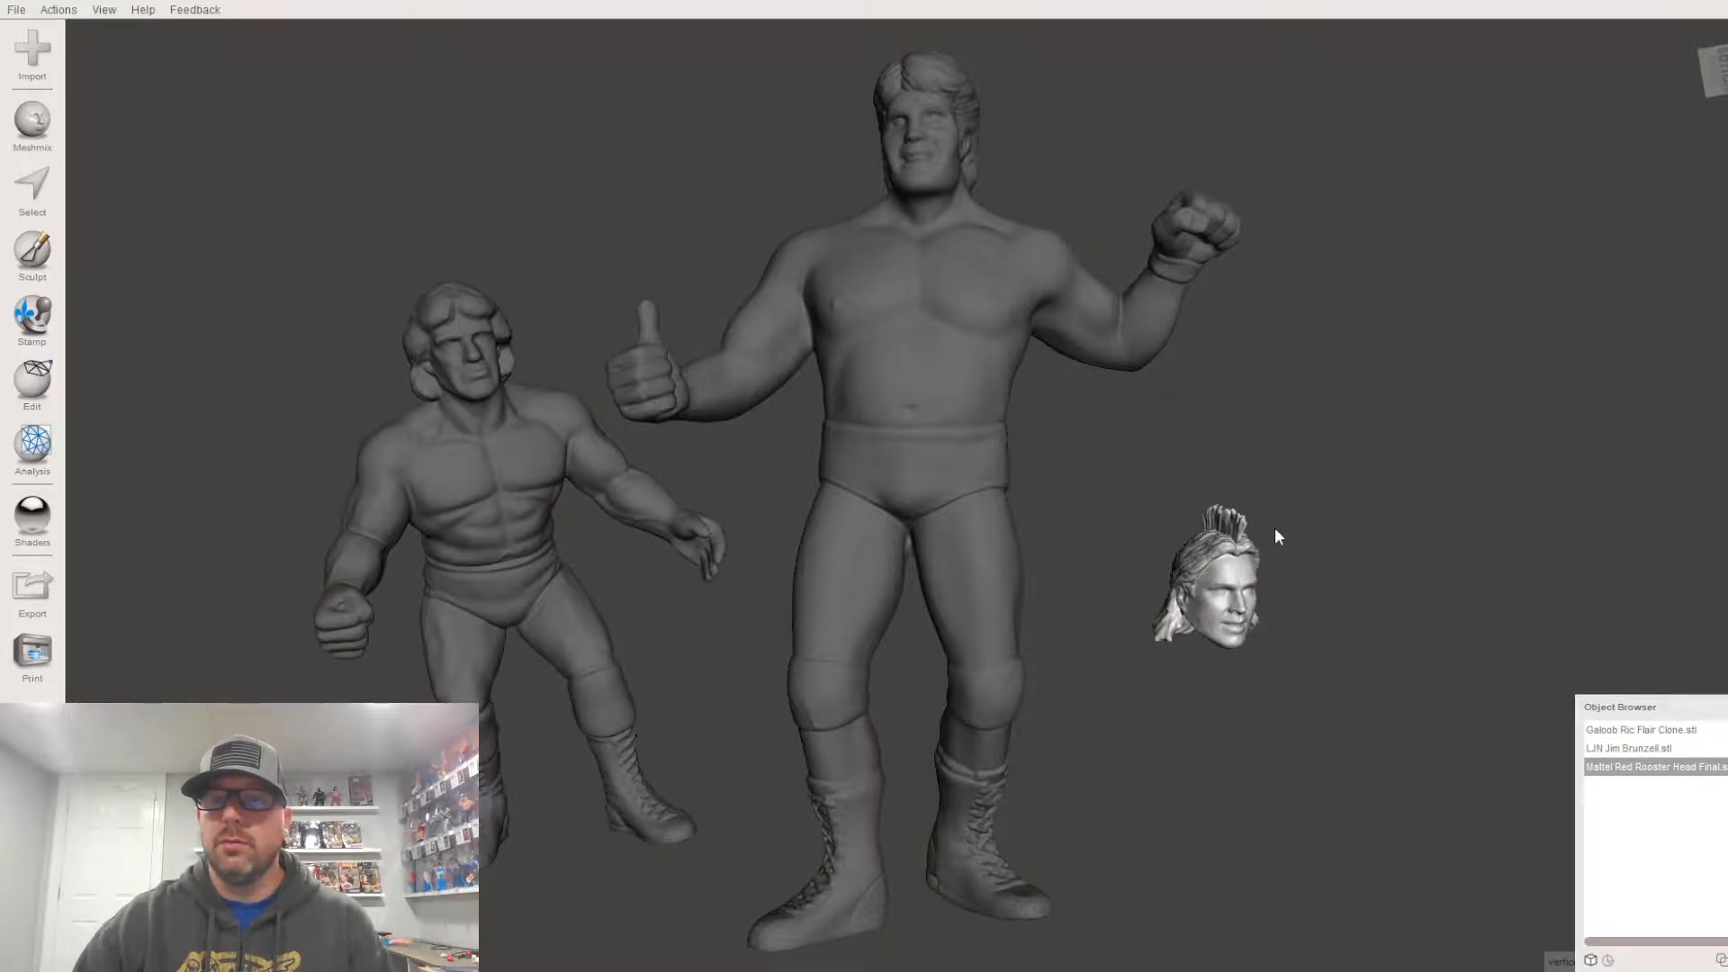
left_click(937, 445)
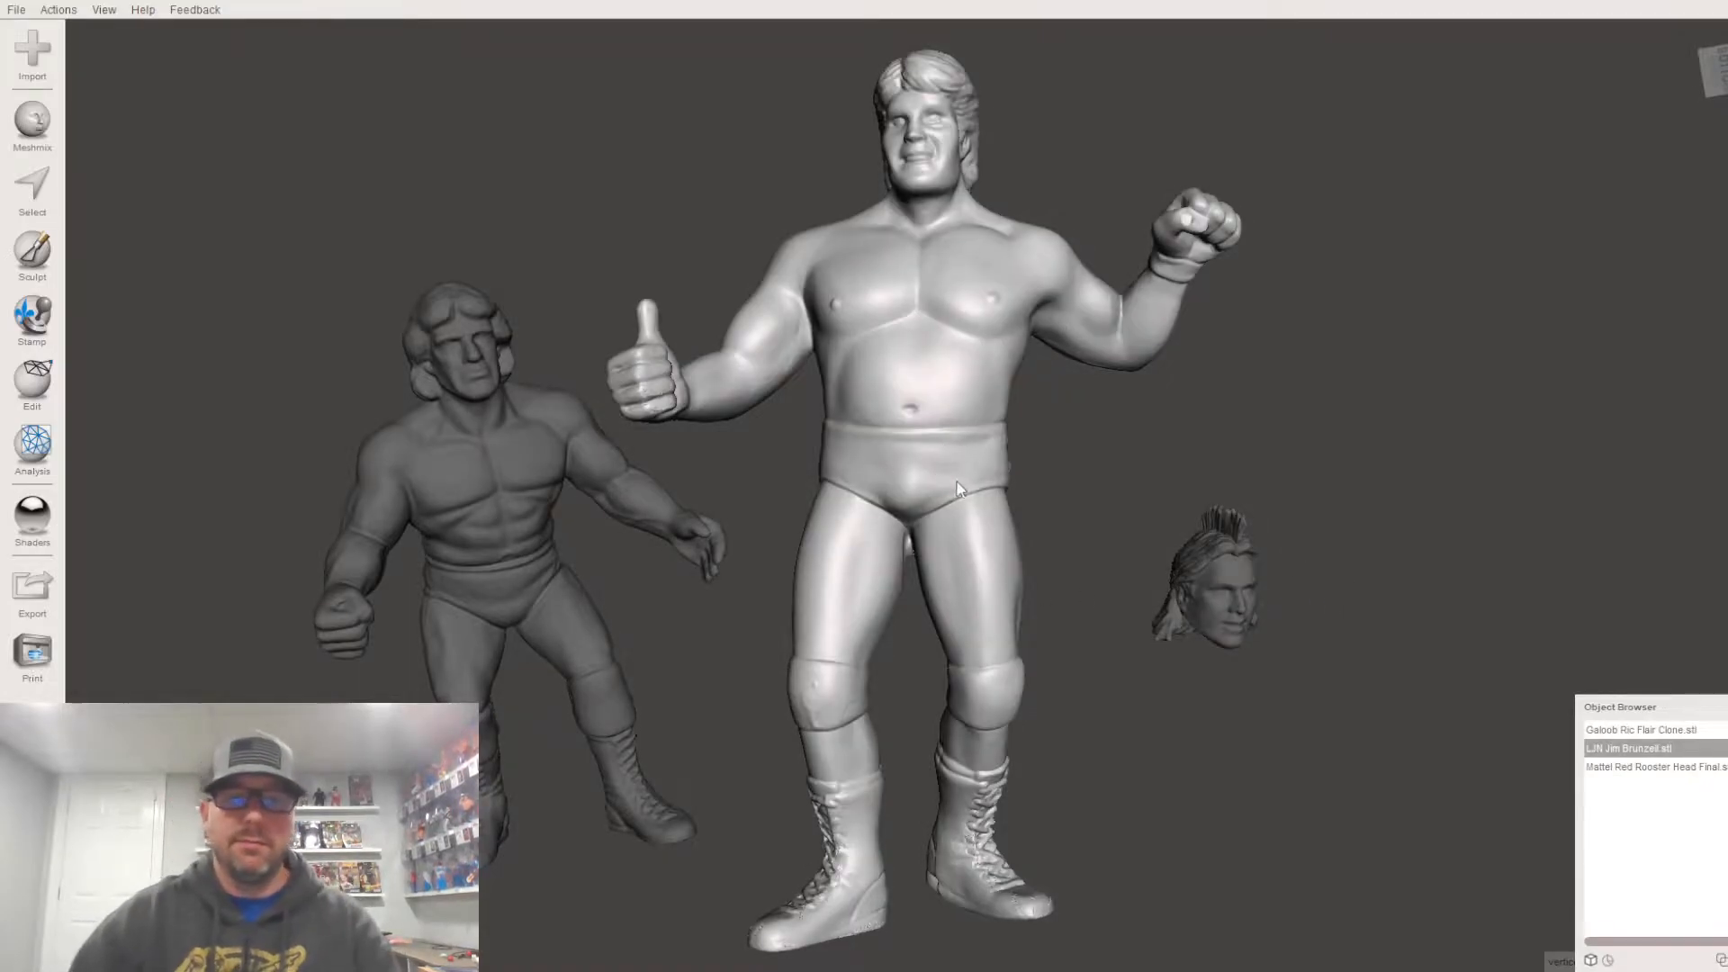
left_click(587, 605)
left_click(850, 502)
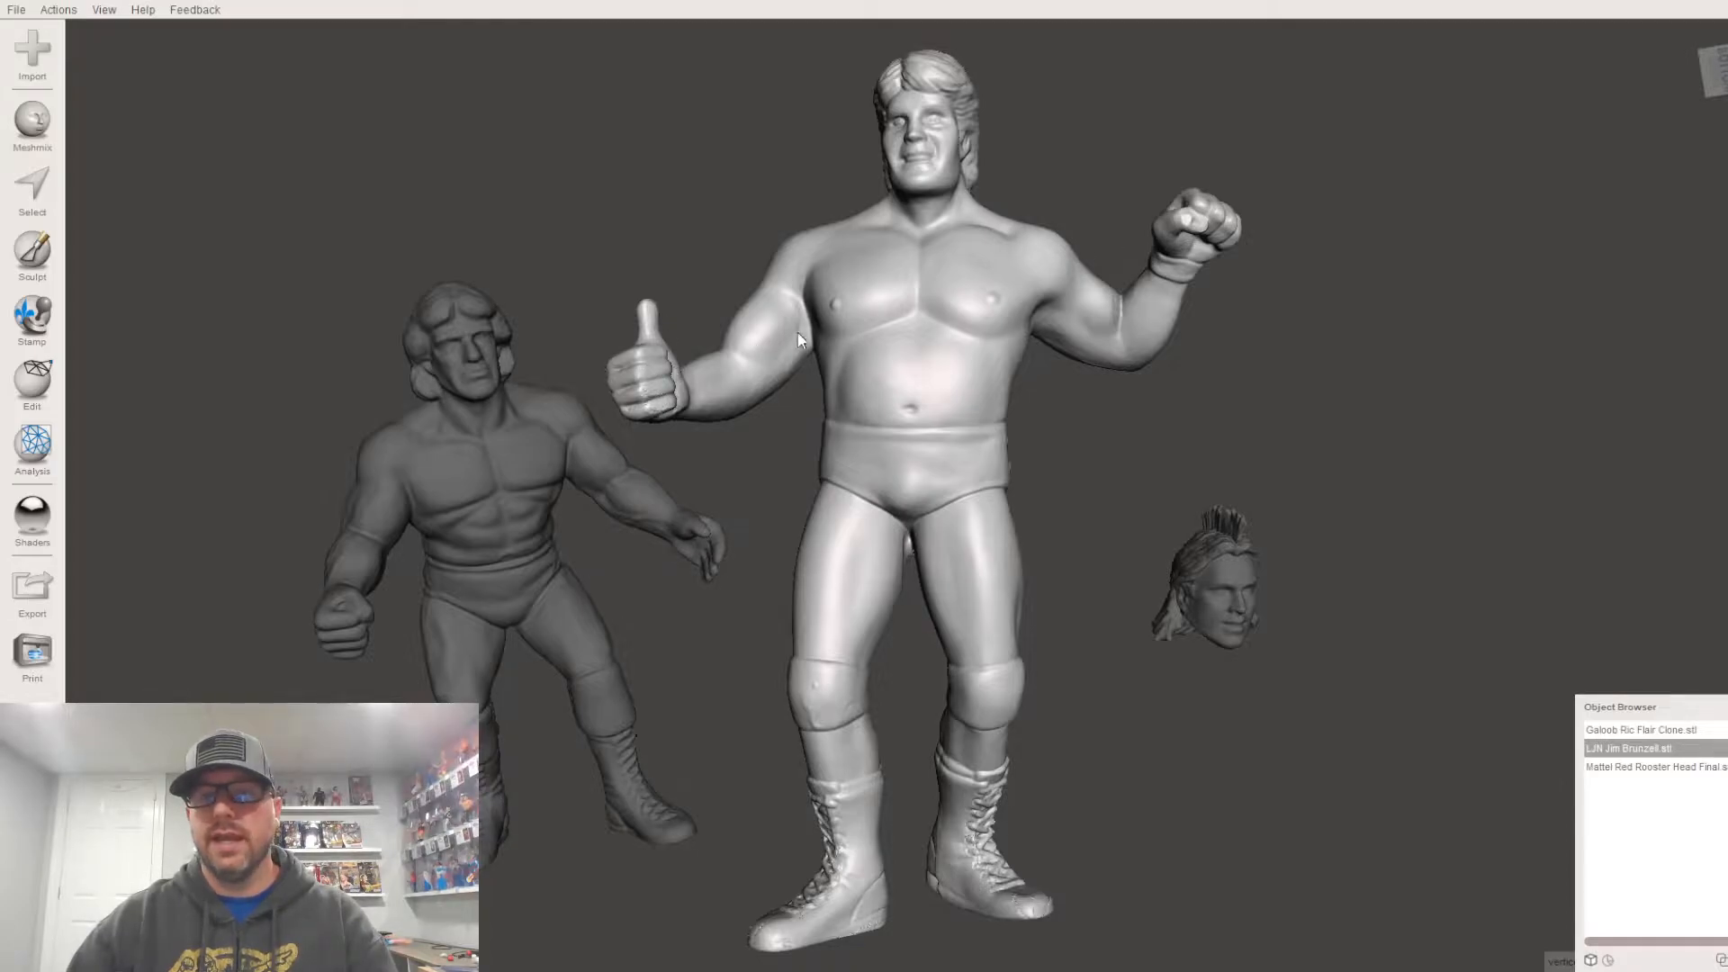
left_click(353, 580)
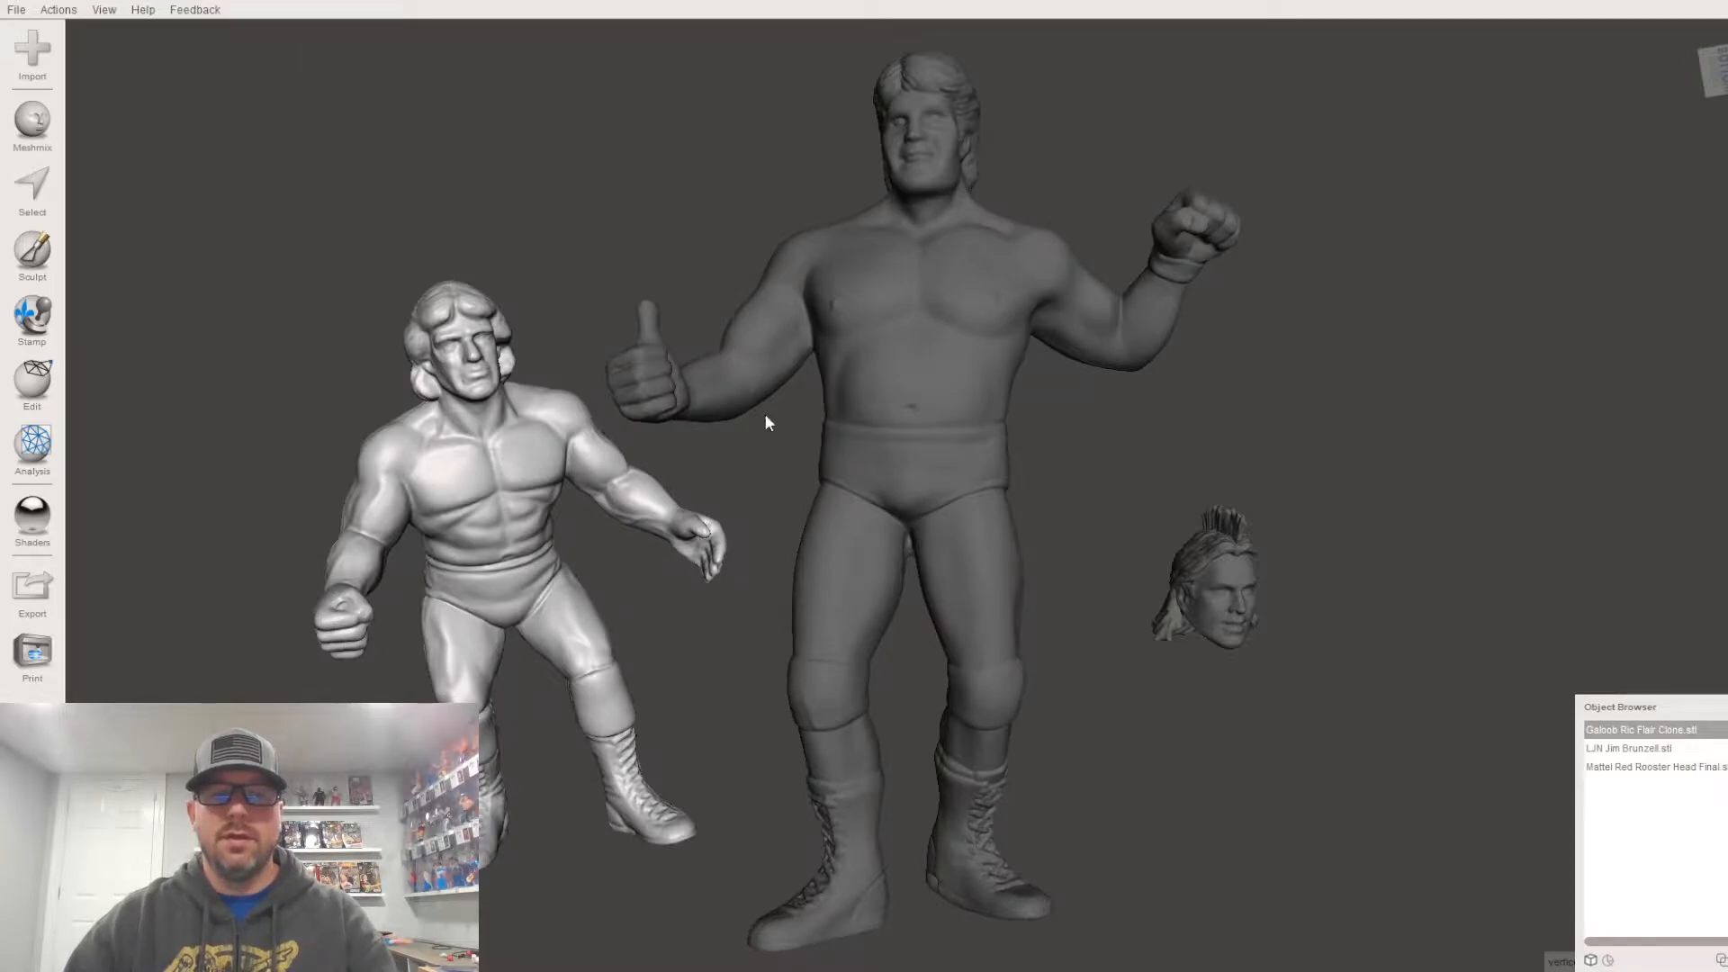
Step: Plane Cut the LJN Jim Brunzell figure horizontally at the waistband, discarding the legs and using Remeshed Fill
left_click(939, 393)
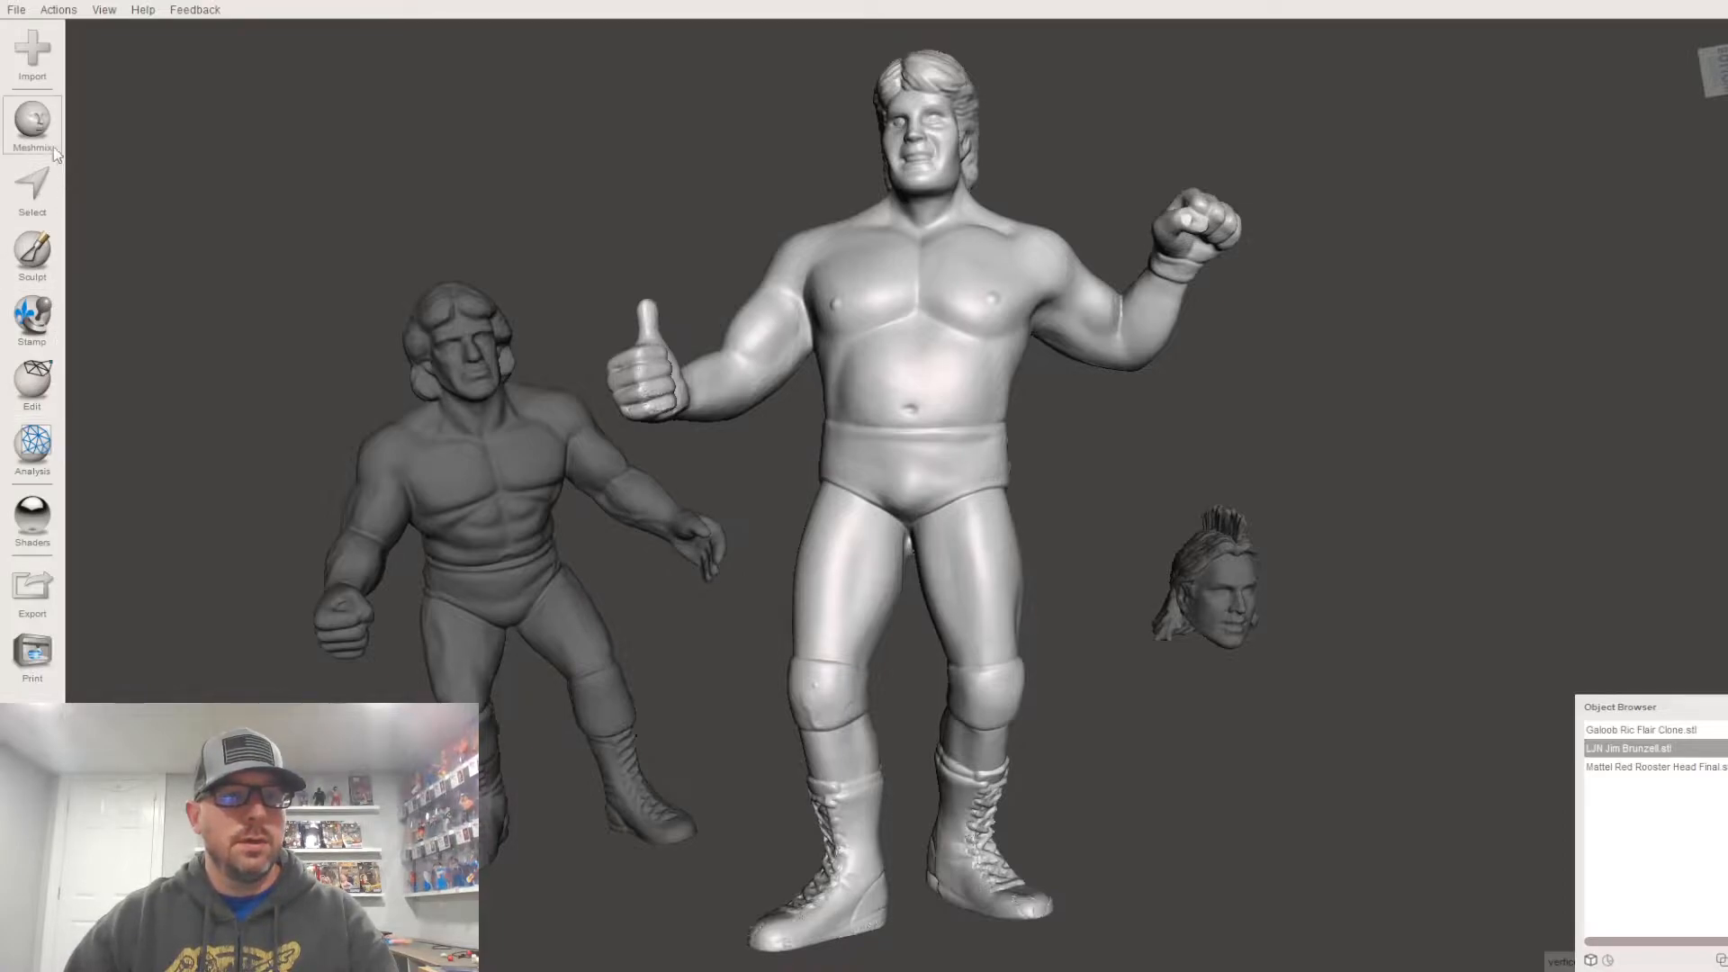
left_click(36, 378)
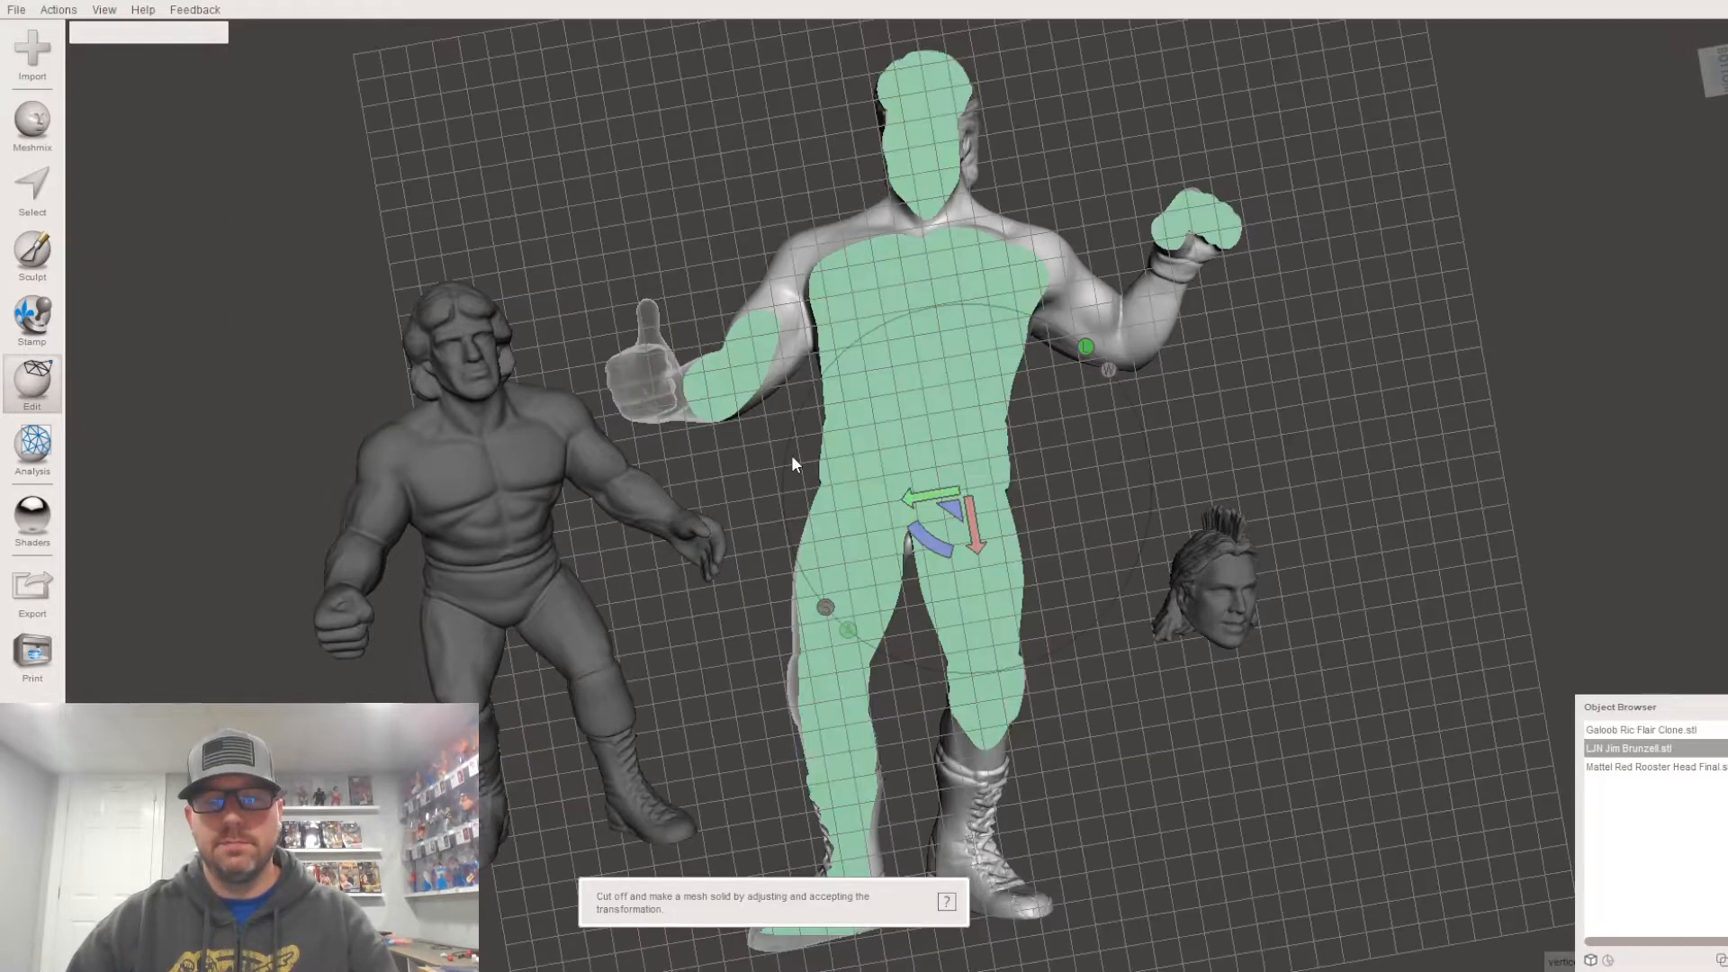
left_click_drag(782, 455, 1038, 462)
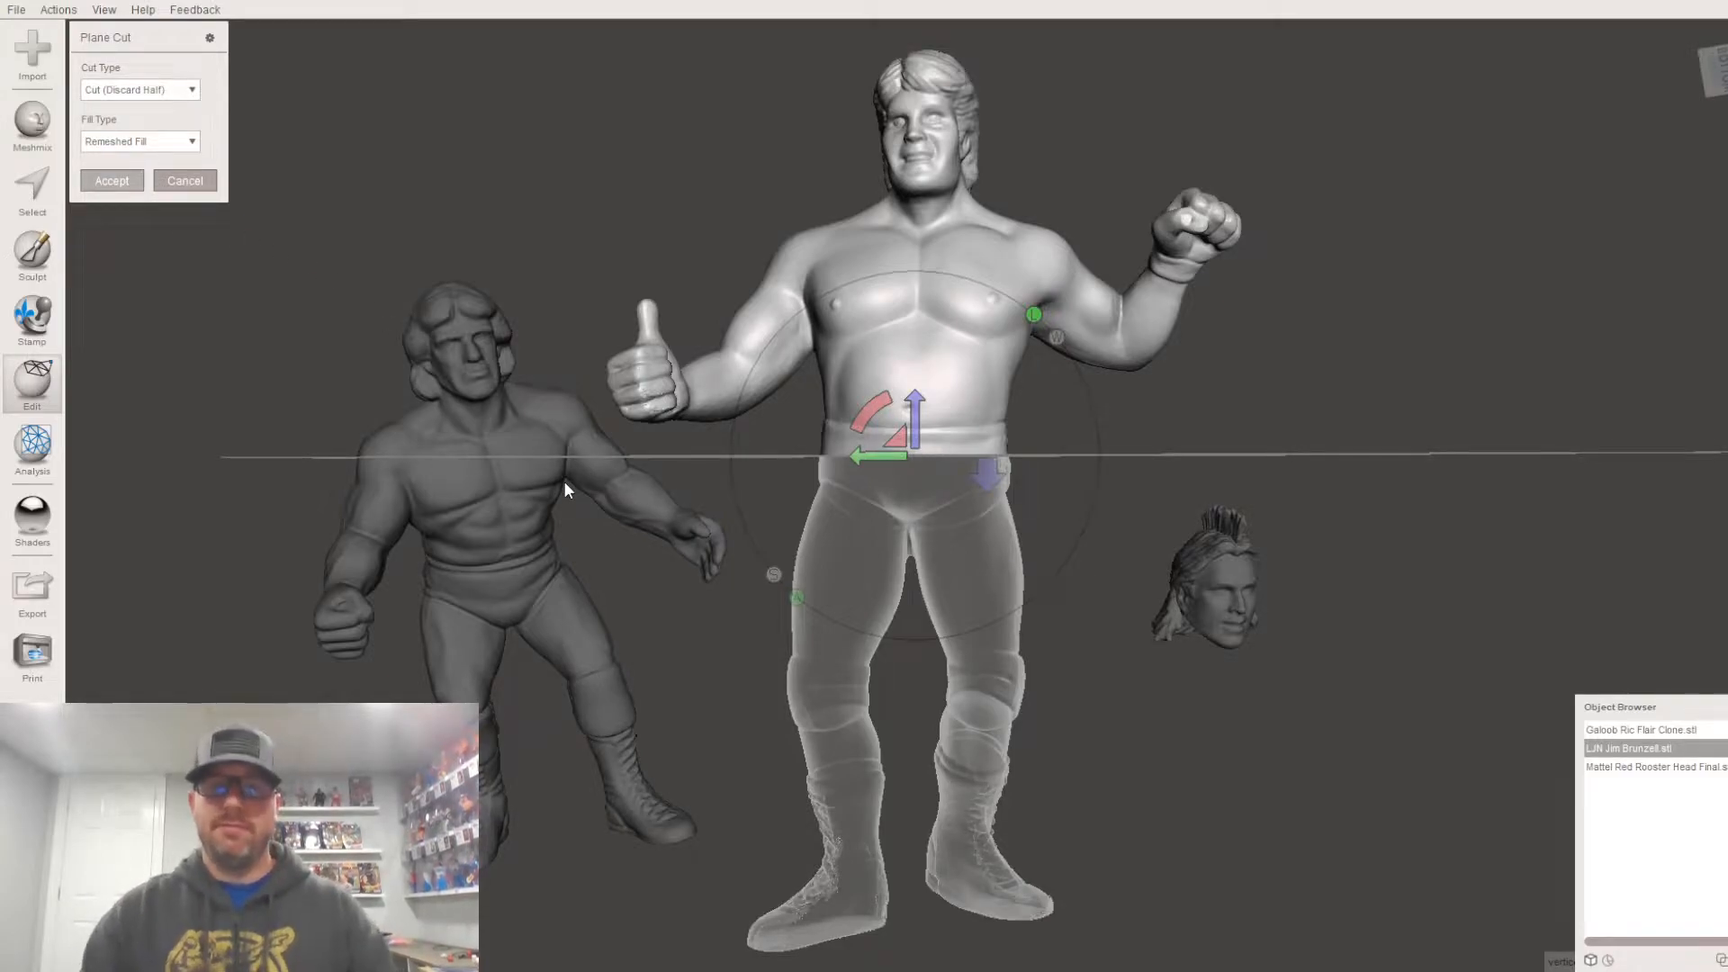
key("Return")
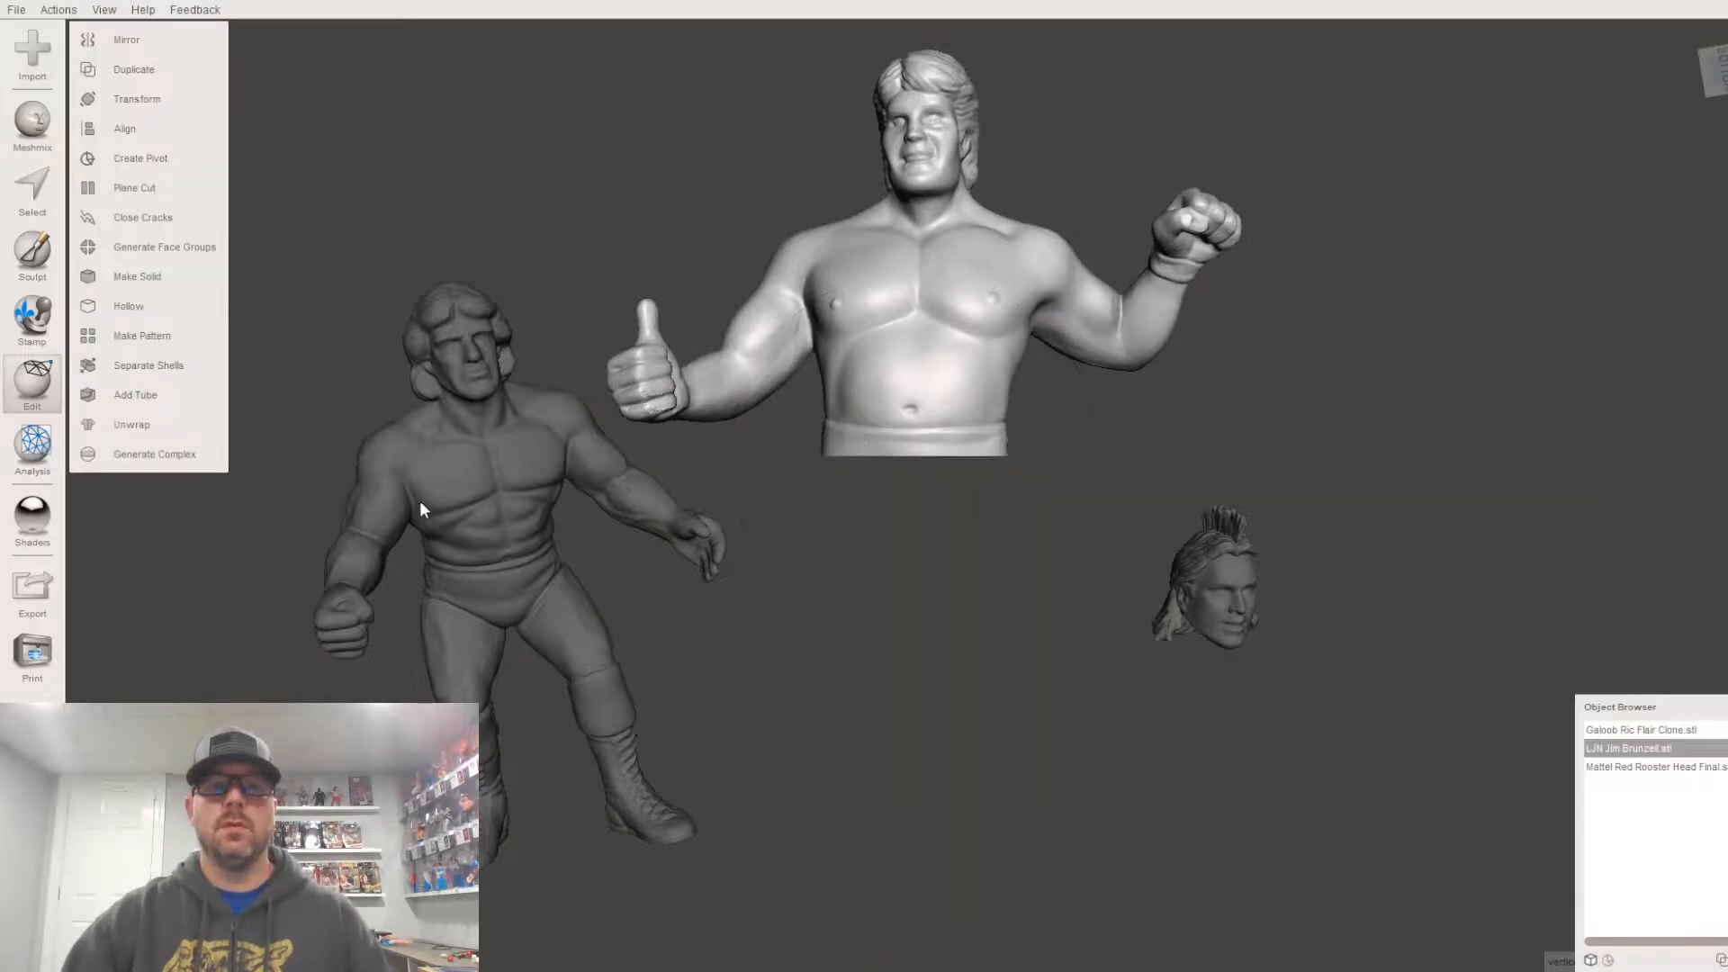
Step: Turn the Galoob Ric Flair figure slightly about its vertical axis, using the view from above
left_click(505, 510)
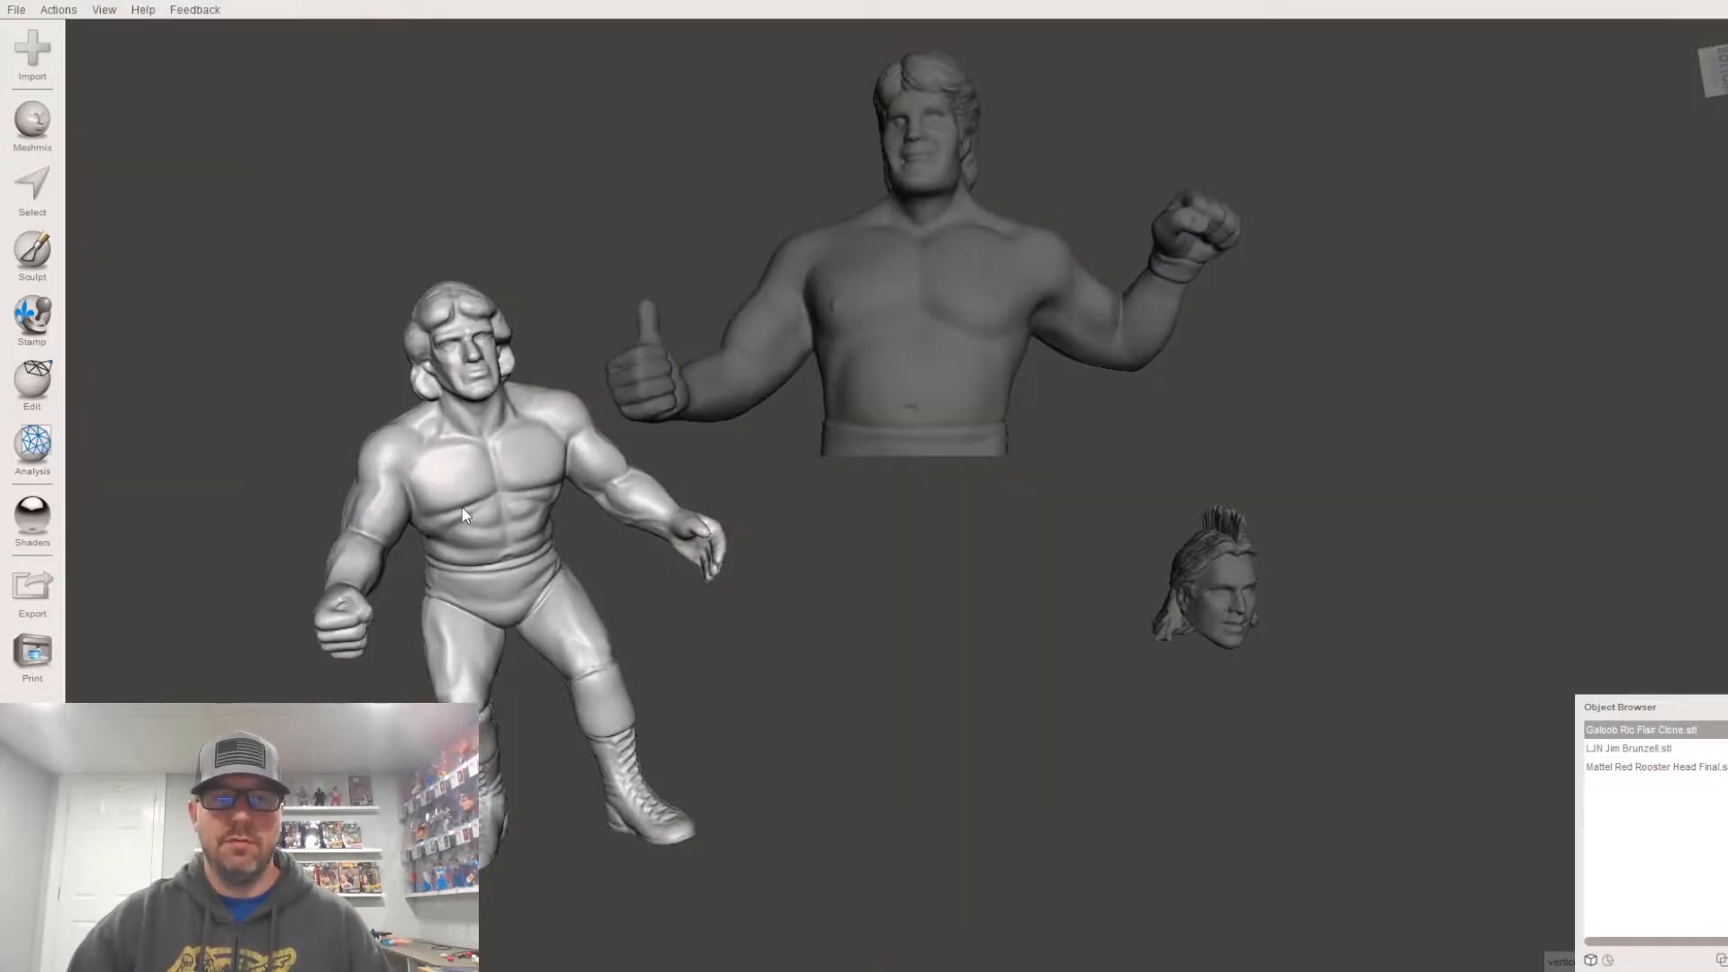
right_click_drag(477, 549, 720, 389)
right_click_drag(848, 389, 835, 675)
key("t")
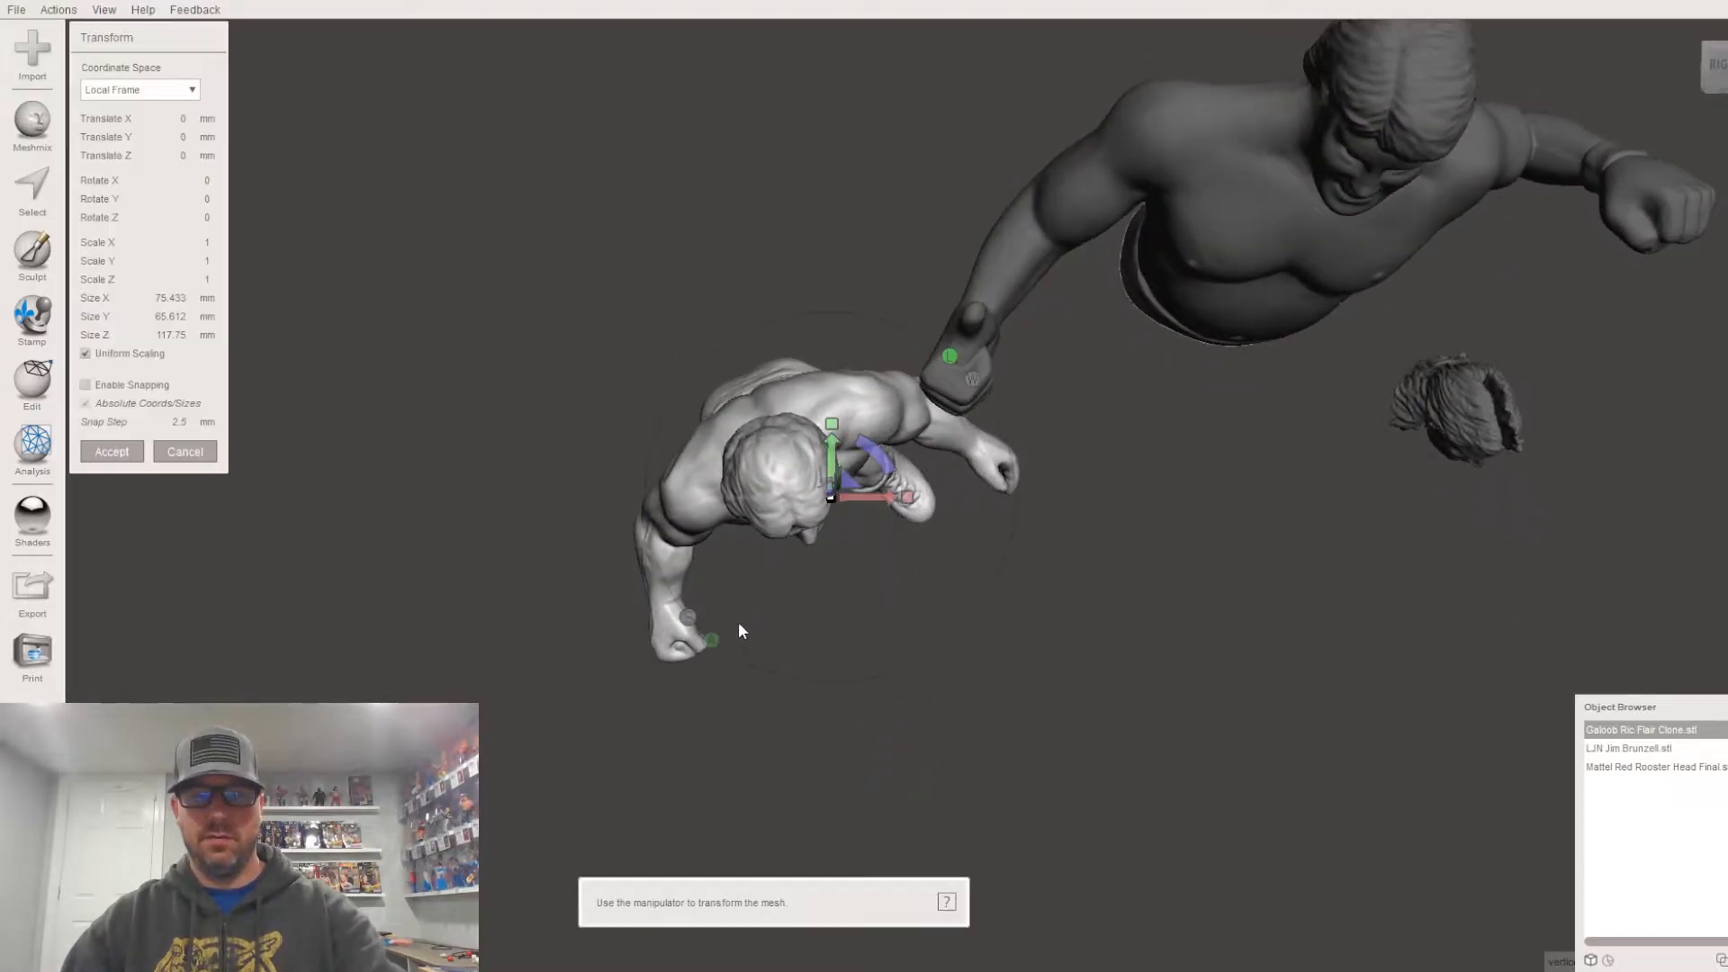
left_click_drag(875, 477, 893, 474)
Step: Tilt the Ric Flair figure upright, setting its rotation to about X -11.1, Y 12.4 and Z -15.2, and finish the transform
right_click_drag(859, 684, 832, 495)
left_click_drag(831, 484, 801, 464)
right_click_drag(783, 450, 643, 558)
left_click_drag(826, 476, 844, 460)
right_click_drag(846, 455, 943, 261)
right_click_drag(958, 419, 994, 398)
middle_click_drag(994, 404, 1034, 486)
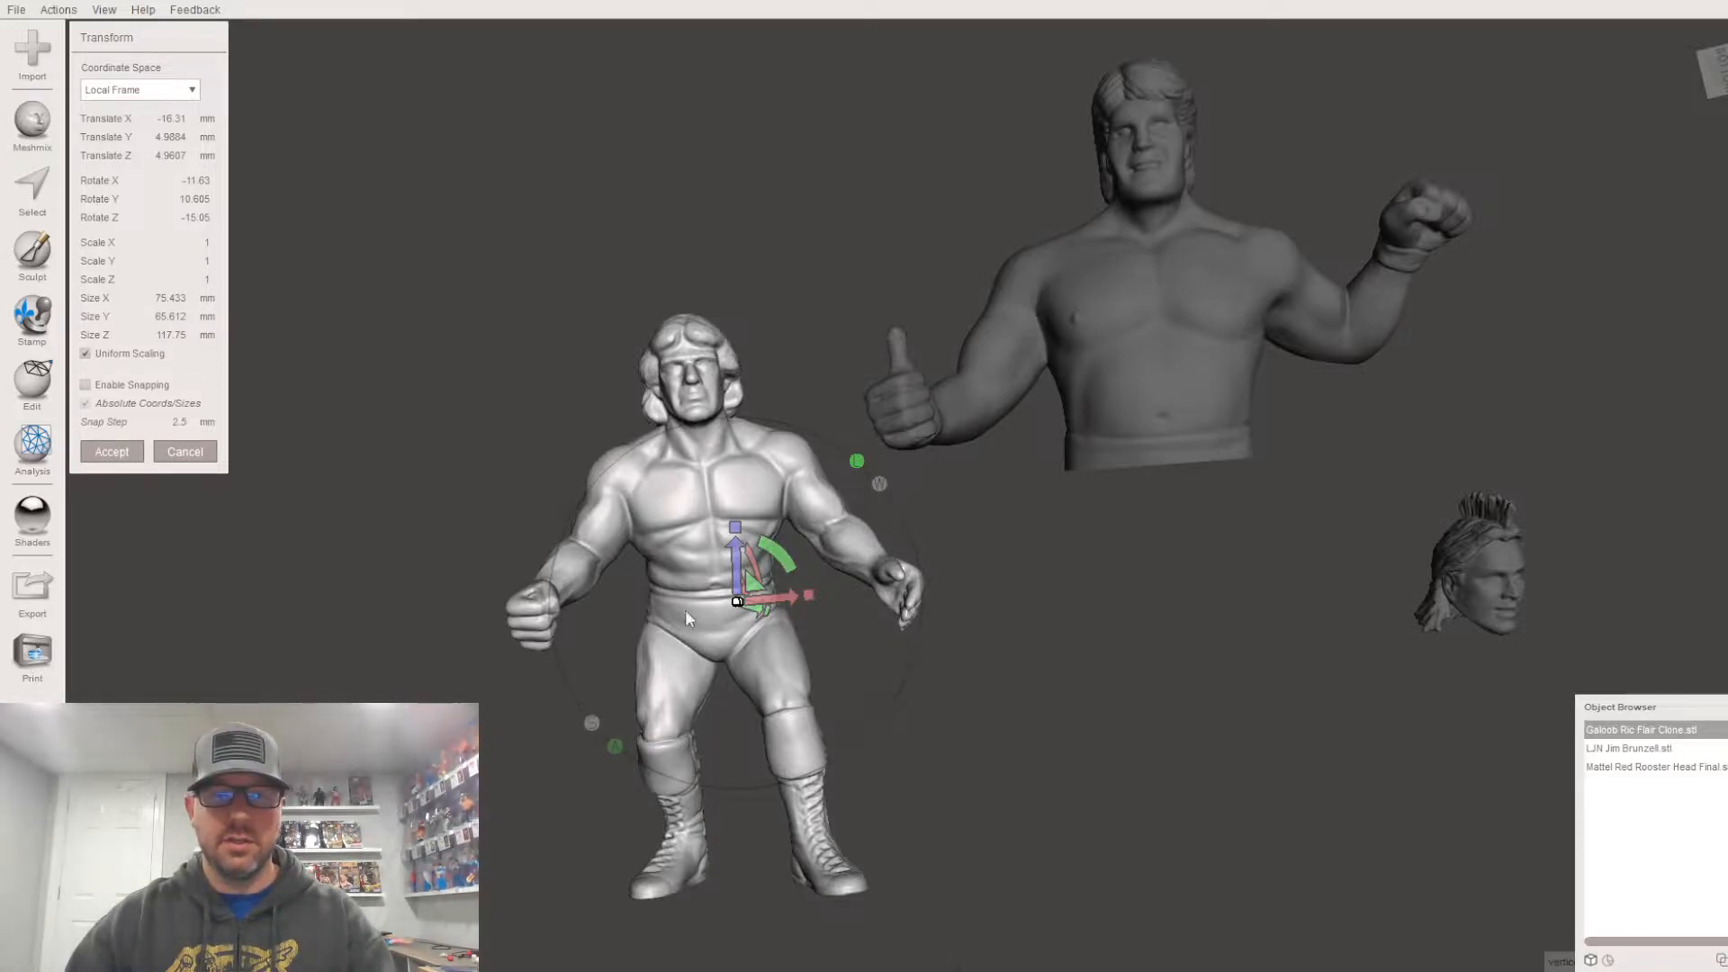
left_click_drag(775, 567, 790, 565)
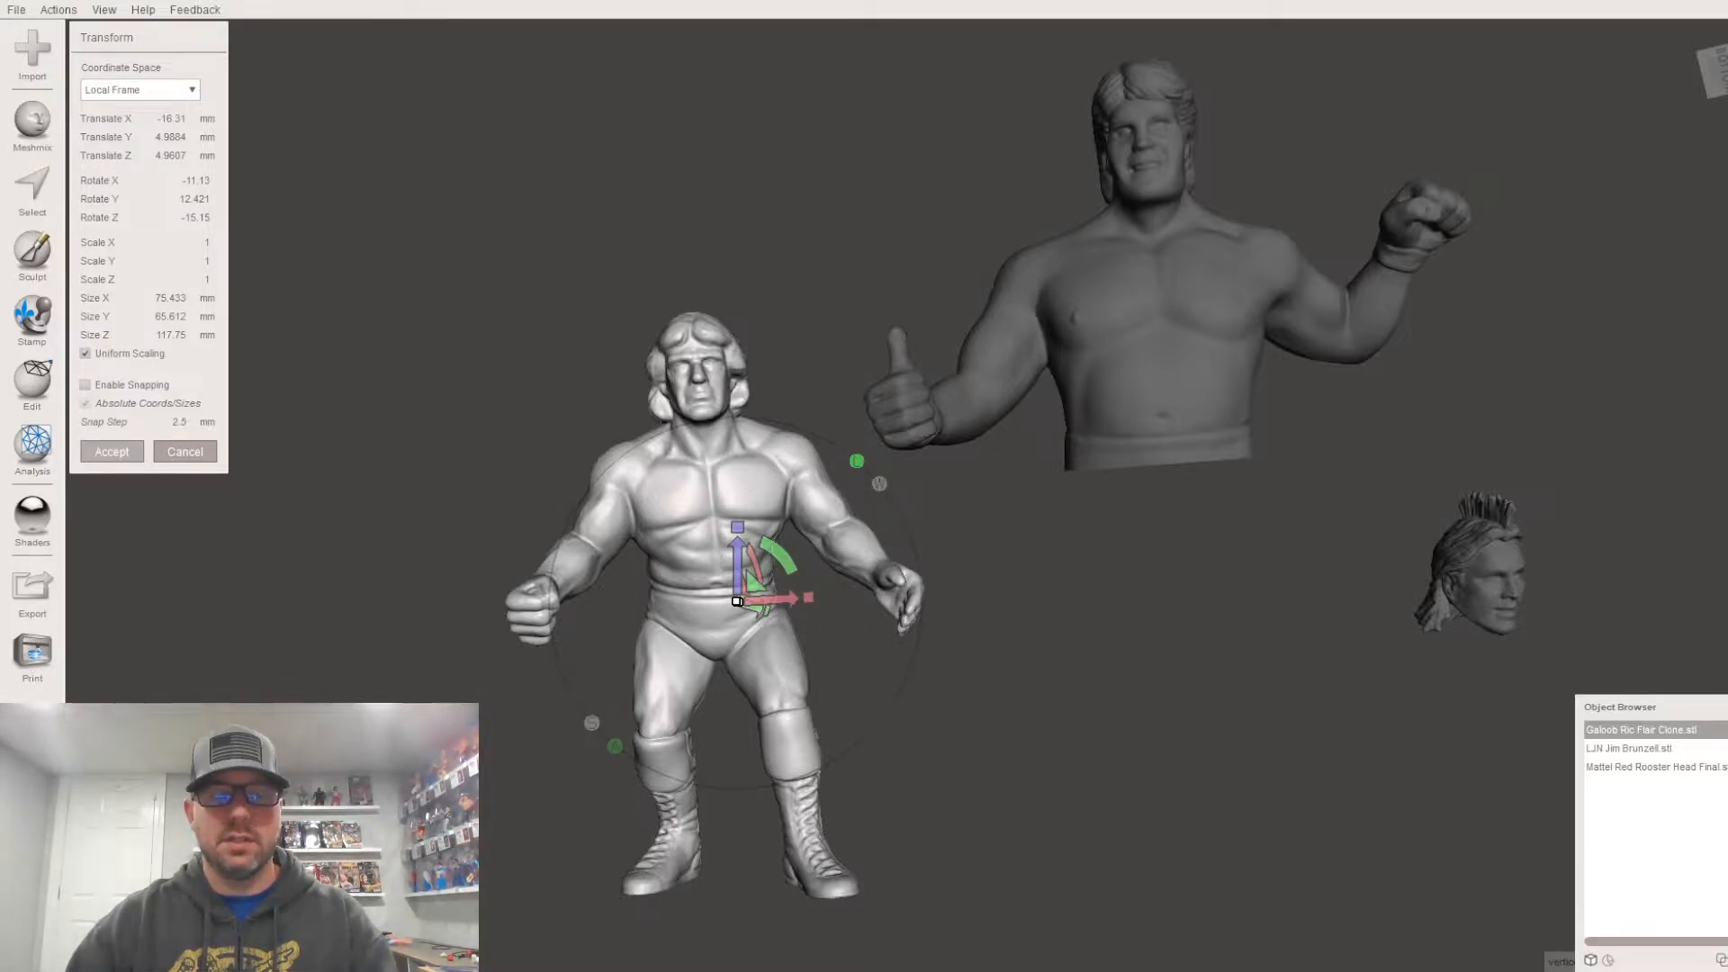
key("Escape")
Step: Select the Ric Flair figure's body from just below the chest to the feet and draw a Plane Cut line through its waist
left_click(36, 190)
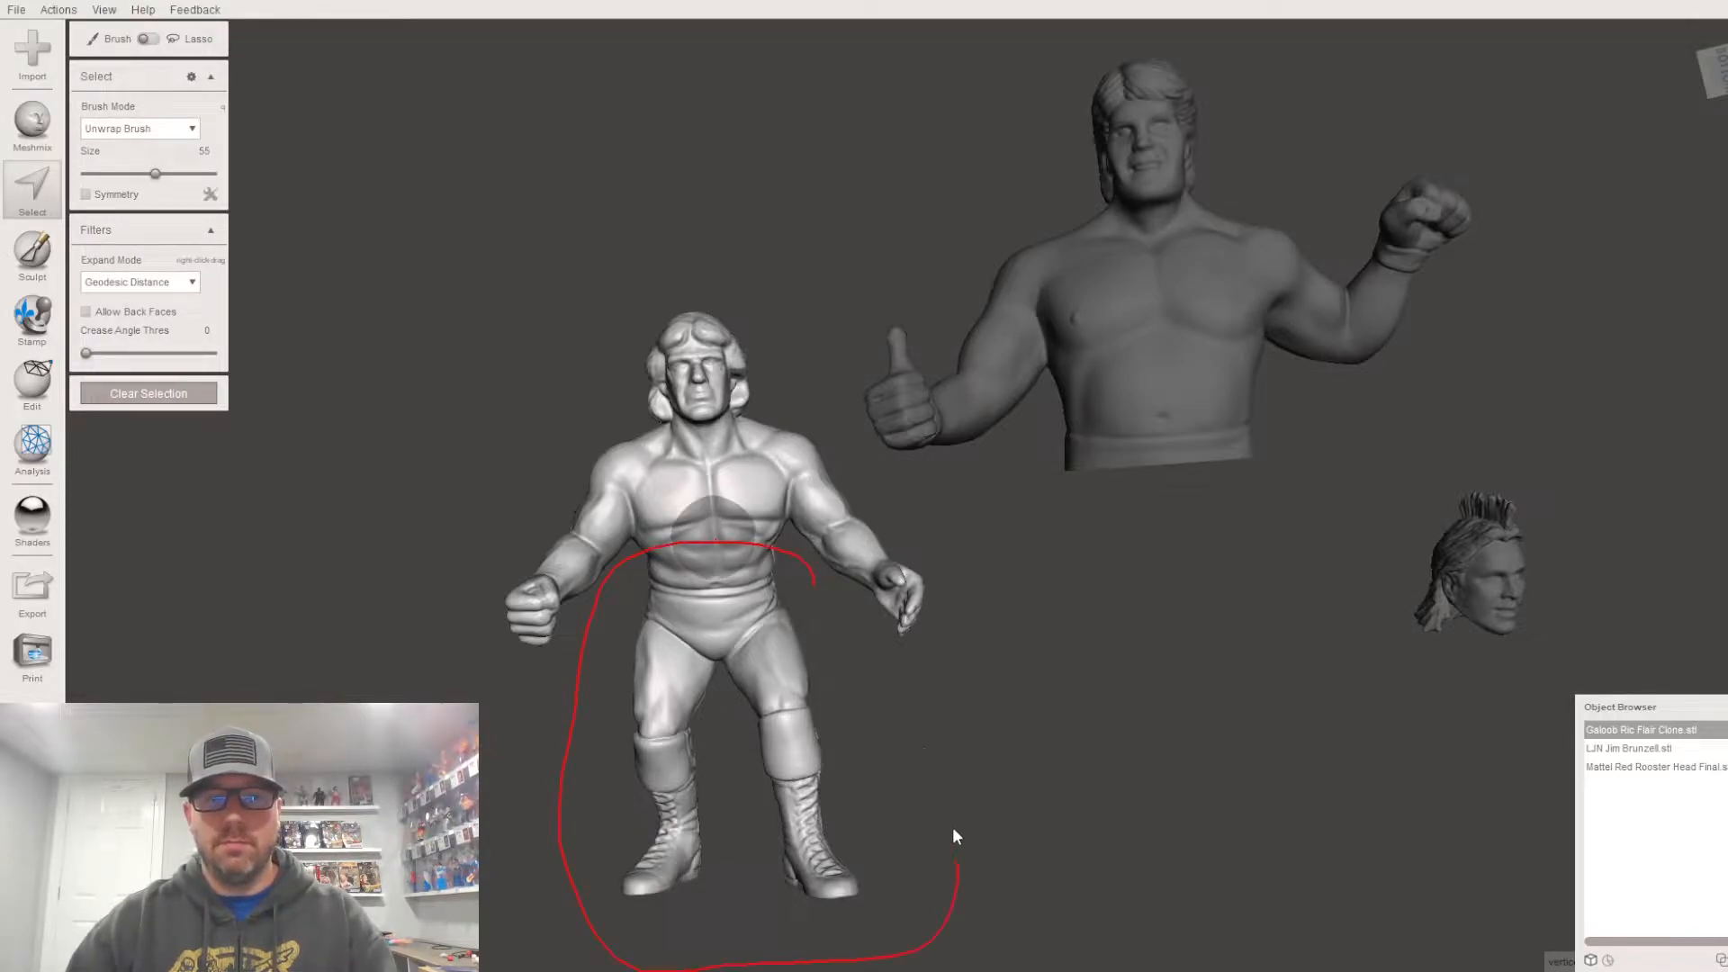
left_click_drag(865, 621, 811, 570)
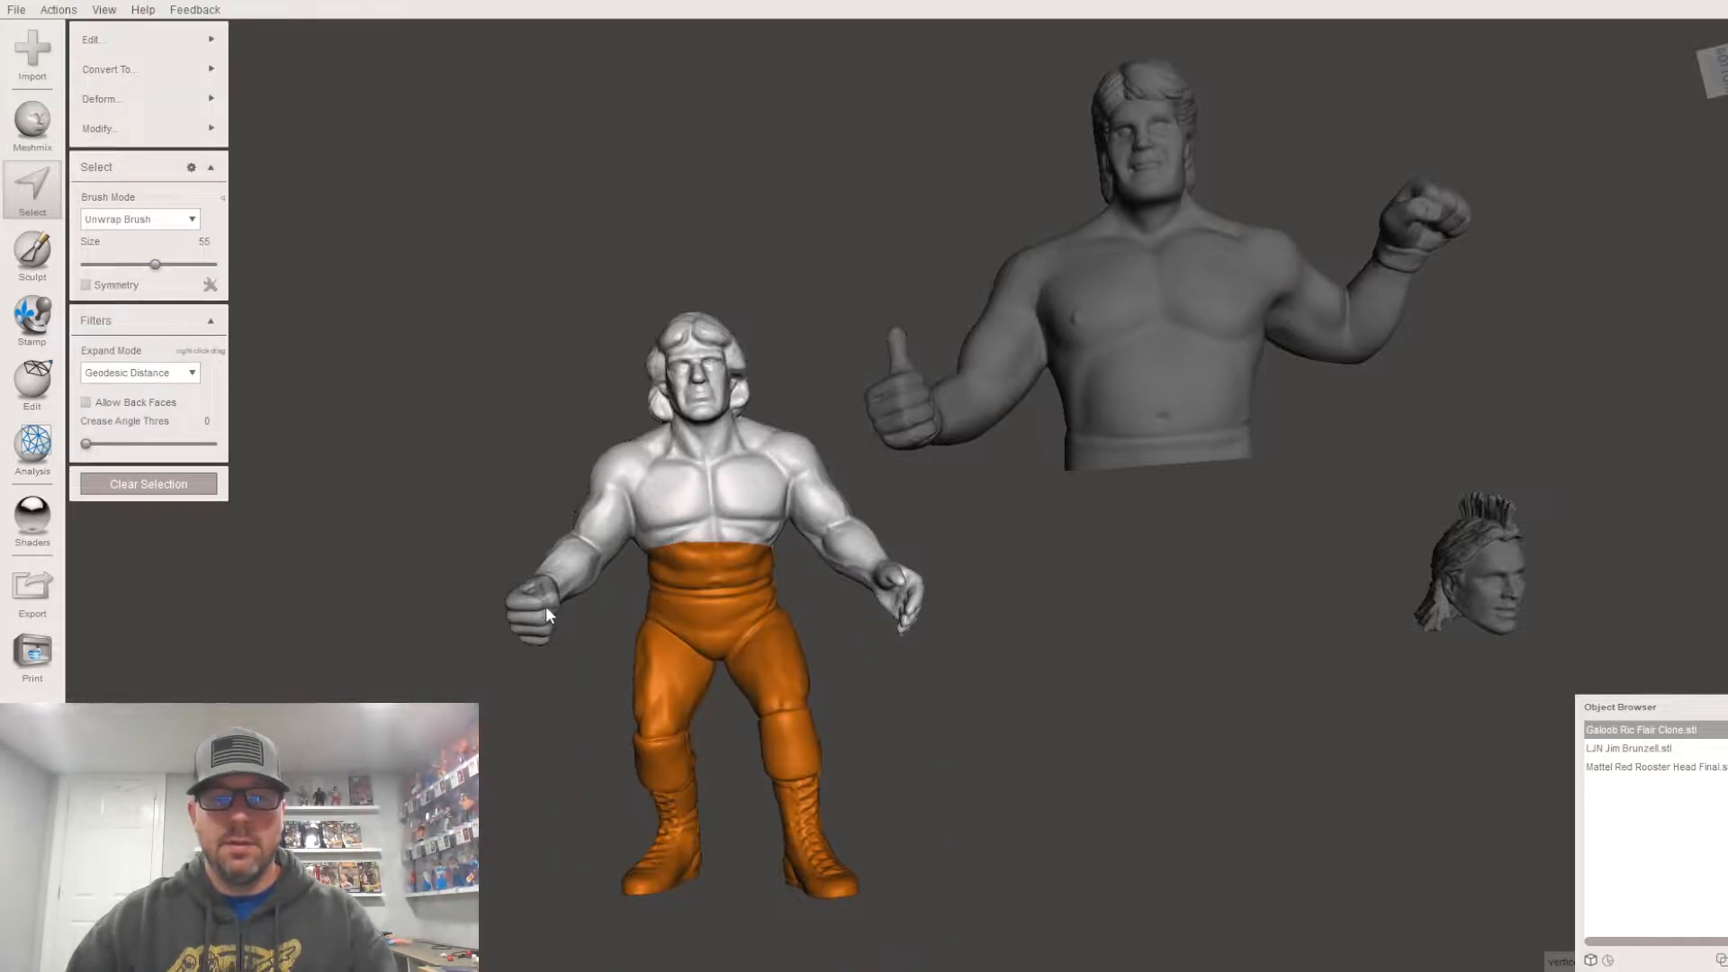
mouse_move(141, 45)
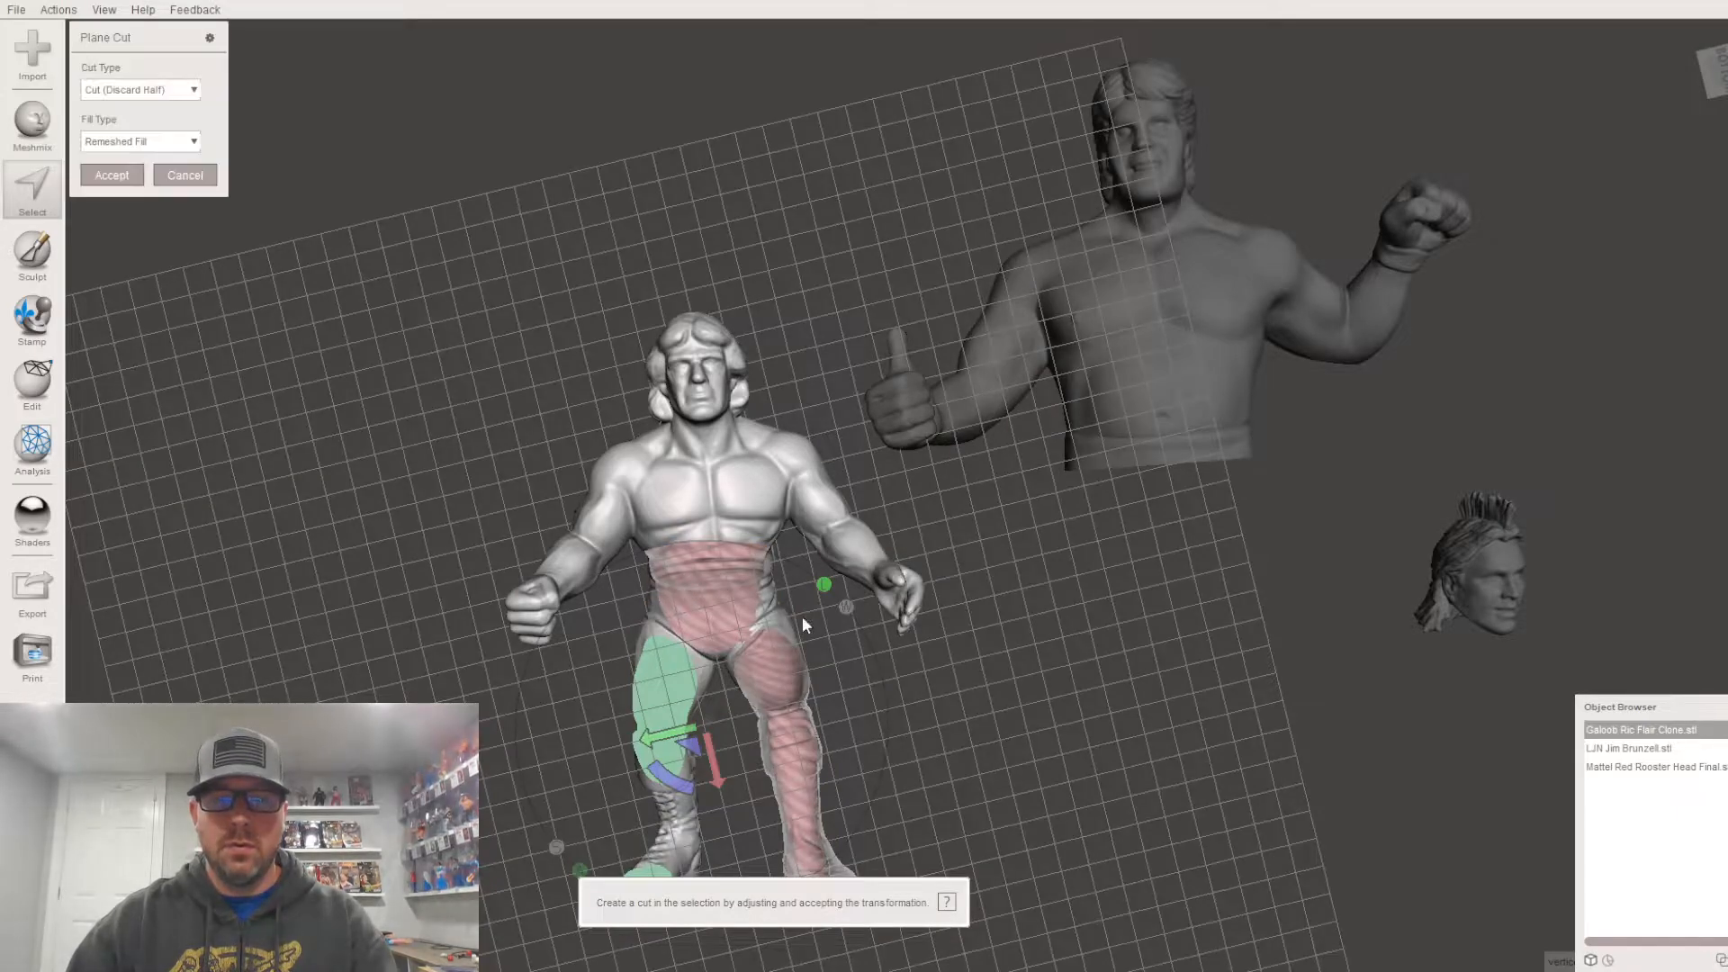
right_click_drag(952, 726, 1116, 724)
right_click_drag(1200, 776, 999, 899)
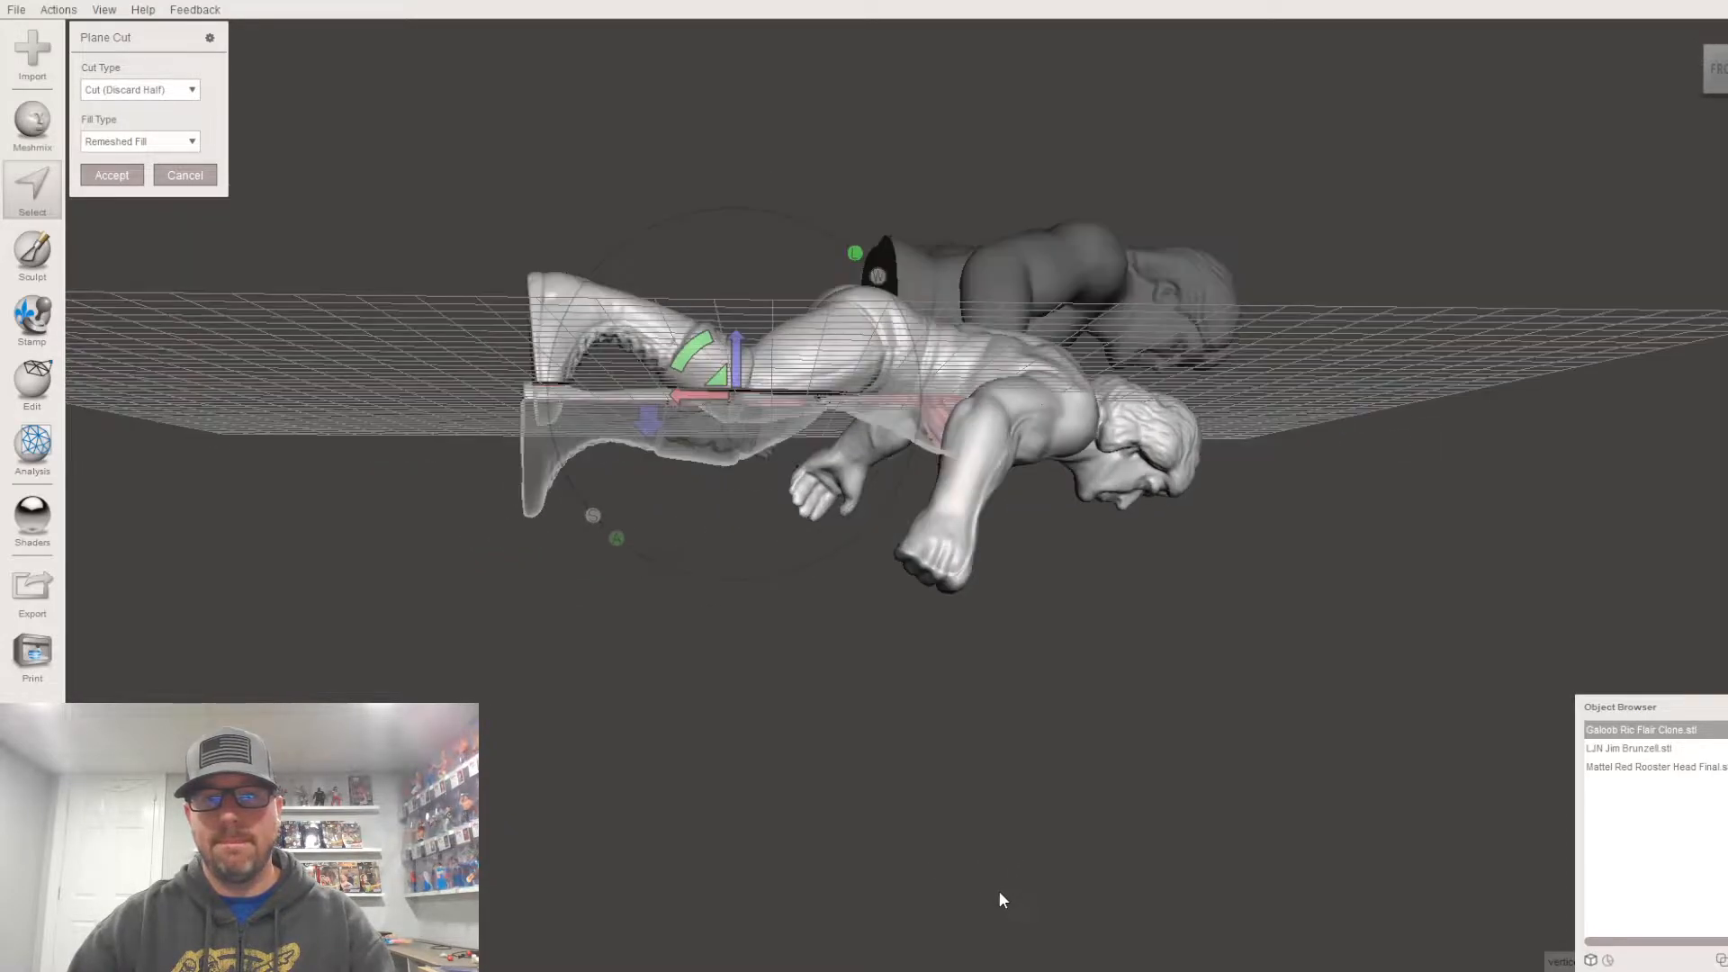
right_click_drag(919, 455, 927, 372)
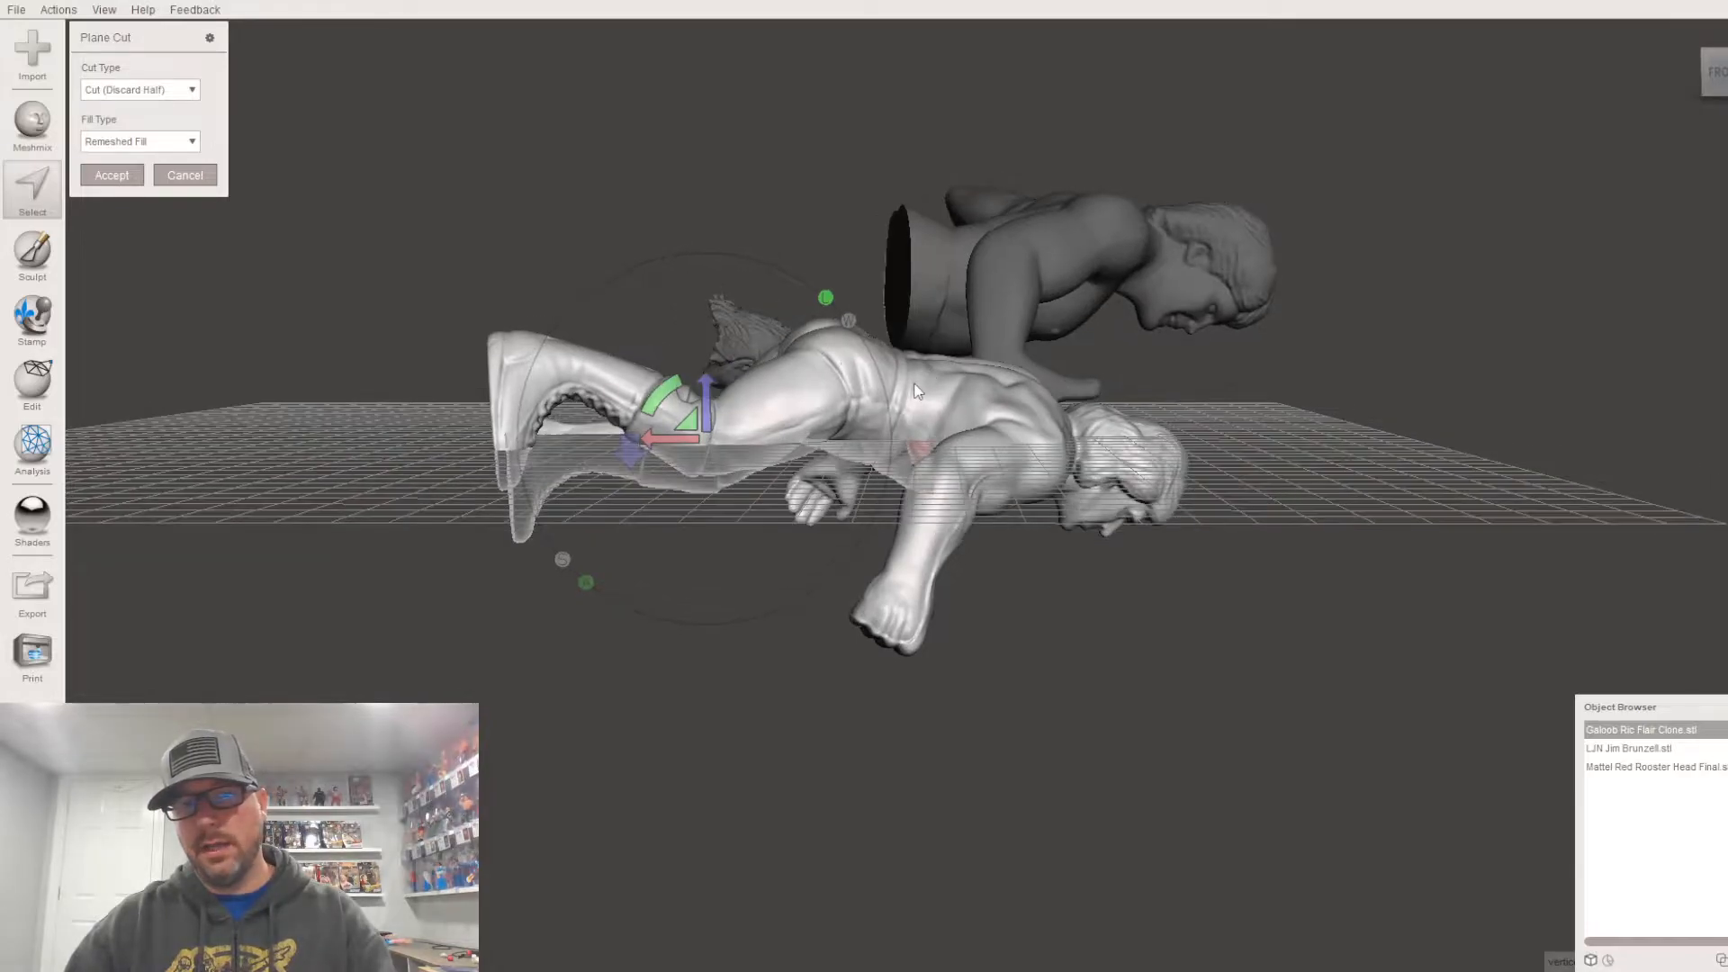
left_click_drag(919, 332, 875, 506)
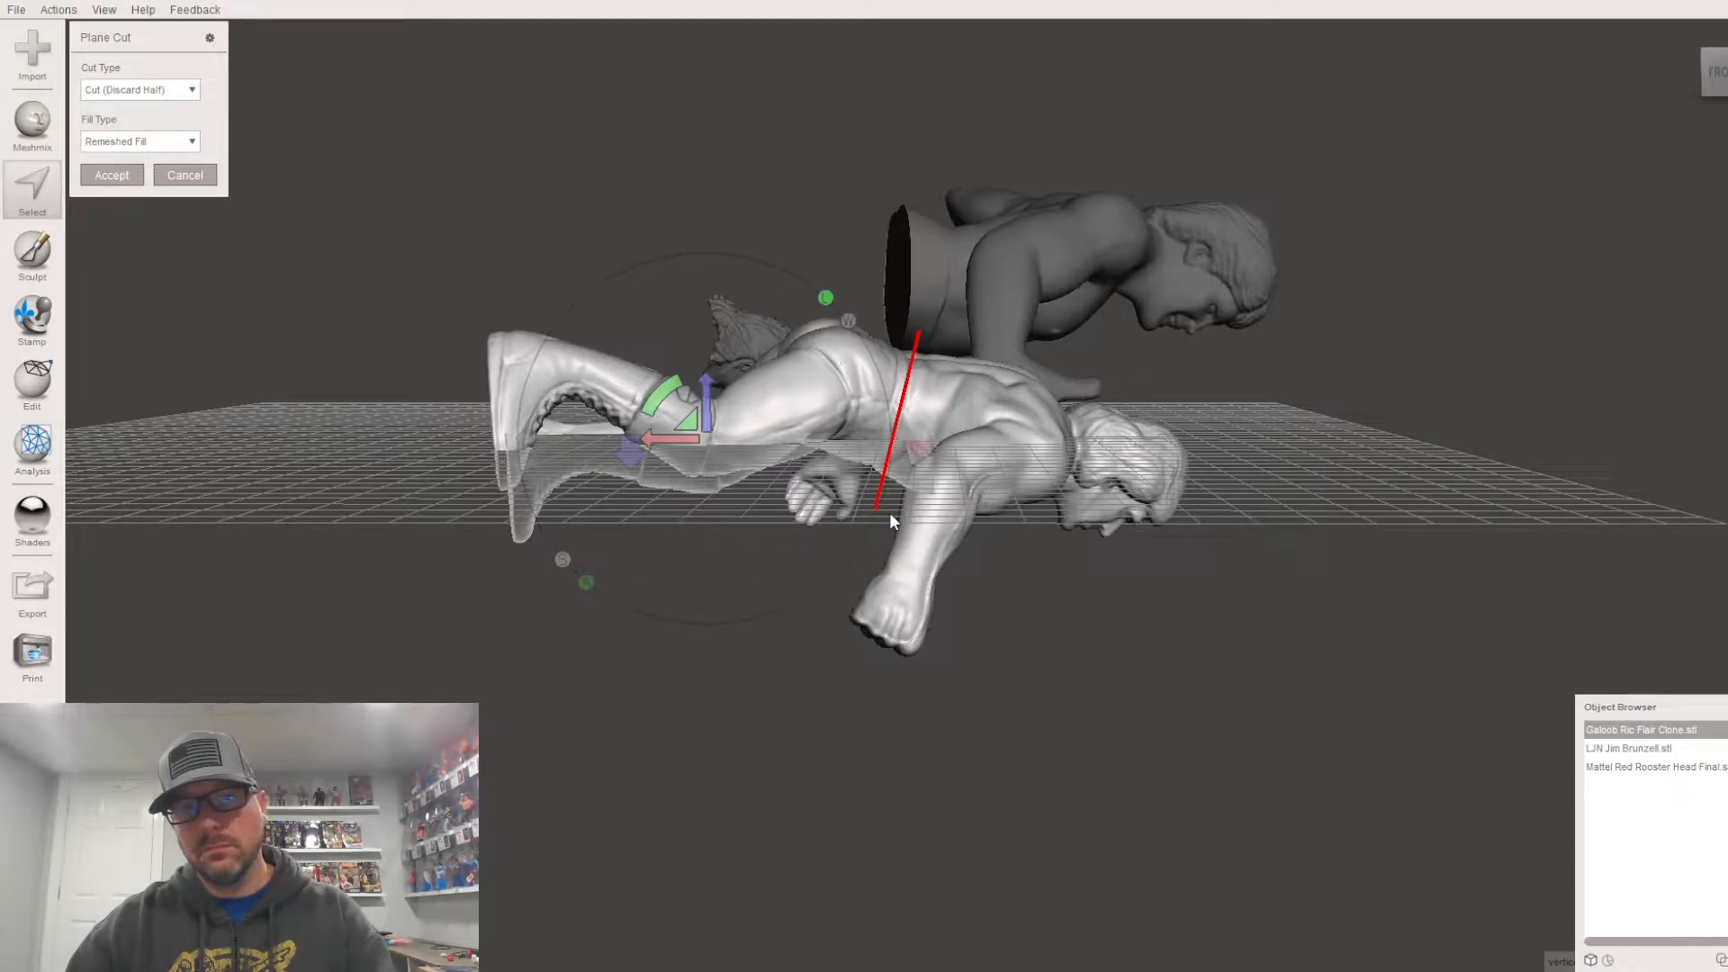
Step: Adjust the cutting plane's tilt and height just above the trunks and apply the cut with Cut (Discard Half) and Remeshed Fill
right_click_drag(747, 255, 603, 114)
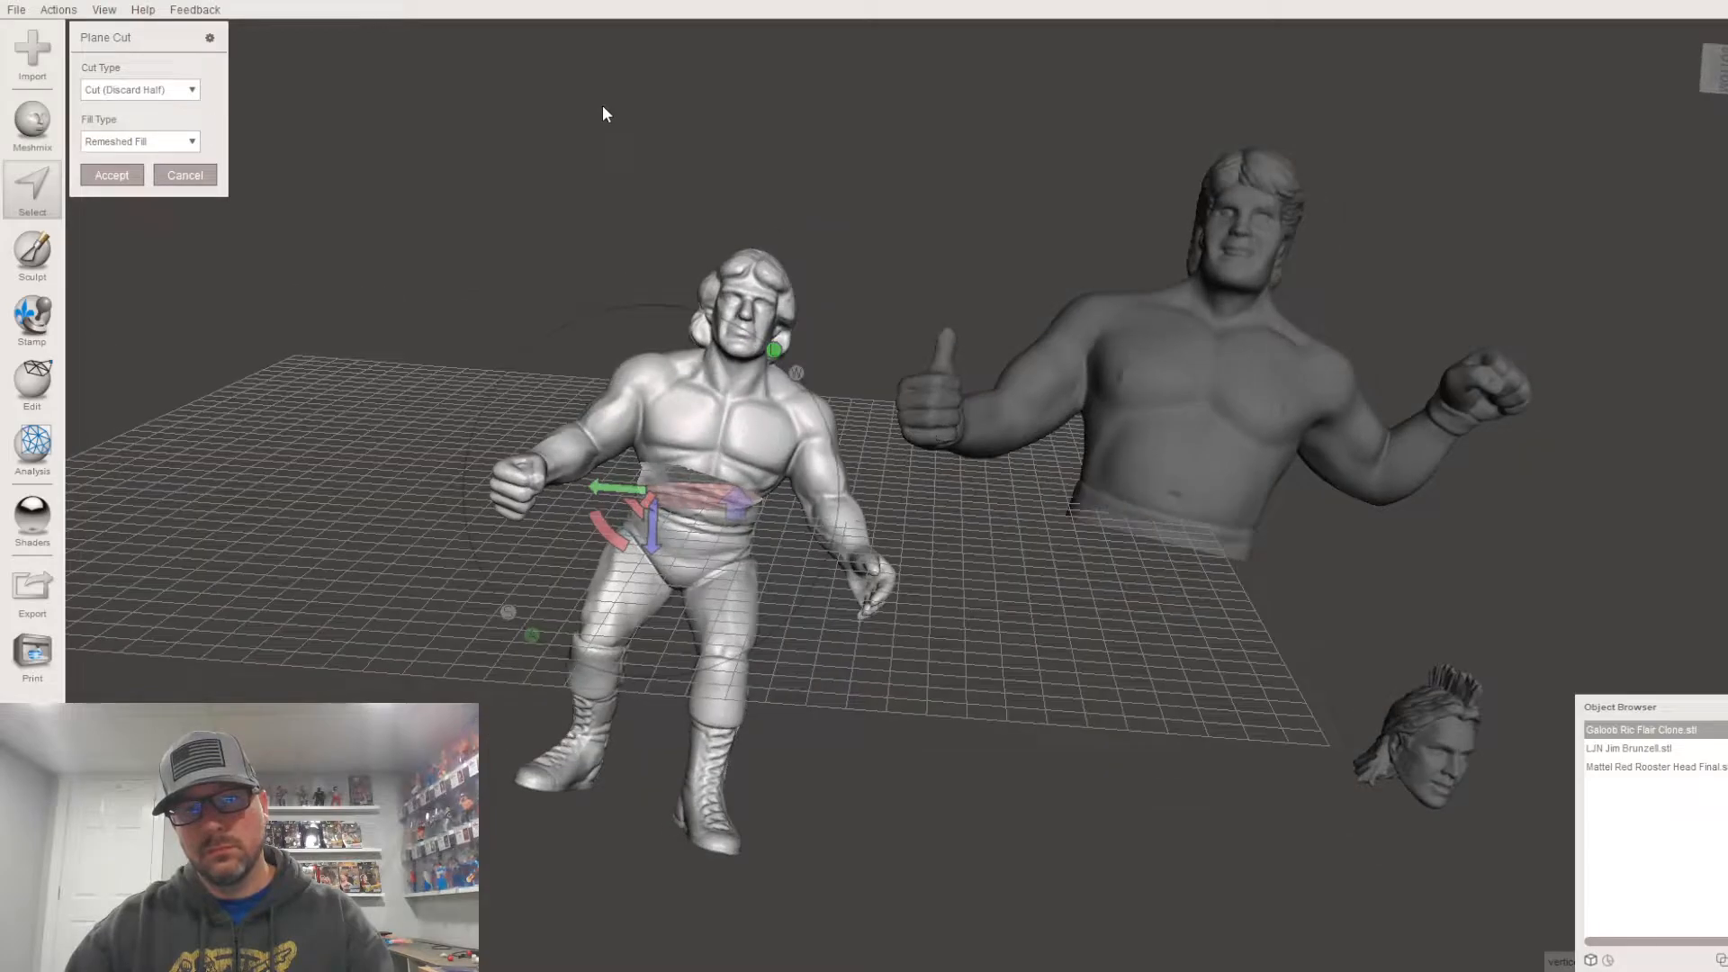
left_click_drag(627, 583, 599, 564)
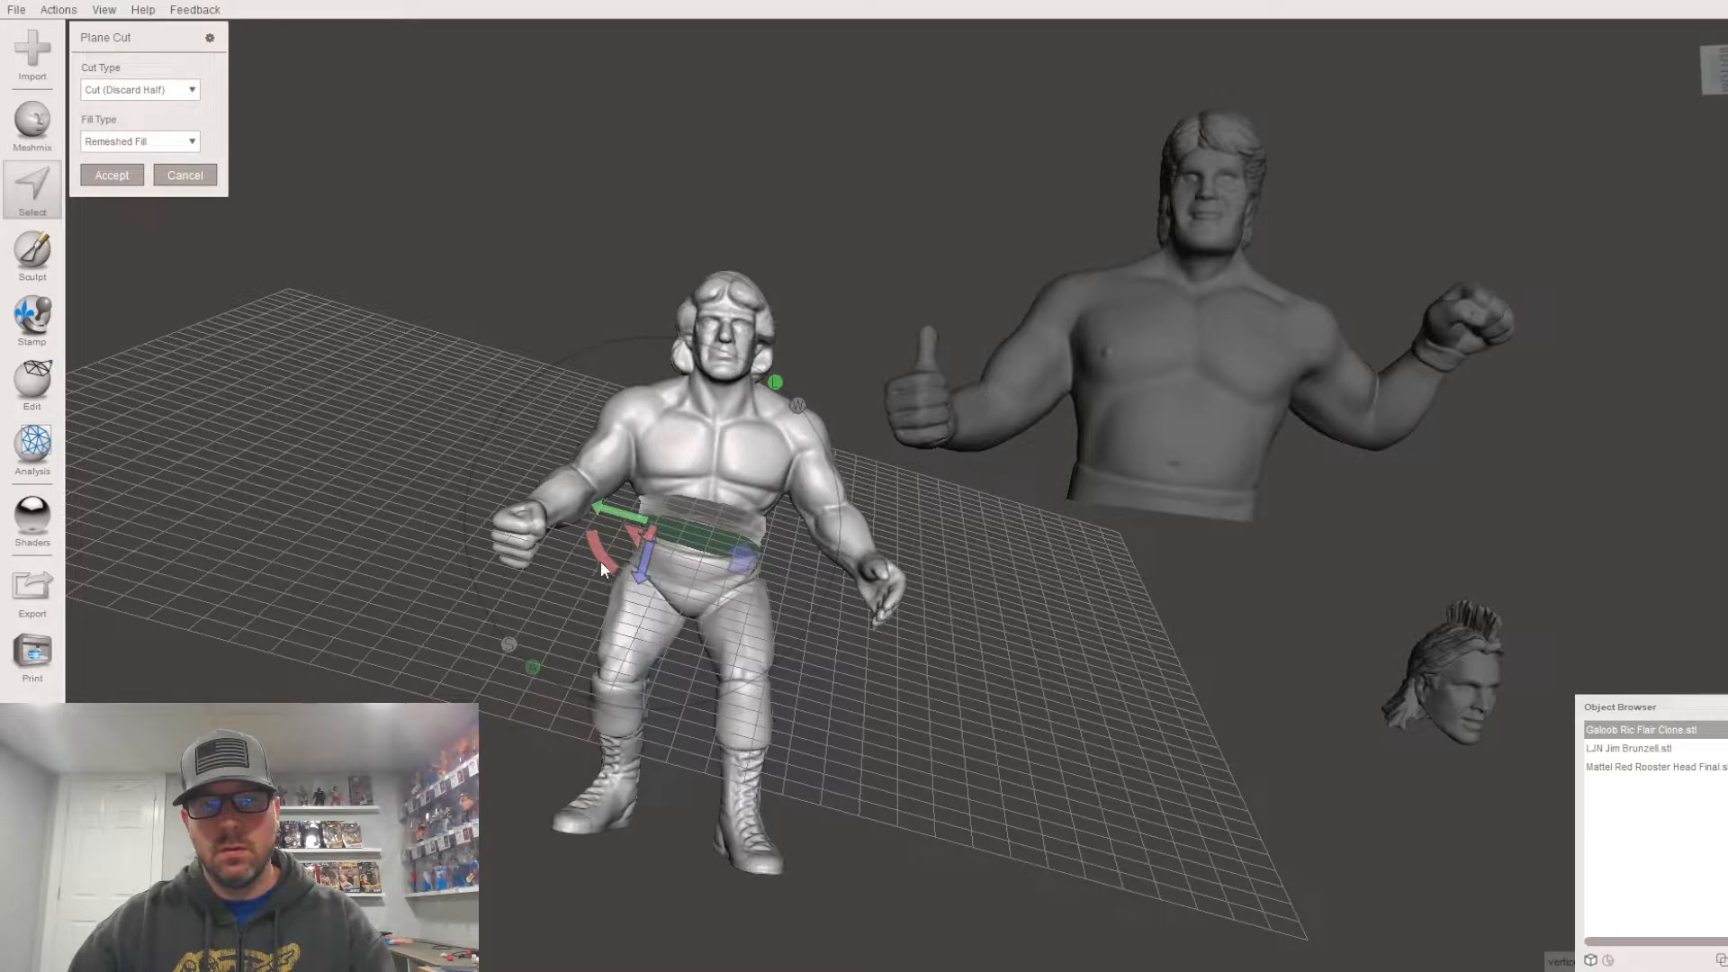
left_click_drag(605, 565, 645, 569)
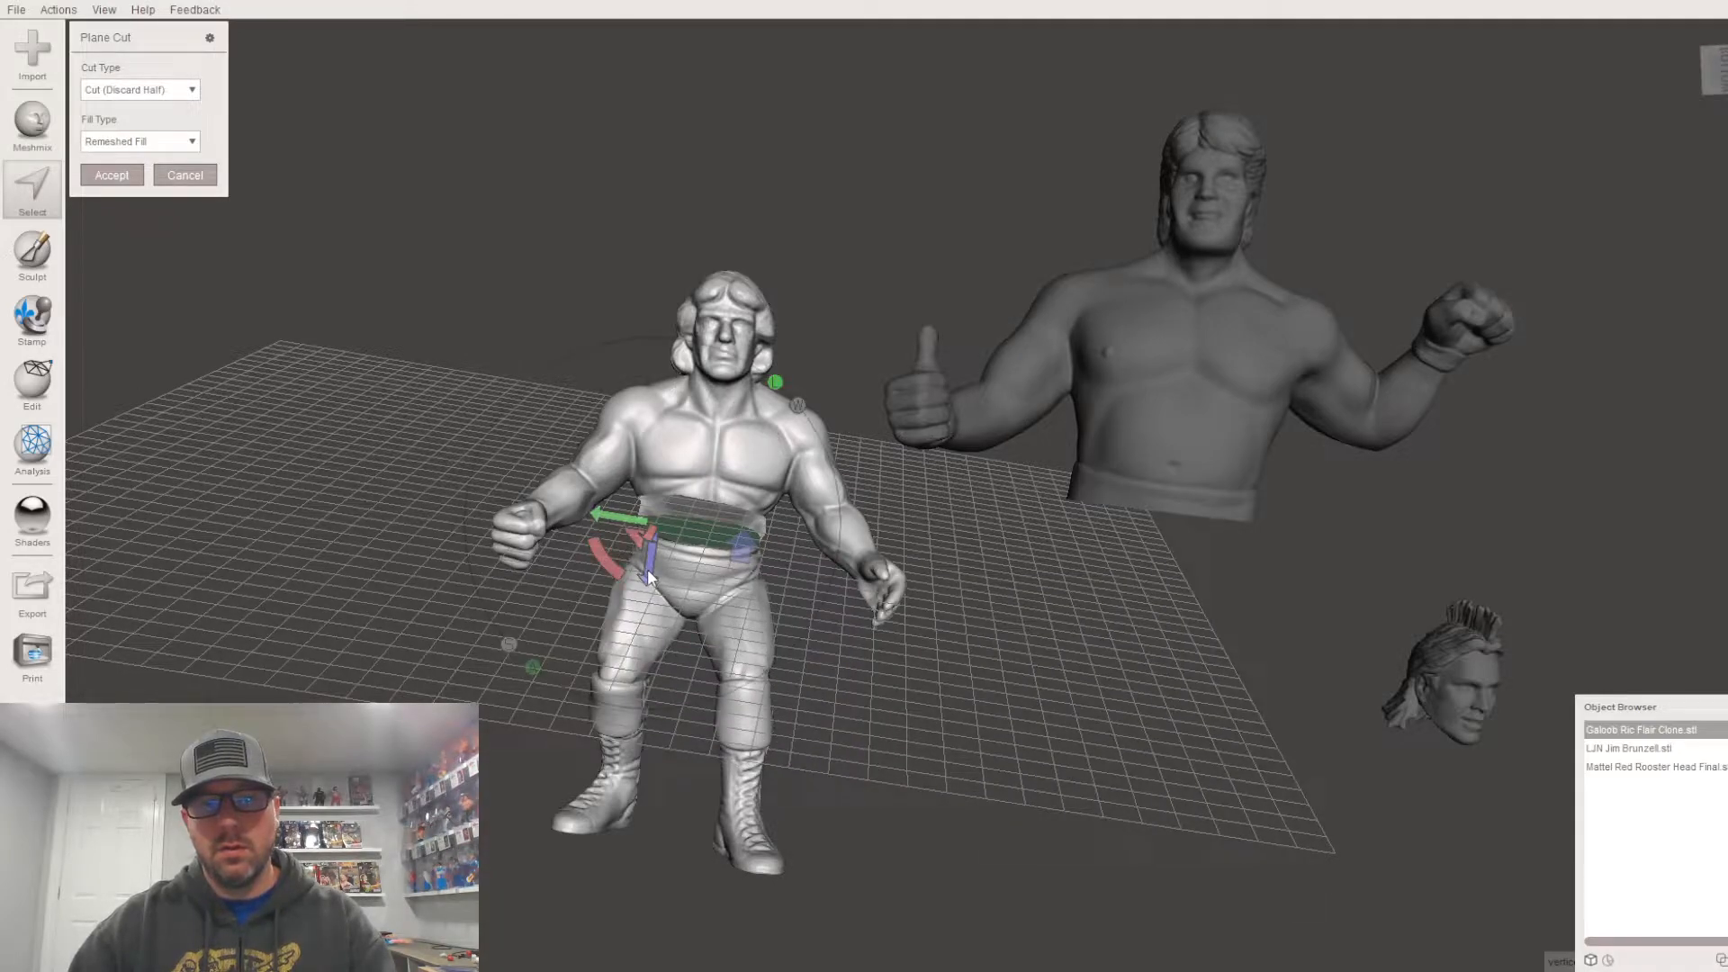
left_click_drag(647, 572, 648, 565)
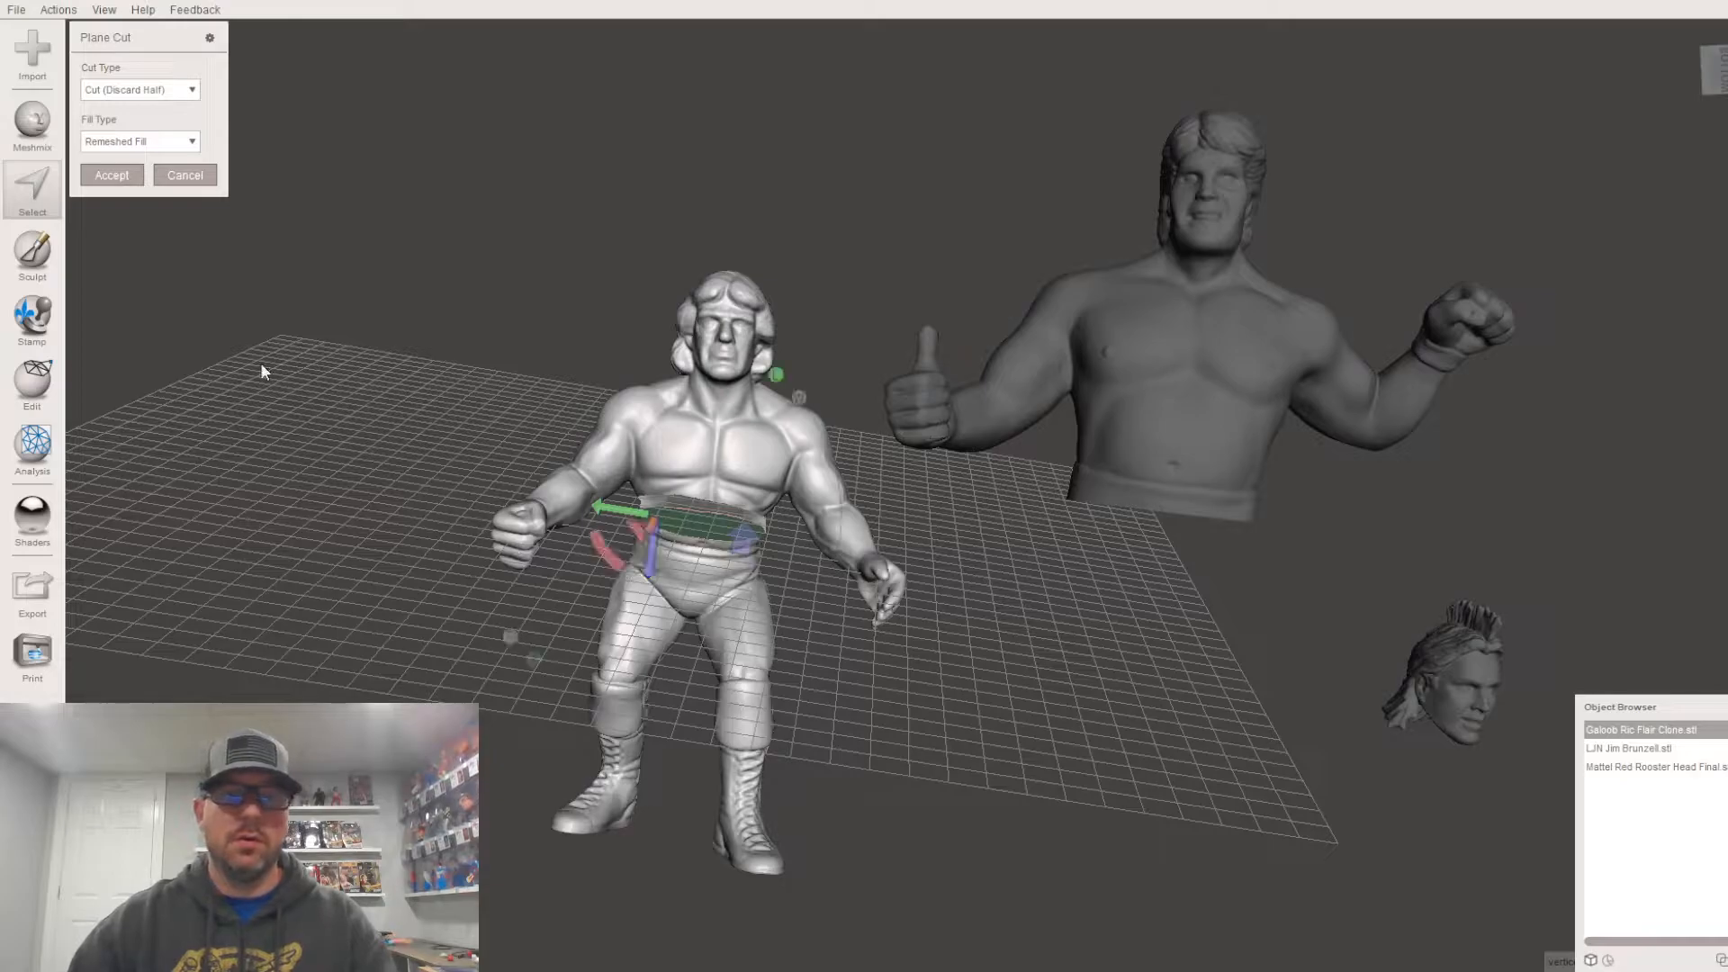
left_click(110, 176)
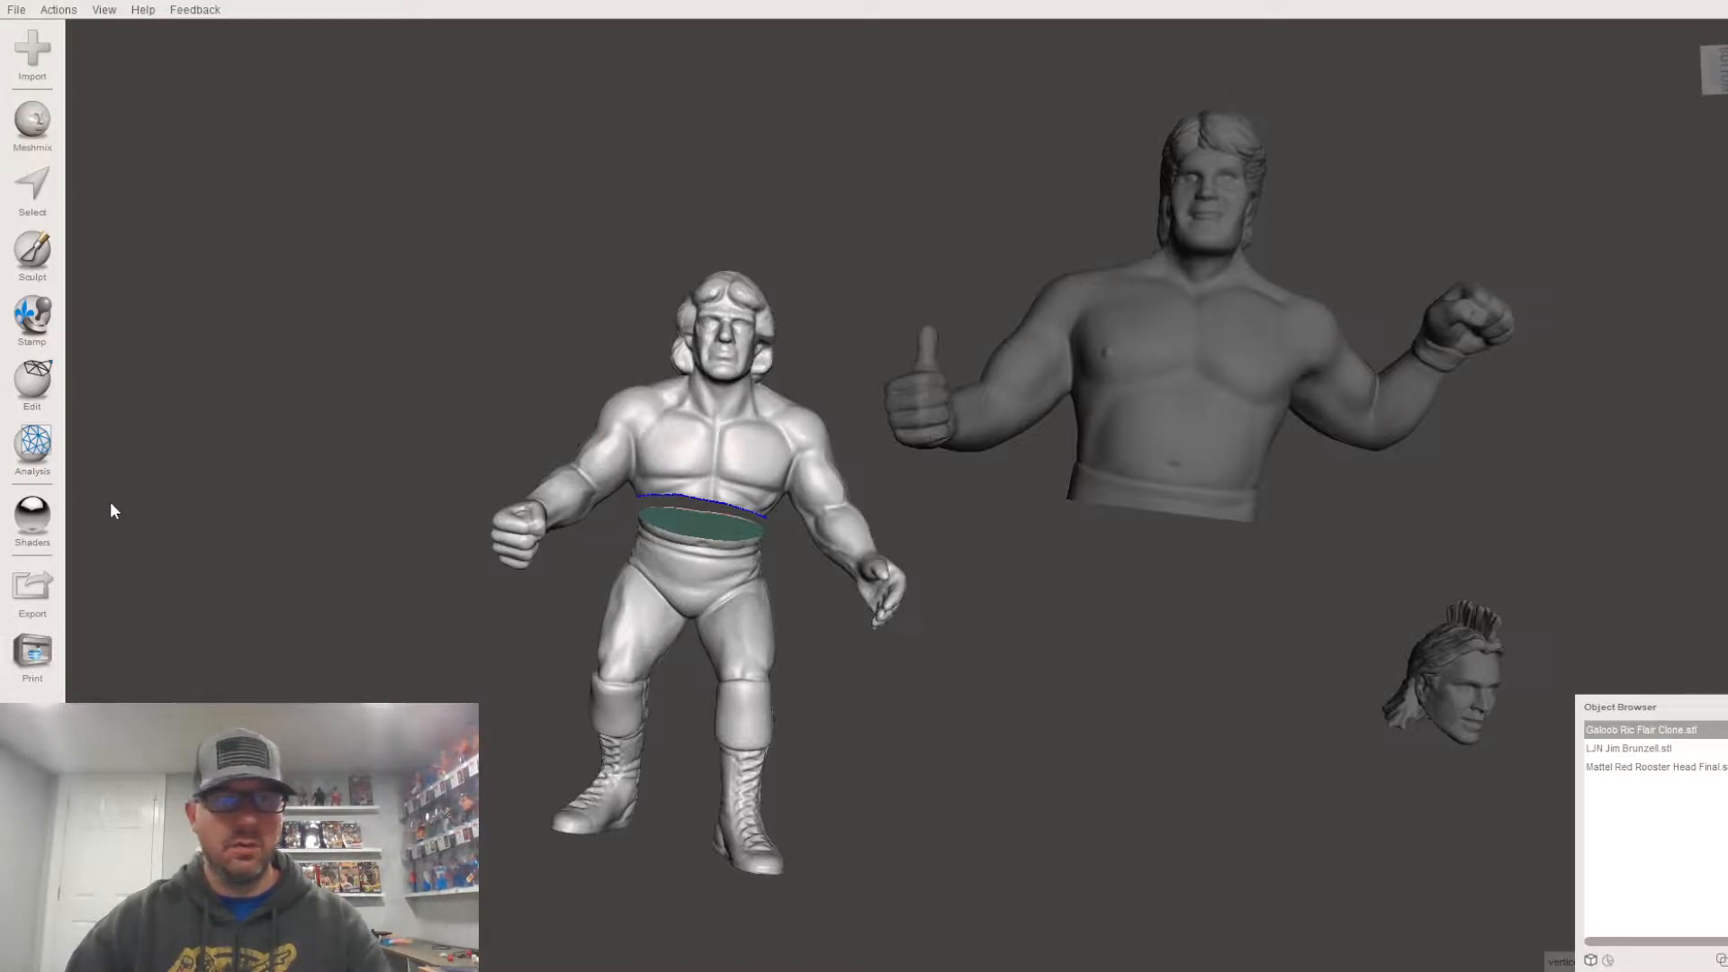
Step: Separate the cut Ric Flair figure into shells and move its upper body well away from the legs
left_click(36, 394)
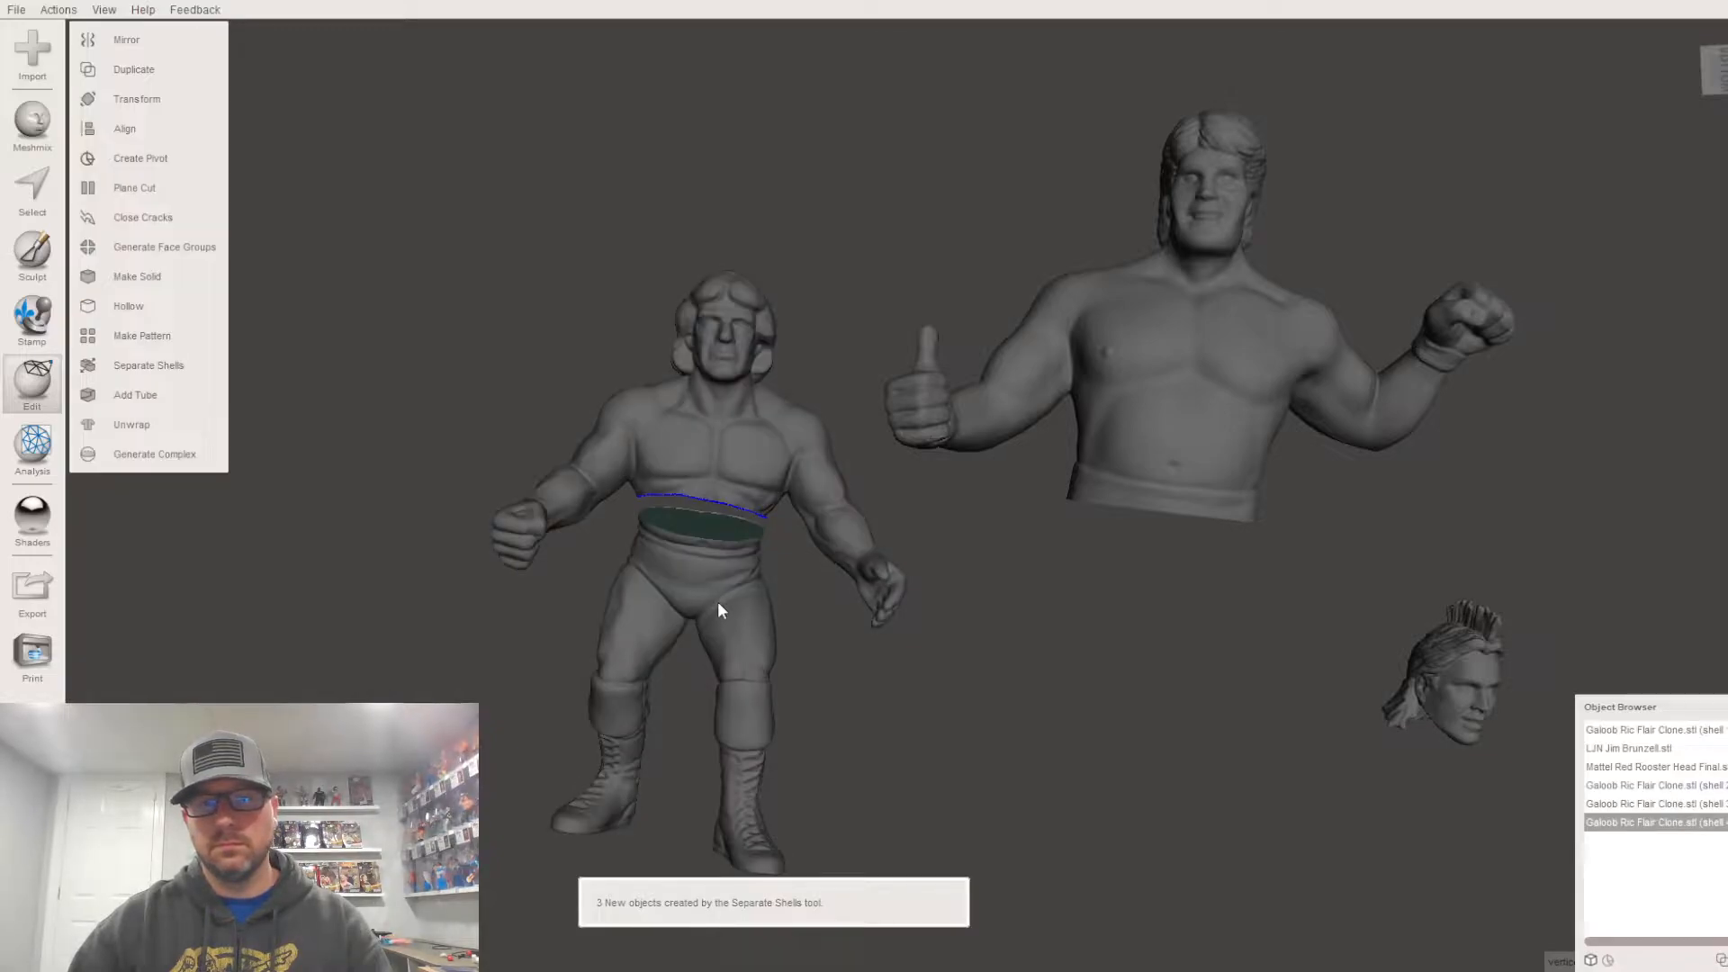
left_click(716, 463)
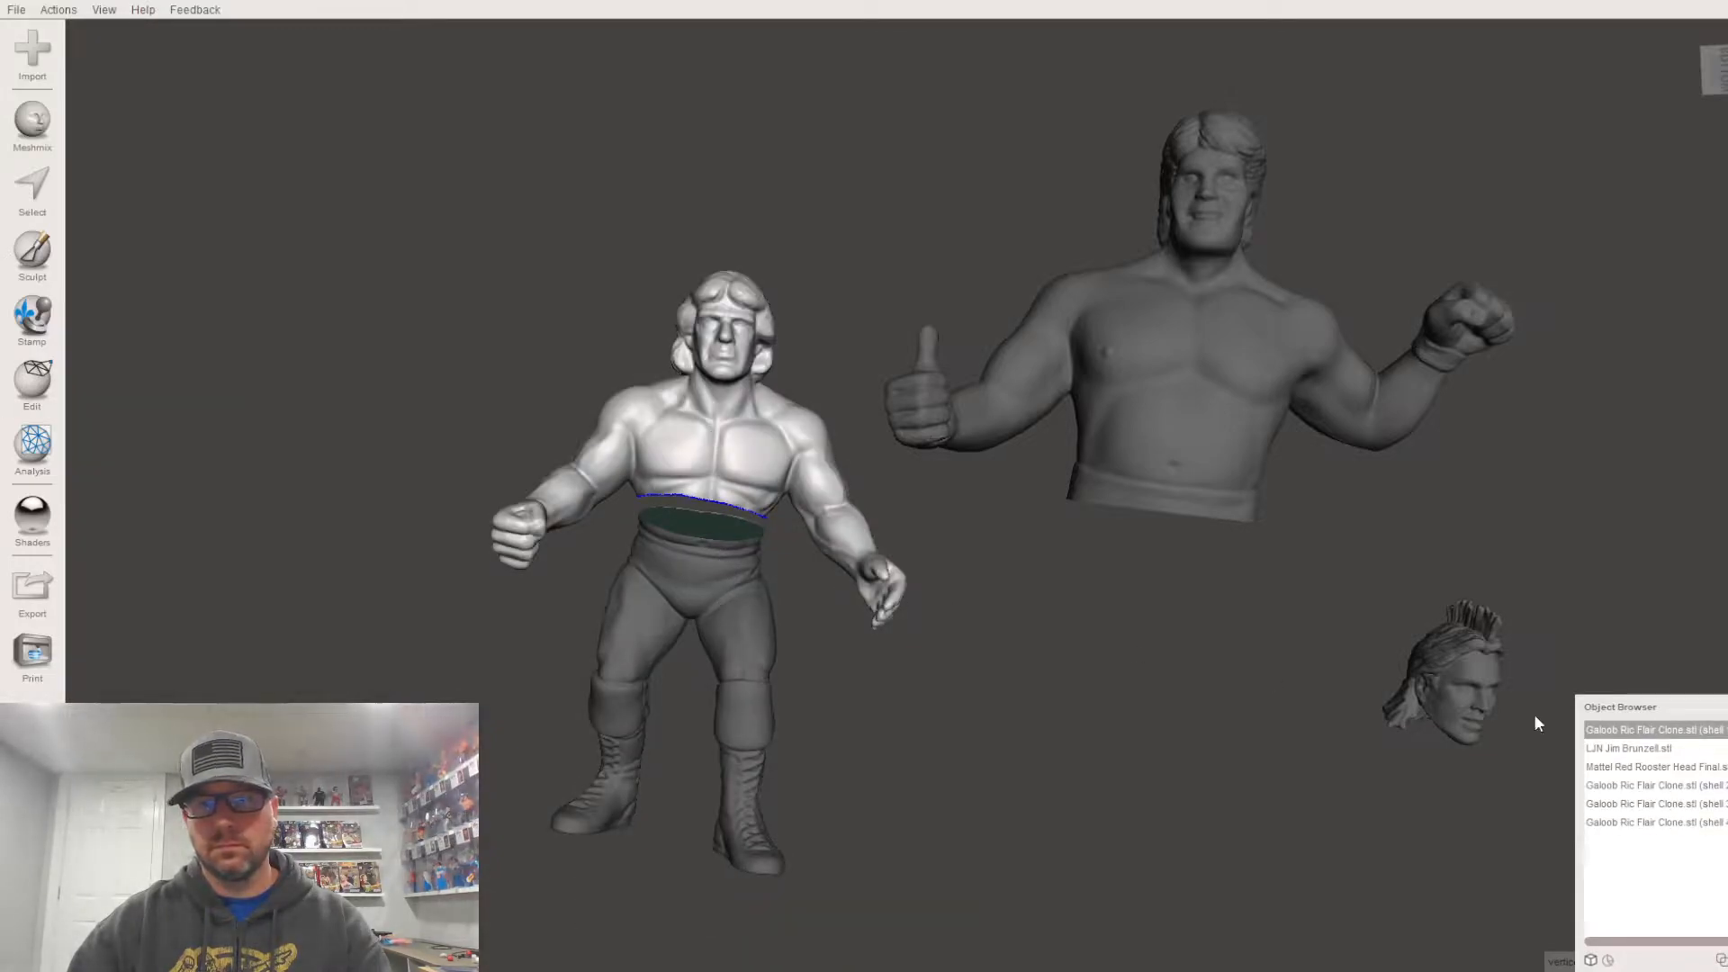
key("t")
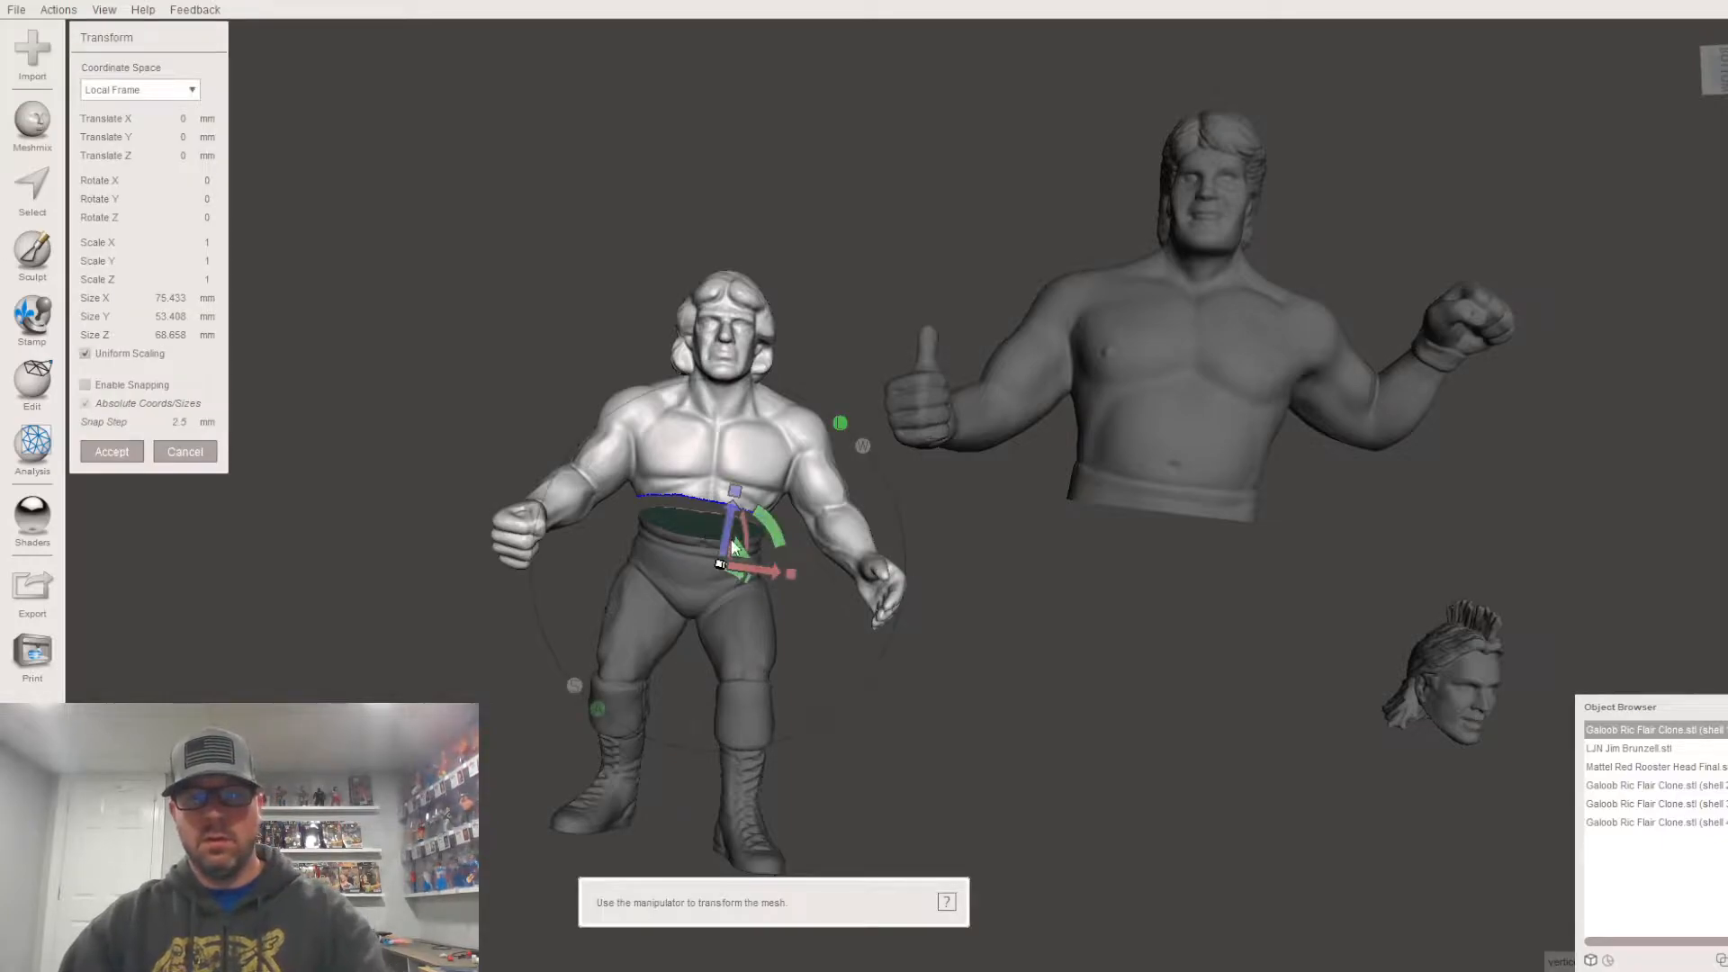
left_click_drag(725, 556, 498, 553)
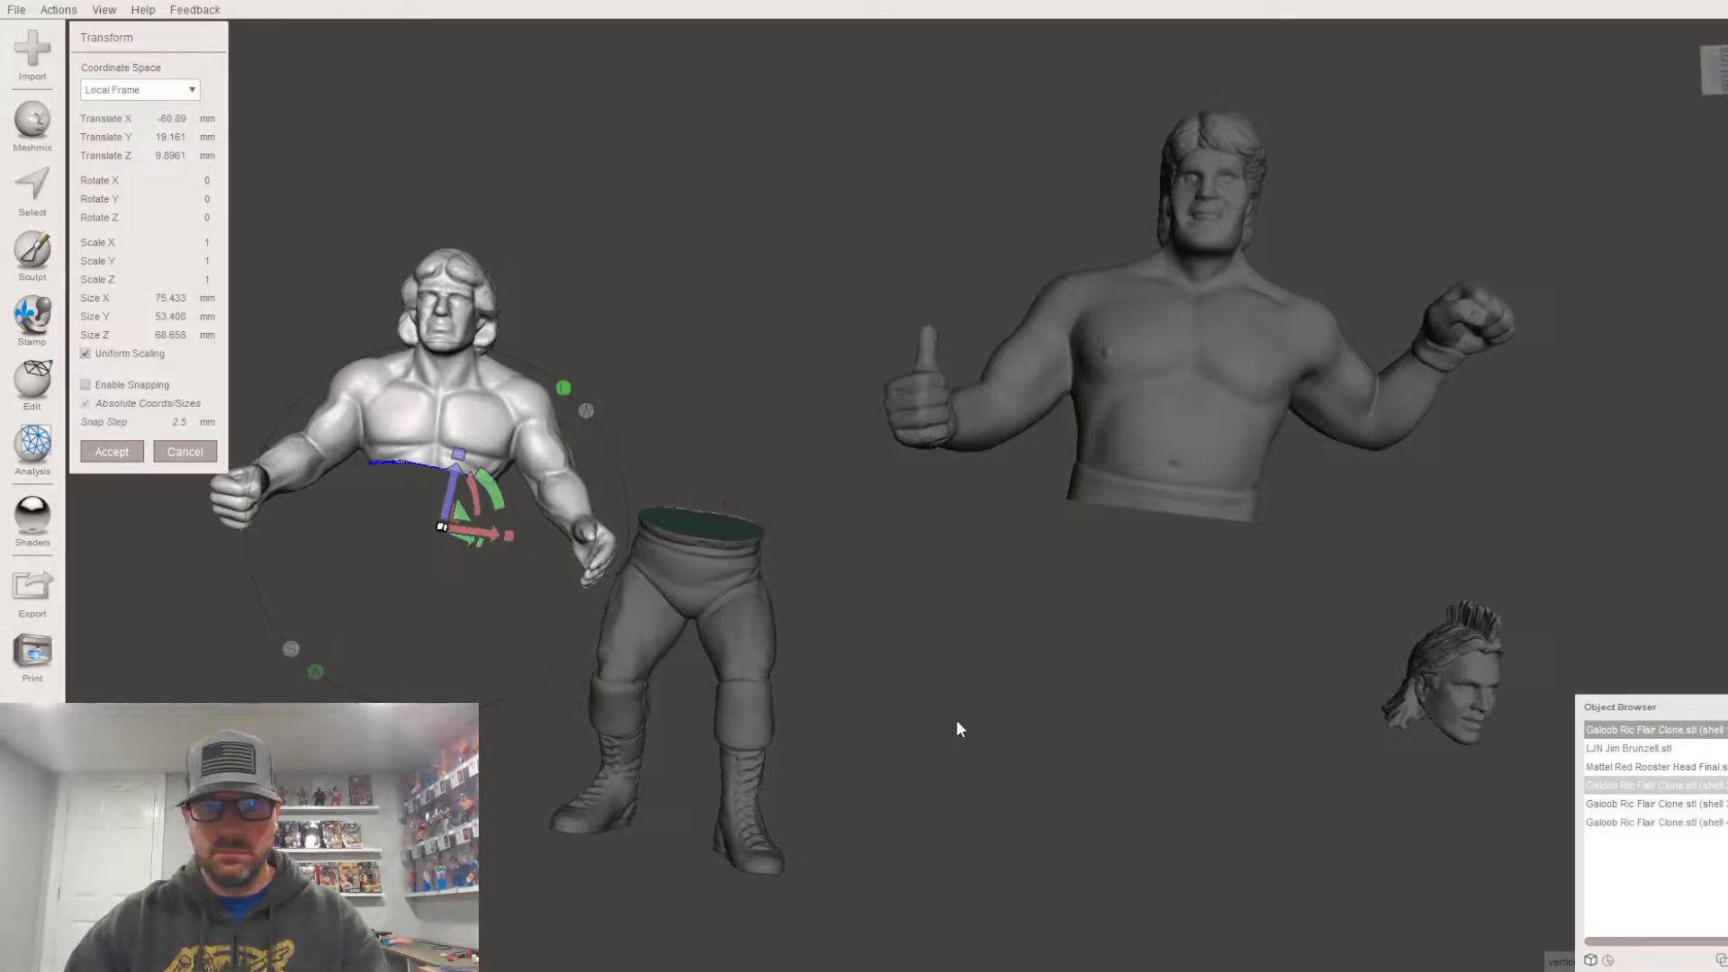
left_click(113, 452)
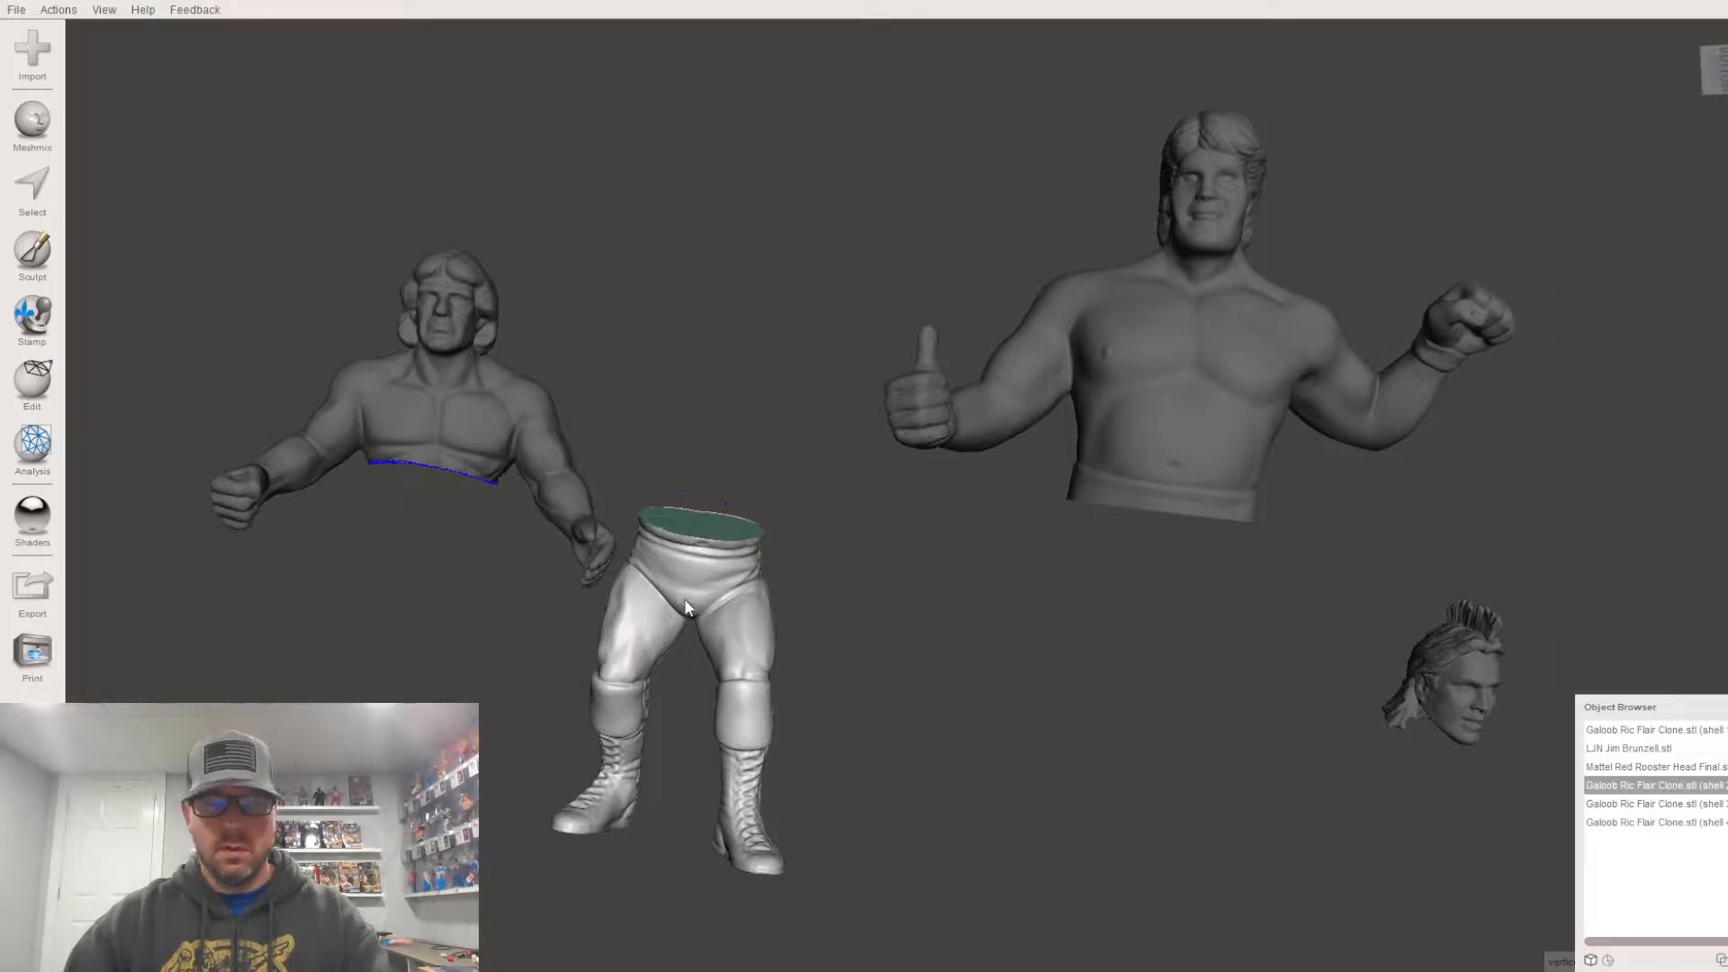
Step: Move the separated legs 99.432 mm along X beneath the Brunzell torso and delete the two leftover Ric Flair shells
key("ctrl+t")
left_click_drag(740, 684, 1201, 704)
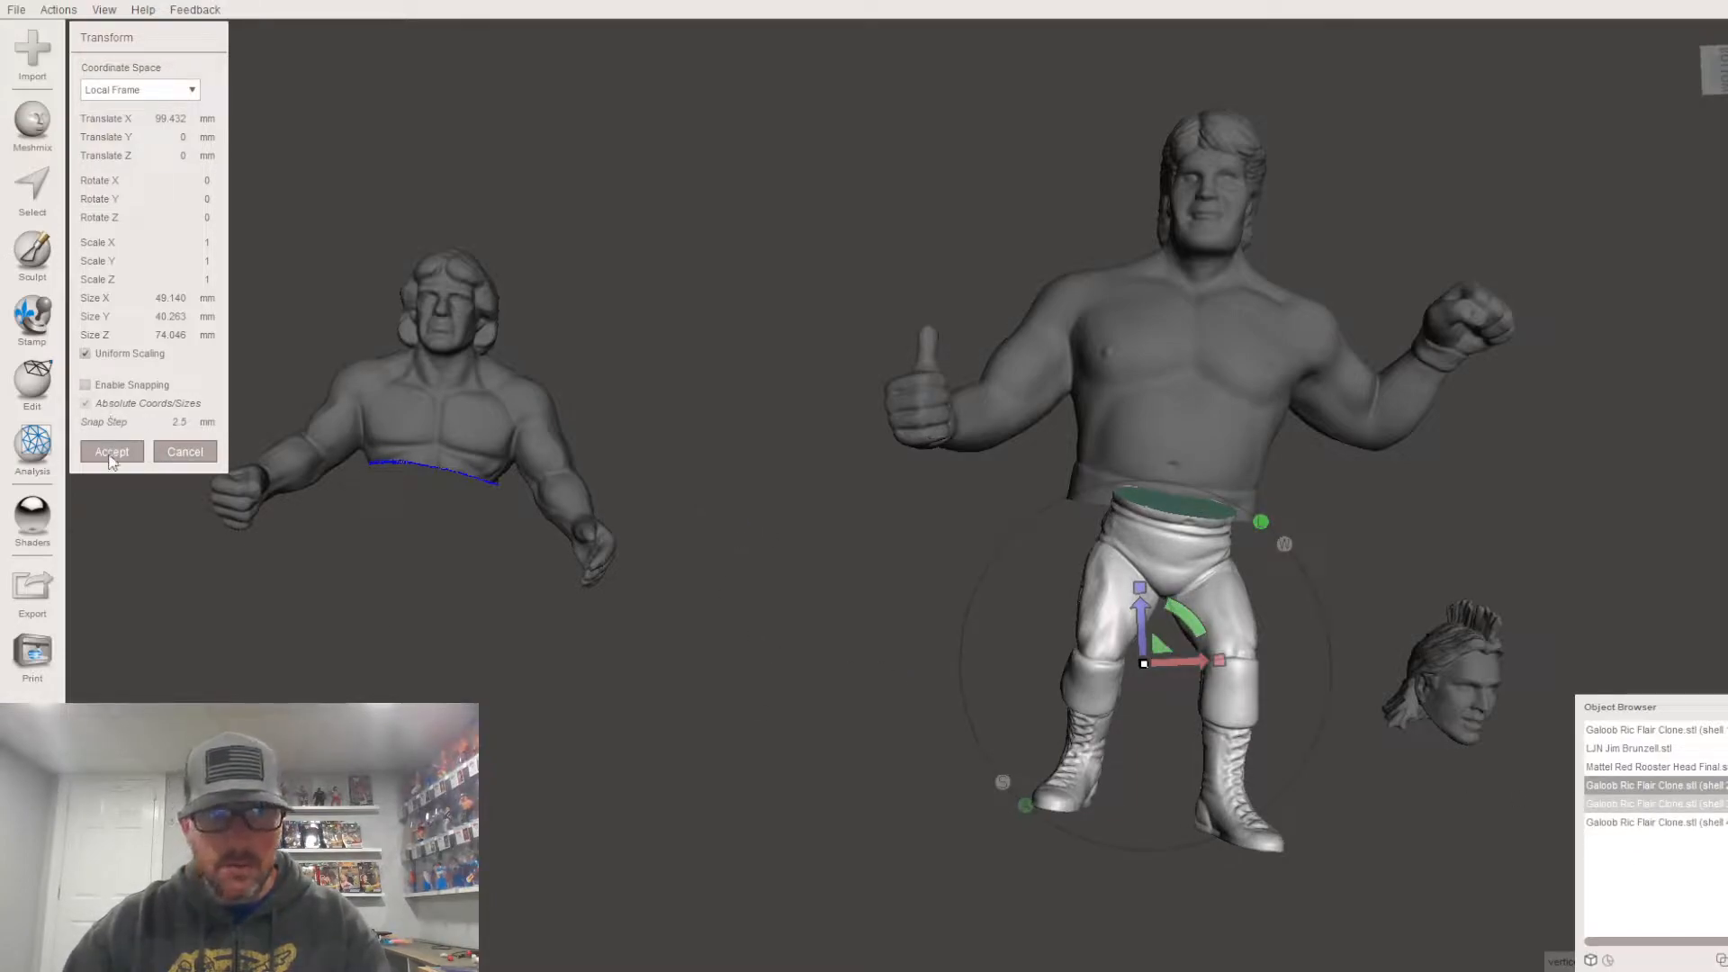
key("Return")
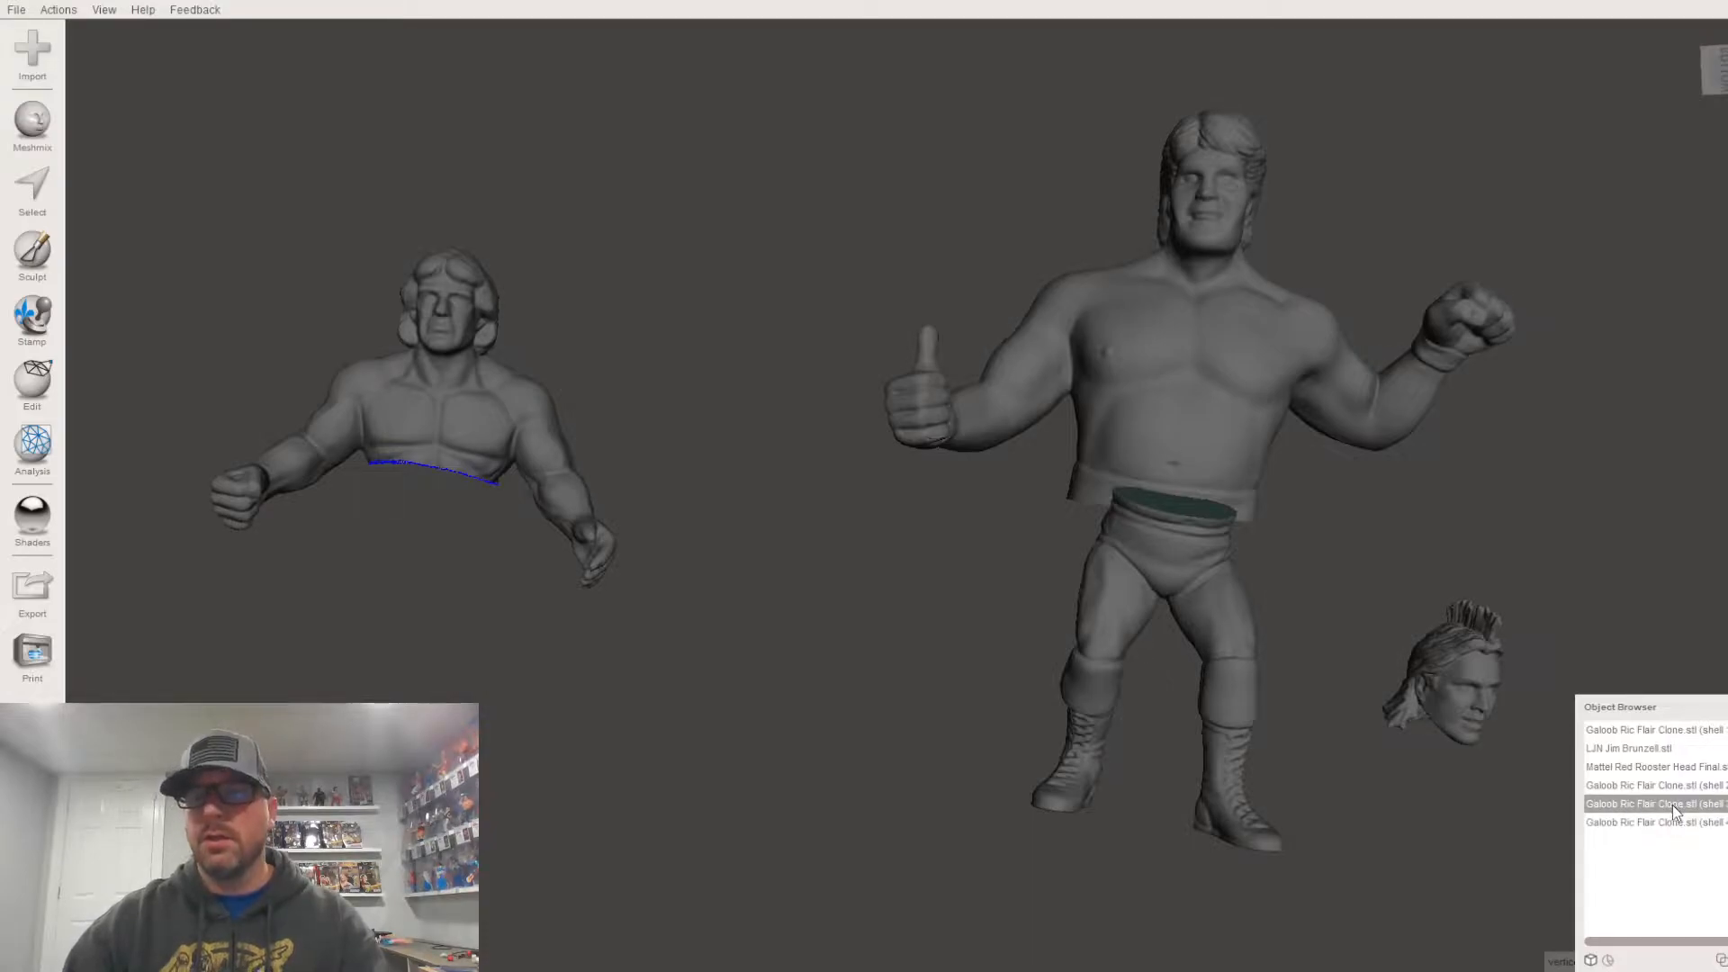
left_click(1727, 959)
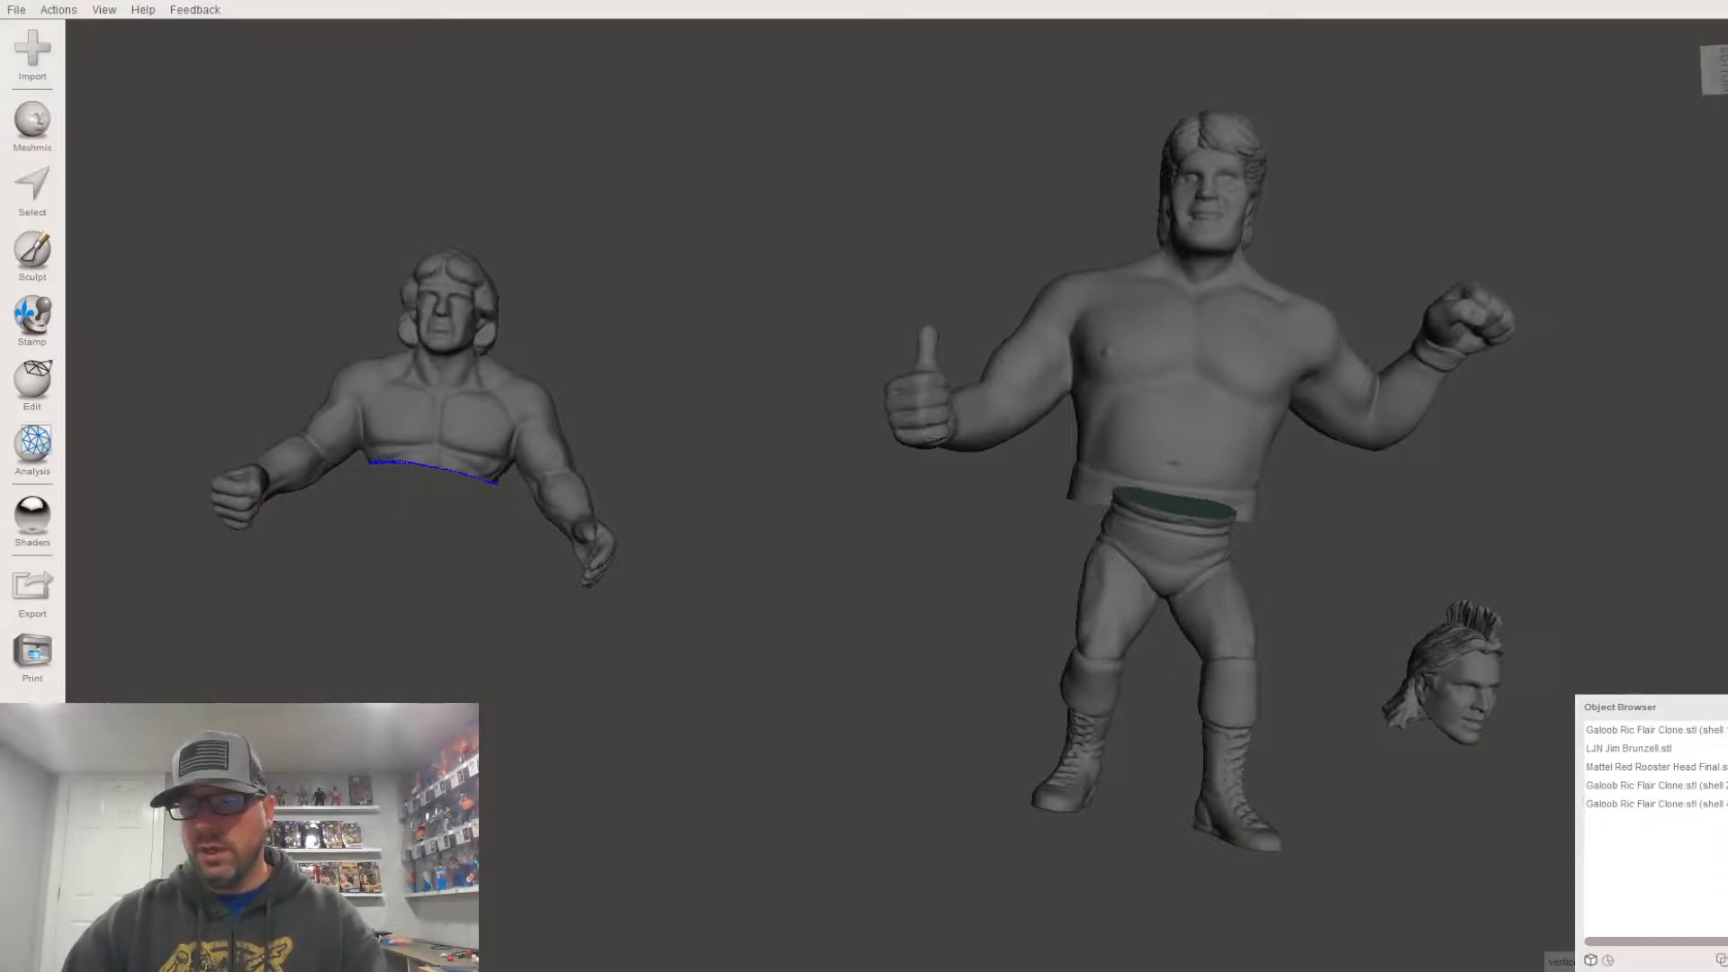
key("Delete")
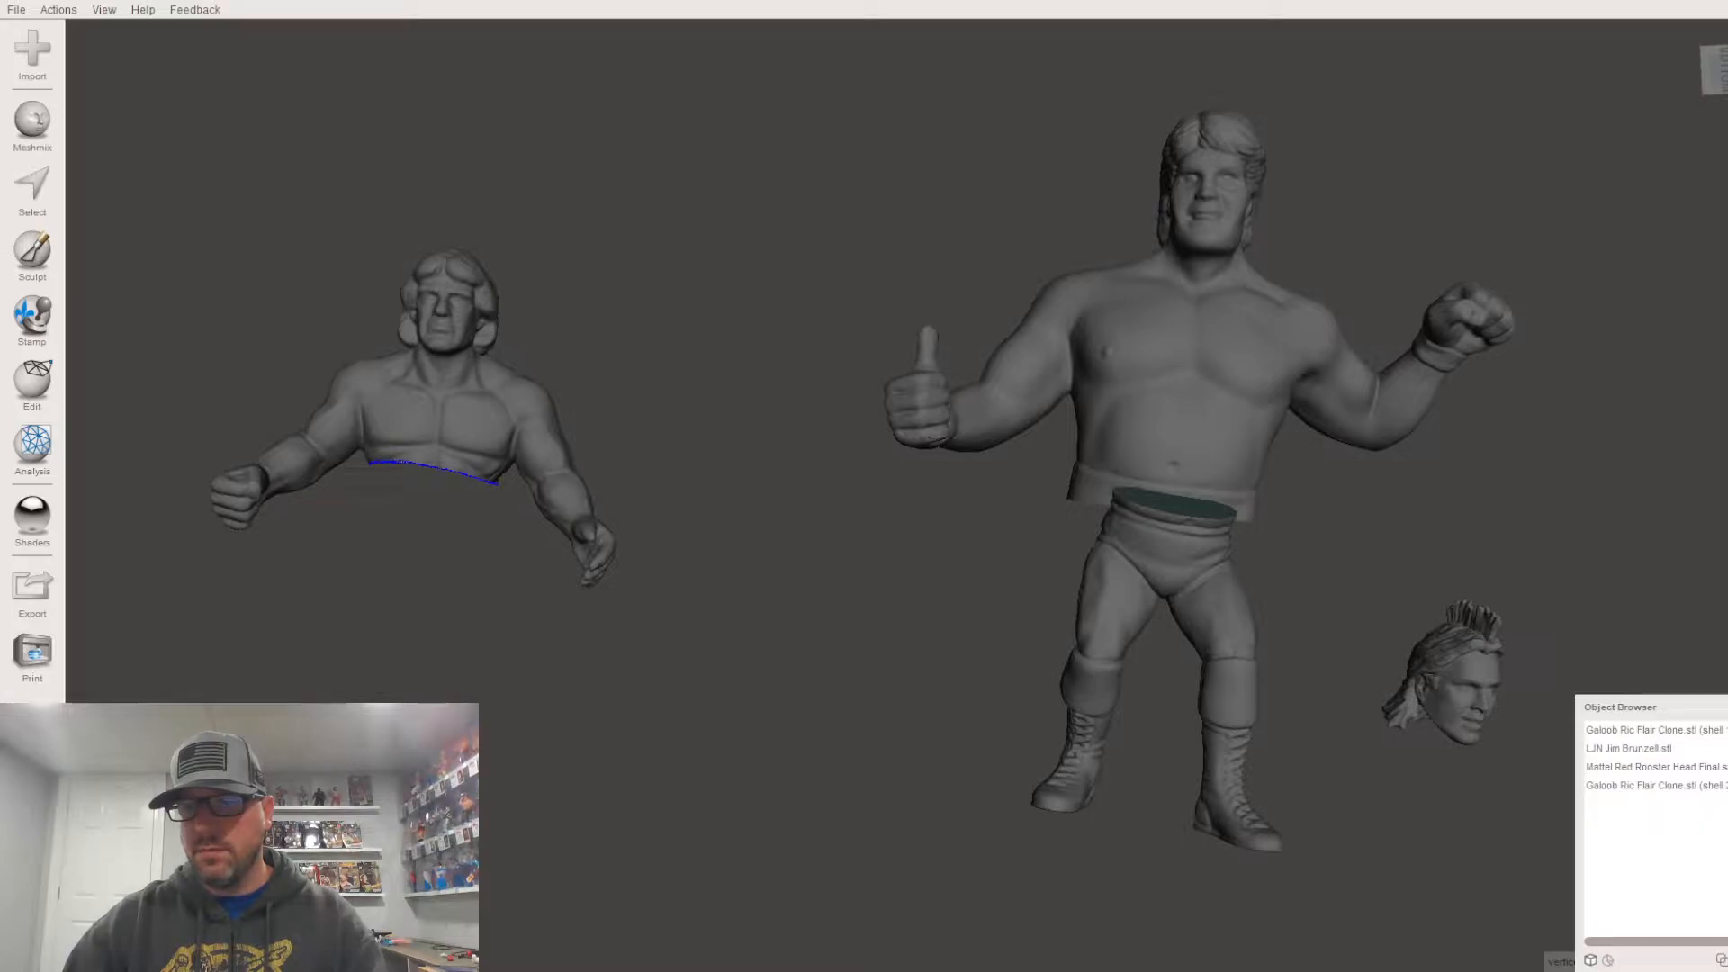
Step: Scale the Ric Flair legs uniformly to about 1.5 and move them up against the Brunzell torso's waist
right_click_drag(1200, 606, 956, 567)
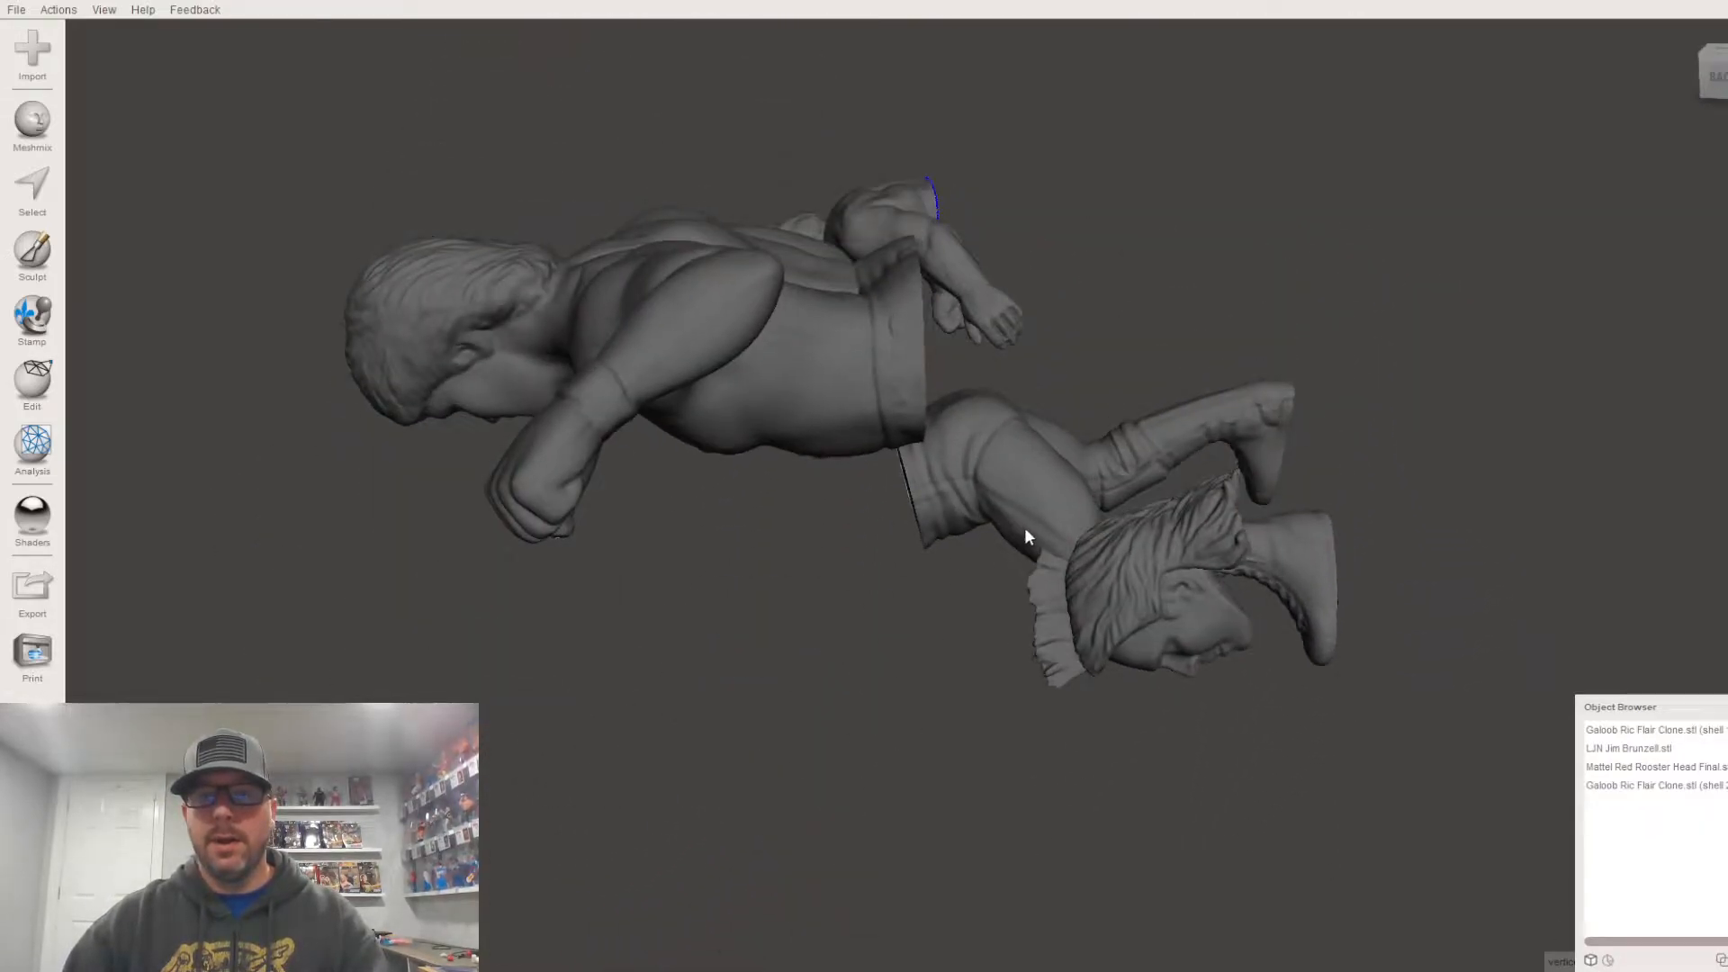
left_click(1001, 504)
key("t")
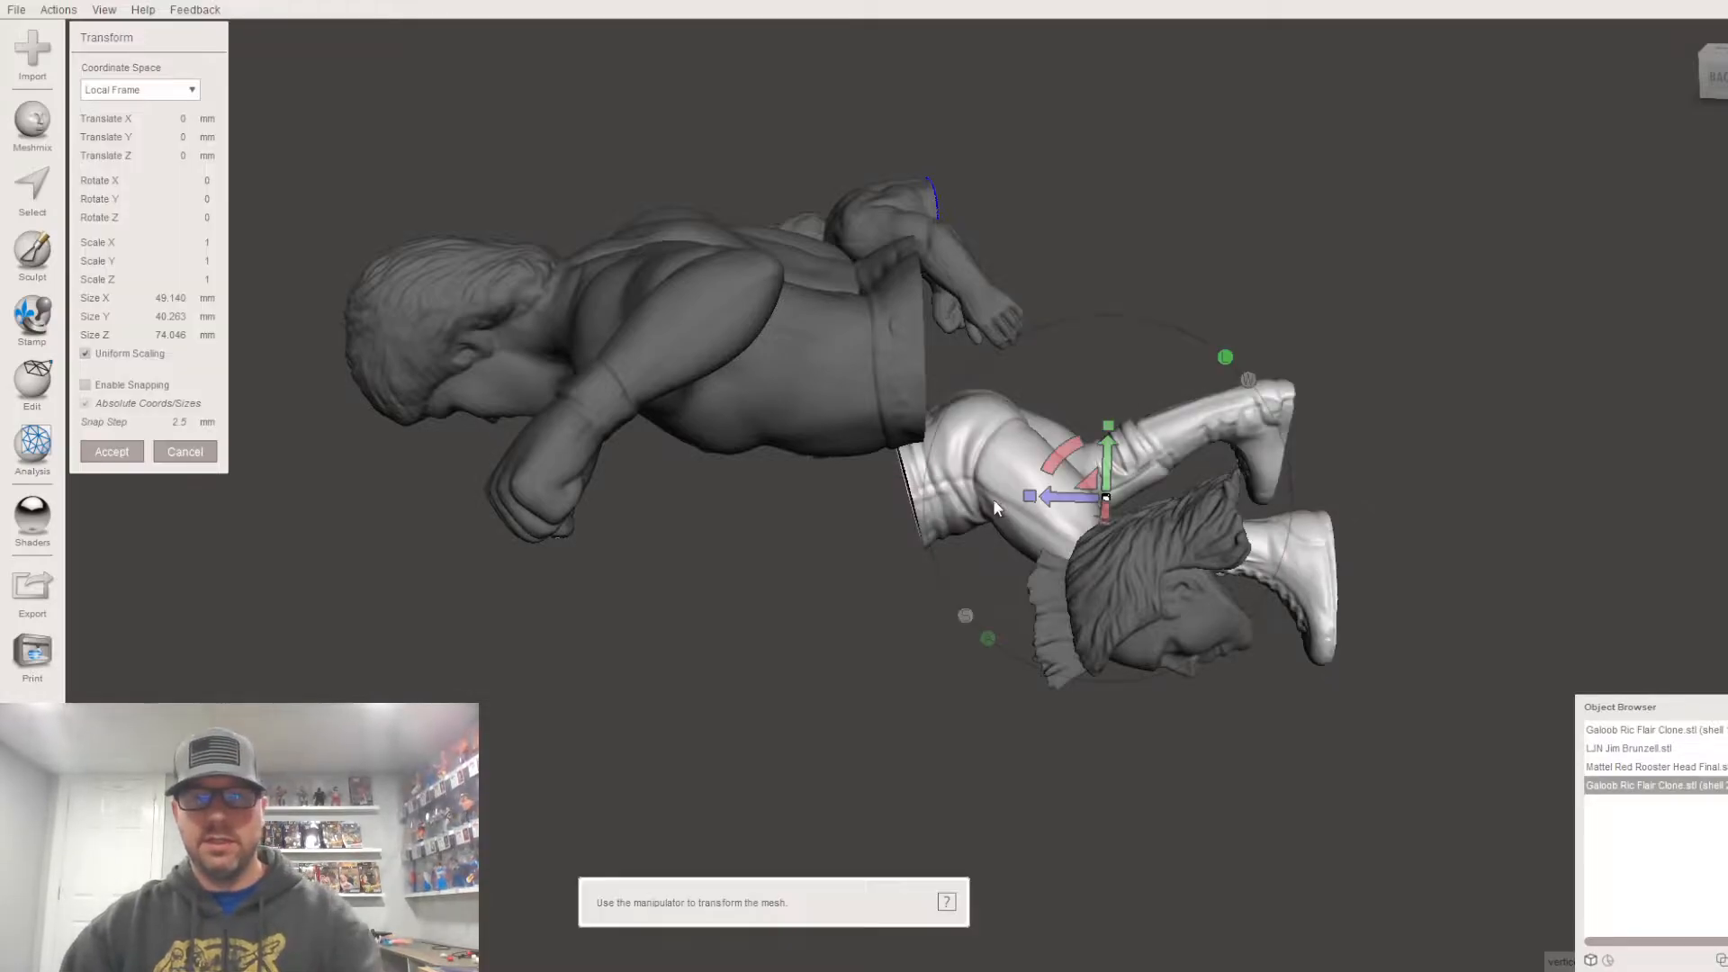
left_click_drag(1096, 474, 1113, 351)
right_click_drag(1114, 351, 1261, 137)
left_click_drag(1159, 606, 1174, 434)
left_click_drag(1144, 563, 1196, 647)
right_click_drag(1239, 628, 1136, 396)
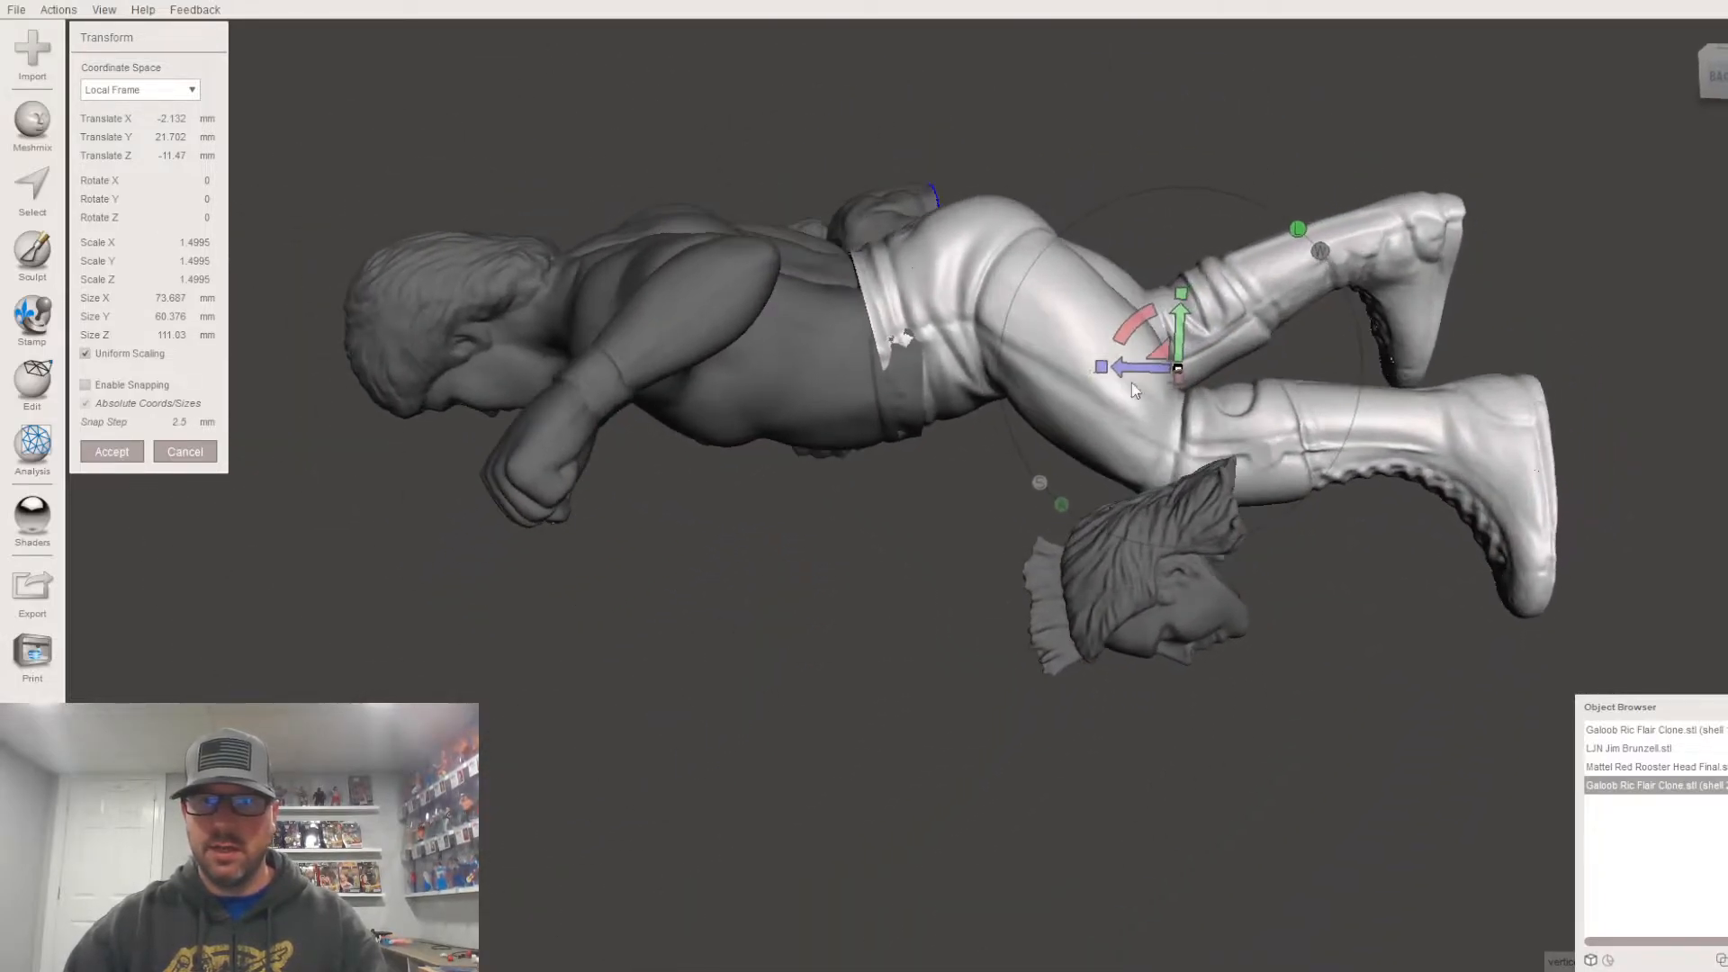
Step: Rotate the legs about -9.56 degrees around X and -4.06 around Z, shifting them to about 12.43 mm along Y
left_click_drag(1139, 324, 1143, 202)
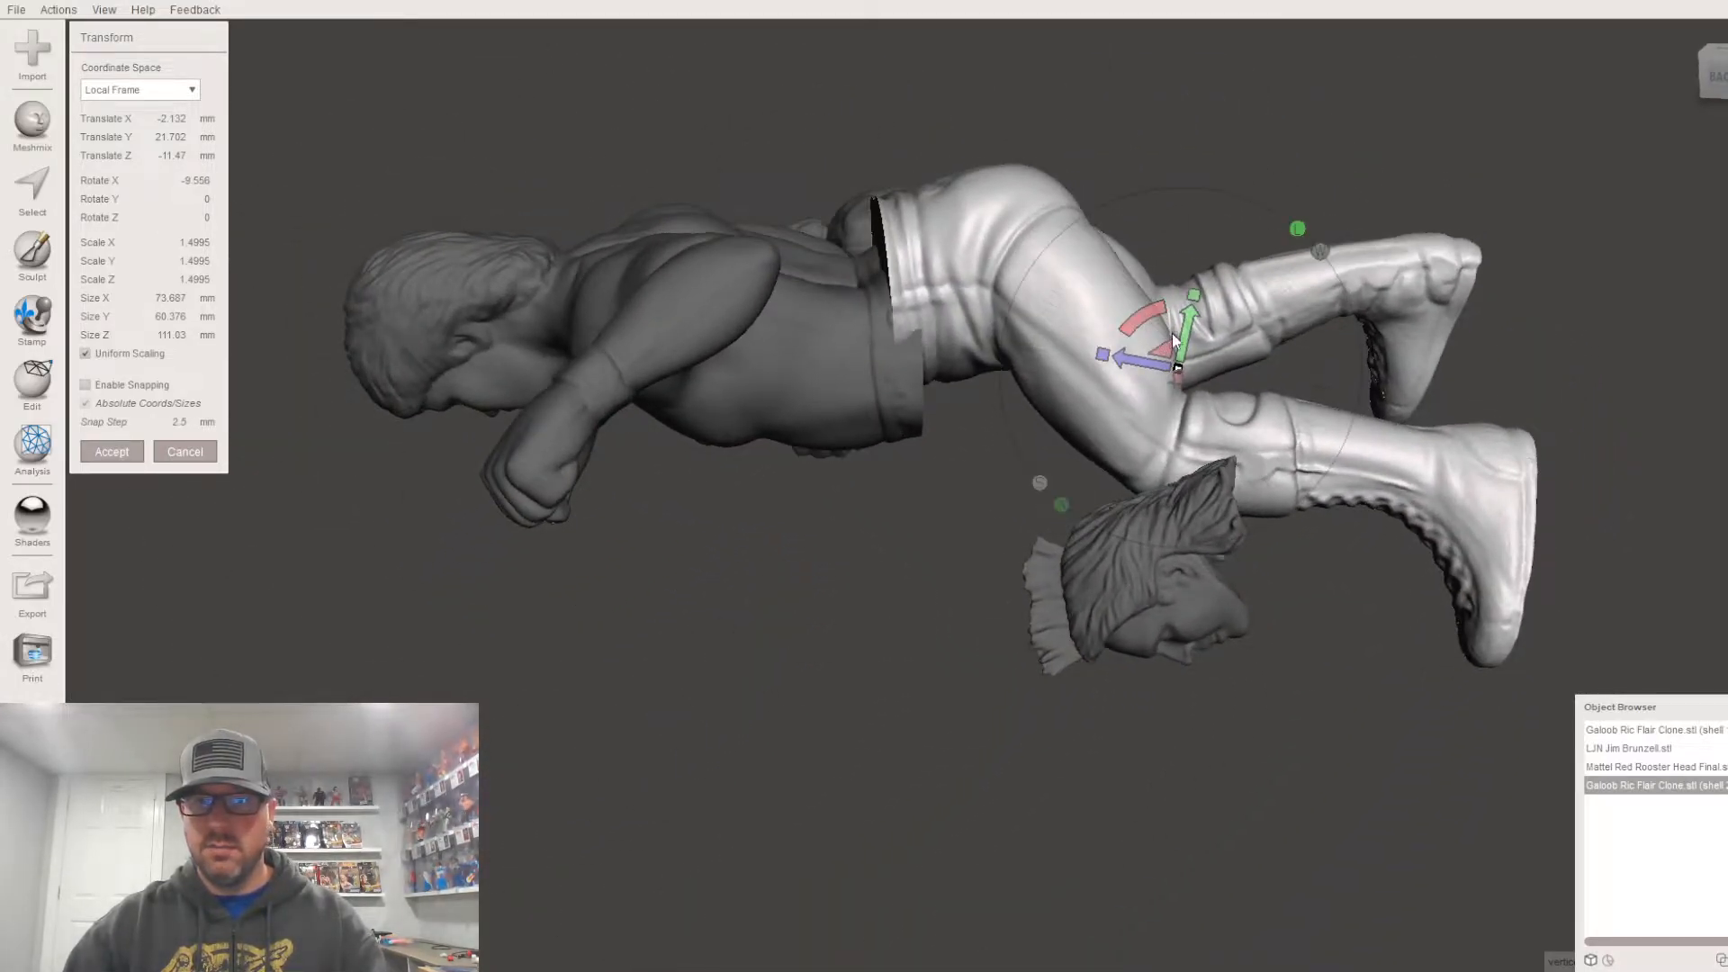
left_click_drag(1184, 360, 1188, 399)
right_click_drag(989, 525, 1248, 510)
left_click_drag(1250, 292, 1250, 288)
right_click_drag(1250, 288, 1208, 383)
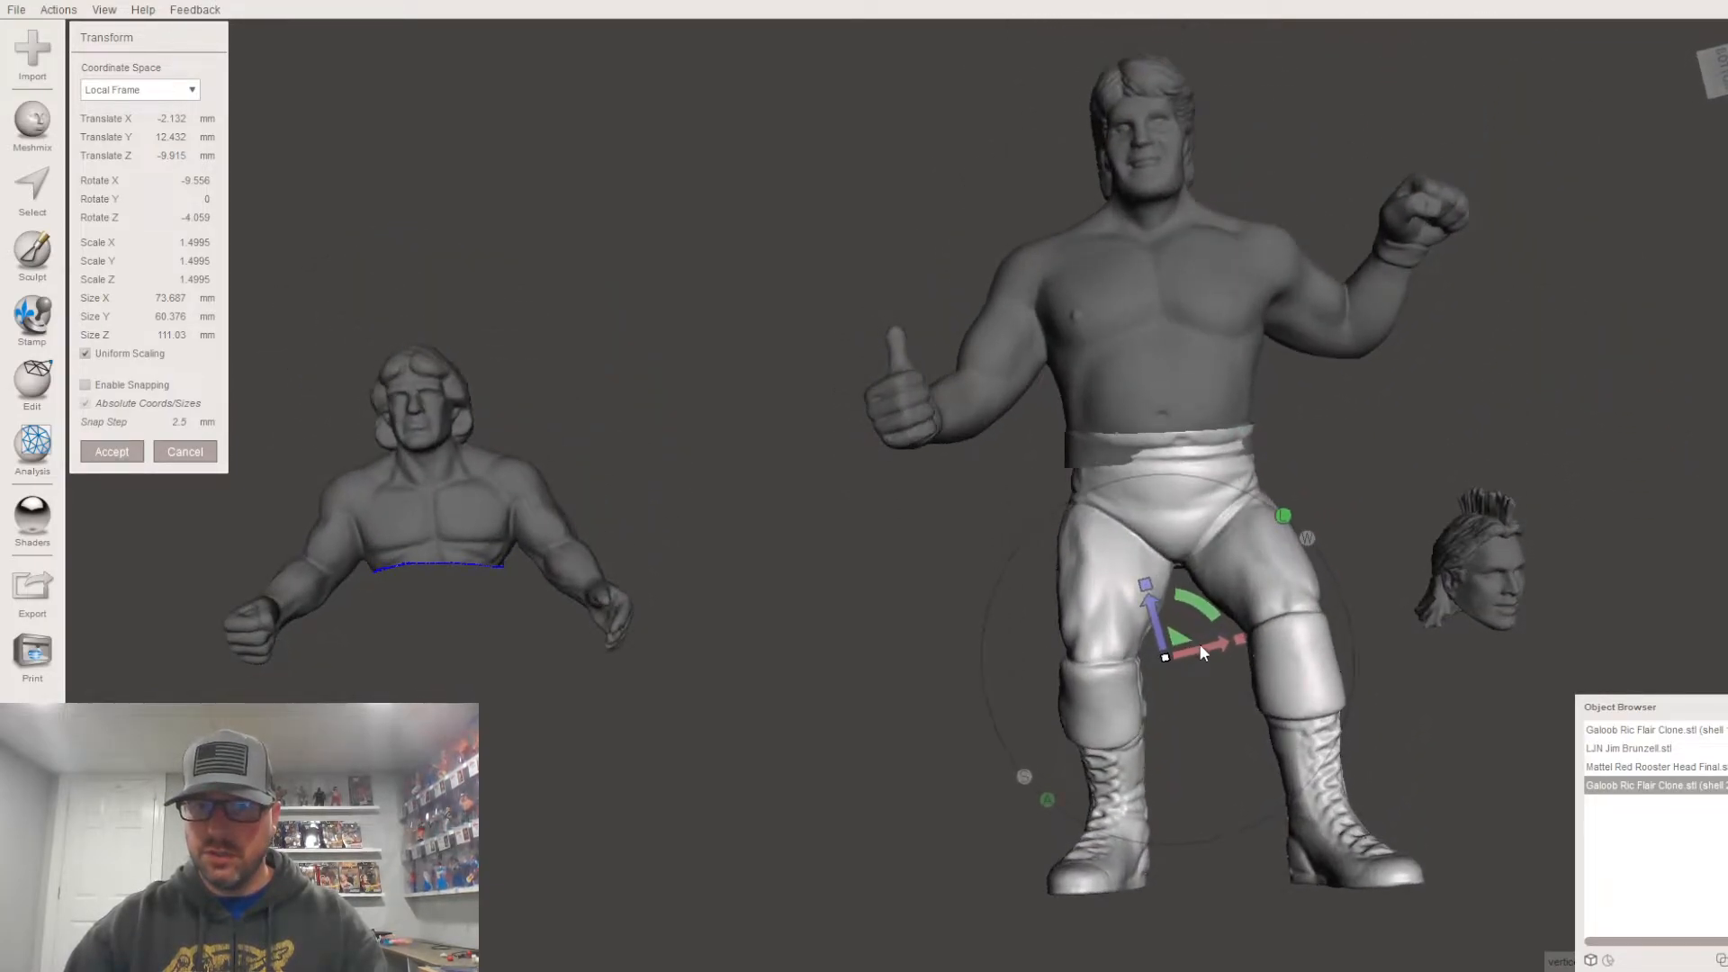
Step: Tilt the legs to -12.42 degrees around X and nudge them to about -2.81 mm in X and 11.63 mm in Y
left_click_drag(1199, 646, 1196, 646)
right_click_drag(1196, 646, 1104, 439)
left_click_drag(1076, 337, 1071, 342)
right_click_drag(1071, 342, 1042, 400)
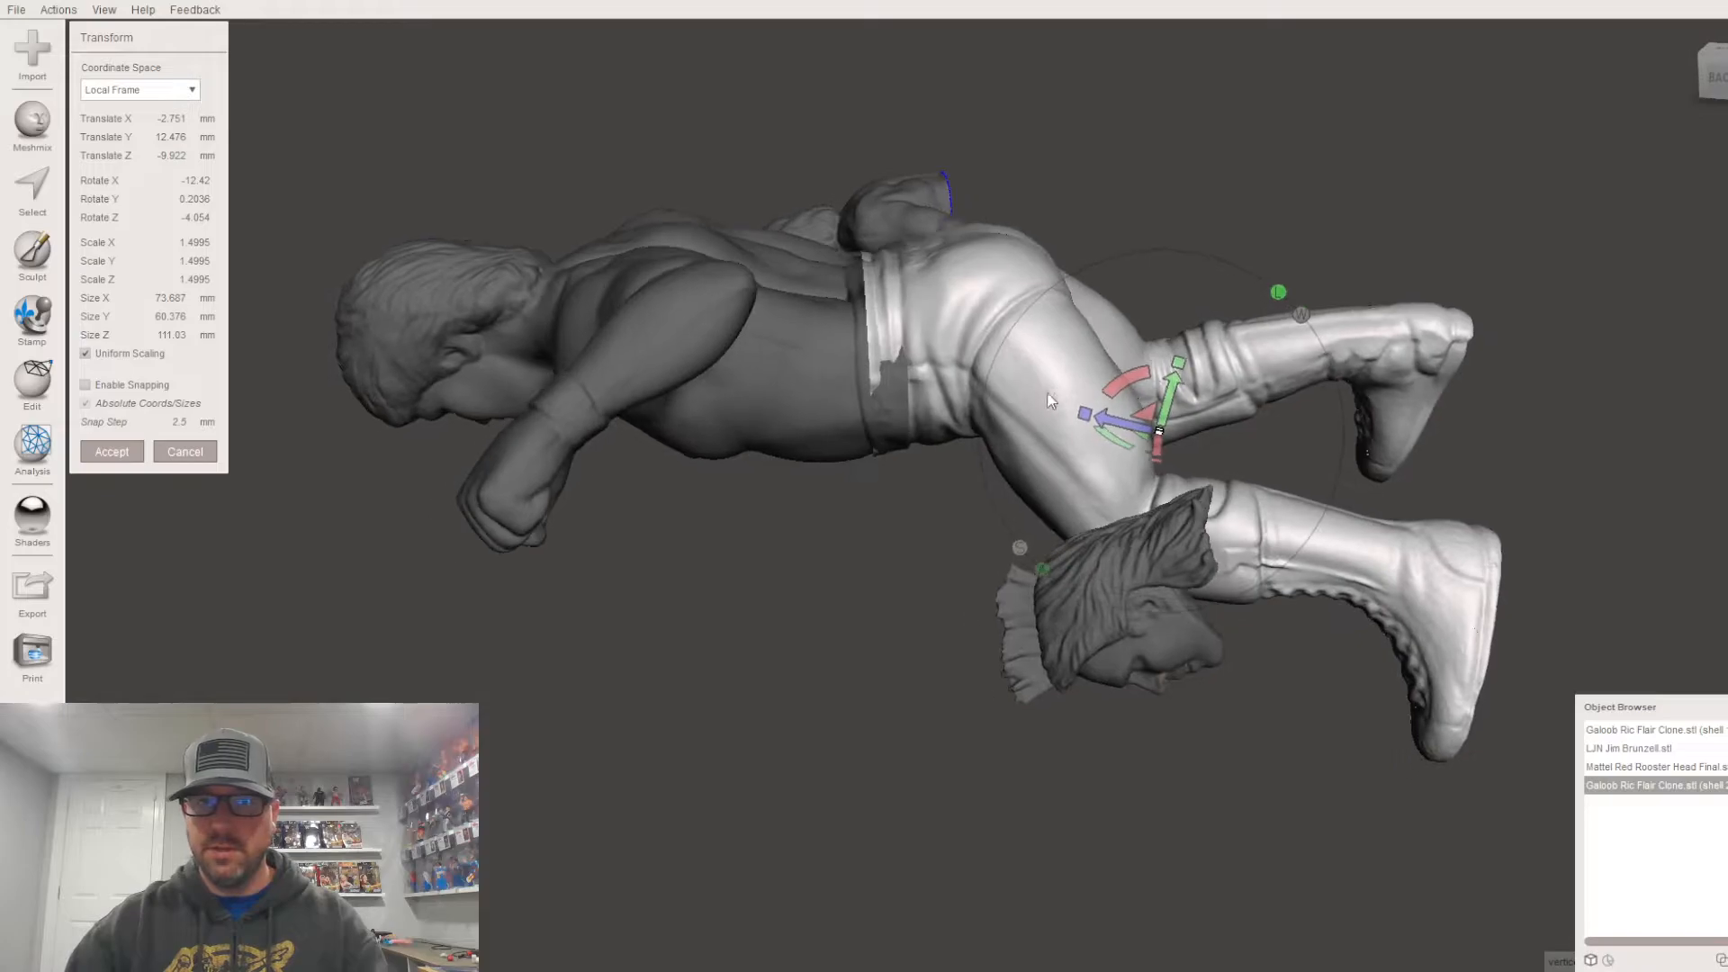
left_click_drag(1161, 396, 1167, 407)
right_click_drag(1053, 503, 1175, 463)
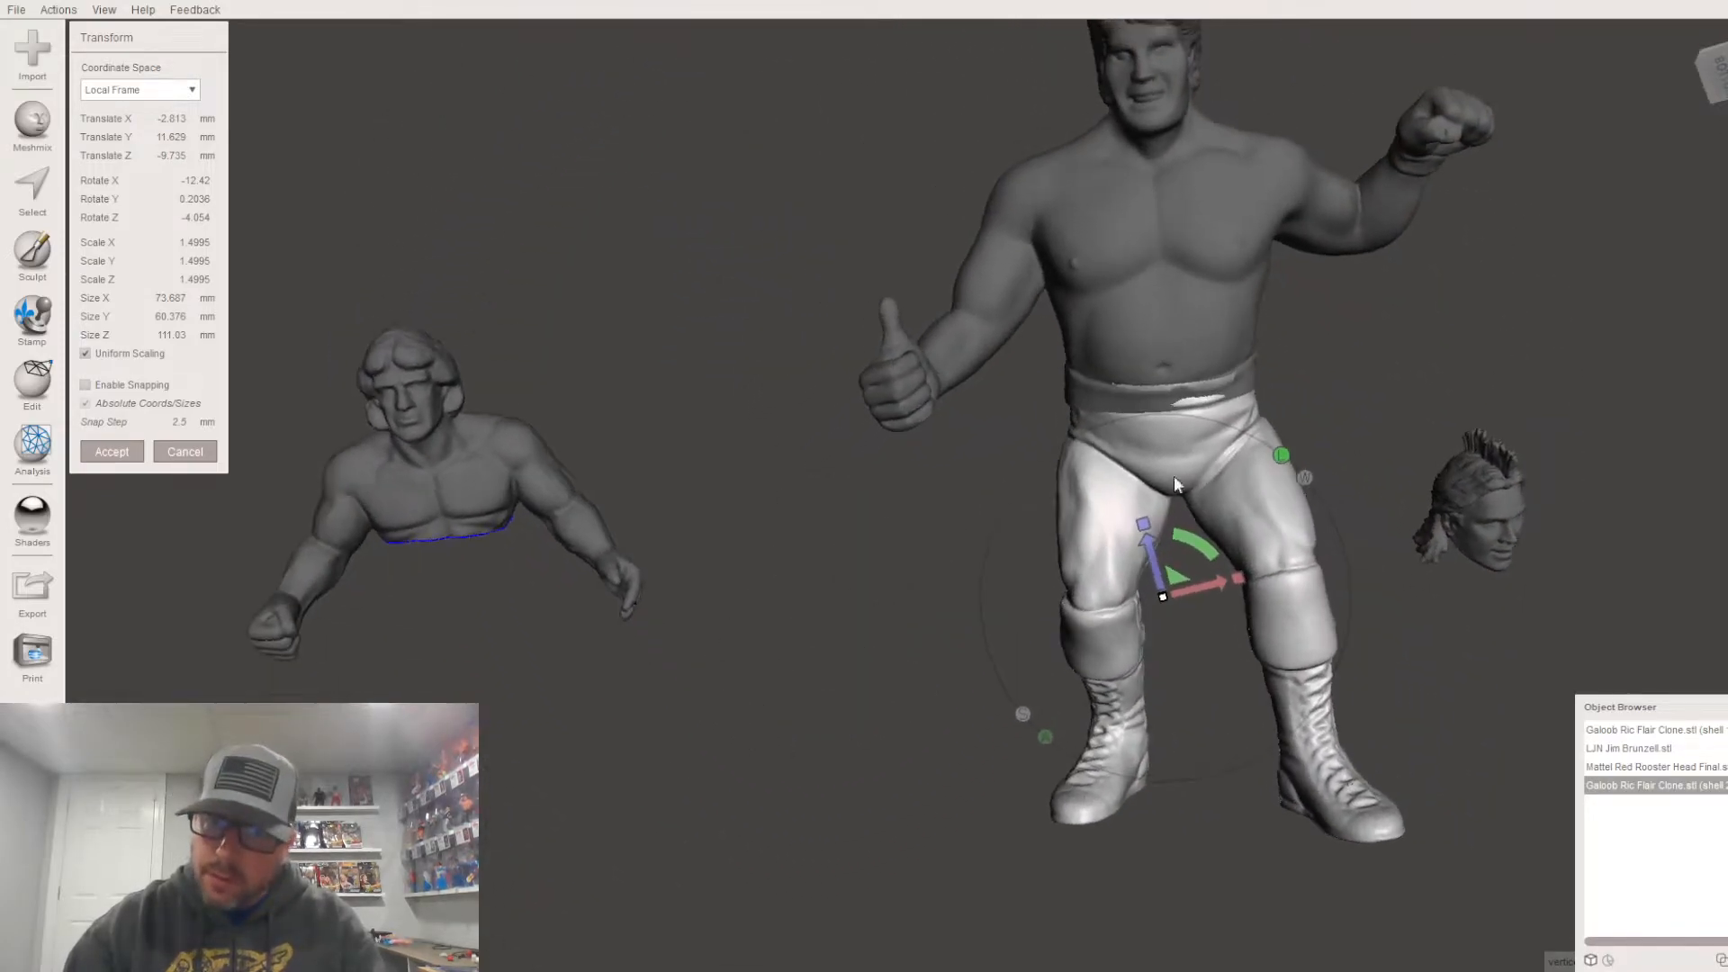
Step: Shift the legs to about -3.25 mm along X and rotate them to -5.945 degrees around Z
left_click_drag(1210, 581, 1208, 585)
right_click_drag(1208, 585, 1216, 394)
left_click_drag(1230, 316, 1230, 310)
right_click_drag(1209, 428, 1130, 666)
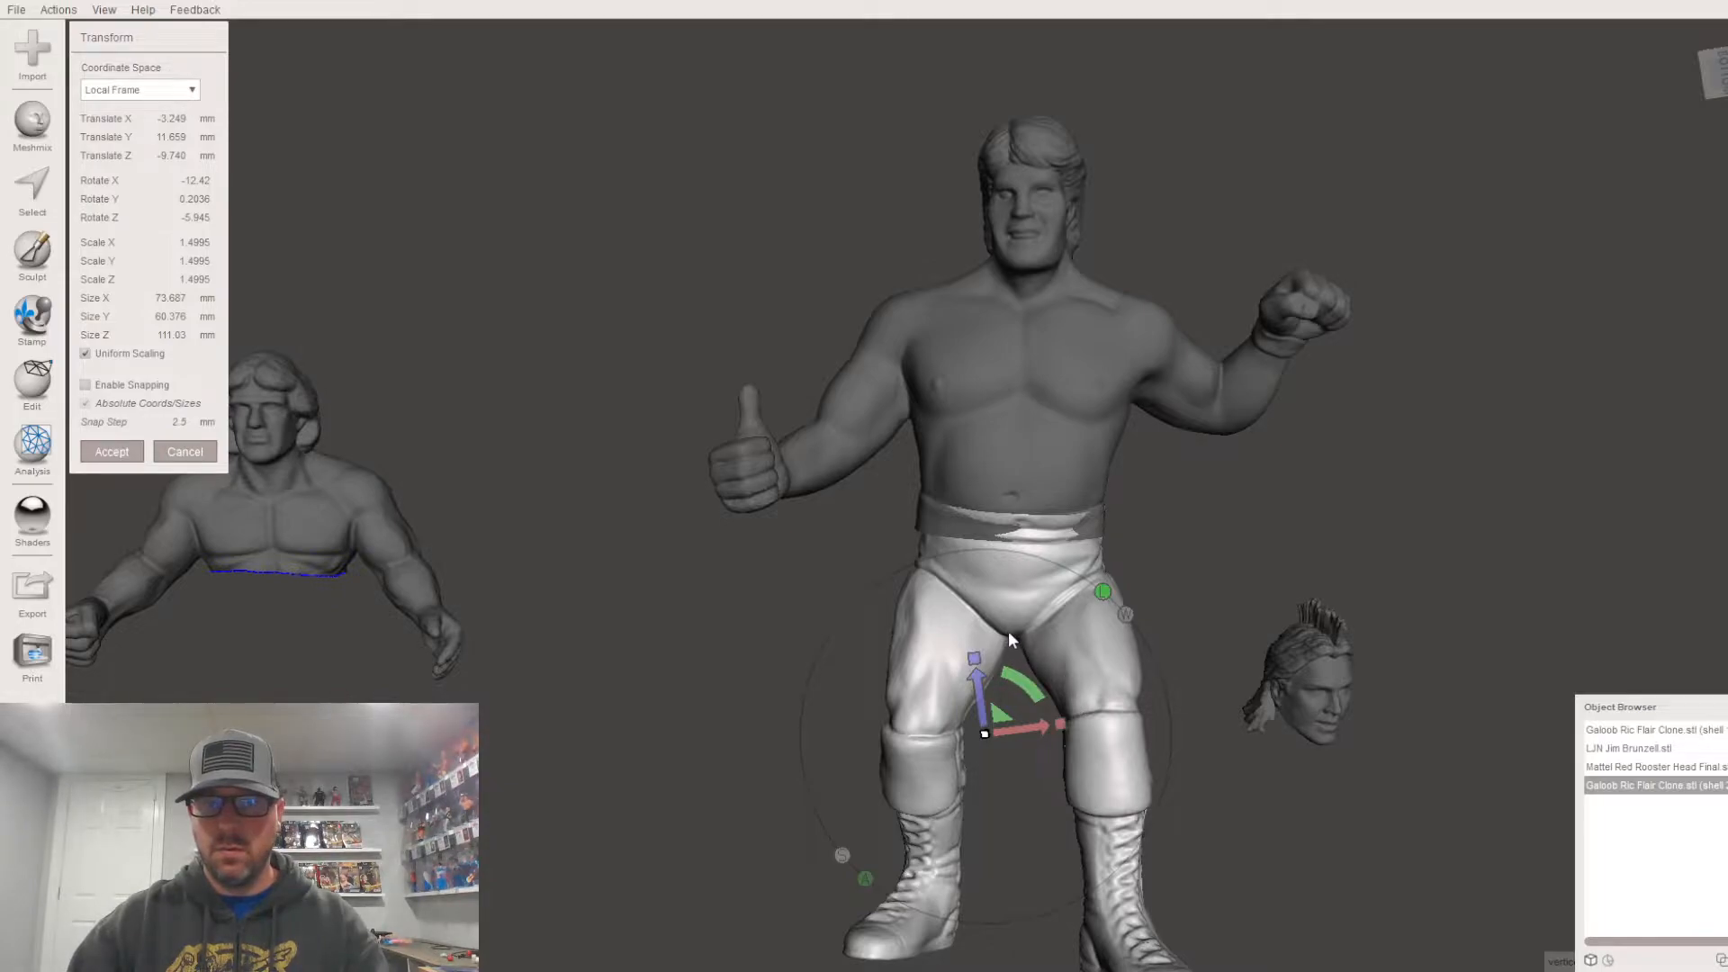
Step: Move the legs to about -4.39 mm in X and 12.58 mm in Y, and turn them to -12.57 degrees around Z
scroll(1021, 646, "up", 5)
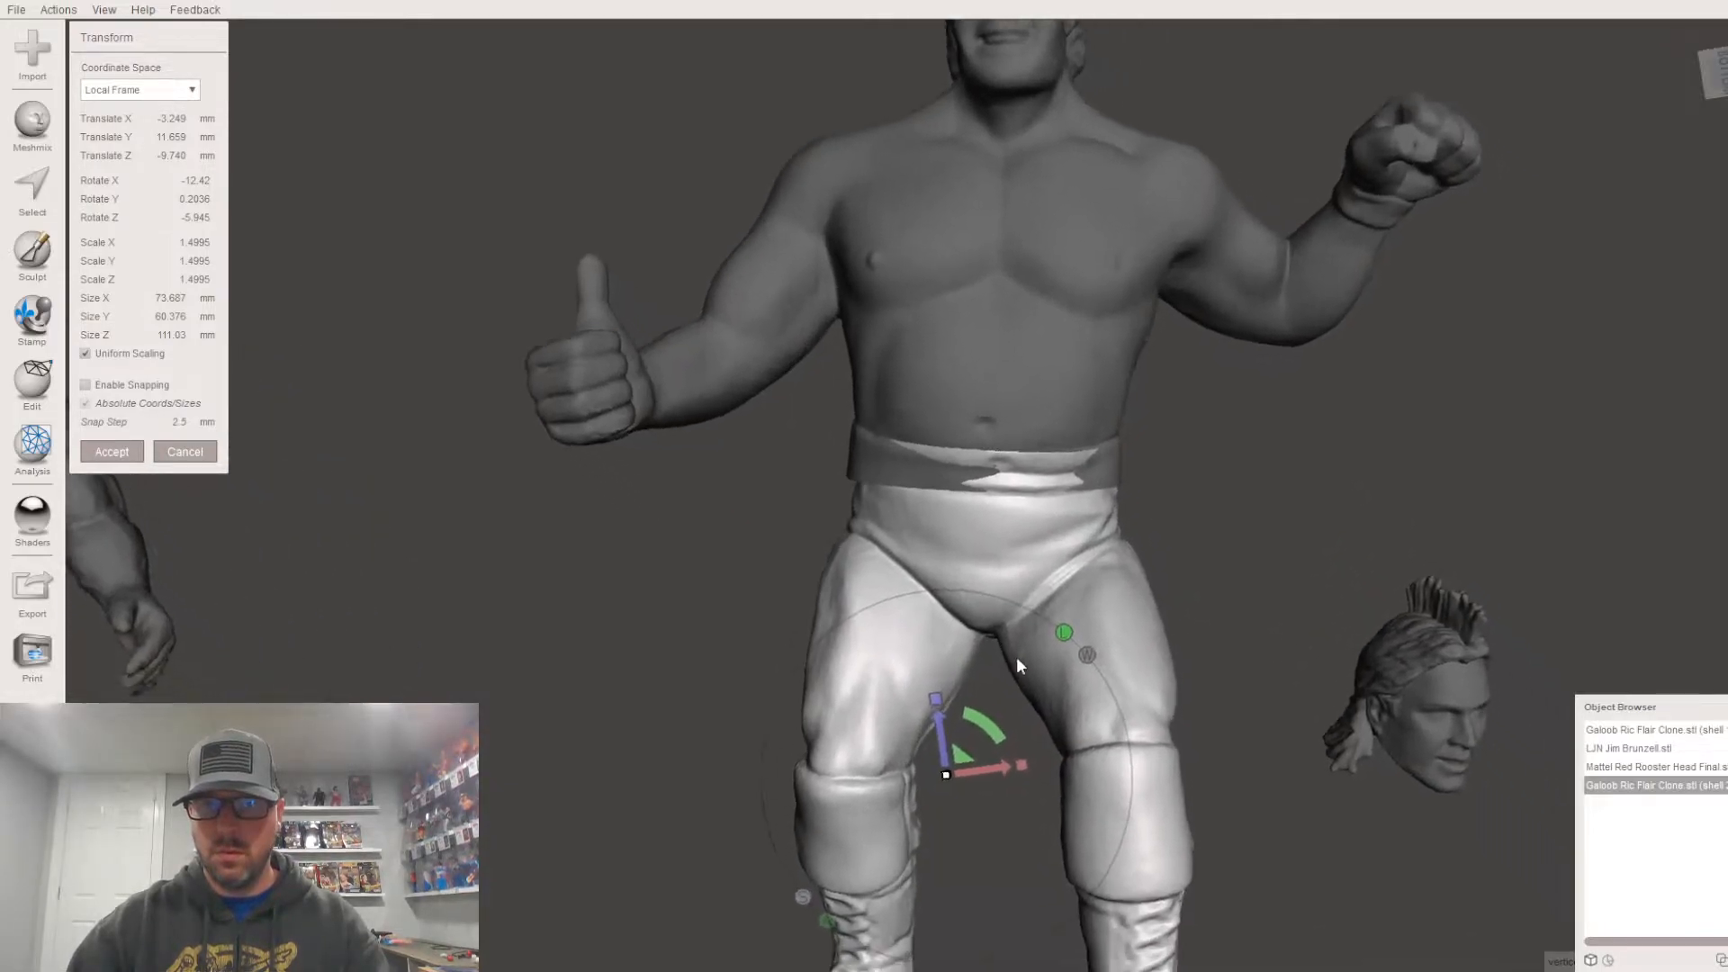
middle_click_drag(1021, 662, 976, 593)
right_click_drag(975, 594, 1009, 763)
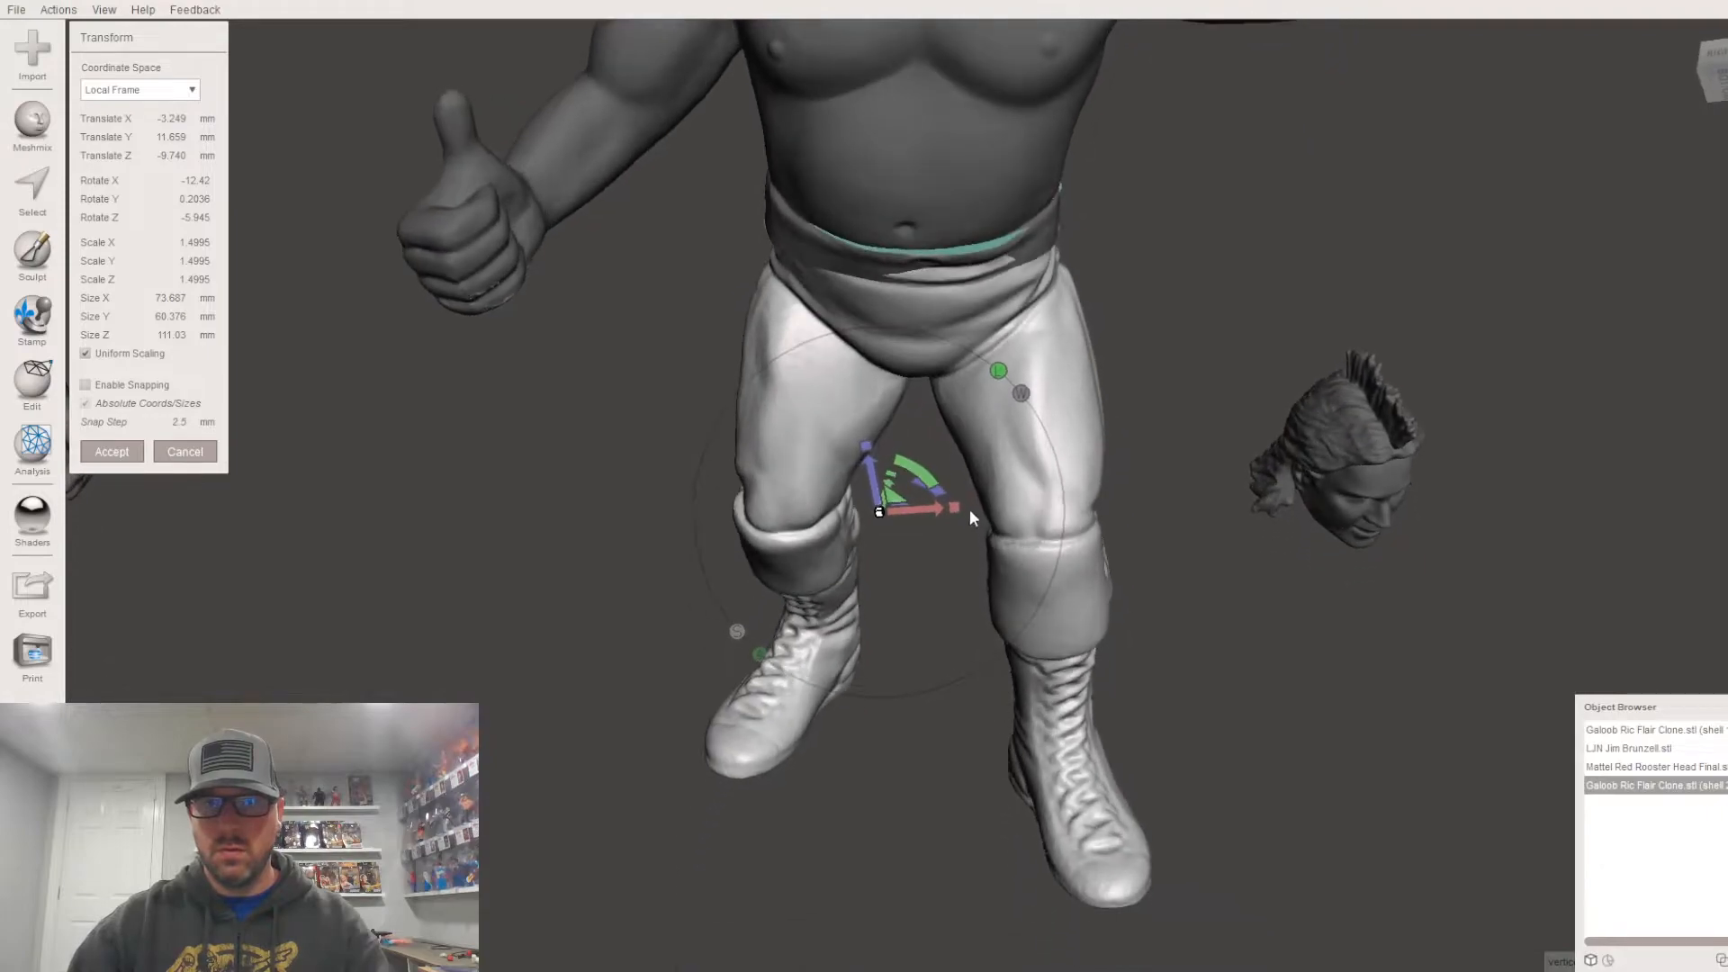
left_click_drag(922, 479, 888, 477)
right_click_drag(1091, 449, 826, 571)
left_click_drag(1123, 381, 1122, 383)
right_click_drag(1121, 383, 1024, 591)
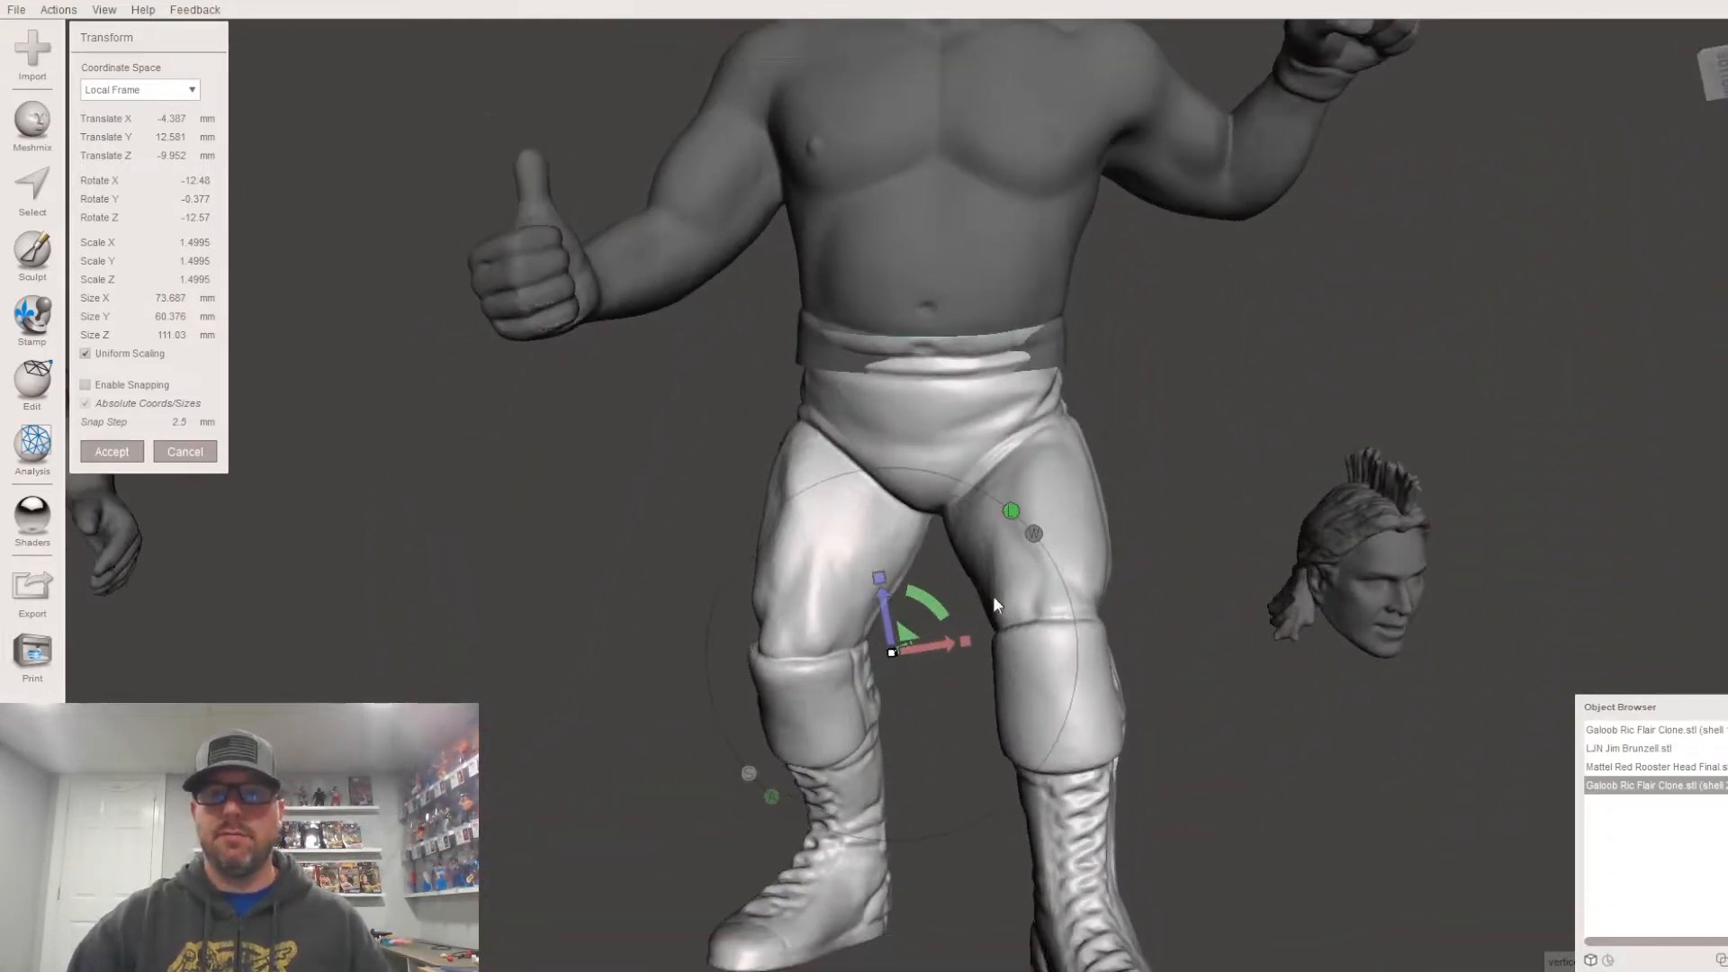
Step: Enlarge the legs to a scale of 1.5055, fine-tune their Y rotation to about 0.6 degrees, and accept the transform
right_click_drag(888, 660, 979, 704)
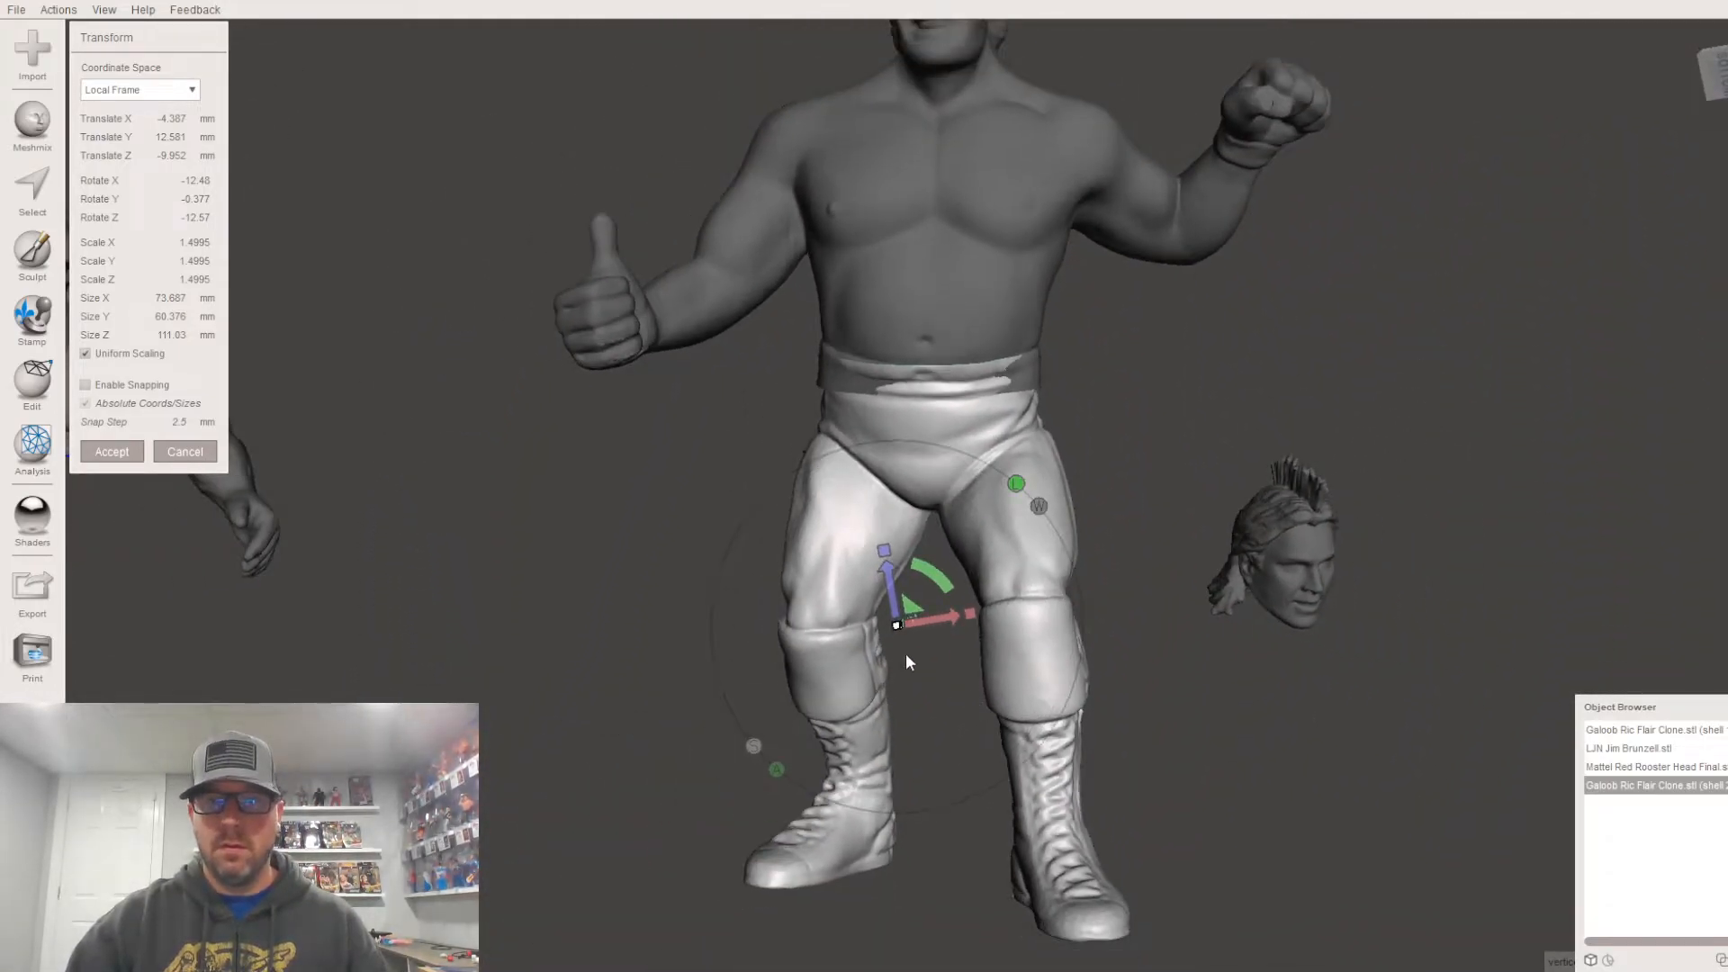
left_click_drag(896, 625, 896, 627)
right_click_drag(932, 610, 1055, 548)
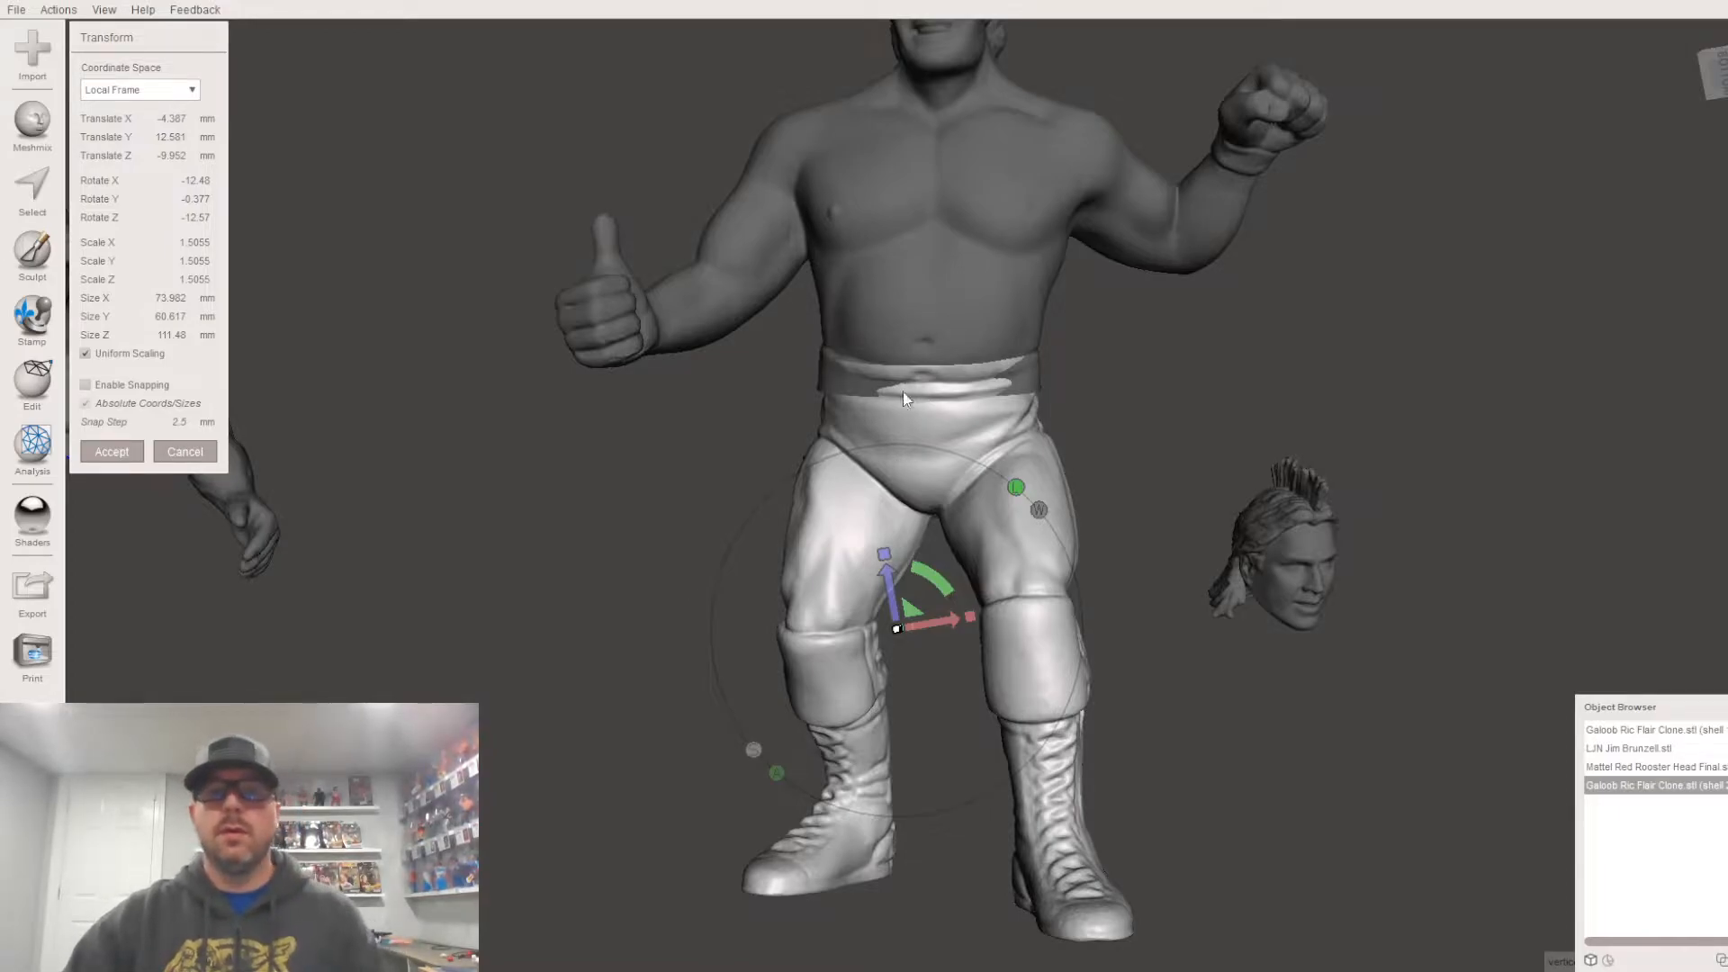
right_click_drag(884, 401, 837, 319)
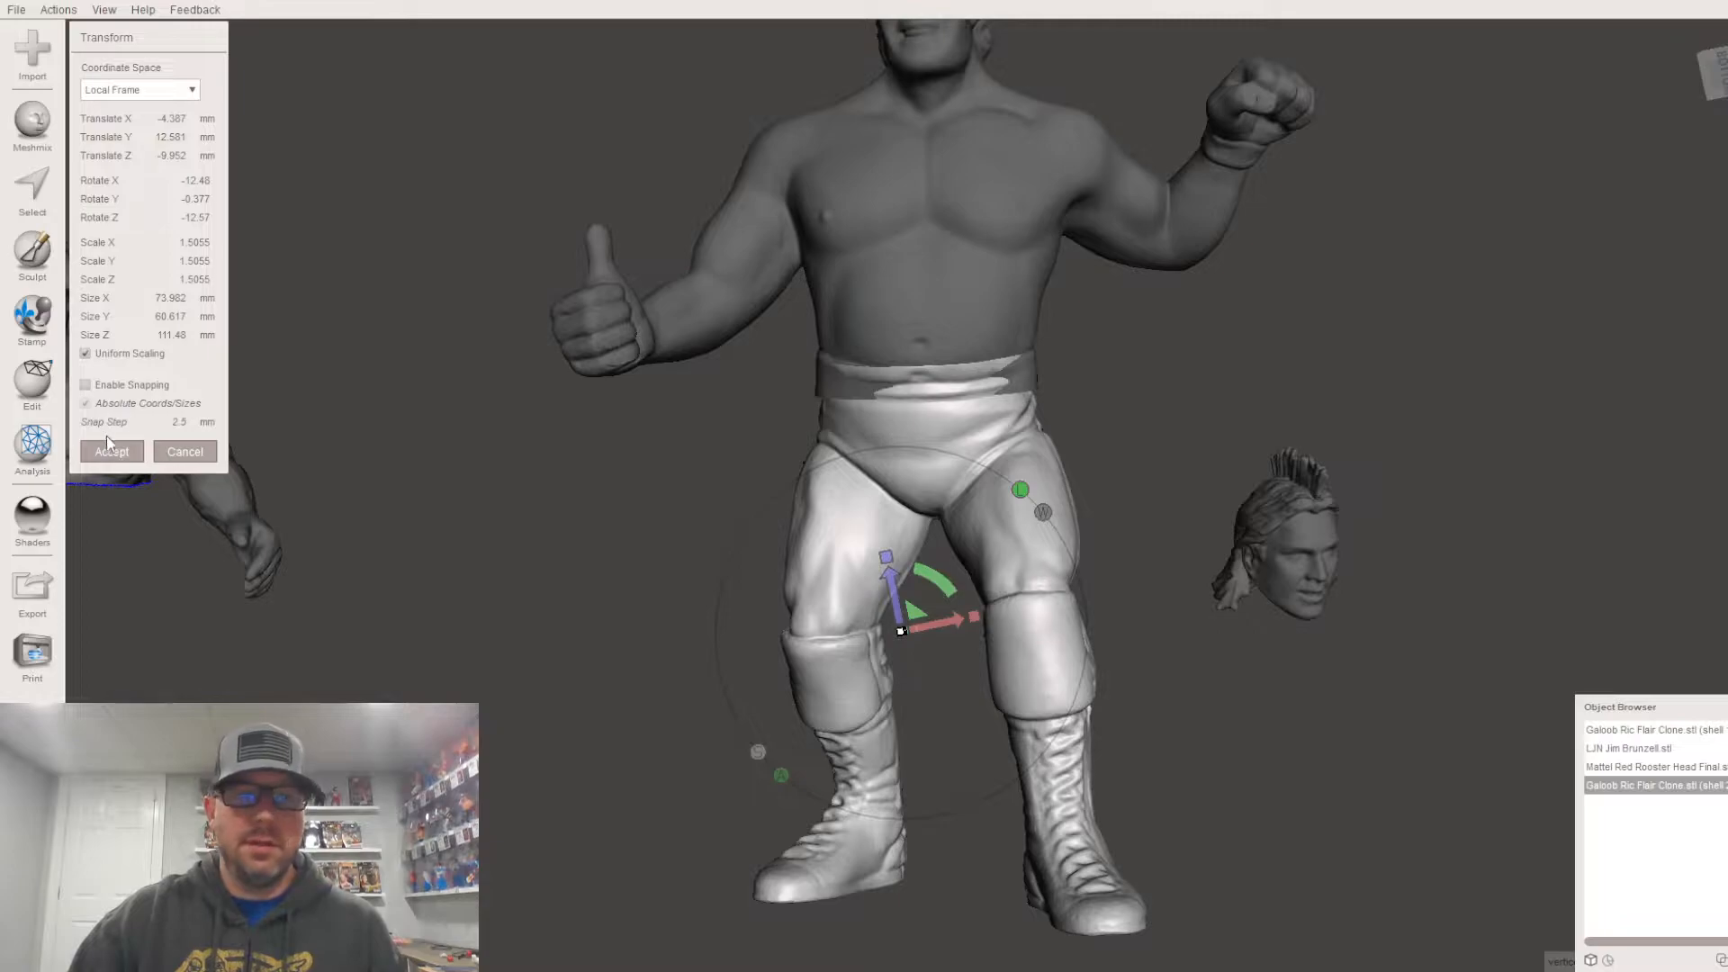
right_click_drag(931, 532, 932, 462)
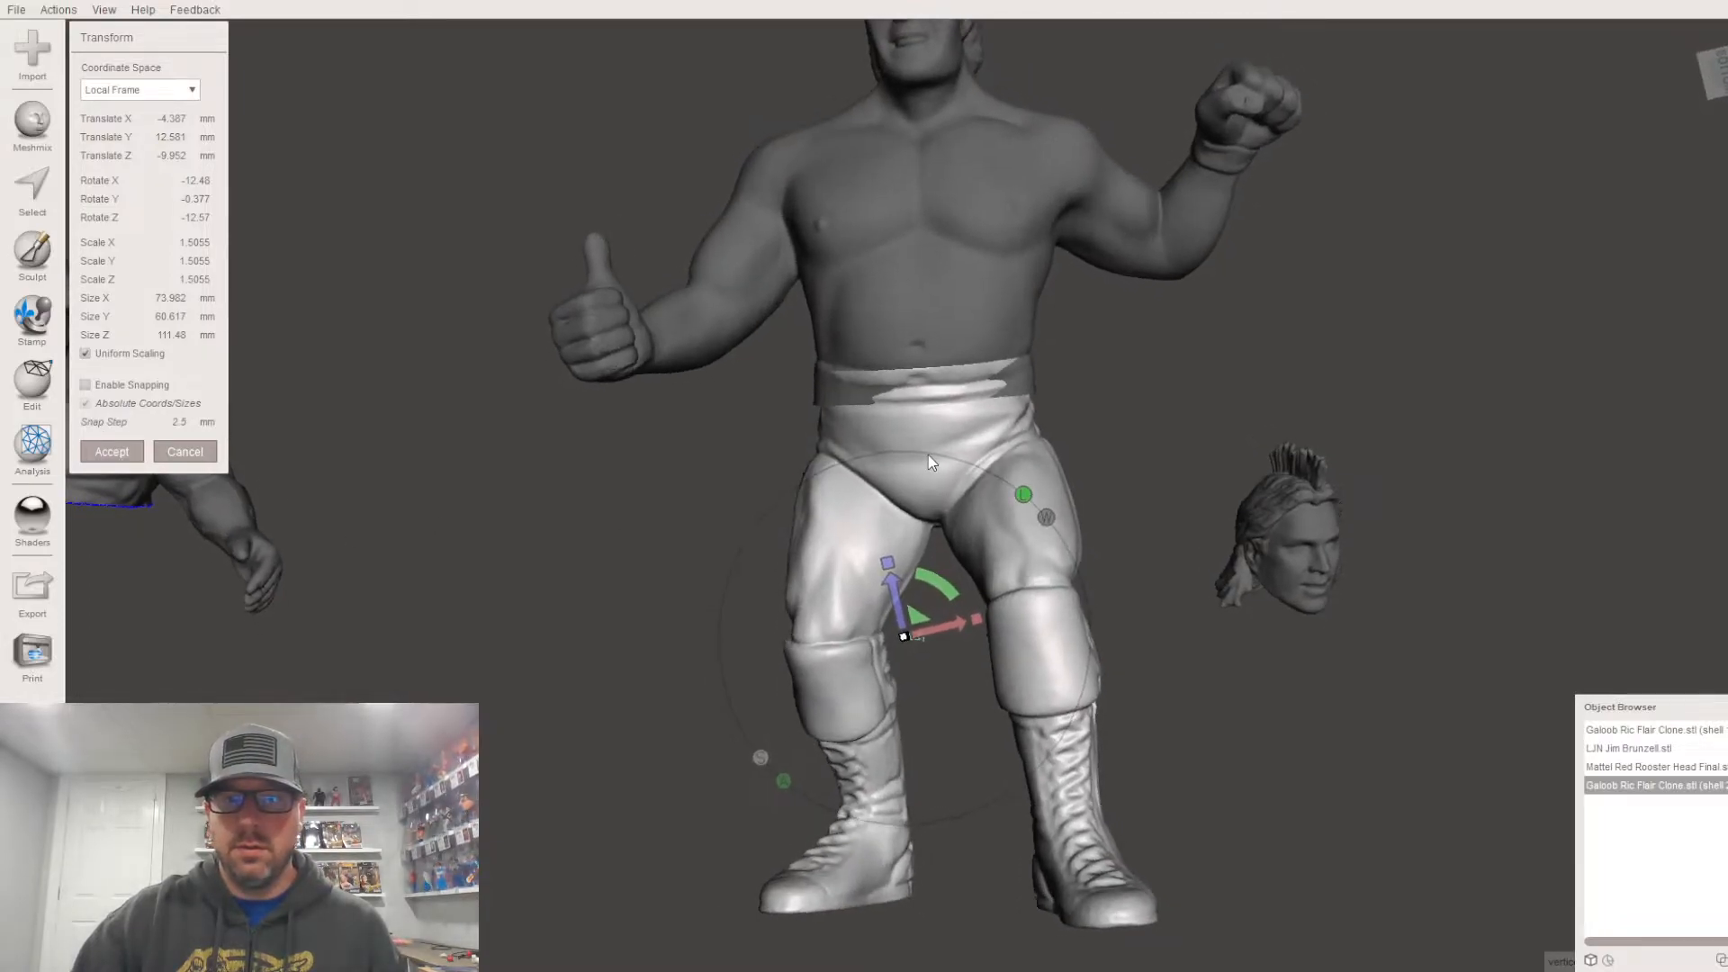
left_click_drag(939, 590, 945, 626)
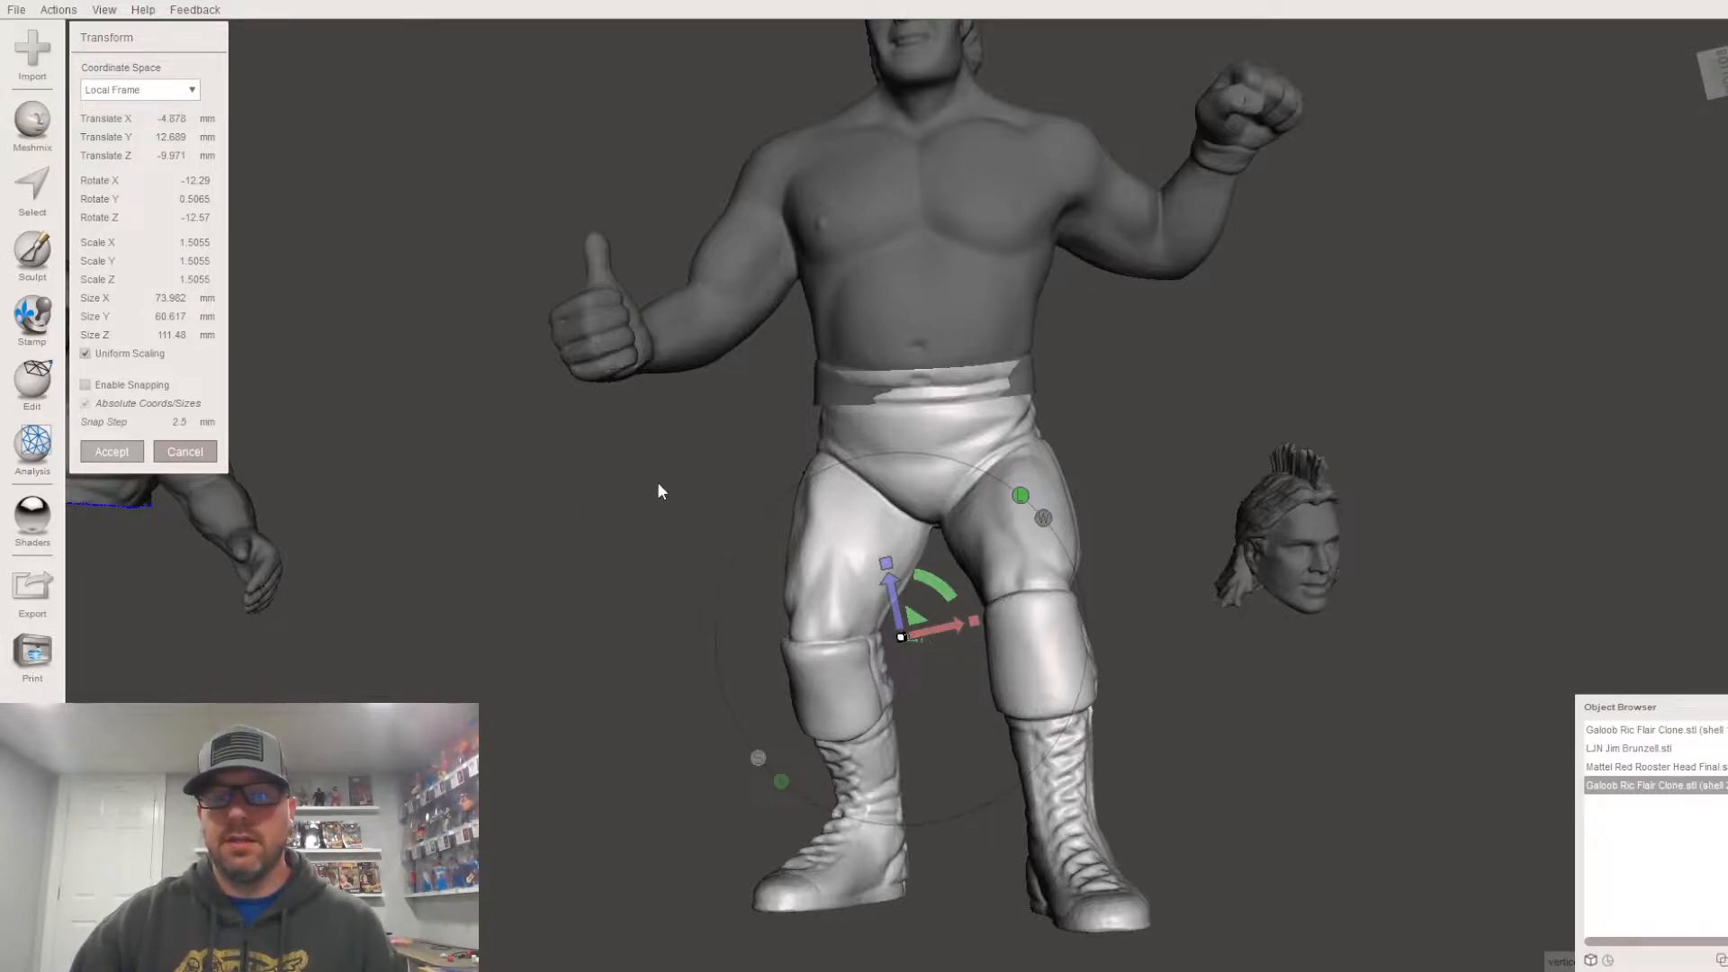
key("Return")
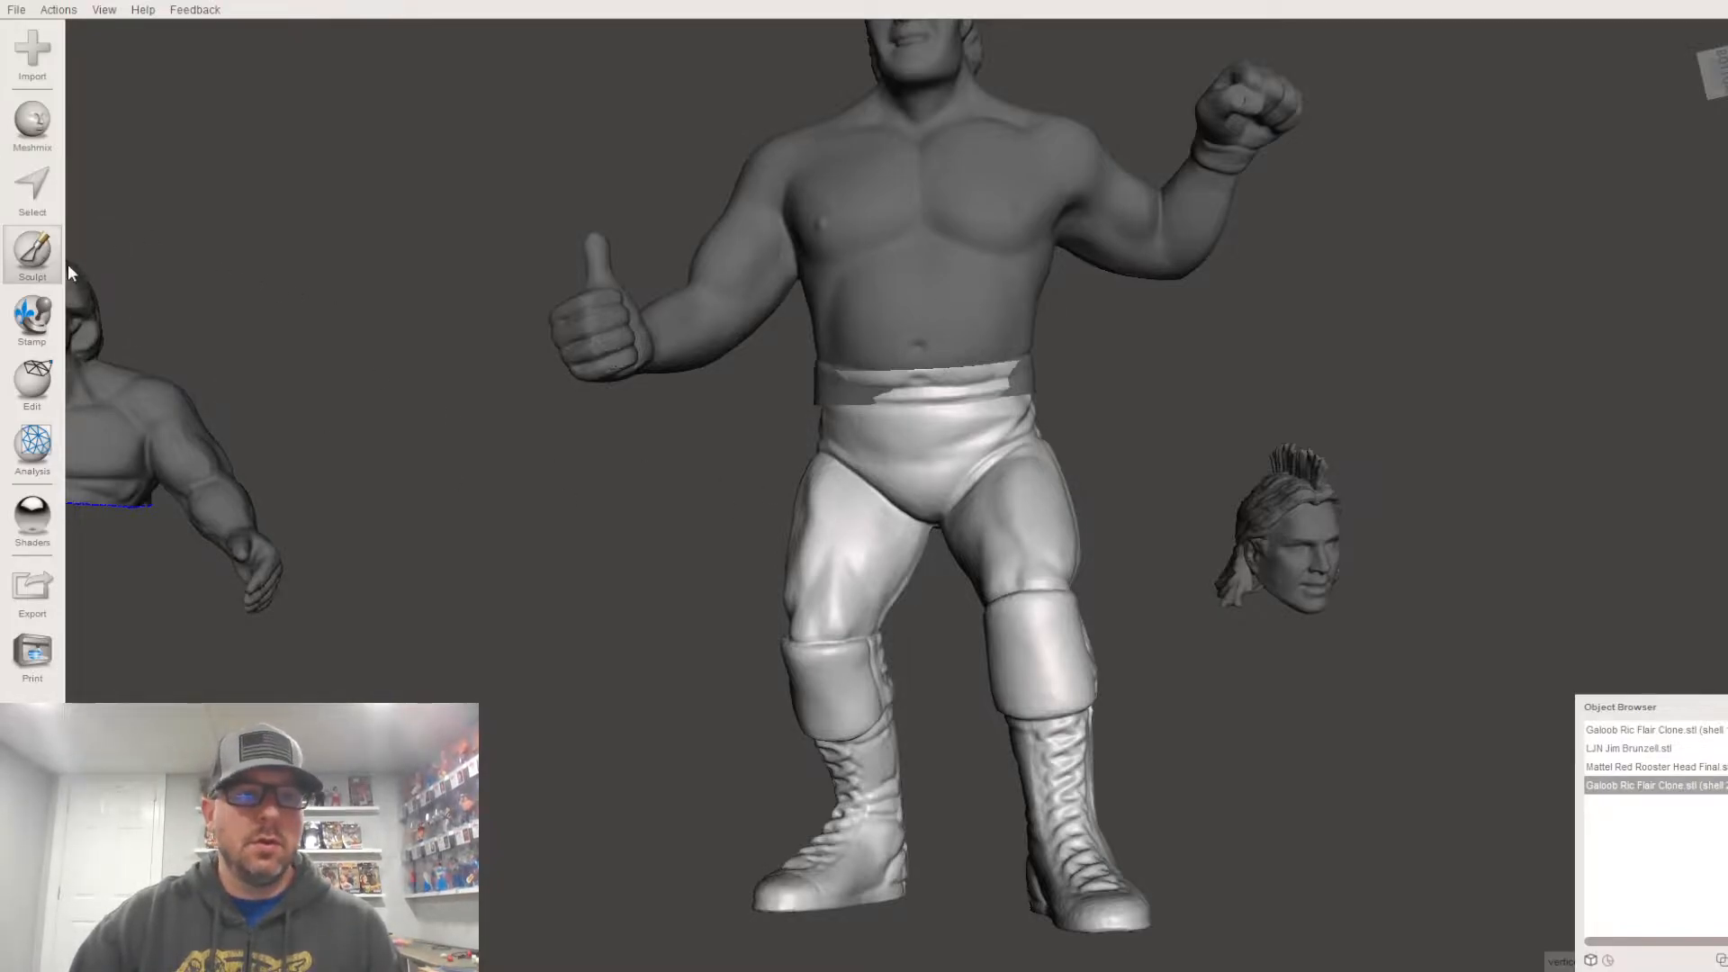
Step: Sculpt the front waistband of the trunks smooth with the ShrinkSmooth brush at strength 100 and size 30
left_click(35, 254)
mouse_move(150, 97)
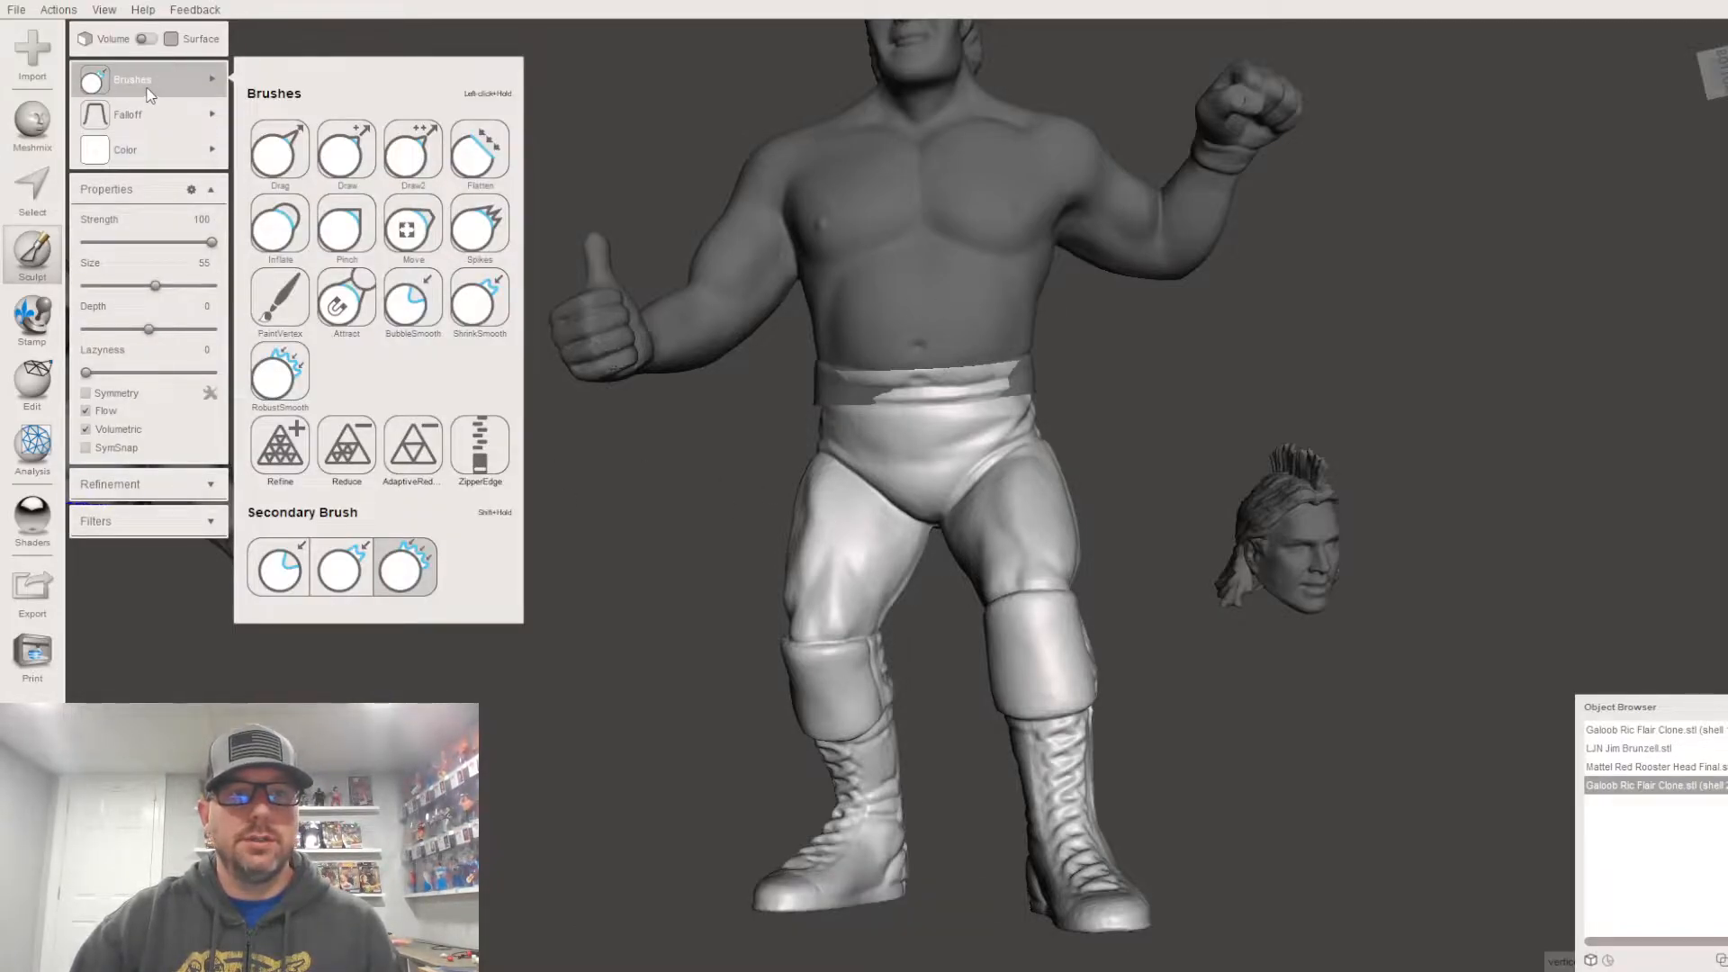
left_click(470, 311)
mouse_move(848, 394)
left_mouse_down()
mouse_move(909, 375)
mouse_move(852, 372)
left_mouse_up()
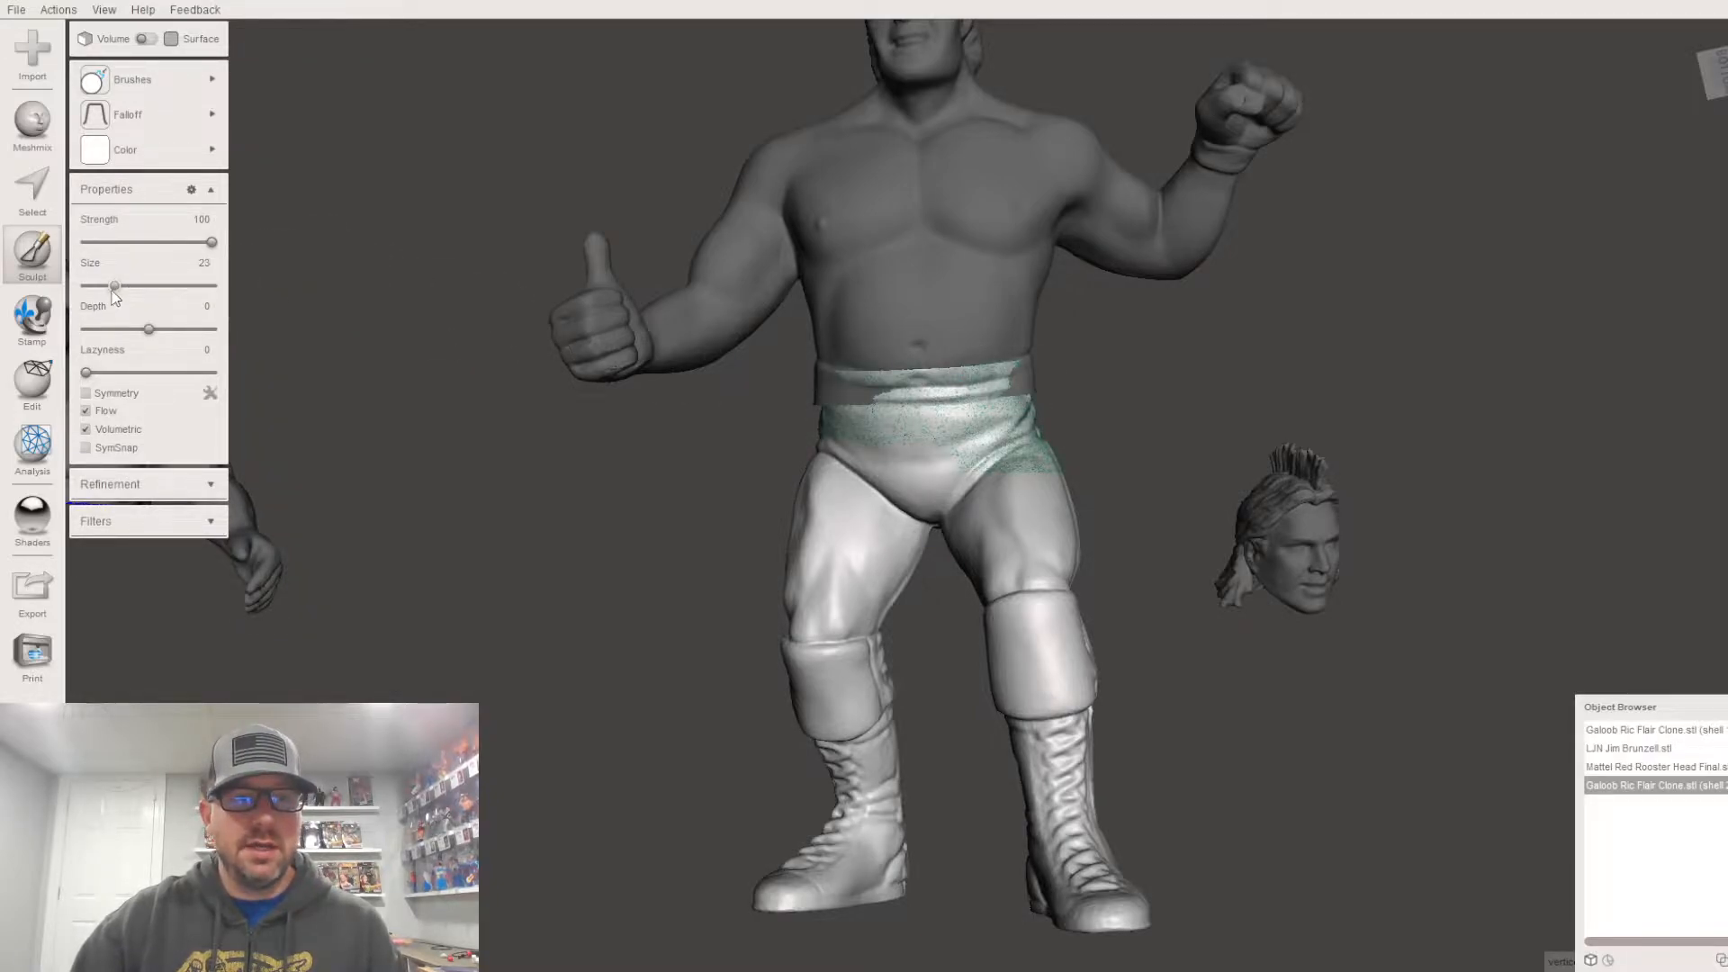
scroll(963, 432, "up", 5)
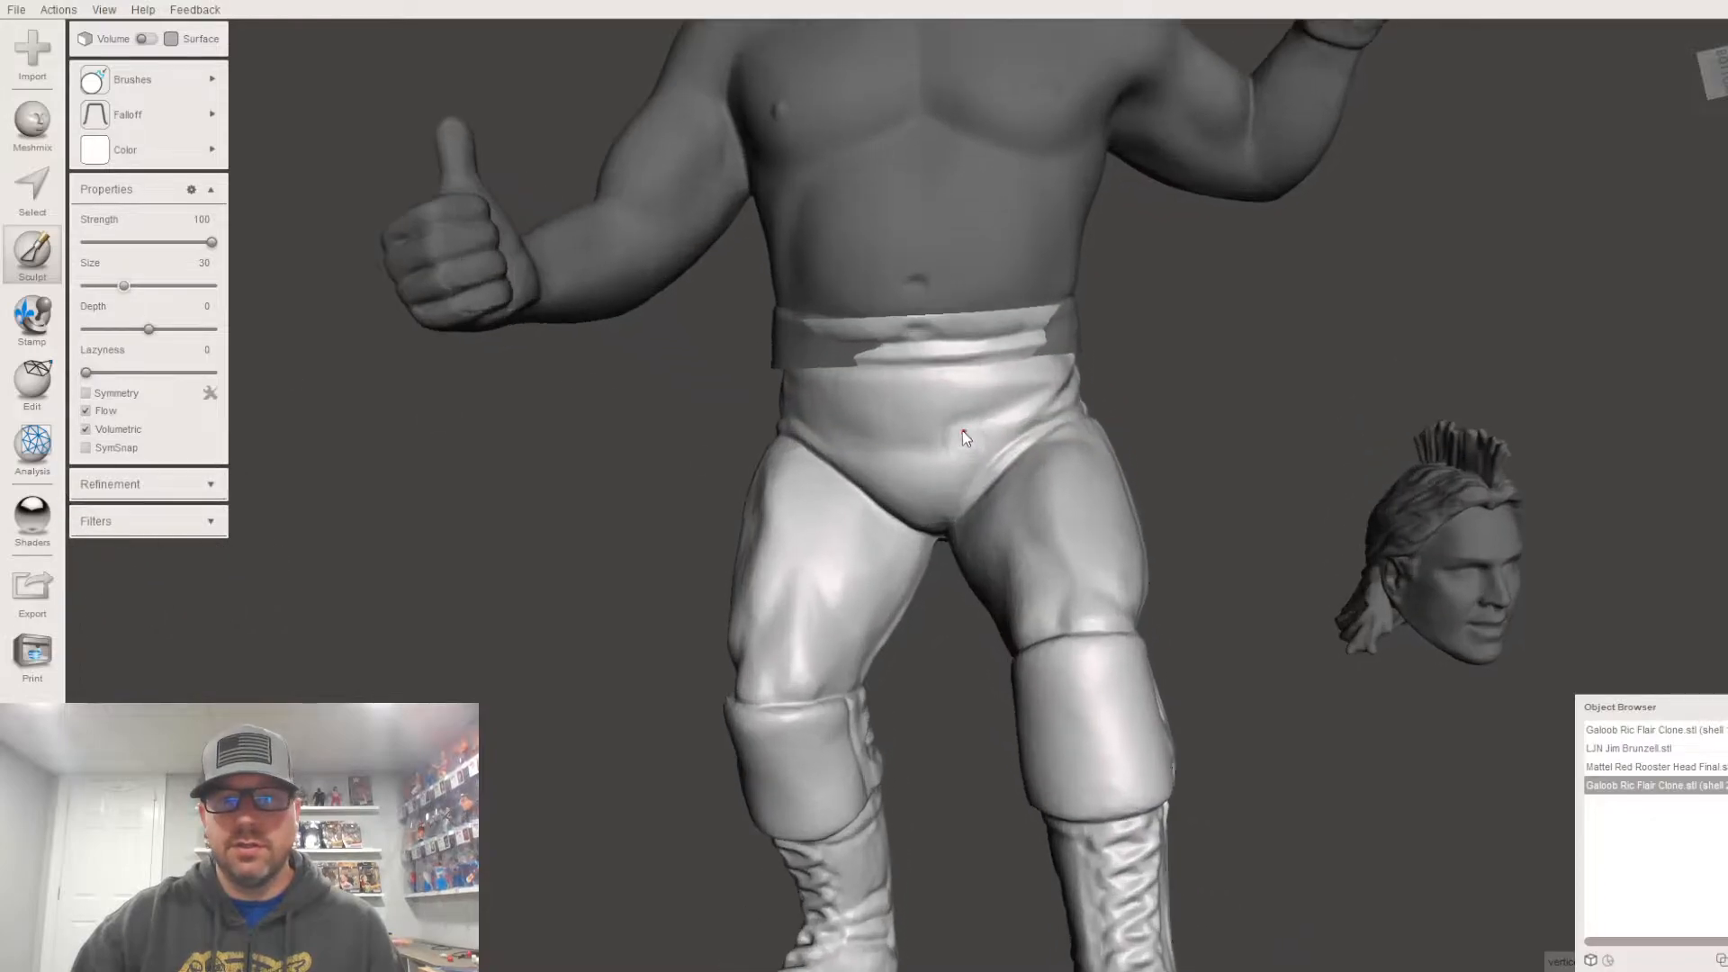
mouse_move(774, 285)
left_mouse_down()
mouse_move(845, 295)
mouse_move(820, 293)
left_mouse_up()
mouse_move(937, 299)
left_mouse_down()
mouse_move(1056, 284)
mouse_move(1076, 301)
mouse_move(925, 312)
left_mouse_up()
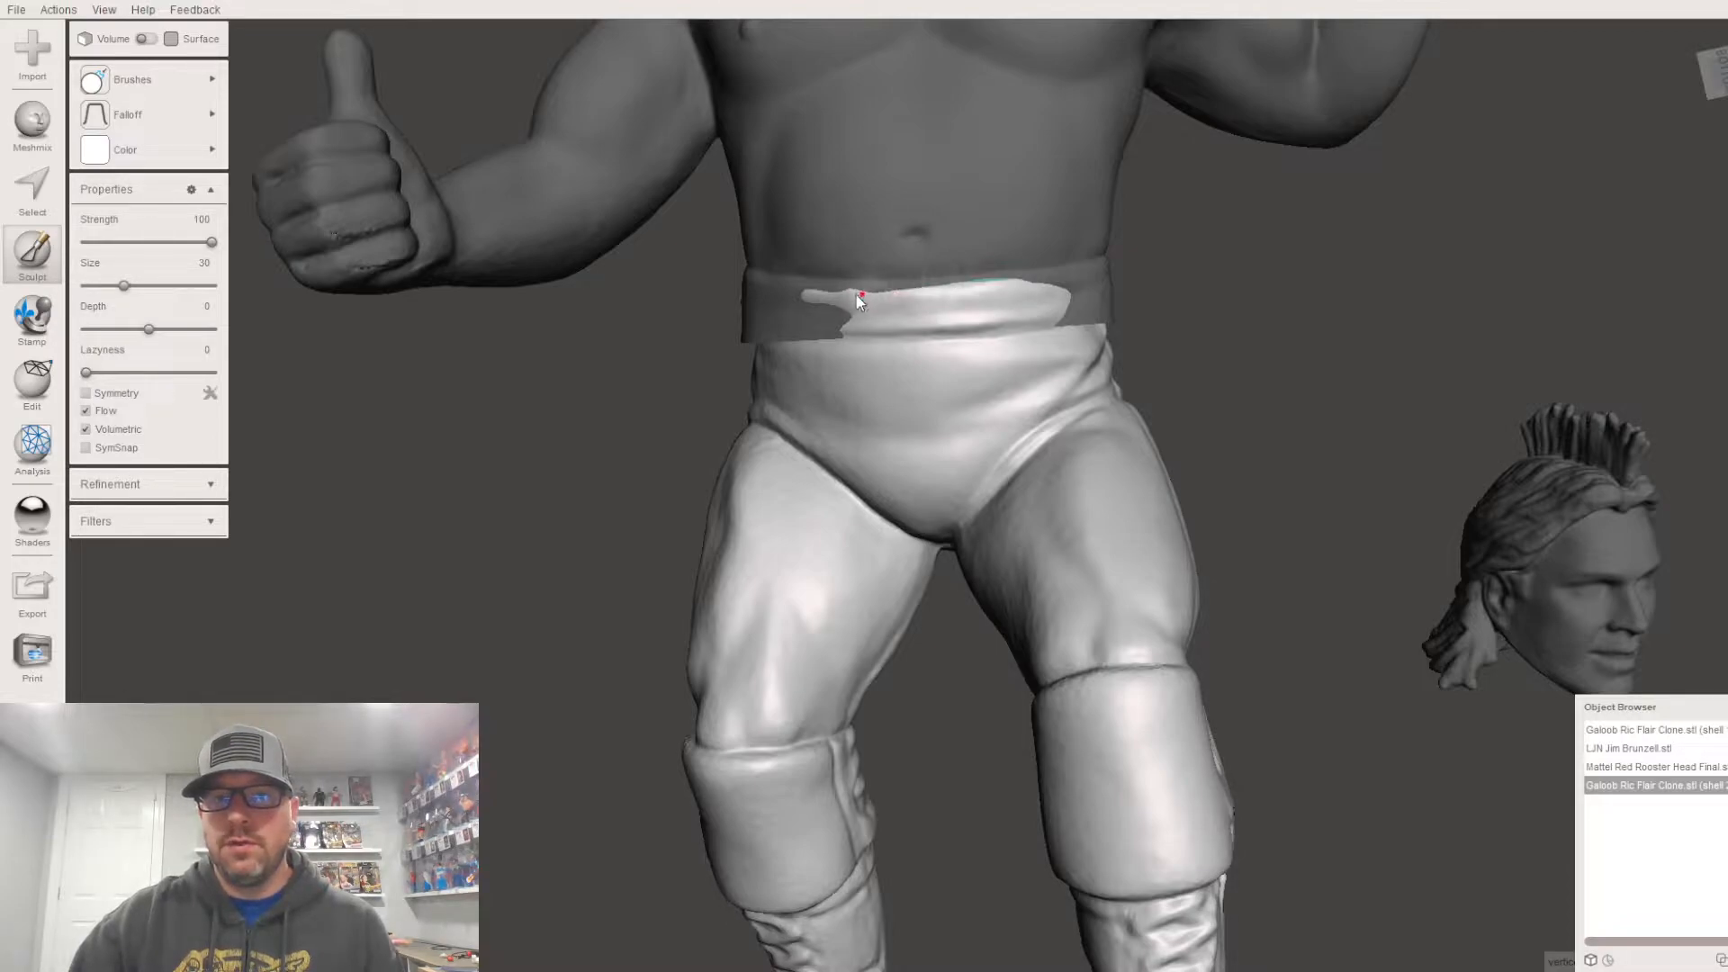
Step: Smooth away the embossed lettering on the back of the trunks and the ridges along the rear waistband
right_click_drag(1121, 320, 794, 272)
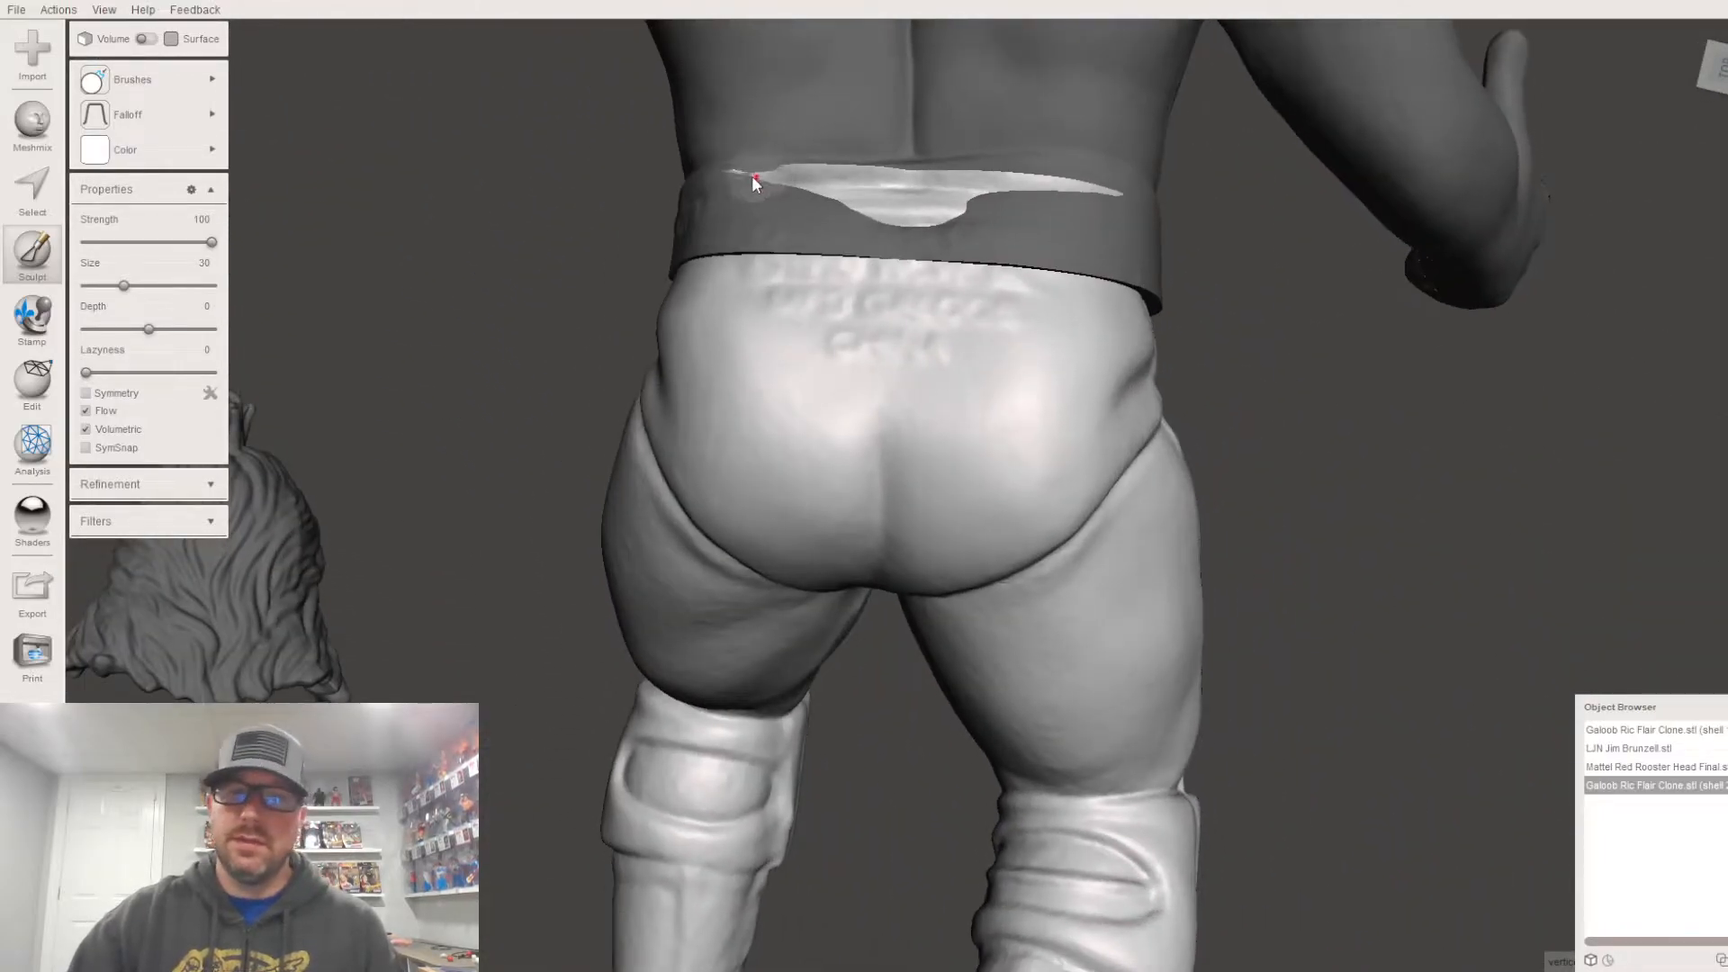
mouse_move(783, 180)
left_mouse_down()
mouse_move(1110, 199)
mouse_move(783, 185)
mouse_move(1023, 185)
mouse_move(933, 200)
left_mouse_up()
left_click_drag(795, 190, 966, 232)
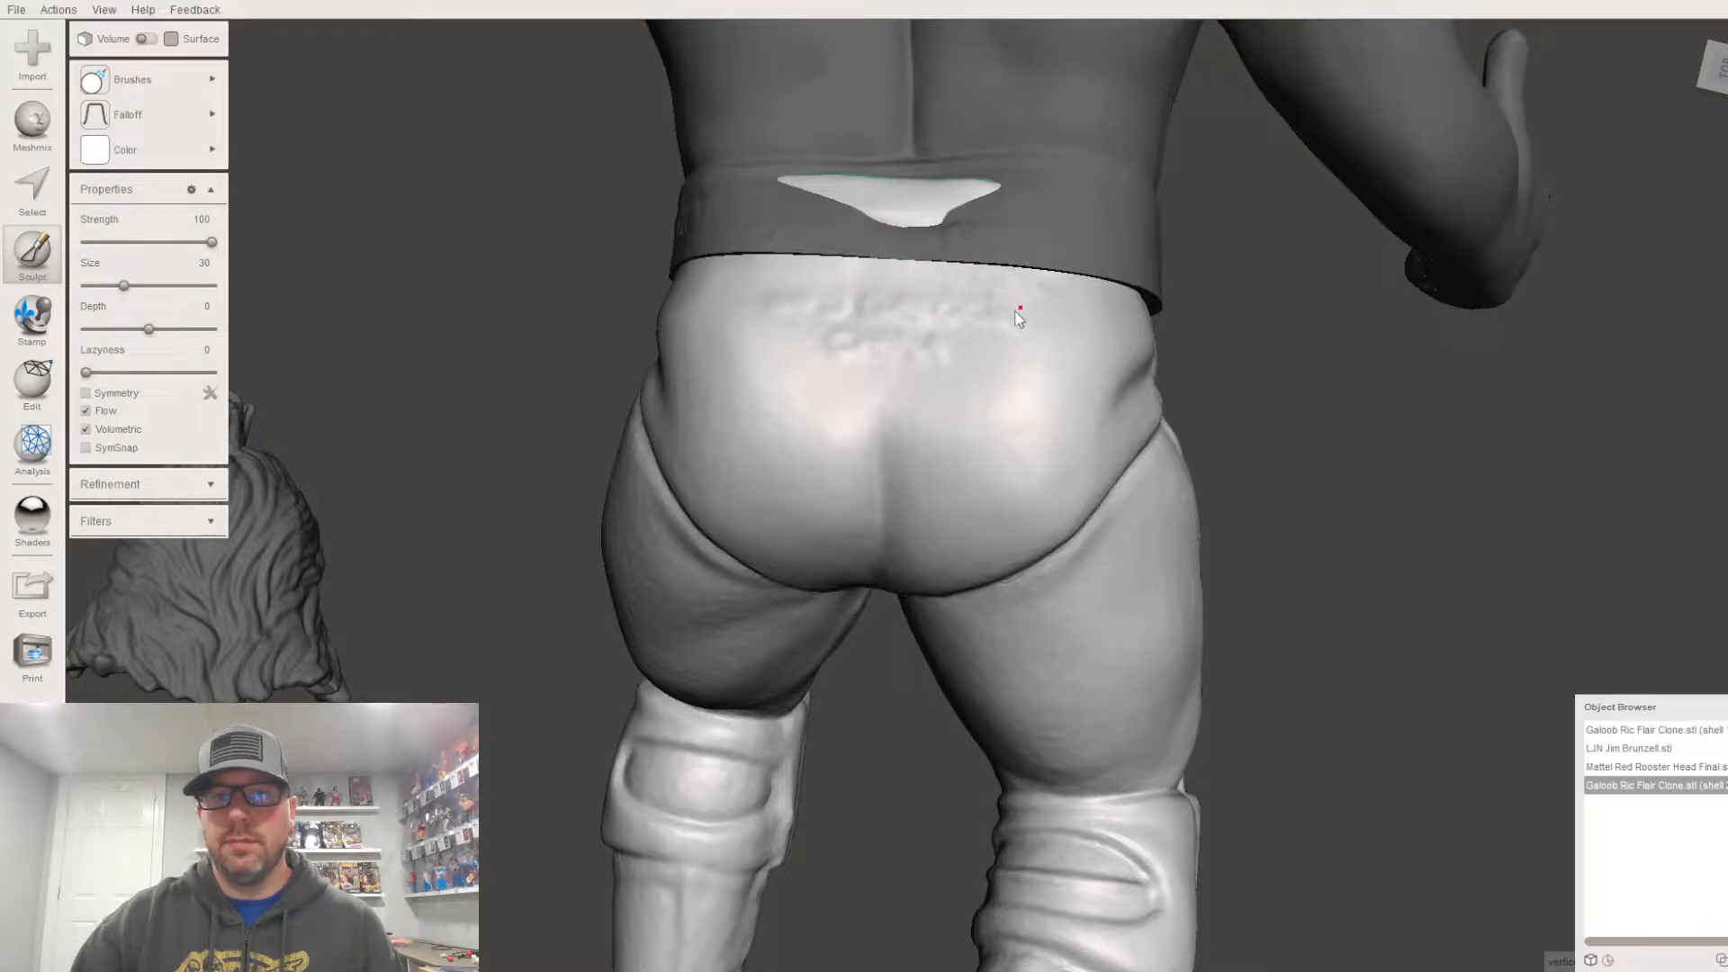
left_click_drag(860, 337, 959, 362)
left_click_drag(1051, 306, 888, 261)
left_click_drag(985, 191, 839, 176)
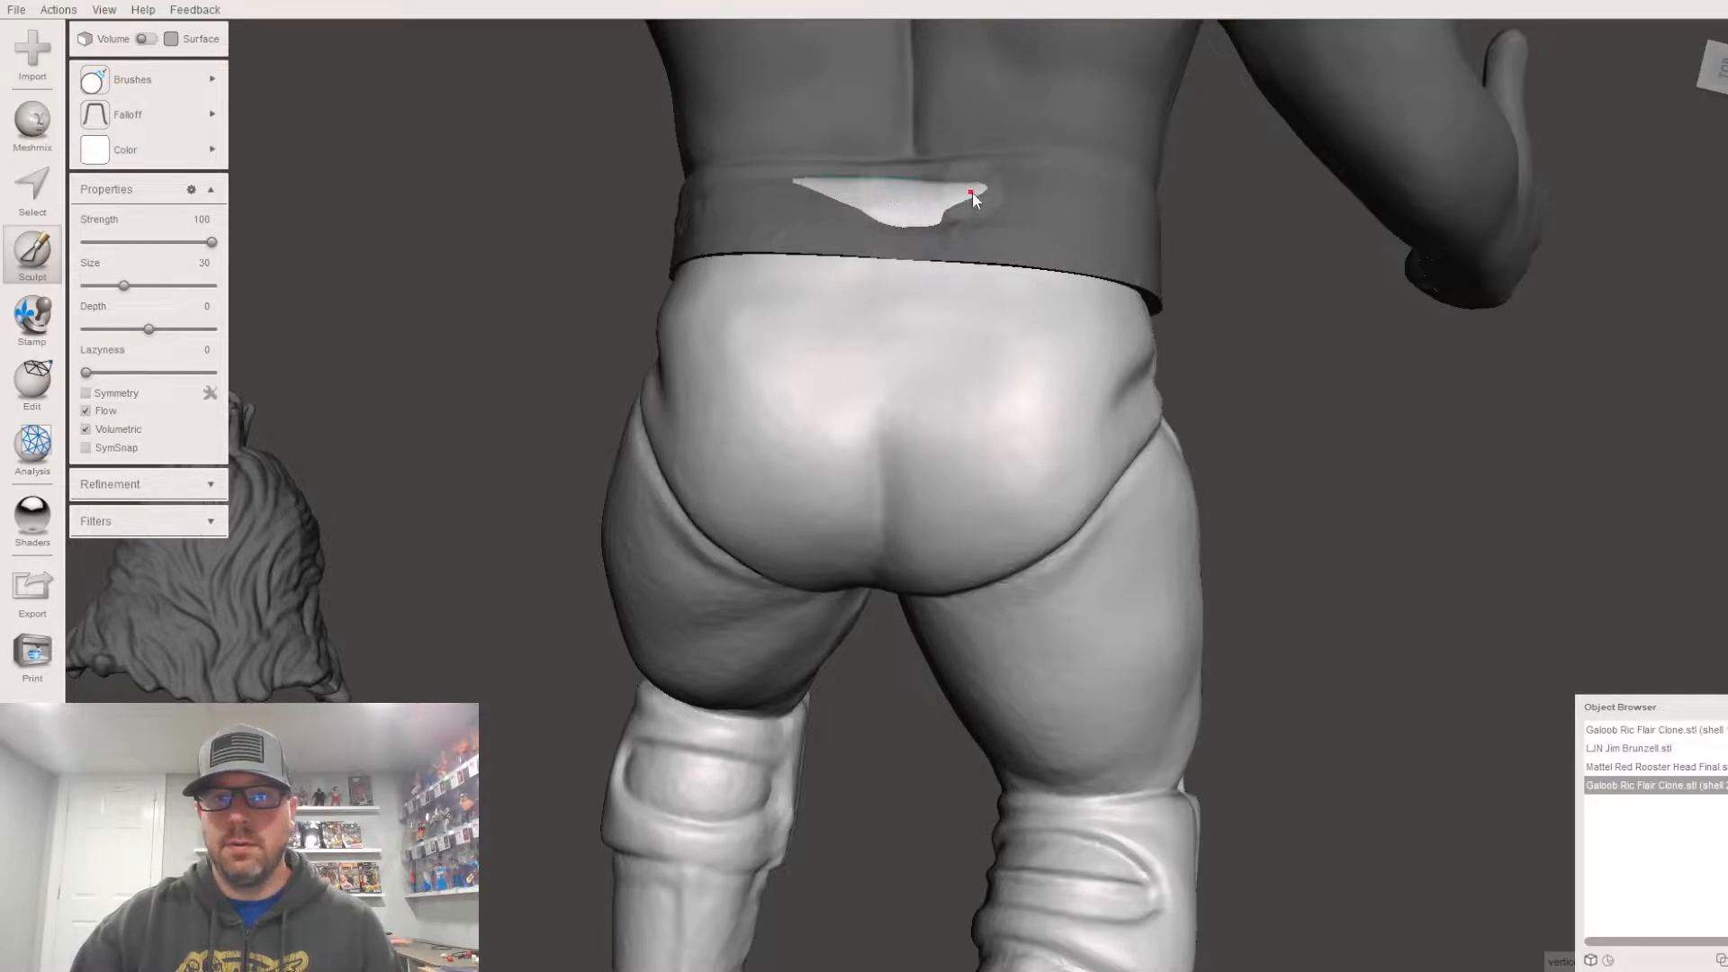
Step: Select the LJN Jim Brunzell torso and smooth the front of its lower waist edge with the size 30 sculpt brush
right_click_drag(970, 190, 887, 352)
scroll(889, 436, "down", 8)
scroll(914, 448, "down", 2)
middle_click_drag(913, 450, 953, 502)
right_click_drag(953, 502, 1063, 664)
right_click_drag(1171, 579, 429, 552)
scroll(790, 597, "up", 6)
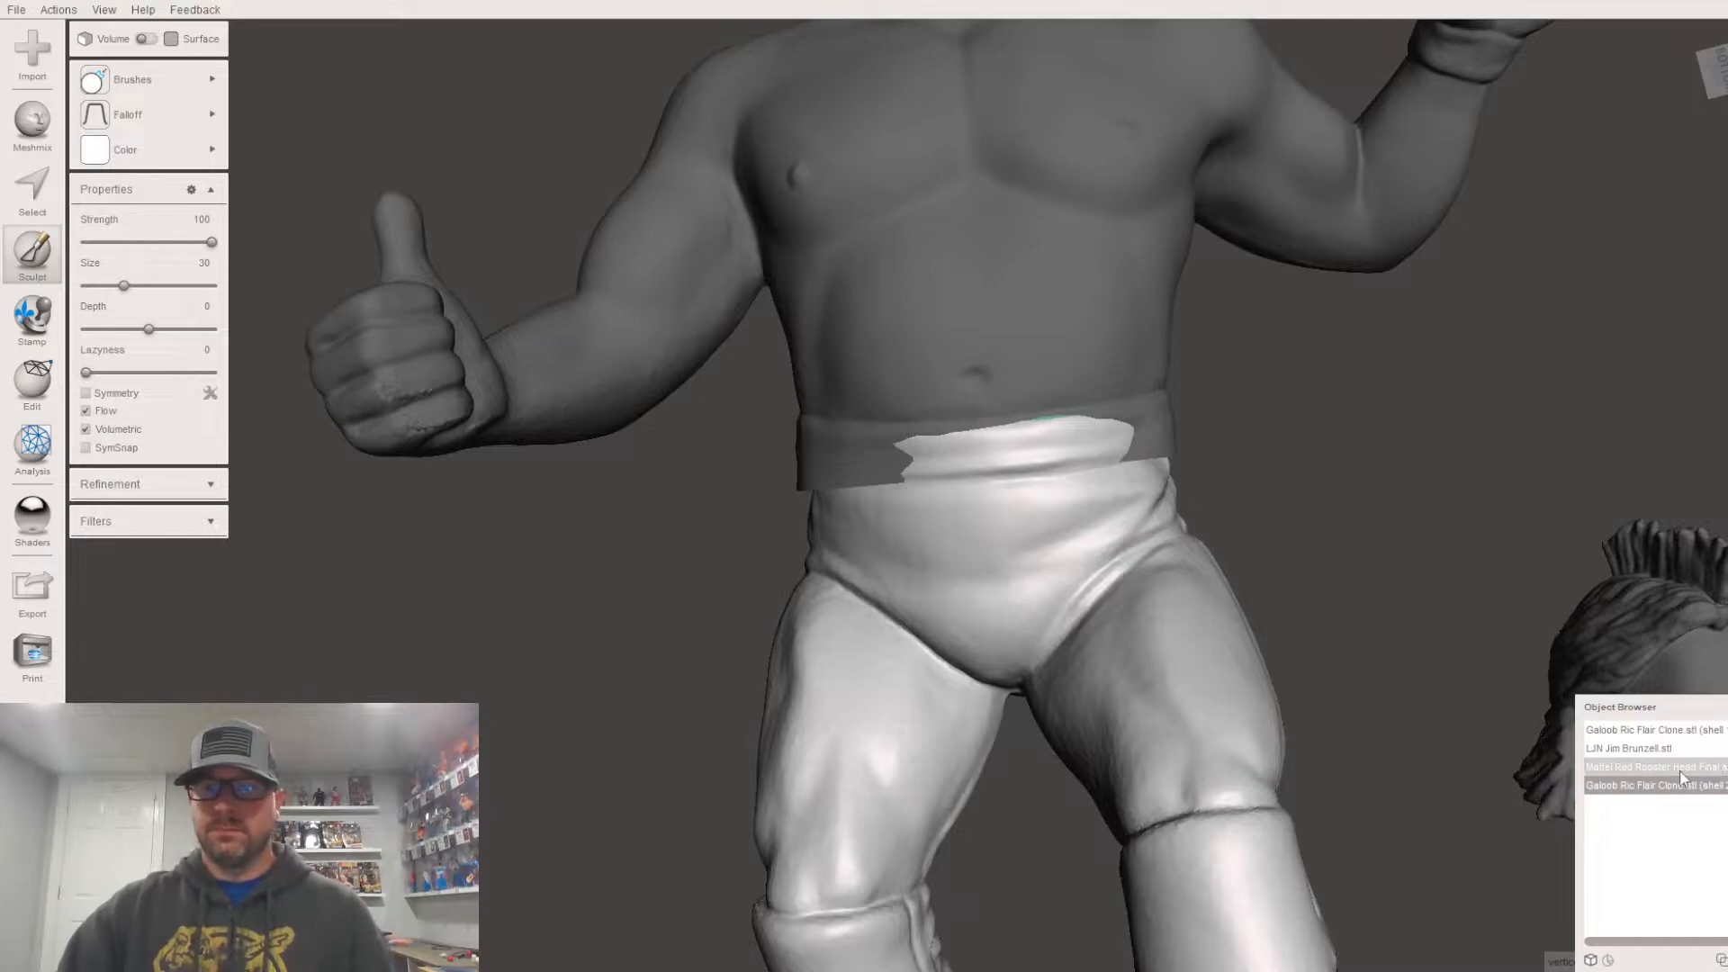
left_click(1677, 767)
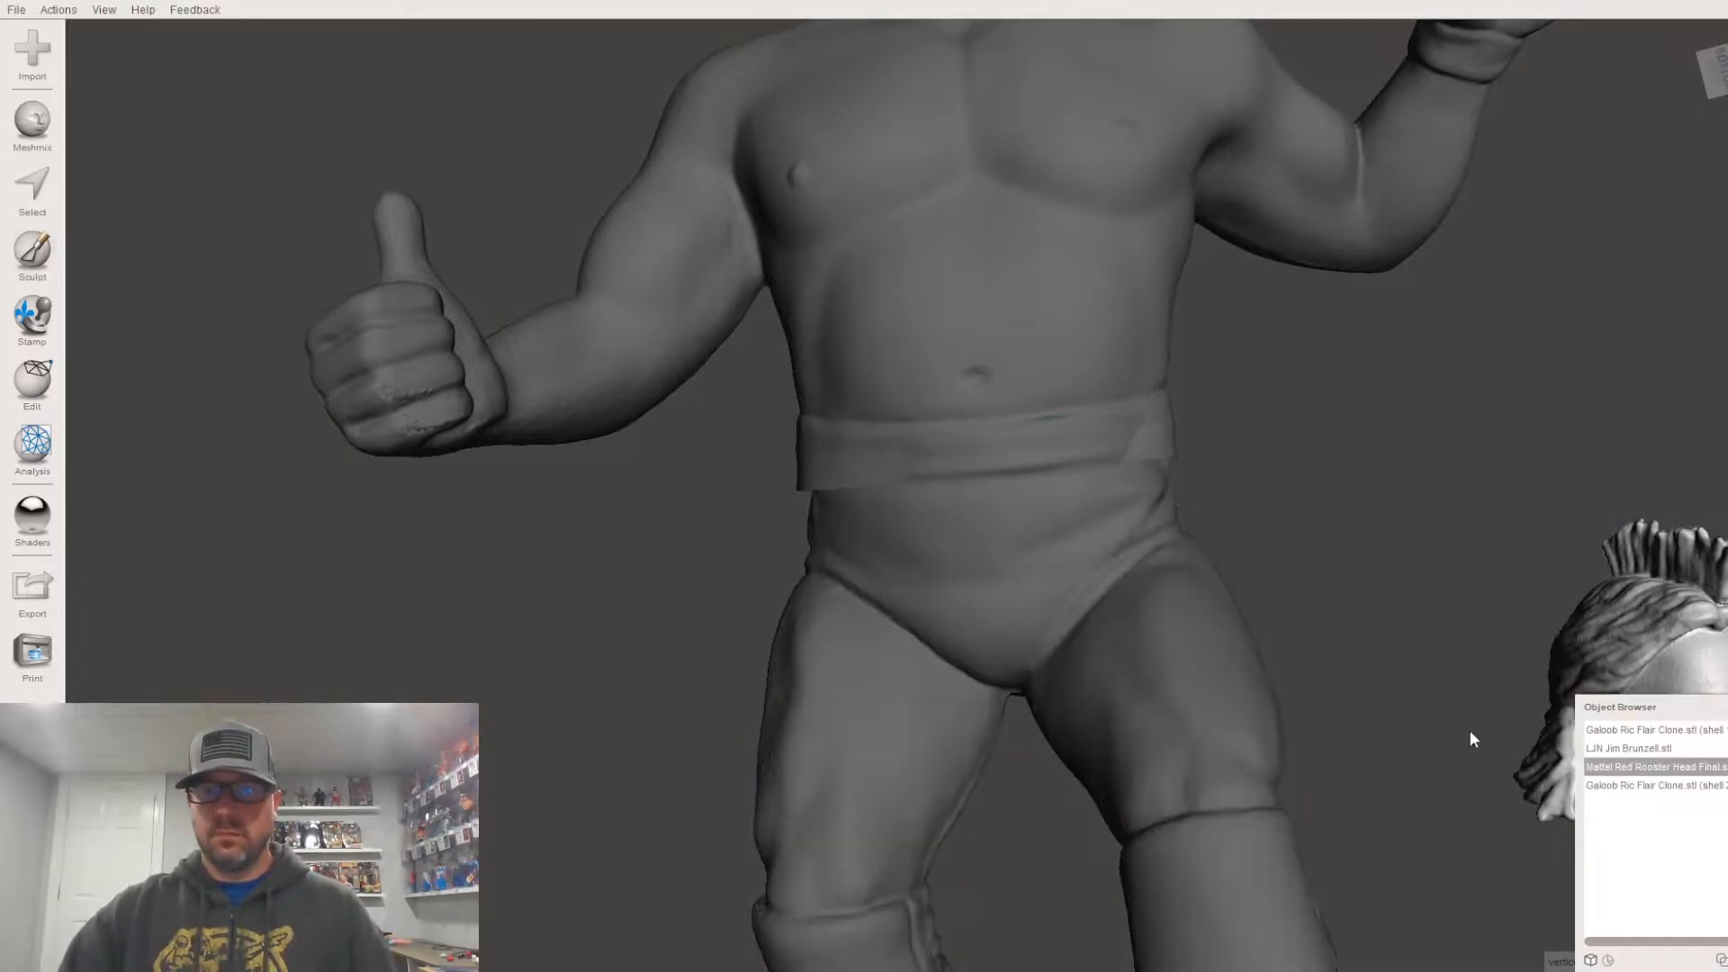
left_click(1696, 732)
right_click_drag(1292, 576, 1231, 545)
left_click(1612, 749)
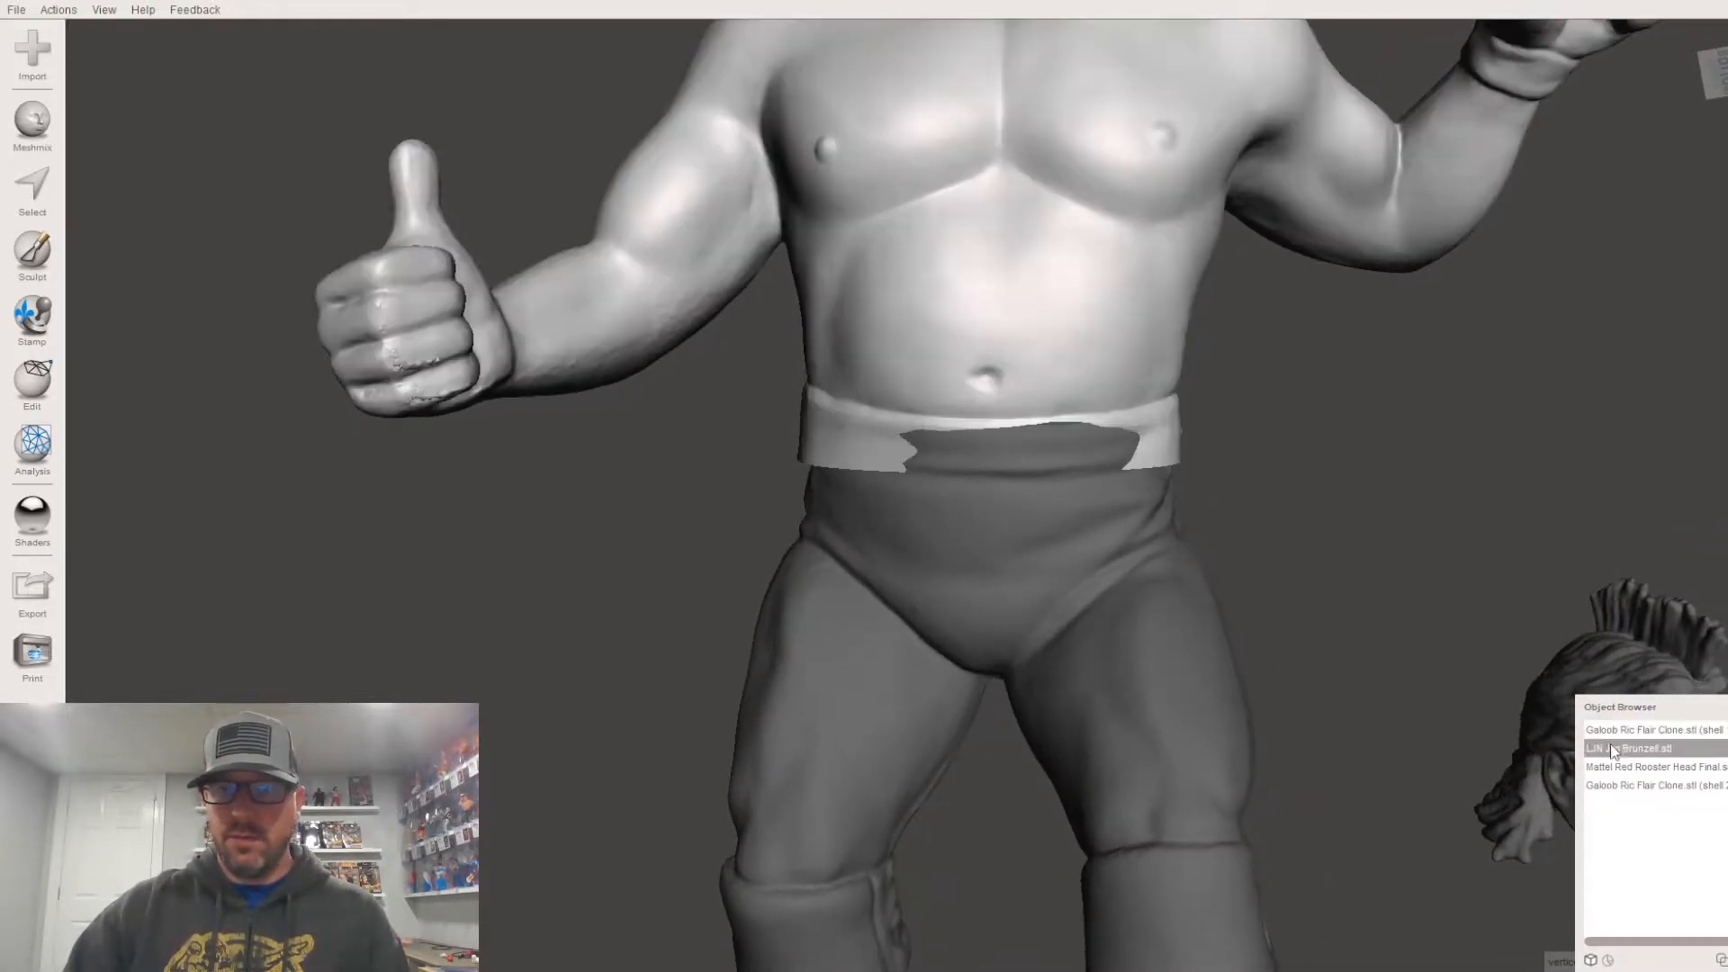
middle_click_drag(1274, 606, 1131, 641)
left_click(36, 249)
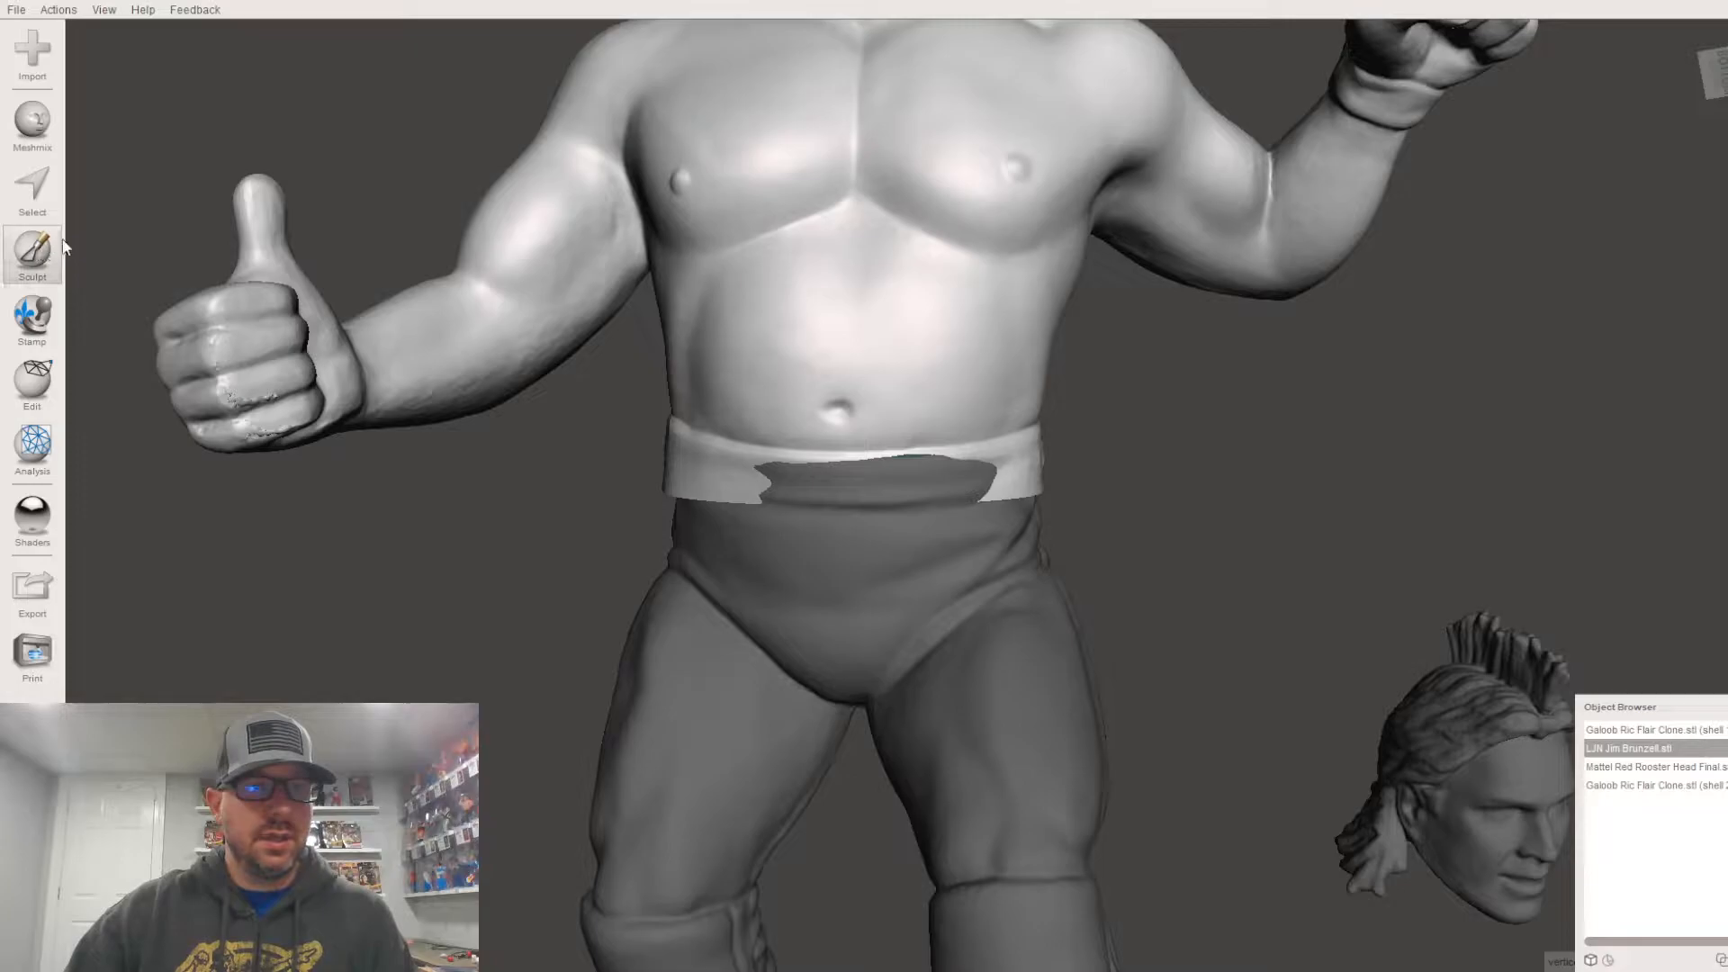
mouse_move(190, 93)
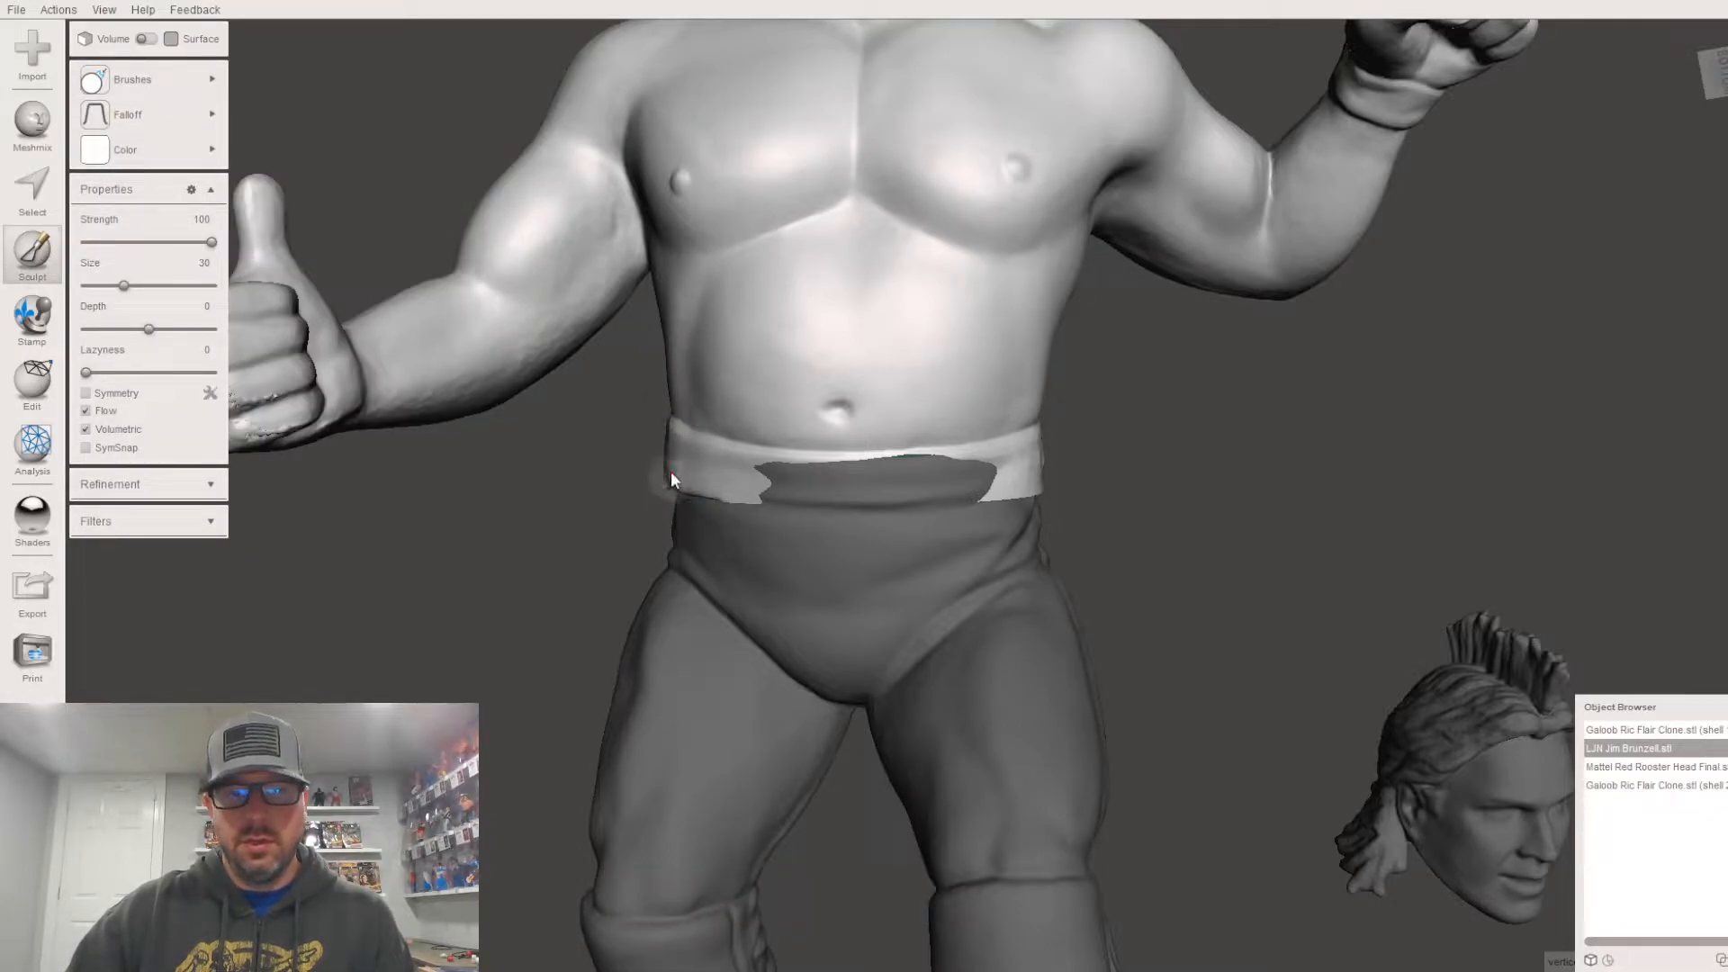
mouse_move(713, 490)
left_mouse_down()
mouse_move(763, 496)
mouse_move(763, 479)
mouse_move(707, 496)
left_mouse_up()
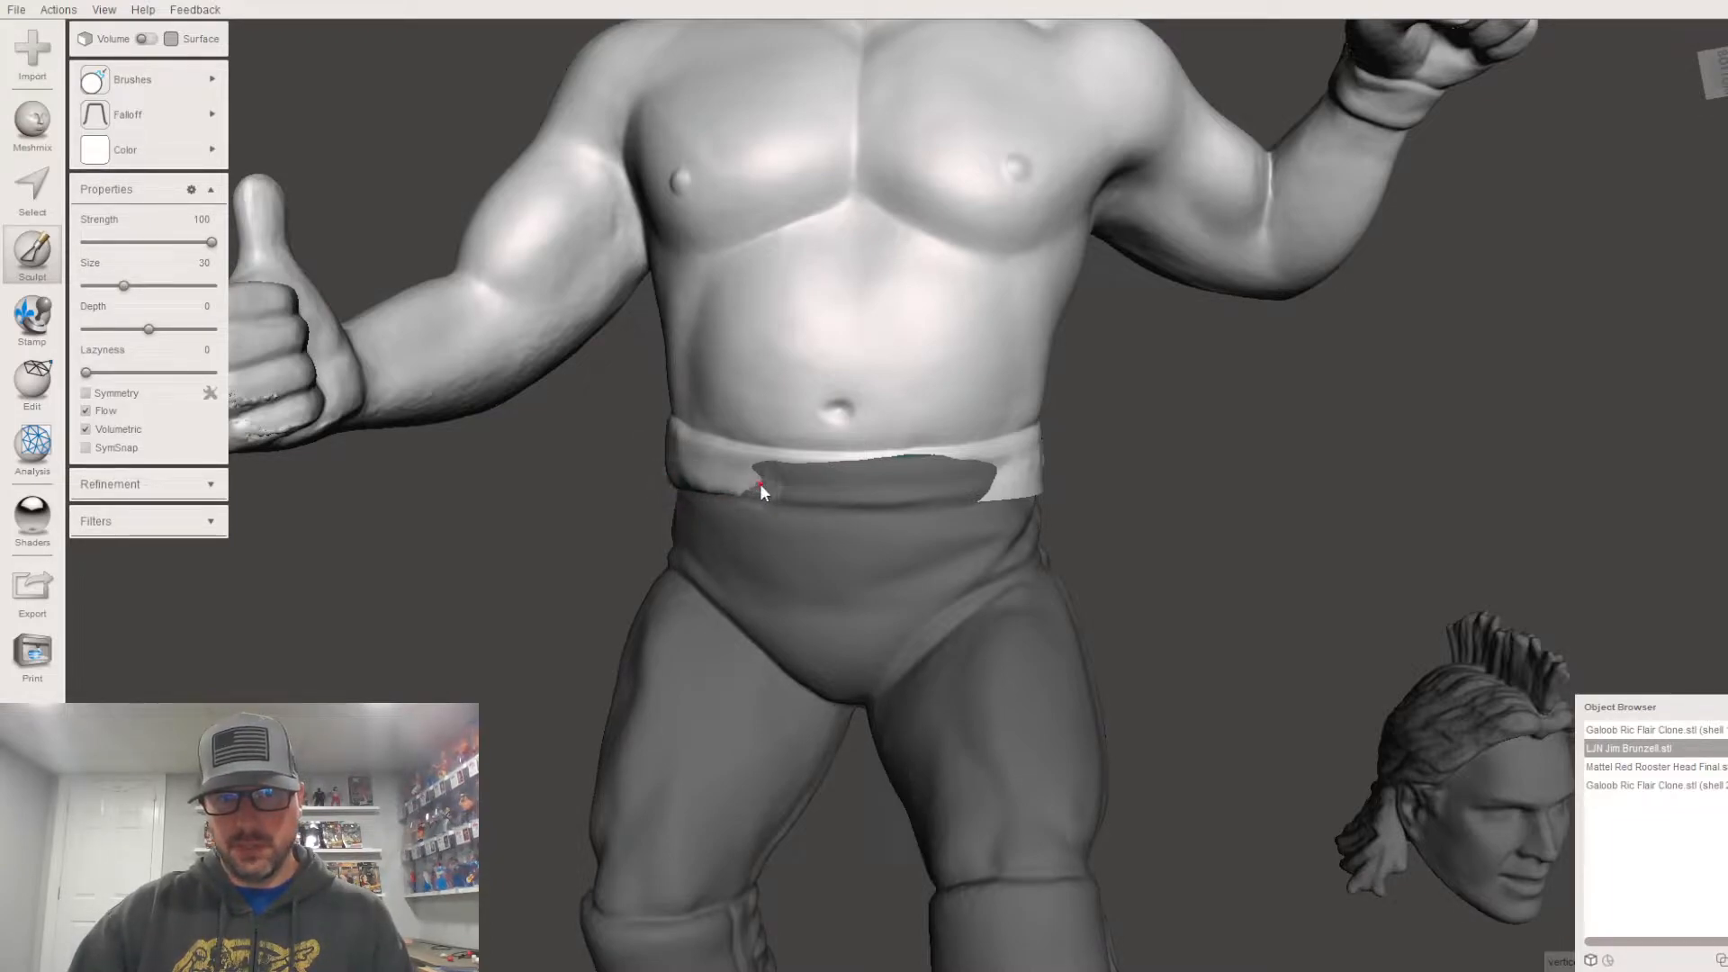
Step: Smooth the Brunzell torso's lower edge across the back, where it overlaps the trunks' waistband
right_click_drag(1023, 498, 912, 313)
mouse_move(887, 286)
left_mouse_down()
mouse_move(906, 382)
mouse_move(886, 191)
mouse_move(948, 351)
mouse_move(929, 333)
mouse_move(919, 148)
left_mouse_up()
right_click_drag(909, 303, 828, 272)
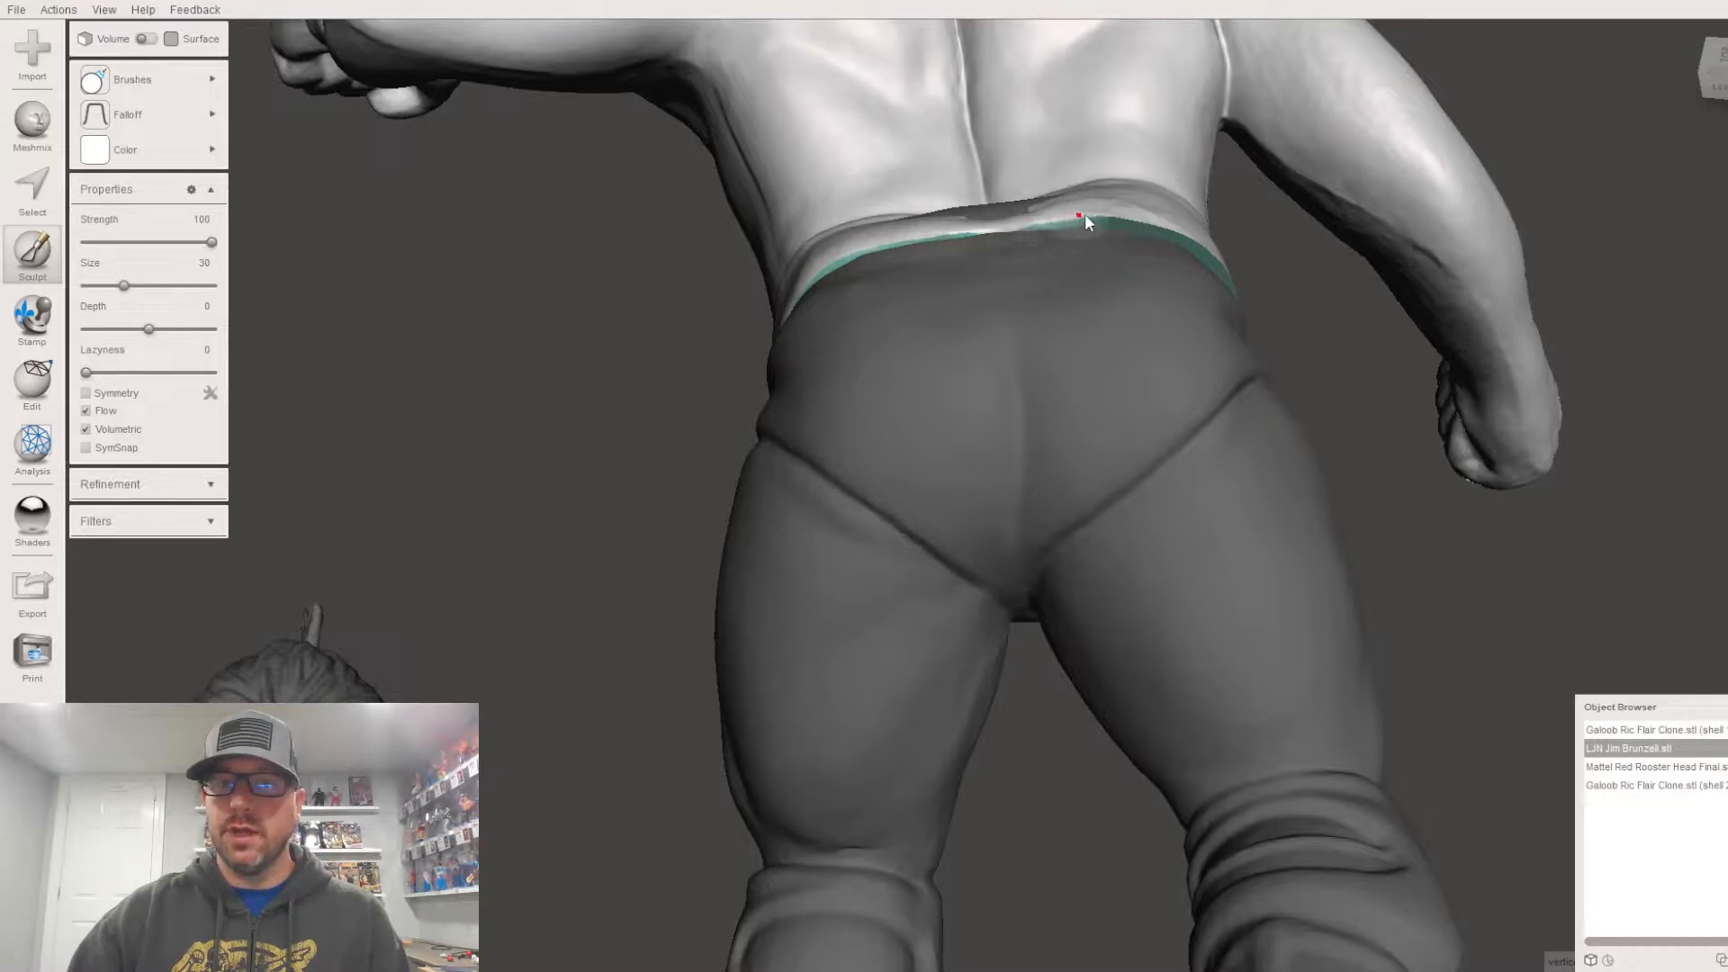
right_click_drag(1097, 235, 999, 333)
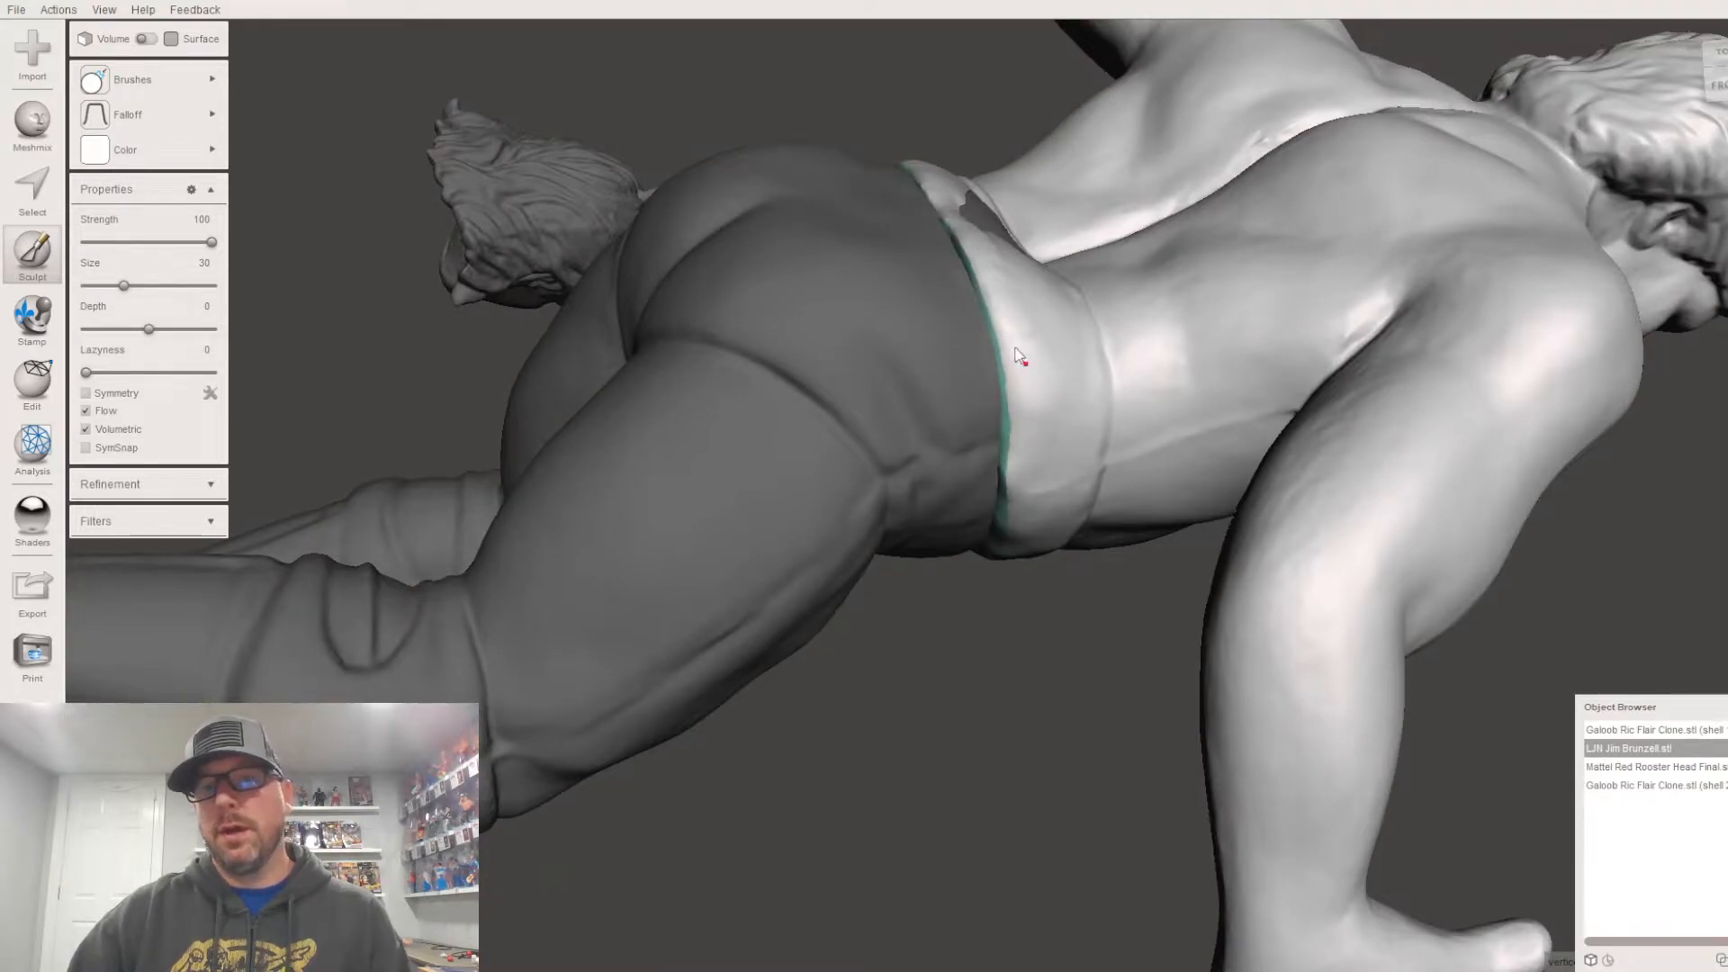
right_click_drag(940, 208, 1068, 526)
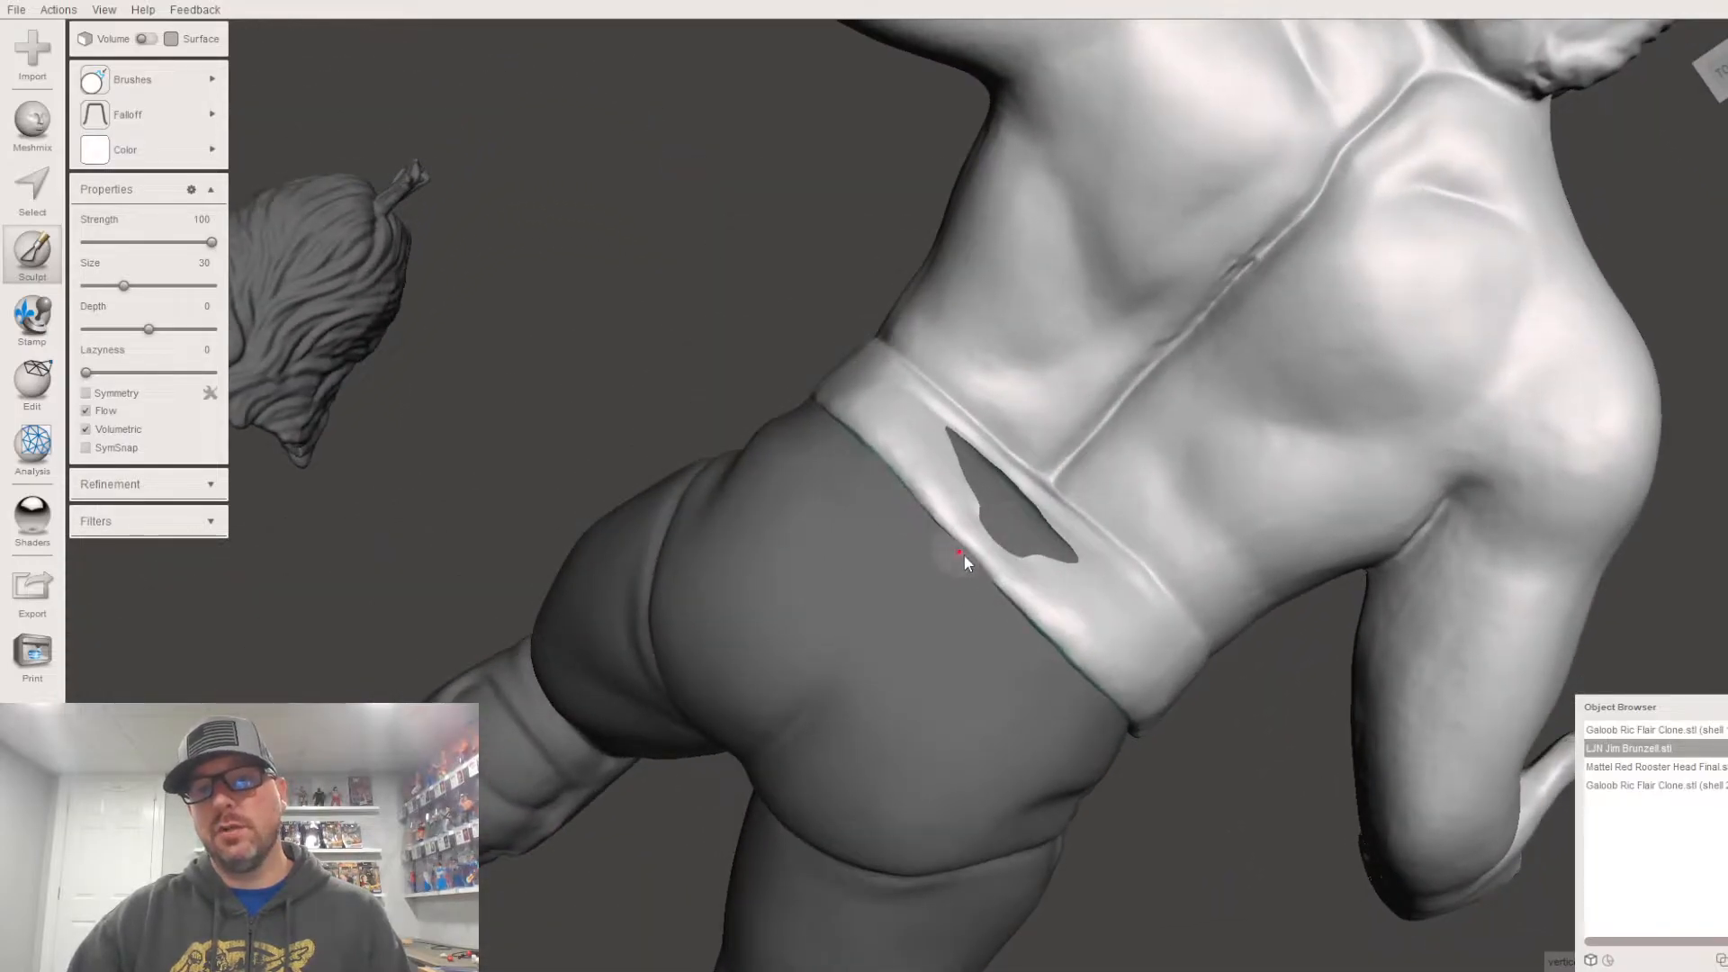
mouse_move(963, 524)
left_mouse_down()
mouse_move(979, 499)
mouse_move(992, 545)
left_mouse_up()
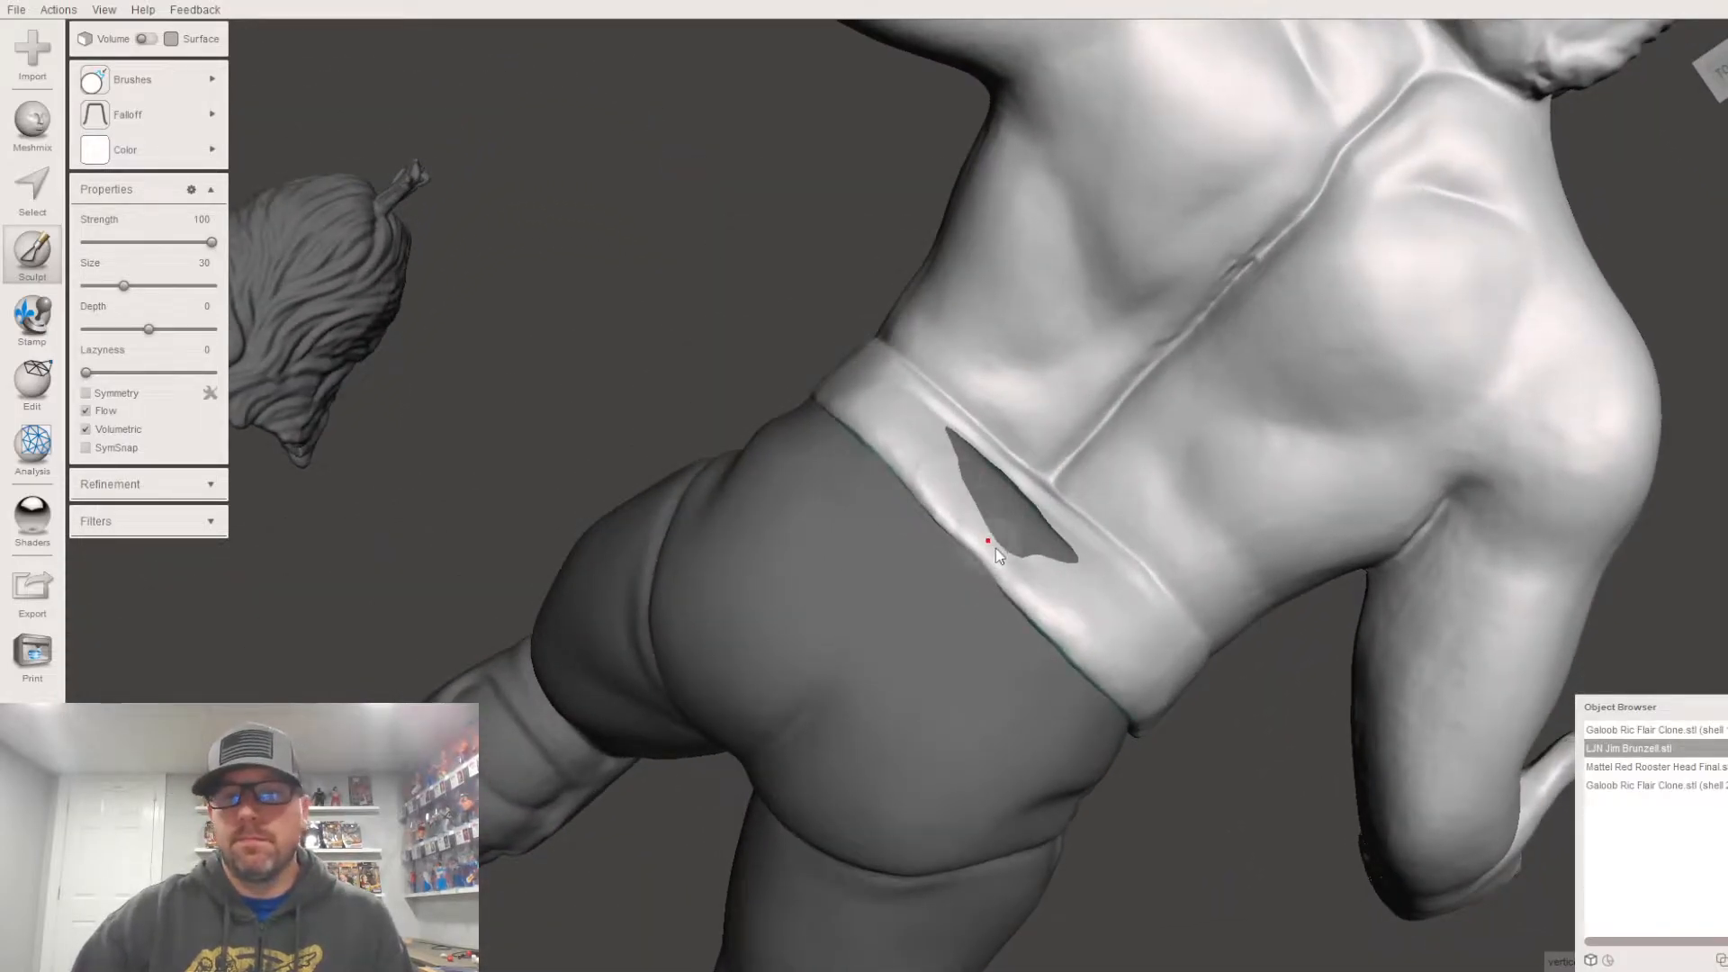
right_click_drag(1092, 598, 1201, 300)
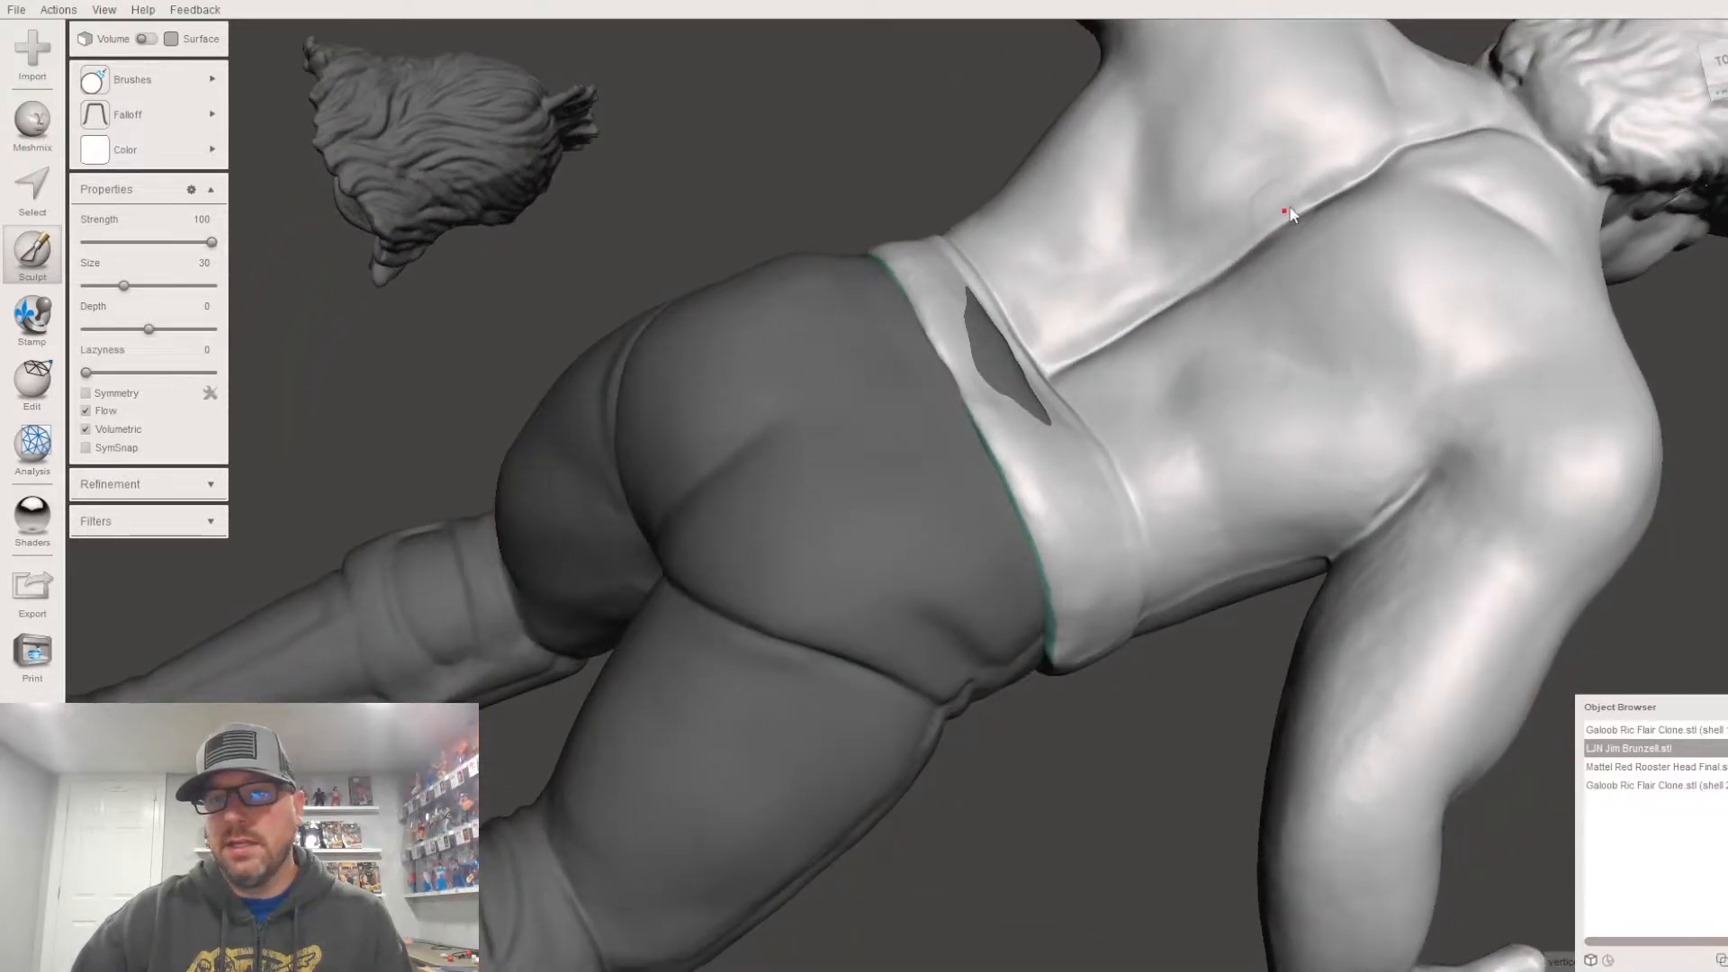
Step: Examine the overlap between the Brunzell torso's lower edge and the trunks' waistband from the back, sides, front and underneath
right_click_drag(1282, 261, 1237, 382)
right_click_drag(1322, 326, 1401, 234)
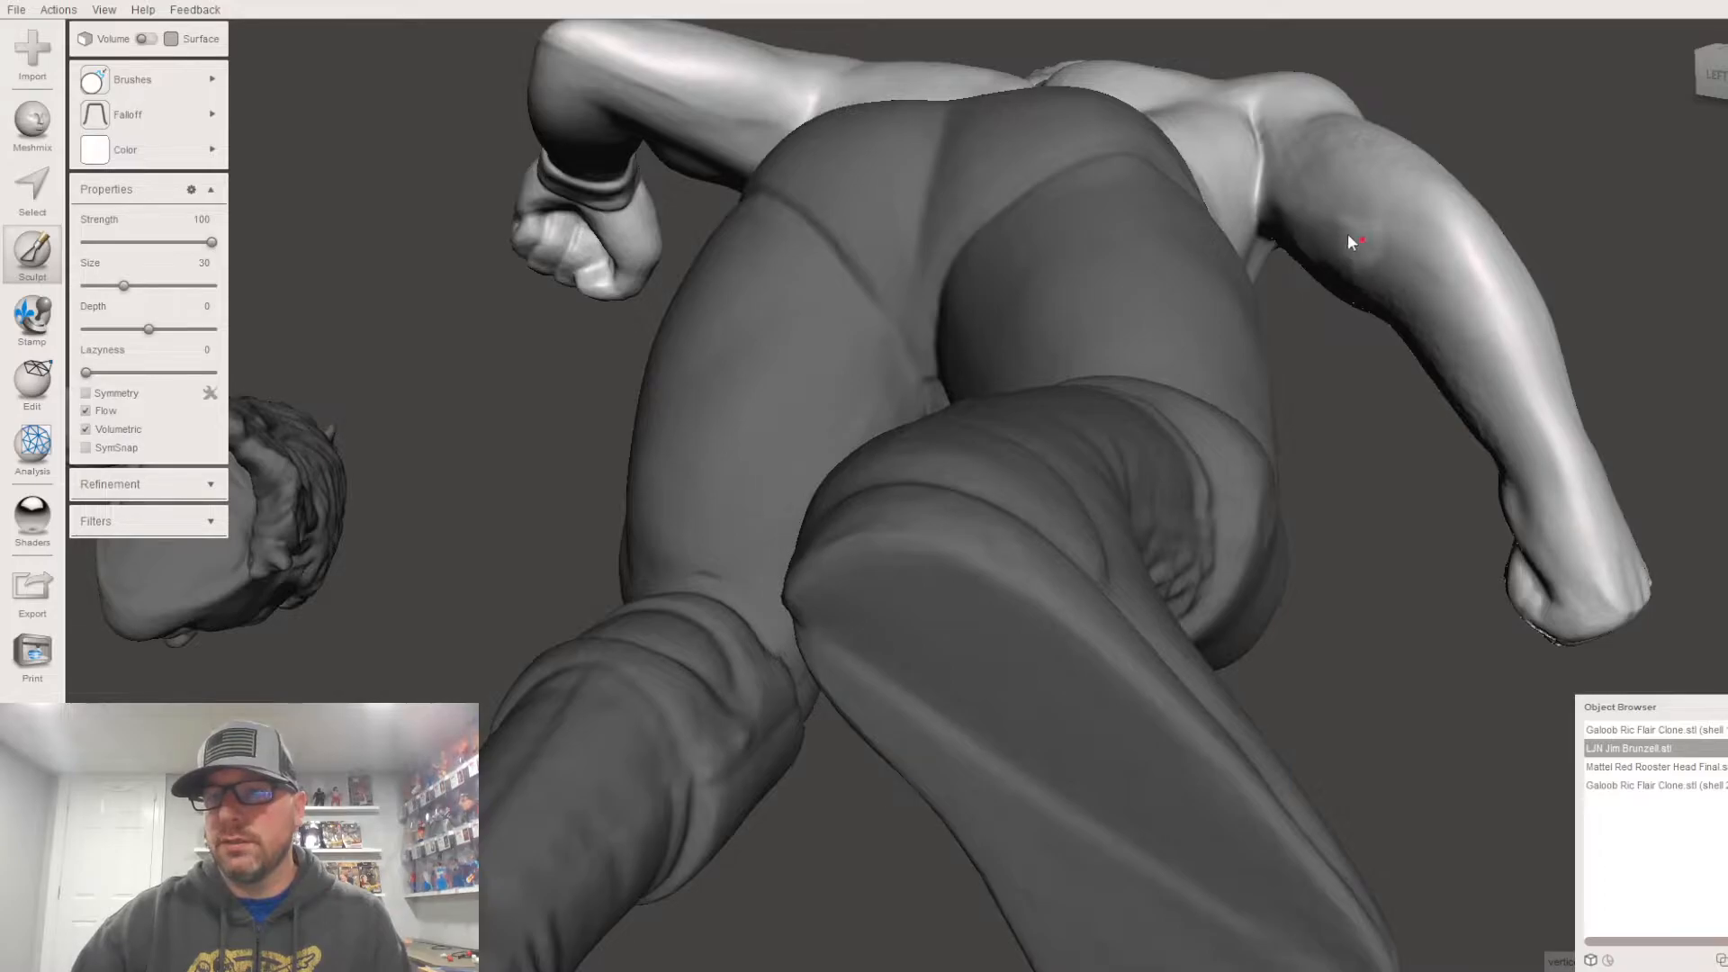
right_click_drag(1293, 256, 814, 243)
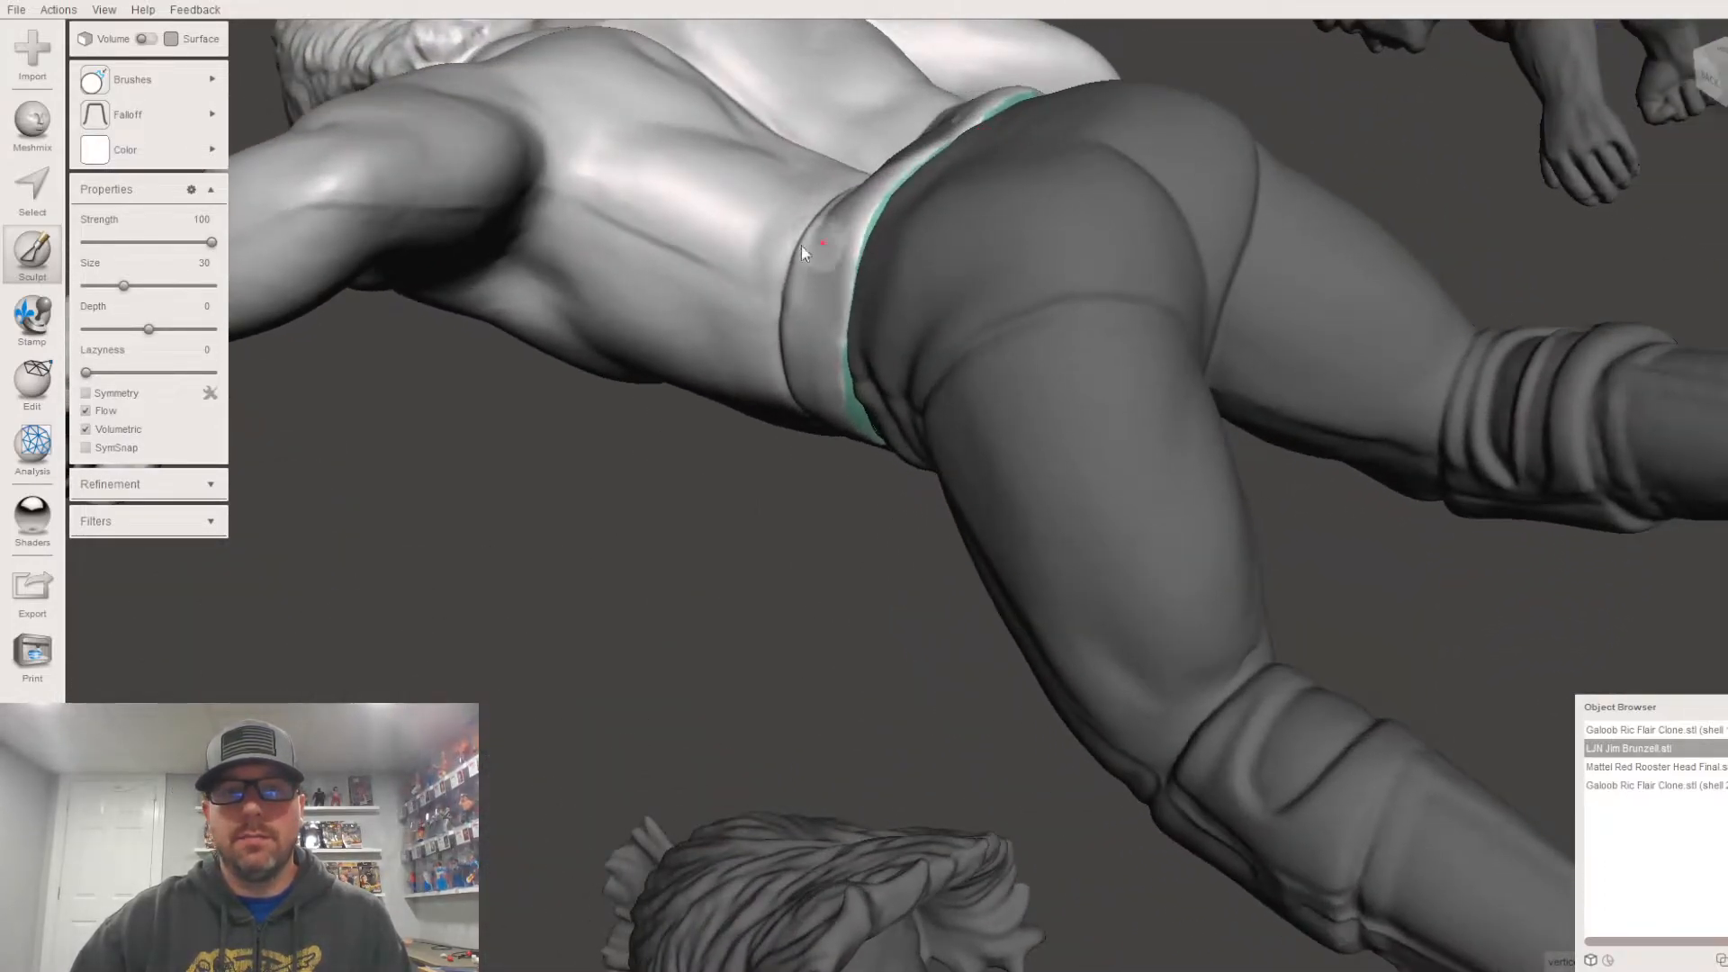
right_click_drag(610, 214, 553, 306)
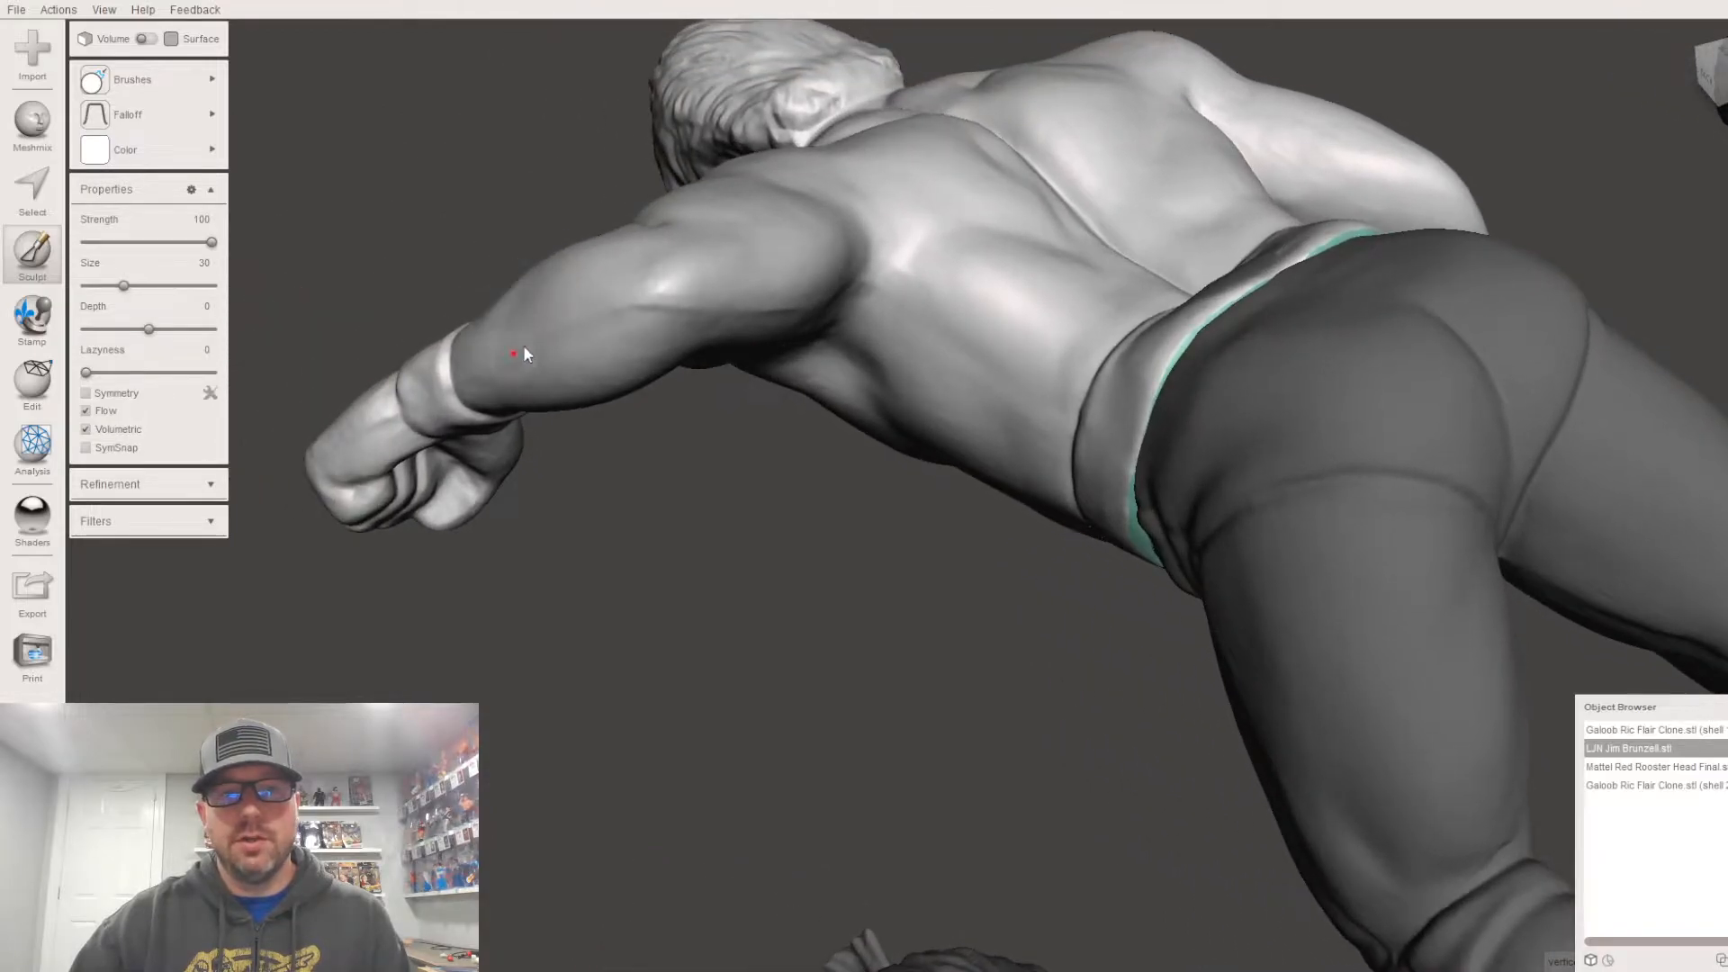
right_click_drag(833, 322, 744, 245)
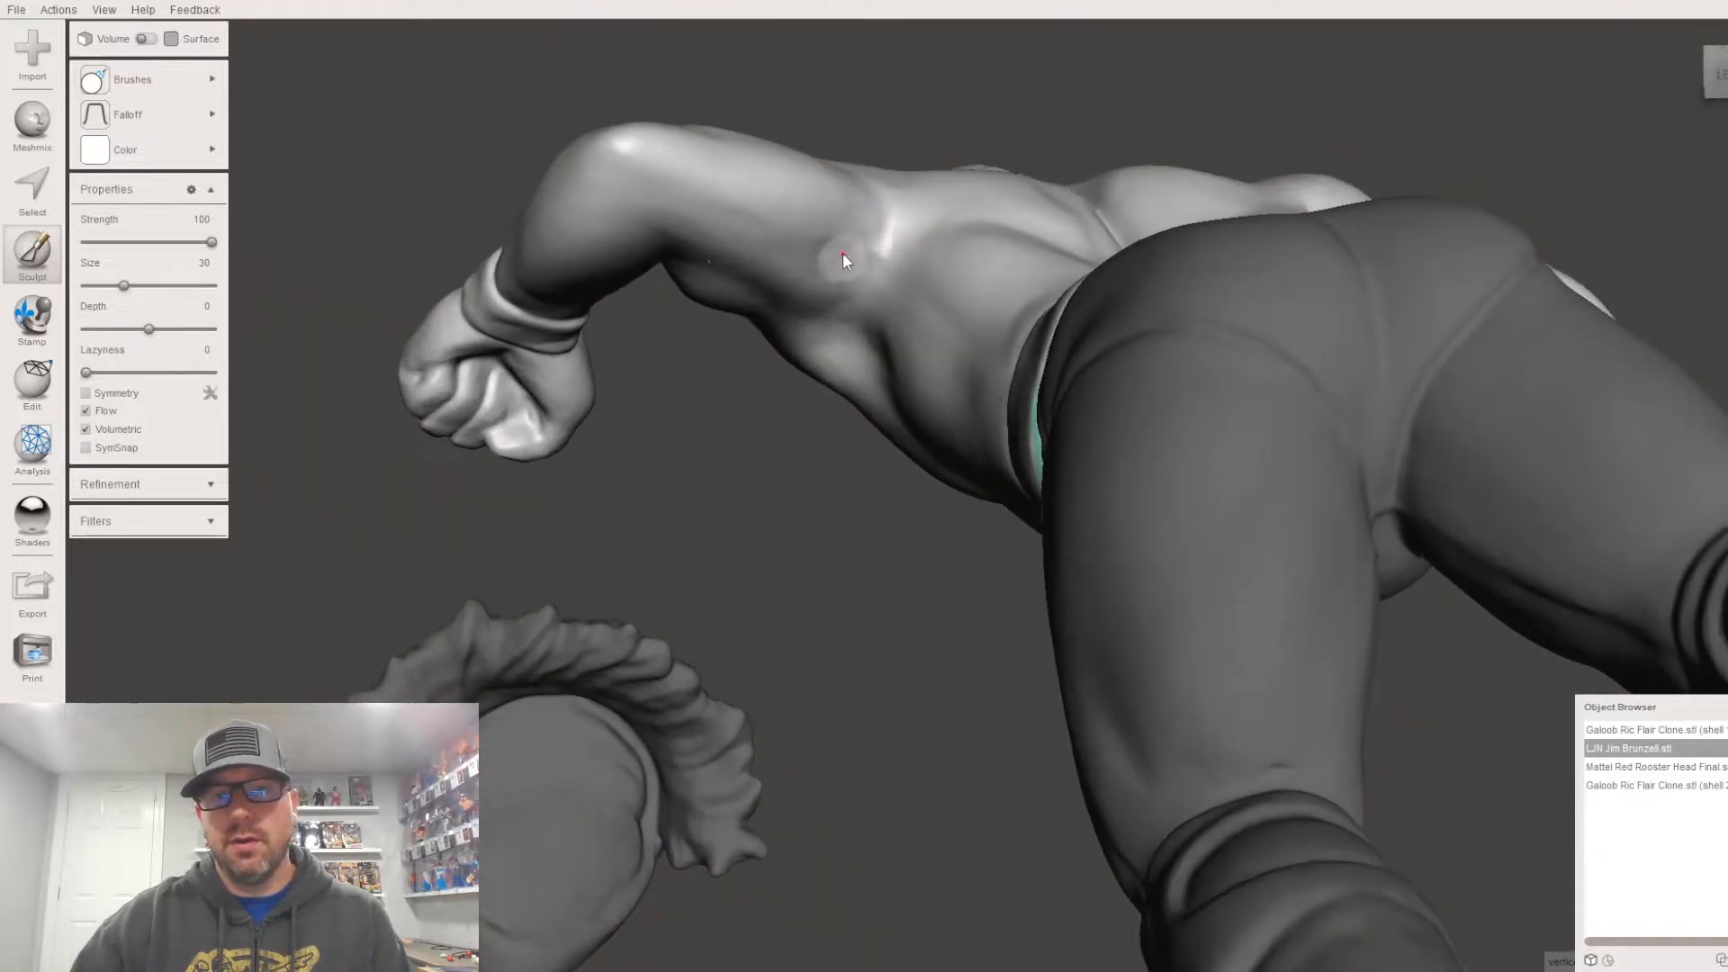
right_click_drag(890, 266, 543, 562)
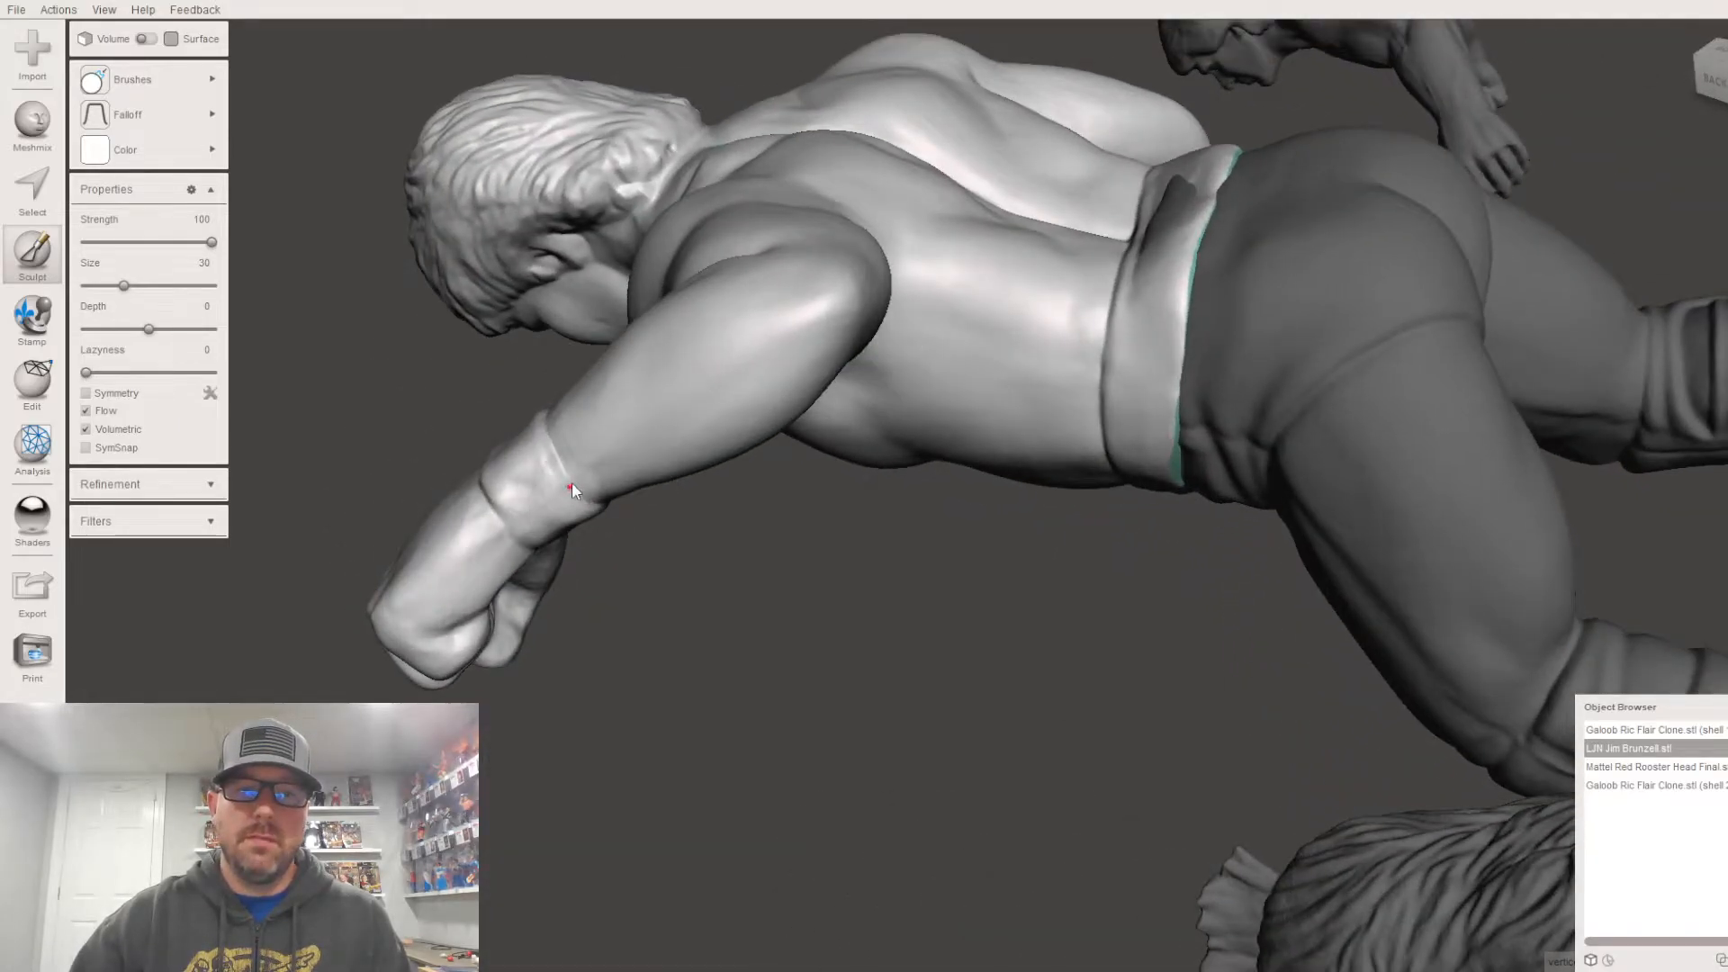
mouse_move(707, 396)
right_mouse_down()
mouse_move(772, 494)
mouse_move(714, 428)
right_mouse_up()
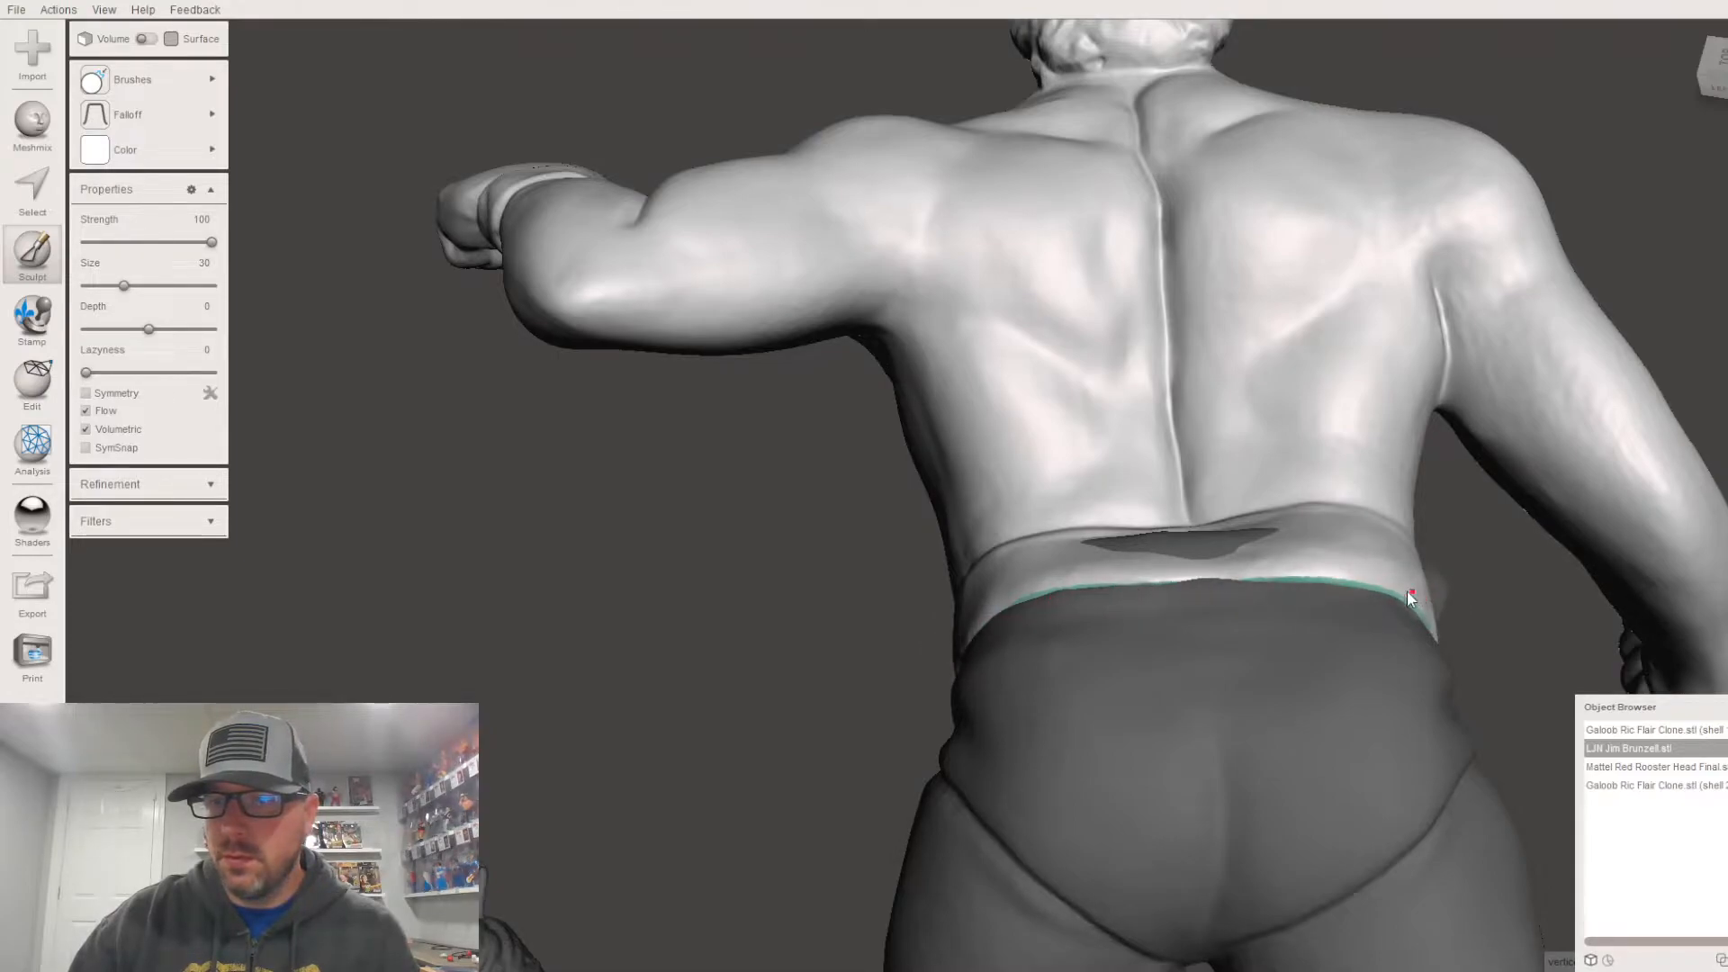
right_click_drag(1401, 606, 756, 560)
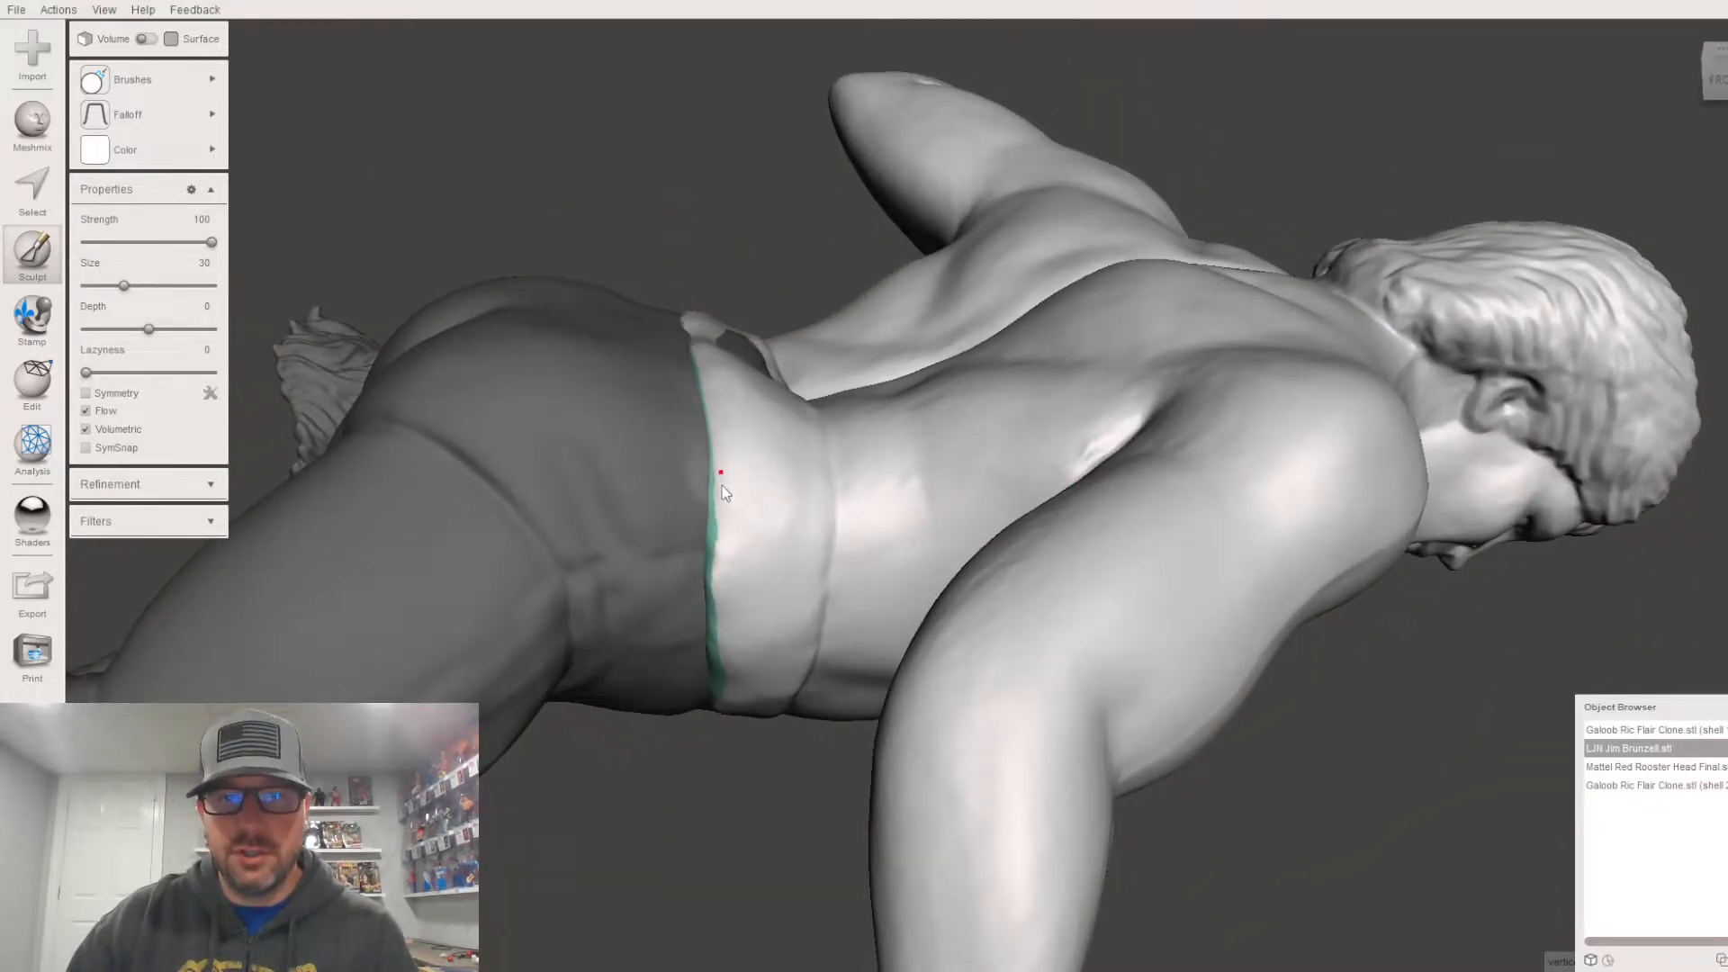
right_click_drag(752, 572, 459, 261)
right_click_drag(669, 607, 765, 654)
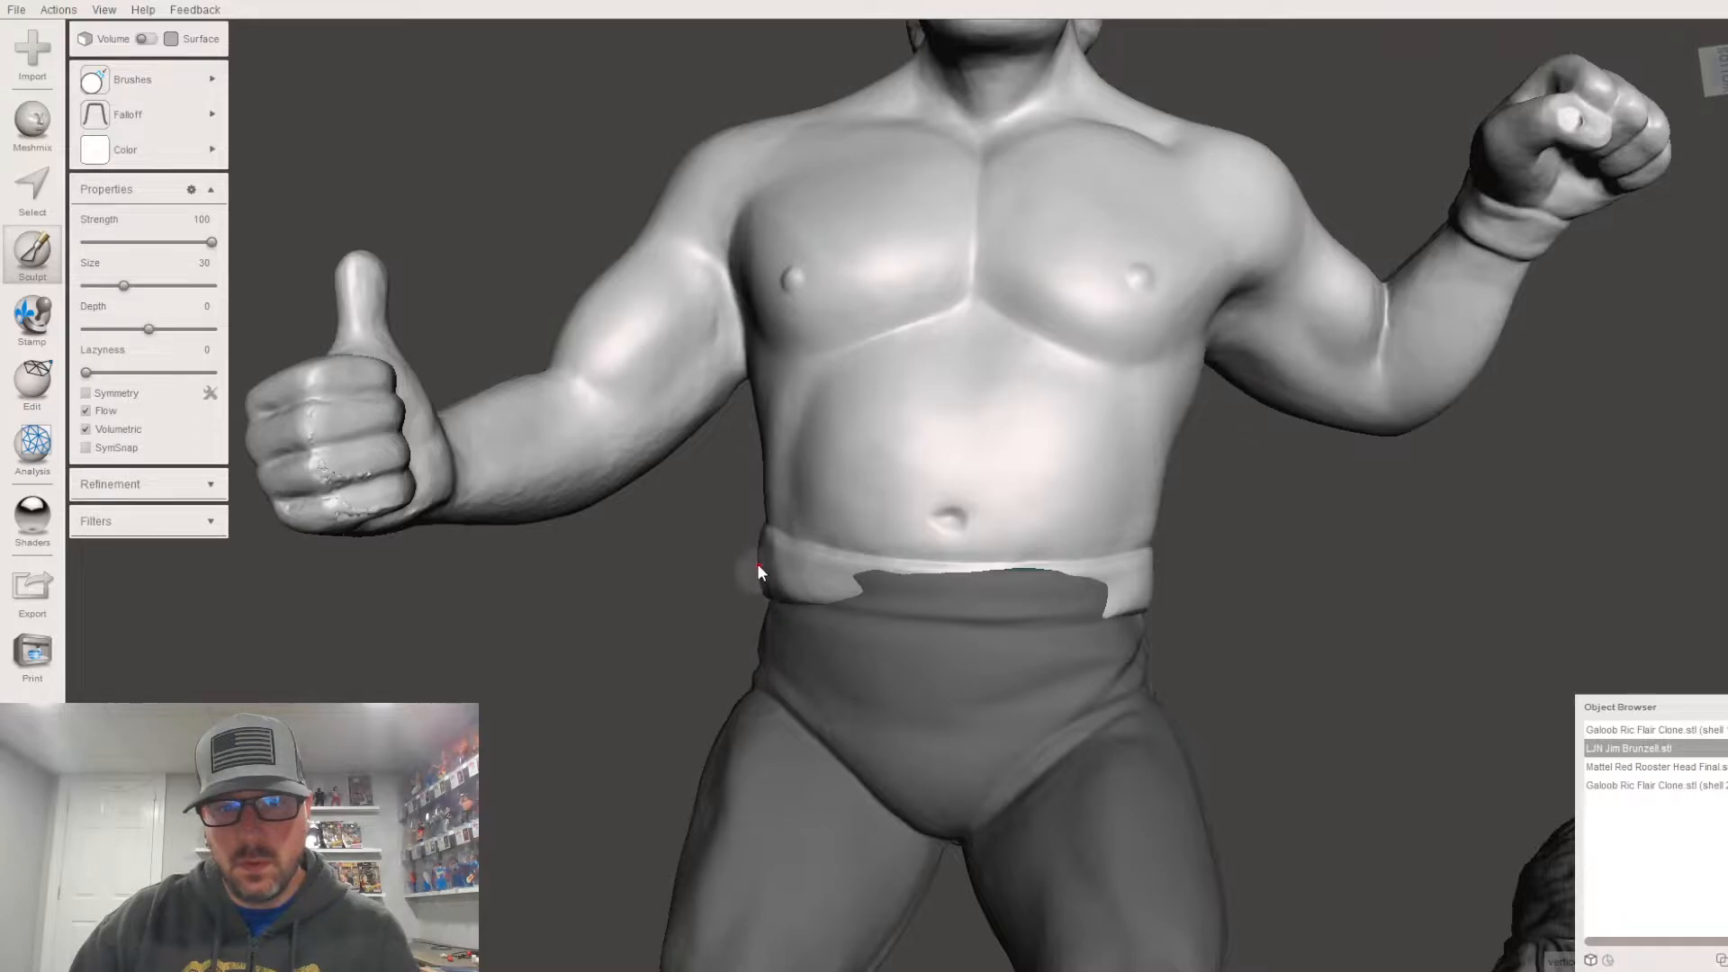
right_click_drag(781, 567, 857, 434)
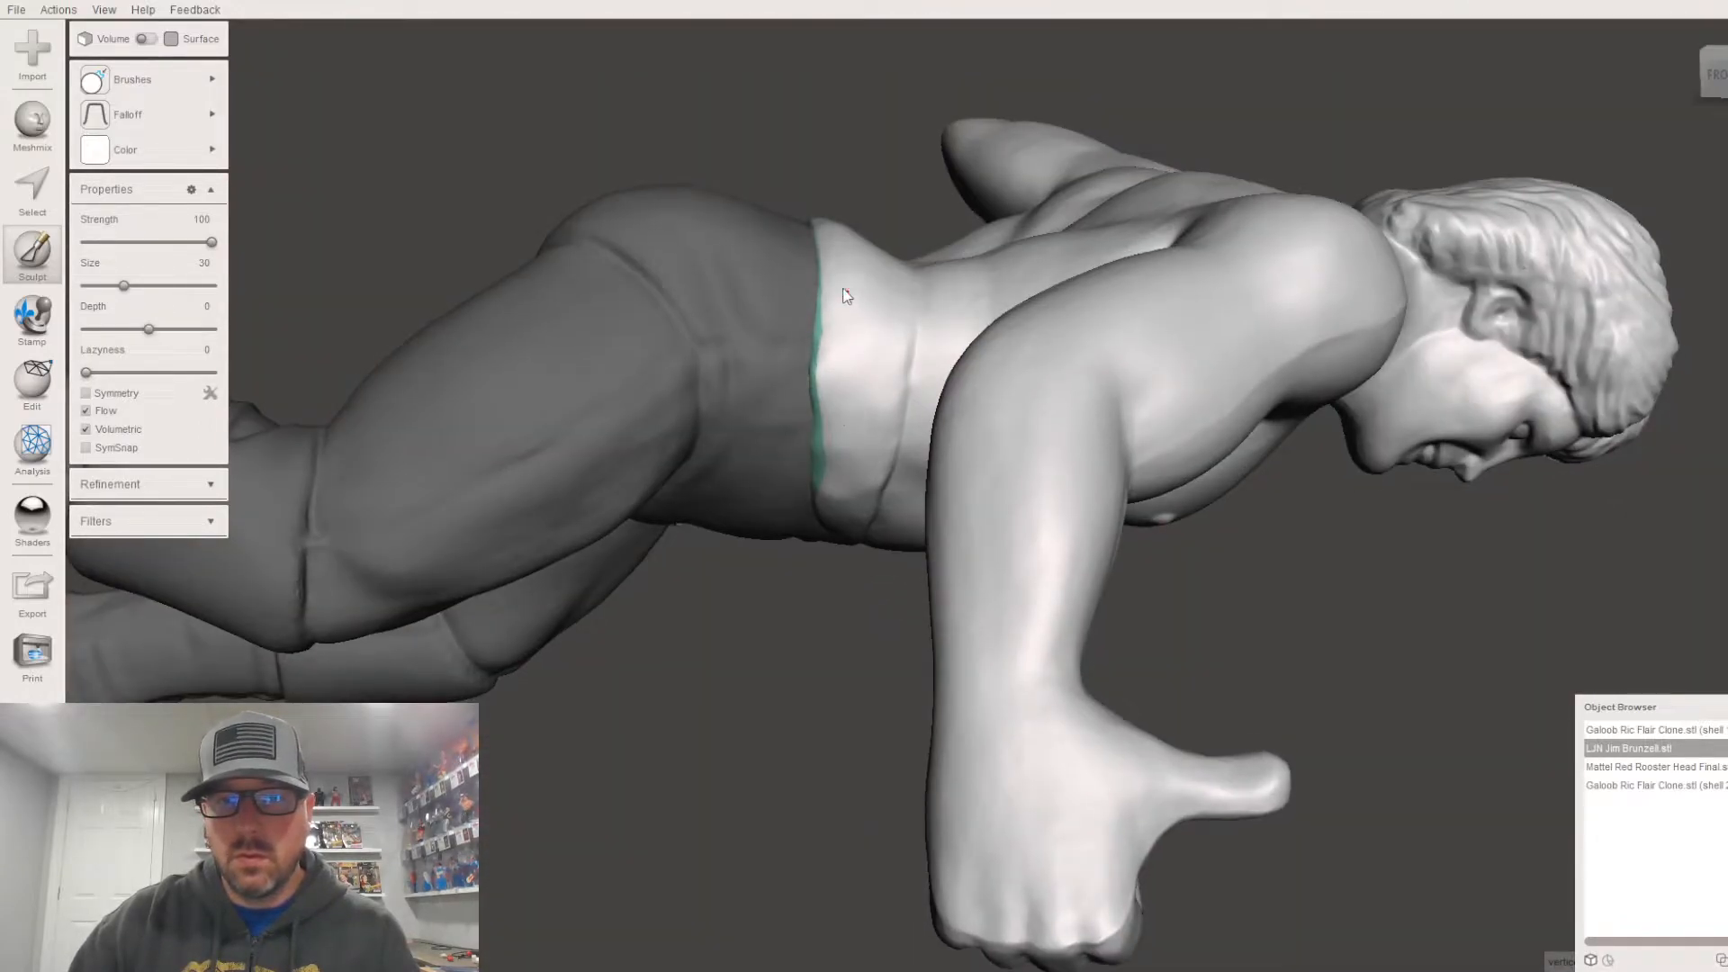
Step: Switch to the Flatten brush and level the Brunzell torso's lower edge across the back of the waist
left_click(135, 80)
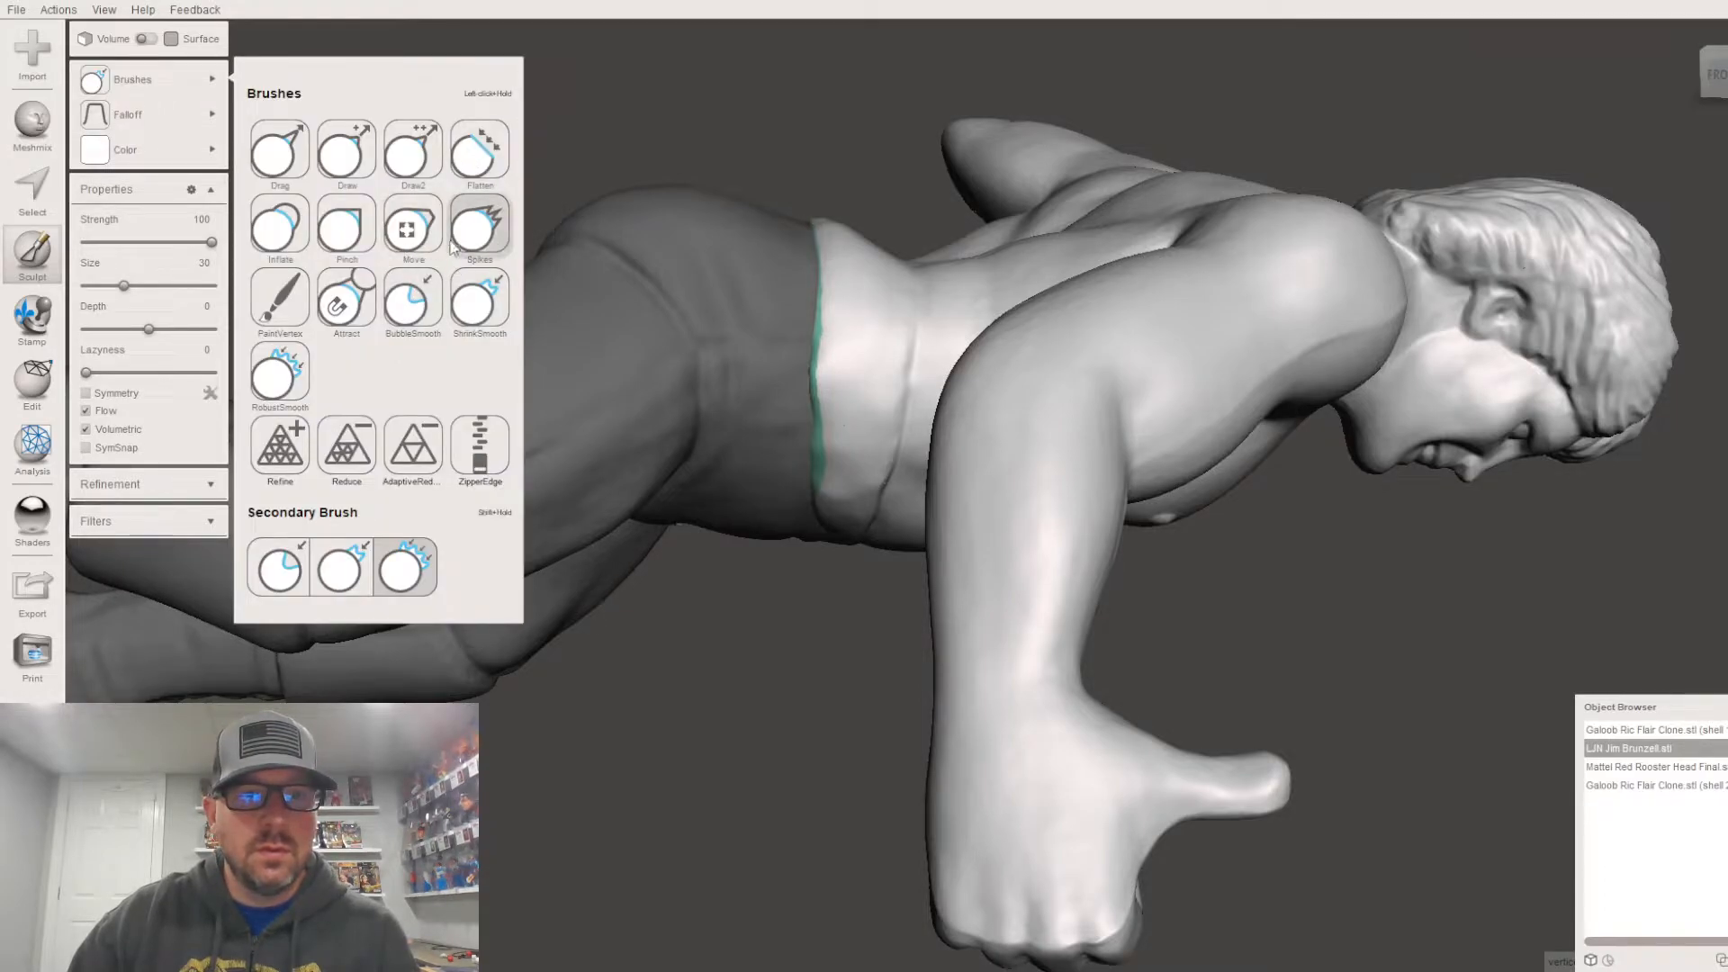
left_click(480, 153)
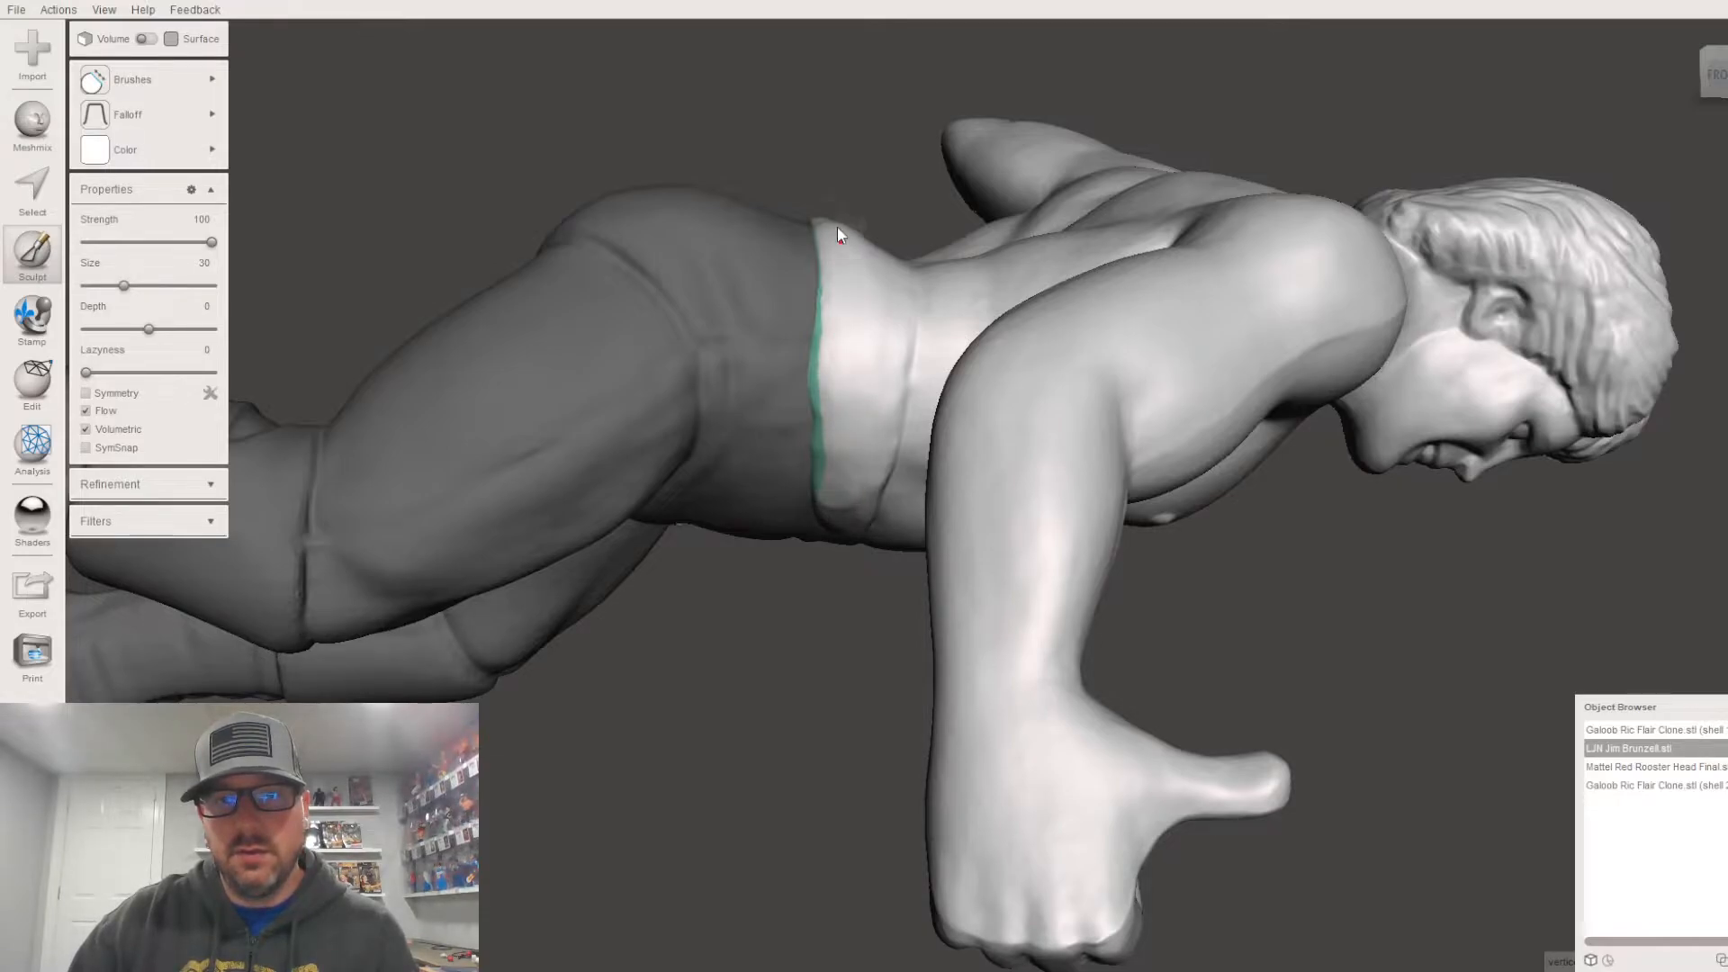
mouse_move(857, 343)
right_mouse_down()
mouse_move(925, 553)
mouse_move(884, 576)
right_mouse_up()
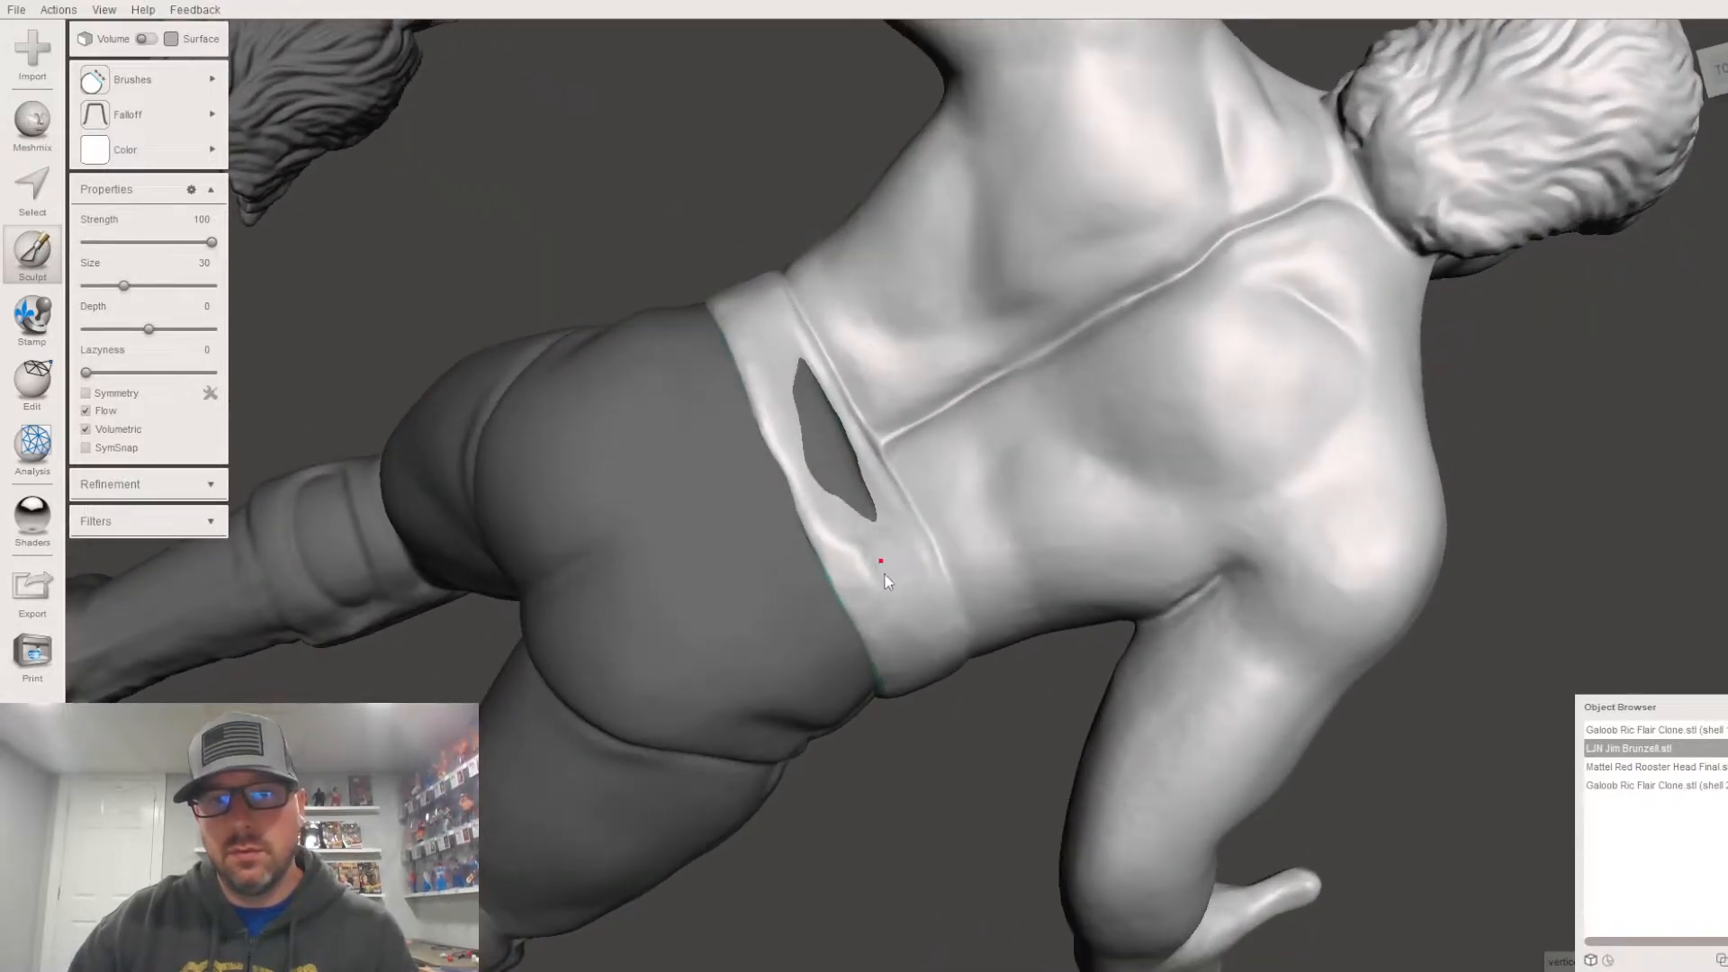
mouse_move(760, 402)
left_mouse_down()
mouse_move(880, 540)
mouse_move(733, 321)
left_mouse_up()
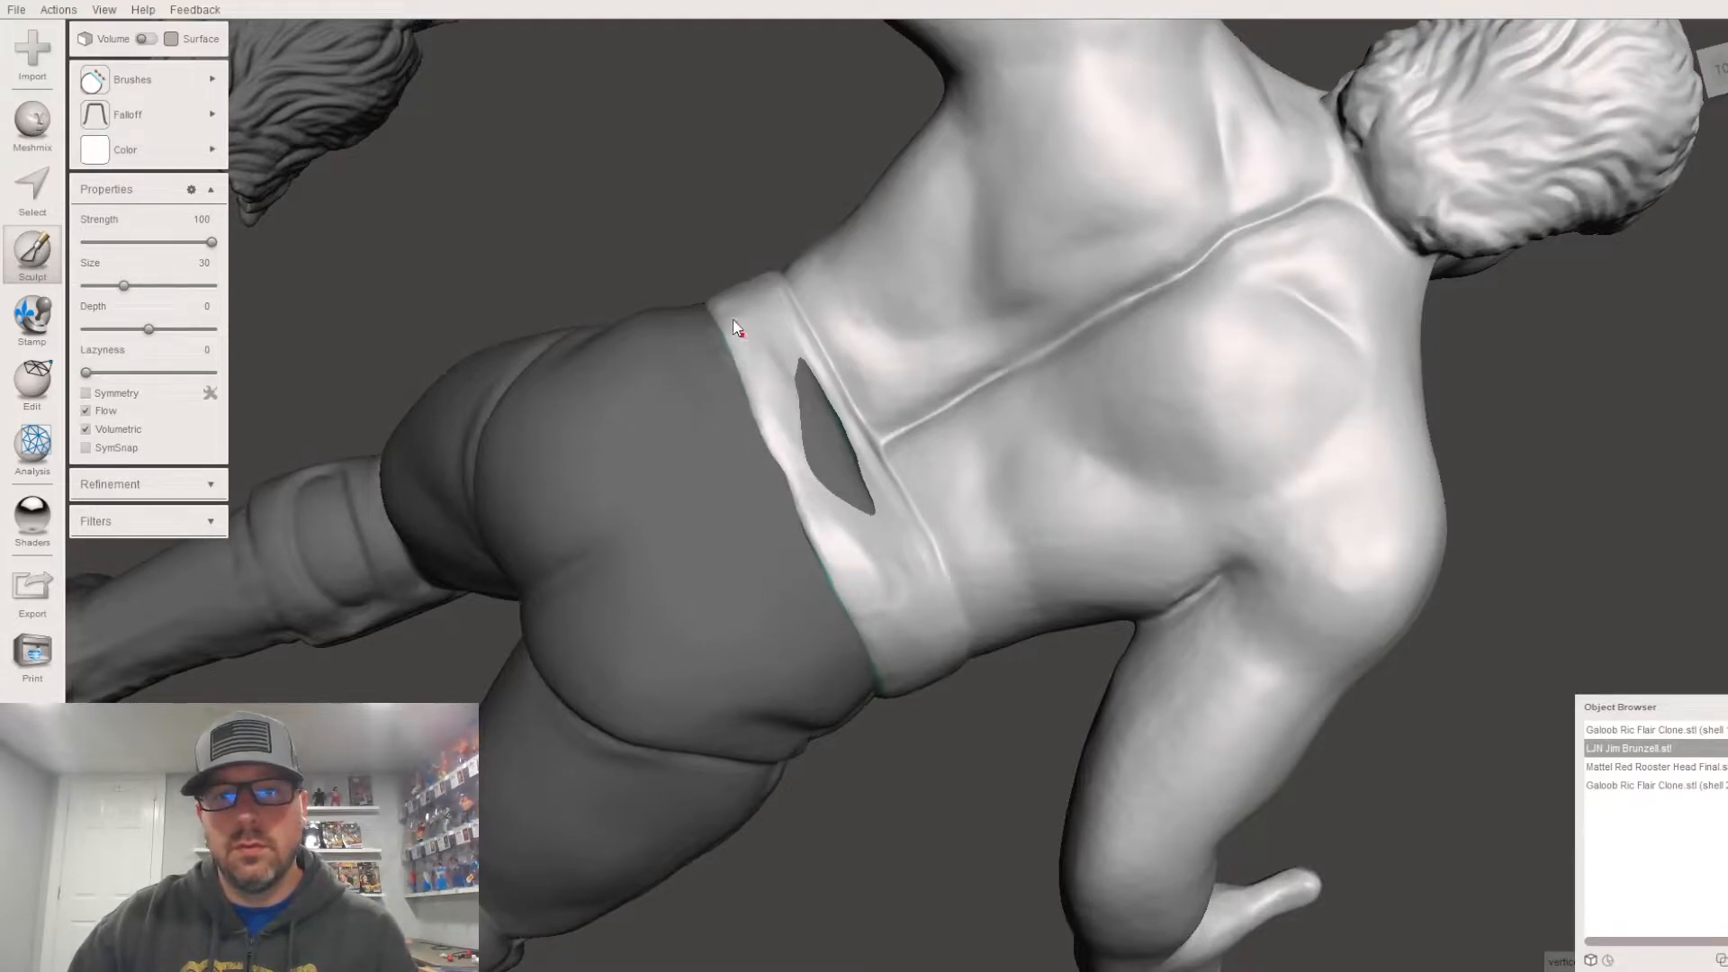
right_click_drag(726, 307, 1002, 322)
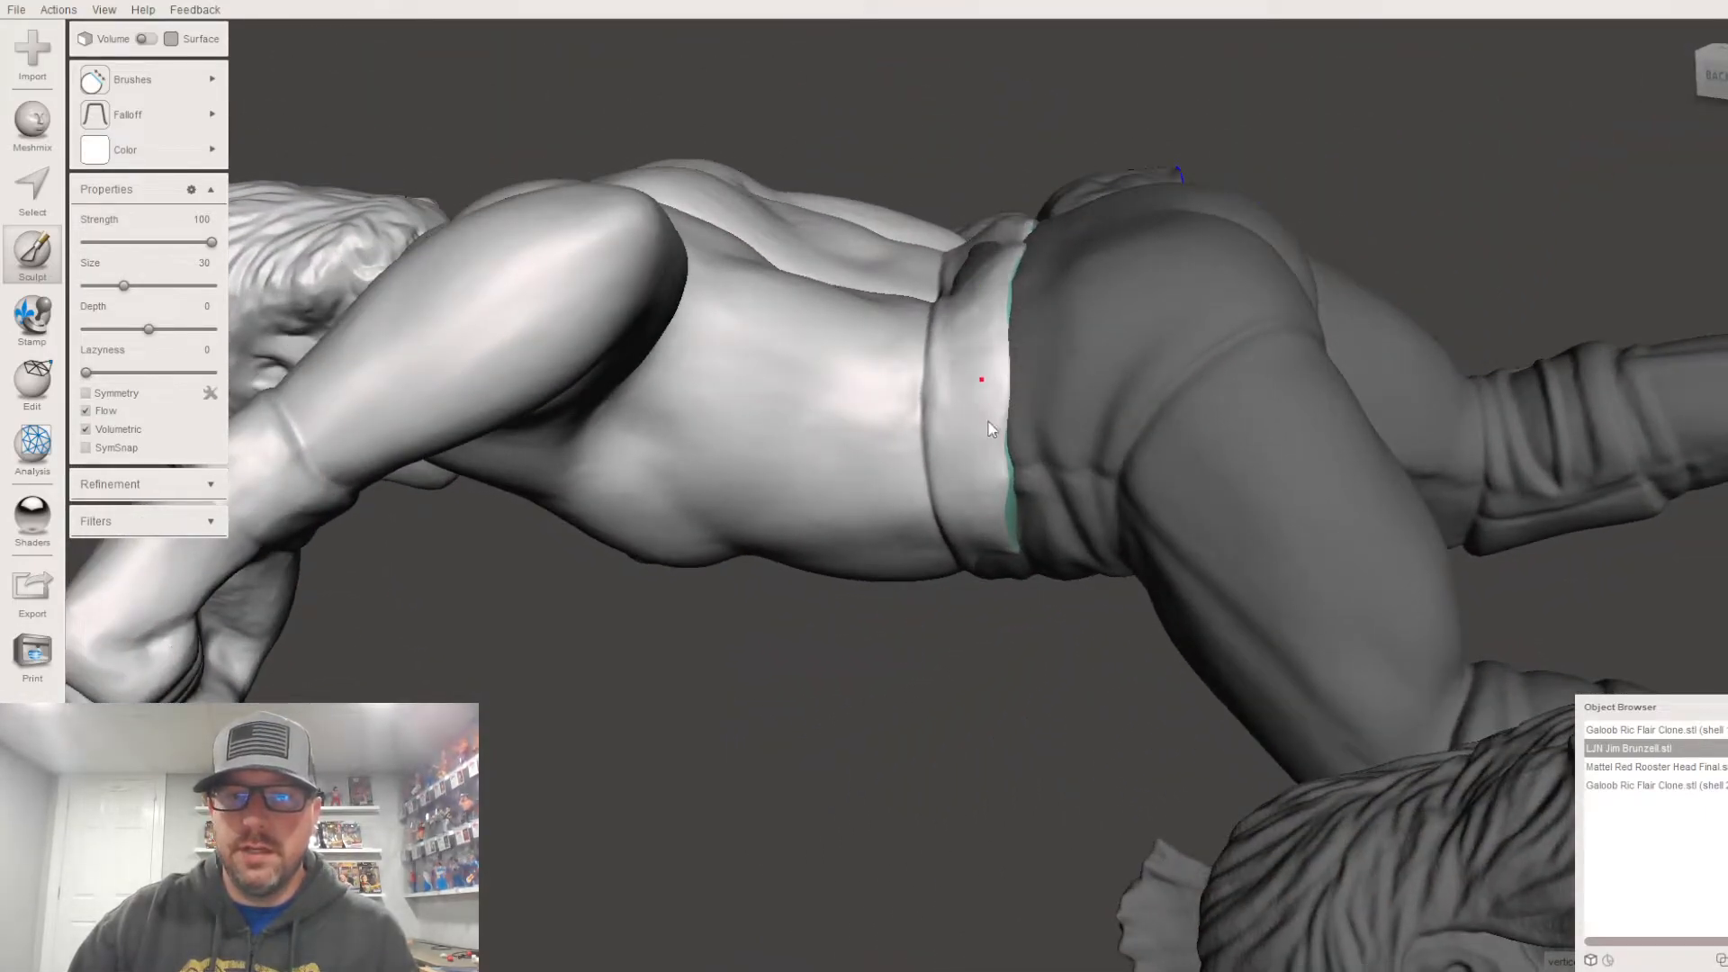
right_click_drag(1013, 535, 1028, 241)
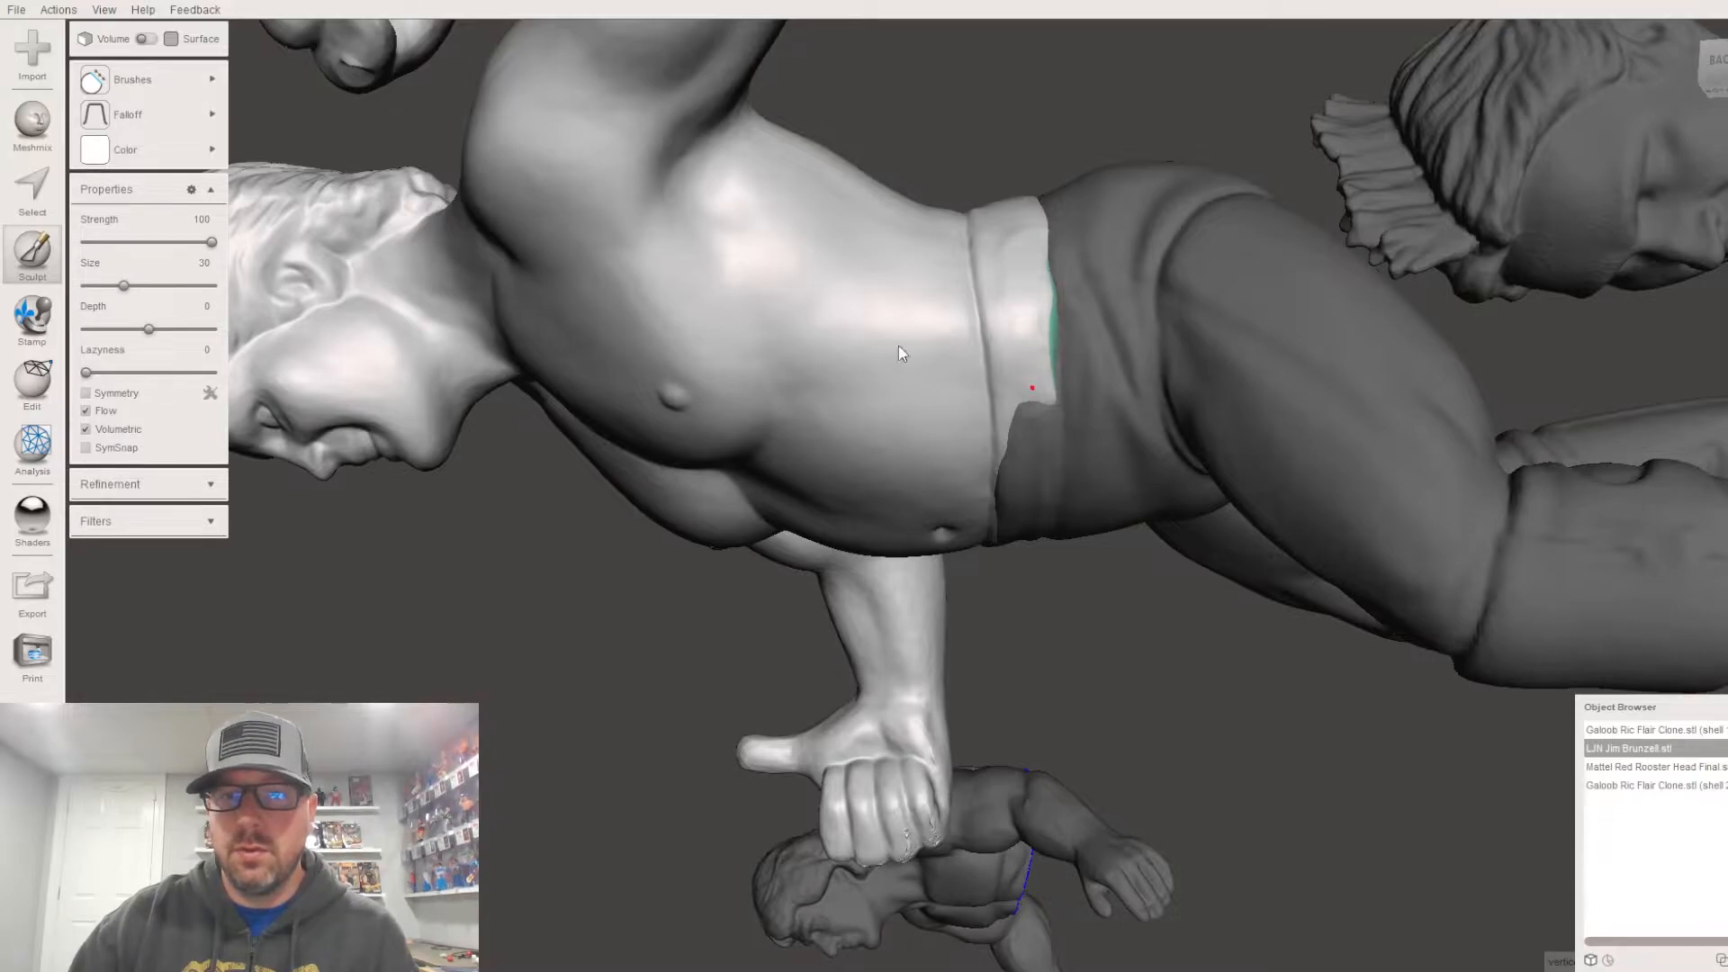
Step: Return to the ShrinkSmooth brush and smooth the torso's flattened lower edge along the back
left_click(135, 79)
left_click(470, 313)
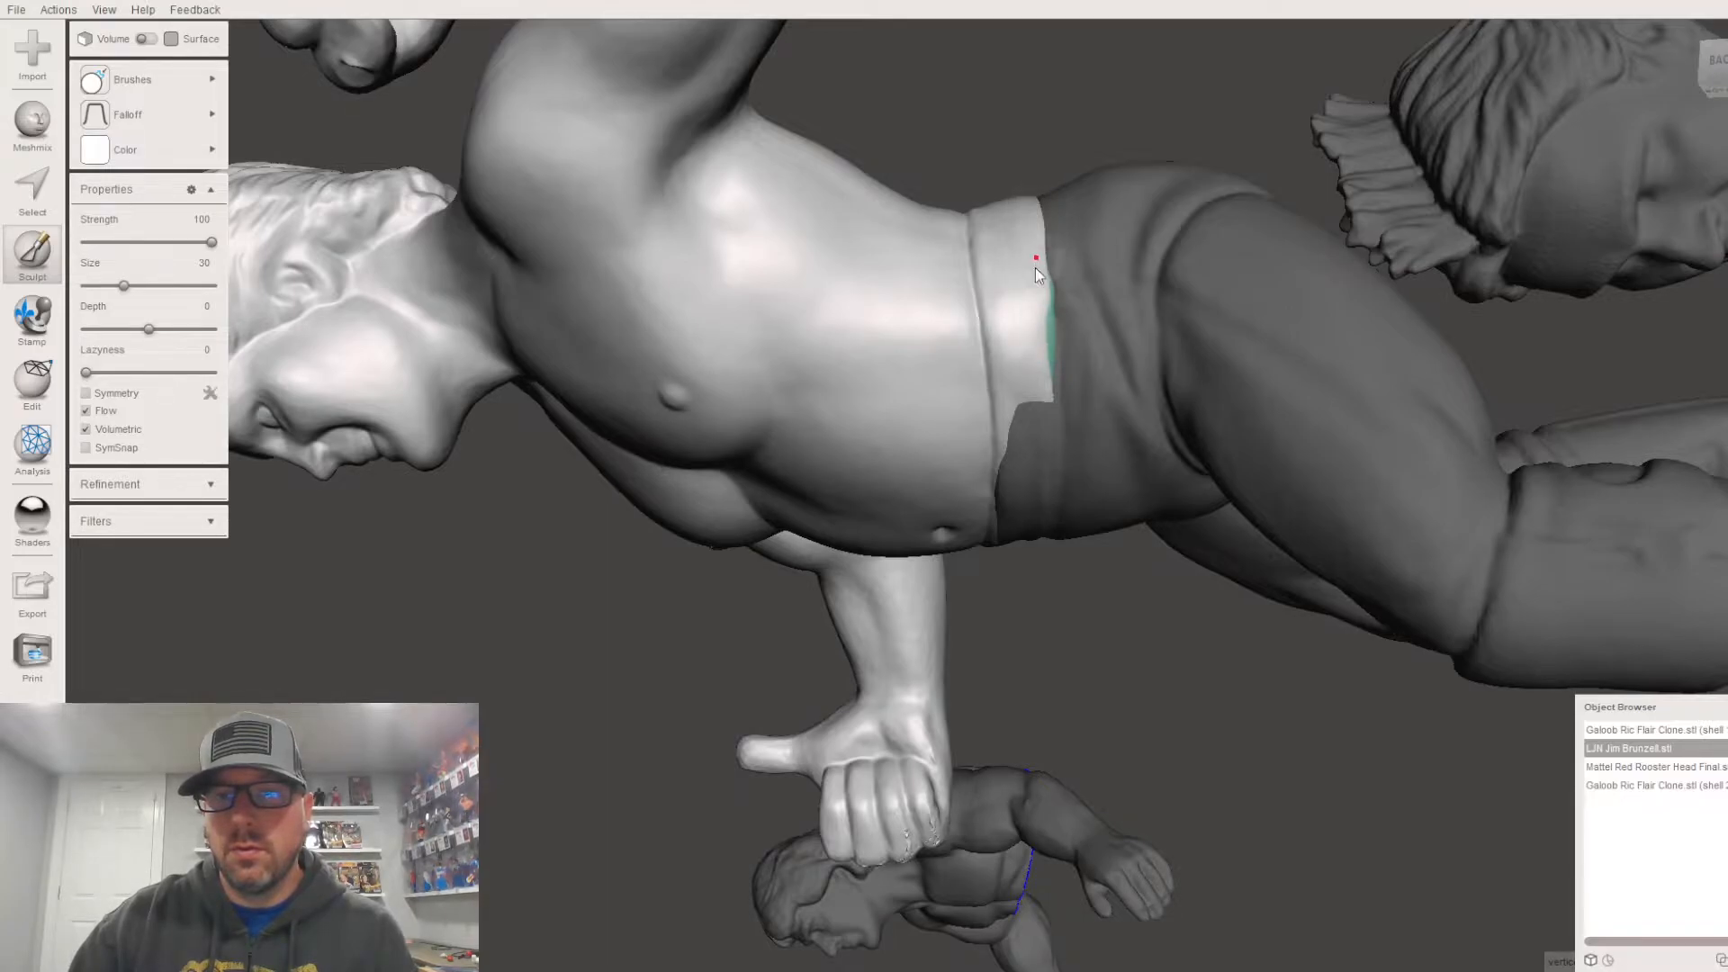
right_click_drag(1042, 382, 751, 725)
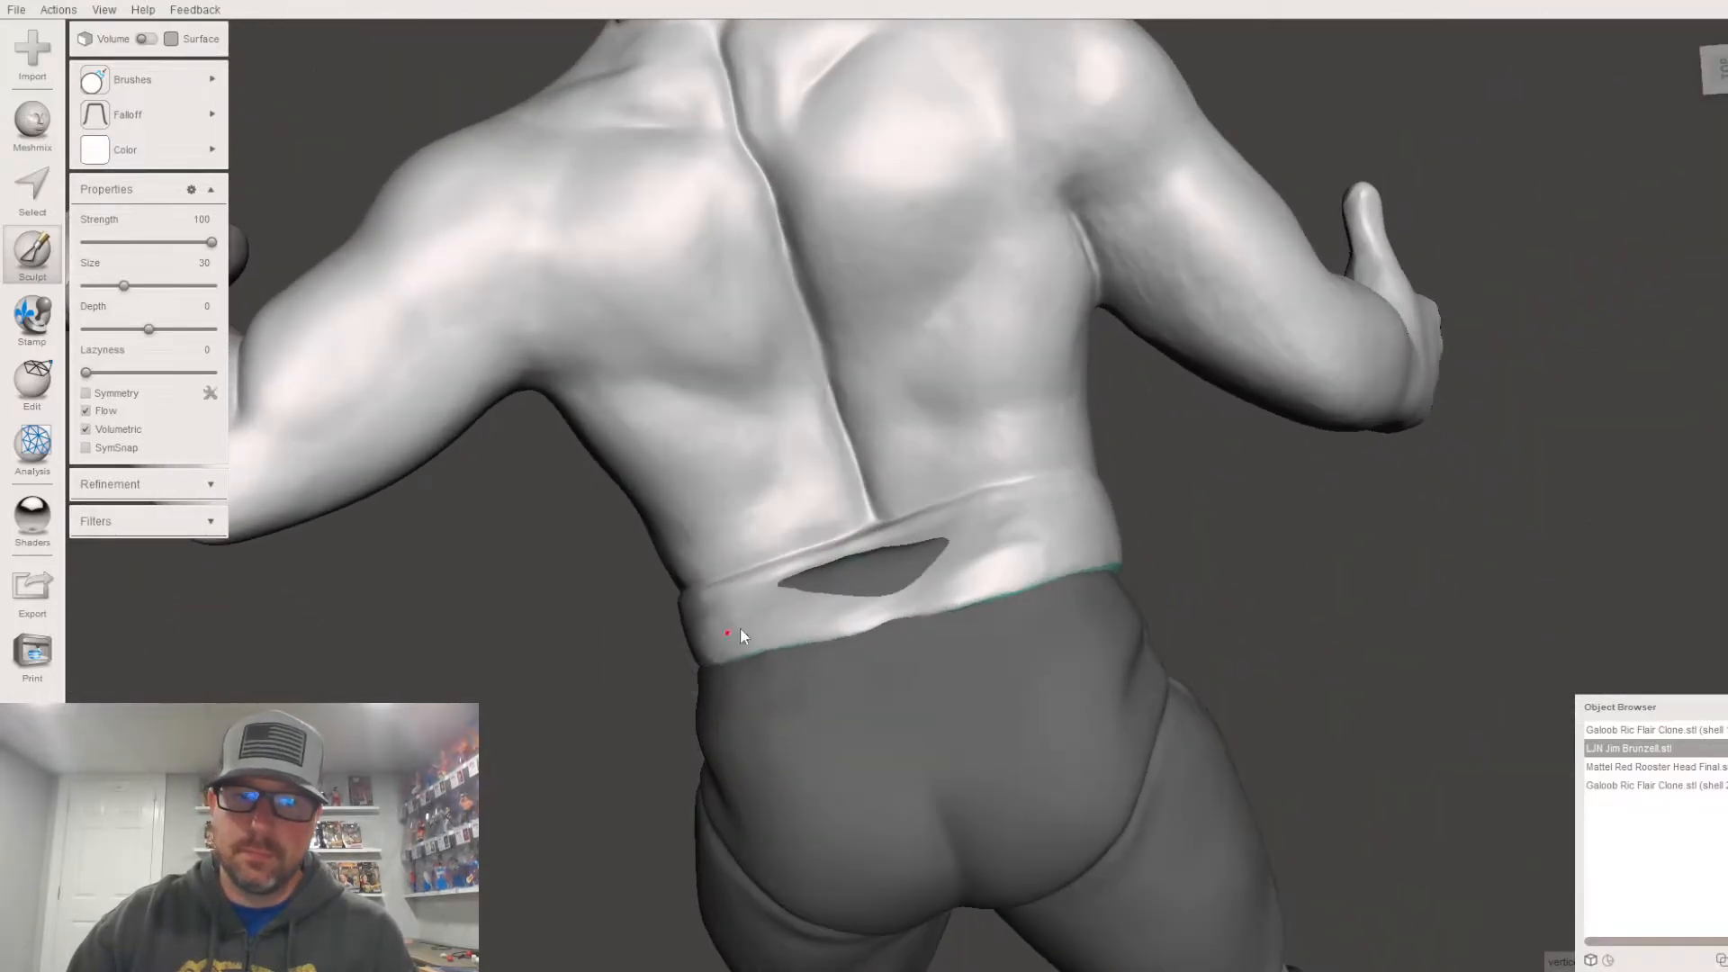
left_click_drag(854, 625, 1035, 576)
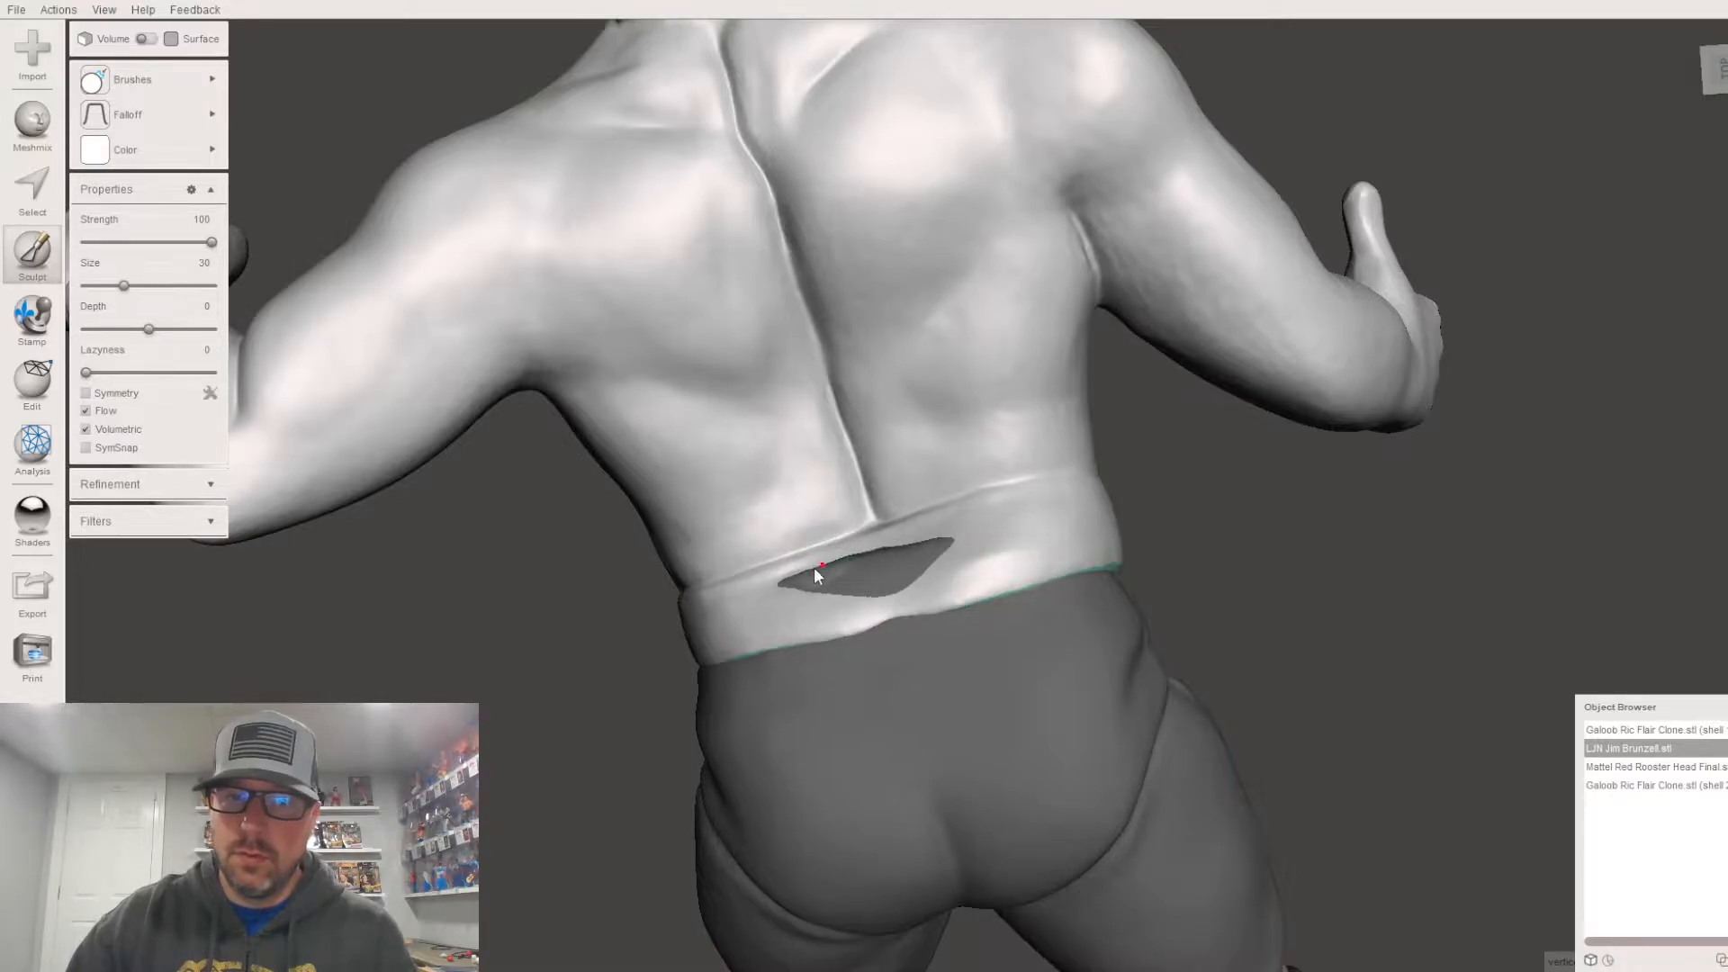
Step: Shrink and smooth the torso's rear waist edge further, from the thumbs-up arm's side across the small of the back
right_click_drag(899, 579, 844, 340)
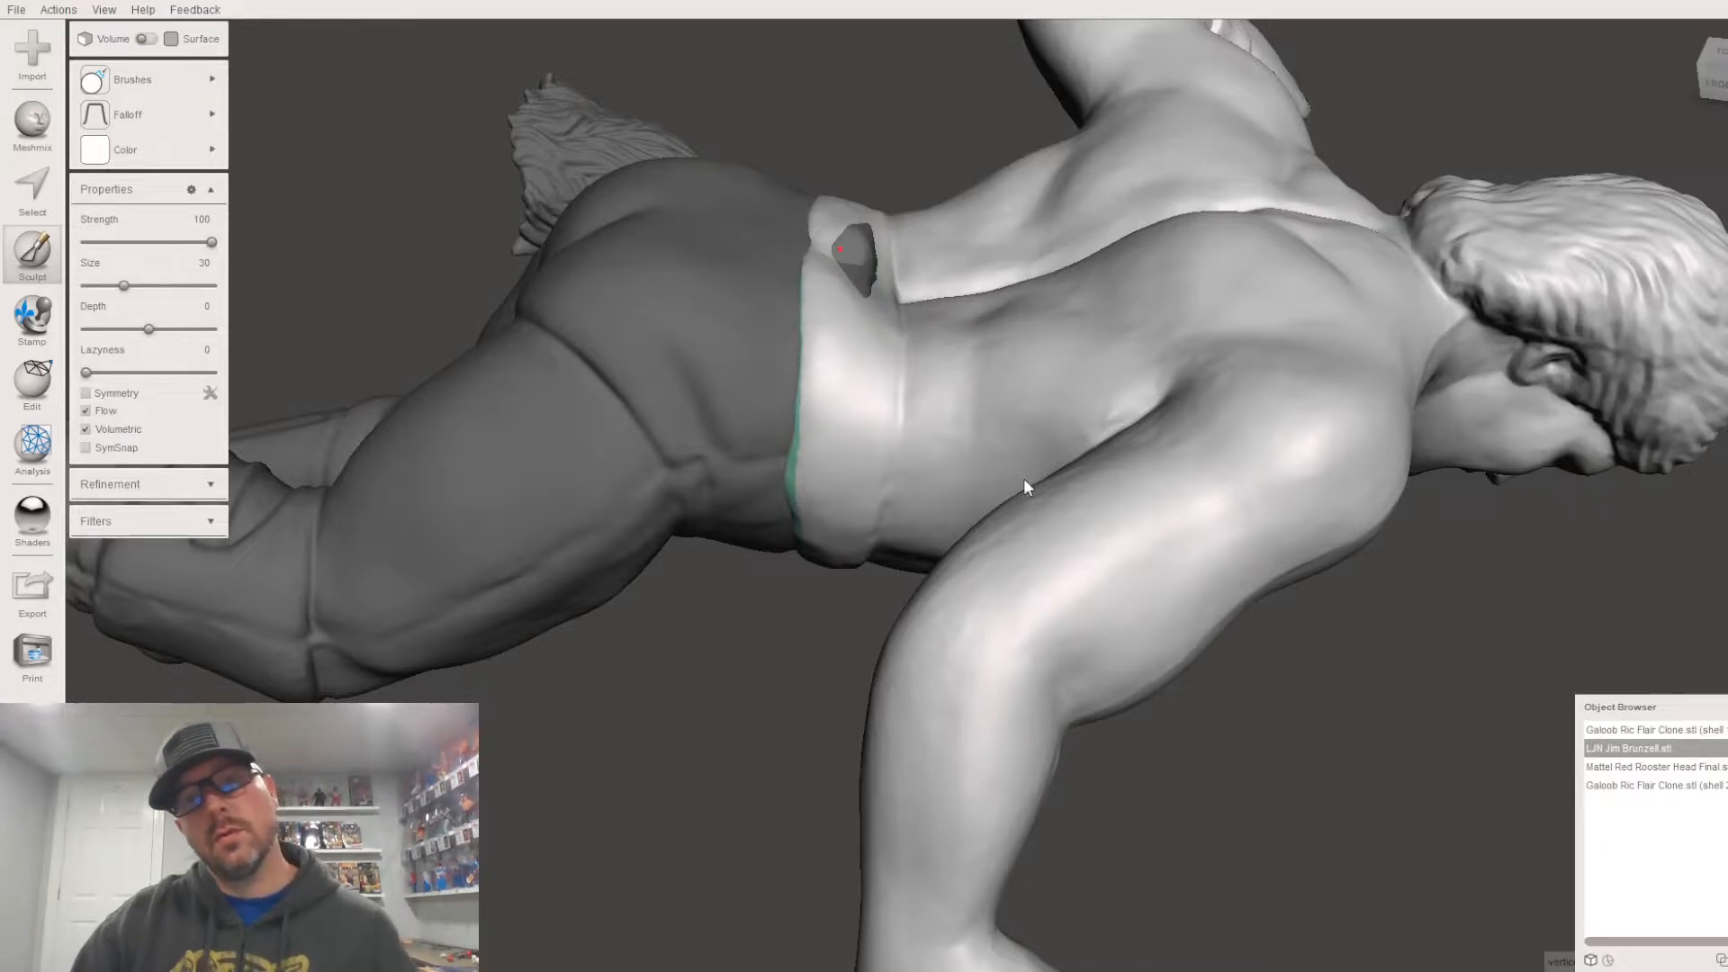
right_click_drag(1019, 477, 1065, 574)
scroll(1095, 595, "down", 5)
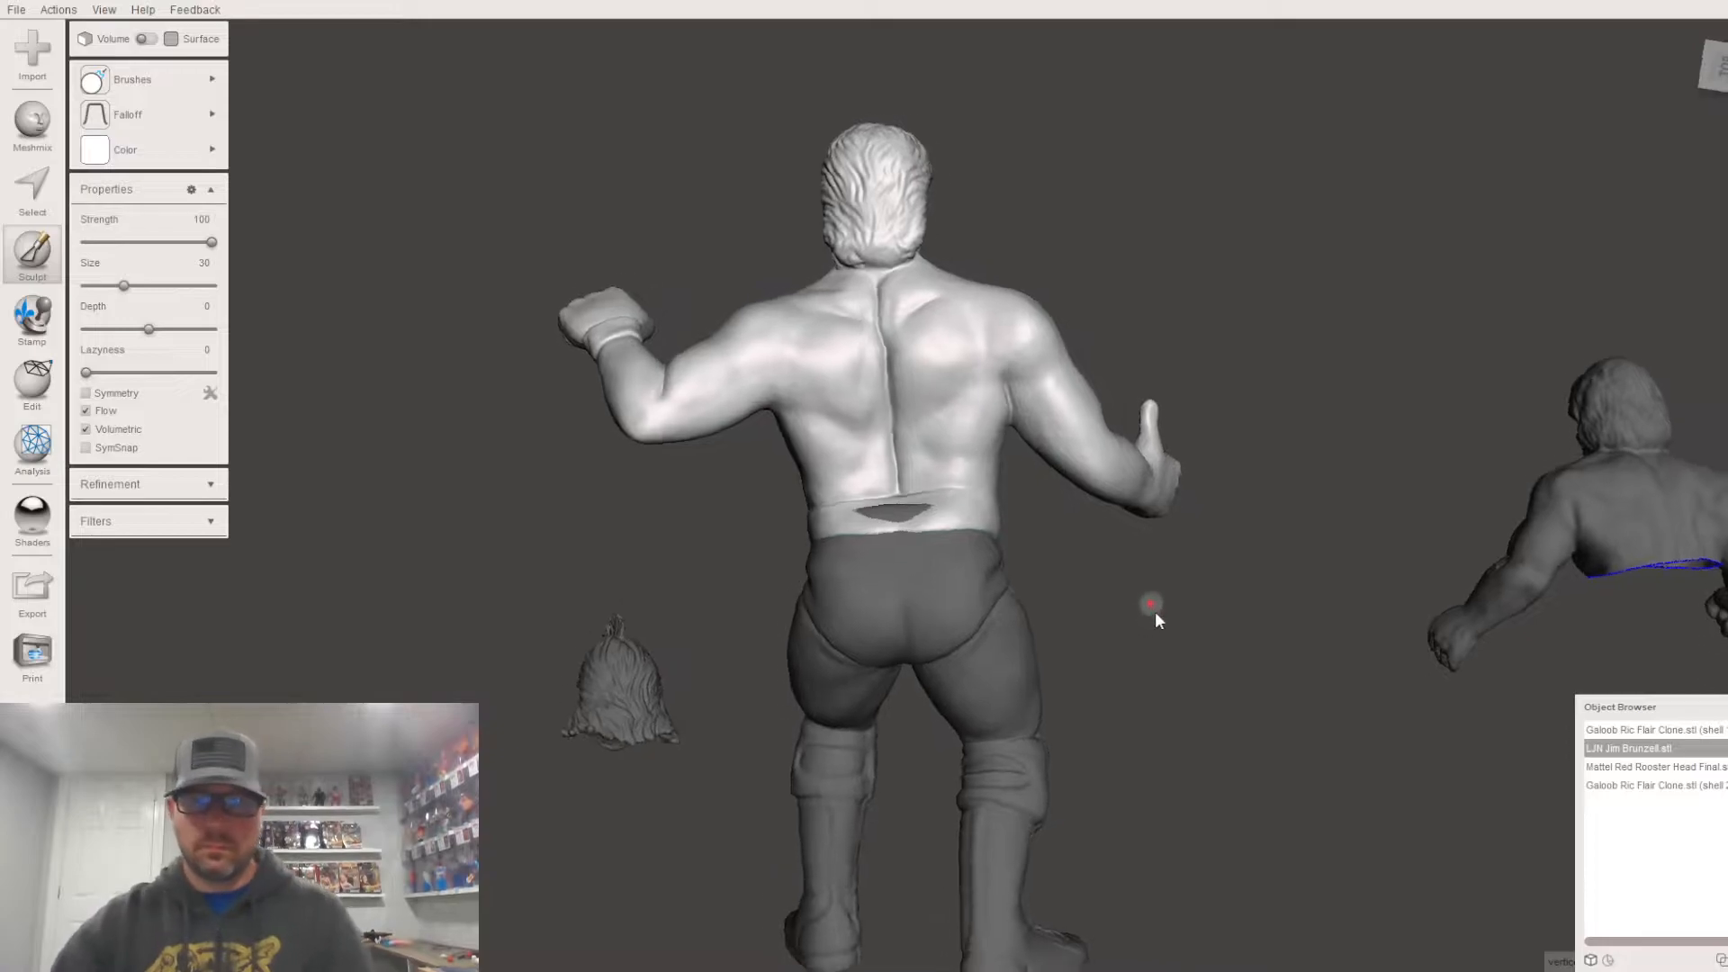
middle_click_drag(1140, 625, 1139, 569)
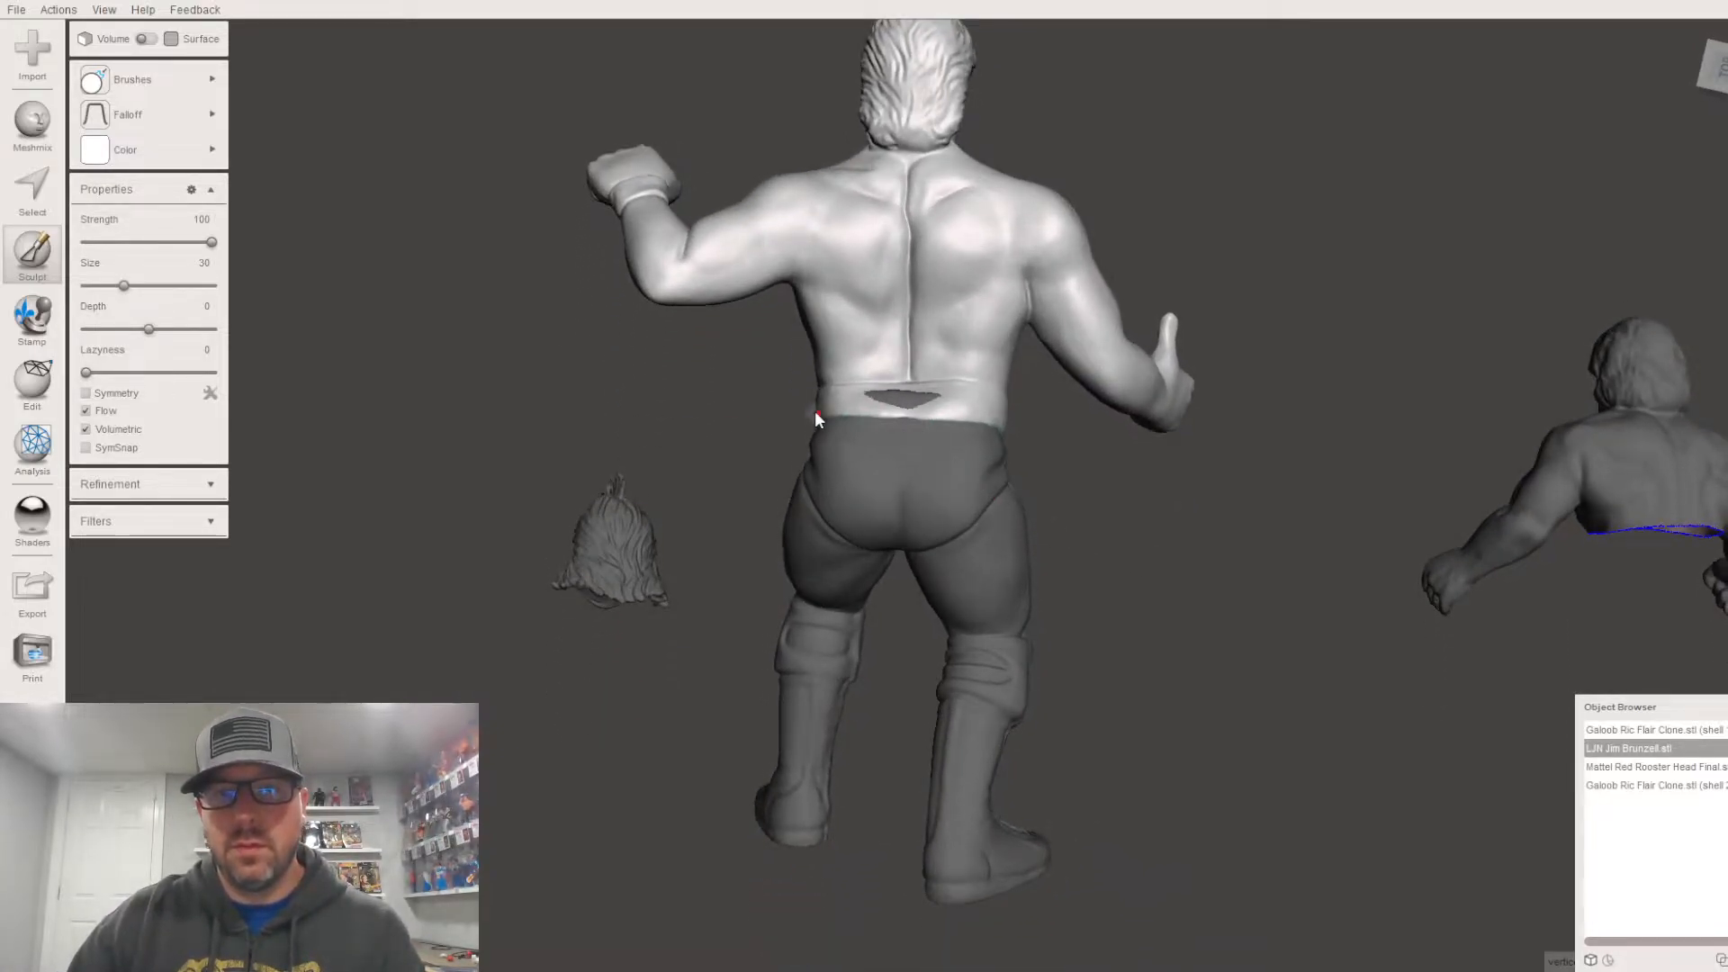
right_click_drag(1000, 433, 887, 438)
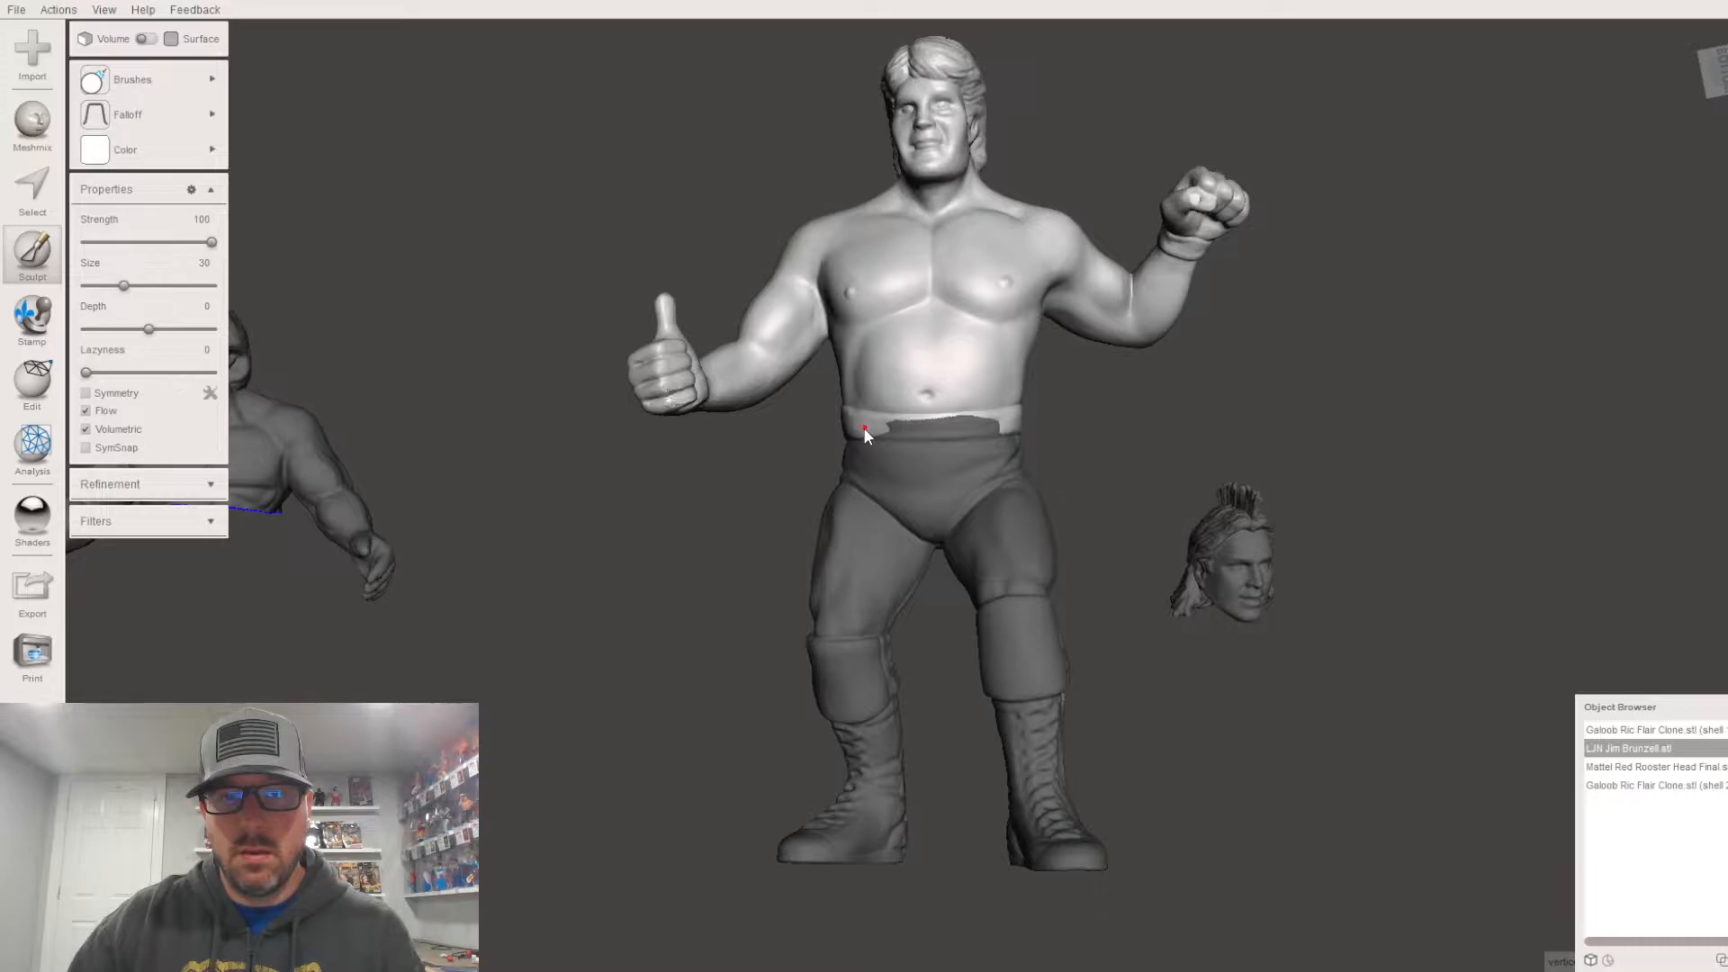
scroll(878, 445, "up", 5)
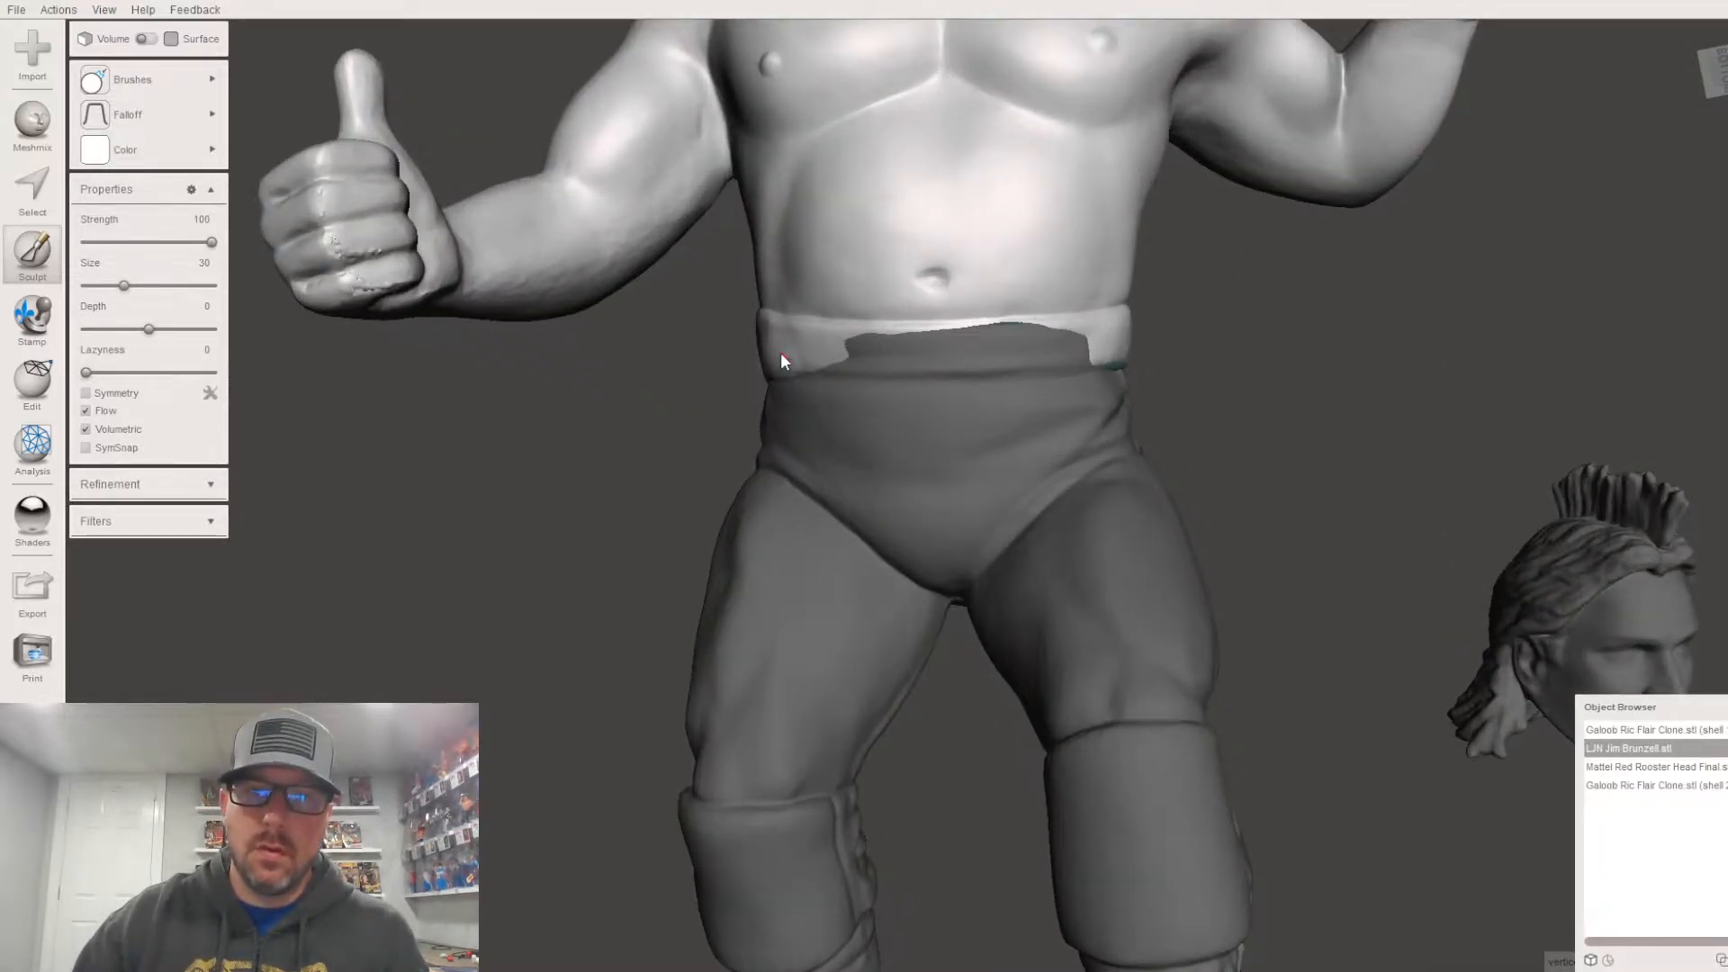
right_click_drag(791, 376, 1095, 450)
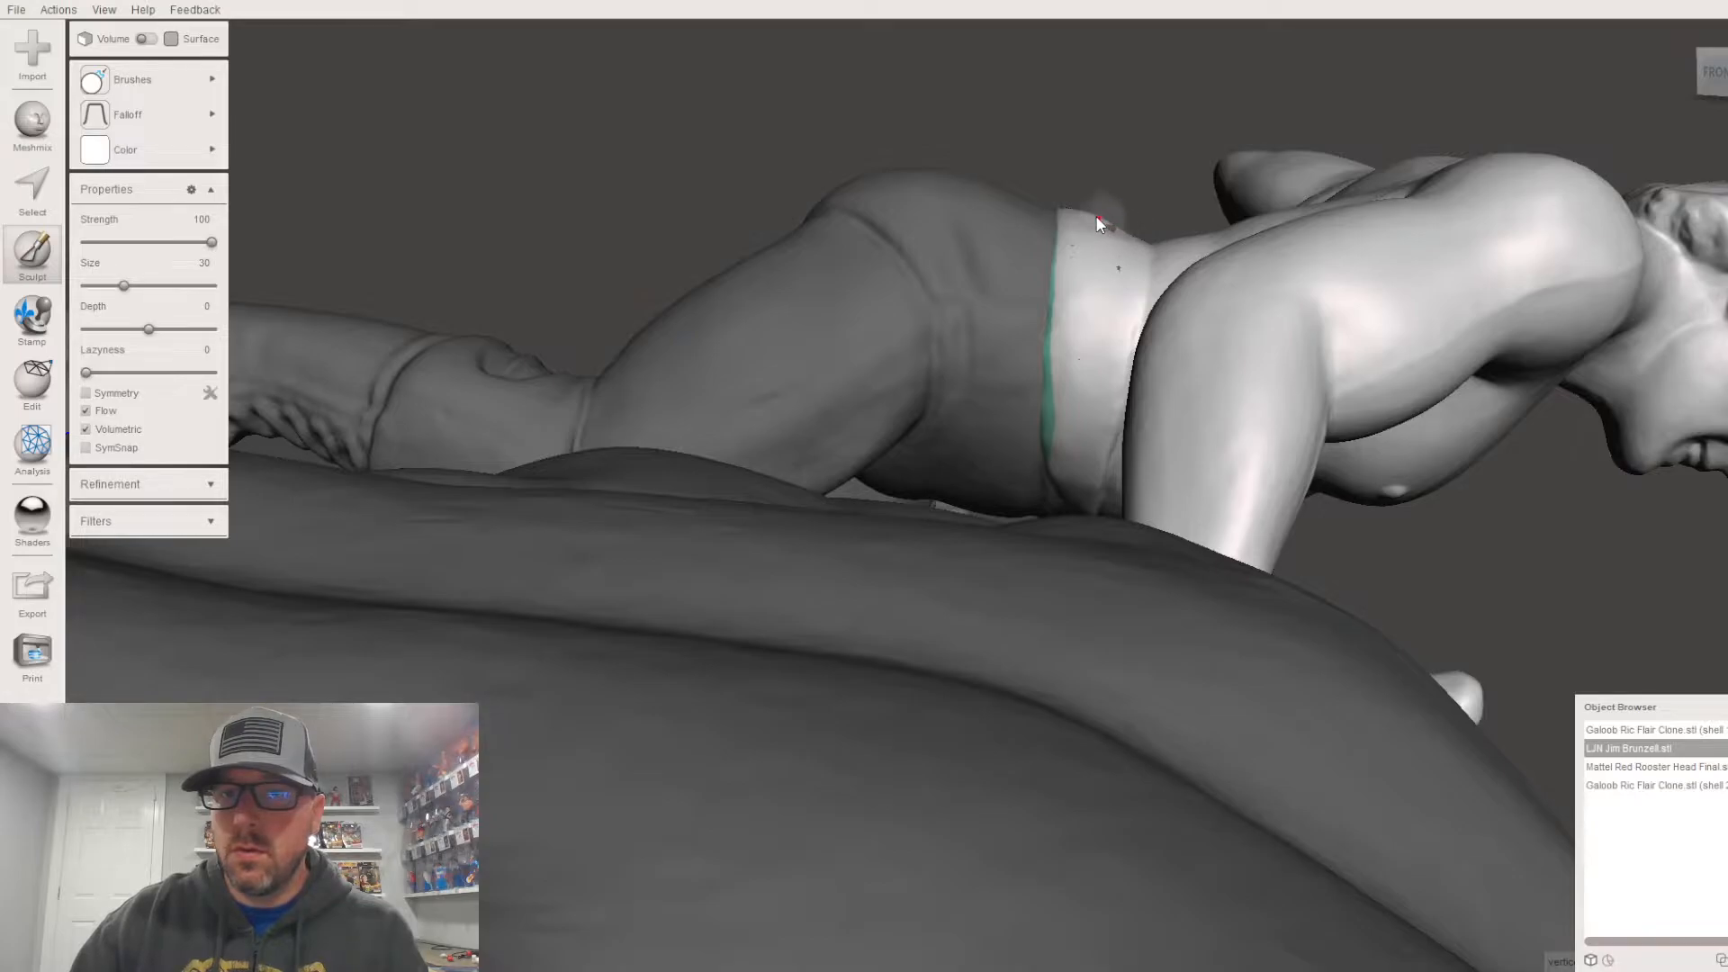
right_click_drag(1071, 409, 1131, 459)
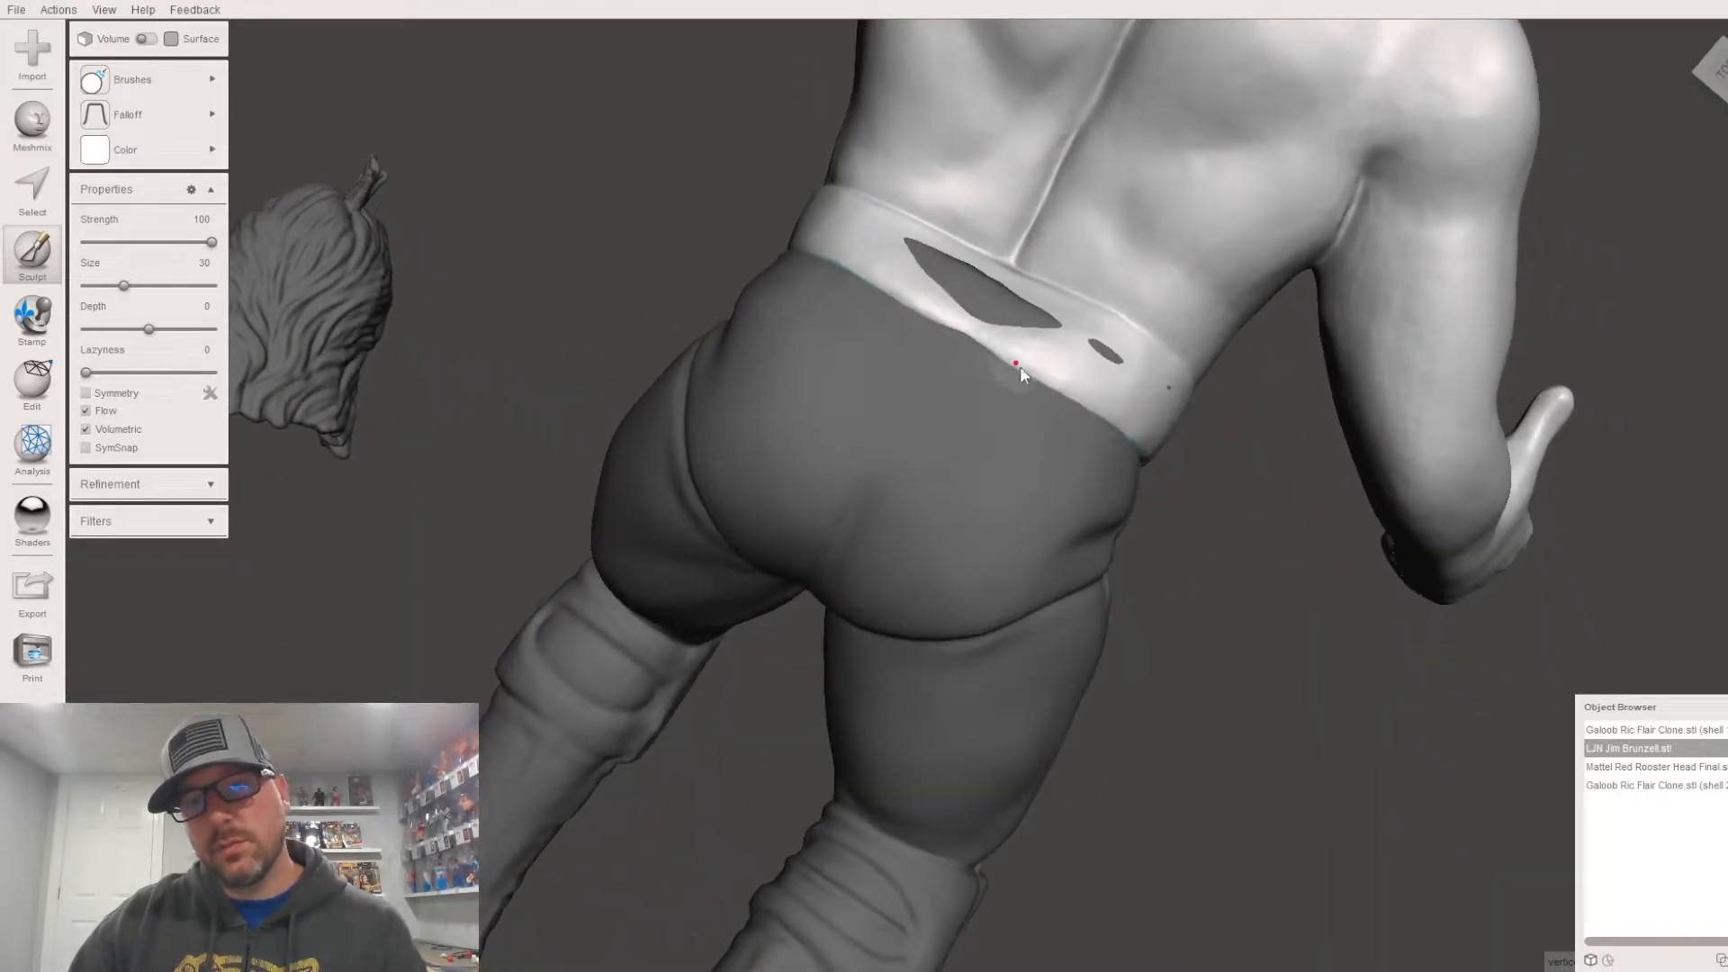
mouse_move(1151, 424)
left_mouse_down()
mouse_move(1105, 349)
mouse_move(1085, 351)
mouse_move(1169, 386)
mouse_move(1072, 362)
mouse_move(955, 296)
left_mouse_up()
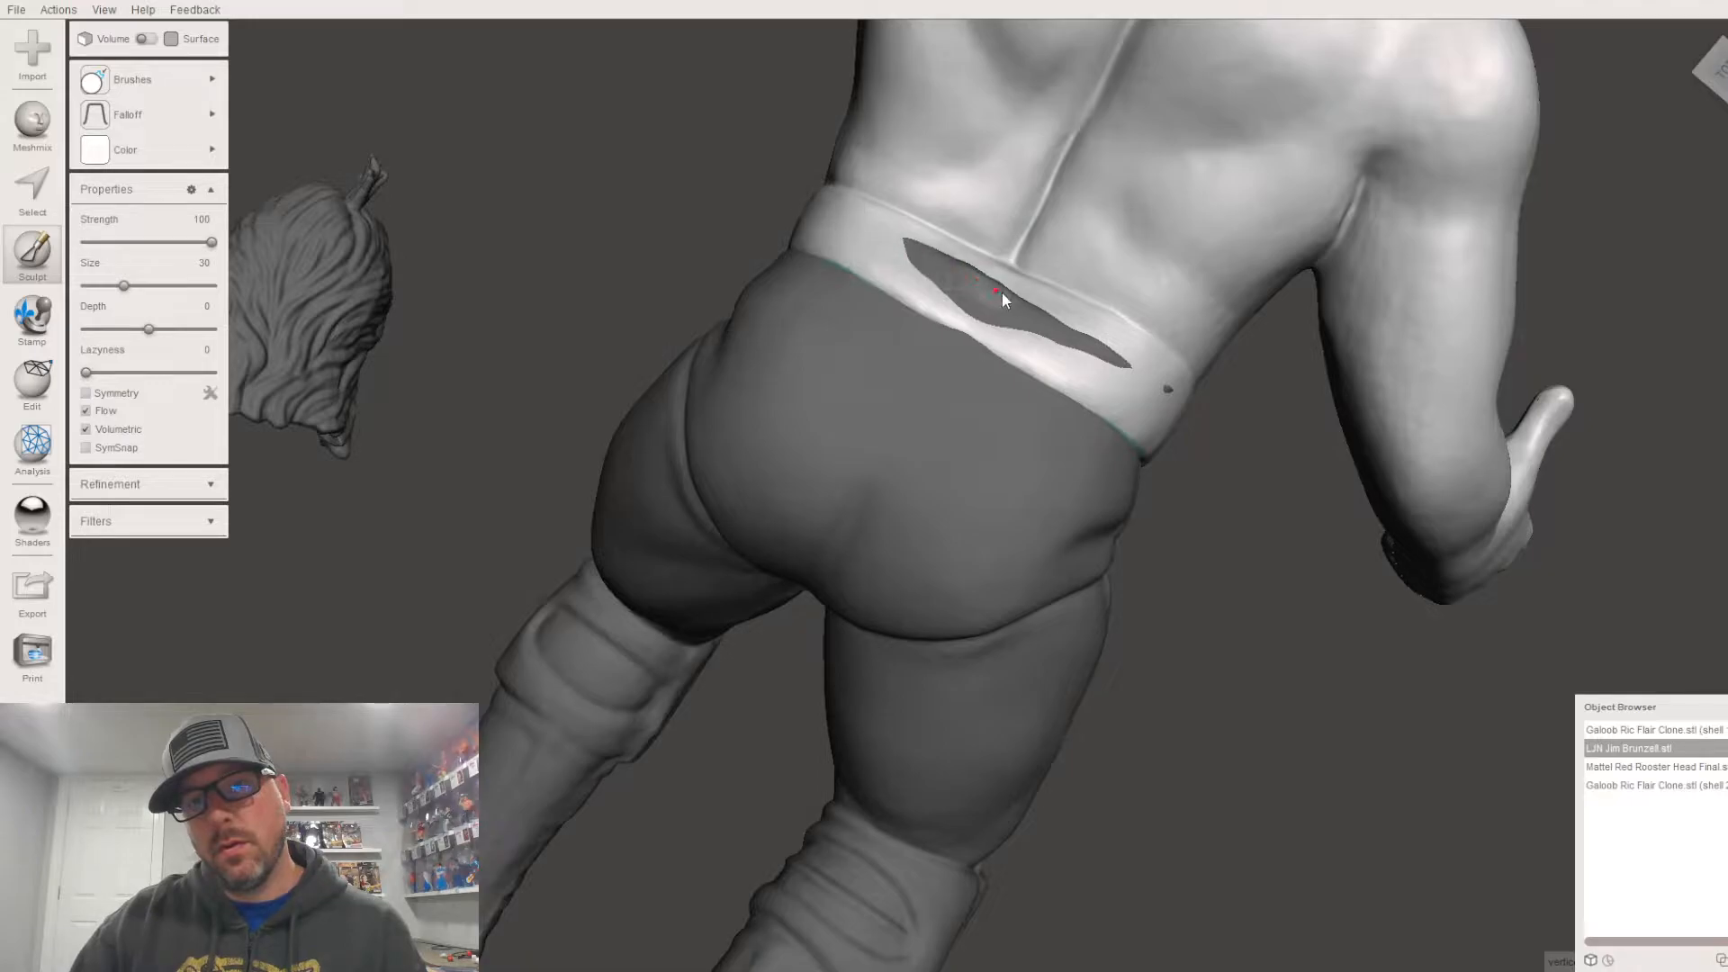
left_click_drag(844, 267, 928, 304)
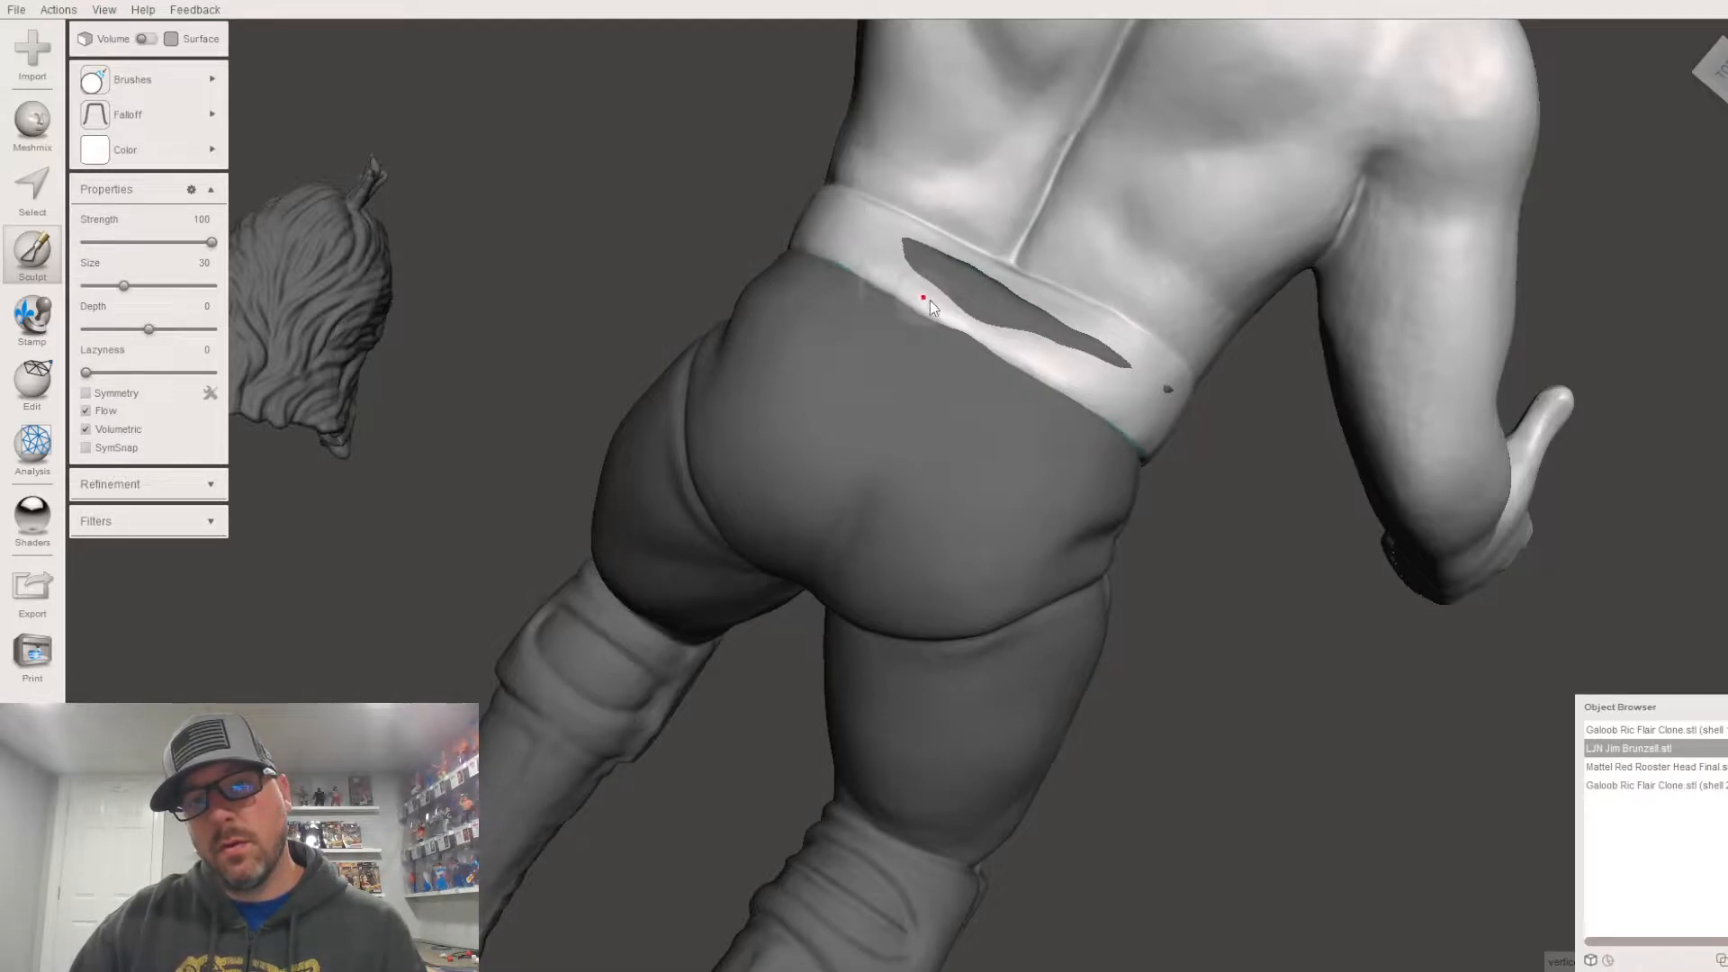
Step: Smooth the torso's lower edge over the hip on the thumbs-up arm's side
right_click_drag(1096, 378, 1056, 256)
left_click_drag(1056, 256, 1090, 259)
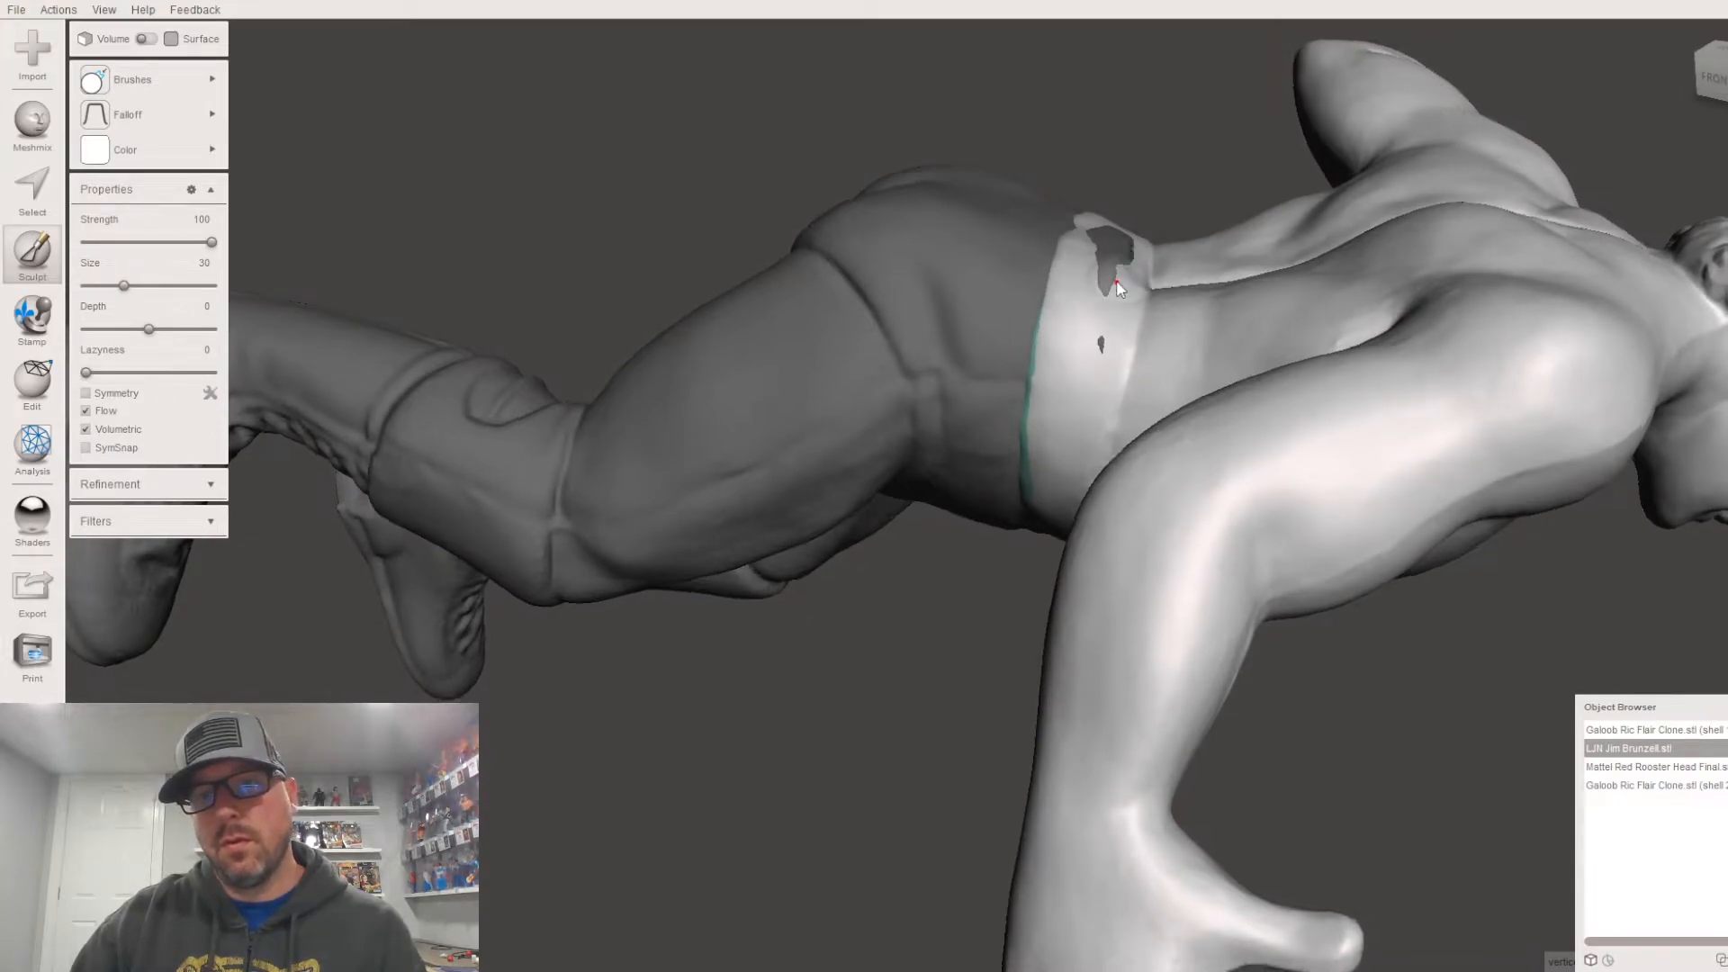
right_click_drag(1113, 277, 1131, 276)
left_click_drag(1098, 297, 1099, 309)
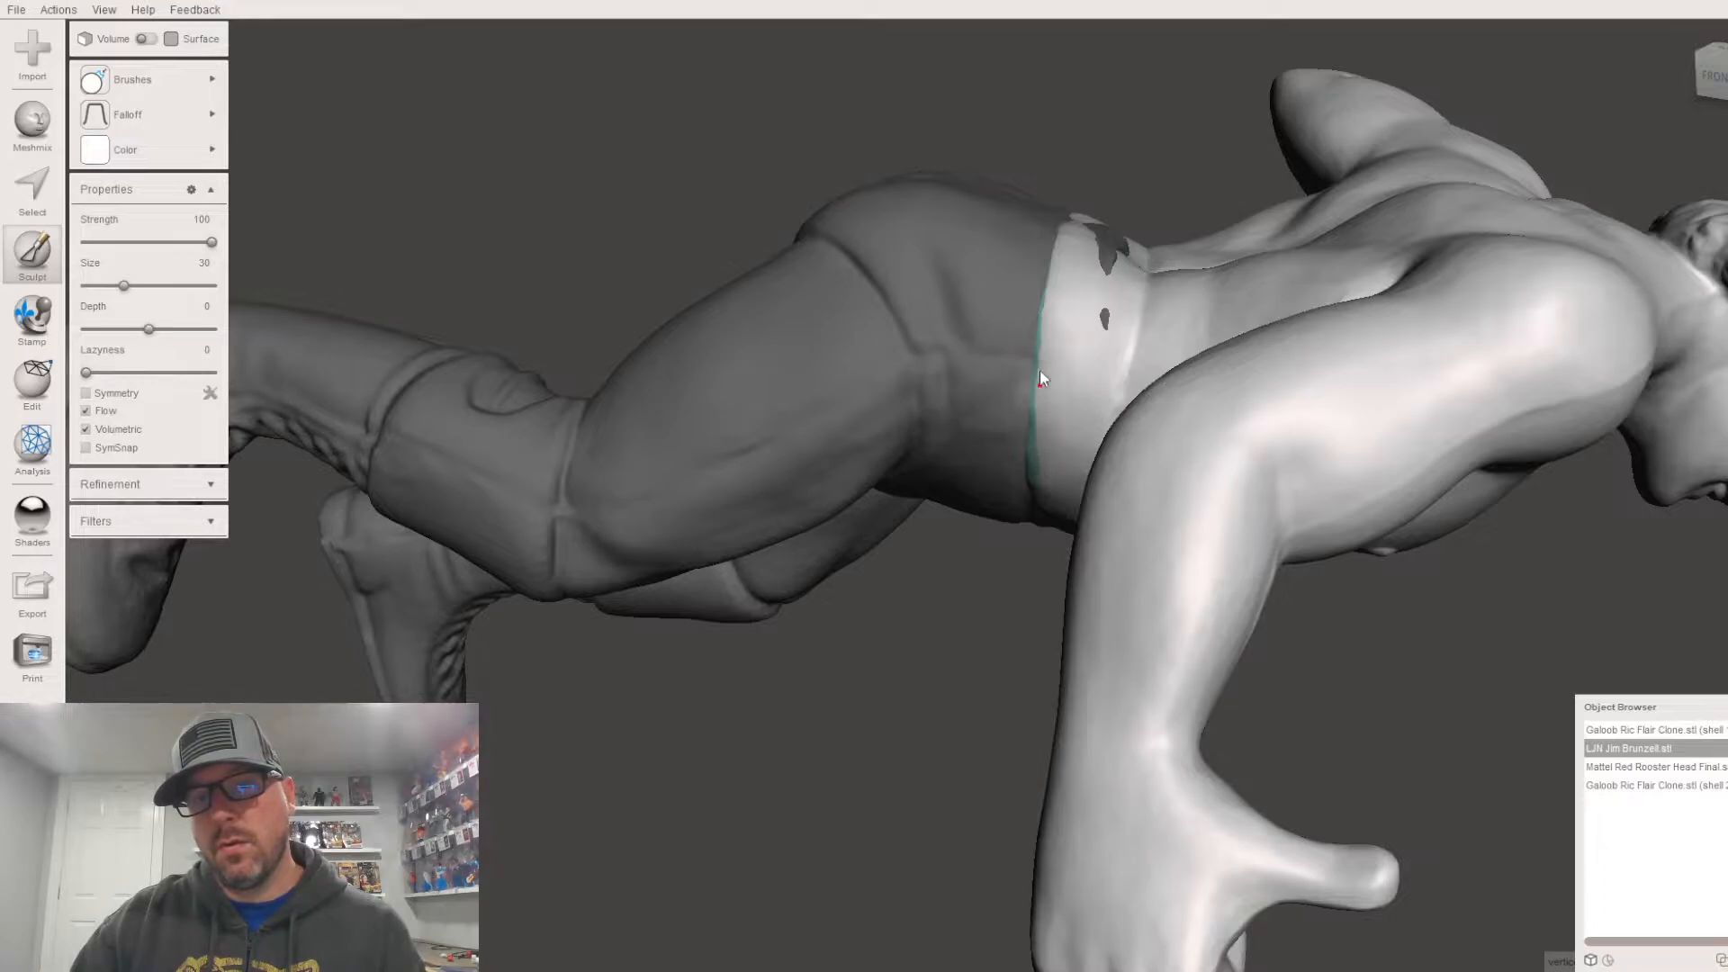
Step: Smooth the front corners of the torso's lower edge and continue around the hip on the clenched-fist side
right_click_drag(1089, 319, 860, 207)
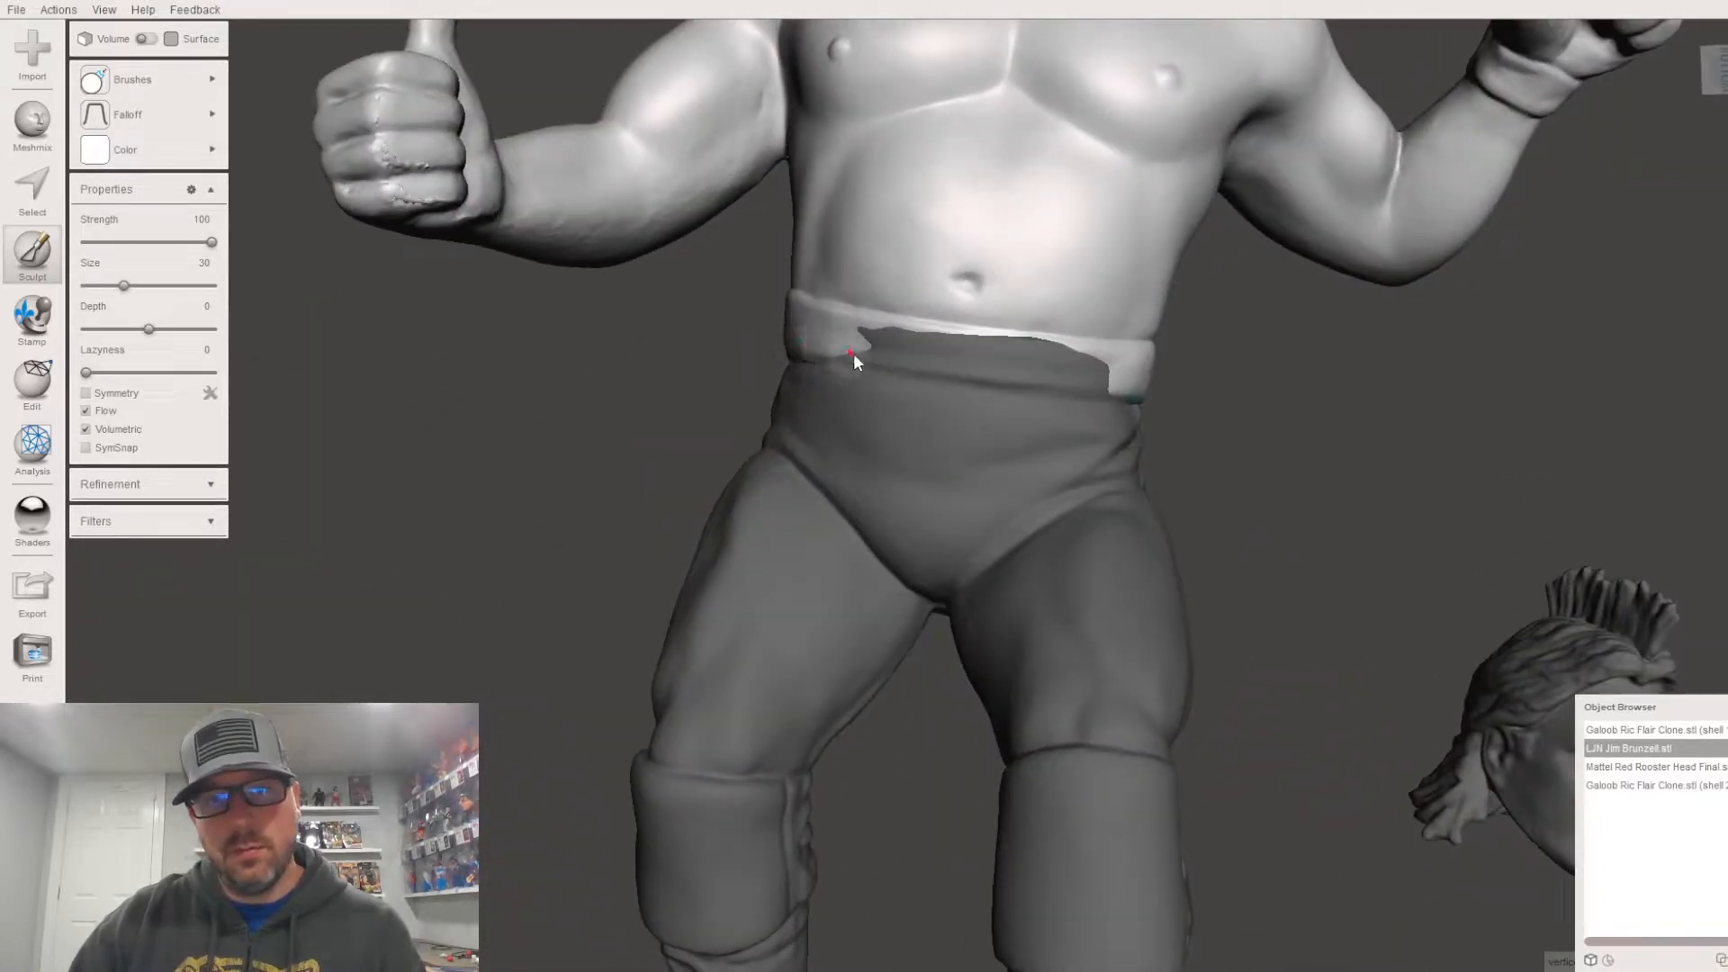
left_click_drag(833, 332, 893, 343)
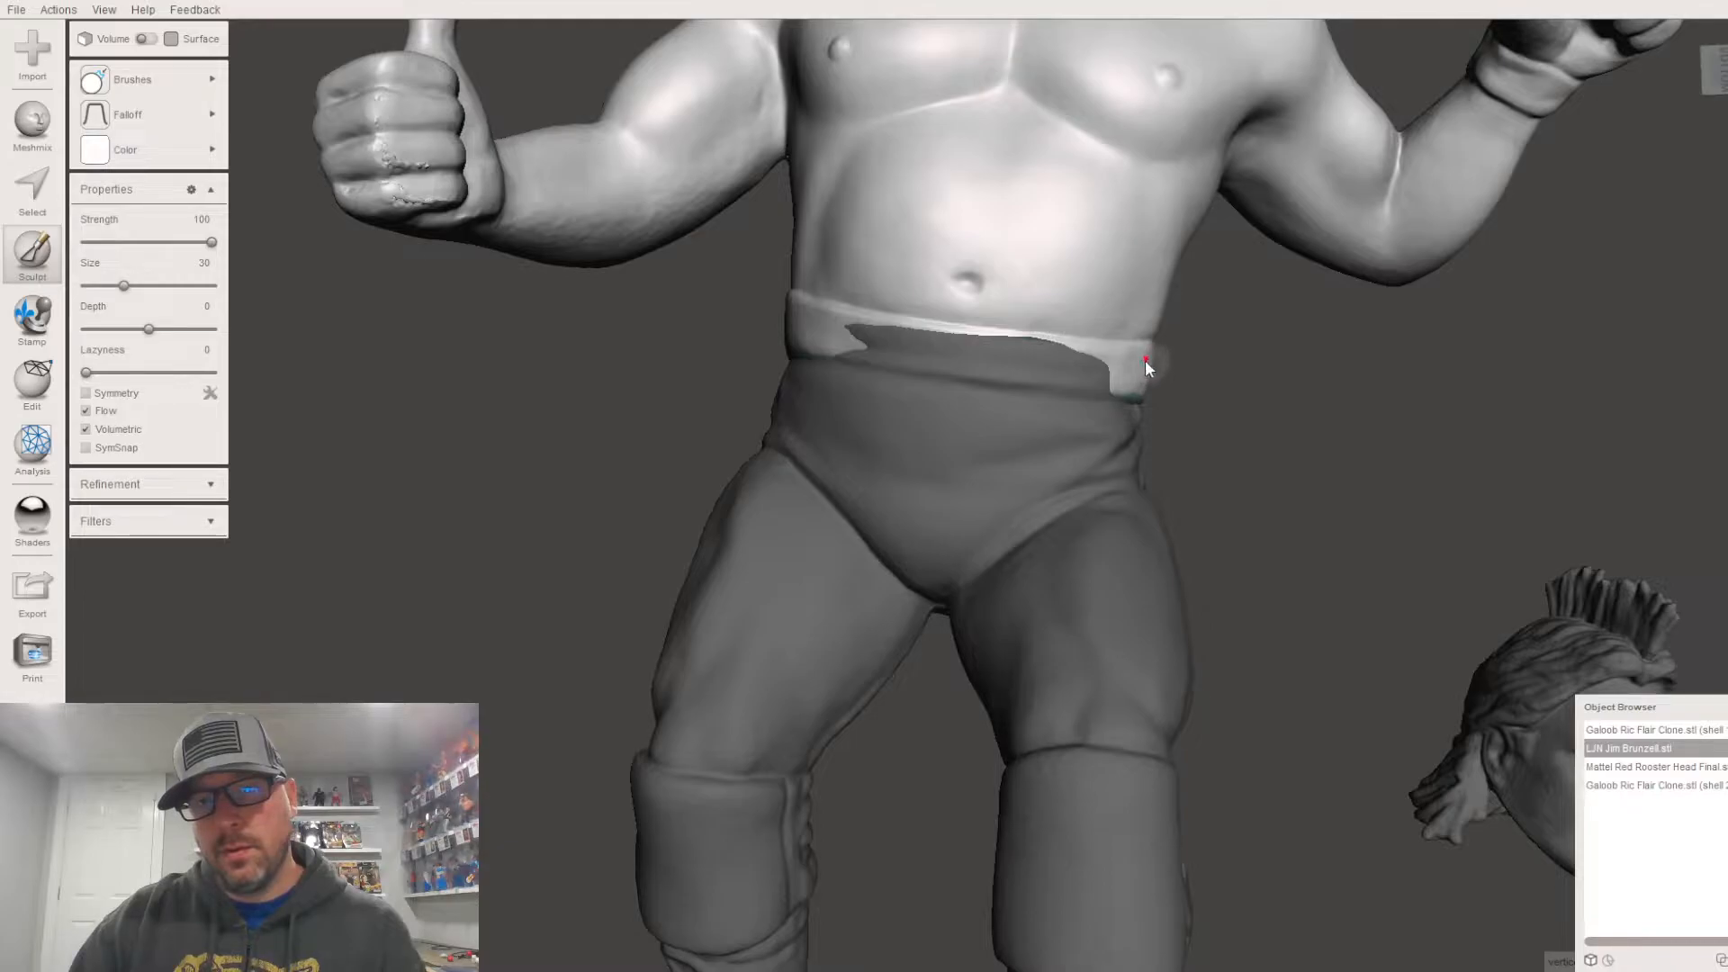
right_click_drag(1047, 389, 826, 412)
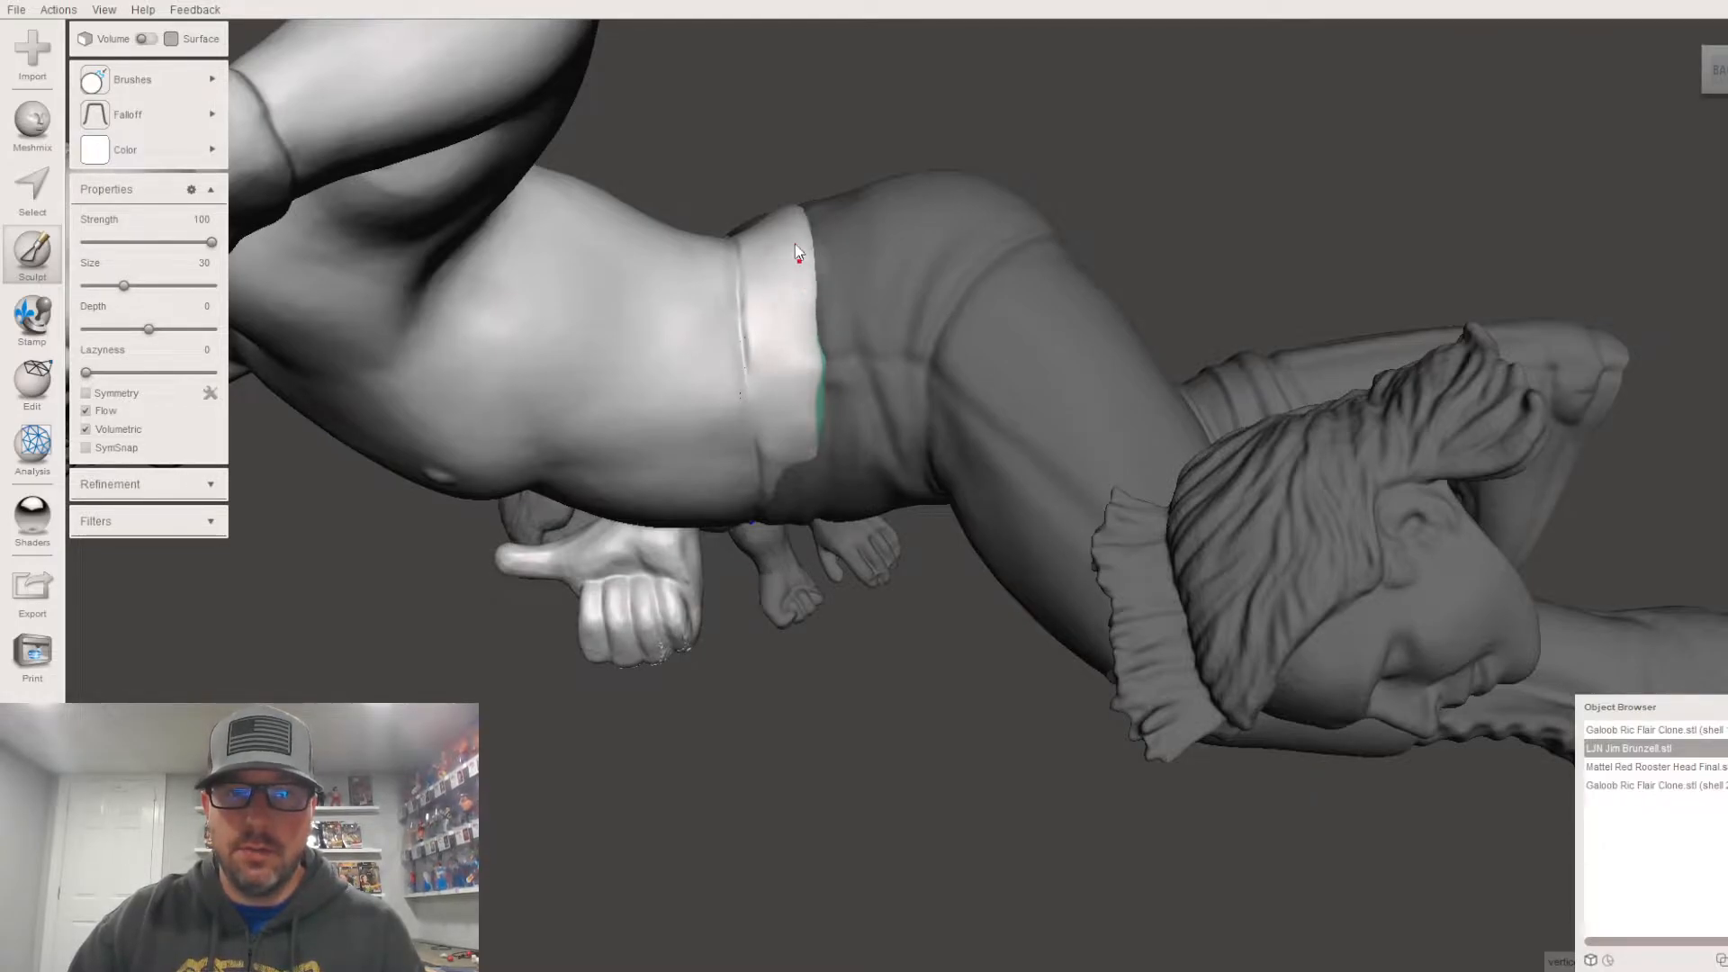
right_click_drag(790, 215, 1060, 261)
Step: Select the Galoob Ric Flair legs together with the LJN Jim Brunzell torso
scroll(1182, 444, "down", 2)
right_click_drag(1061, 469, 1131, 450)
scroll(1131, 450, "down", 2)
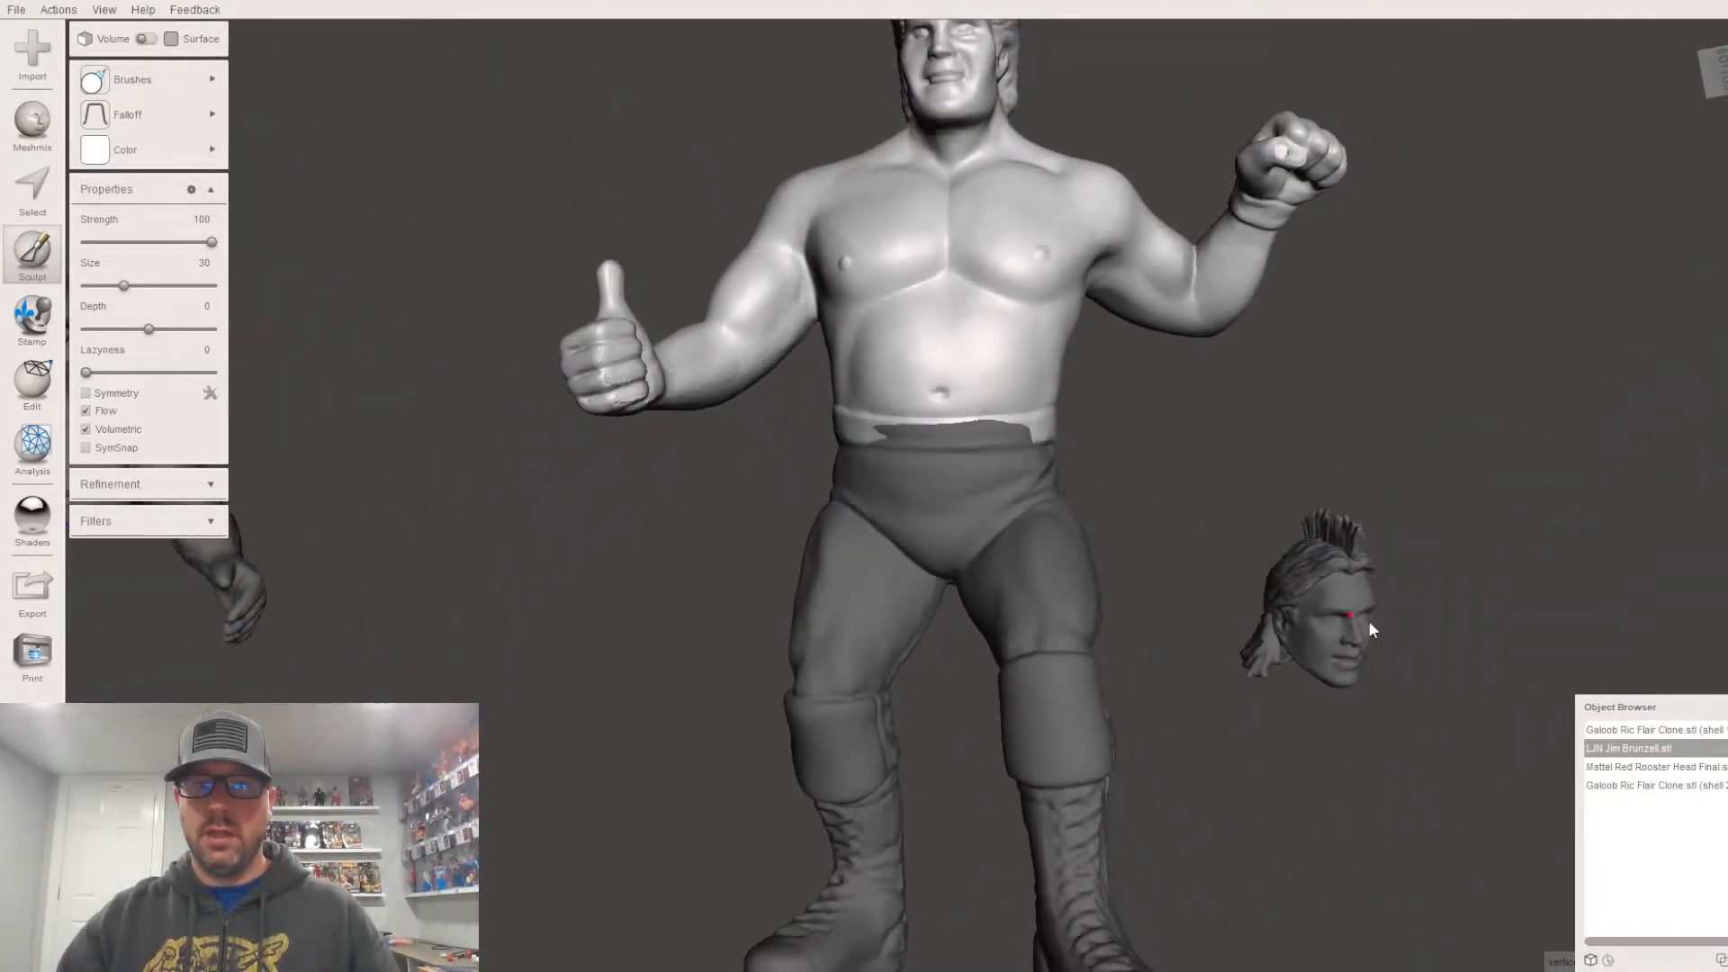
left_click(1670, 786)
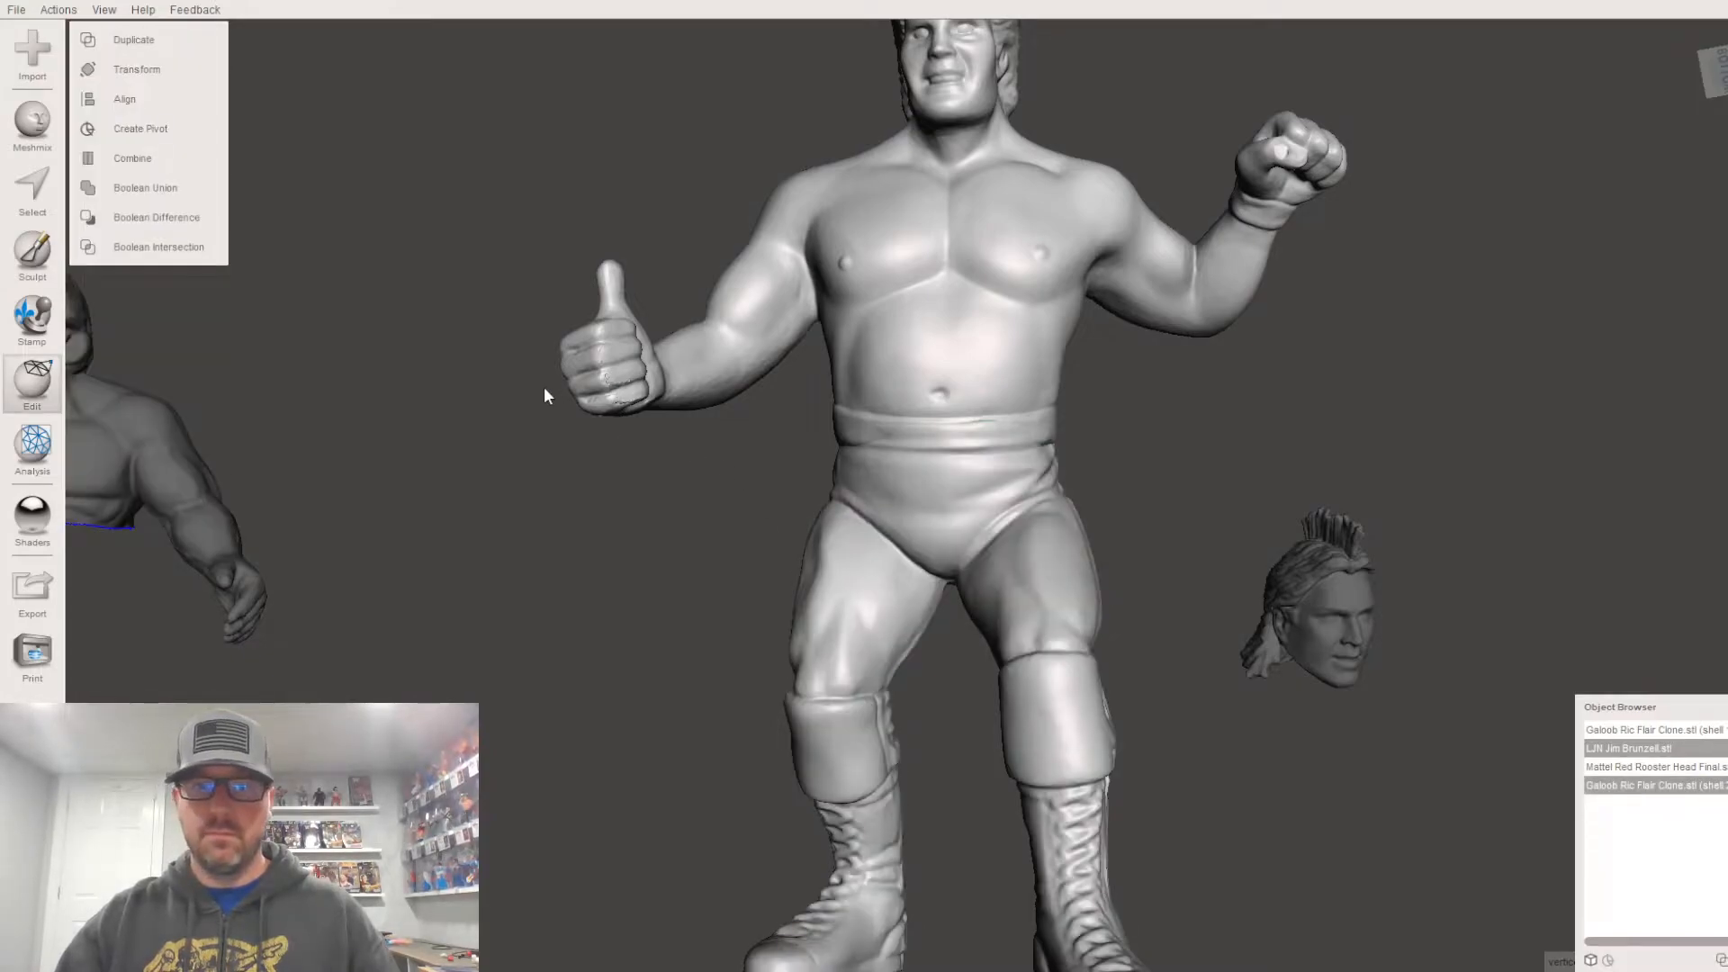
scroll(820, 420, "down", 2)
right_click_drag(1109, 578, 1112, 586)
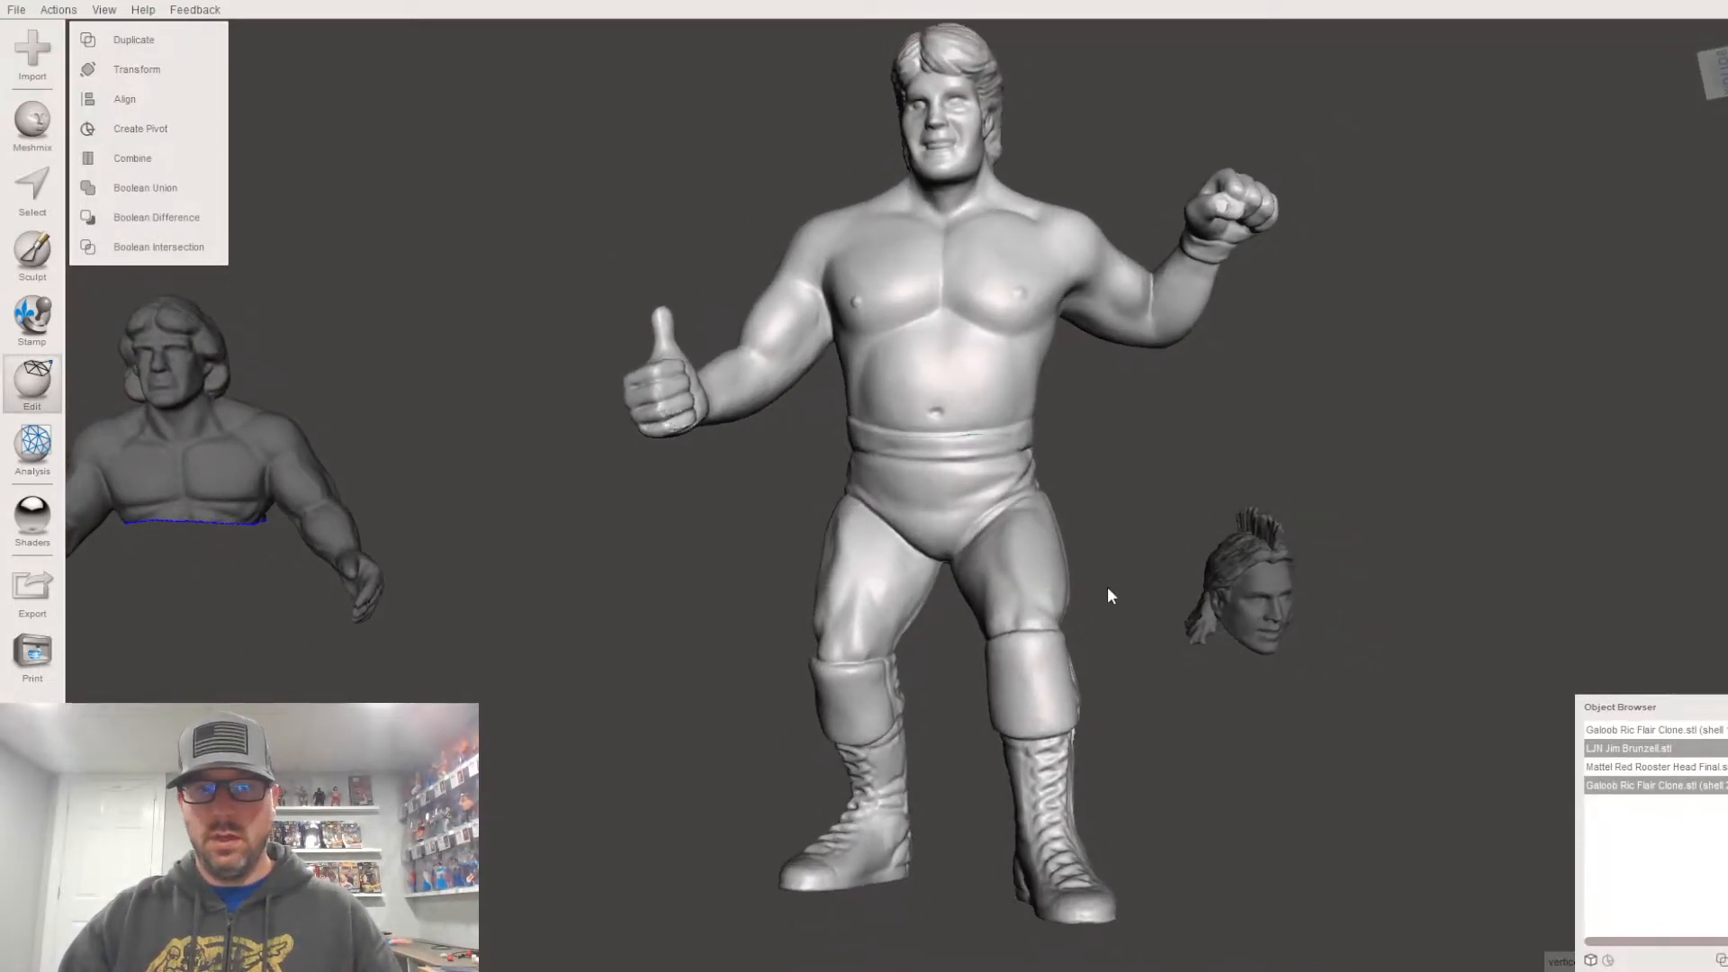
Step: Boolean-union the LJN Jim Brunzell torso with the Galoob Ric Flair legs, using the Precise solution mode
left_click(138, 196)
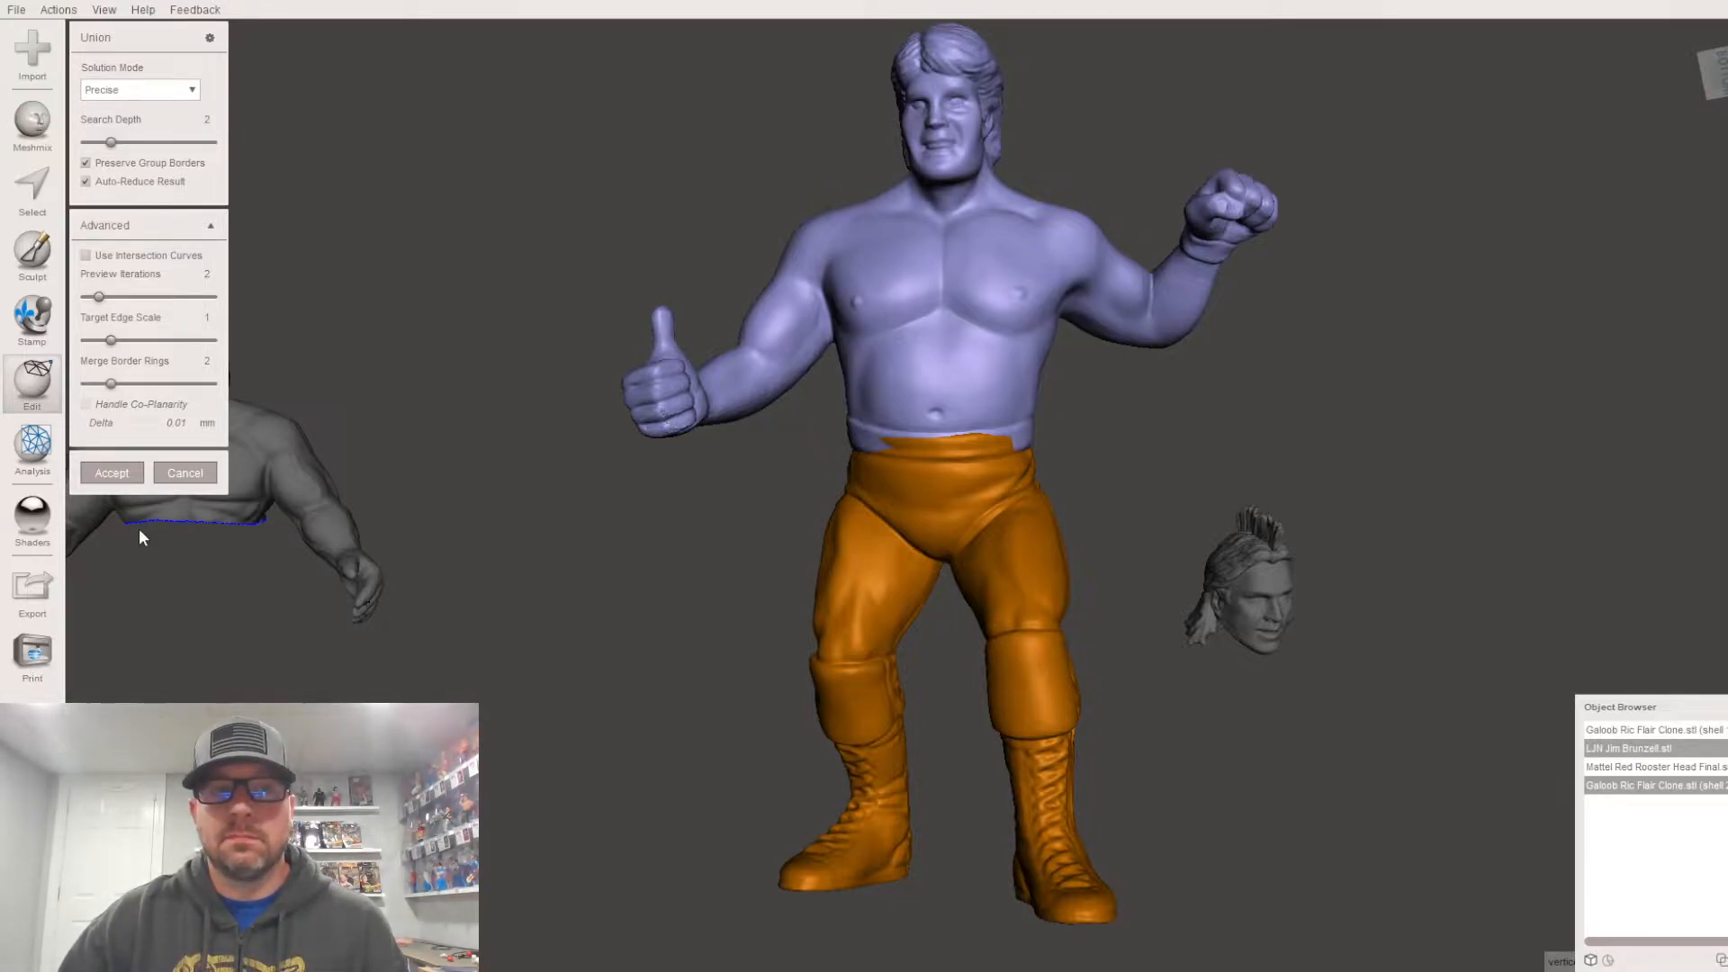
key("Return")
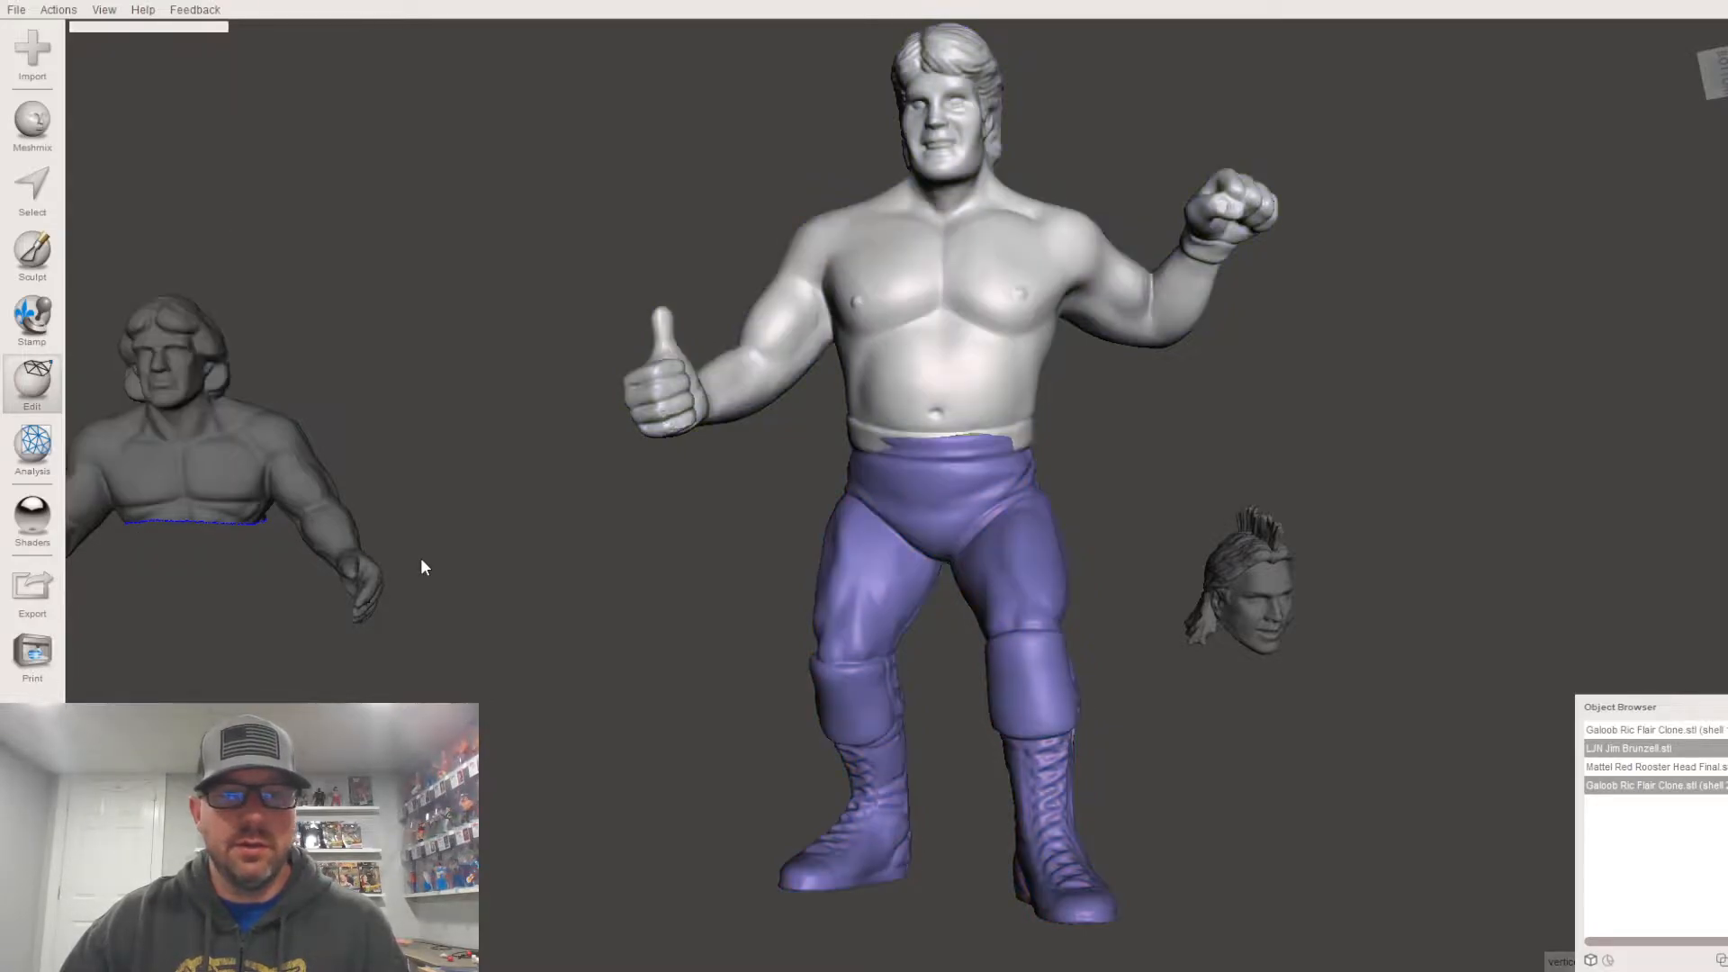
scroll(942, 558, "up", 5)
scroll(942, 556, "up", 1)
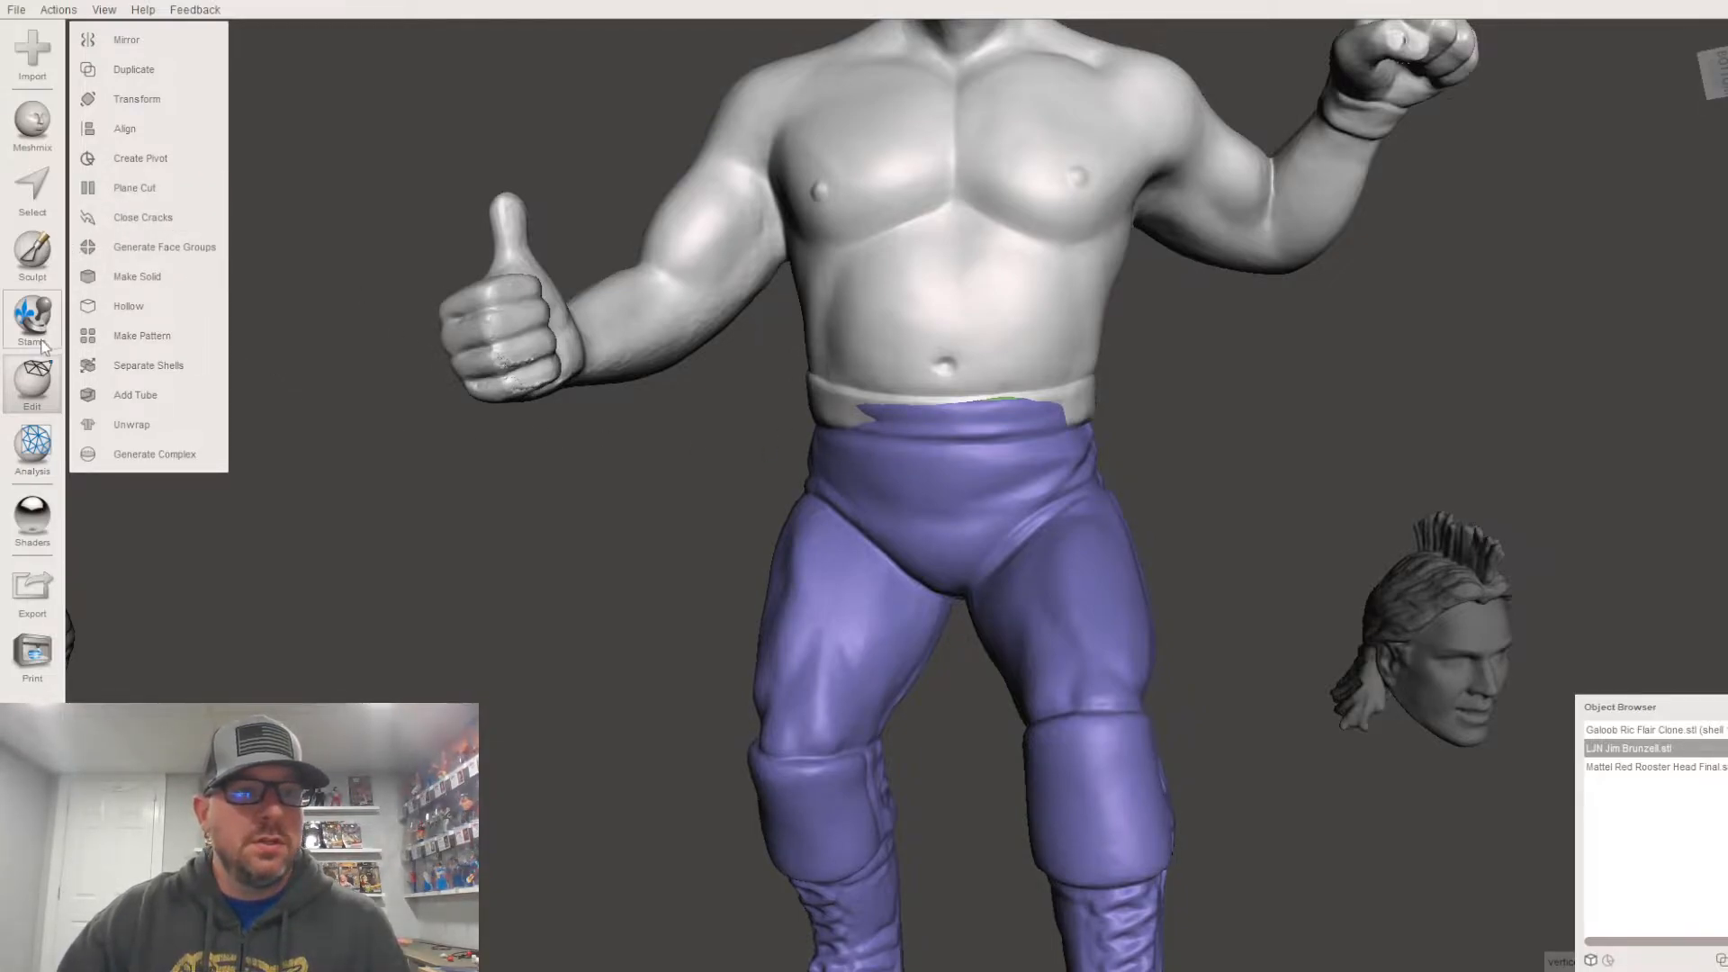
Step: Examine the merged waist seam from the front, both hips and the lower back for spots that need sculpting
left_click(36, 260)
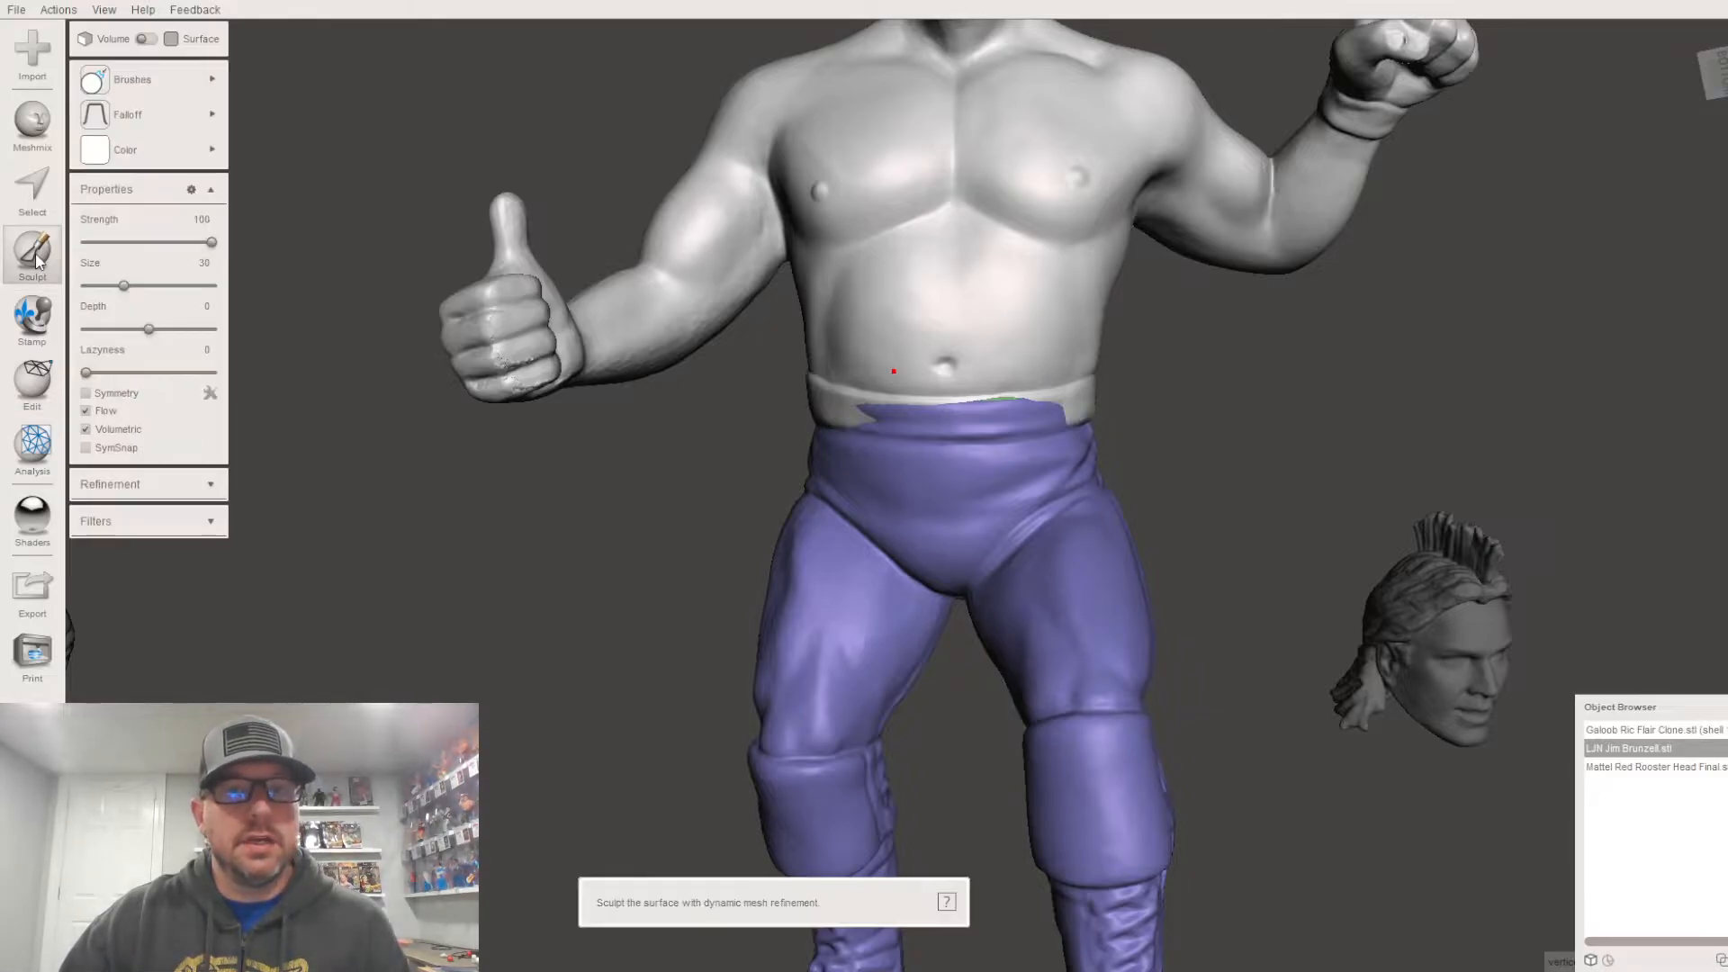
left_click(135, 79)
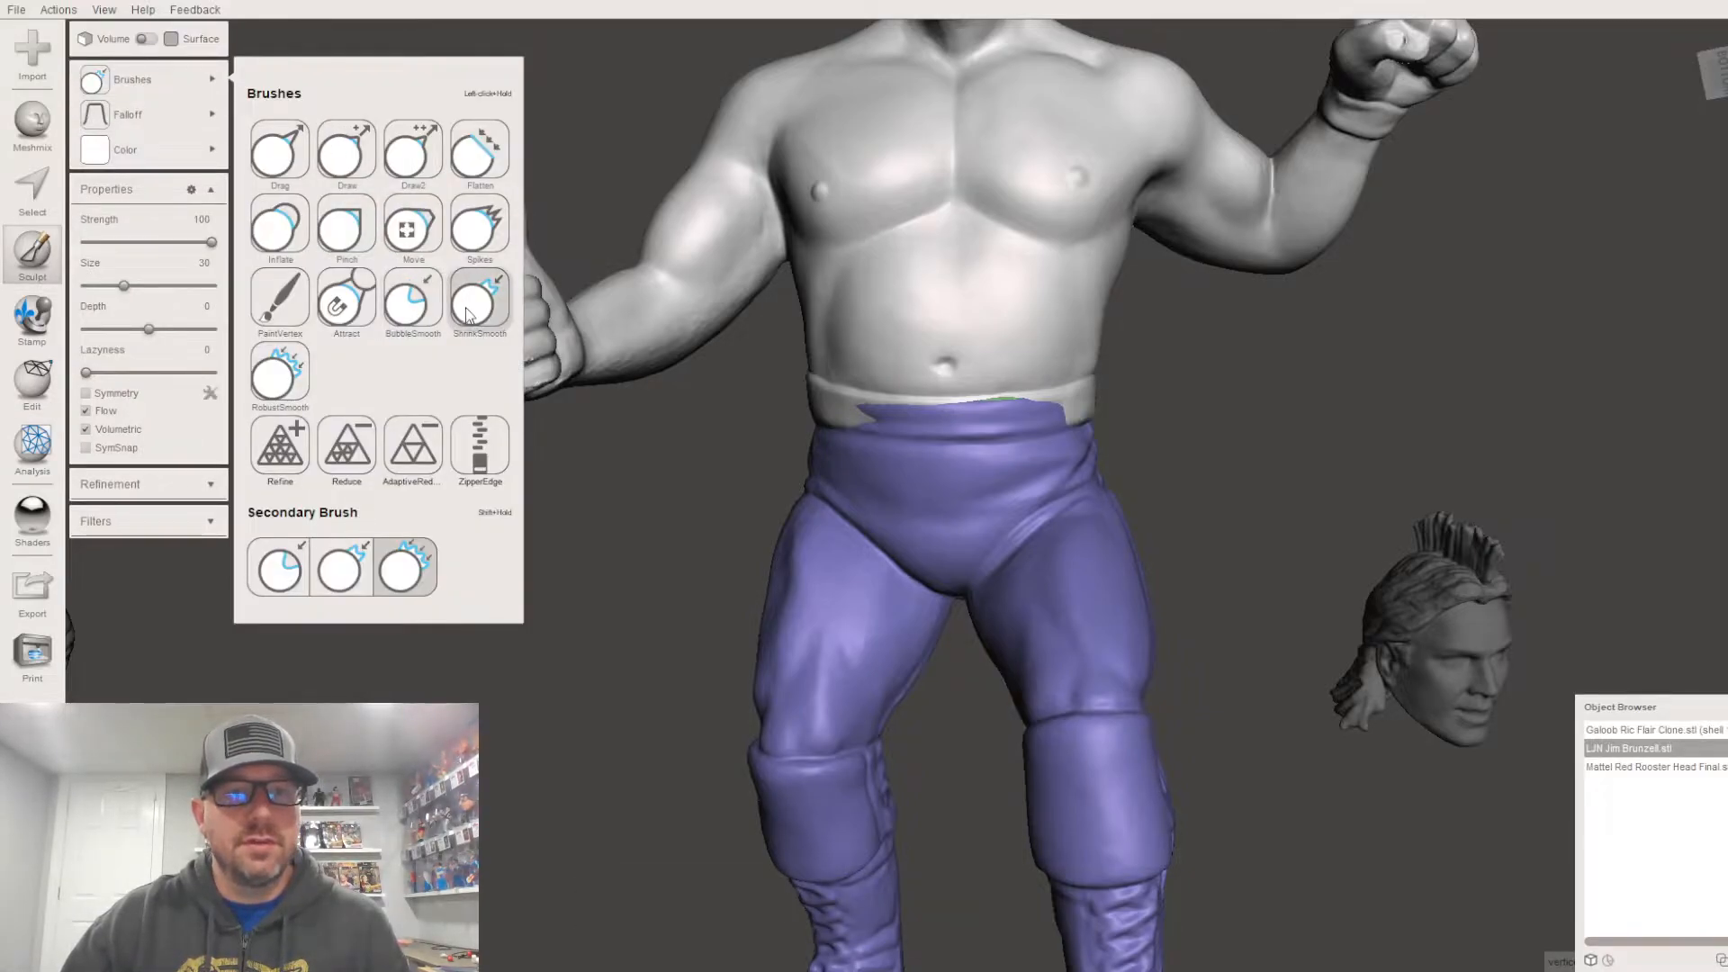
scroll(781, 437, "up", 5)
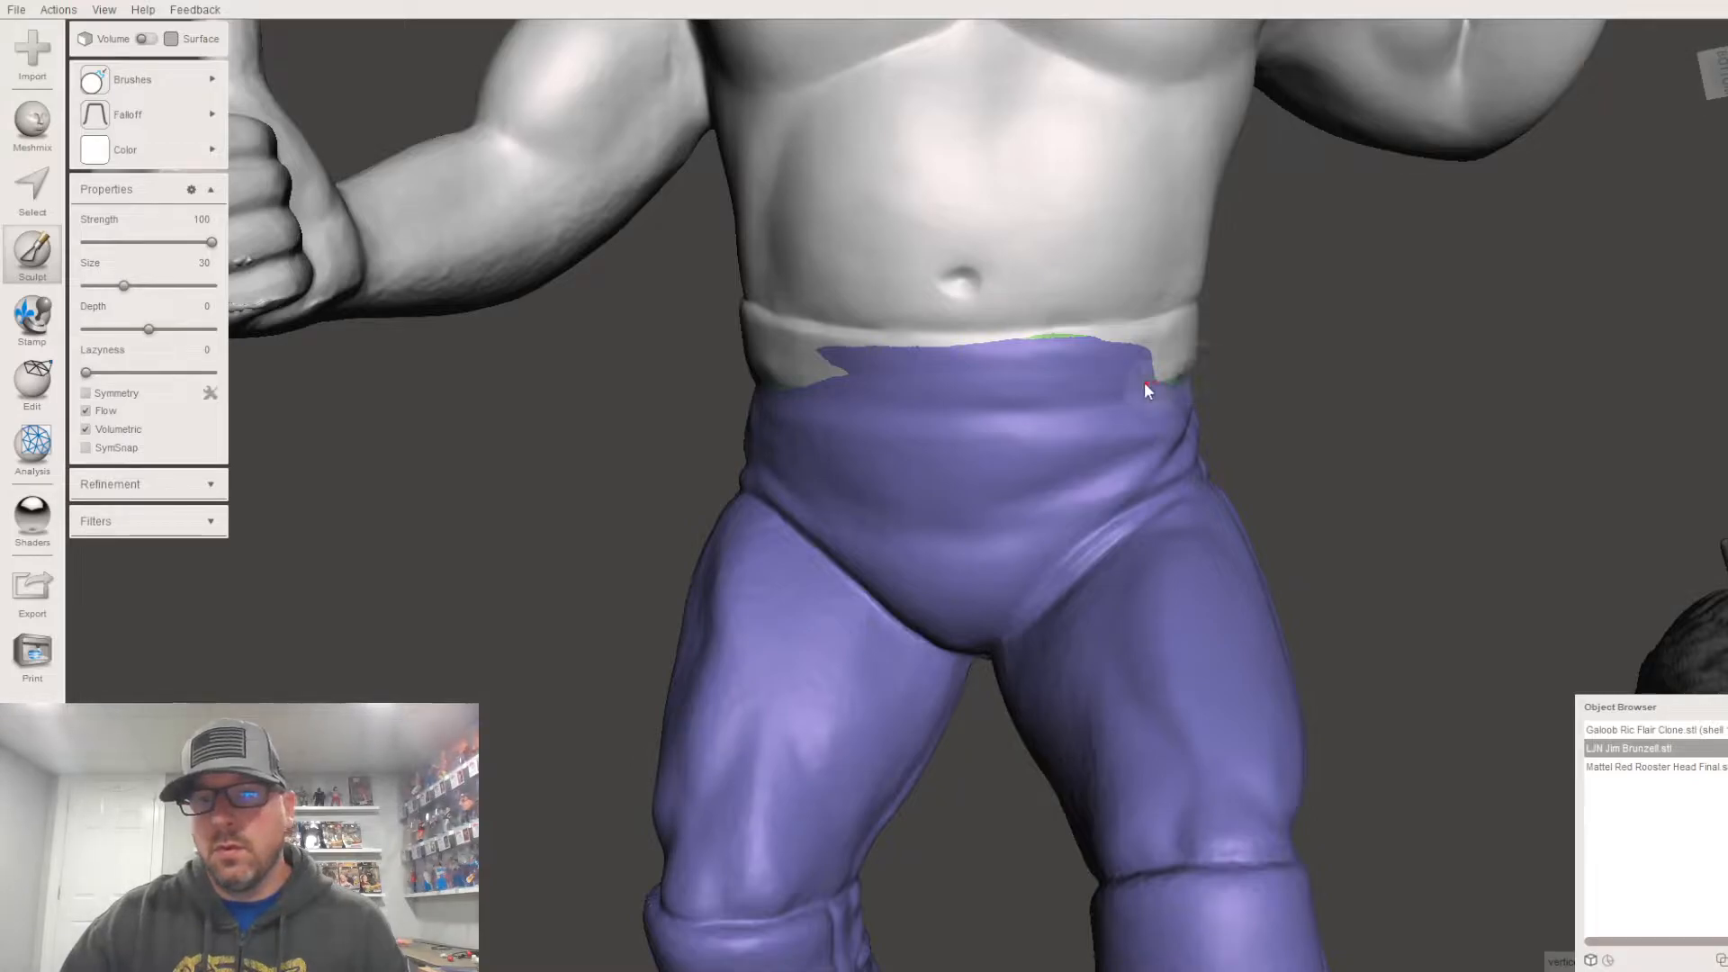
right_click_drag(1058, 362, 1057, 432)
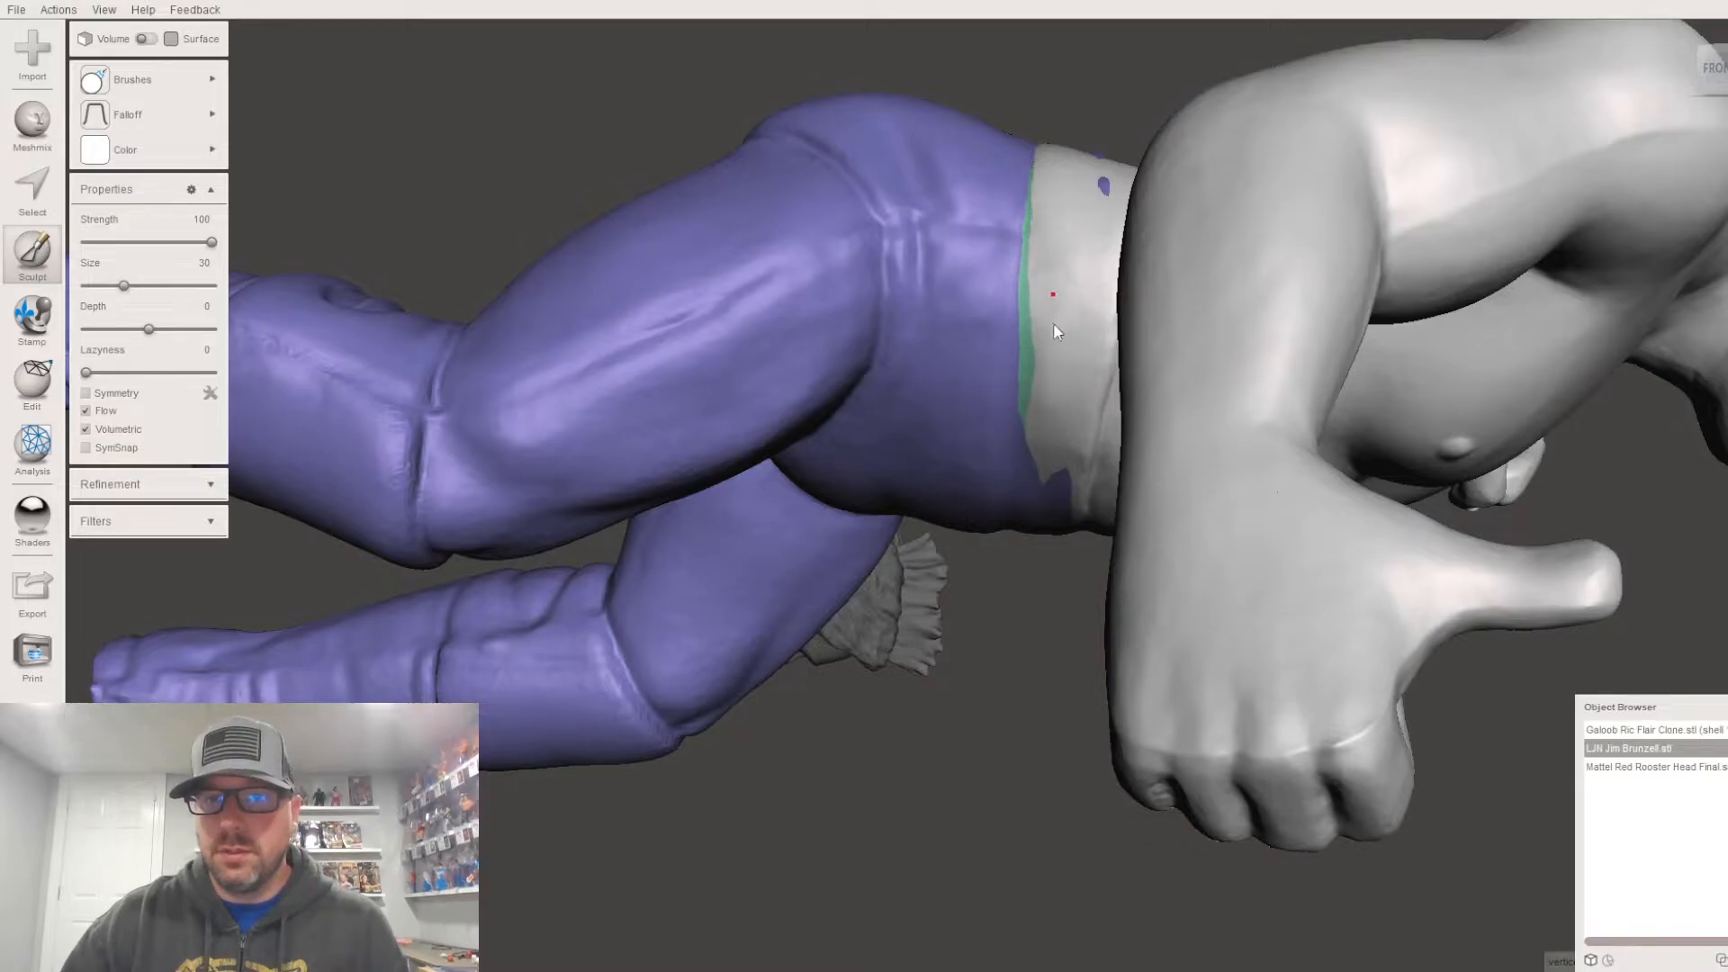
right_click_drag(1050, 362, 1112, 429)
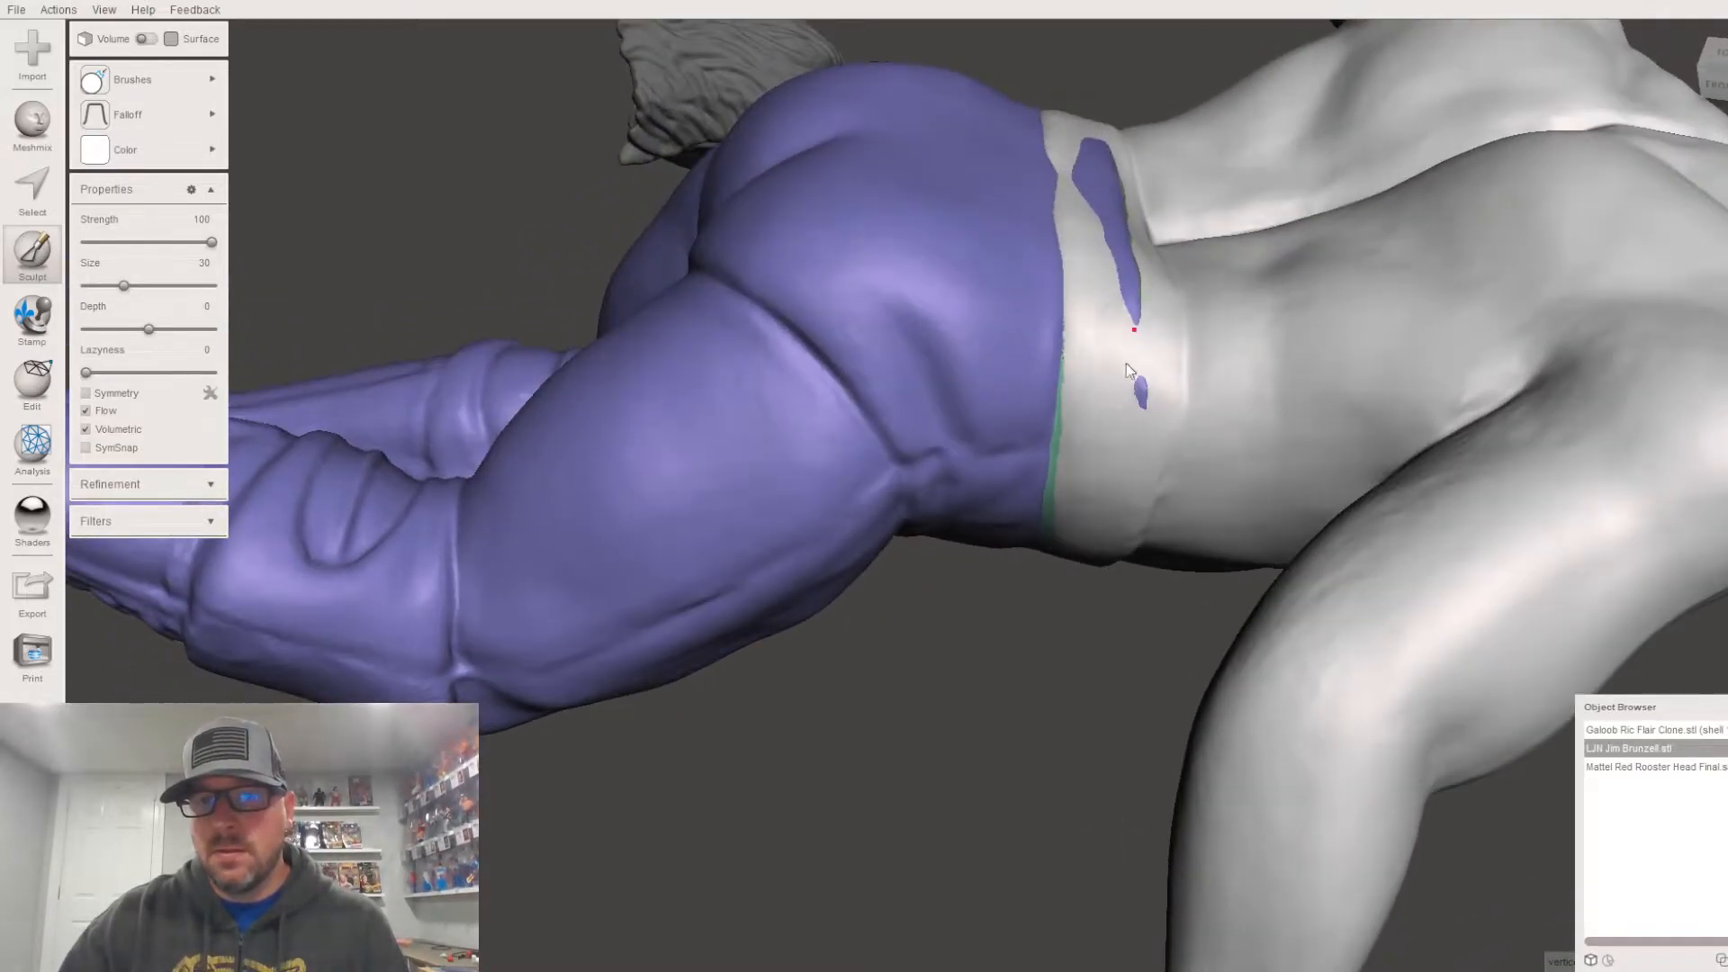
right_click_drag(1086, 421, 765, 546)
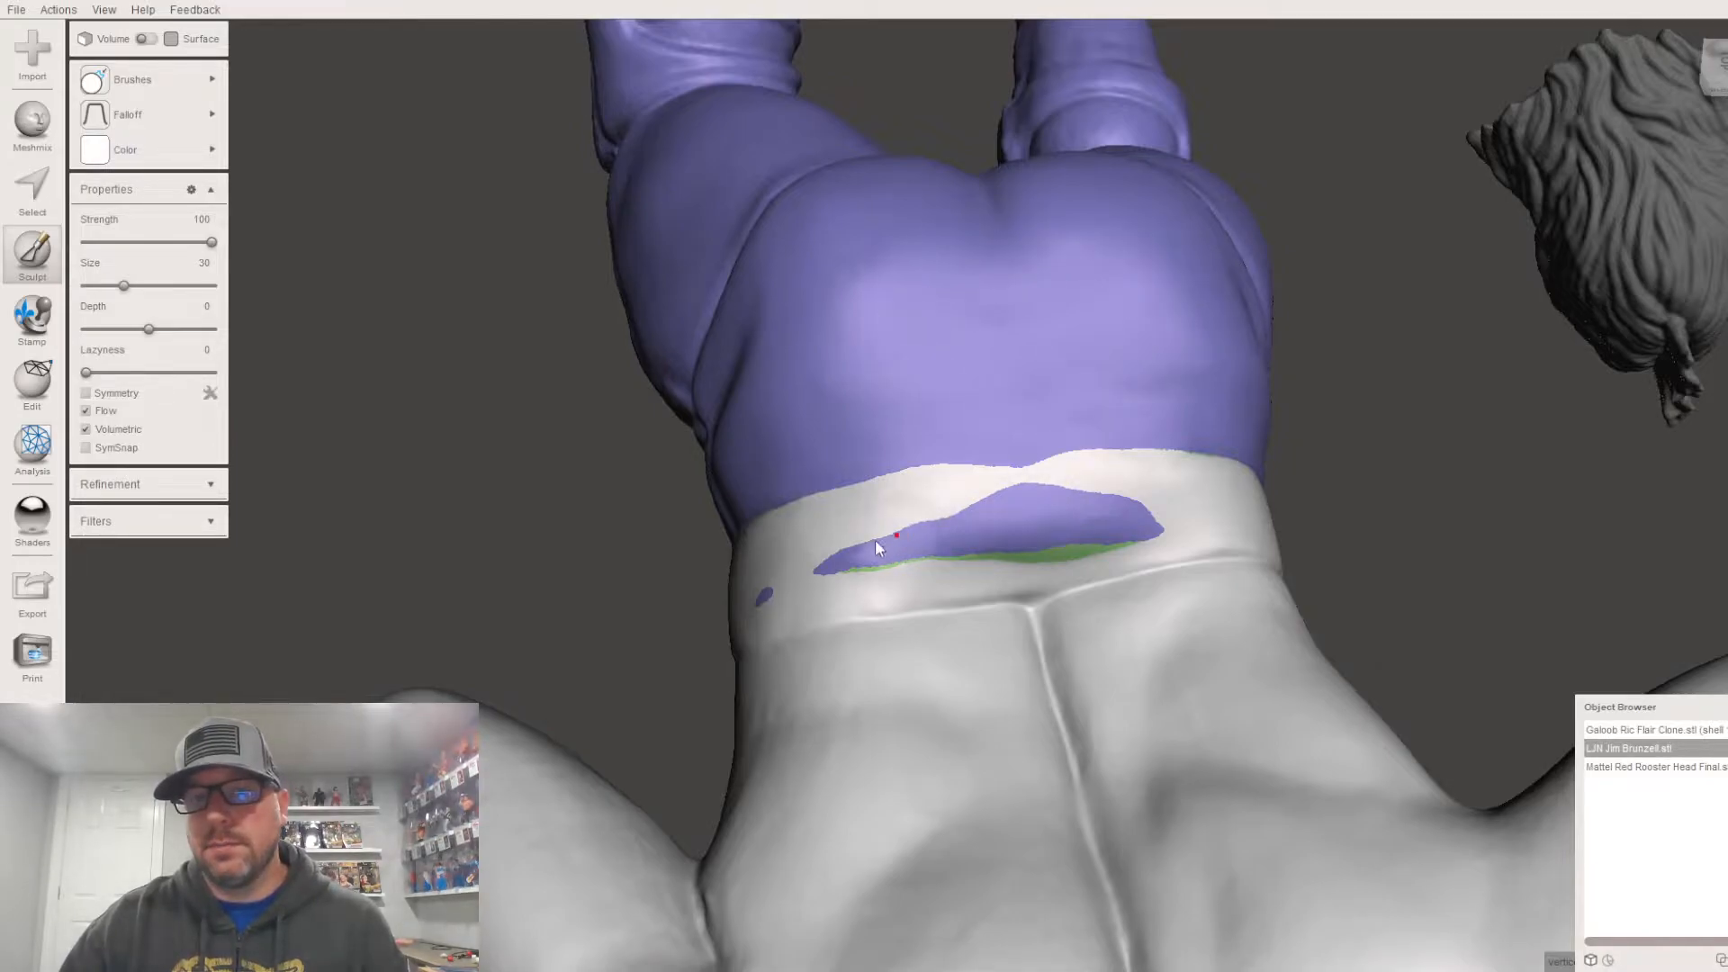
right_click_drag(1006, 525, 780, 397)
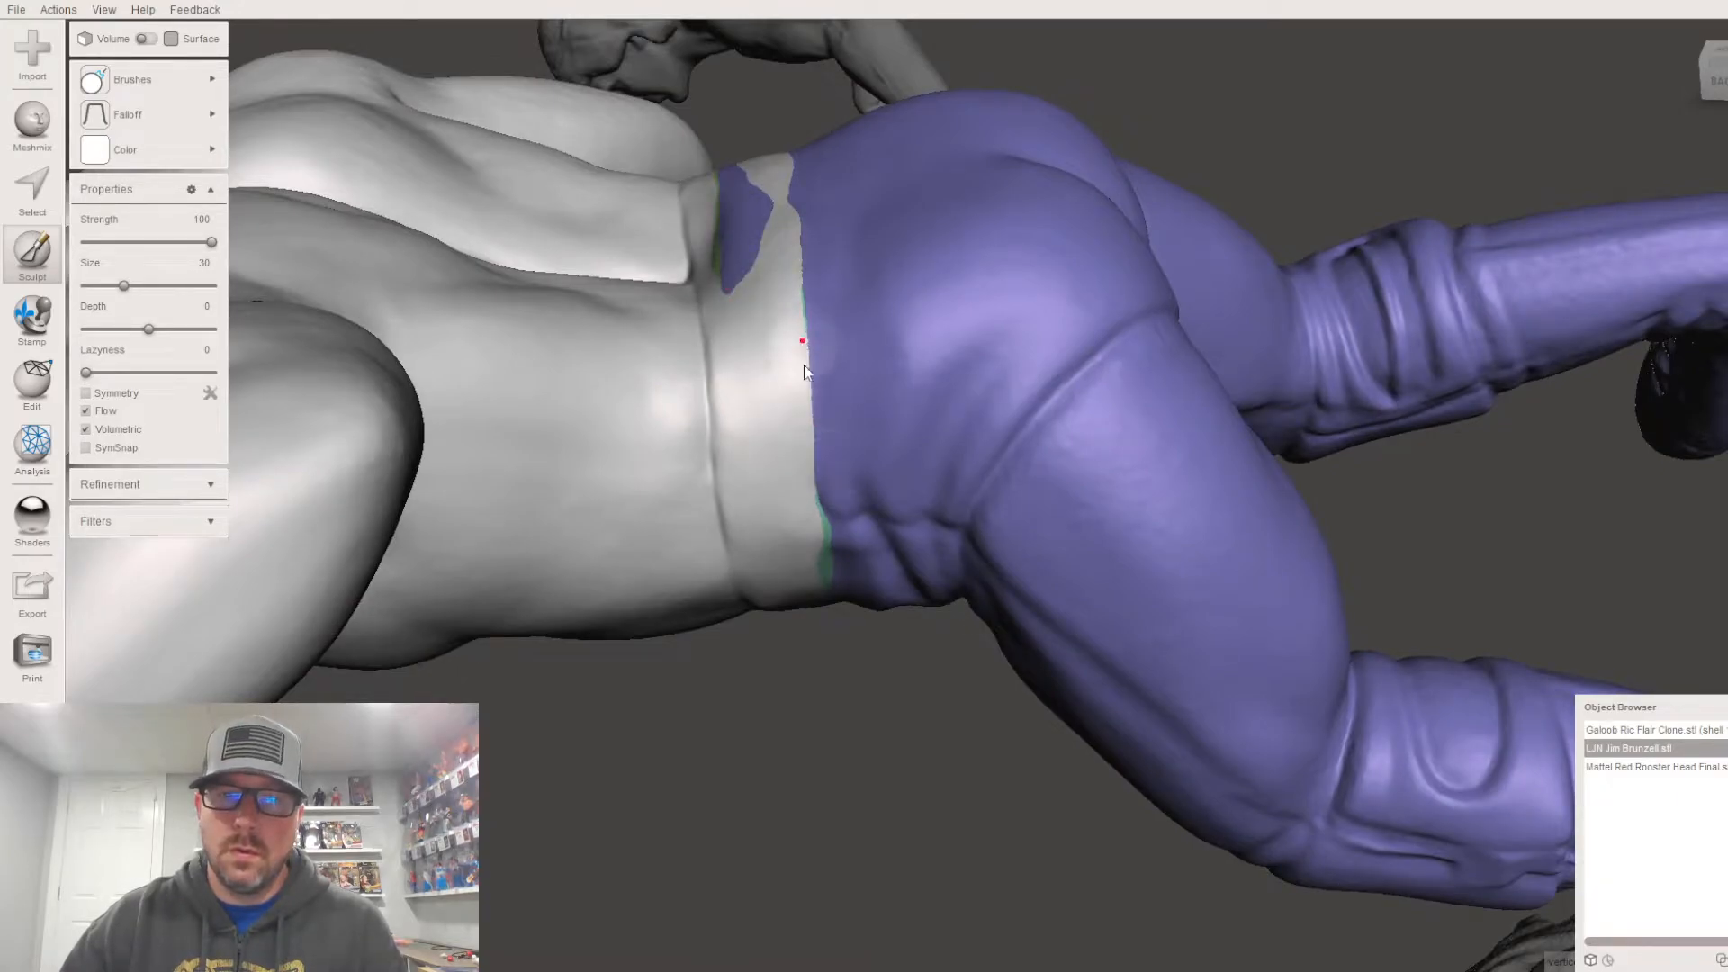
right_click_drag(837, 537, 807, 171)
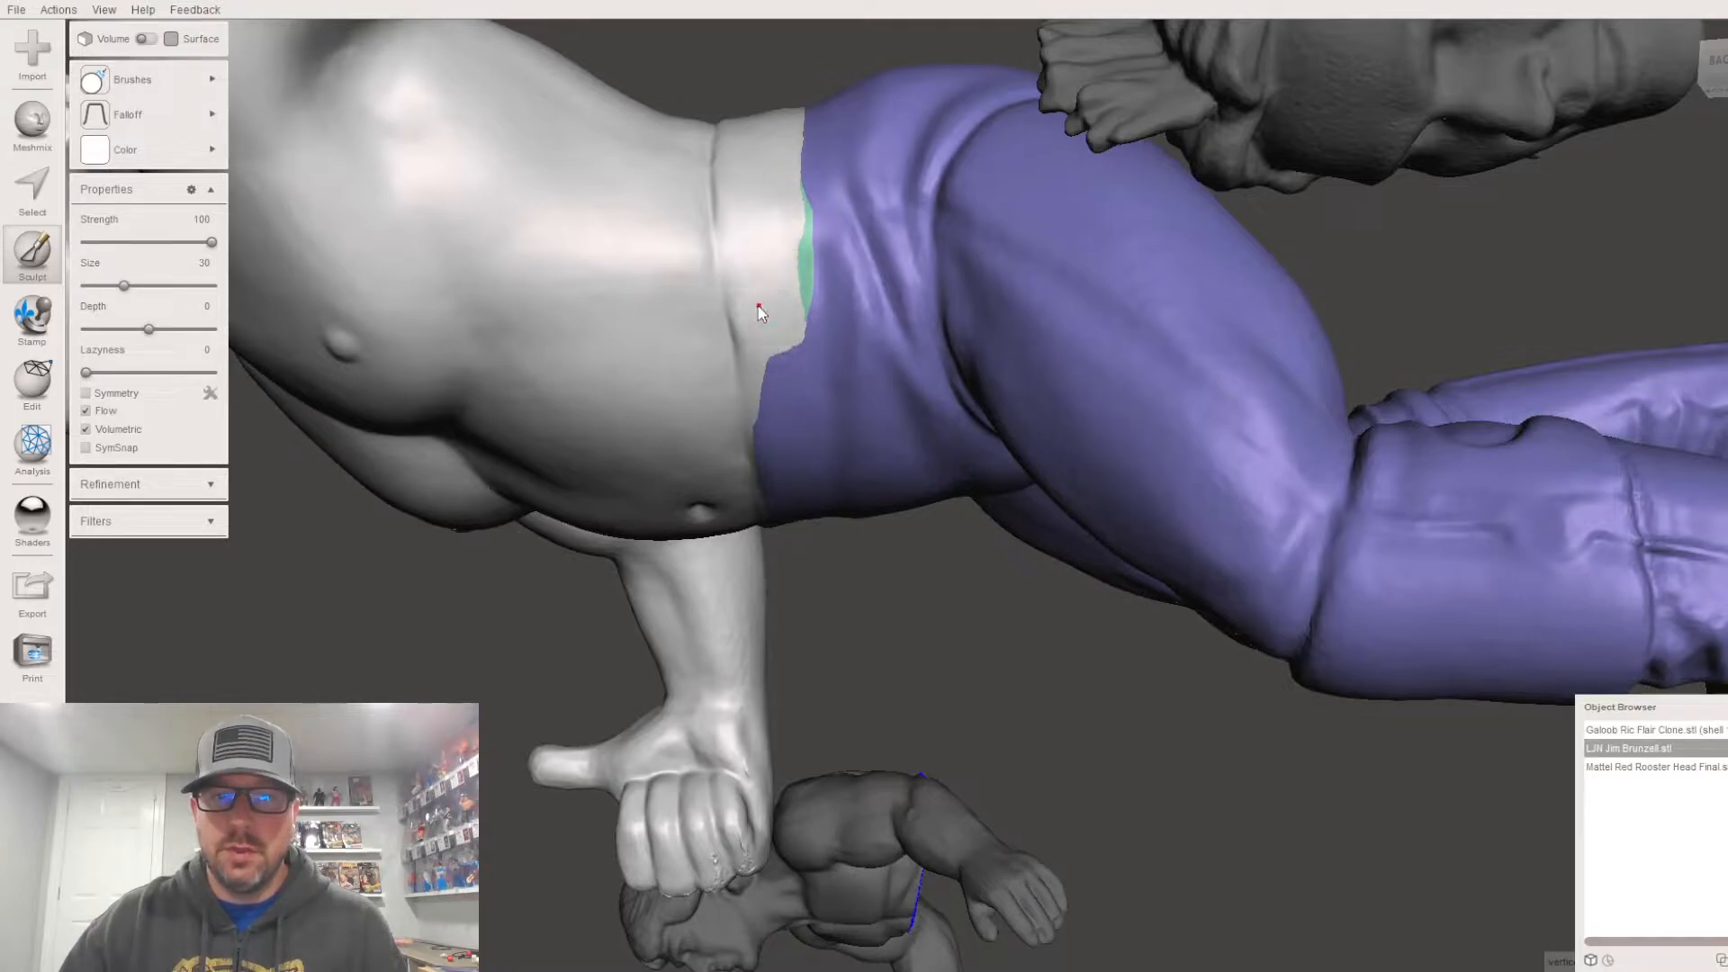
right_click_drag(840, 189, 966, 290)
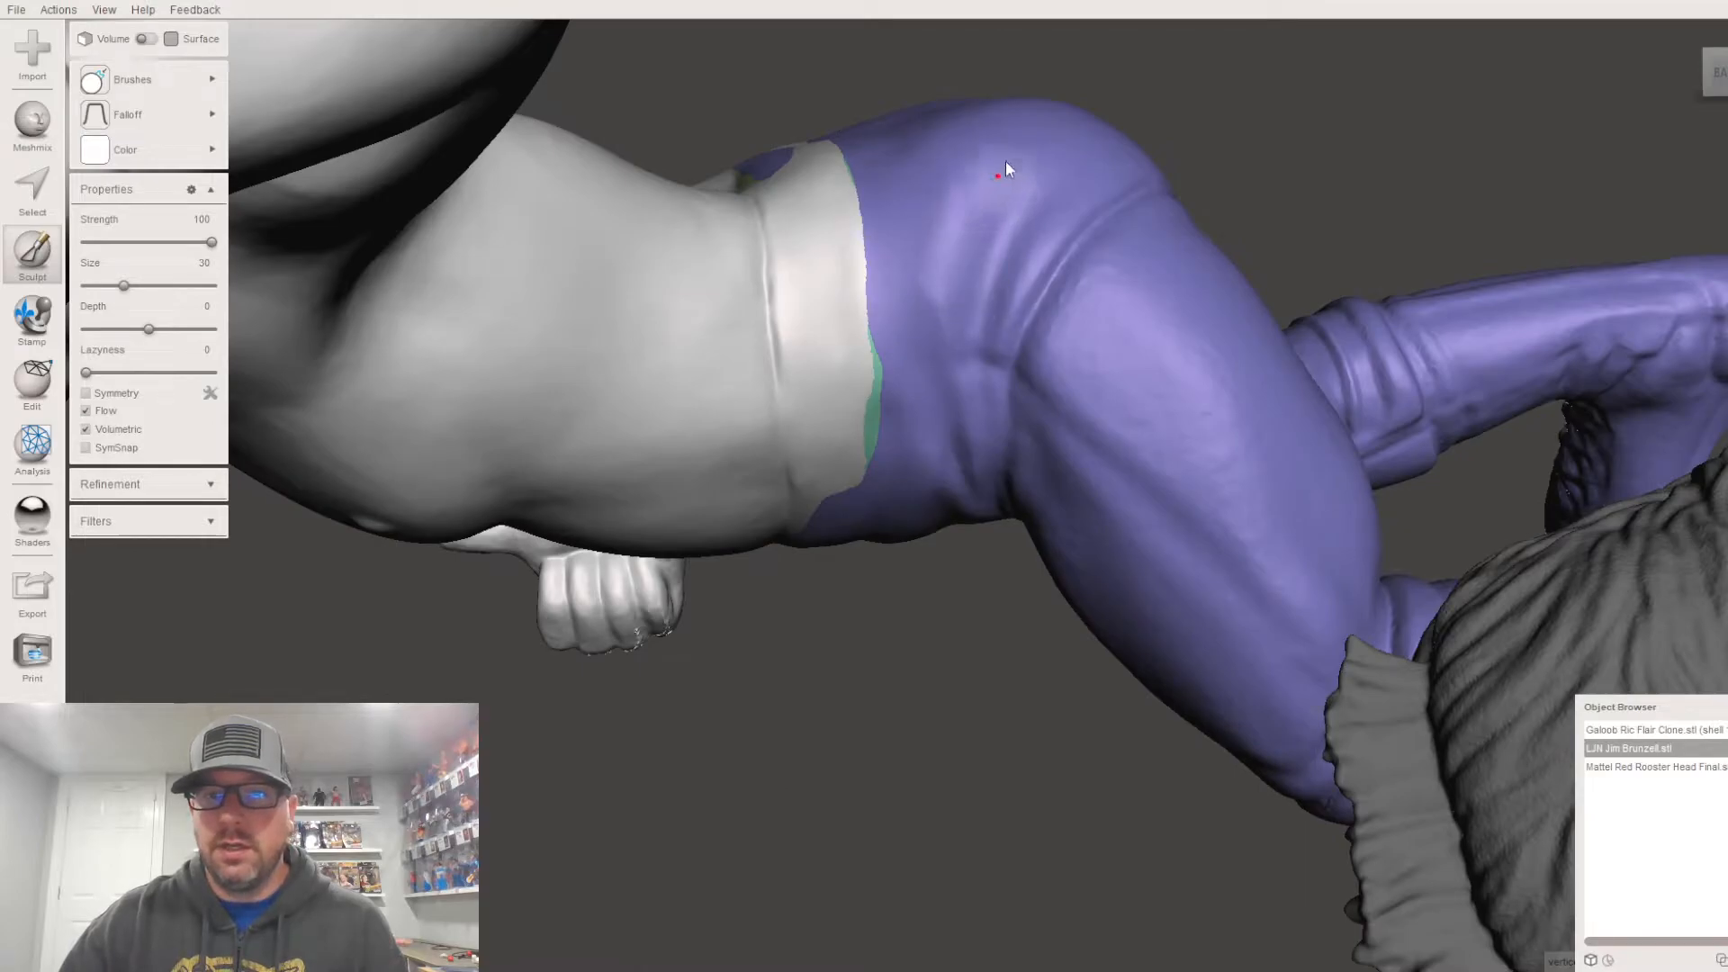
right_click_drag(990, 208, 1107, 275)
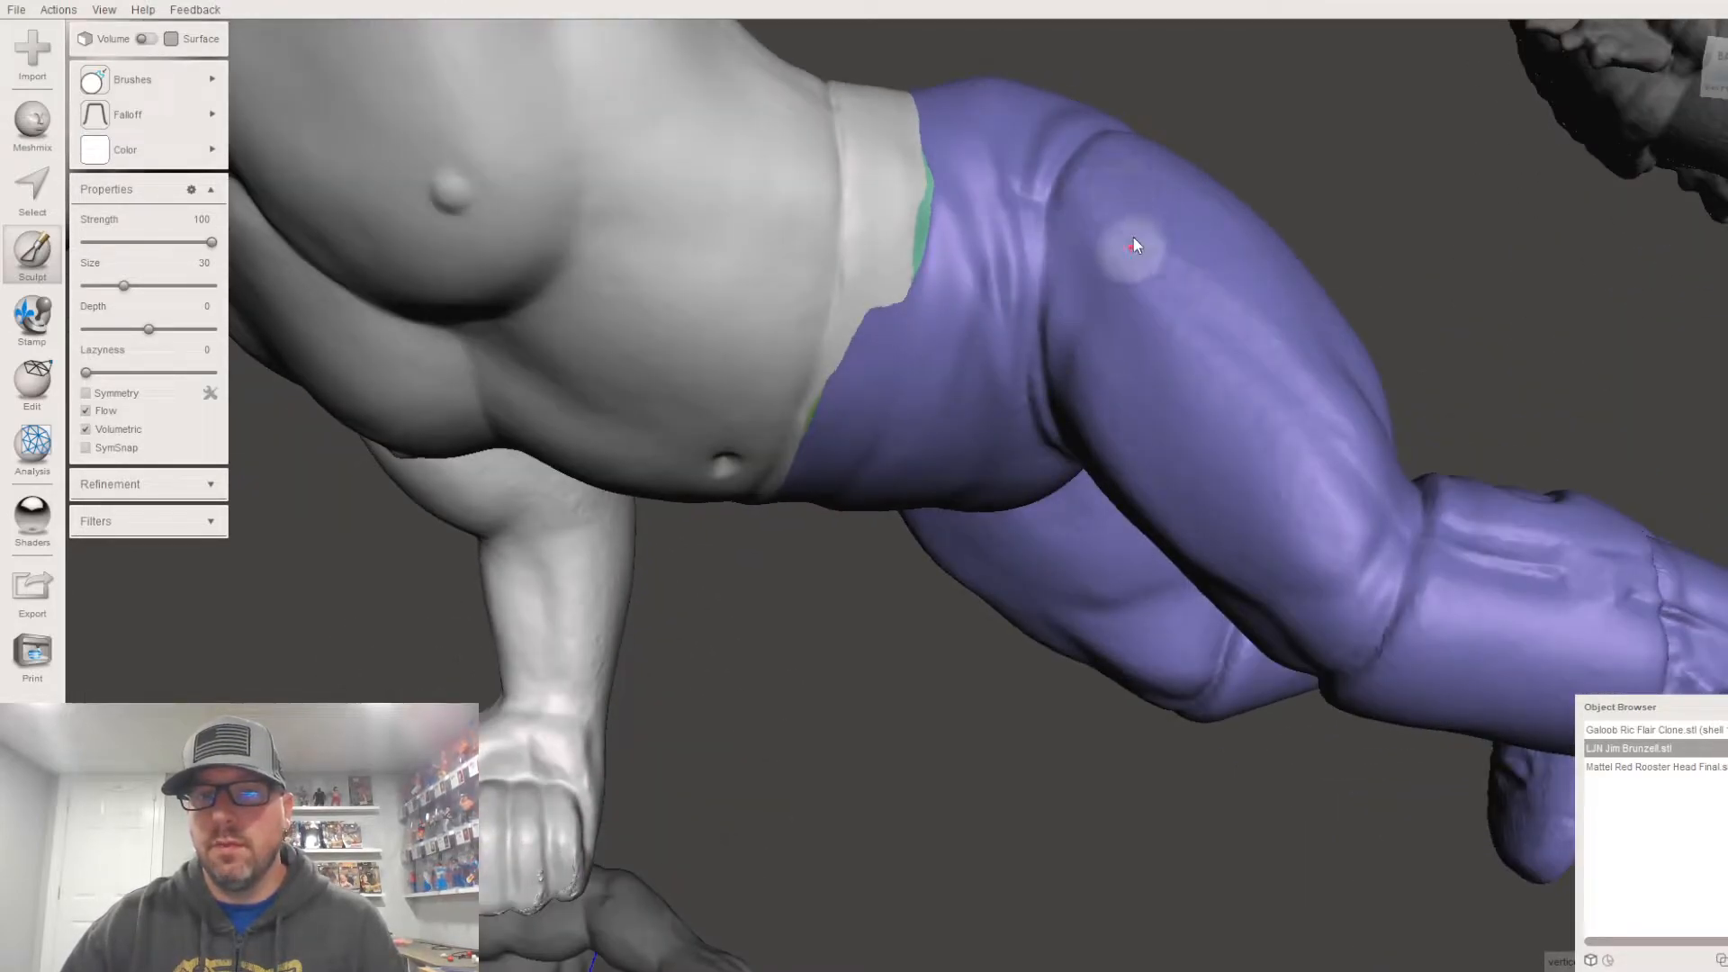
right_click_drag(1272, 379, 479, 500)
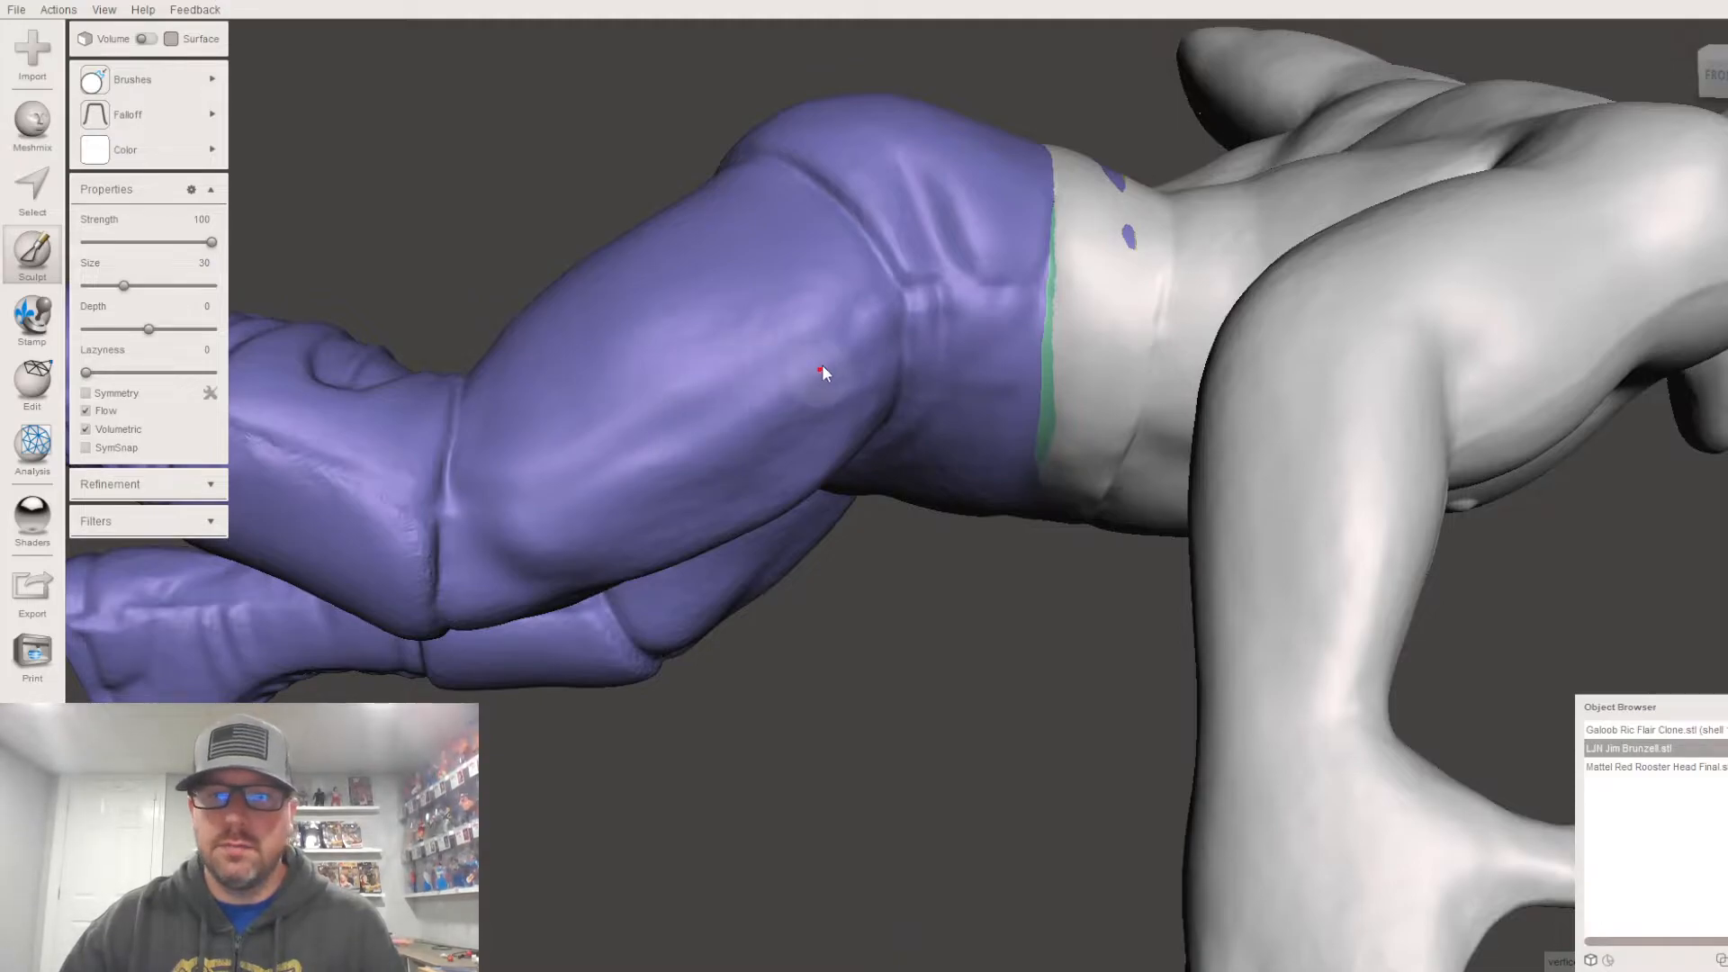
right_click_drag(563, 455, 730, 418)
right_click_drag(847, 530, 941, 576)
scroll(960, 497, "down", 8)
scroll(934, 554, "up", 5)
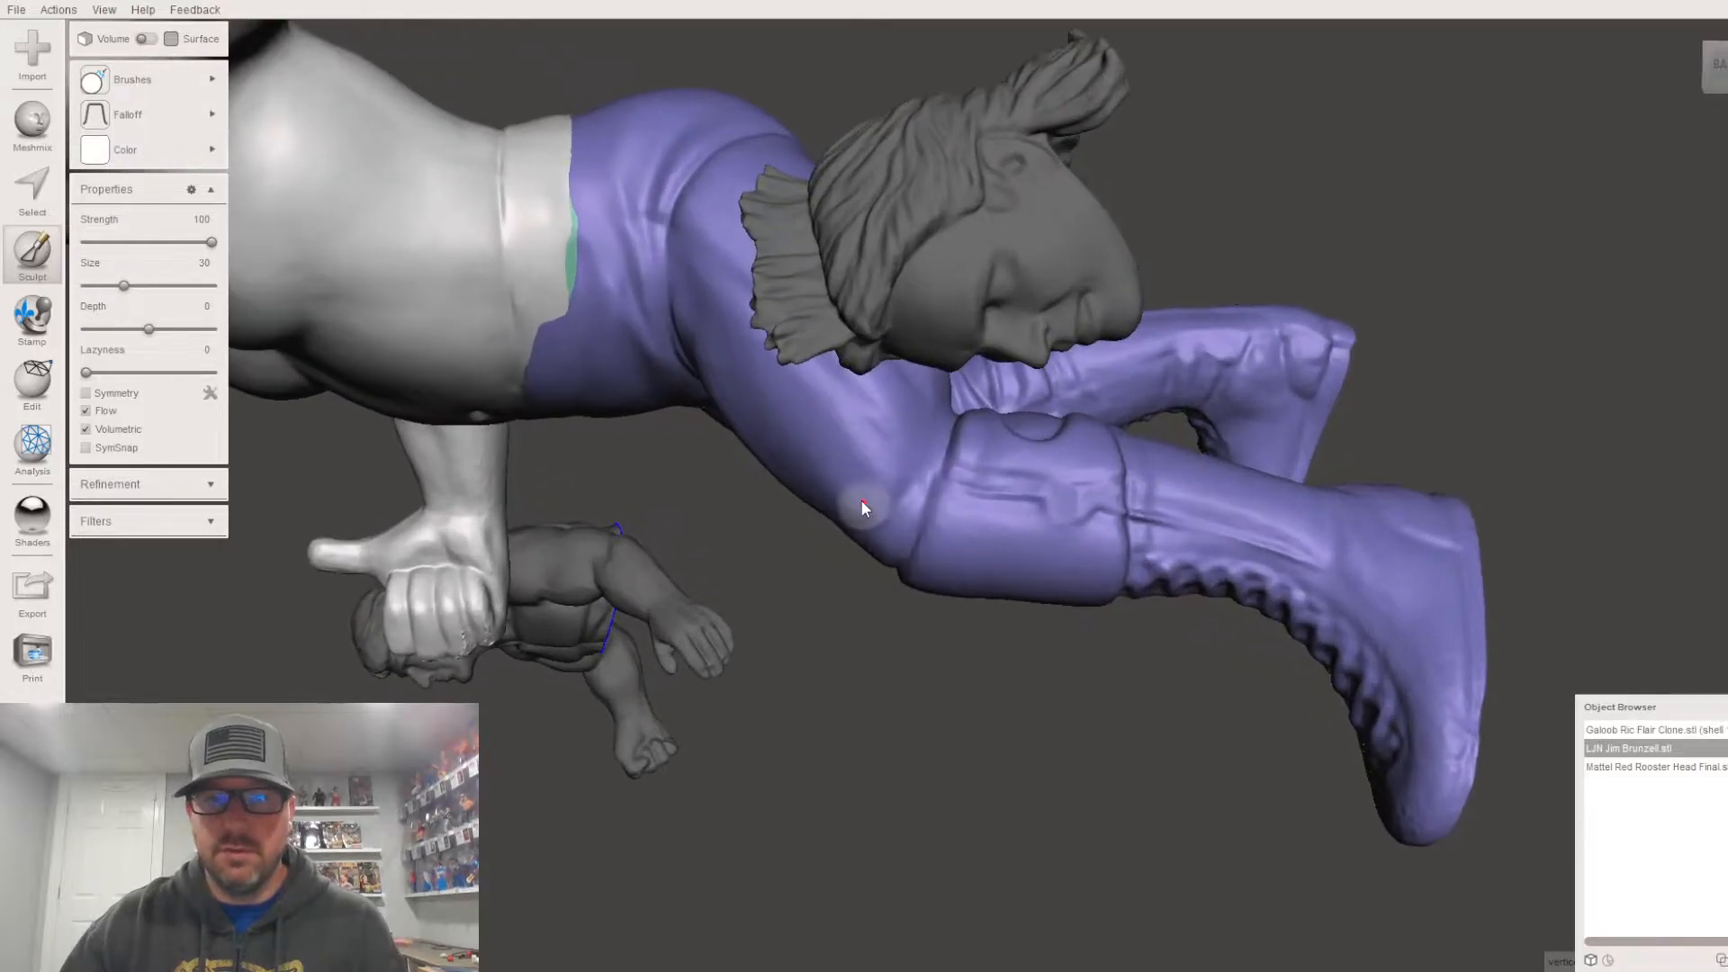
right_click_drag(862, 500, 960, 588)
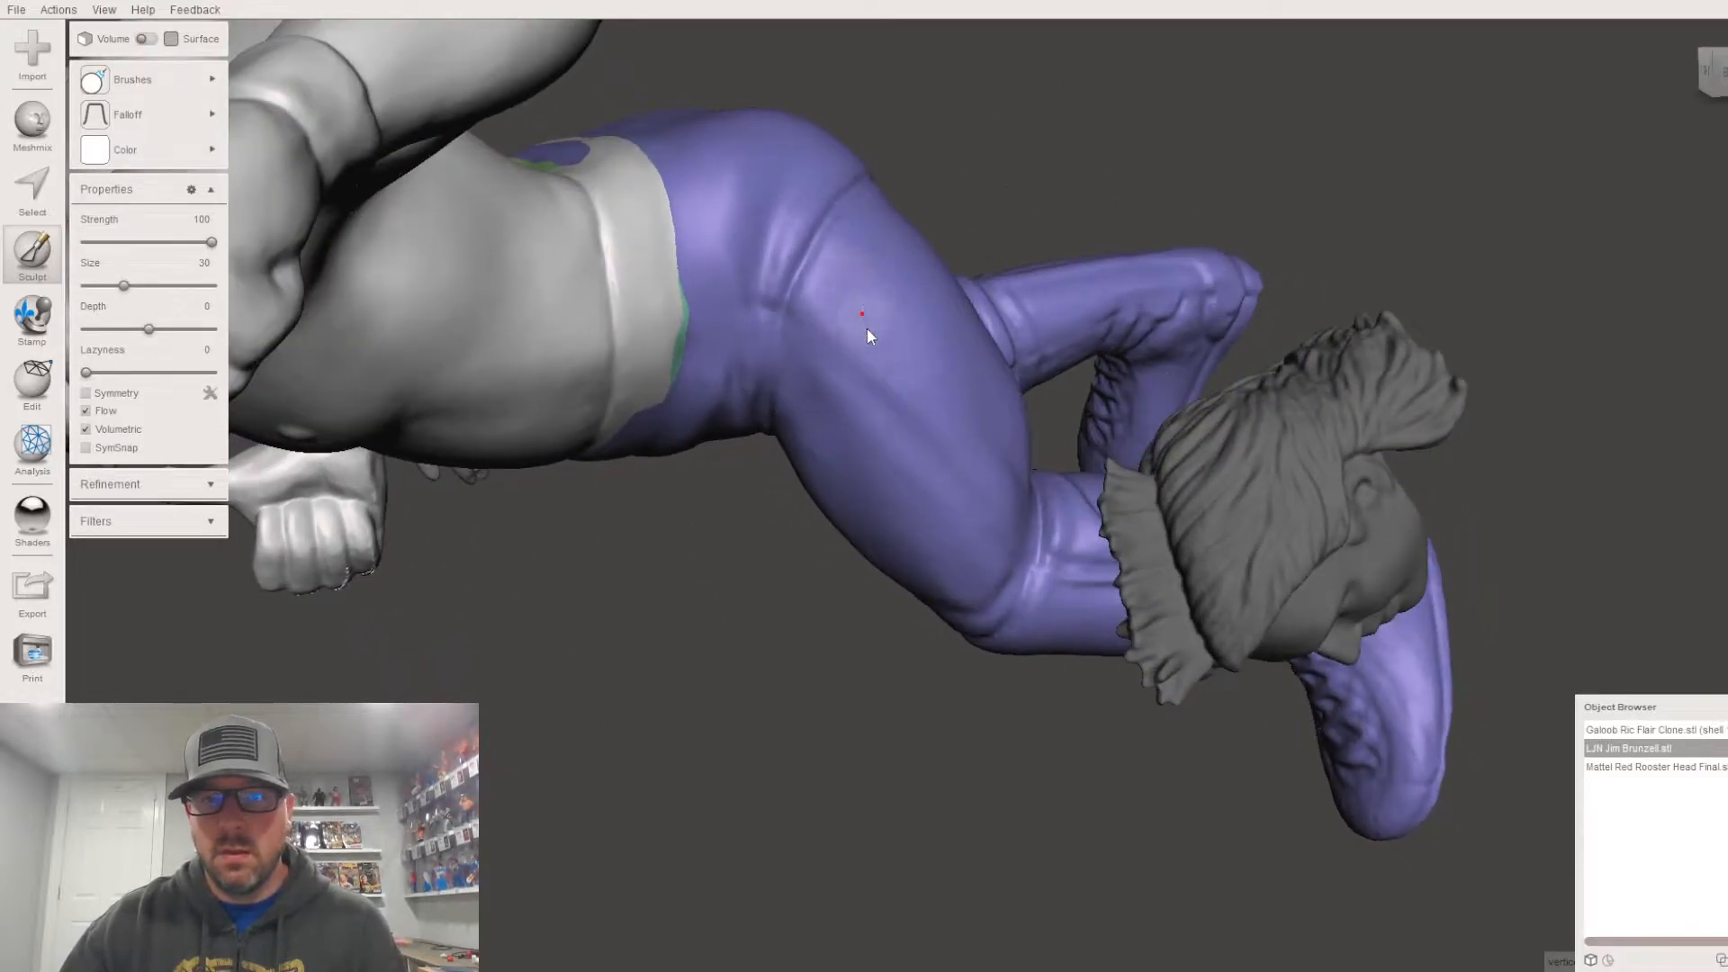
right_click_drag(986, 526, 921, 477)
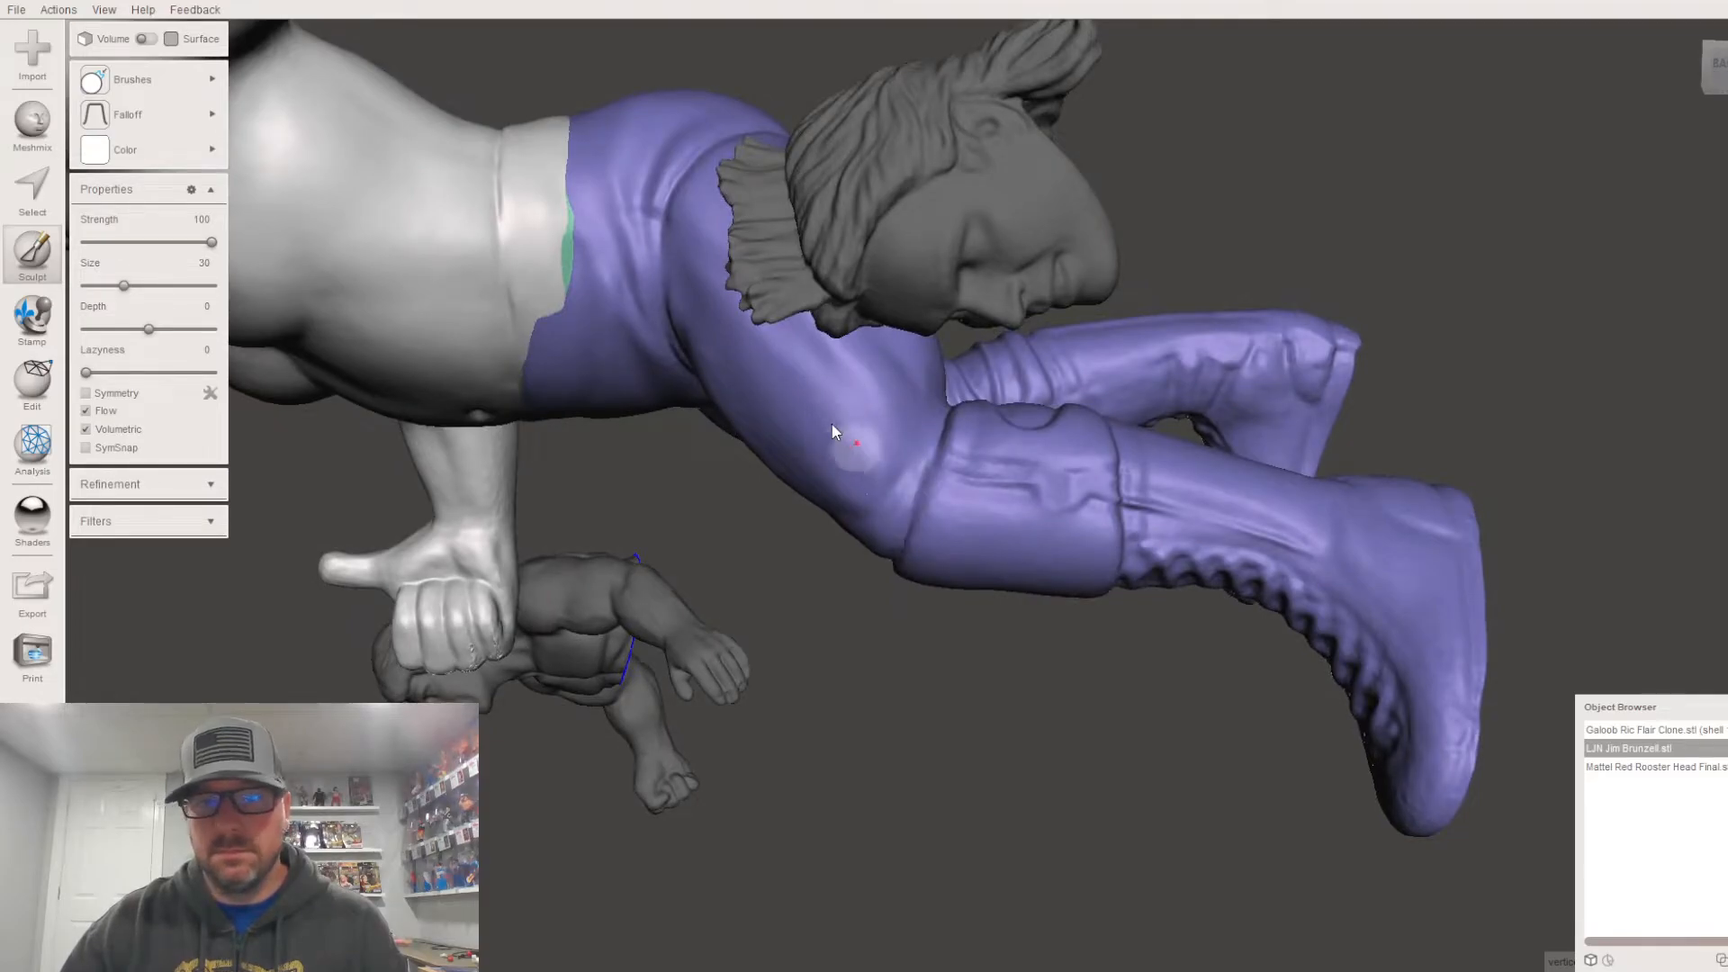
right_click_drag(838, 430, 841, 500)
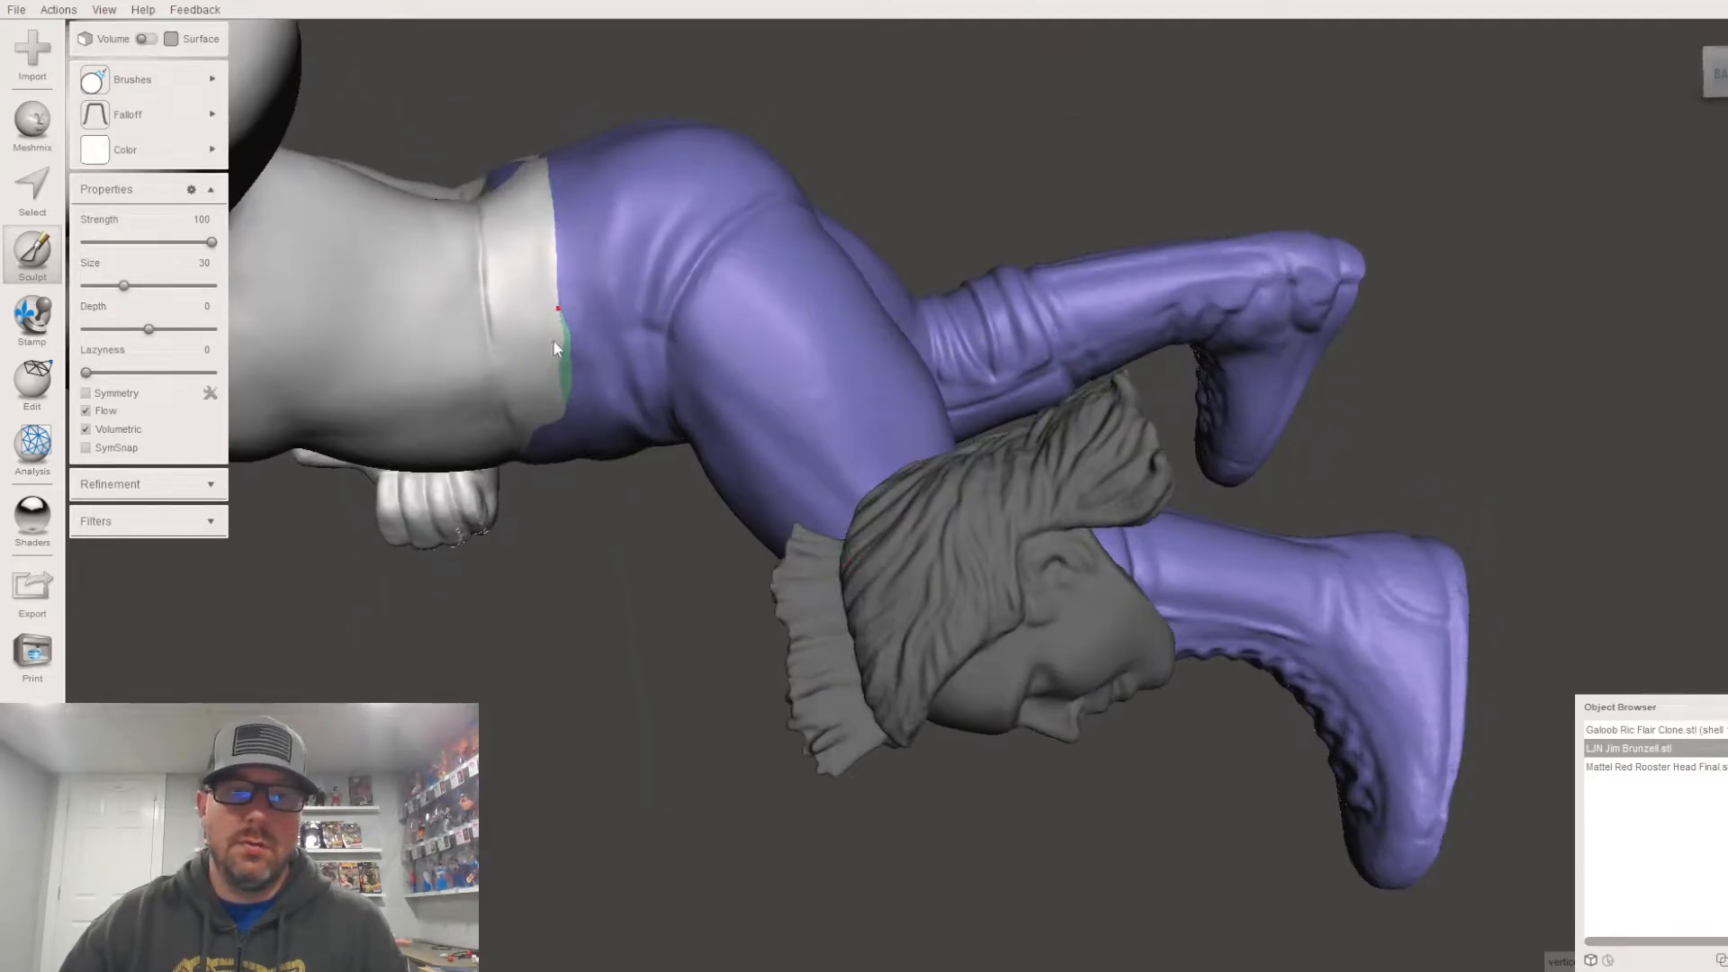
right_click_drag(591, 391, 910, 263)
scroll(981, 348, "down", 4)
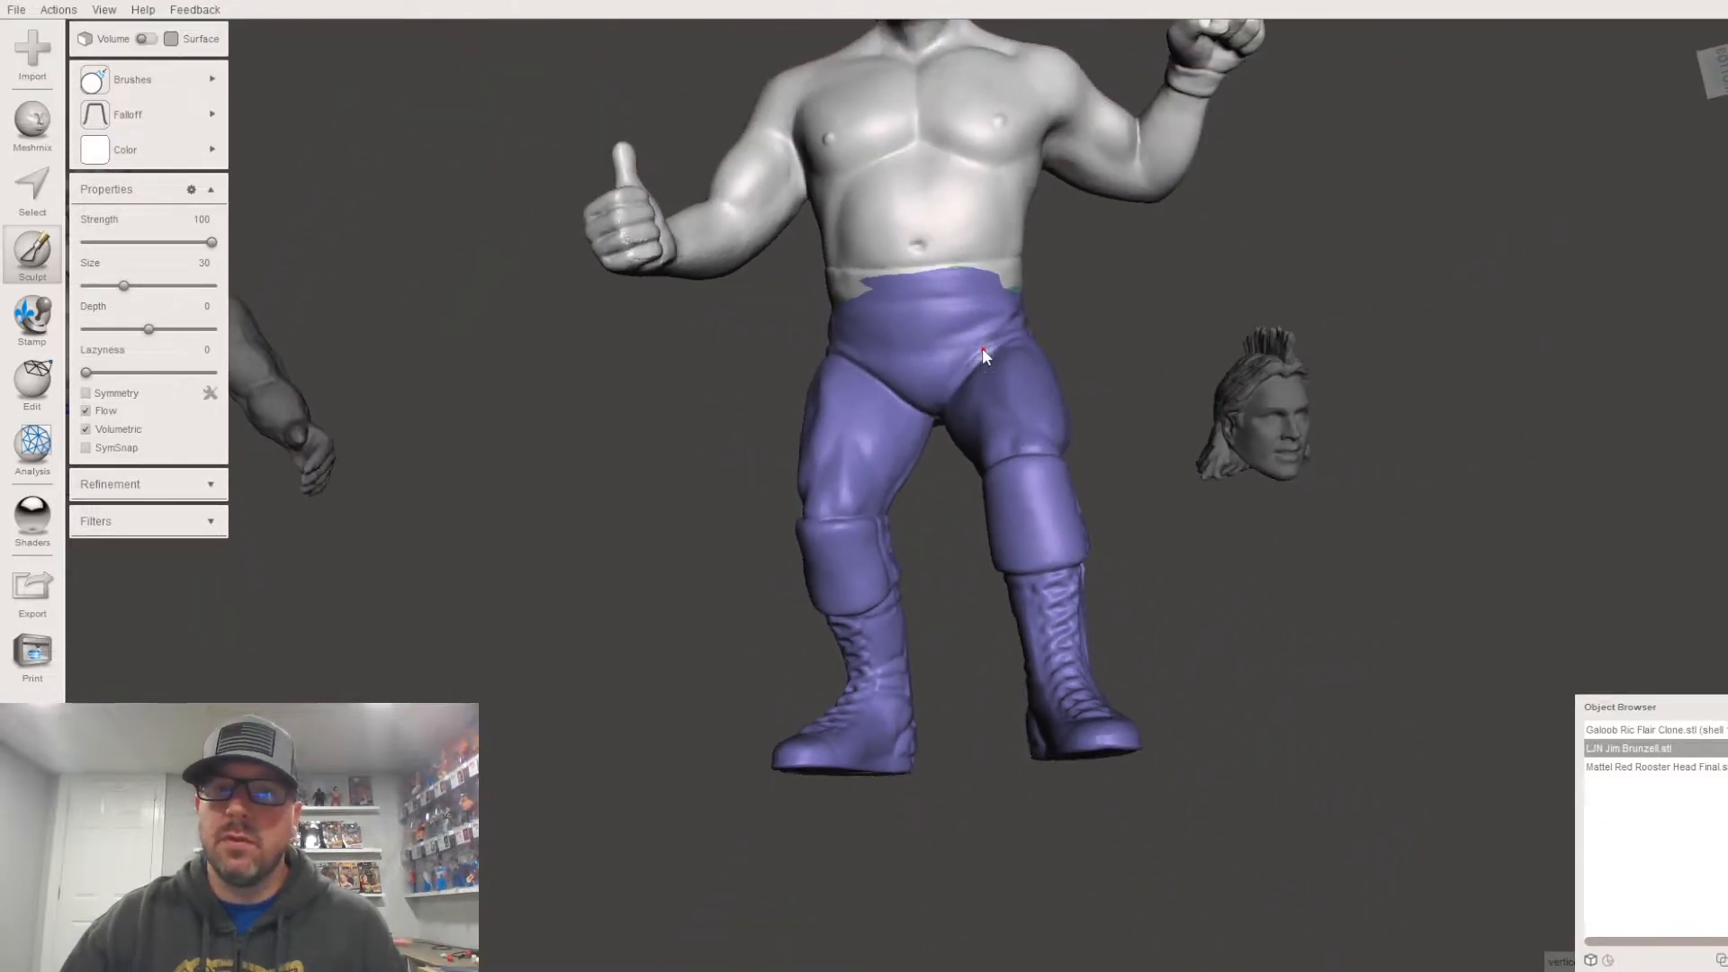
left_click_drag(839, 281, 954, 306)
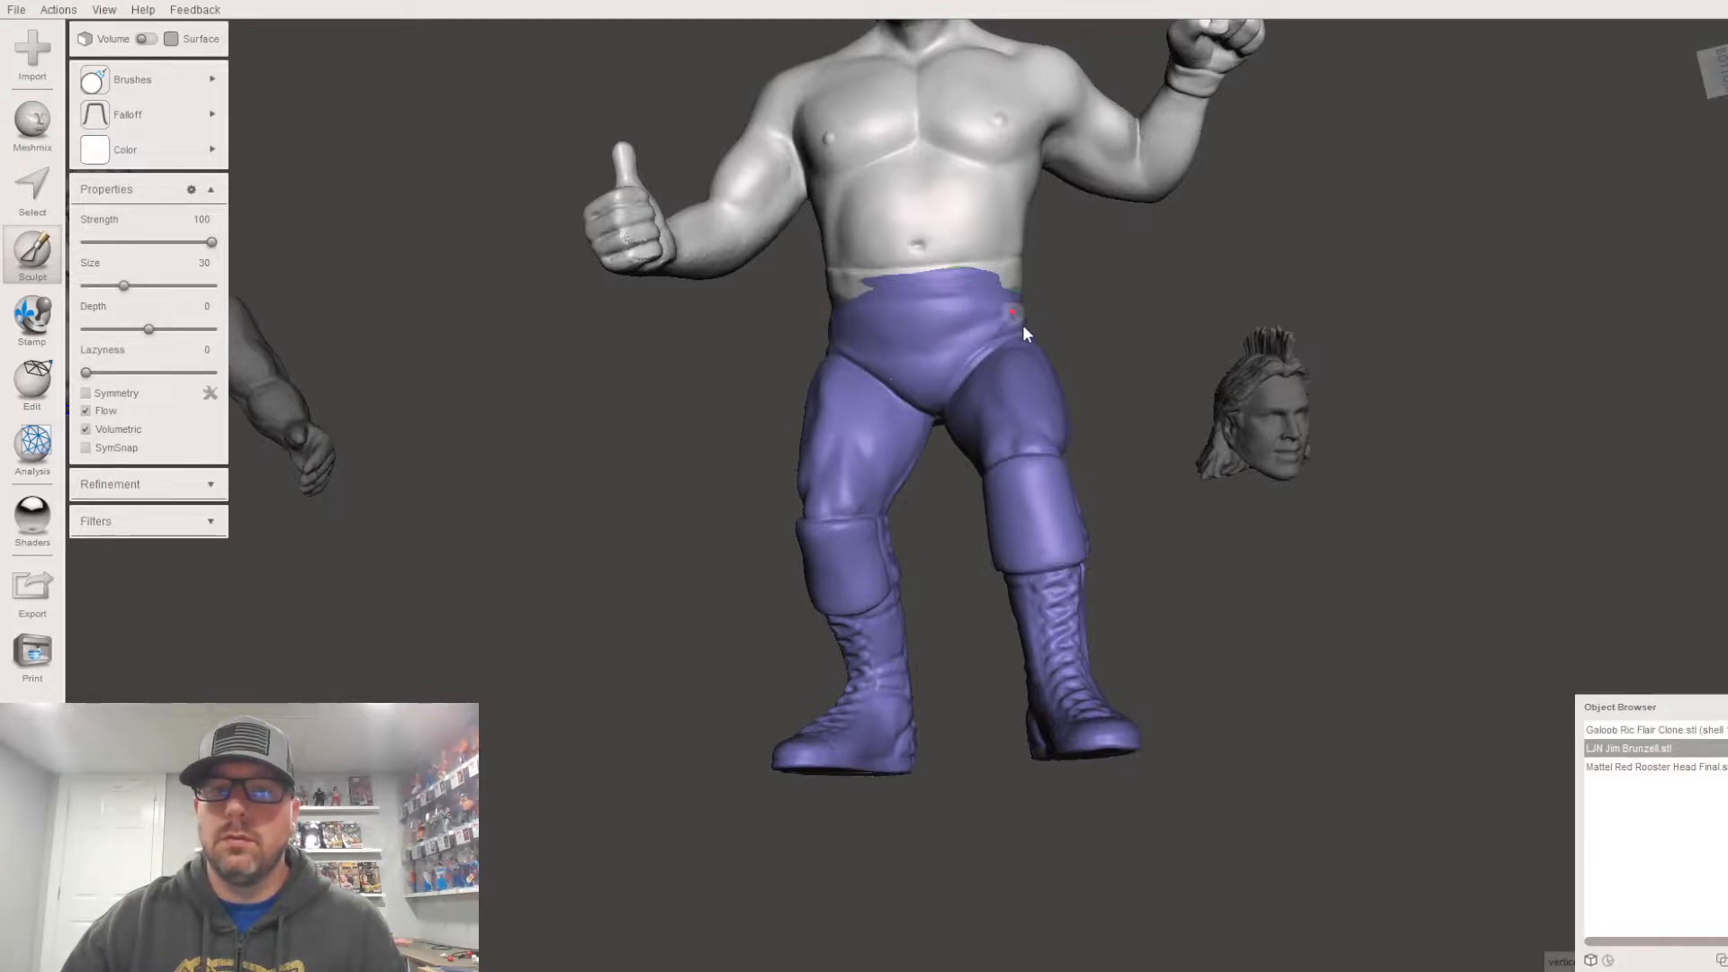
Step: Plane-cut the Galoob Ric Flair upper body down to its two hands with Remeshed Fill and separate the hands into individual shells
scroll(1106, 410, "down", 3)
mouse_move(1131, 423)
right_mouse_down()
mouse_move(1141, 451)
mouse_move(1030, 531)
mouse_move(1040, 477)
mouse_move(988, 582)
mouse_move(980, 619)
mouse_move(1008, 620)
mouse_move(984, 683)
mouse_move(1080, 451)
mouse_move(1218, 286)
mouse_move(1259, 368)
mouse_move(1277, 270)
mouse_move(1250, 307)
right_mouse_up()
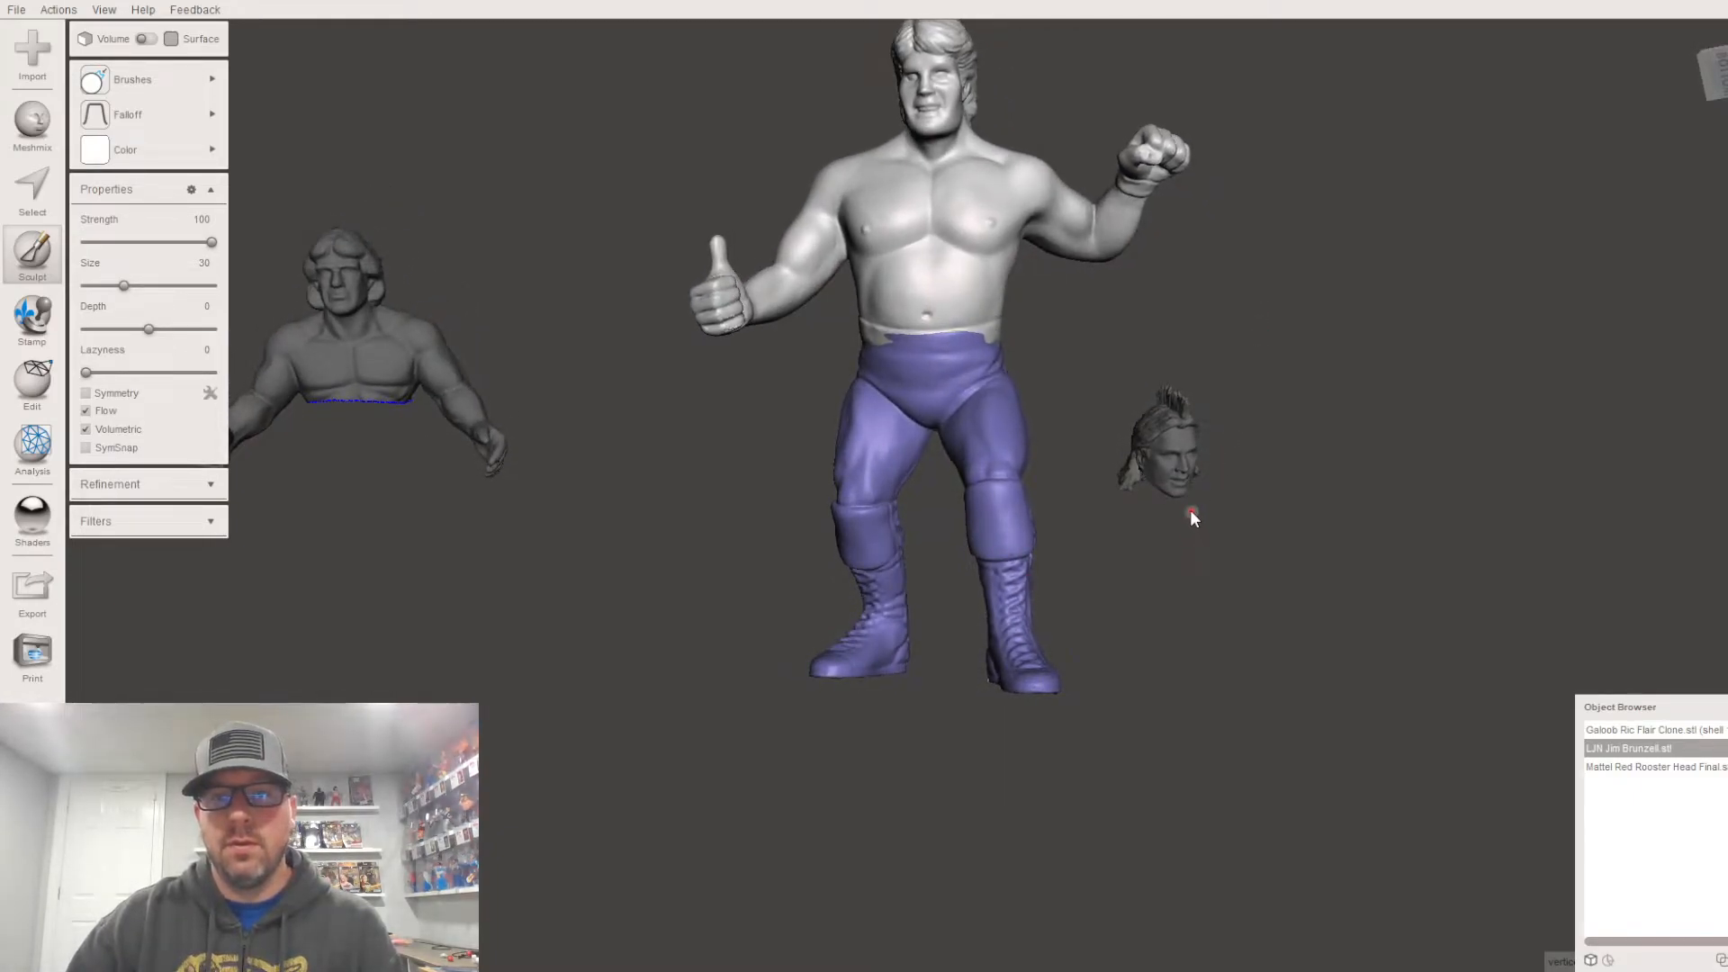
middle_click_drag(577, 491, 679, 492)
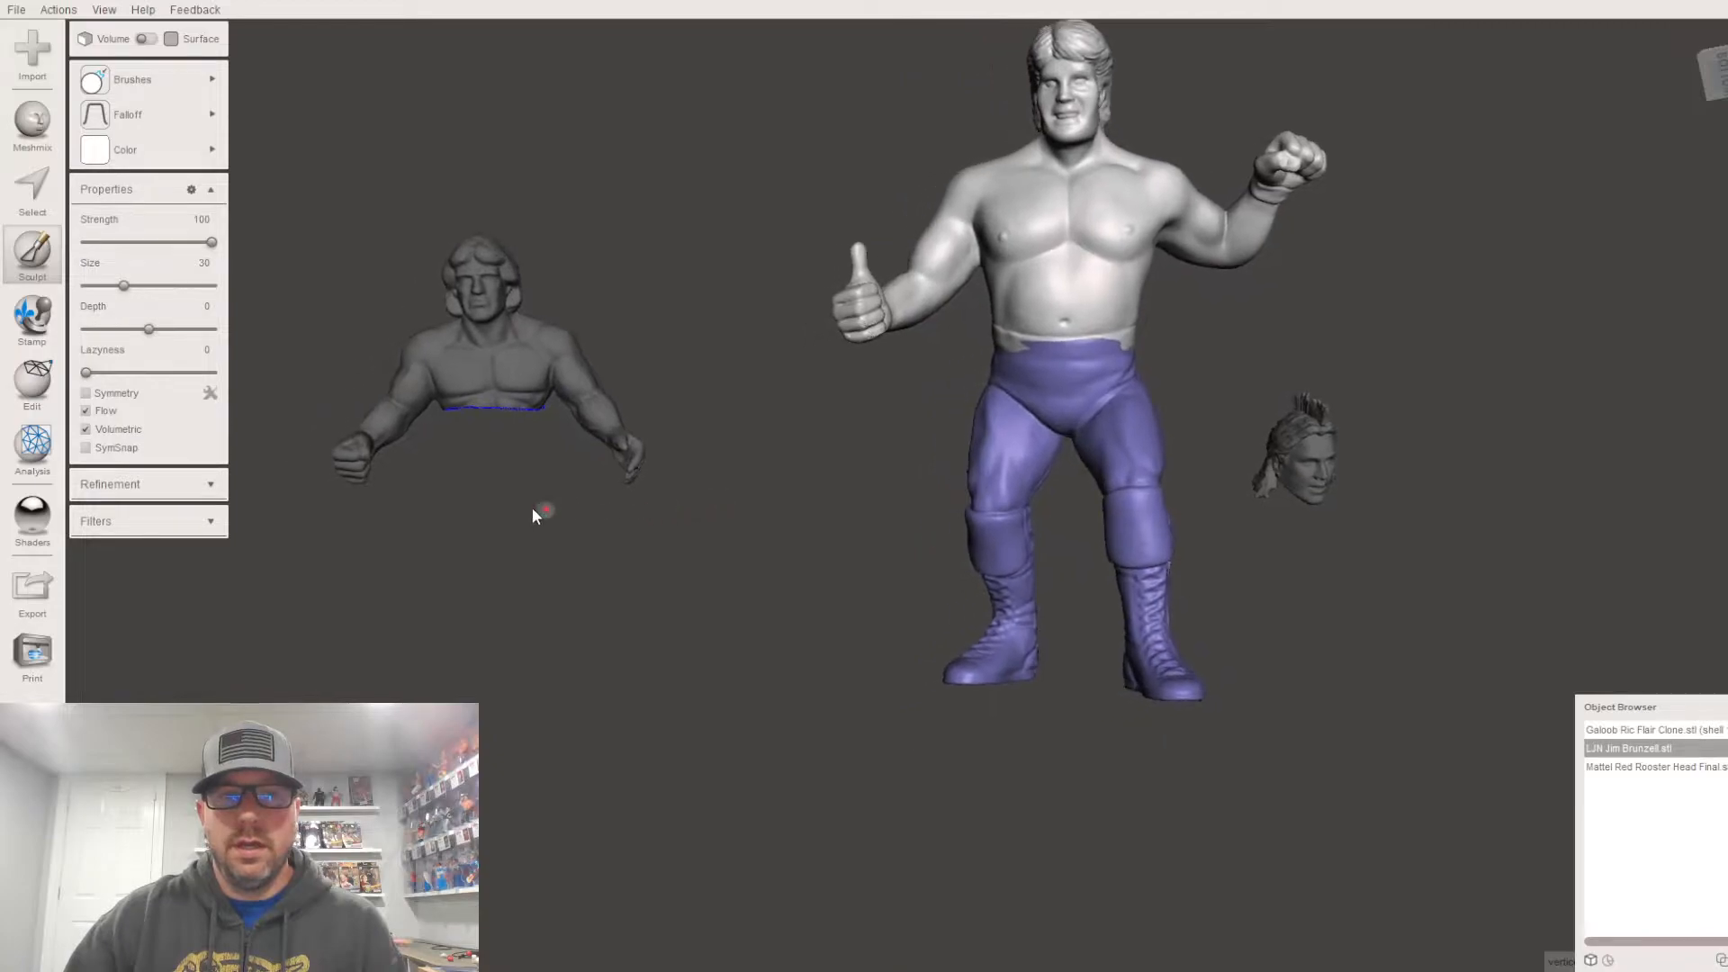
scroll(531, 513, "up", 3)
middle_click_drag(515, 516, 693, 548)
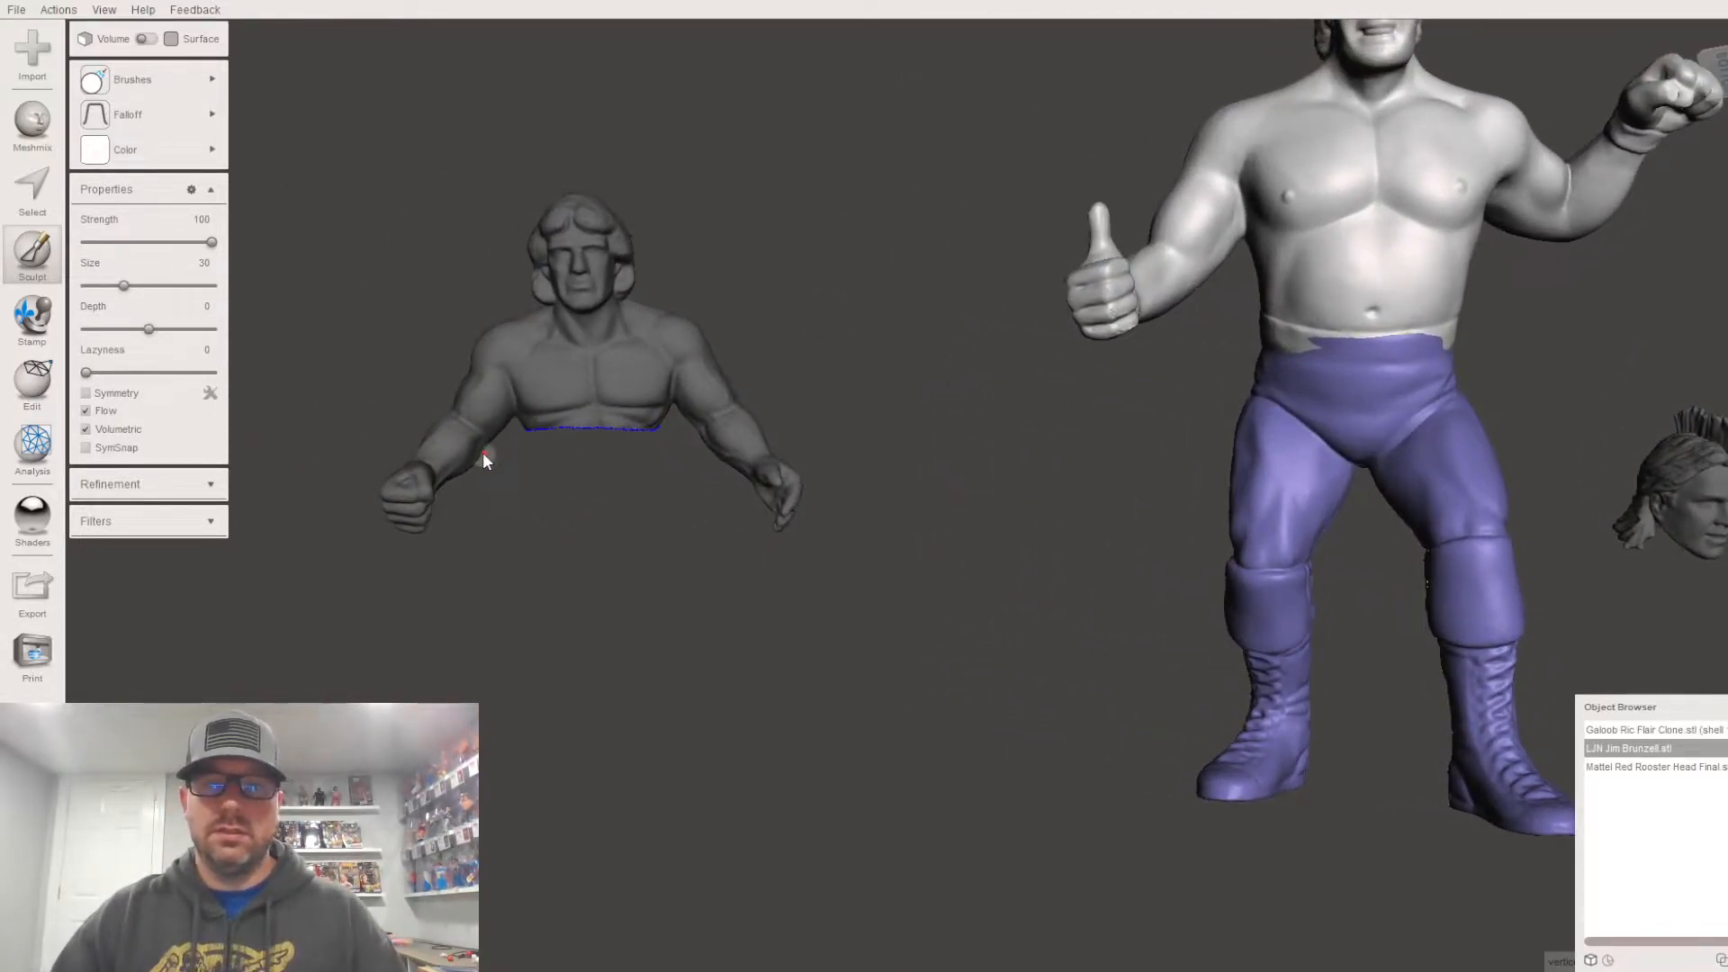
left_click(1633, 729)
right_click_drag(609, 372, 870, 566)
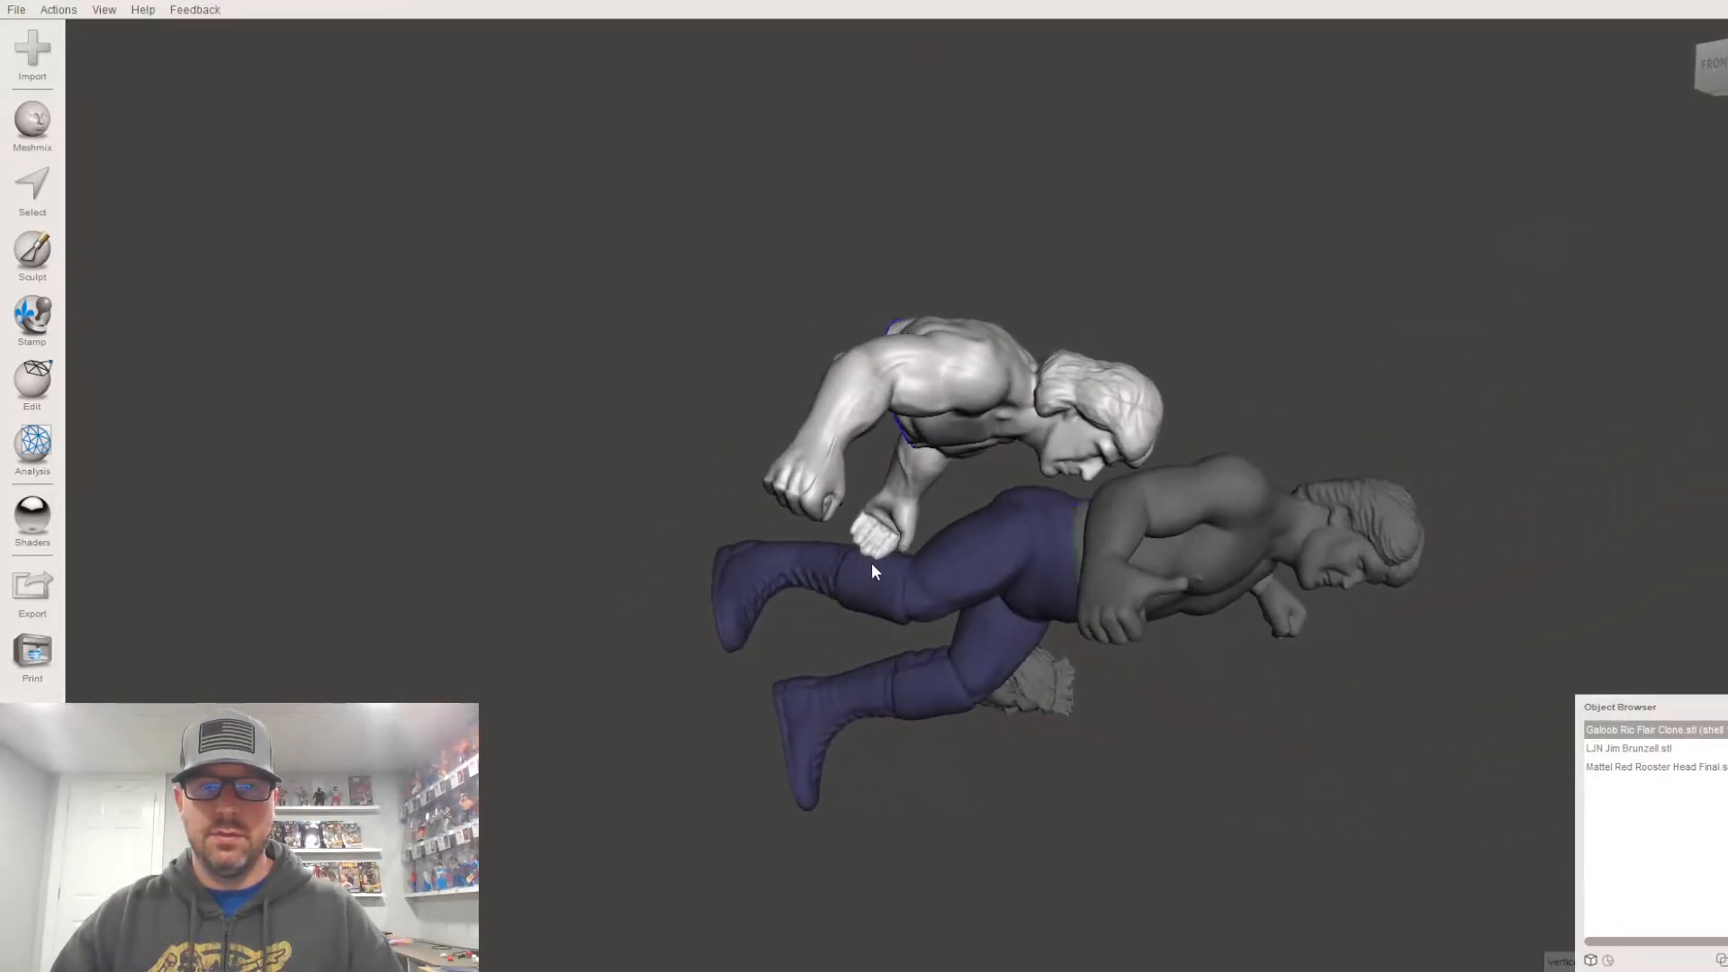
left_click(43, 369)
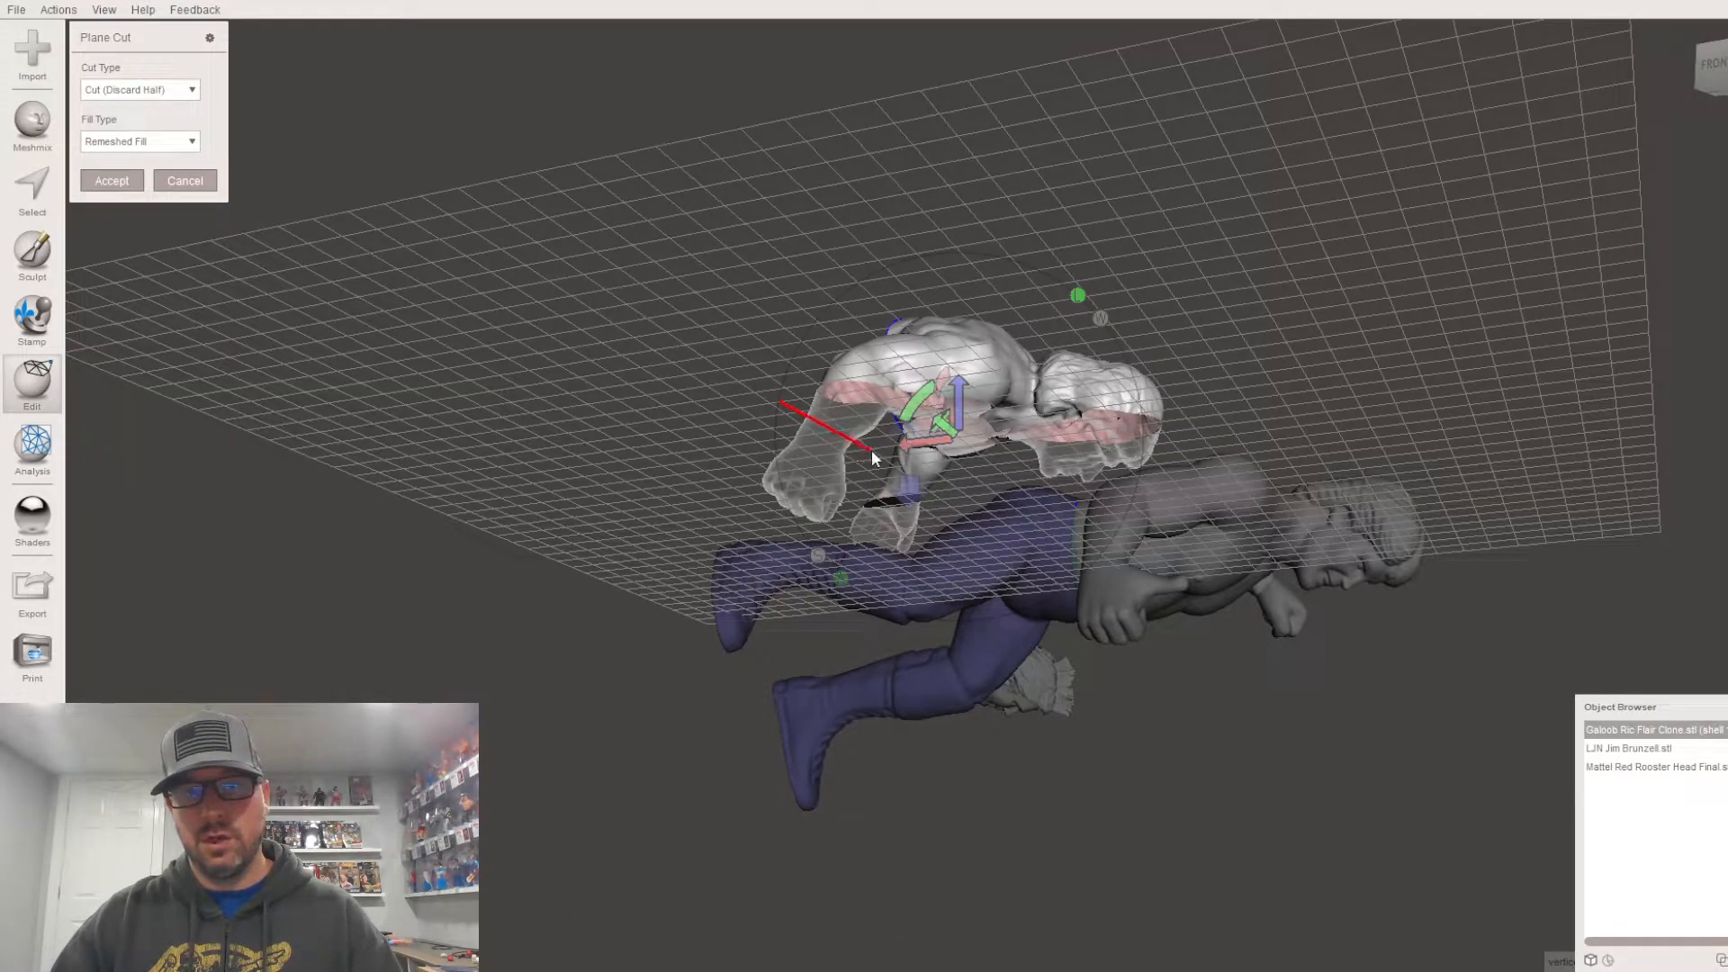
mouse_move(1002, 558)
right_mouse_down()
mouse_move(915, 423)
mouse_move(780, 332)
mouse_move(770, 284)
mouse_move(761, 296)
right_mouse_up()
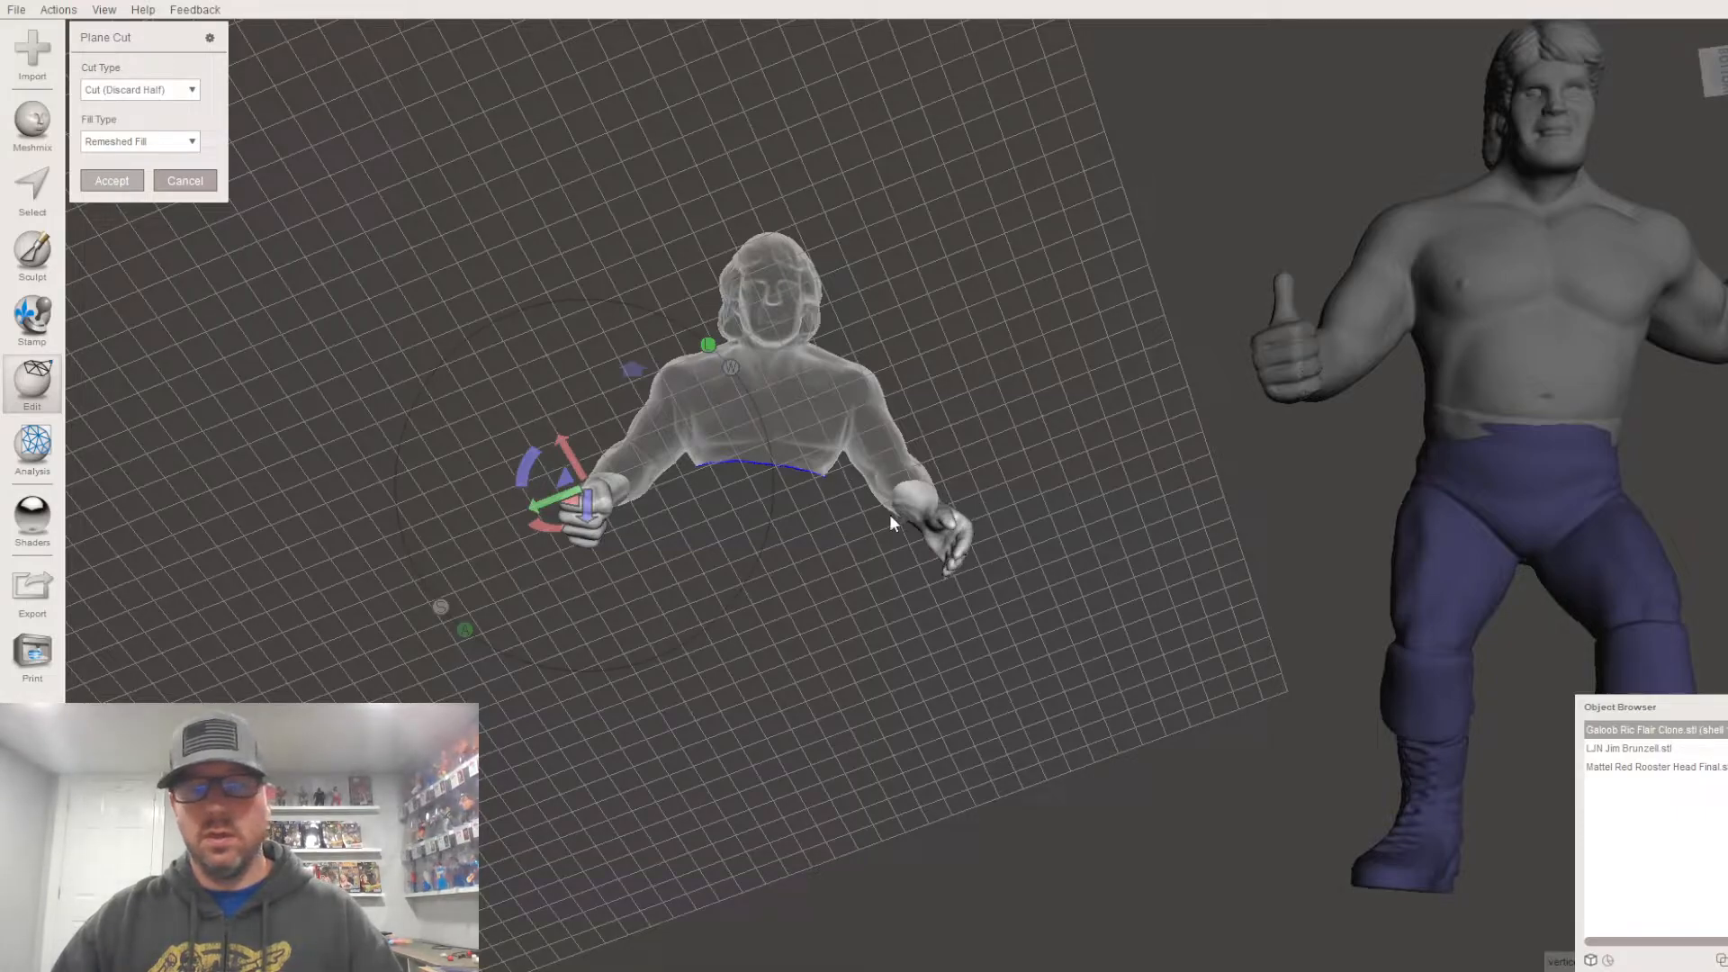
key("Return")
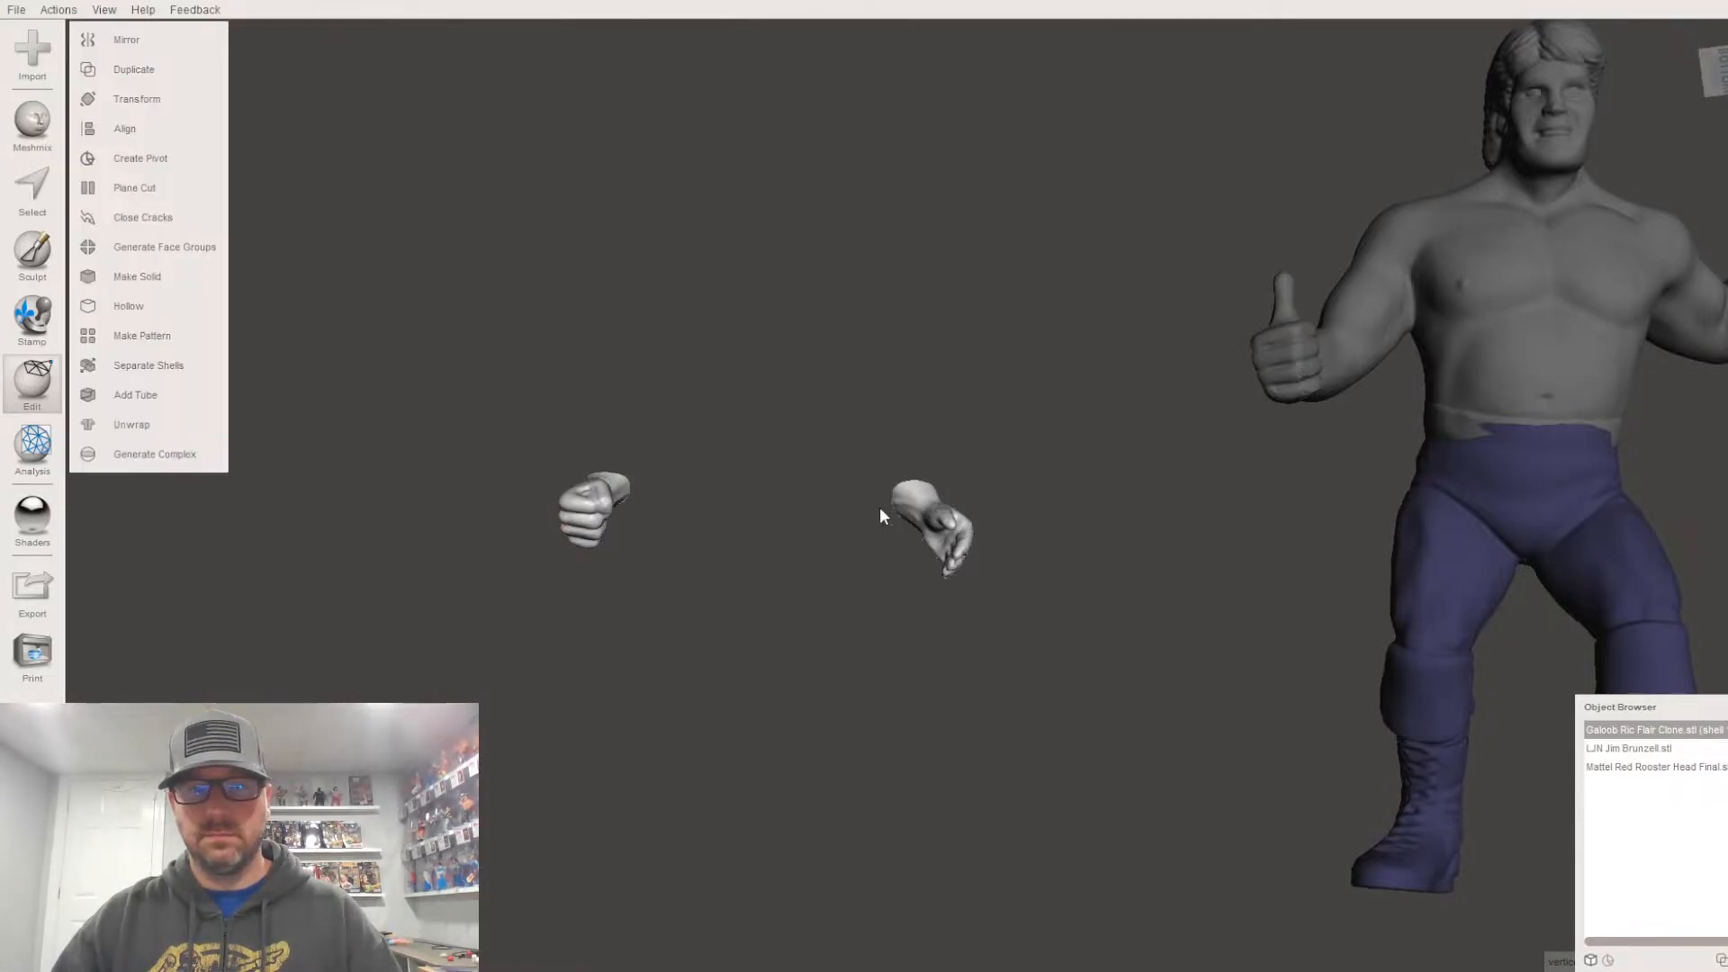
middle_click_drag(1136, 623, 1031, 664)
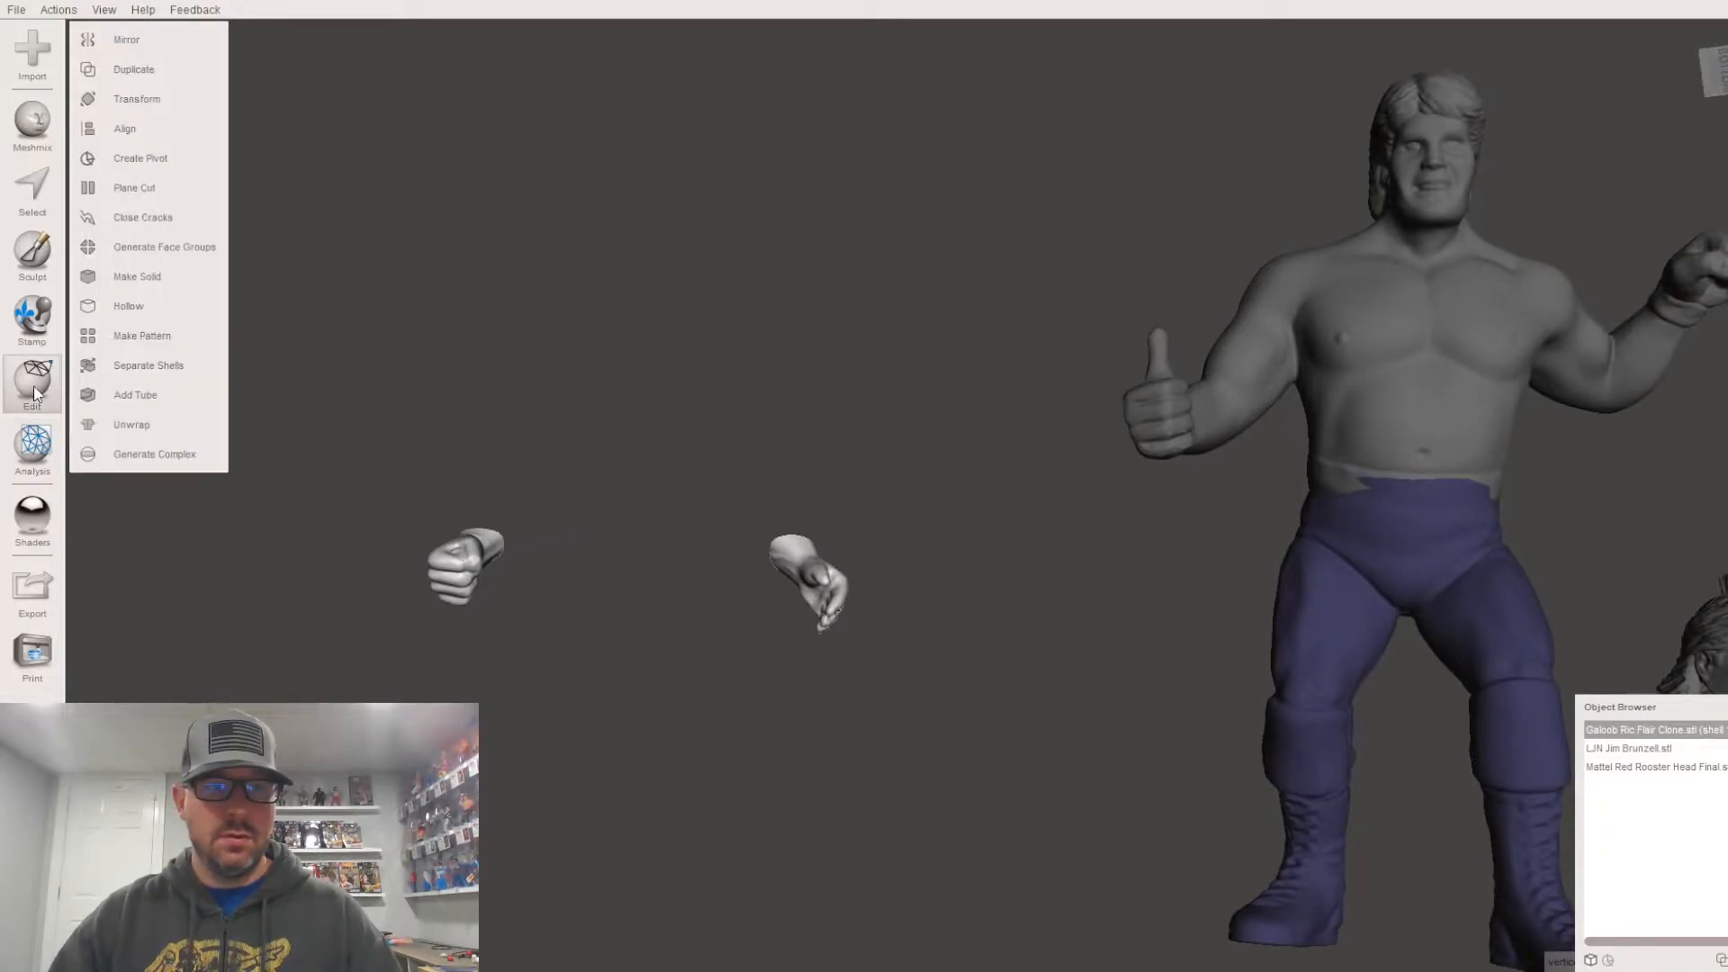
left_click(178, 366)
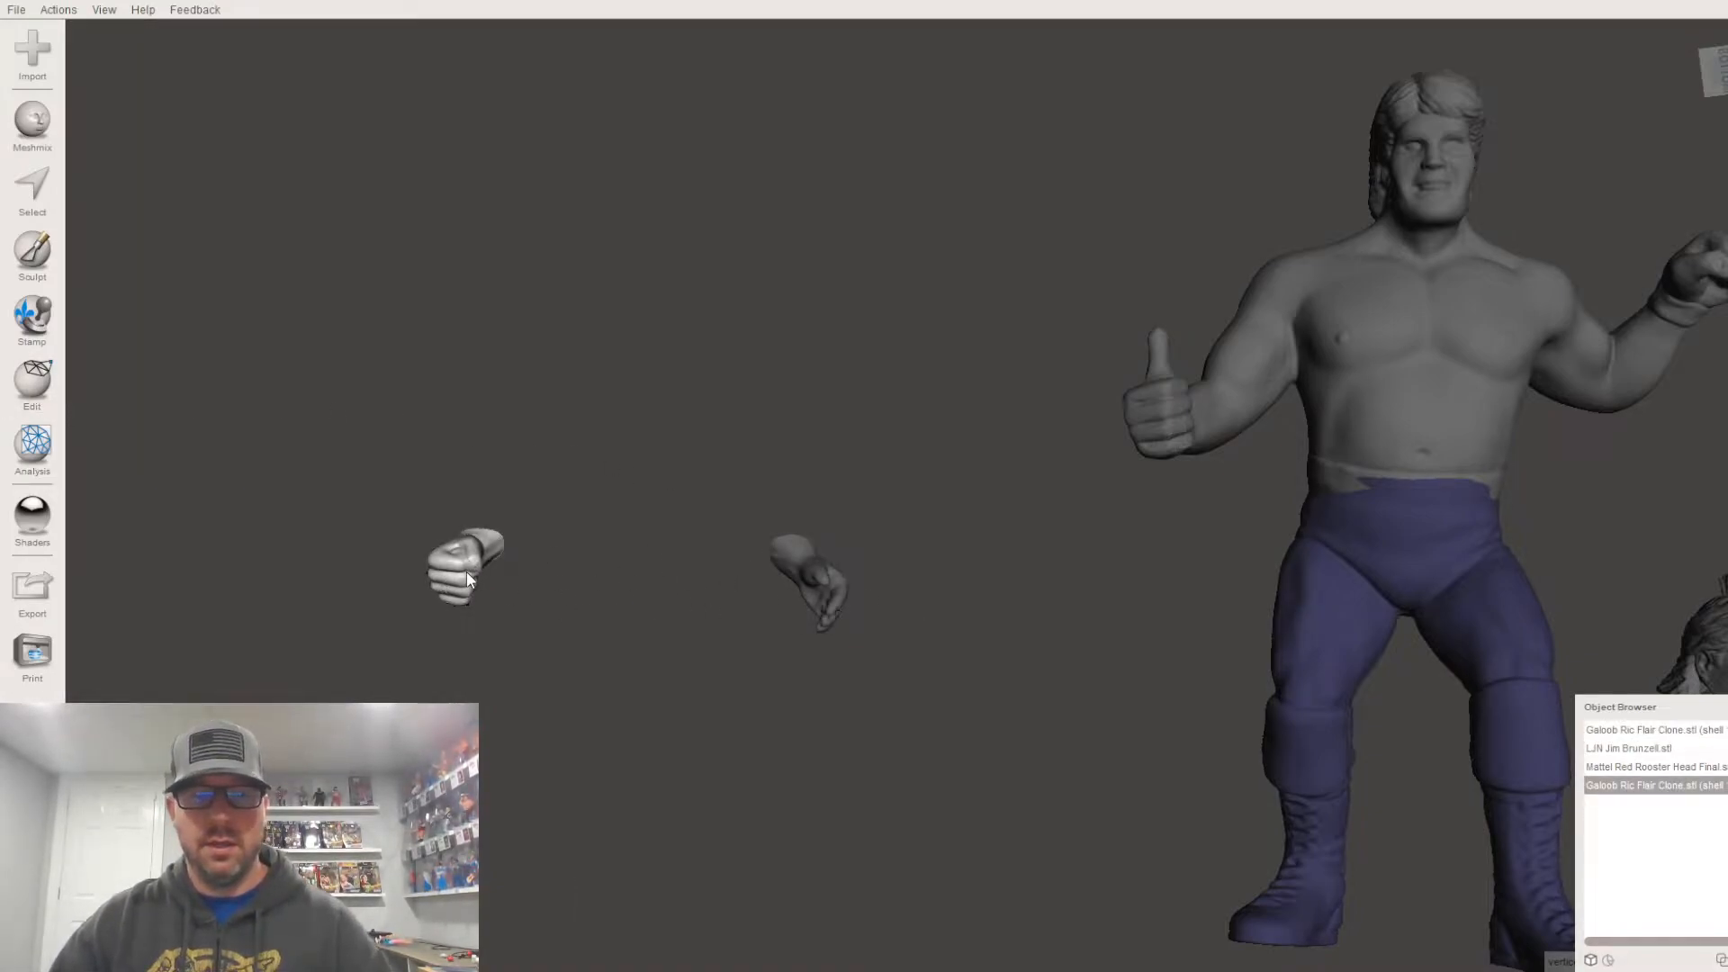
Step: Translate the separated Ric Flair fist about 139.4, 10.8 and 7.6 mm in X, Y and Z to the thumbs-up wrist, scaling it to about 1.13
key("t")
left_click_drag(537, 559, 1251, 474)
right_click_drag(1226, 460, 1044, 648)
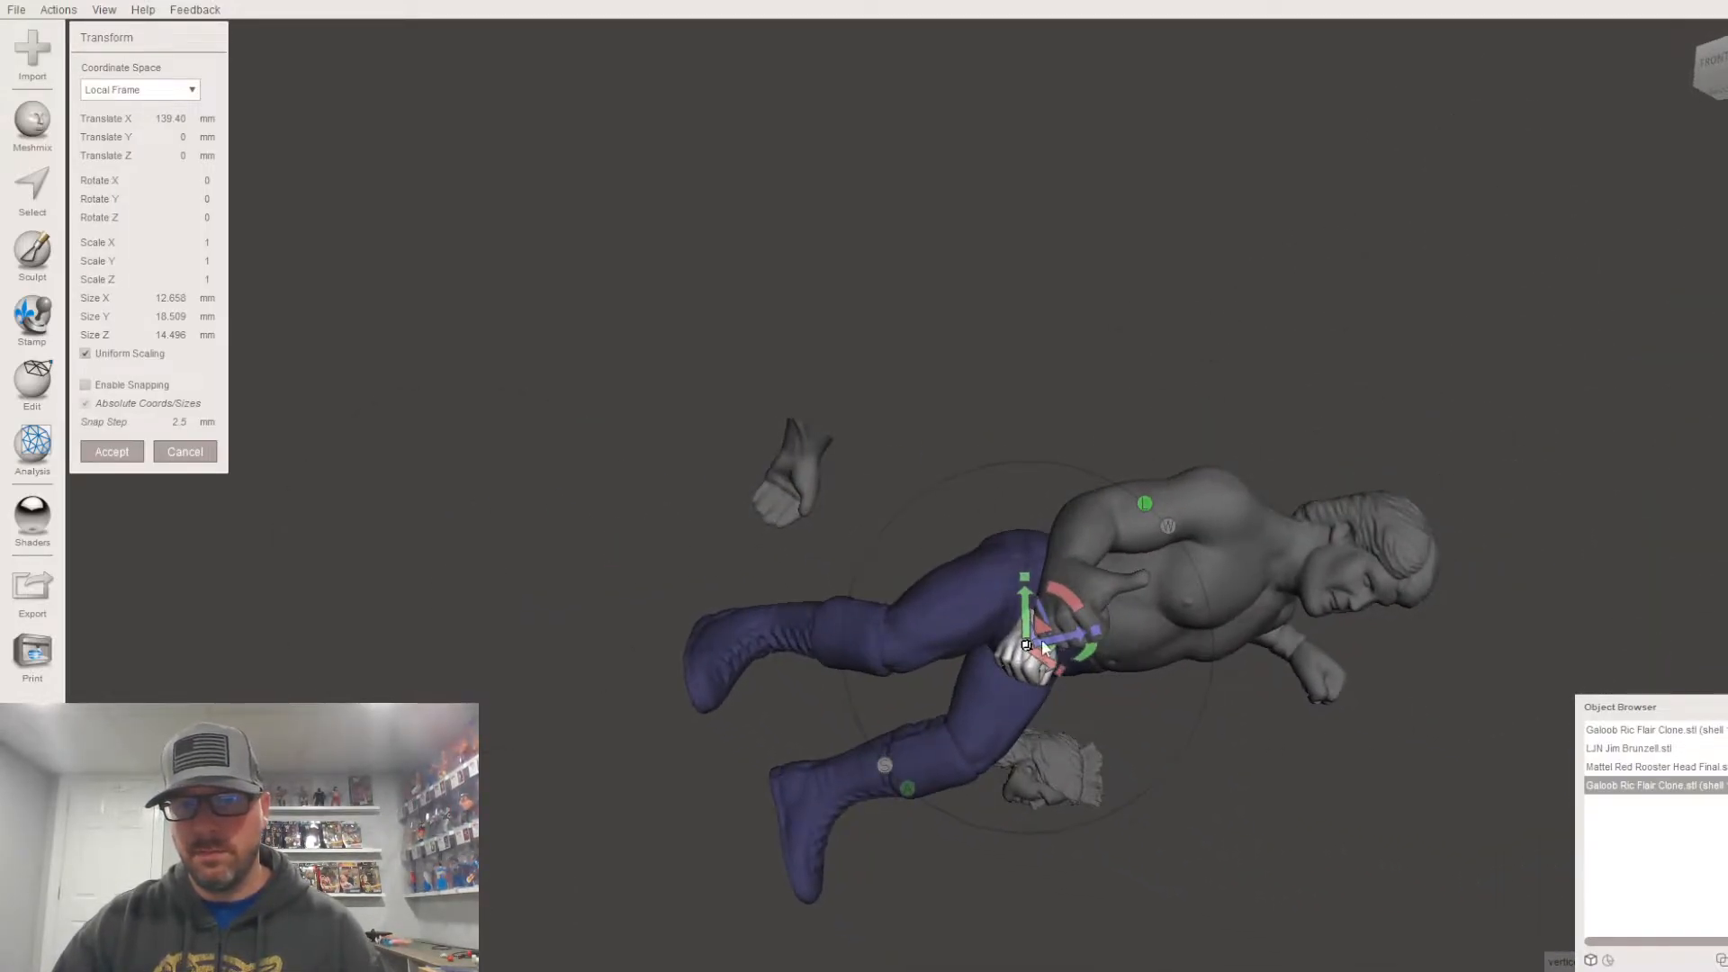
left_click_drag(1030, 628, 1074, 581)
right_click_drag(1074, 580, 1033, 365)
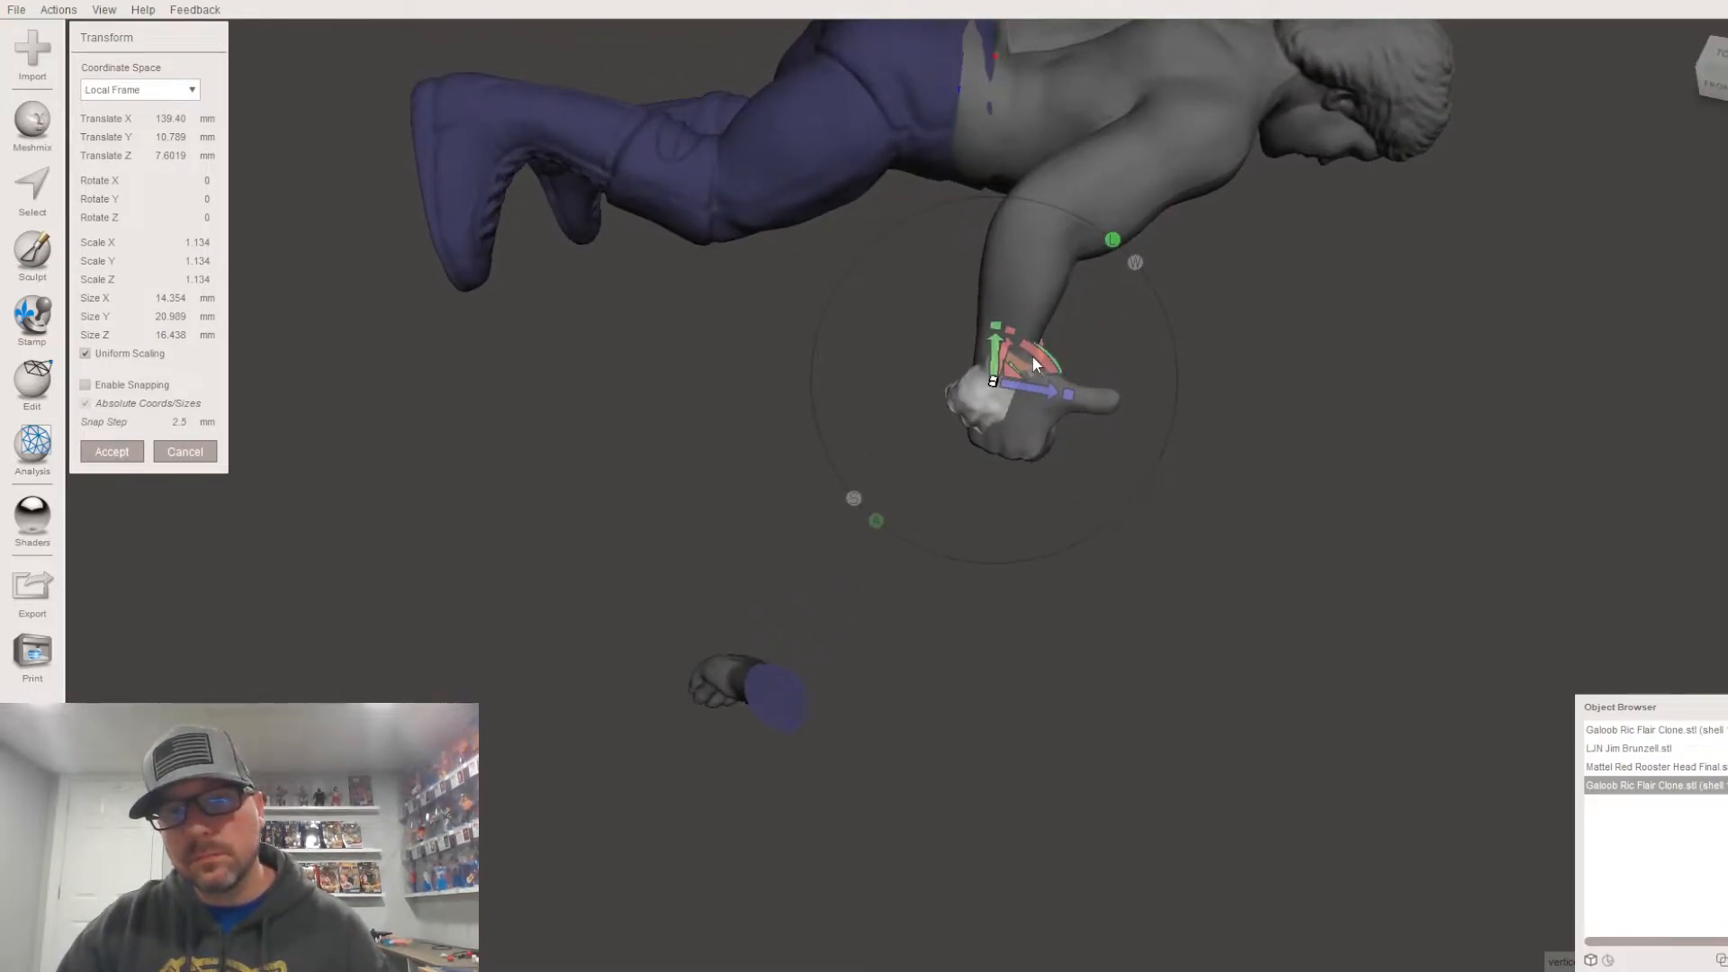
Step: Rotate the fist to about -16.9° in X and -22° in Z to follow the forearm, and scale it to about 1.2
left_click_drag(1033, 357, 1026, 345)
right_click_drag(1026, 346, 1233, 520)
left_click_drag(1233, 520, 1235, 536)
right_click_drag(1163, 579, 1049, 603)
left_click_drag(1051, 525, 1053, 521)
right_click_drag(1054, 506, 972, 621)
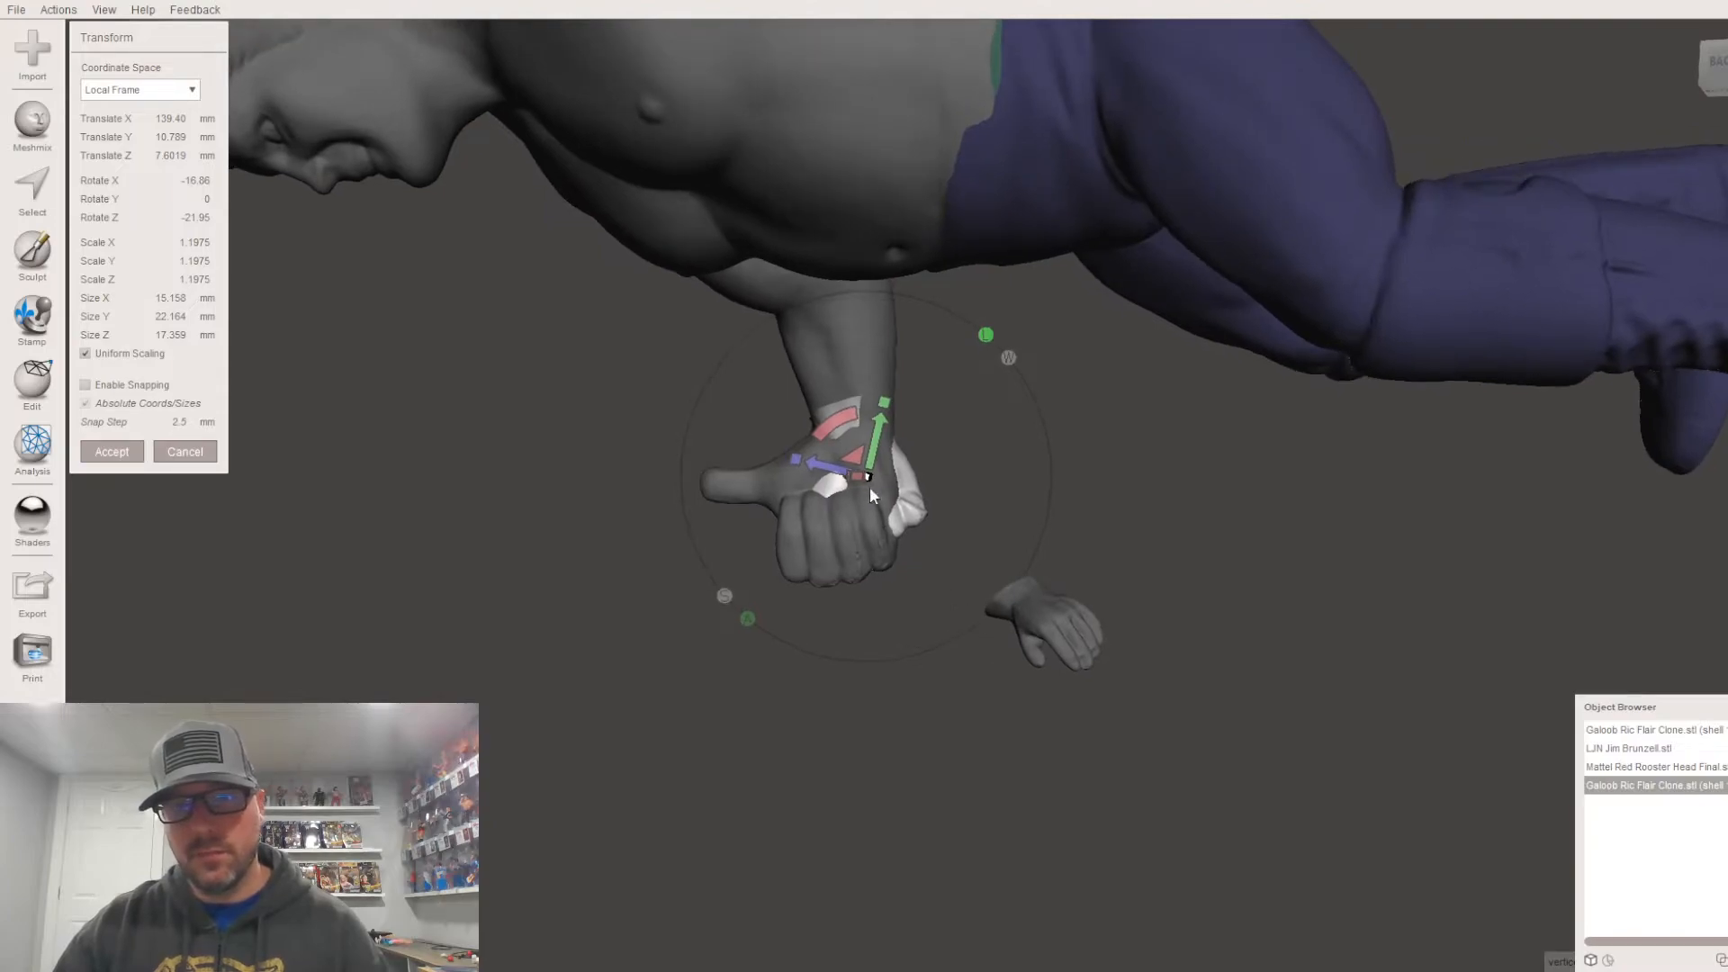
Step: Scale the fist to about 1.36 and rotate it to about -26.1°, 3.7° and -21.7° in X, Y and Z to match the forearm
left_click_drag(833, 432, 861, 461)
right_click_drag(862, 462, 1128, 493)
left_click_drag(1184, 556, 1181, 551)
right_click_drag(1181, 550, 1104, 556)
left_click_drag(1106, 533, 1108, 540)
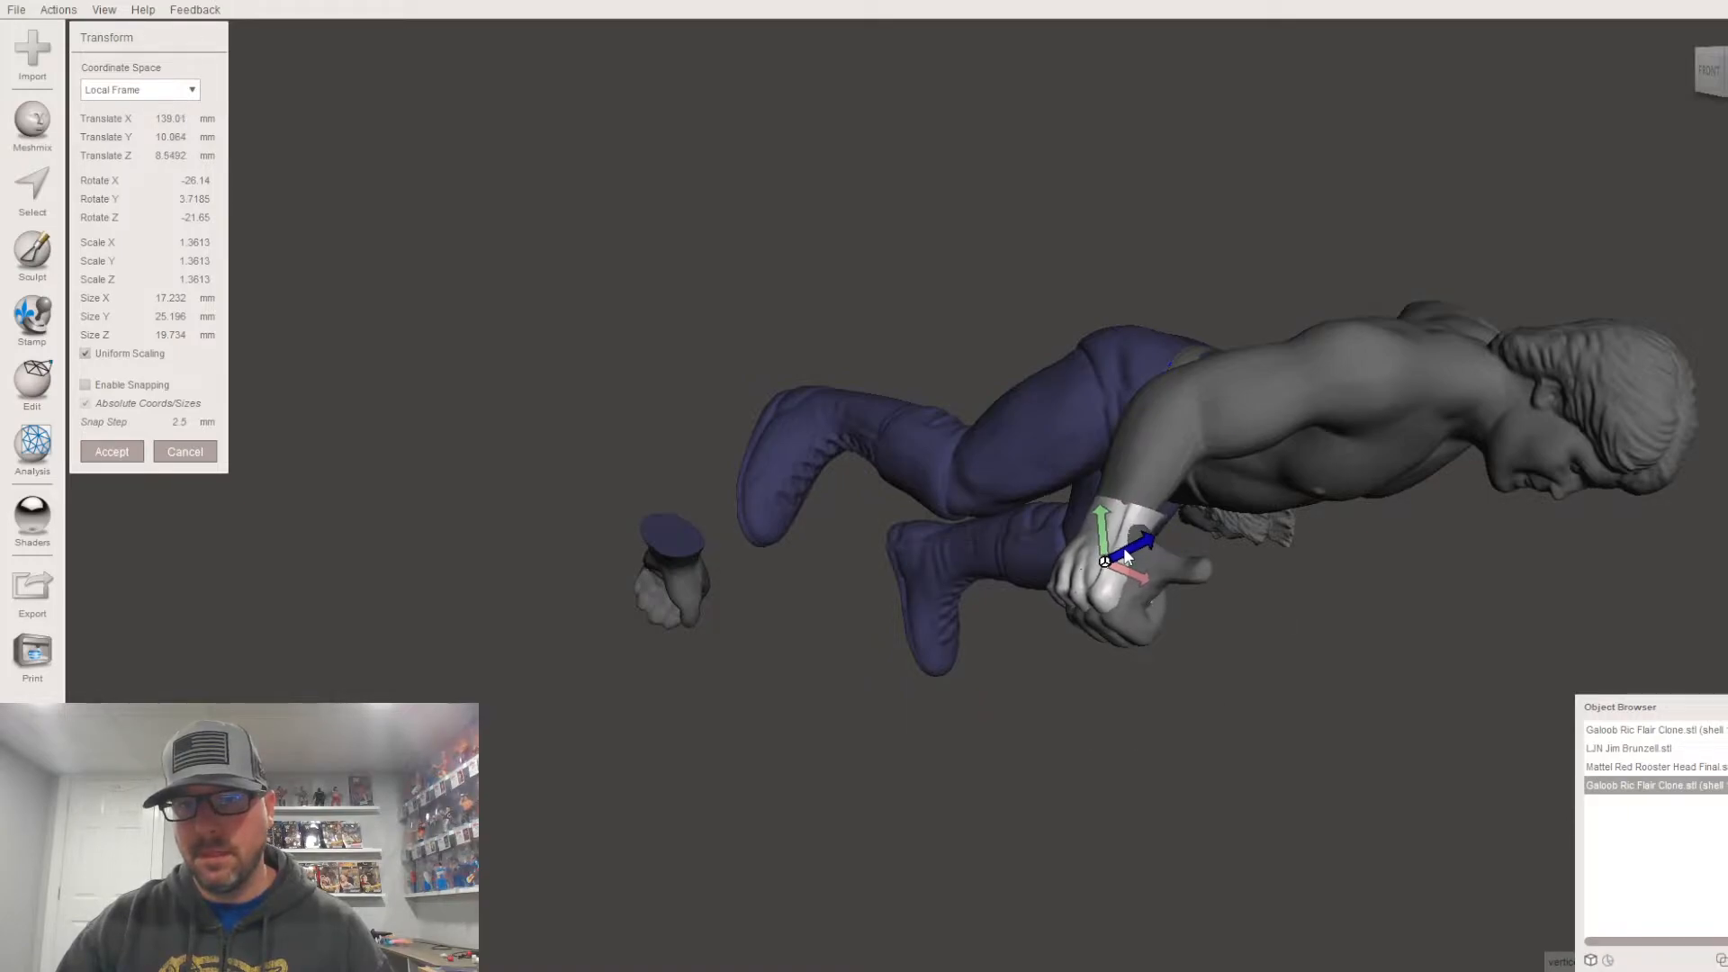
right_click_drag(1148, 559, 949, 553)
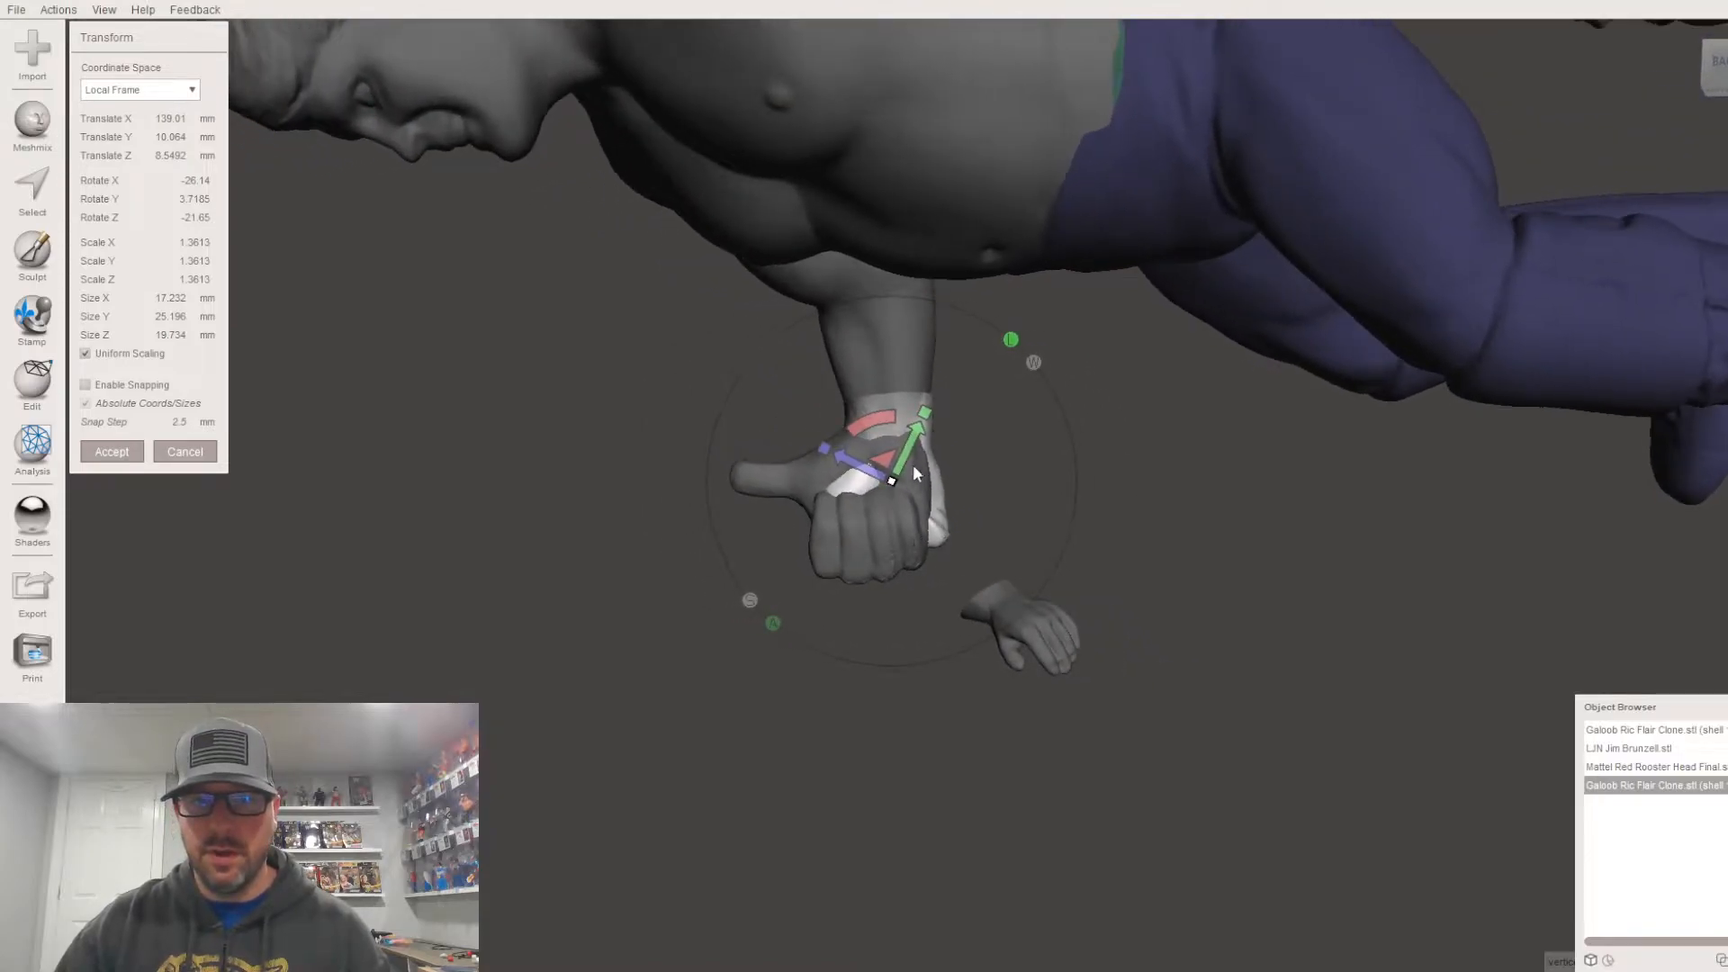
Step: Translate the fist to about 138.3, 8.4 and 9 mm in X, Y and Z over the wrist and accept the transform
left_click_drag(907, 451, 868, 482)
right_click_drag(867, 482, 1120, 652)
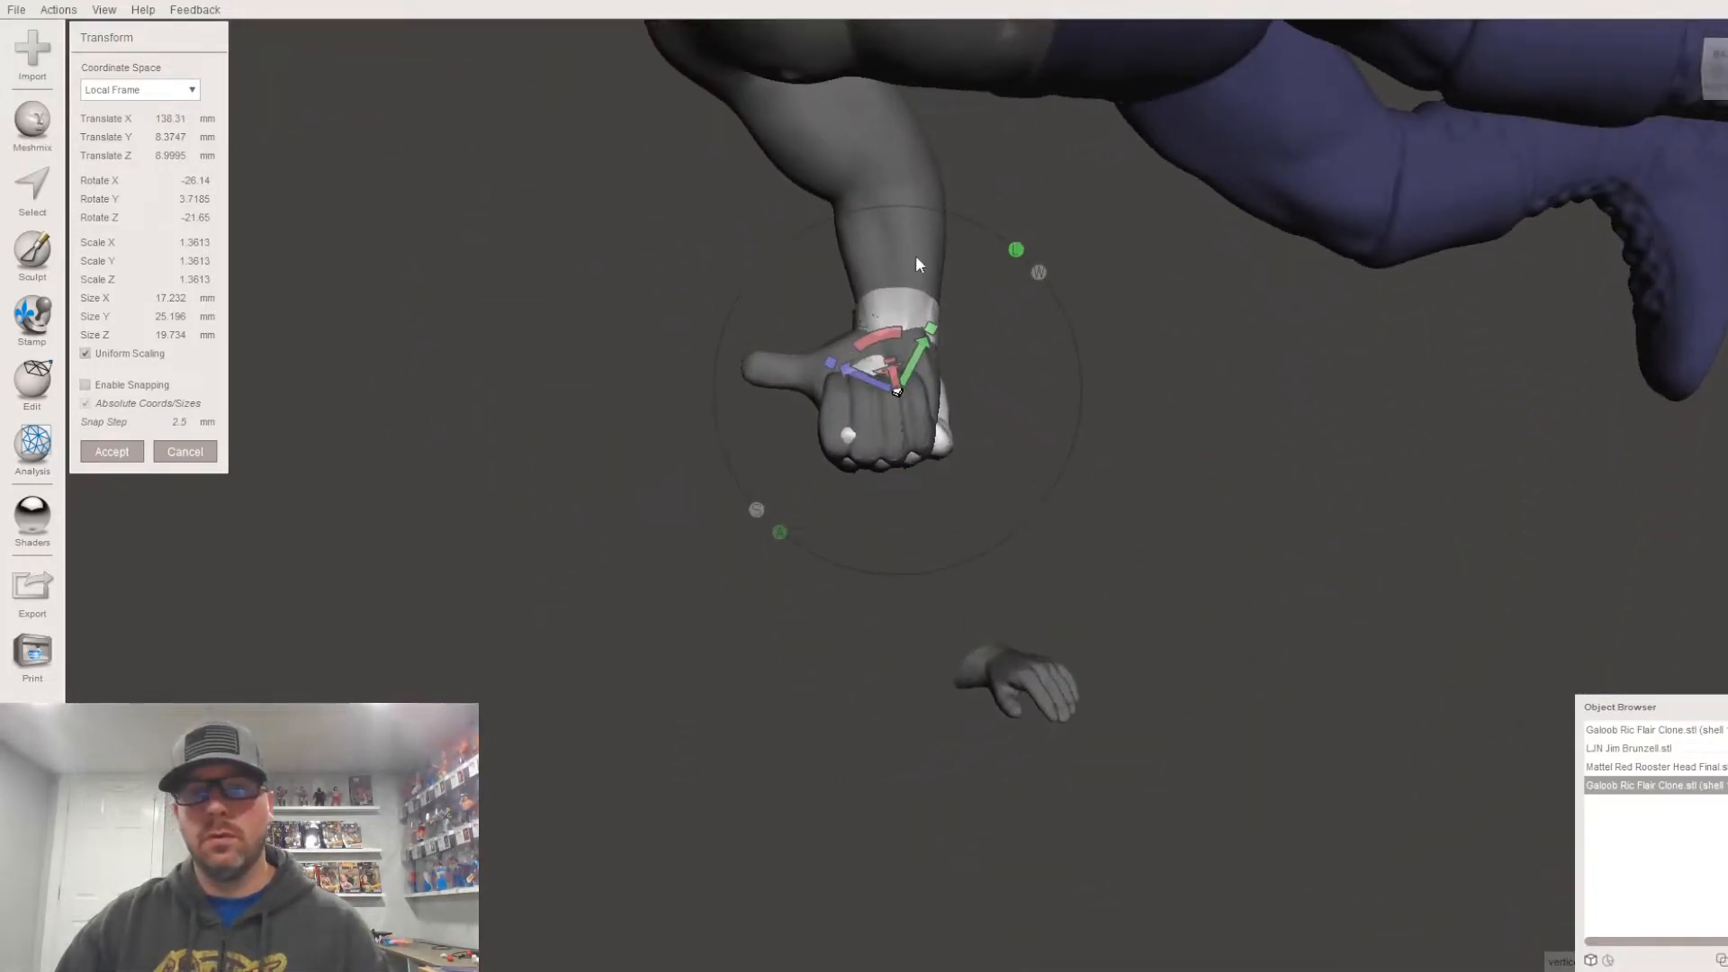
left_click(110, 453)
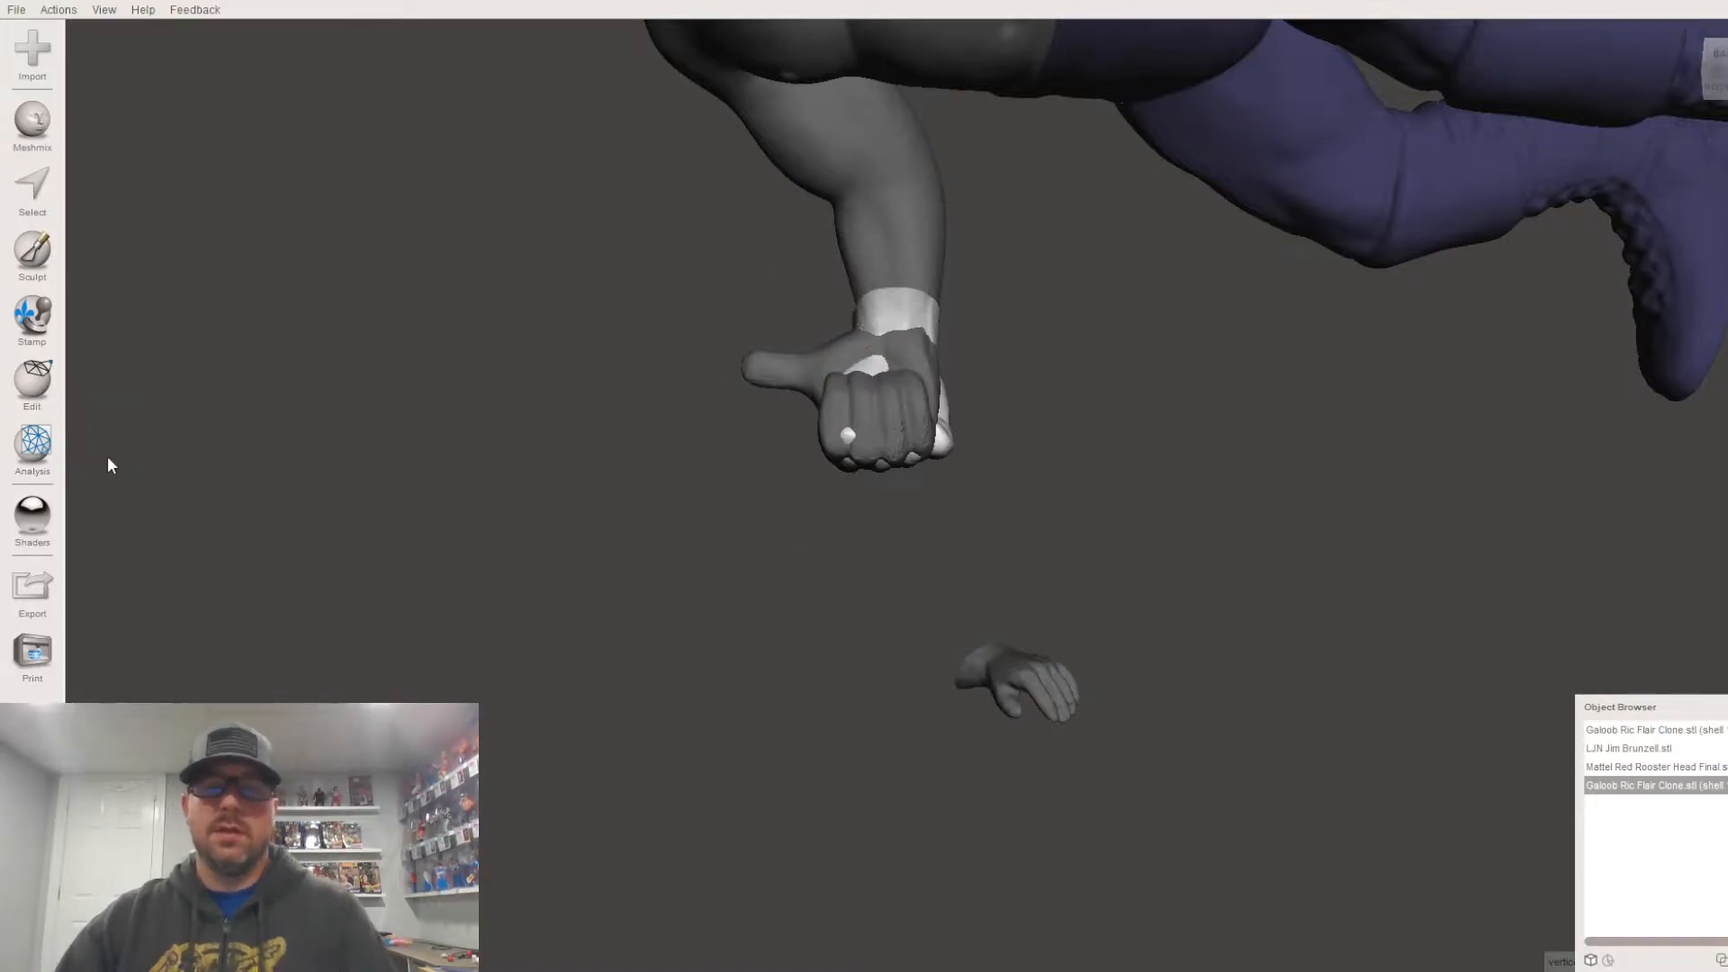
Step: Select the LJN Jim Brunzell thumbs-up hand and plane-cut it off at the wrist, discarding the hand half with Remeshed Fill
left_click(862, 191)
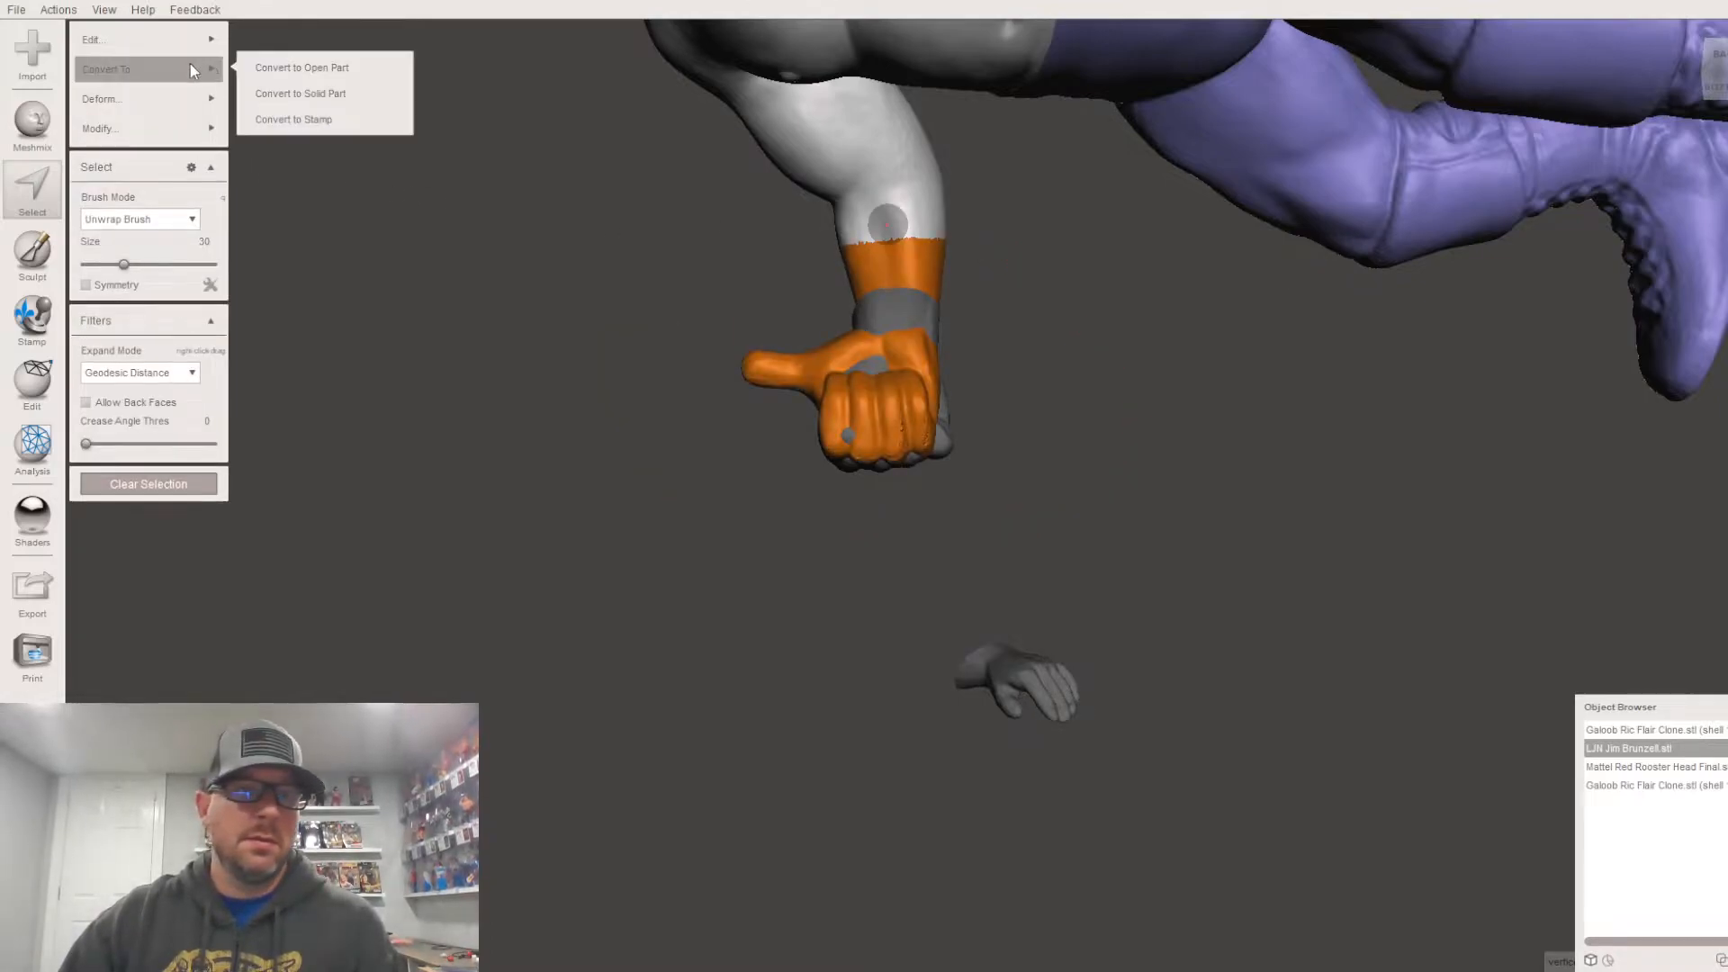
mouse_move(165, 42)
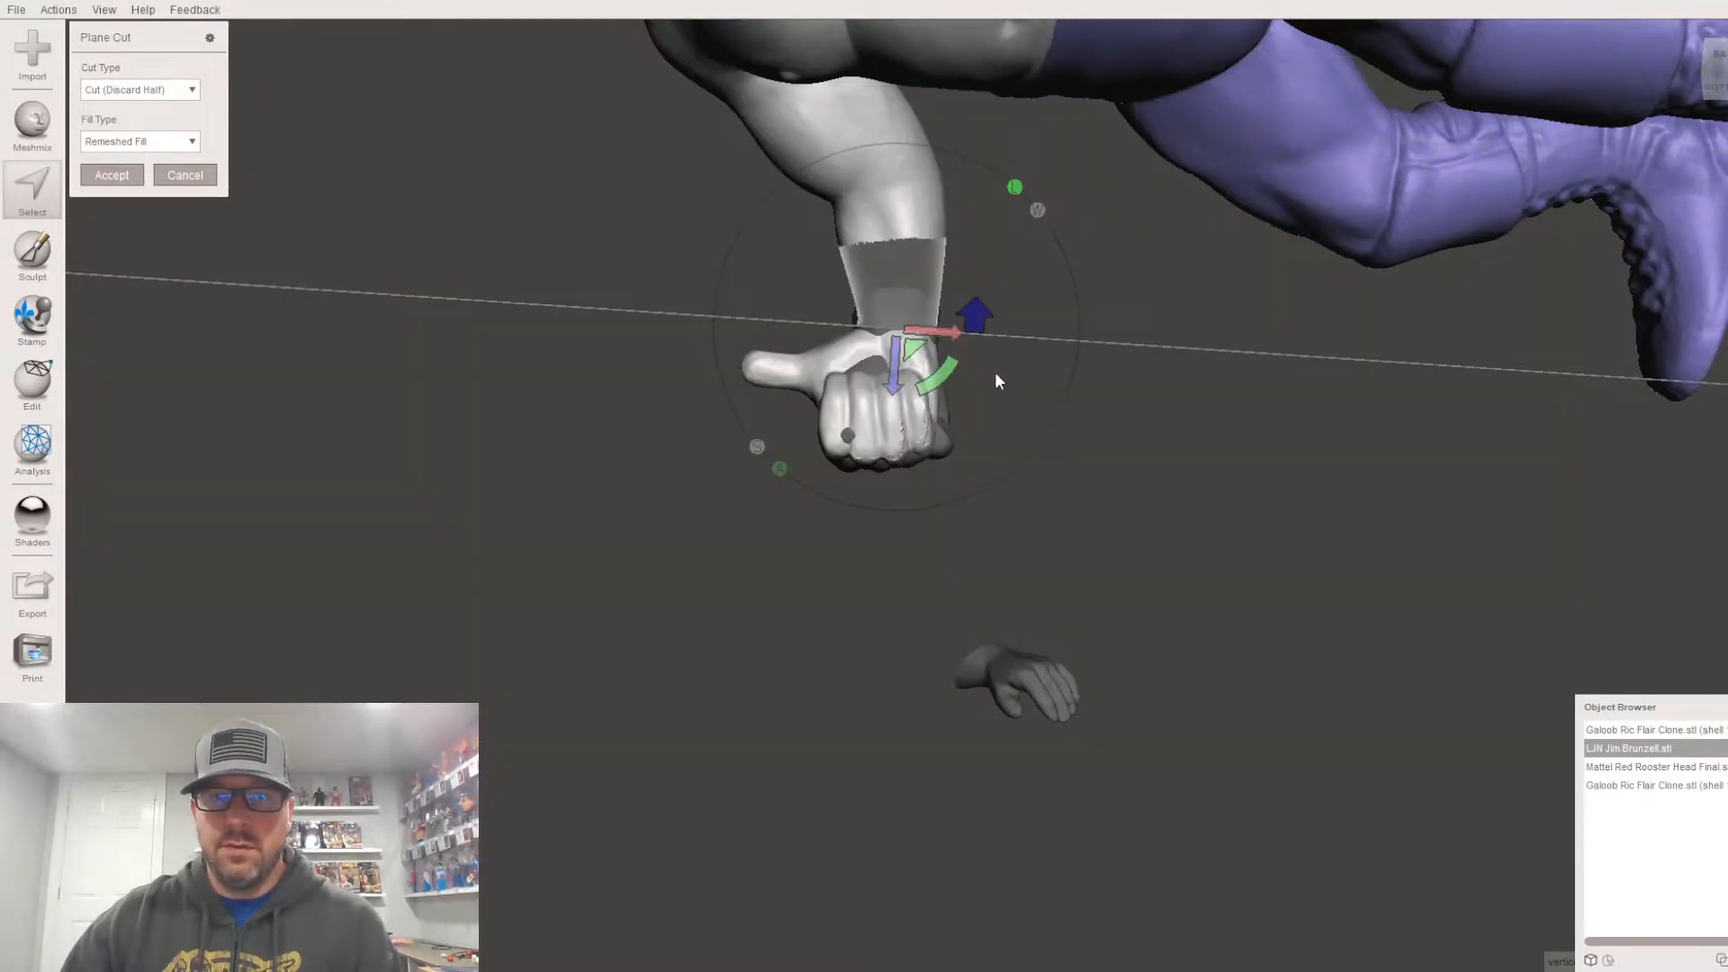
left_click(977, 319)
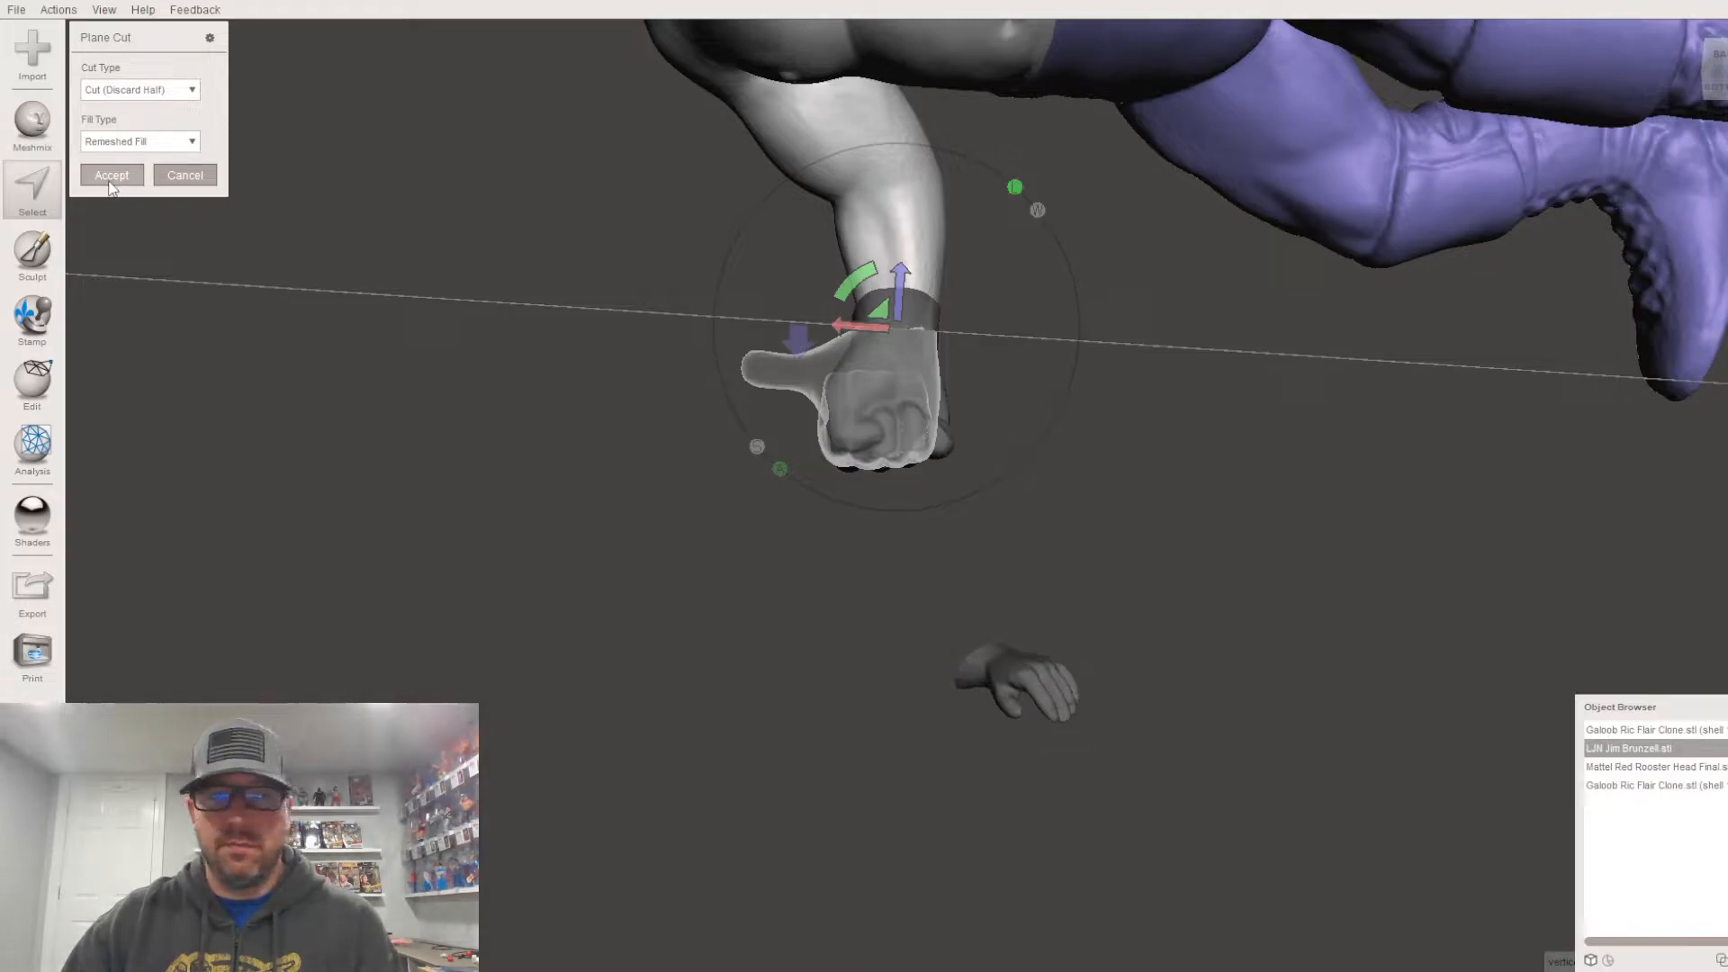
right_click_drag(425, 308, 689, 275)
scroll(1244, 549, "down", 6)
middle_click_drag(1130, 581, 965, 549)
scroll(990, 549, "up", 5)
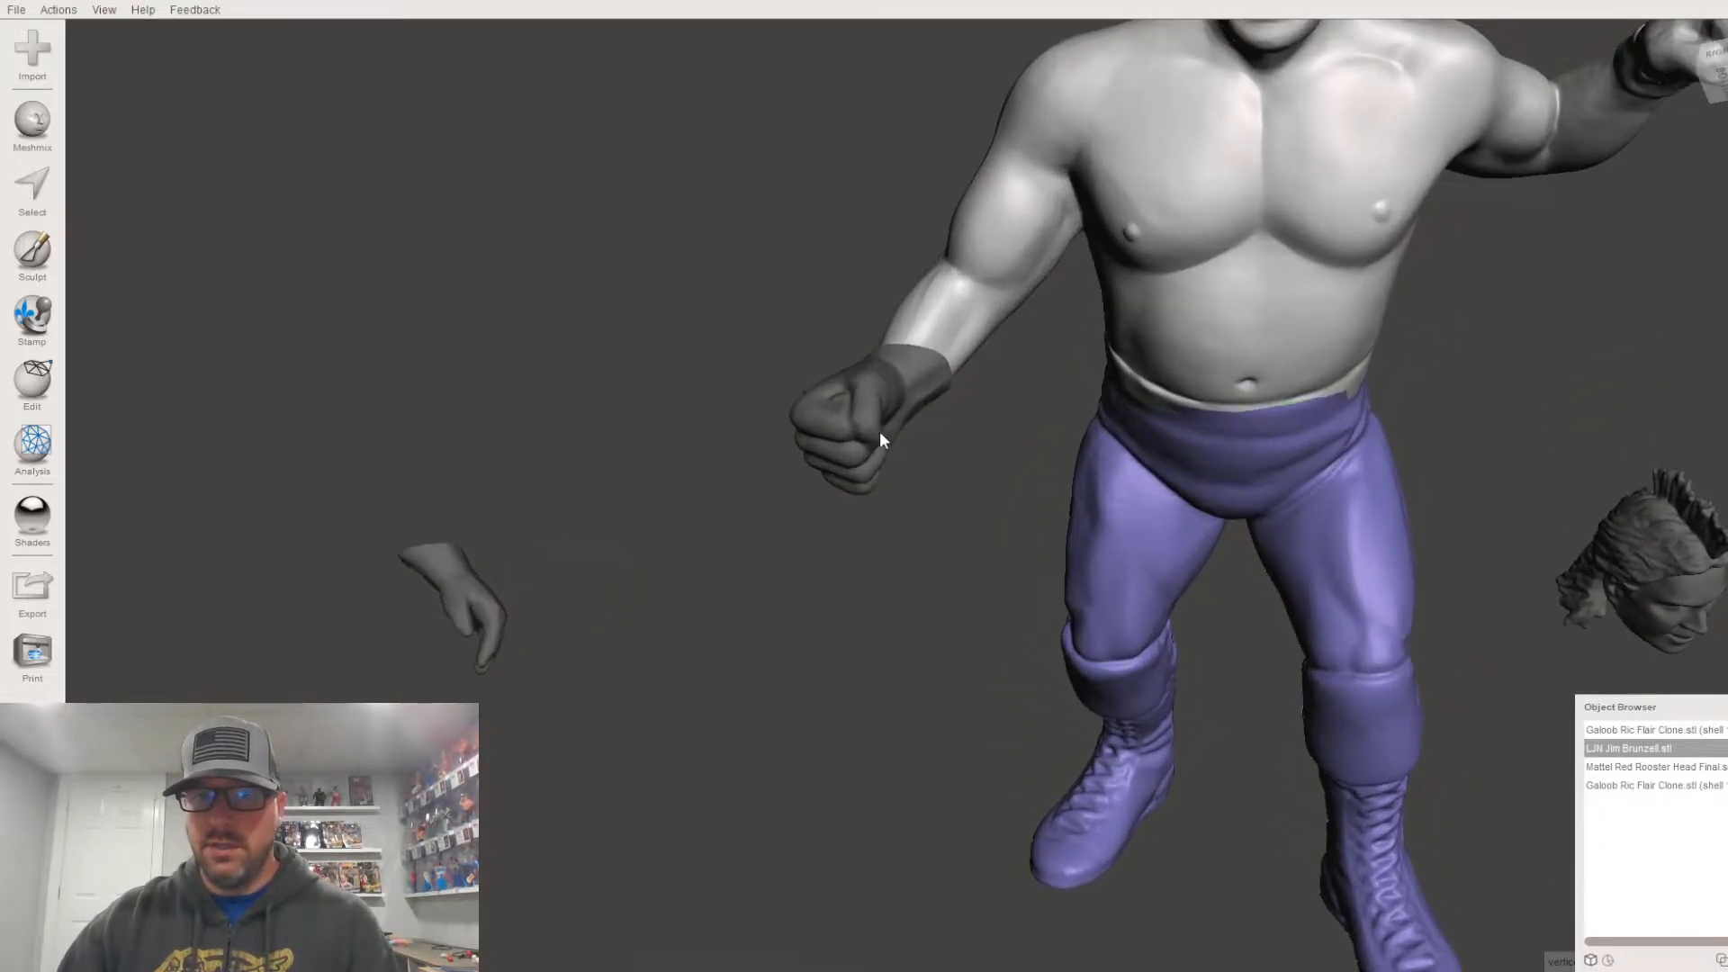
Step: Transform the fist again, rotating it about 5° in Y and 10.2° in Z and shifting it about 1.8, 0.6 and -0.4 mm onto the wrist
left_click(878, 436)
key("ctrl+t")
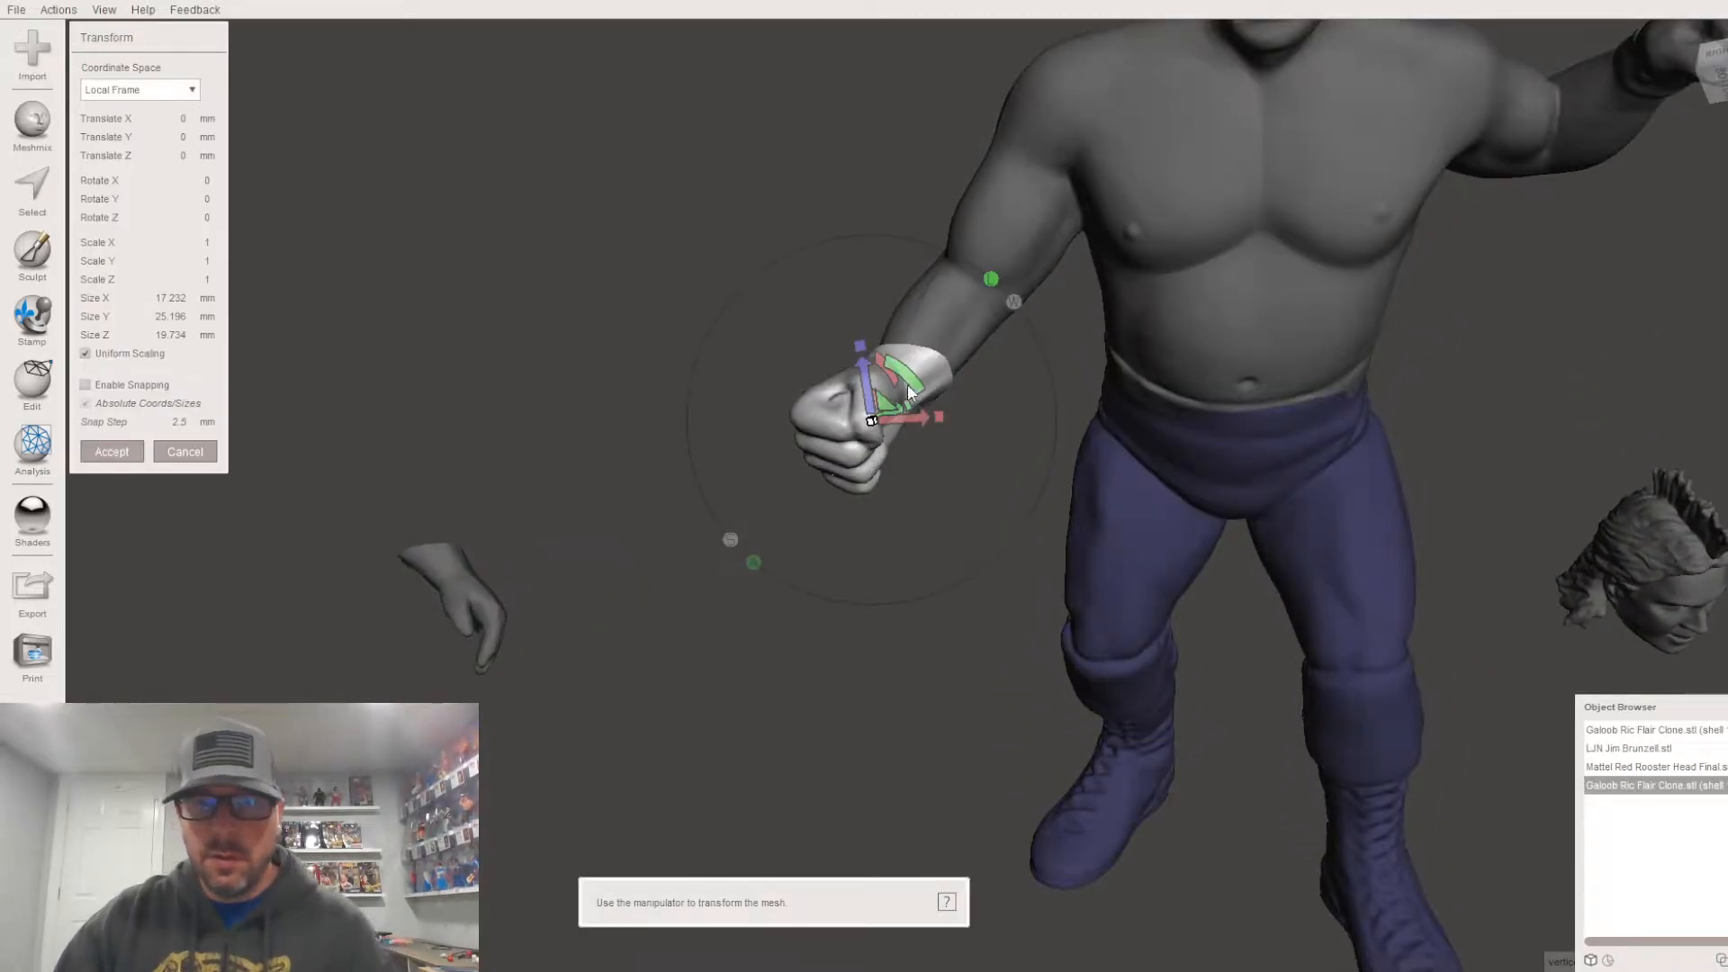
right_click_drag(878, 434, 918, 524)
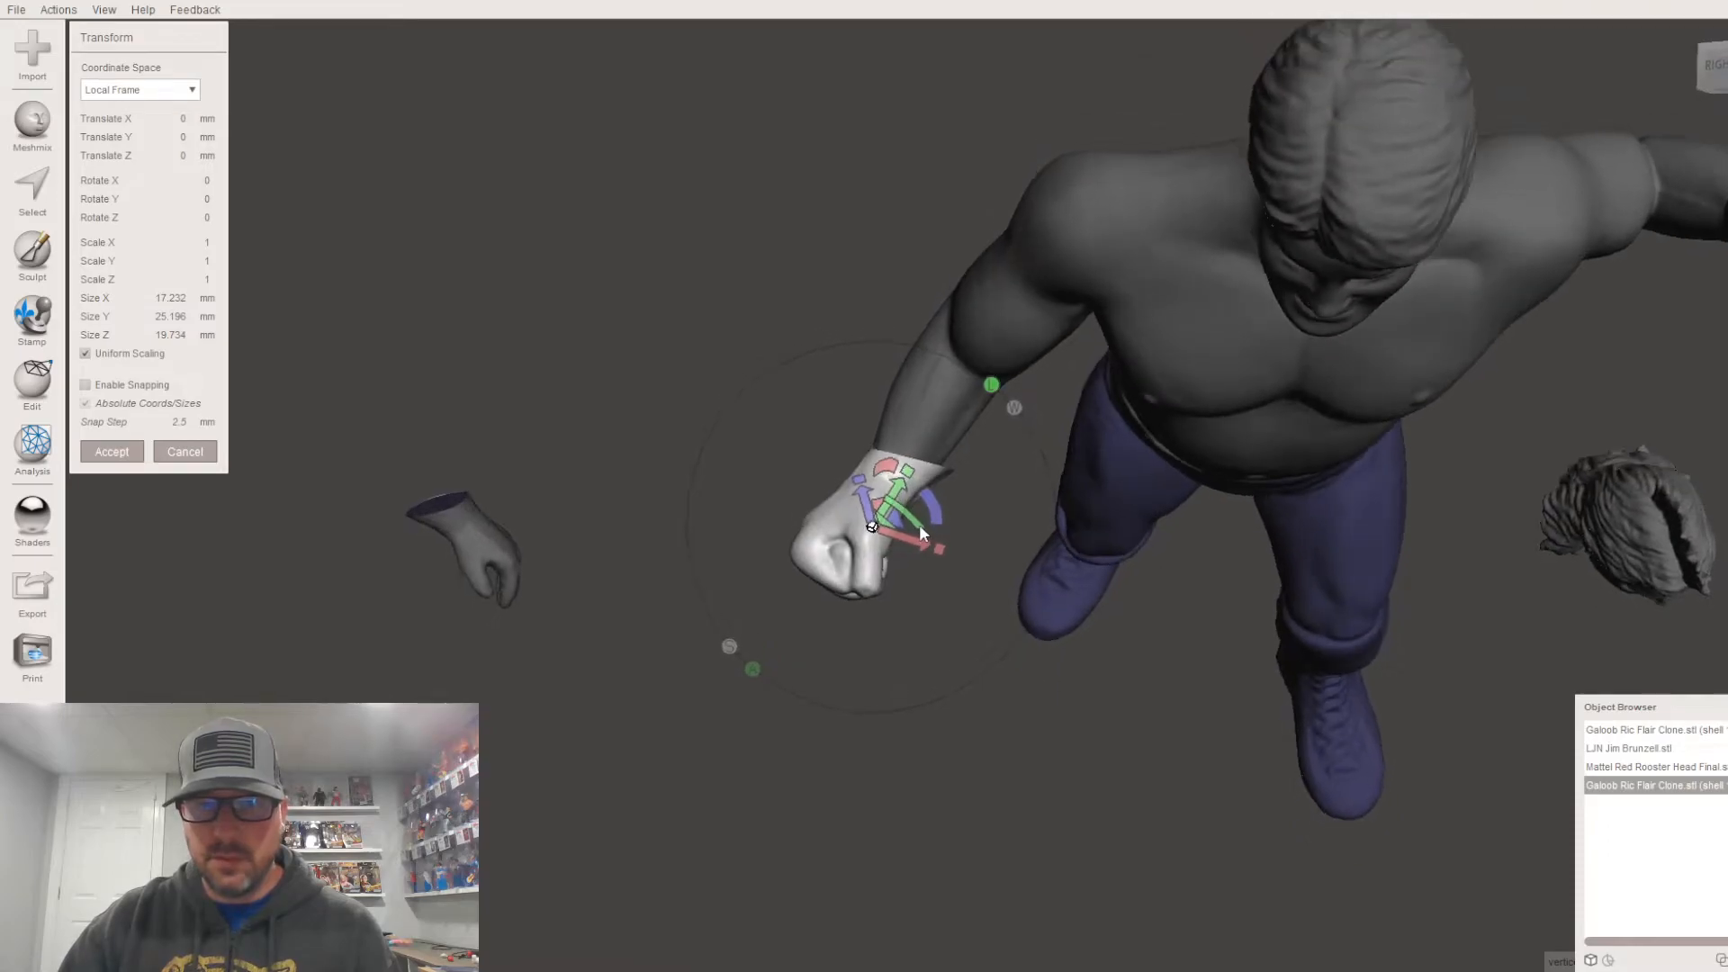
left_click_drag(937, 510, 914, 534)
right_click_drag(913, 533, 1107, 610)
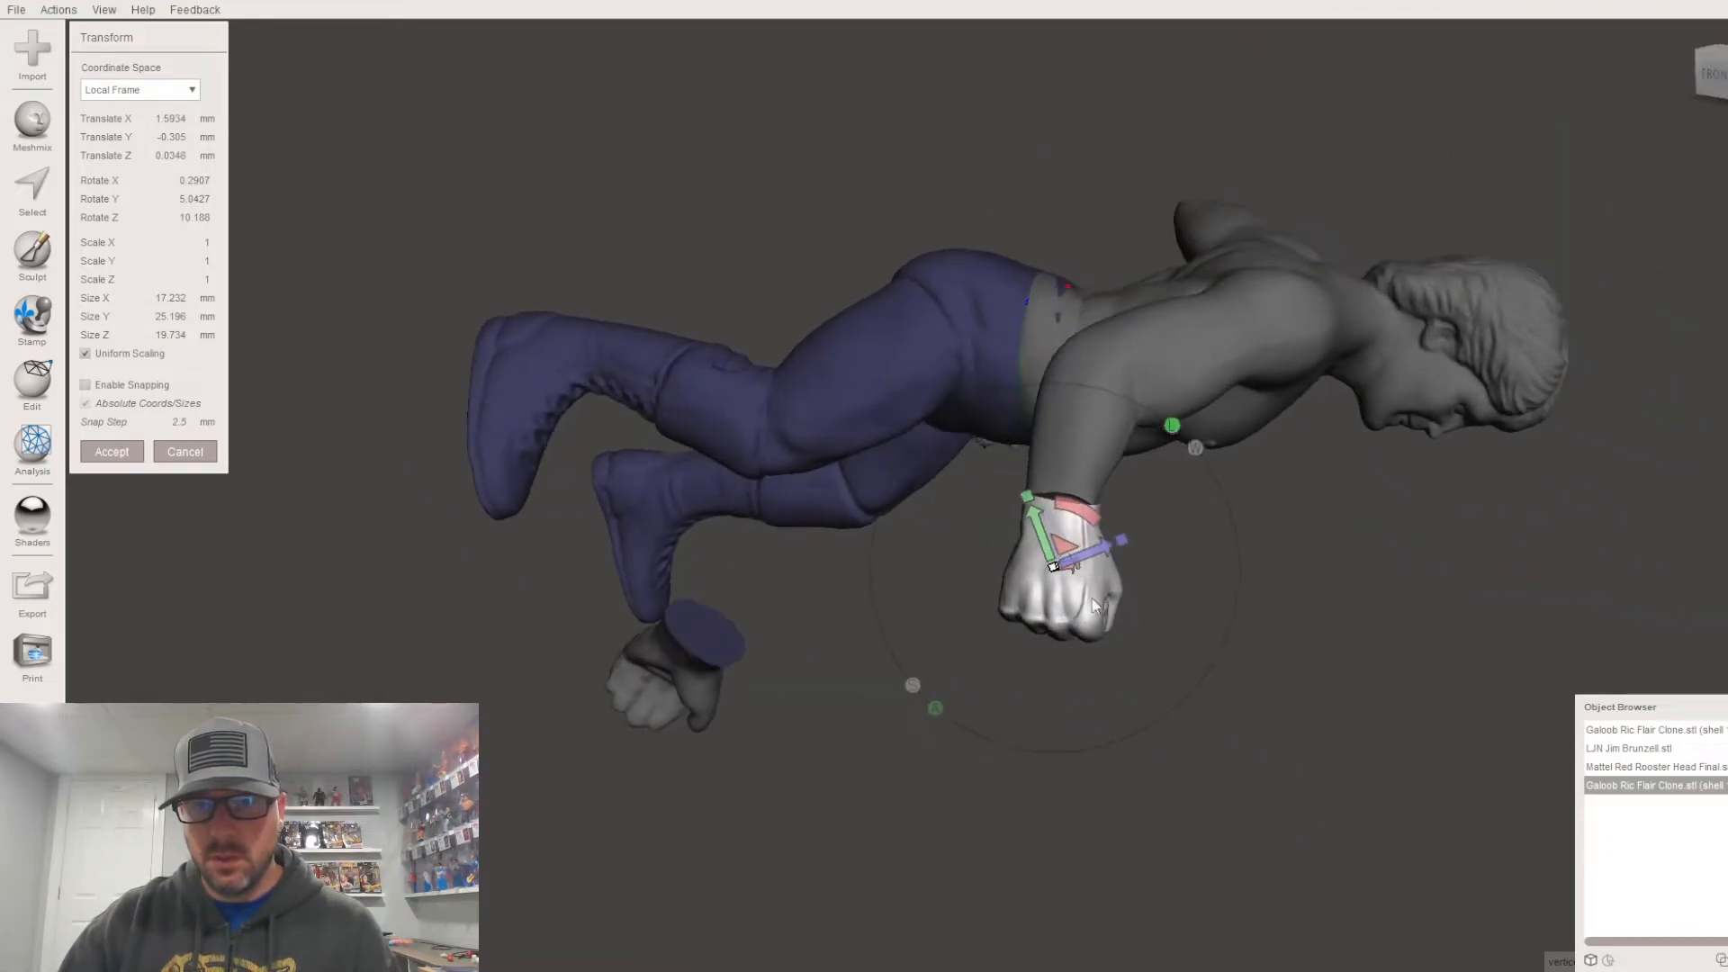
left_click_drag(1042, 540, 1039, 532)
right_click_drag(1081, 510, 911, 466)
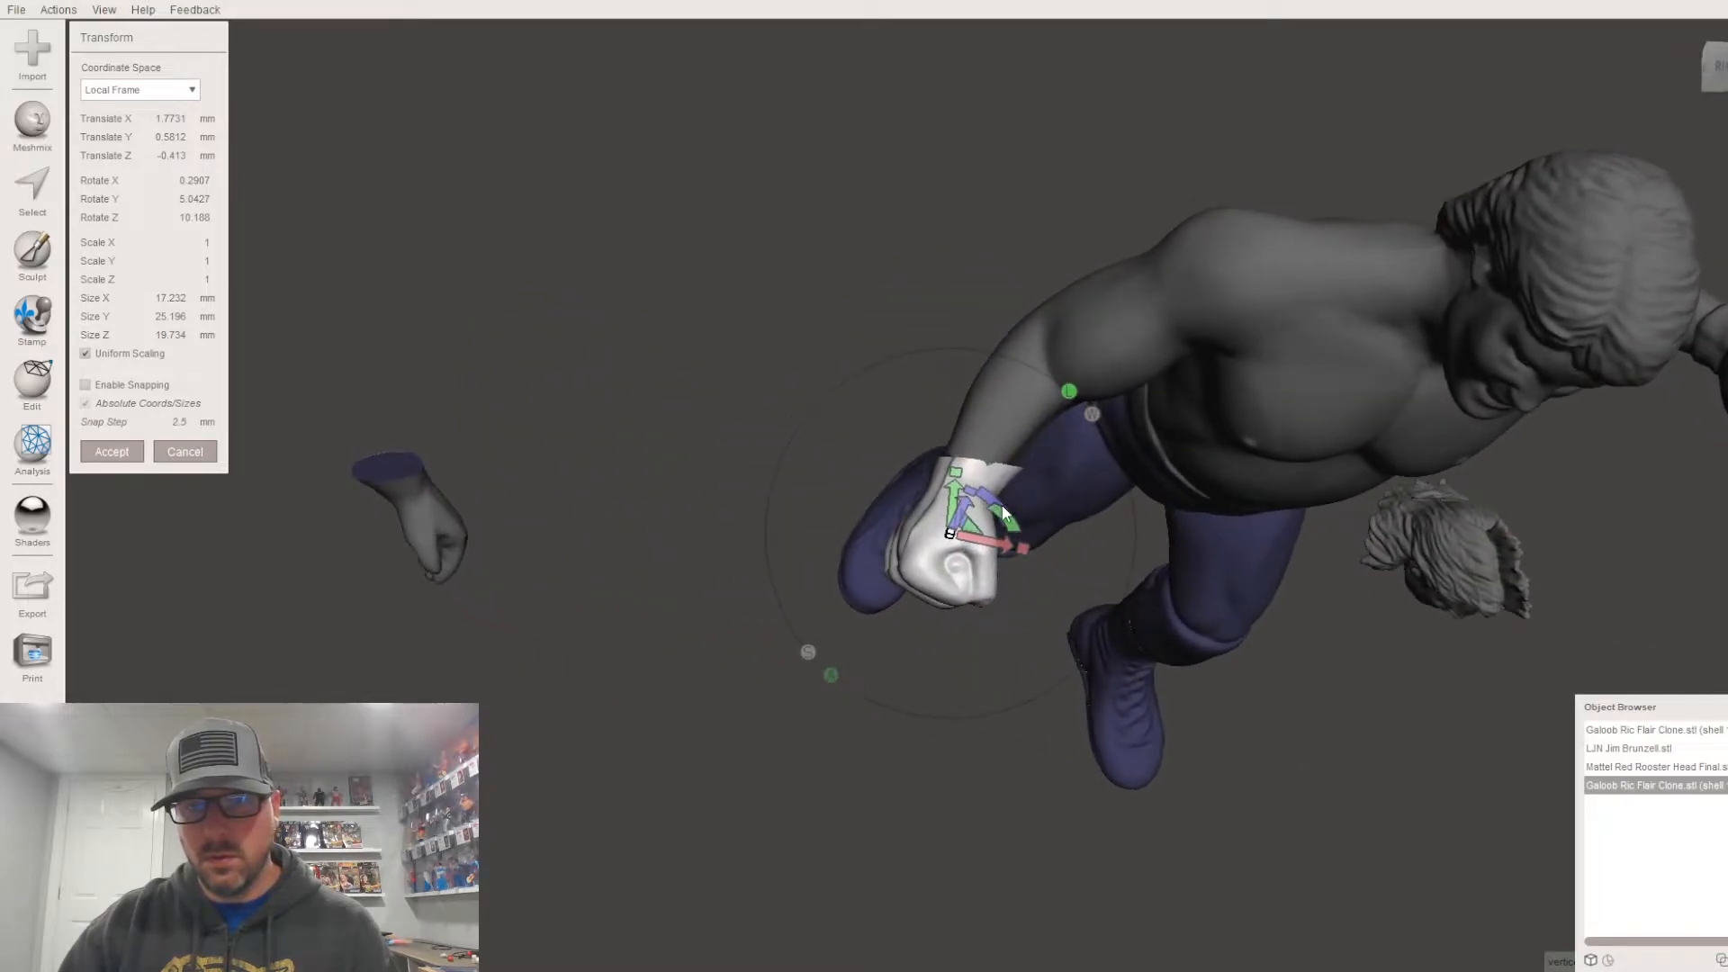
Step: Fine-tune the fist's rotation to about 0.7°, 6.7° and 10.2° and its X translation to about 1.8 mm, and accept the transform
left_click_drag(990, 498, 1008, 523)
right_click_drag(1010, 524, 924, 358)
left_click_drag(931, 386, 926, 386)
right_click_drag(926, 385, 899, 593)
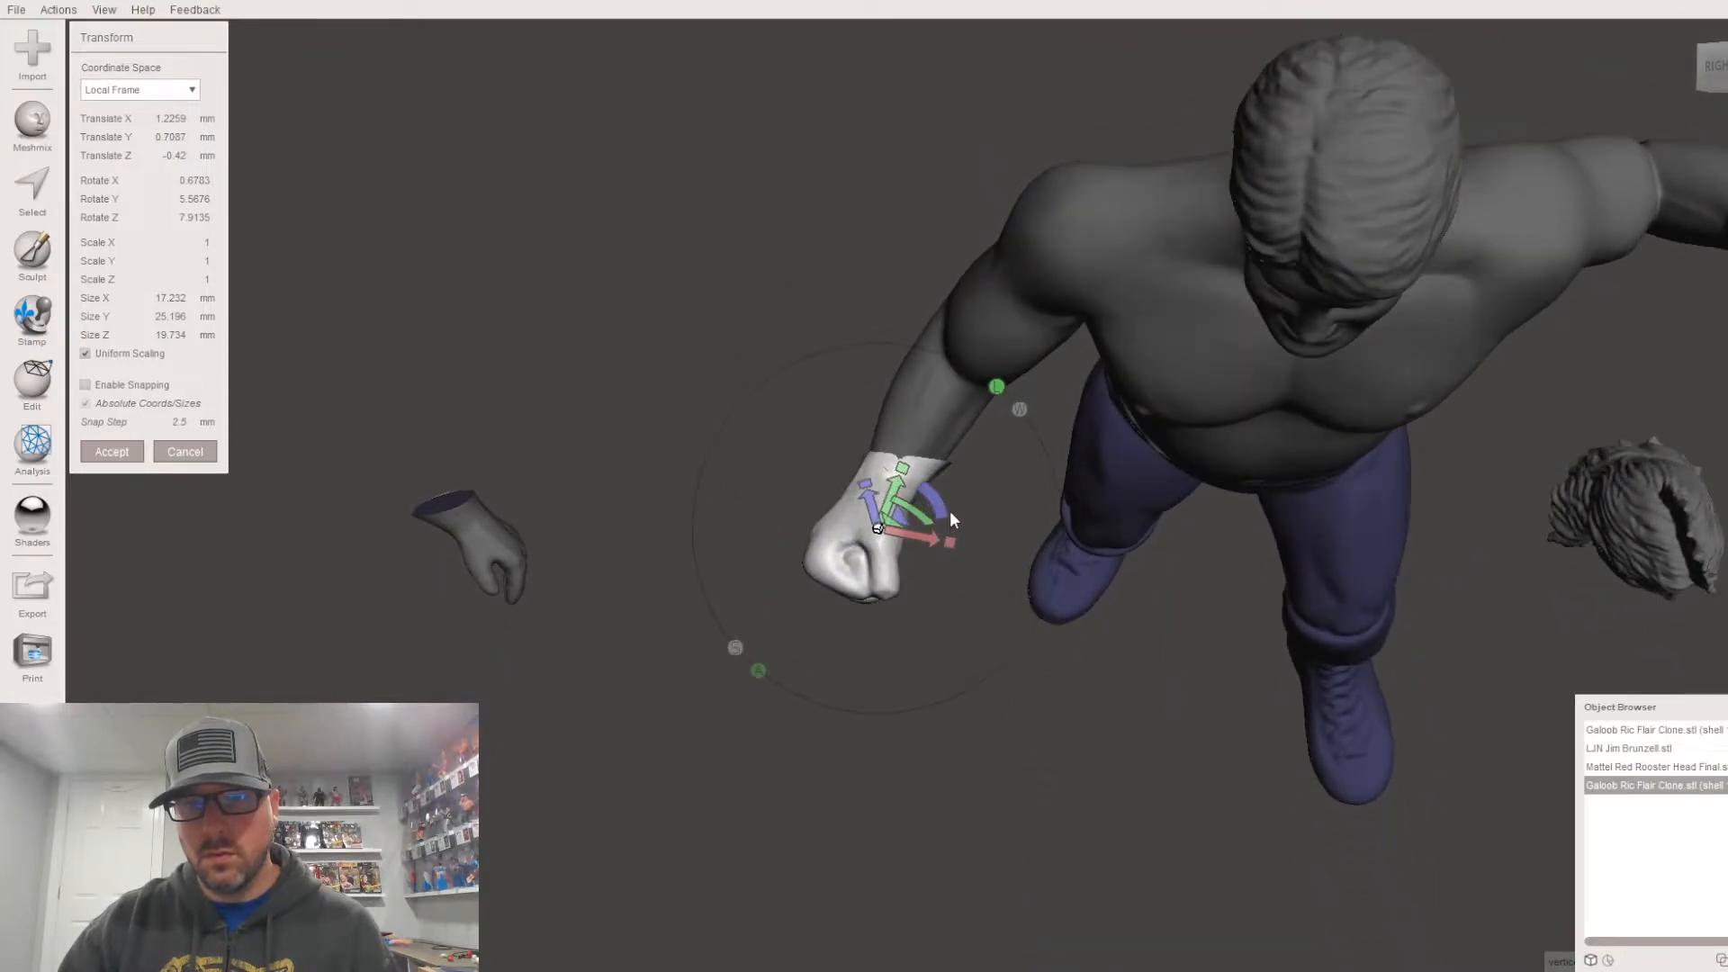
left_click_drag(942, 509, 923, 541)
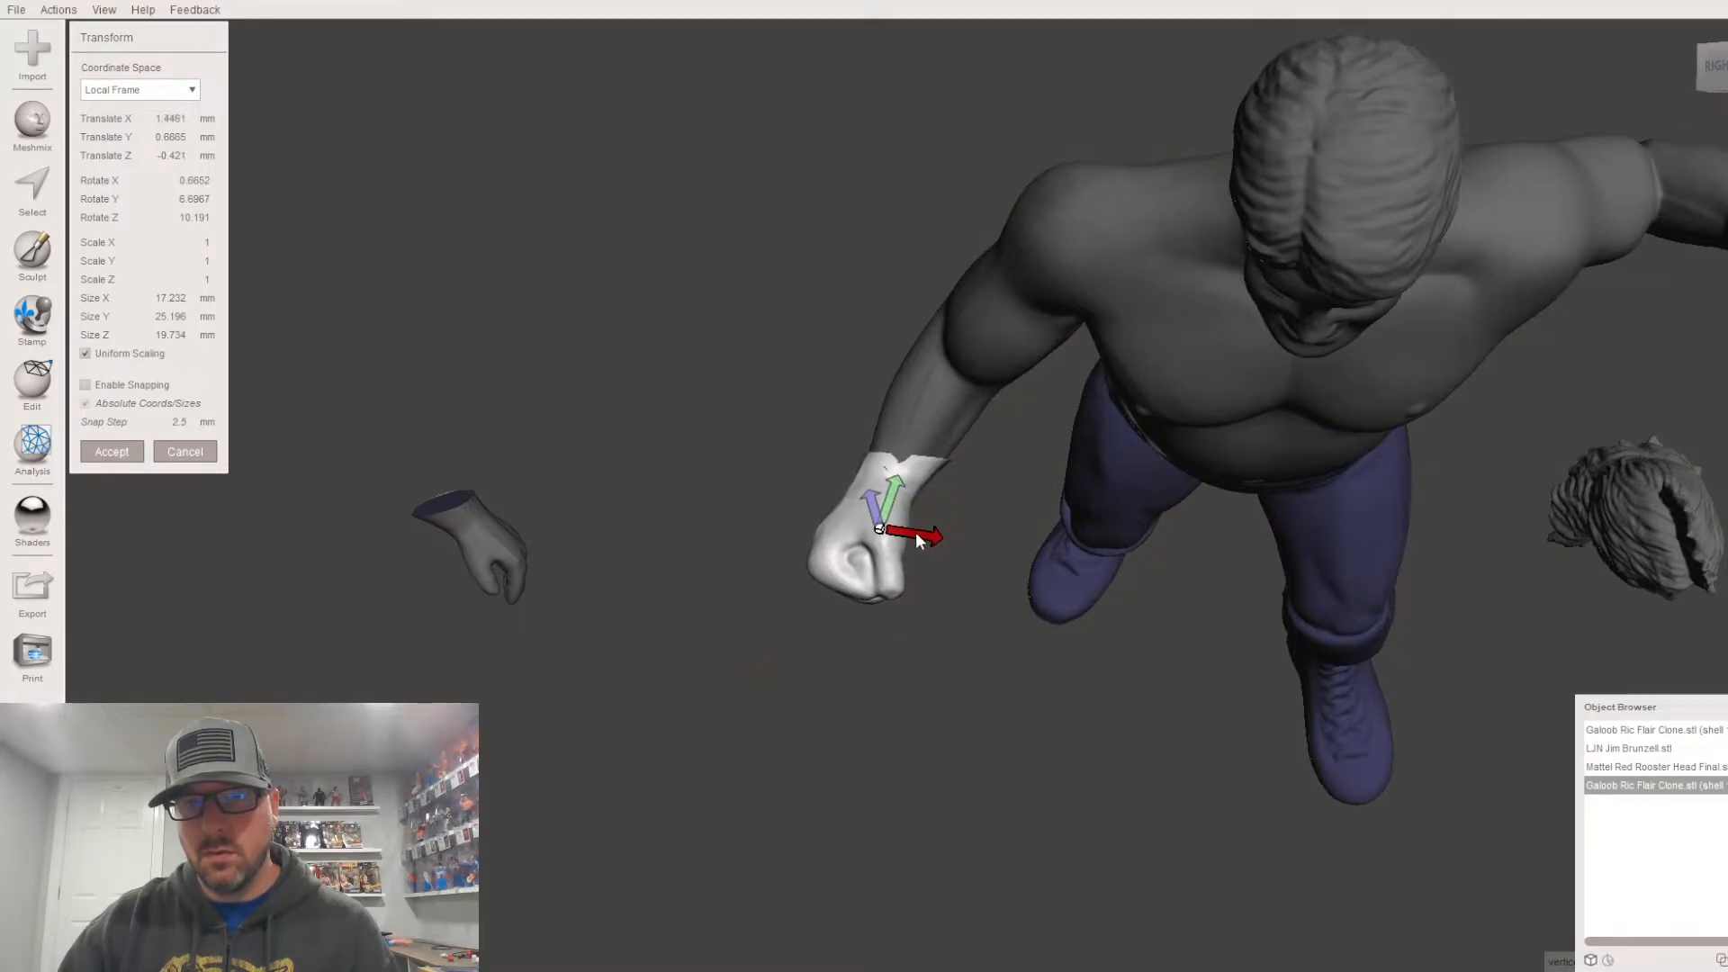
right_click_drag(920, 551, 593, 36)
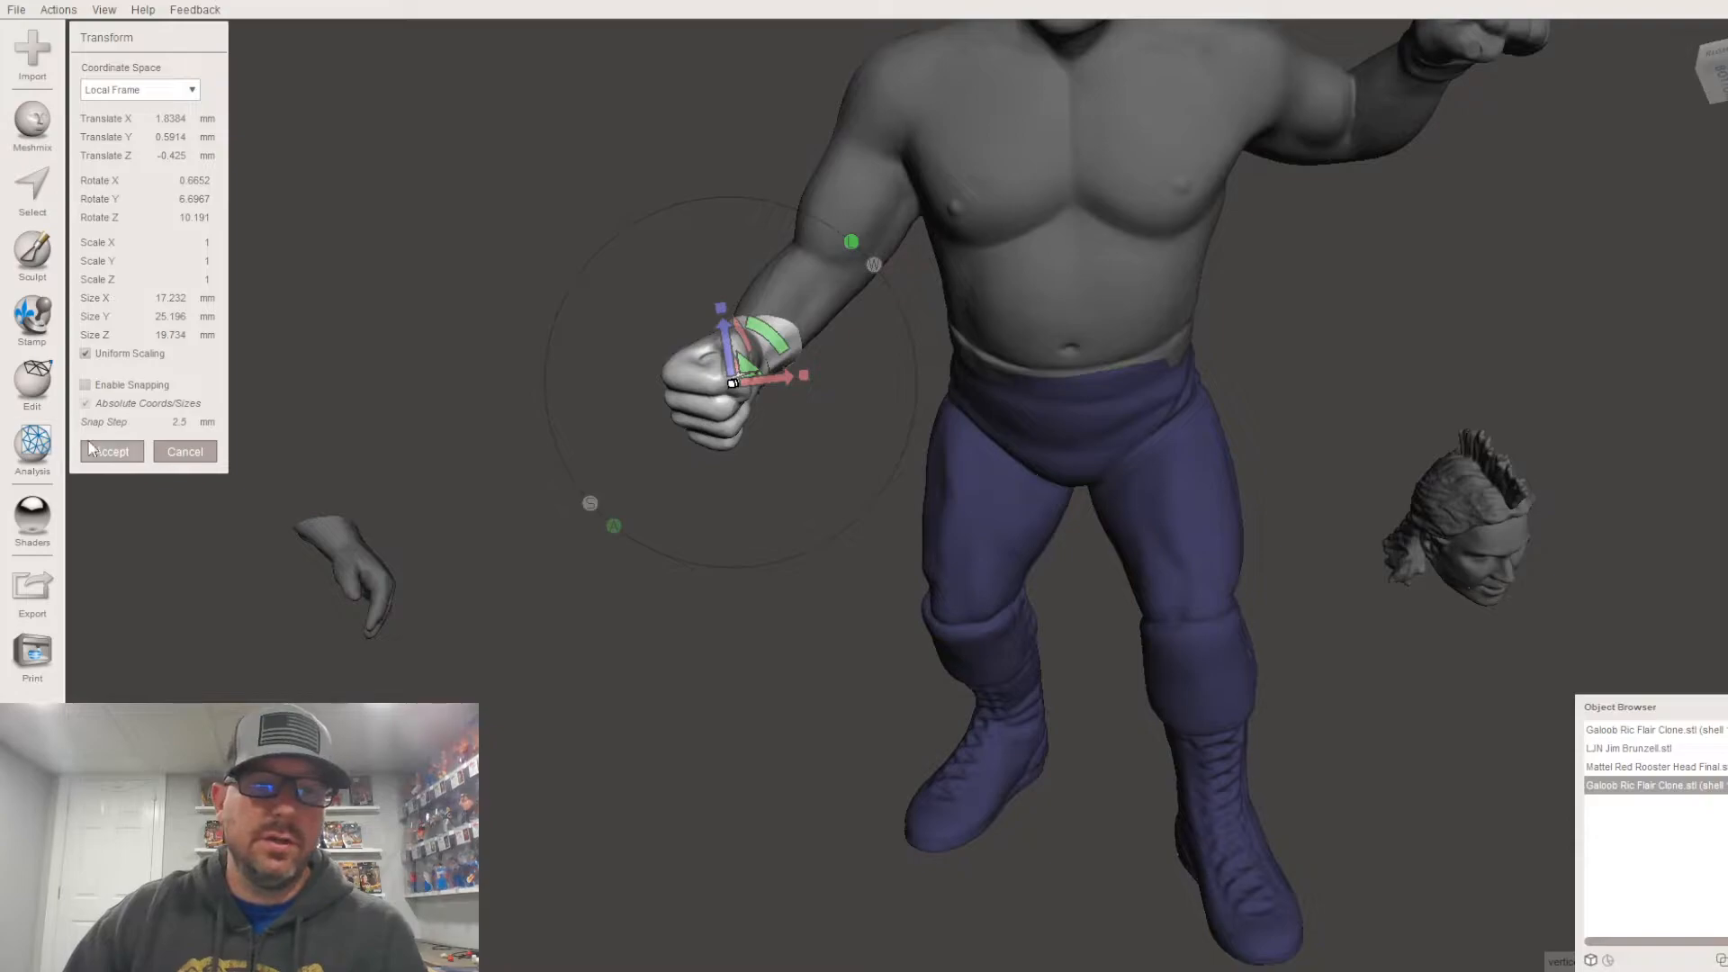
left_click(122, 457)
Step: Sculpt the upper edge of the fist's wrist into the forearm with the Flatten brush at strength 100 and size 30
right_click_drag(138, 458, 343, 456)
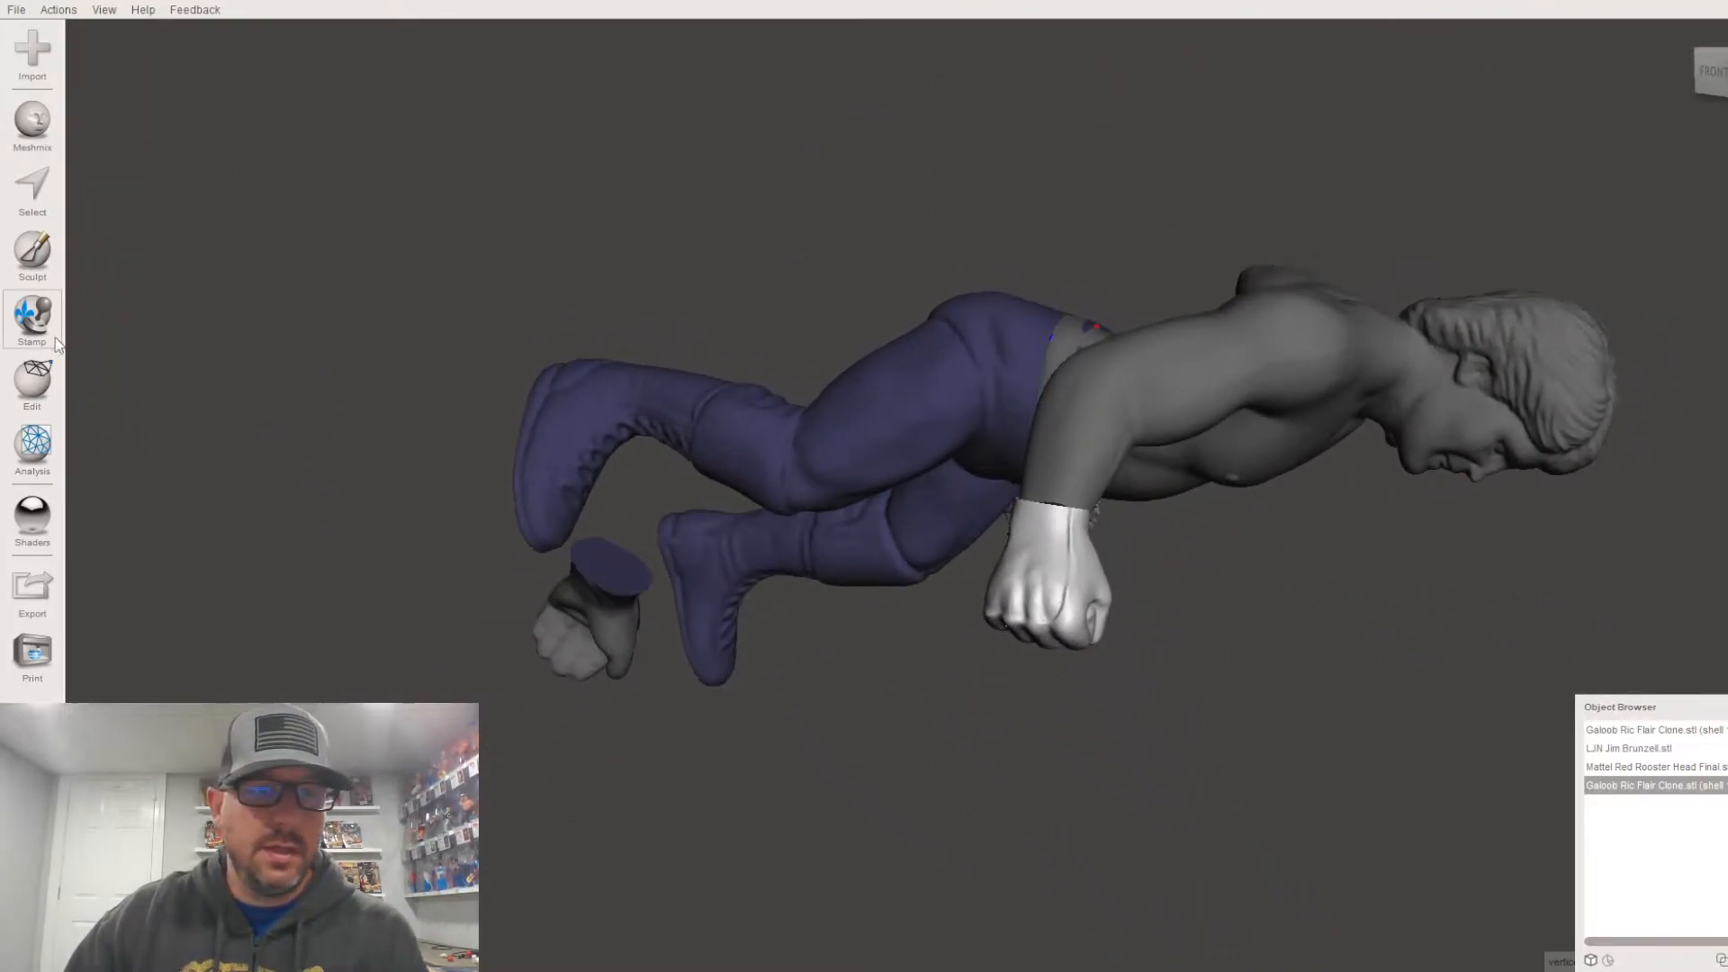
left_click(47, 382)
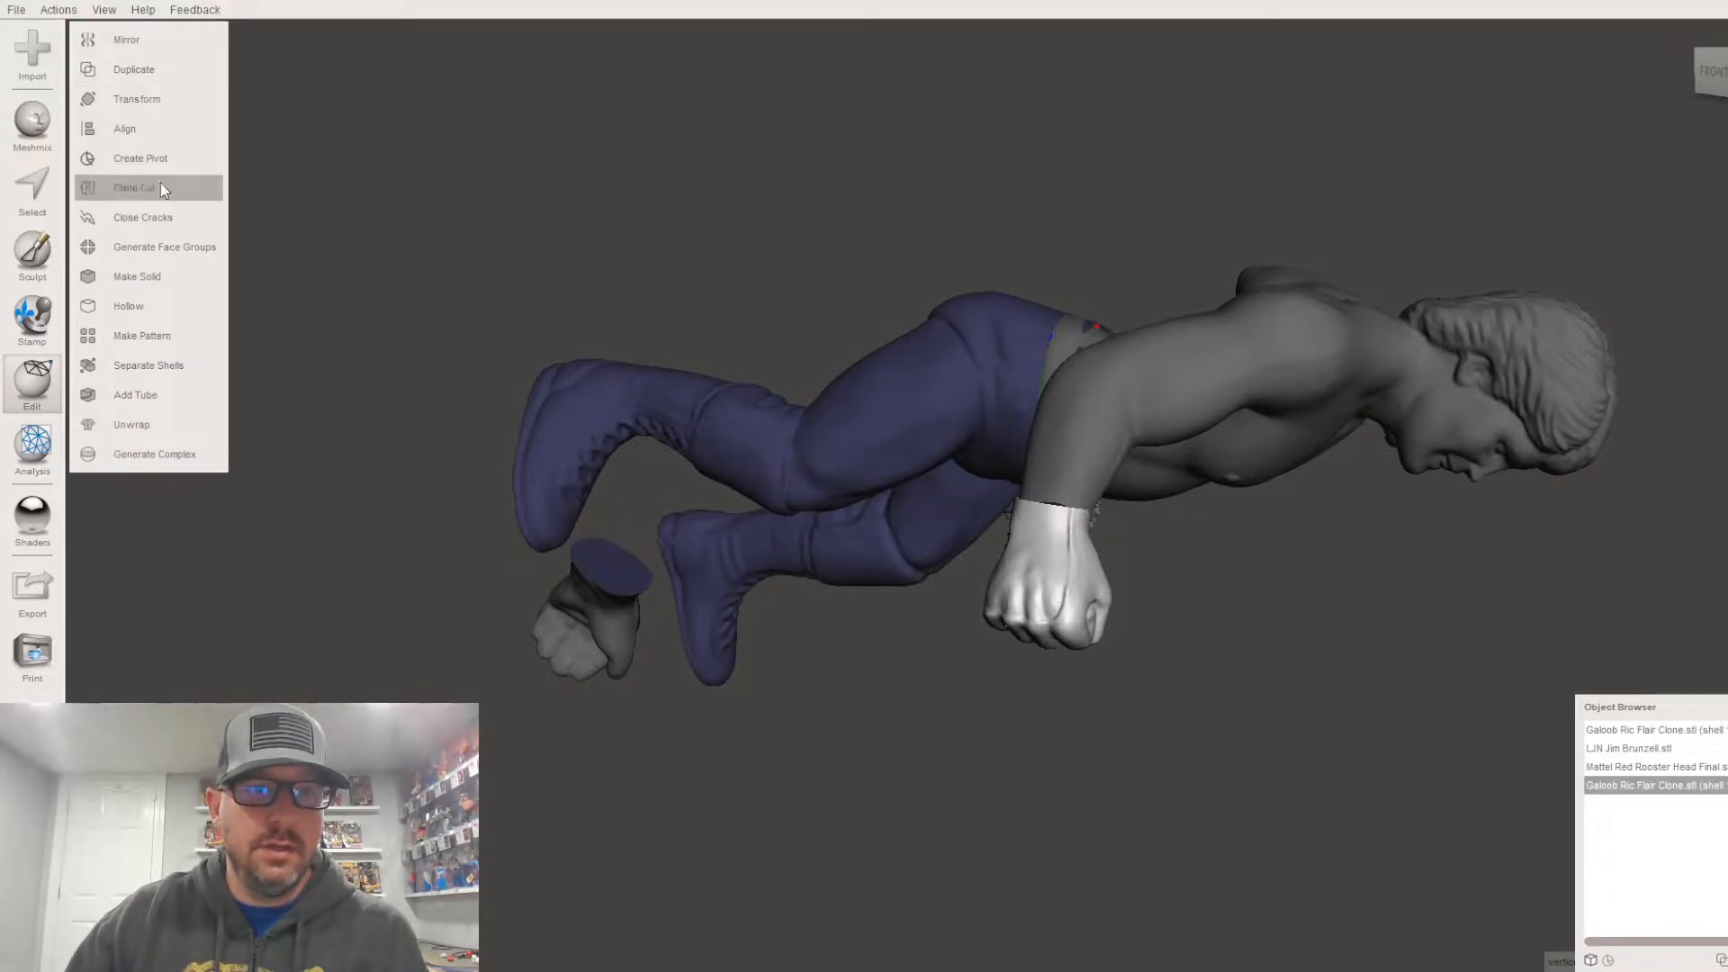
left_click(34, 254)
left_click(135, 79)
left_click(481, 186)
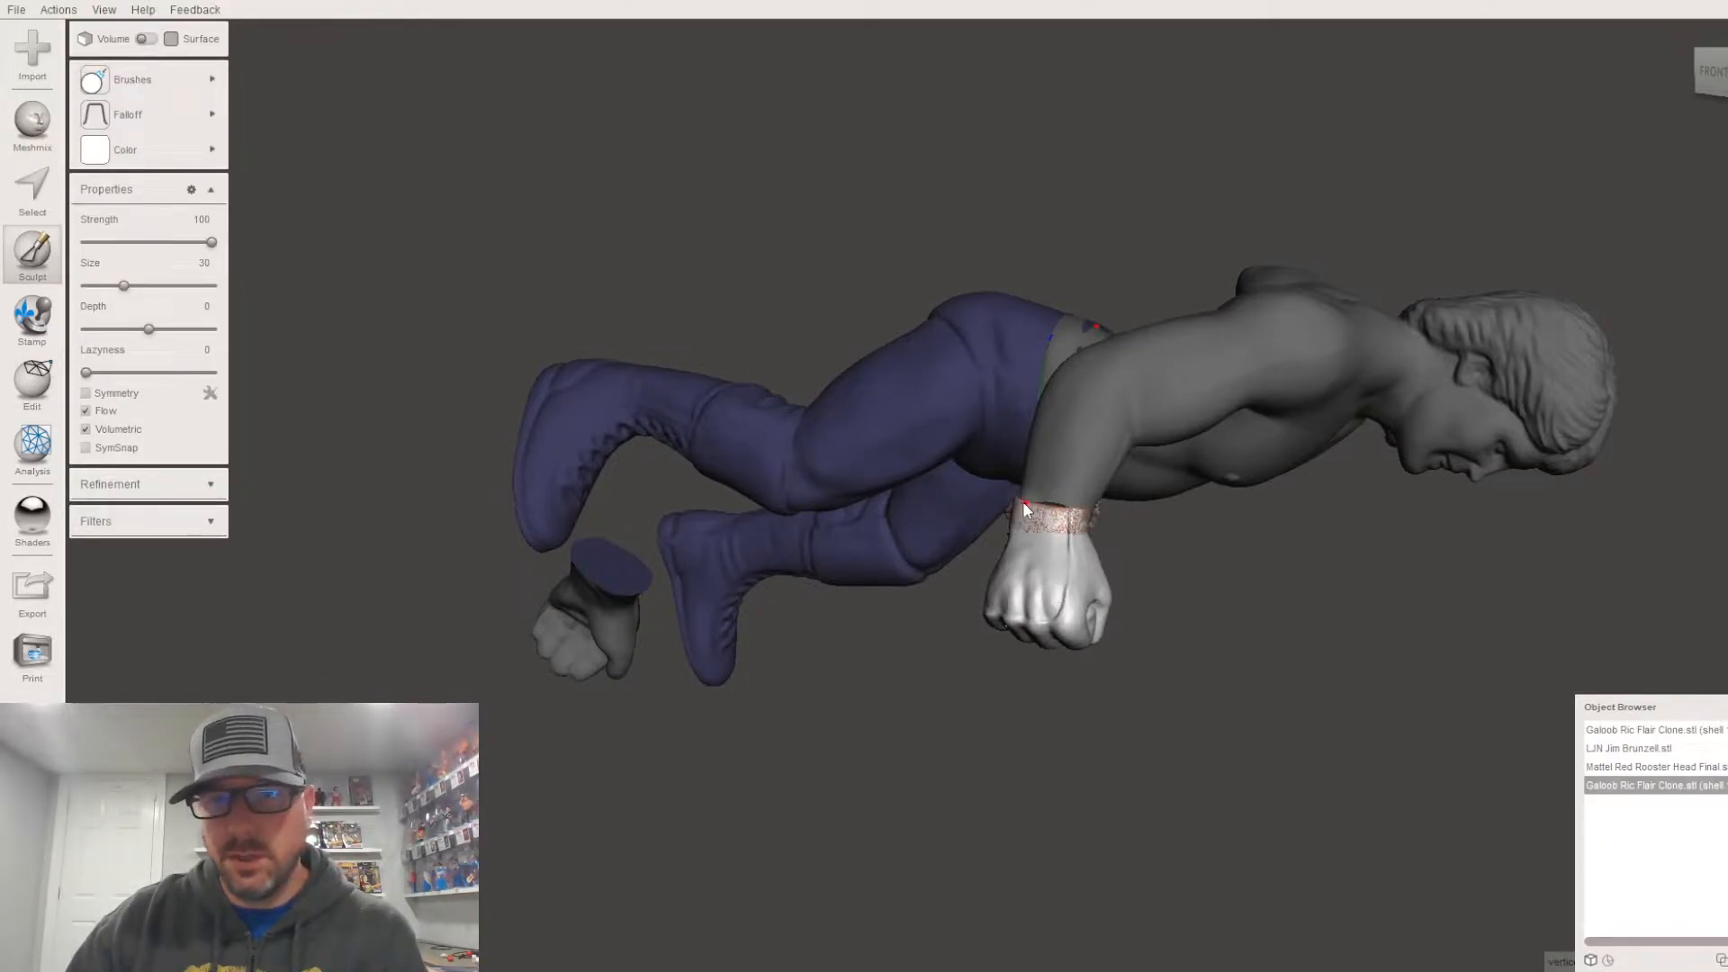
right_click_drag(1023, 500, 756, 439)
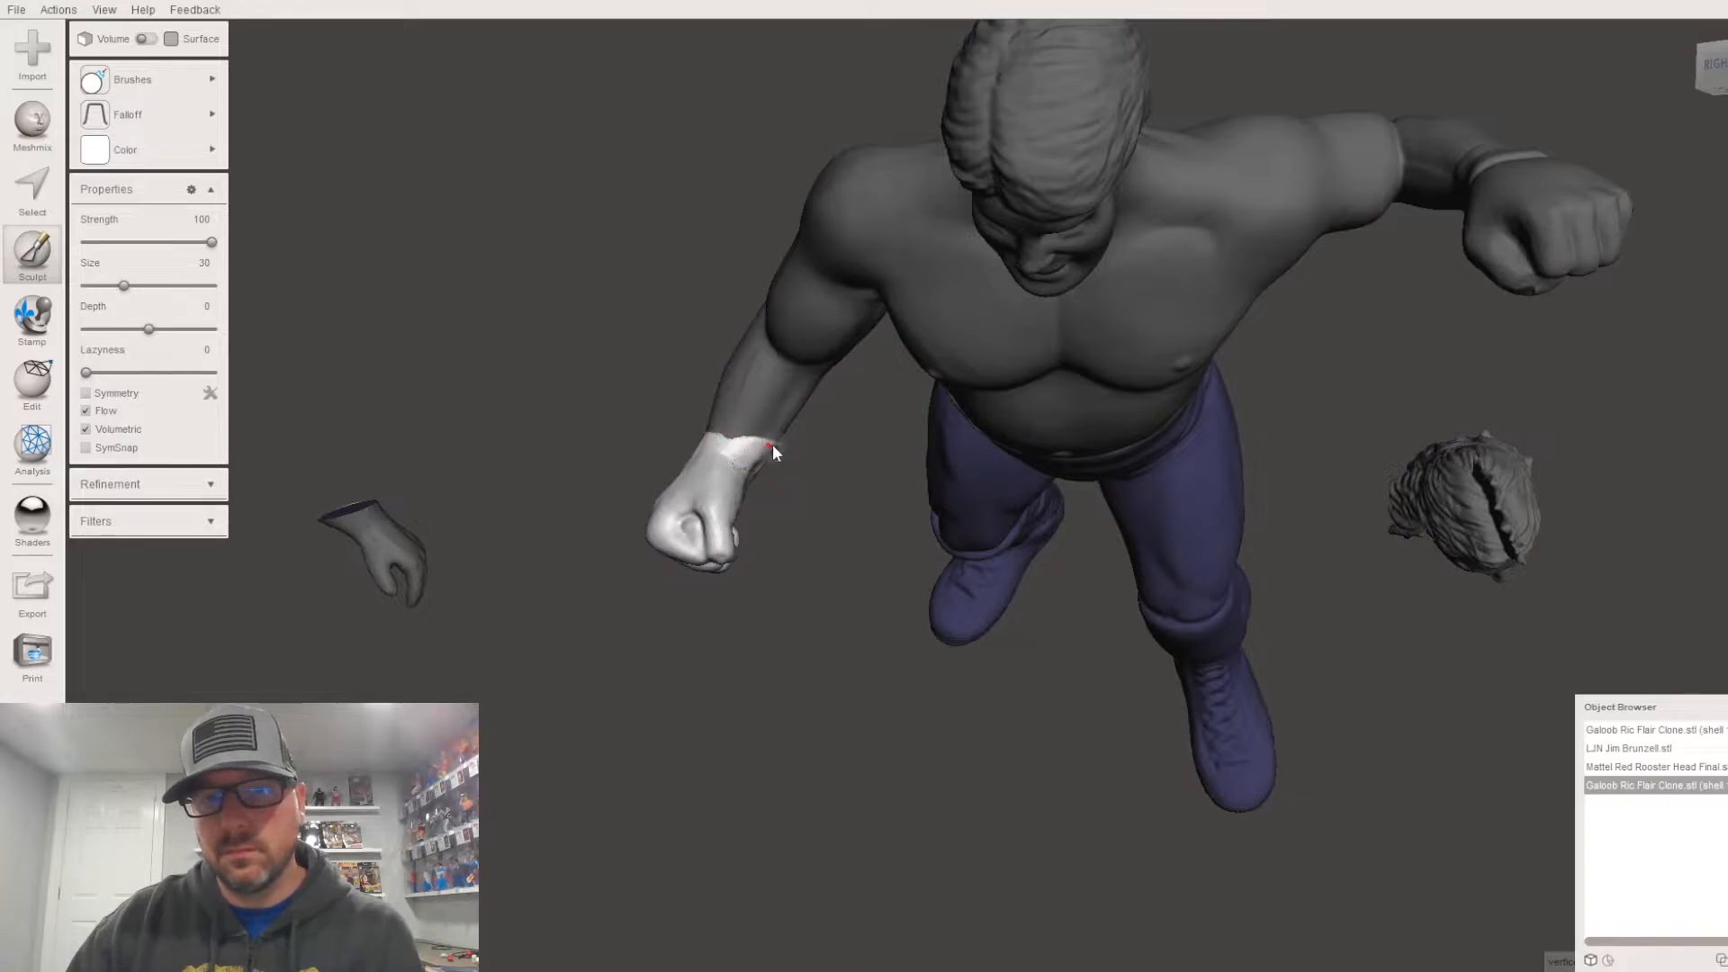
right_click_drag(924, 493, 666, 486)
scroll(816, 598, "up", 6)
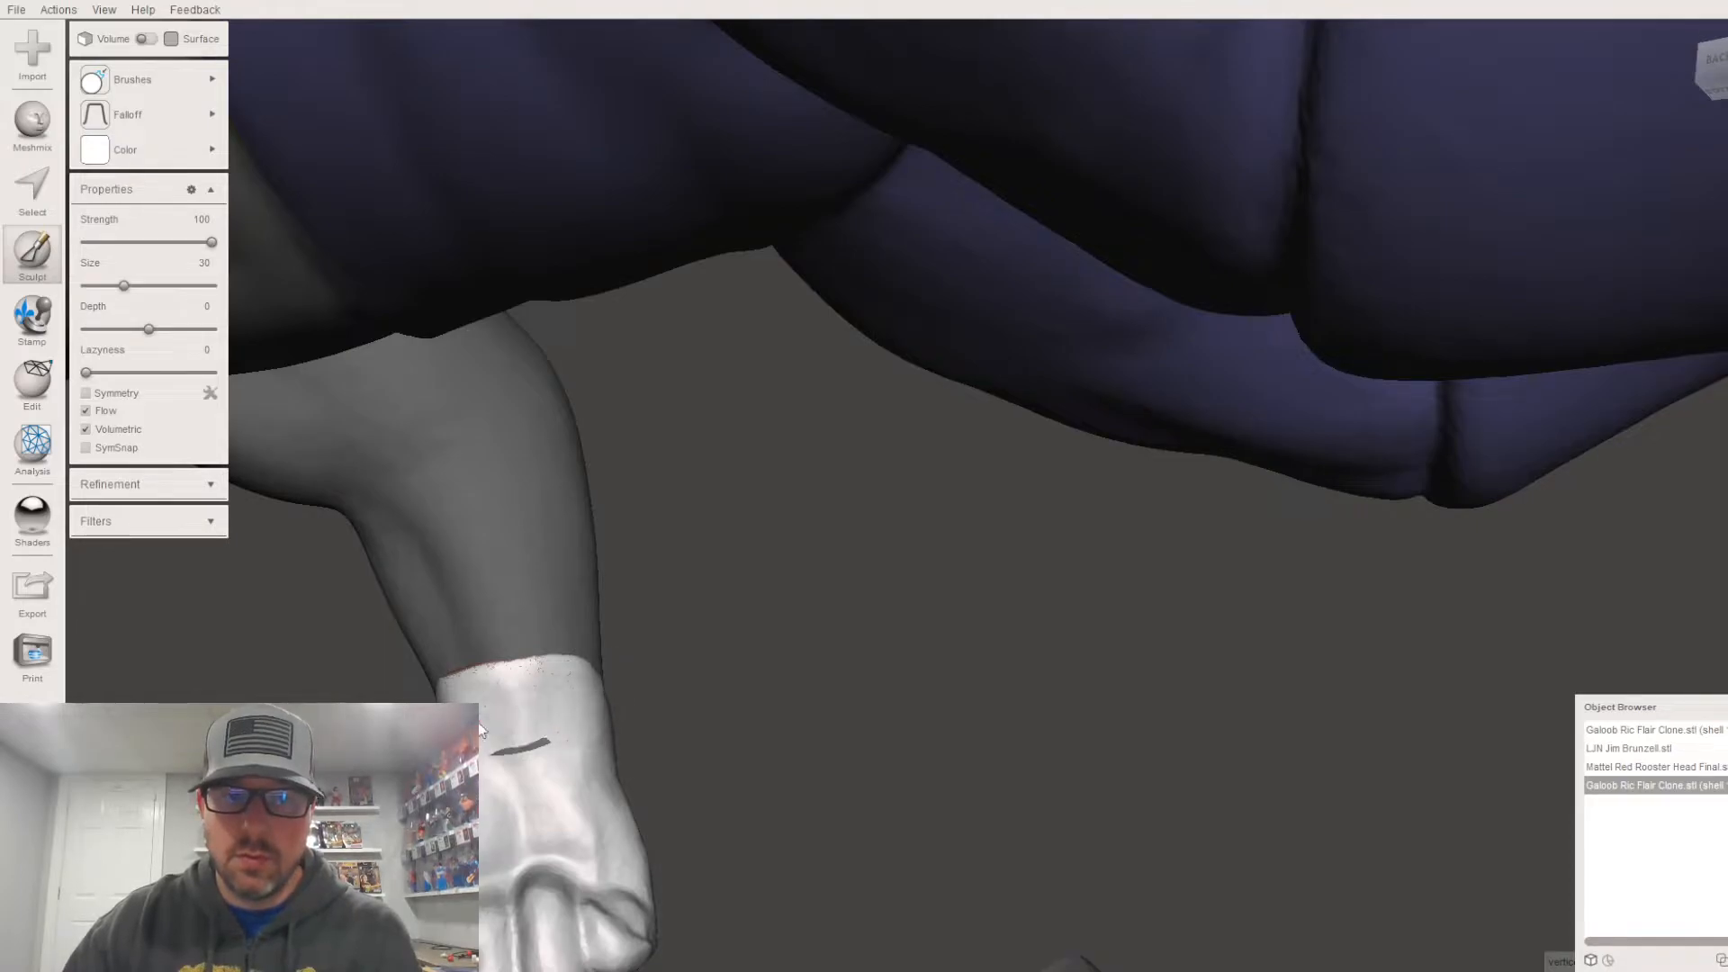
Step: Continue sculpting the fist's wrist edge around the seam, covering the back of the hand, the thumb side and the palm side
right_click_drag(702, 635, 1325, 458)
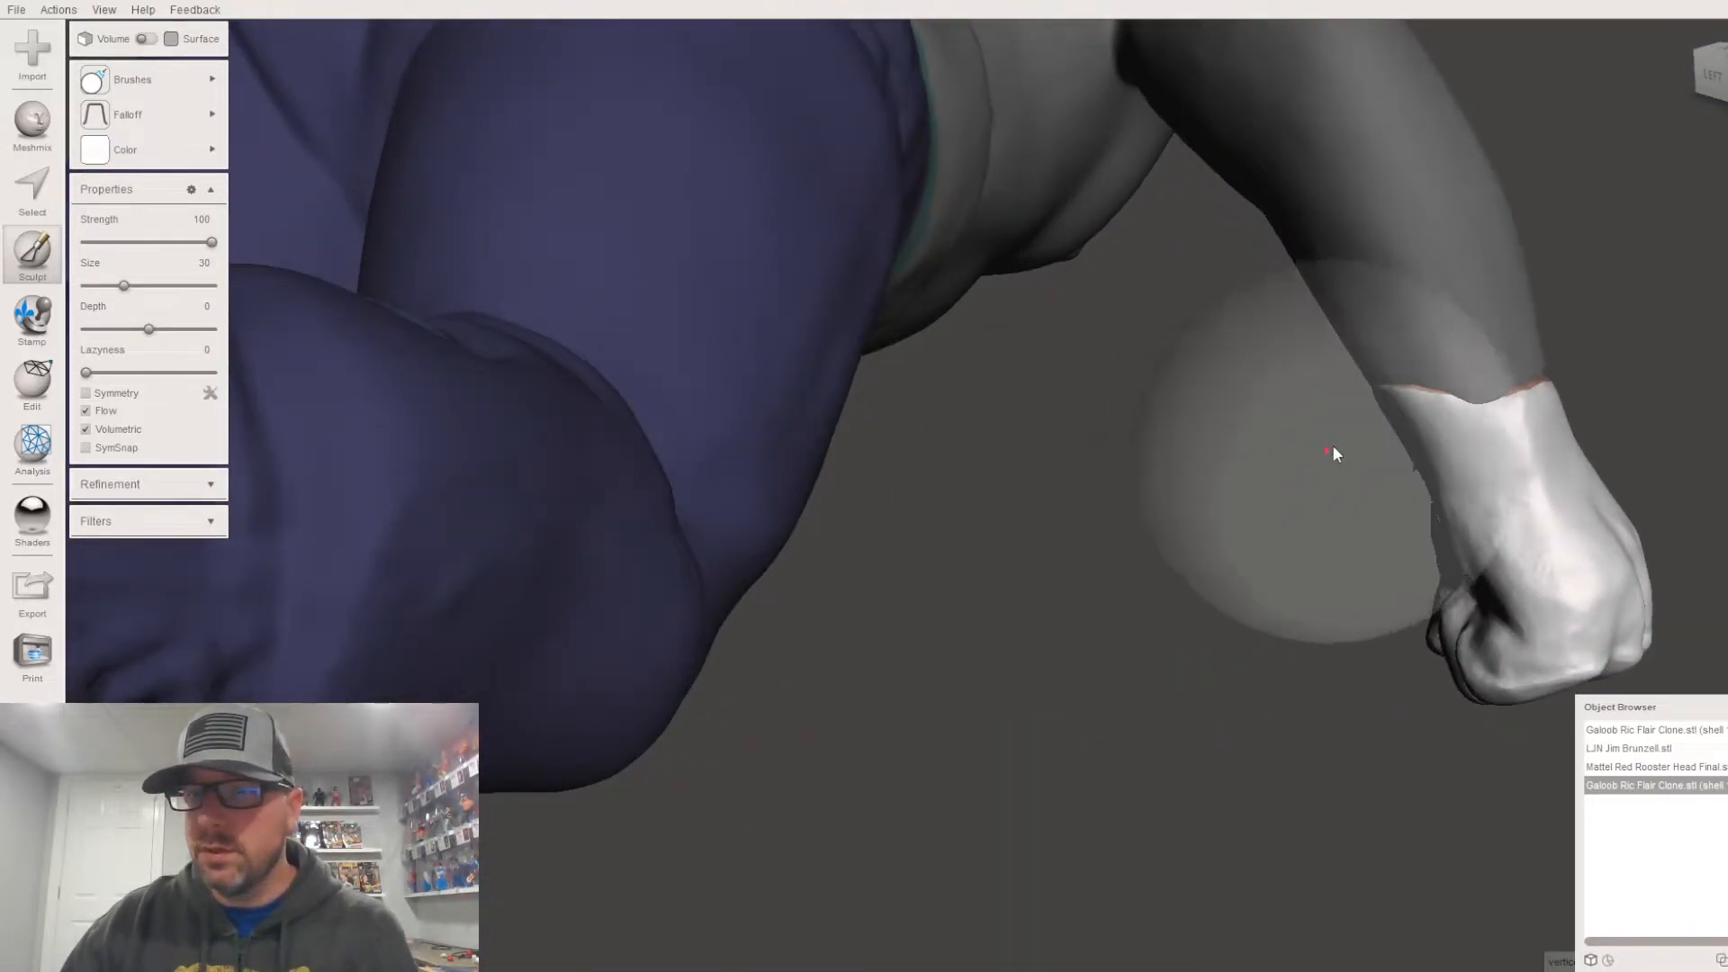
right_click_drag(1493, 411, 1153, 467)
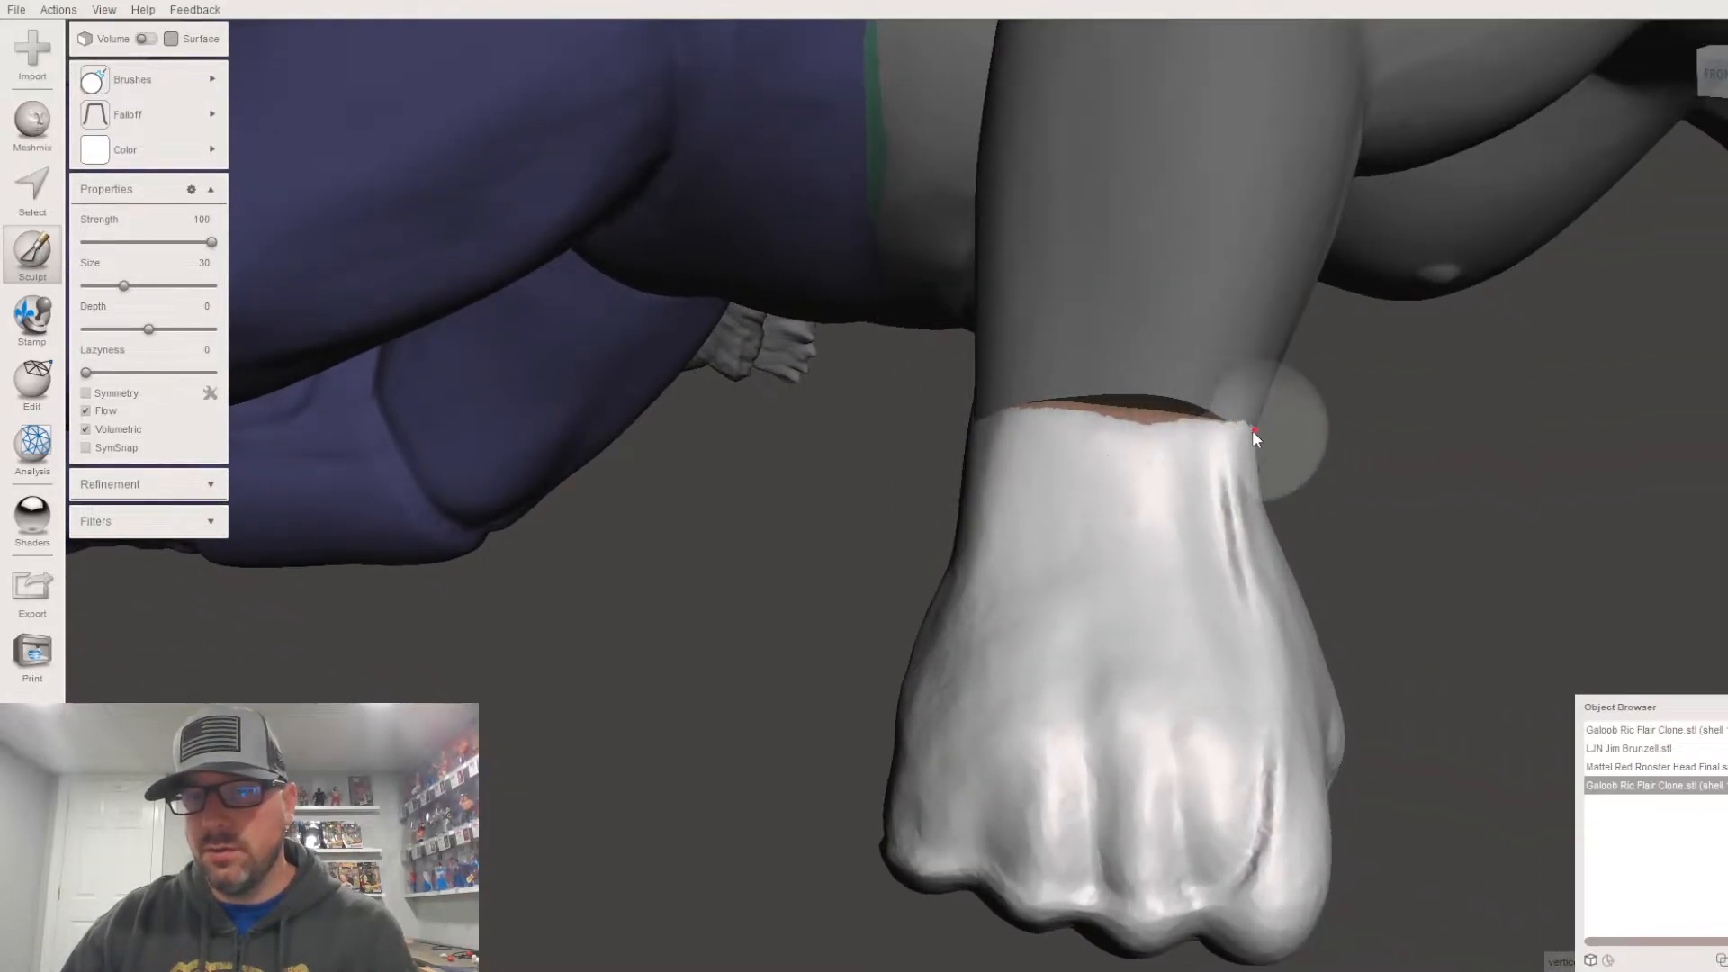
right_click_drag(1215, 423, 775, 402)
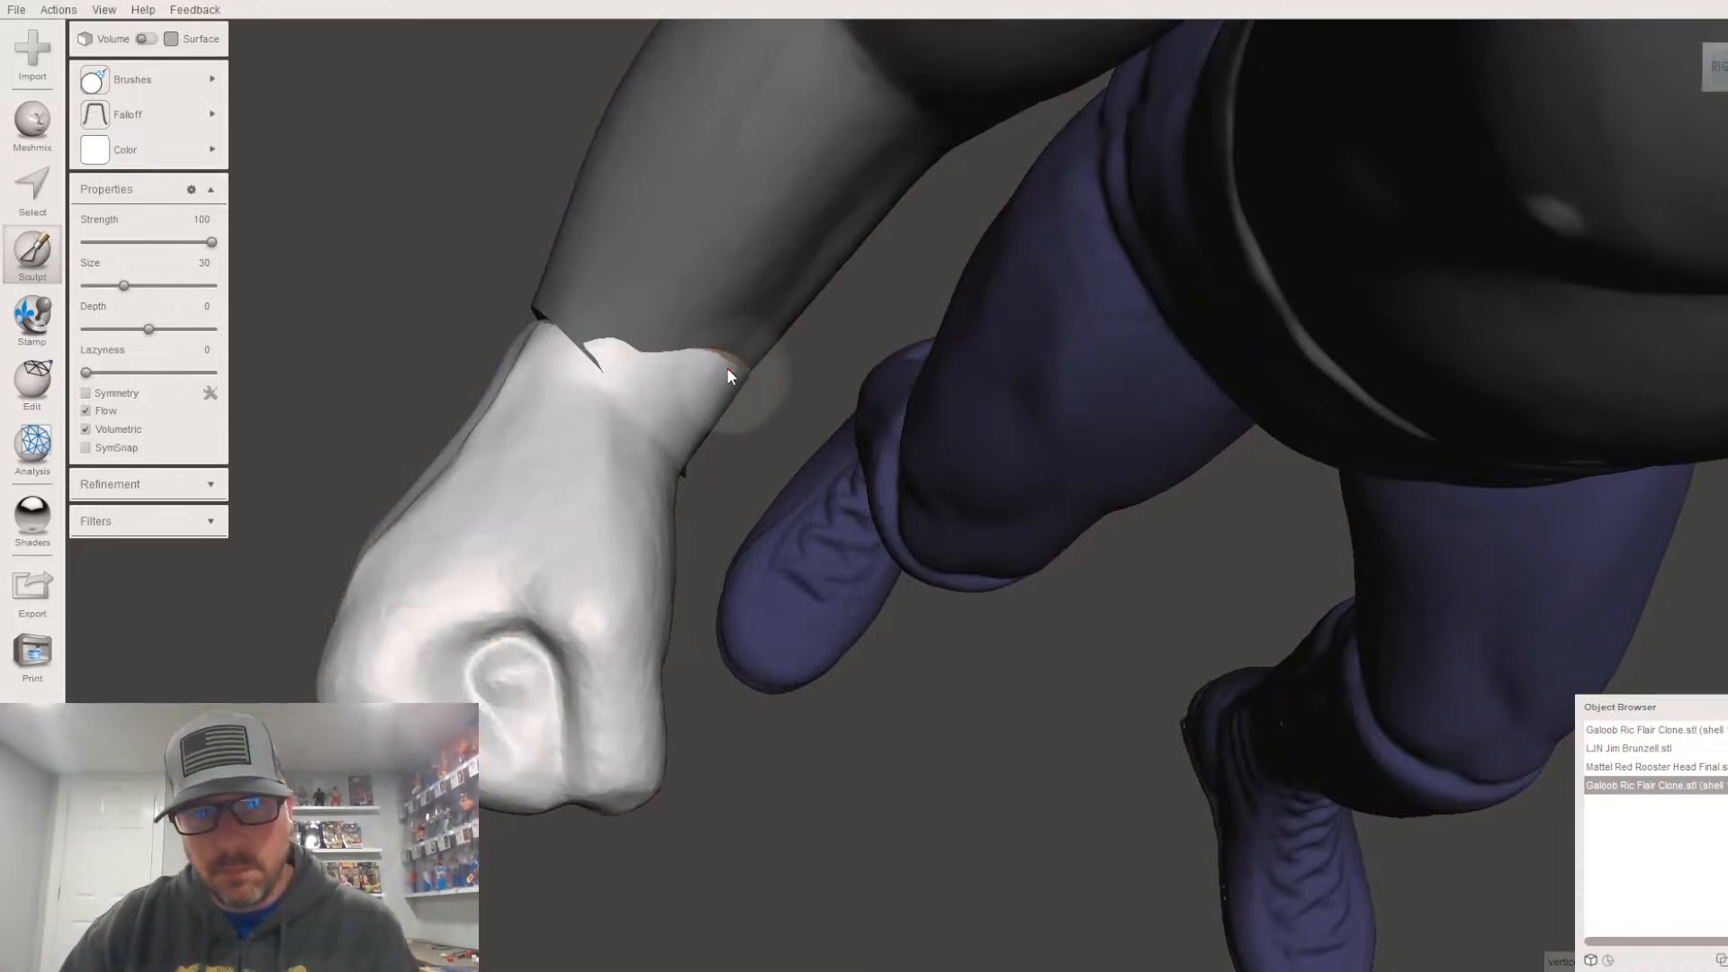
mouse_move(720, 376)
right_mouse_down()
mouse_move(518, 307)
mouse_move(544, 339)
right_mouse_up()
left_click_drag(607, 477, 605, 528)
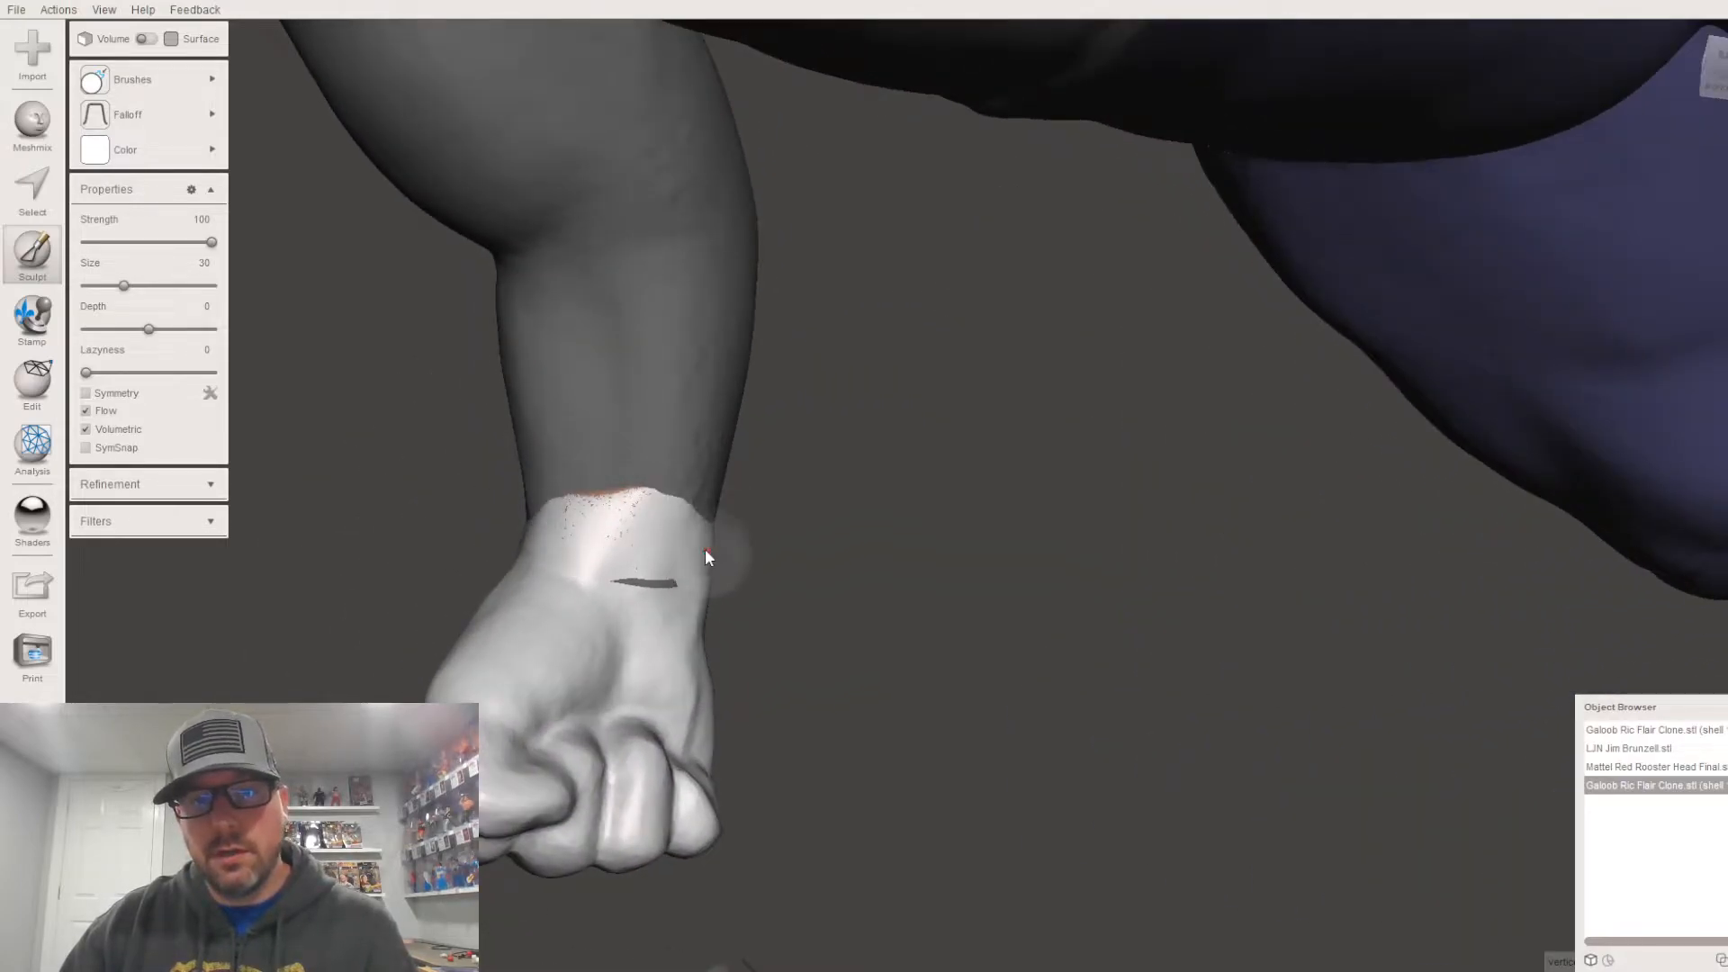
mouse_move(653, 530)
left_mouse_down()
mouse_move(551, 528)
mouse_move(640, 558)
left_mouse_up()
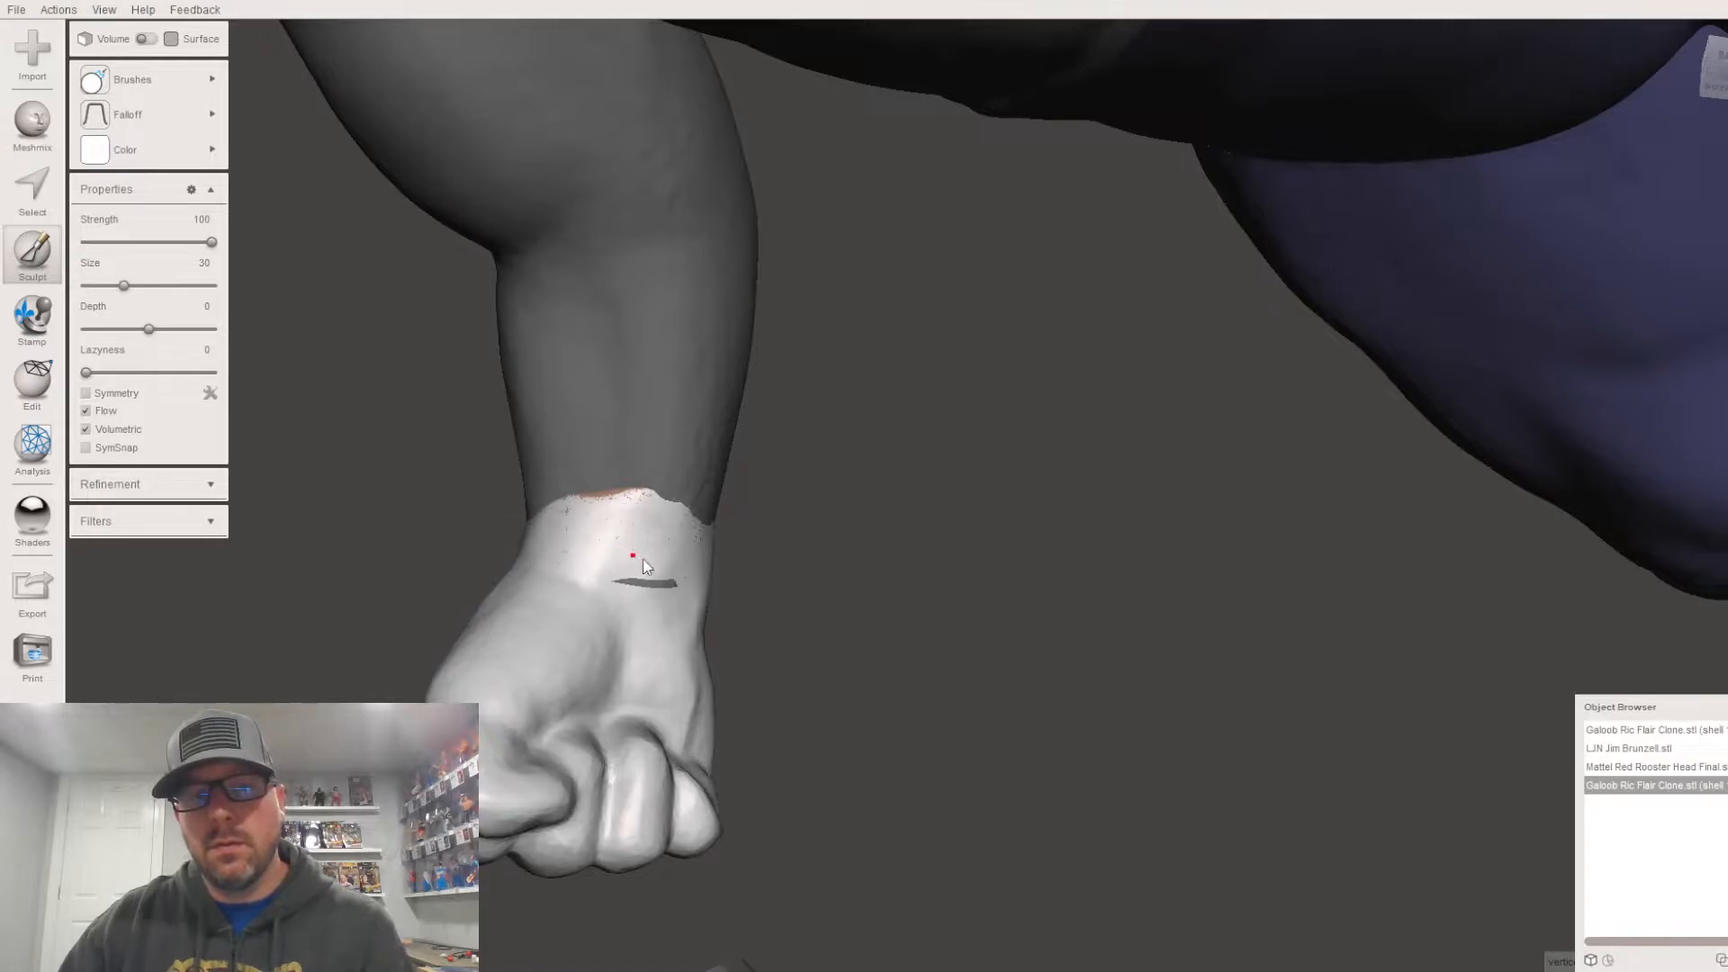
right_click_drag(710, 546, 944, 489)
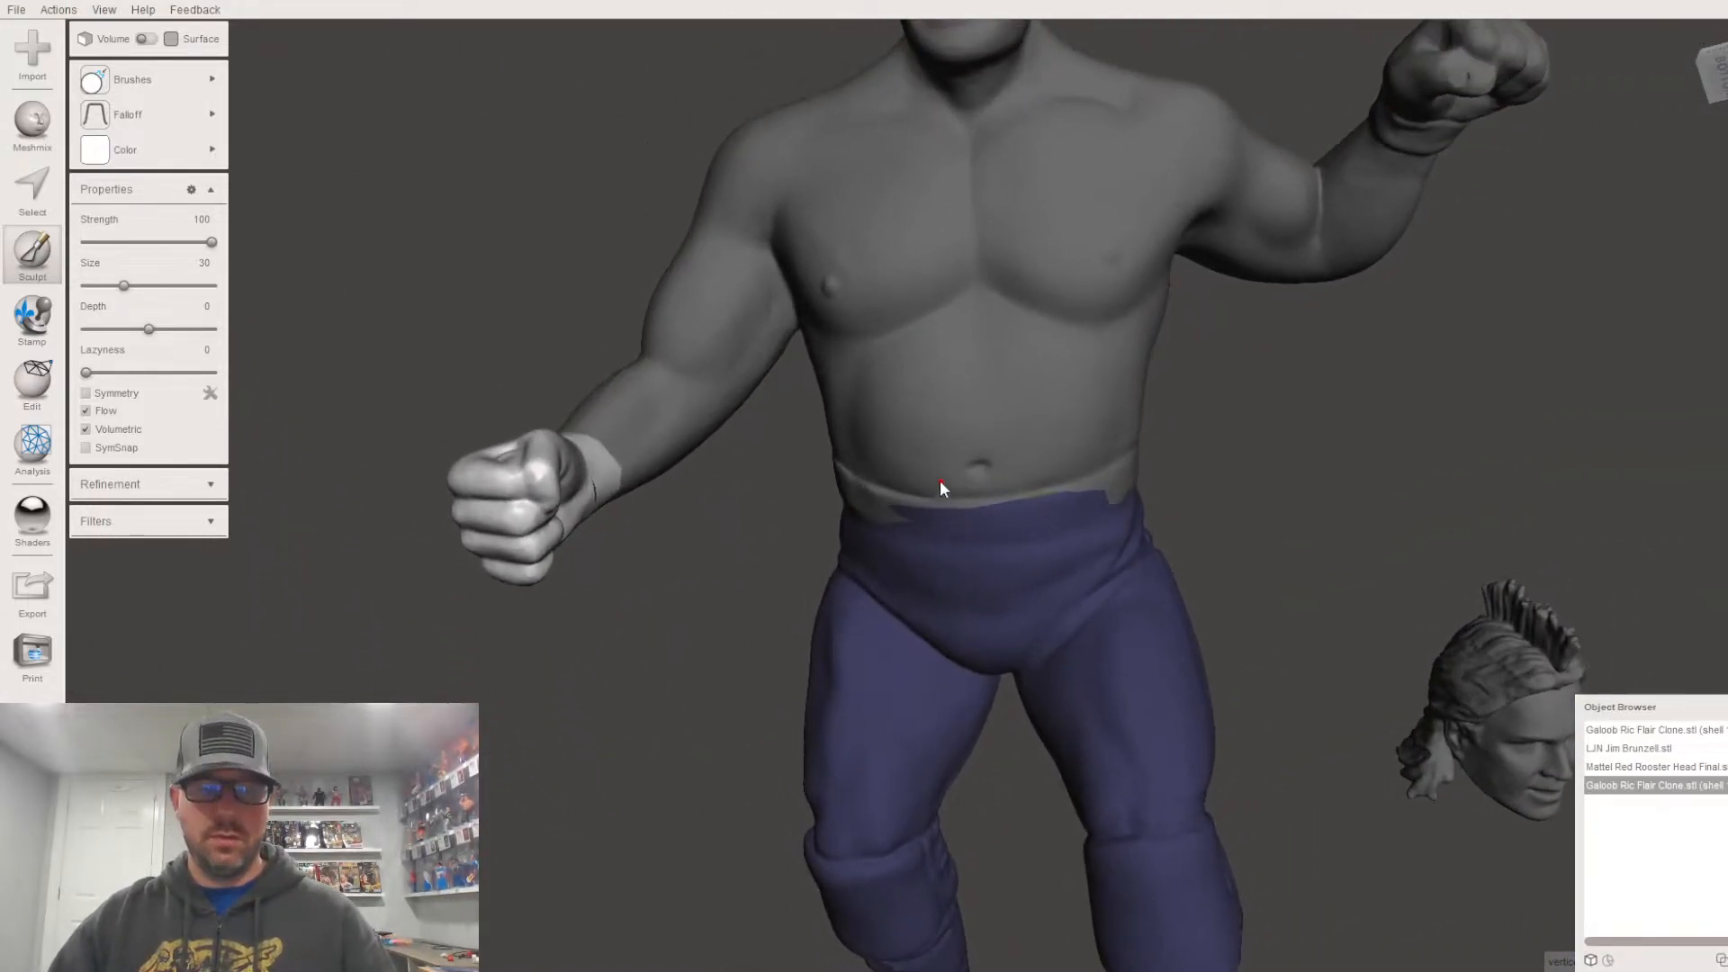
Step: Try a Boolean Union of the attached fist and the LJN Jim Brunzell body in Precise mode
left_click(1655, 731, "shift")
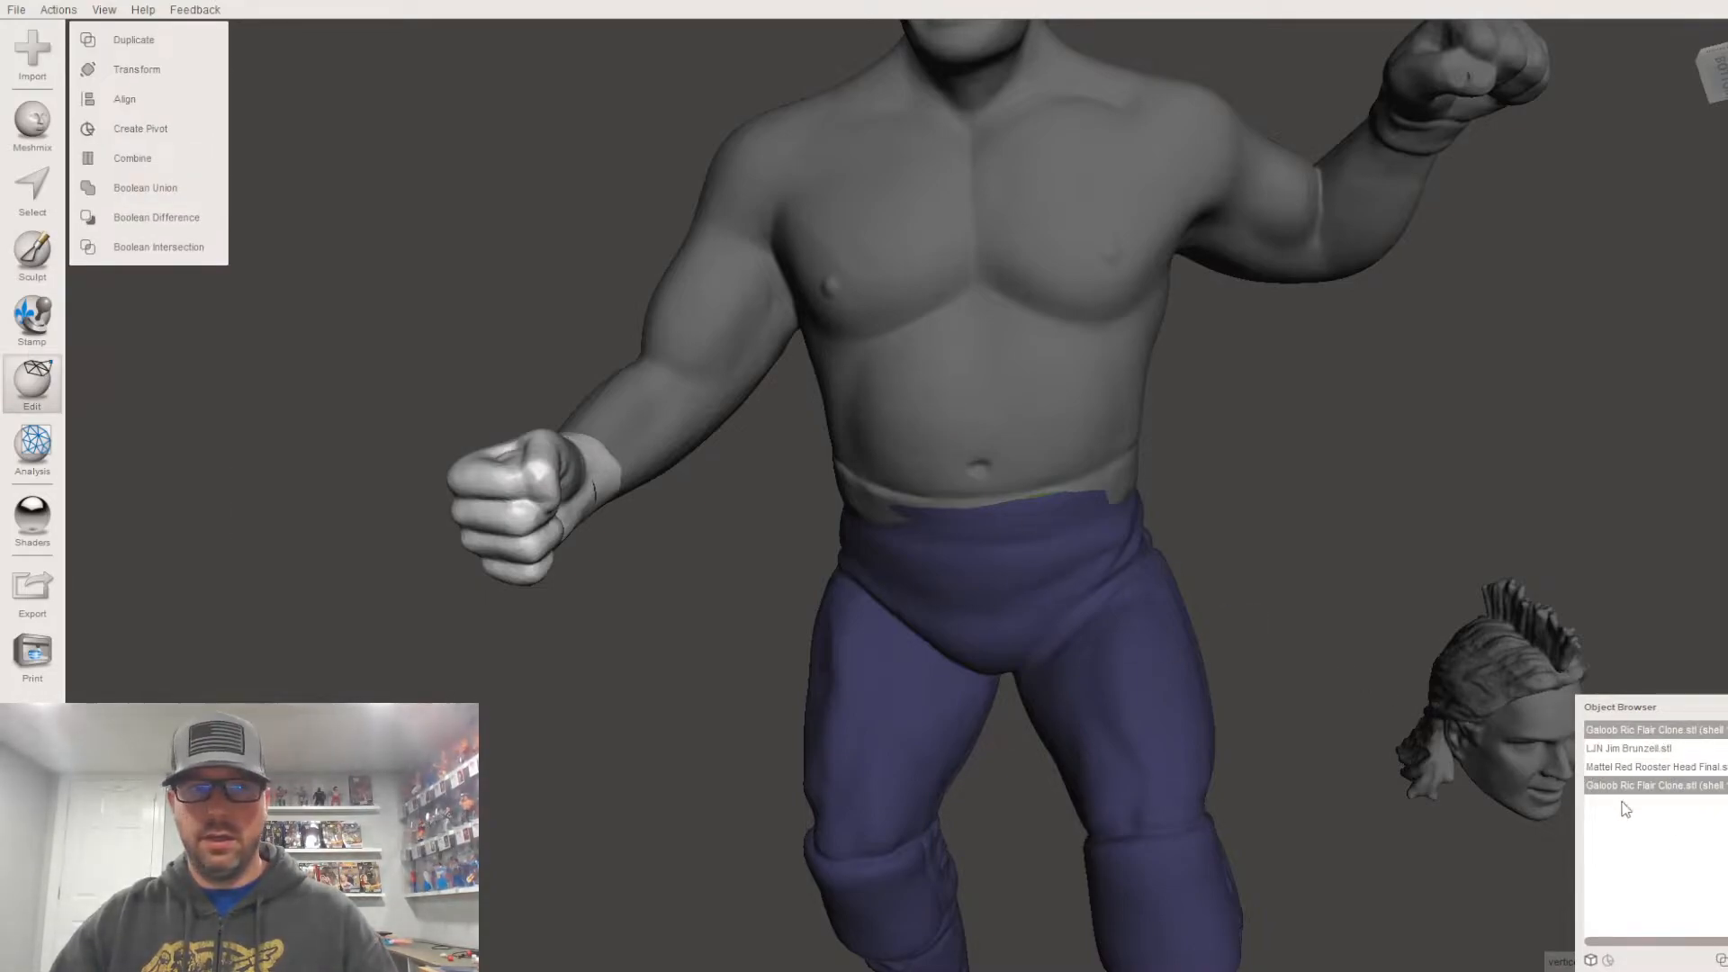
left_click(1635, 757)
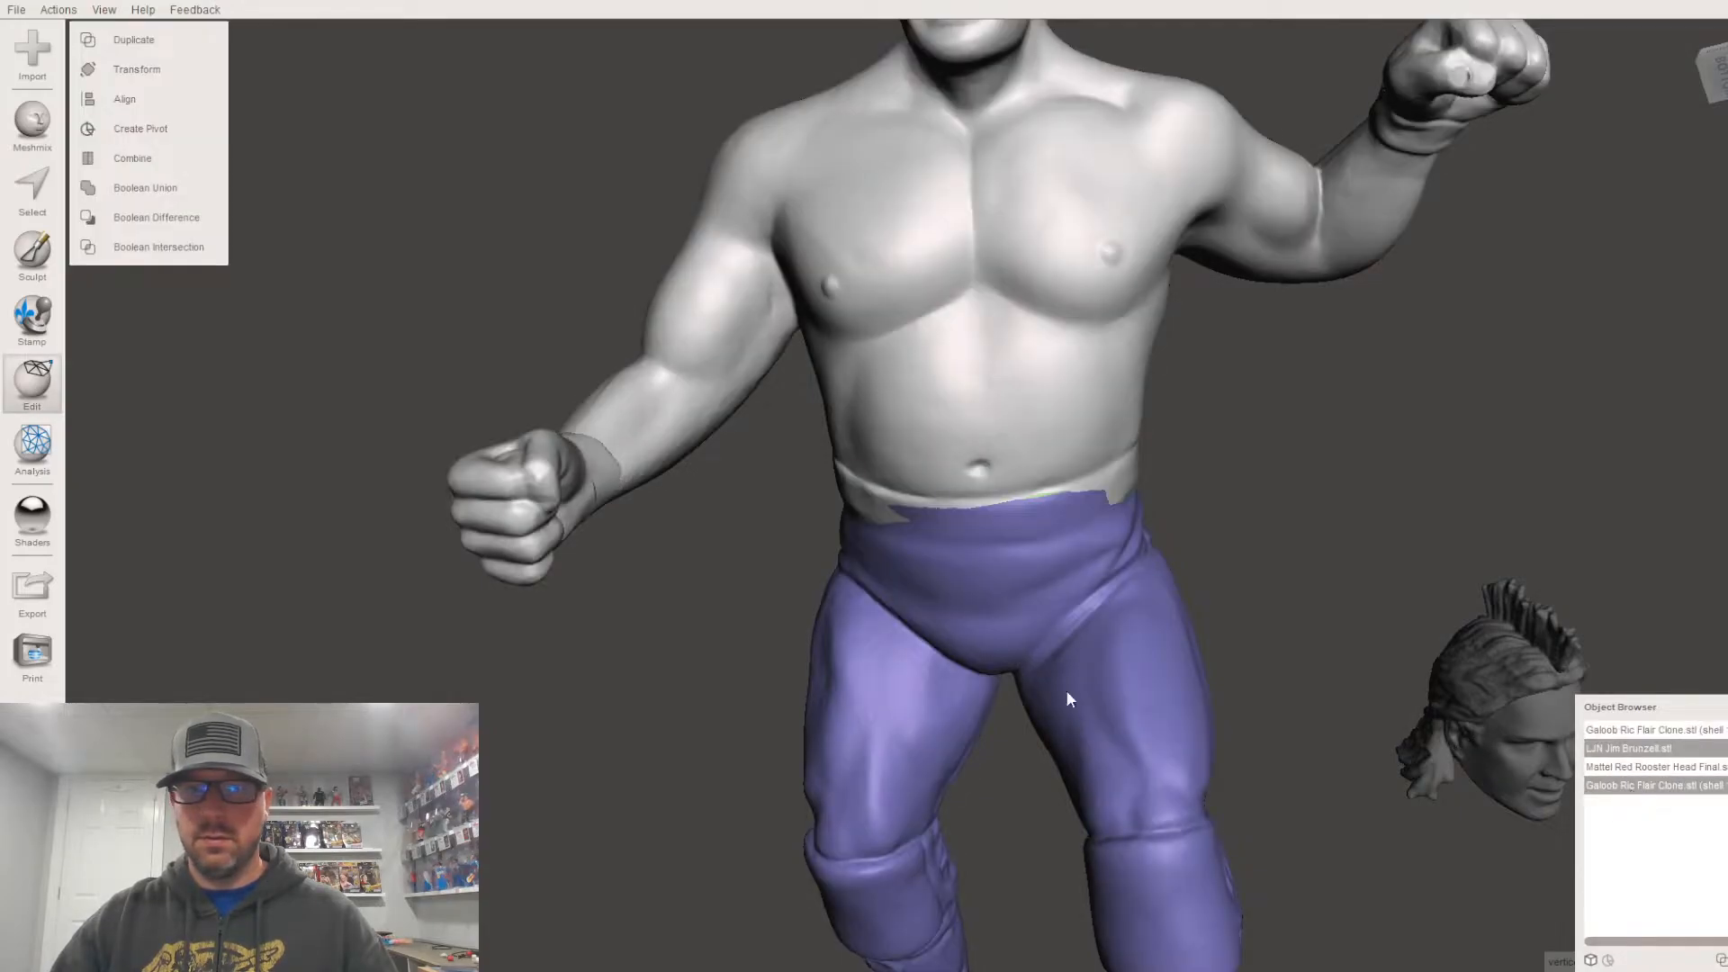
middle_click_drag(823, 504, 951, 619)
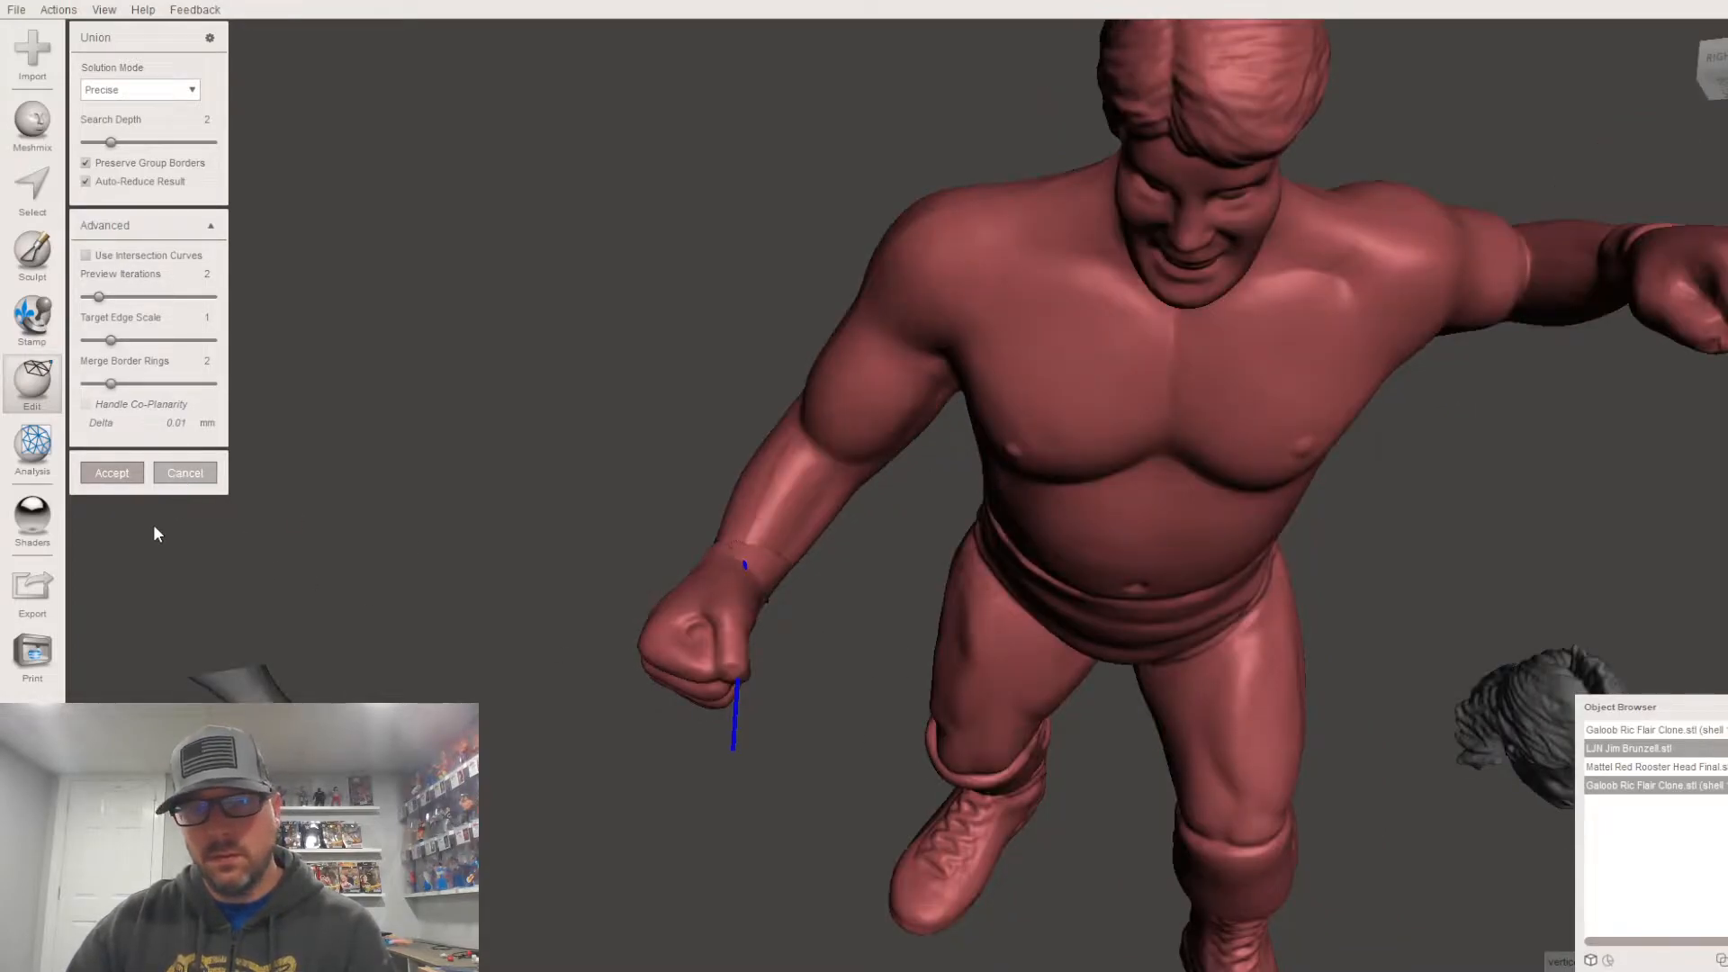
key("Escape")
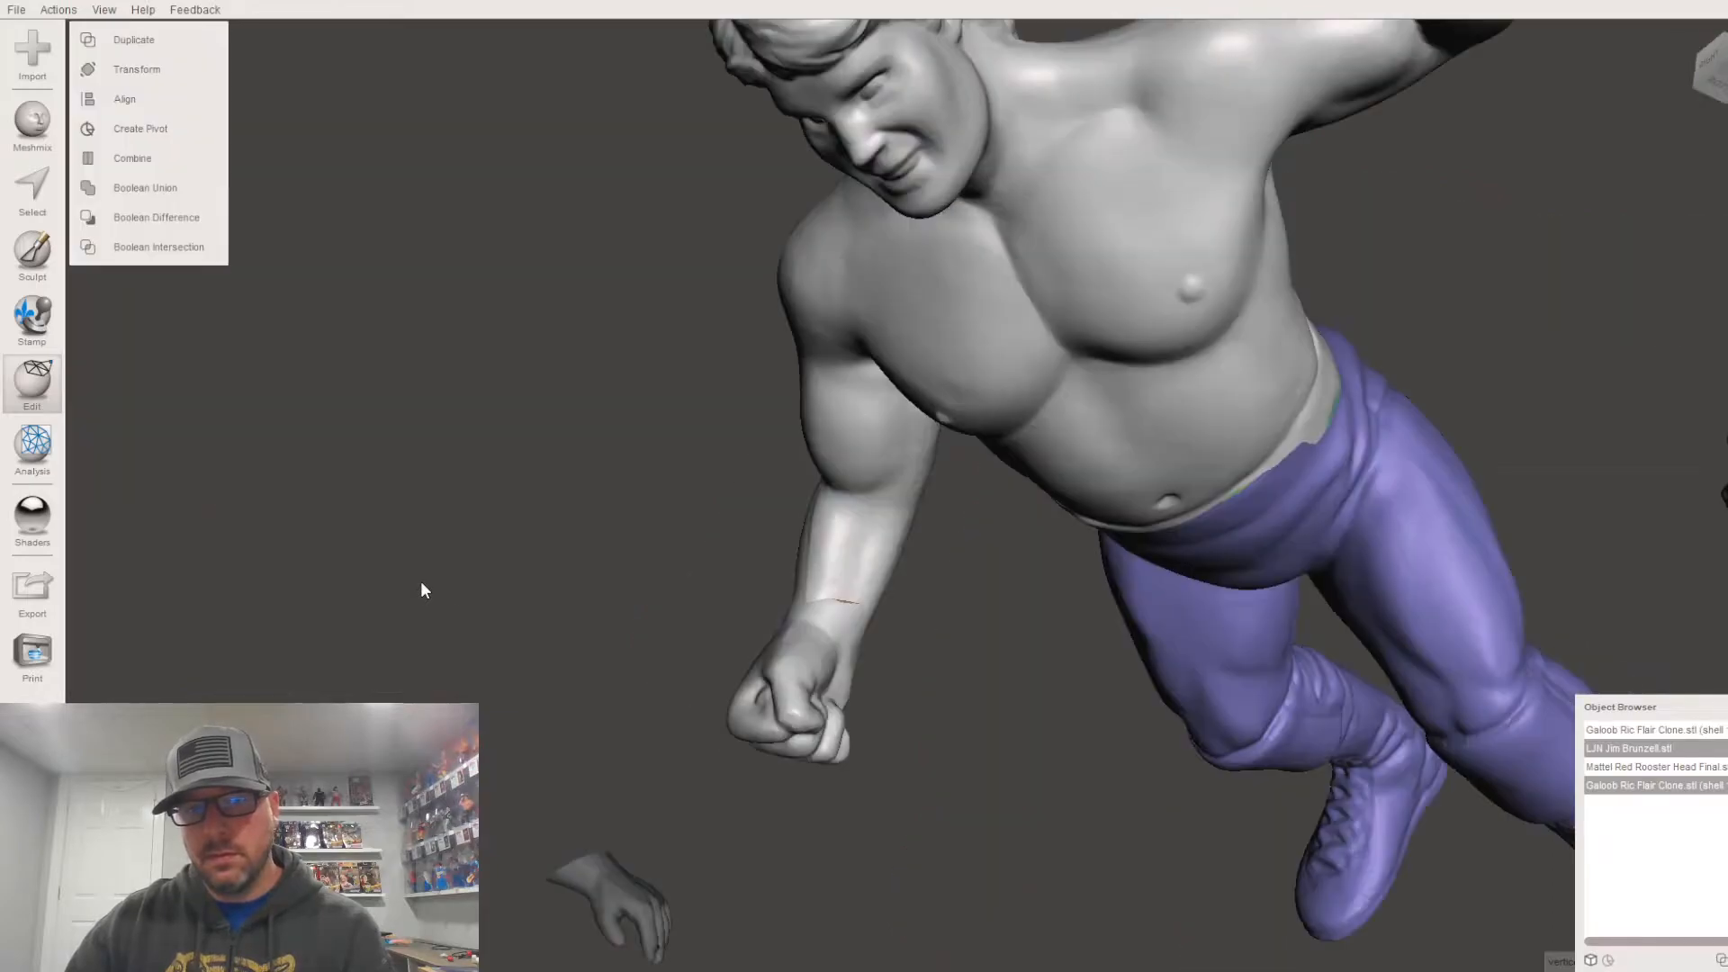
Step: Select the LJN Jim Brunzell body and sculpt its forearm edge on the thumb side toward the fist at strength 100 and size 30
scroll(808, 728, "up", 5)
middle_click_drag(812, 729, 848, 702)
scroll(900, 747, "down", 5)
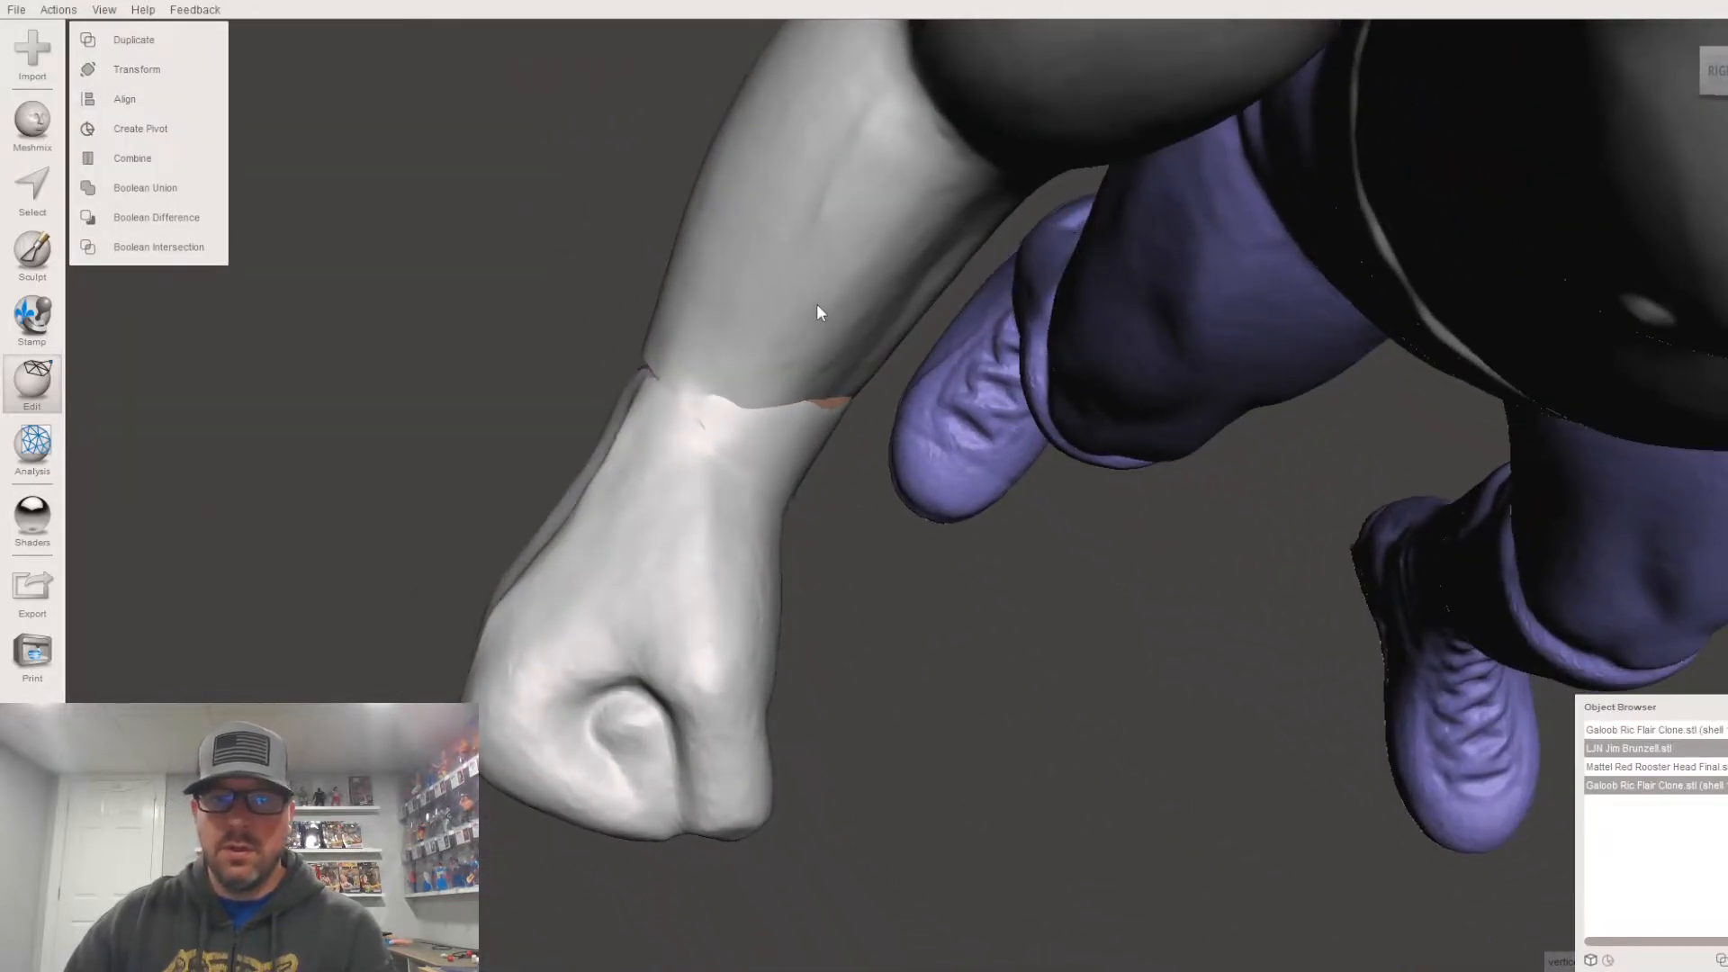
left_click(818, 308)
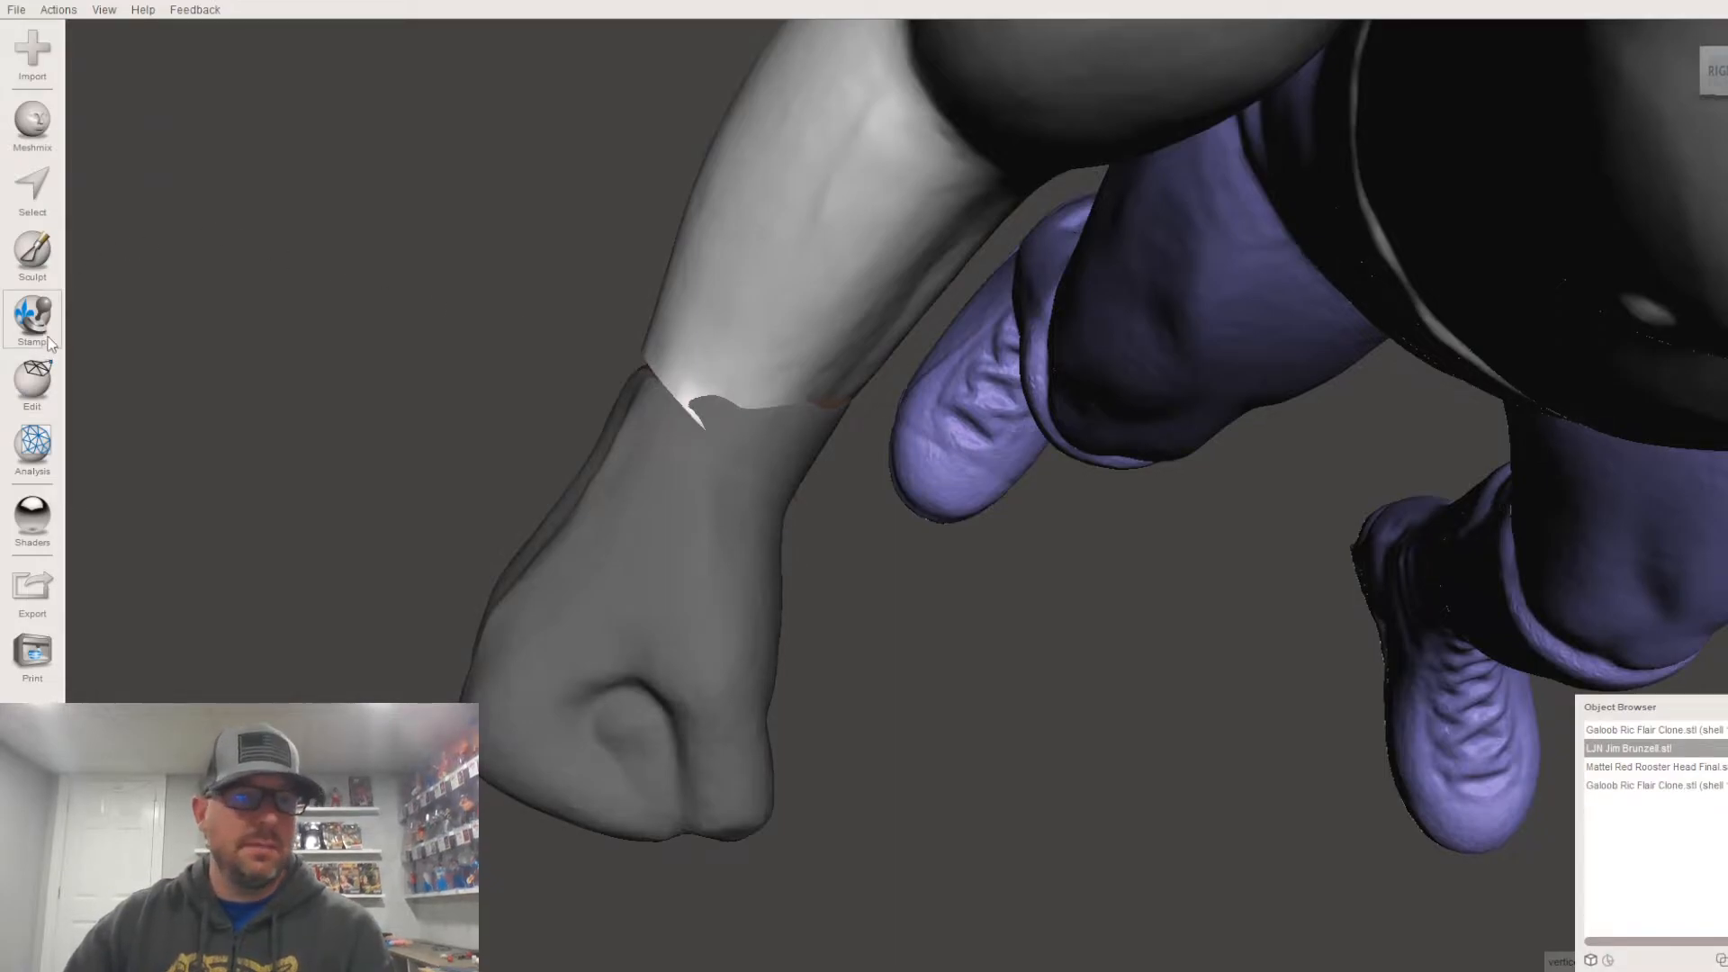
left_click(36, 259)
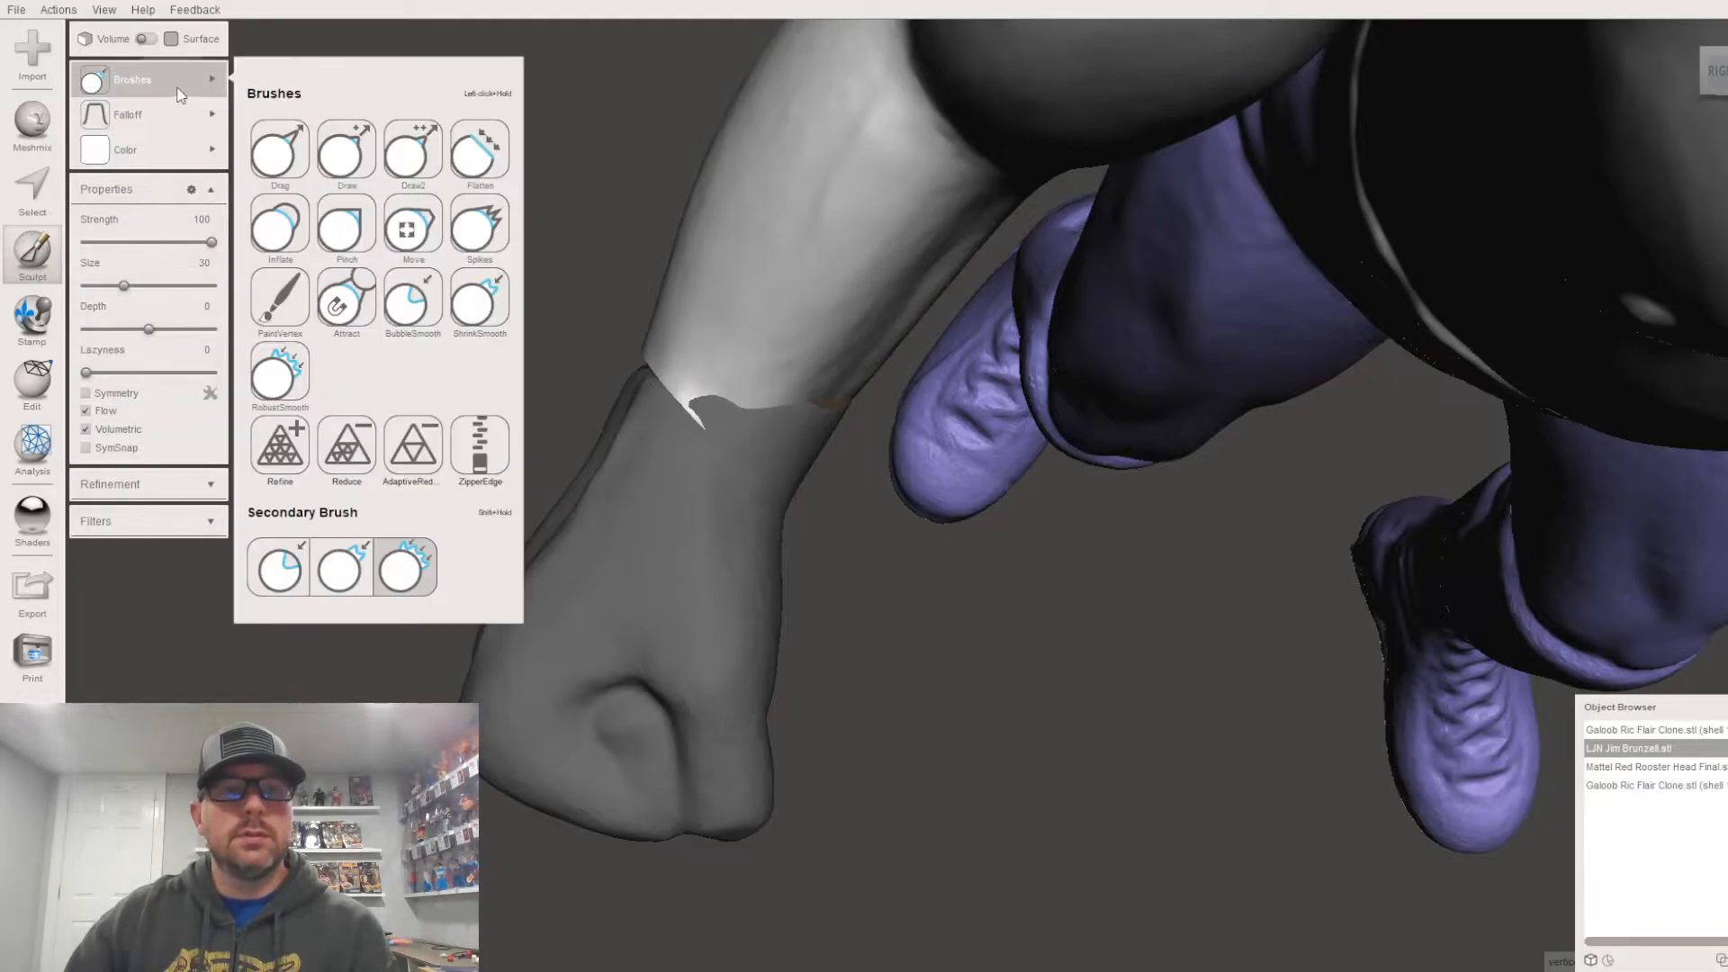
left_click_drag(704, 398, 666, 380)
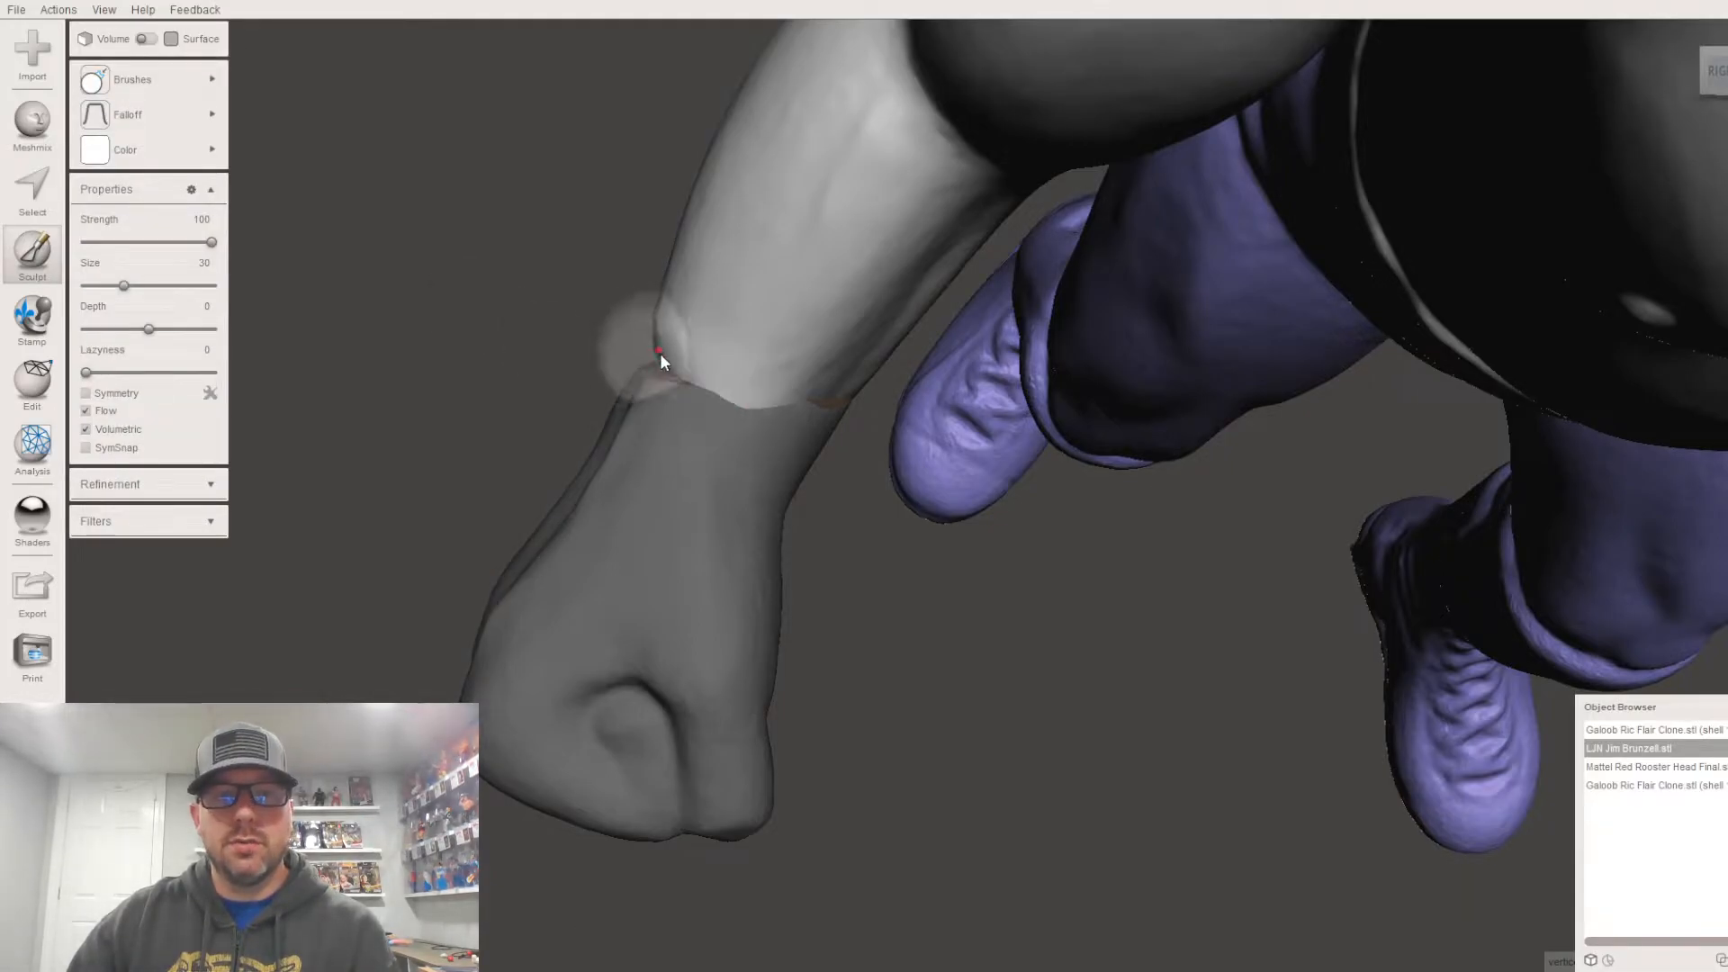
right_click_drag(776, 407, 1017, 468)
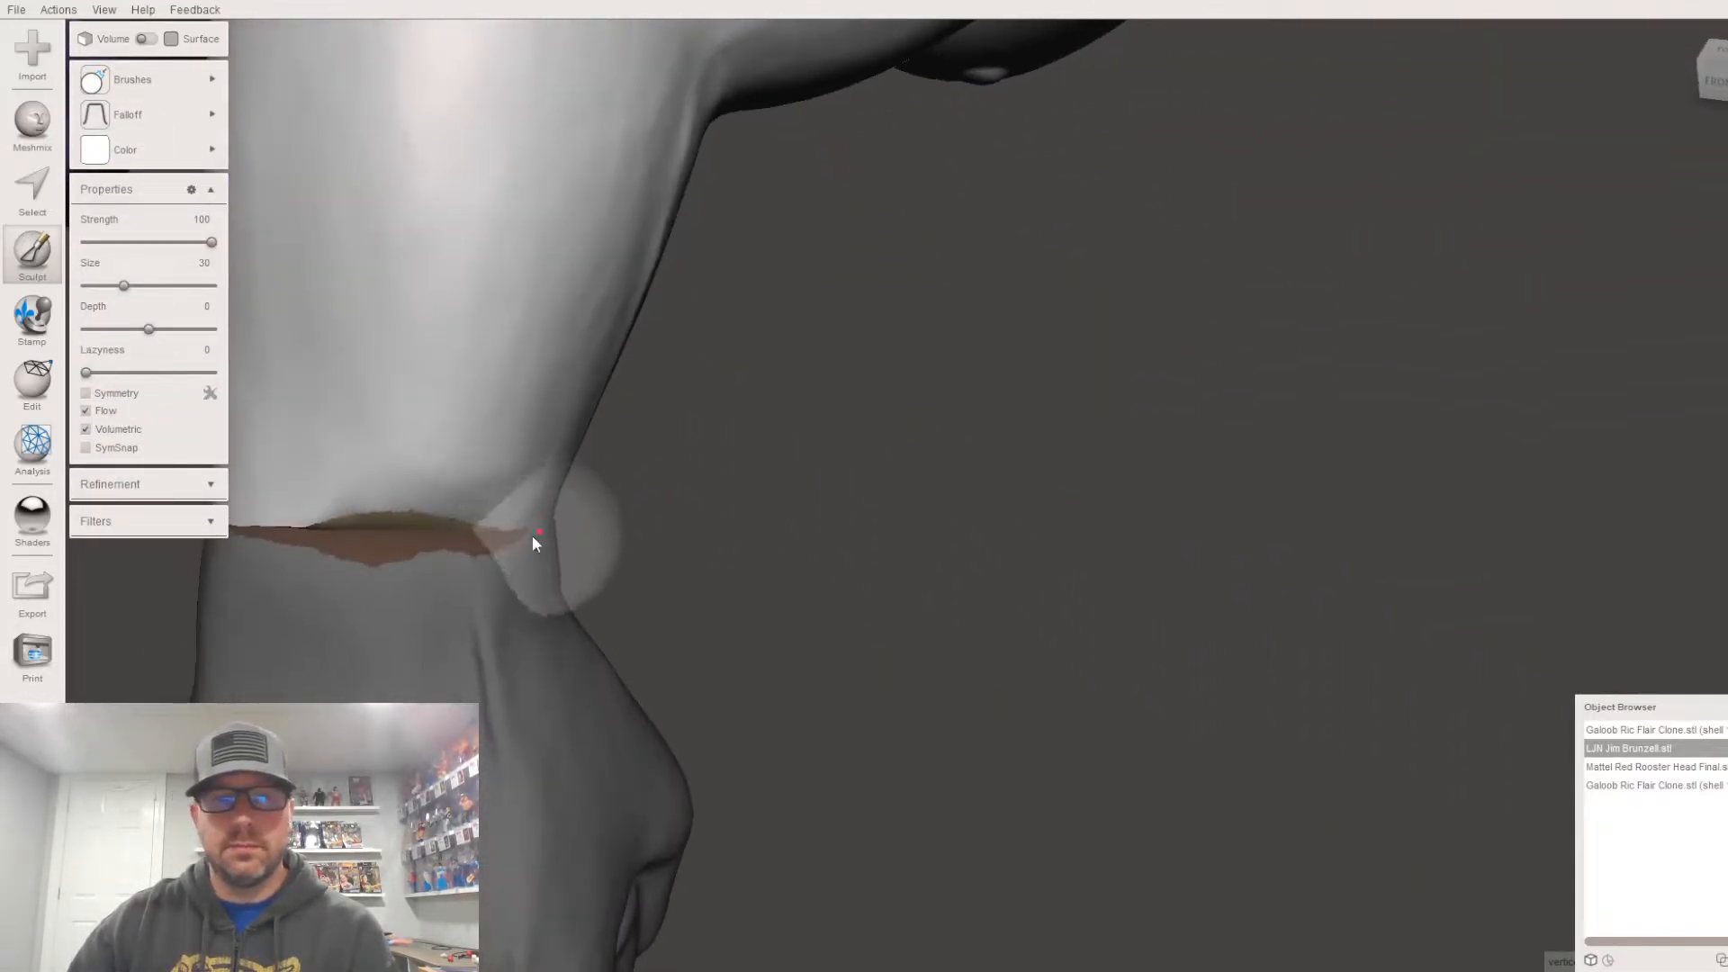
Step: Continue sculpting the forearm's lower edge around the palm side and back of the wrist to meet the fist
mouse_move(263, 520)
right_mouse_down()
mouse_move(533, 510)
mouse_move(723, 539)
mouse_move(1074, 477)
right_mouse_up()
left_click_drag(1075, 477, 1103, 488)
right_click_drag(1104, 488, 1192, 377)
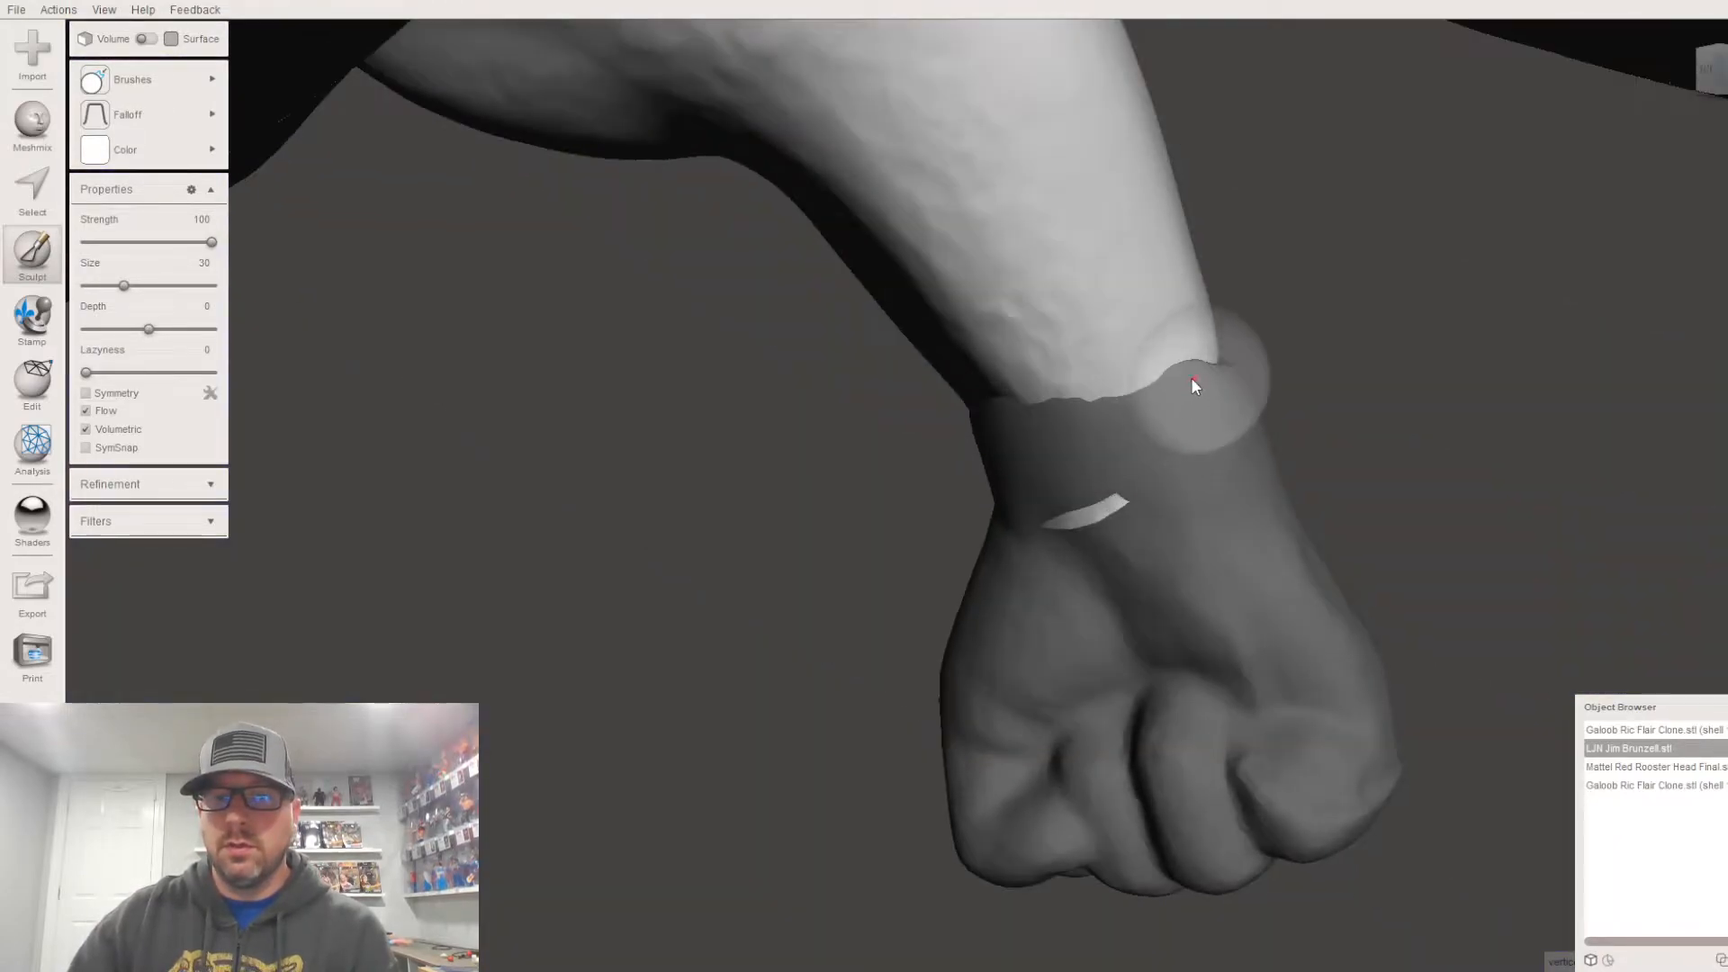
left_click_drag(1071, 505, 1142, 472)
right_click_drag(1001, 429, 1180, 374)
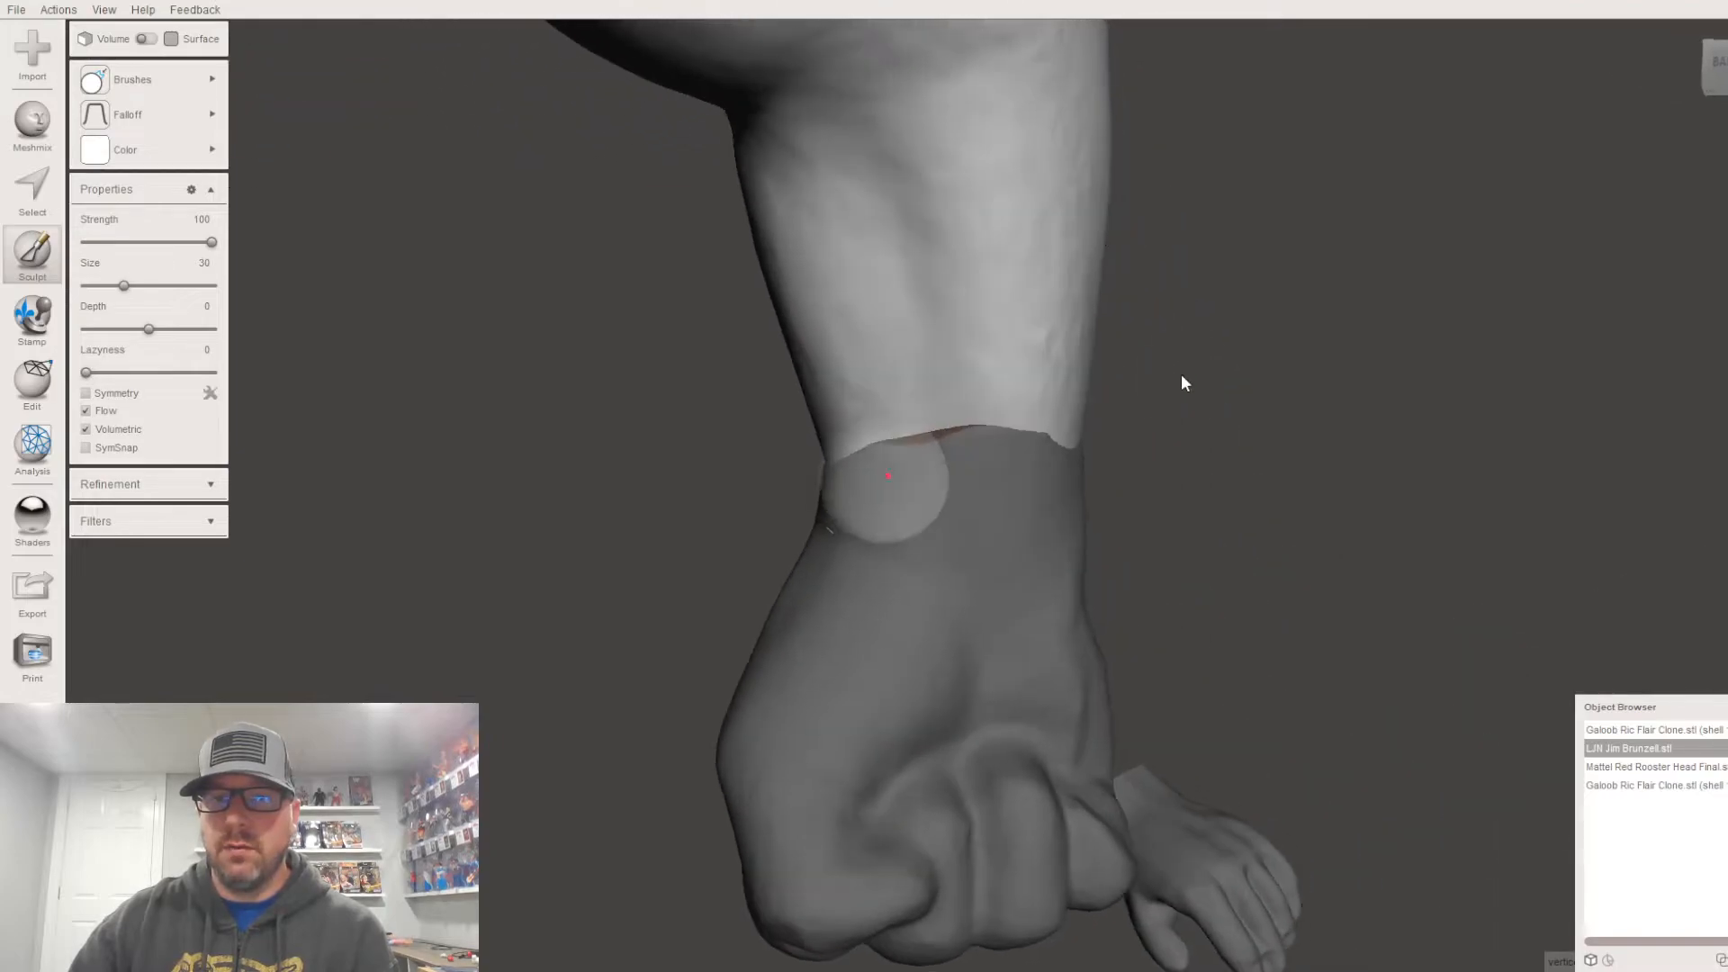
mouse_move(856, 351)
right_mouse_down()
mouse_move(990, 447)
mouse_move(802, 463)
right_mouse_up()
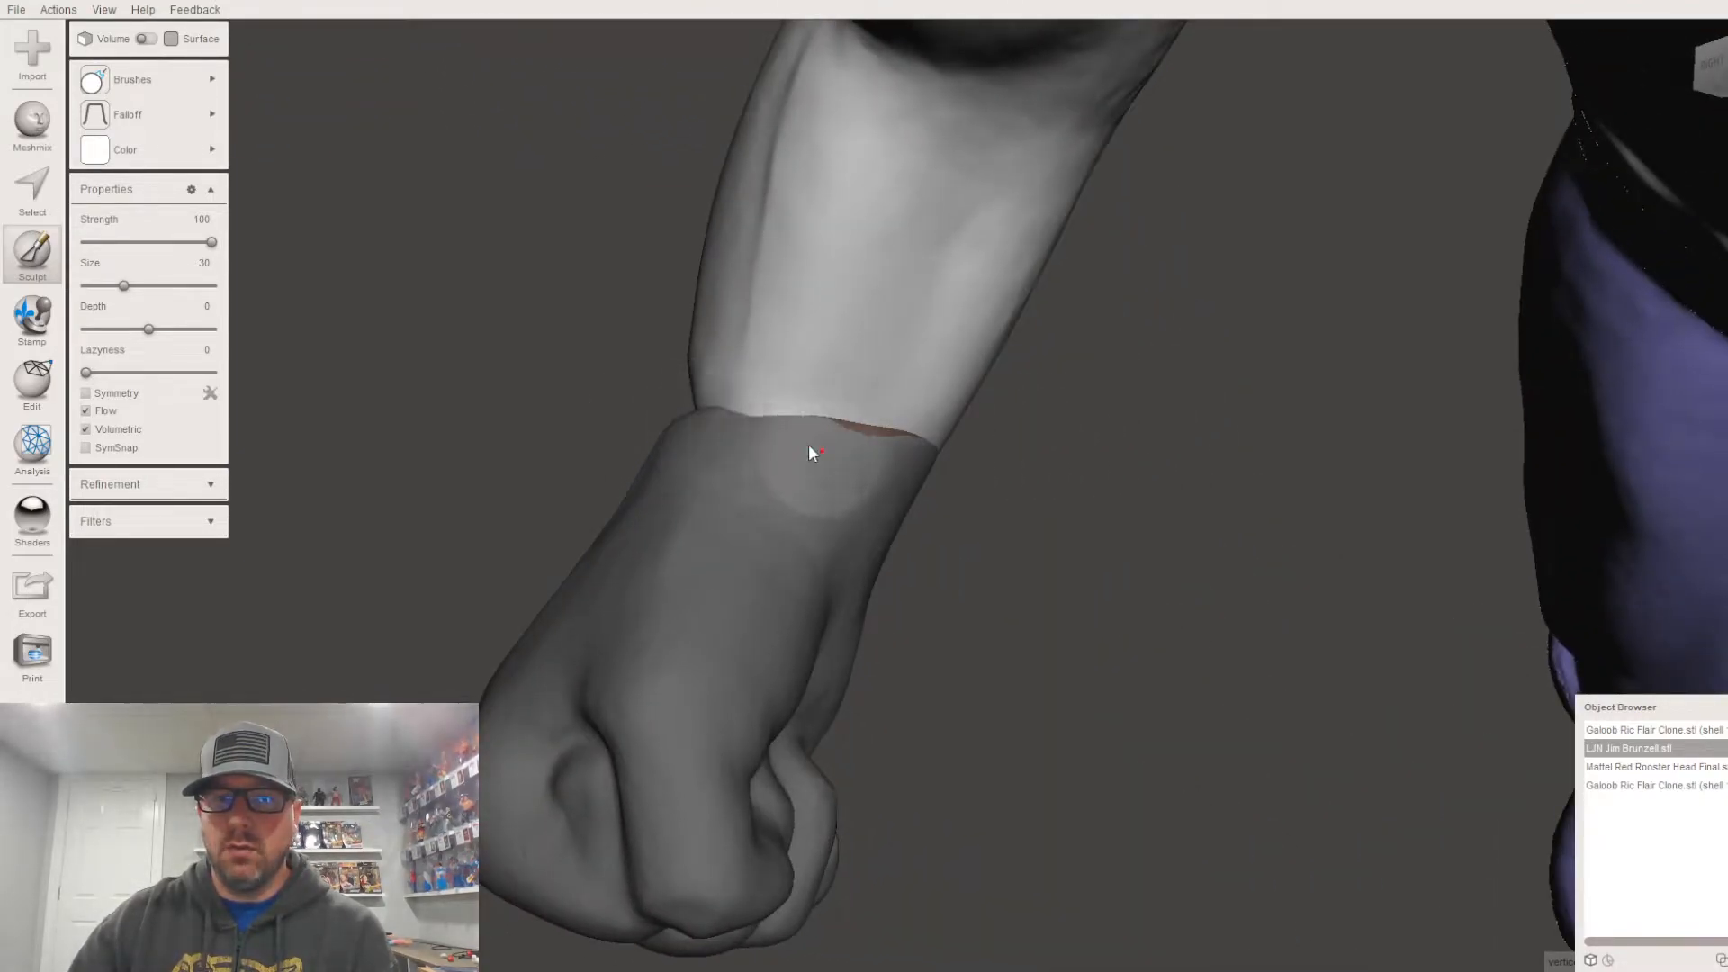
mouse_move(887, 428)
right_mouse_down()
mouse_move(976, 419)
mouse_move(1128, 558)
mouse_move(886, 581)
mouse_move(744, 664)
mouse_move(792, 618)
mouse_move(806, 568)
mouse_move(775, 467)
mouse_move(699, 528)
mouse_move(729, 605)
mouse_move(822, 579)
mouse_move(813, 680)
right_mouse_up()
right_click_drag(854, 574, 753, 596)
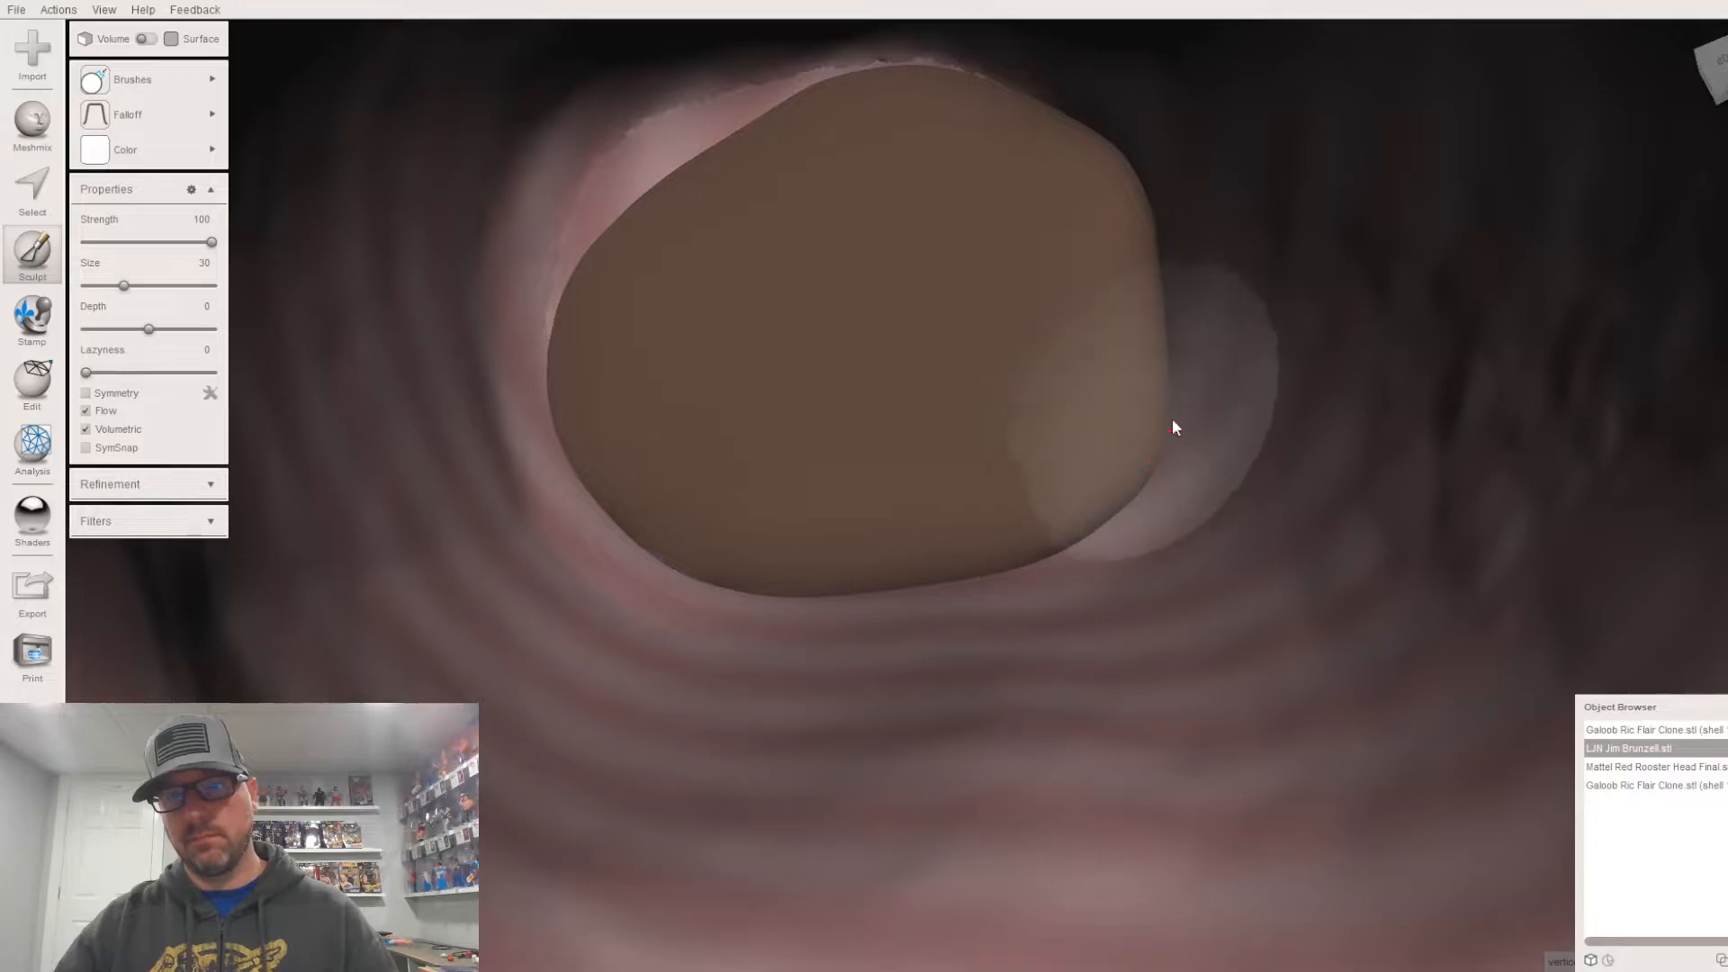
mouse_move(650, 486)
right_mouse_down()
mouse_move(937, 453)
mouse_move(1042, 237)
mouse_move(904, 9)
right_mouse_up()
scroll(910, 626, "down", 8)
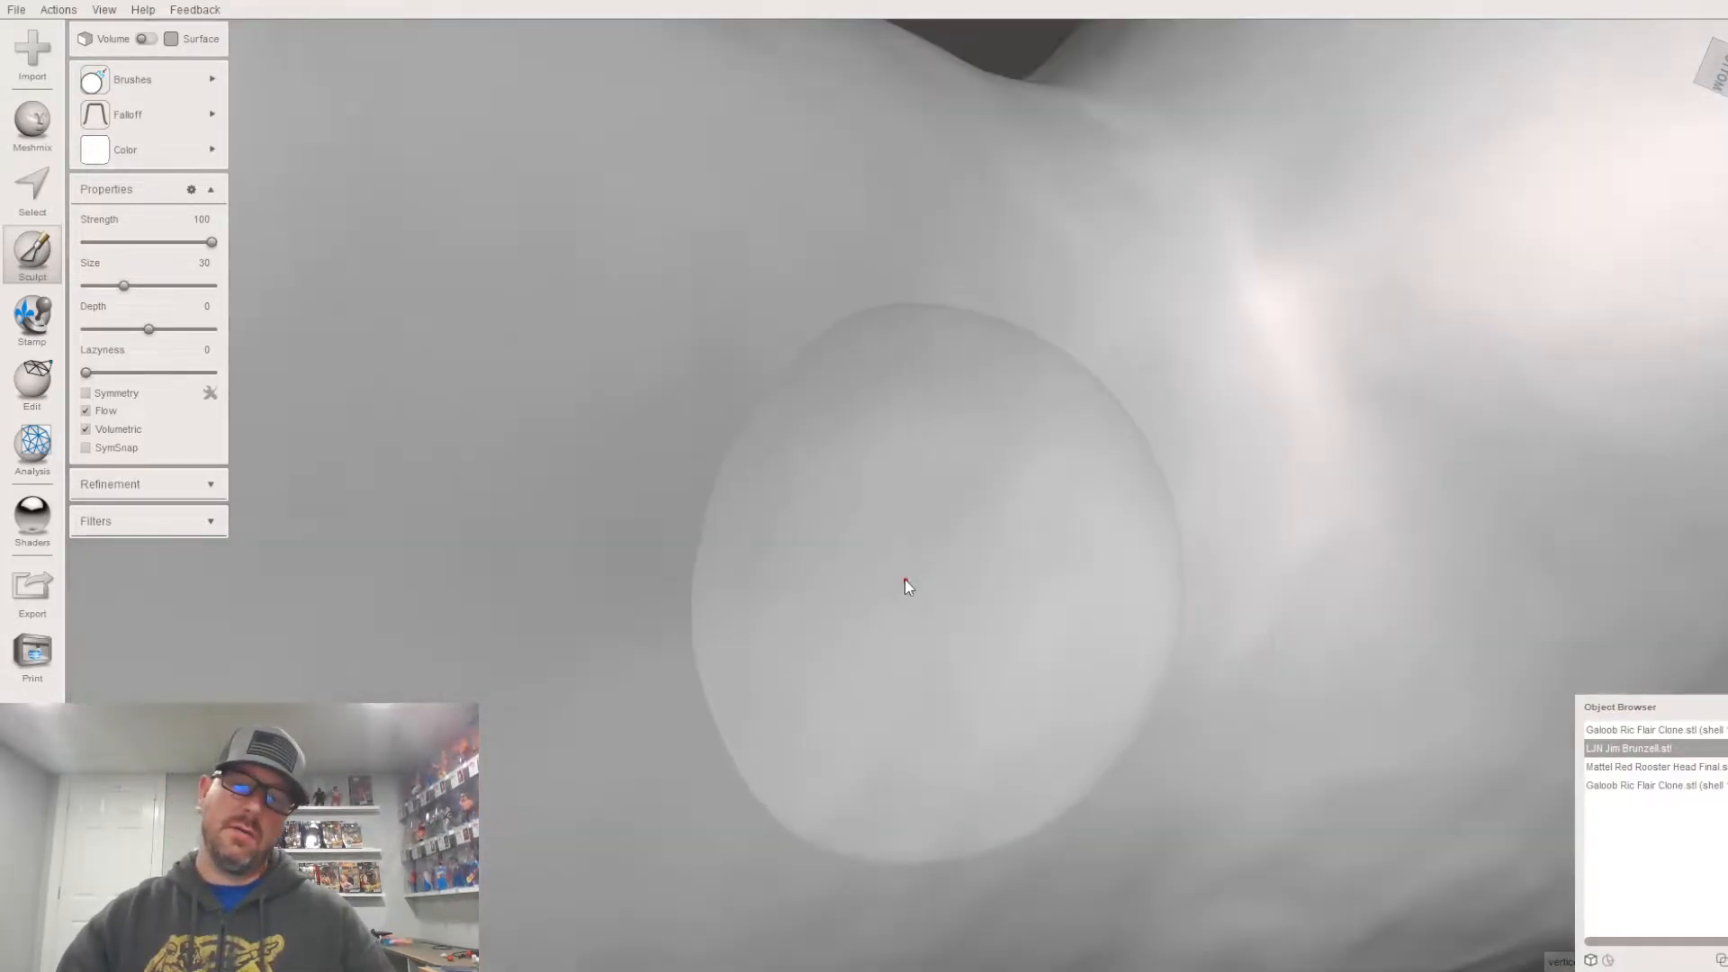
scroll(903, 567, "down", 8)
mouse_move(580, 553)
right_mouse_down()
mouse_move(553, 640)
mouse_move(616, 660)
mouse_move(713, 542)
mouse_move(969, 844)
mouse_move(860, 758)
mouse_move(760, 501)
mouse_move(990, 630)
right_mouse_up()
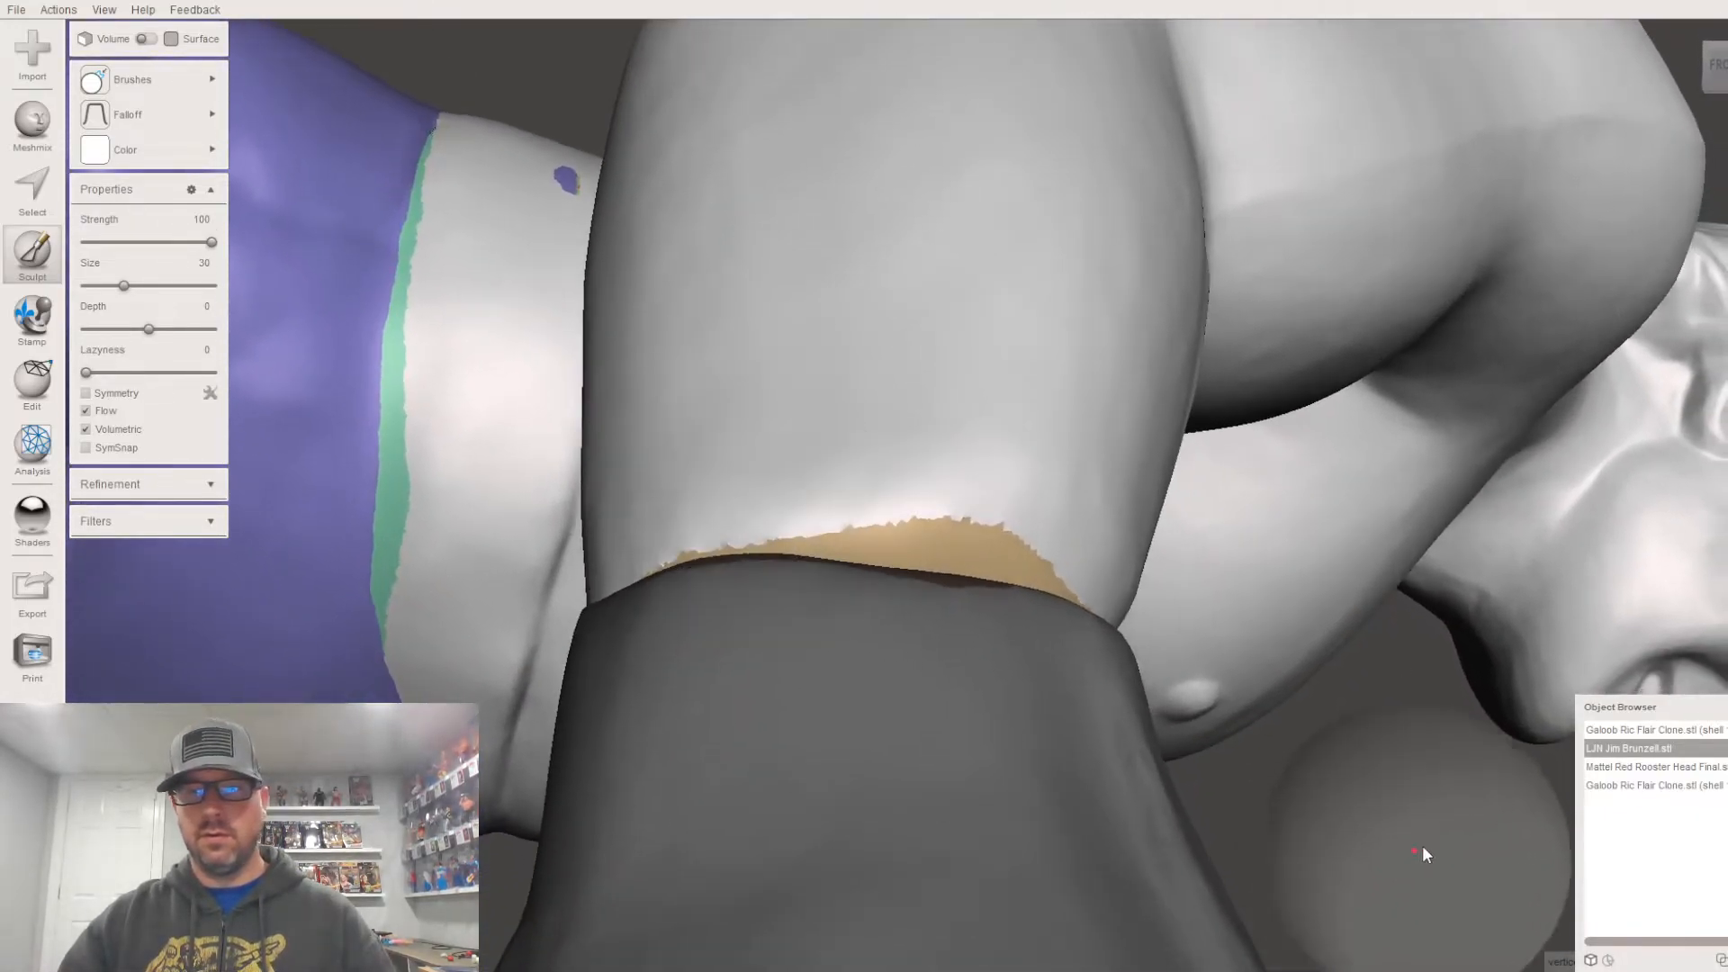
Step: Boolean Union the fist with the LJN Jim Brunzell body in Precise mode with a search depth of 2
left_click(1674, 788, "shift")
right_click_drag(1292, 732, 310, 301)
left_click(154, 188)
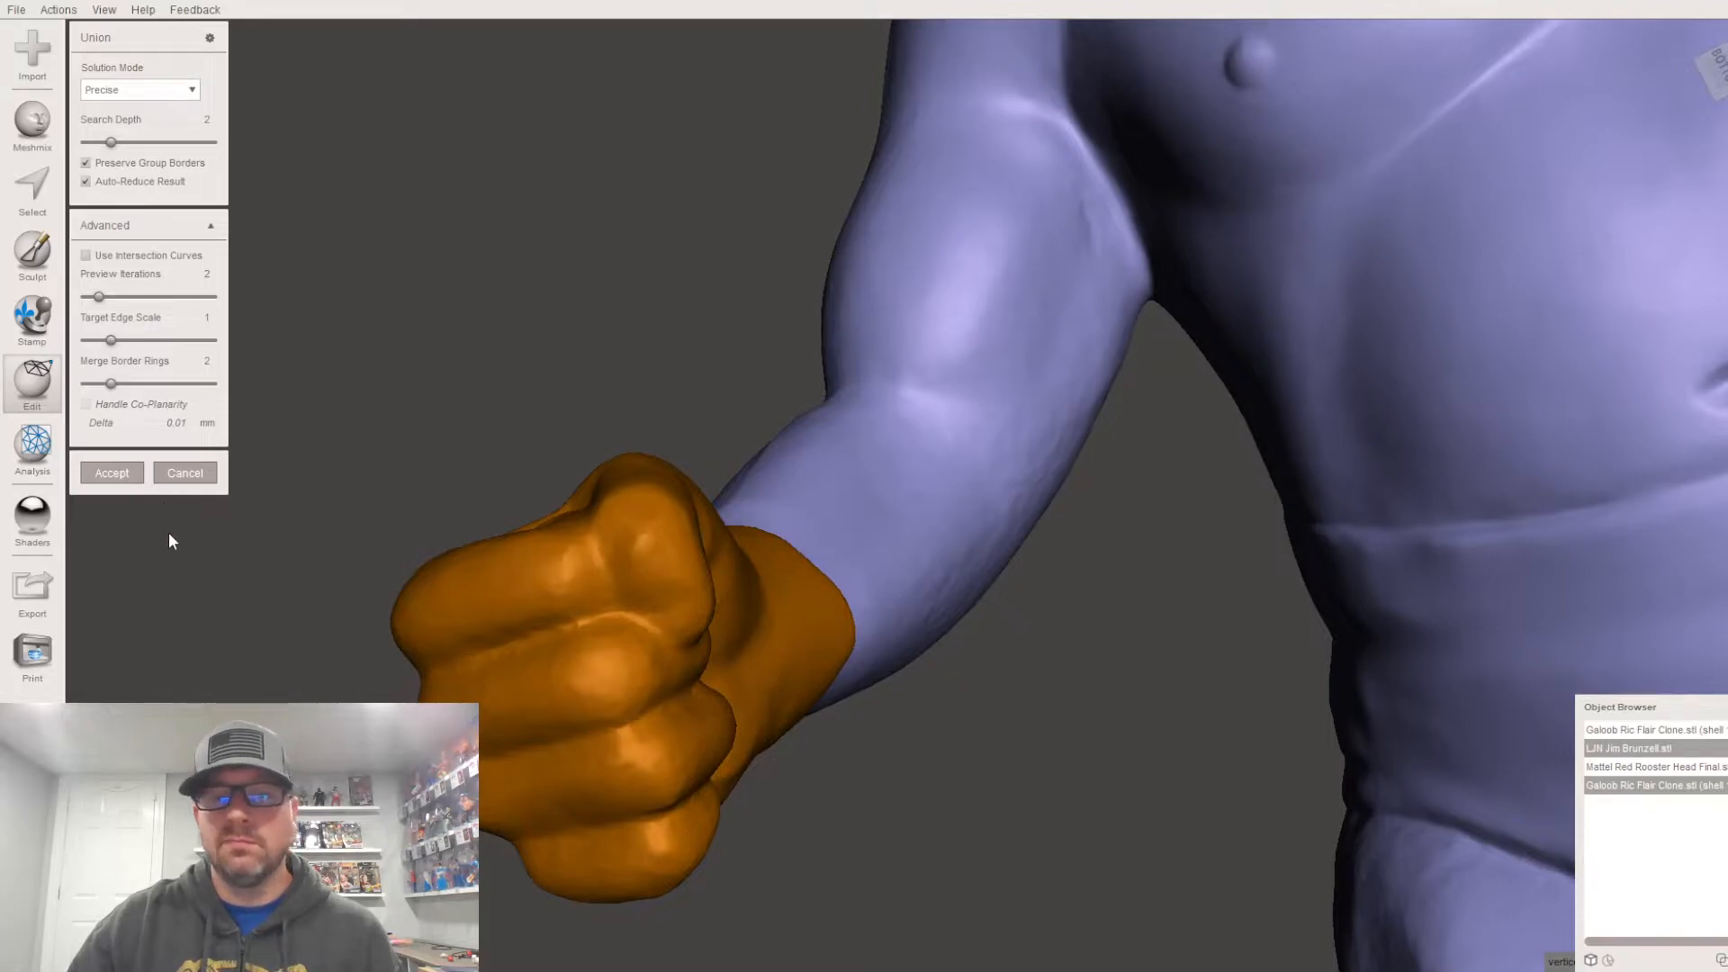
key("Return")
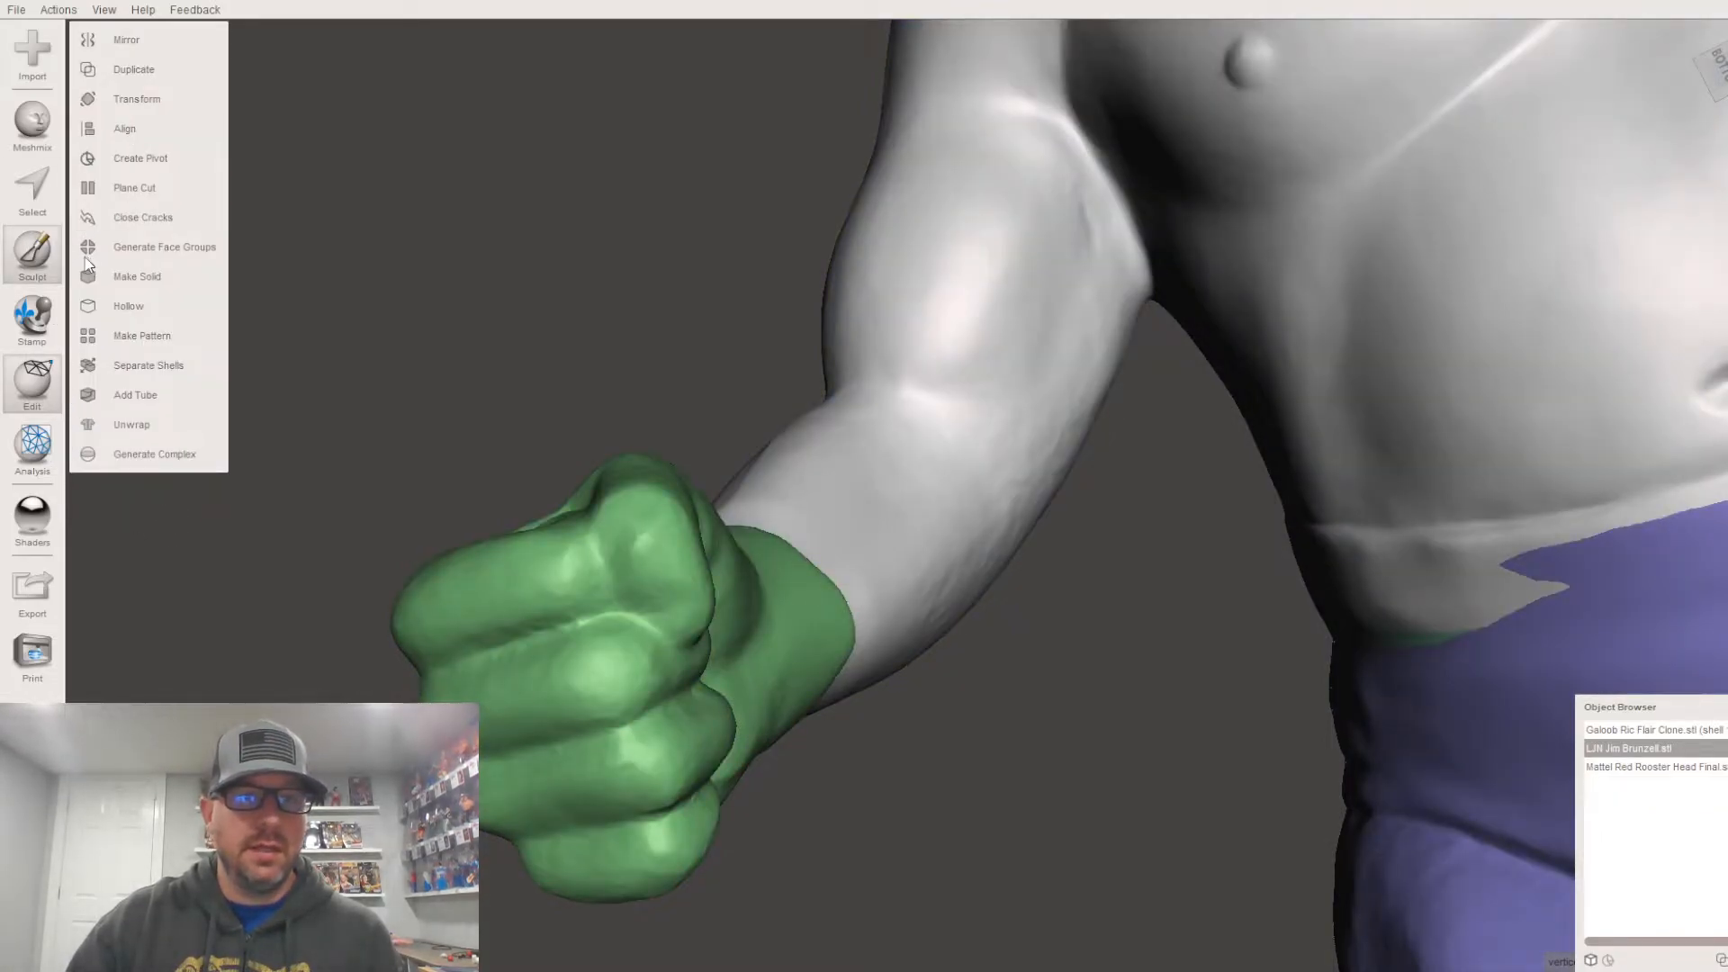
Step: Smooth the joined fist's wrist seam with the ShrinkSmooth brush at strength 100 and size 30
left_click(34, 255)
left_click(166, 79)
left_click(461, 322)
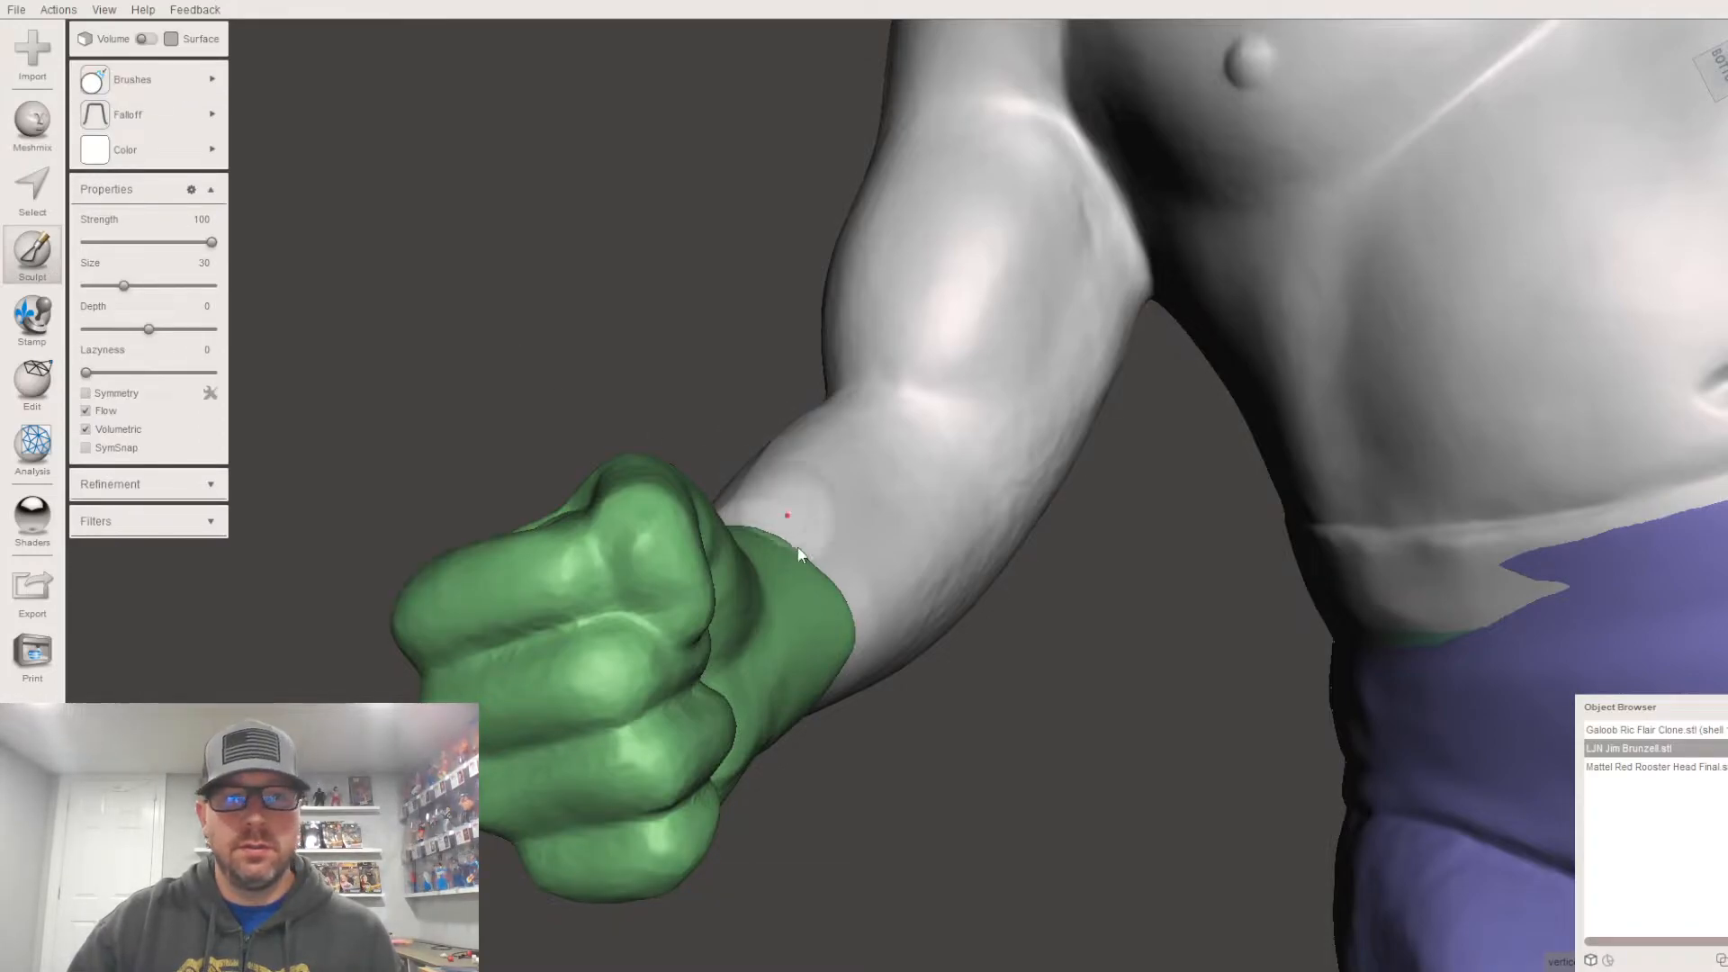
mouse_move(833, 559)
right_mouse_down()
mouse_move(845, 624)
mouse_move(806, 561)
right_mouse_up()
right_click_drag(646, 545, 761, 661)
Step: Smooth the seam across the back of the wrist with the BubbleSmooth brush at strength 100 and size 30
mouse_move(131, 90)
left_click(434, 326)
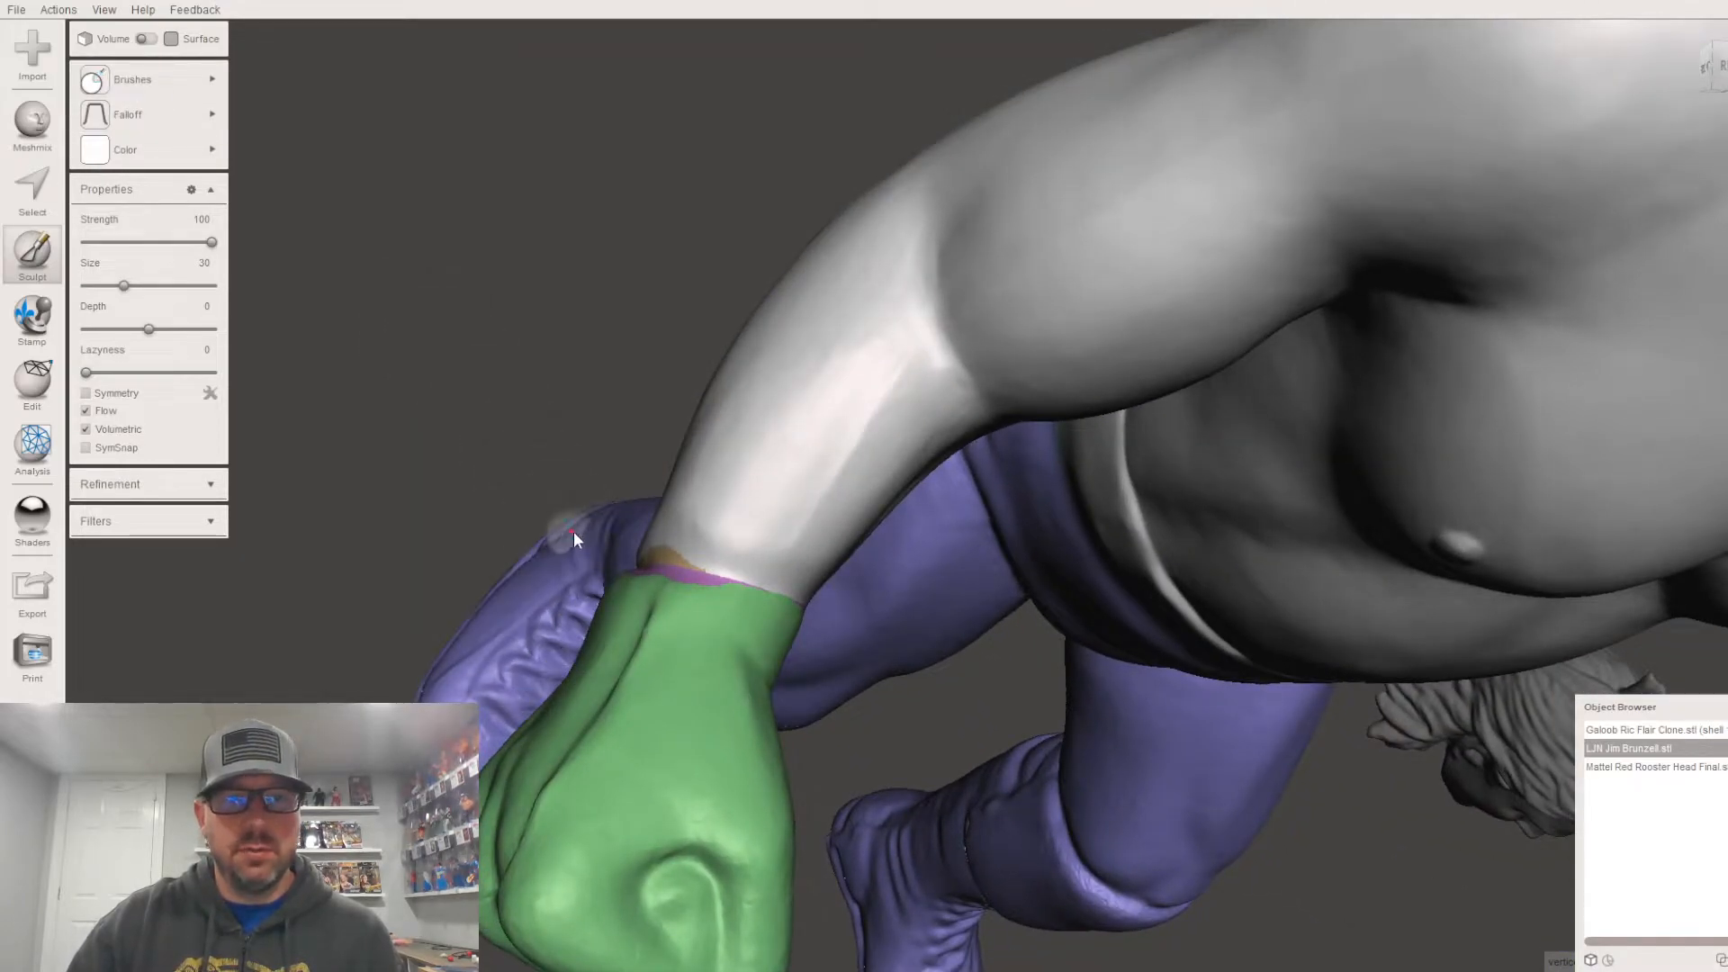
right_click_drag(713, 585, 866, 666)
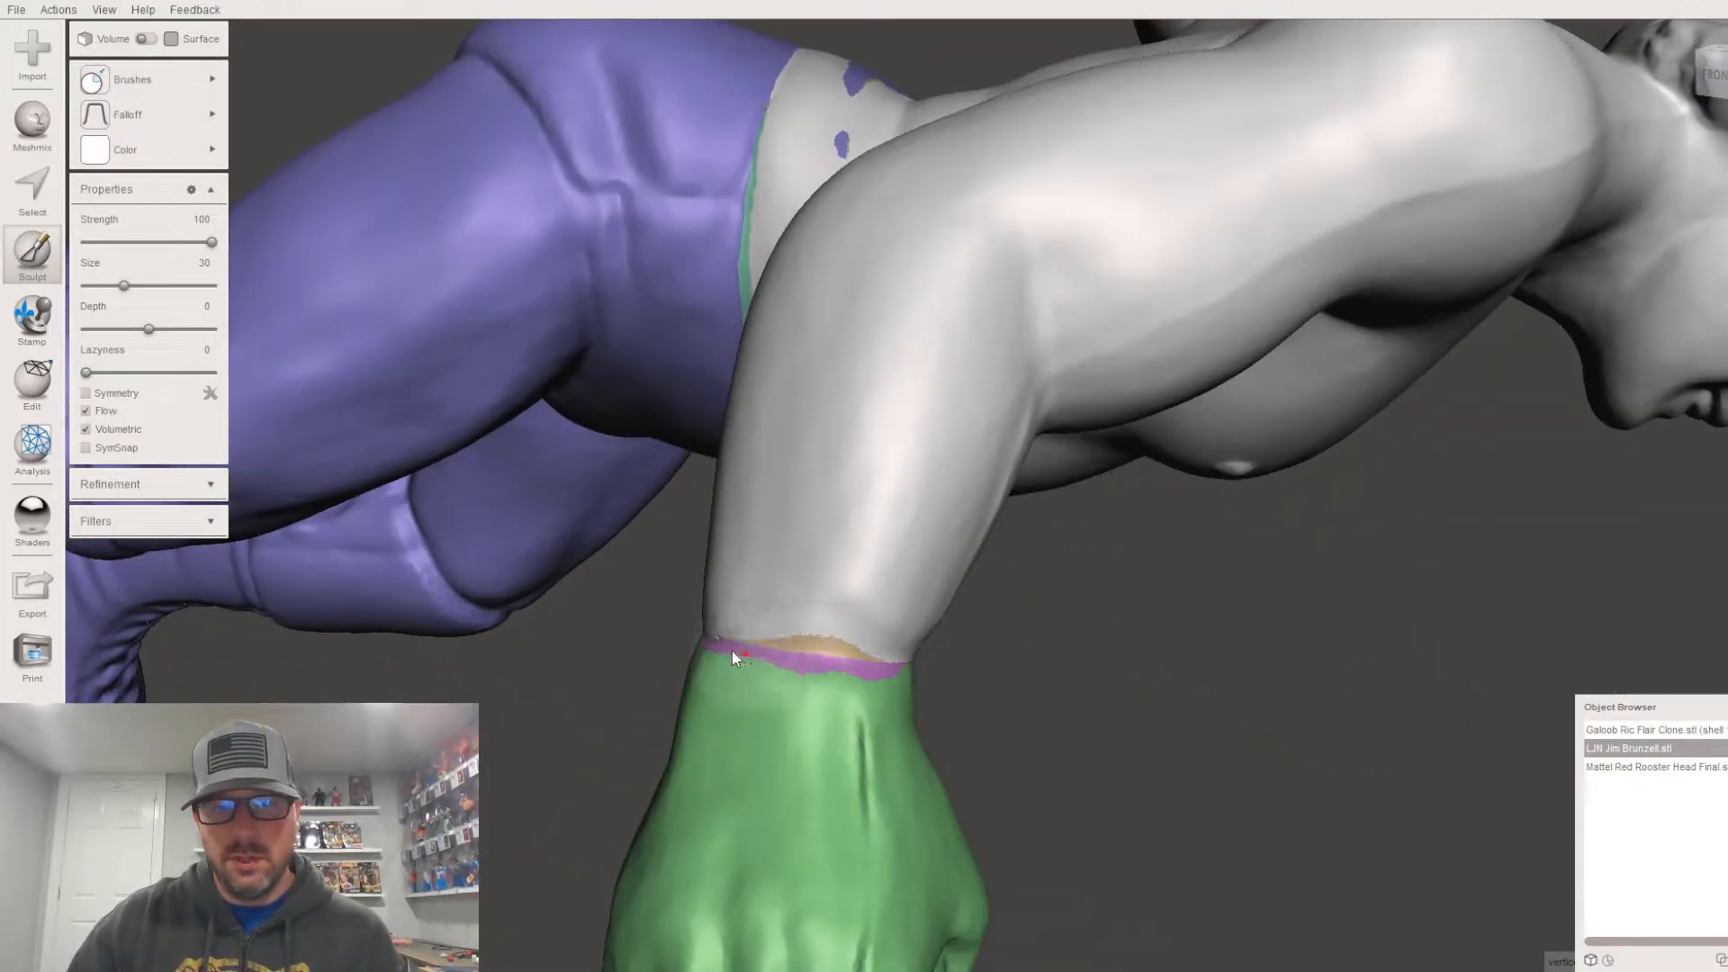
mouse_move(699, 628)
left_mouse_down()
mouse_move(704, 576)
mouse_move(764, 632)
left_mouse_up()
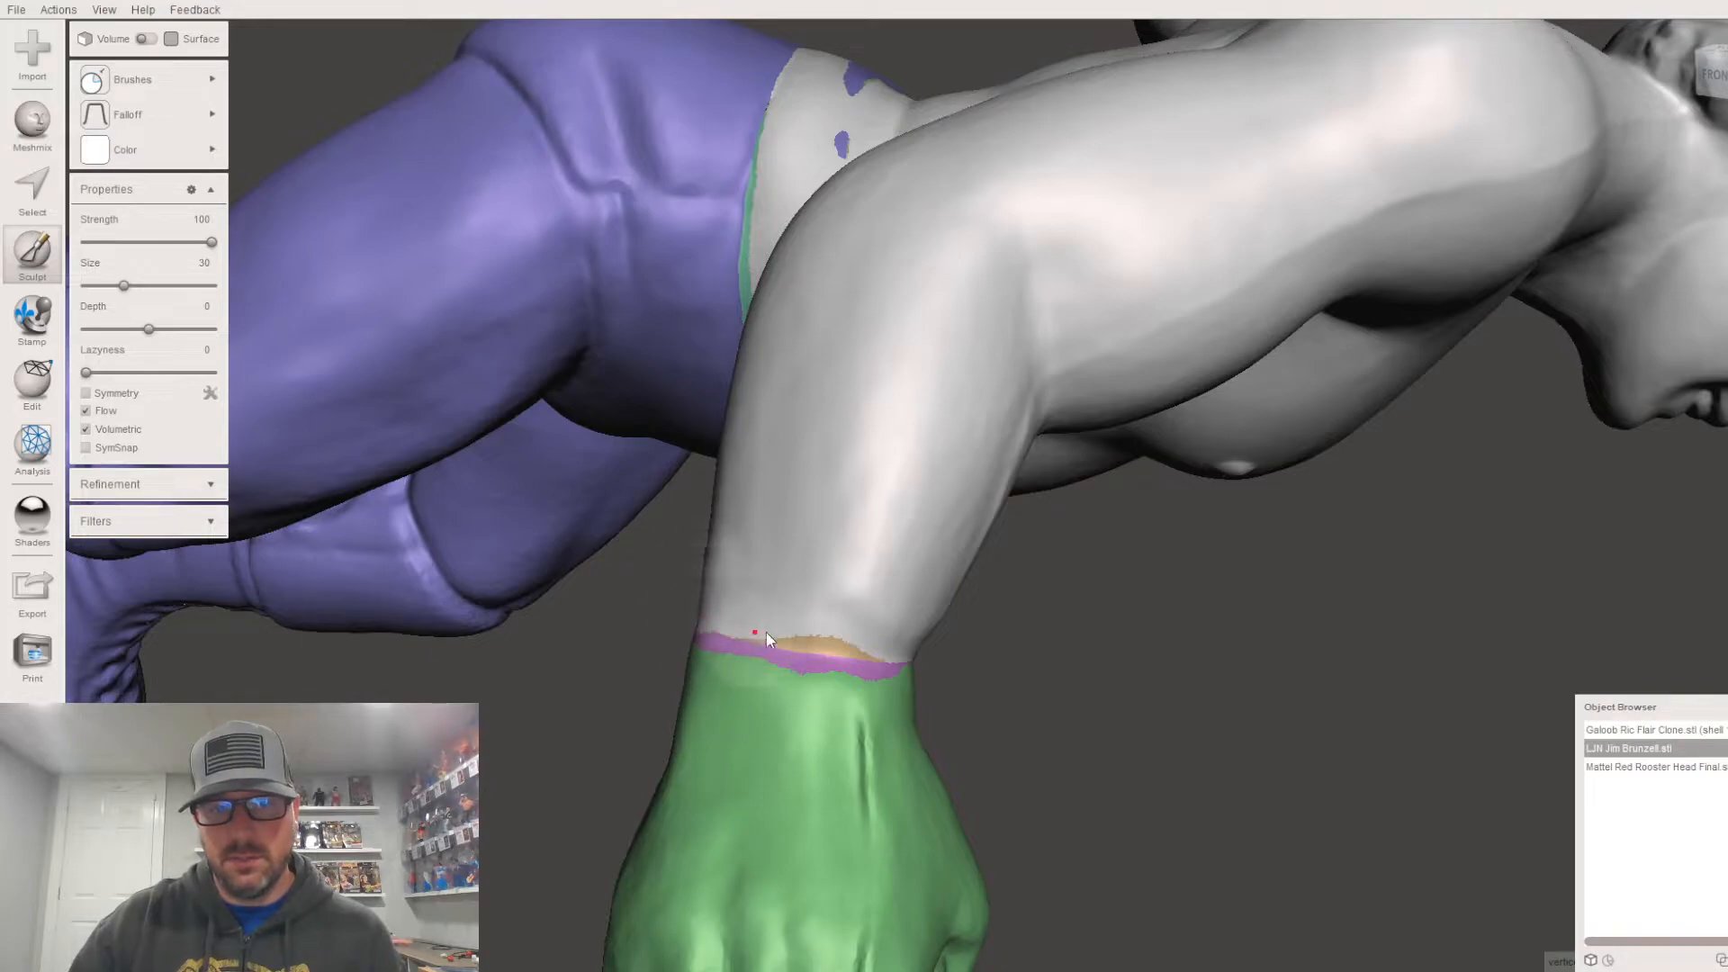
left_click_drag(886, 643, 916, 659)
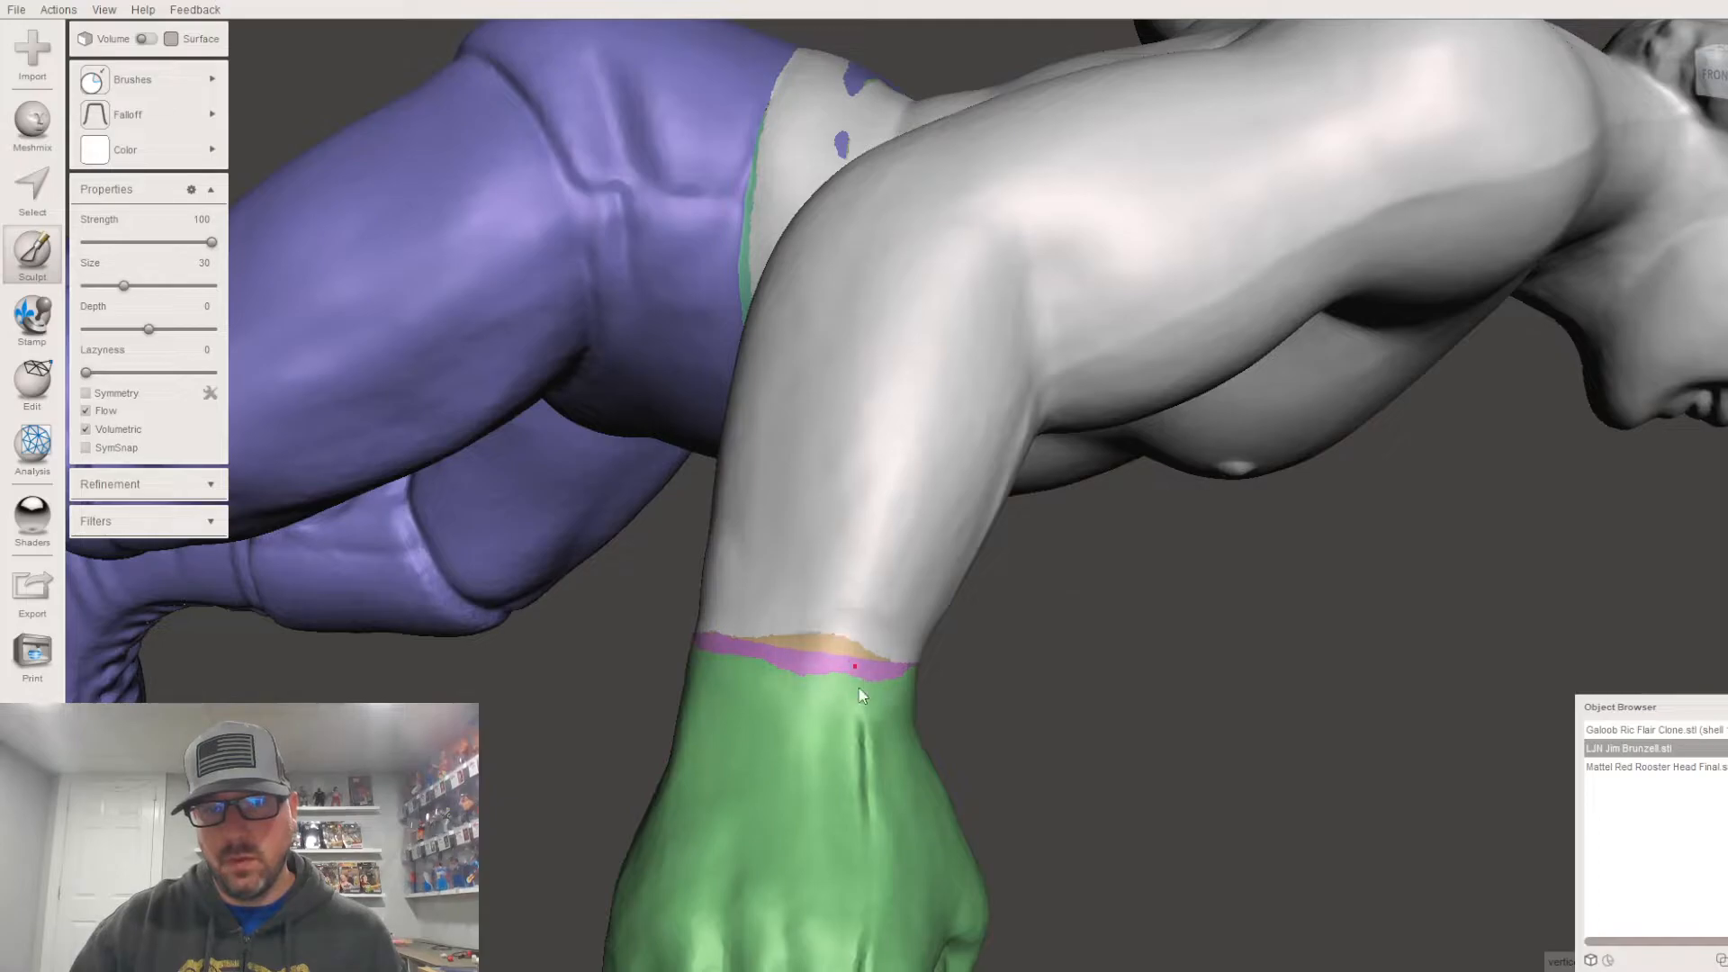
Step: Continue the BubbleSmooth pass around the thumb and palm sides of the wrist seam, and undo the last stroke up the forearm
right_click_drag(861, 671, 633, 702)
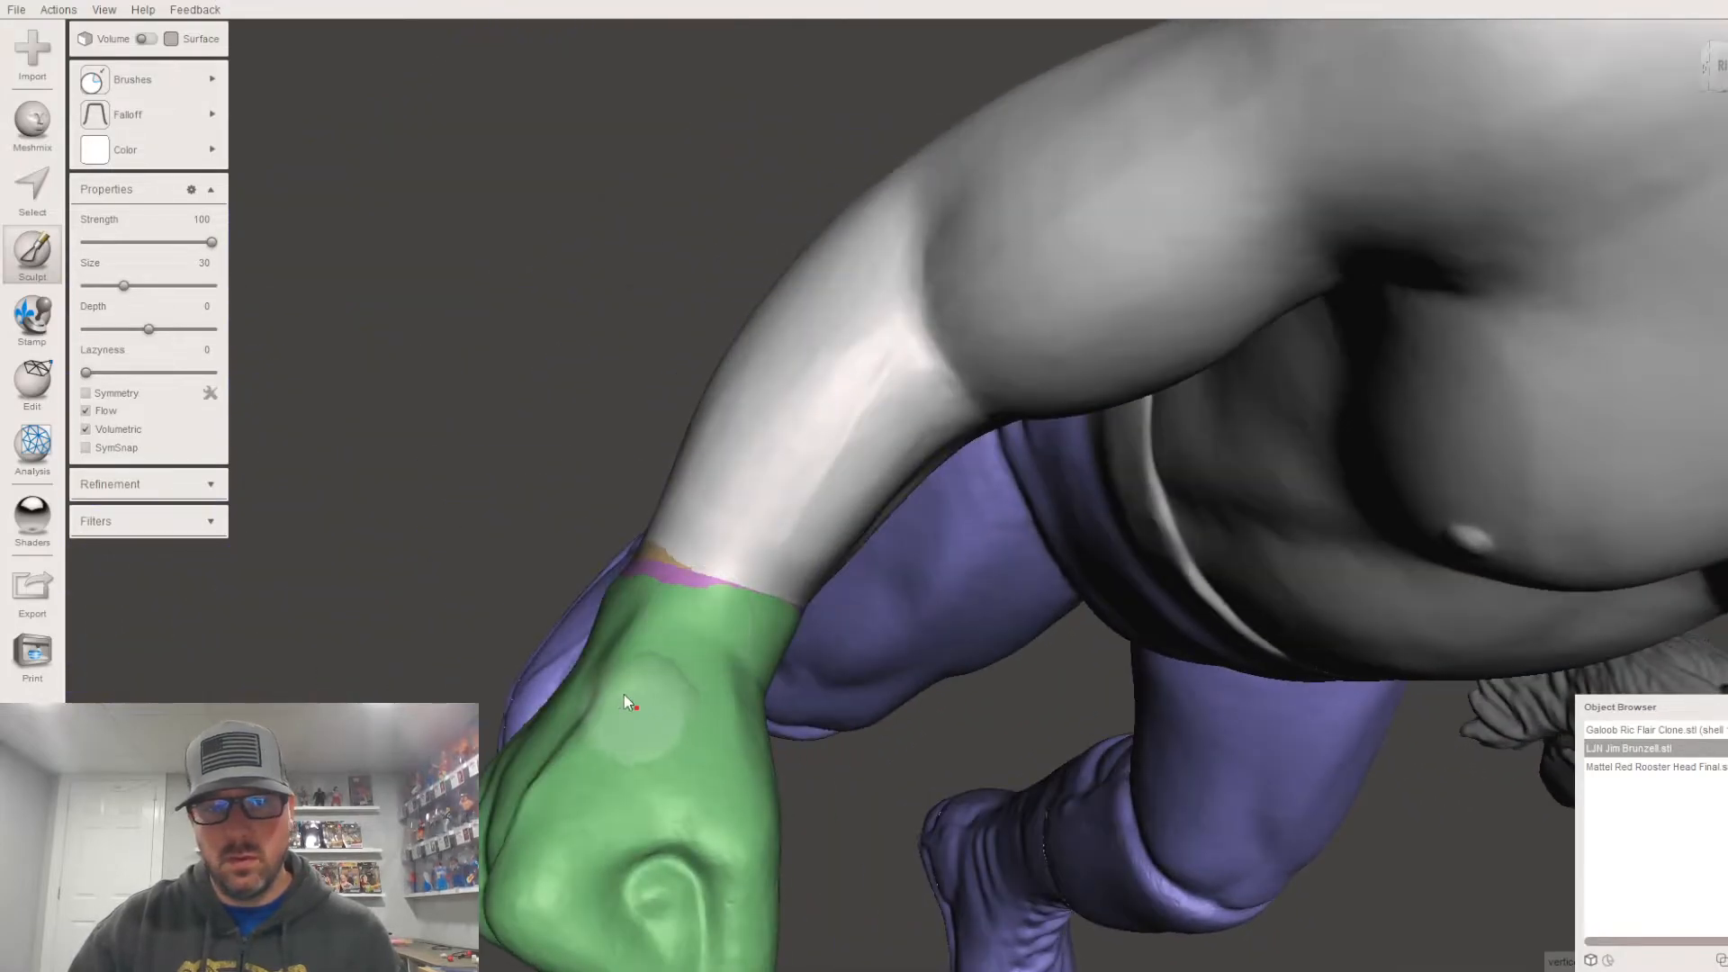
right_click_drag(759, 565, 749, 646)
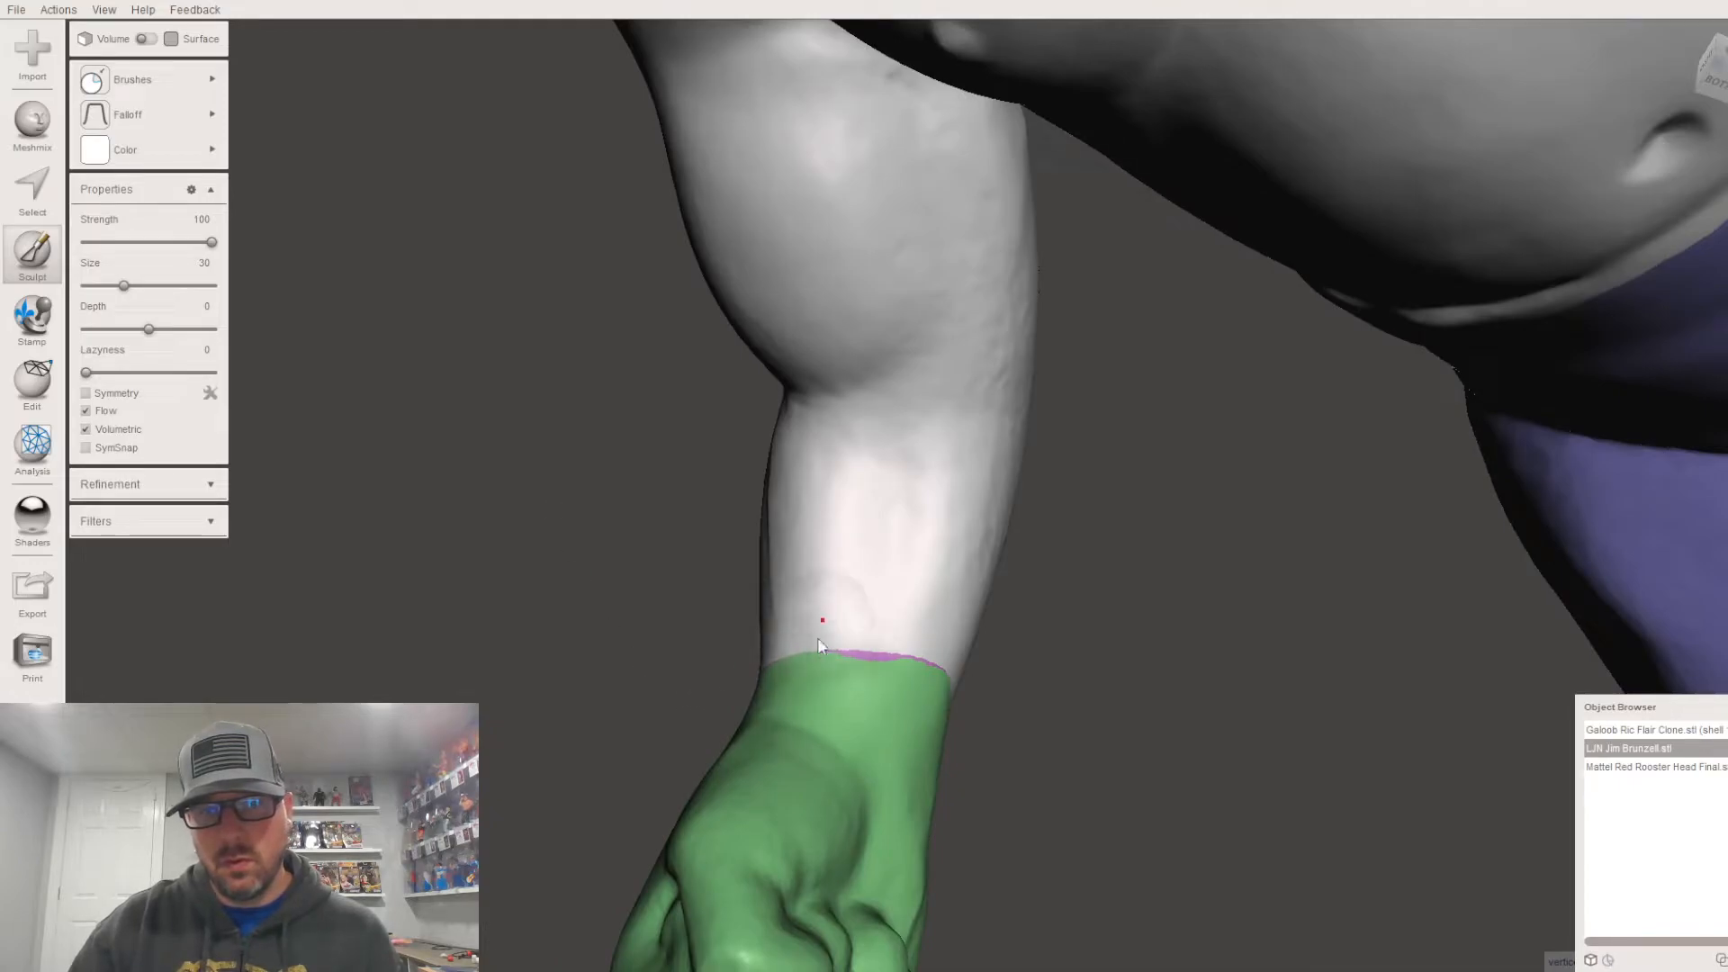
mouse_move(895, 687)
right_mouse_down()
mouse_move(720, 669)
mouse_move(873, 663)
right_mouse_up()
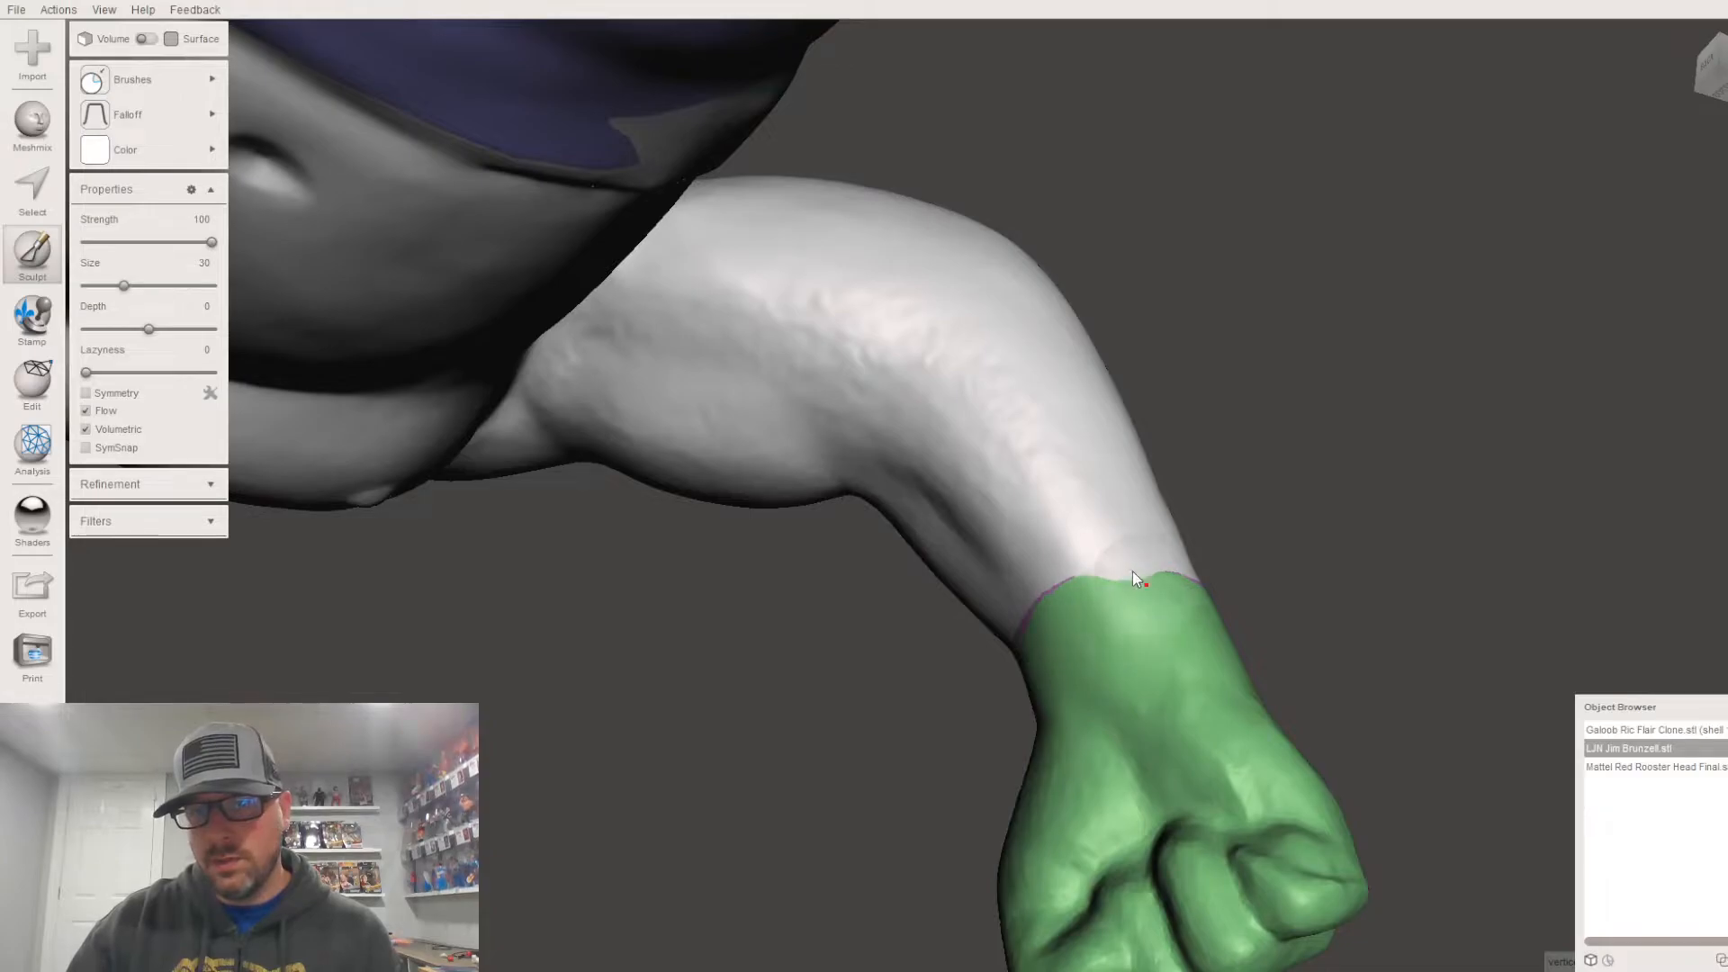
right_click_drag(1096, 585, 998, 658)
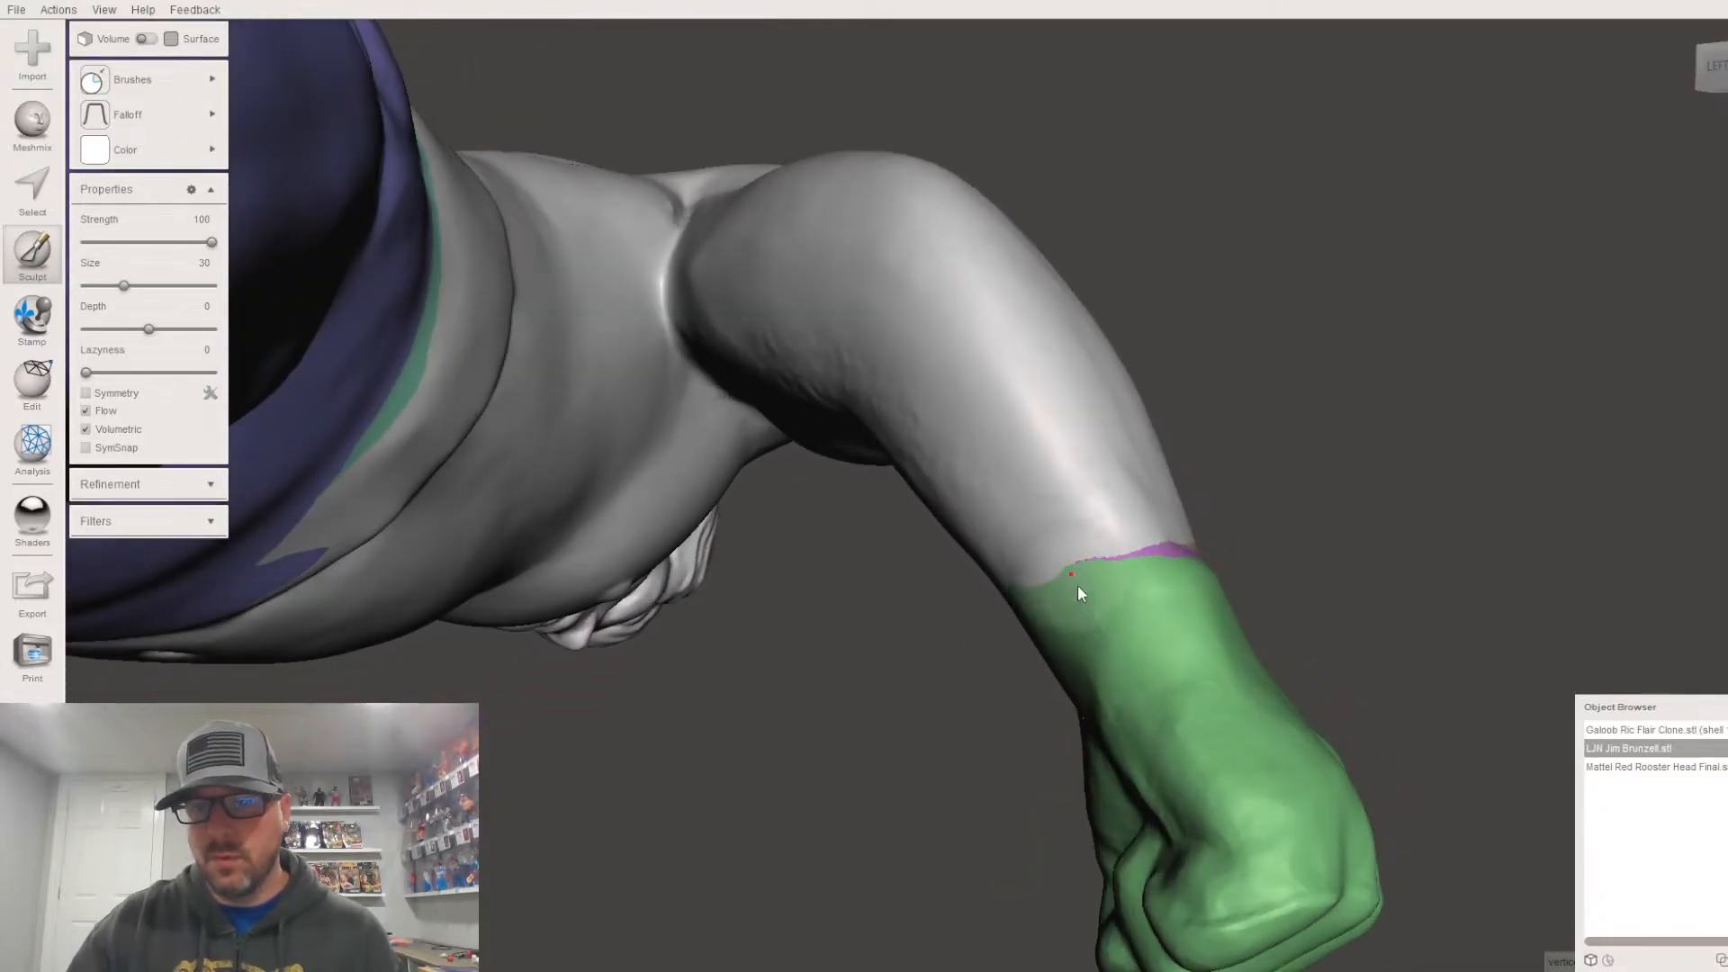
right_click_drag(1170, 569, 825, 645)
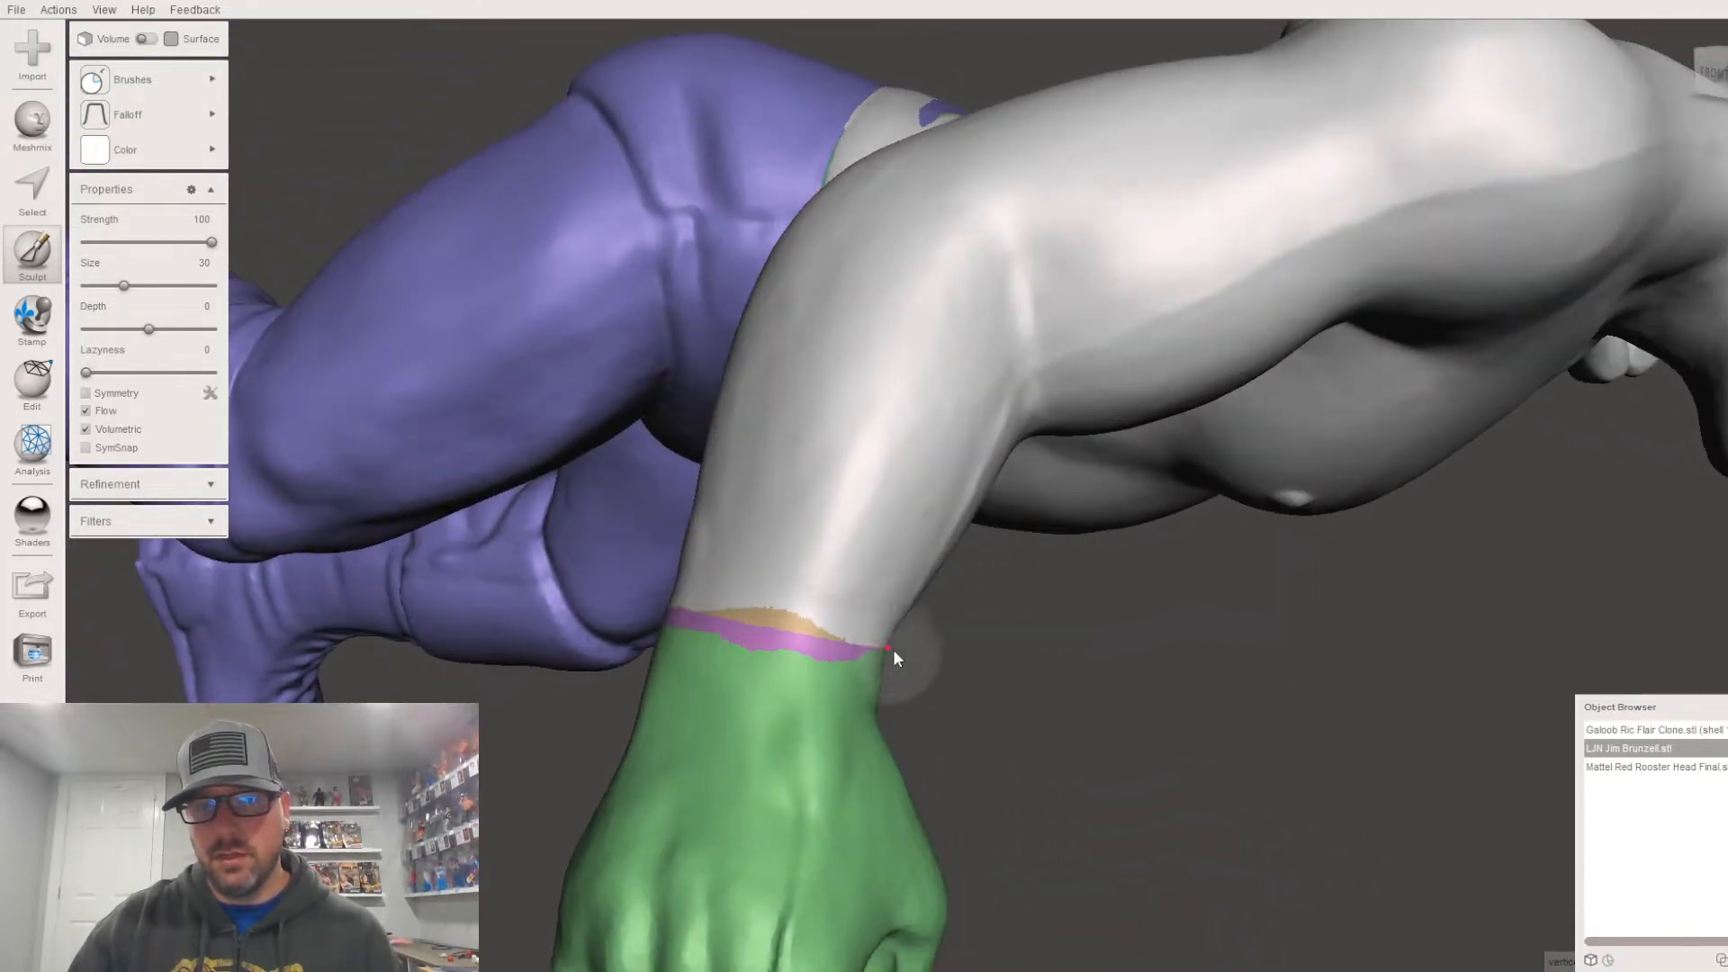
right_click_drag(891, 651, 706, 607)
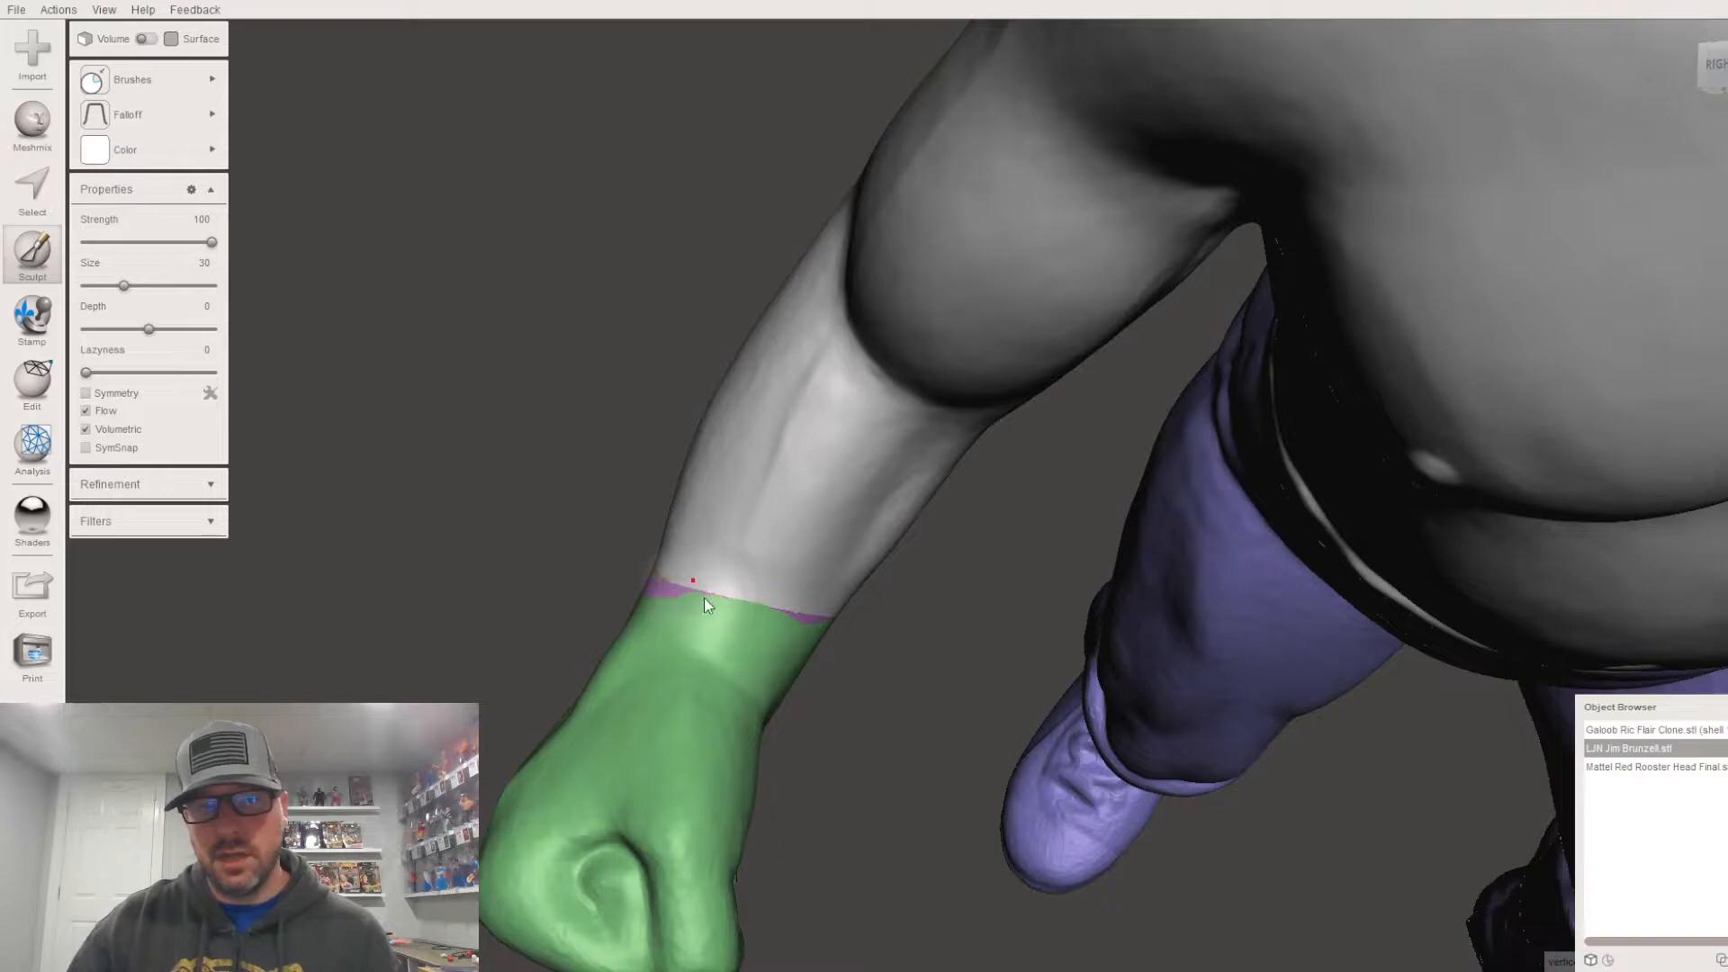
mouse_move(760, 569)
left_mouse_down()
mouse_move(792, 402)
mouse_move(765, 428)
left_mouse_up()
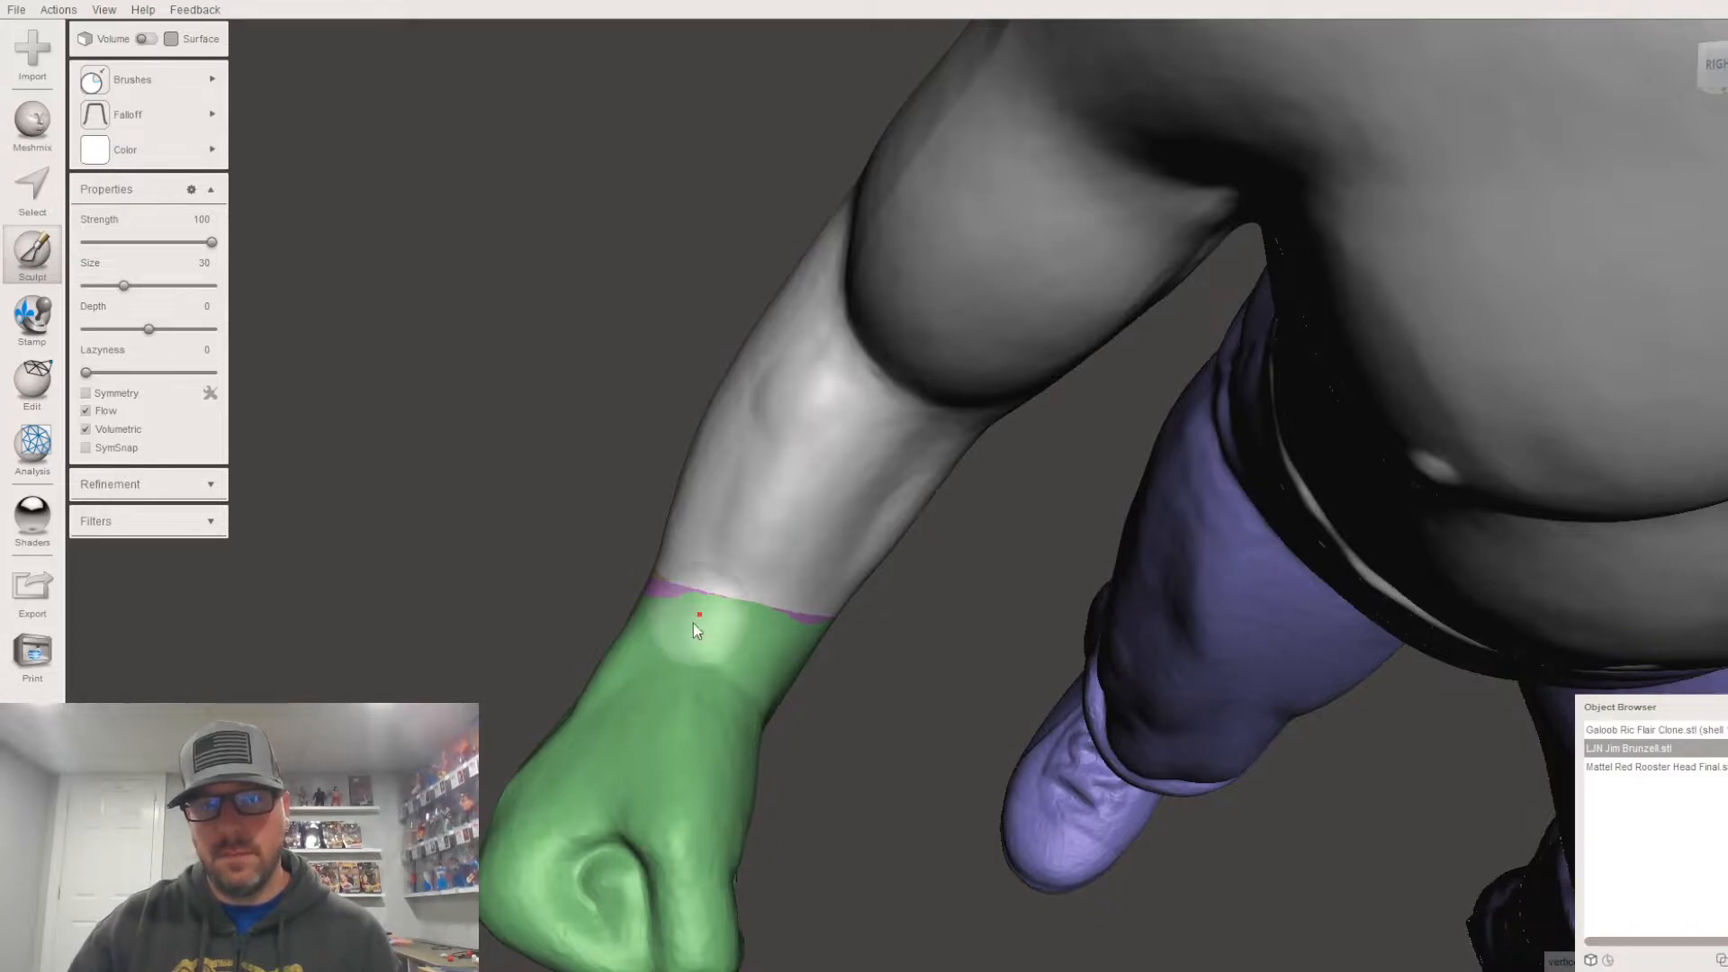
key("ctrl+z")
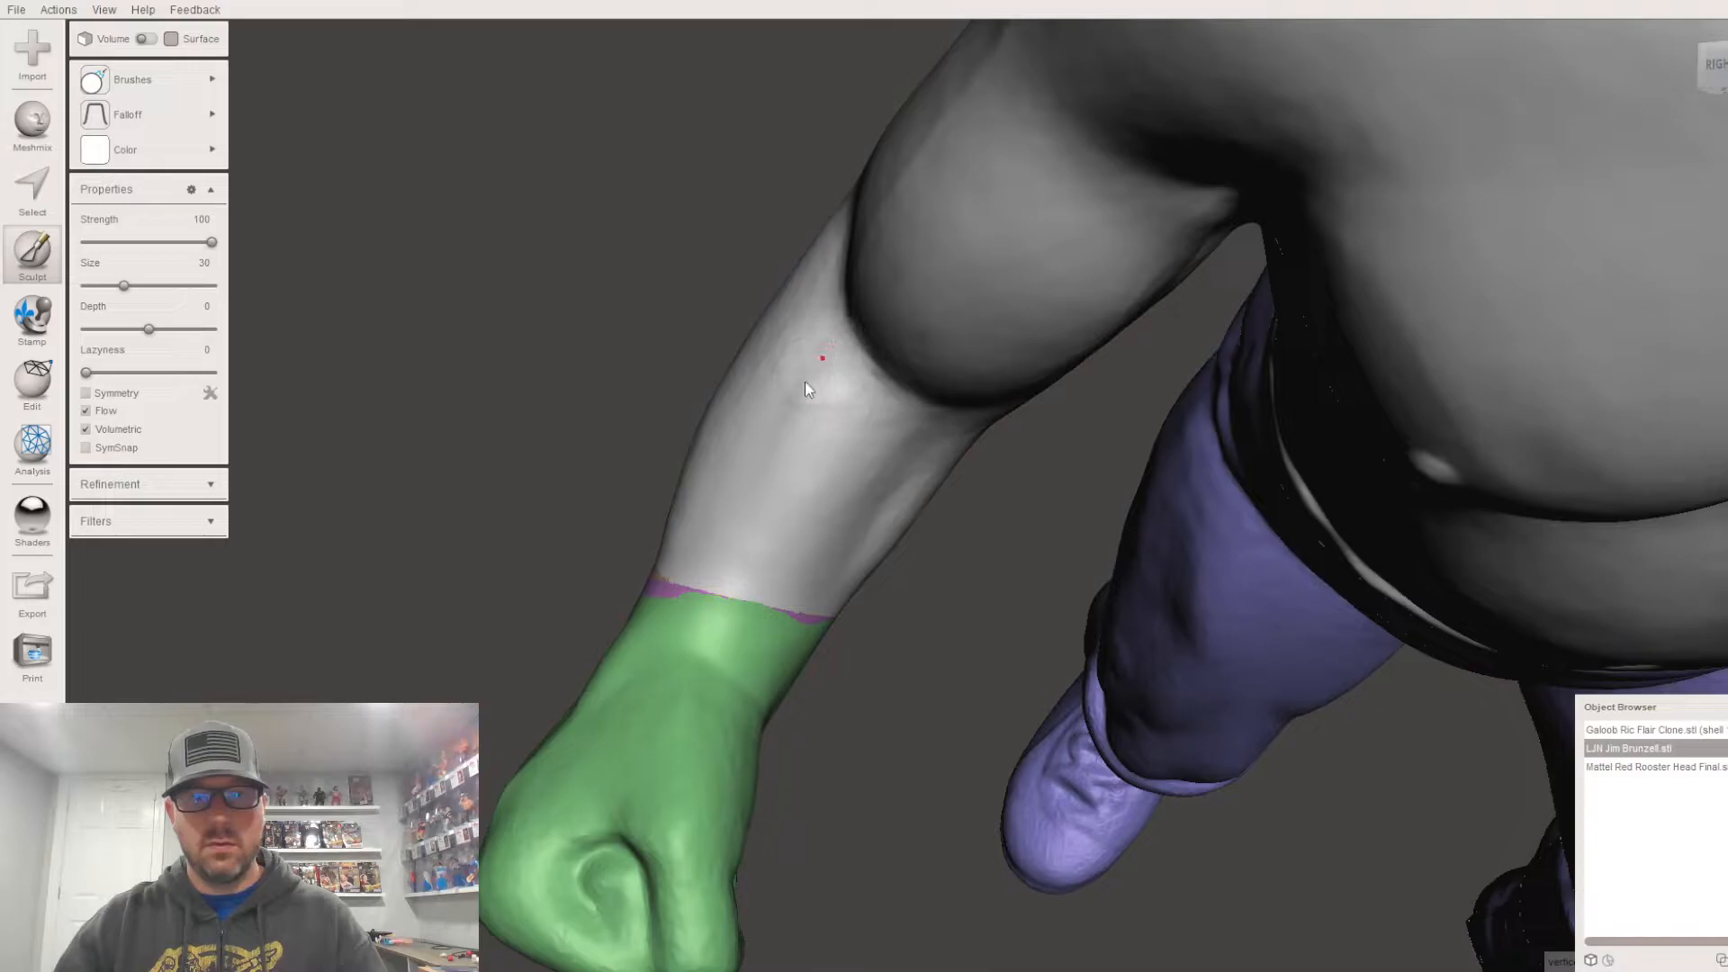
Step: Smooth the bumpy forearm surface and its transition into the fist on all sides at strength 100 and size 30
right_click_drag(785, 634, 718, 668)
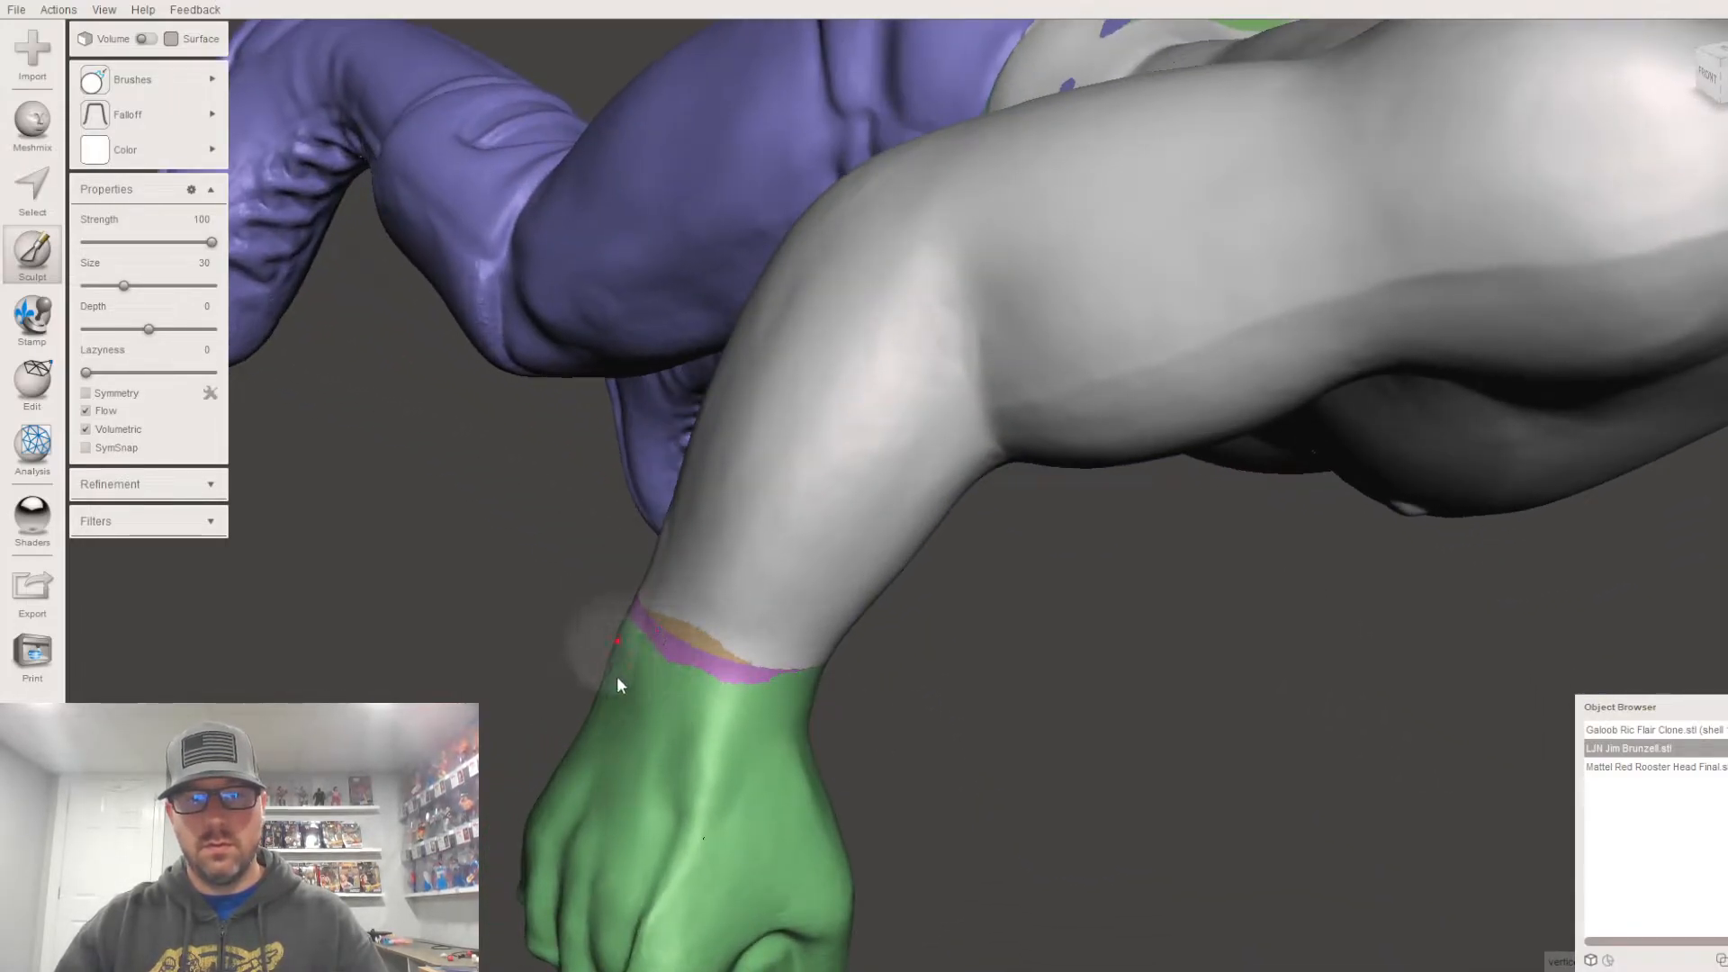
right_click_drag(656, 576, 991, 576)
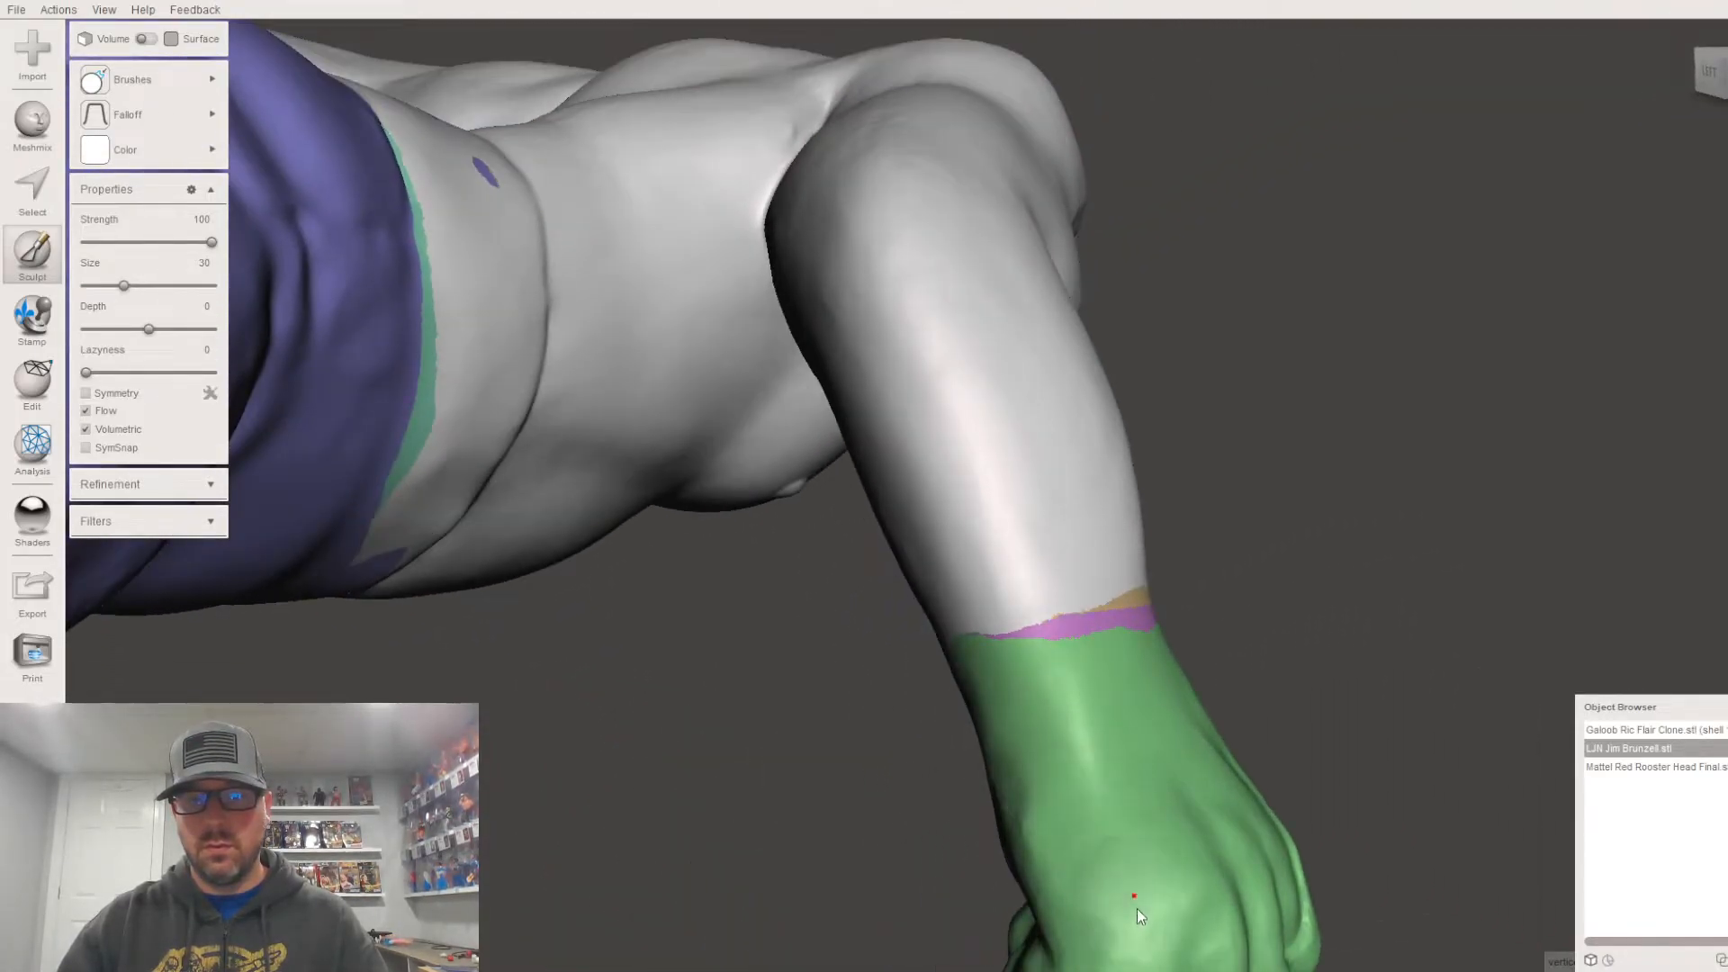
right_click_drag(986, 711, 1191, 628)
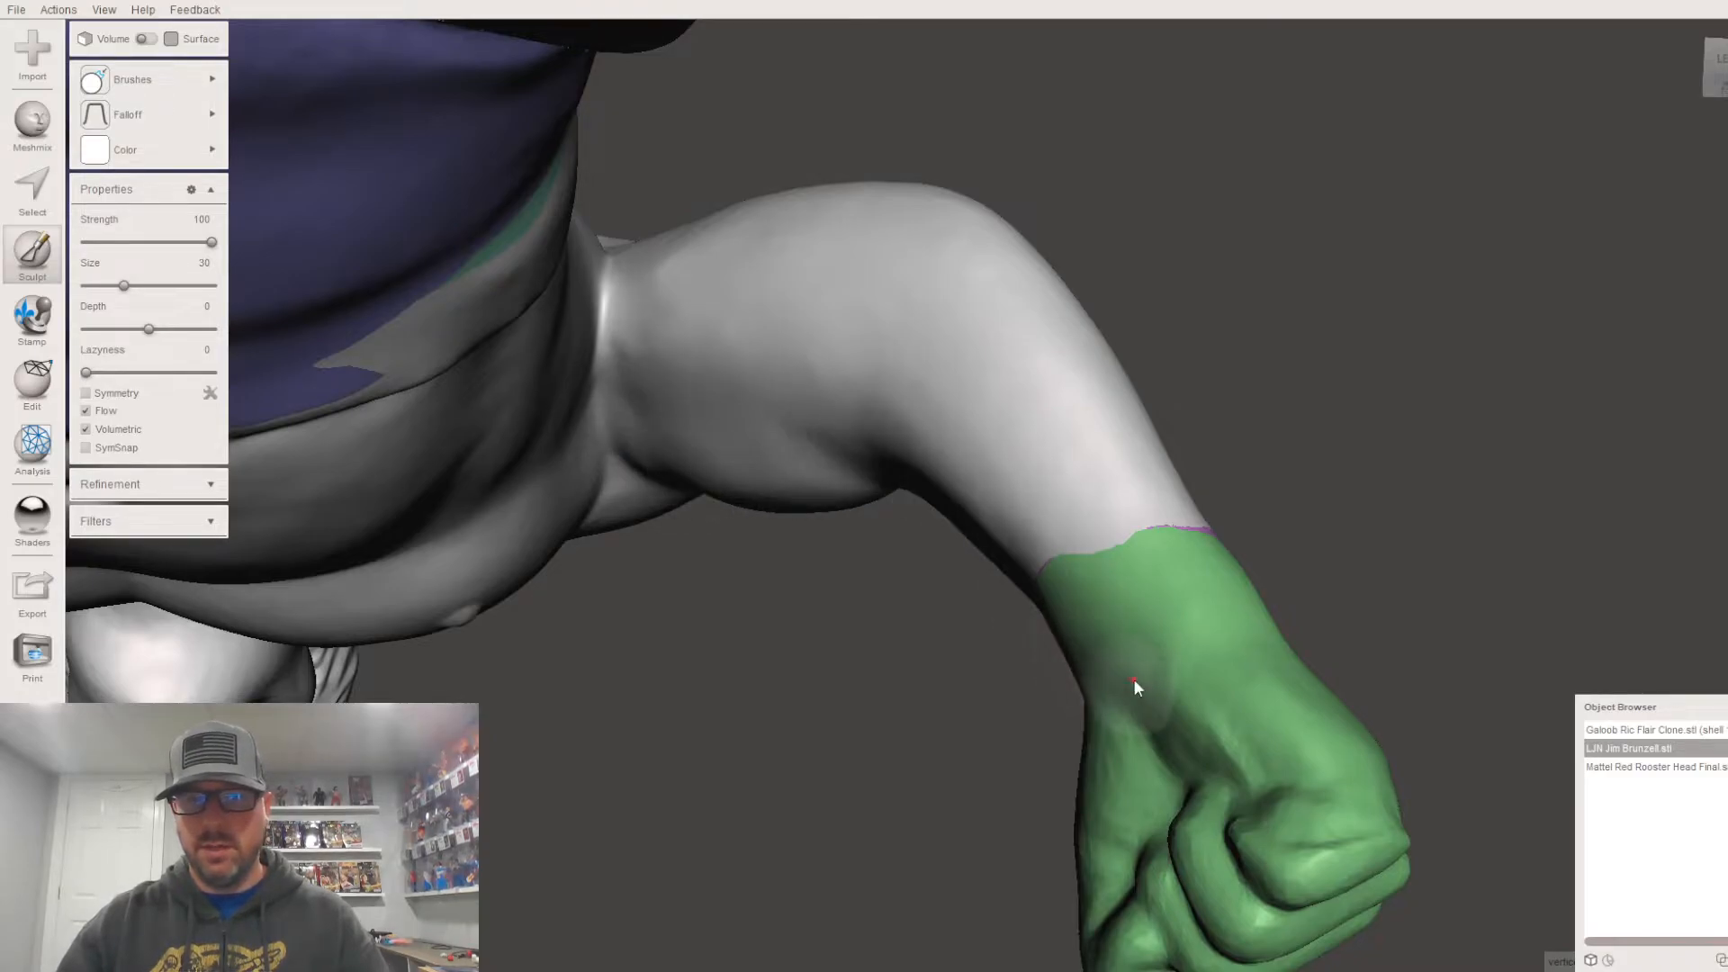
right_click_drag(1244, 657, 1256, 695)
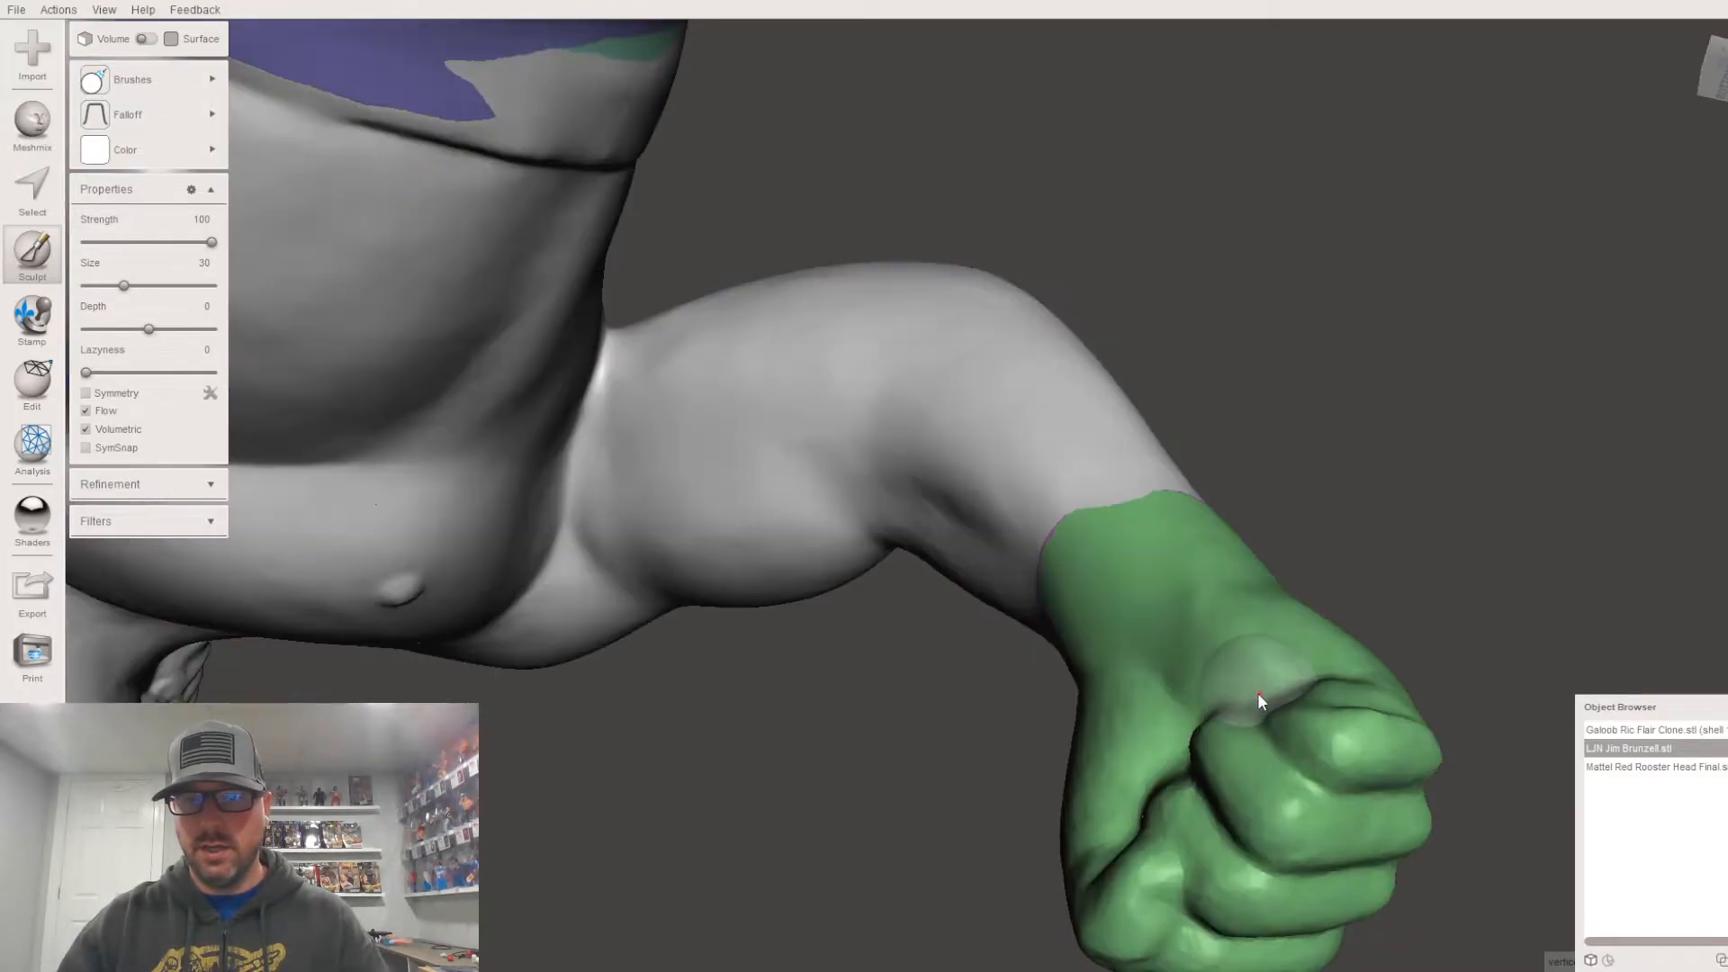
right_click_drag(1243, 812, 1095, 753)
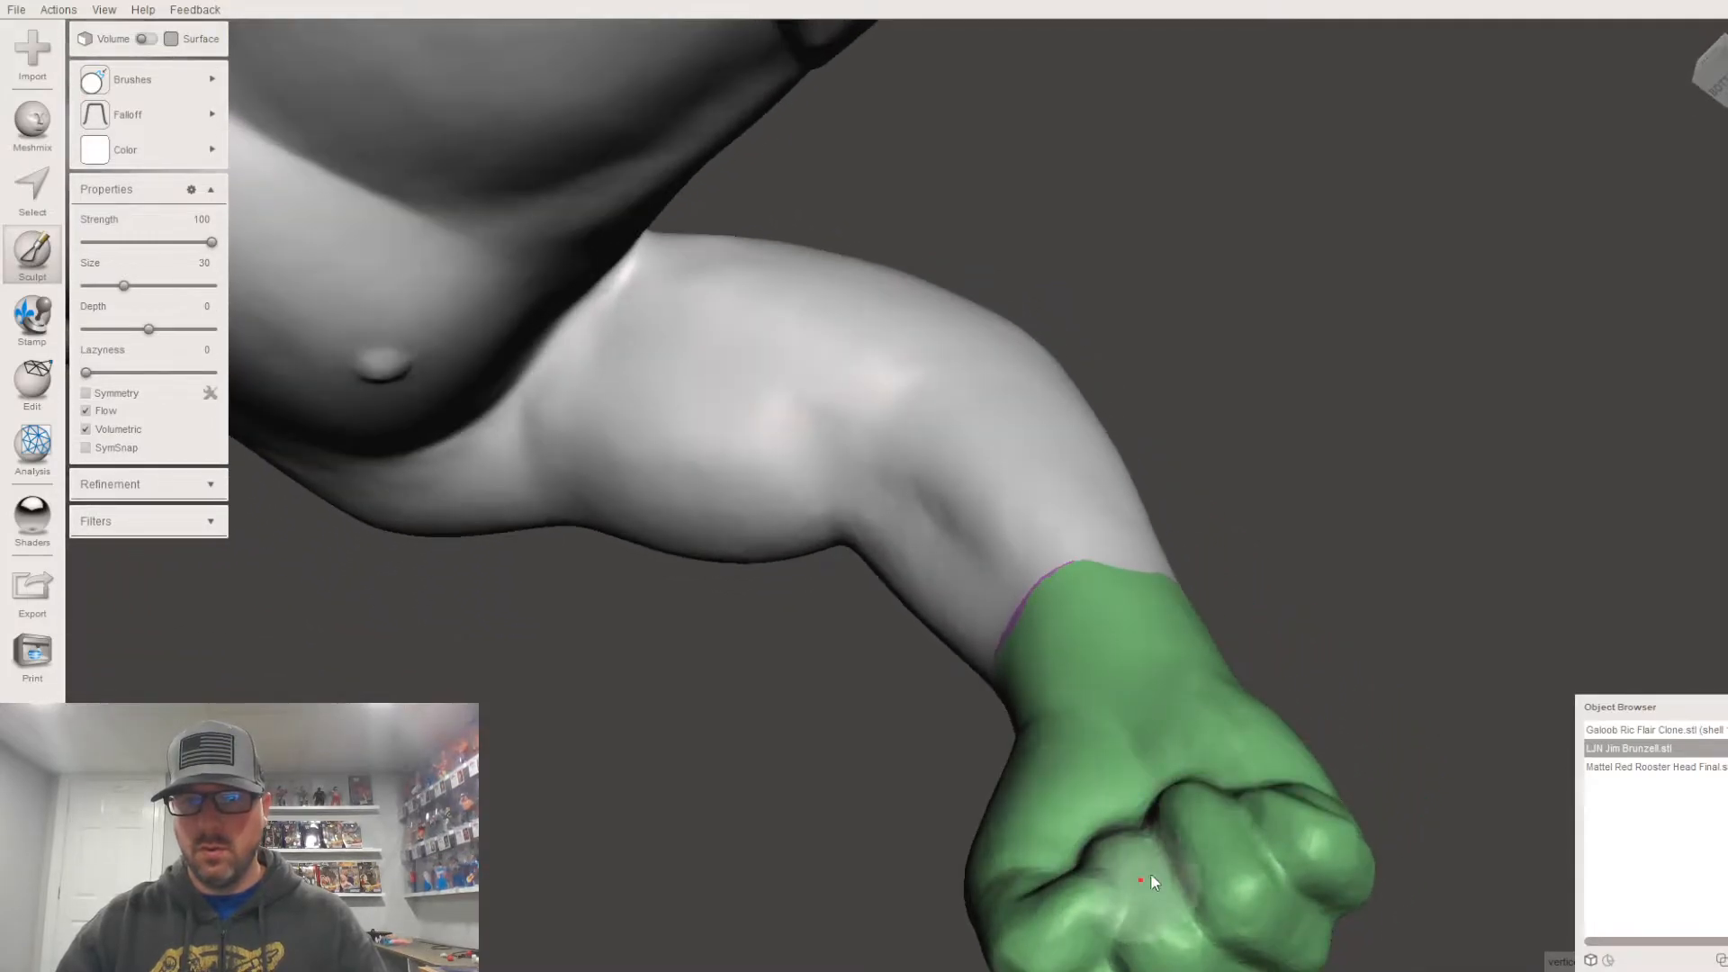
mouse_move(1136, 840)
right_mouse_down()
mouse_move(992, 662)
mouse_move(1071, 625)
right_mouse_up()
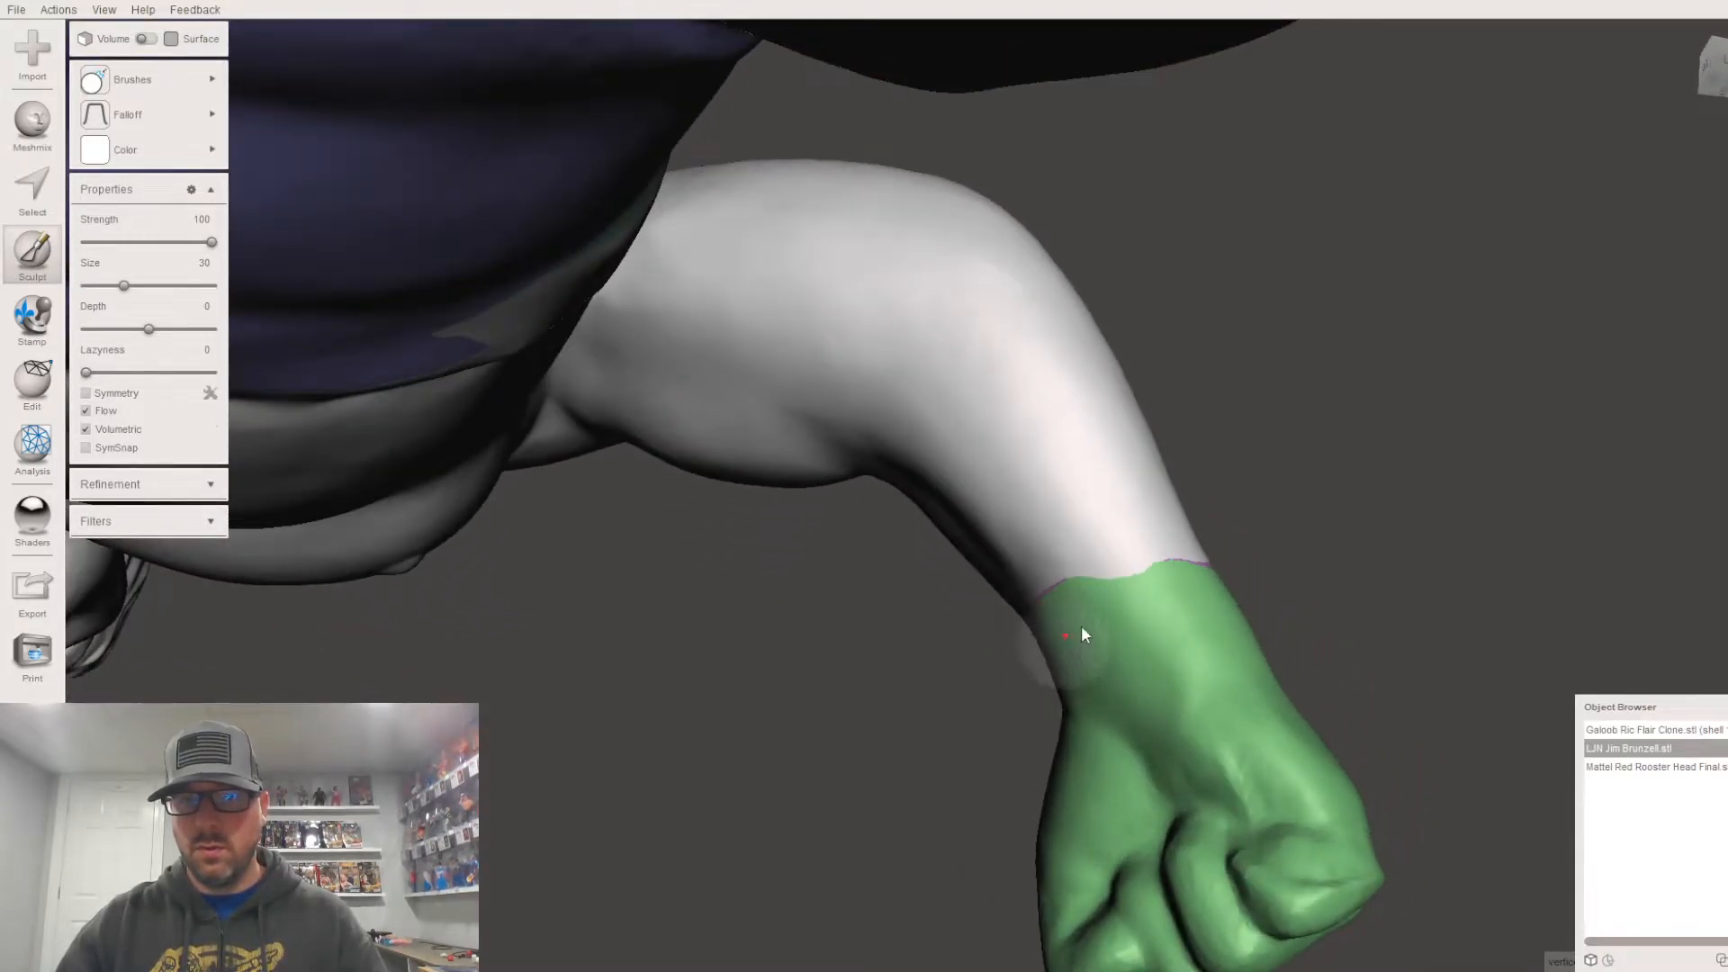
Step: Examine the whole figure from the front and side to check how the fist blends with the arm
right_click_drag(1181, 551, 1691, 268)
scroll(1476, 469, "down", 10)
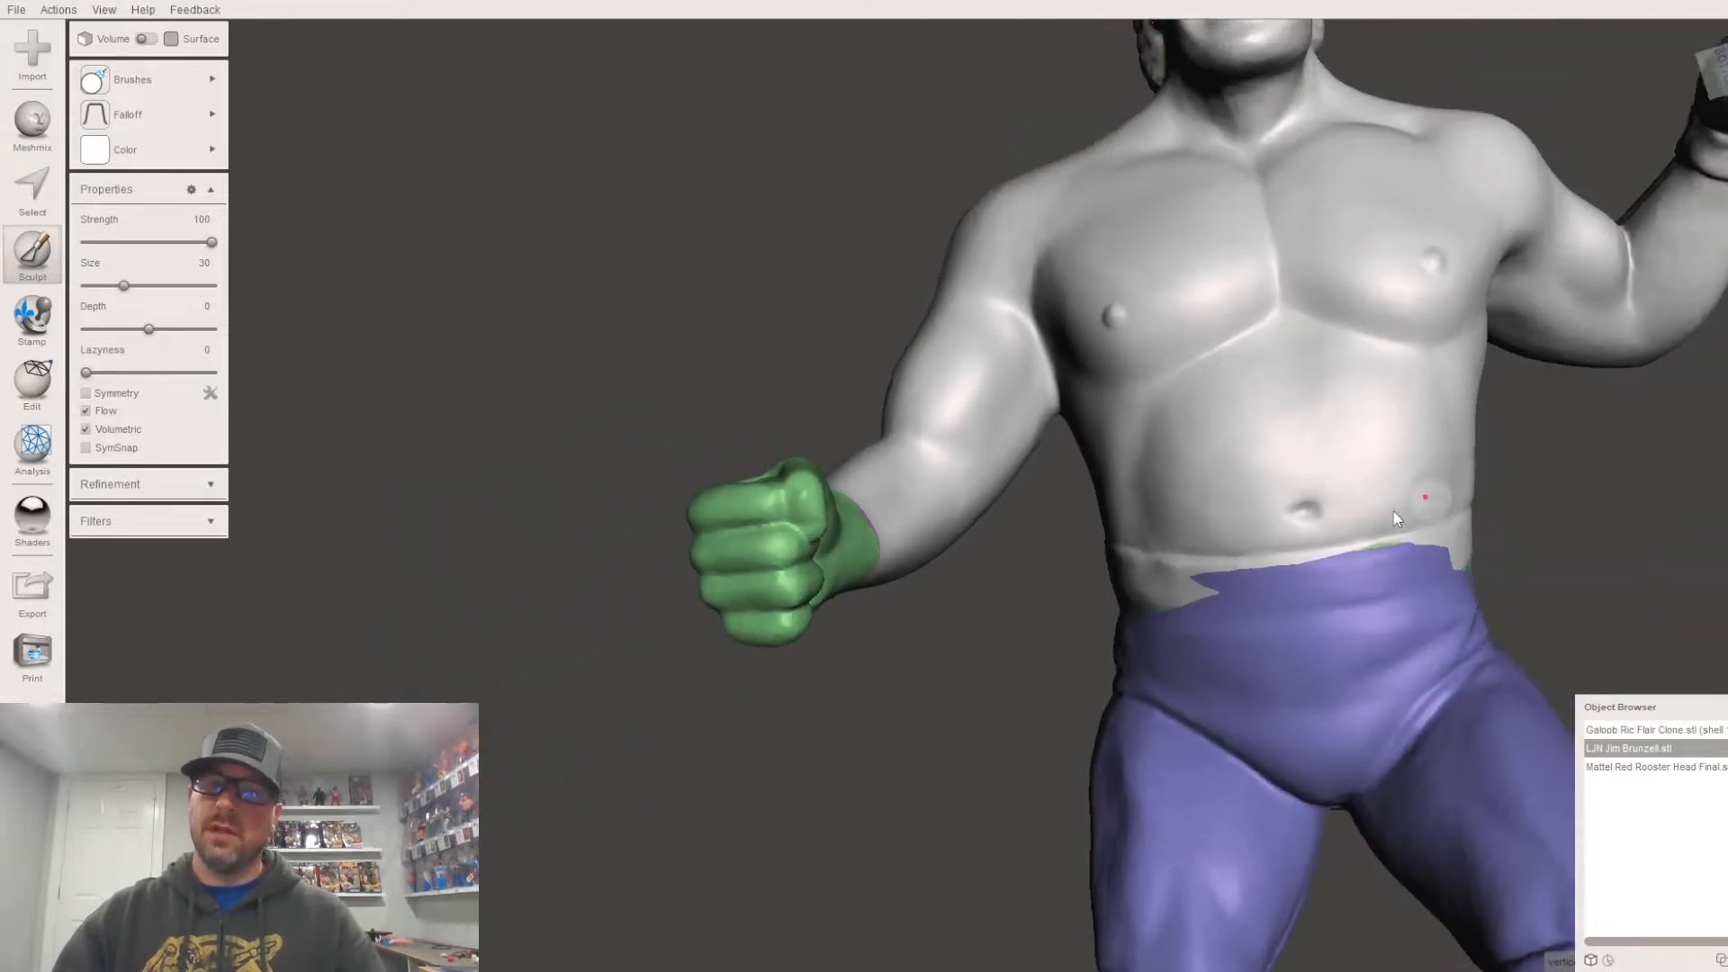
right_click_drag(1204, 502, 1196, 596)
middle_click_drag(1194, 576, 908, 517)
right_click_drag(907, 517, 1372, 622)
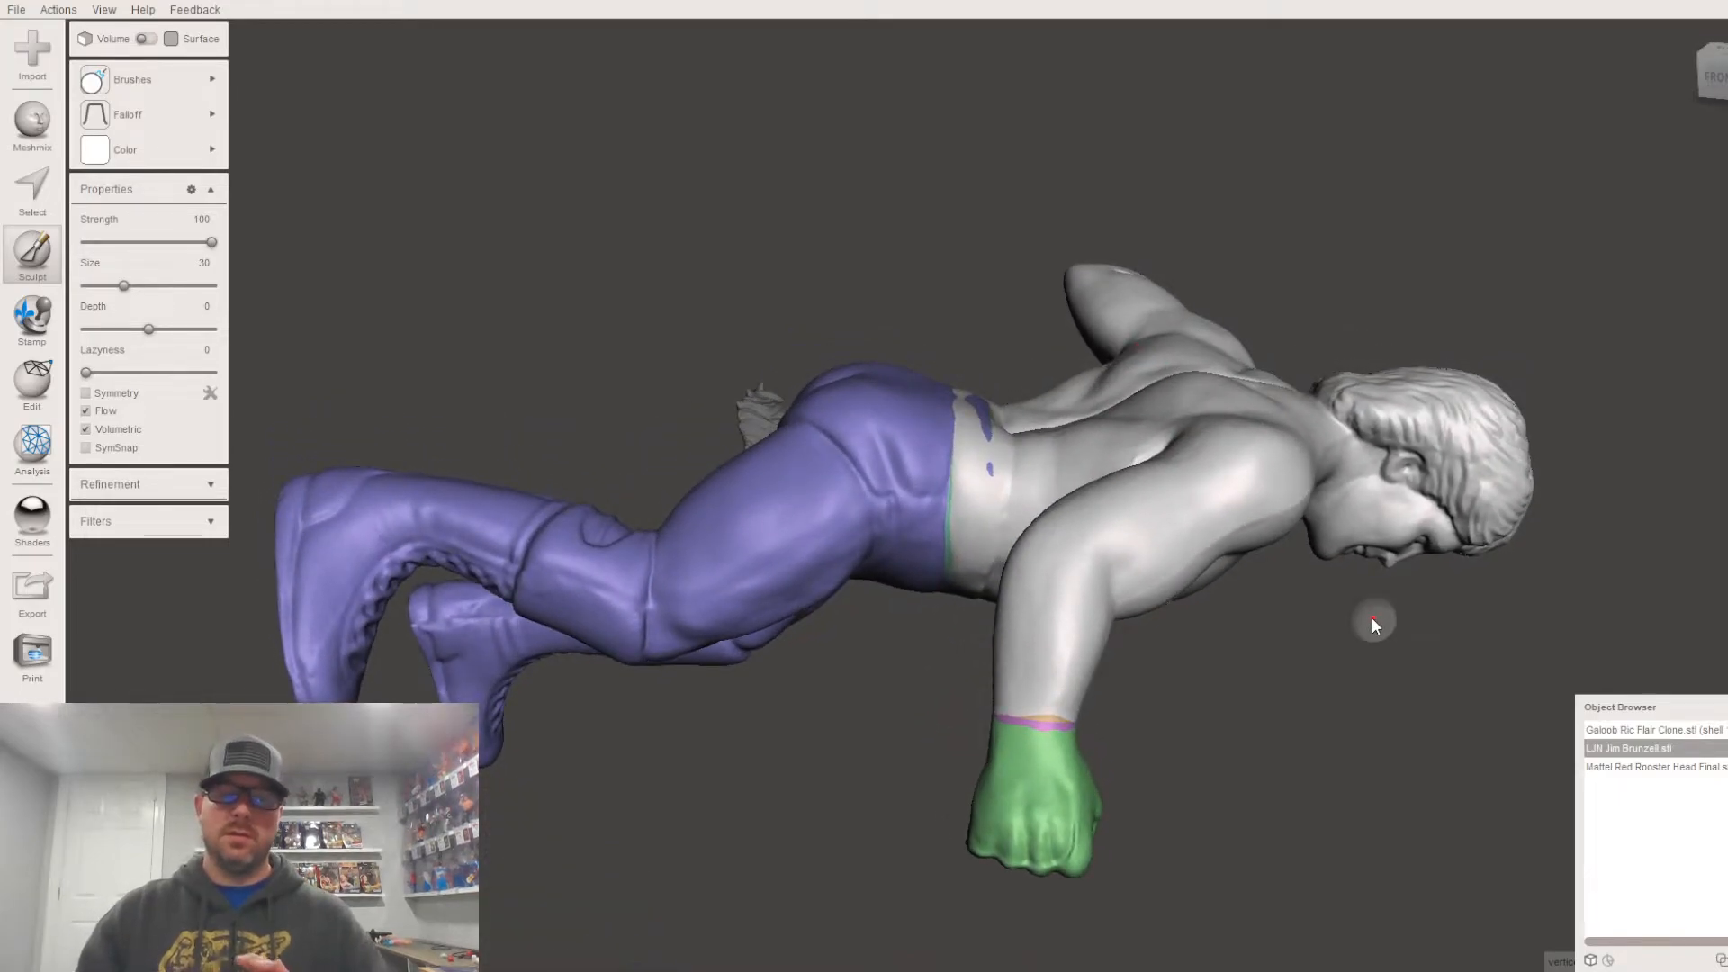
right_click_drag(1372, 621, 253, 585)
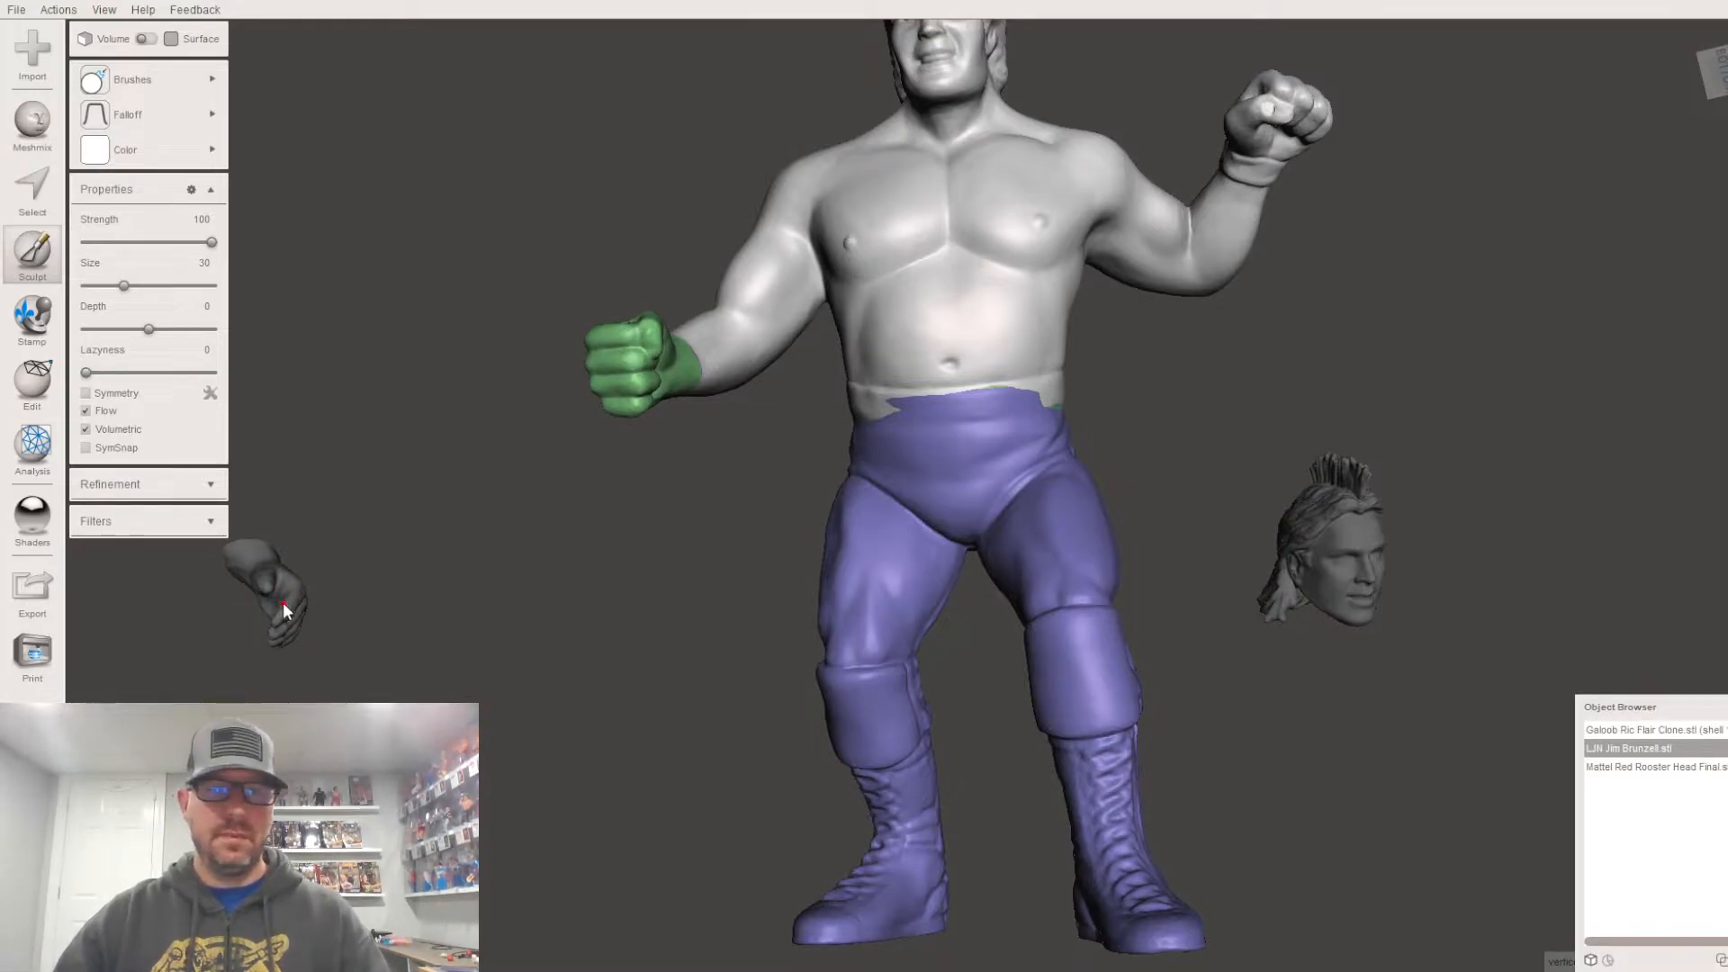
Step: Delete the leftover loose Galoob Ric Flair hand shell from the scene
left_click(1673, 731)
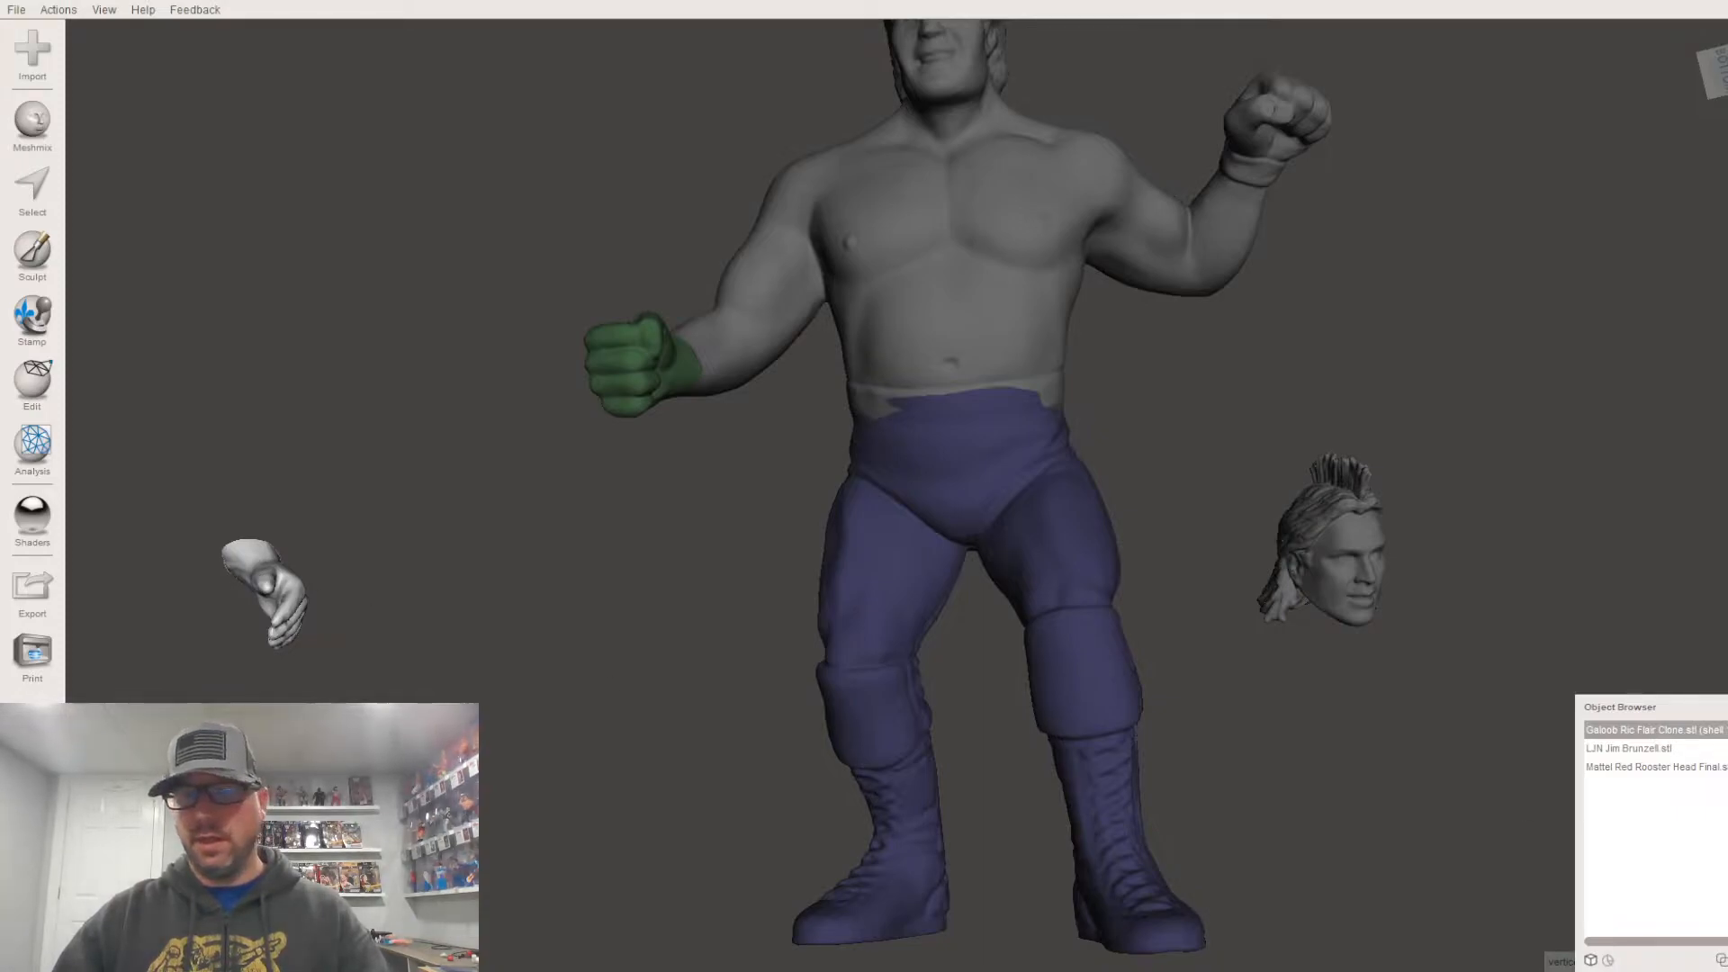
key("Delete")
right_click_drag(1064, 655, 898, 717)
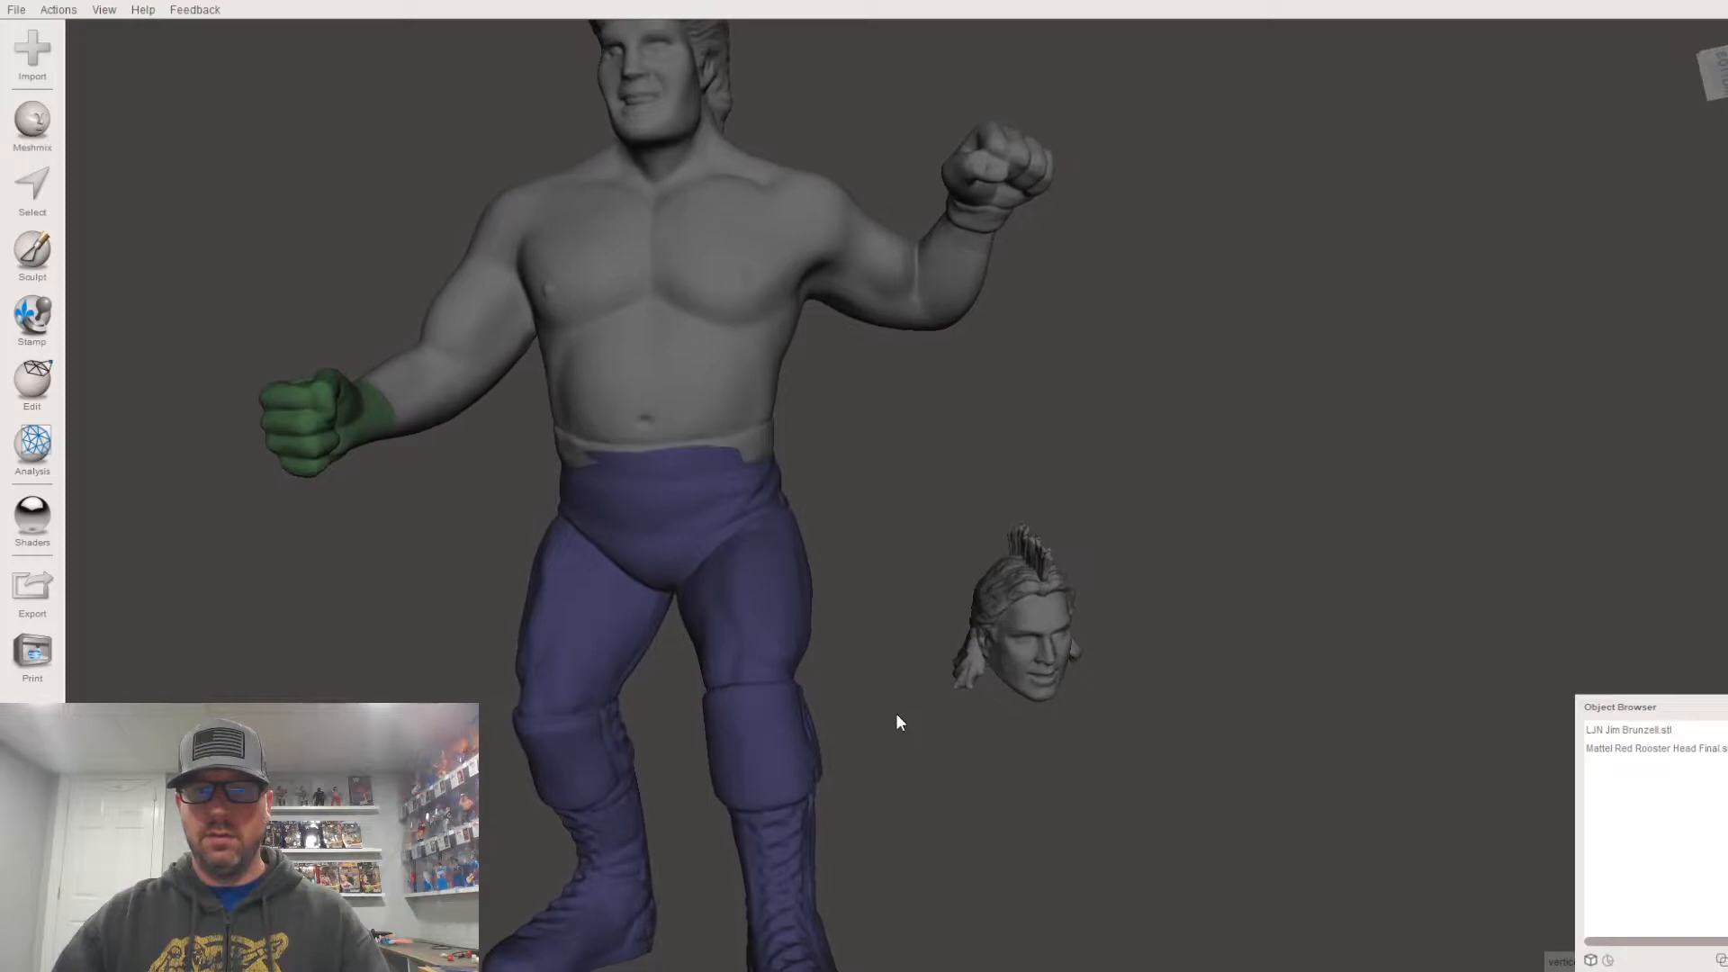
Step: Mirror the Jim Brunzell figure across a vertical plane beside its blended fist to add a reversed copy
left_click(687, 498)
scroll(765, 531, "down", 2)
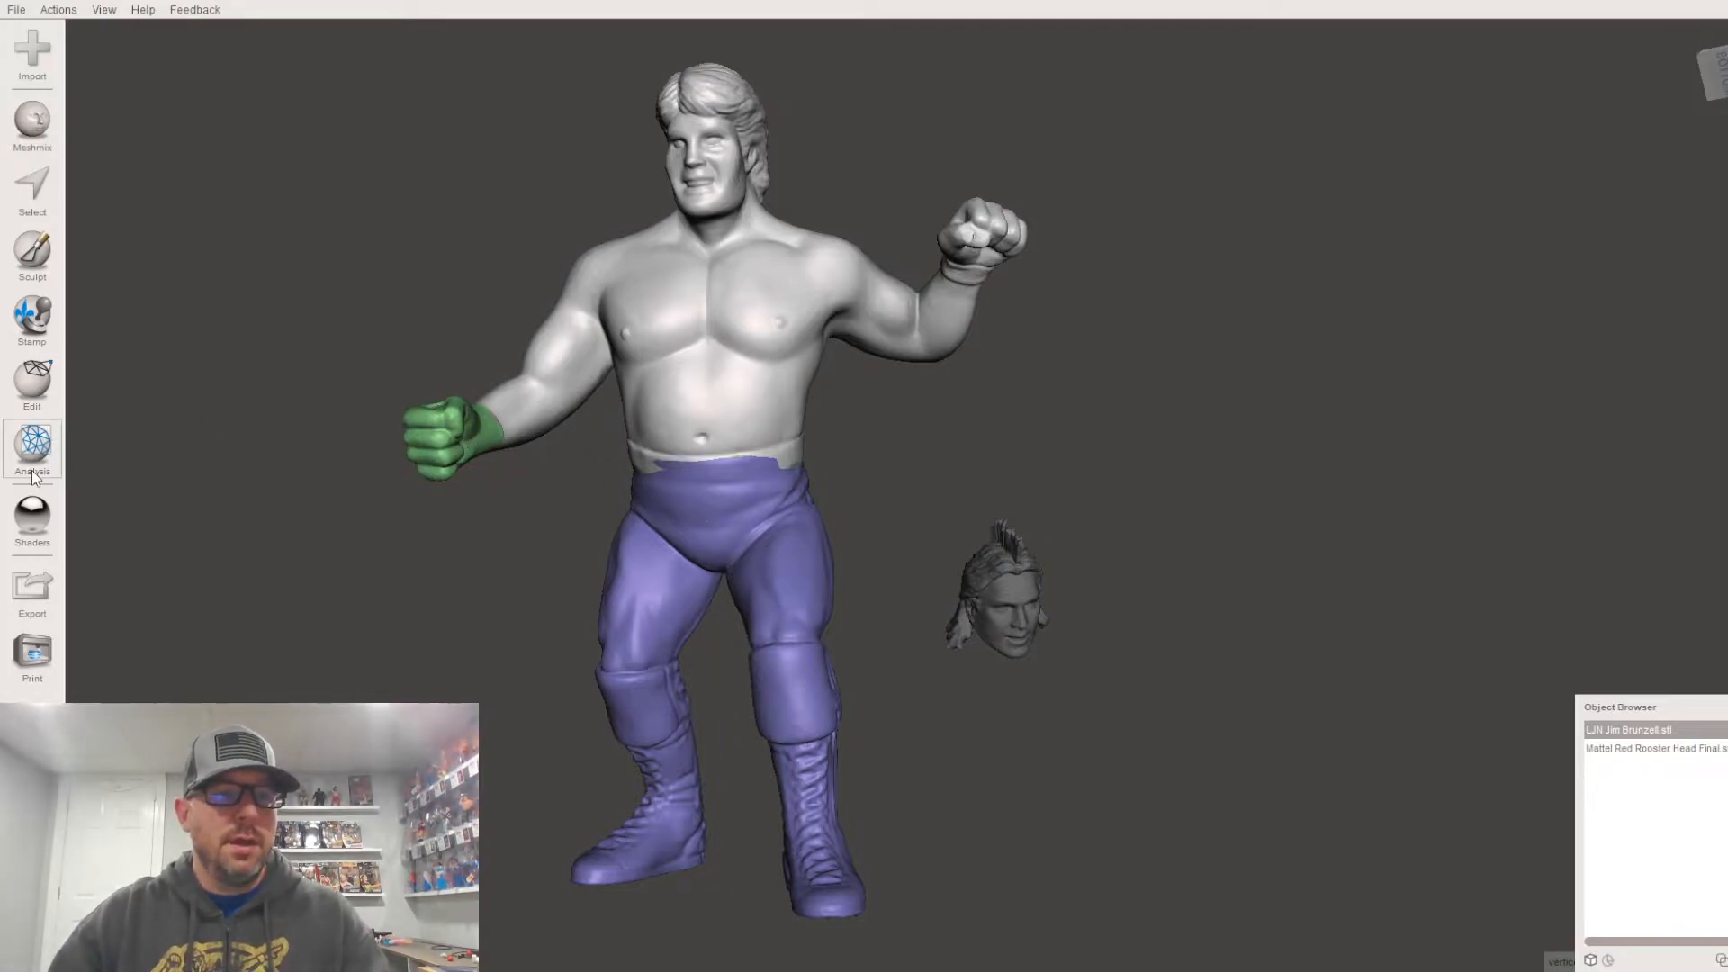
left_click(49, 389)
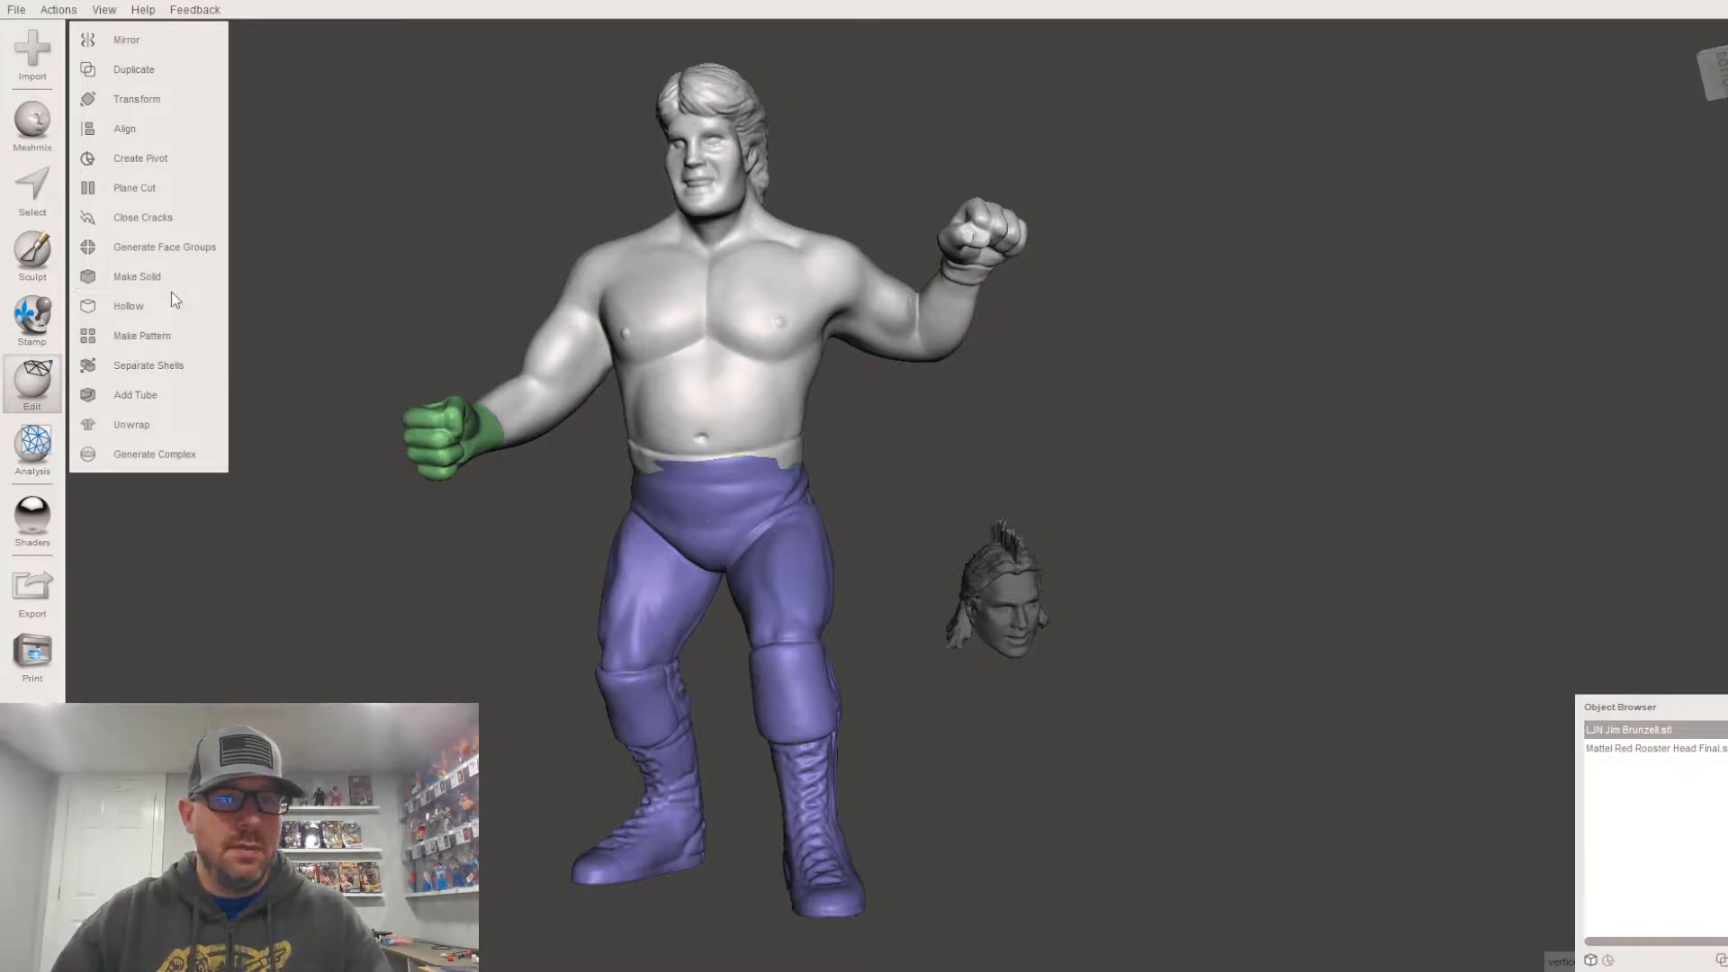
left_click(144, 38)
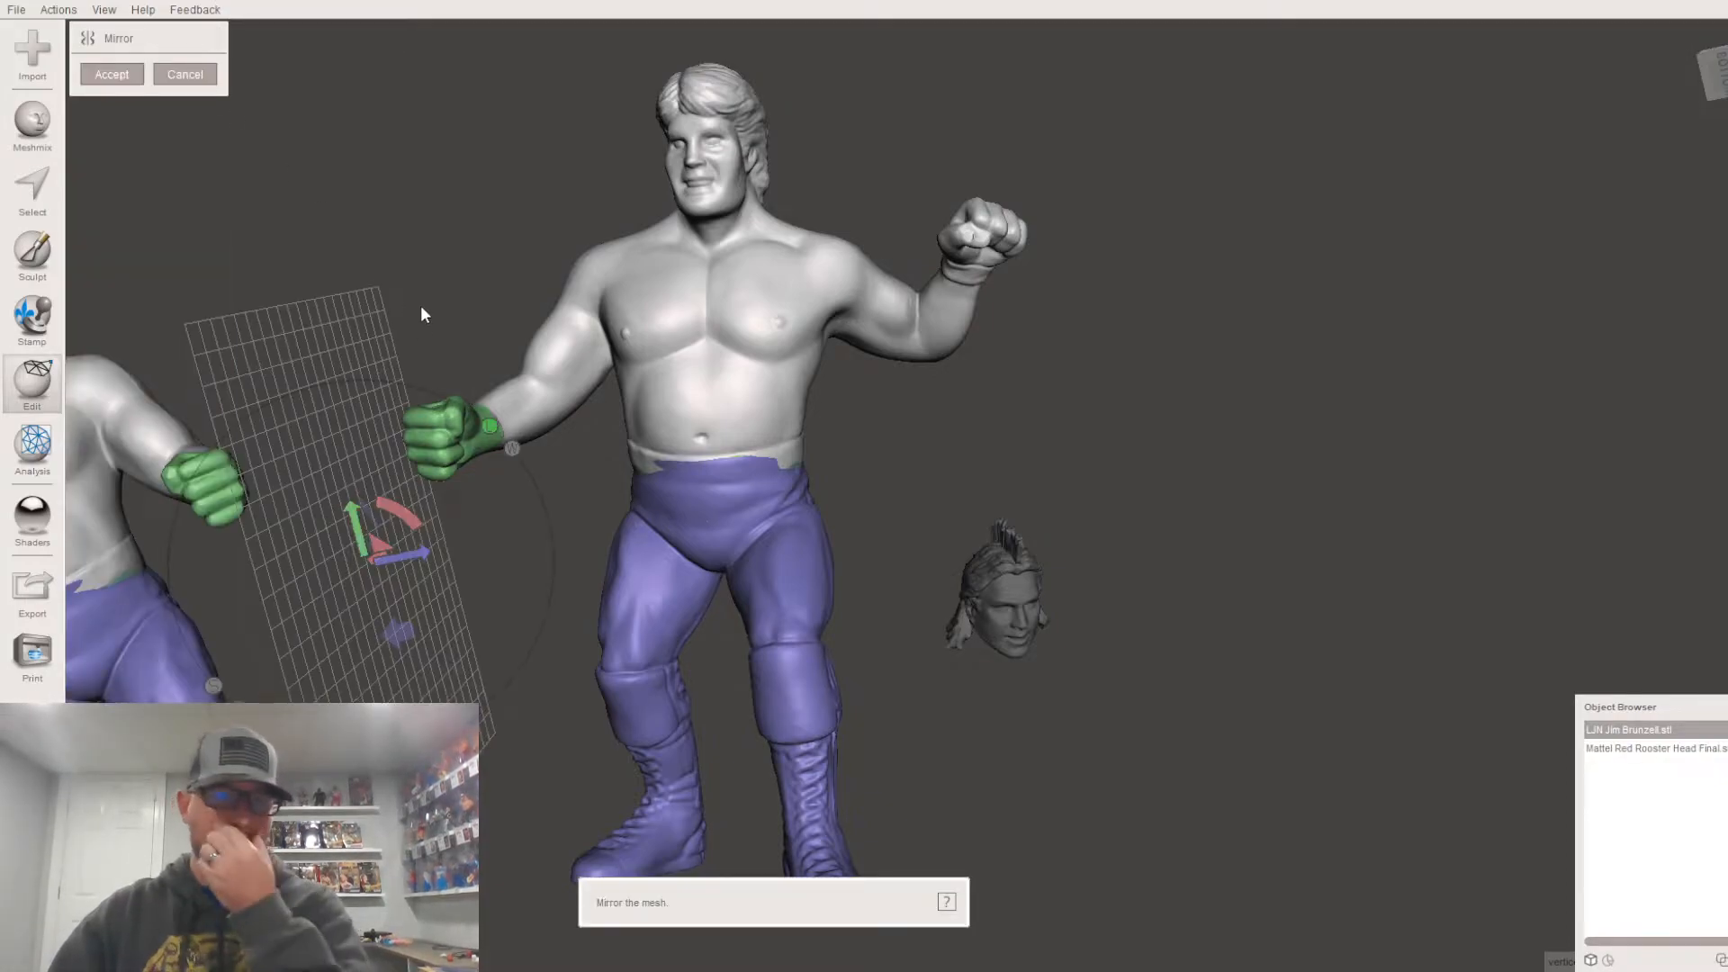
middle_click_drag(441, 344, 749, 271)
right_click_drag(682, 309, 942, 343)
mouse_move(944, 344)
middle_mouse_down()
mouse_move(987, 285)
mouse_move(994, 22)
mouse_move(955, 367)
middle_mouse_up()
right_click_drag(952, 362, 703, 457)
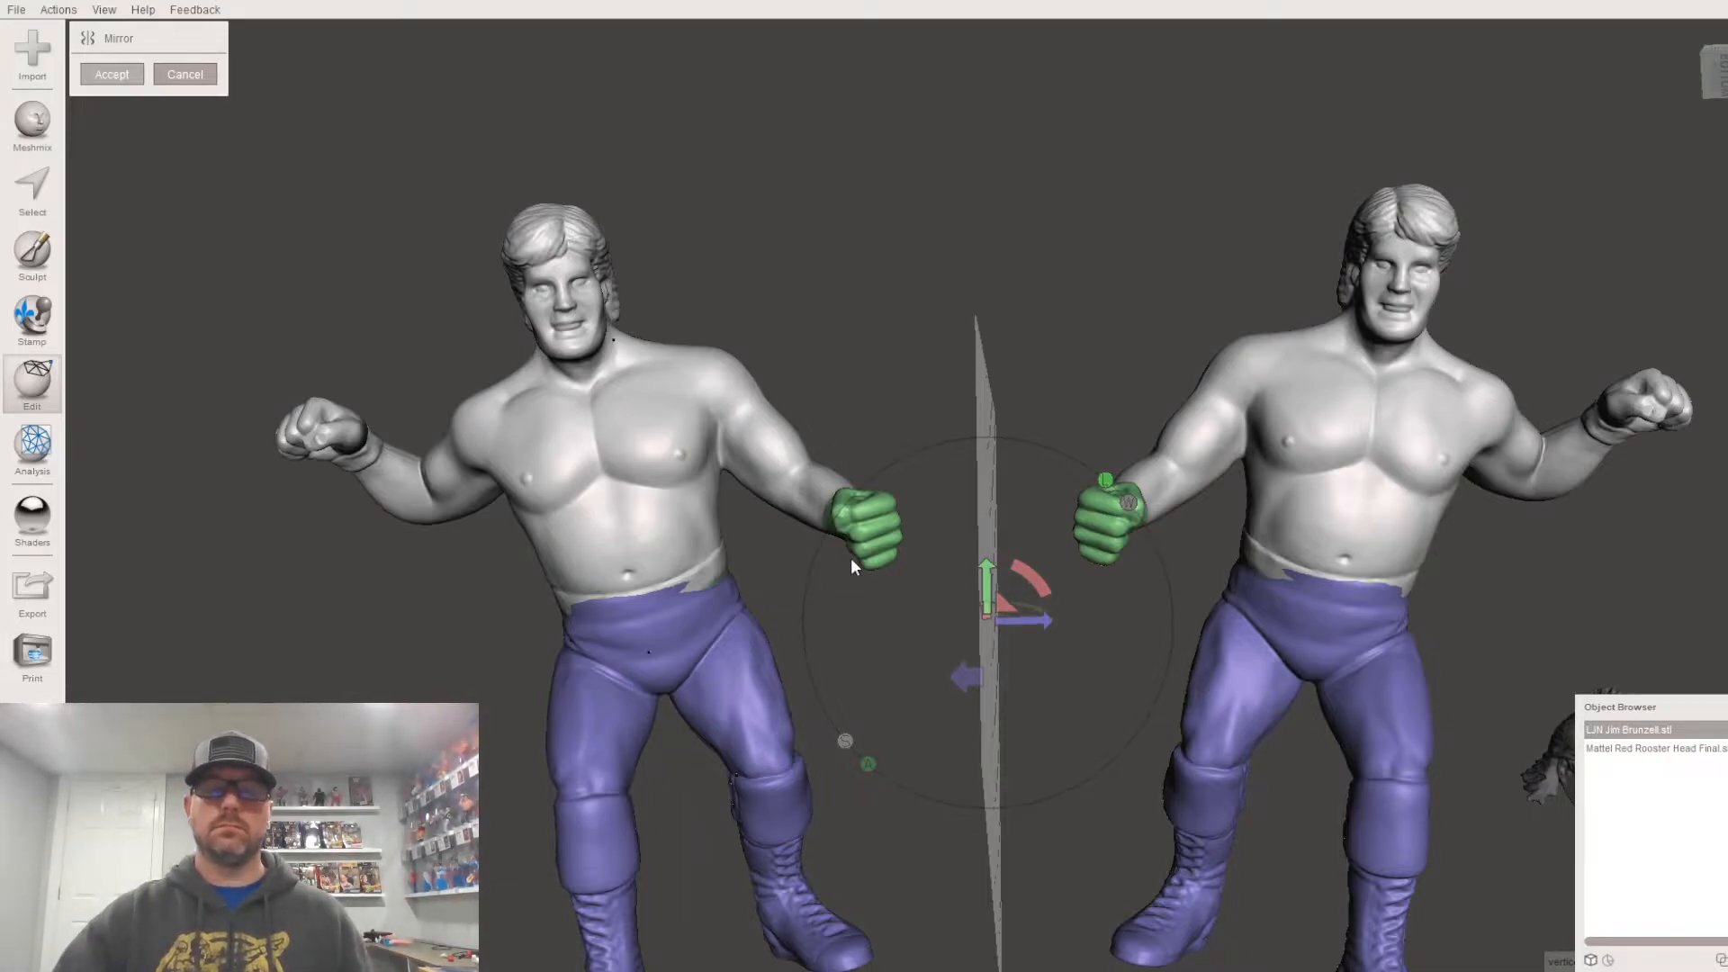
key("Return")
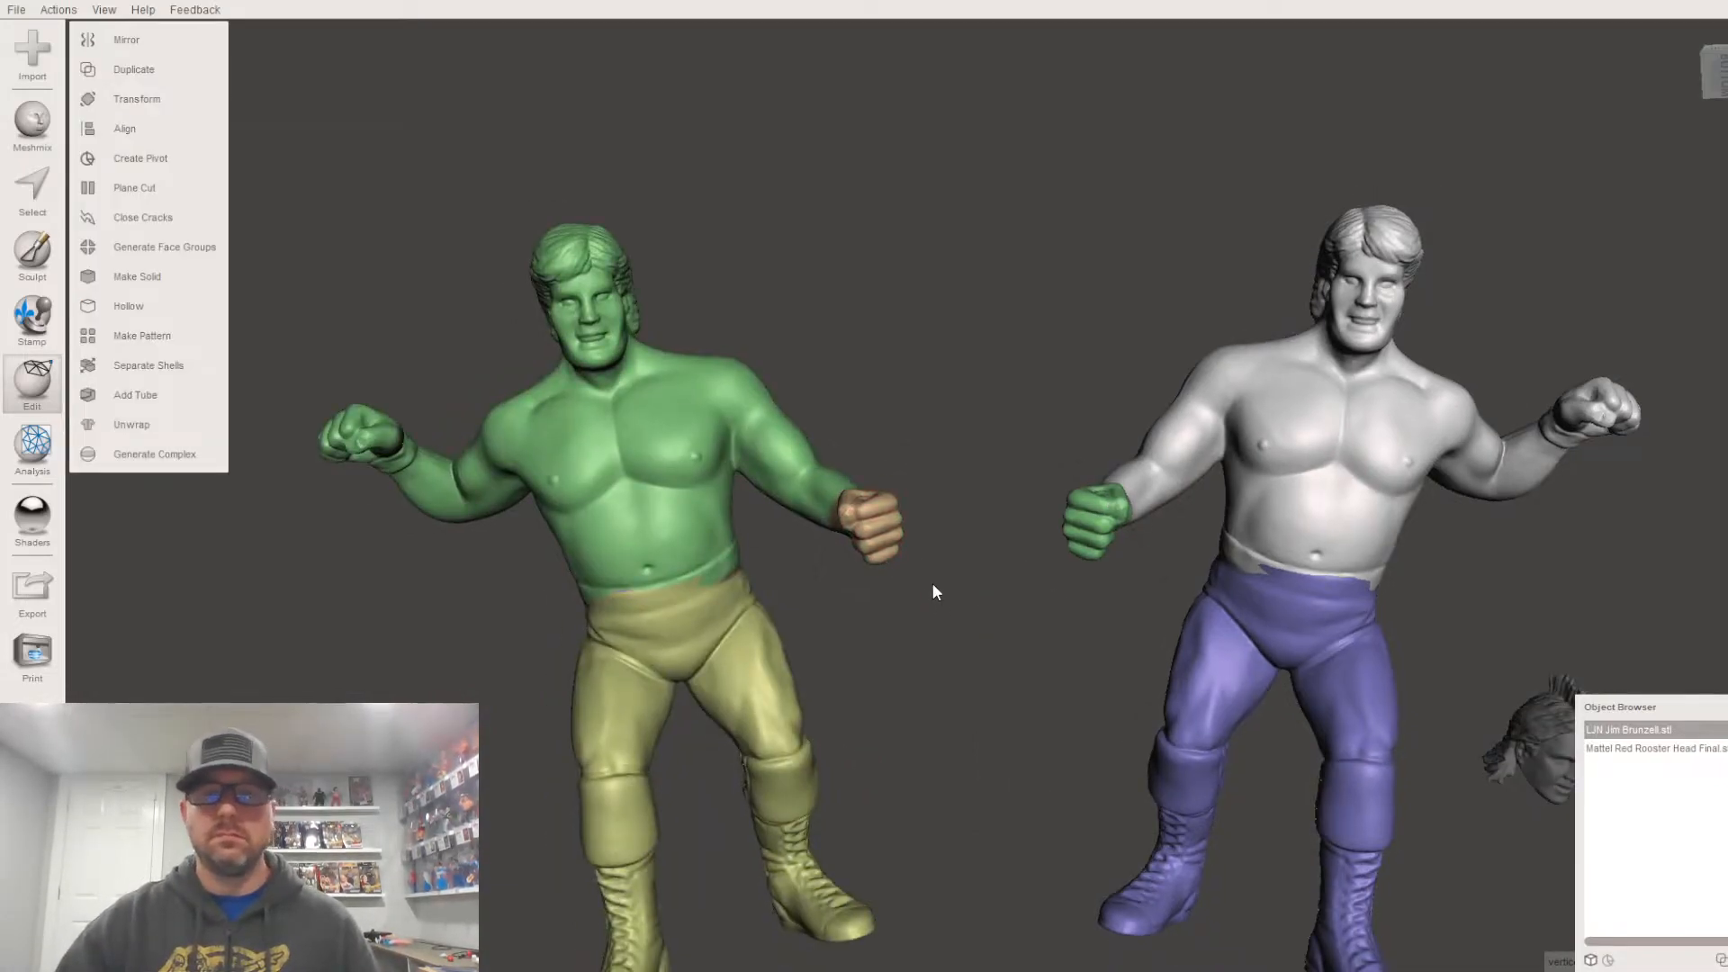
Step: Separate the original and mirrored figures into individual objects with Separate Shells
scroll(790, 609, "up", 5)
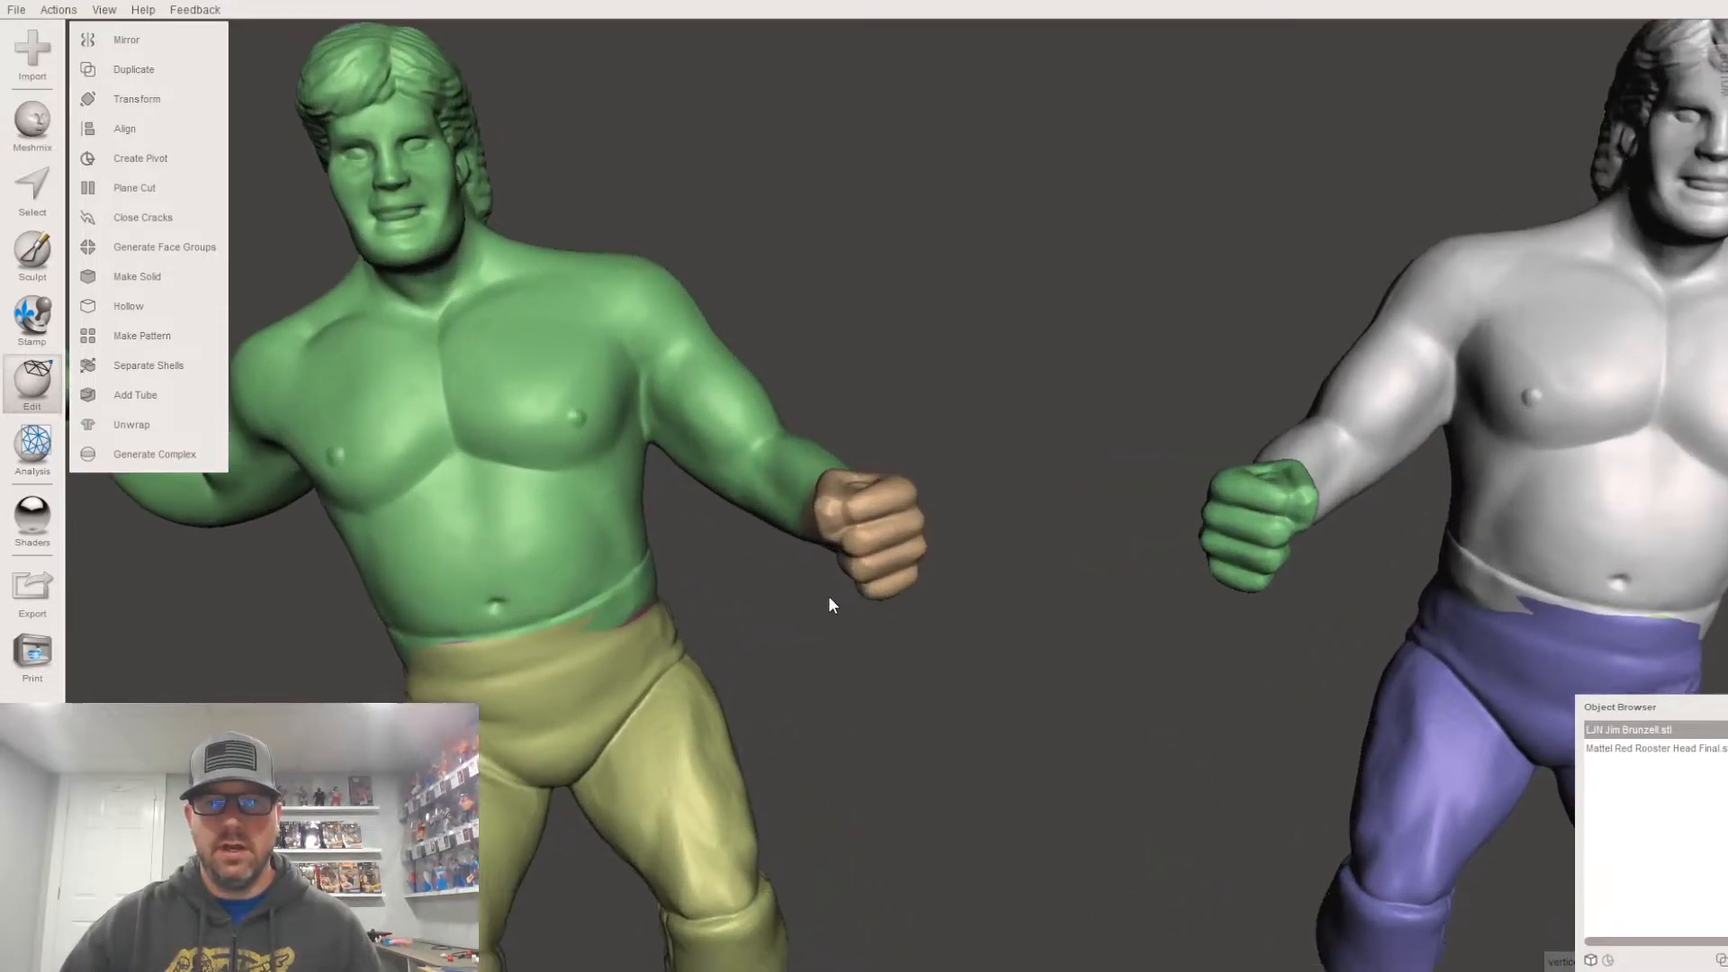
scroll(958, 468, "down", 5)
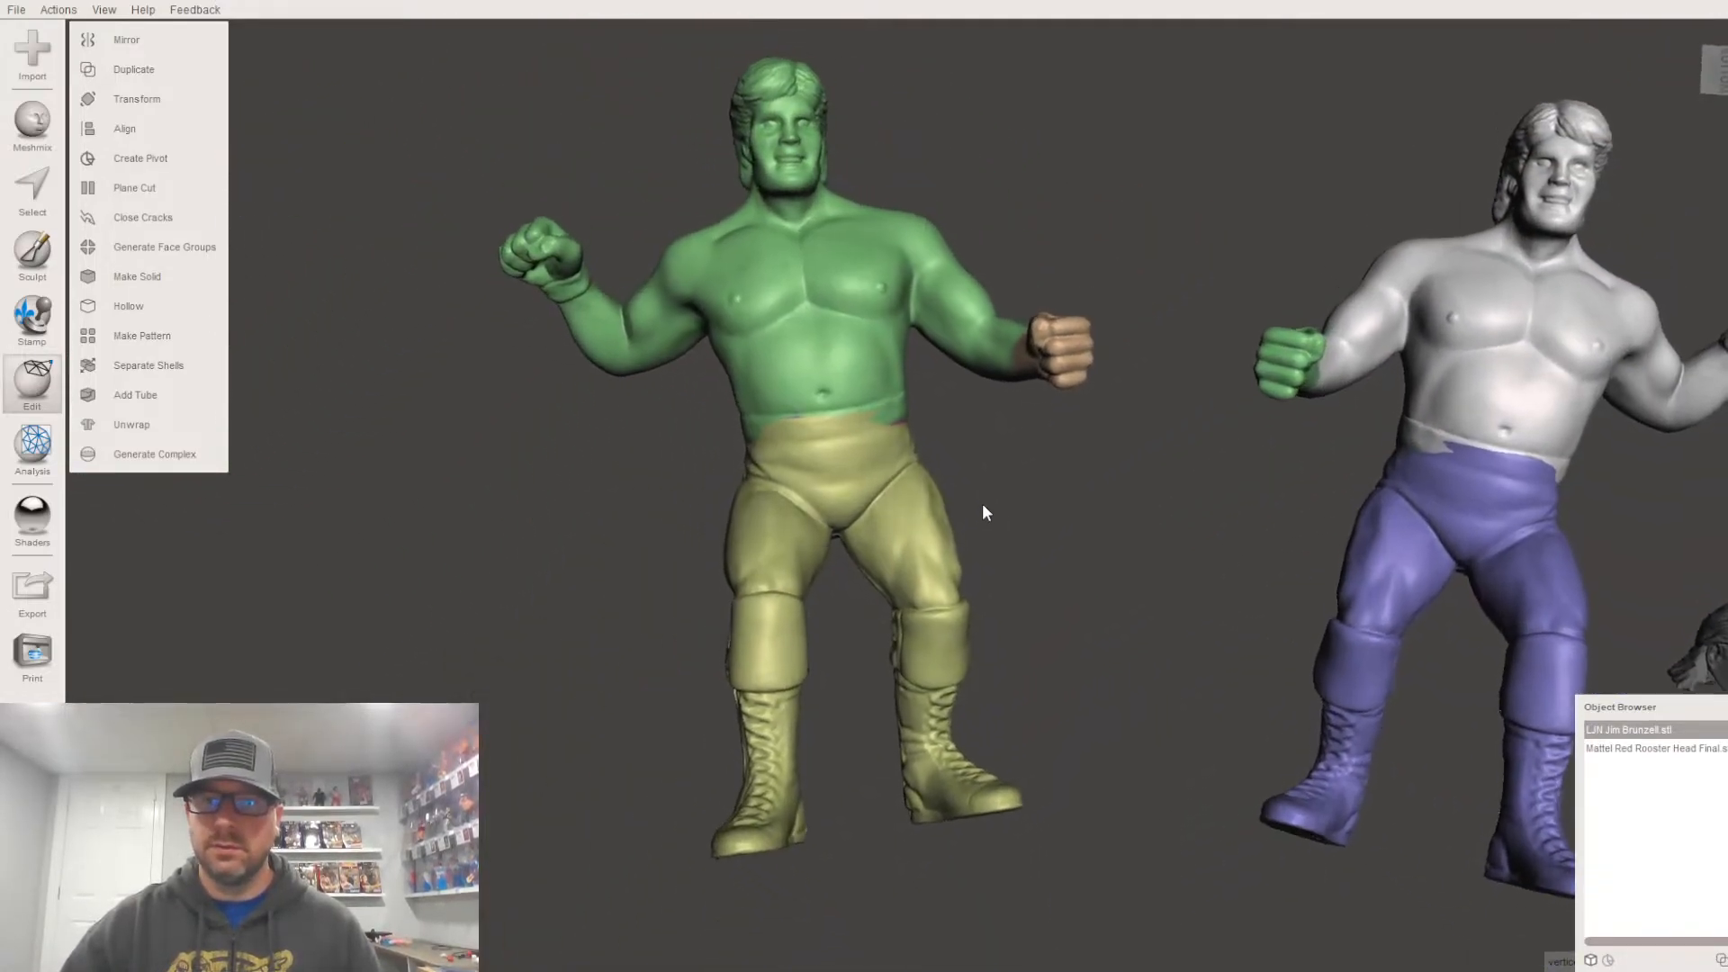
right_click_drag(981, 510, 852, 486)
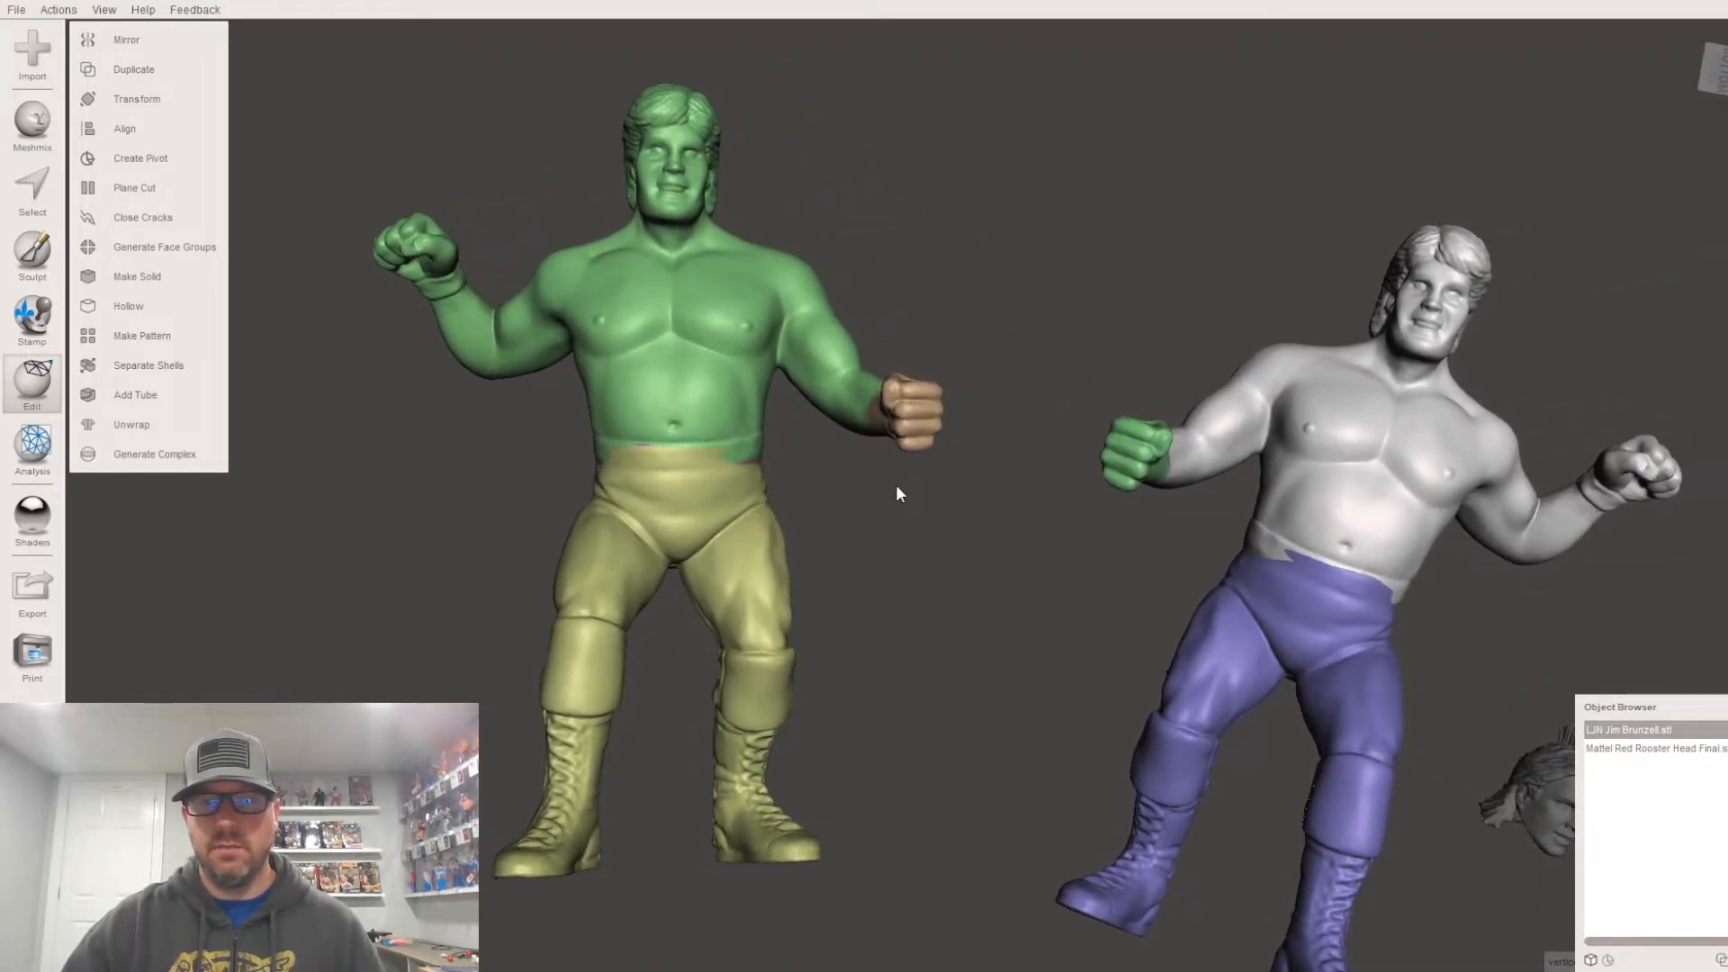
right_click_drag(1086, 501, 862, 494)
scroll(899, 488, "up", 4)
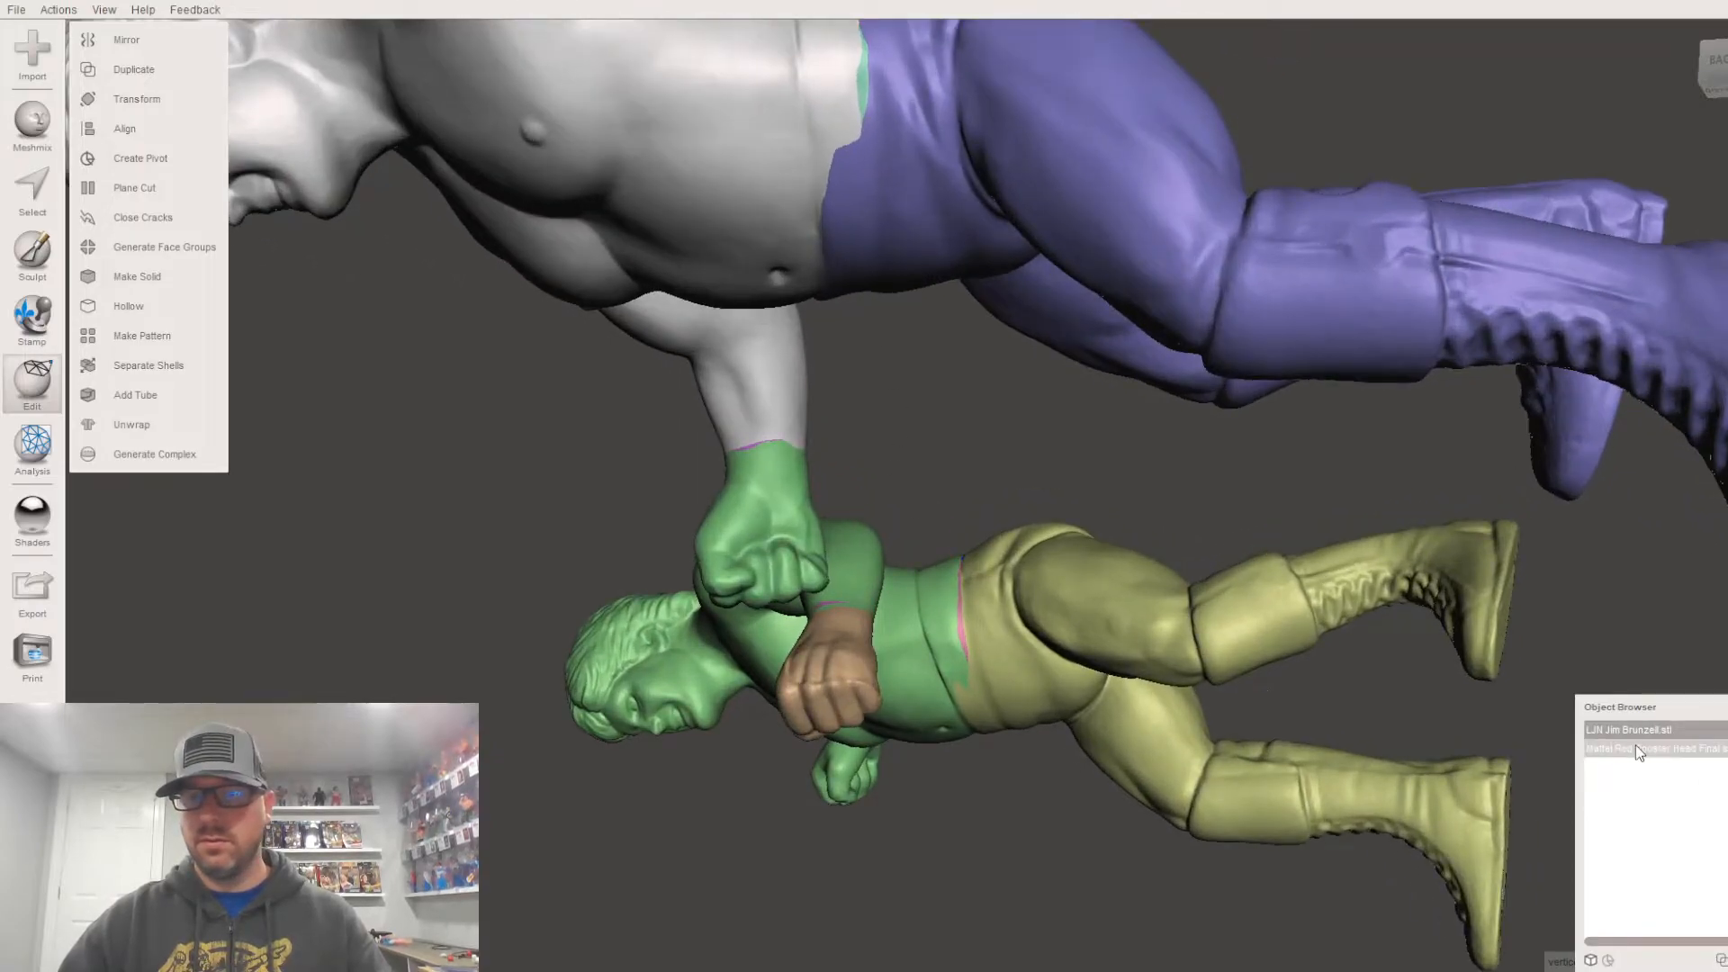
right_click_drag(728, 529, 900, 378)
left_click(141, 367)
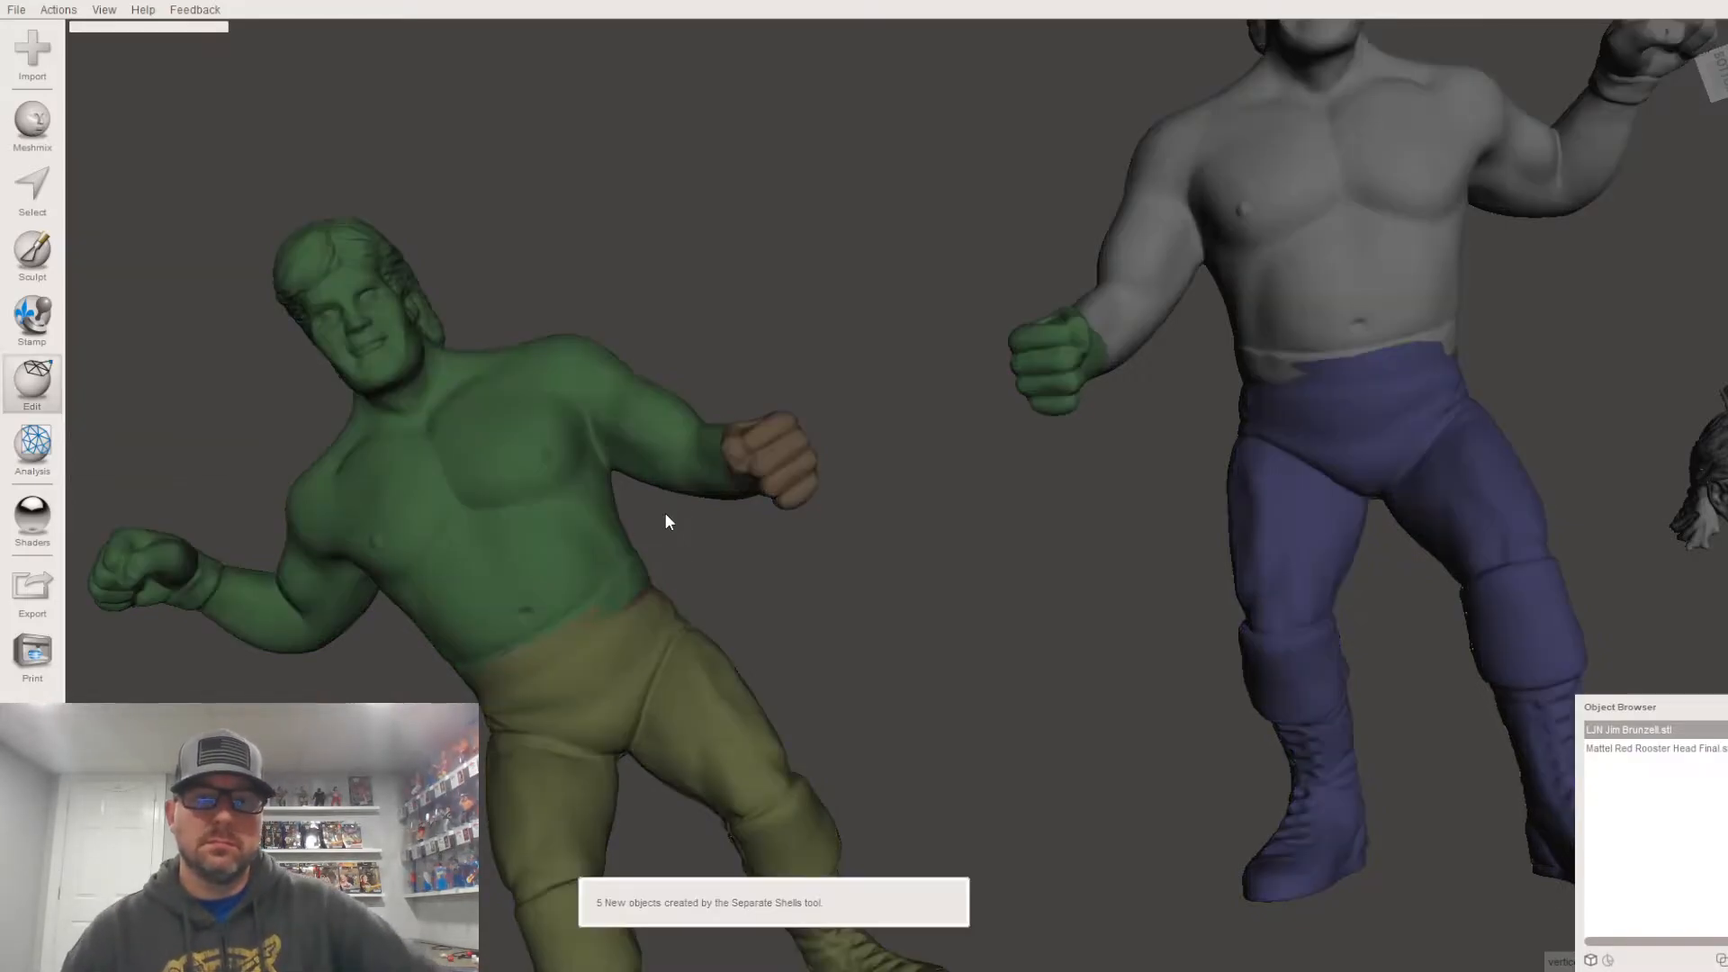
Step: Plane Cut the original figure across the blended forearm, keeping the fist side, with Cut (Discard Half) and Remeshed Fill
right_click_drag(703, 500, 860, 333)
scroll(910, 411, "up", 5)
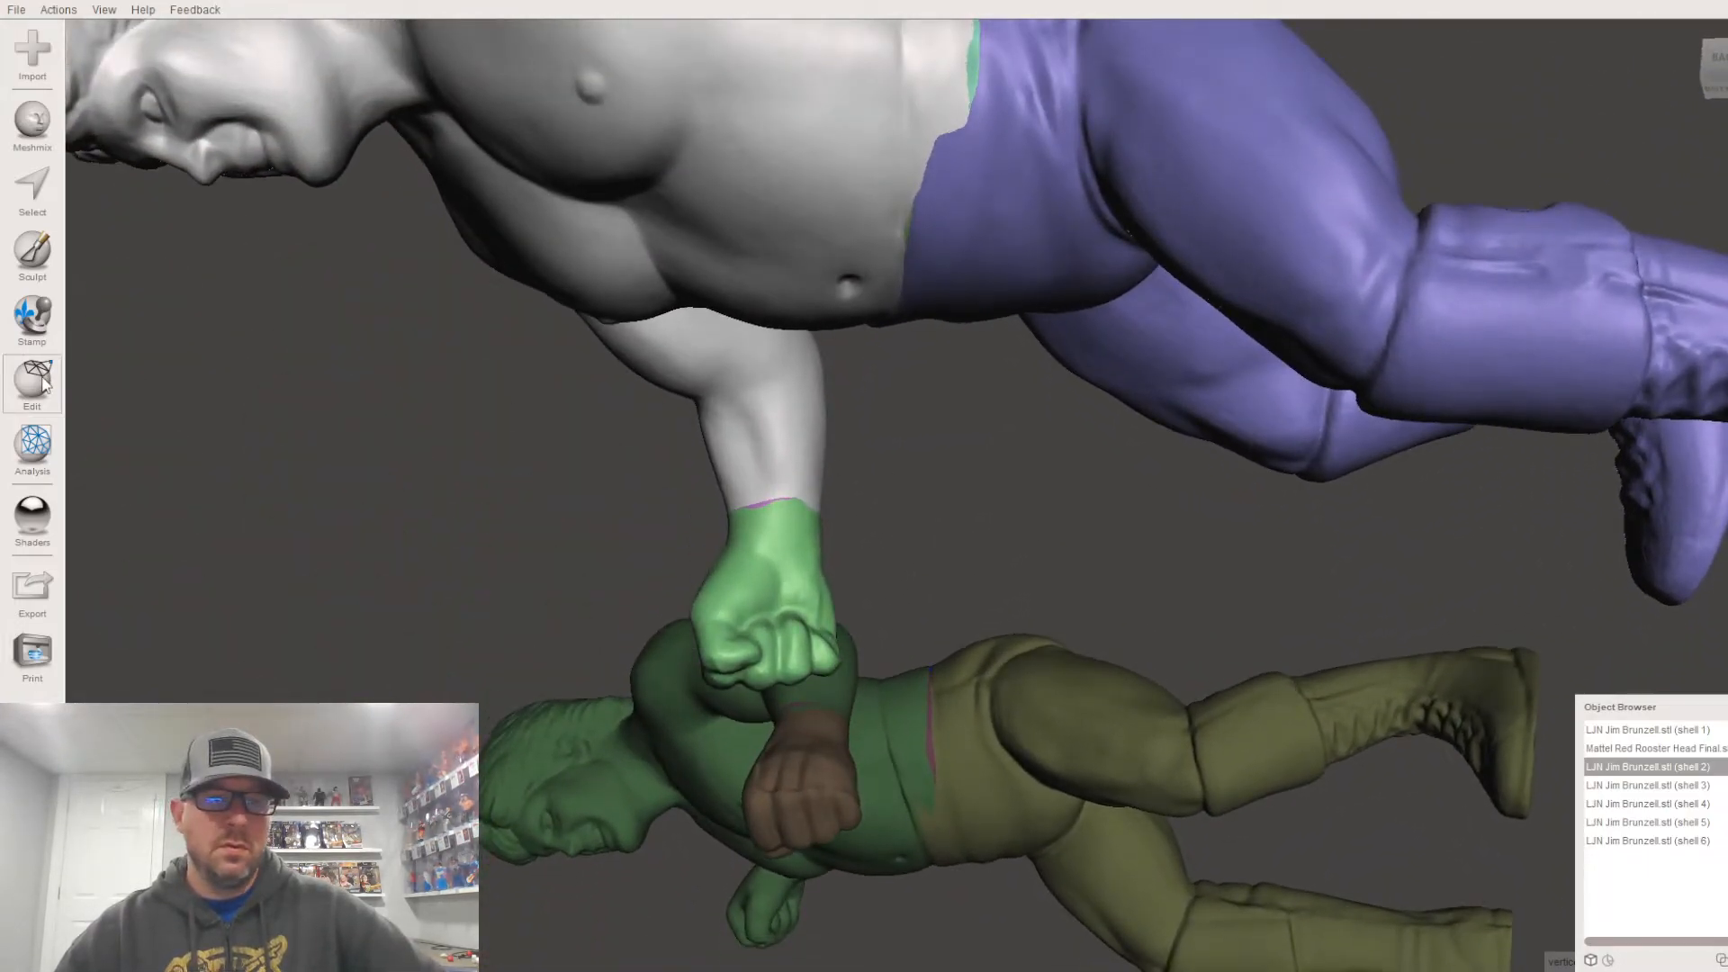
left_click(36, 383)
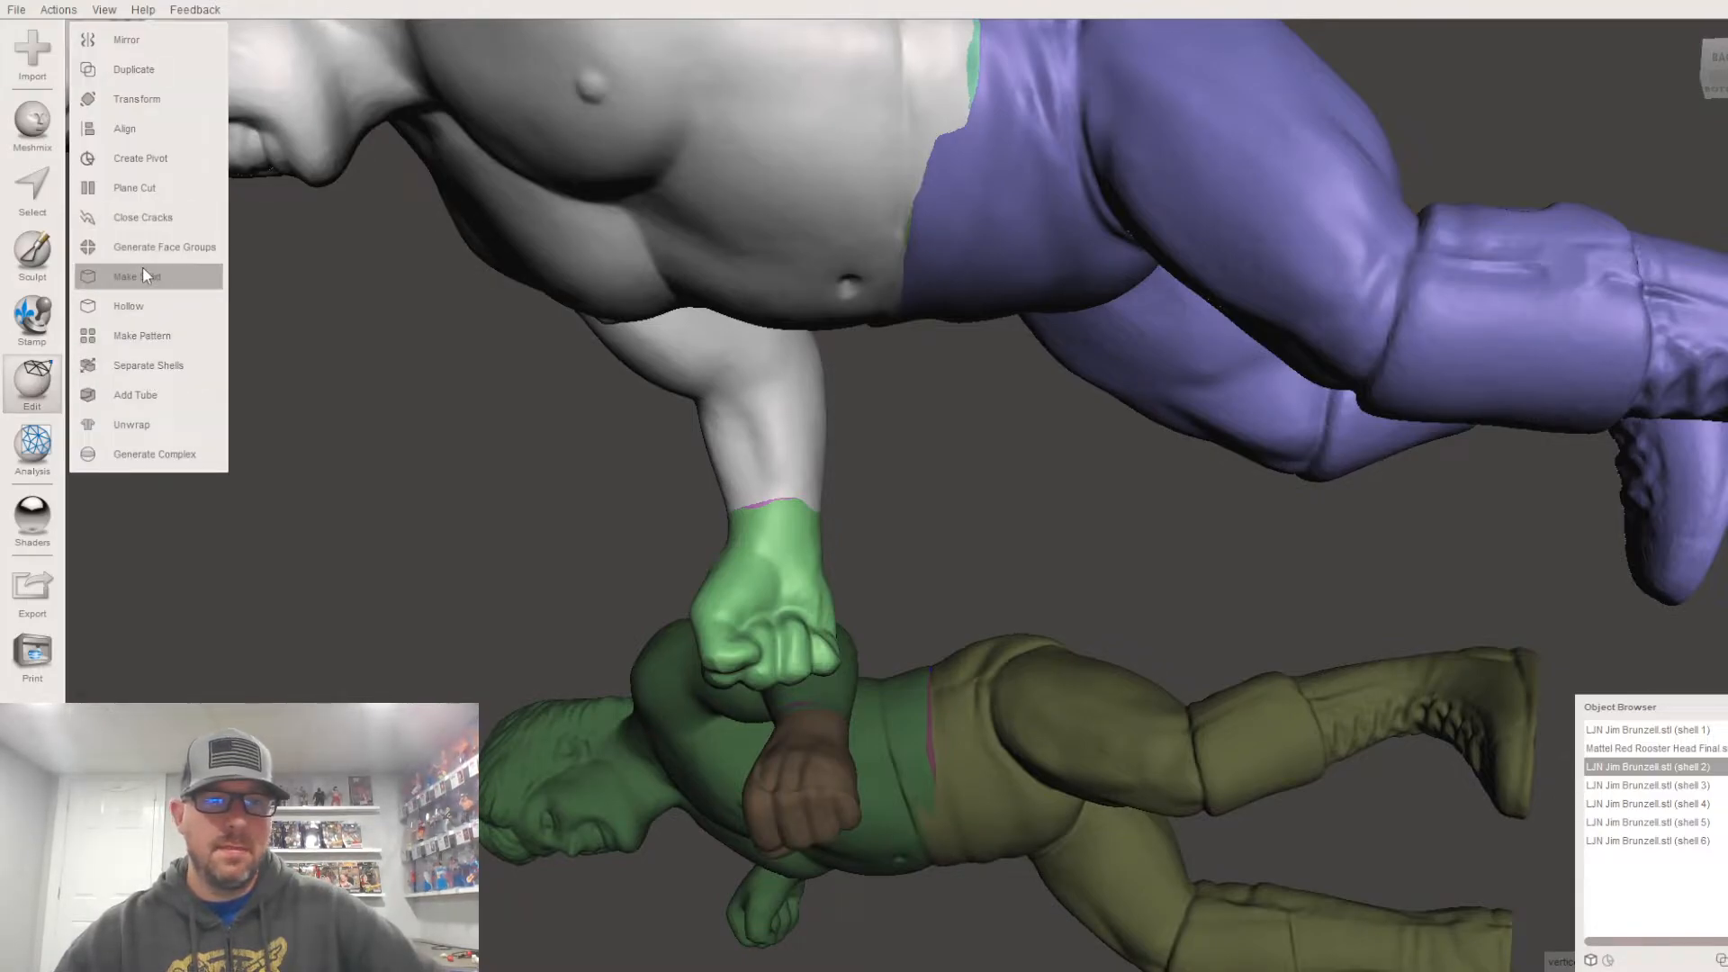
left_click(131, 189)
left_click_drag(860, 437, 686, 439)
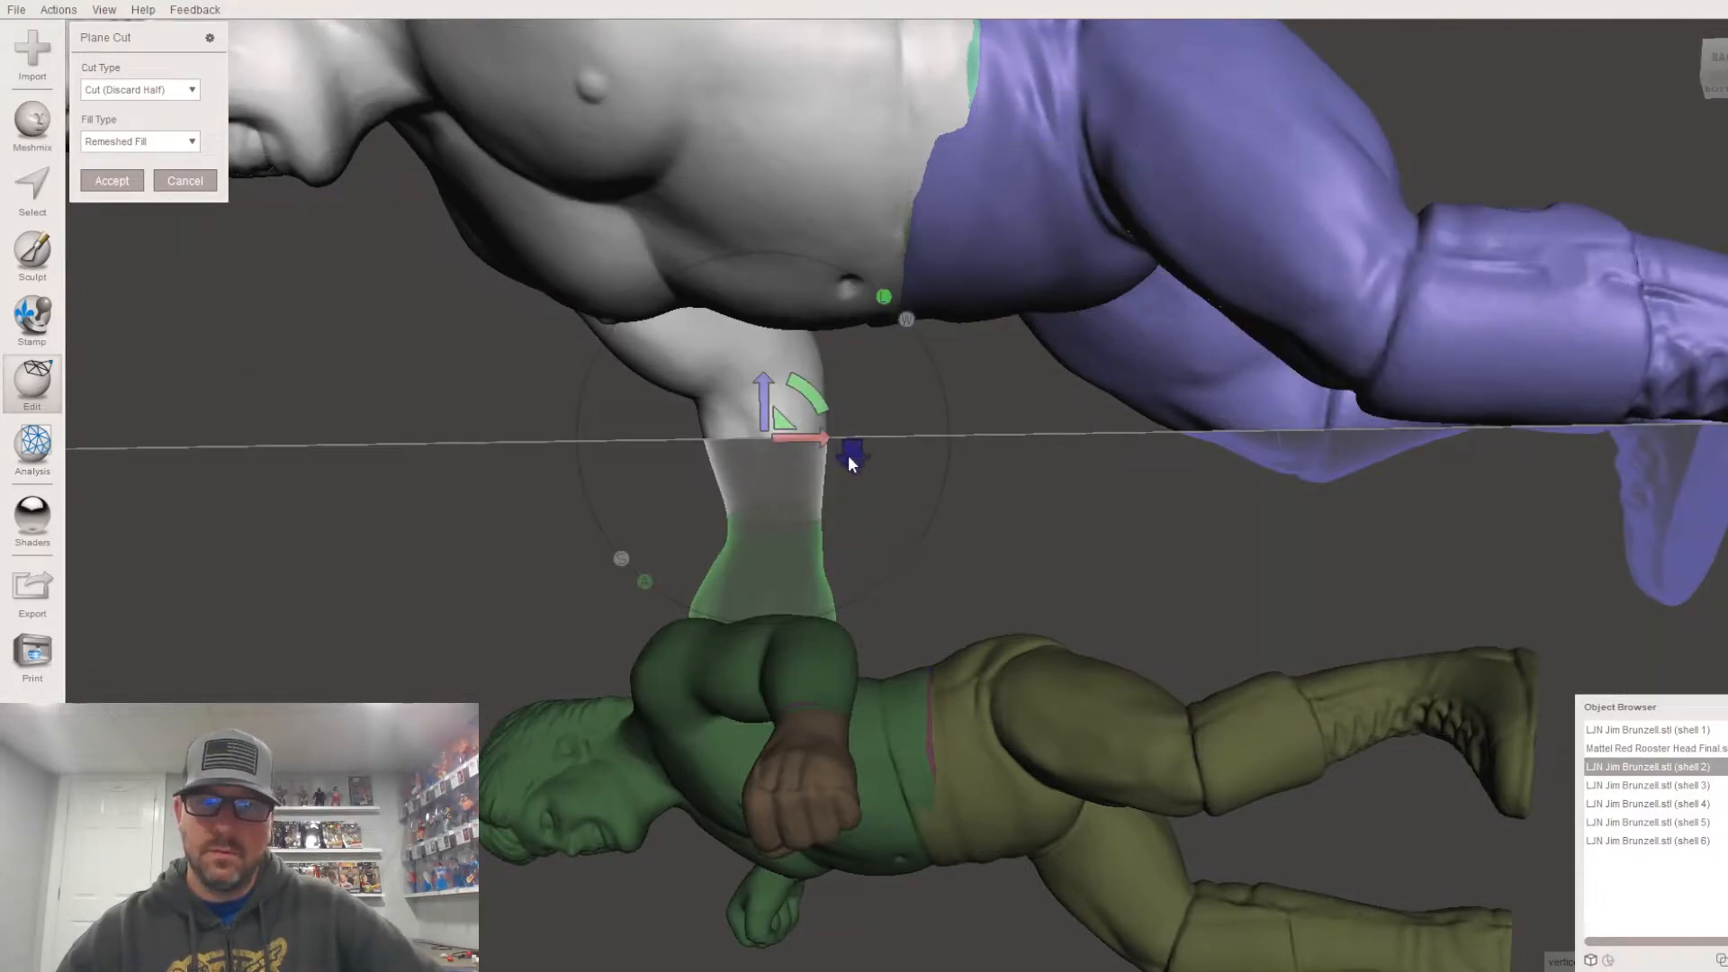
right_click_drag(922, 479, 880, 267)
scroll(880, 271, "down", 3)
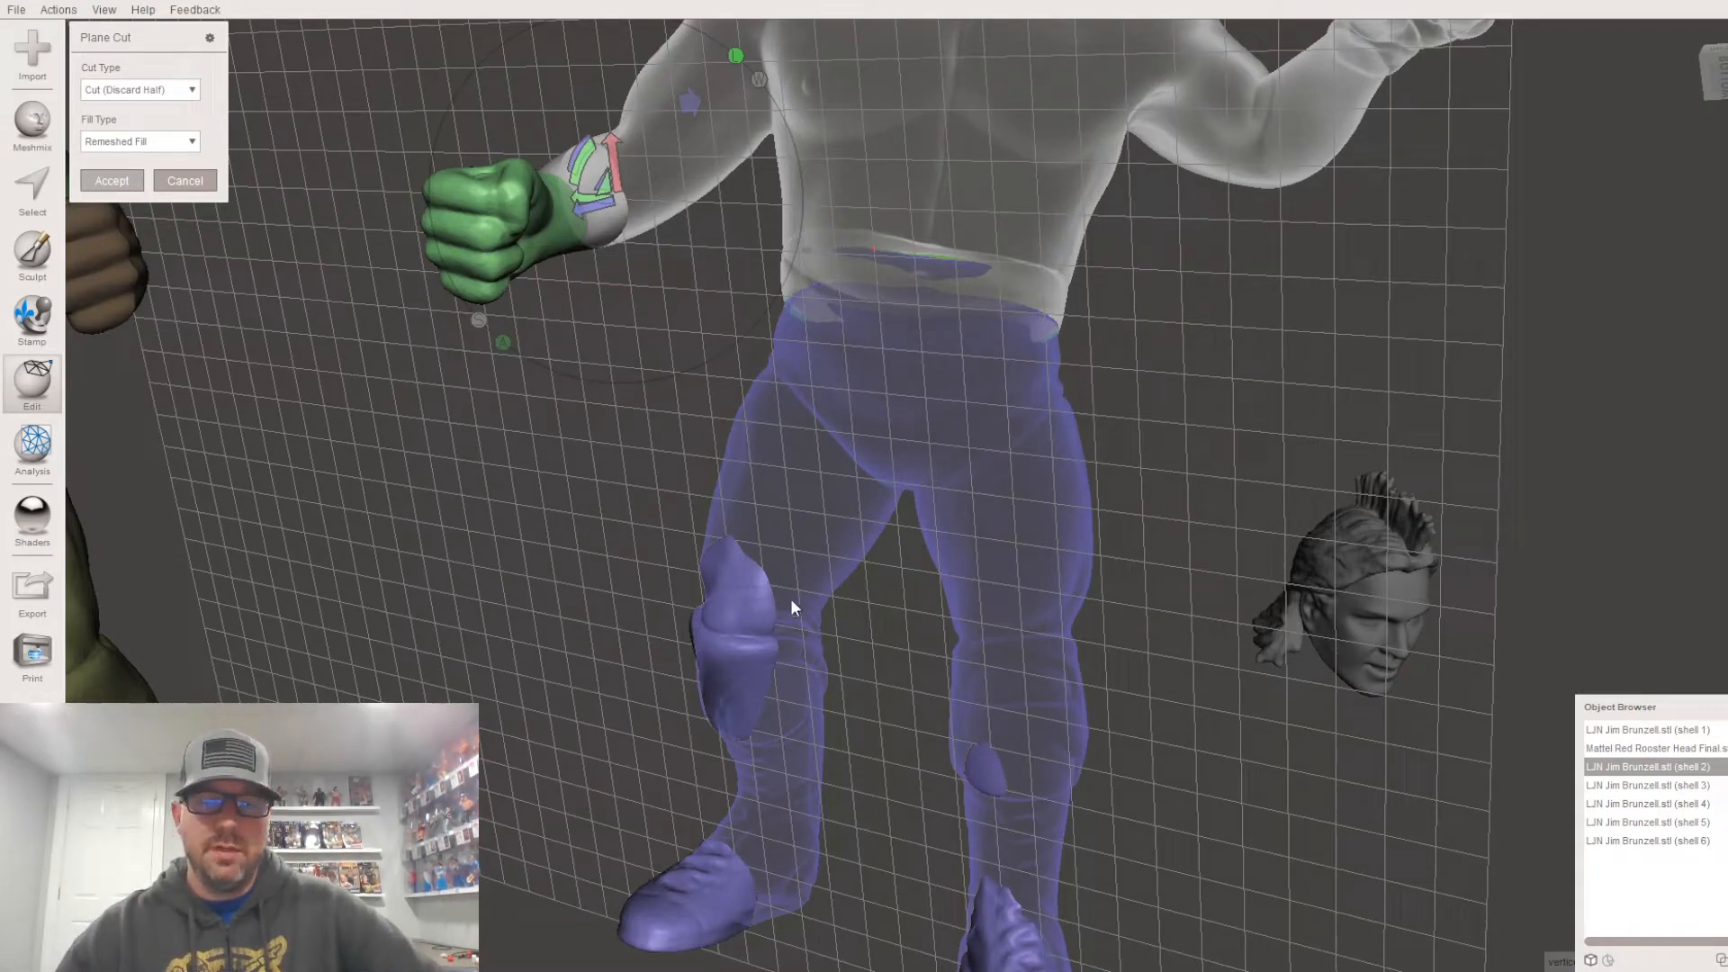
key("Return")
Step: Split the fist and the leg pieces remaining after the cut into separate shells
right_click_drag(807, 720, 819, 594)
left_click(1612, 788)
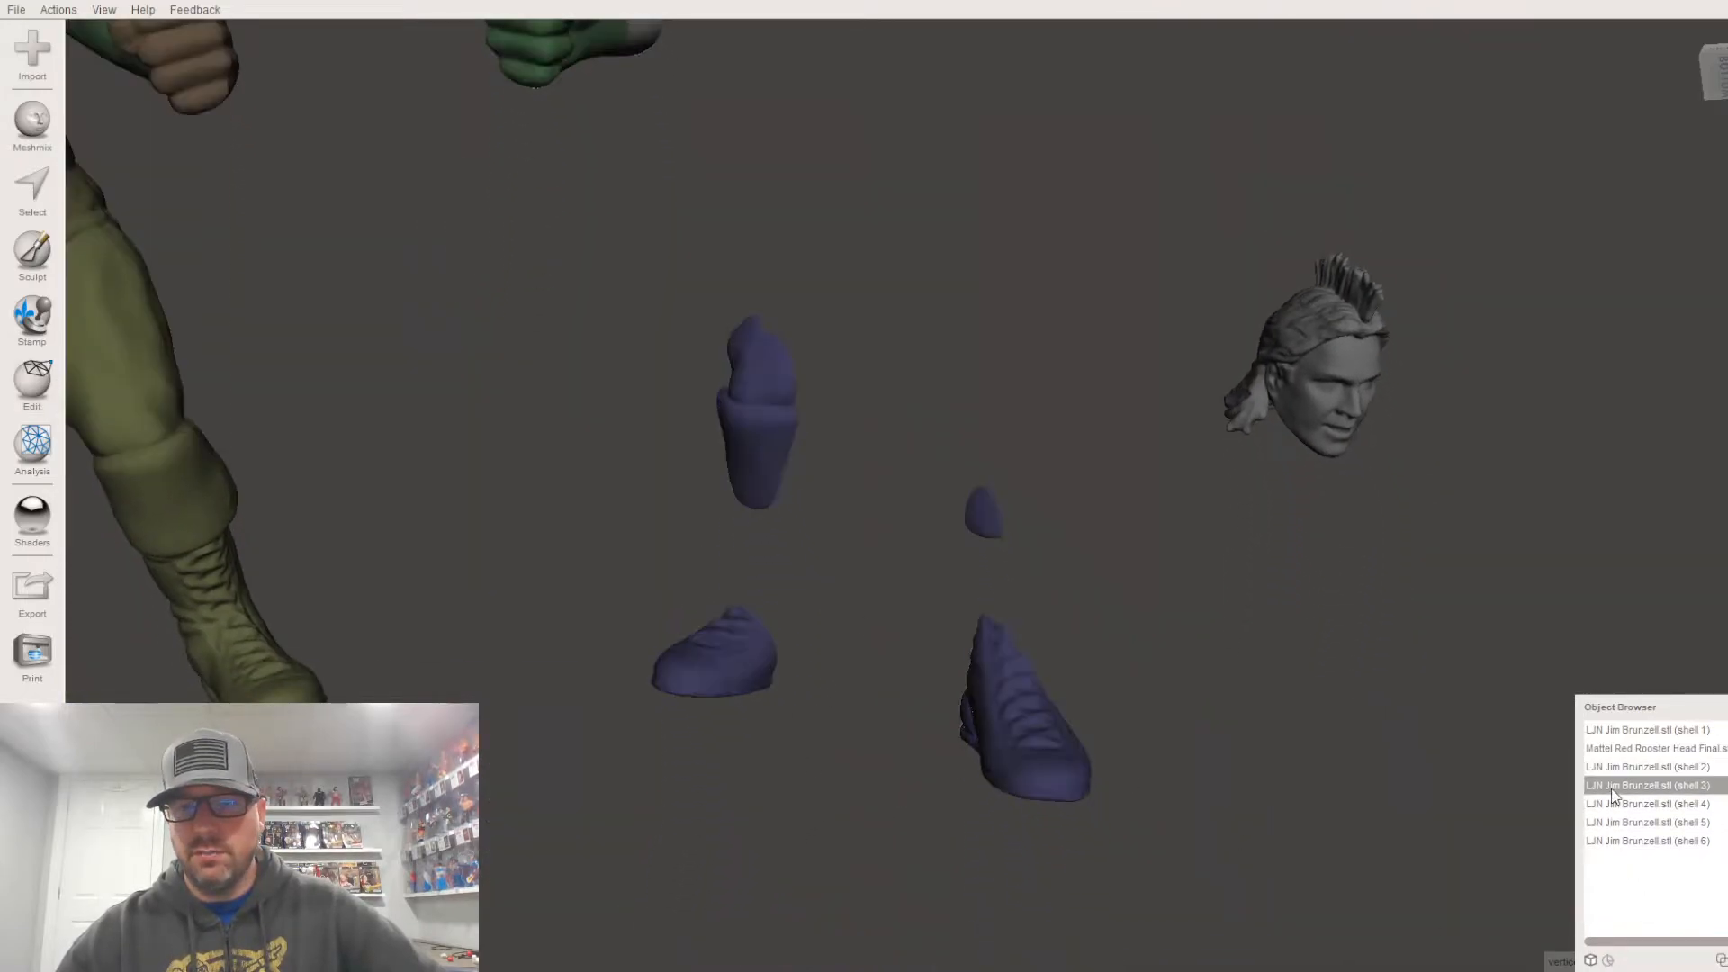
left_click(1635, 804)
left_click(1637, 823)
left_click(1639, 841)
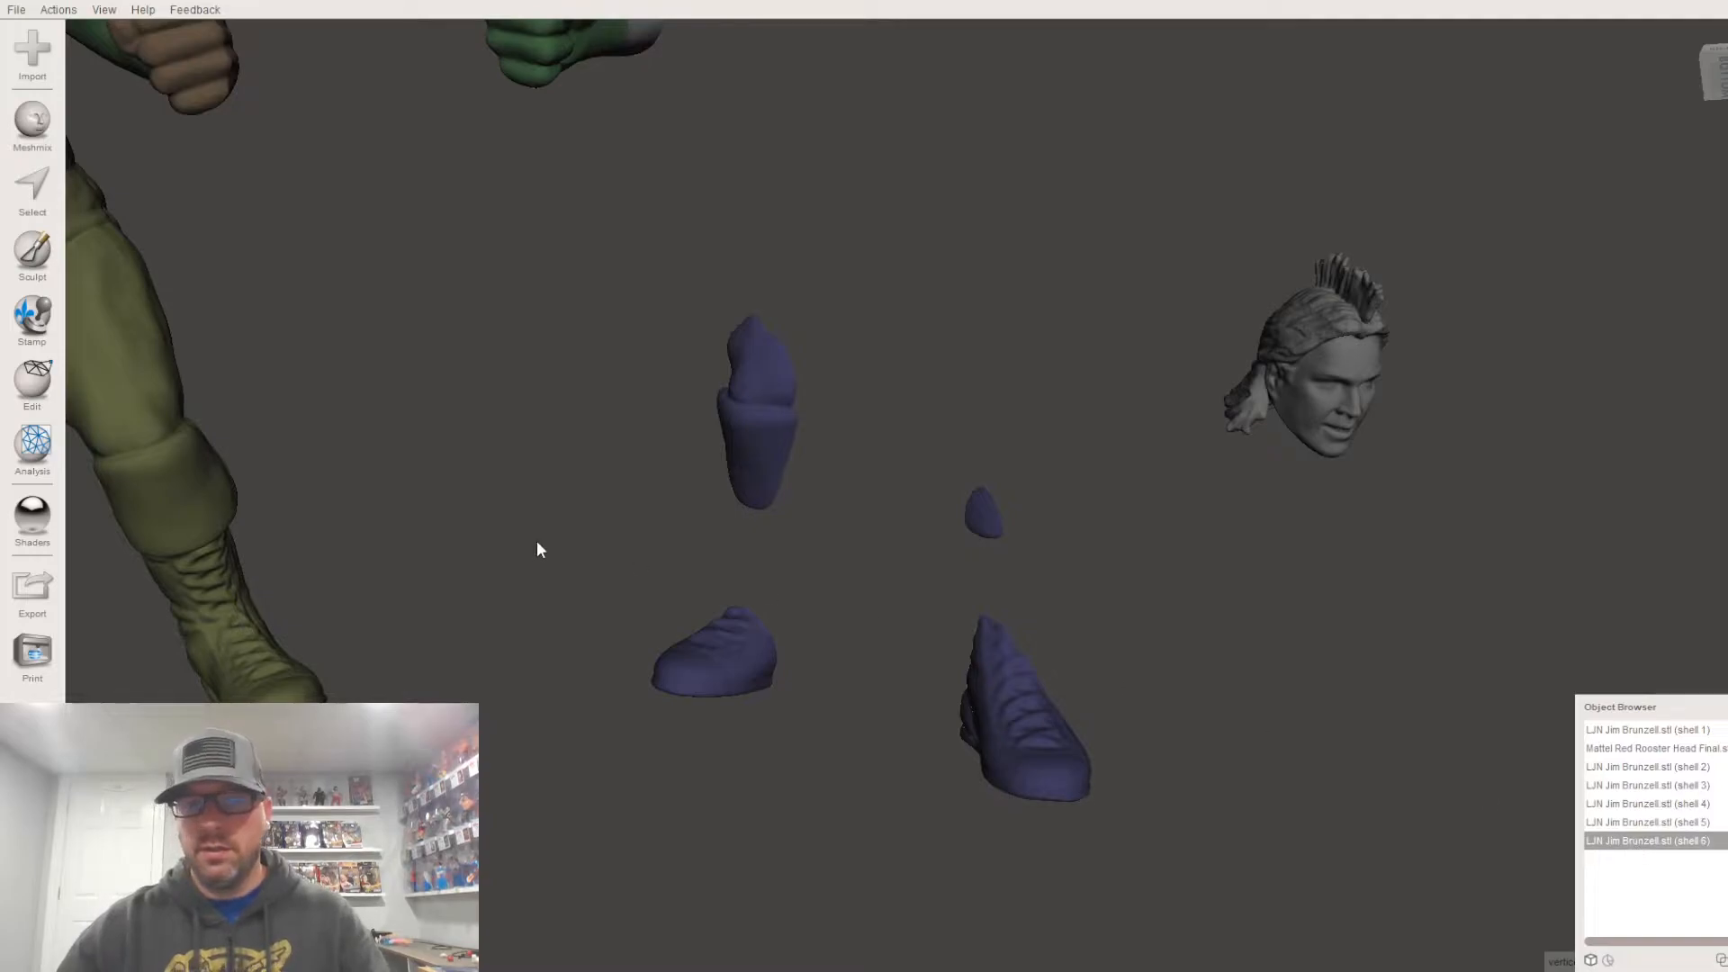
left_click(32, 381)
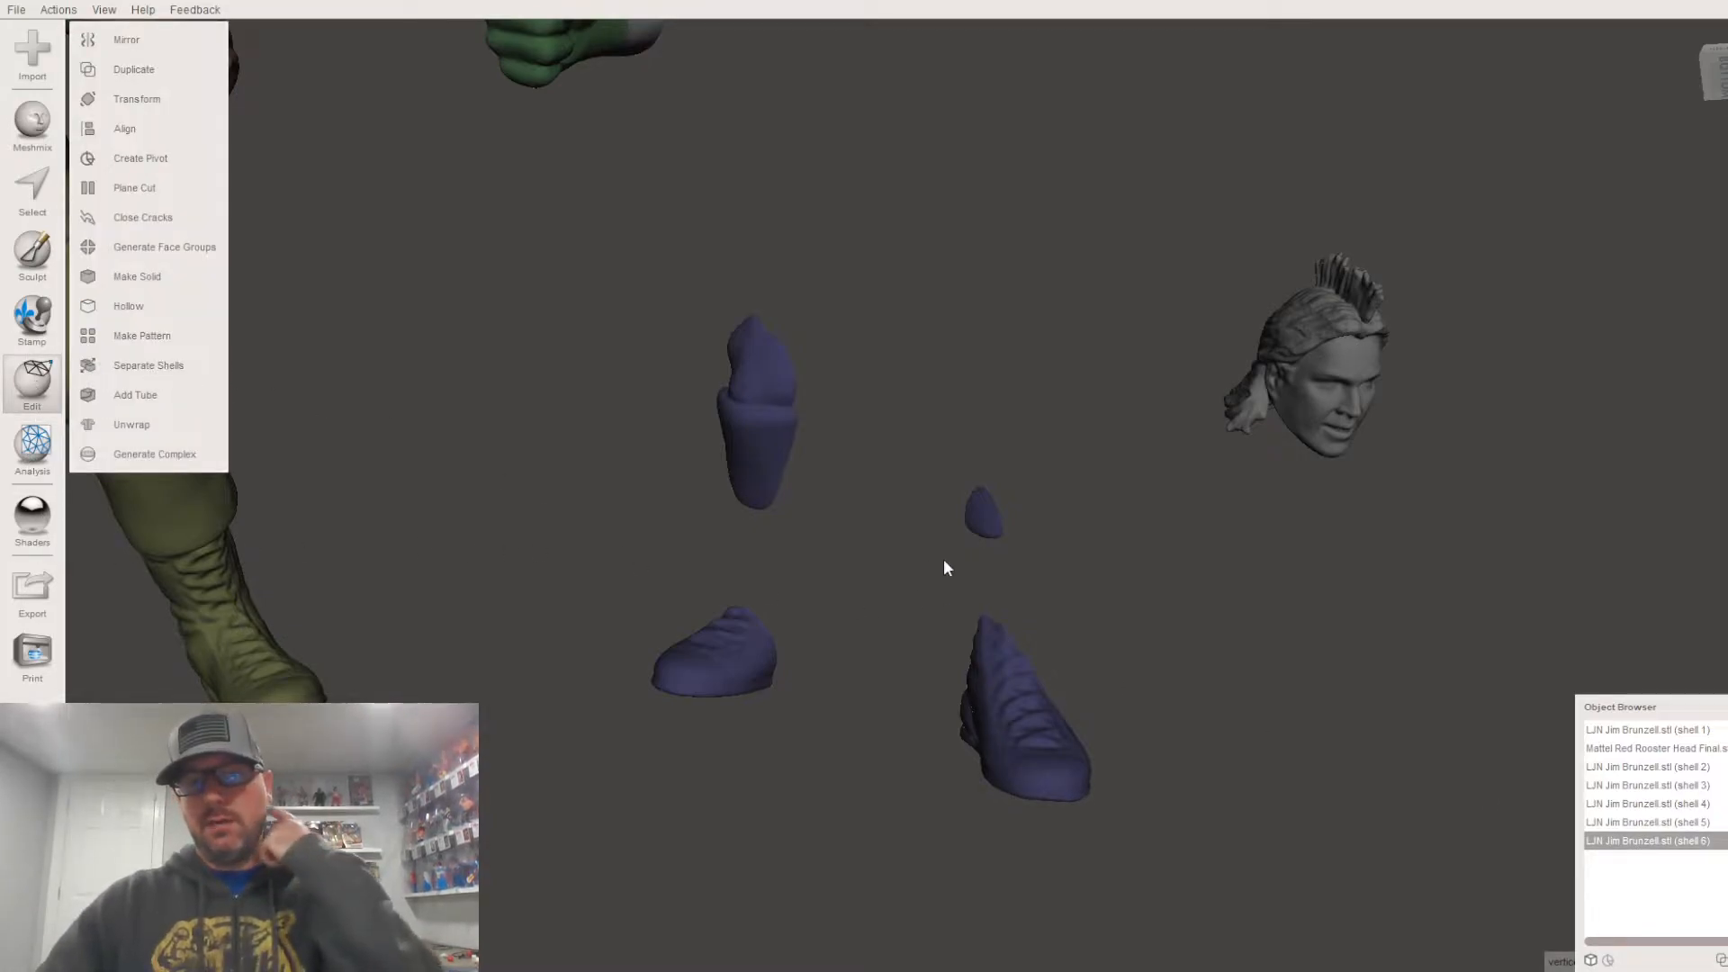
left_click(998, 726)
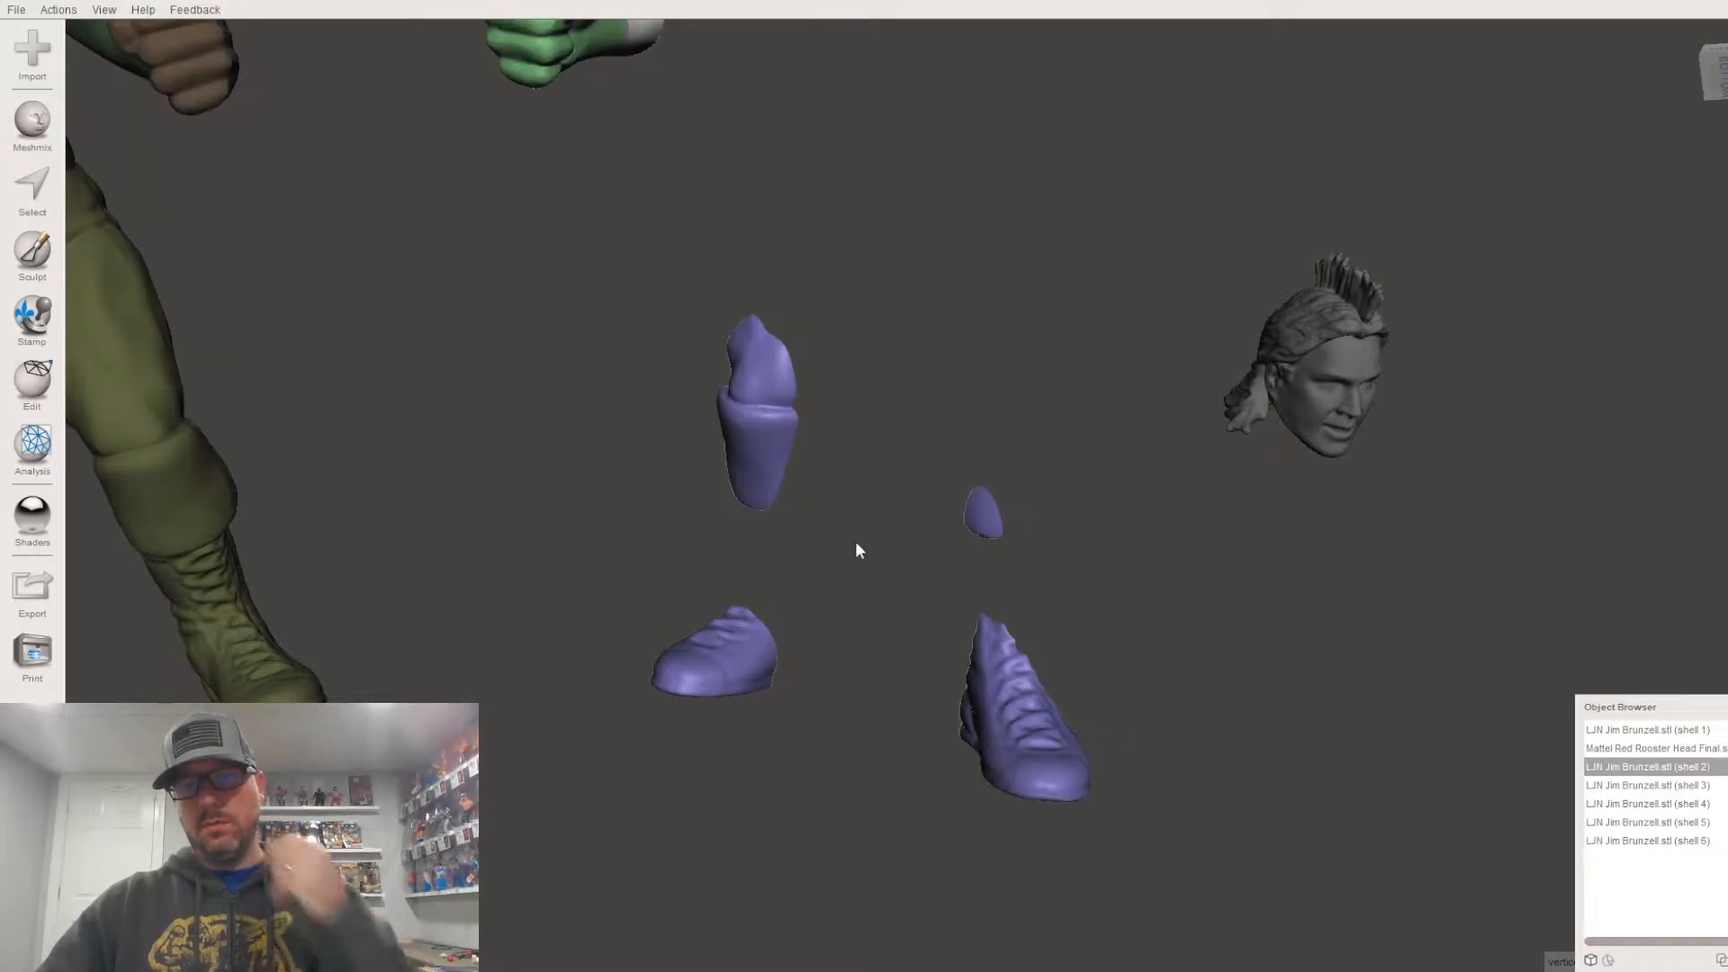
scroll(736, 441, "down", 6)
middle_click_drag(756, 512, 767, 577)
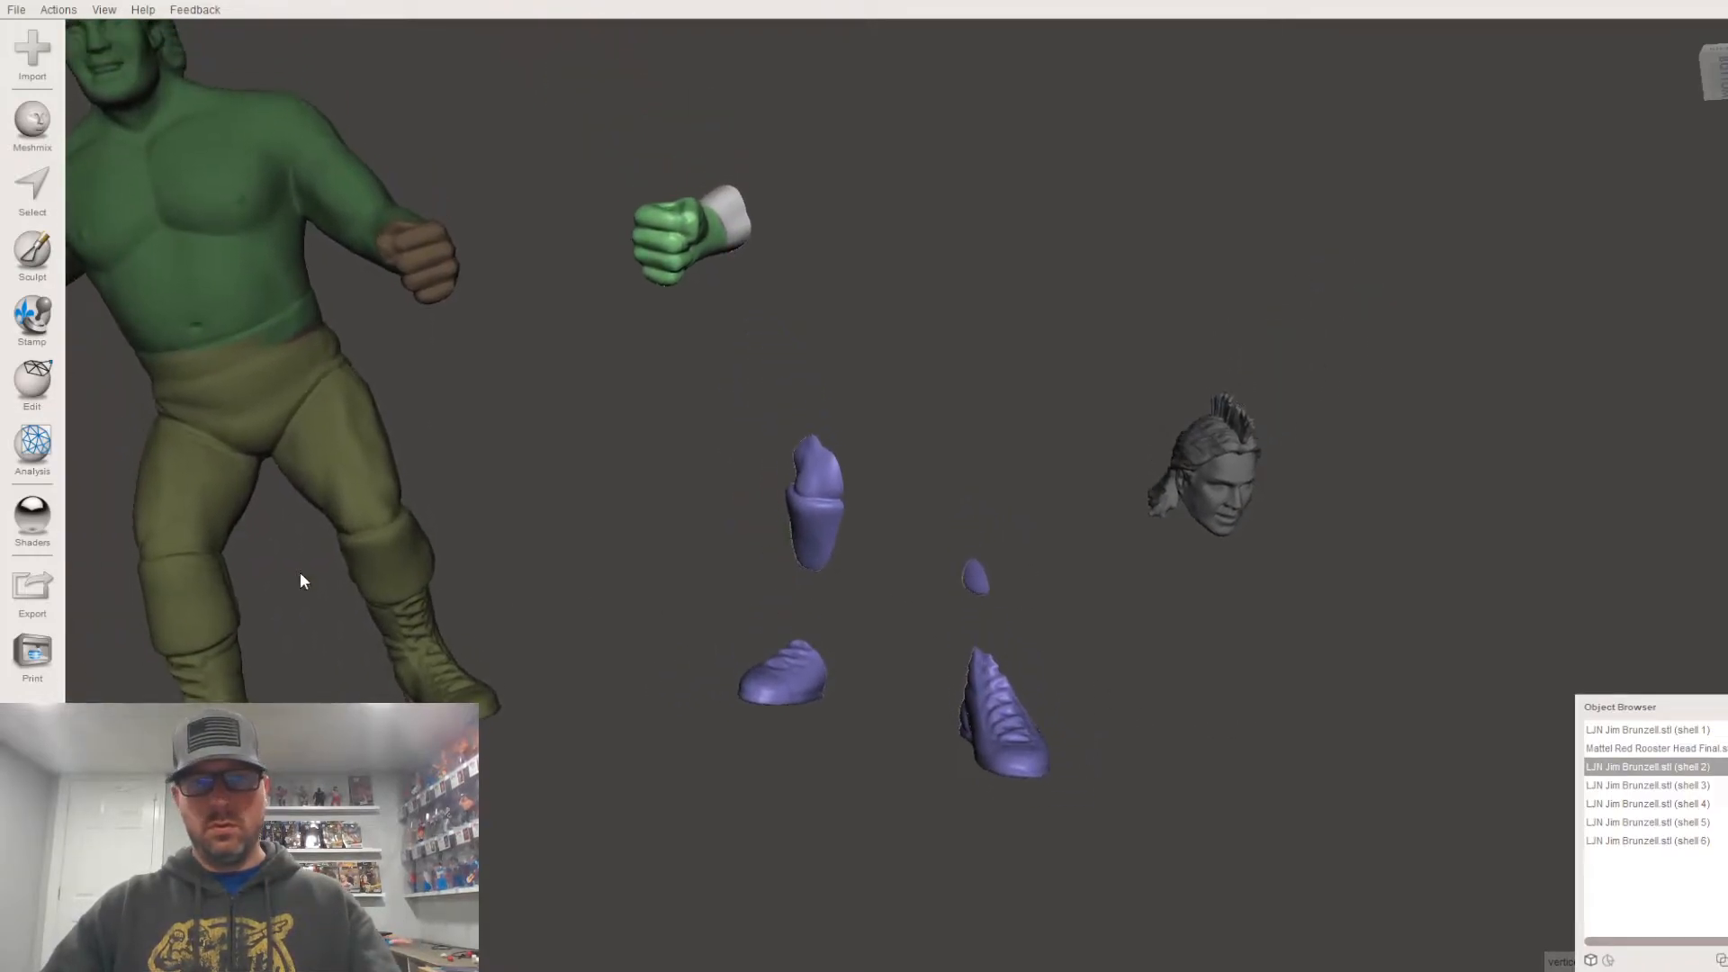
left_click(58, 401)
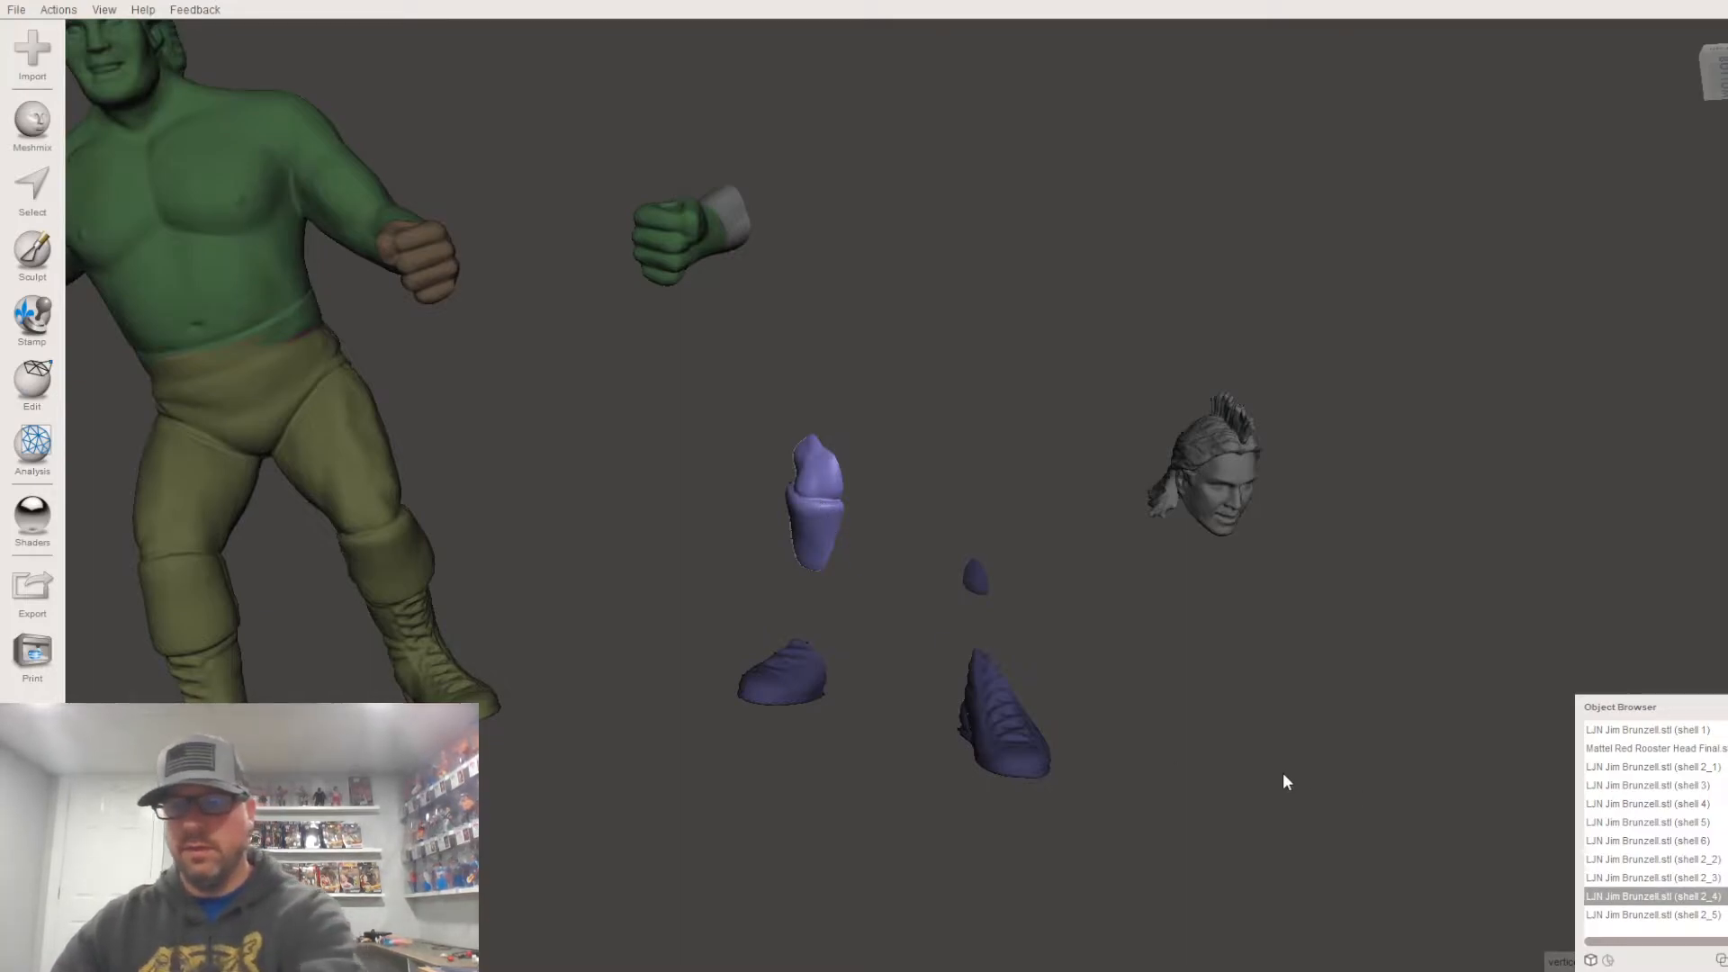
Step: Delete the leftover kneepad piece, the small leg fragment and both boot pieces
key("Delete")
left_click(971, 578)
key("Delete")
left_click(1002, 706)
key("Delete")
left_click(771, 688)
key("Delete")
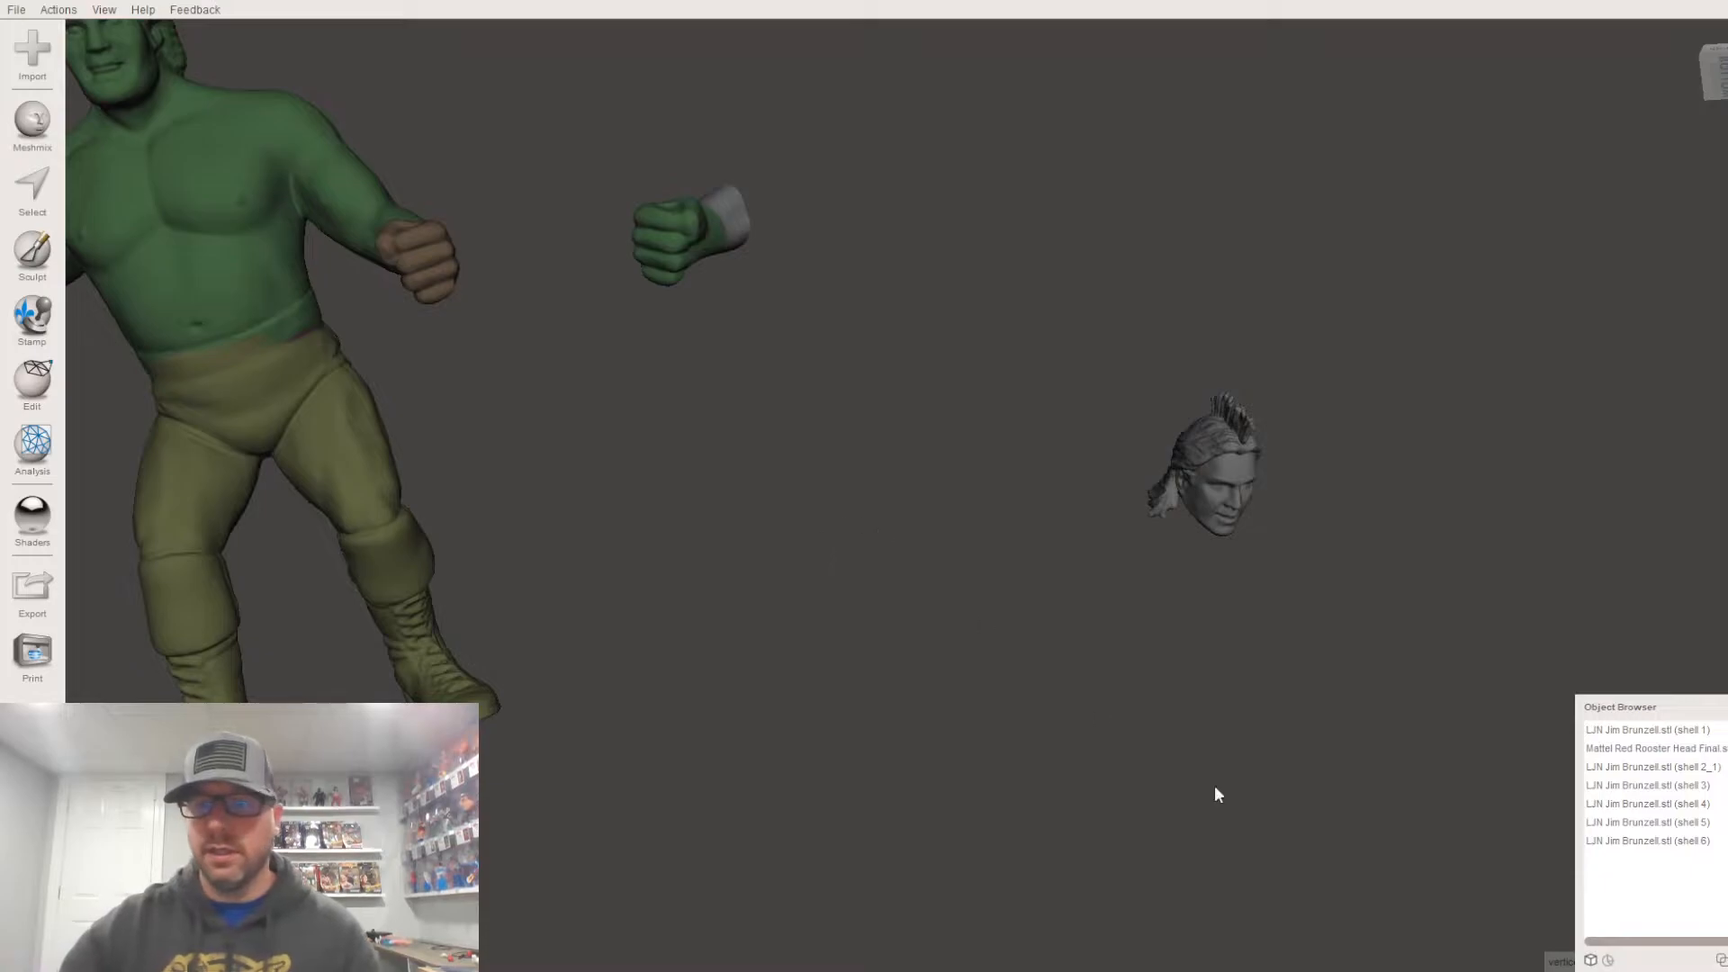
Step: Delete the stray LJN Jim Brunzell shells 3 through 6
scroll(1277, 801, "down", 3)
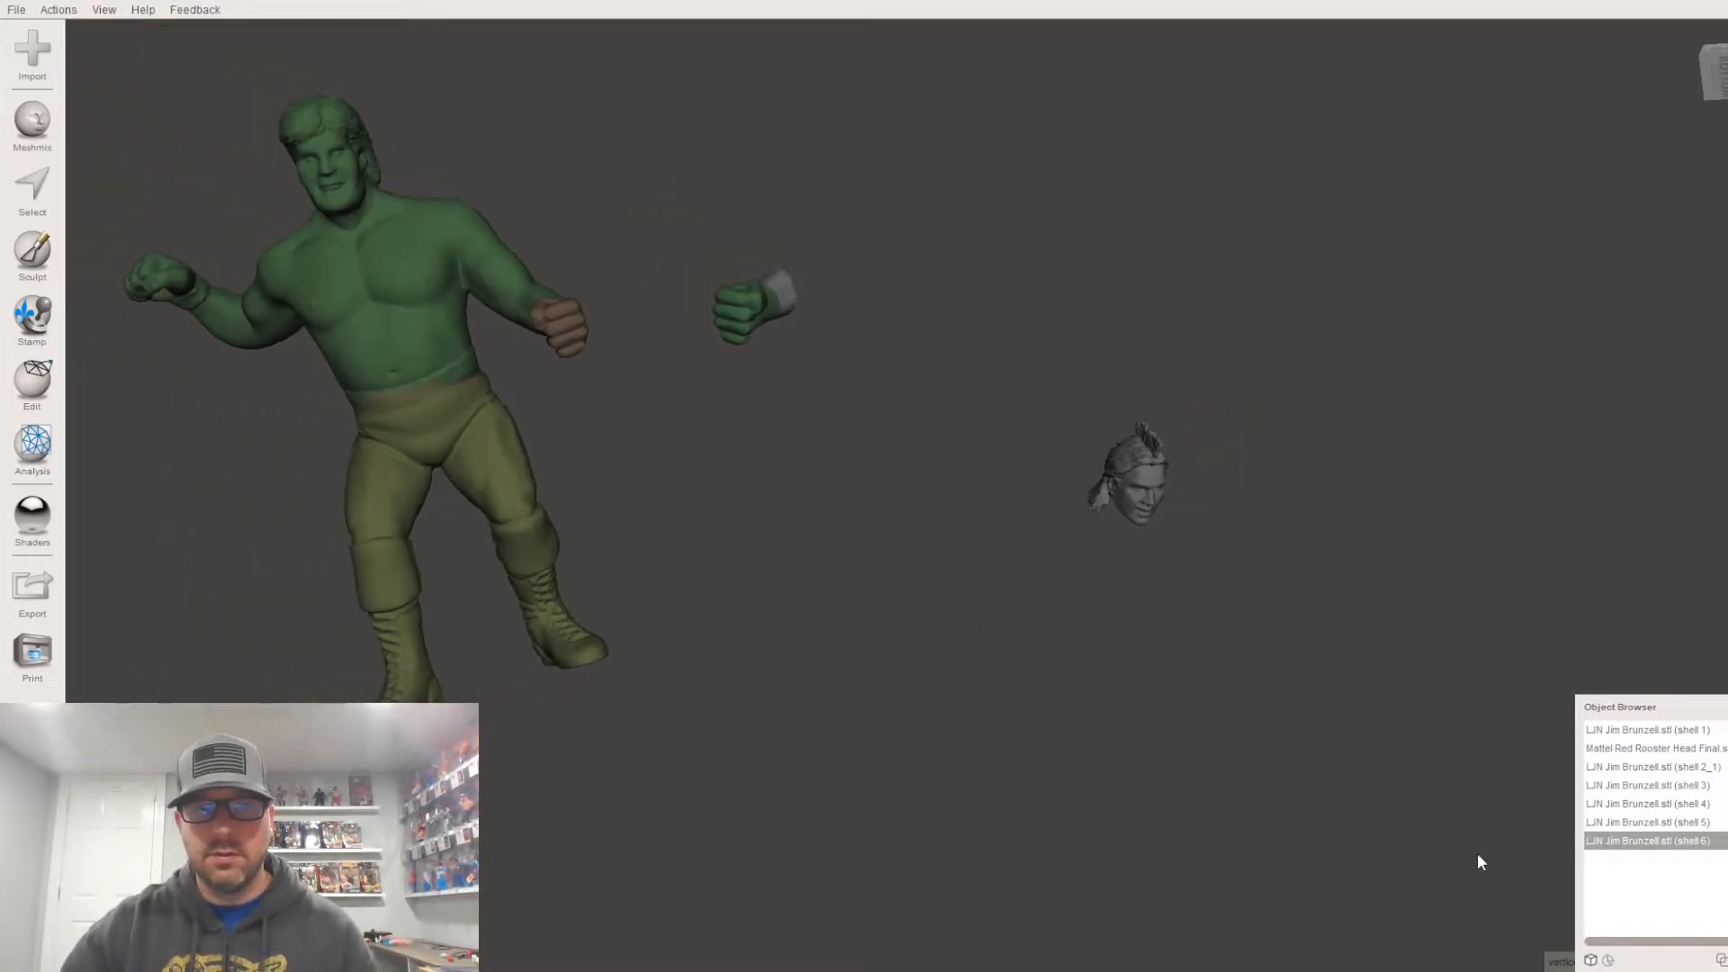
left_click(1651, 827)
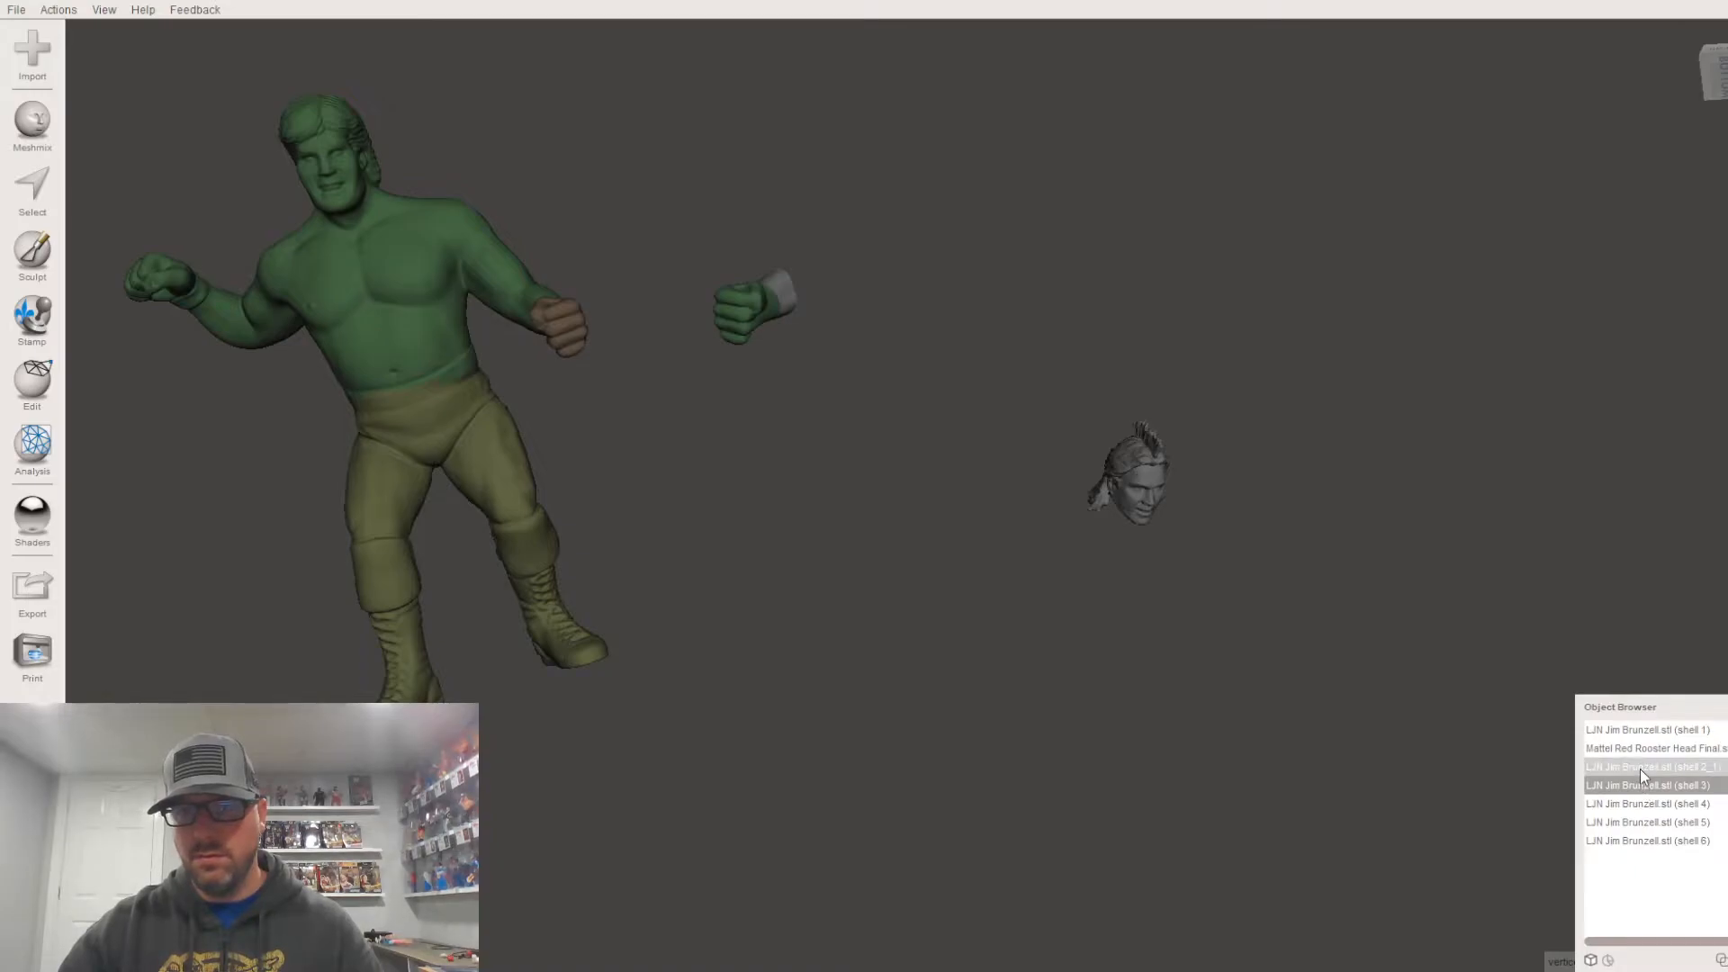
left_click(1636, 839, "shift")
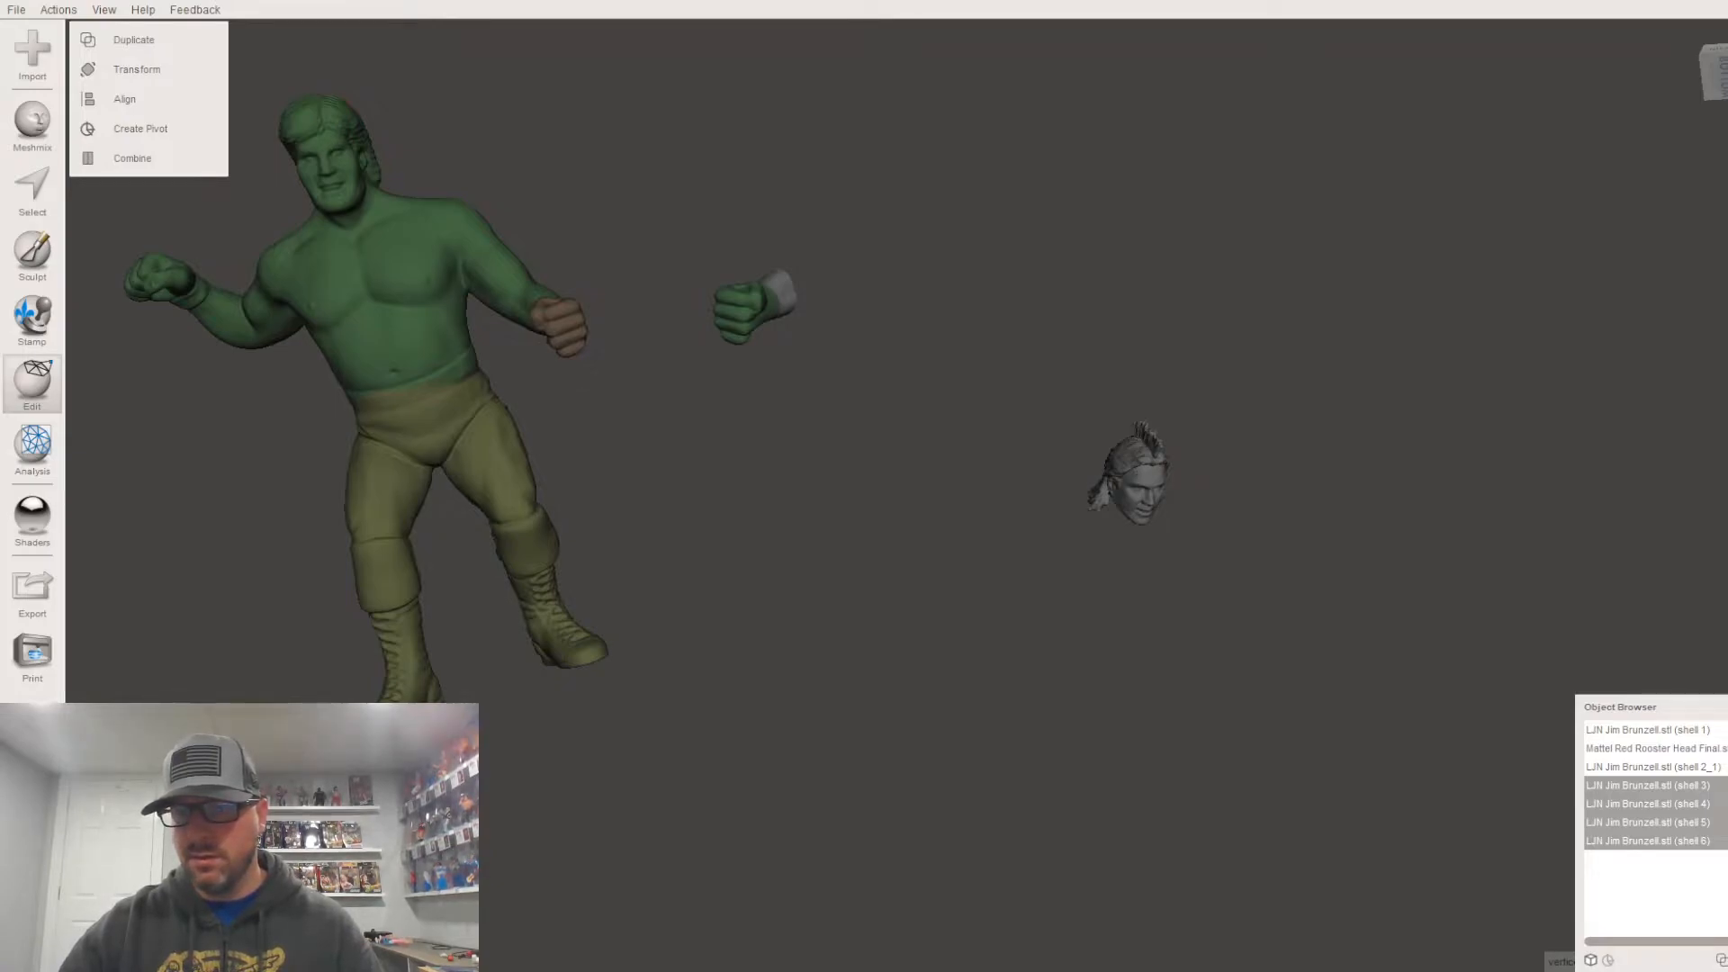
key("Delete")
Step: Move the cut-off fist with Transform to the mirrored figure's raised hand, translating it about -169.9, 8.2, 16.7 mm
left_click(1626, 774)
scroll(731, 601, "up", 2)
middle_click_drag(799, 527, 996, 671)
right_click_drag(996, 672, 1002, 481)
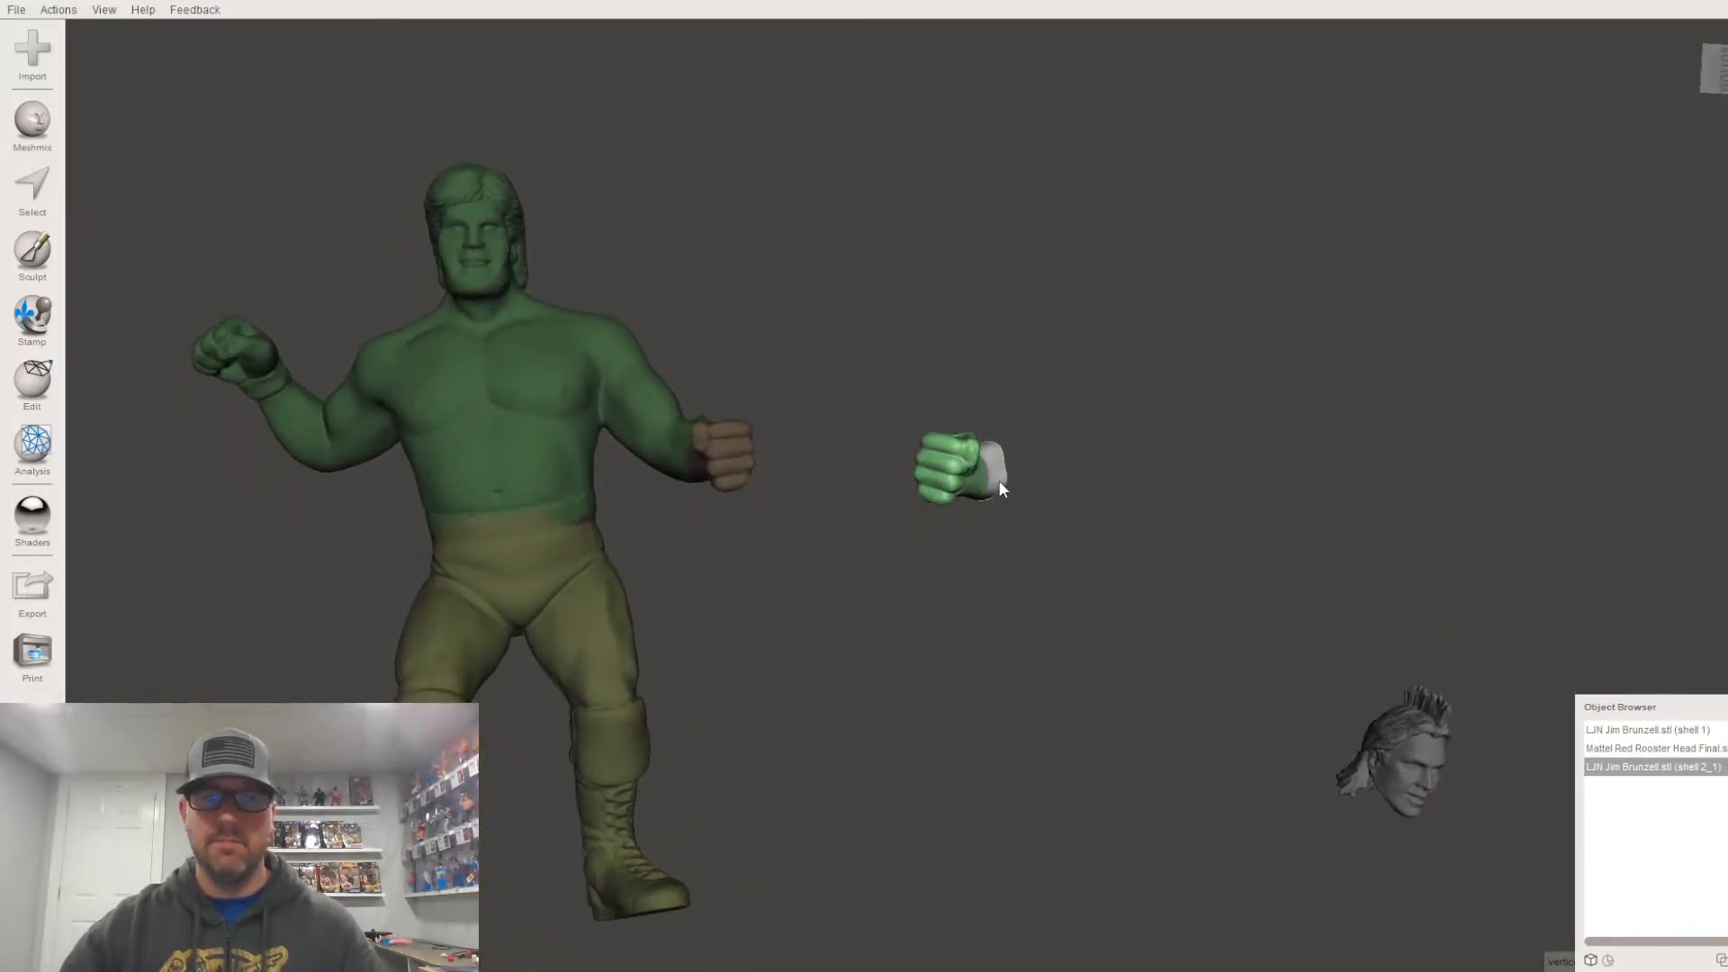
key("t")
left_click_drag(999, 464, 394, 412)
middle_click_drag(522, 525, 640, 696)
right_click_drag(640, 695, 740, 870)
right_click_drag(586, 531, 529, 590)
left_click_drag(531, 565, 432, 538)
right_click_drag(432, 538, 659, 547)
left_click_drag(909, 526, 910, 579)
right_click_drag(1014, 574, 782, 651)
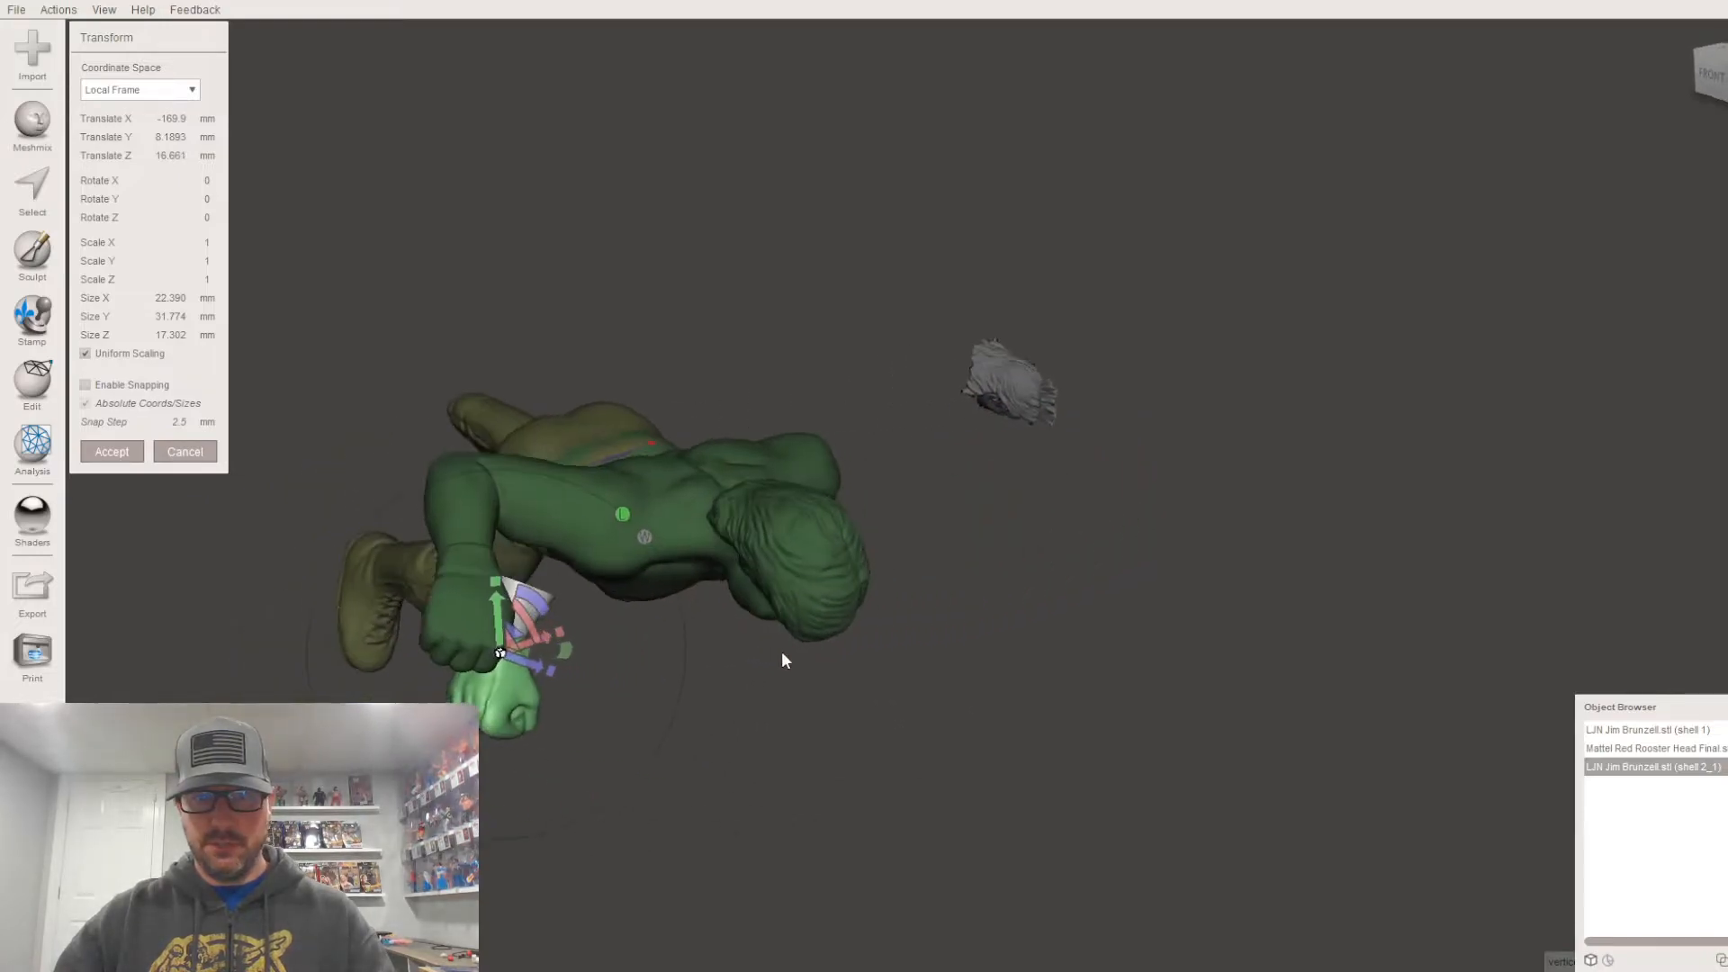
Step: Shift and rotate the fist onto the raised forearm, with rotations of about -16.4, 32.9 and -11.9 in X, Y and Z
right_click_drag(513, 630, 980, 574)
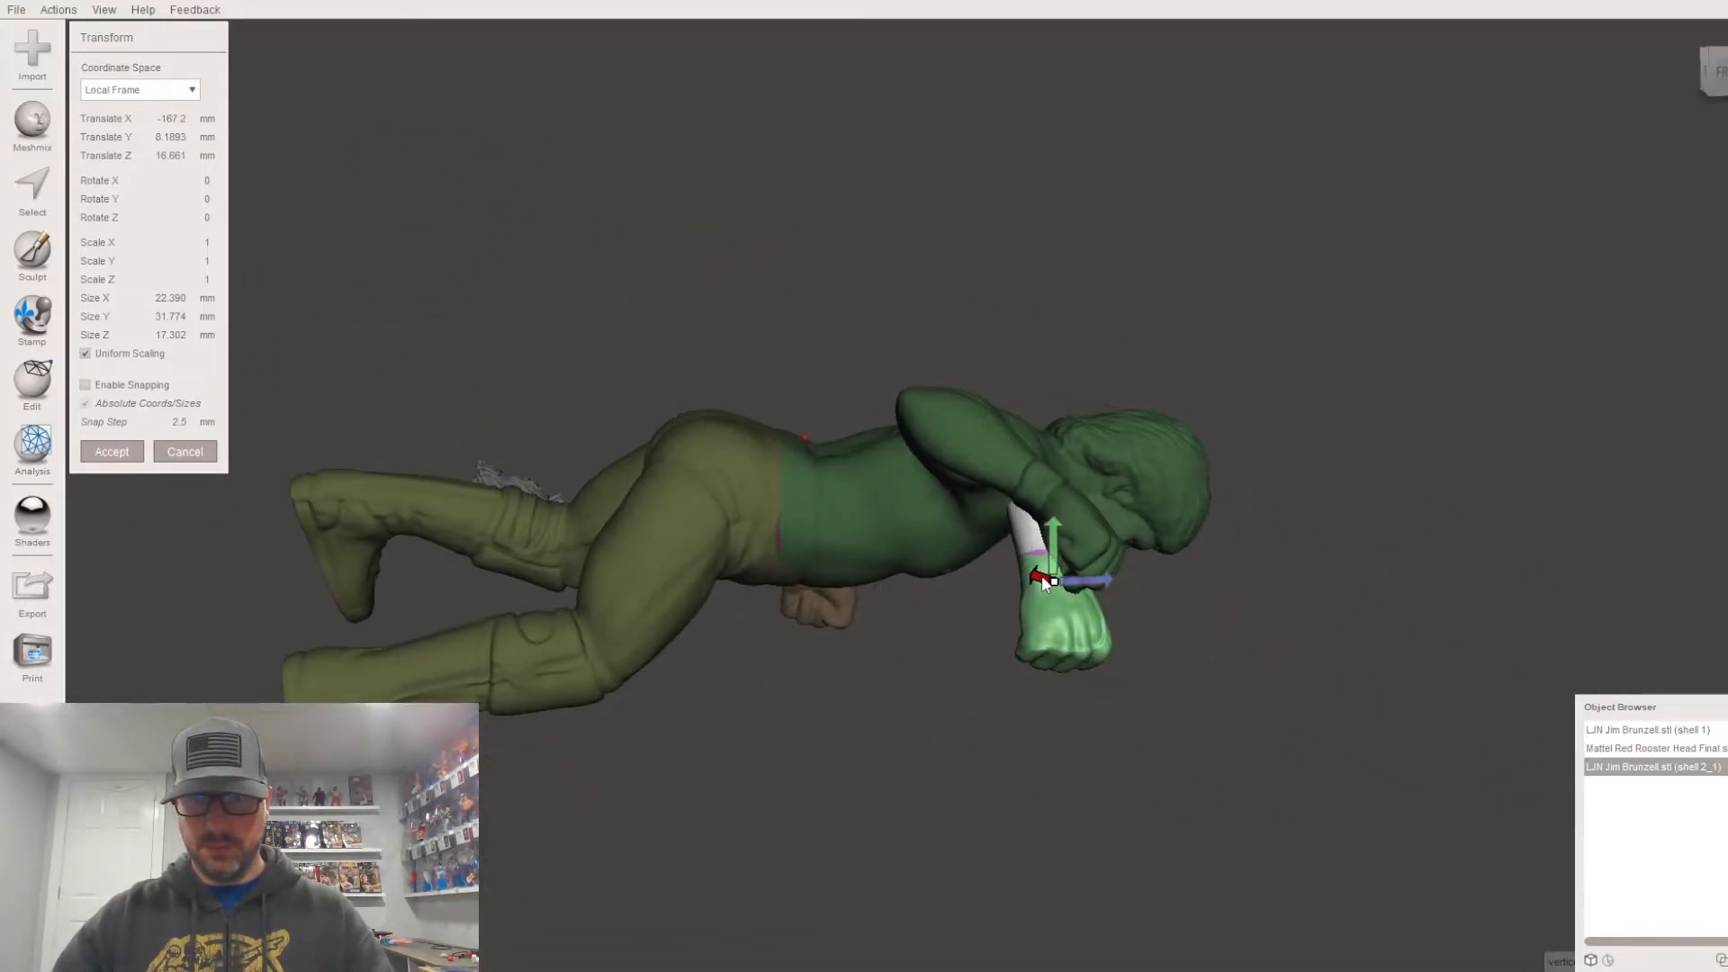
left_click_drag(1091, 580, 1094, 515)
right_click_drag(1095, 515, 848, 451)
left_click_drag(841, 441, 802, 548)
right_click_drag(802, 547, 870, 689)
mouse_move(773, 568)
left_mouse_down()
mouse_move(824, 560)
mouse_move(791, 581)
left_mouse_up()
right_click_drag(791, 582, 801, 615)
left_click_drag(804, 619, 819, 628)
right_click_drag(817, 628, 791, 297)
scroll(1008, 685, "up", 5)
middle_click_drag(745, 451, 1008, 558)
scroll(882, 559, "up", 1)
left_click_drag(774, 503, 813, 473)
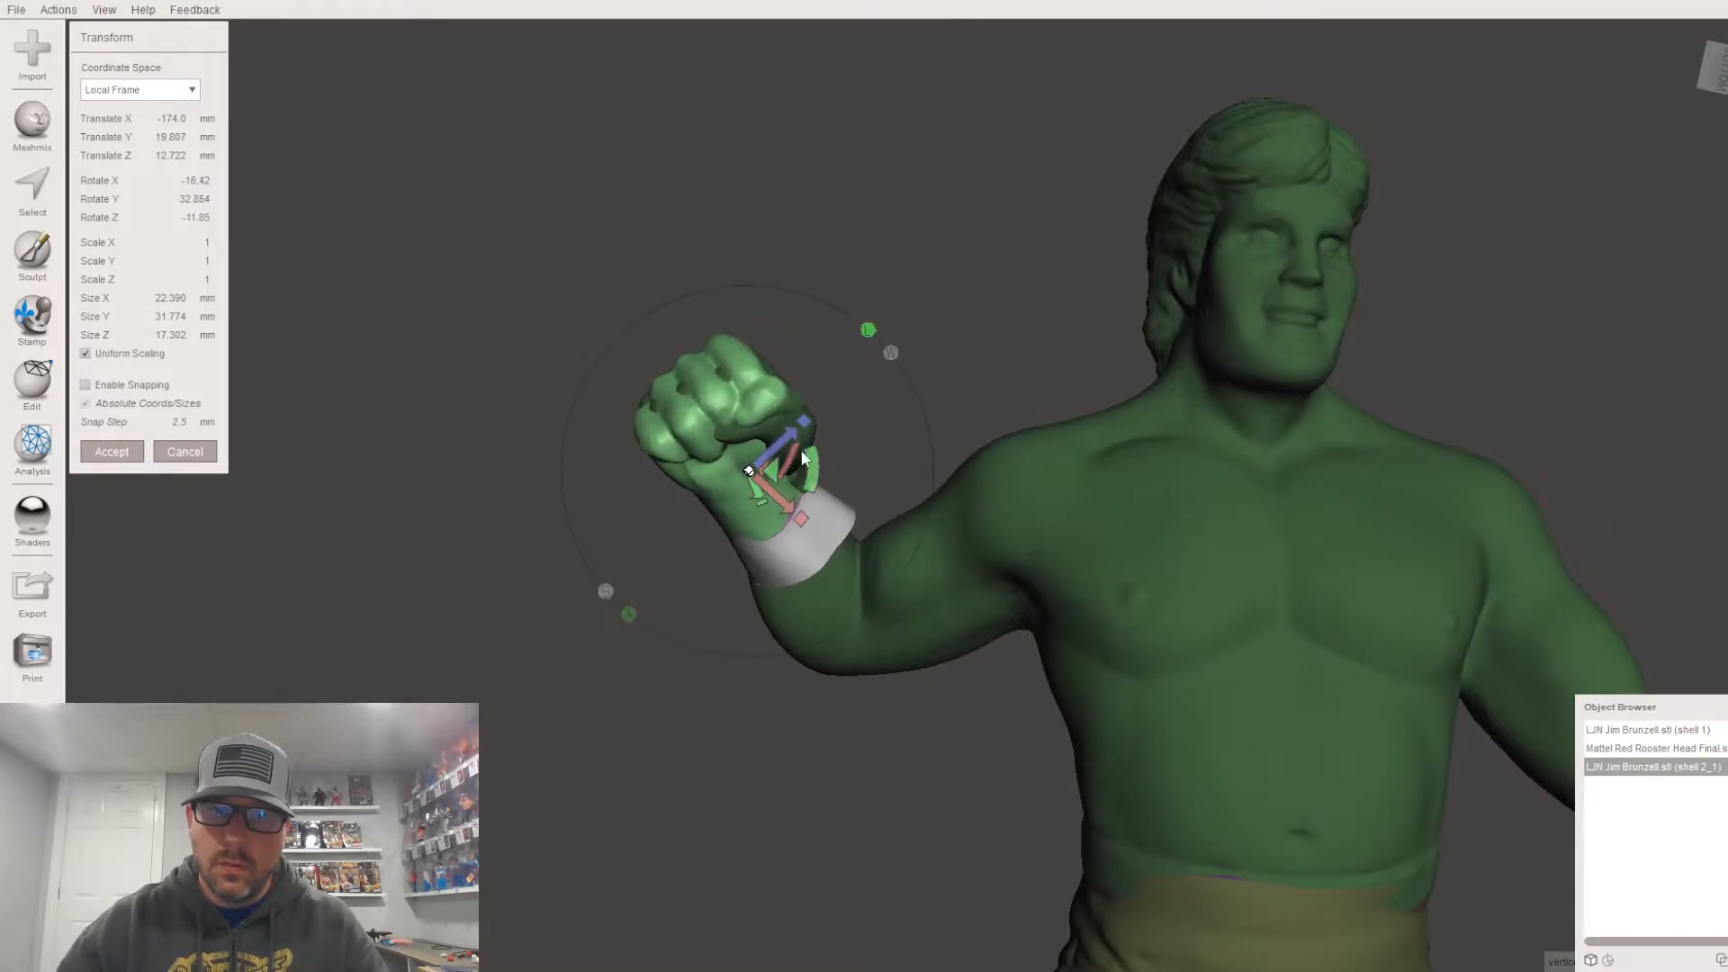
Step: Refine the fist's fit on the wrist to rotations of about -20.9, 34.4, -0.9 and translations of about -173.2, 20.3, 13.7 mm
right_click_drag(796, 492, 808, 652)
mouse_move(806, 589)
left_mouse_down()
mouse_move(803, 576)
mouse_move(805, 621)
left_mouse_up()
right_click_drag(805, 622, 897, 655)
left_click_drag(897, 660, 971, 656)
right_click_drag(971, 656, 789, 637)
left_click_drag(844, 612, 845, 612)
right_click_drag(847, 612, 943, 256)
scroll(920, 695, "down", 5)
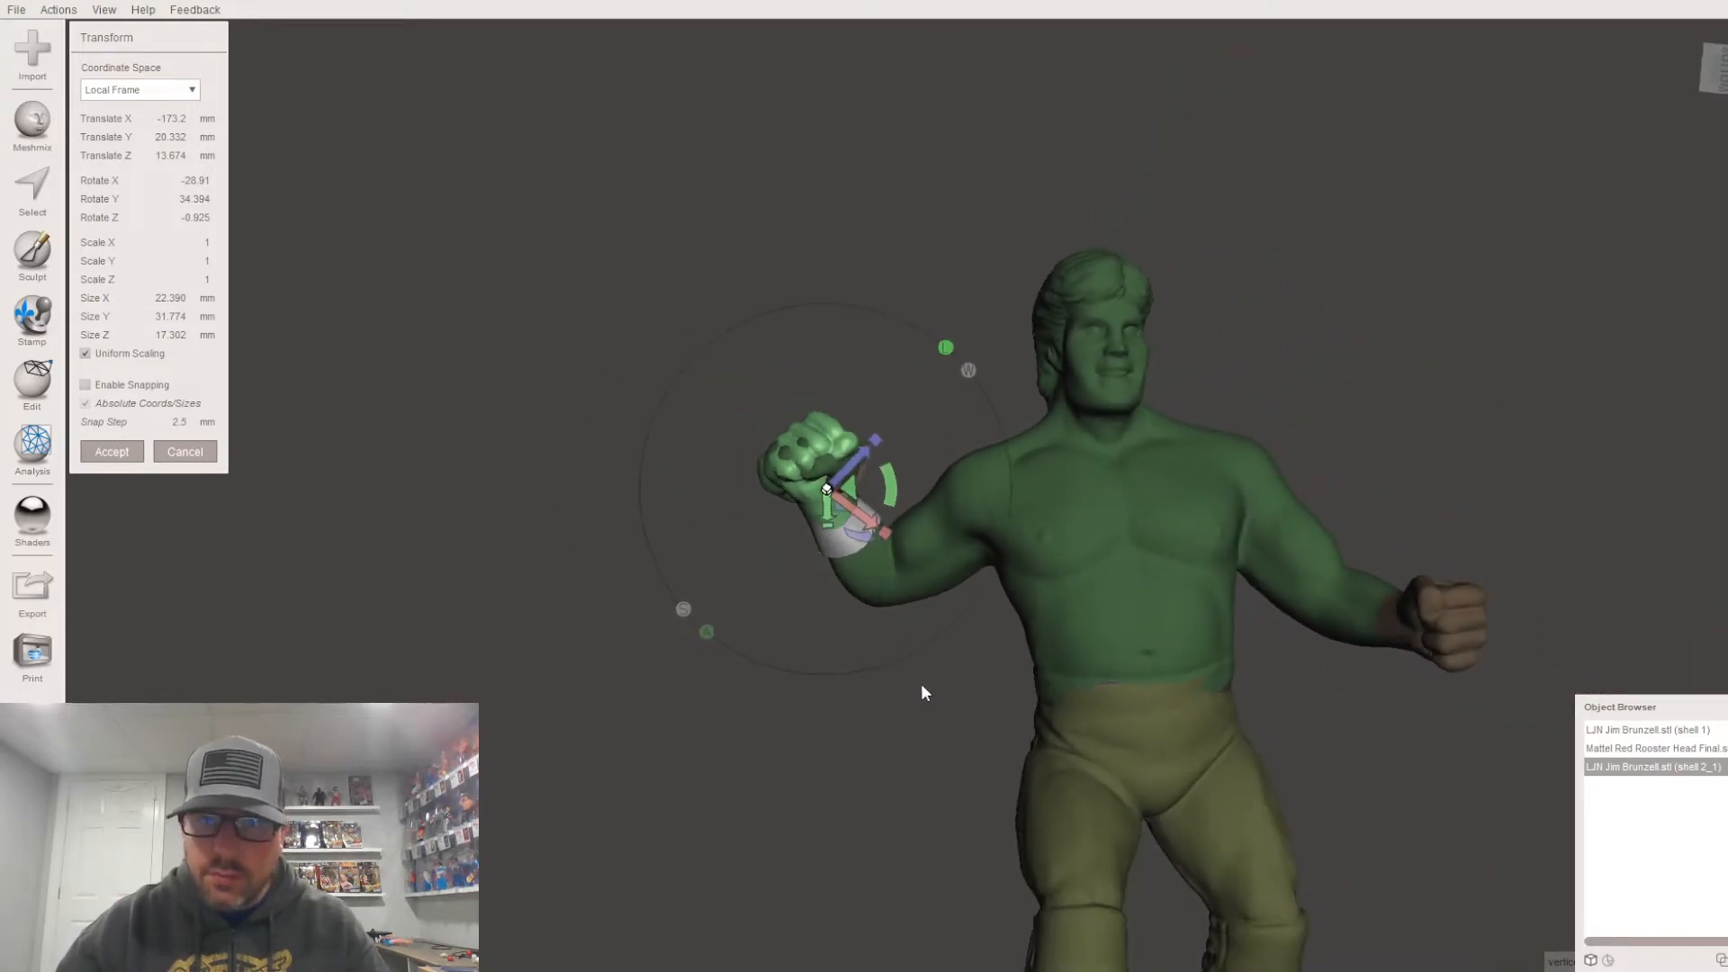
Step: Fine-tune the raised fist's rotation to about -26.5° X, 28.3° Y and 1.4° Z so it follows the forearm, and accept the transform
scroll(1001, 621, "down", 2)
middle_click_drag(1015, 589, 868, 413)
right_click_drag(970, 504, 1008, 545)
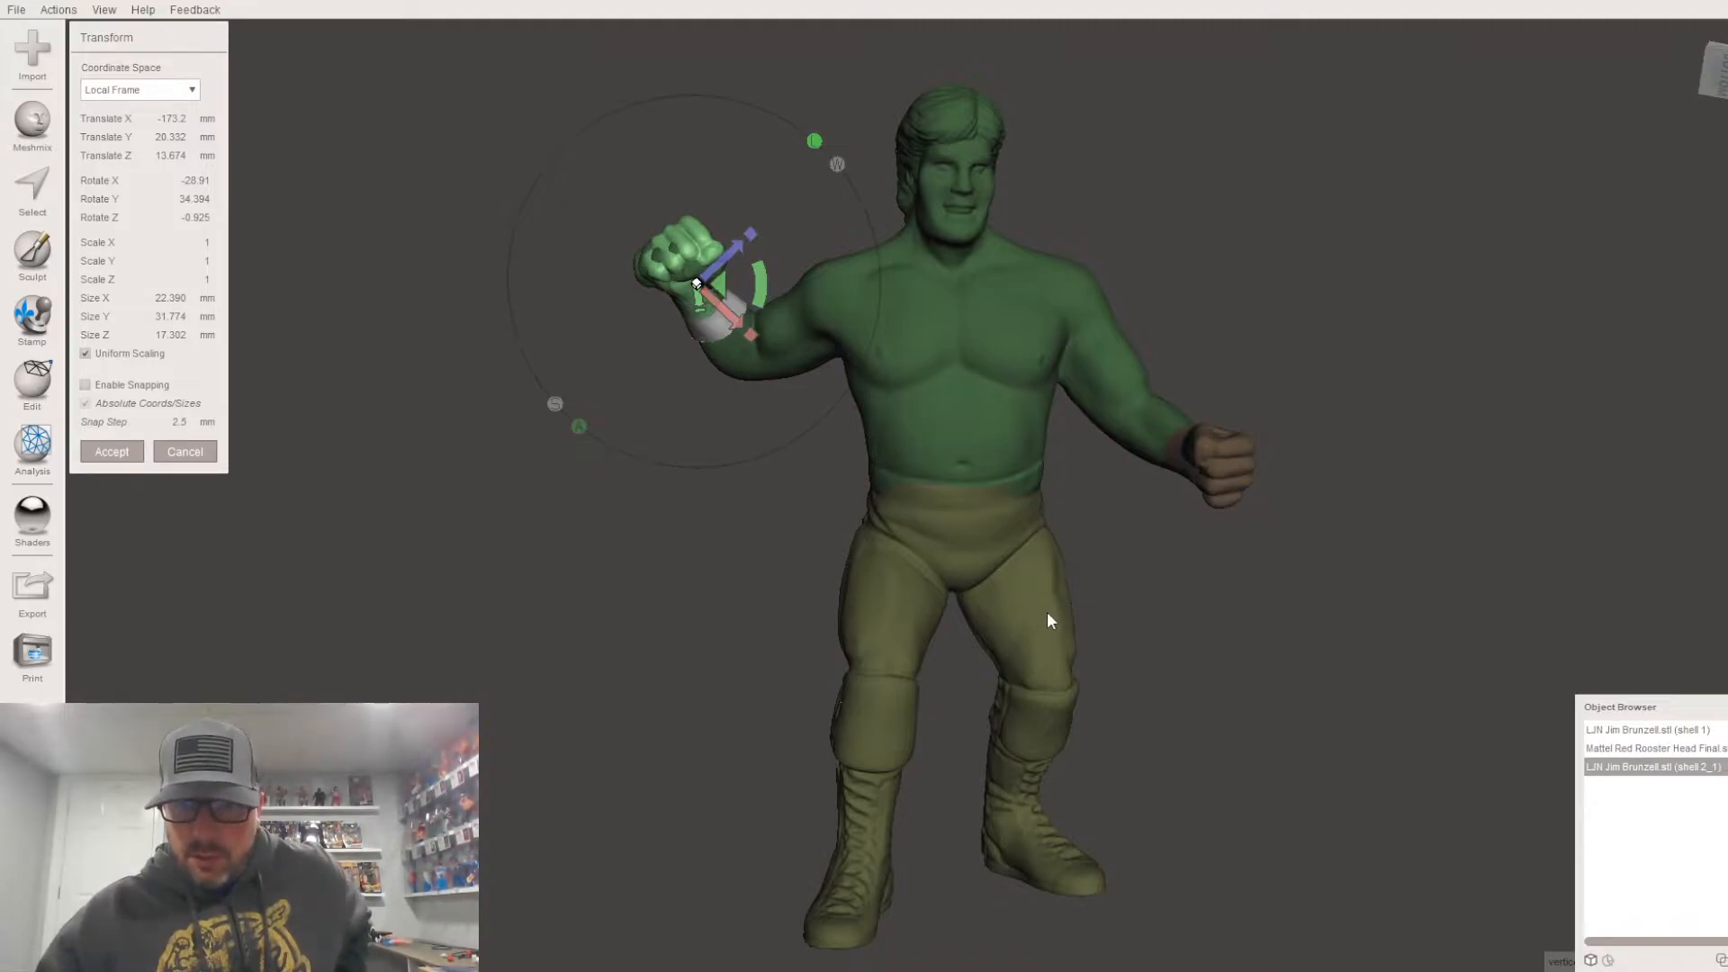
right_click_drag(915, 580, 1006, 677)
middle_click_drag(1006, 678, 926, 701)
scroll(909, 684, "up", 3)
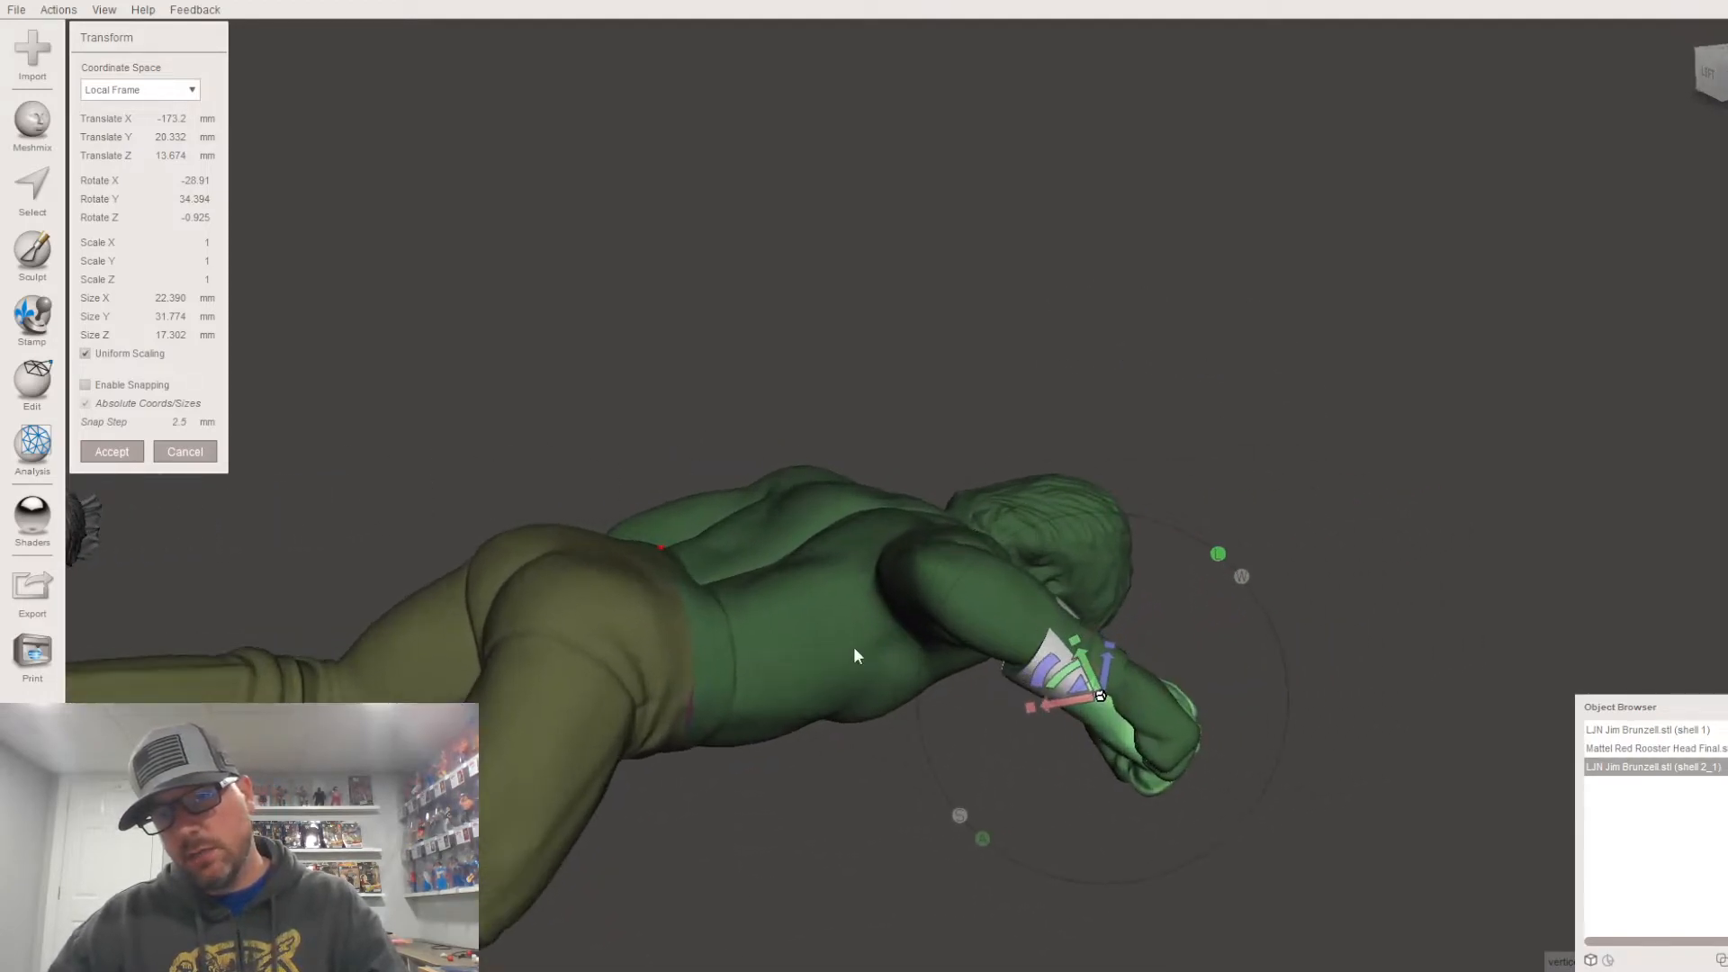
middle_click_drag(864, 648, 655, 552)
scroll(684, 591, "up", 1)
left_click_drag(759, 555, 759, 555)
right_click_drag(759, 555, 1030, 357)
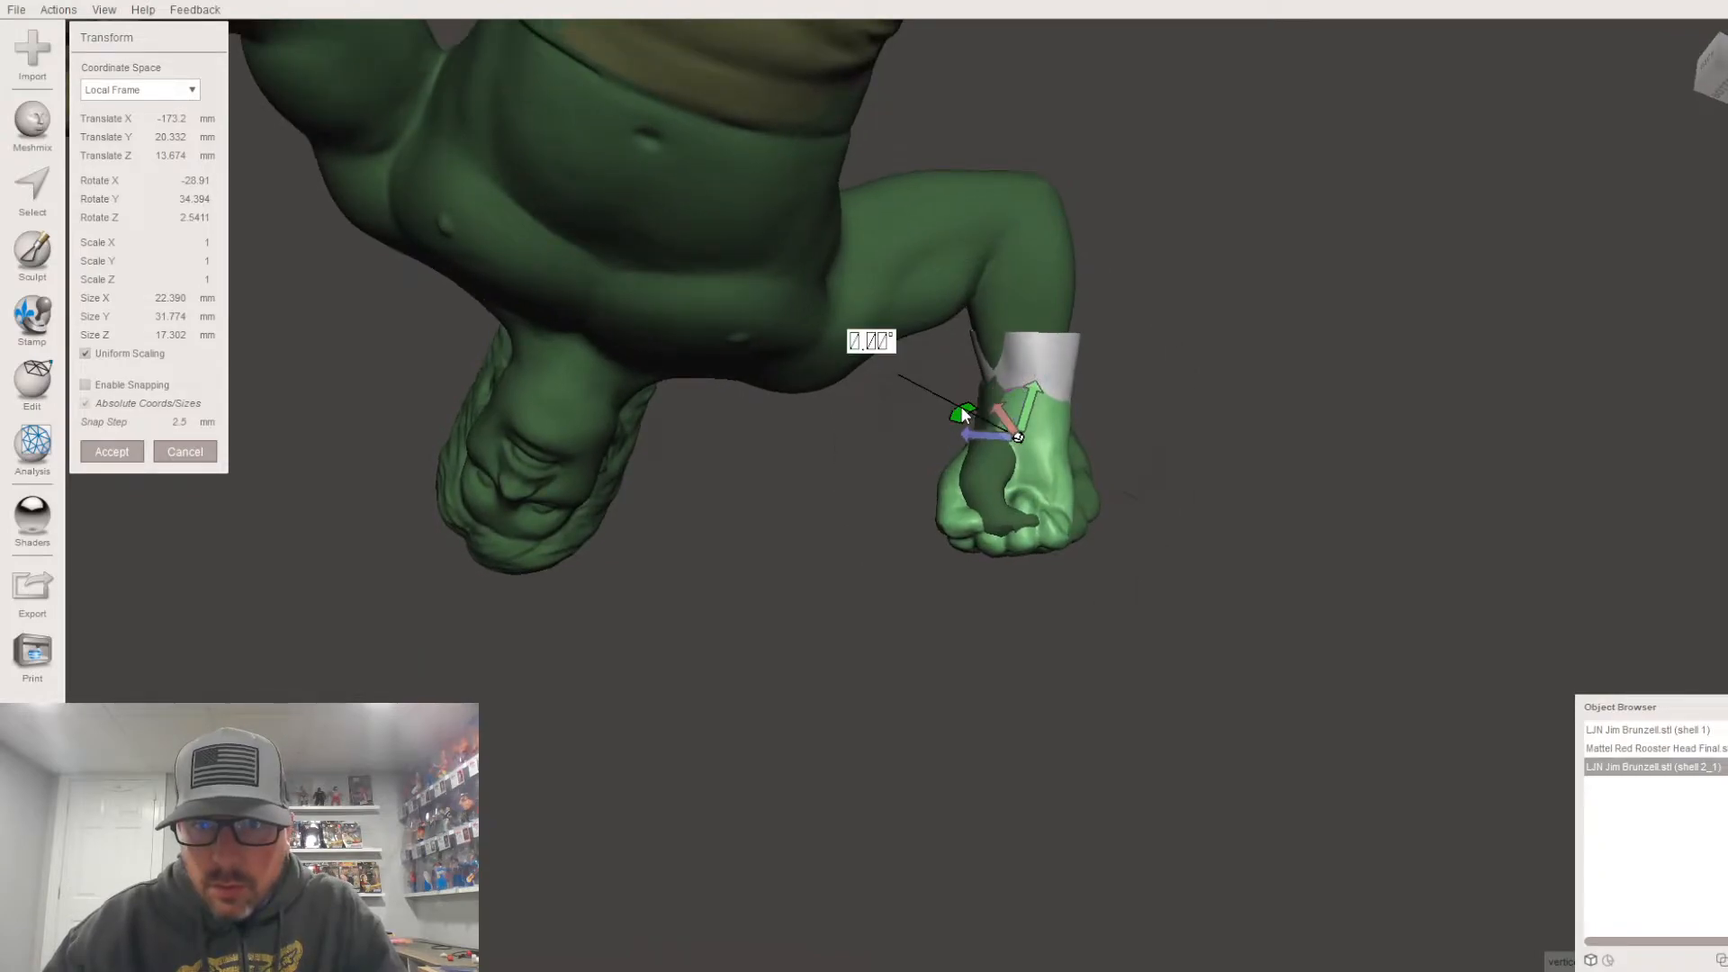
left_click_drag(963, 414, 996, 402)
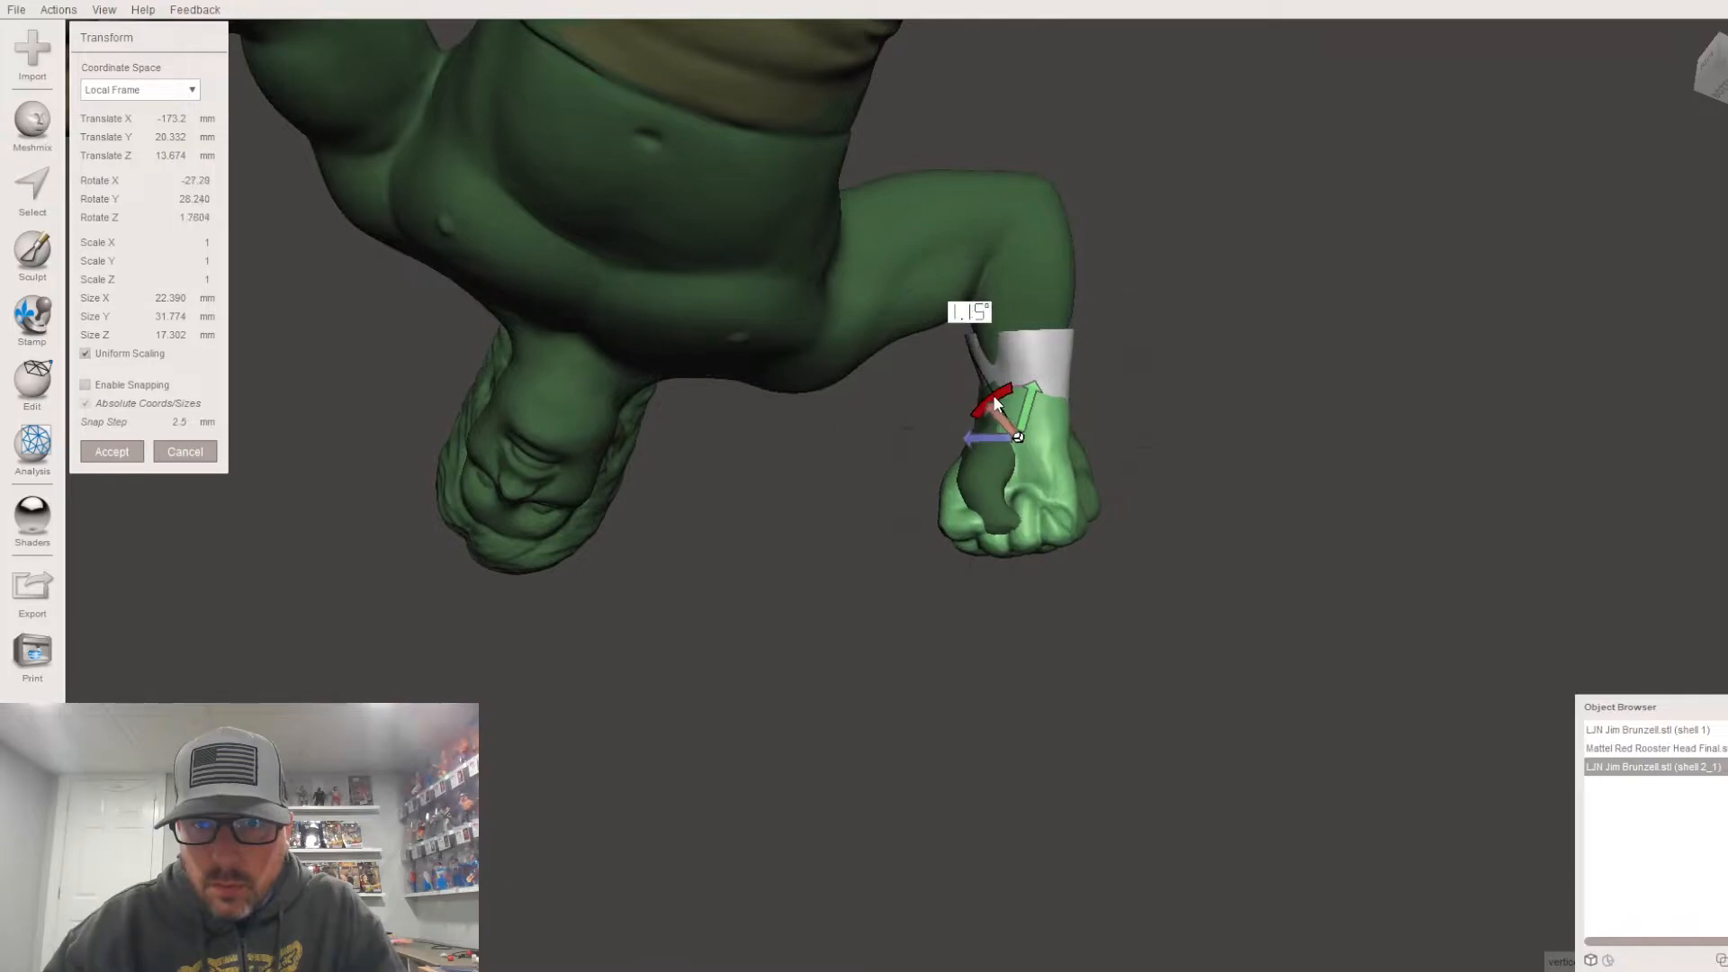
right_click_drag(1083, 405, 653, 469)
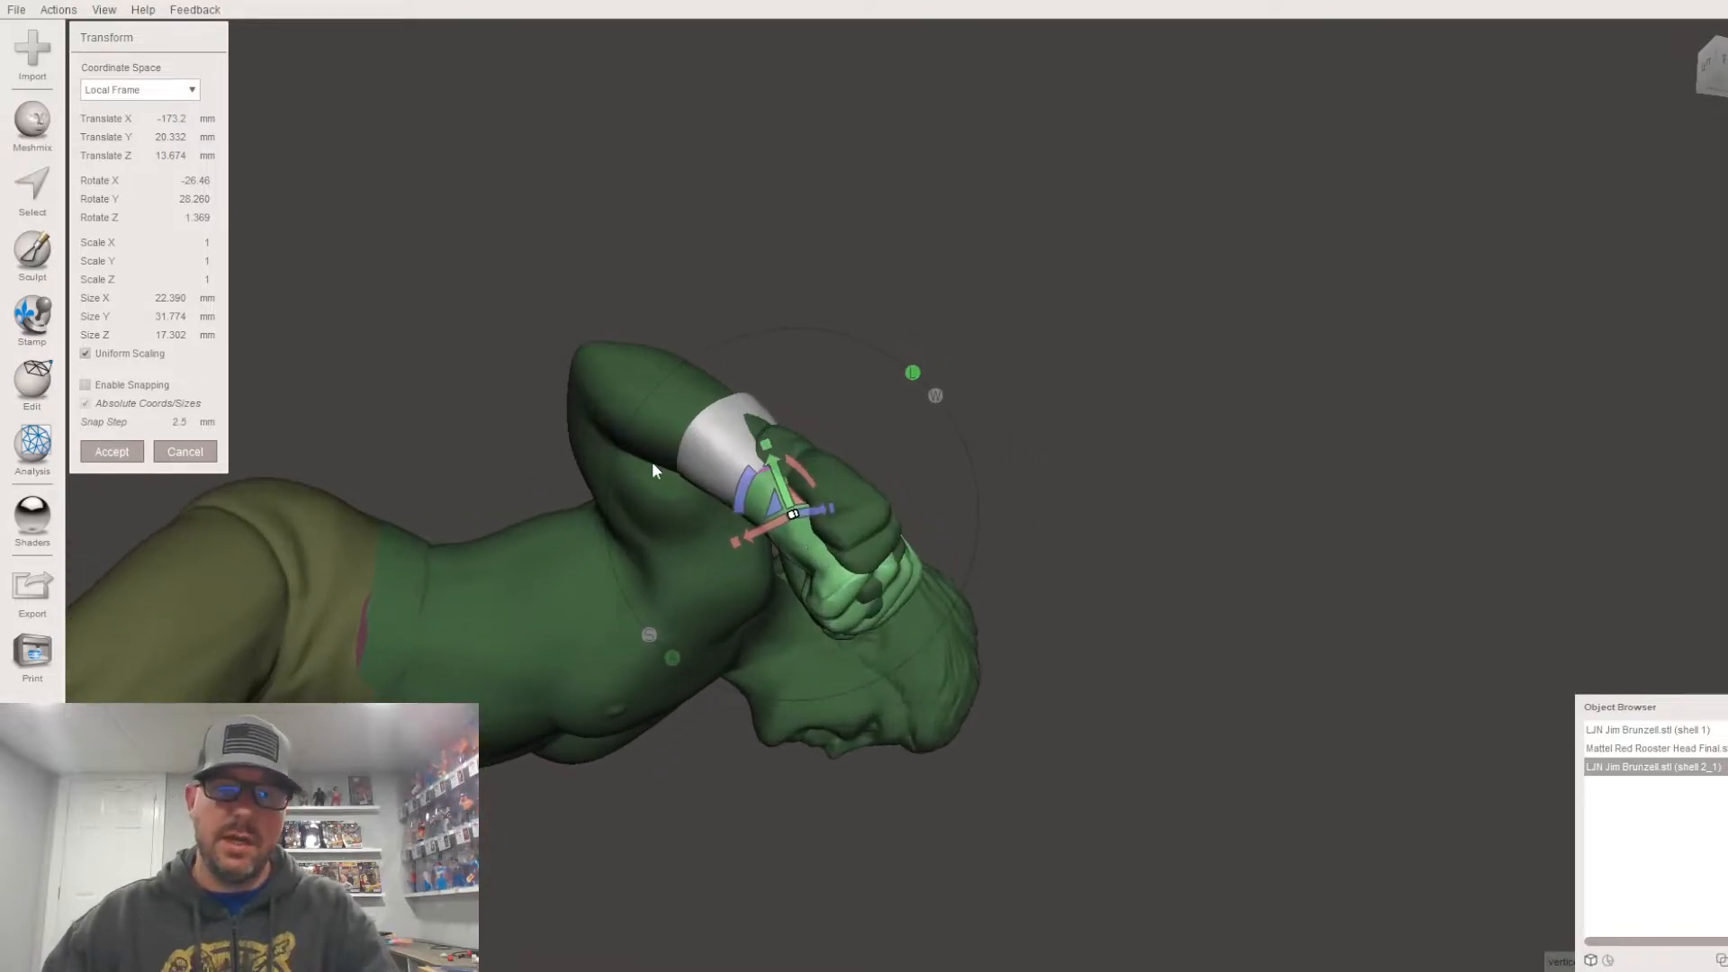
left_click(111, 452)
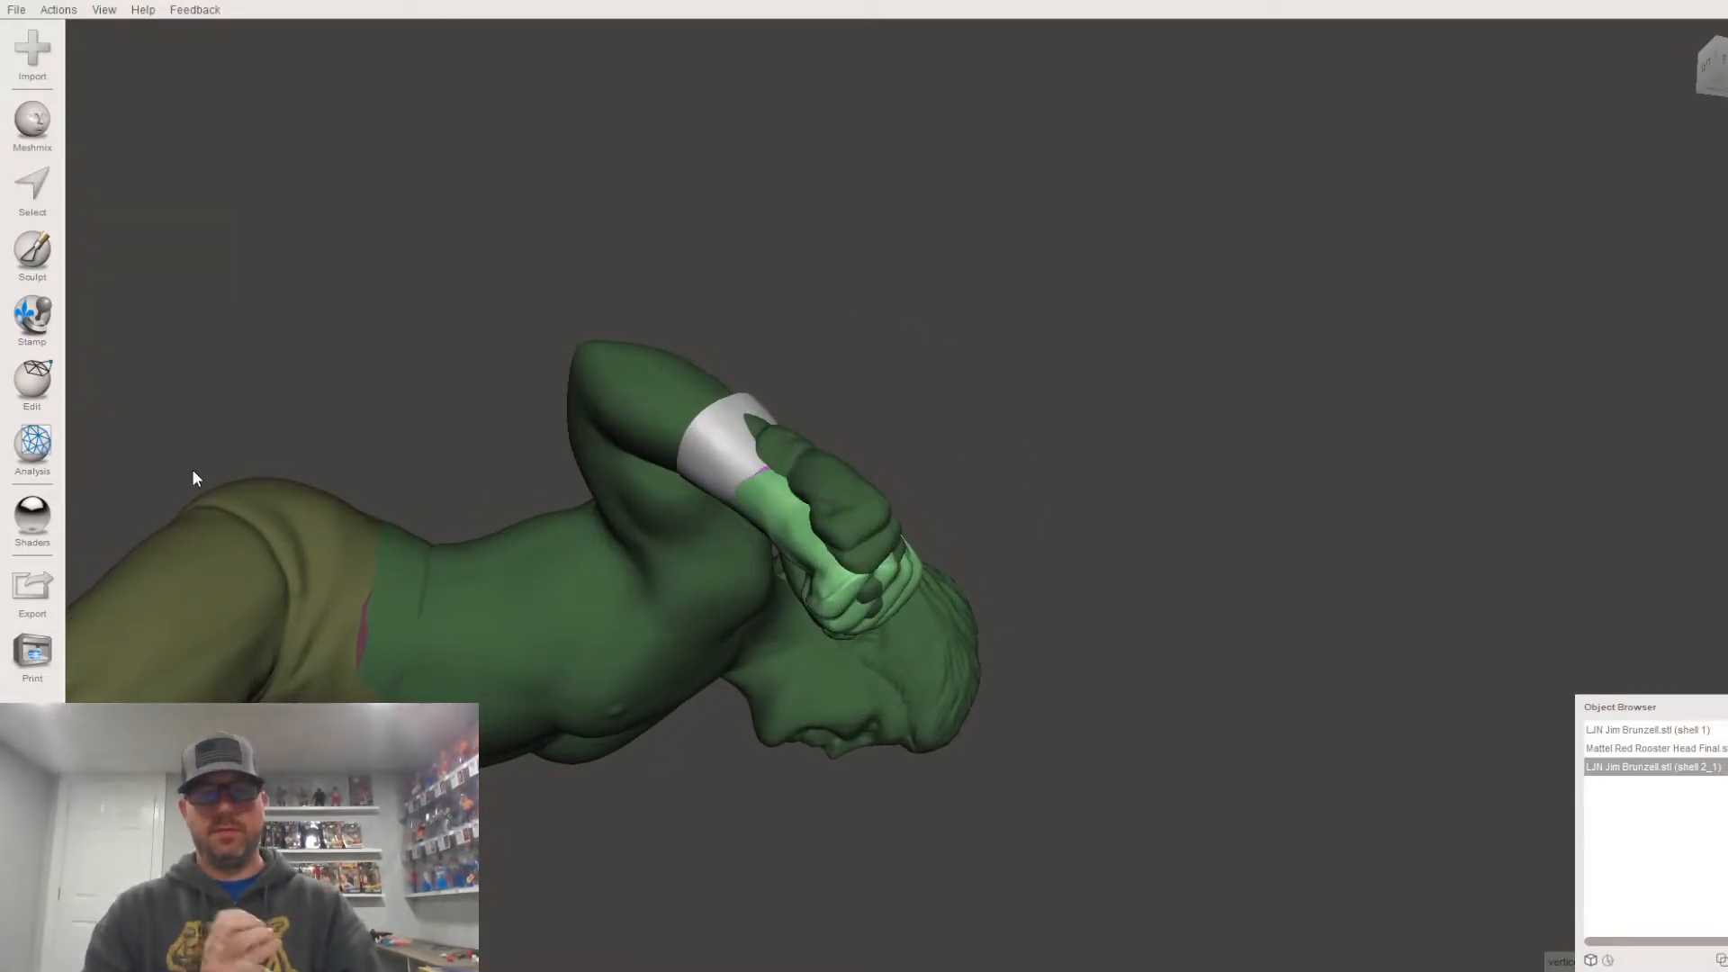
Step: Select the original hand on the body's raised arm and plane cut it off at the wrist, discarding that half with a remeshed fill
right_click_drag(720, 501, 1229, 882)
left_click(1224, 440)
right_click_drag(1223, 440, 719, 421)
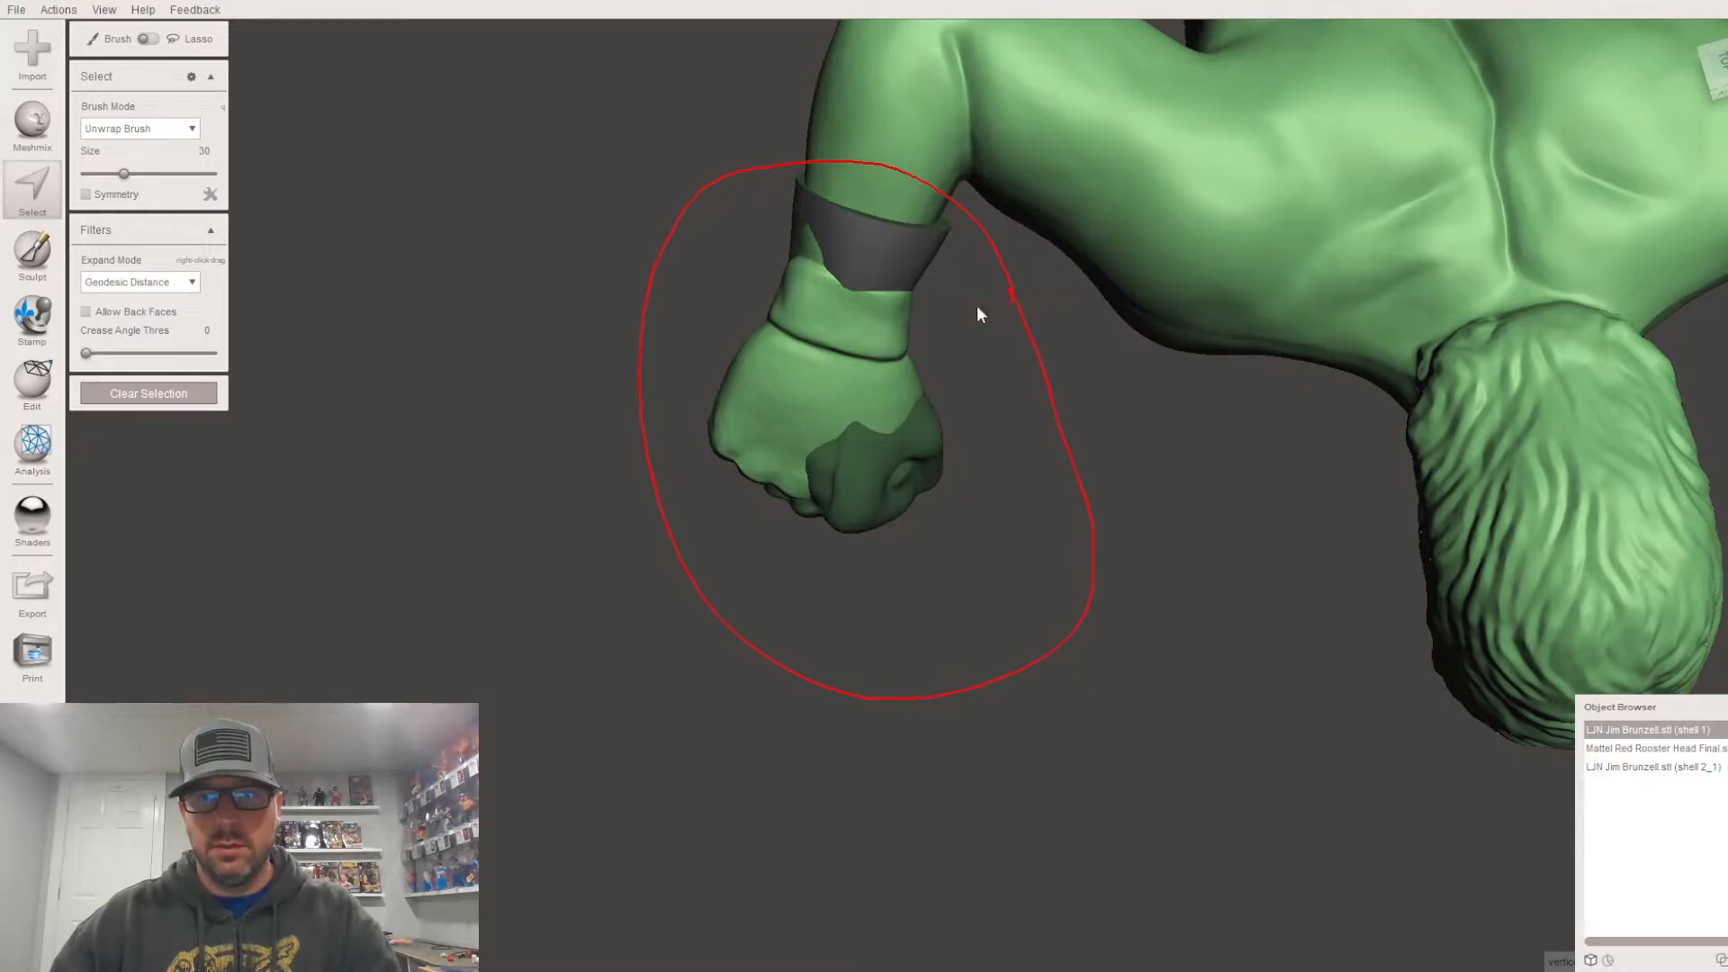
mouse_move(213, 43)
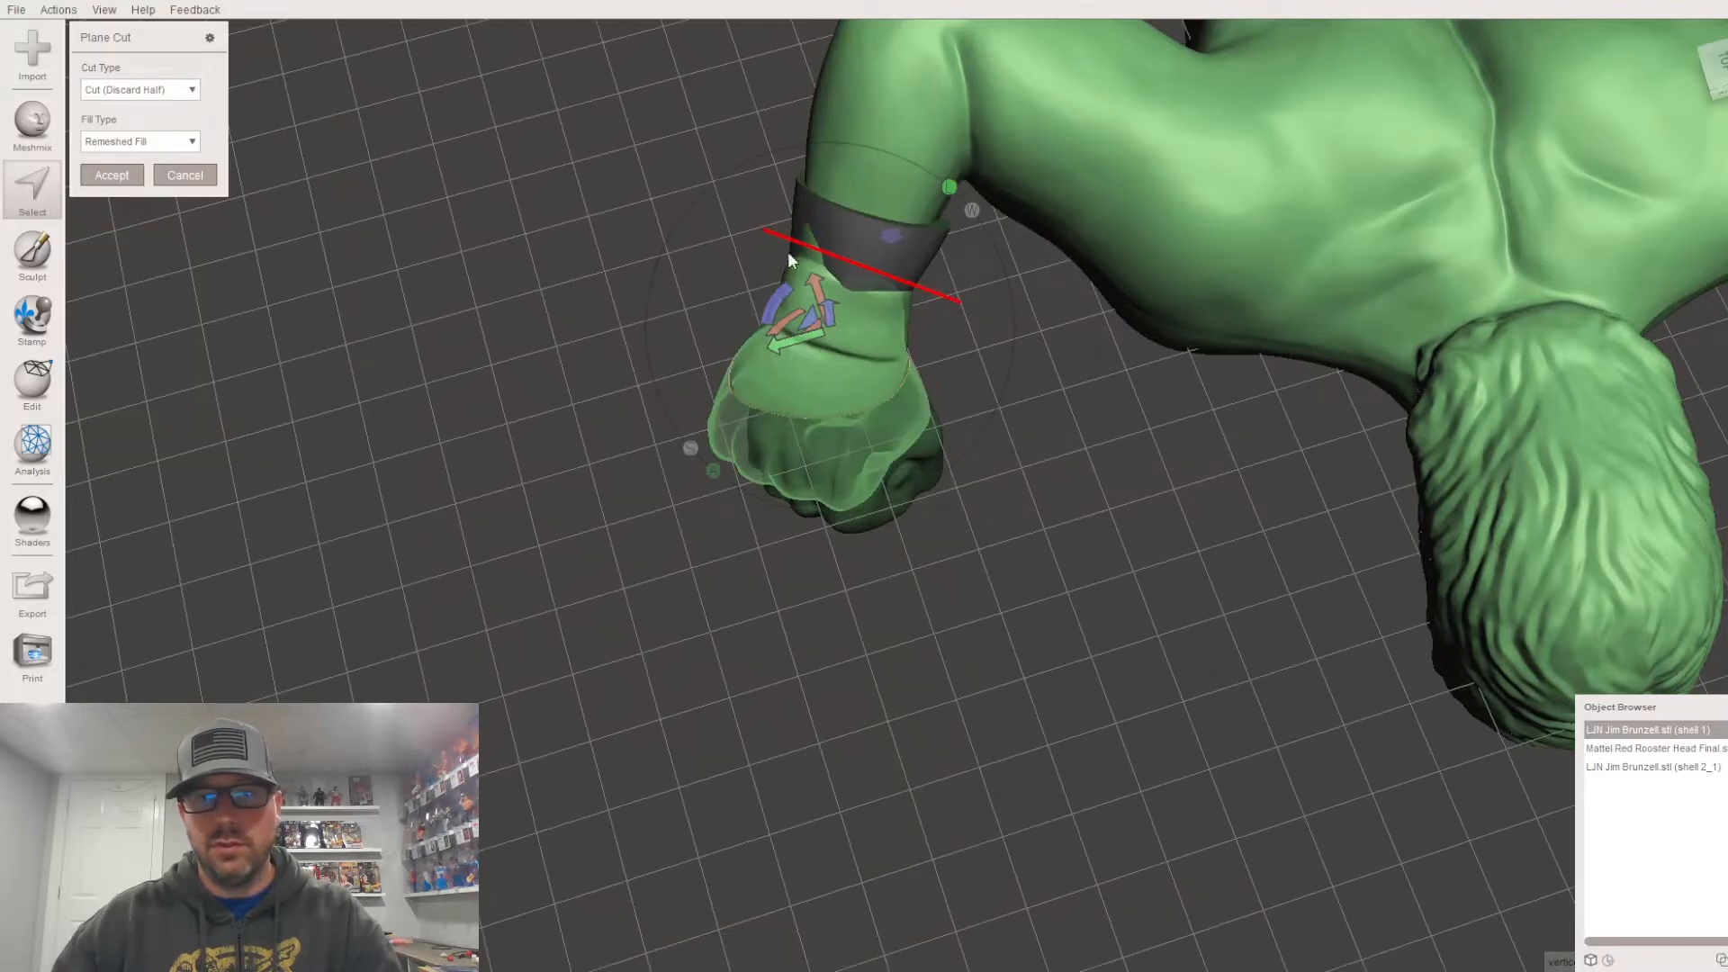
left_click_drag(770, 238, 770, 239)
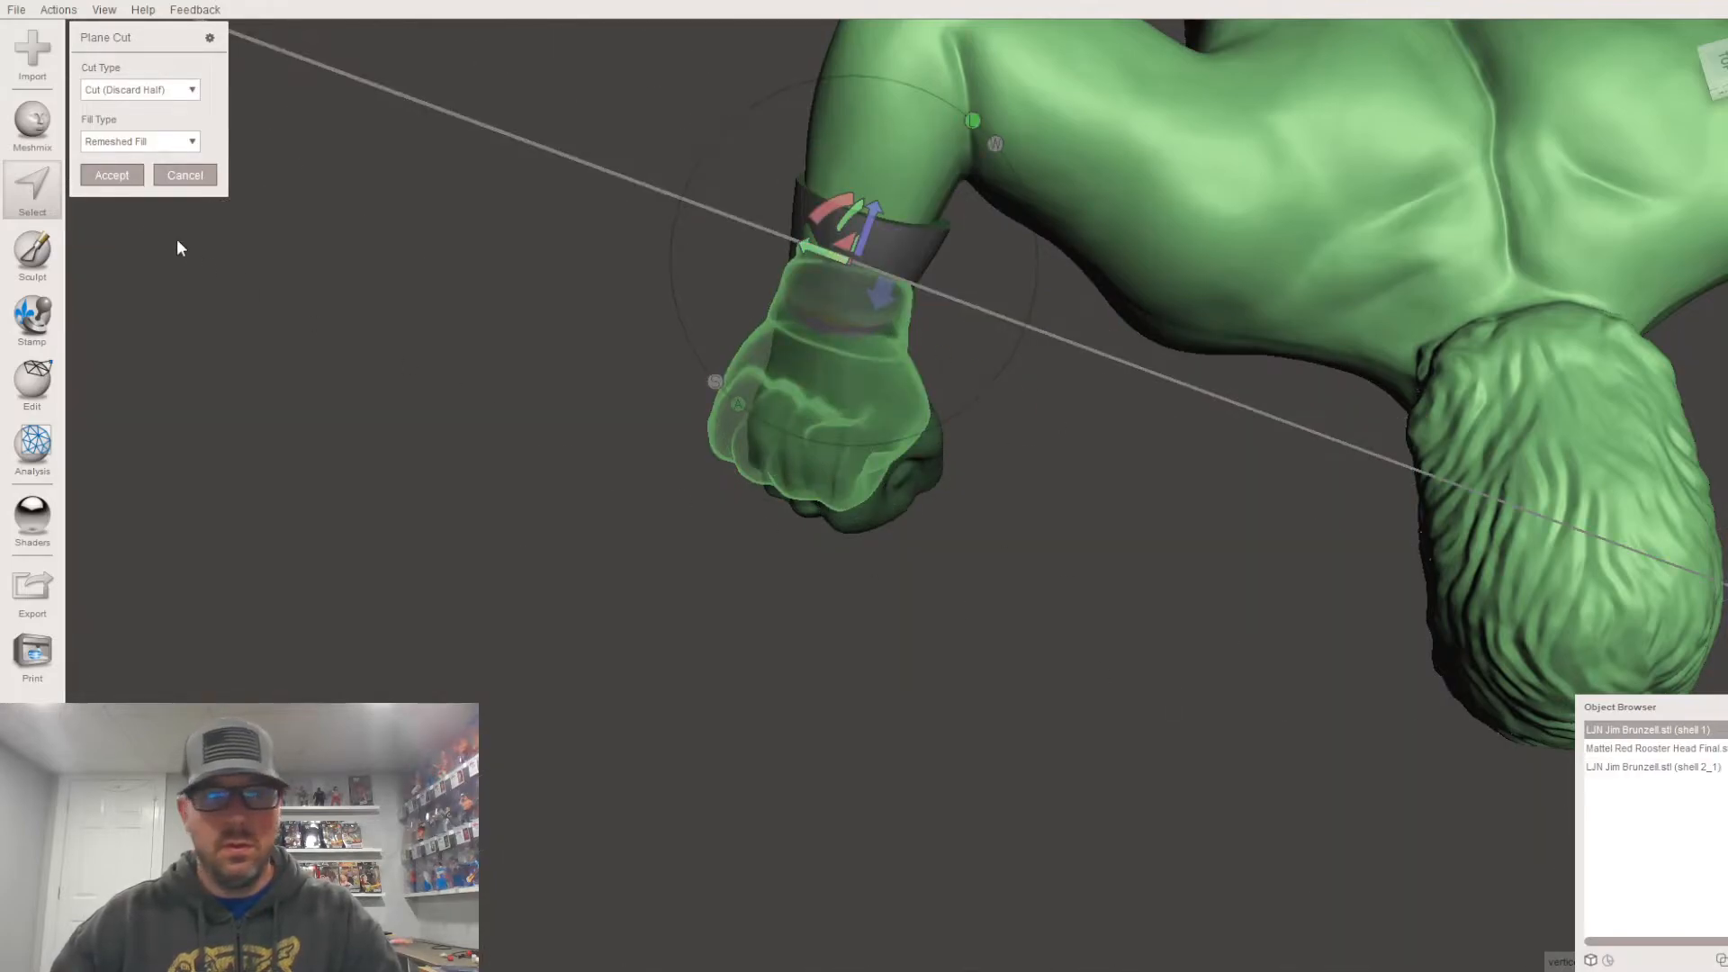
key("Return")
Step: Select the replacement fist and start a transform, rotating it about 5° towards the cut forearm
right_click_drag(807, 455, 1219, 489)
left_click(793, 445)
right_click_drag(877, 526, 928, 648)
scroll(983, 681, "up", 8)
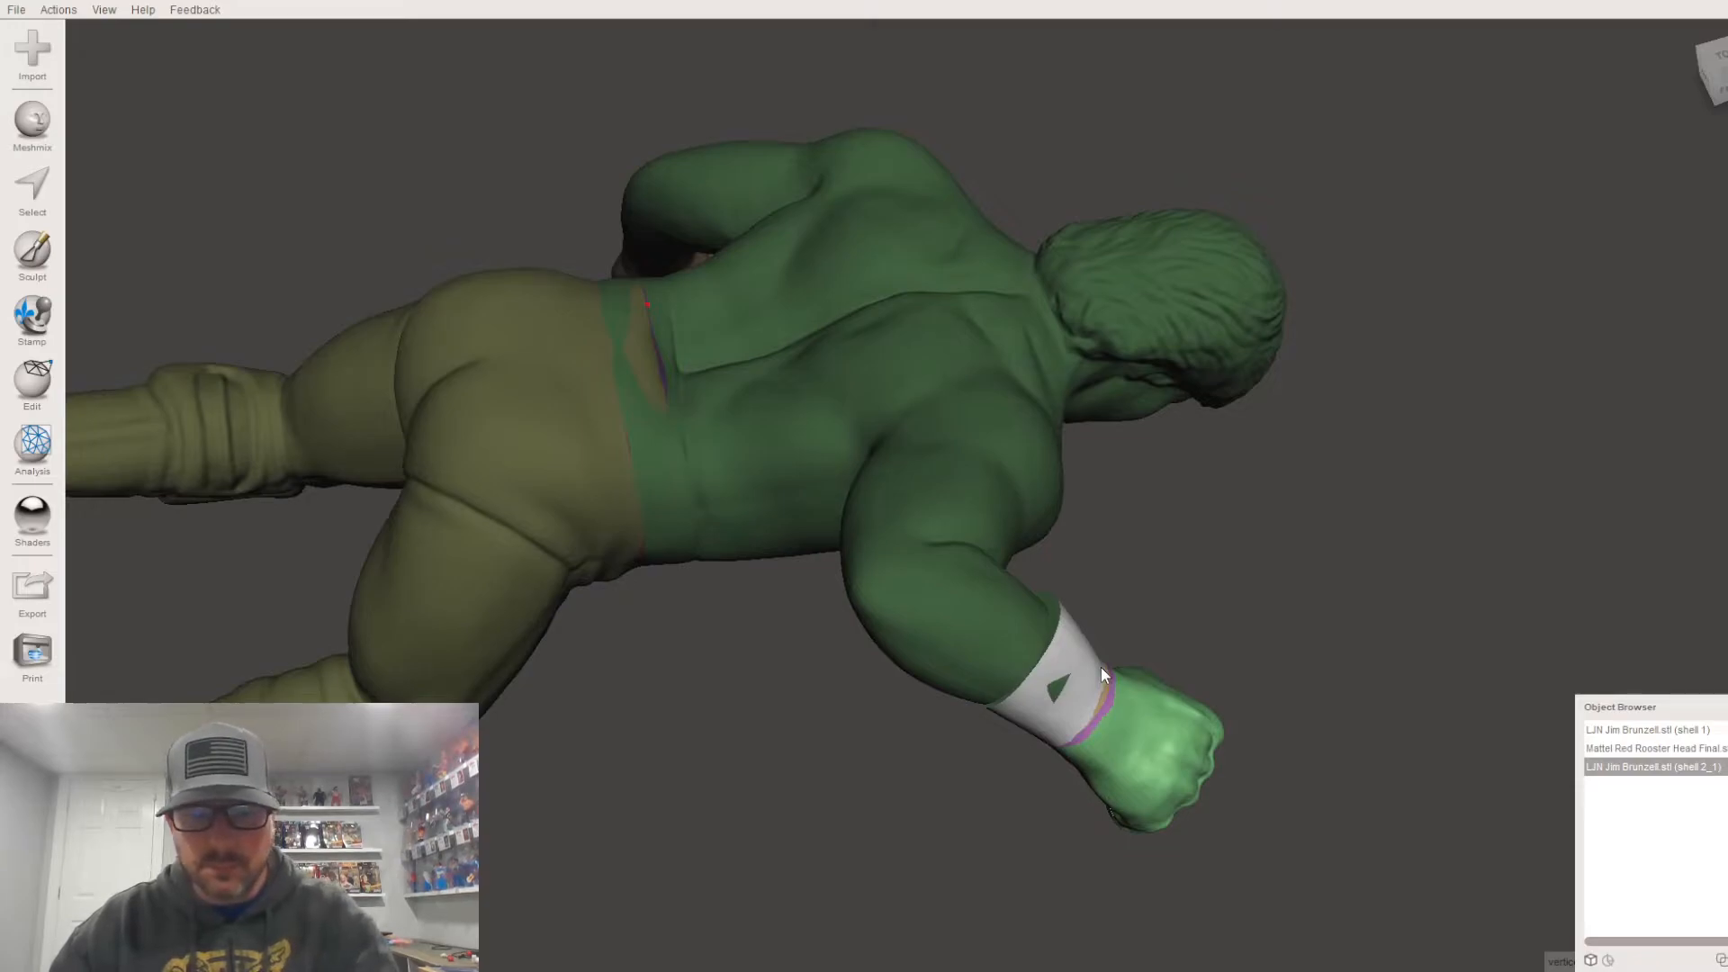
key("t")
left_click_drag(1082, 657, 1080, 666)
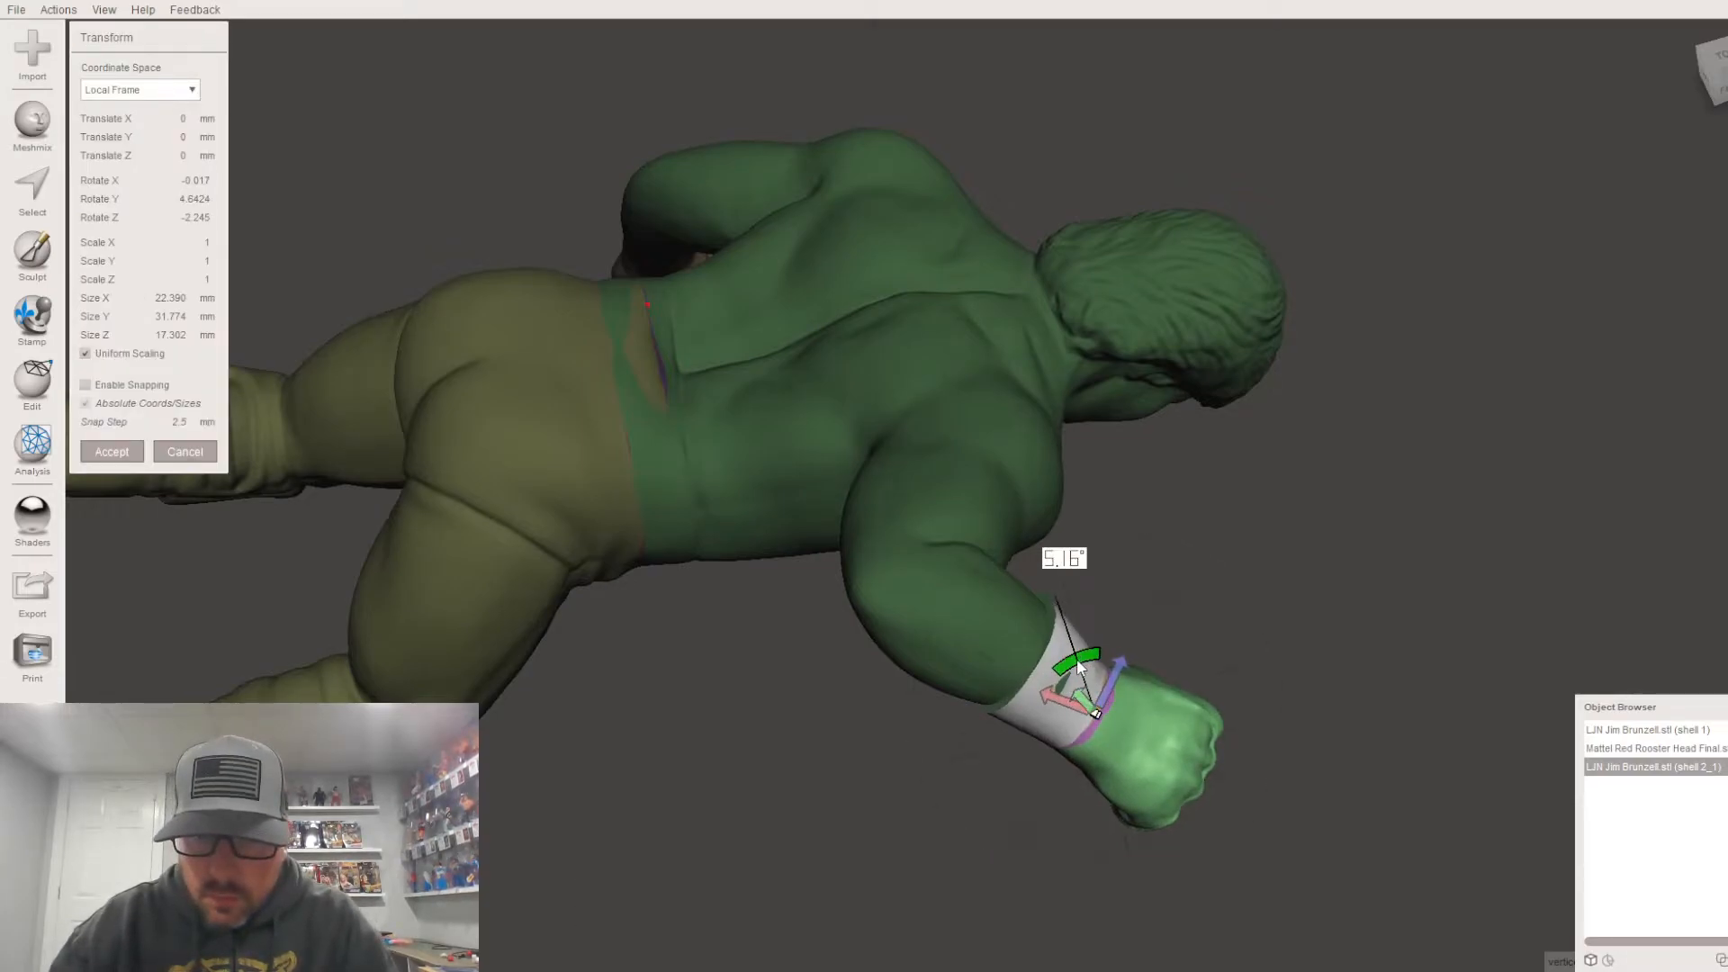
Step: Shift the fist by about -0.85, 0.27 and 0.44 mm, refine its rotation to about -1.9°, 3.8° and -6°, and accept the transform
right_click_drag(1083, 667, 843, 627)
left_click_drag(720, 425, 690, 452)
right_click_drag(689, 452, 1066, 425)
left_click_drag(1098, 460, 1131, 483)
right_click_drag(1131, 482, 781, 494)
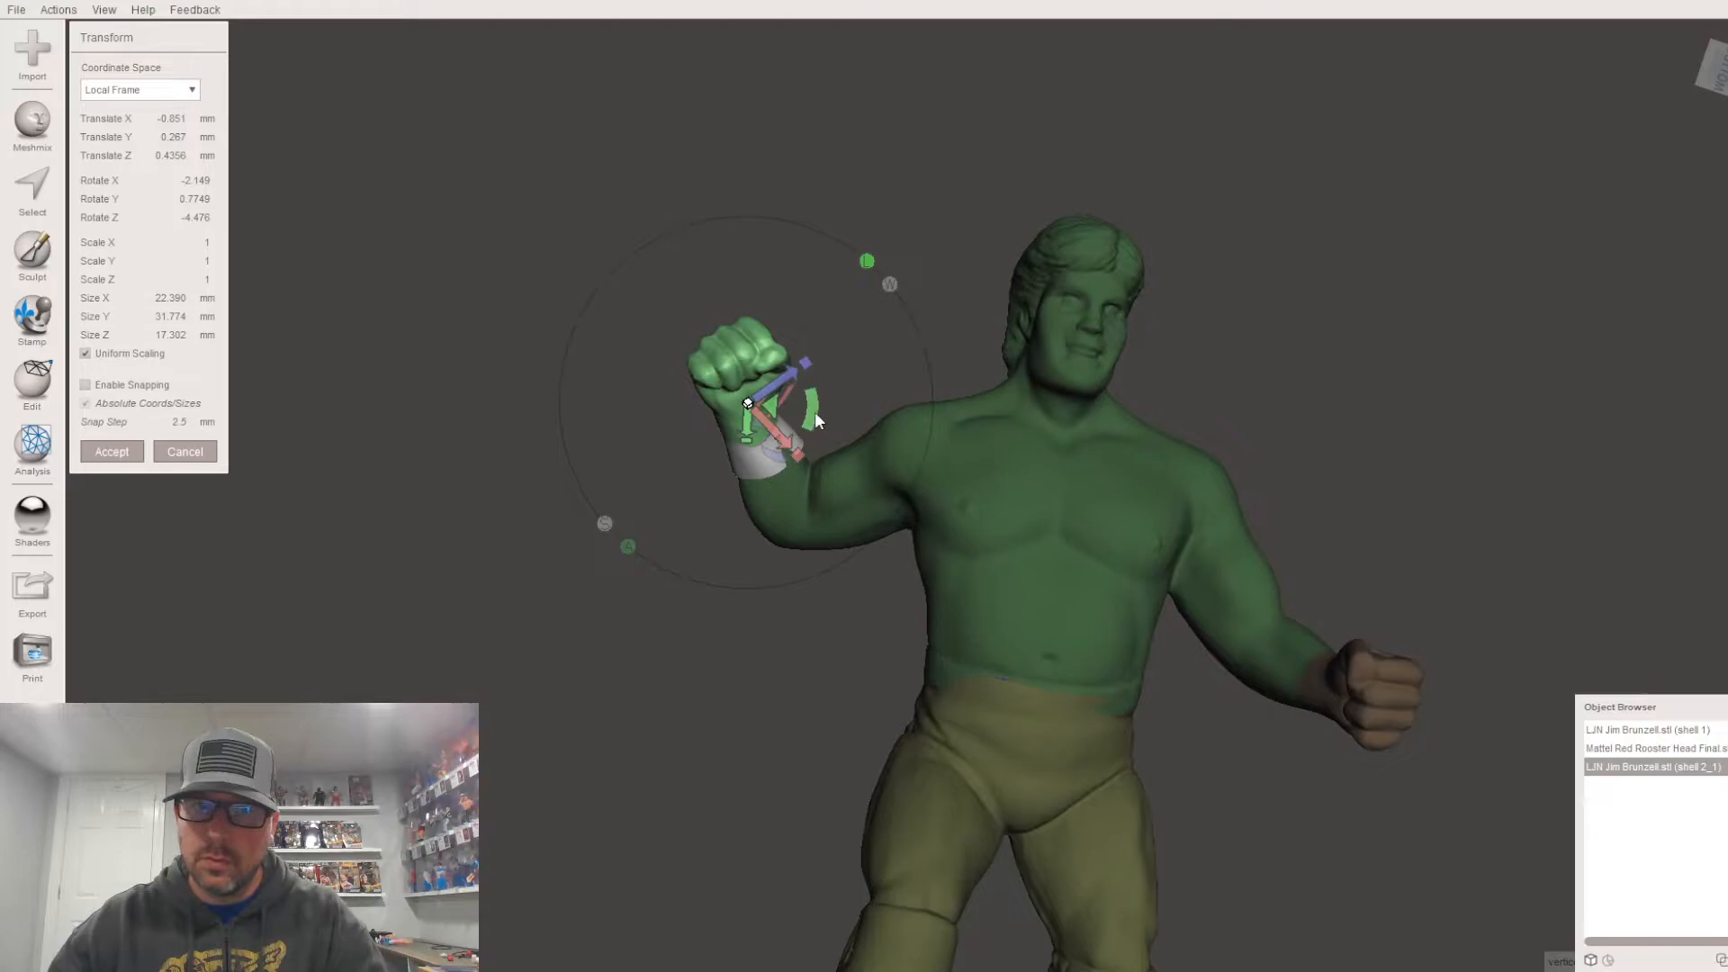
left_click_drag(819, 425, 823, 425)
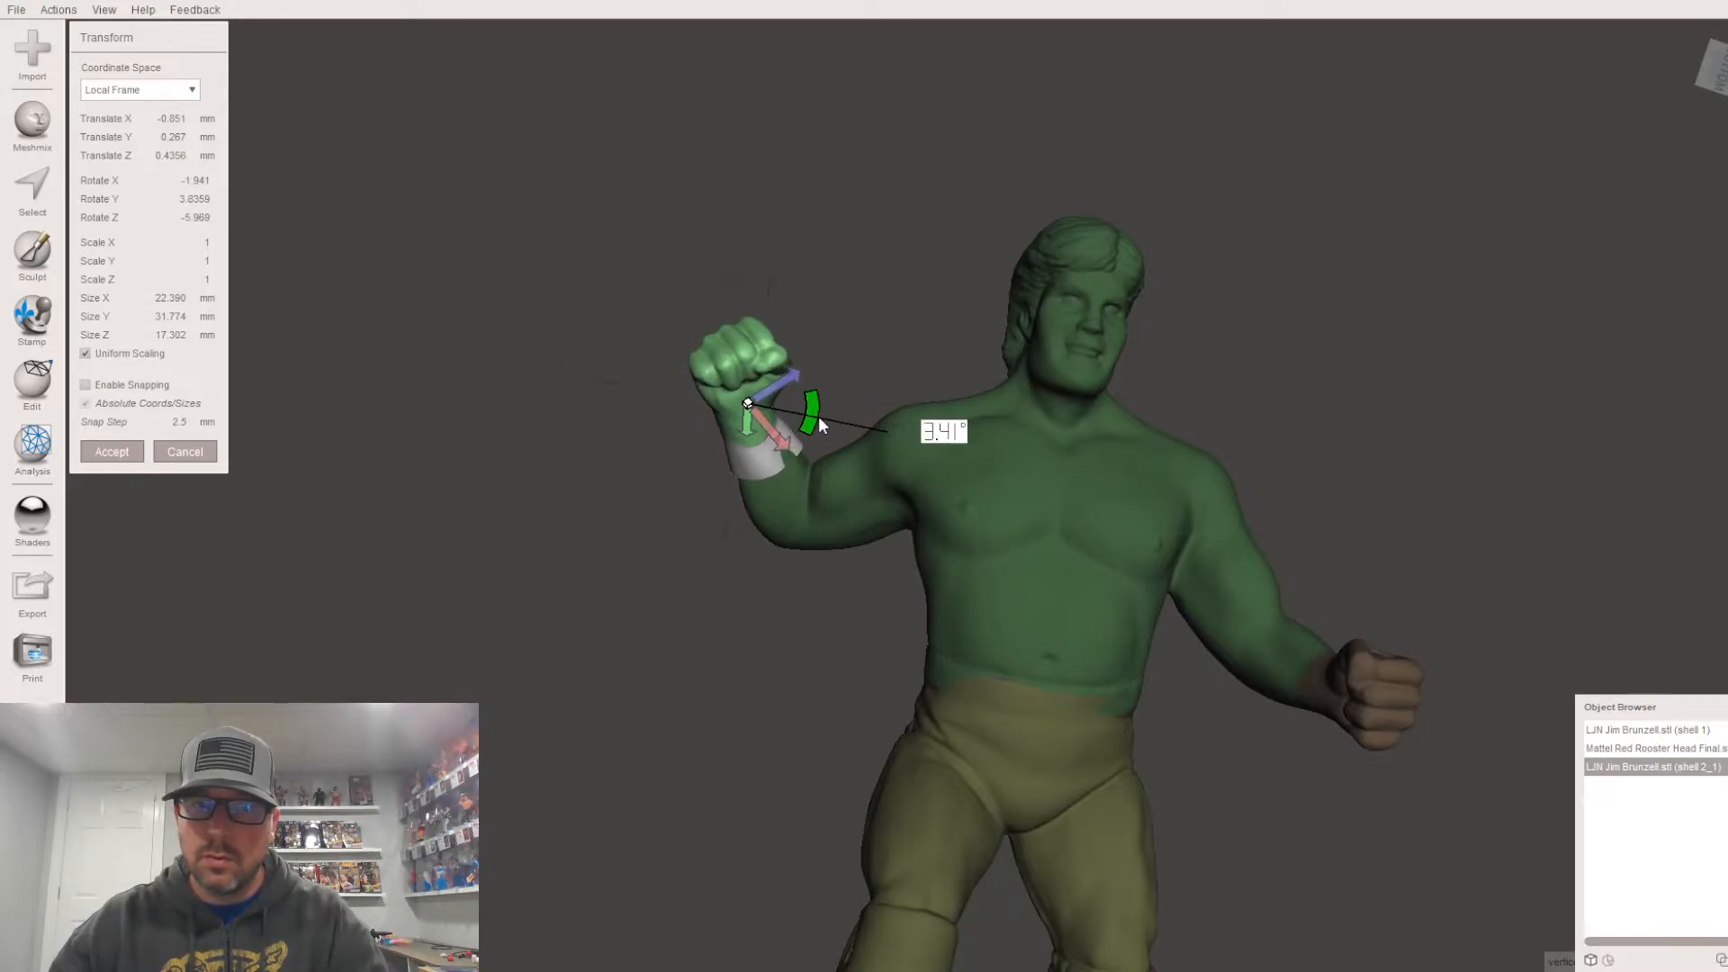
right_click_drag(807, 526, 976, 539)
scroll(792, 543, "up", 7)
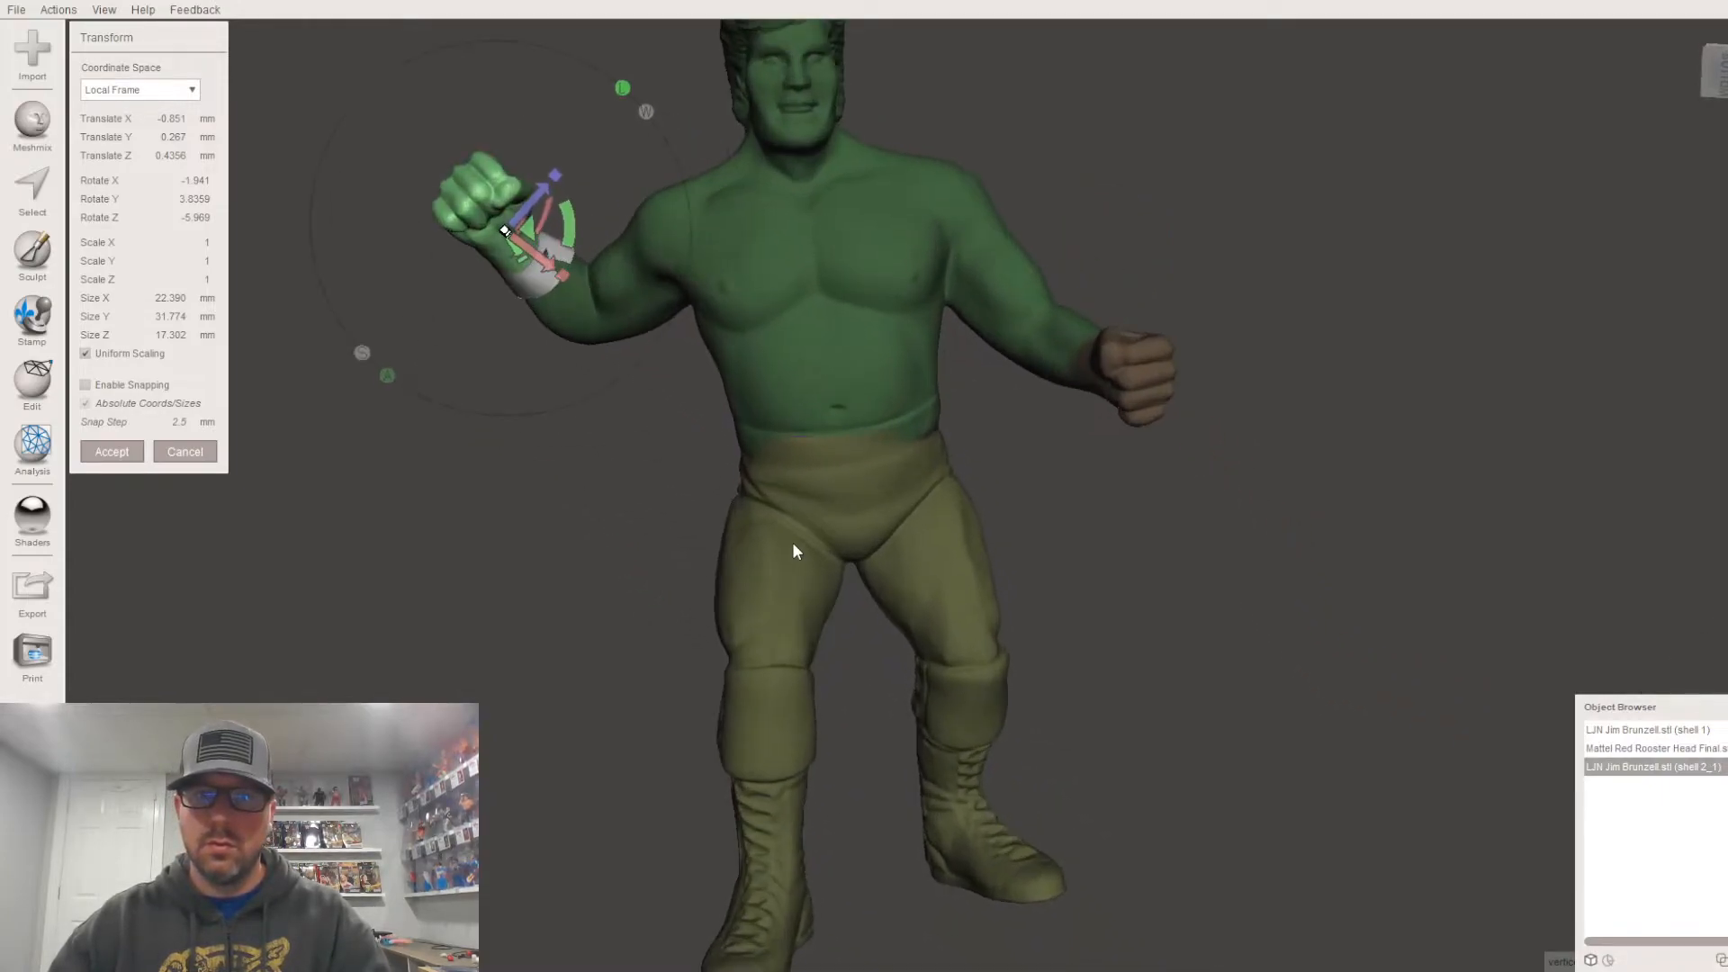
right_click_drag(628, 436, 421, 278)
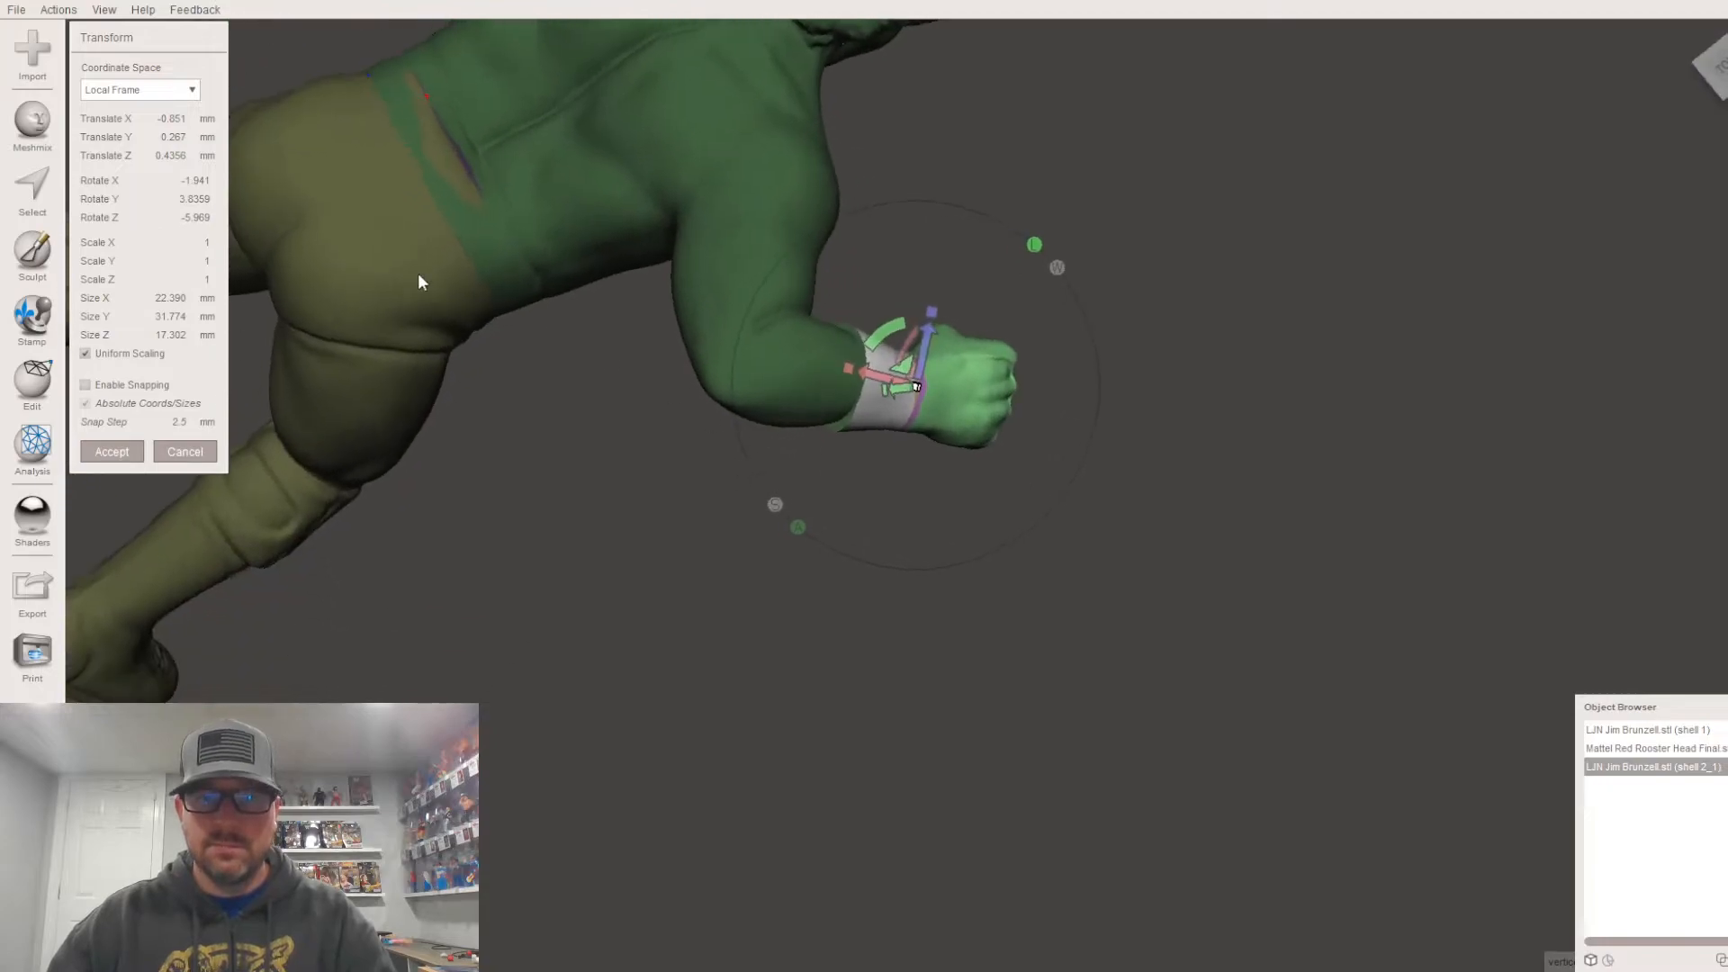
left_click(109, 453)
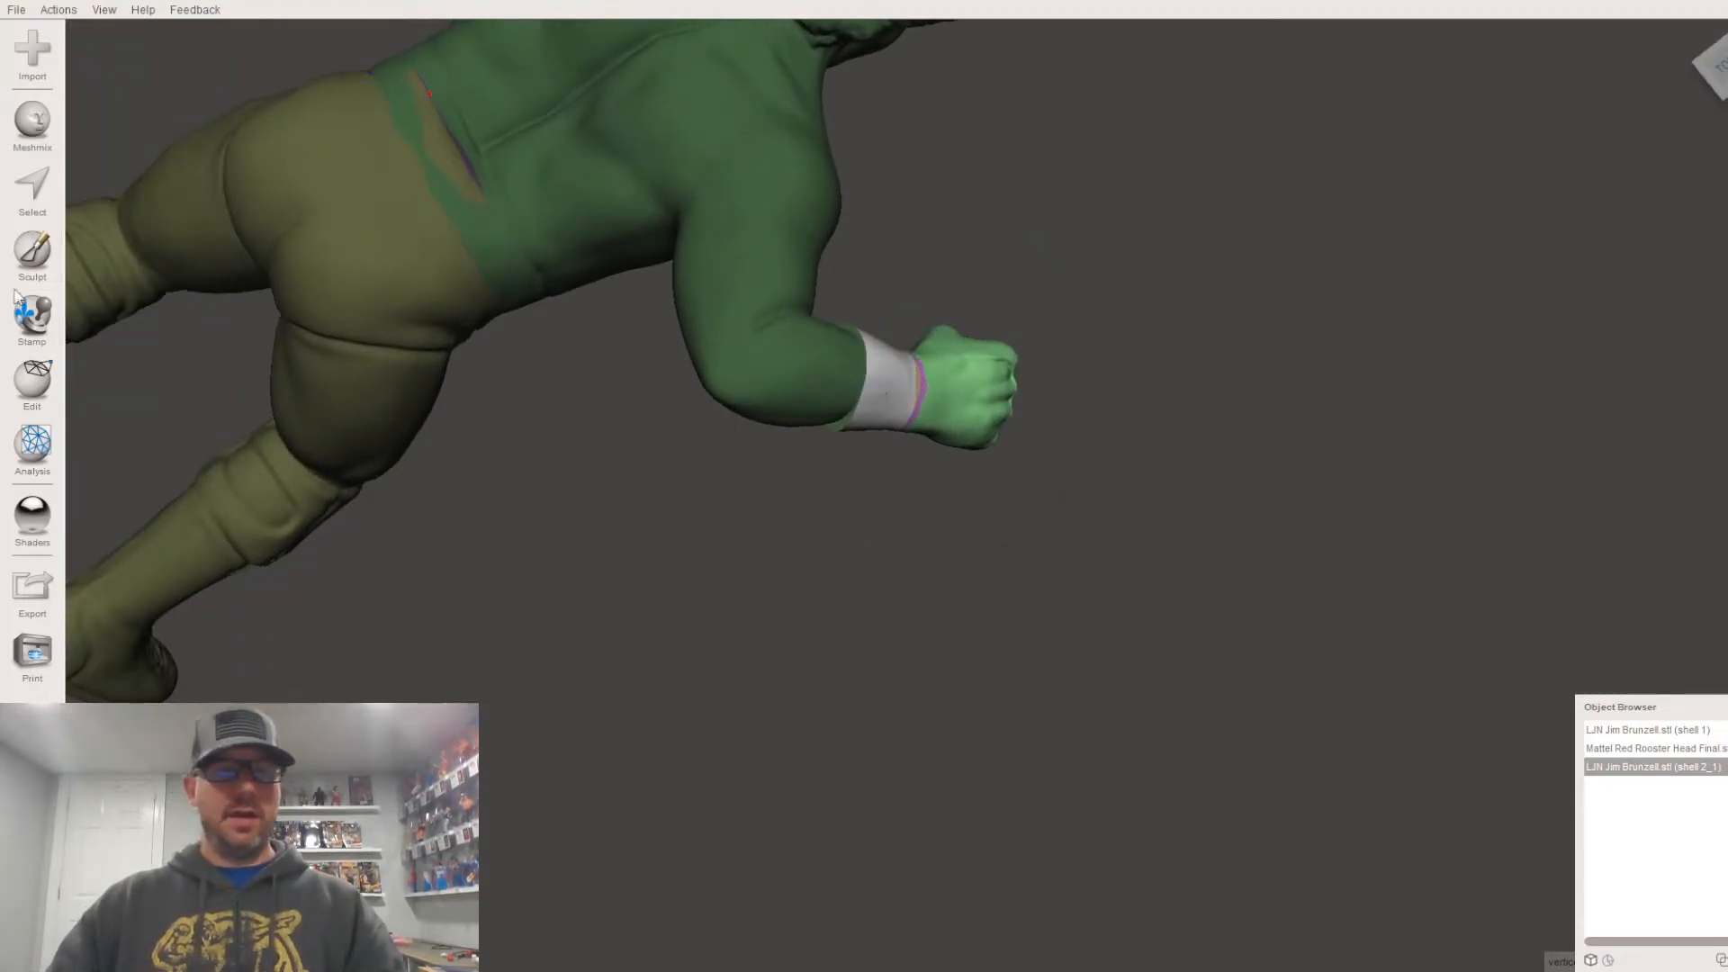
Step: Tilt the fist slightly by about -0.8° X, 0.3° Y and 0.5° Z against the forearm and accept
right_click_drag(316, 288, 758, 378)
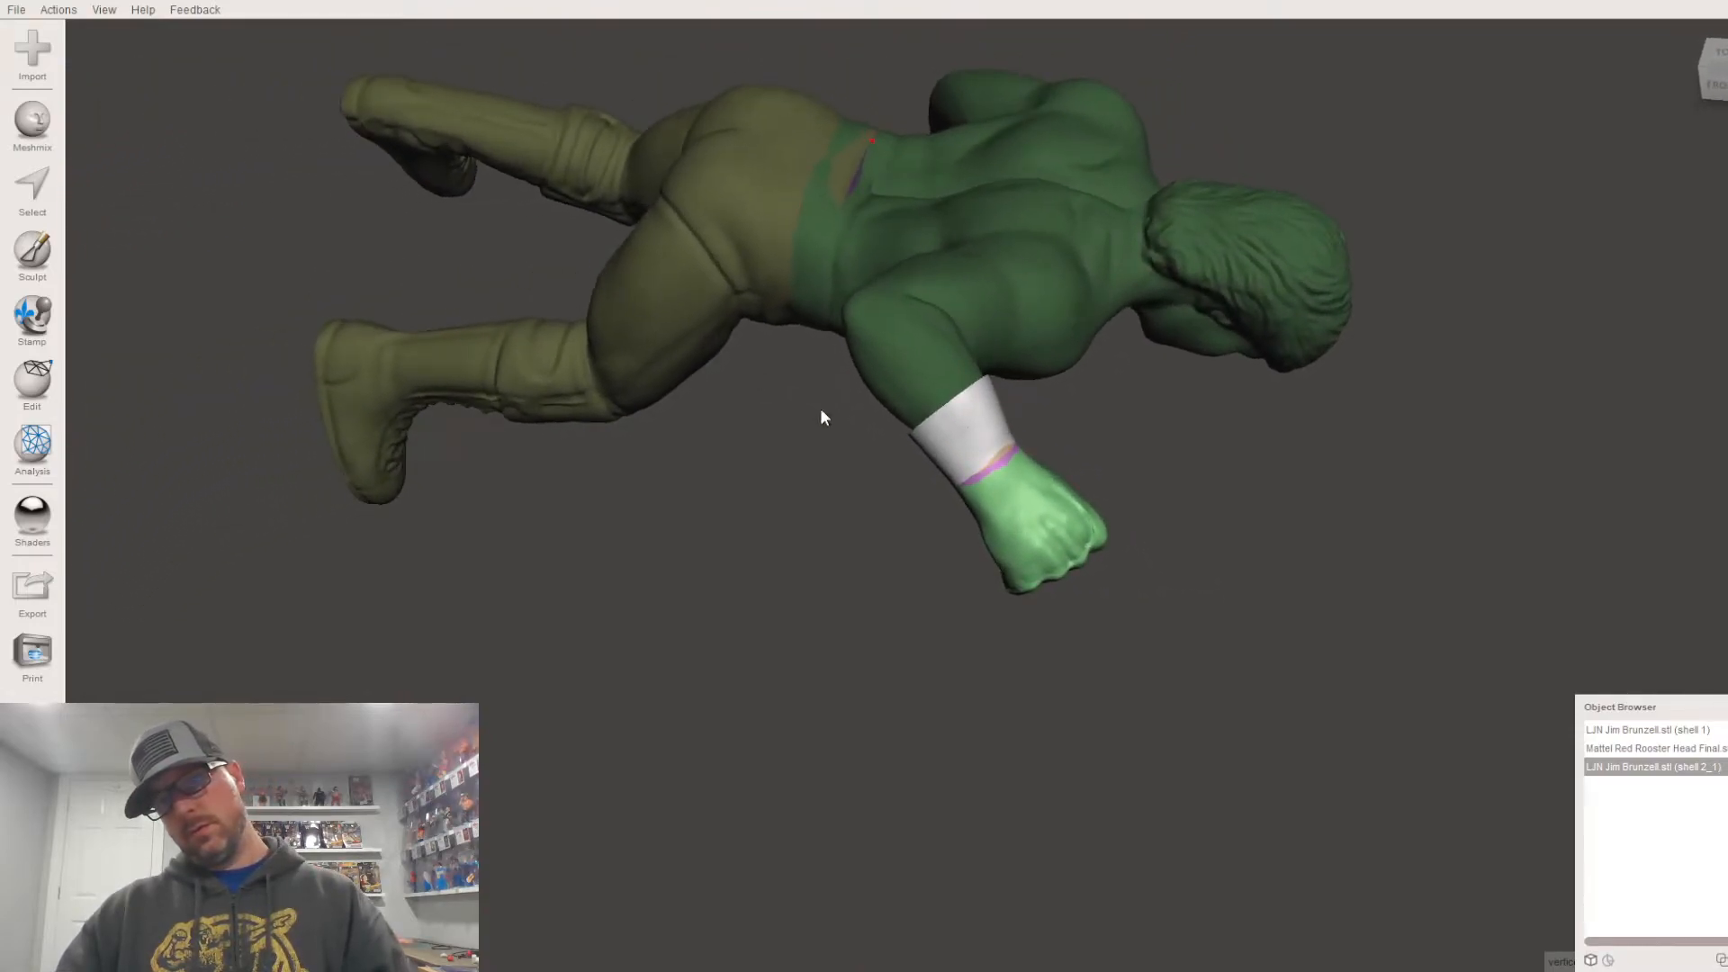
key("ctrl+t")
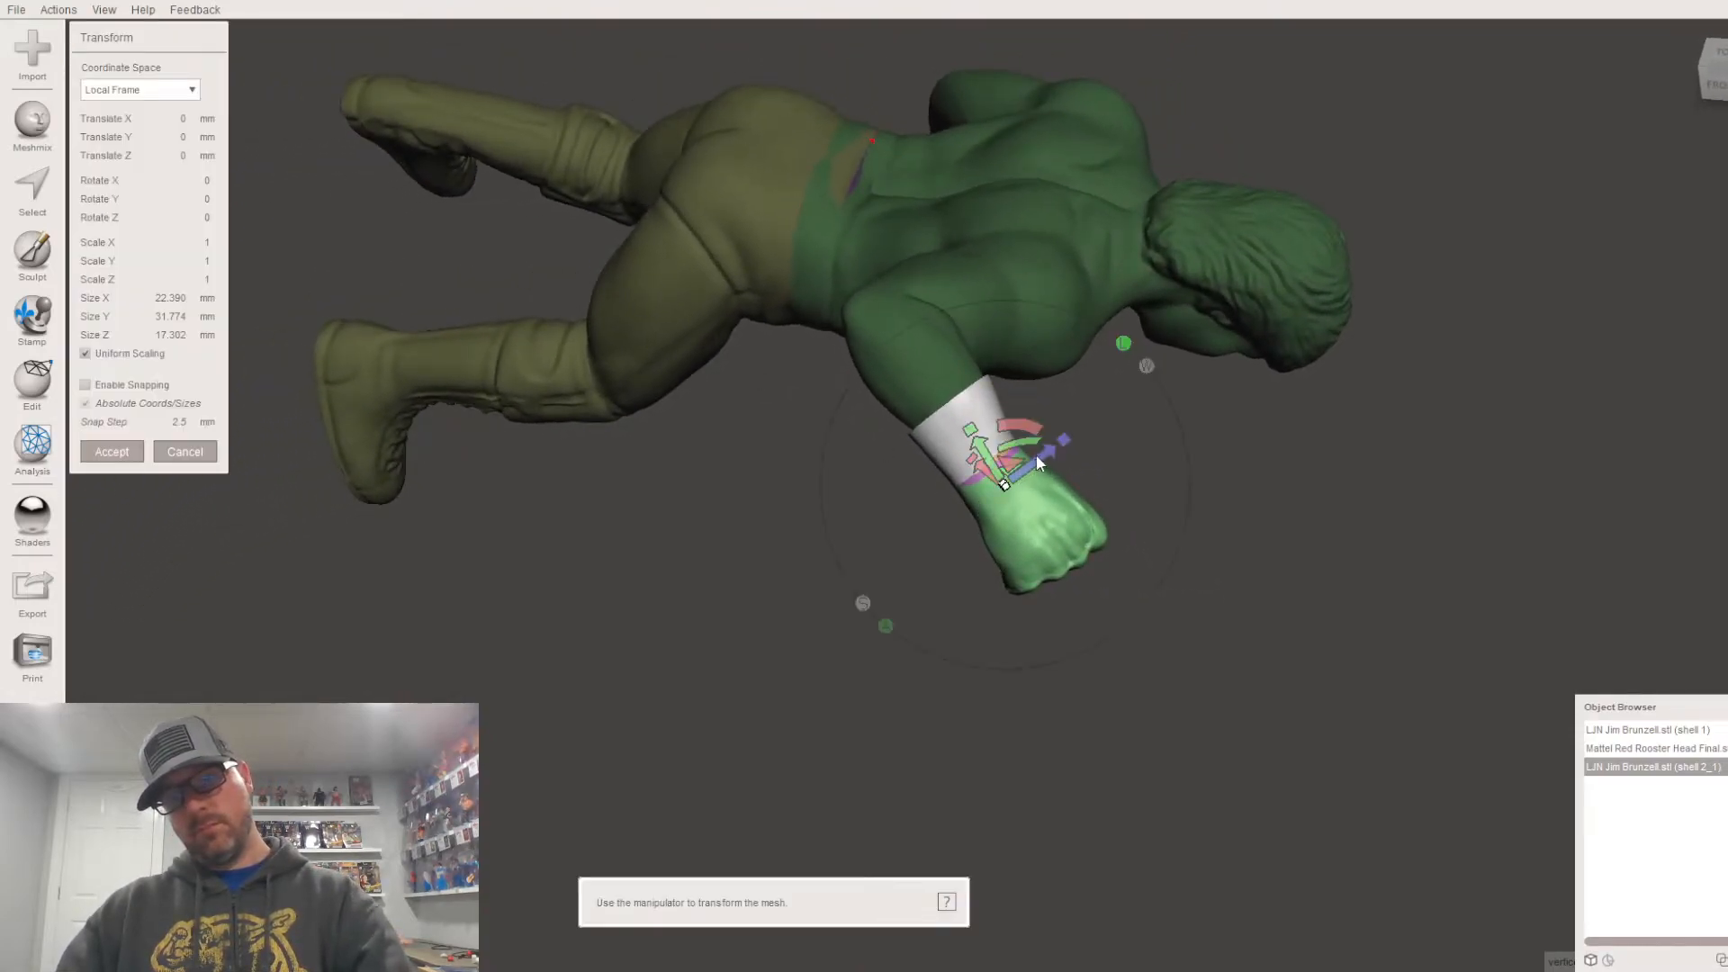
left_click_drag(1028, 434, 1031, 437)
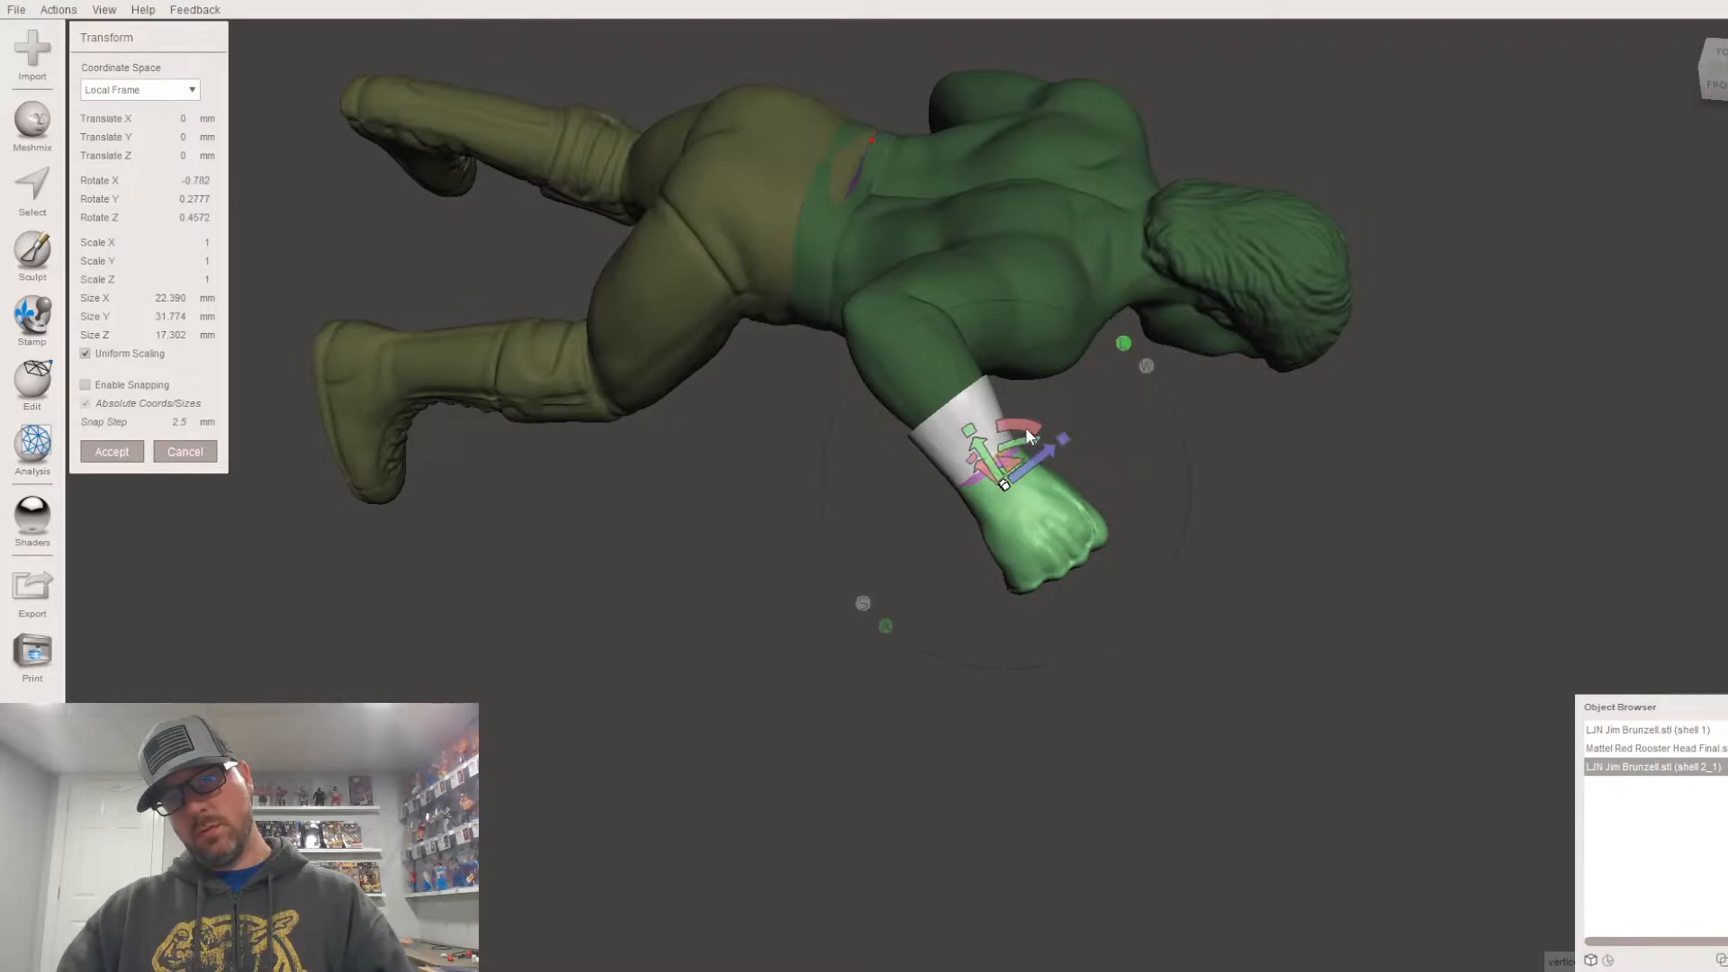
left_click(111, 453)
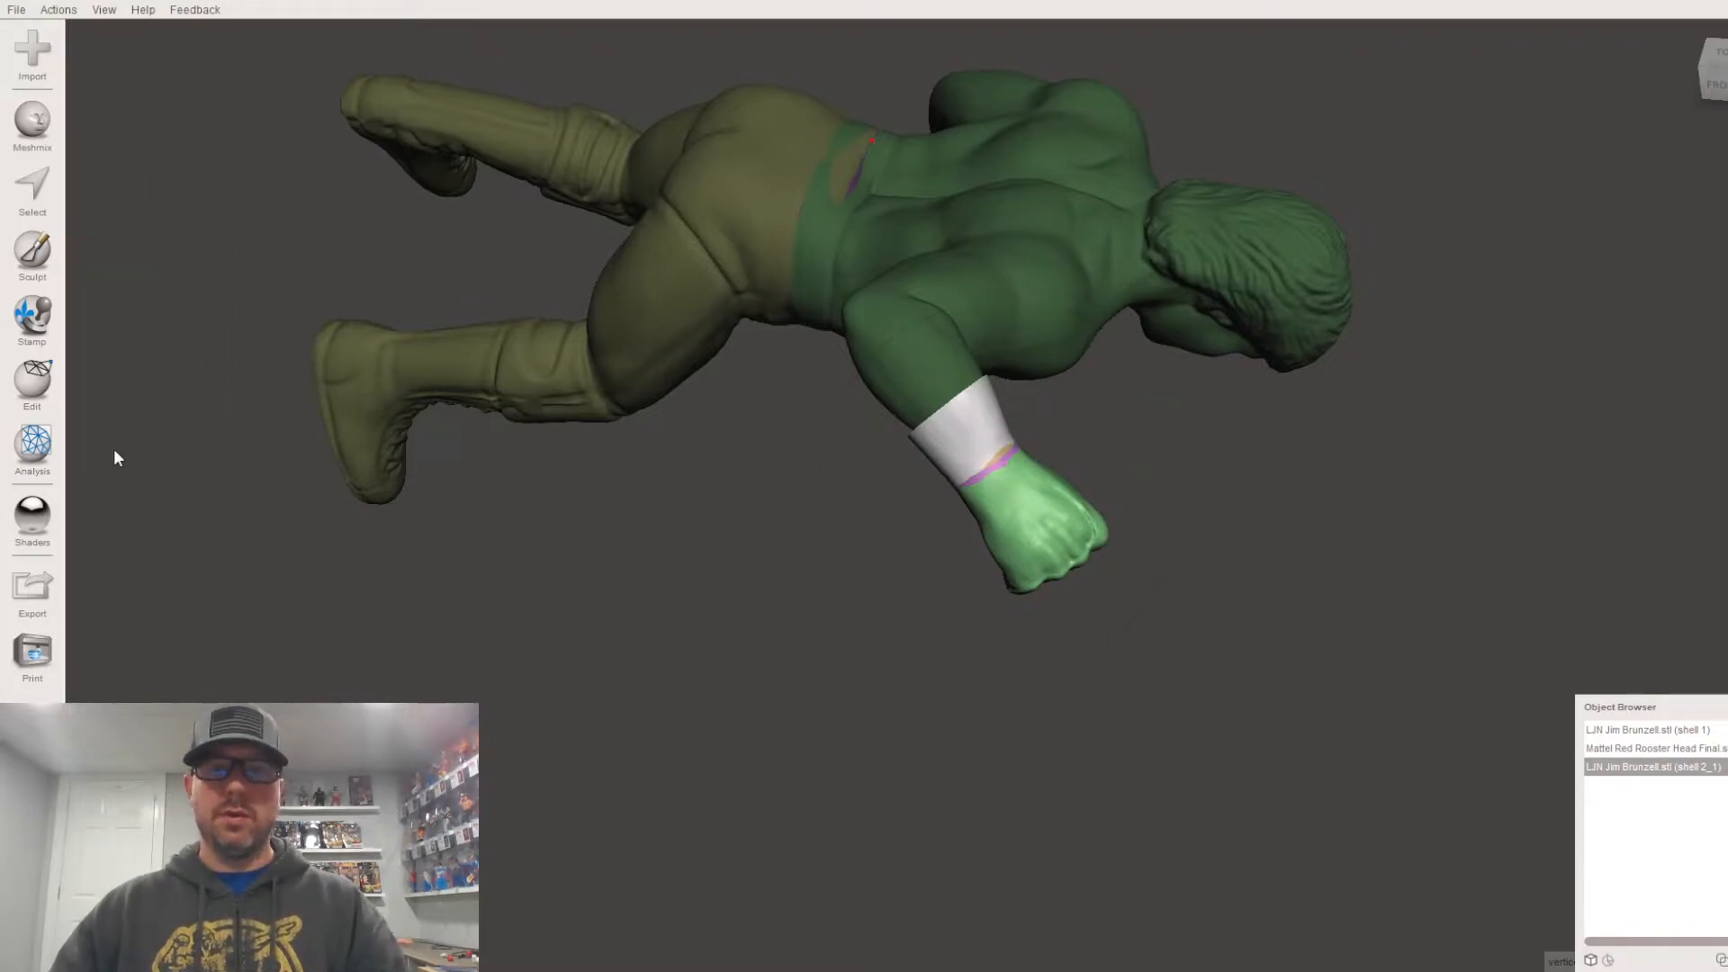
Step: Smooth the back of the fist's wrist cuff with the ShrinkSmooth brush at strength 100 and size 30
left_click(52, 265)
left_click(167, 83)
left_click(482, 302)
mouse_move(1012, 459)
left_mouse_down()
mouse_move(940, 417)
mouse_move(968, 404)
left_mouse_up()
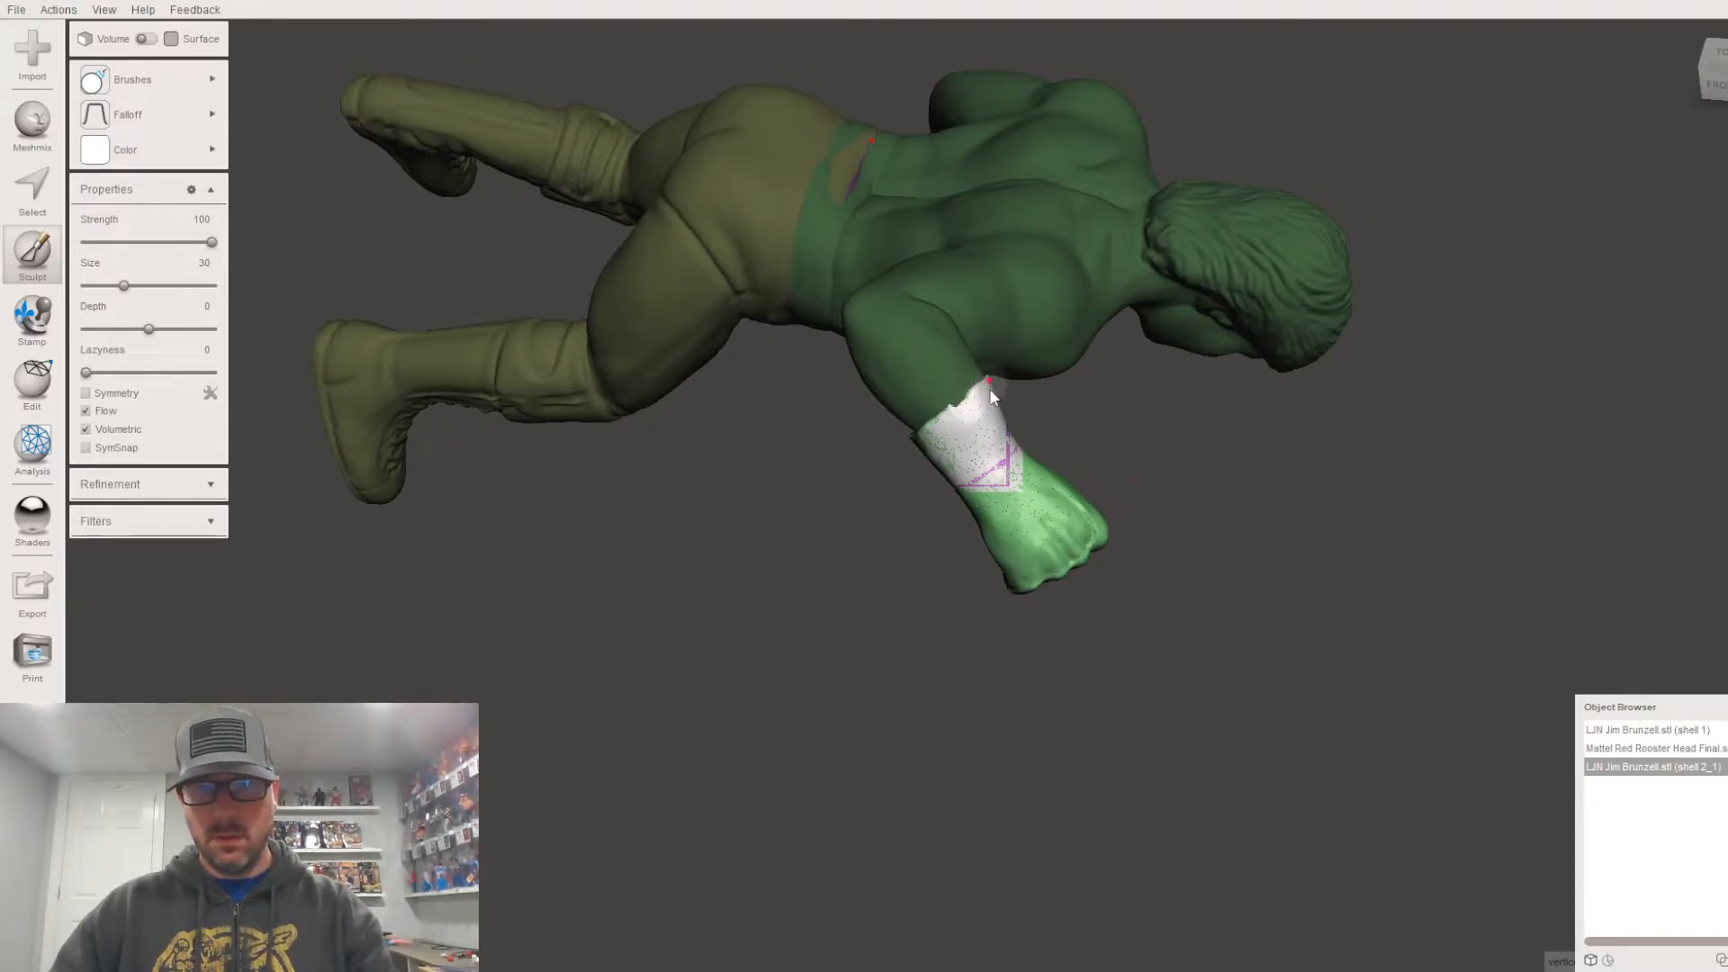
Step: Smooth the remaining sides of the wrist cuff so its edge blends into the forearm all the way round
right_click_drag(981, 410, 774, 504)
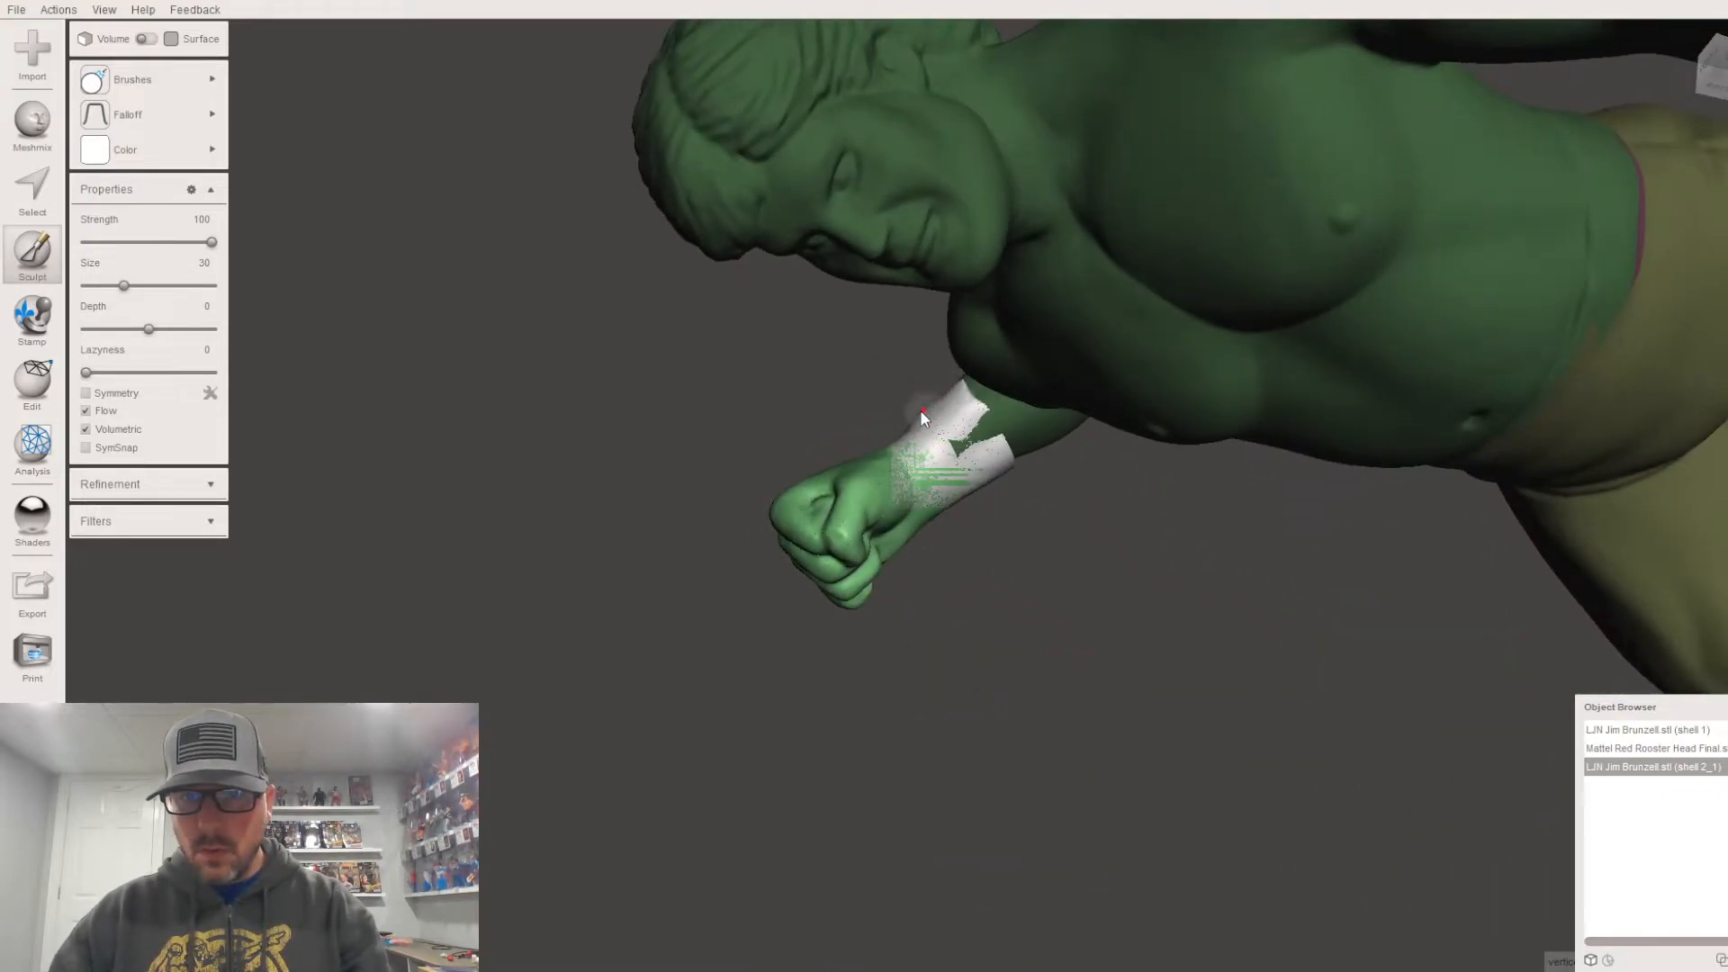
left_click_drag(937, 394, 1004, 461)
mouse_move(1007, 477)
right_mouse_down()
mouse_move(790, 386)
mouse_move(781, 537)
mouse_move(716, 659)
mouse_move(846, 633)
right_mouse_up()
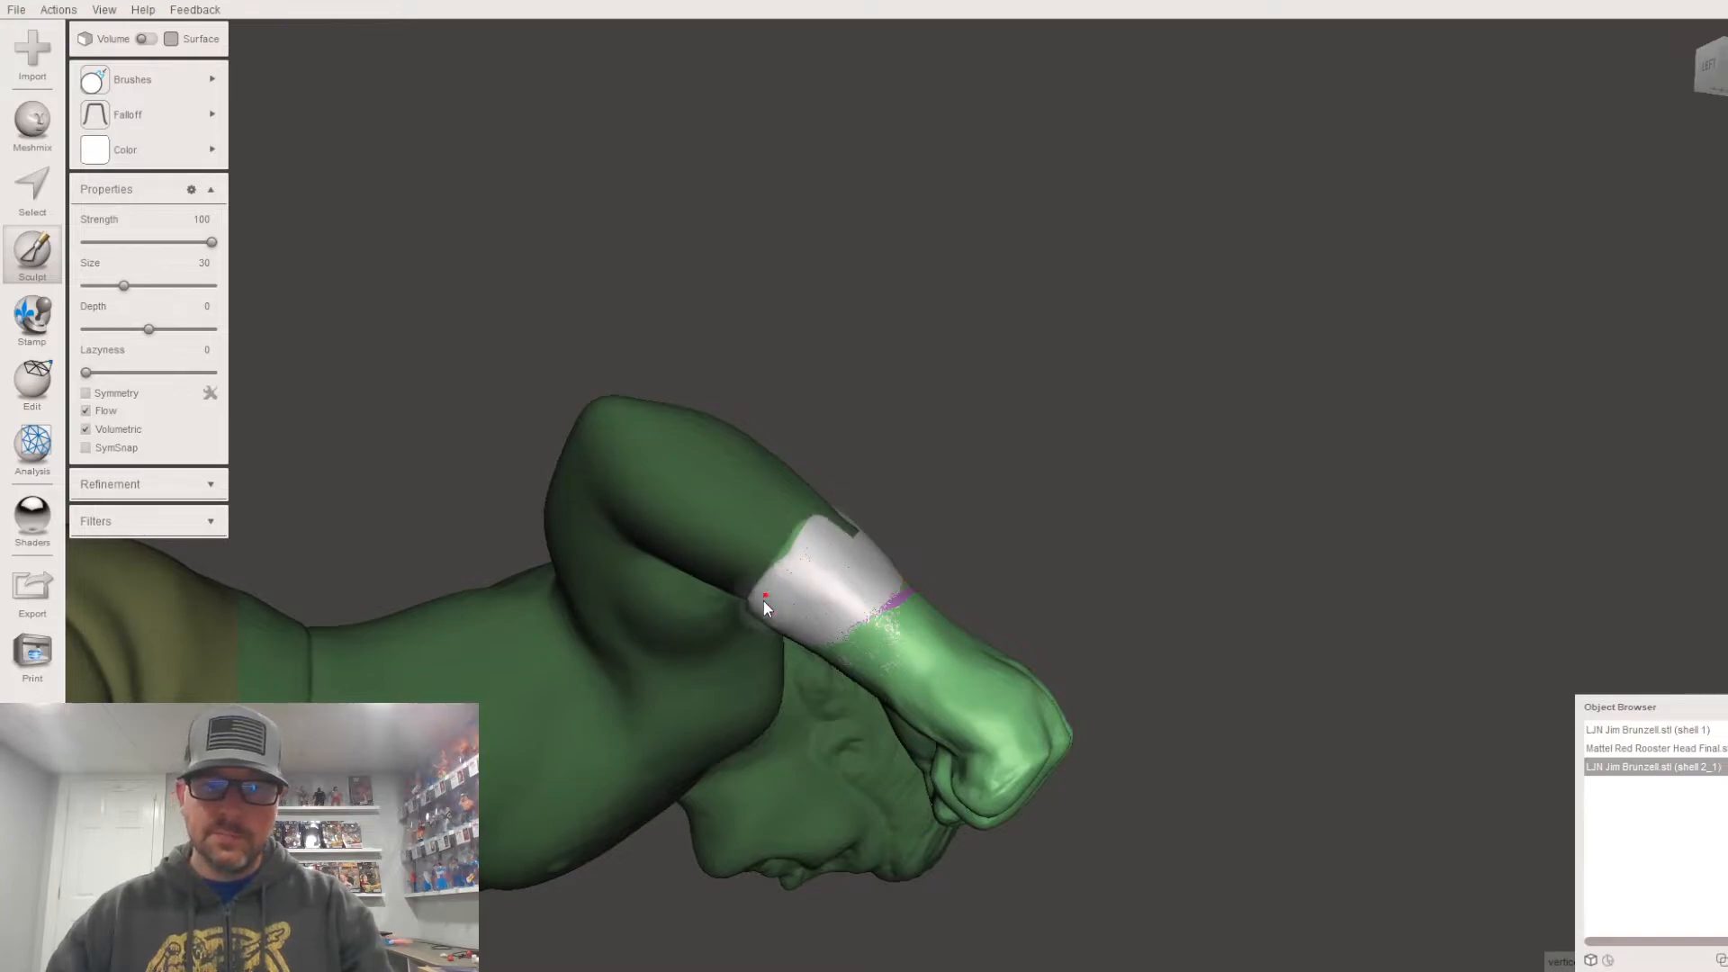
right_click_drag(799, 604, 799, 581)
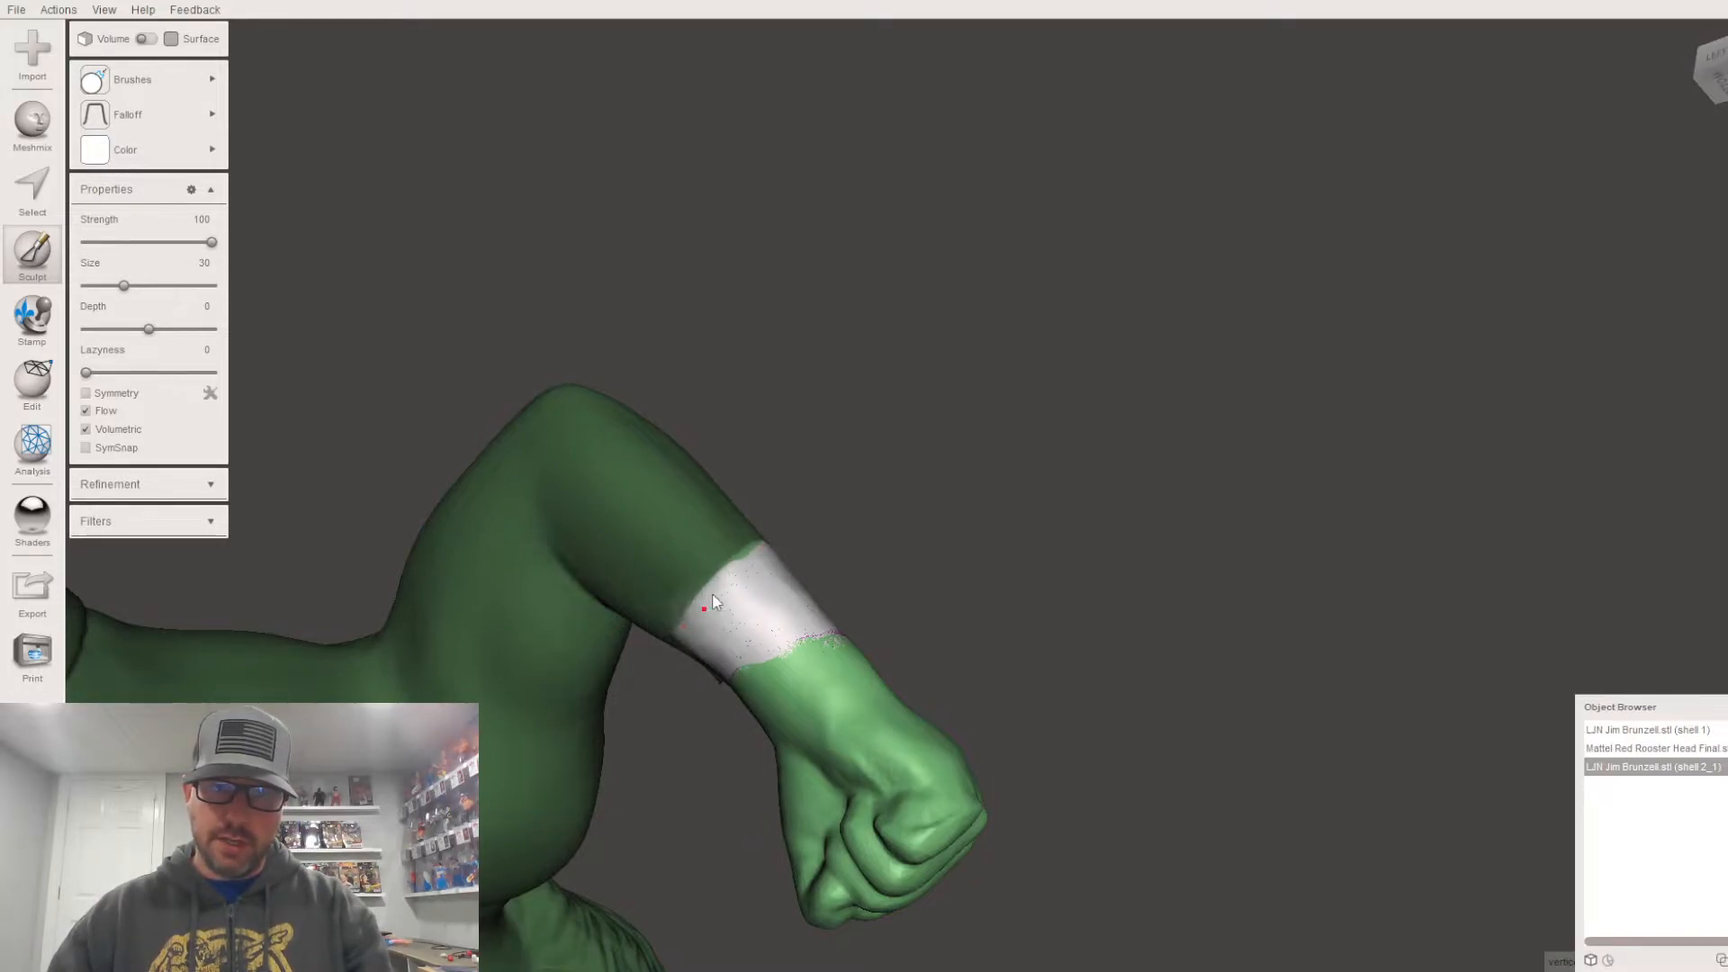
right_click_drag(820, 559, 1075, 560)
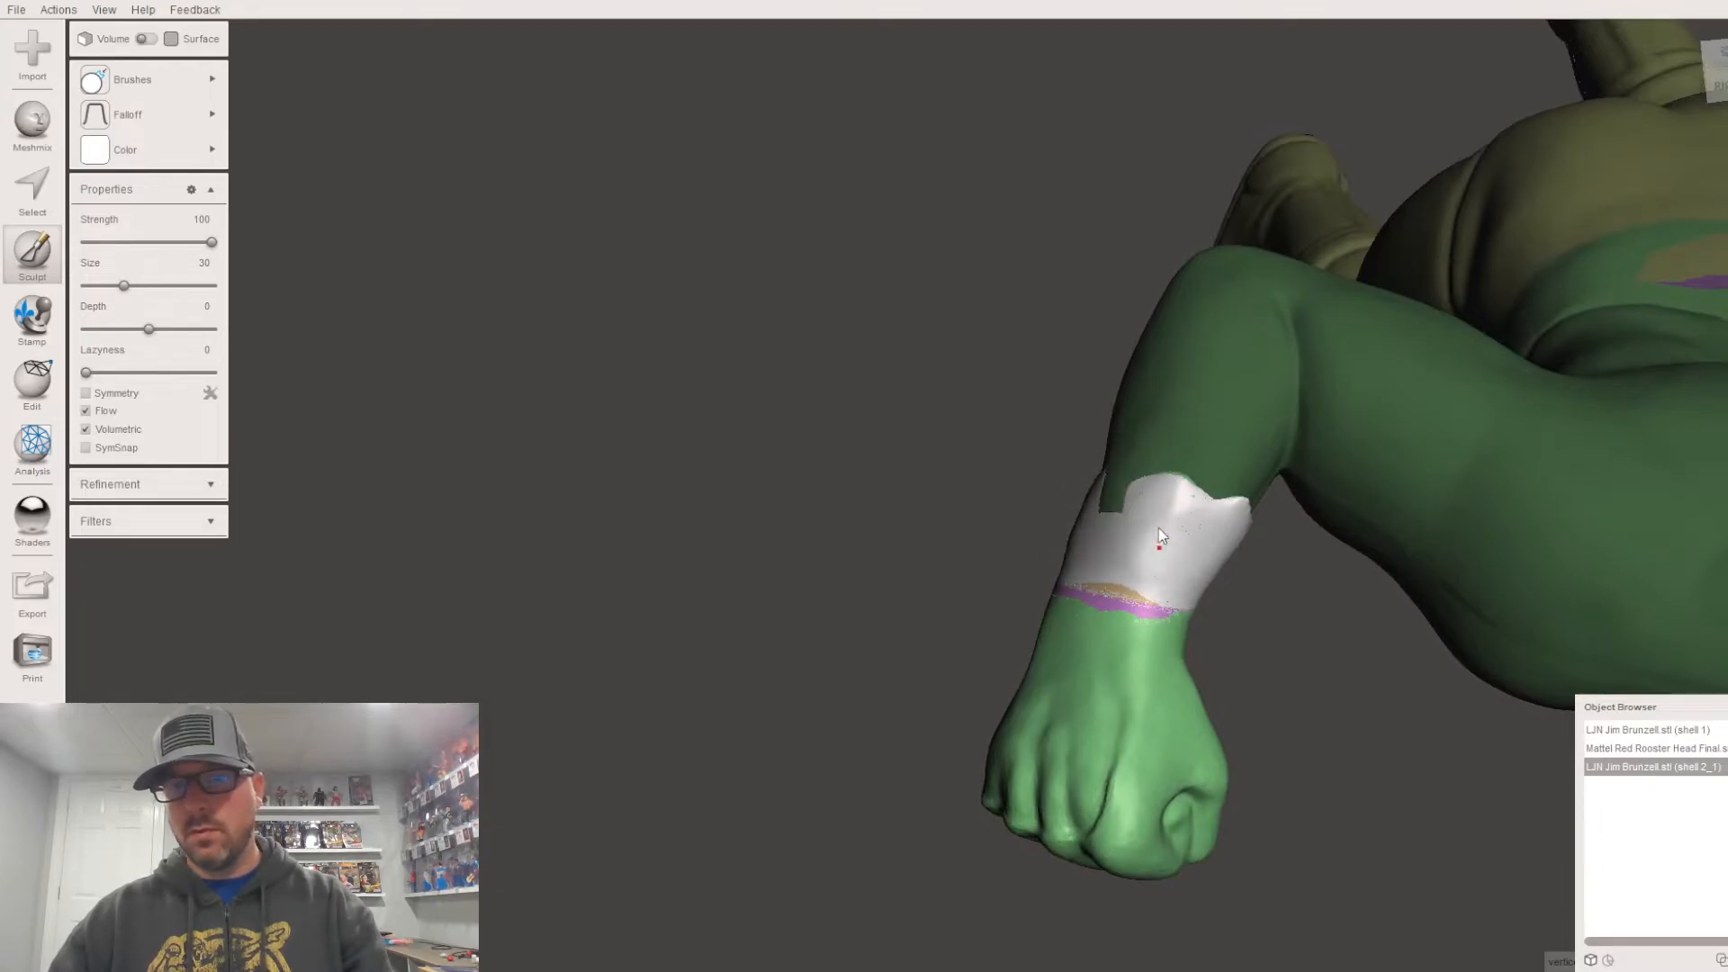
right_click_drag(1230, 545, 1159, 388)
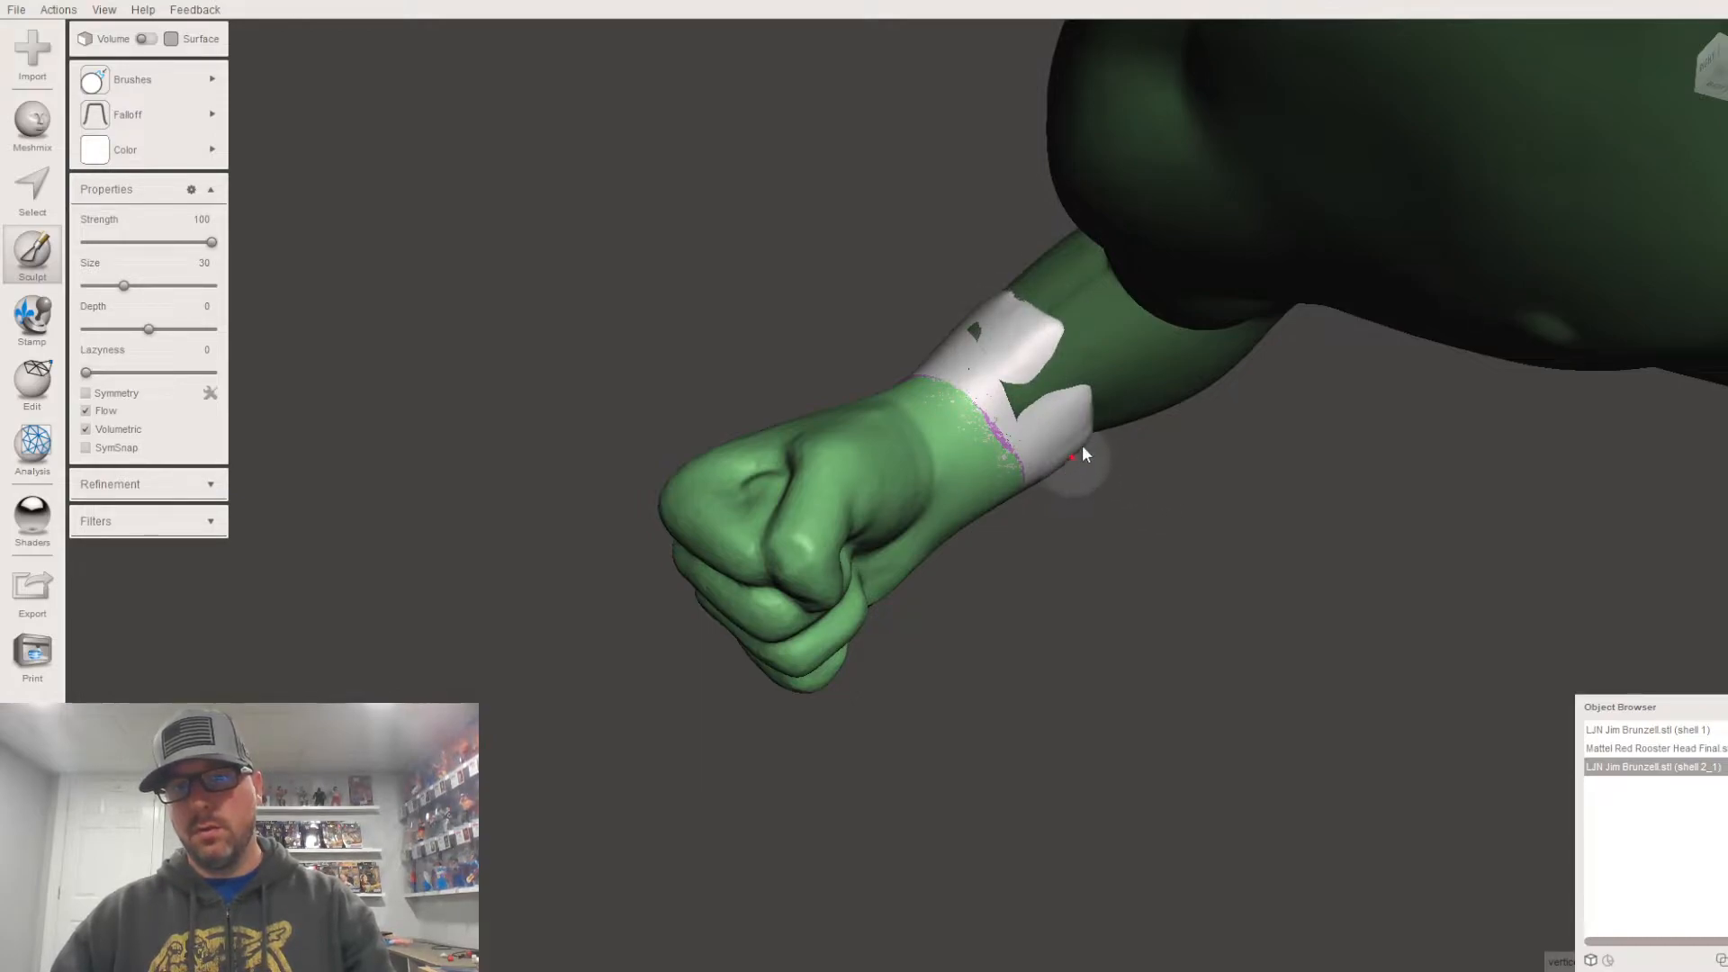
right_click_drag(1062, 401, 1064, 486)
middle_click_drag(1084, 505, 1126, 625)
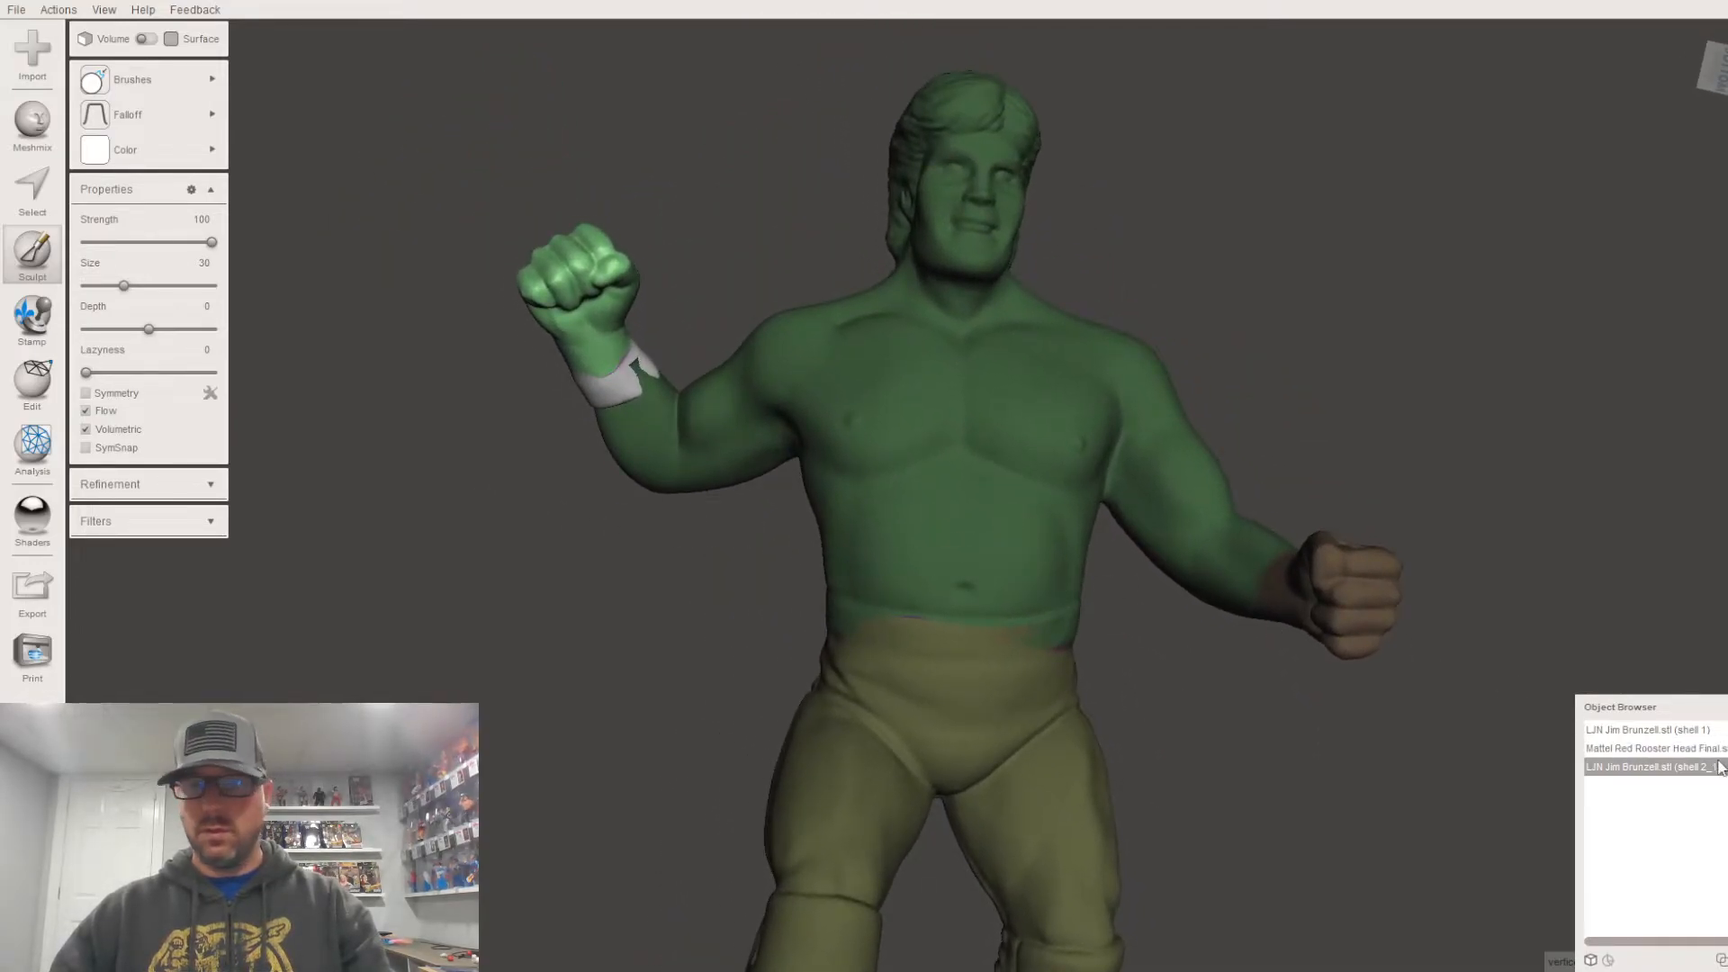
Step: Combine the fist and the body shell into one mesh with a Boolean Union in Precise mode
left_click(1652, 730, "shift")
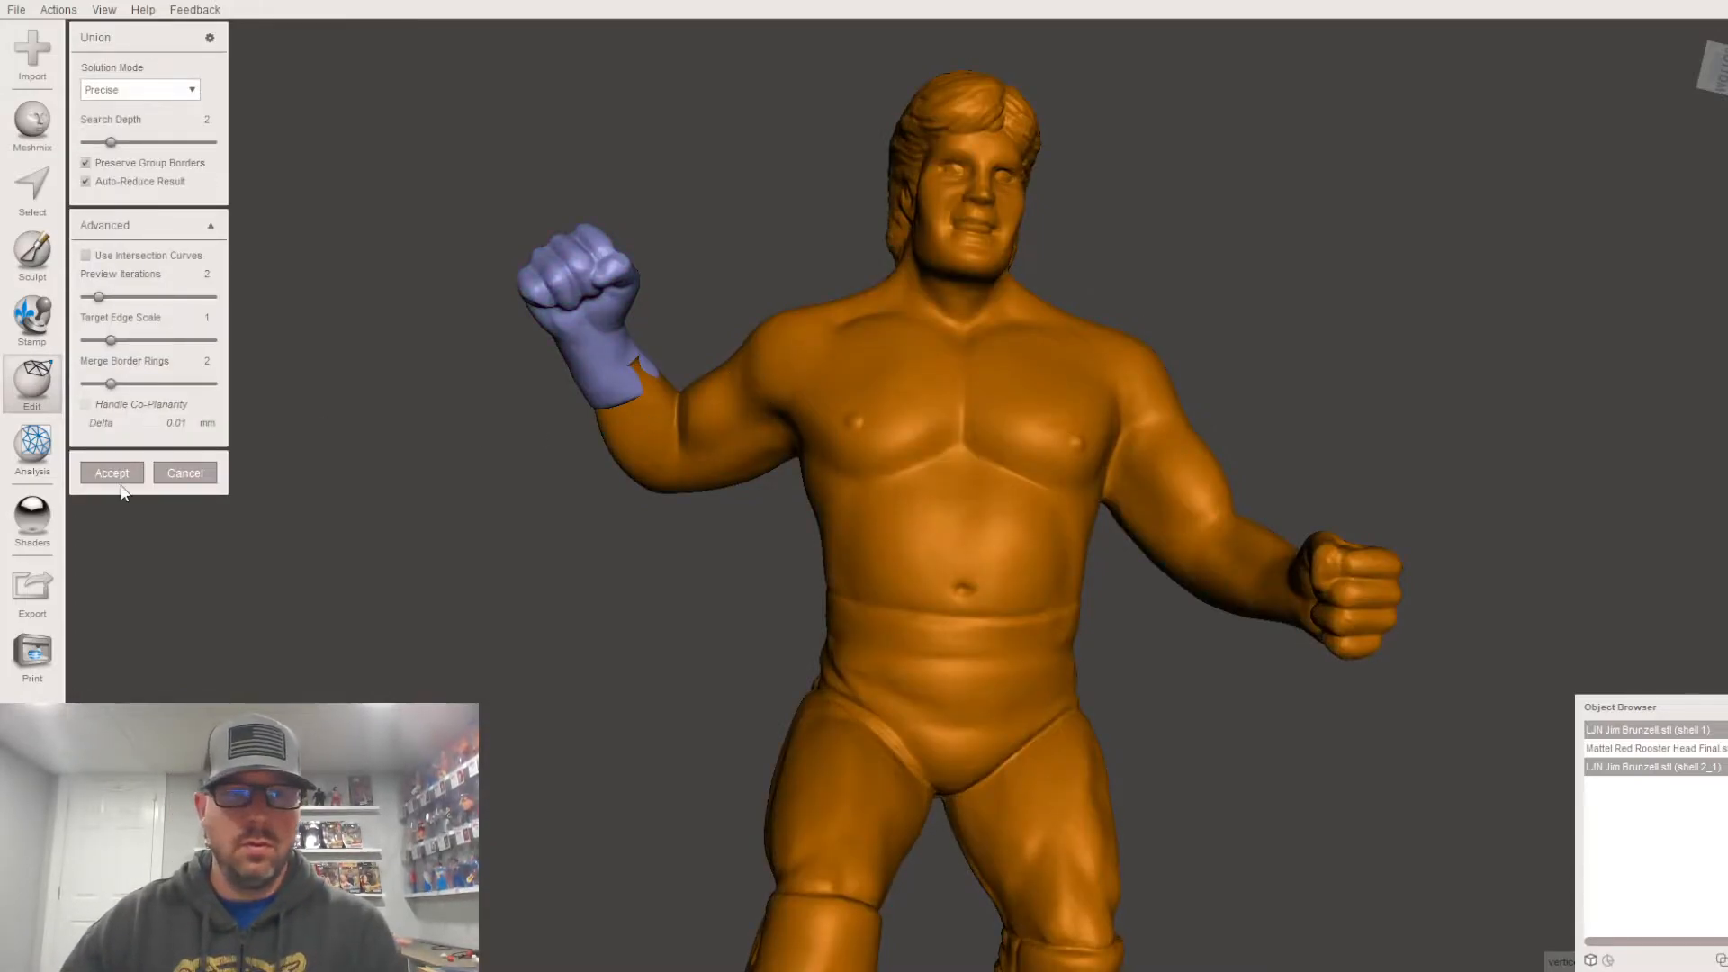
scroll(329, 479, "up", 1)
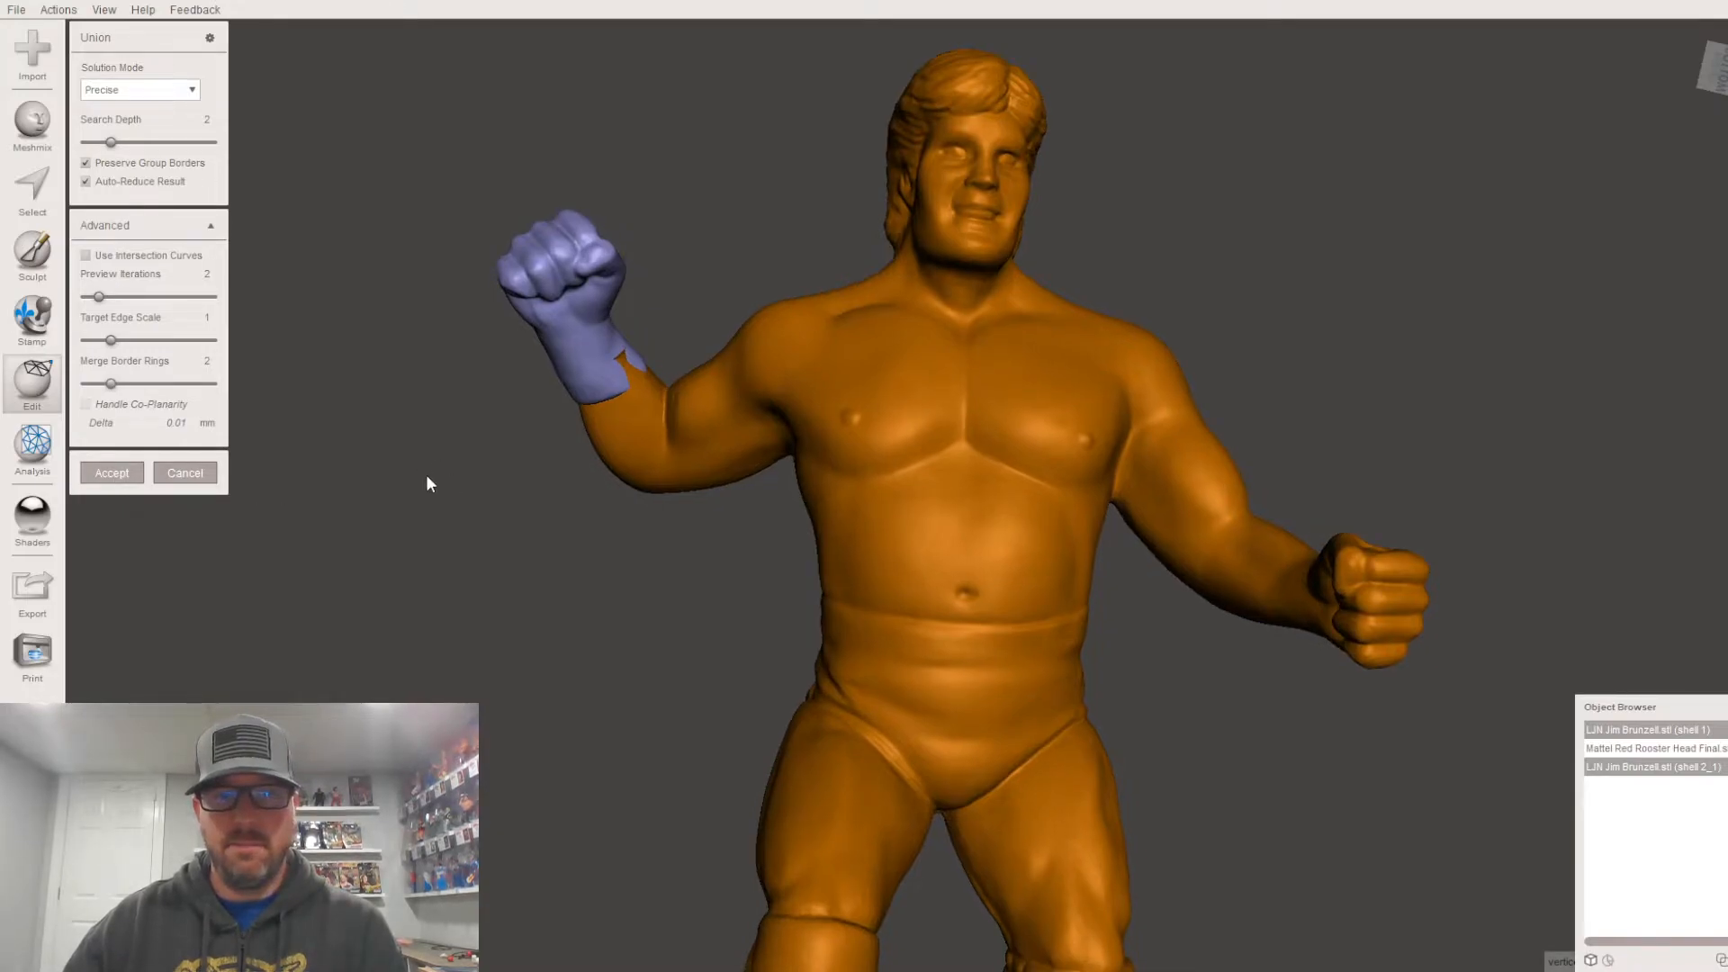
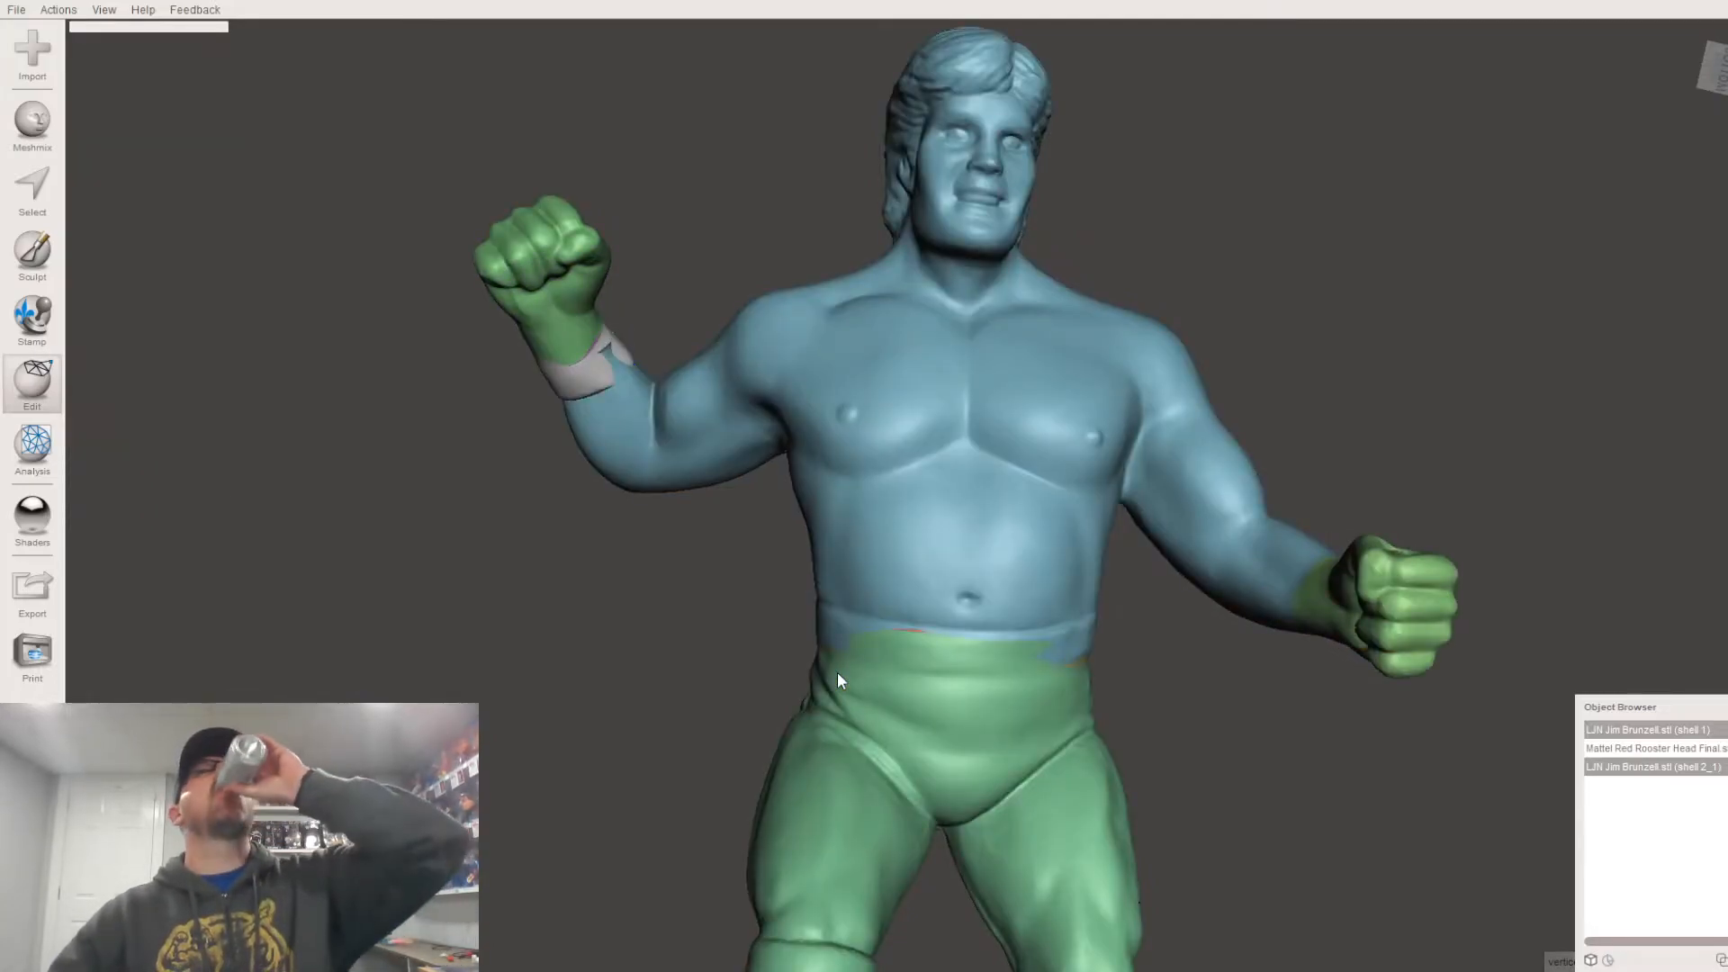
right_click_drag(889, 623, 992, 867)
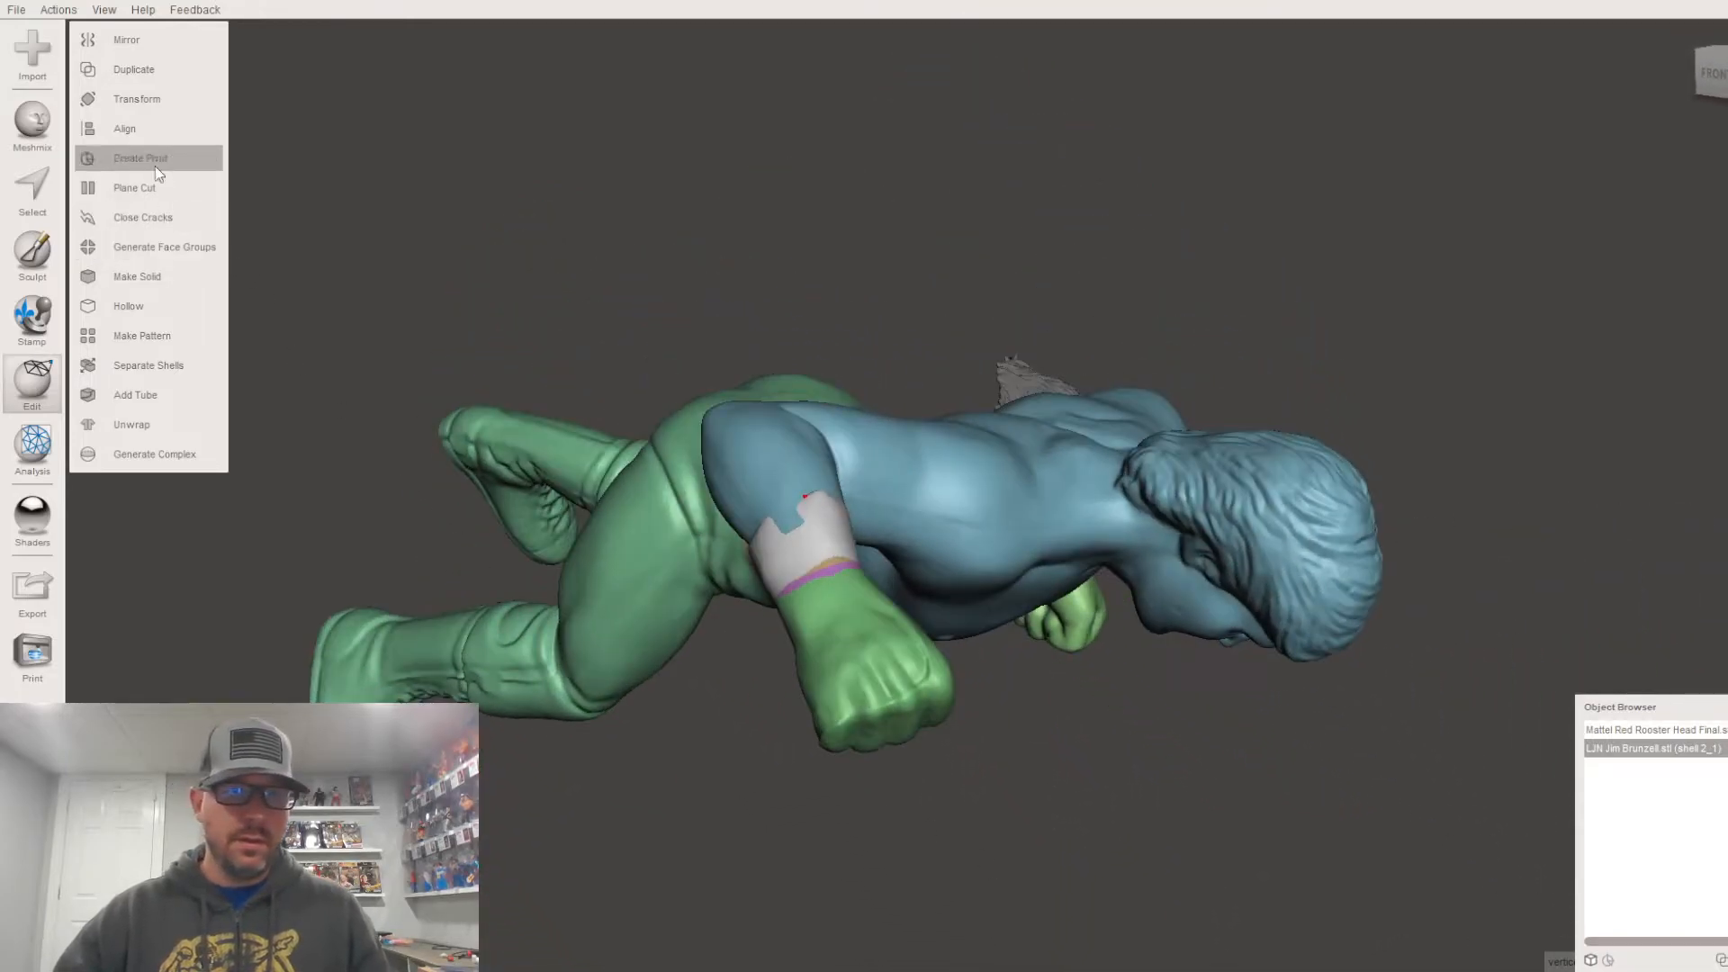
Step: Smooth the union seam across the back of the right forearm with the ShrinkSmooth brush at strength 100 and size 30
left_click(32, 252)
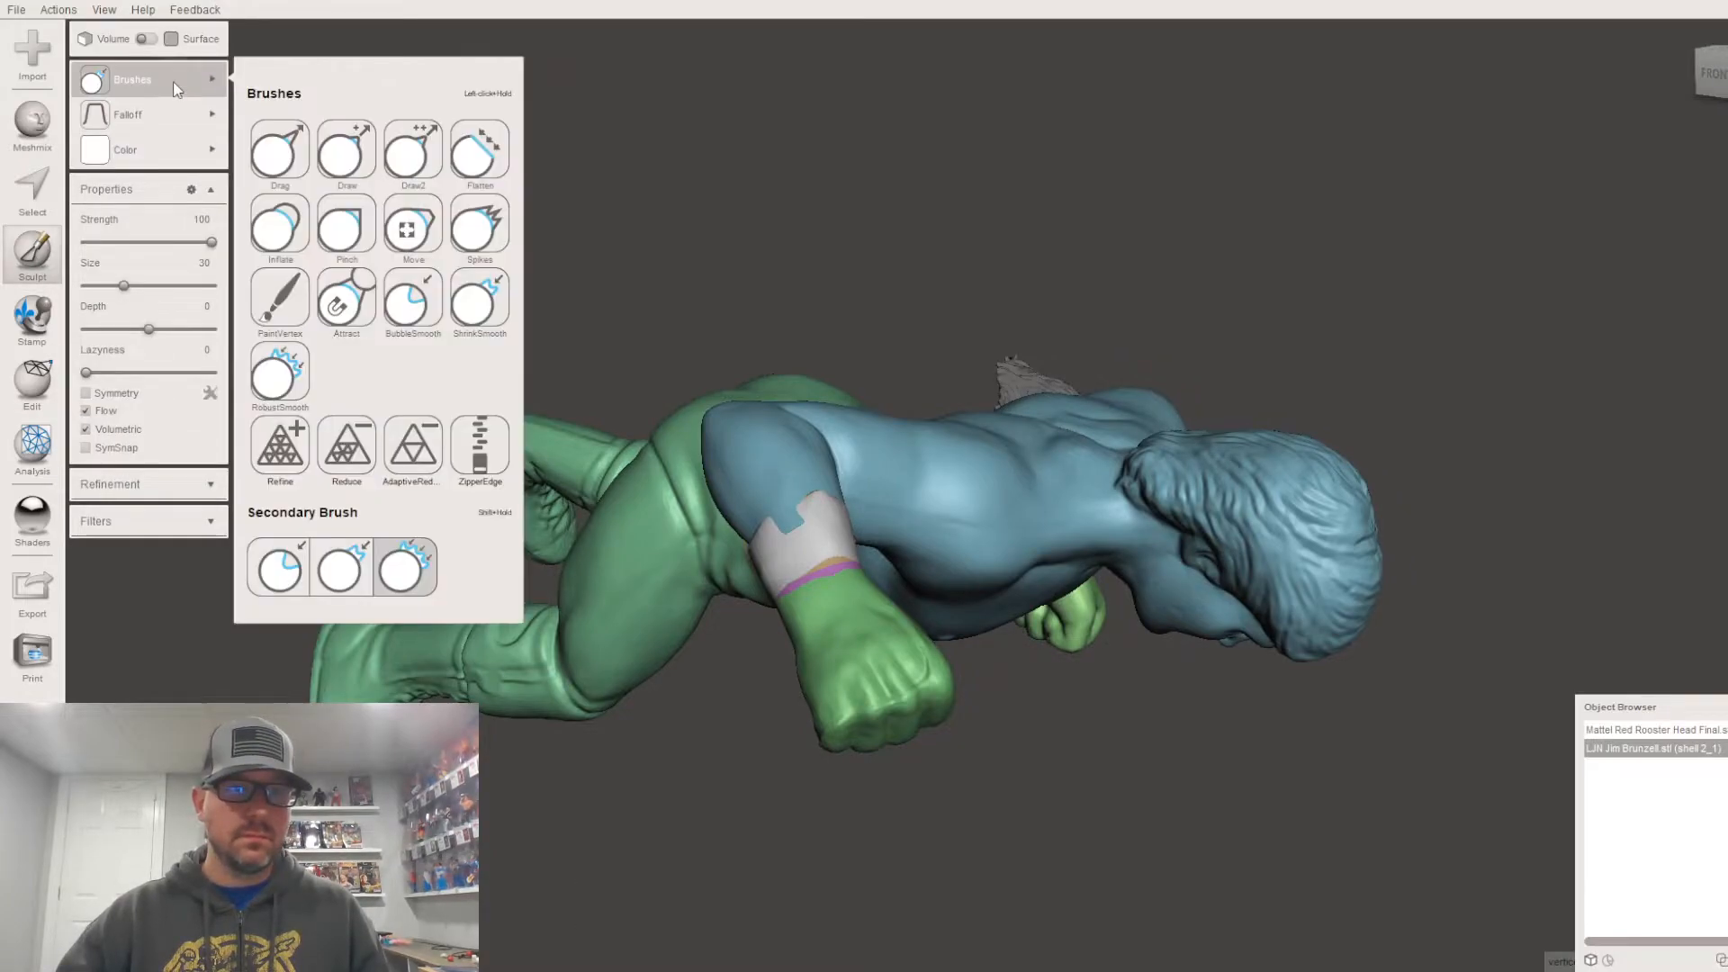
mouse_move(470, 315)
right_mouse_down()
mouse_move(680, 507)
mouse_move(731, 490)
right_mouse_up()
right_click_drag(930, 637, 797, 675)
left_click_drag(792, 653, 785, 689)
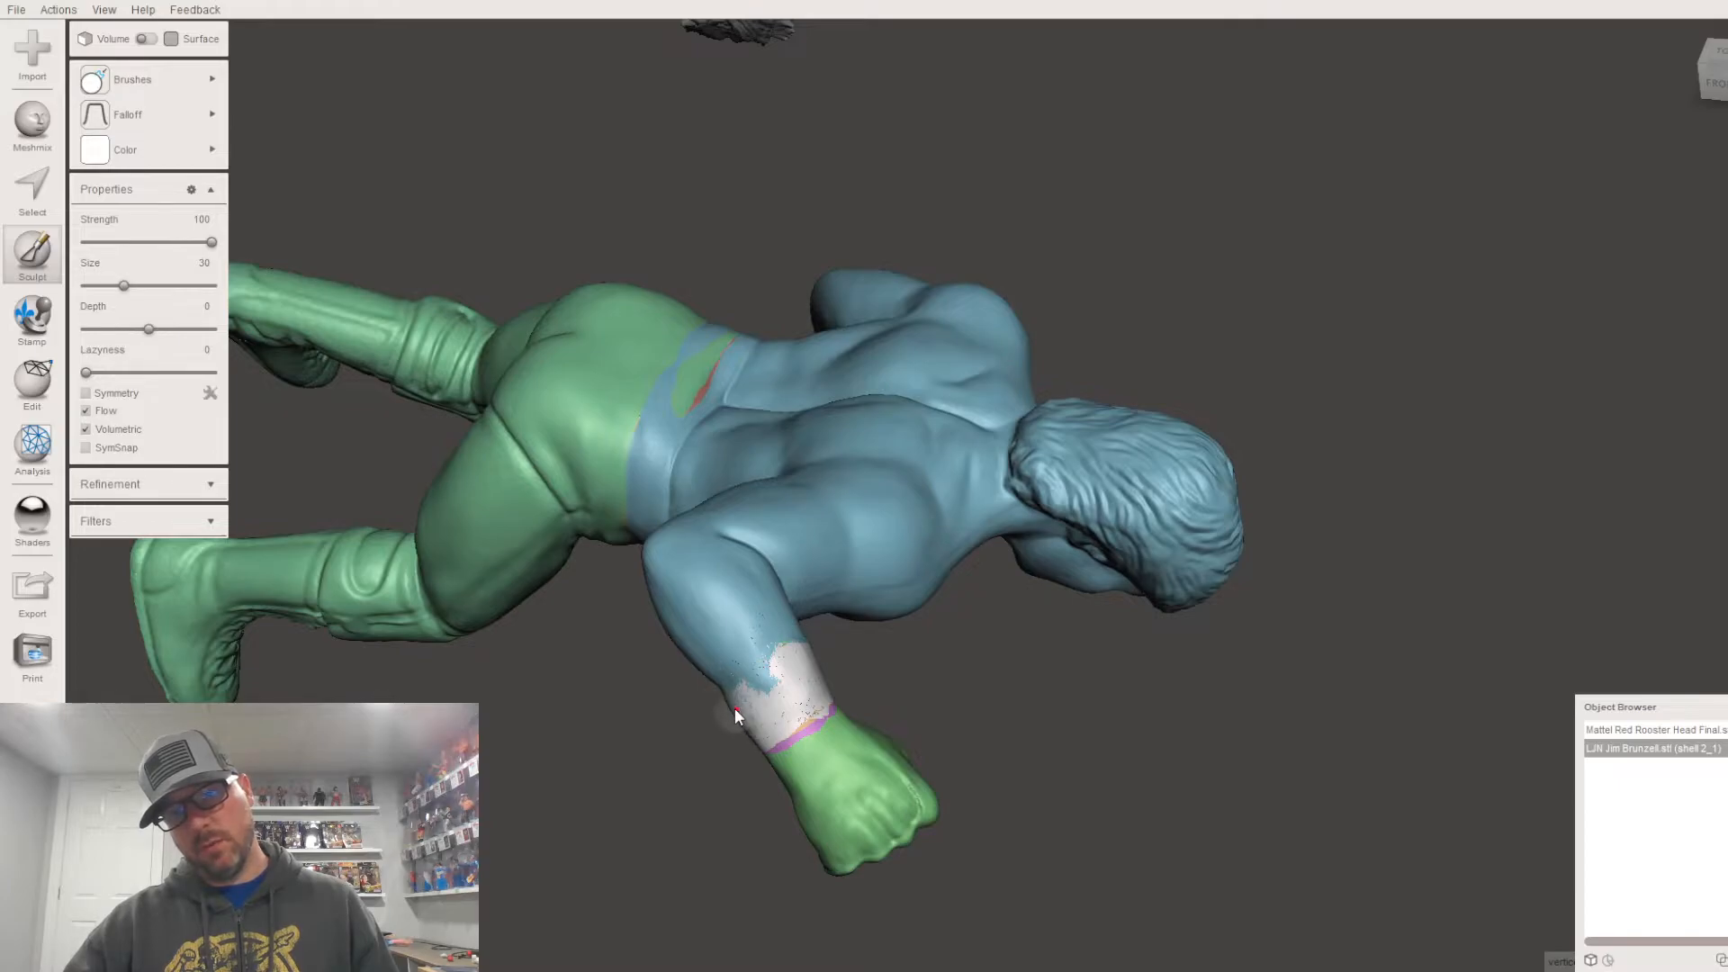
left_click_drag(792, 727, 780, 708)
mouse_move(779, 708)
right_mouse_down()
mouse_move(778, 522)
mouse_move(700, 461)
mouse_move(705, 496)
right_mouse_up()
scroll(776, 513, "up", 4)
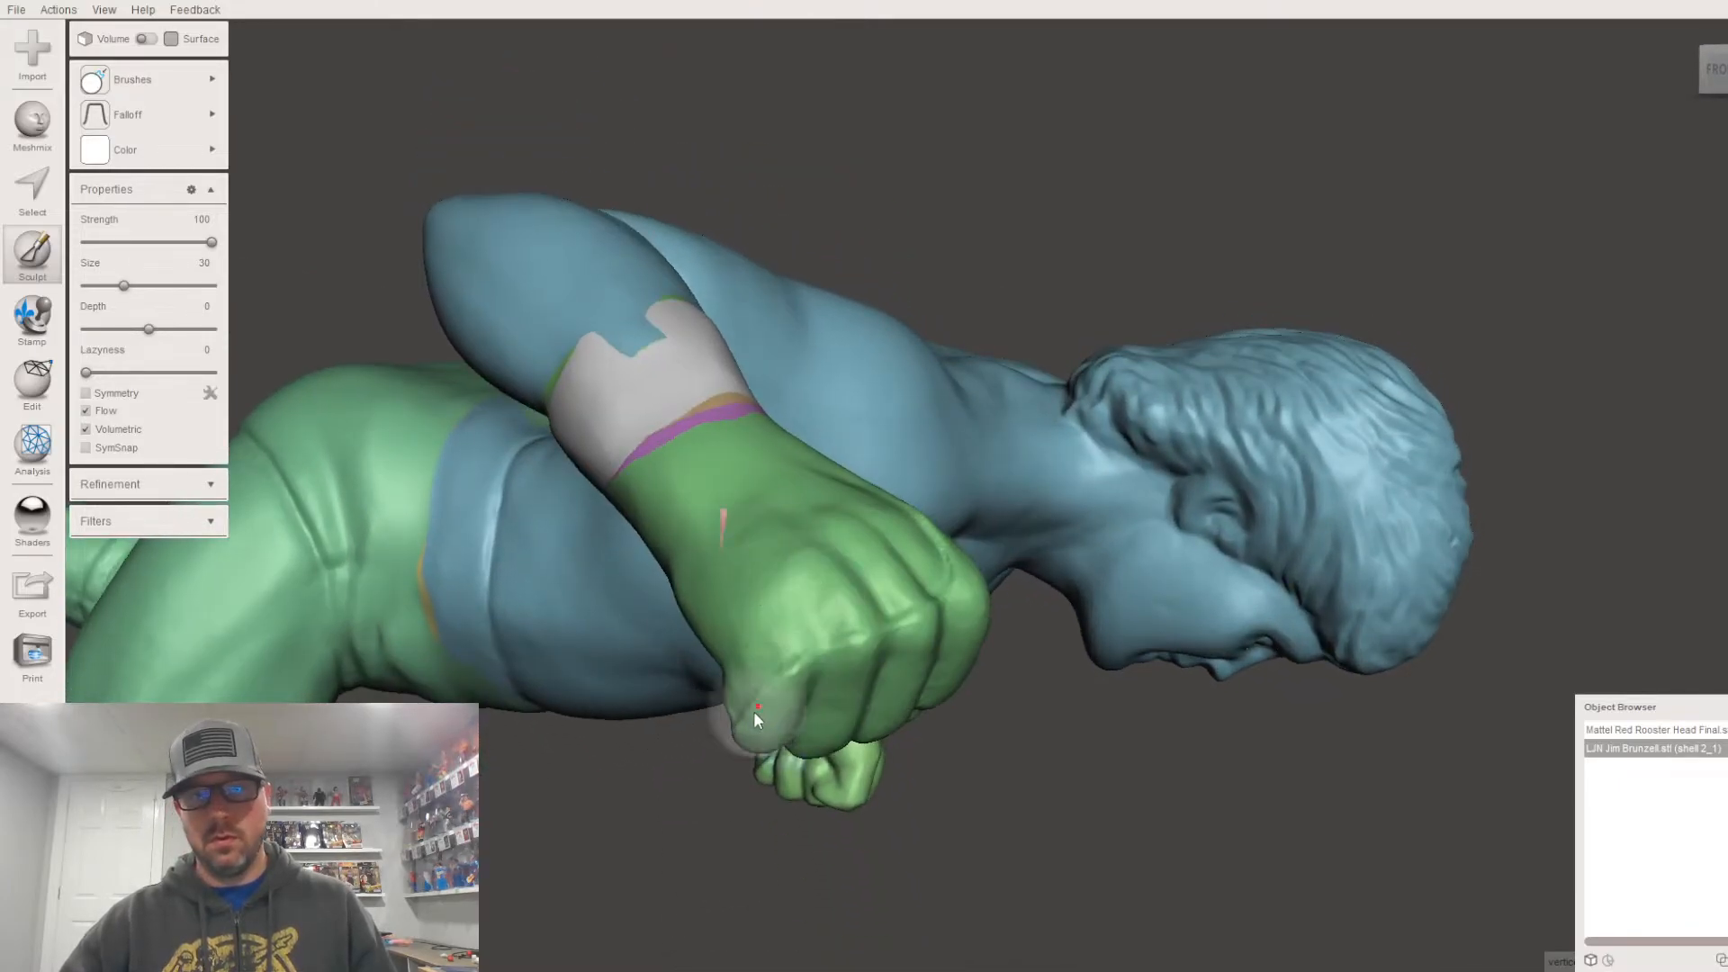
Step: Smooth the outer side and underside of the wrist seam so the fist blends into the forearm
right_click_drag(758, 697, 1139, 538)
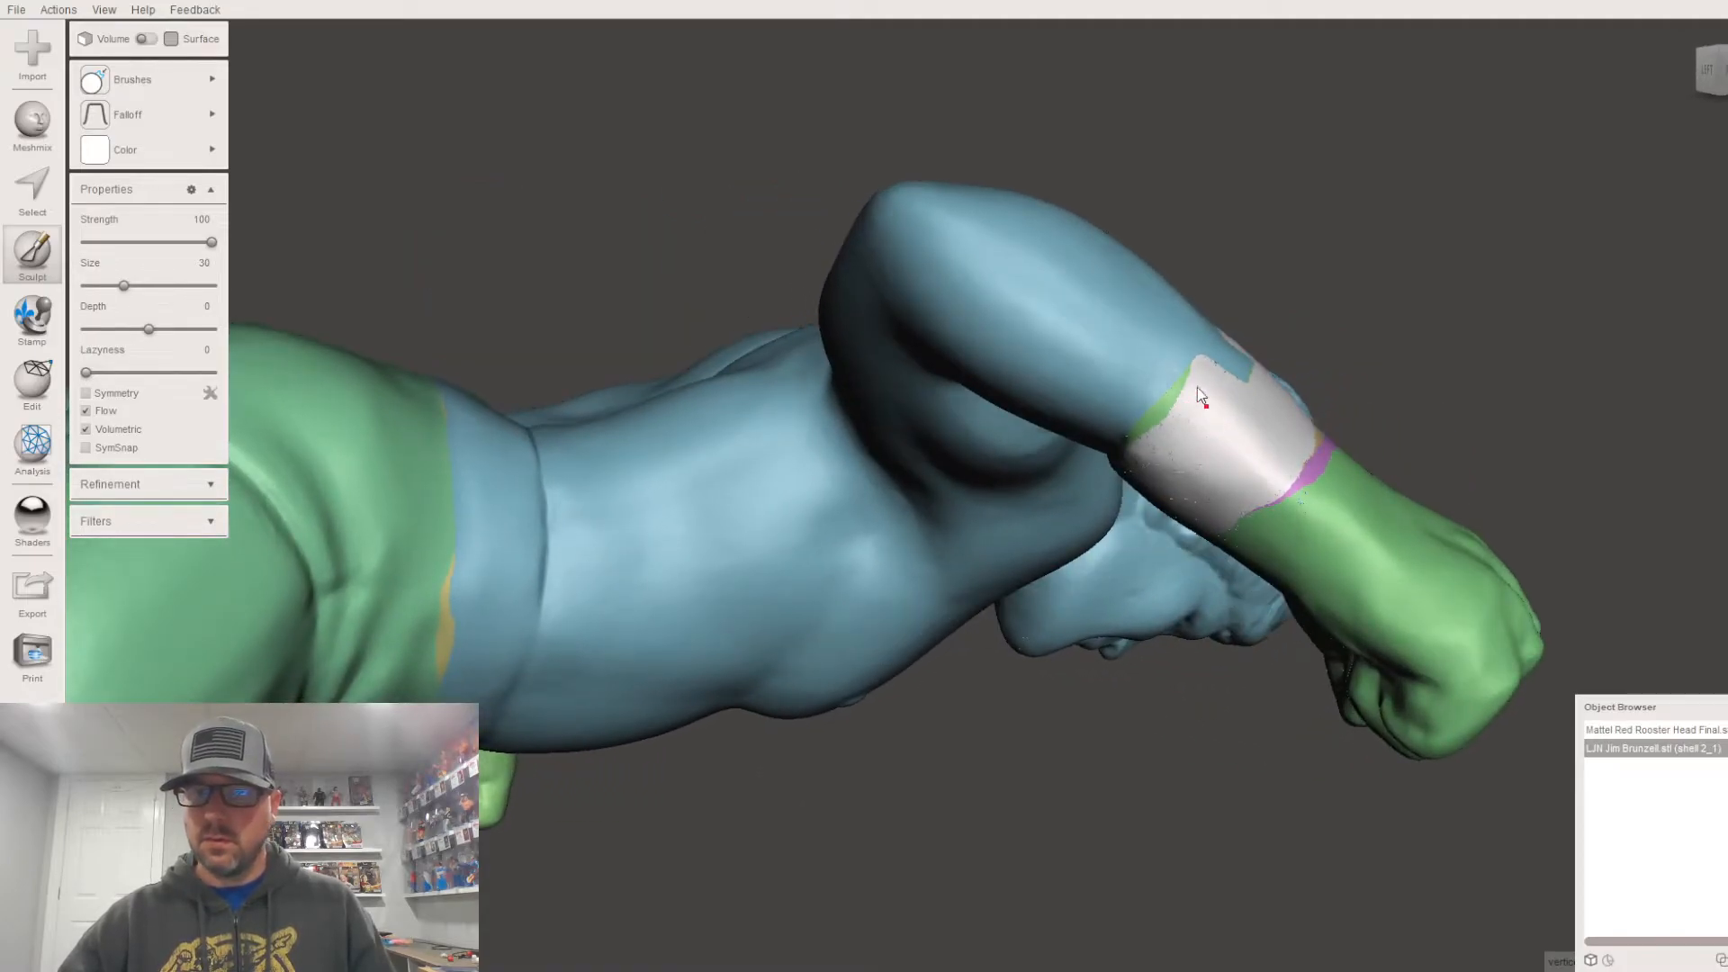
right_click_drag(1132, 455, 1228, 166)
middle_click_drag(1227, 166, 1114, 427)
mouse_move(1037, 587)
left_mouse_down()
mouse_move(969, 548)
mouse_move(1039, 621)
mouse_move(948, 622)
mouse_move(1012, 653)
mouse_move(1029, 644)
left_mouse_up()
left_click_drag(983, 587, 959, 587)
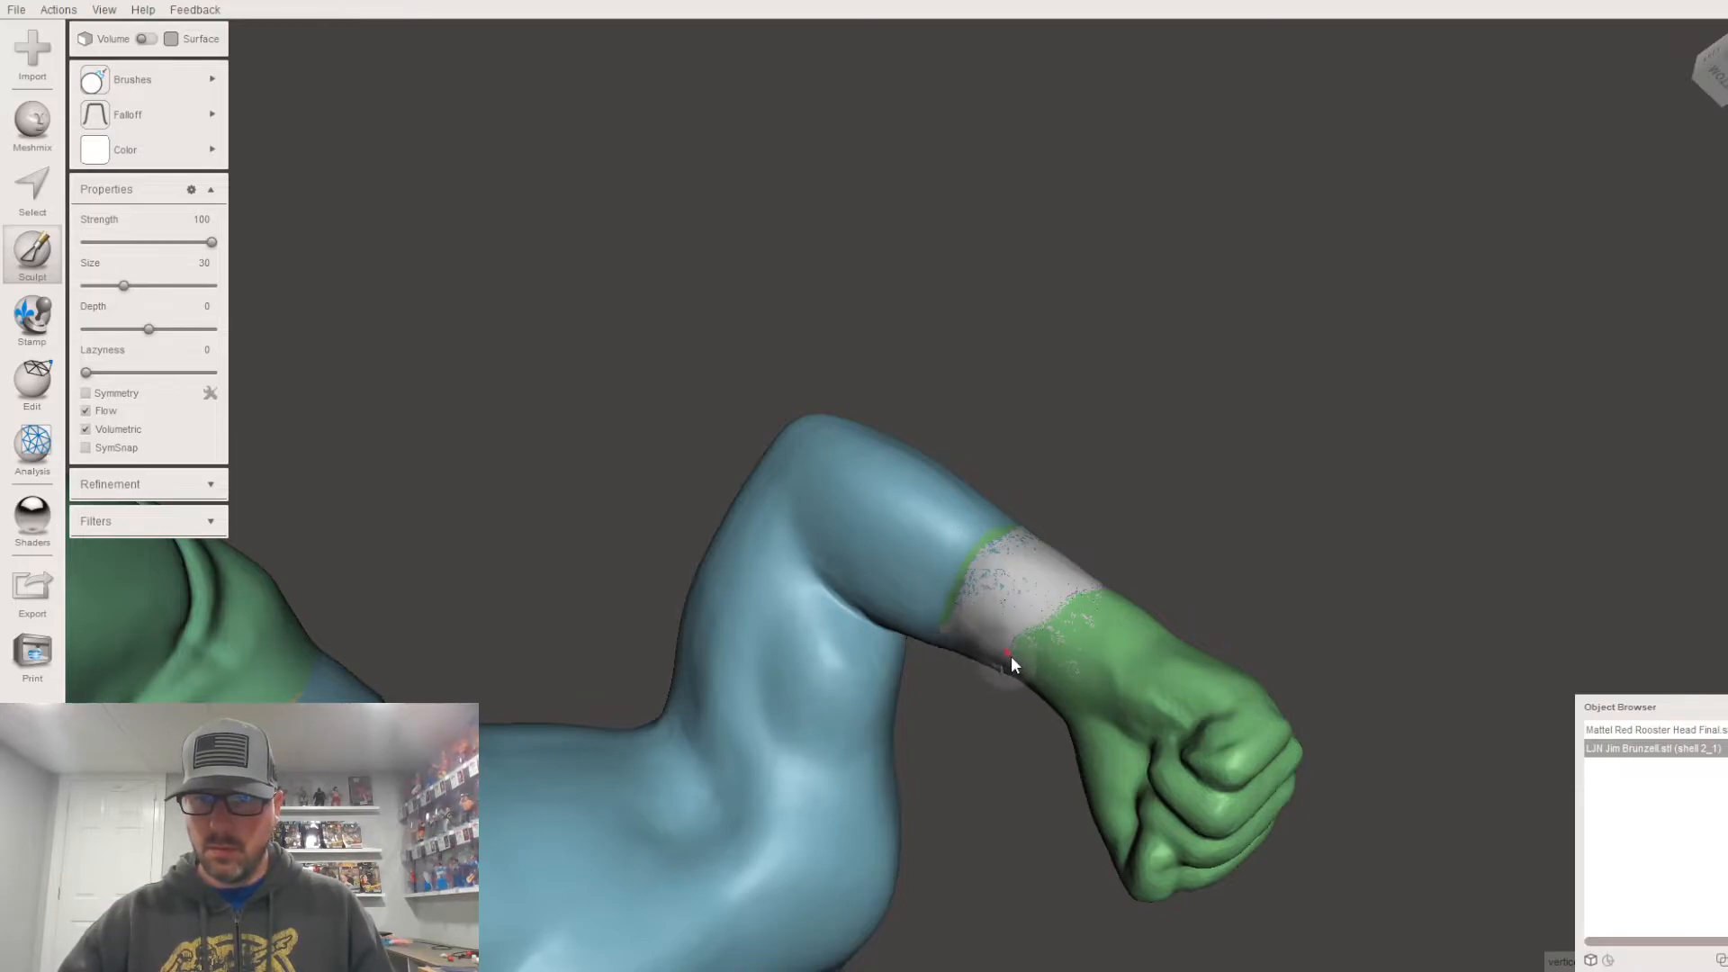
right_click_drag(1021, 628, 926, 721)
mouse_move(898, 694)
left_mouse_down()
mouse_move(882, 684)
mouse_move(935, 645)
left_mouse_up()
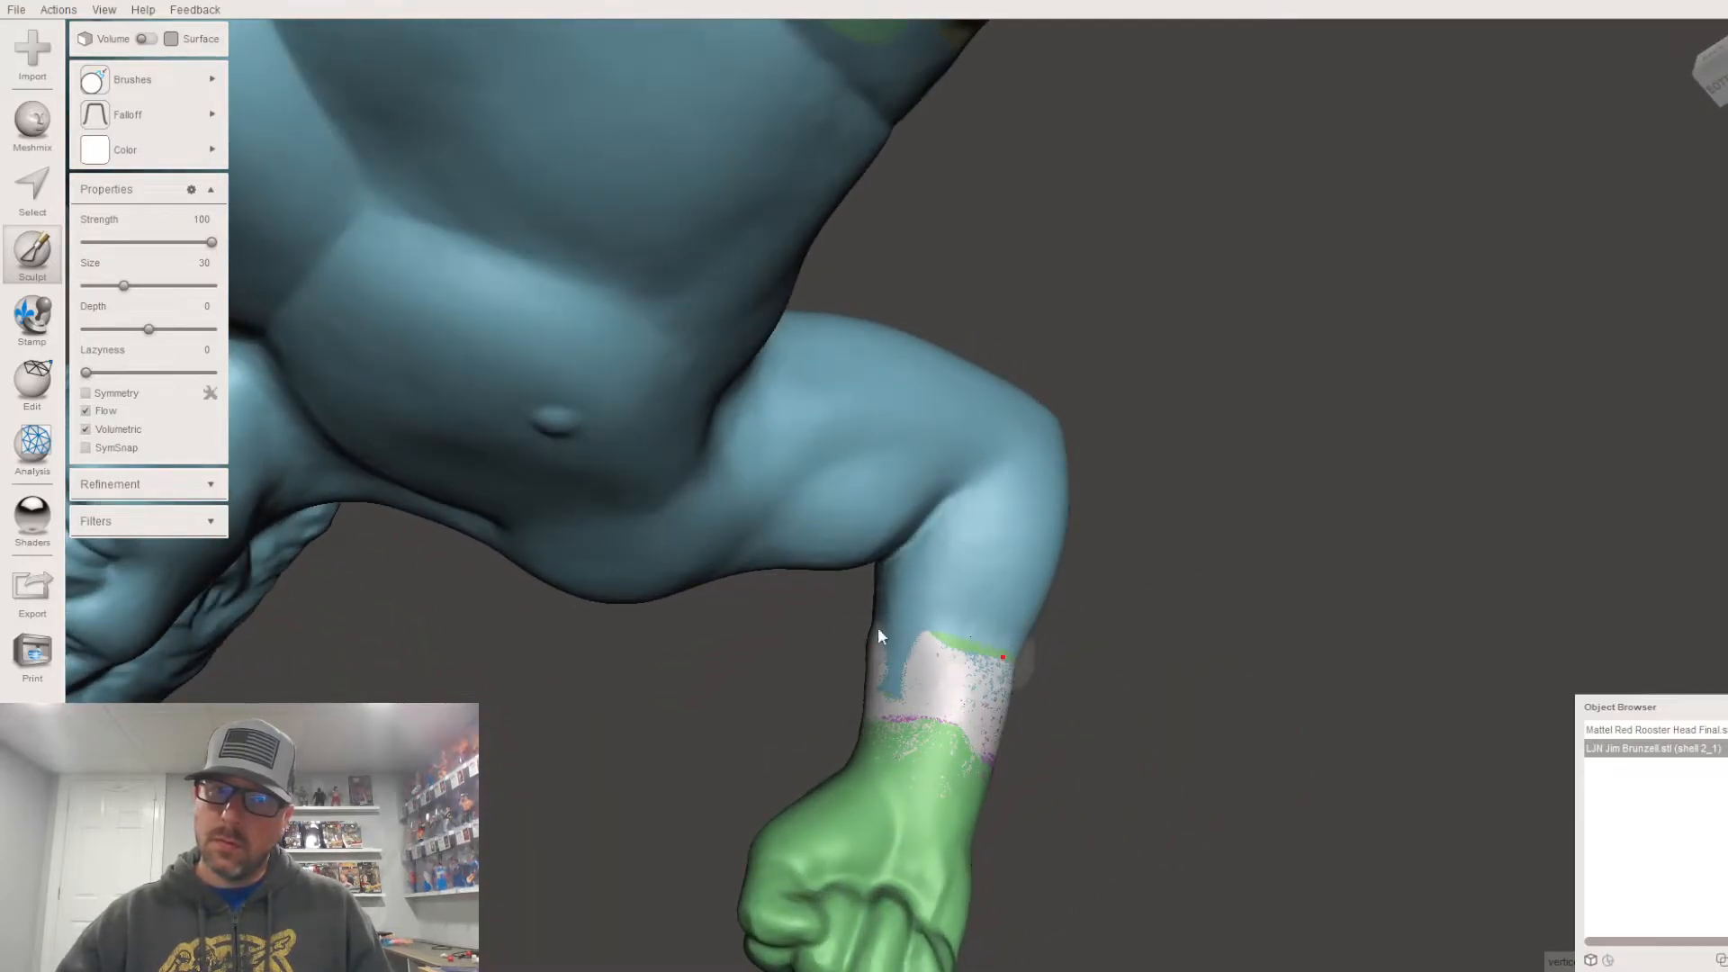
Step: Even out the wrist seam all the way round the forearm with the BubbleSmooth brush at strength 100 and size 30
mouse_move(230, 88)
left_click(410, 302)
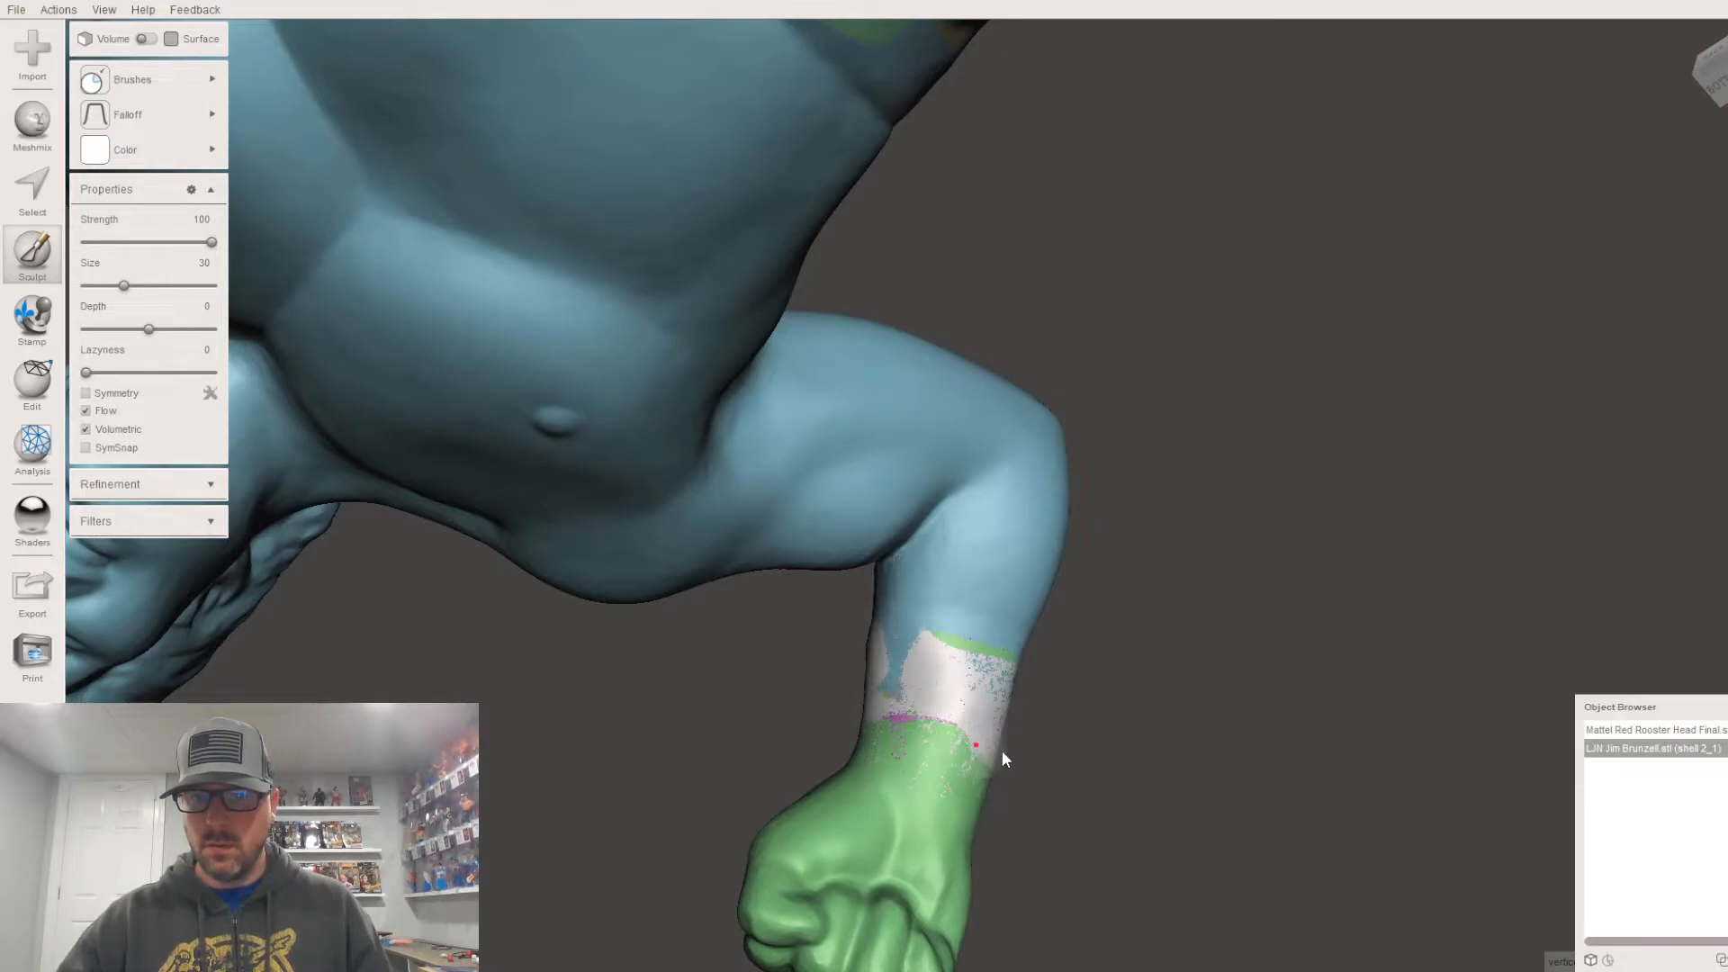
right_click_drag(801, 659, 928, 697)
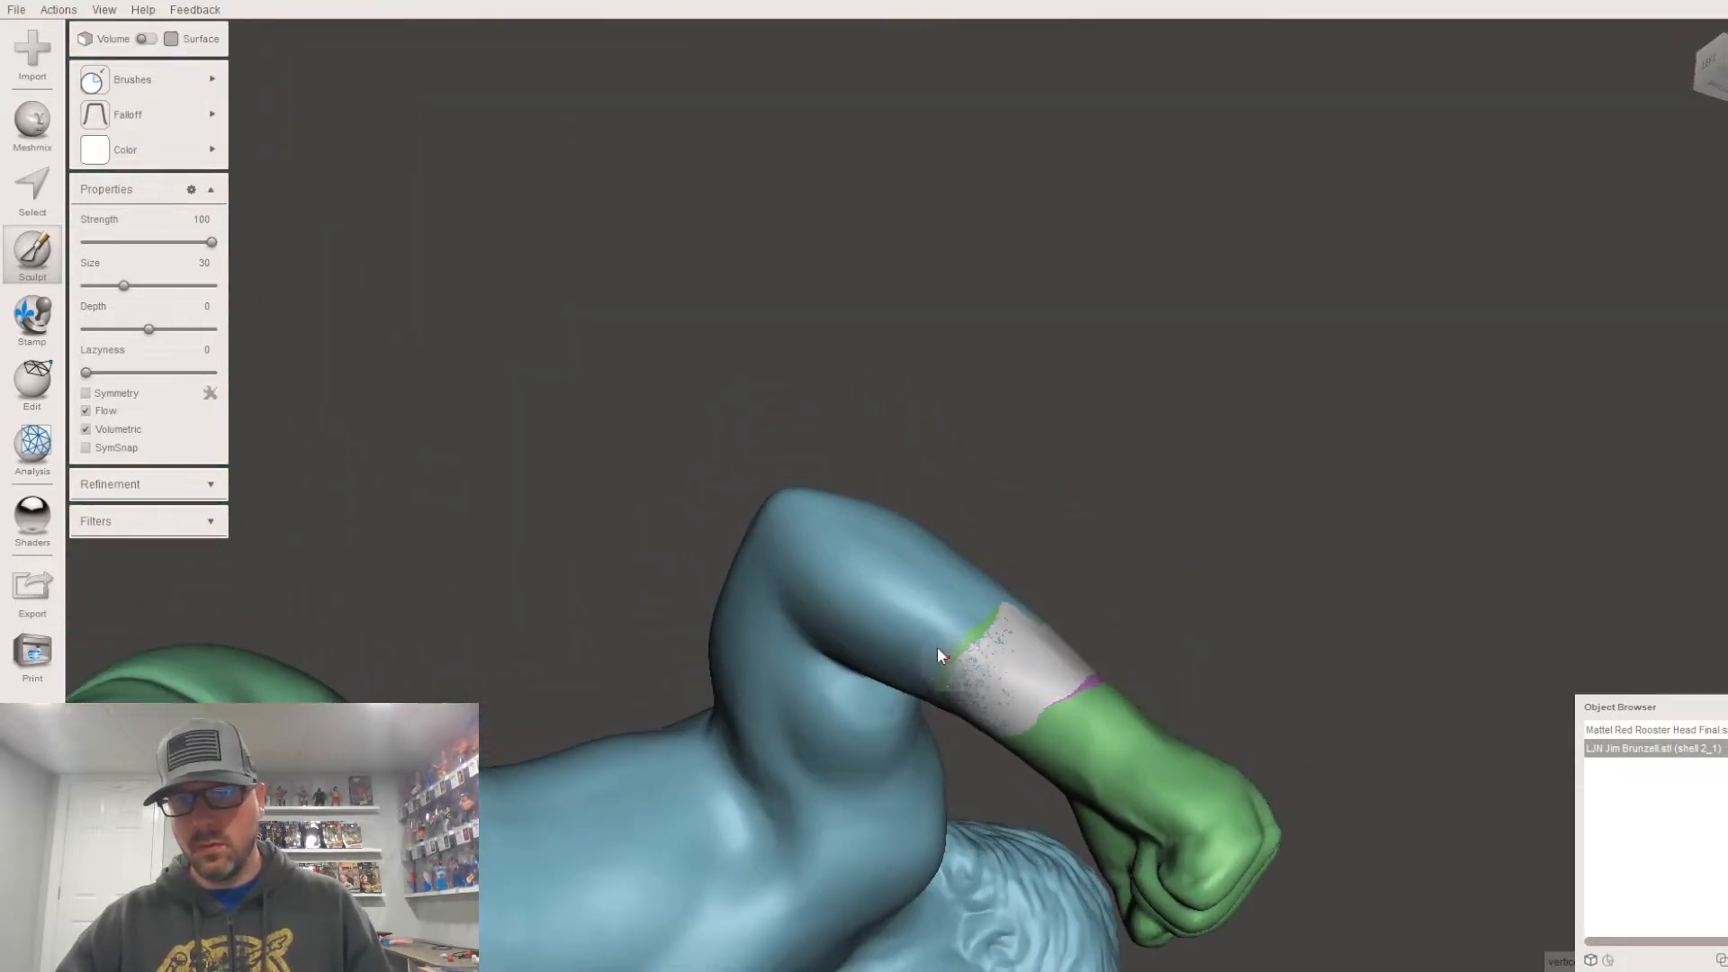
right_click_drag(974, 630, 902, 694)
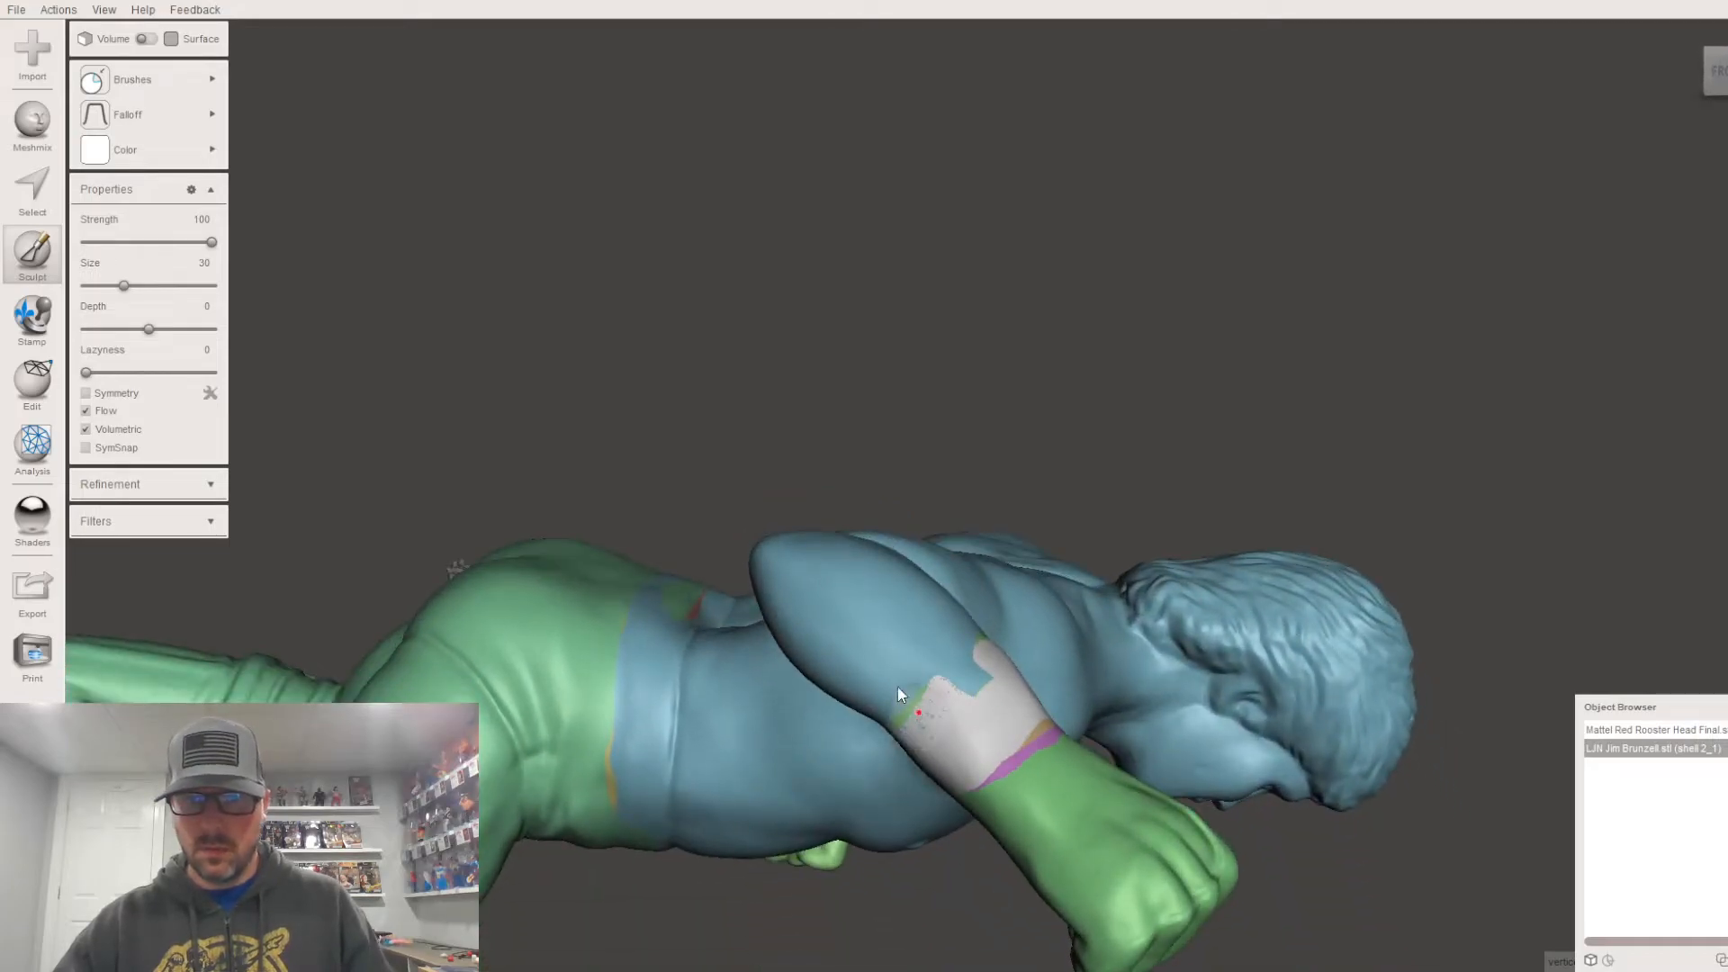
left_click_drag(884, 717, 958, 682)
mouse_move(958, 682)
right_mouse_down()
mouse_move(808, 724)
mouse_move(835, 704)
right_mouse_up()
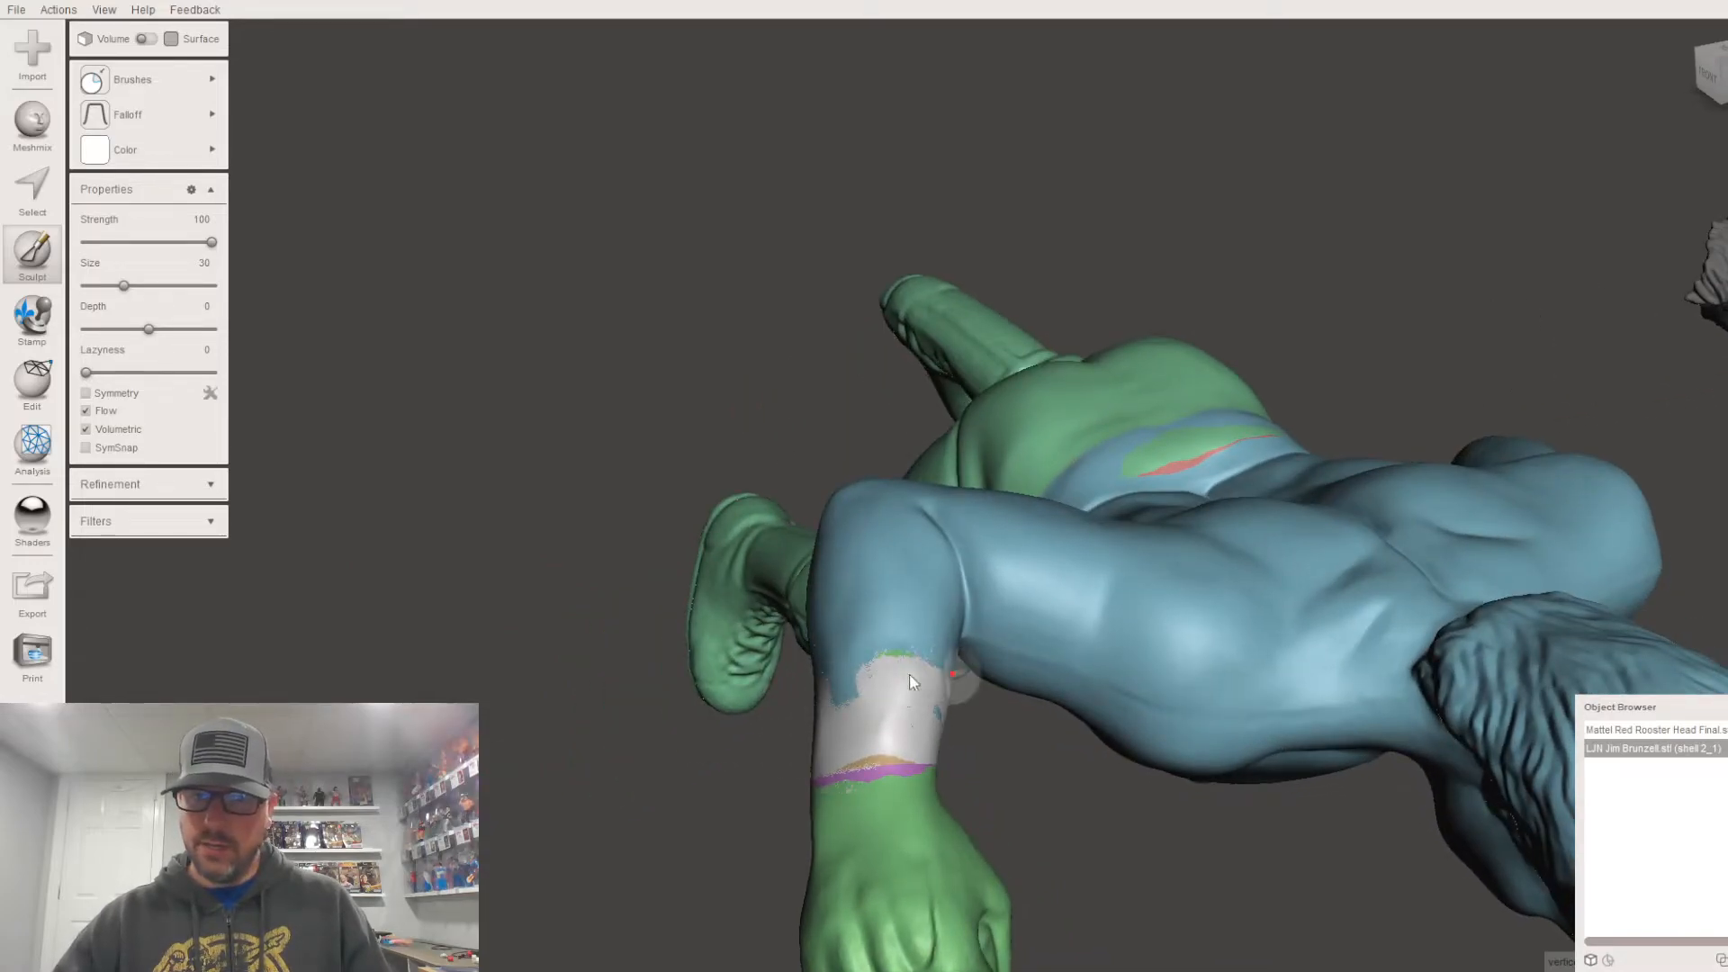
mouse_move(794, 690)
right_mouse_down()
mouse_move(841, 636)
mouse_move(882, 629)
mouse_move(888, 553)
mouse_move(942, 654)
mouse_move(994, 619)
mouse_move(936, 645)
right_mouse_up()
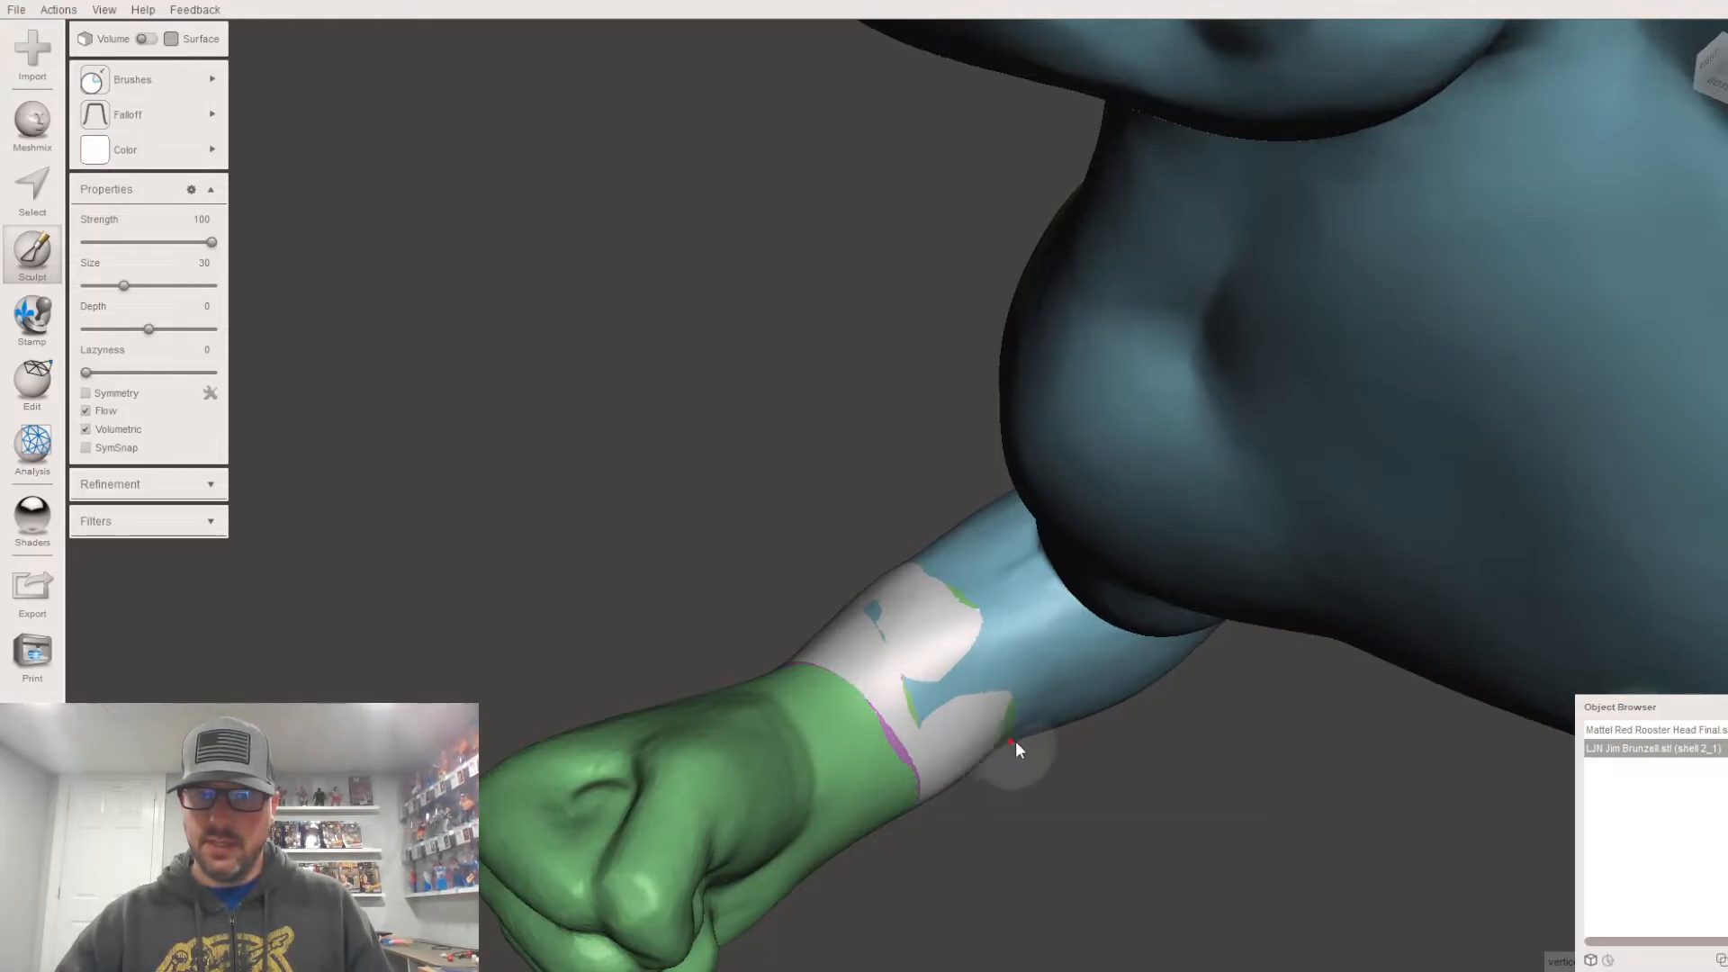
right_click_drag(973, 696, 1039, 688)
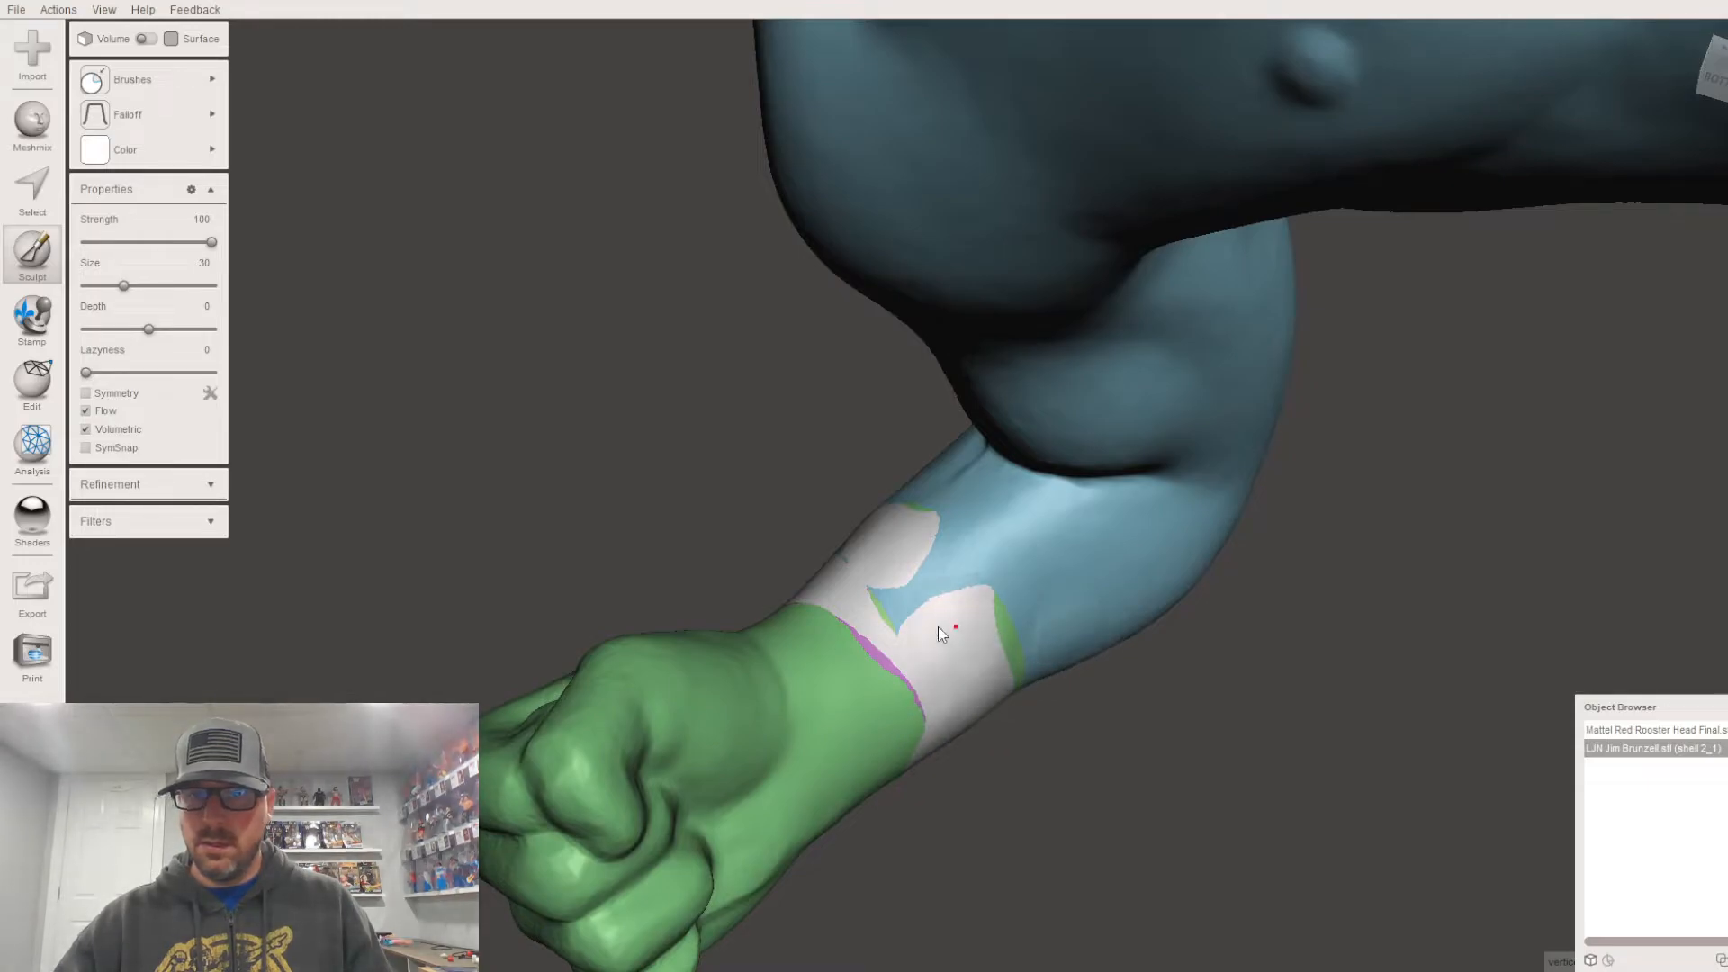
right_click_drag(927, 585, 1081, 656)
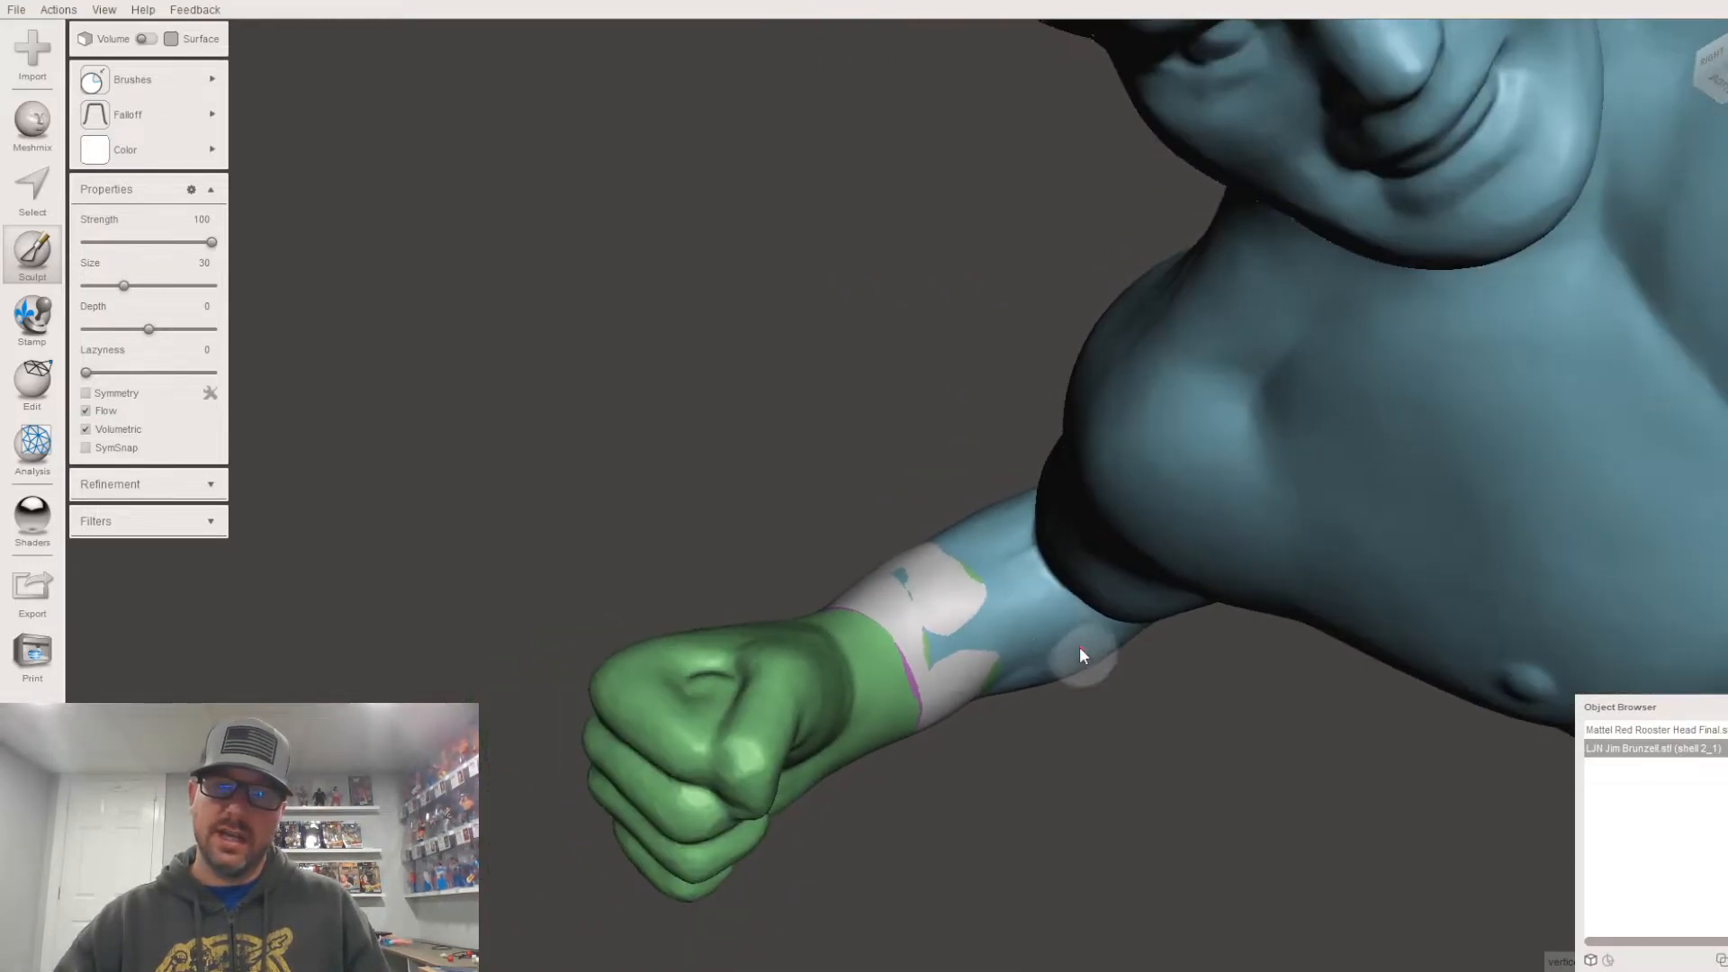
Step: Smooth away the bump on the front of the figure's right thigh above the knee pad with the ShrinkSmooth brush
scroll(1078, 647, "down", 4)
right_click_drag(933, 524, 1126, 263)
scroll(1062, 396, "down", 5)
middle_click_drag(999, 522, 612, 225)
right_click_drag(702, 267, 872, 495)
scroll(846, 543, "down", 5)
right_click_drag(882, 707, 769, 814)
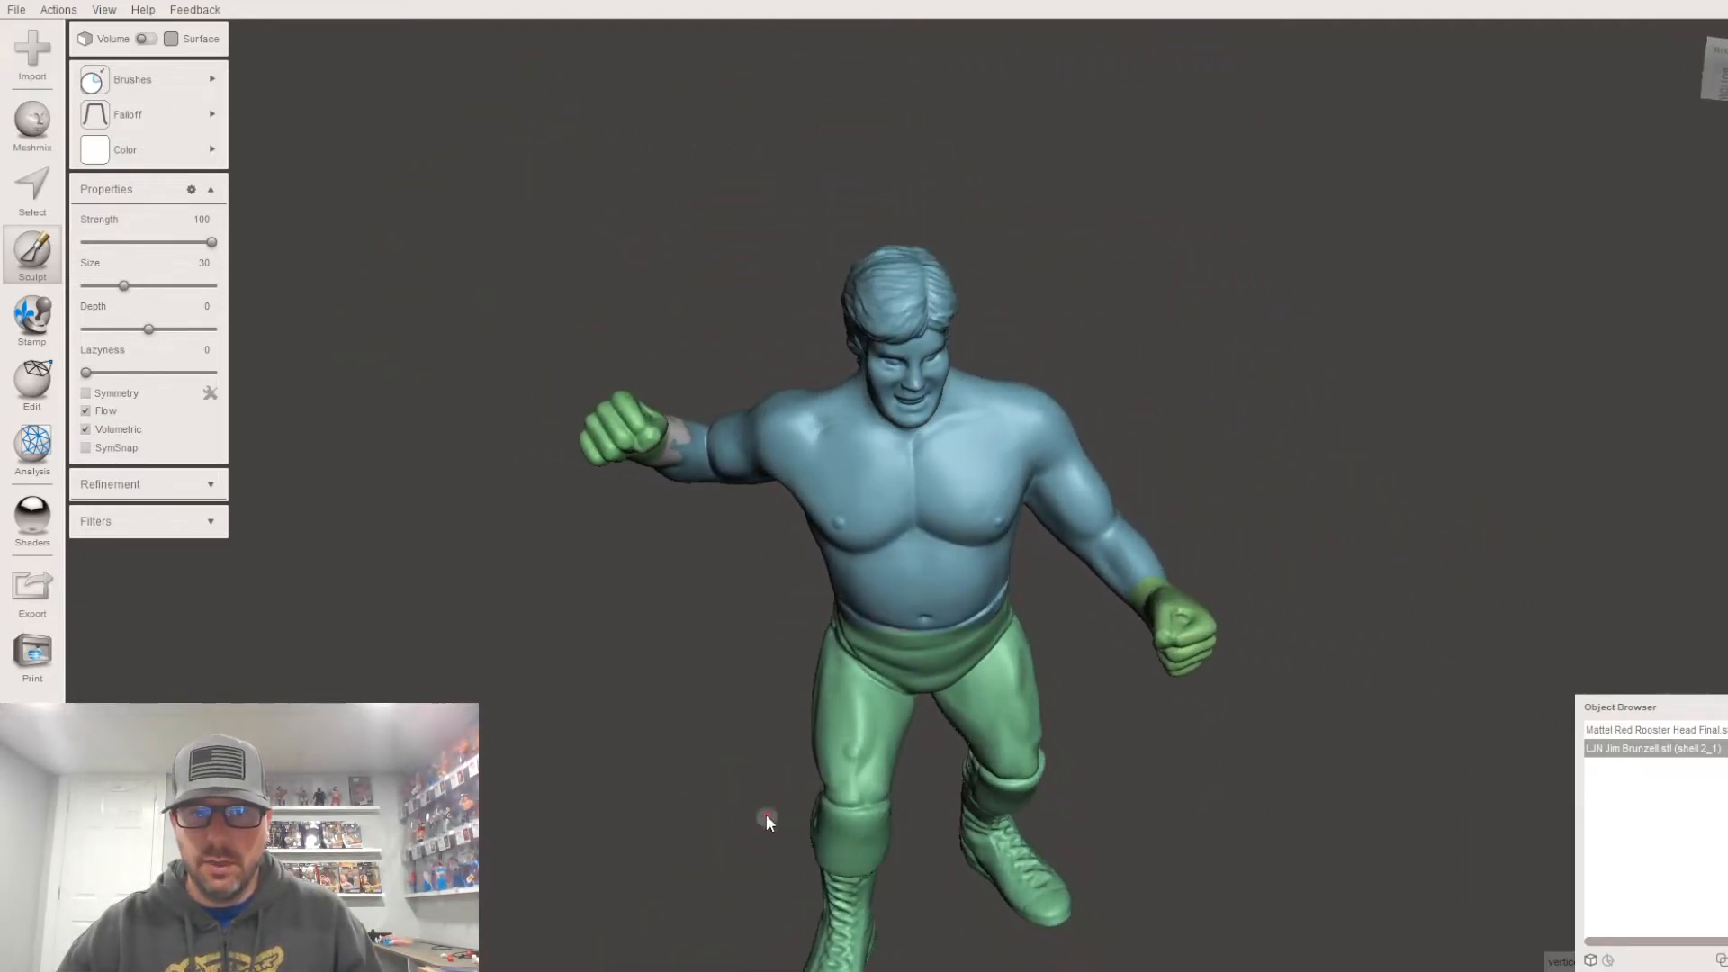
scroll(900, 765, "up", 2)
scroll(904, 688, "up", 3)
right_click_drag(903, 687, 922, 490)
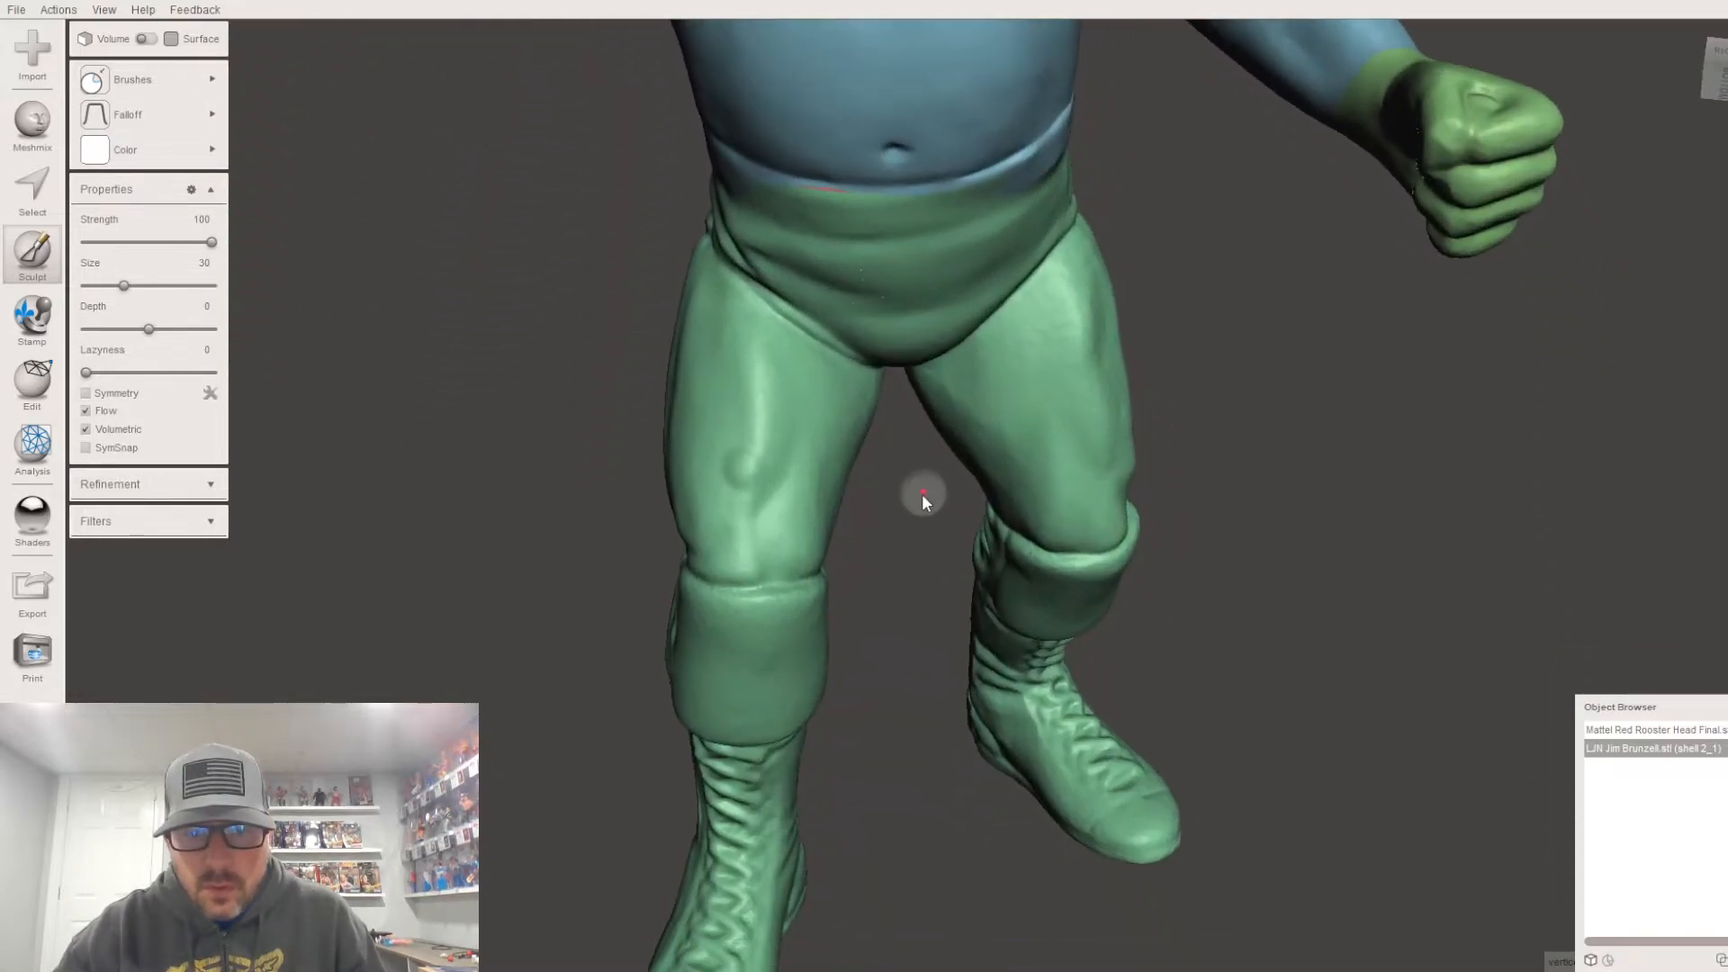
scroll(871, 487, "up", 4)
mouse_move(709, 508)
right_mouse_down()
mouse_move(783, 594)
mouse_move(980, 495)
right_mouse_up()
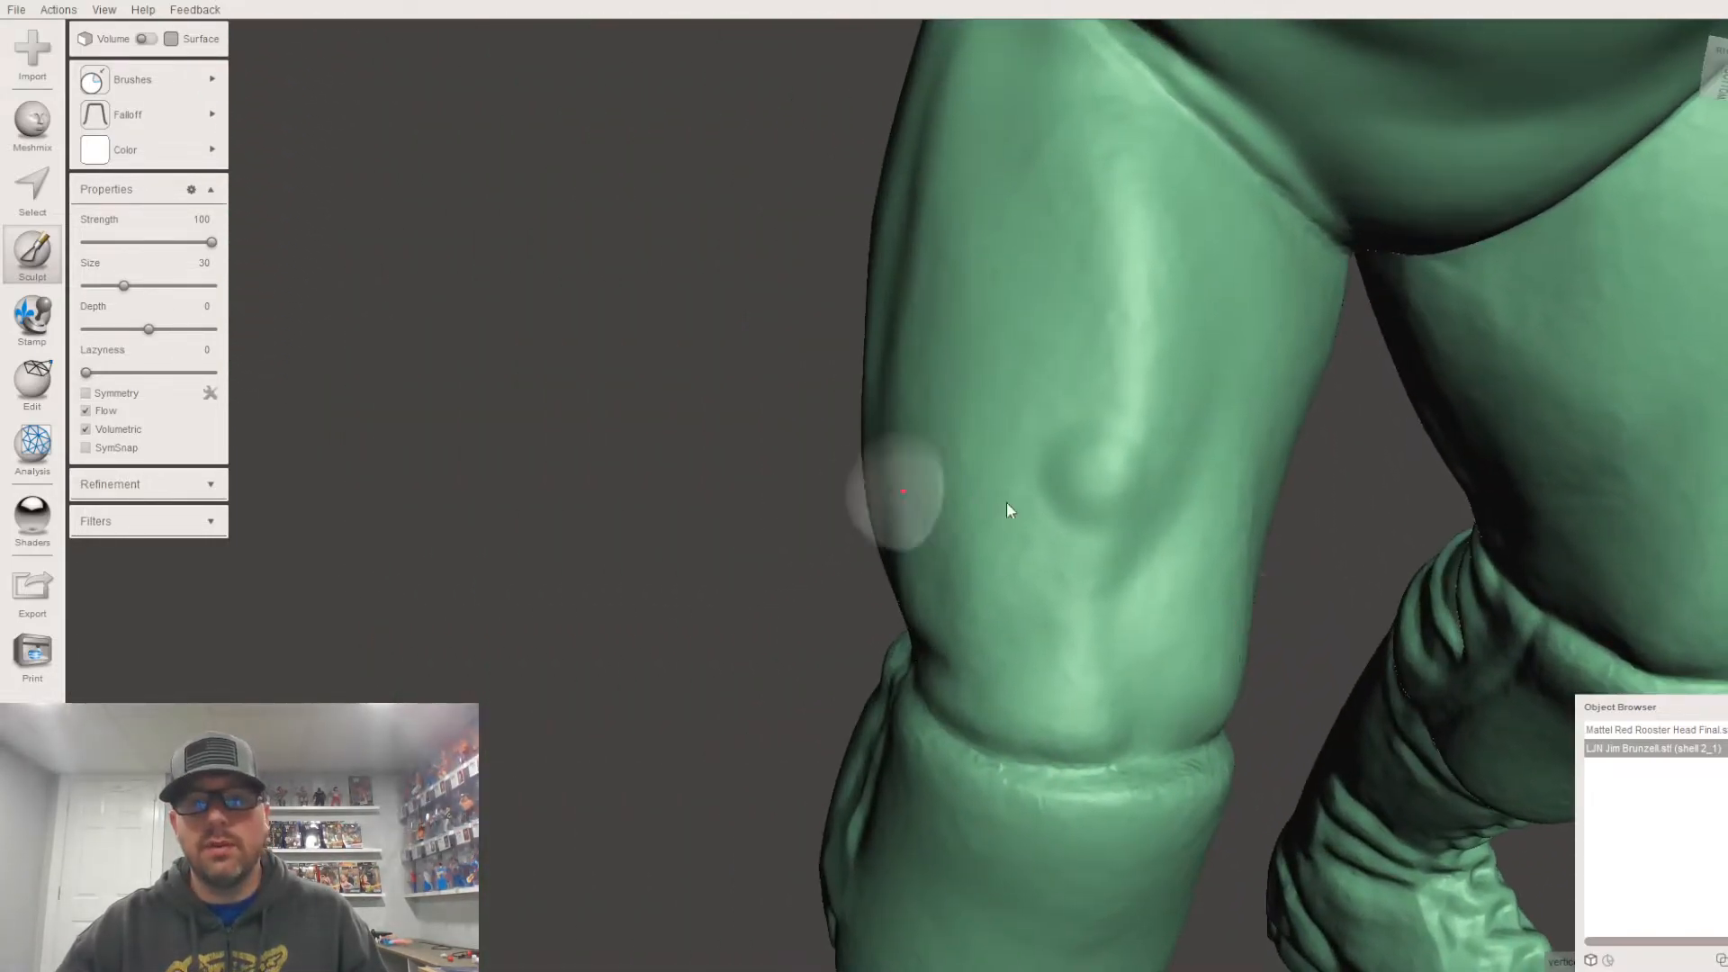
mouse_move(165, 82)
left_click(479, 302)
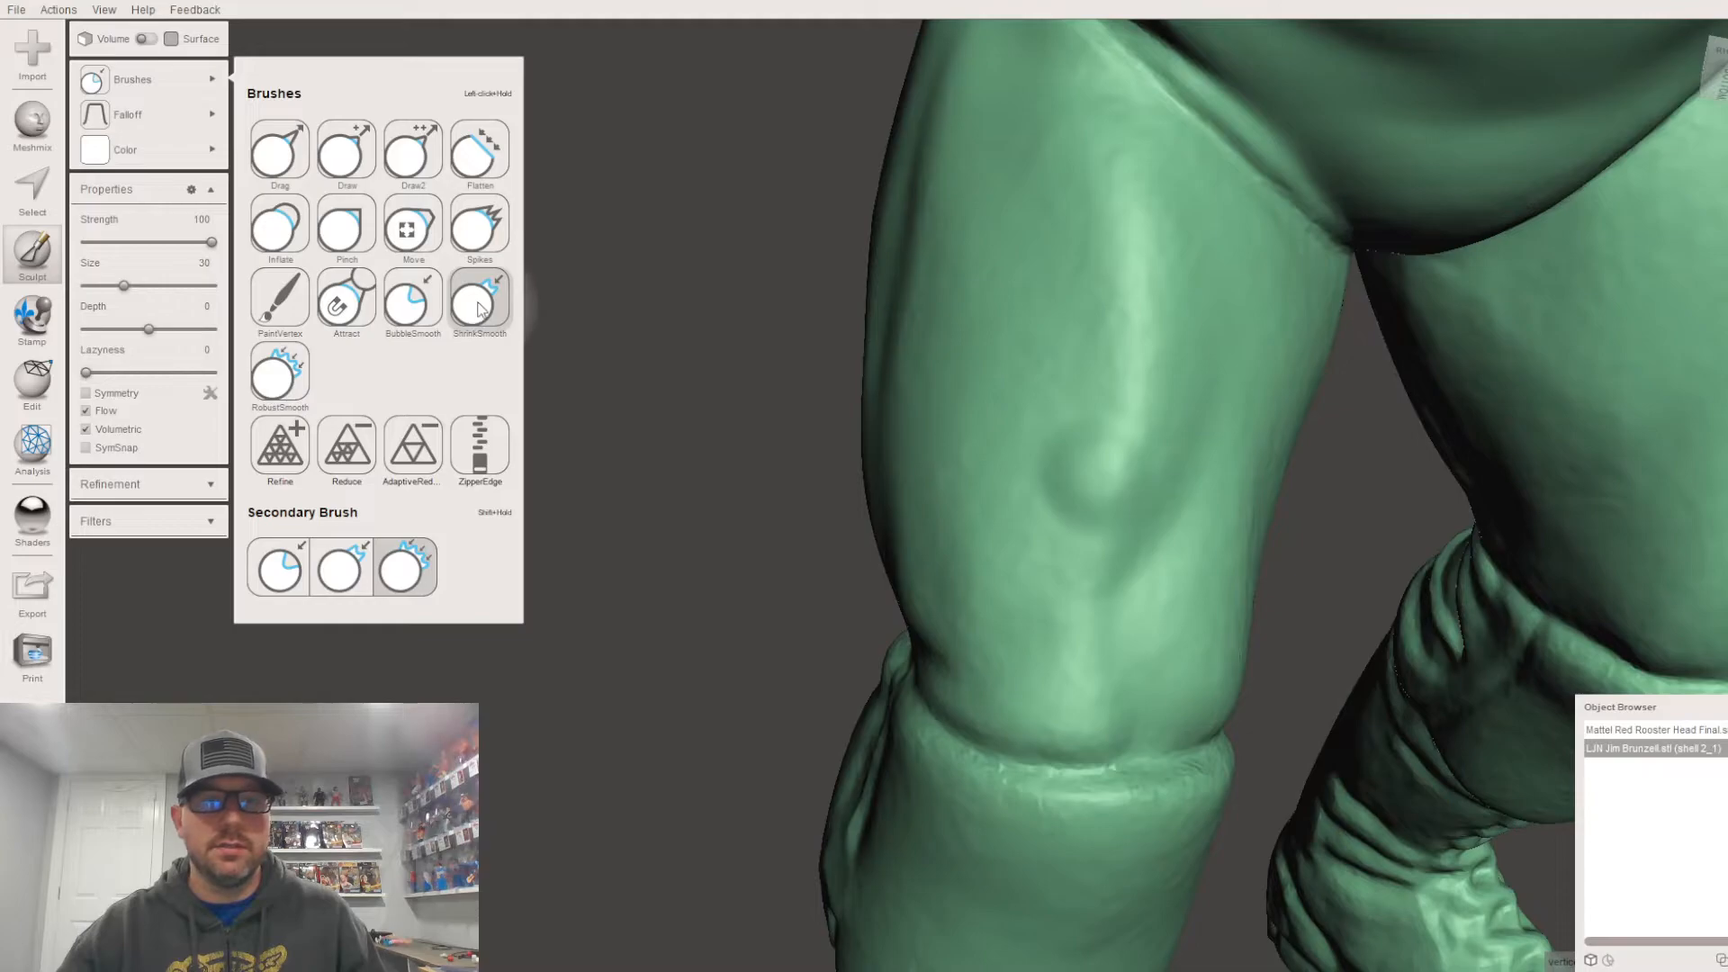
mouse_move(1064, 438)
left_mouse_down()
mouse_move(1061, 514)
mouse_move(1170, 396)
mouse_move(1090, 532)
mouse_move(1092, 378)
mouse_move(1061, 495)
mouse_move(1065, 571)
left_mouse_up()
Step: Smooth the inner side of the right forearm around the wrist seam with the ShrinkSmooth brush
mouse_move(1065, 571)
right_mouse_down()
mouse_move(1164, 542)
mouse_move(1144, 452)
mouse_move(1241, 528)
mouse_move(1002, 537)
mouse_move(871, 677)
mouse_move(1041, 717)
mouse_move(743, 482)
mouse_move(702, 360)
right_mouse_up()
scroll(1161, 540, "down", 5)
middle_click_drag(702, 359, 648, 491)
right_click_drag(964, 482, 918, 423)
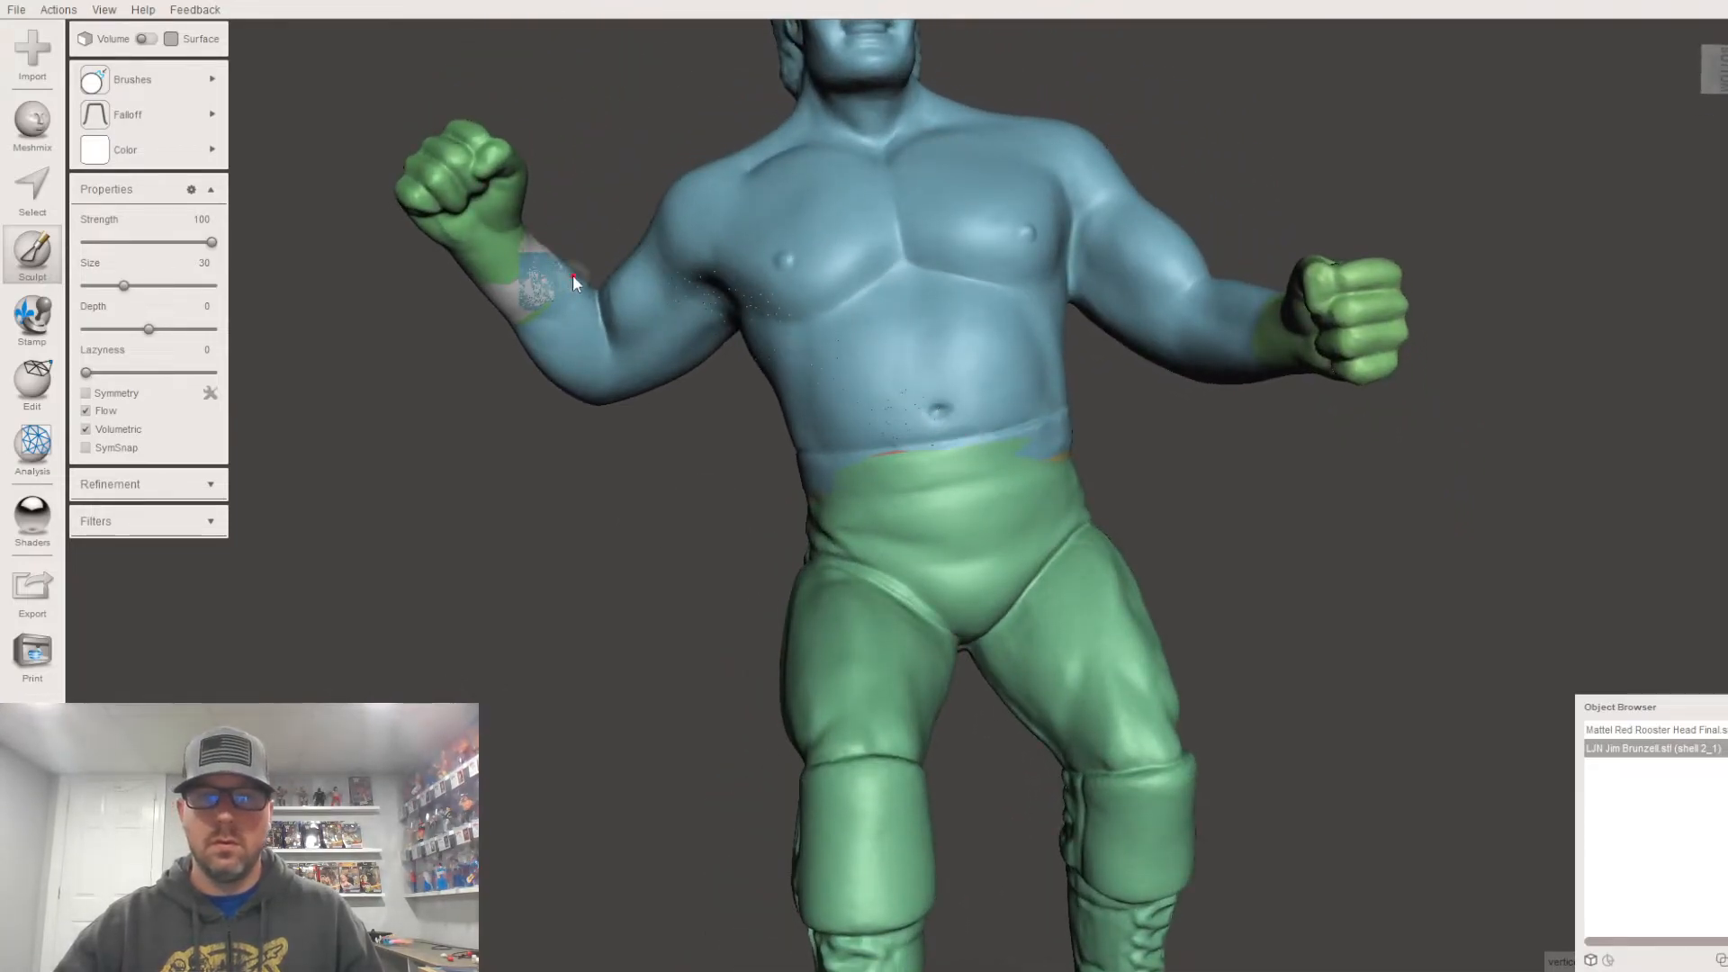
scroll(581, 378, "up", 5)
middle_click_drag(581, 391, 768, 576)
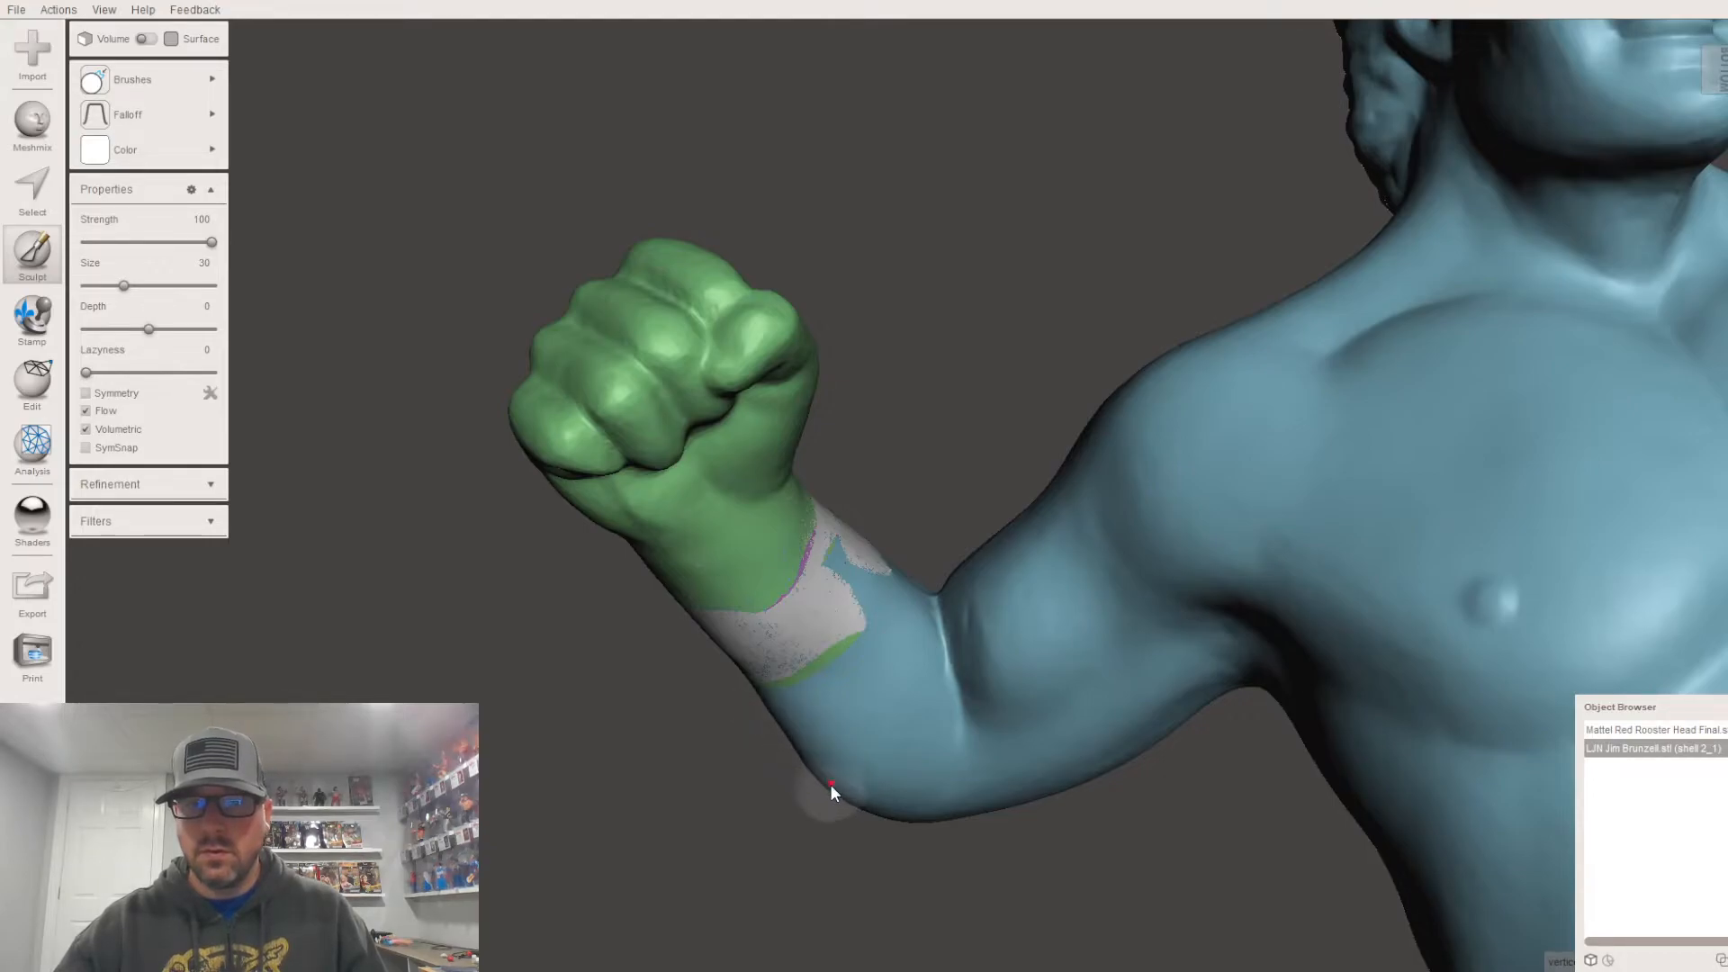
Step: Examine the wrist seam from all sides for remaining bumps and flaws
right_click_drag(1069, 725, 958, 602)
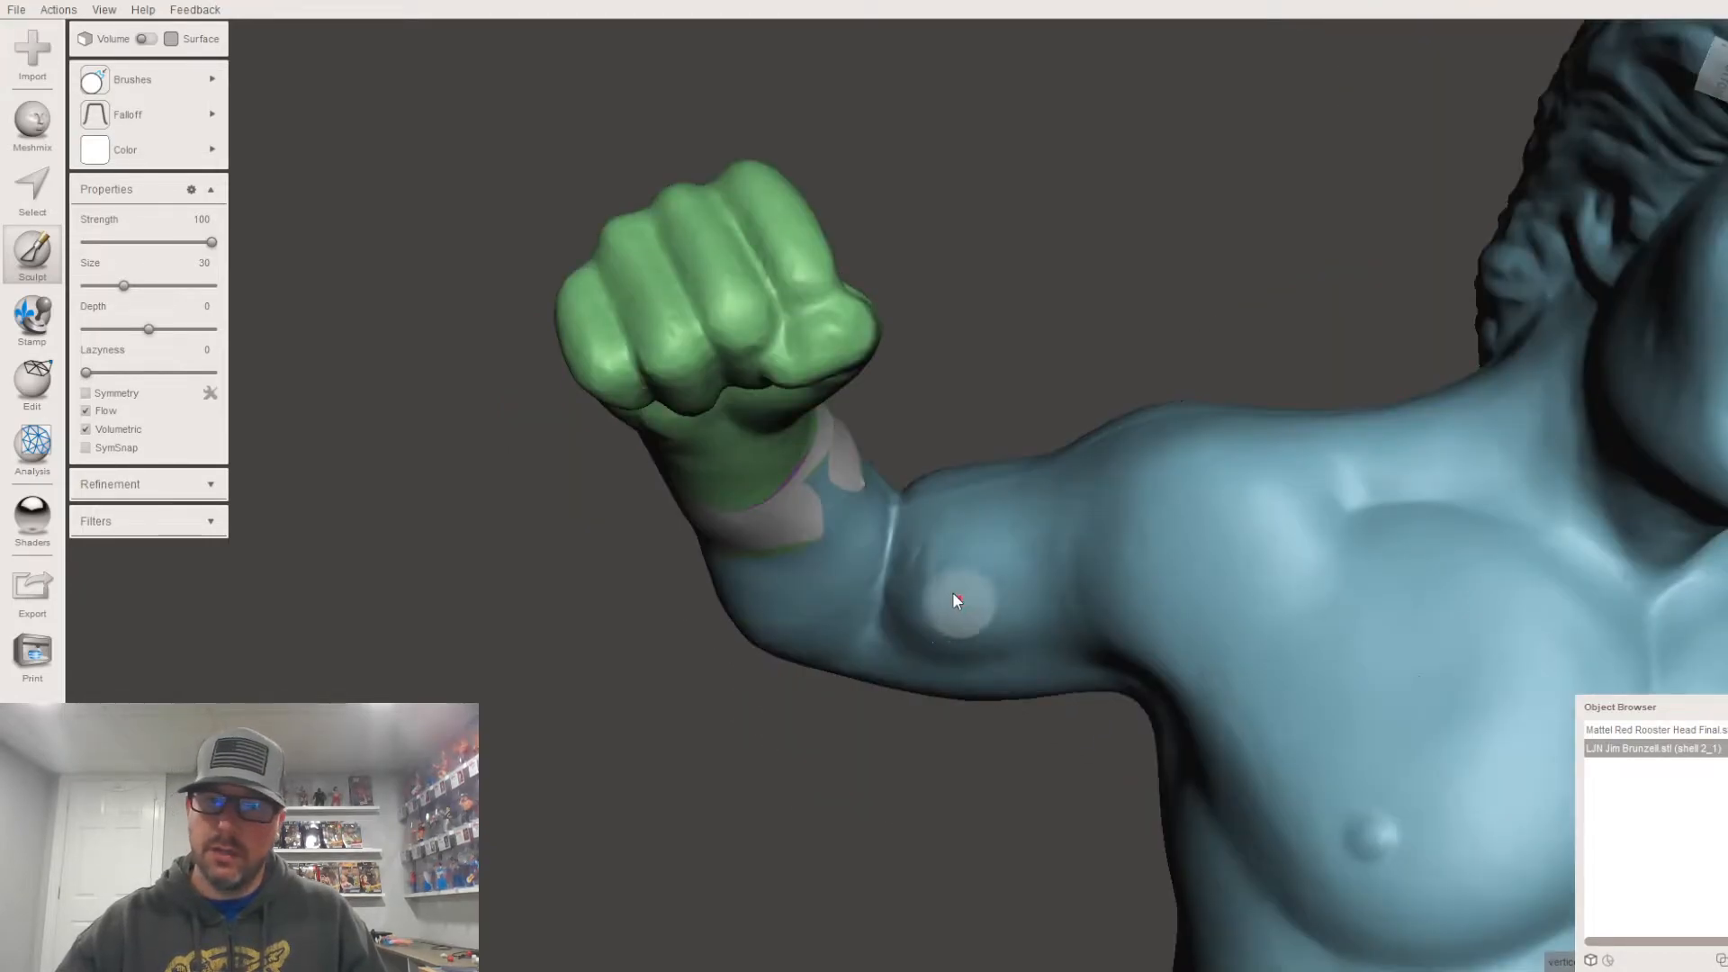
right_click_drag(986, 505, 887, 438)
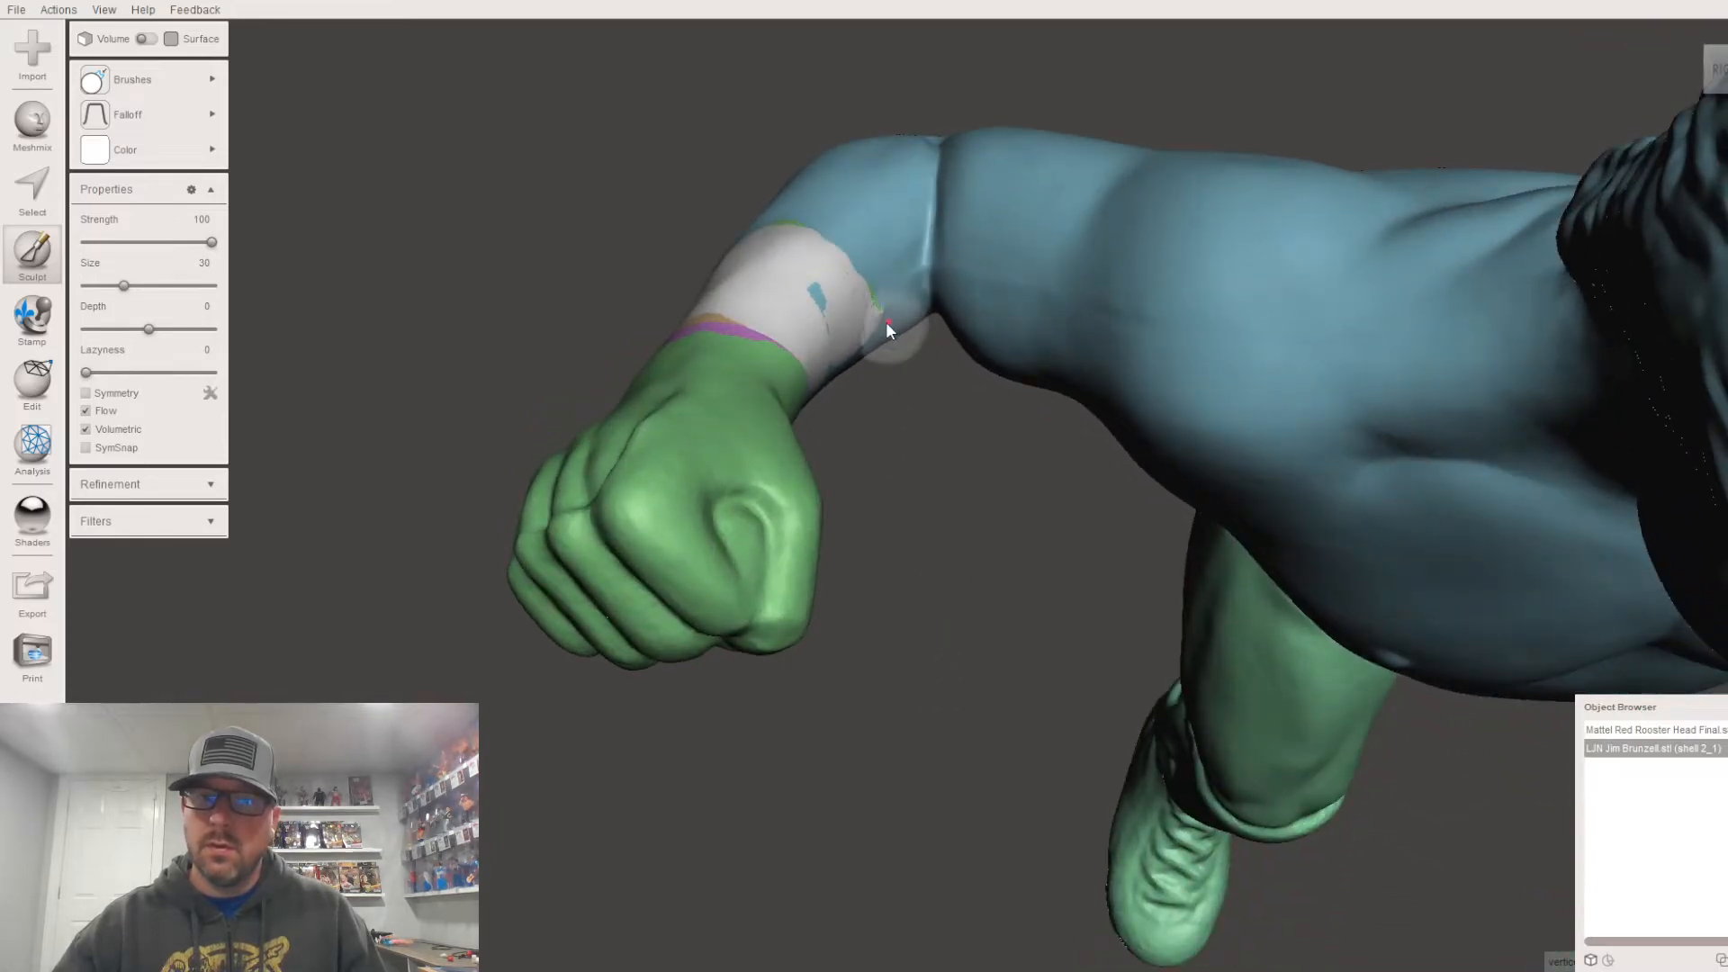
scroll(886, 290, "up", 3)
scroll(887, 290, "down", 3)
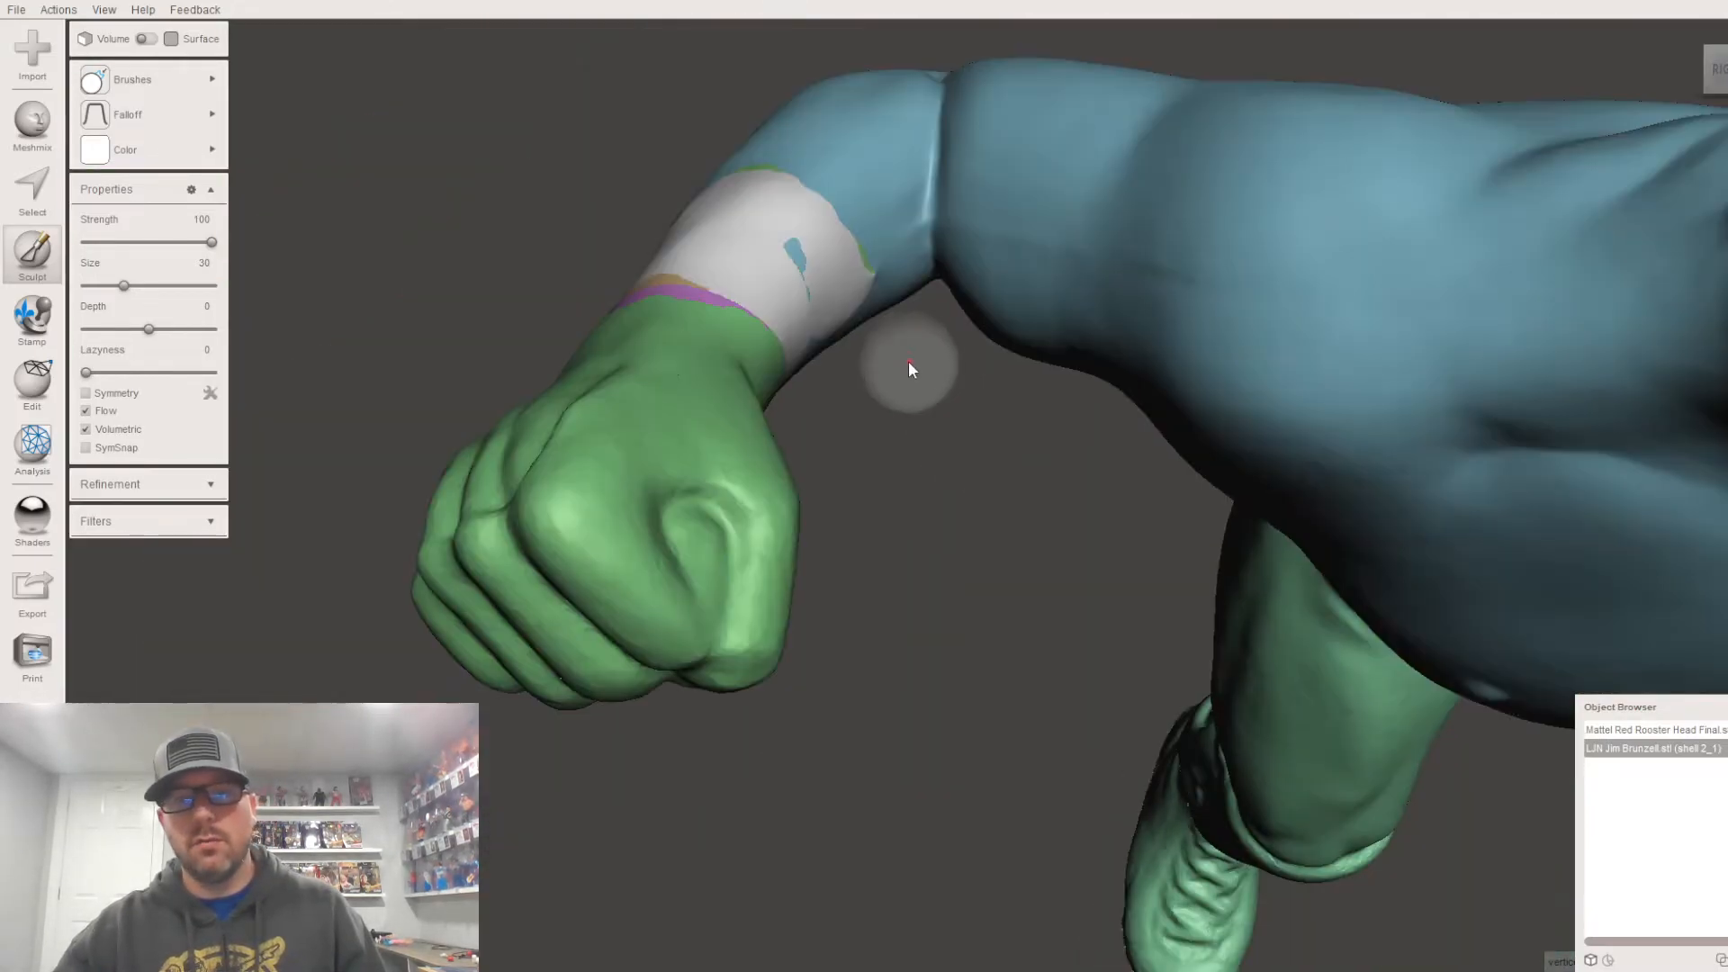
right_click_drag(910, 328, 806, 332)
middle_click_drag(891, 353, 942, 483)
middle_click_drag(1076, 497, 1029, 376)
scroll(1023, 528, "up", 3)
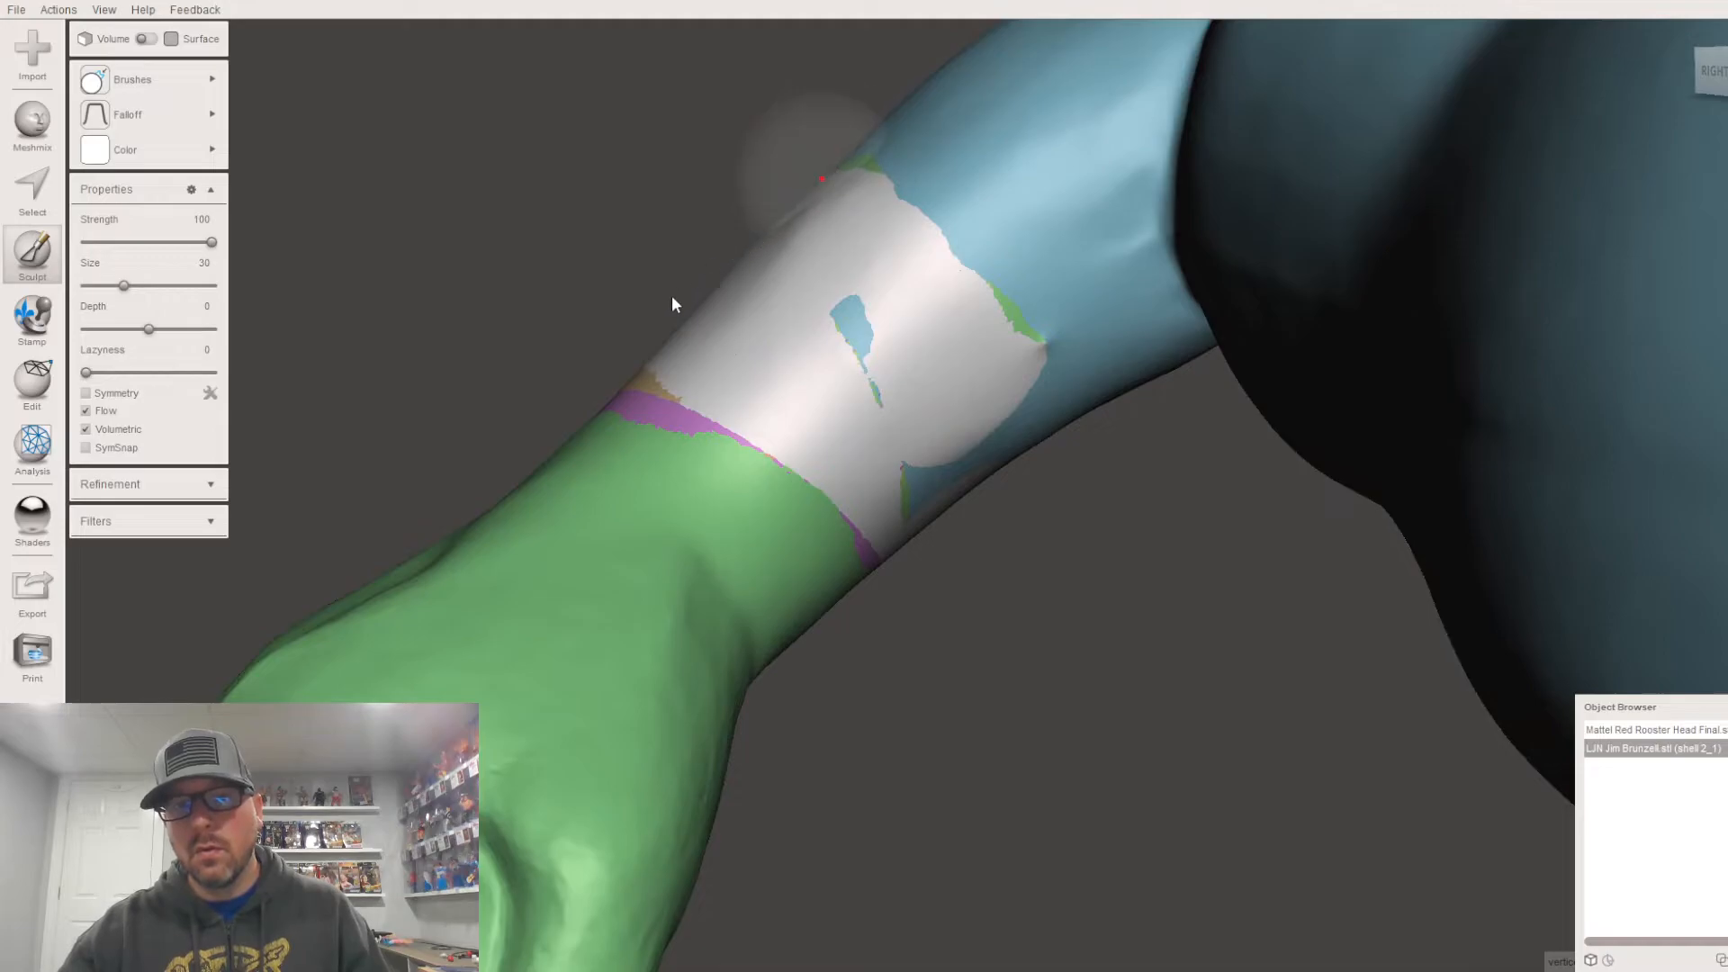
right_click_drag(930, 361, 990, 455)
right_click_drag(740, 412, 540, 360)
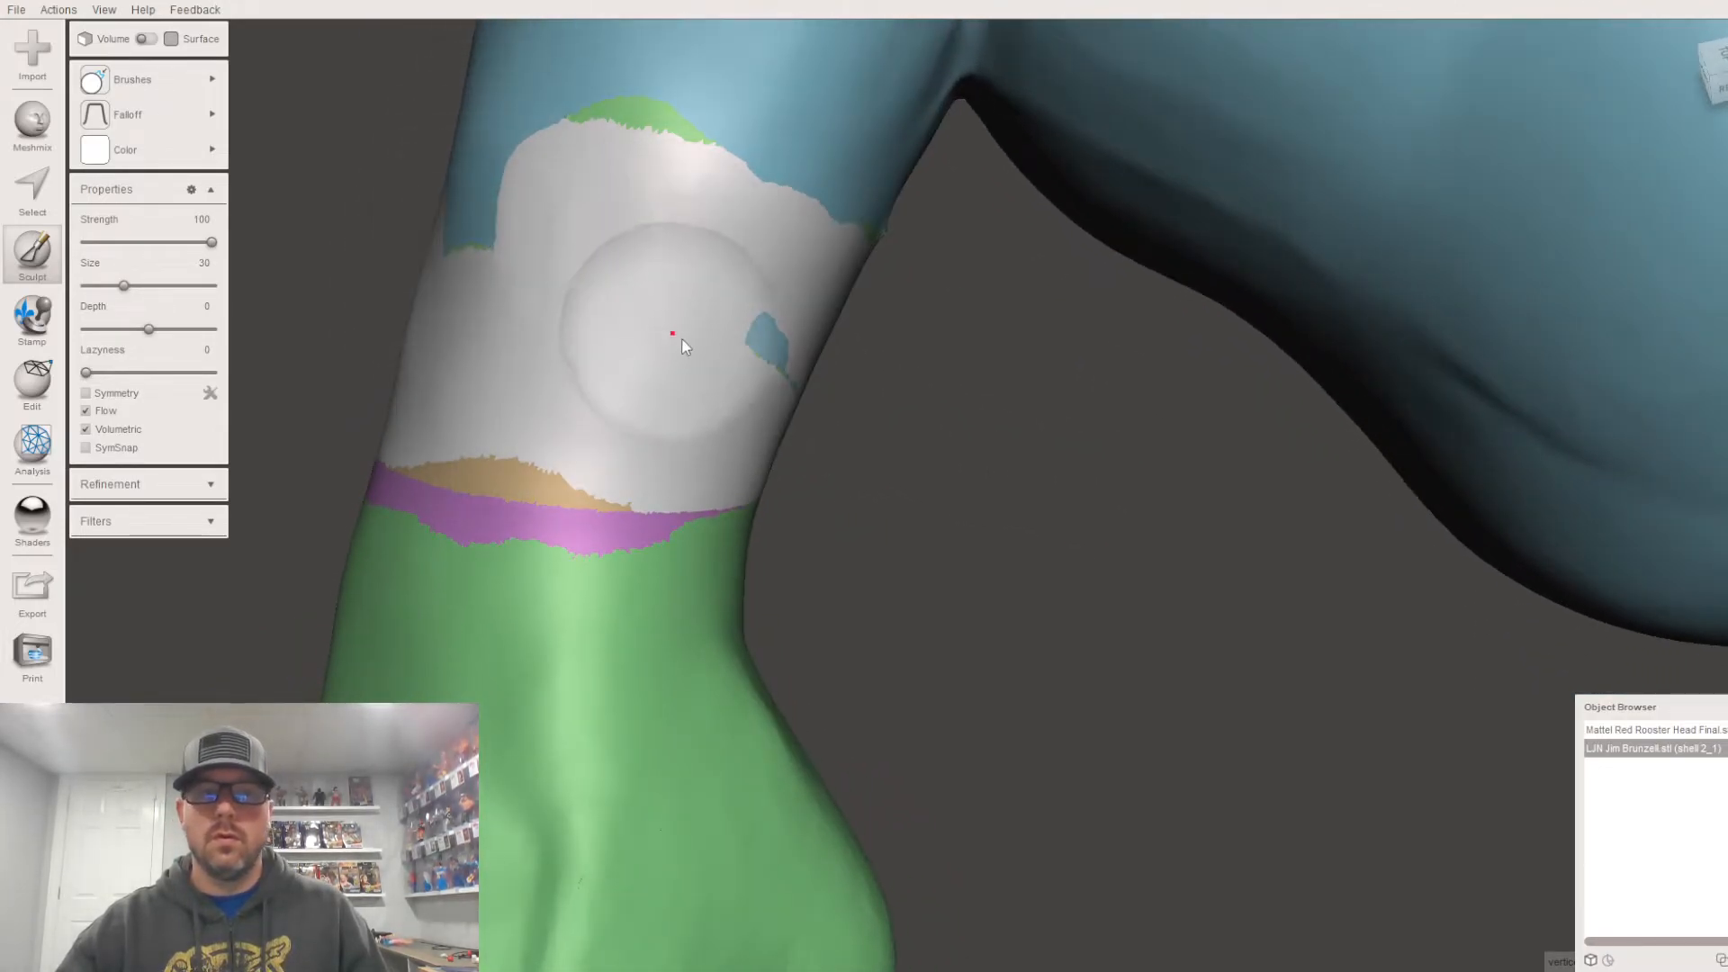
scroll(703, 369, "down", 4)
mouse_move(808, 473)
right_mouse_down()
mouse_move(598, 193)
mouse_move(740, 486)
mouse_move(547, 494)
mouse_move(452, 533)
mouse_move(389, 590)
mouse_move(234, 531)
mouse_move(2, 400)
mouse_move(713, 536)
mouse_move(634, 532)
mouse_move(1129, 705)
mouse_move(1121, 742)
mouse_move(1156, 776)
right_mouse_up()
scroll(1132, 693, "up", 5)
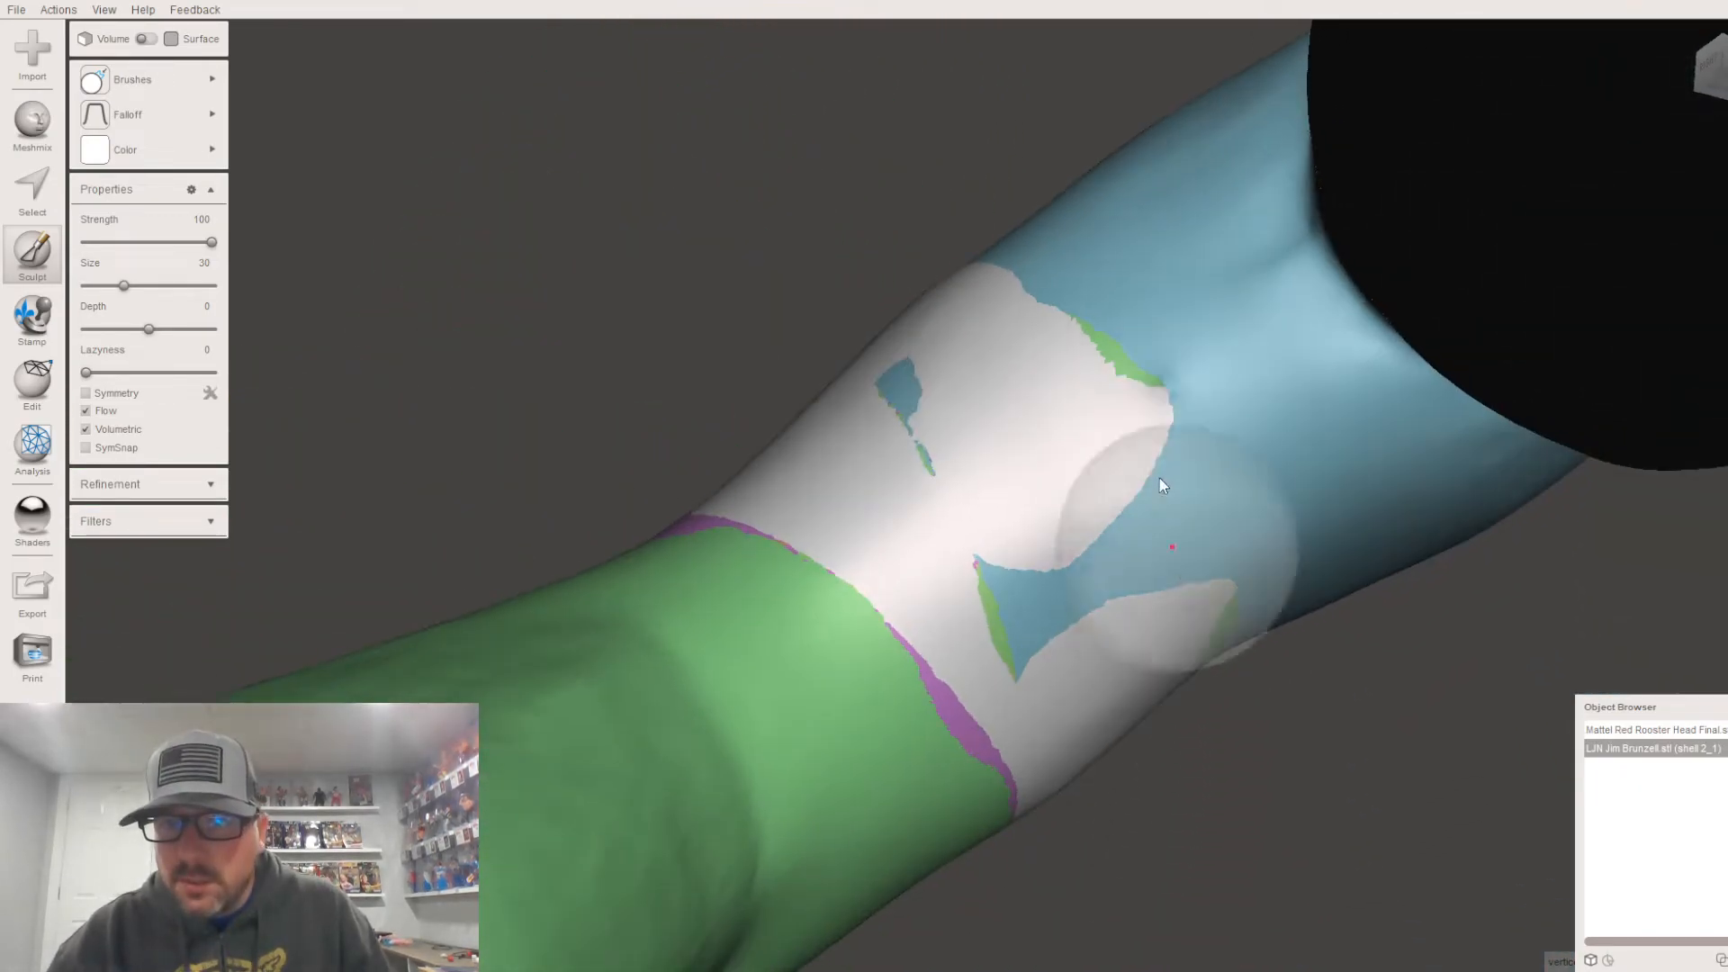
mouse_move(1219, 456)
right_mouse_down()
mouse_move(1065, 332)
mouse_move(952, 335)
mouse_move(811, 375)
mouse_move(1064, 281)
mouse_move(1315, 273)
mouse_move(1435, 548)
mouse_move(1227, 540)
mouse_move(1110, 412)
mouse_move(900, 432)
right_mouse_up()
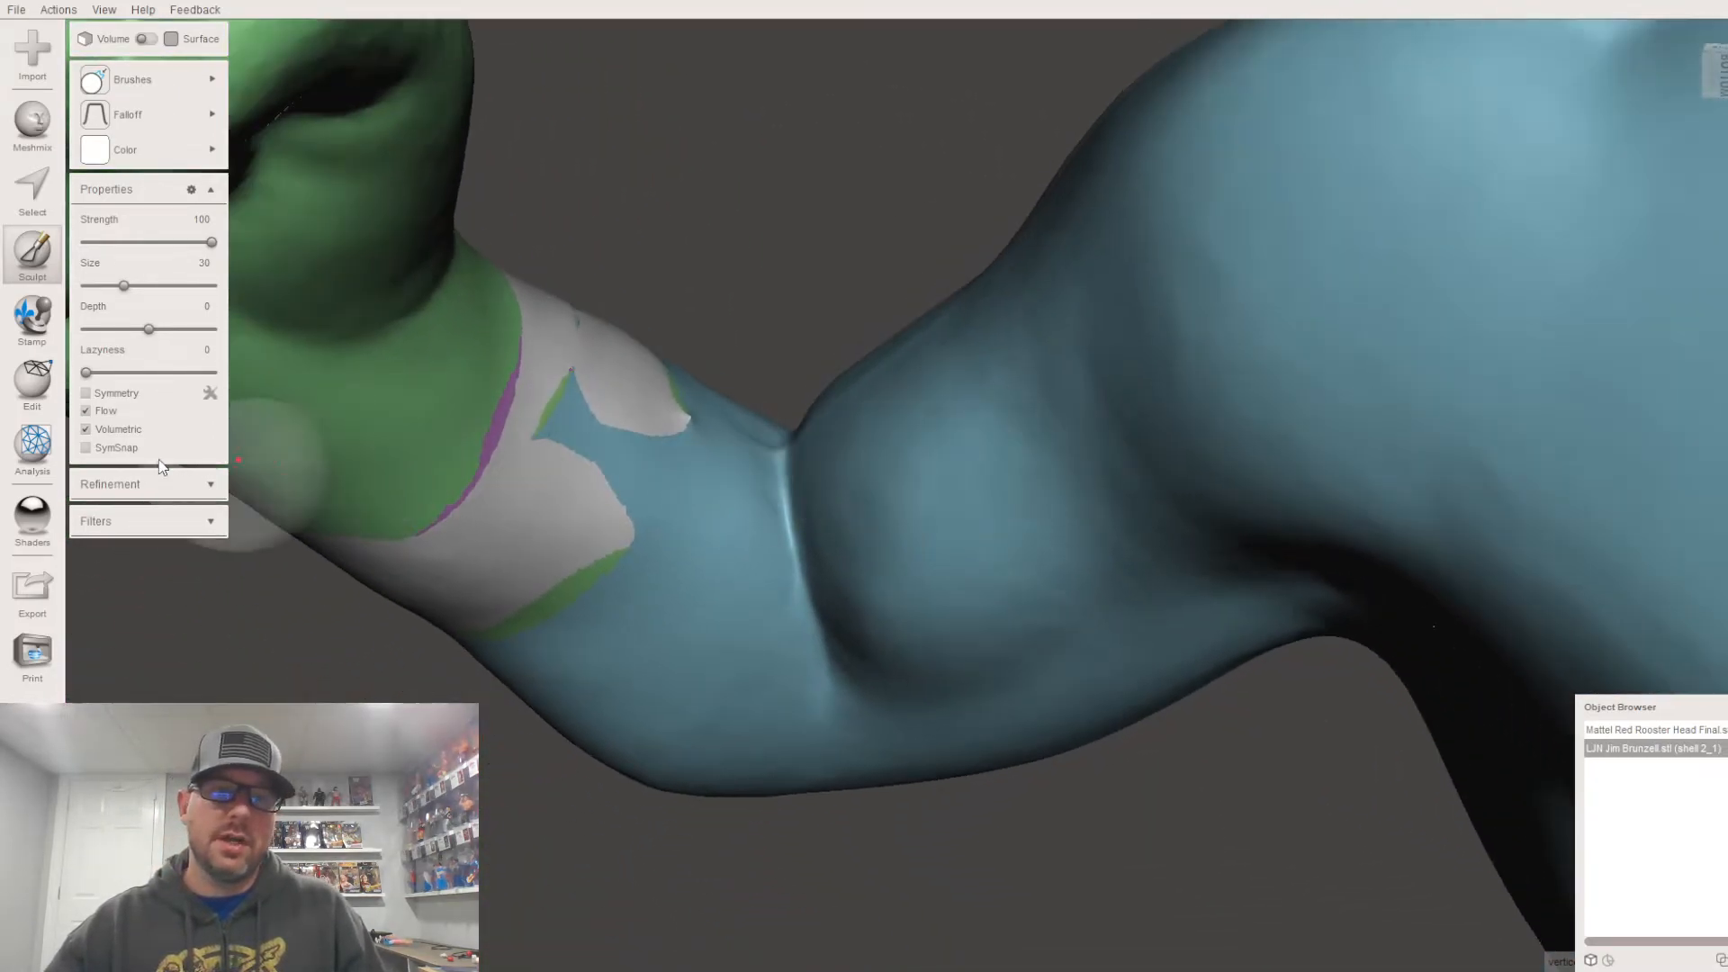
Step: Check the merged mesh with the Inspector in Flat Fill mode and repair the flagged defects around the wrist seam
left_click(36, 443)
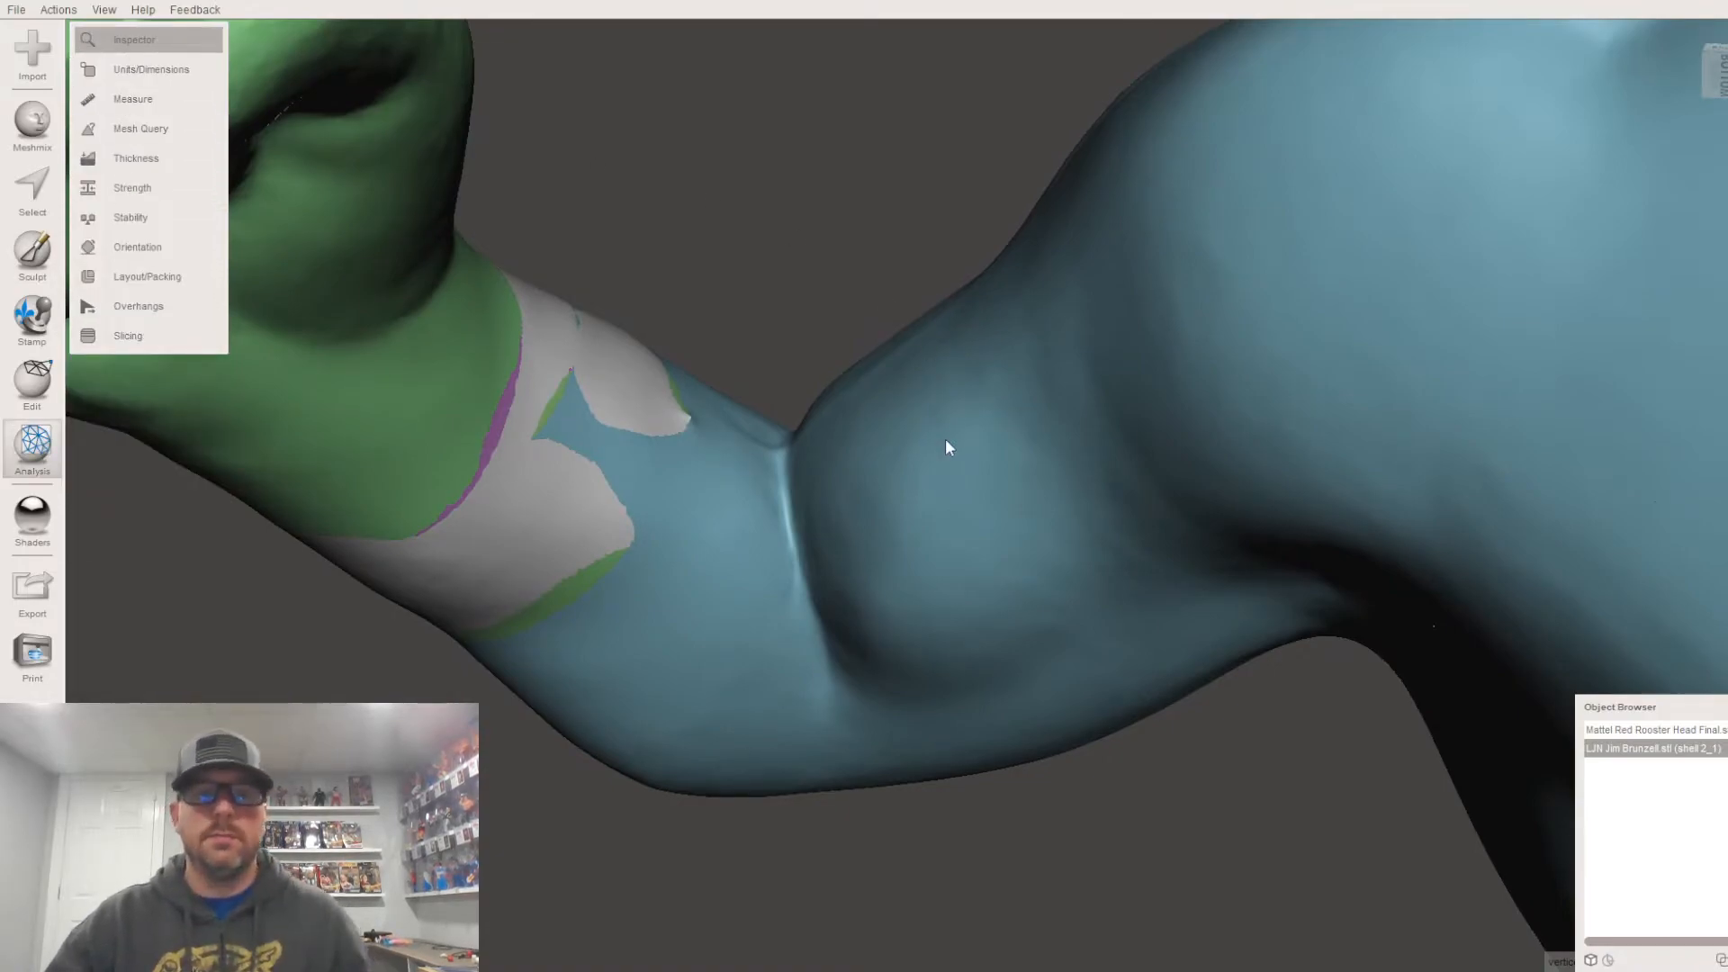
right_click_drag(822, 351, 515, 488)
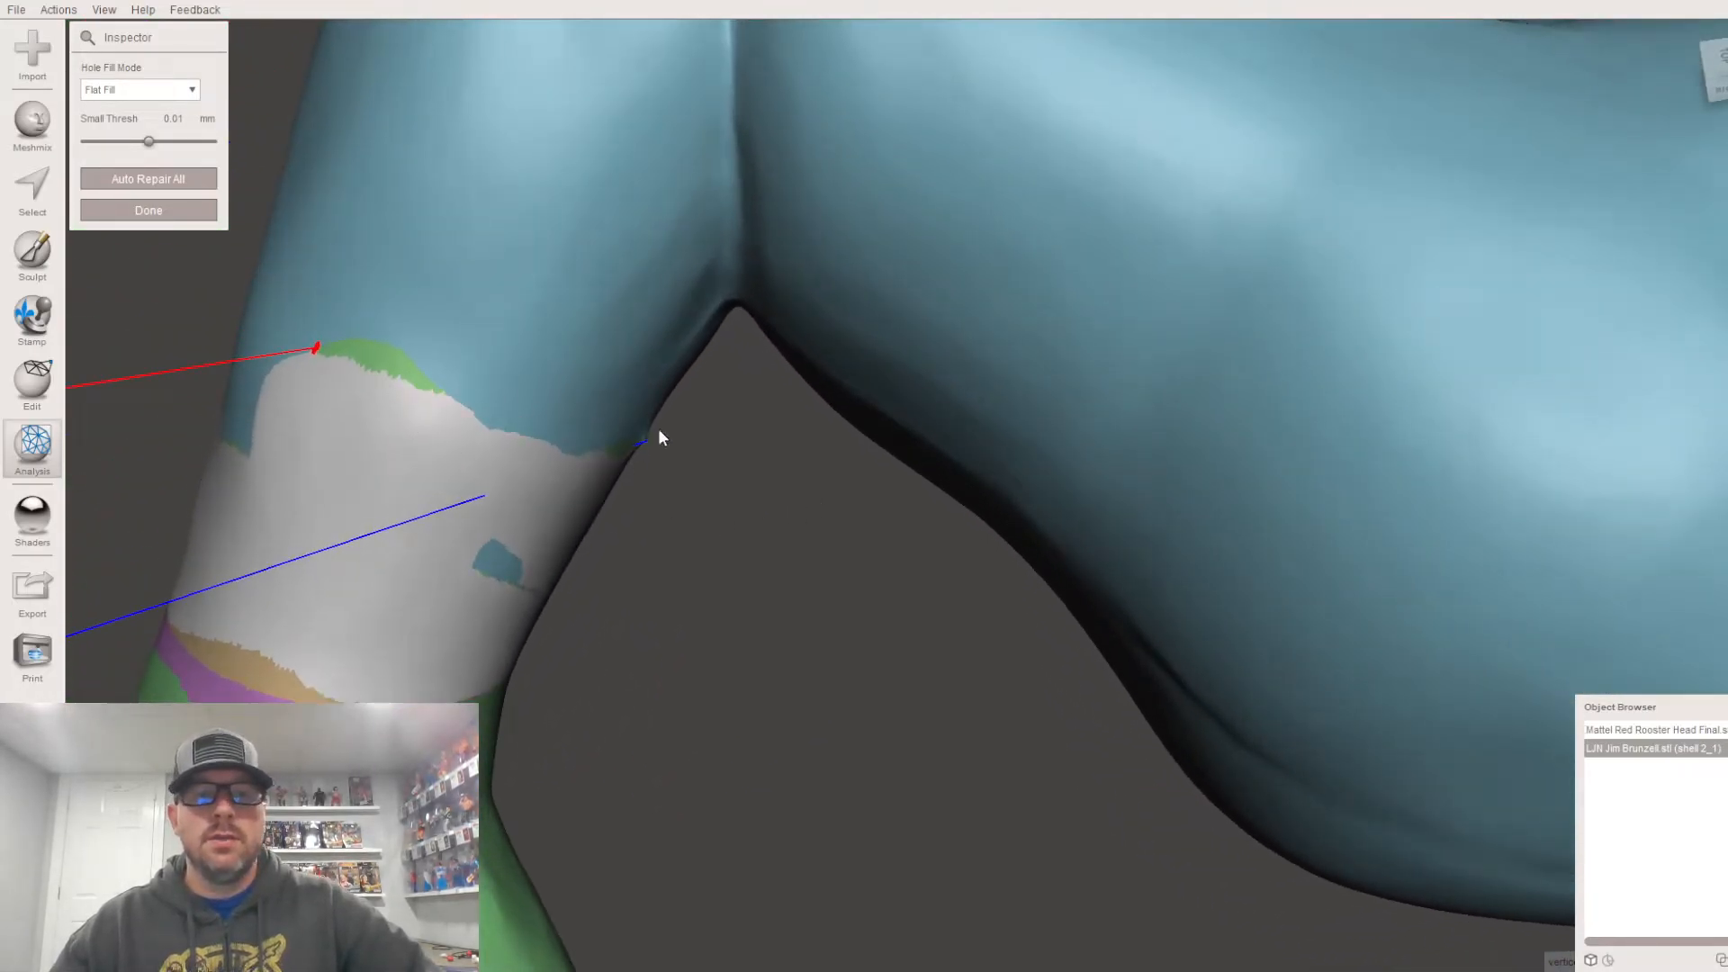
right_click_drag(1089, 374, 652, 263)
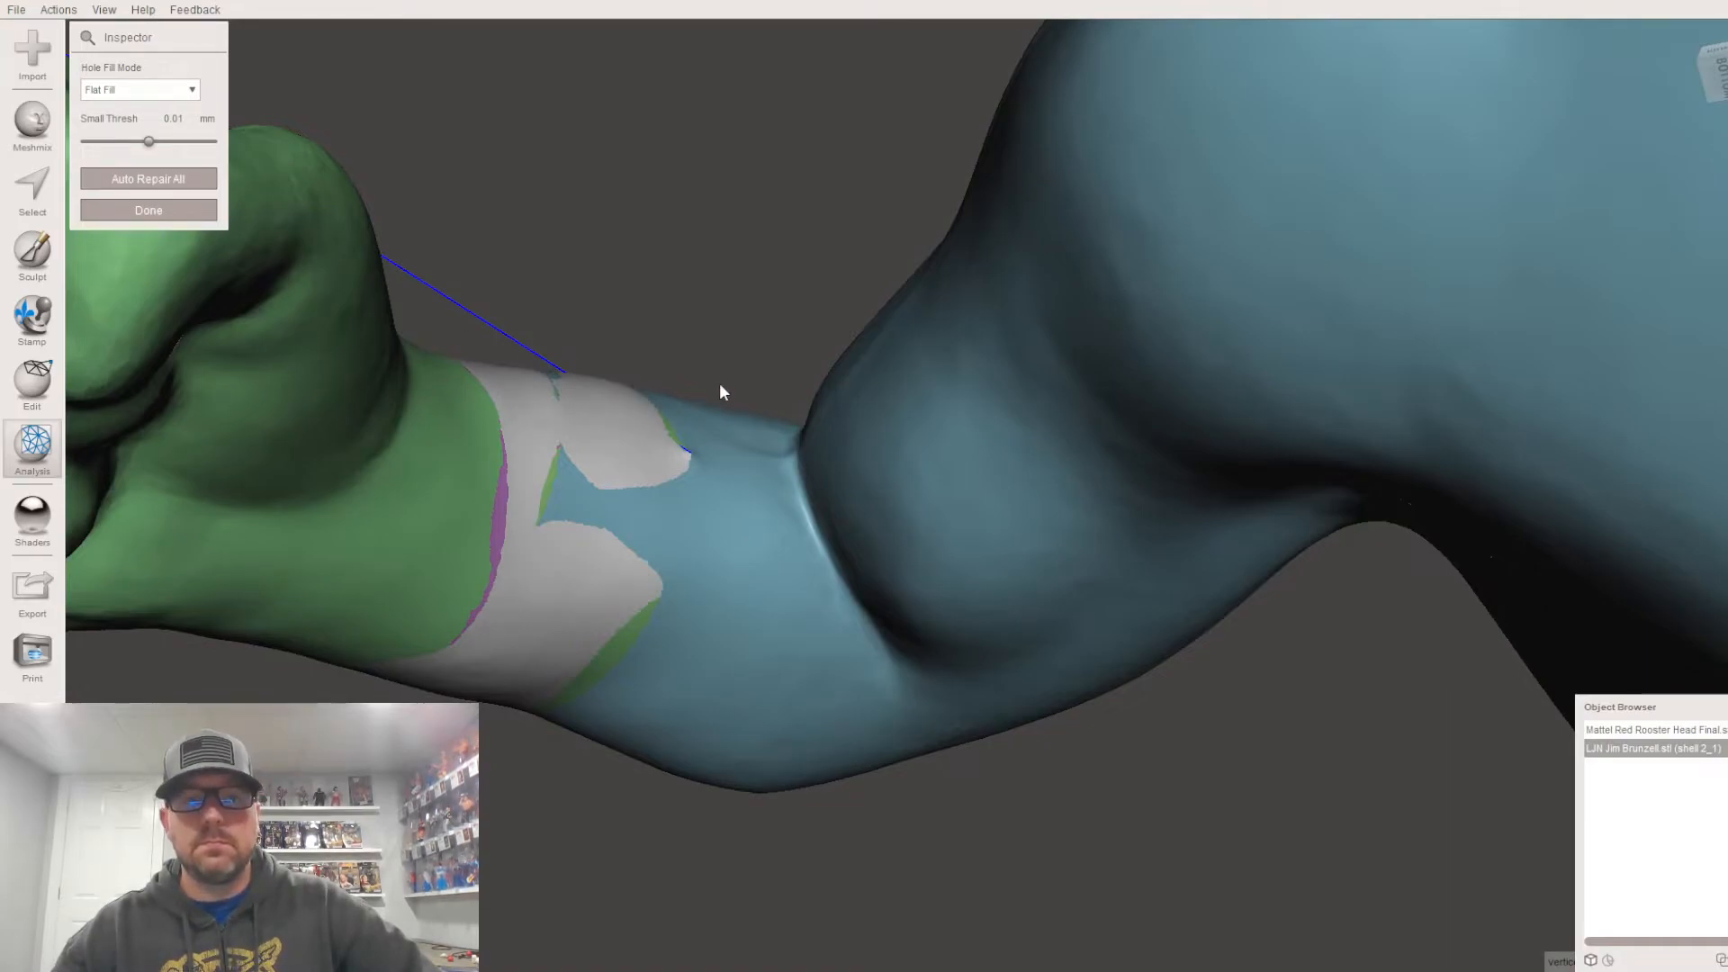
right_click_drag(726, 390, 519, 412)
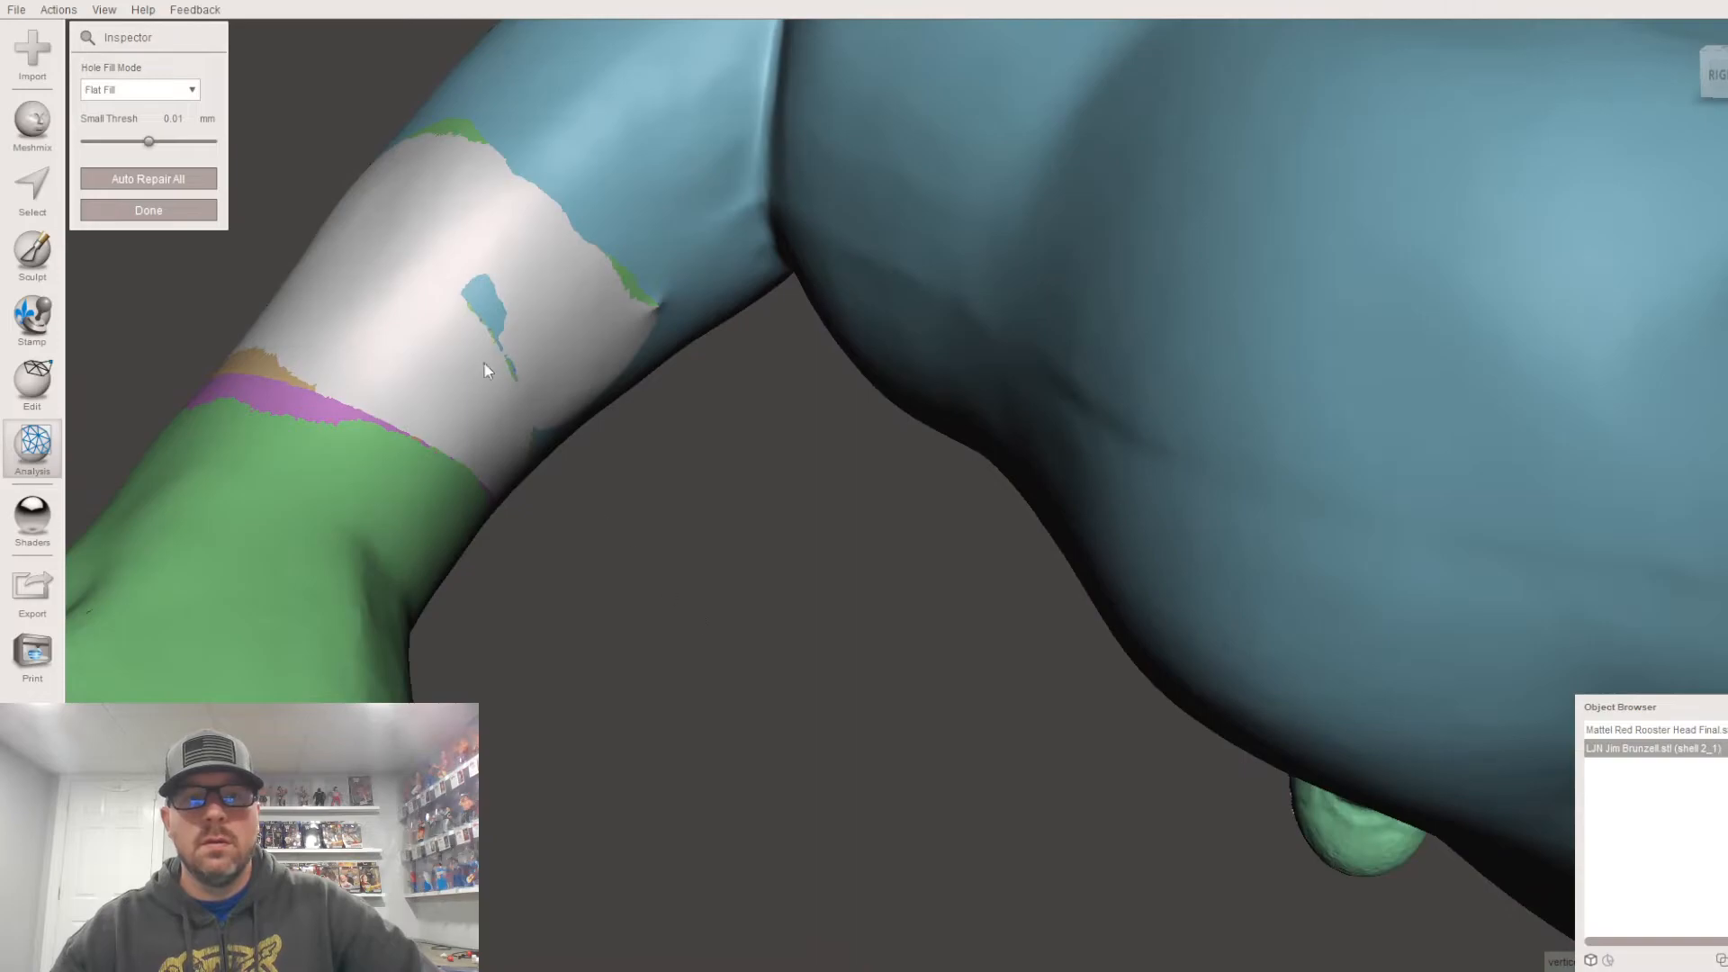
left_click(169, 214)
Step: Touch up the forearm-side edge of the repaired seam with the ShrinkSmooth brush at strength 100 and size 30
left_click(133, 79)
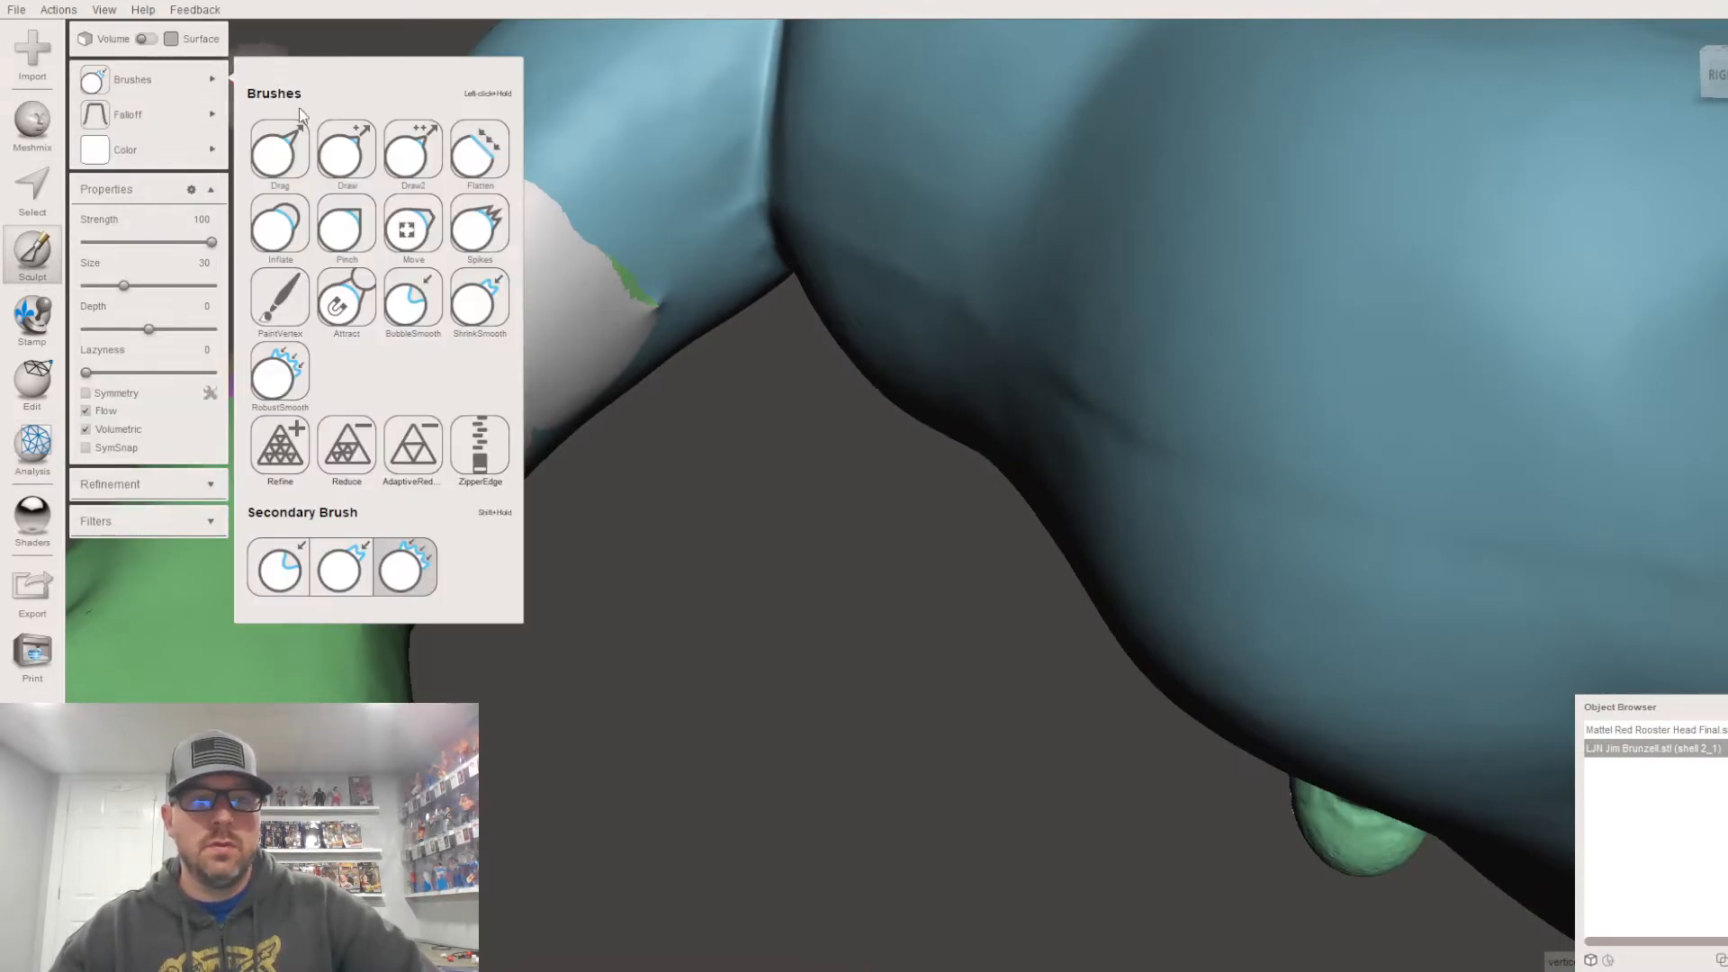
left_click(469, 324)
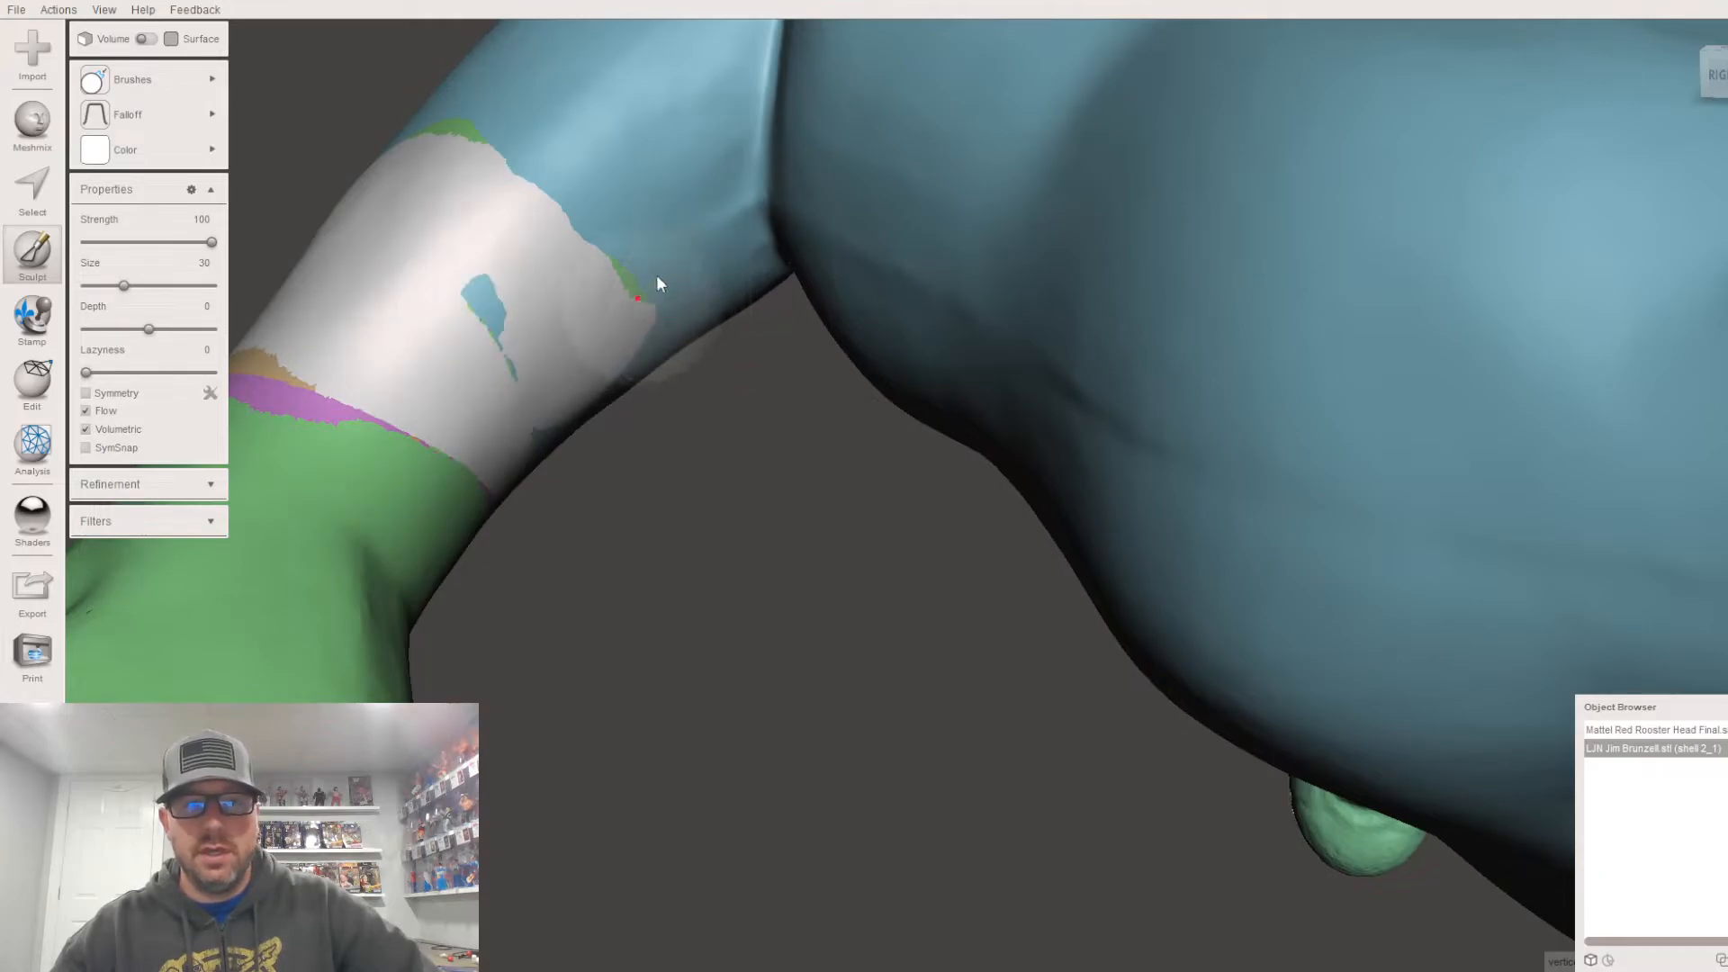
mouse_move(458, 234)
right_mouse_down()
mouse_move(542, 284)
mouse_move(504, 315)
right_mouse_up()
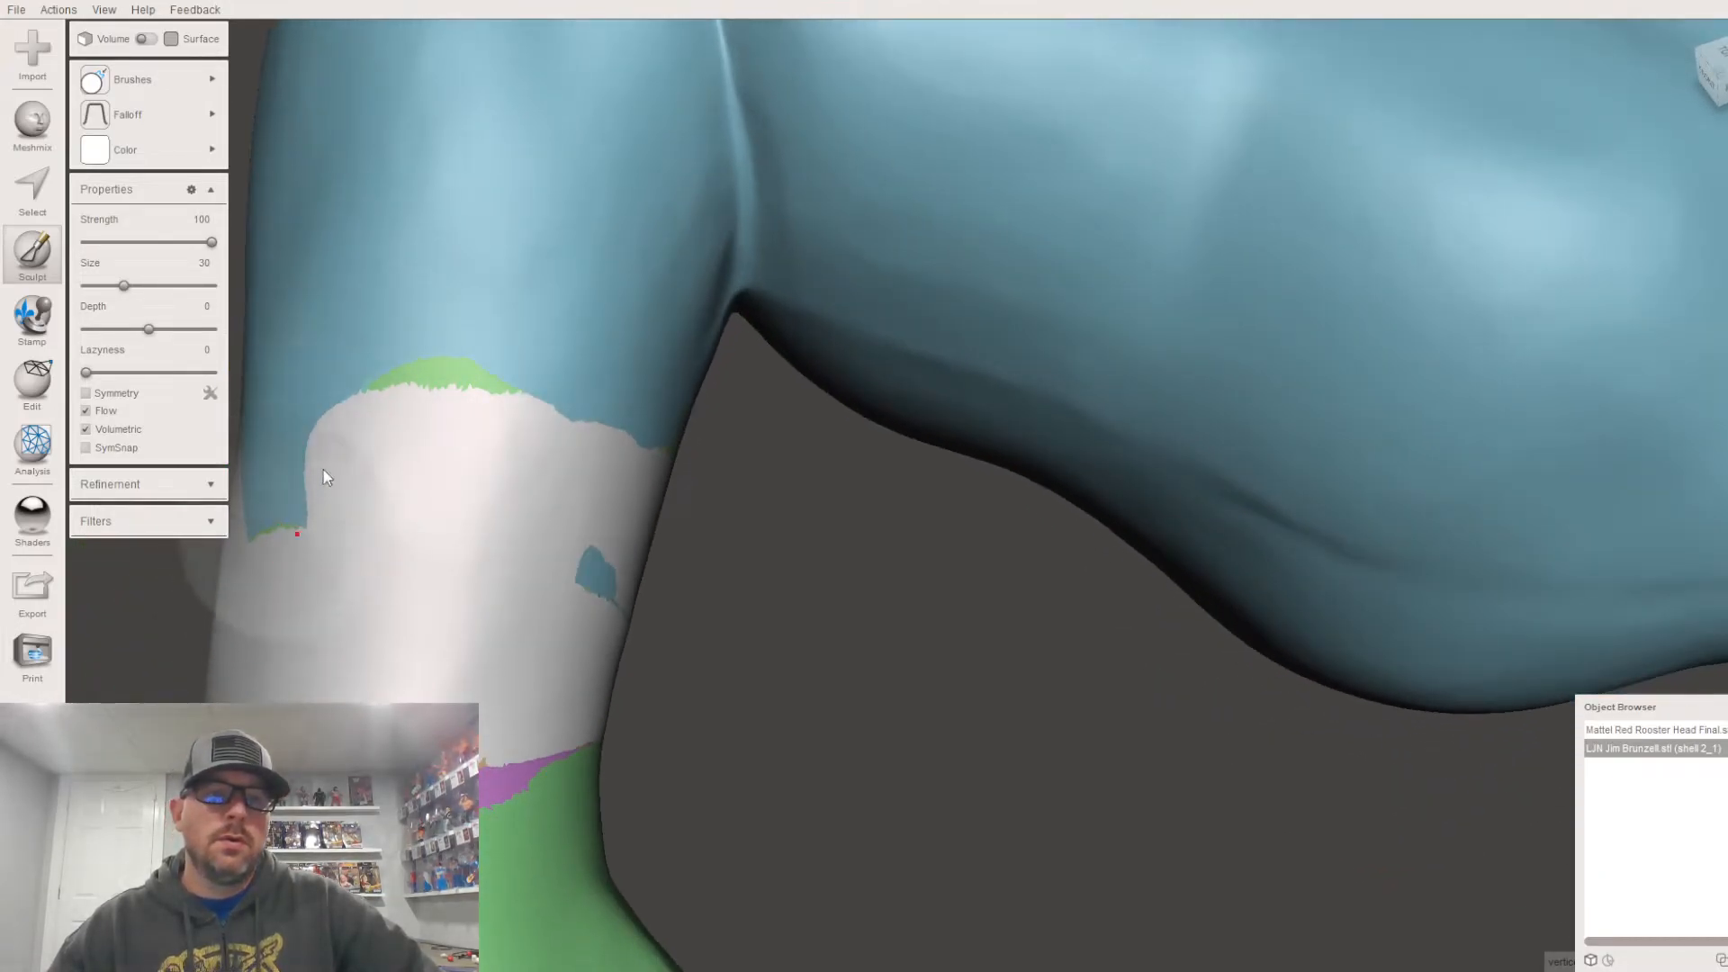
right_click_drag(371, 519, 597, 571)
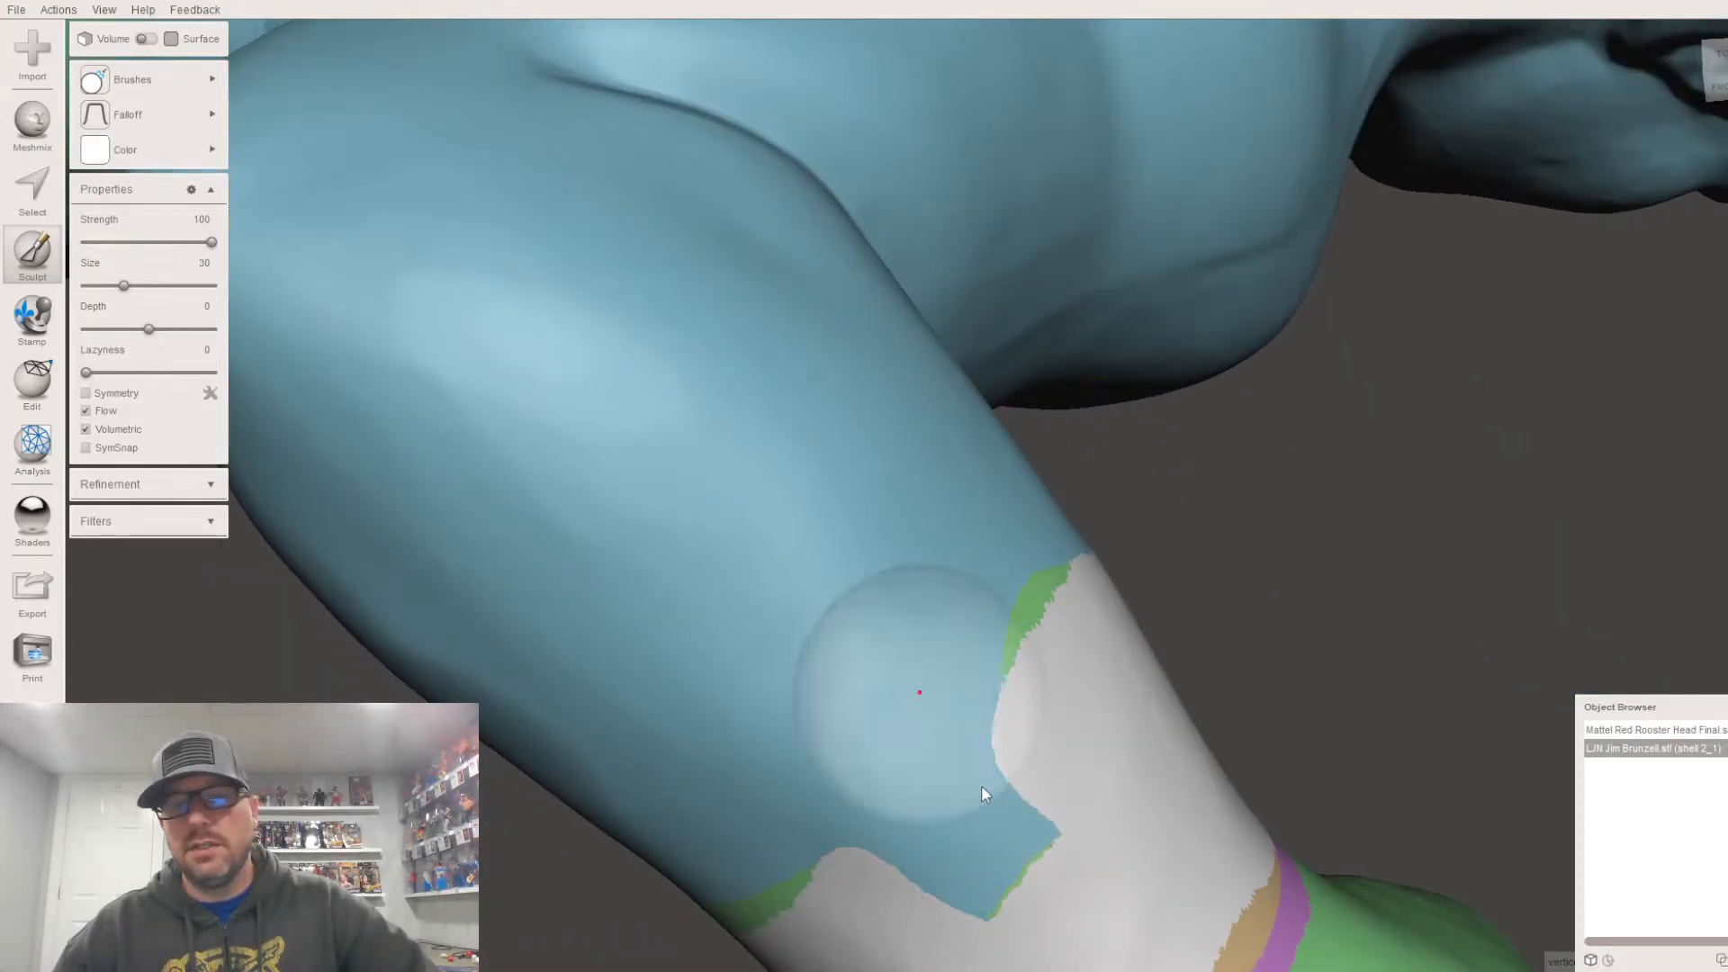
right_click_drag(898, 750, 911, 618)
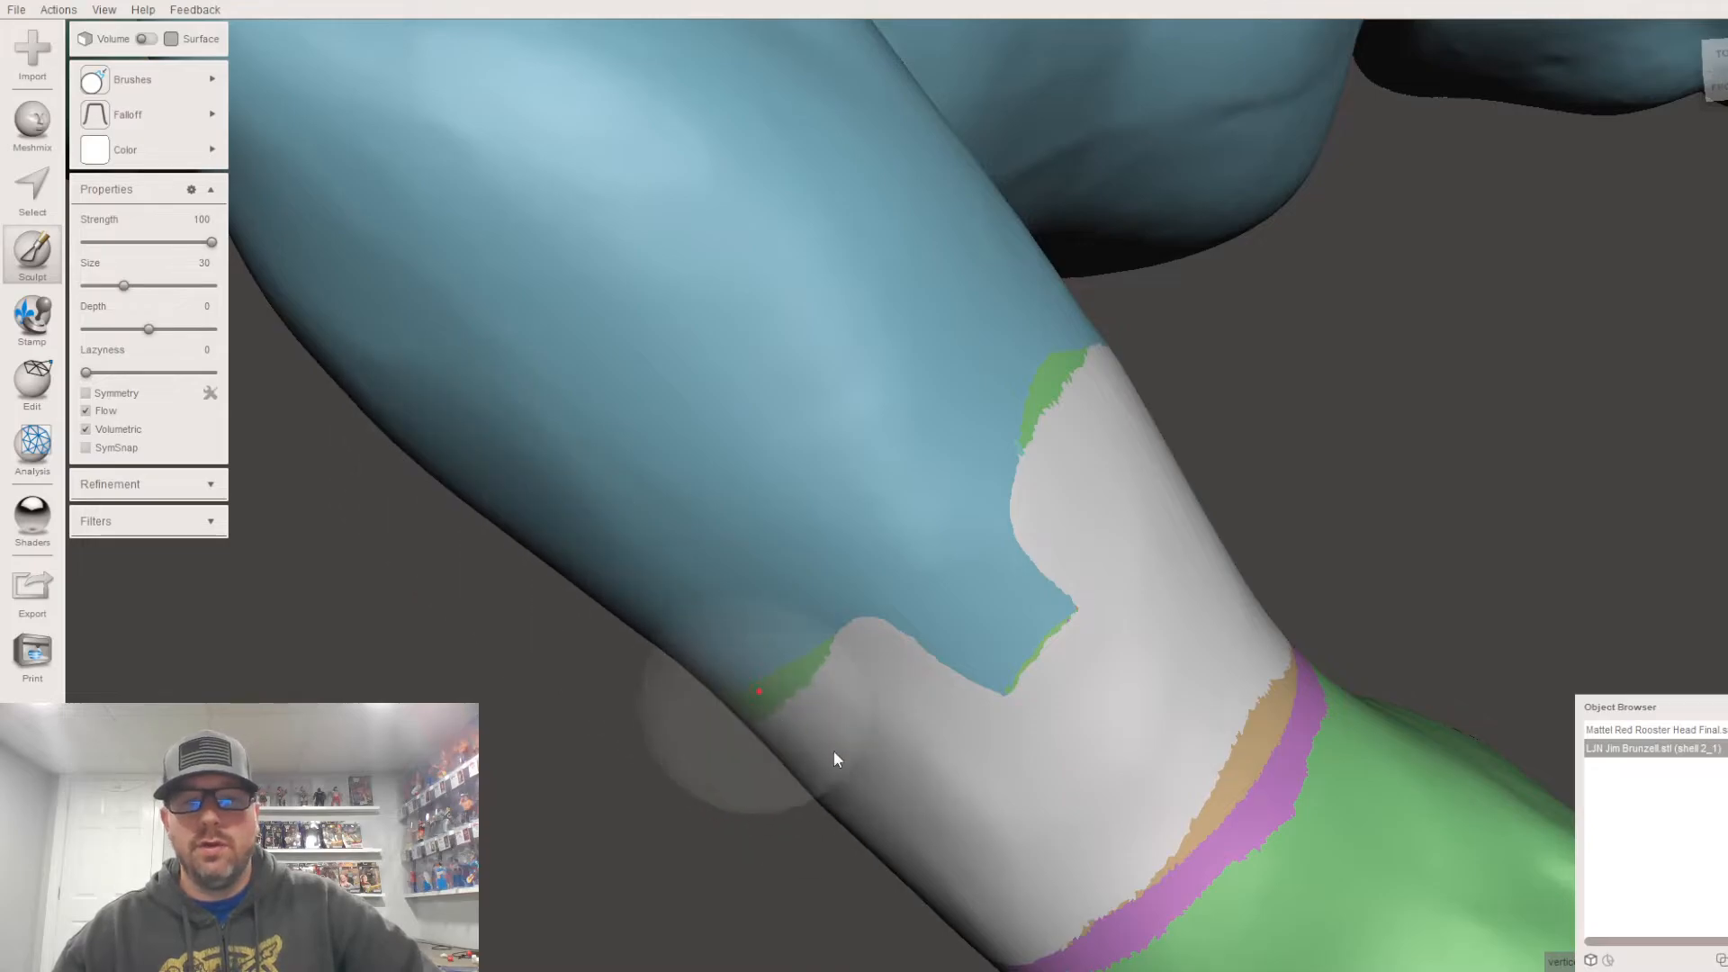
Step: Examine the repaired wrist seam of the raised arm from all sides and compare it with the other arm
mouse_move(1073, 615)
right_mouse_down()
mouse_move(974, 549)
mouse_move(910, 565)
mouse_move(703, 227)
mouse_move(805, 419)
mouse_move(673, 468)
mouse_move(729, 646)
right_mouse_up()
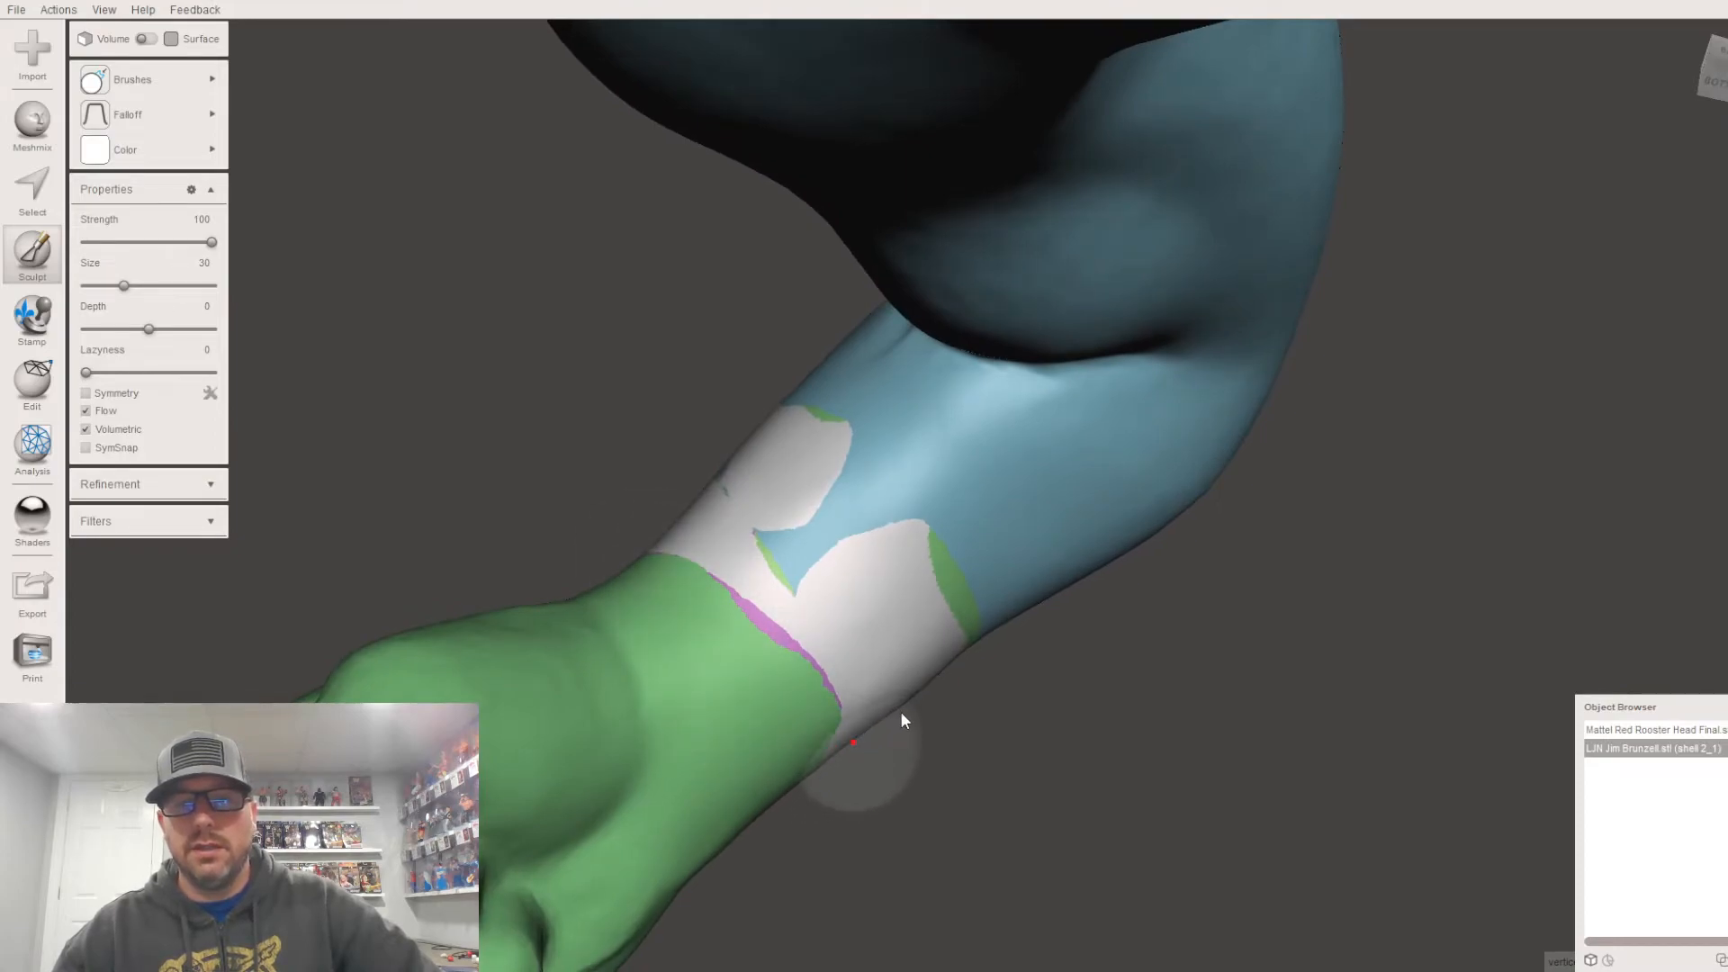
right_click_drag(787, 758, 637, 699)
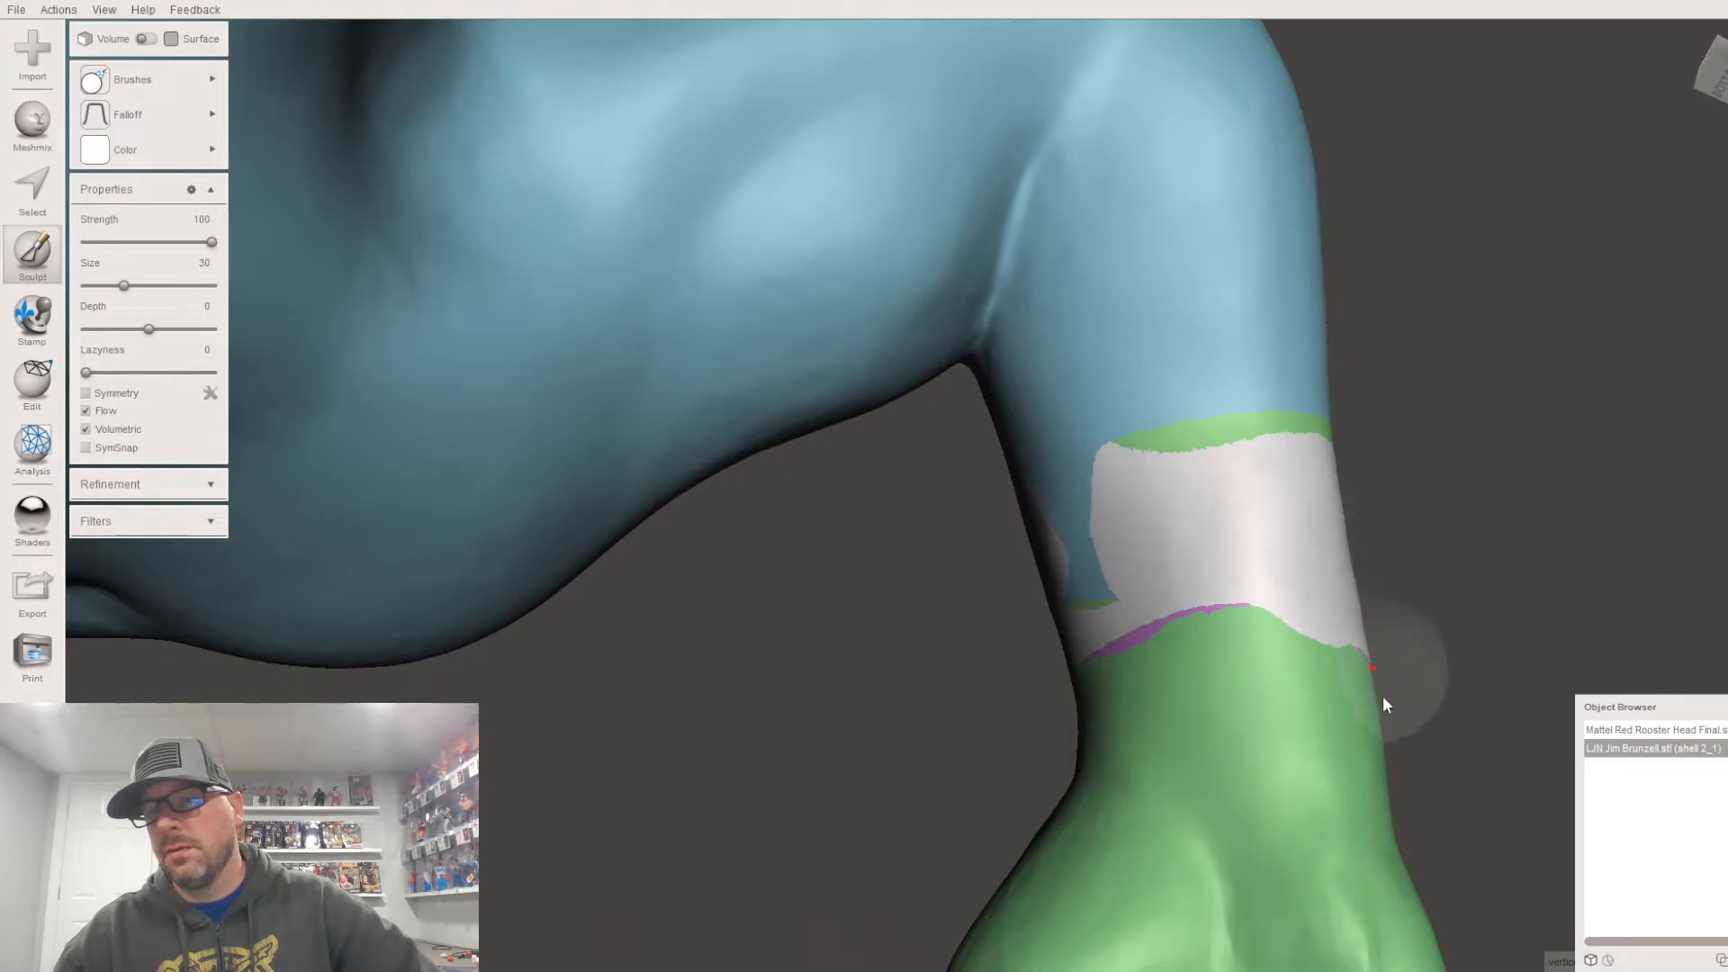
mouse_move(1341, 450)
right_mouse_down()
mouse_move(1181, 530)
mouse_move(997, 752)
right_mouse_up()
scroll(1068, 548, "down", 10)
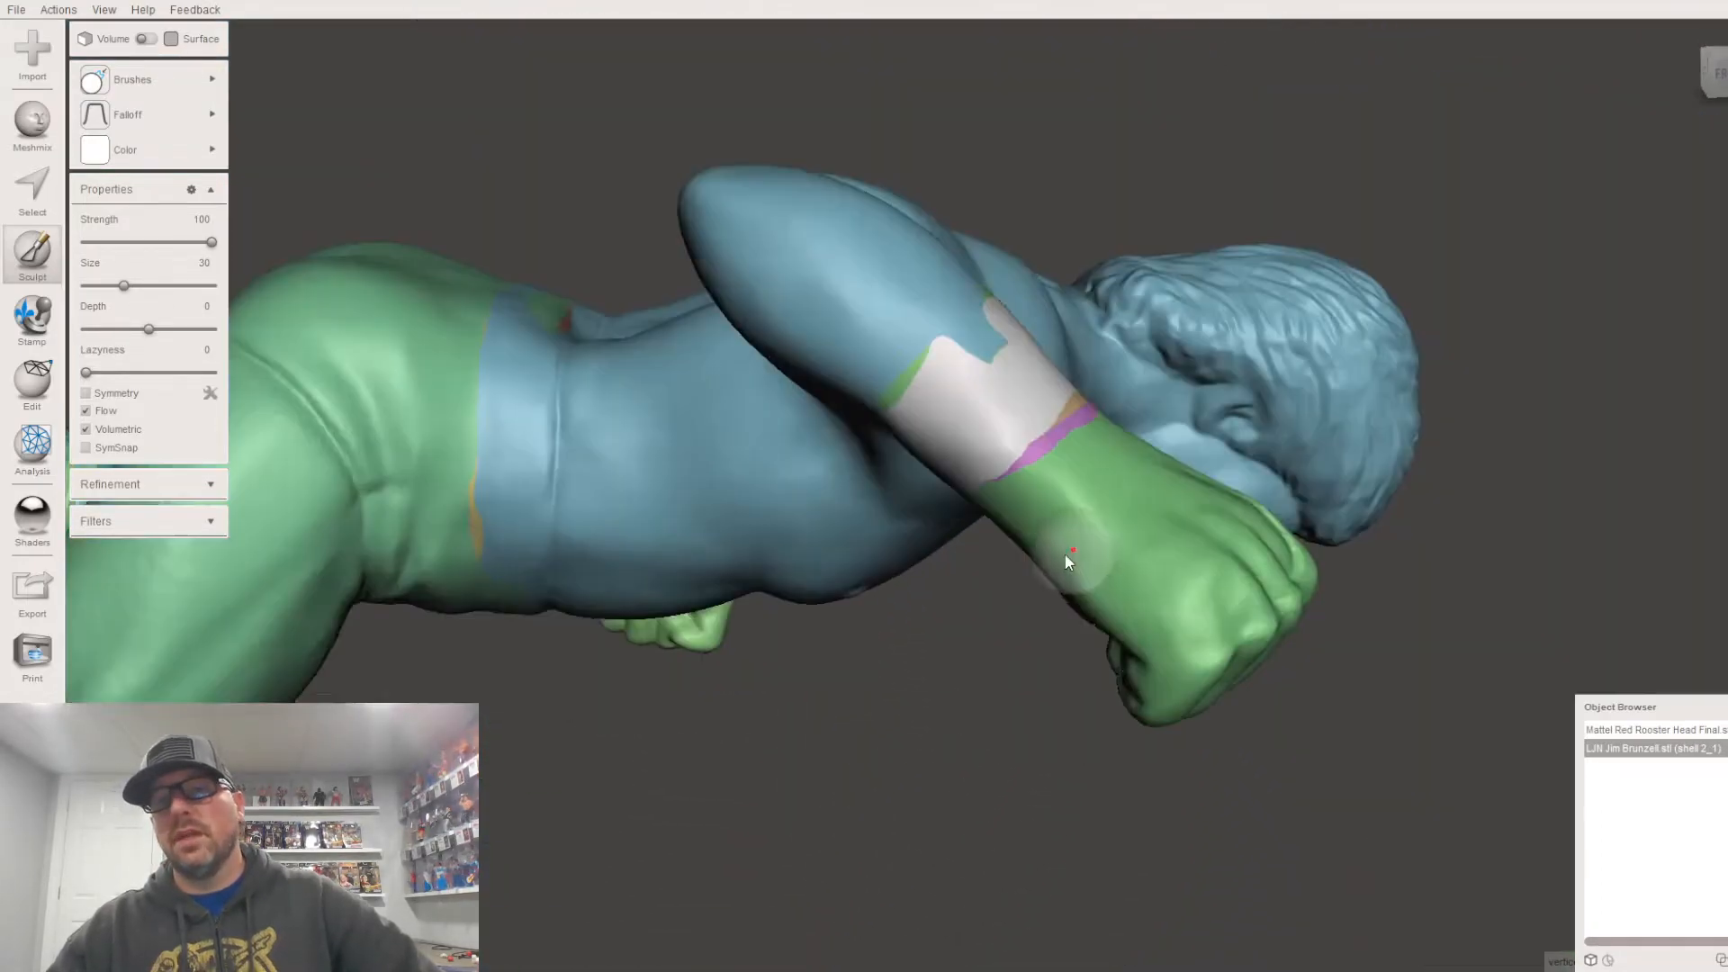
right_click_drag(1055, 565, 920, 650)
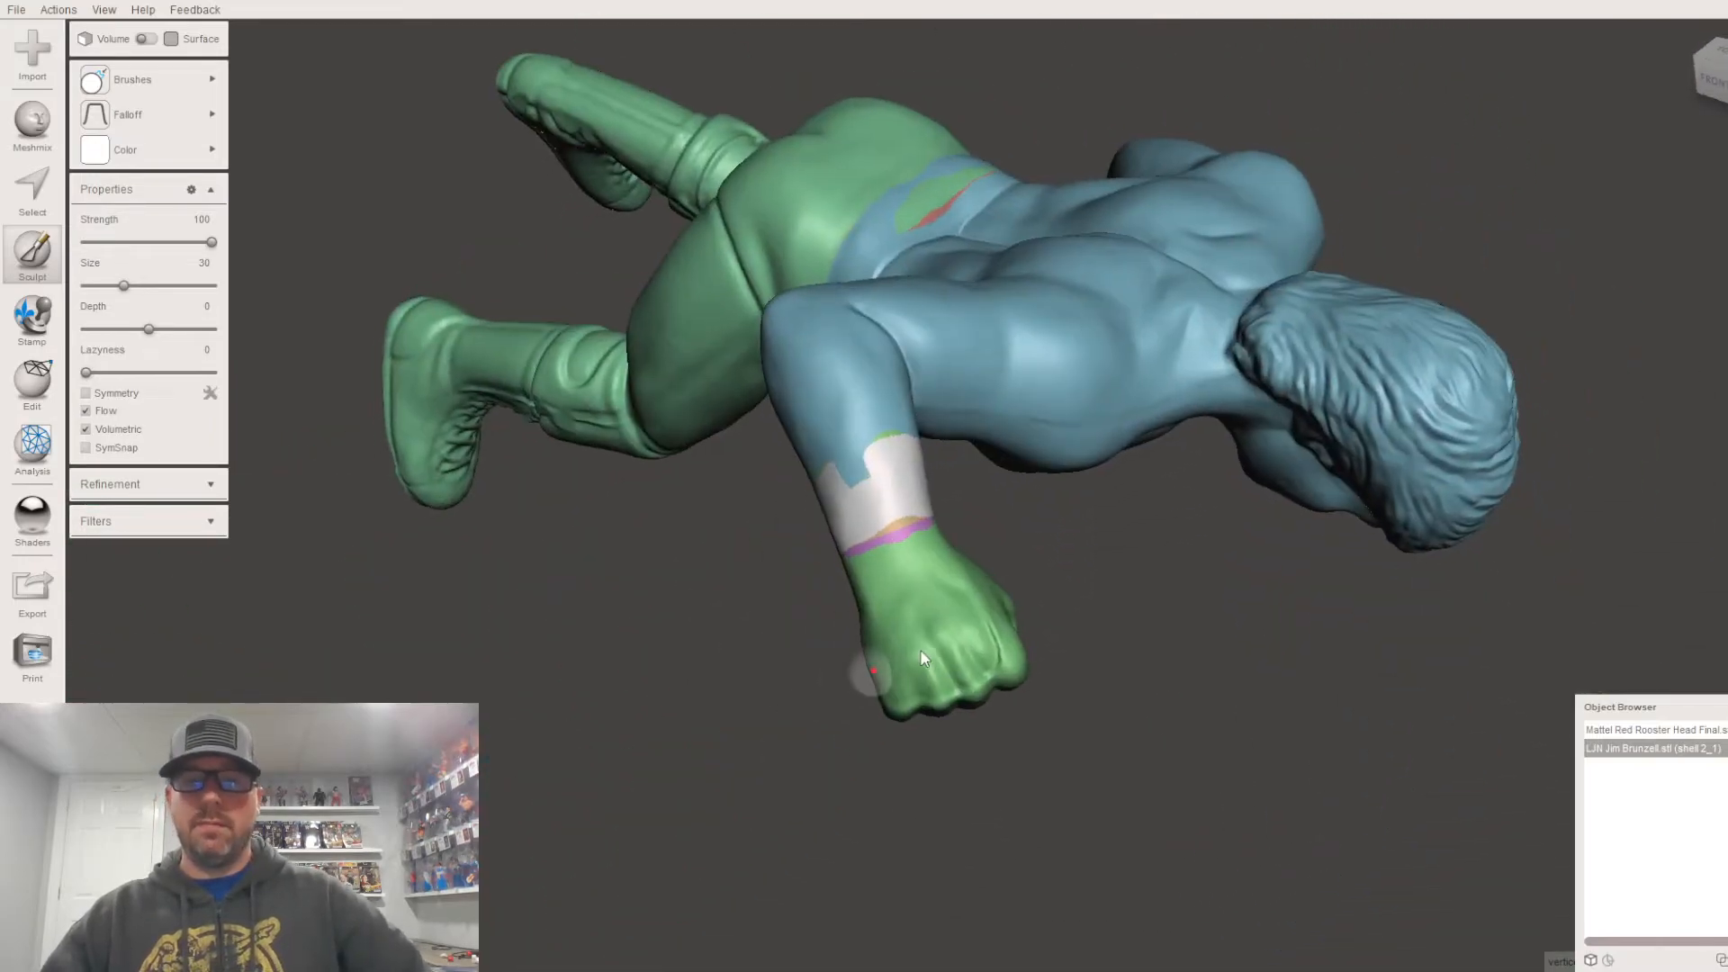
right_click_drag(1027, 658, 954, 349)
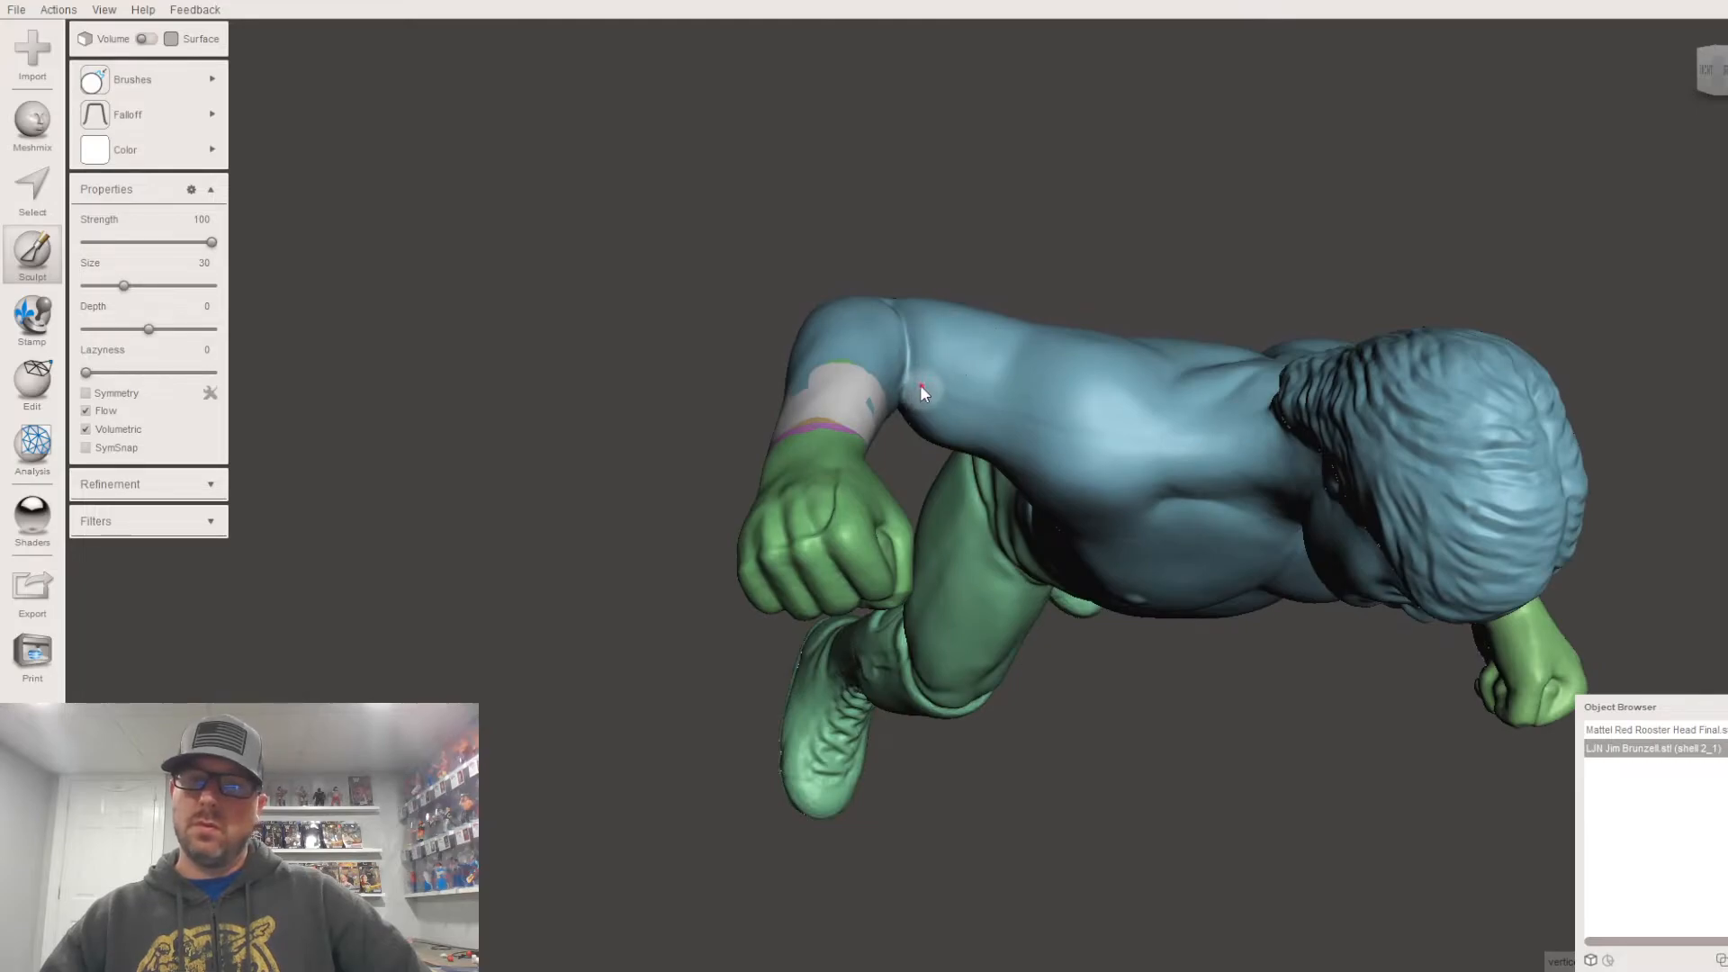
right_click_drag(1257, 445, 879, 563)
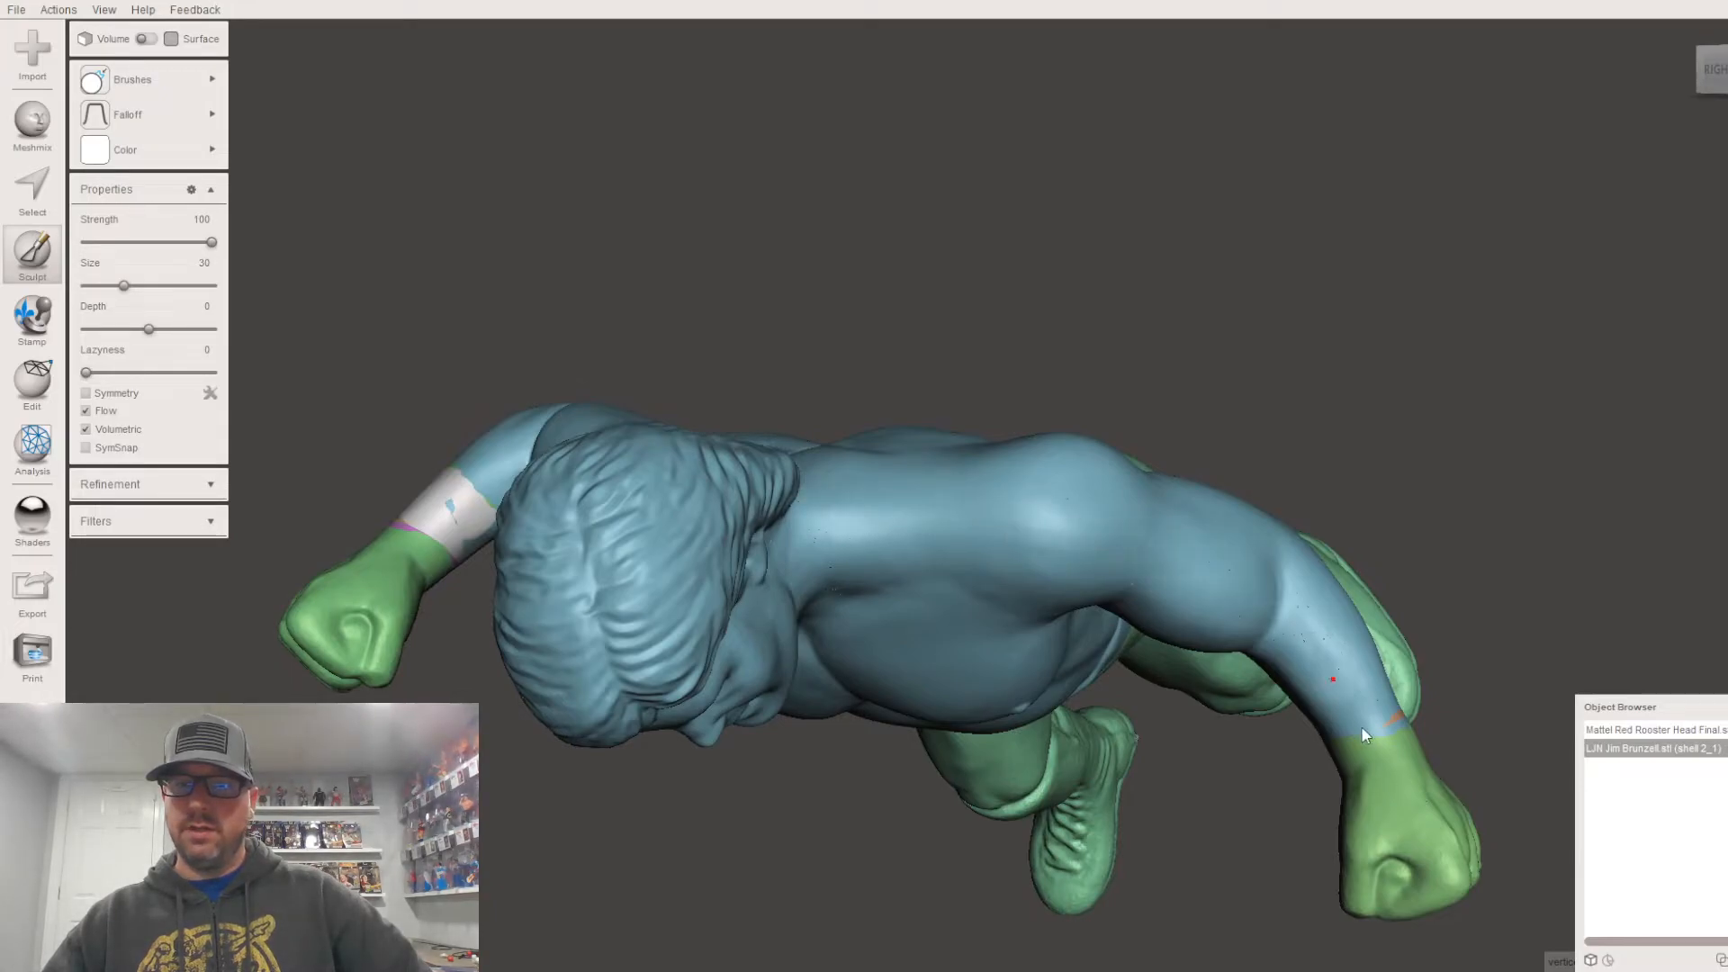
right_click_drag(1358, 720, 1476, 415)
scroll(1363, 537, "down", 8)
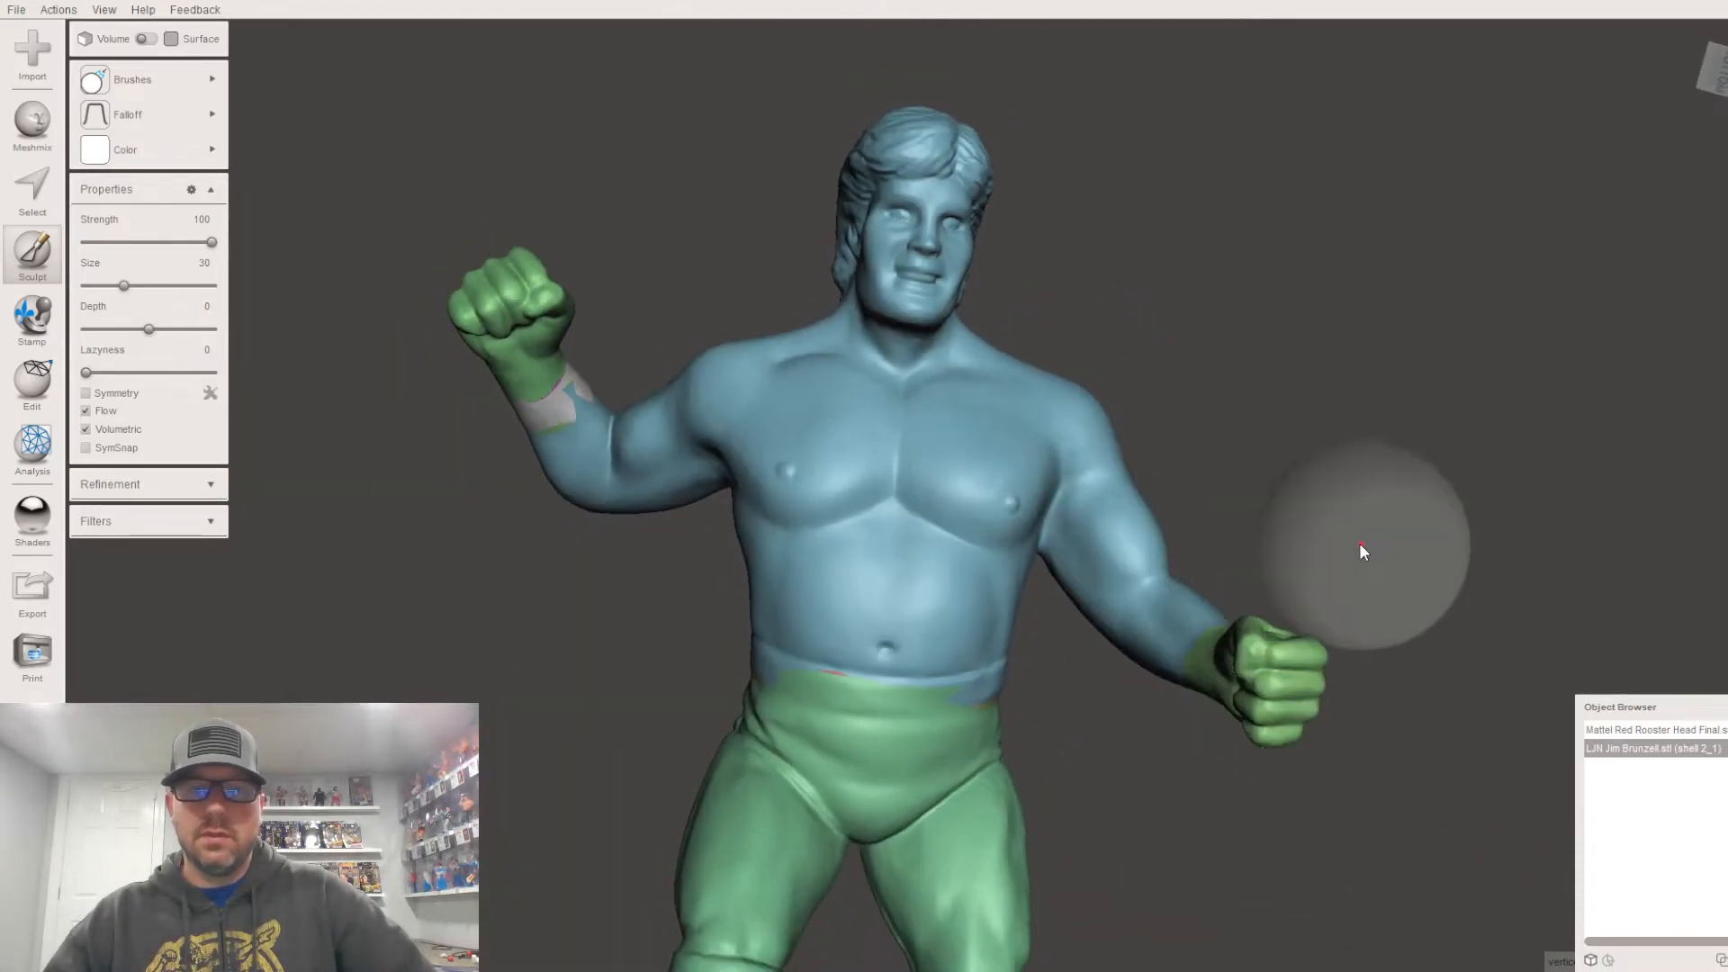
Step: Inspect the figure's torso, waistline and overall proportions from the front and side
right_click_drag(1338, 558, 1269, 540)
scroll(1062, 630, "up", 5)
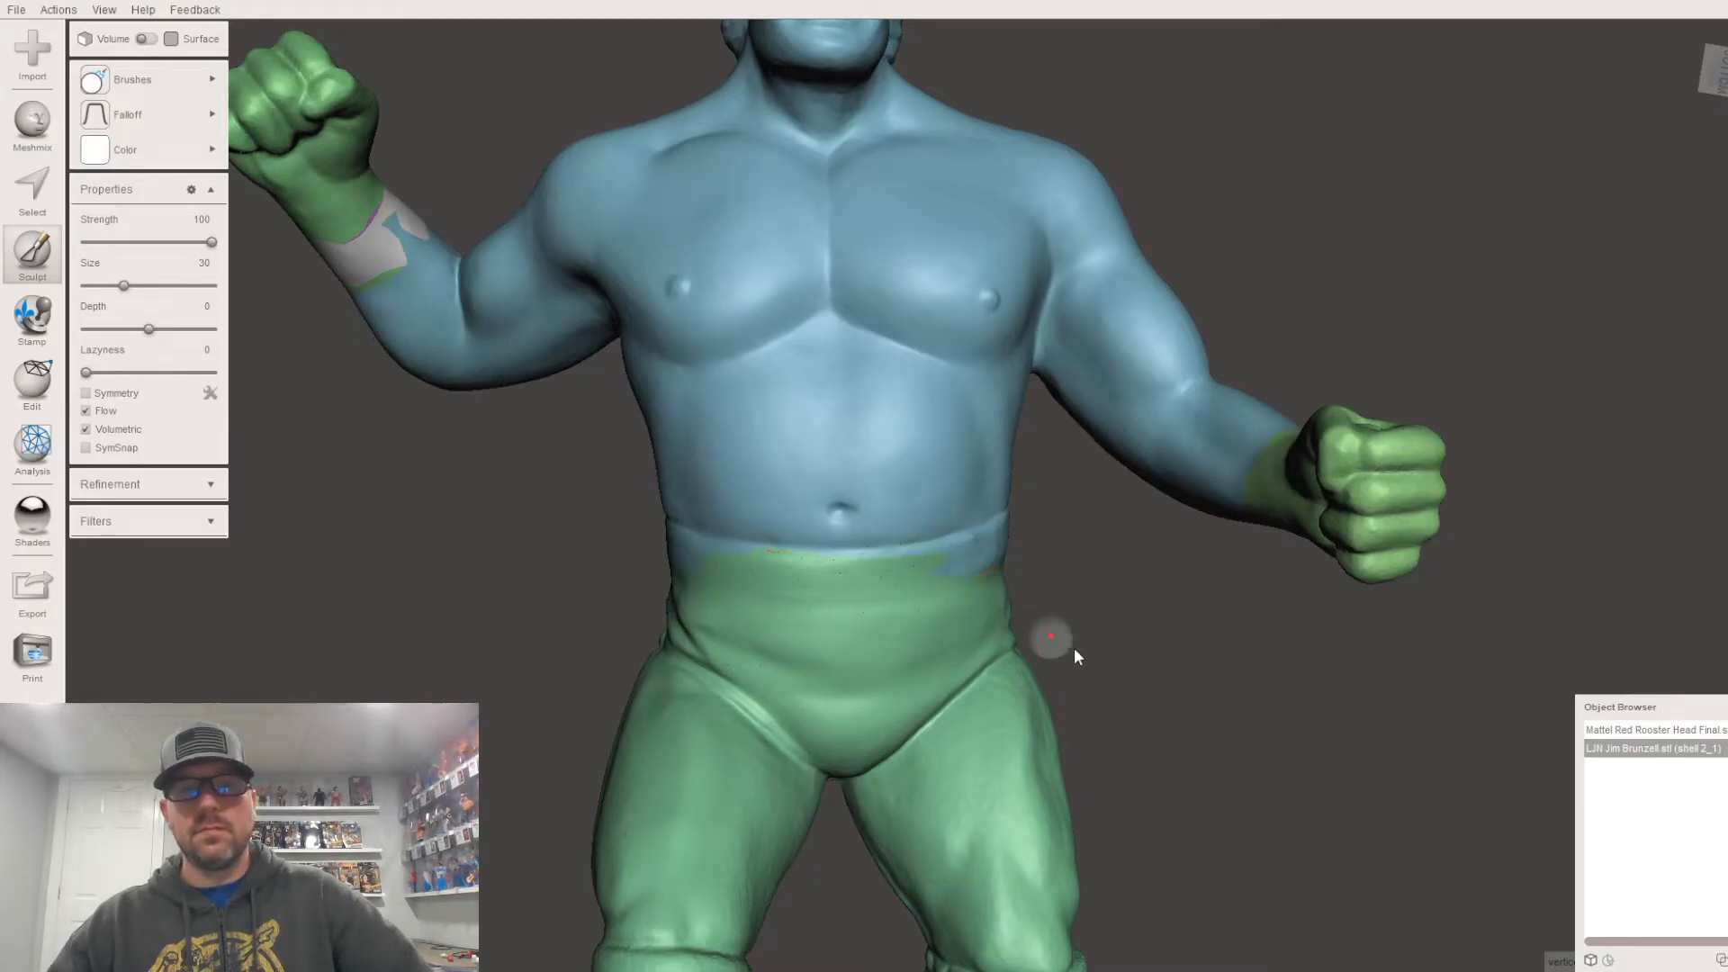
scroll(990, 616, "down", 3)
scroll(990, 558, "up", 5)
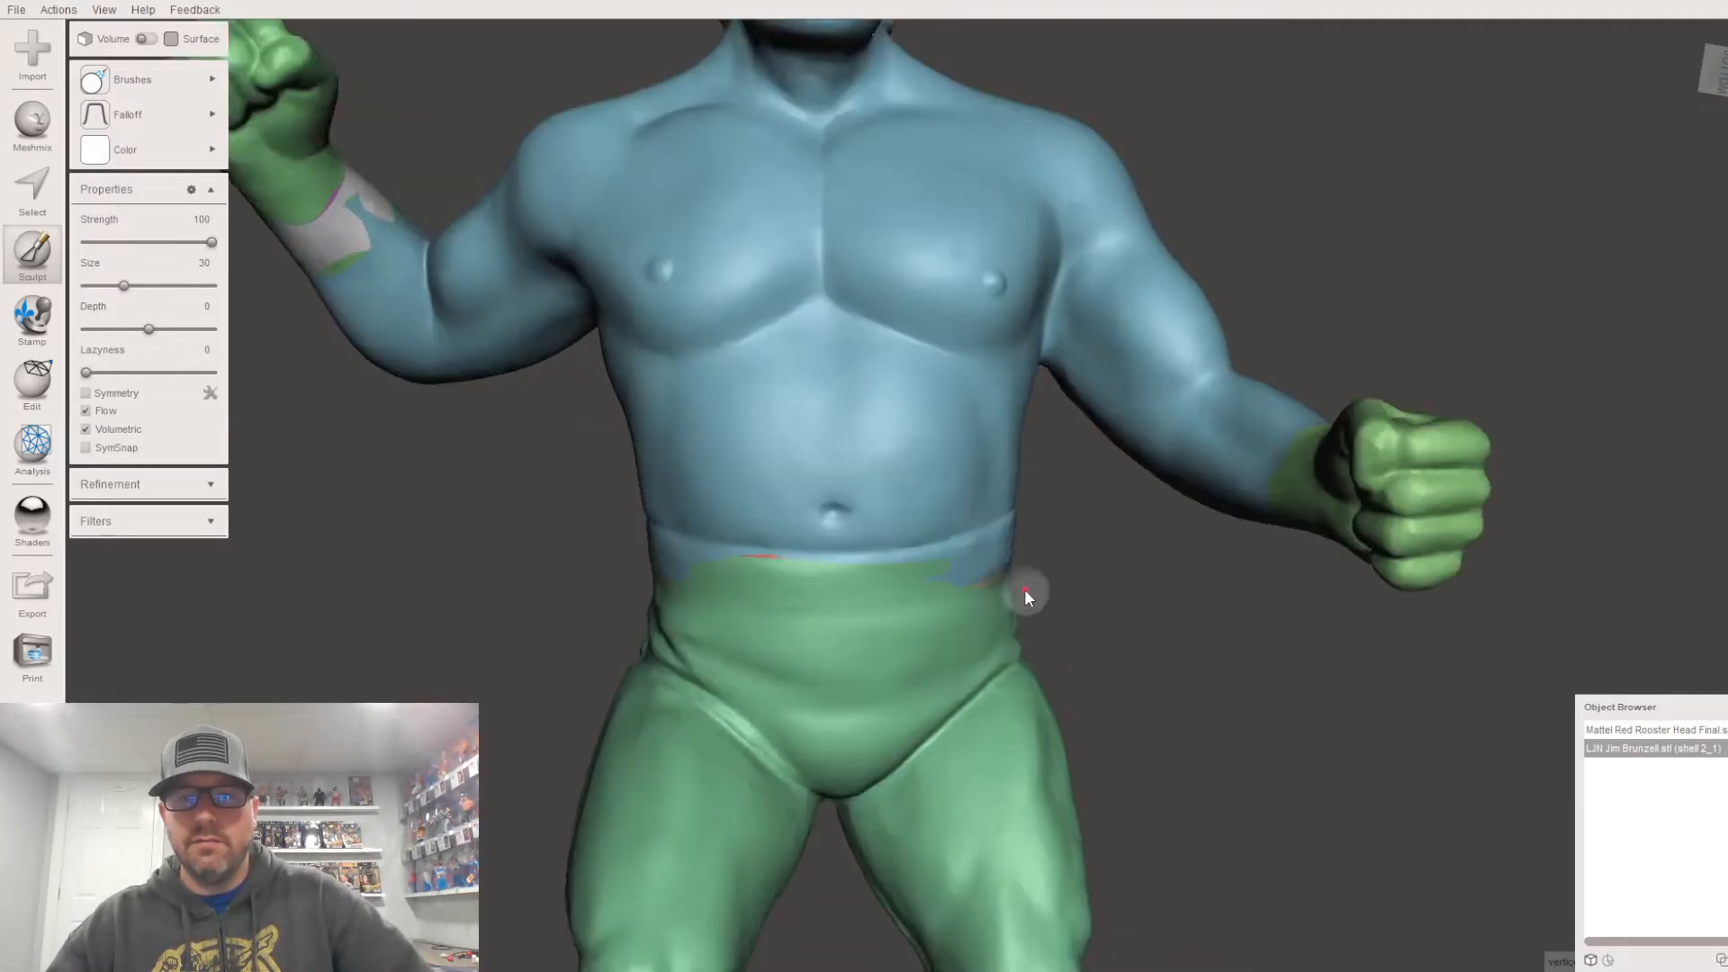
right_click_drag(1049, 579, 1001, 617)
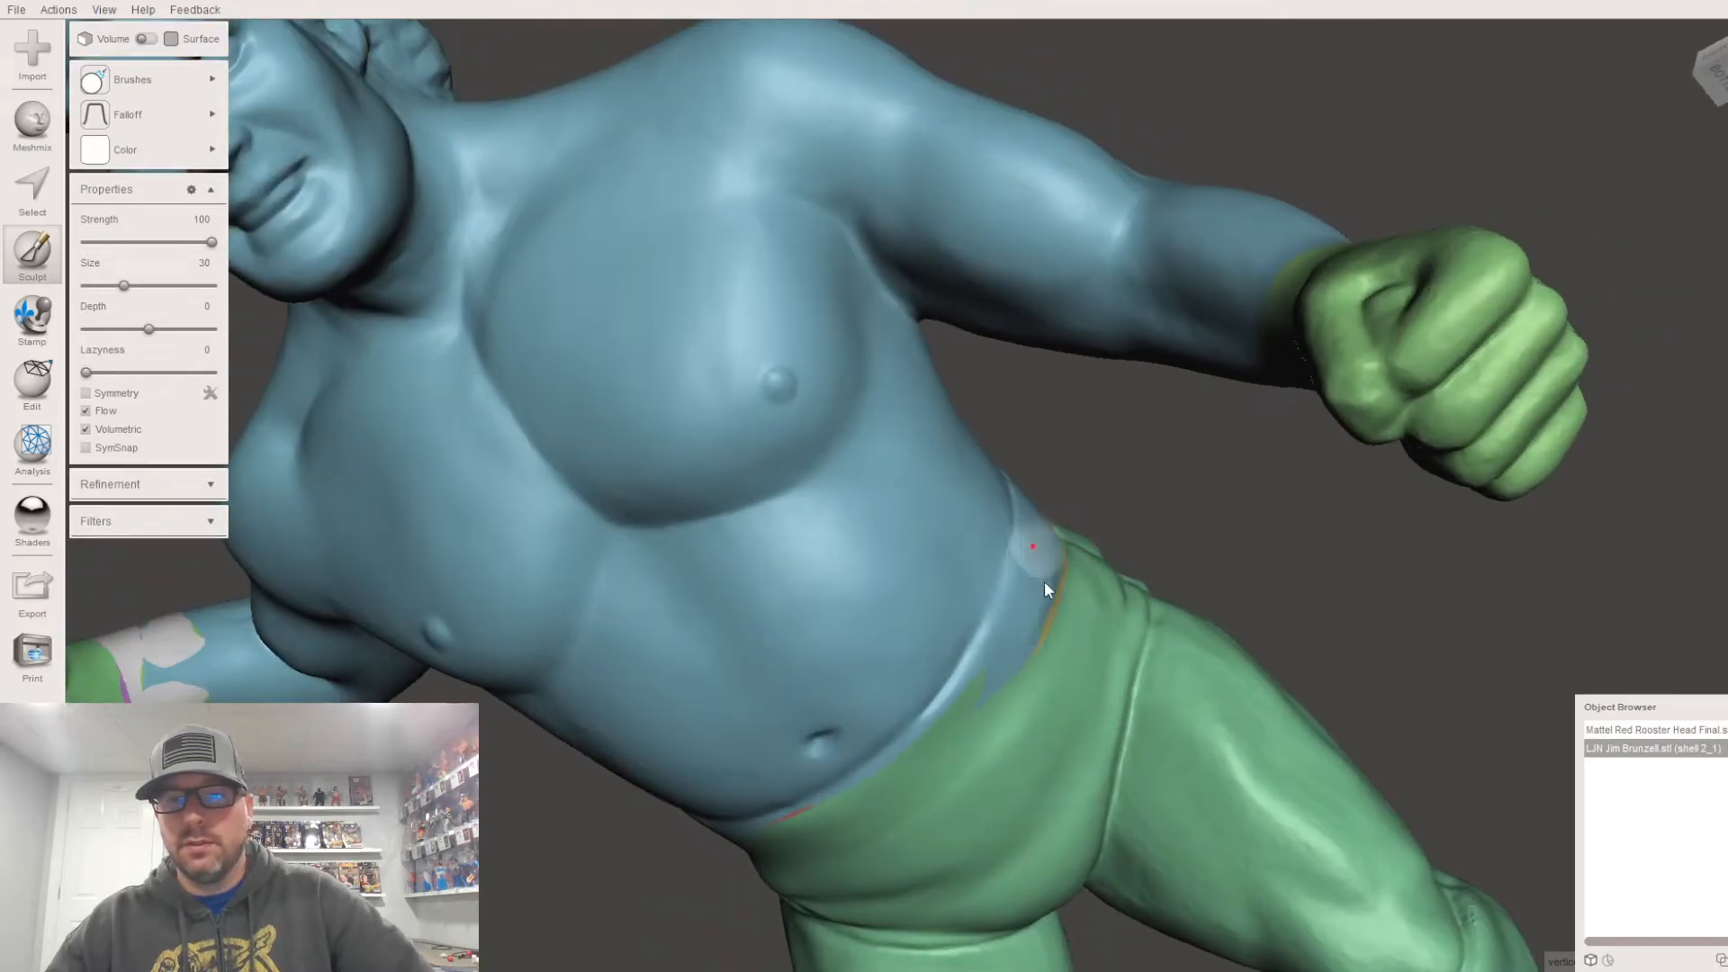
right_click_drag(971, 509, 518, 487)
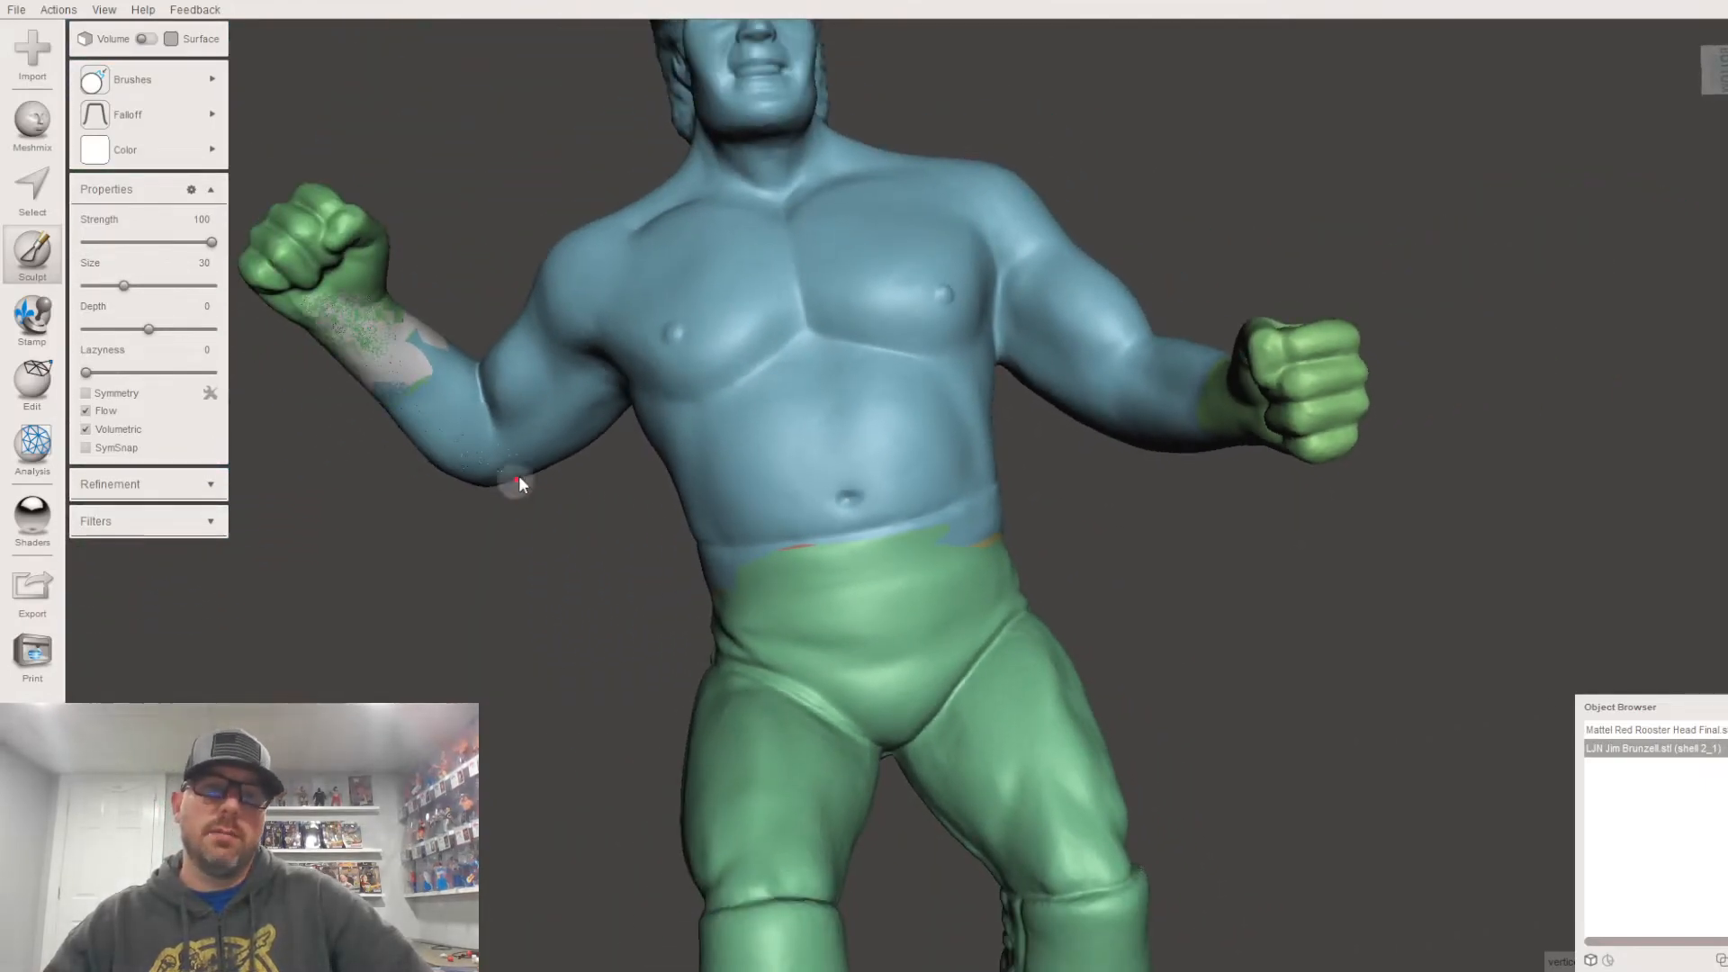
scroll(760, 488, "down", 3)
right_click_drag(965, 628, 943, 655)
scroll(997, 656, "down", 3)
scroll(997, 682, "down", 2)
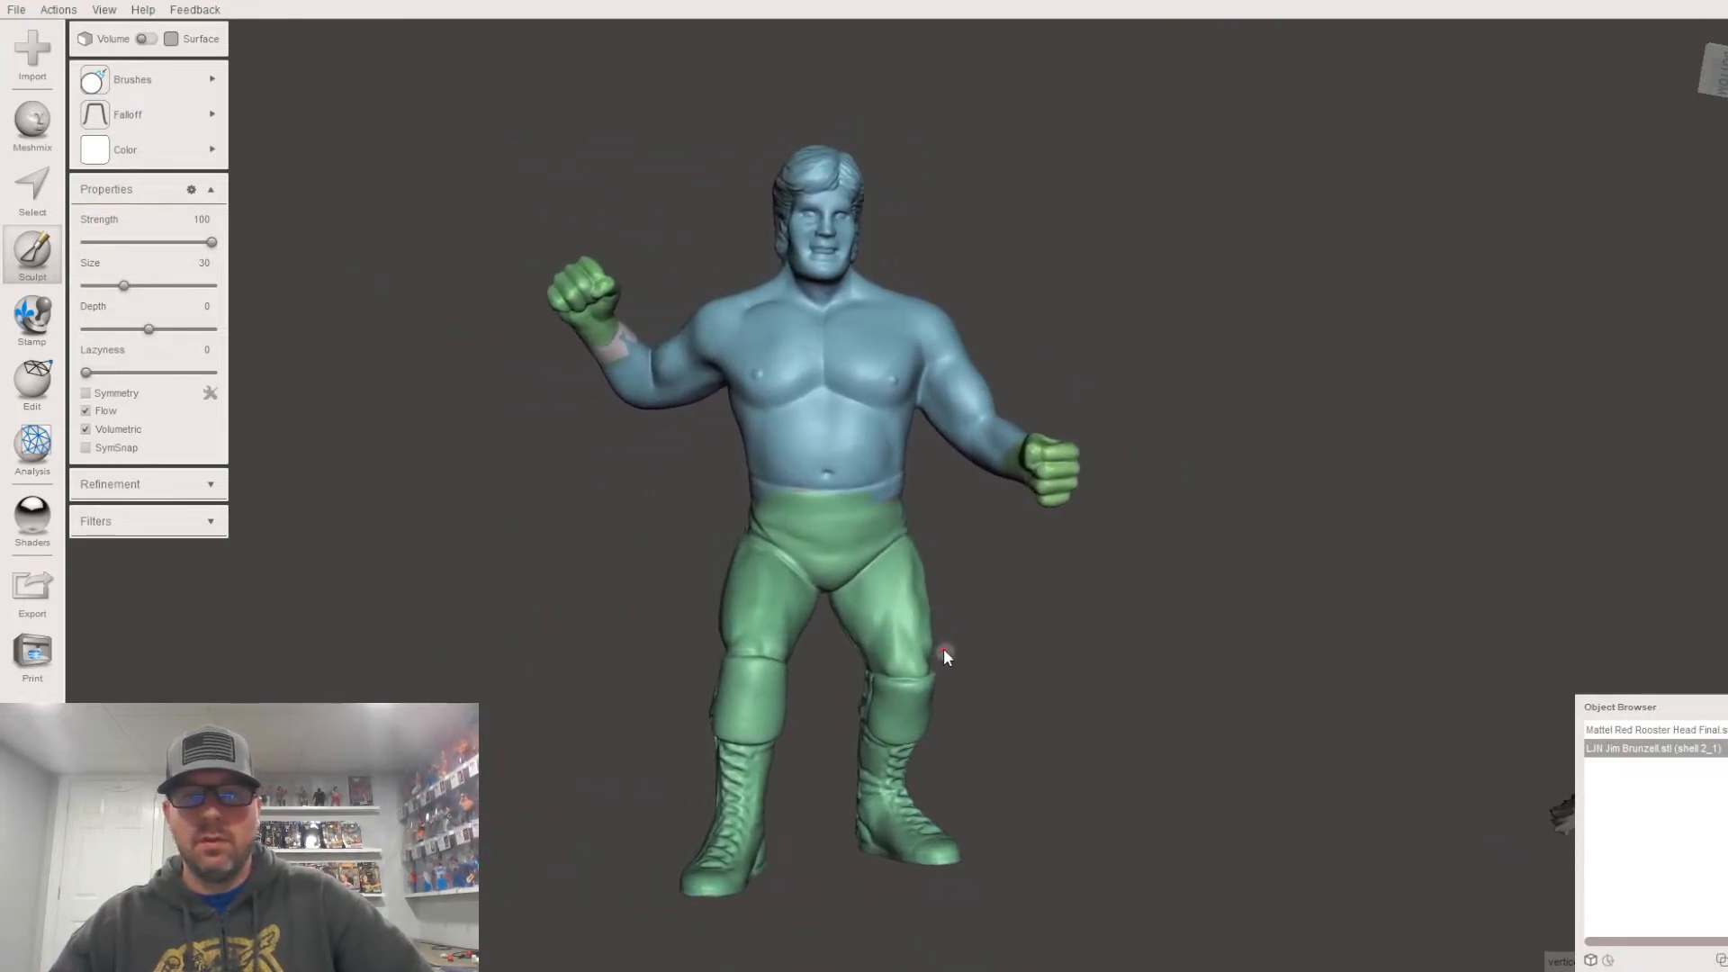
scroll(990, 674, "up", 1)
Step: Activate the Mattel Red Rooster Head object and move it with Transform from far off to beside the figure's lowered fist
left_click(1616, 730)
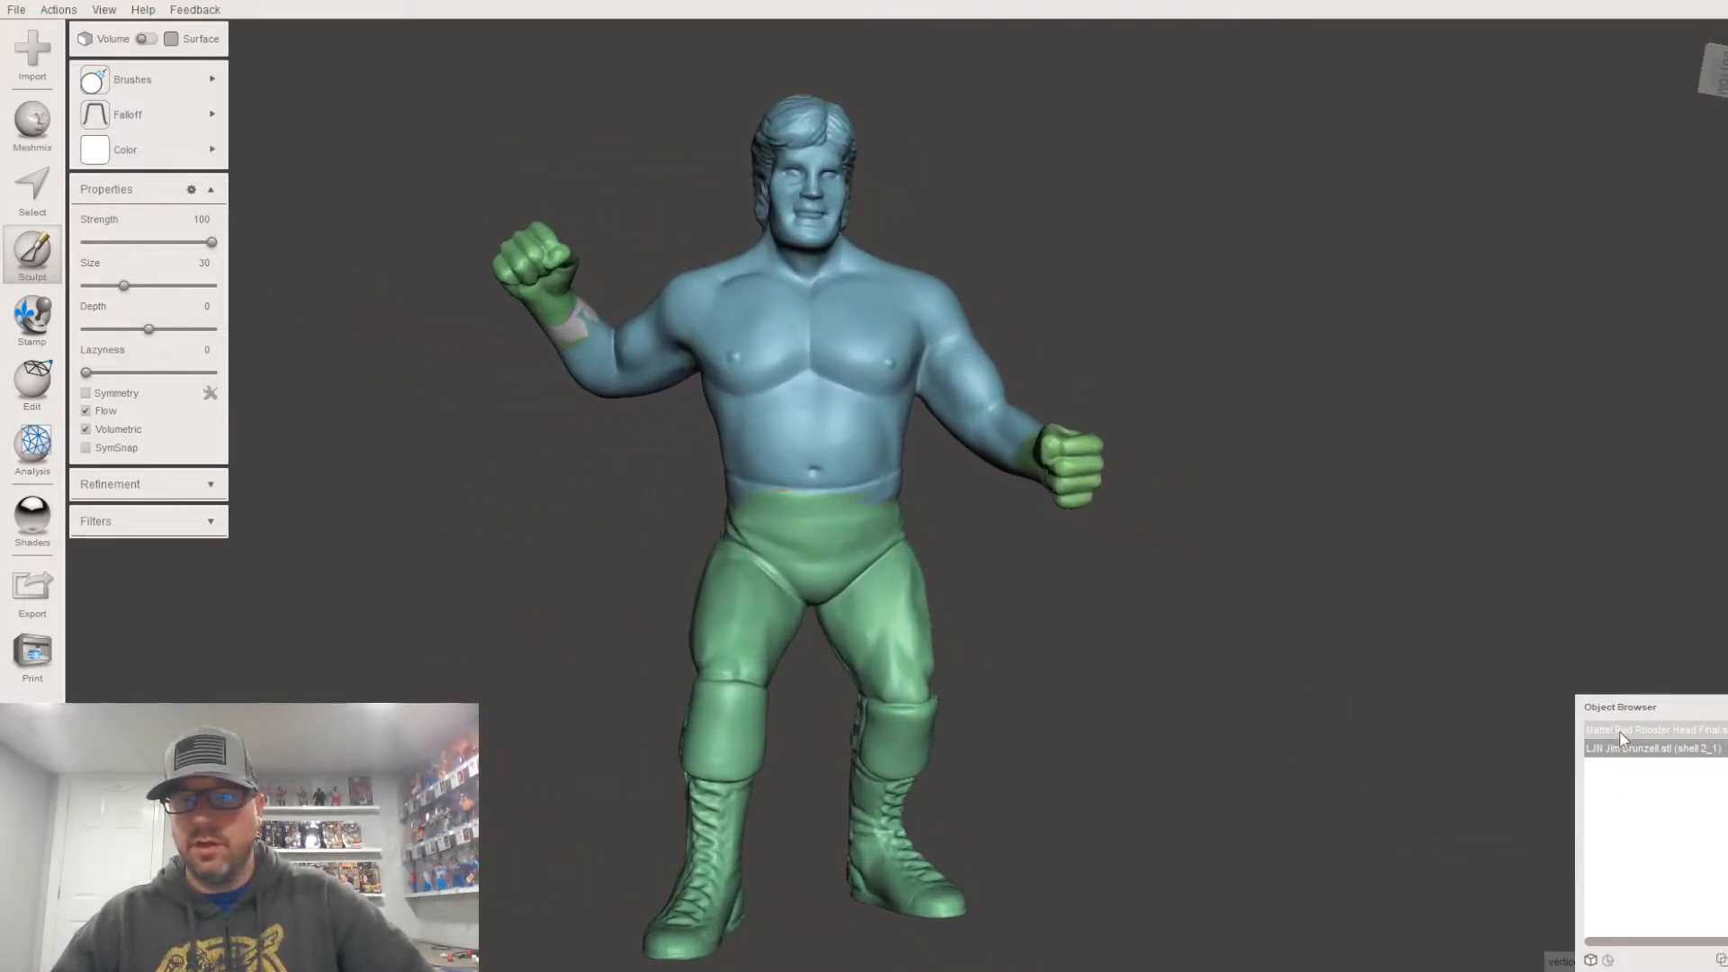
middle_click_drag(1402, 743, 977, 671)
key("ctrl+t")
left_click_drag(1292, 774, 627, 747)
left_click_drag(628, 632, 649, 229)
right_click_drag(648, 230, 594, 558)
left_click_drag(602, 538, 595, 635)
scroll(695, 603, "up", 3)
right_click_drag(697, 604, 927, 450)
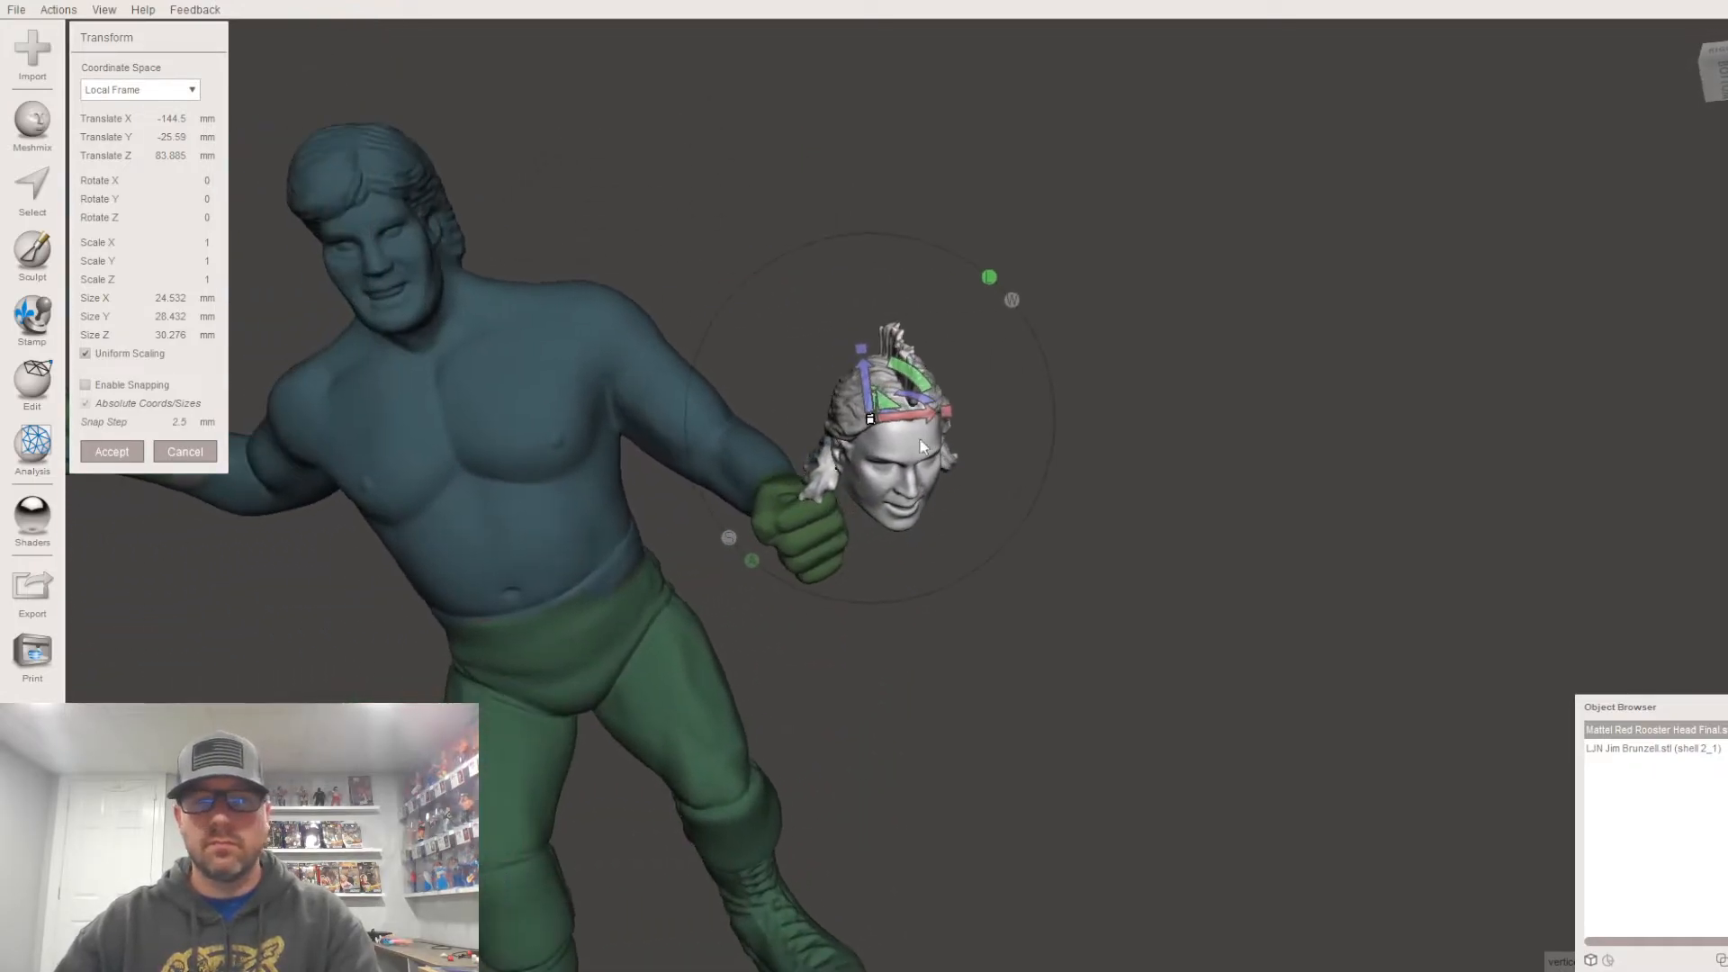
Step: Move the separate head up beside the figure's original head and rotate it to about X -18.73, Y -13.81, Z -15.81
left_click_drag(899, 423, 376, 396)
left_click_drag(415, 463, 510, 176)
right_click_drag(517, 188, 577, 351)
left_click_drag(566, 322, 601, 425)
right_click_drag(601, 425, 412, 441)
left_click_drag(412, 441, 425, 421)
right_click_drag(424, 421, 792, 441)
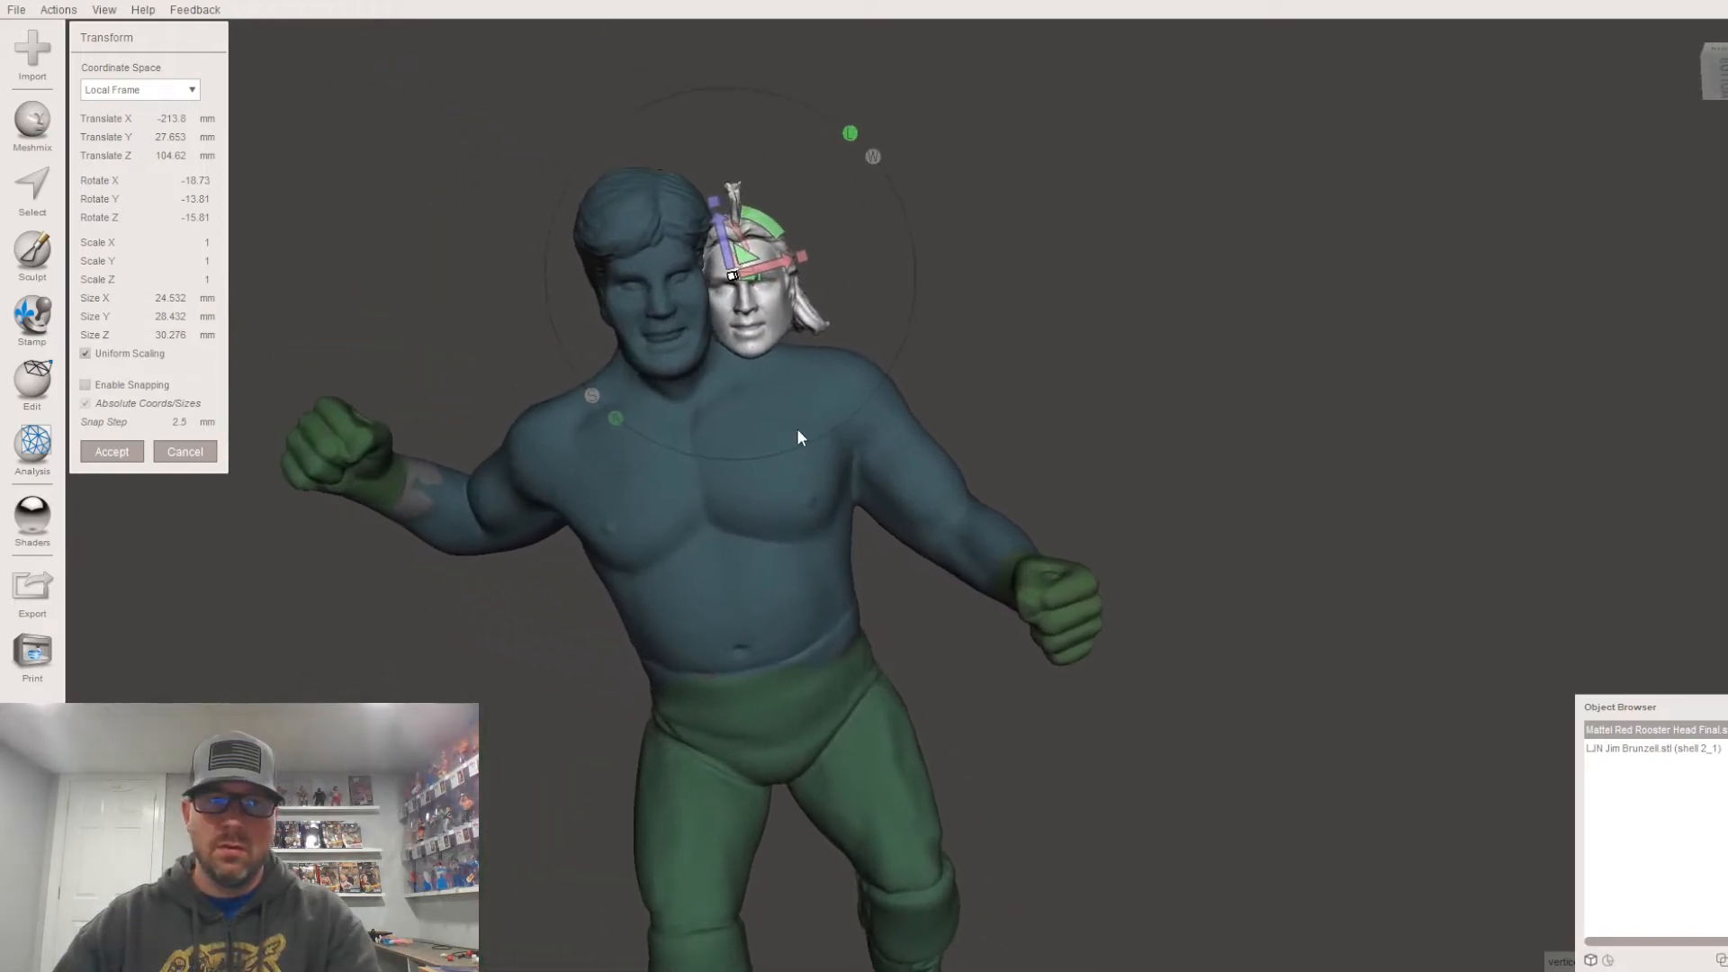
Step: Shift the separate head sideways and in depth until it overlaps the figure's original head
left_click_drag(761, 270, 677, 277)
right_click_drag(686, 273, 652, 509)
left_click_drag(726, 443, 716, 491)
right_click_drag(715, 491, 1044, 245)
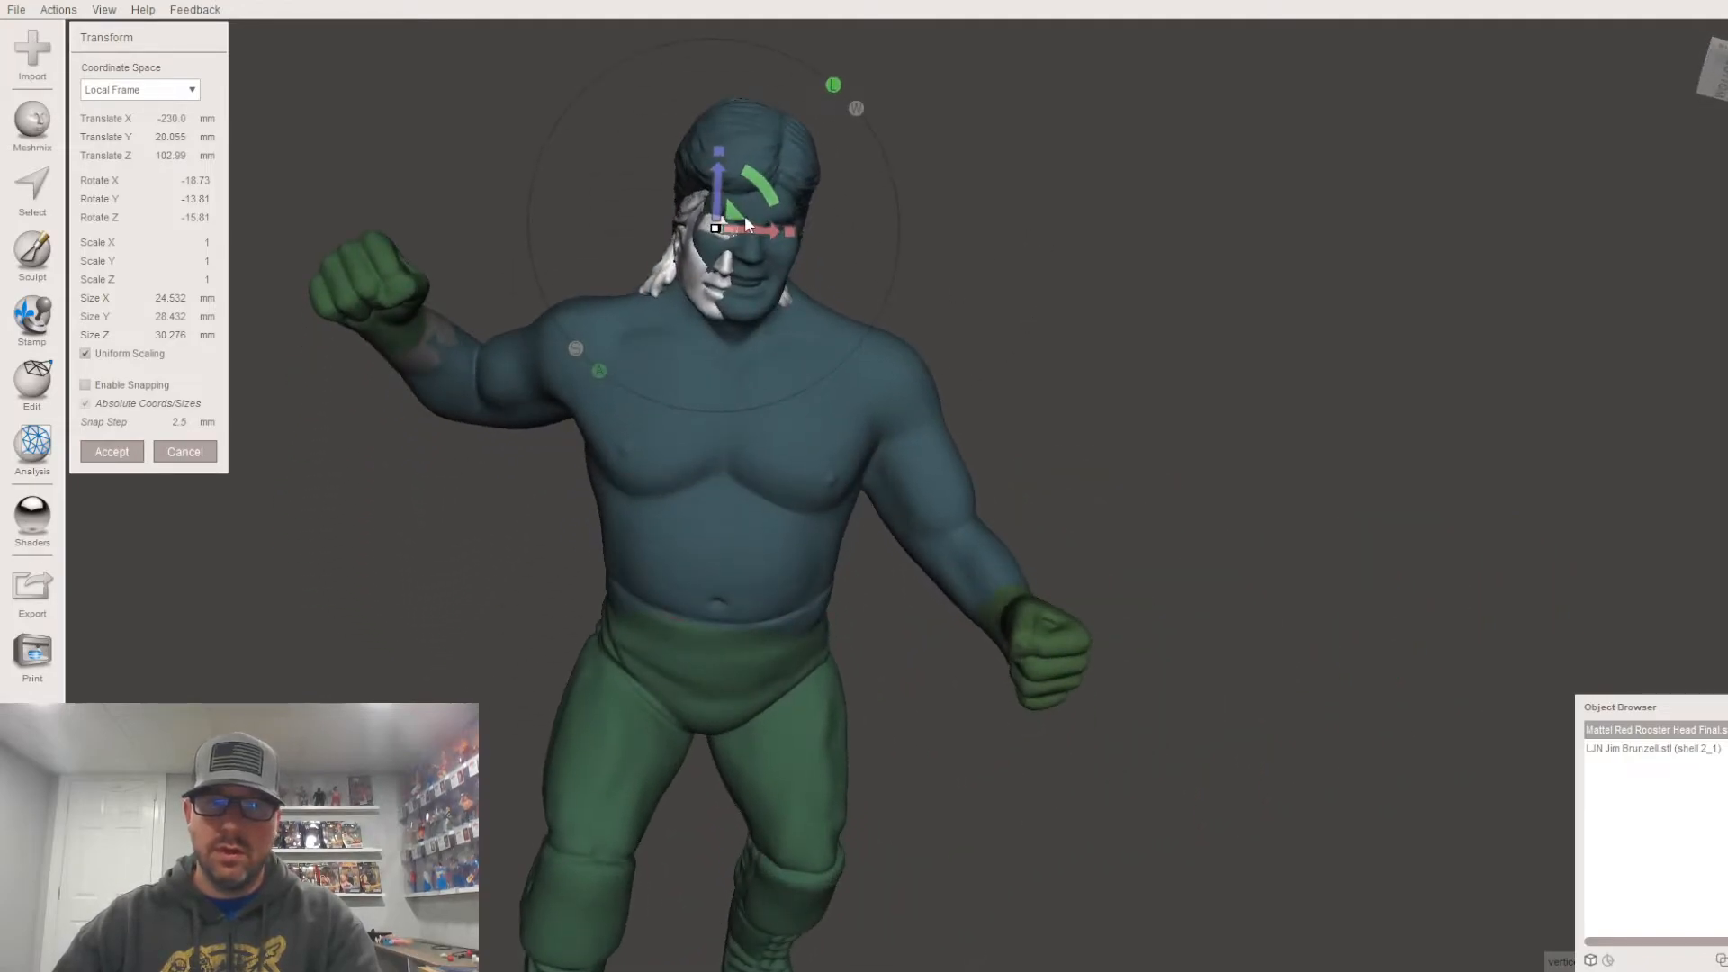
Step: Scale the separate head uniformly to about 1.24 and adjust its rotation and position to match the original head
left_click_drag(753, 230, 738, 186)
right_click_drag(738, 185, 1241, 513)
left_click_drag(1186, 430, 1203, 410)
right_click_drag(1203, 409, 852, 365)
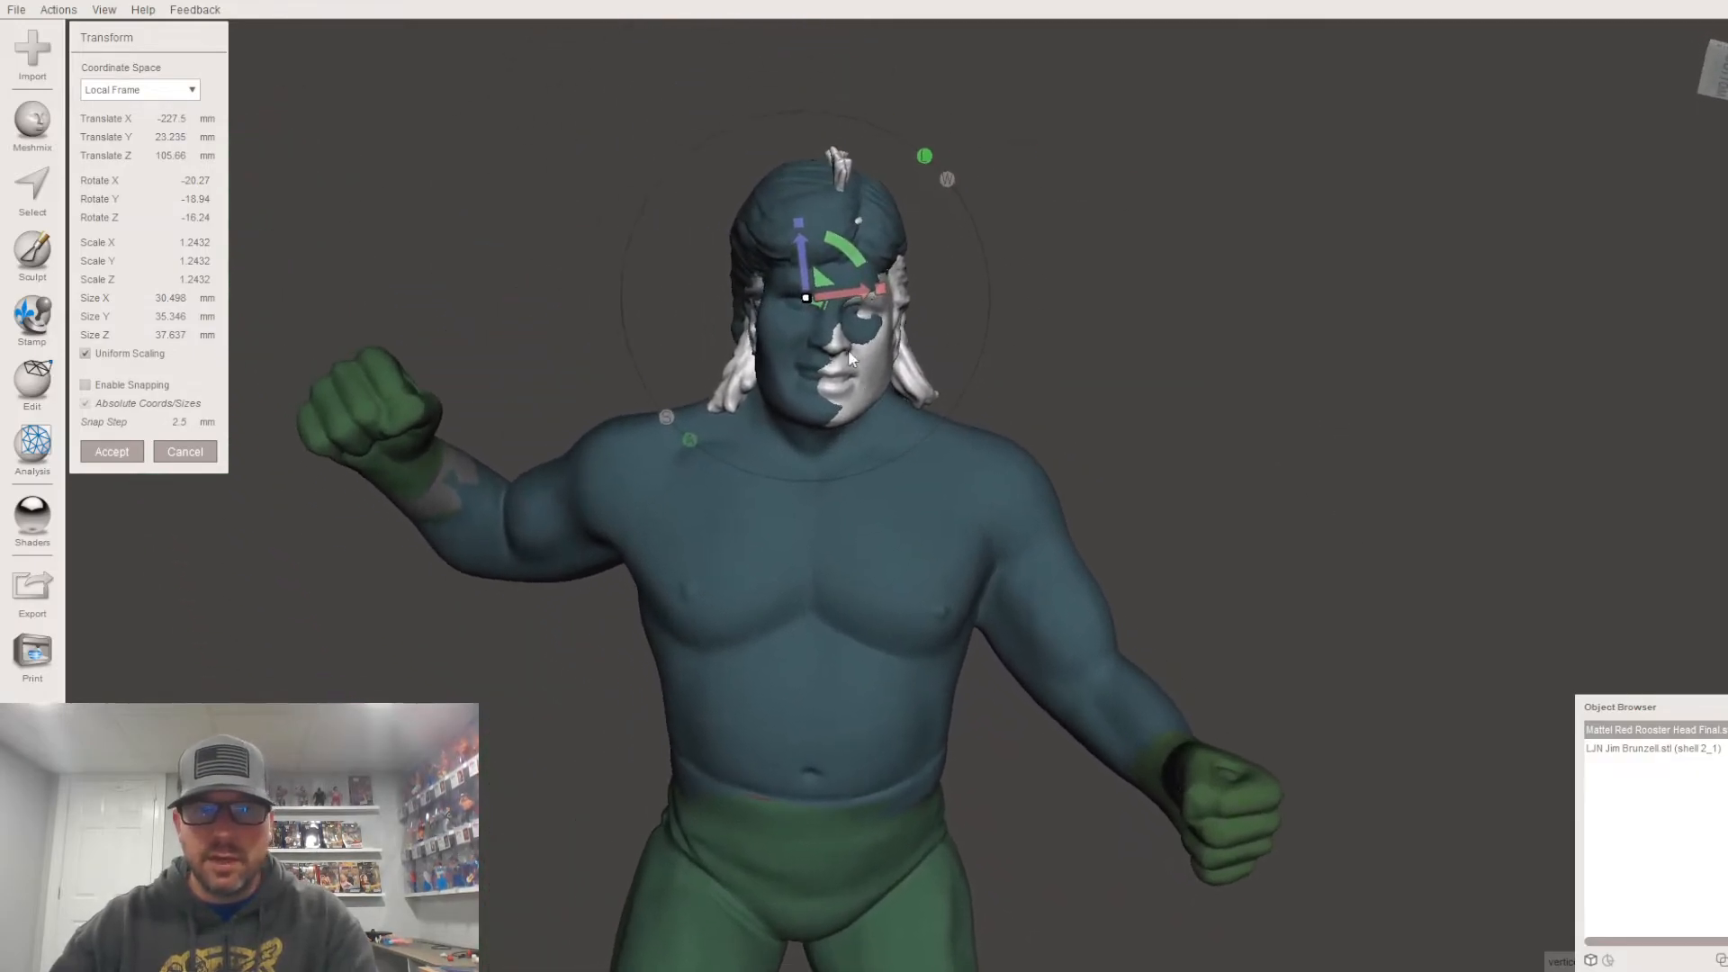
Step: Enlarge the separate head to a uniform scale of about 1.30 and nudge it over the neck
mouse_move(806, 299)
left_mouse_down()
mouse_move(808, 285)
mouse_move(839, 292)
mouse_move(801, 273)
mouse_move(828, 284)
mouse_move(800, 274)
mouse_move(802, 298)
left_mouse_up()
left_click_drag(801, 288, 801, 289)
right_click_drag(801, 294, 893, 661)
scroll(922, 648, "up", 3)
scroll(895, 655, "up", 4)
right_click_drag(920, 559, 815, 553)
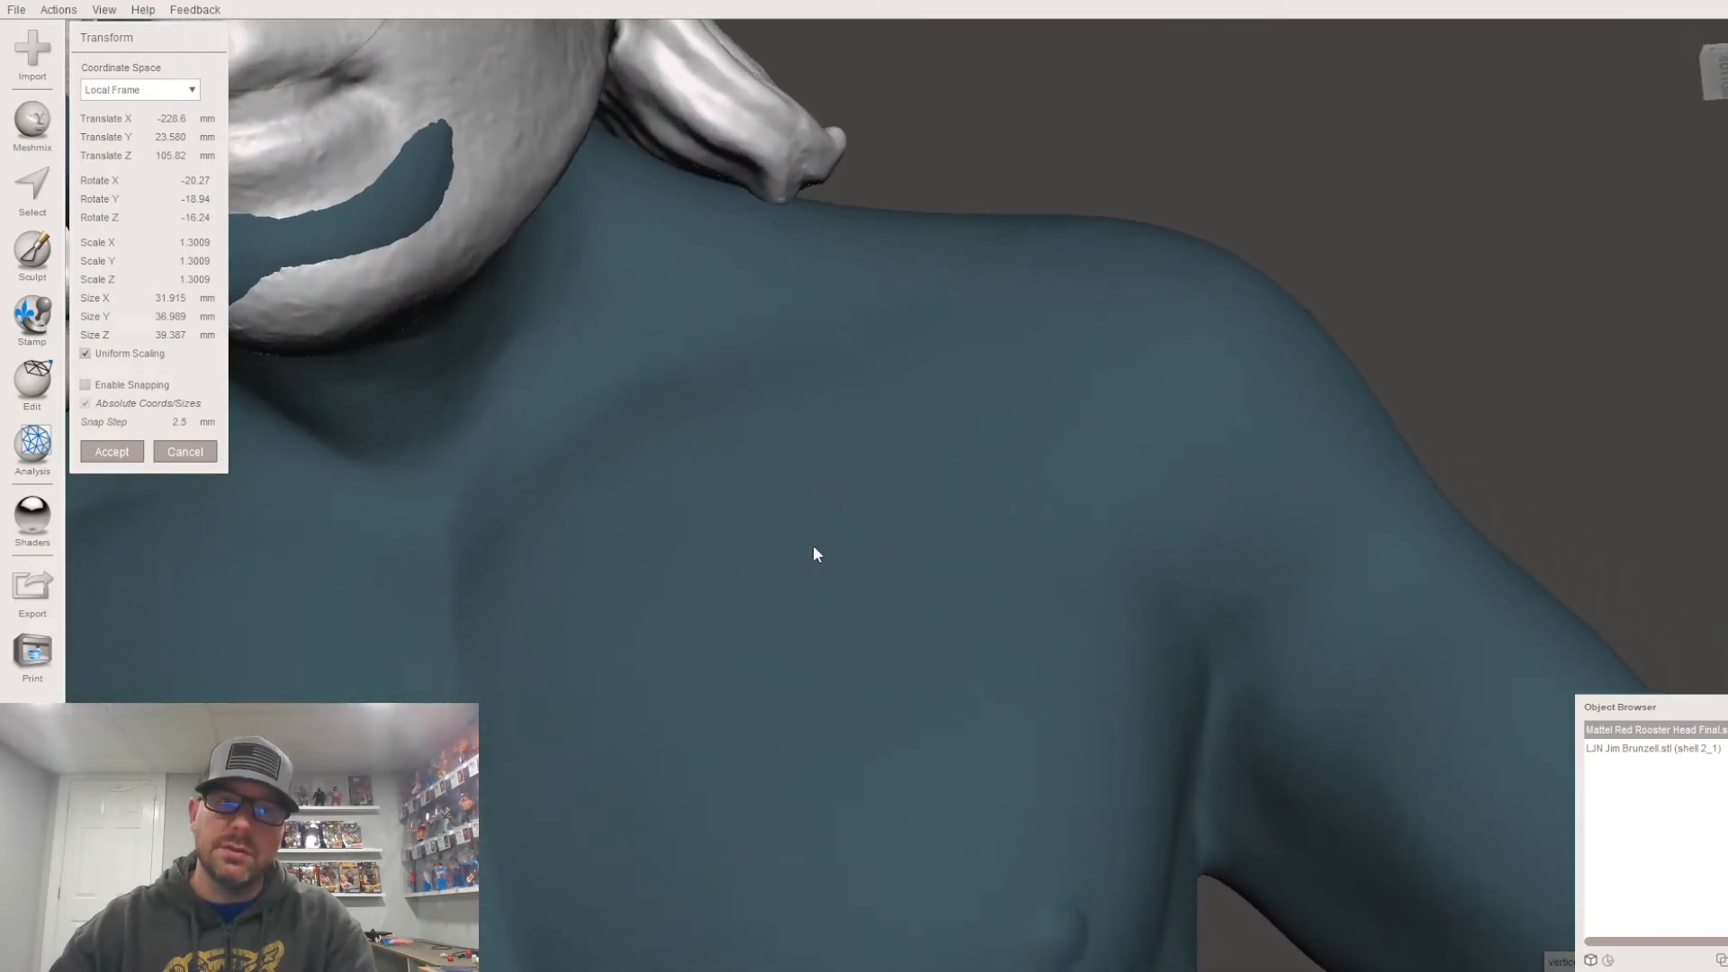
Step: Fine-tune the separate head's rotation to about X -19.53, Y -16.53, Z -16.02 and accept the transform
middle_click_drag(814, 551, 1021, 667)
scroll(1022, 668, "down", 6)
right_click_drag(940, 560, 1026, 522)
left_click(941, 202)
left_click_drag(942, 203, 949, 209)
right_click_drag(909, 299, 911, 347)
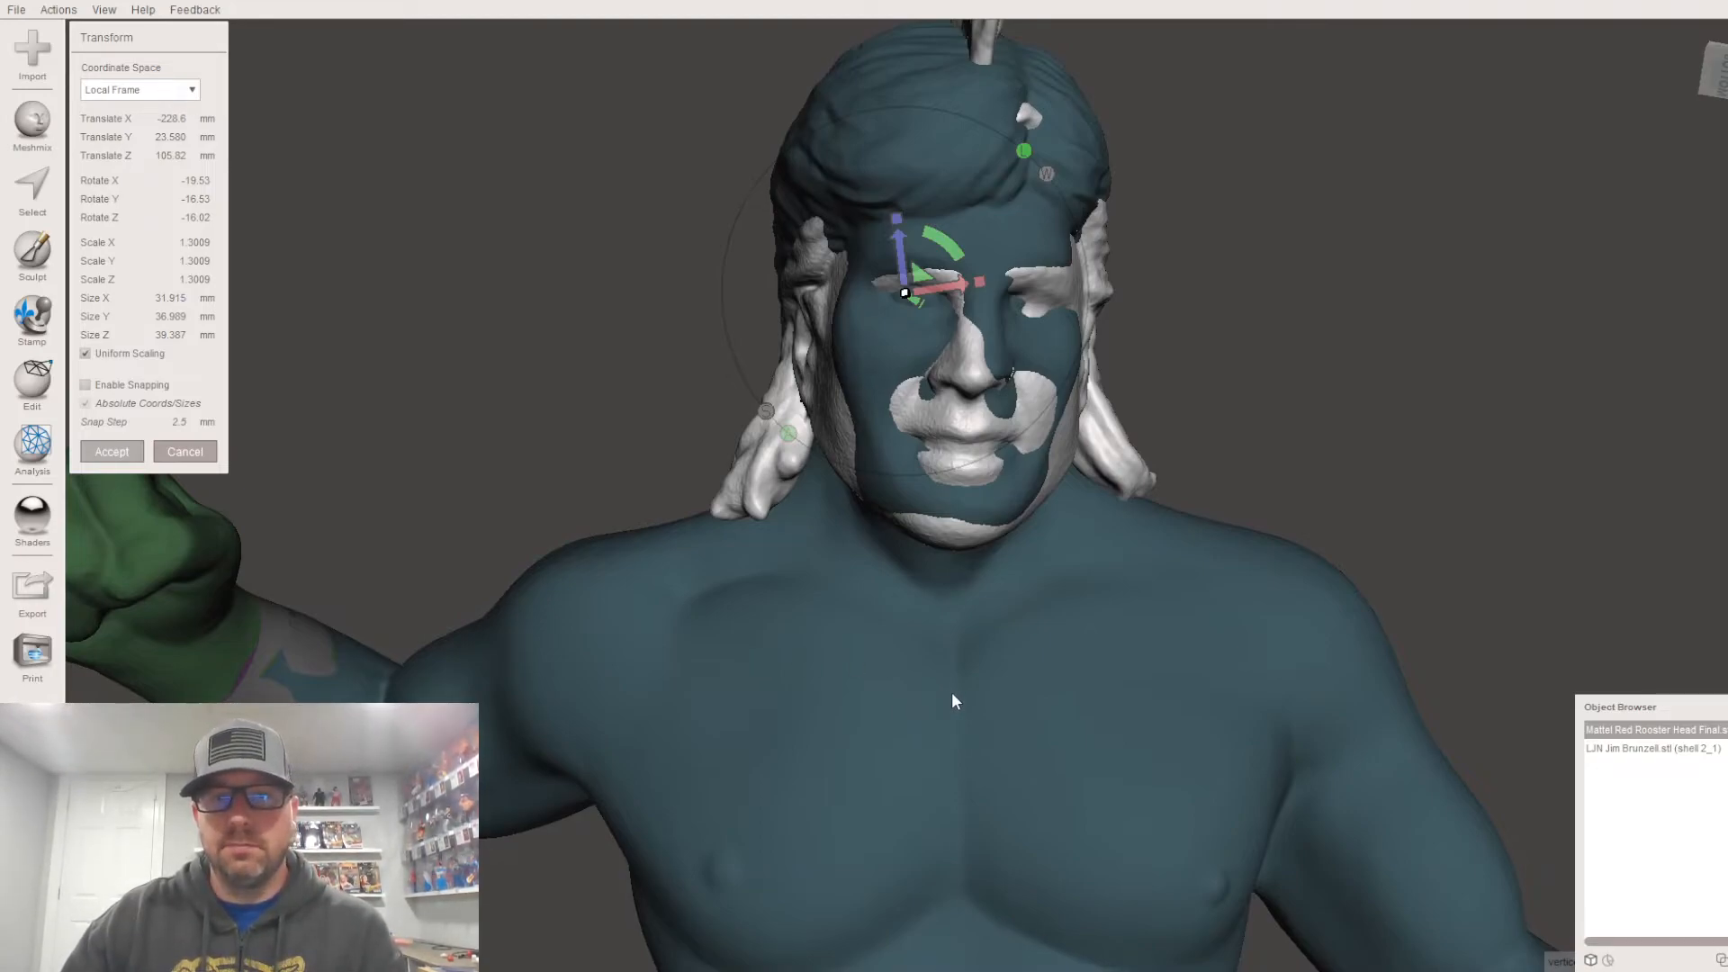
key("Return")
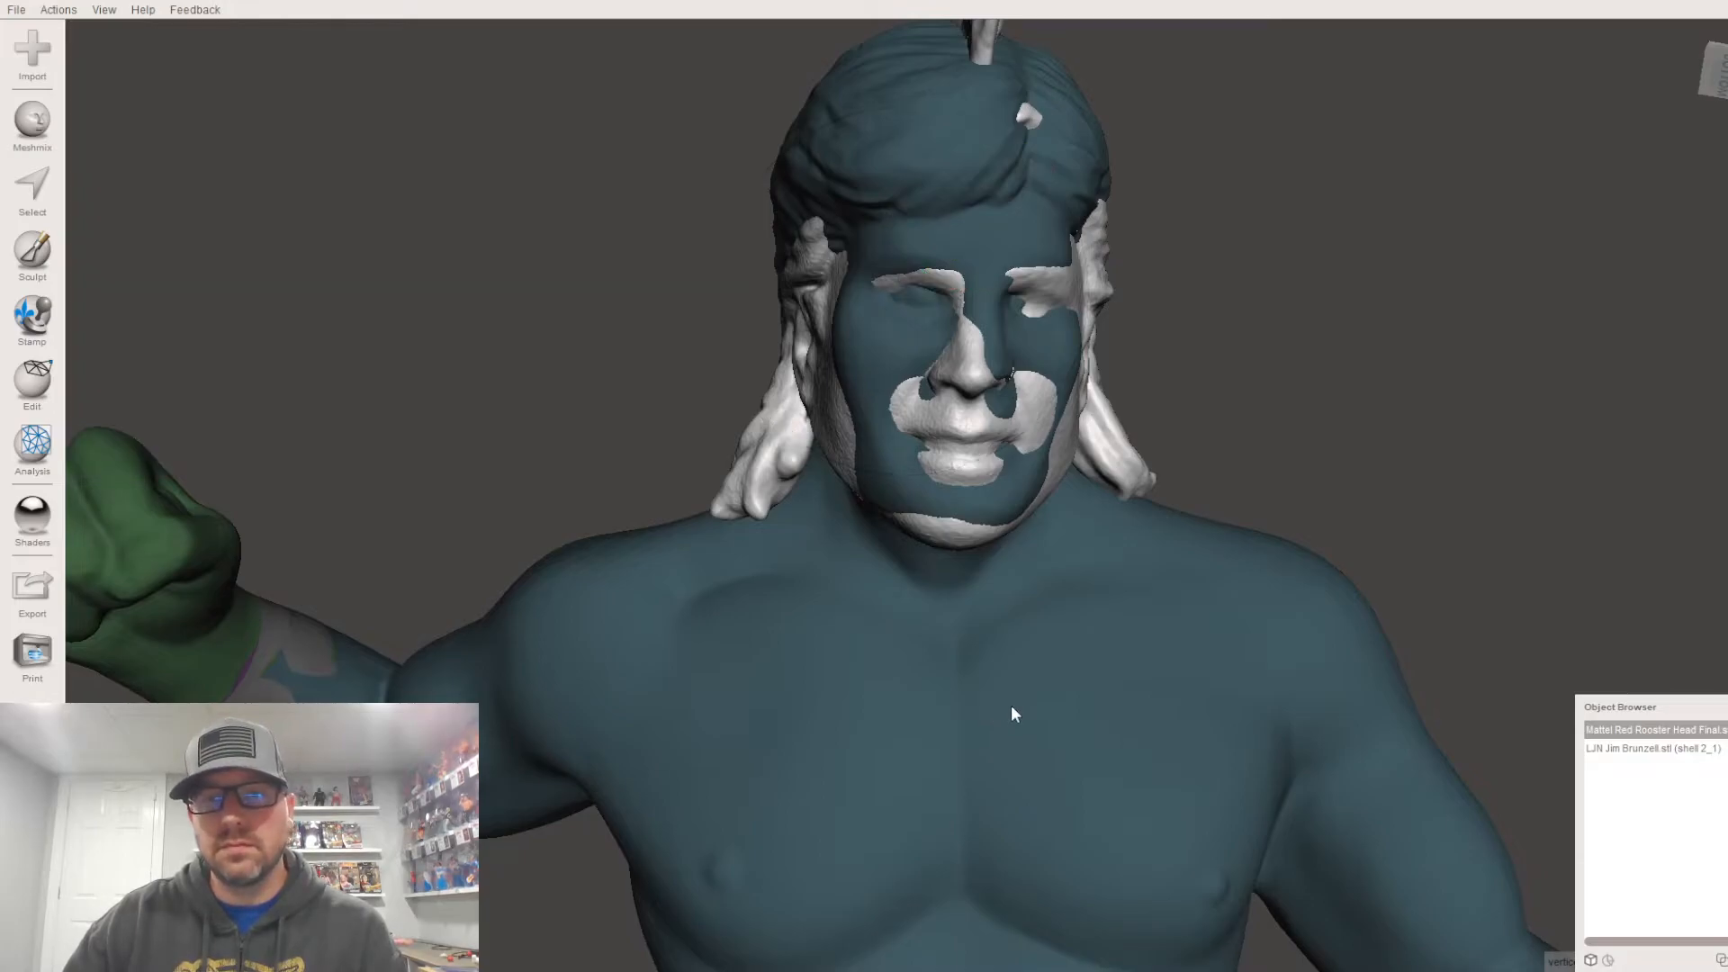
Step: Make the figure's body the active object and lasso-select its original head and neck down to the upper chest
right_click_drag(1011, 704, 702, 940)
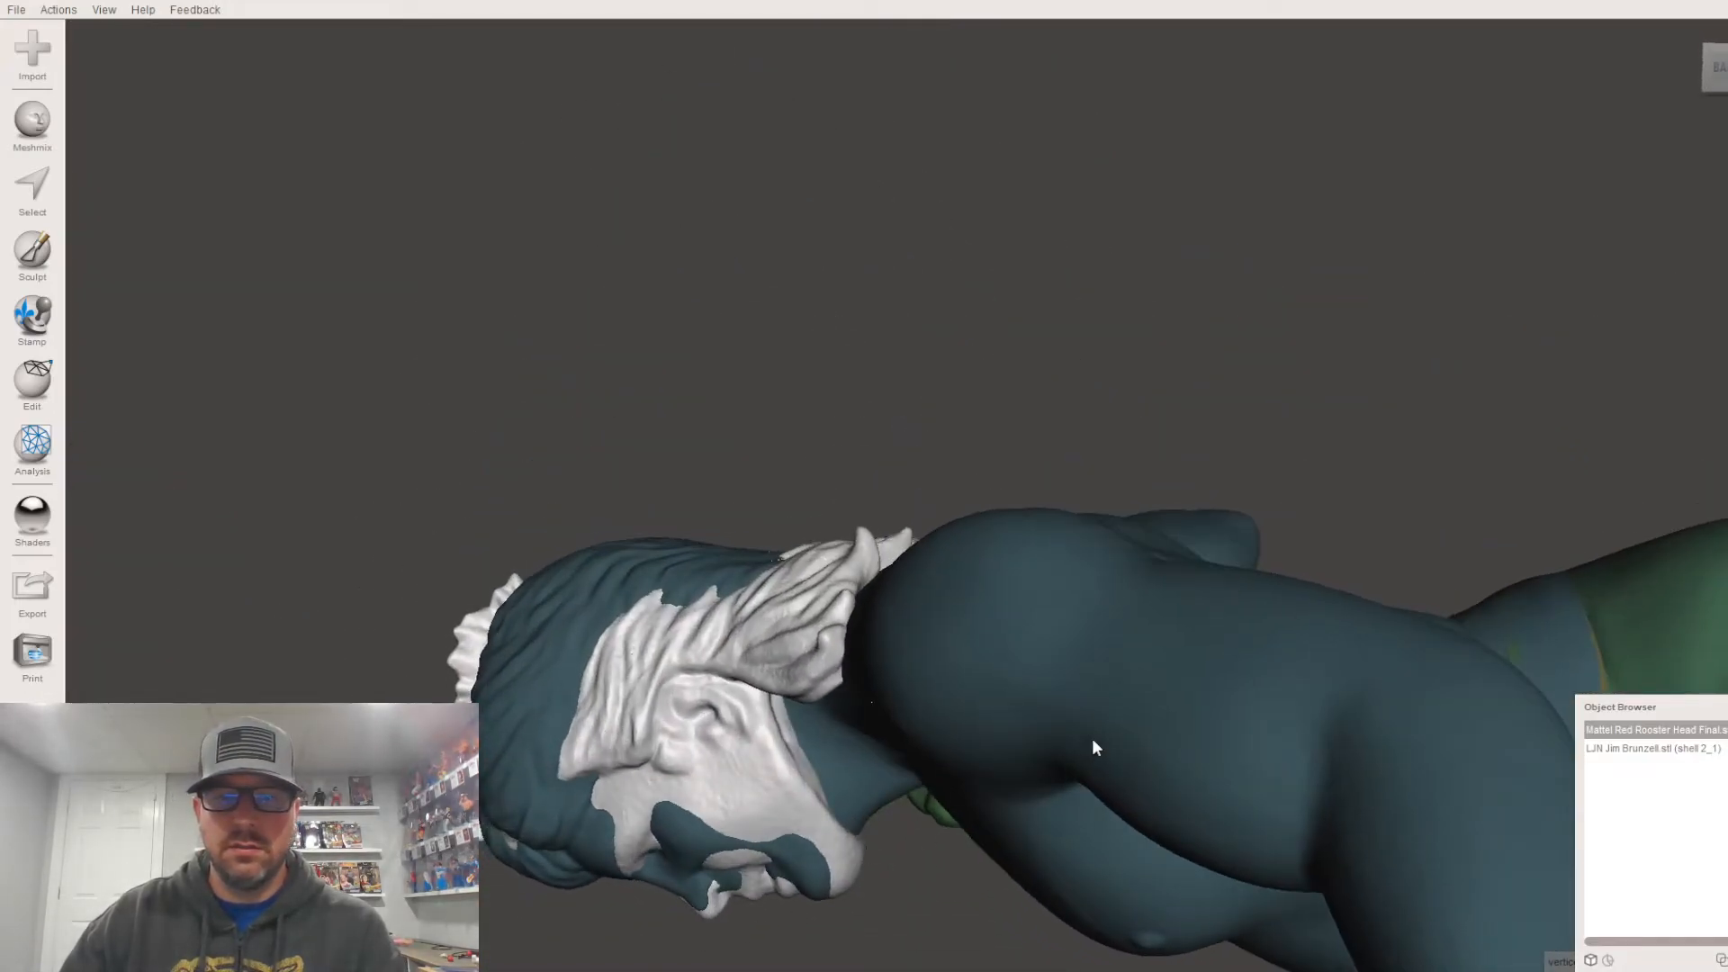
left_click(1092, 742)
middle_click_drag(991, 775, 1090, 726)
mouse_move(1089, 722)
right_mouse_down()
mouse_move(1127, 714)
mouse_move(1110, 621)
mouse_move(1136, 744)
mouse_move(1281, 635)
mouse_move(1424, 417)
mouse_move(1332, 414)
right_mouse_up()
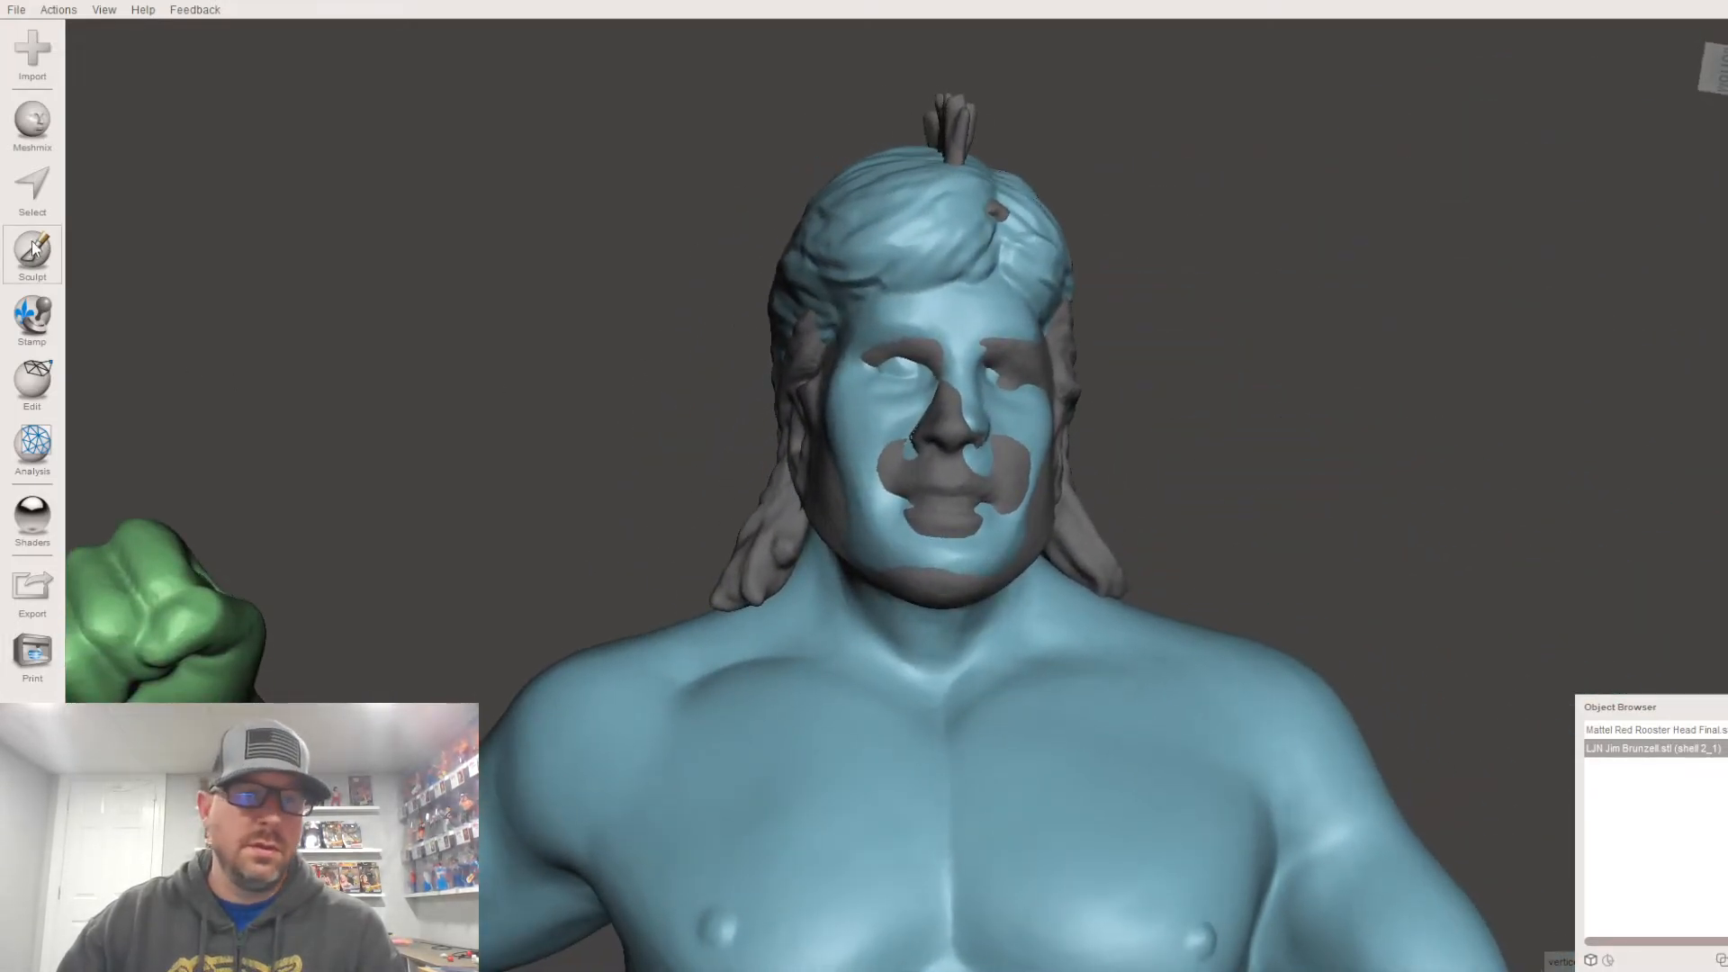
left_click(33, 189)
mouse_move(1142, 134)
left_mouse_down()
mouse_move(815, 64)
mouse_move(711, 643)
mouse_move(1241, 269)
mouse_move(1123, 117)
left_mouse_up()
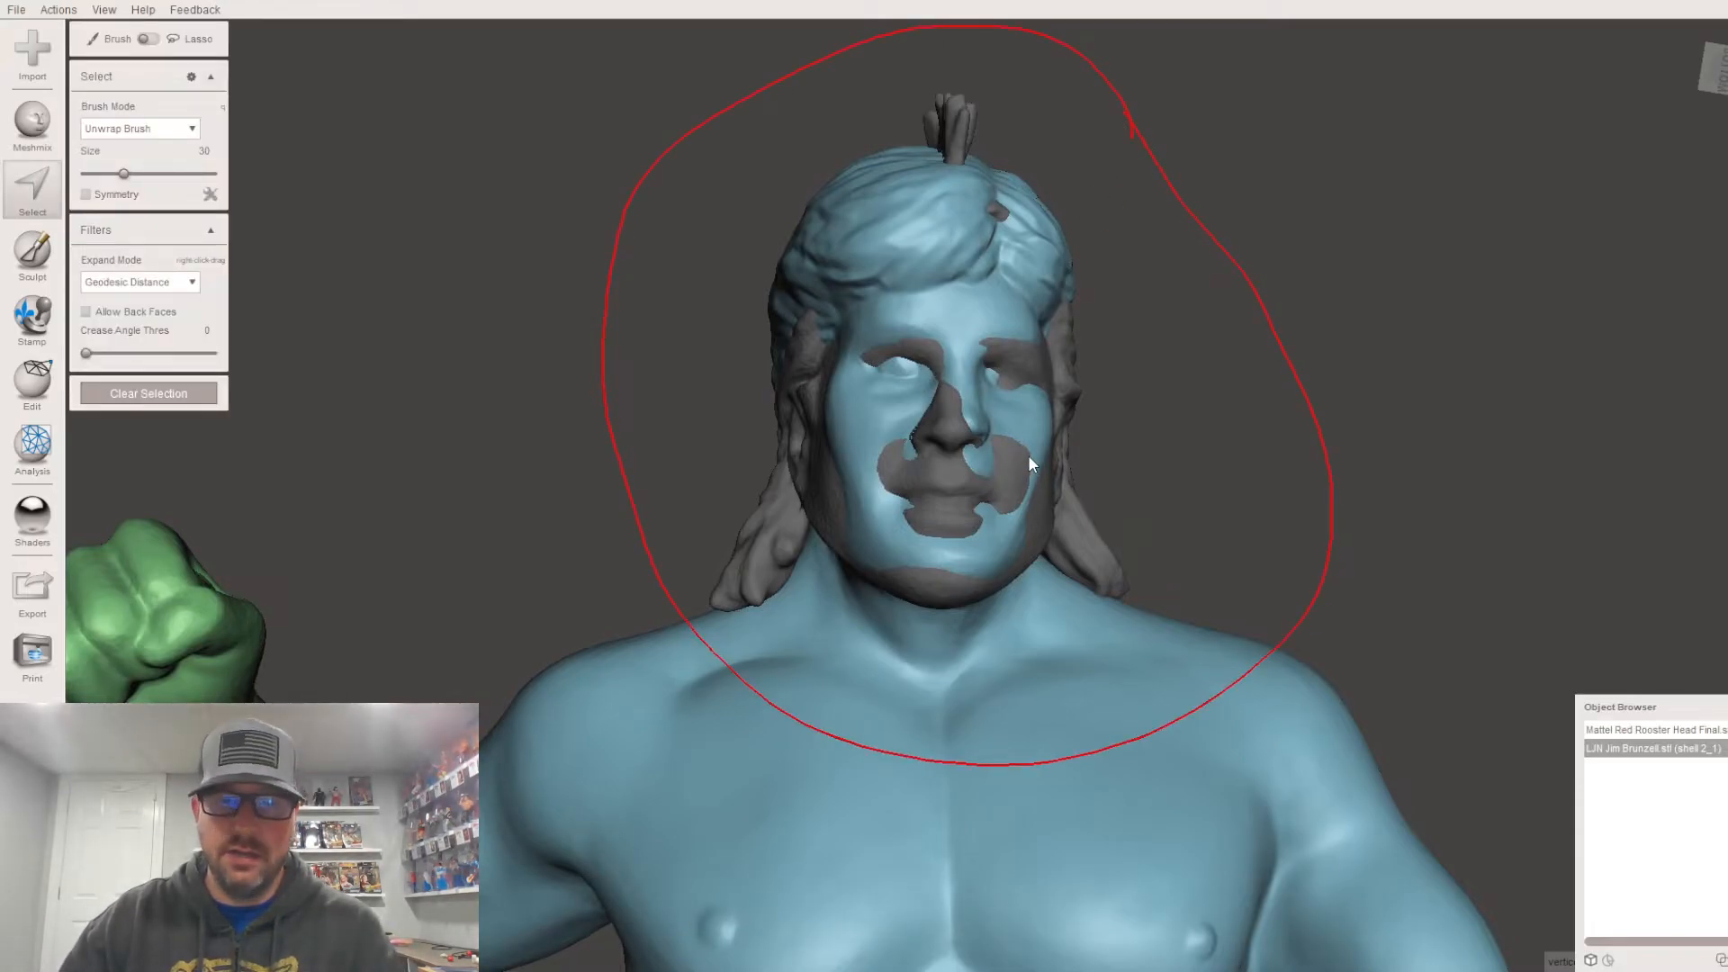
Step: Start a Plane Cut on the selection and draw a slanted cut line from the back of the head to under the chin
right_click_drag(677, 590, 383, 722)
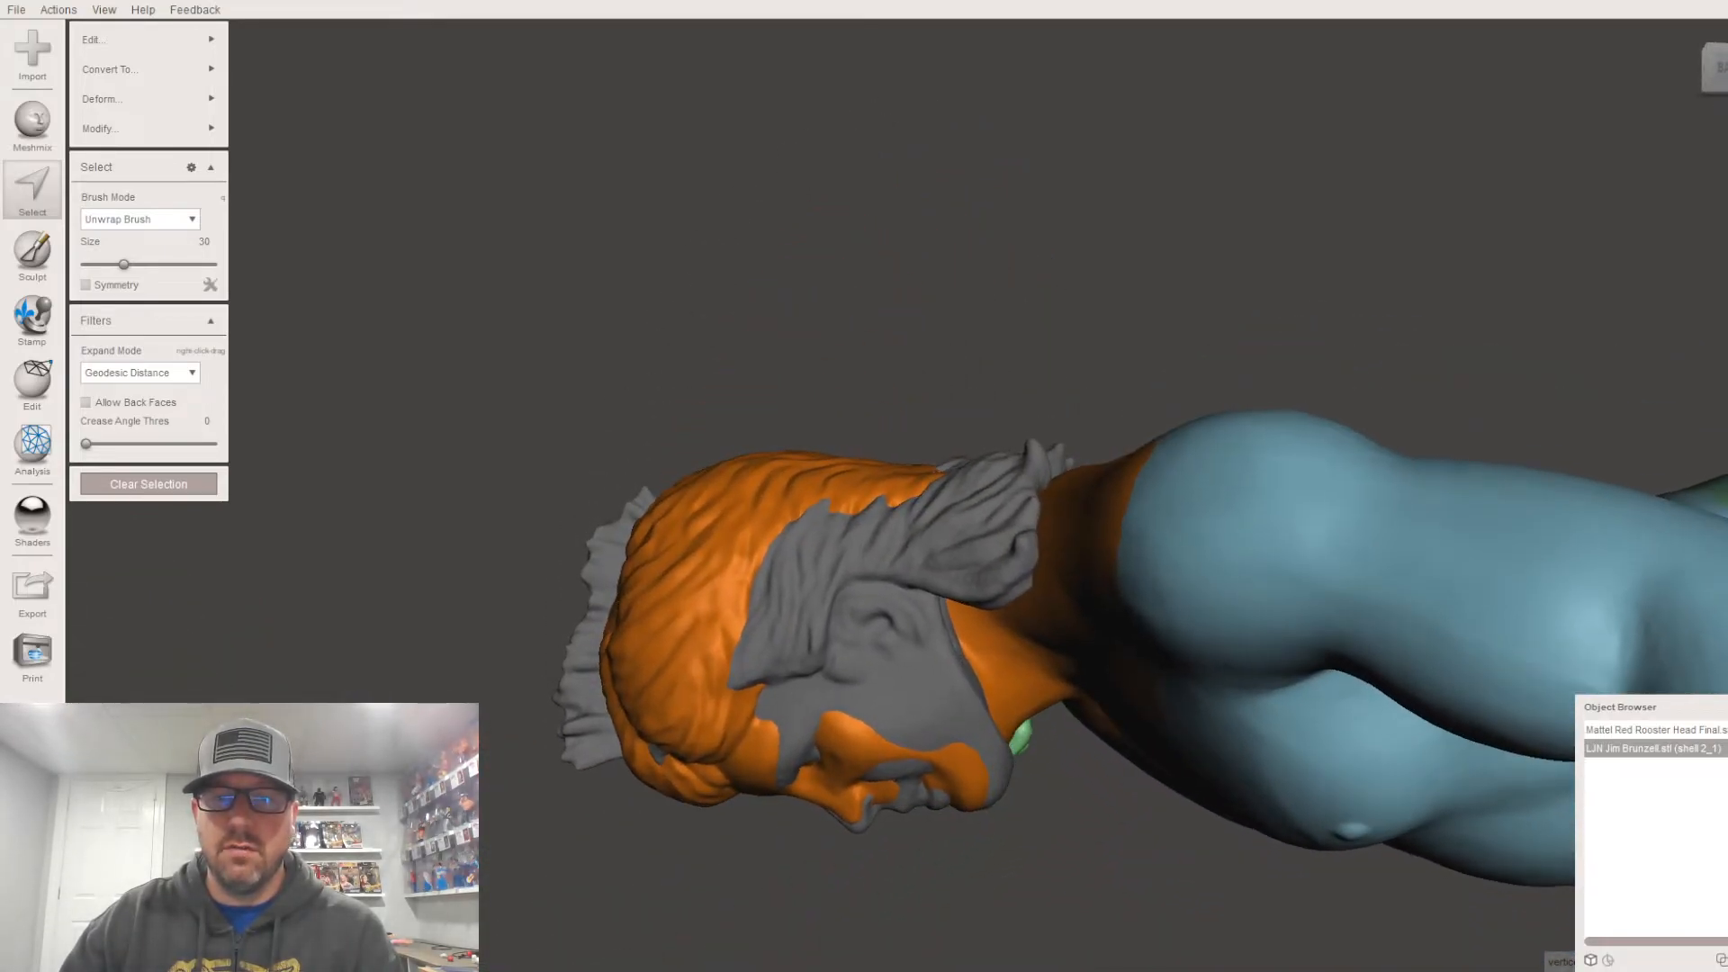
mouse_move(147, 50)
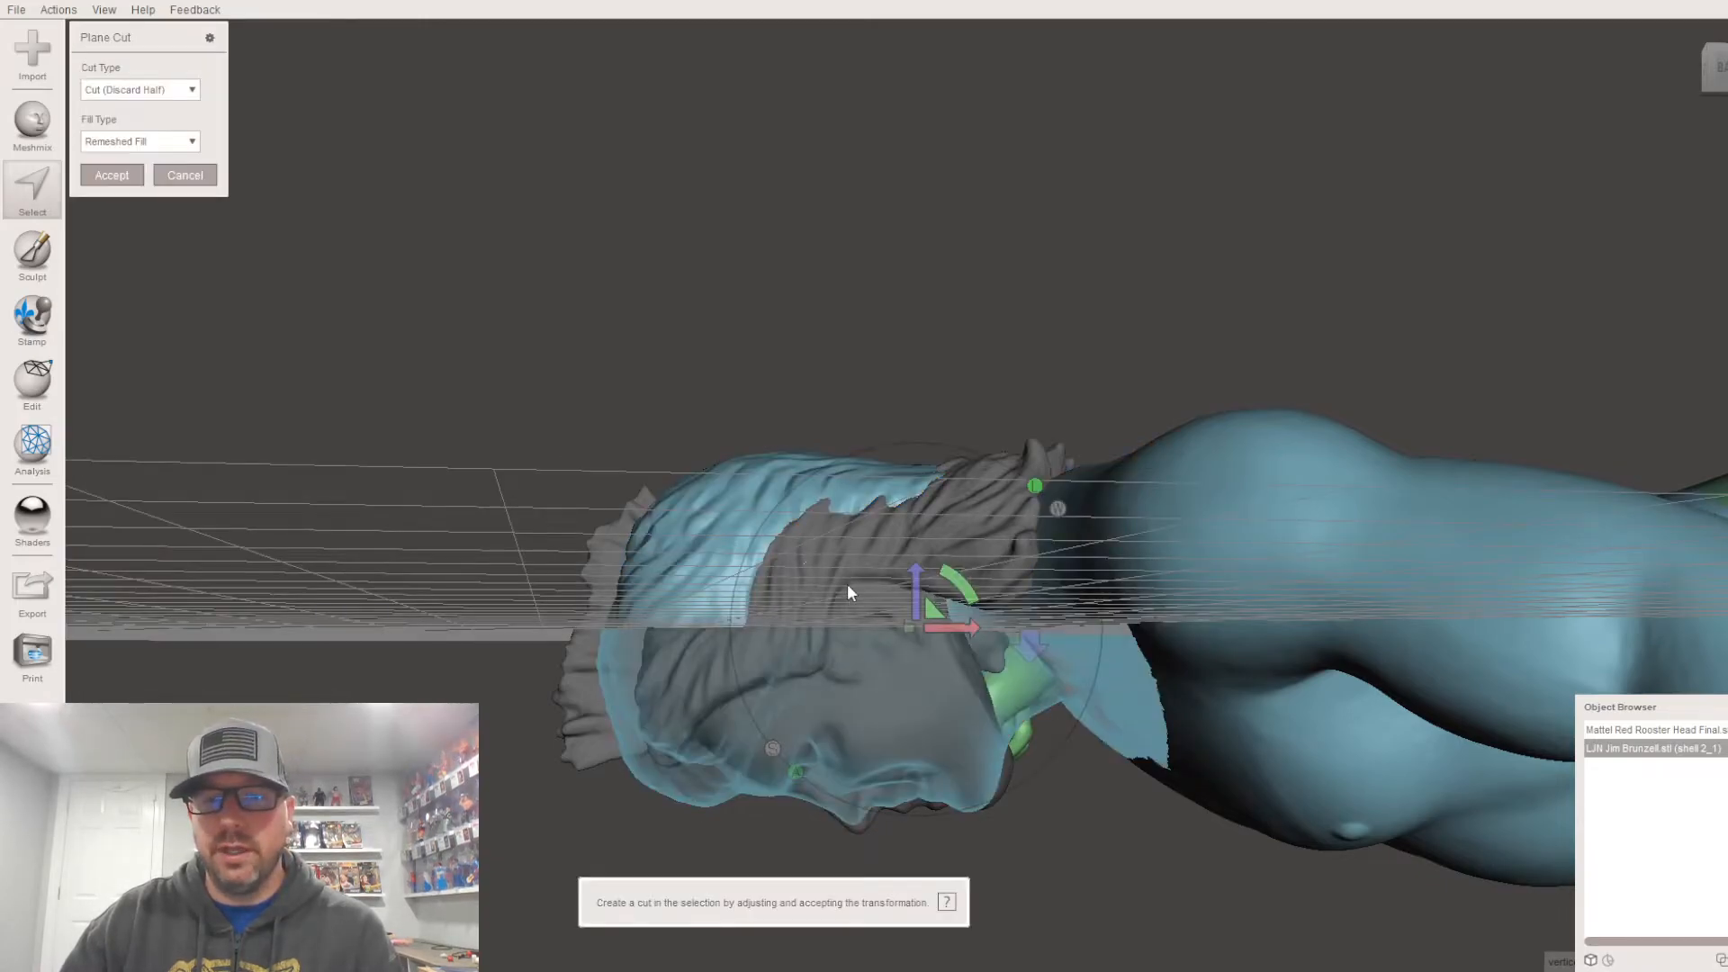
left_click_drag(818, 428, 1033, 855)
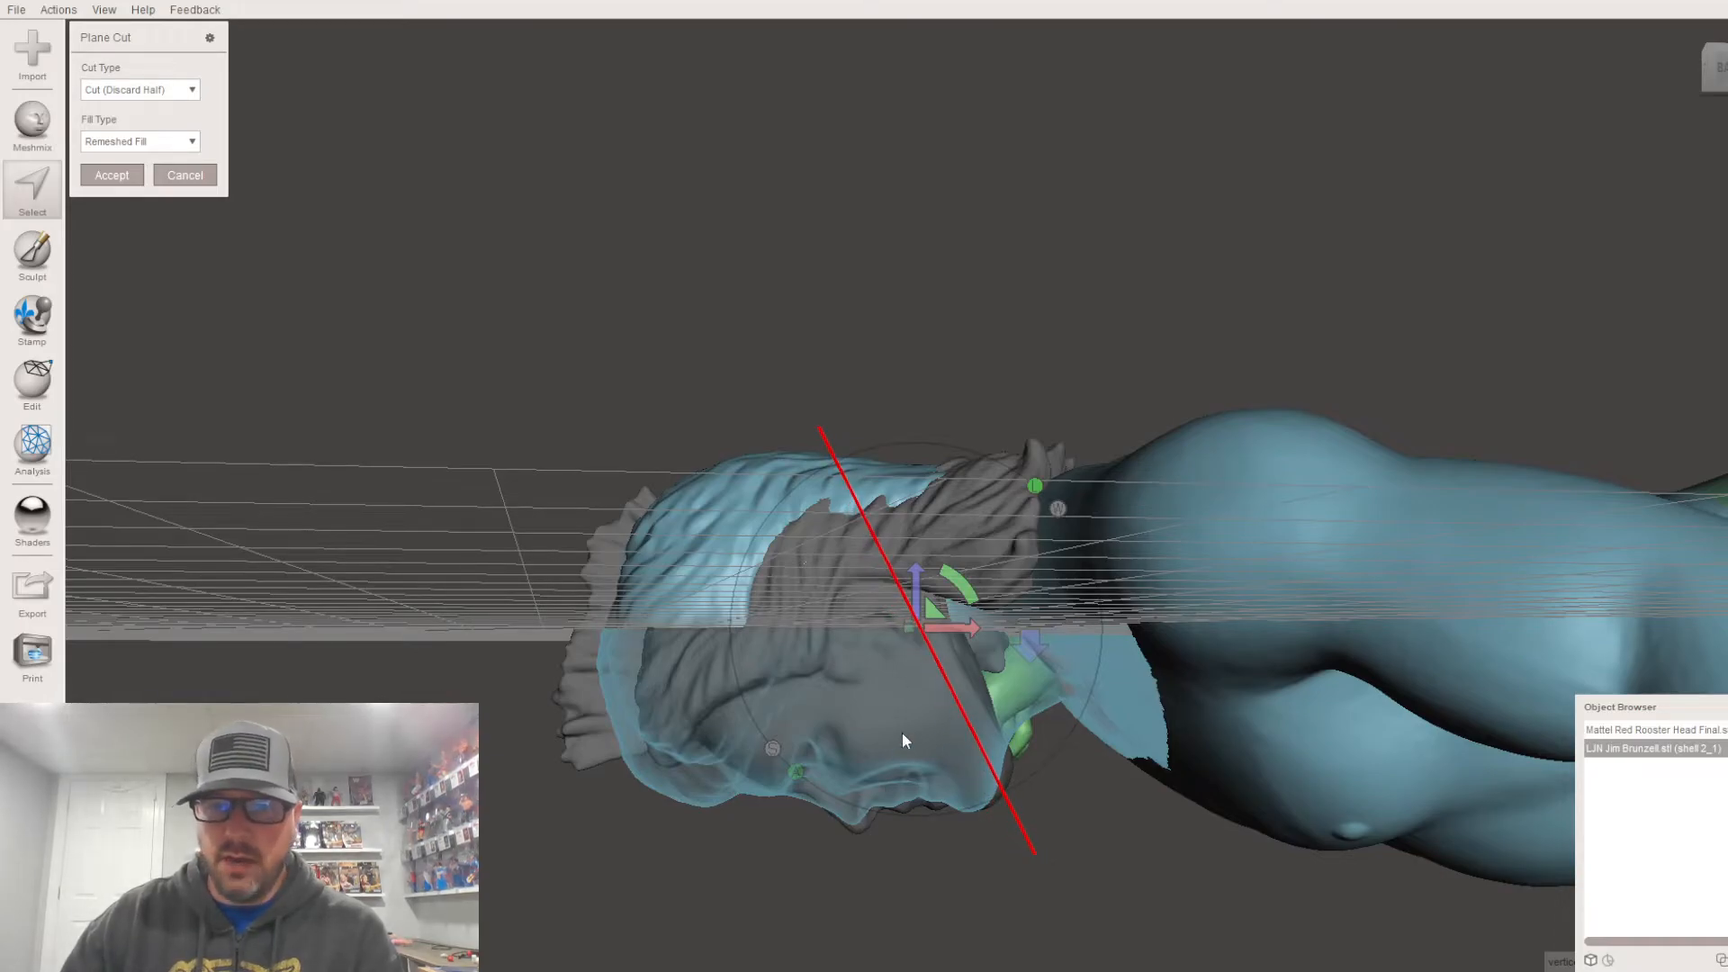
right_click_drag(918, 650, 1436, 500)
right_click_drag(886, 513, 717, 381)
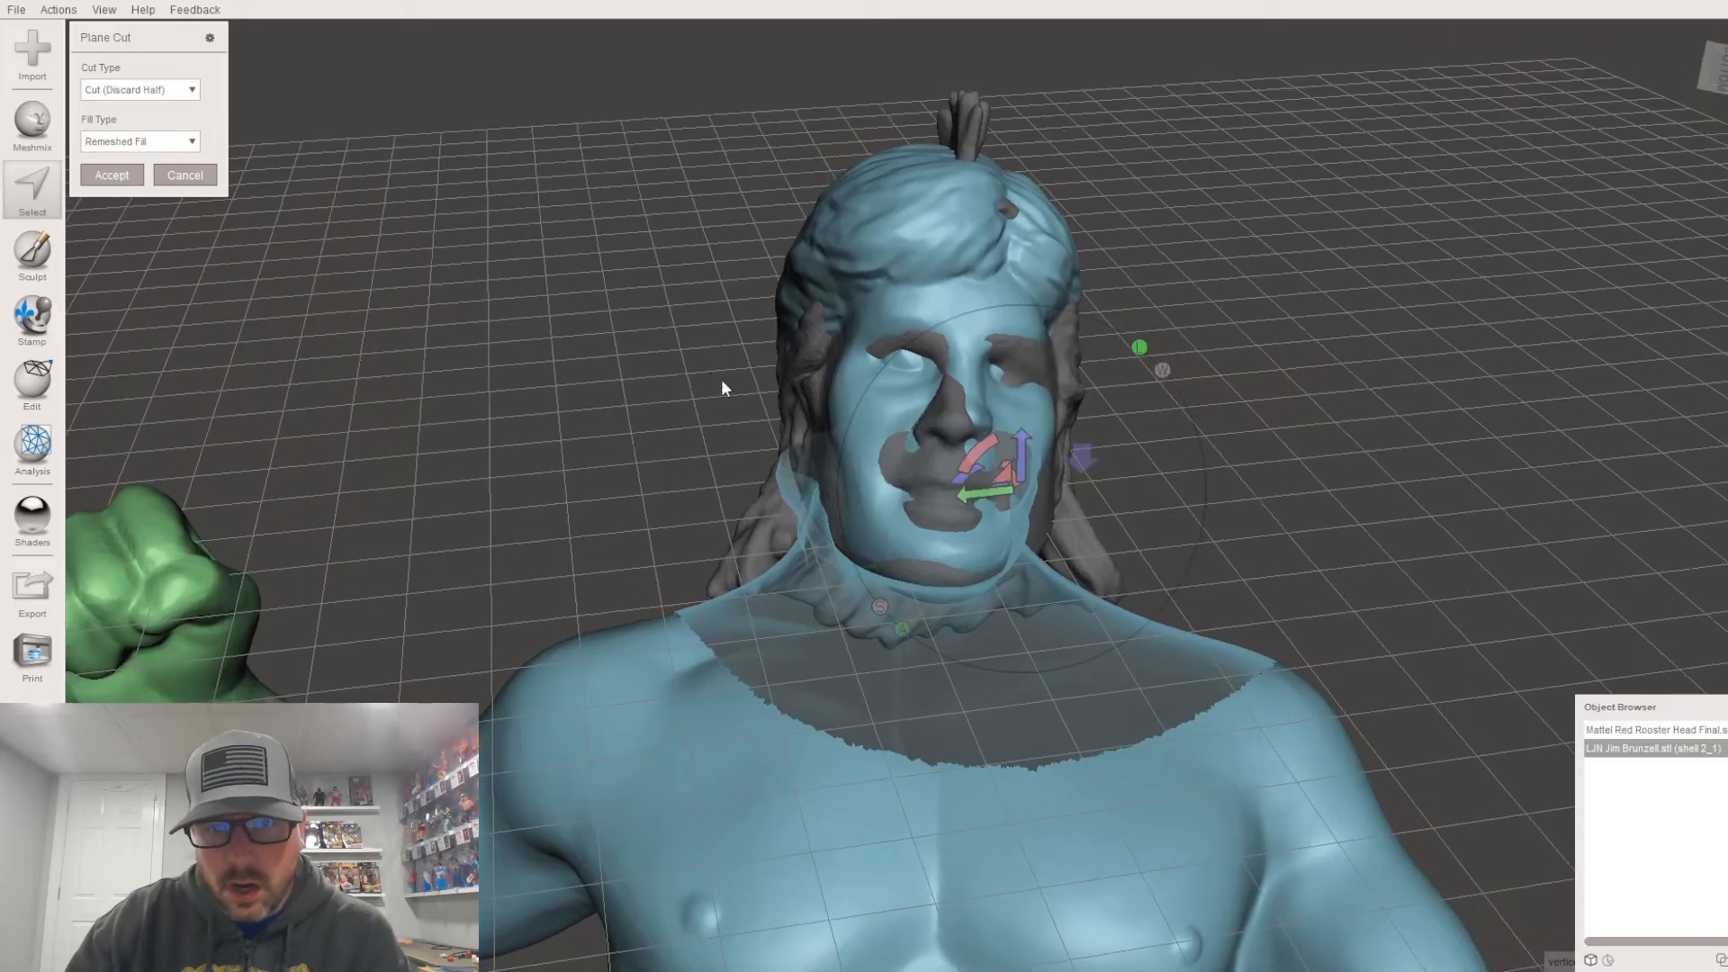
Step: Tilt the cut plane by about 0.57°, shift it slightly, and accept the Discard Half cut with Remeshed Fill to remove the original head
left_click_drag(979, 460, 979, 460)
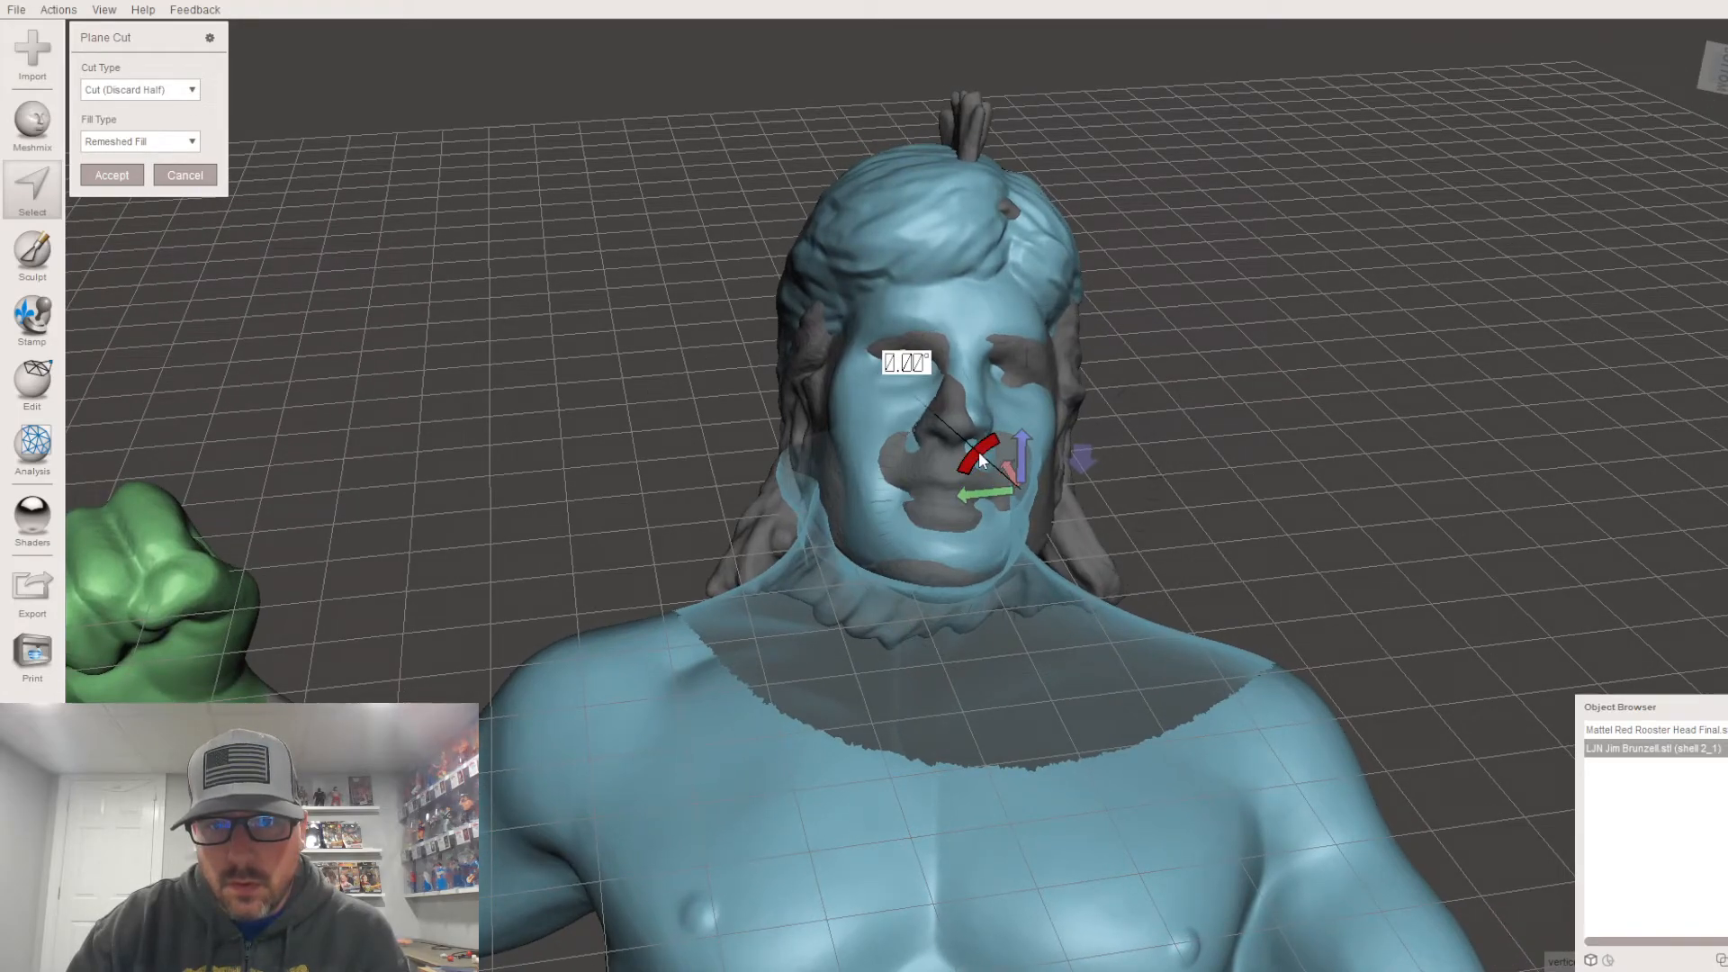
left_click_drag(982, 459, 983, 460)
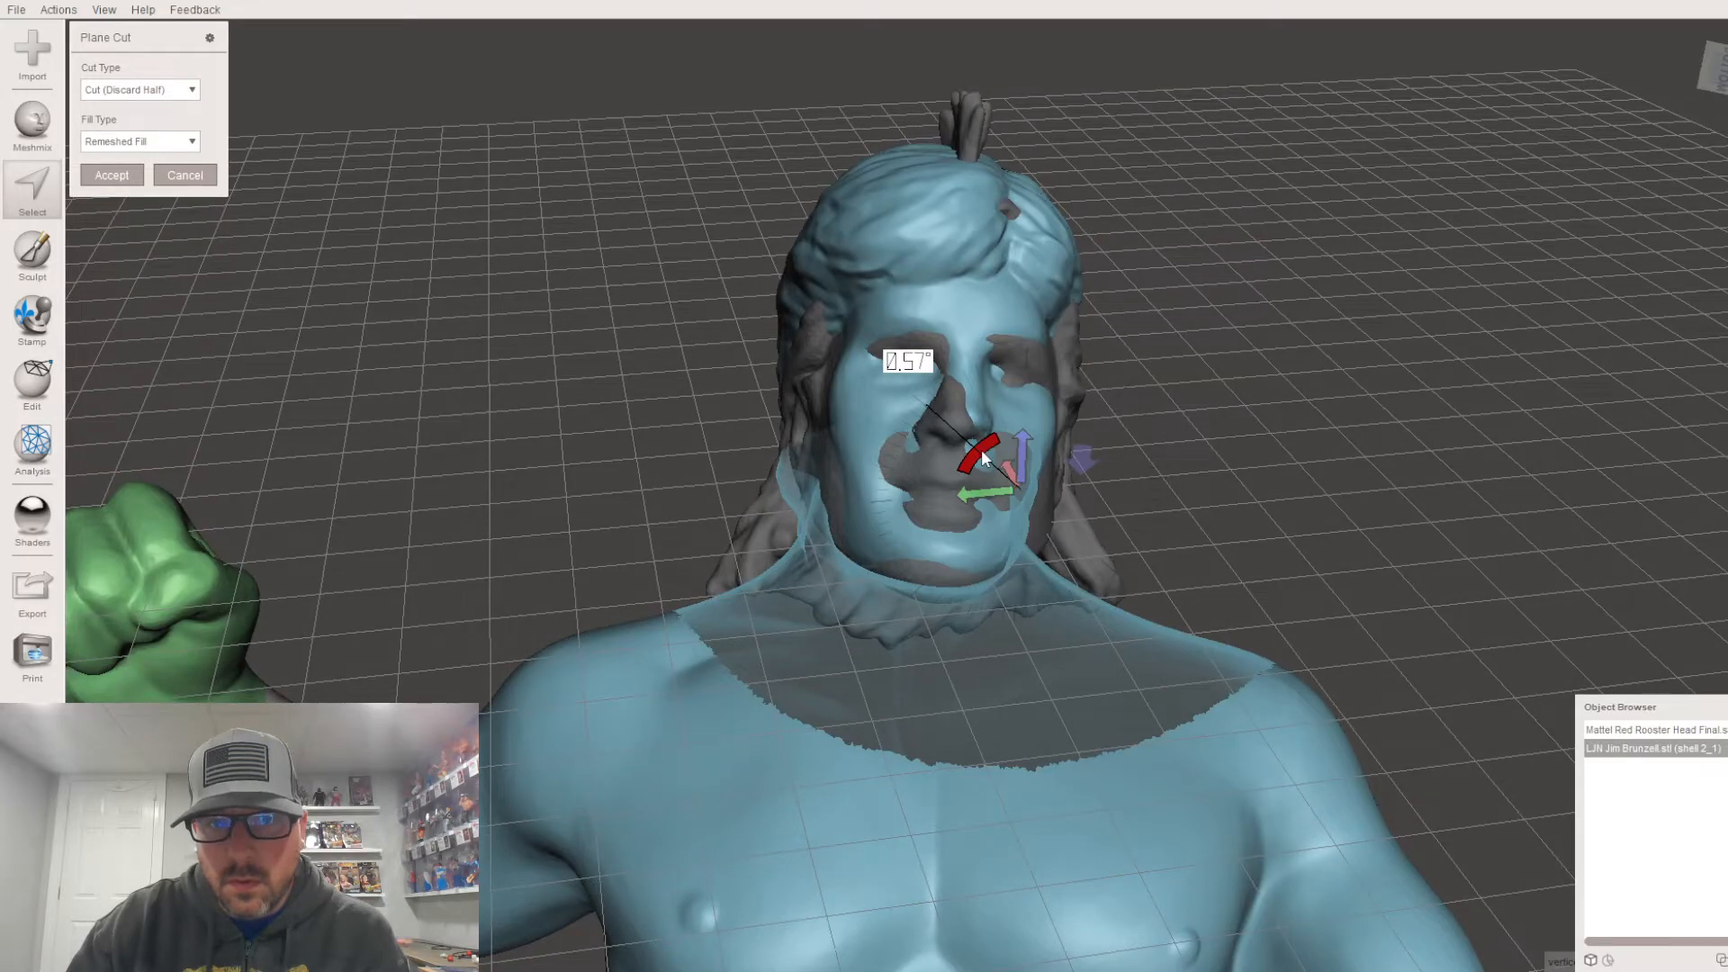
right_click_drag(983, 555, 758, 665)
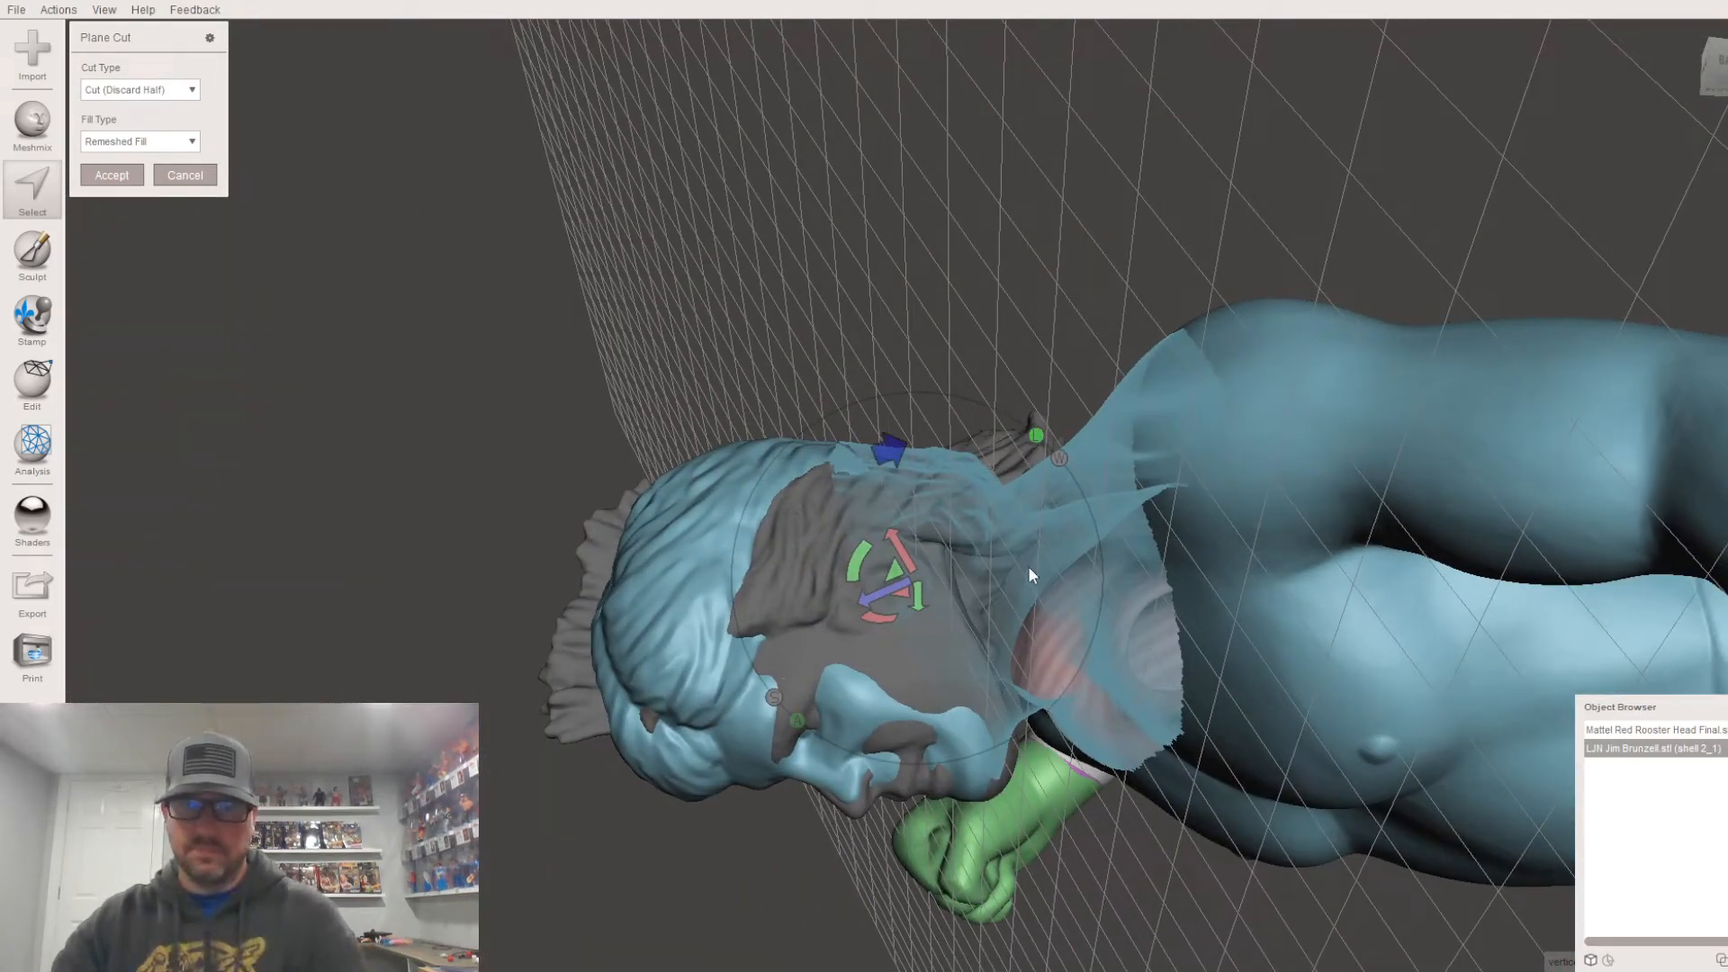
right_click_drag(1050, 567, 1035, 682)
left_click_drag(936, 579, 922, 583)
right_click_drag(1023, 585, 456, 553)
right_click_drag(679, 675, 456, 515)
scroll(714, 610, "down", 5)
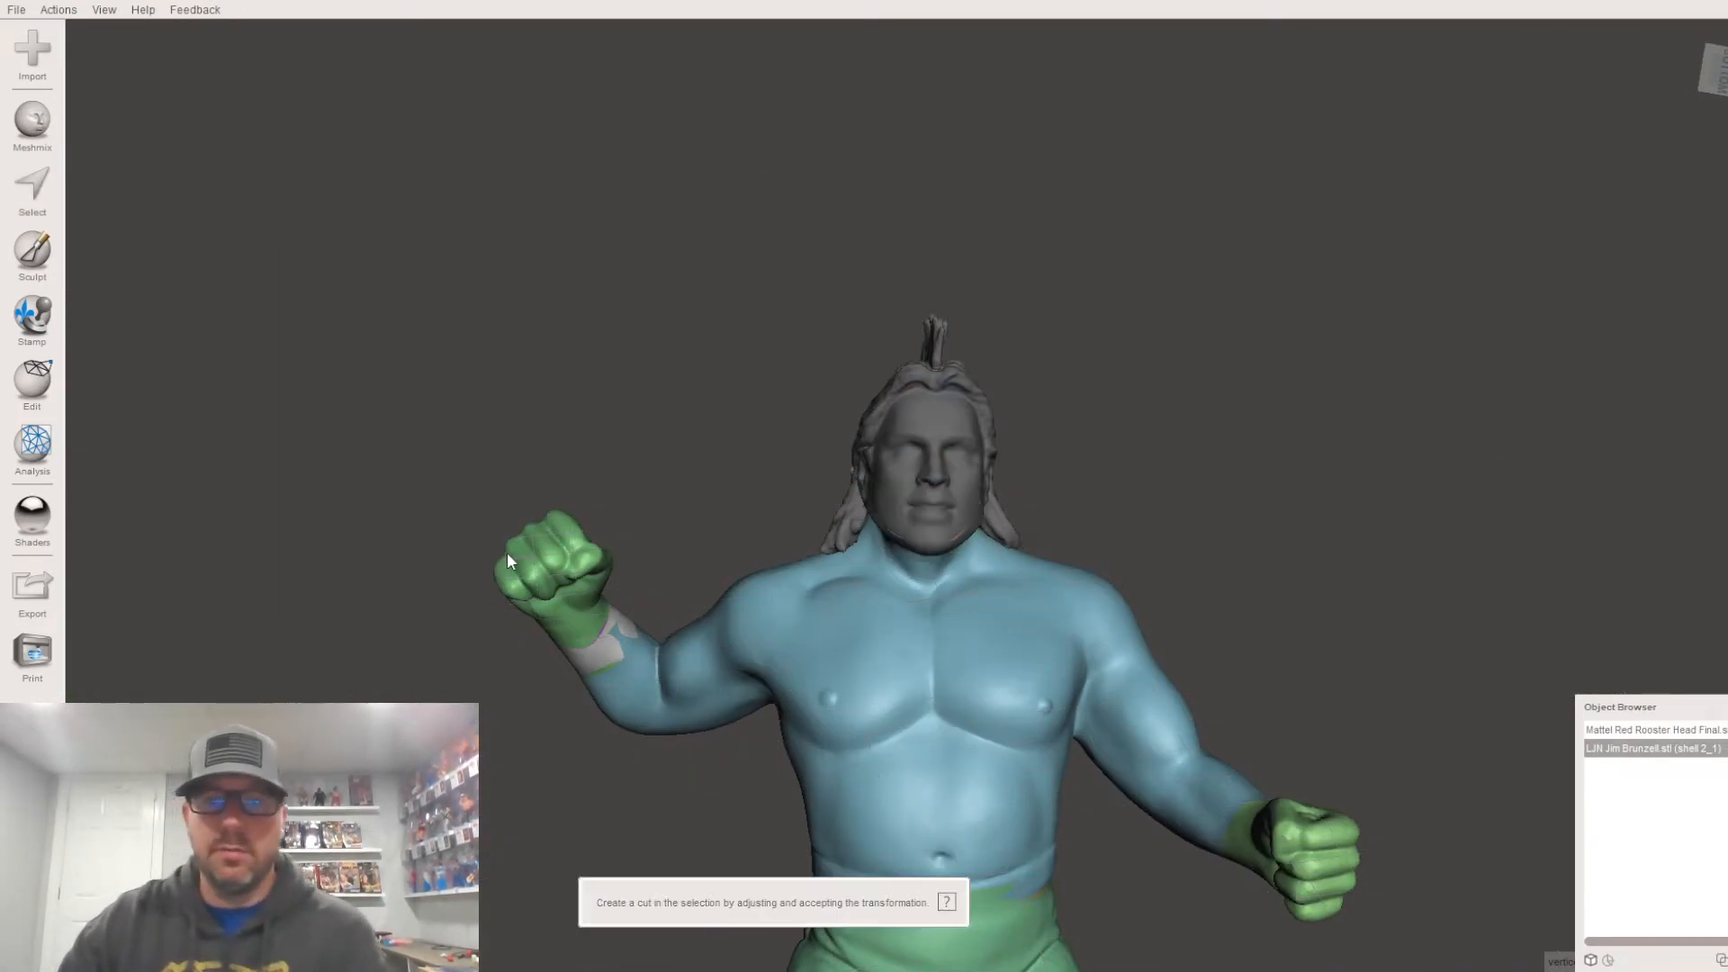
Step: Examine the fit of the new head on the cut neck from the front and side
scroll(900, 666, "up", 3)
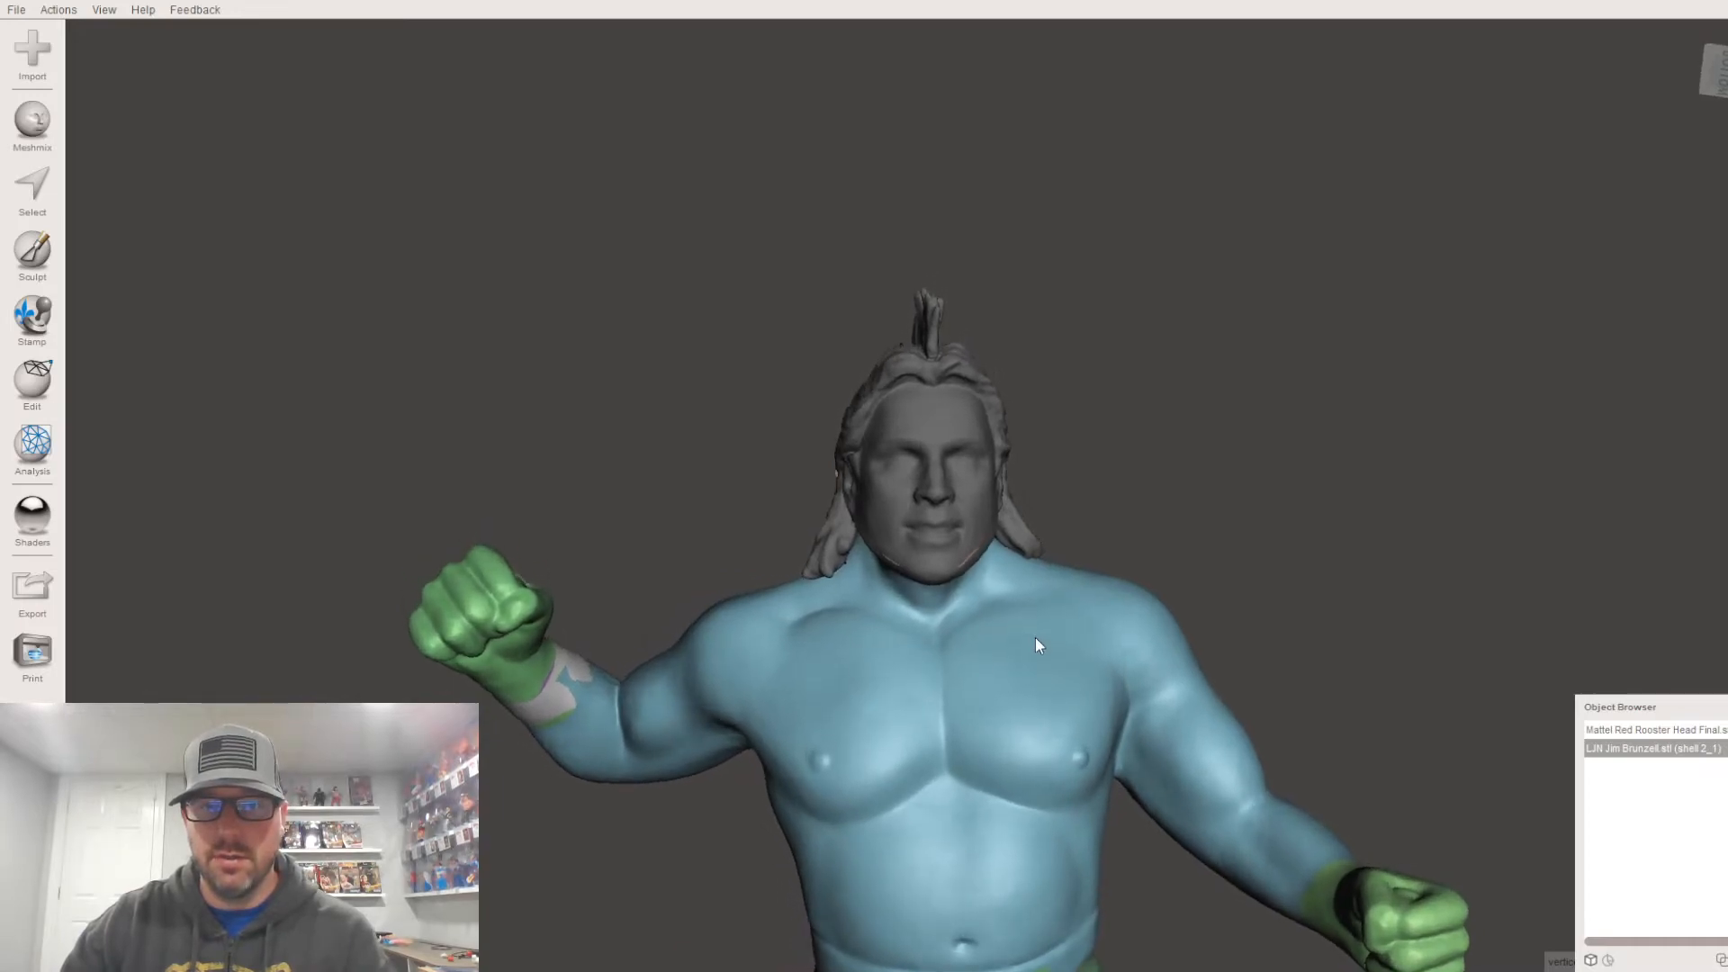
scroll(1068, 630, "down", 4)
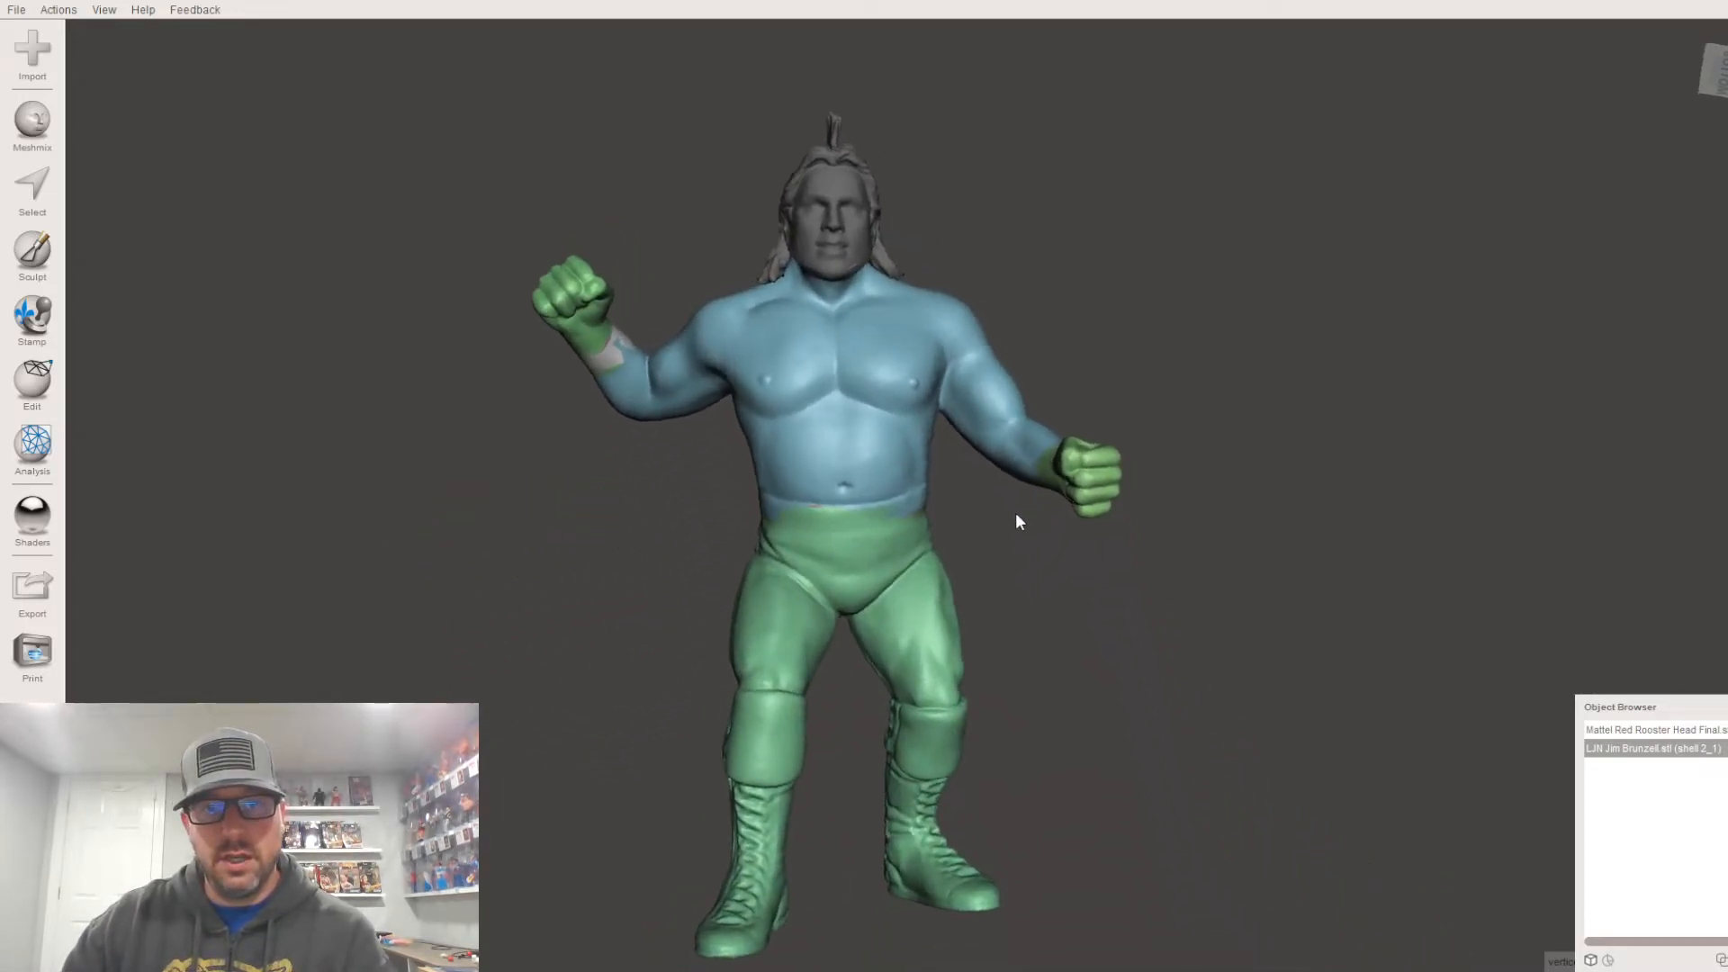
right_click_drag(1025, 541, 844, 726)
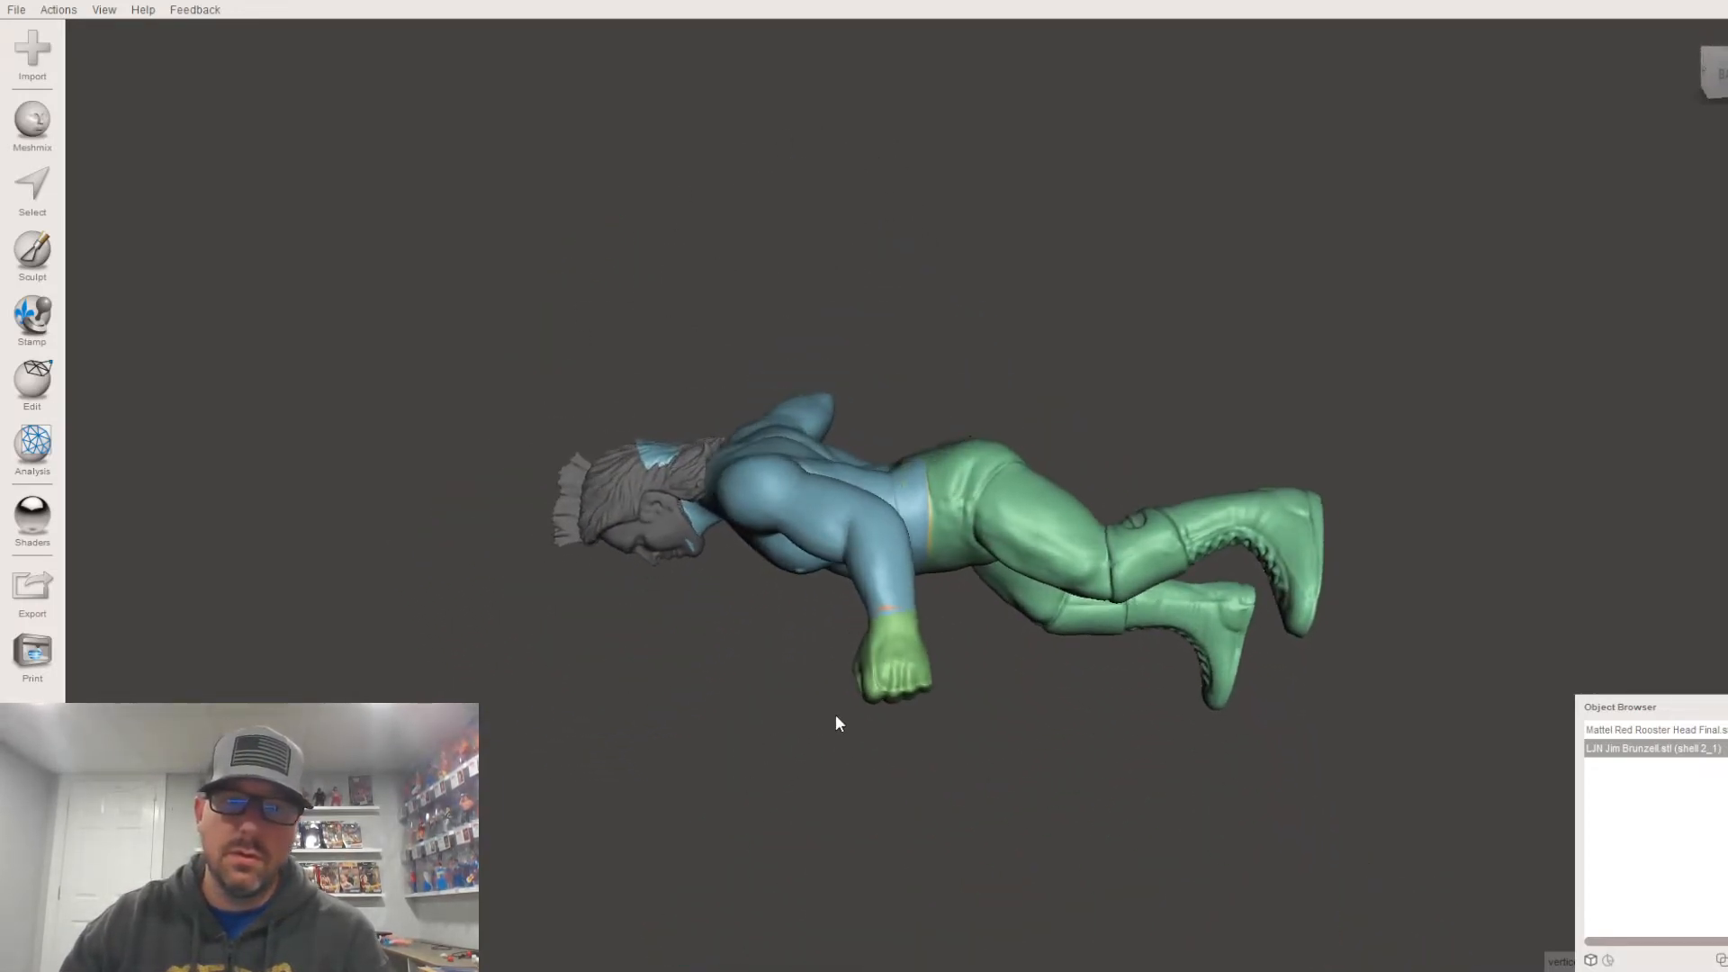
scroll(757, 675, "up", 3)
right_click_drag(756, 675, 1276, 379)
scroll(1008, 752, "up", 5)
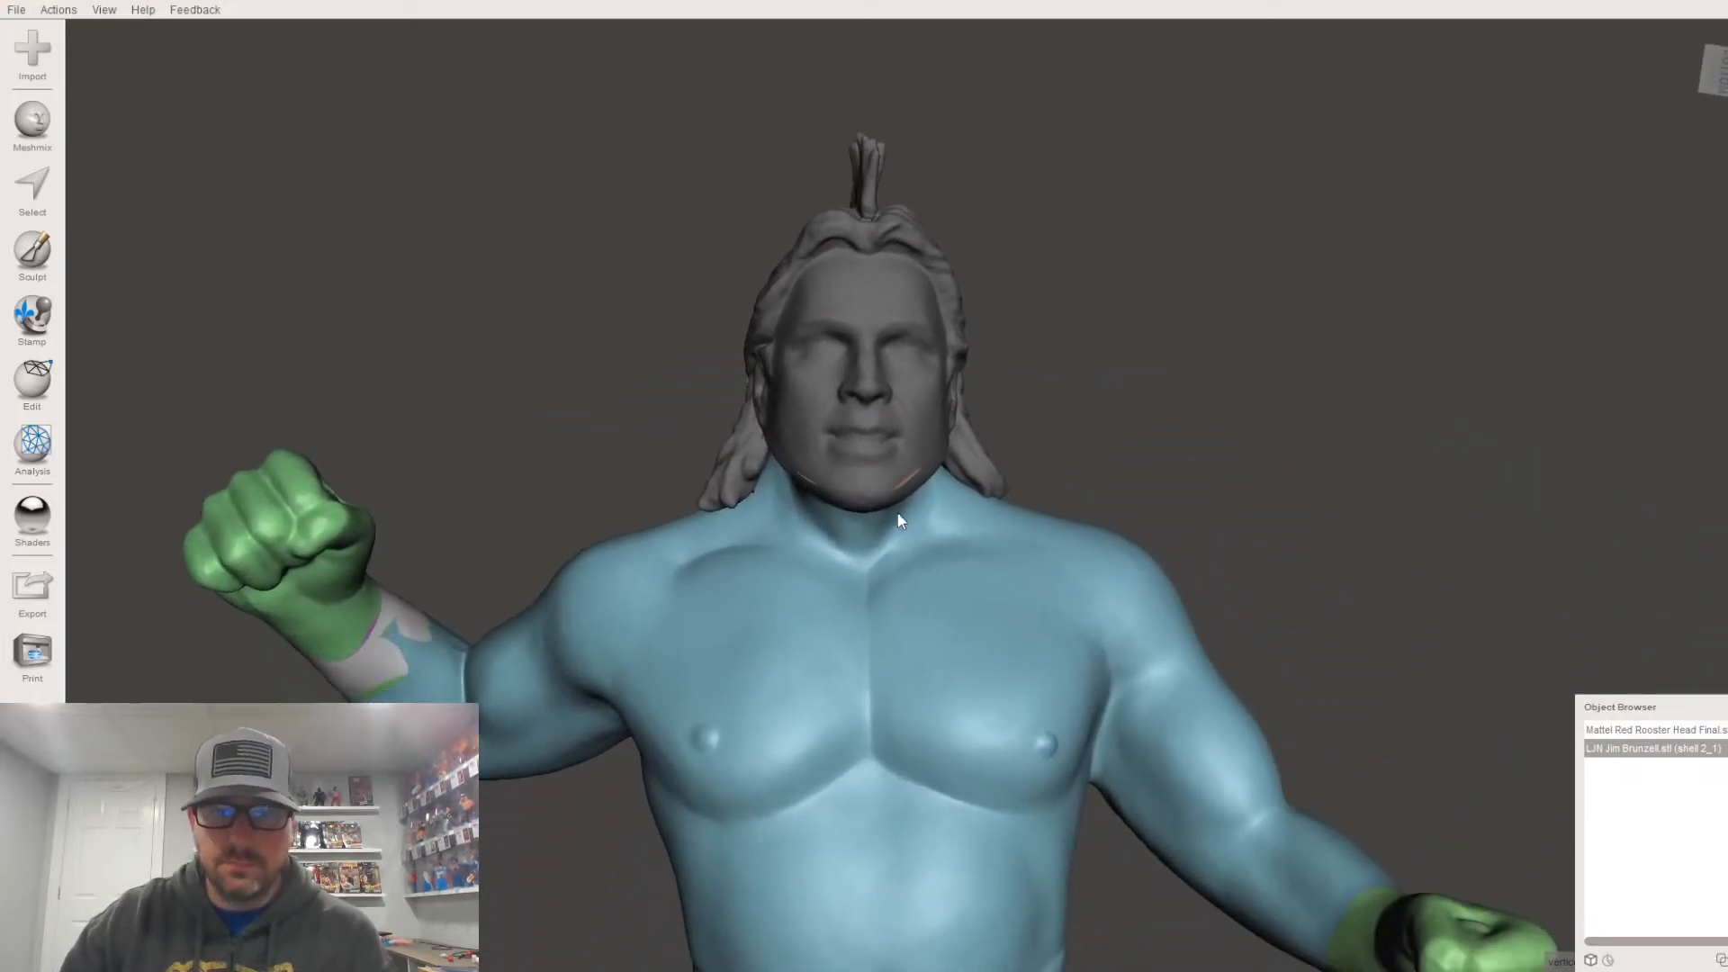
Step: Transform the Red Rooster head, rotating about 0.83° X, -4.57° Y and -4.09° Z, shifting it slightly, scaling to 1.01, and accept
left_click(867, 459)
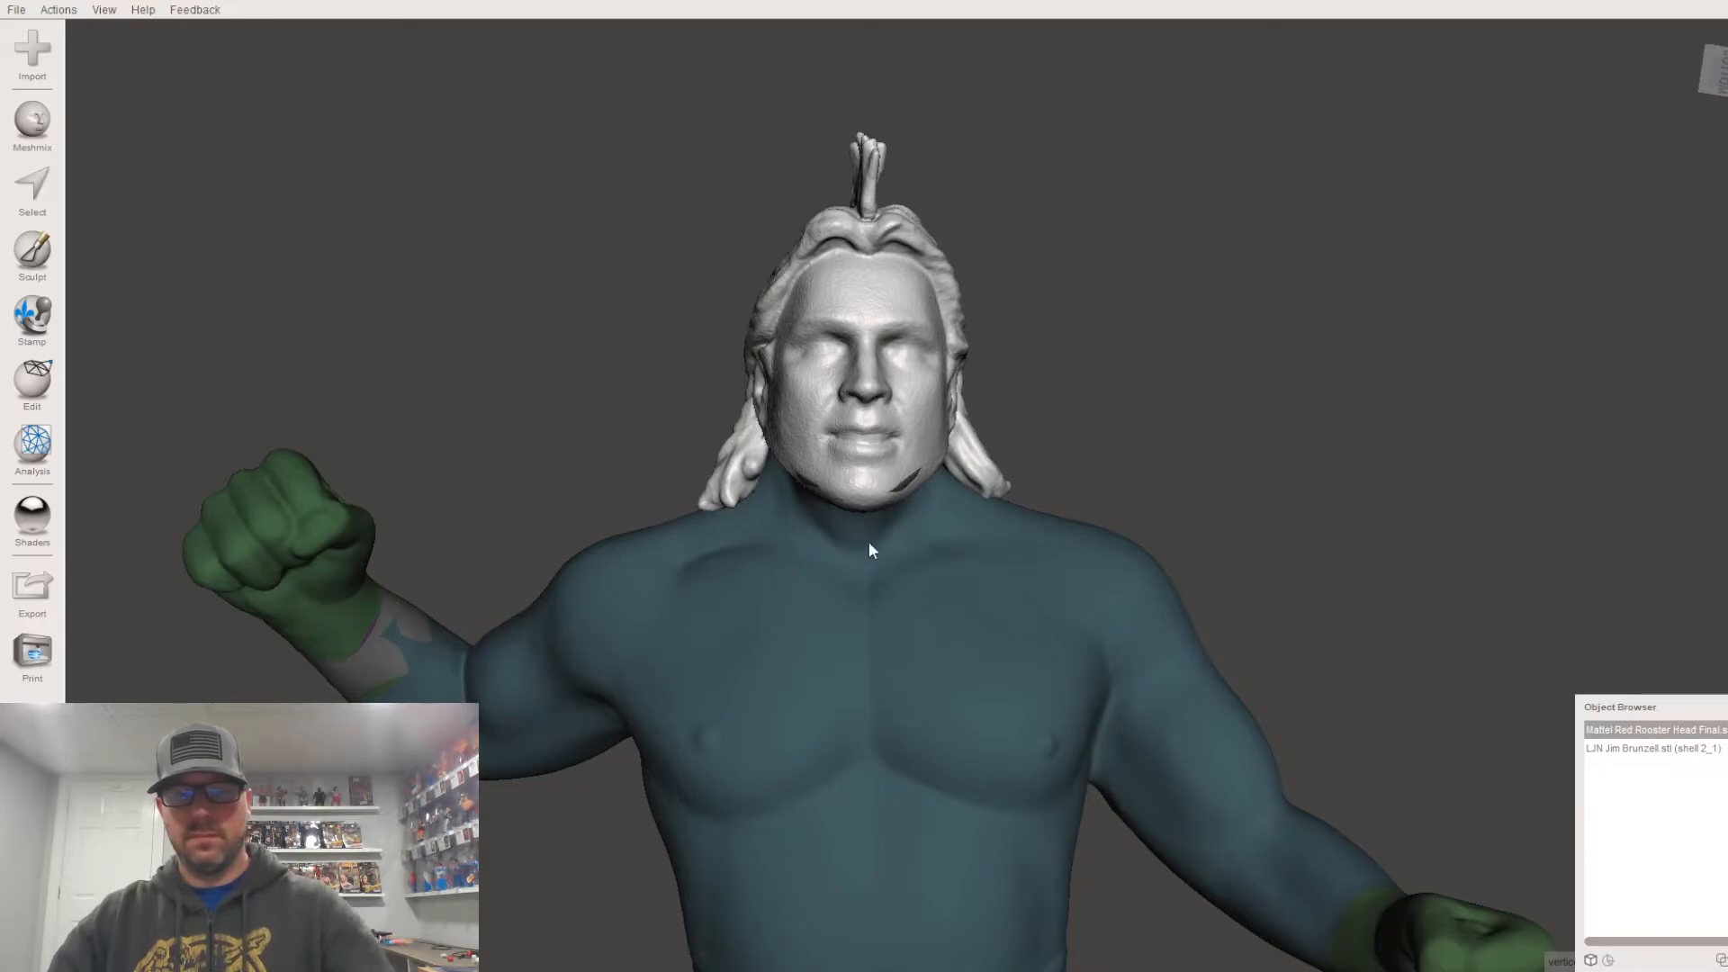
key("t")
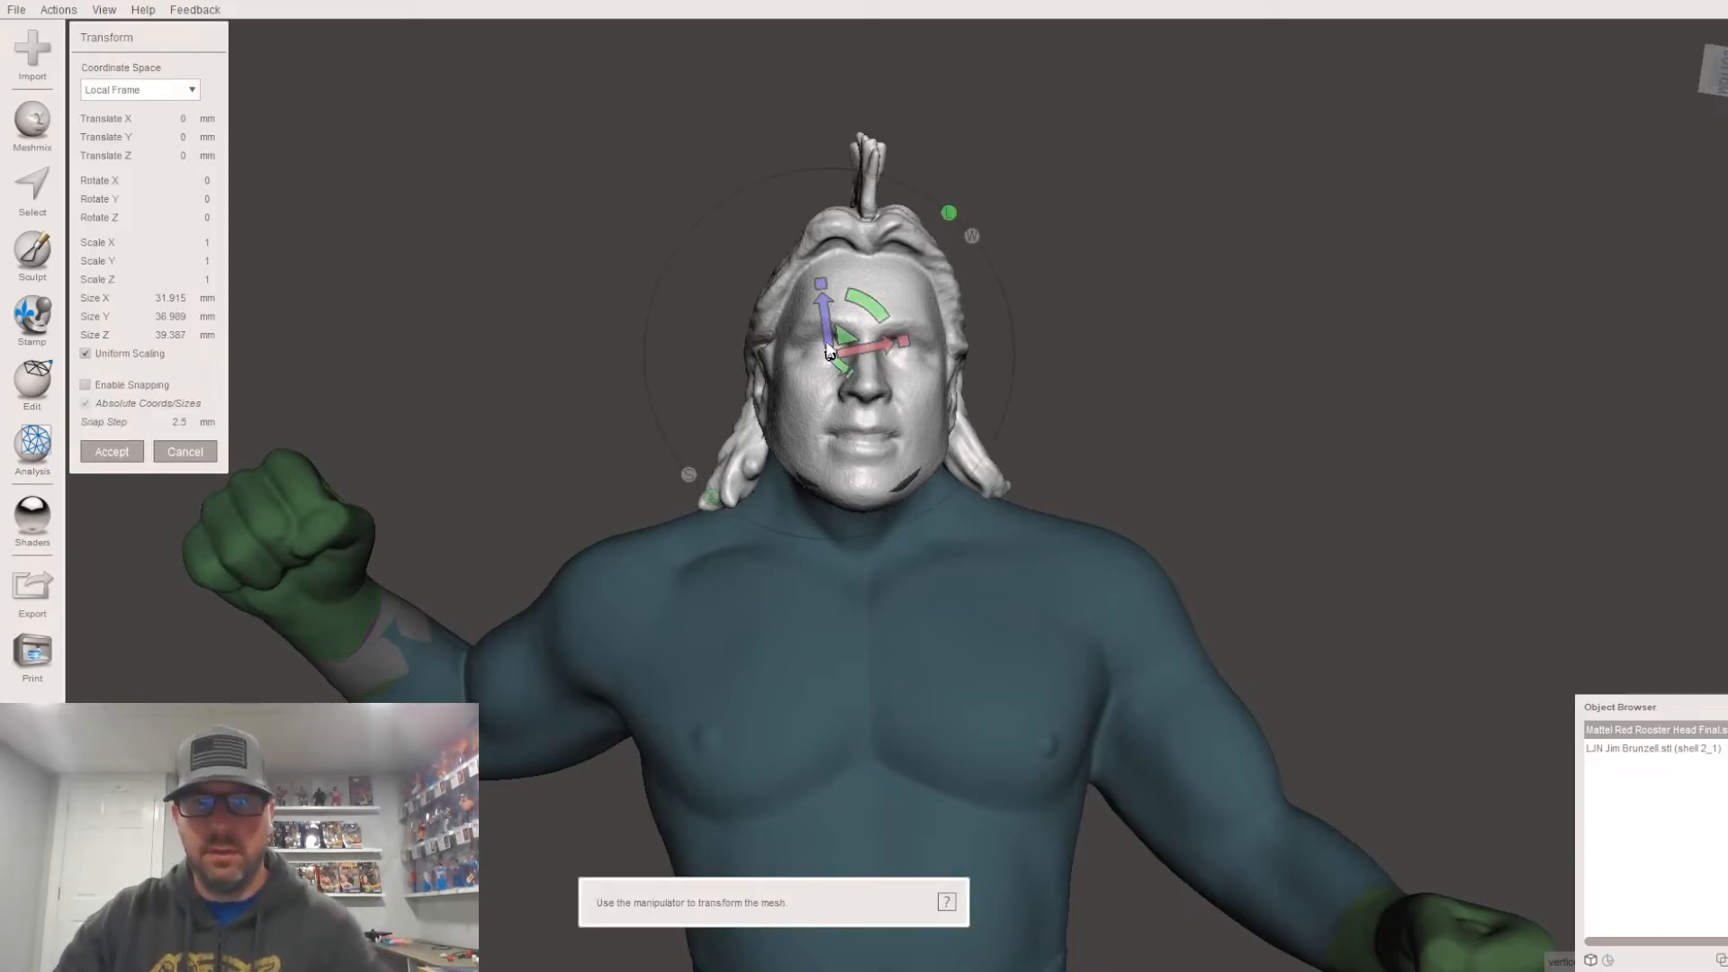
left_click_drag(827, 348, 872, 343)
right_click_drag(872, 343, 919, 556)
mouse_move(870, 409)
left_mouse_down()
mouse_move(878, 420)
mouse_move(873, 398)
left_mouse_up()
right_click_drag(873, 398, 918, 337)
left_click_drag(850, 313, 856, 310)
right_click_drag(957, 554, 644, 534)
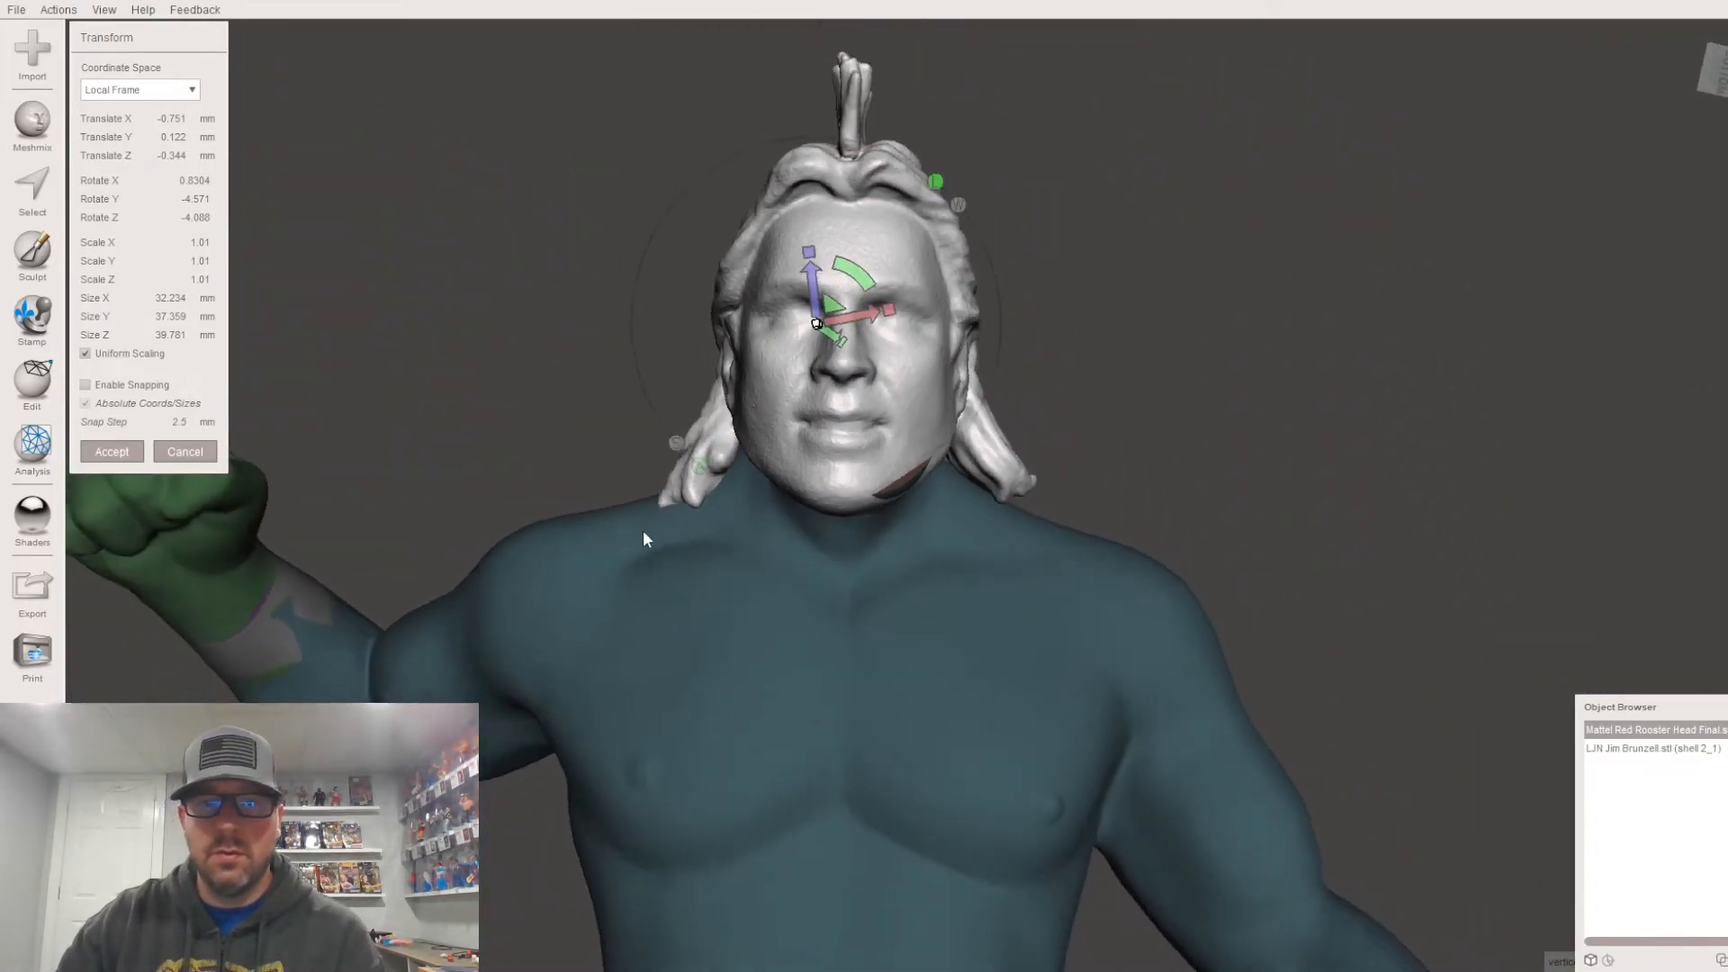
scroll(643, 534, "down", 5)
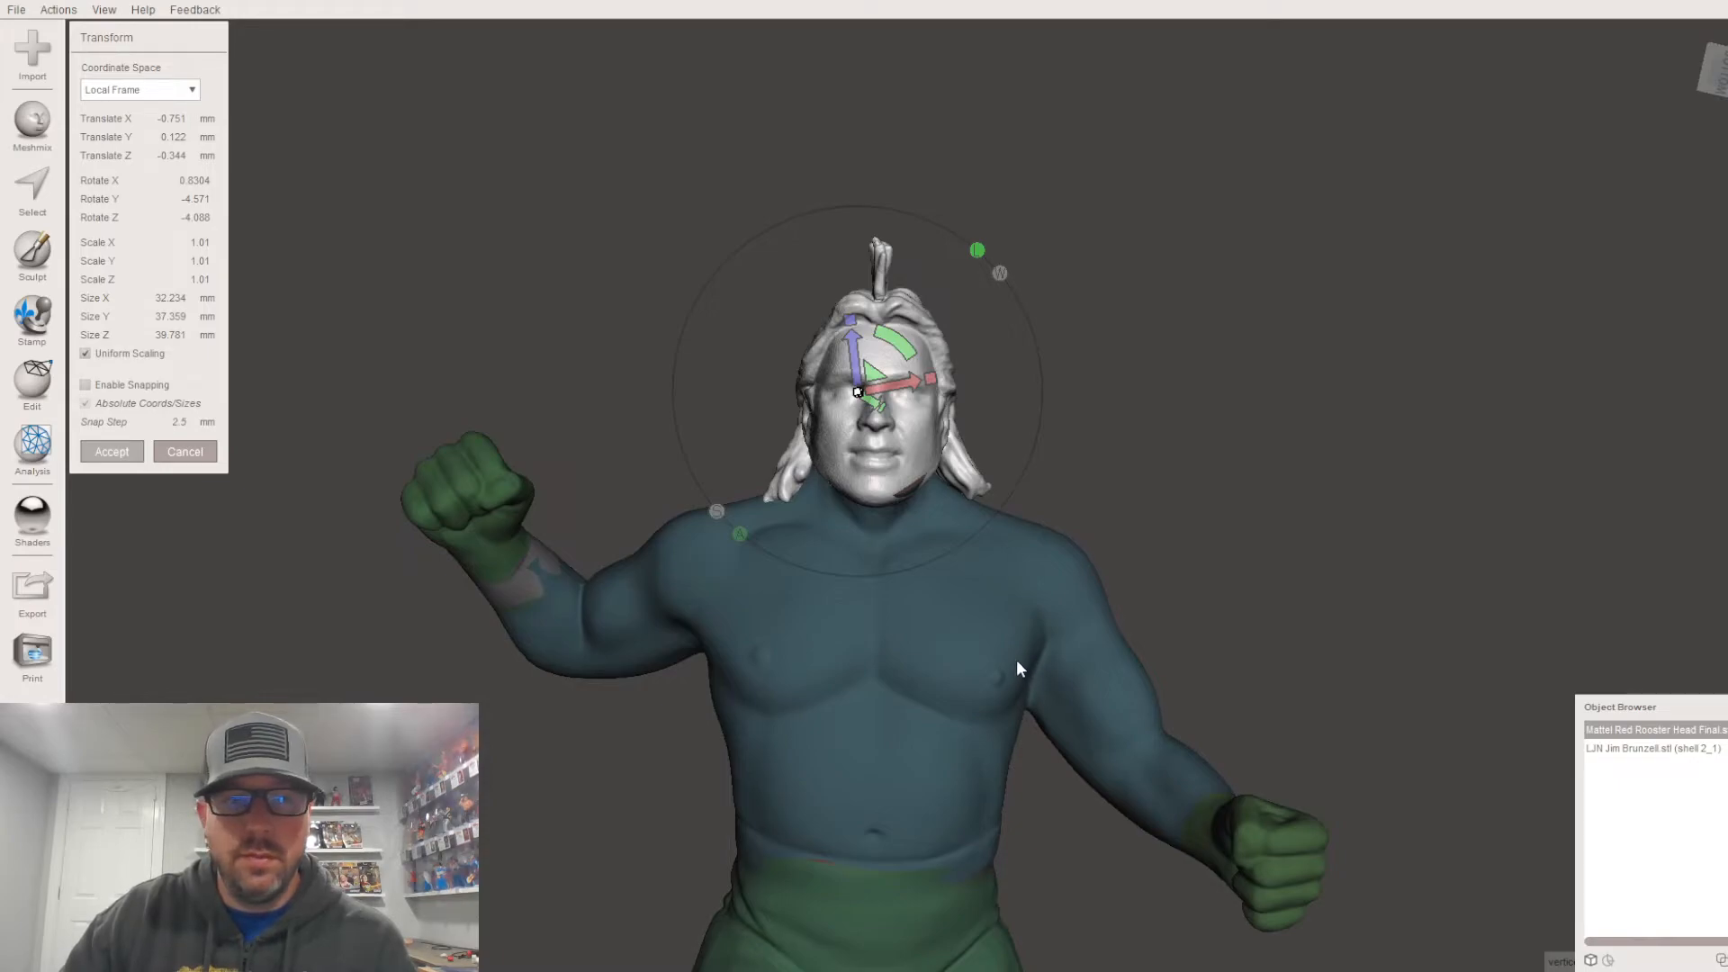
key("Return")
Step: Choose the ShrinkSmooth sculpting brush, make the figure's body the active object and start sculpting on it
scroll(1053, 663, "up", 2)
mouse_move(1199, 666)
right_mouse_down()
mouse_move(941, 855)
mouse_move(904, 944)
mouse_move(921, 954)
mouse_move(883, 893)
mouse_move(1131, 560)
right_mouse_up()
left_click(36, 256)
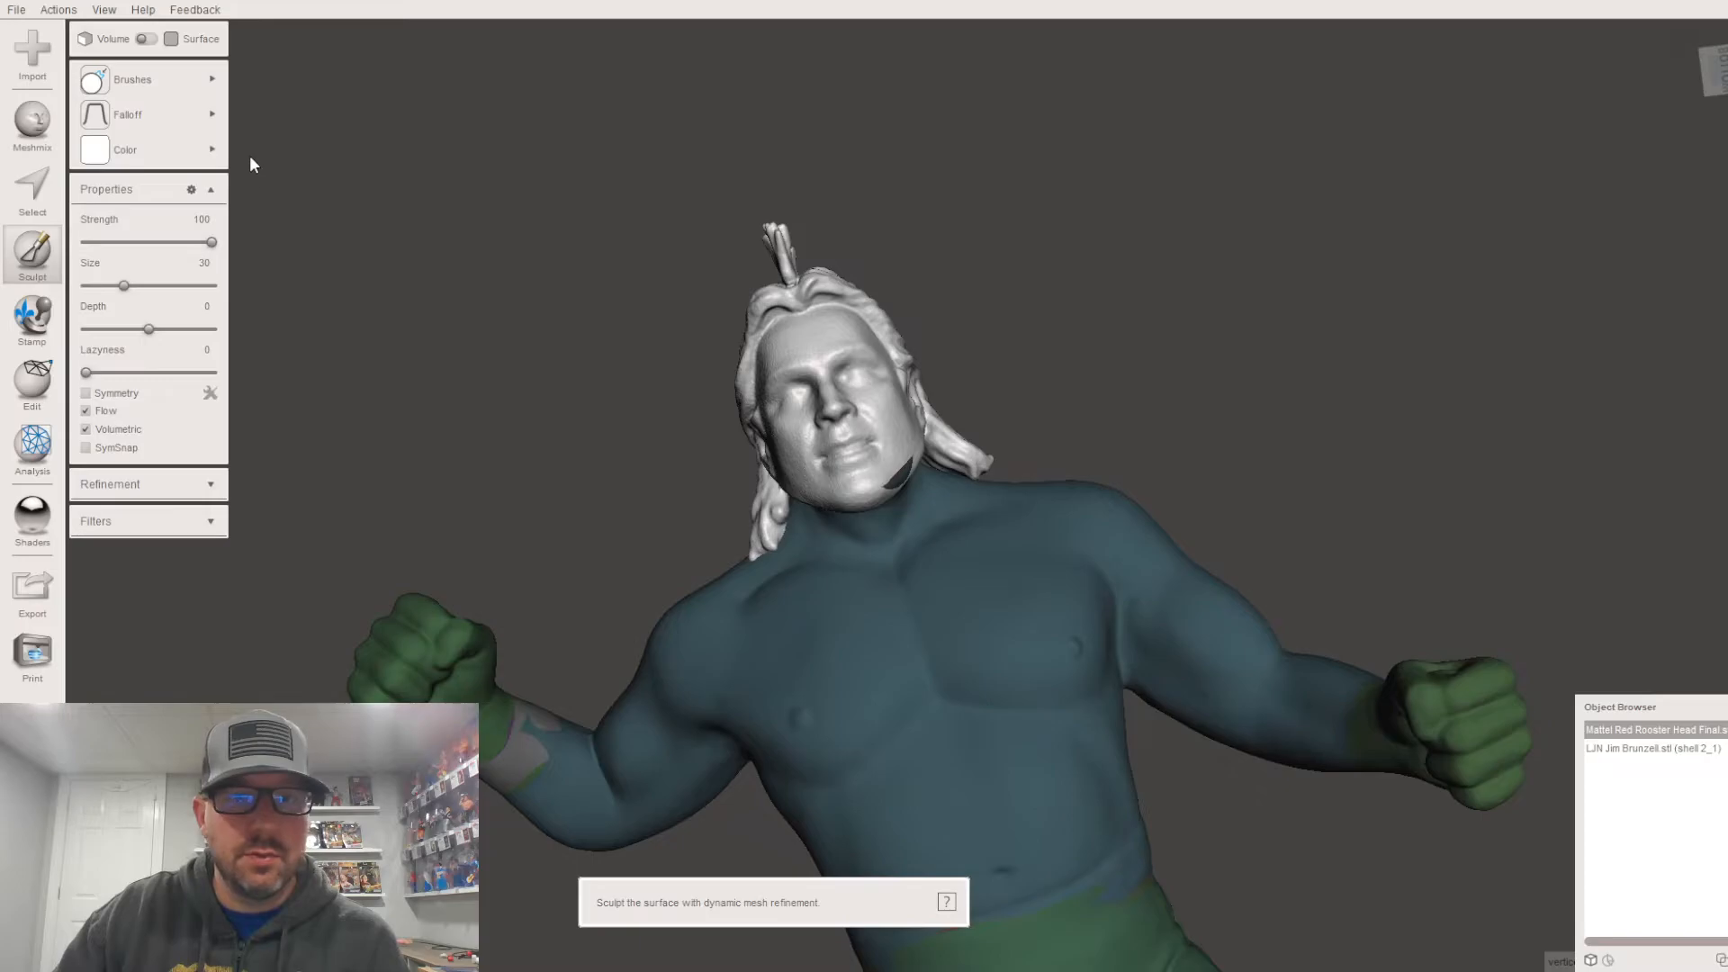
mouse_move(179, 85)
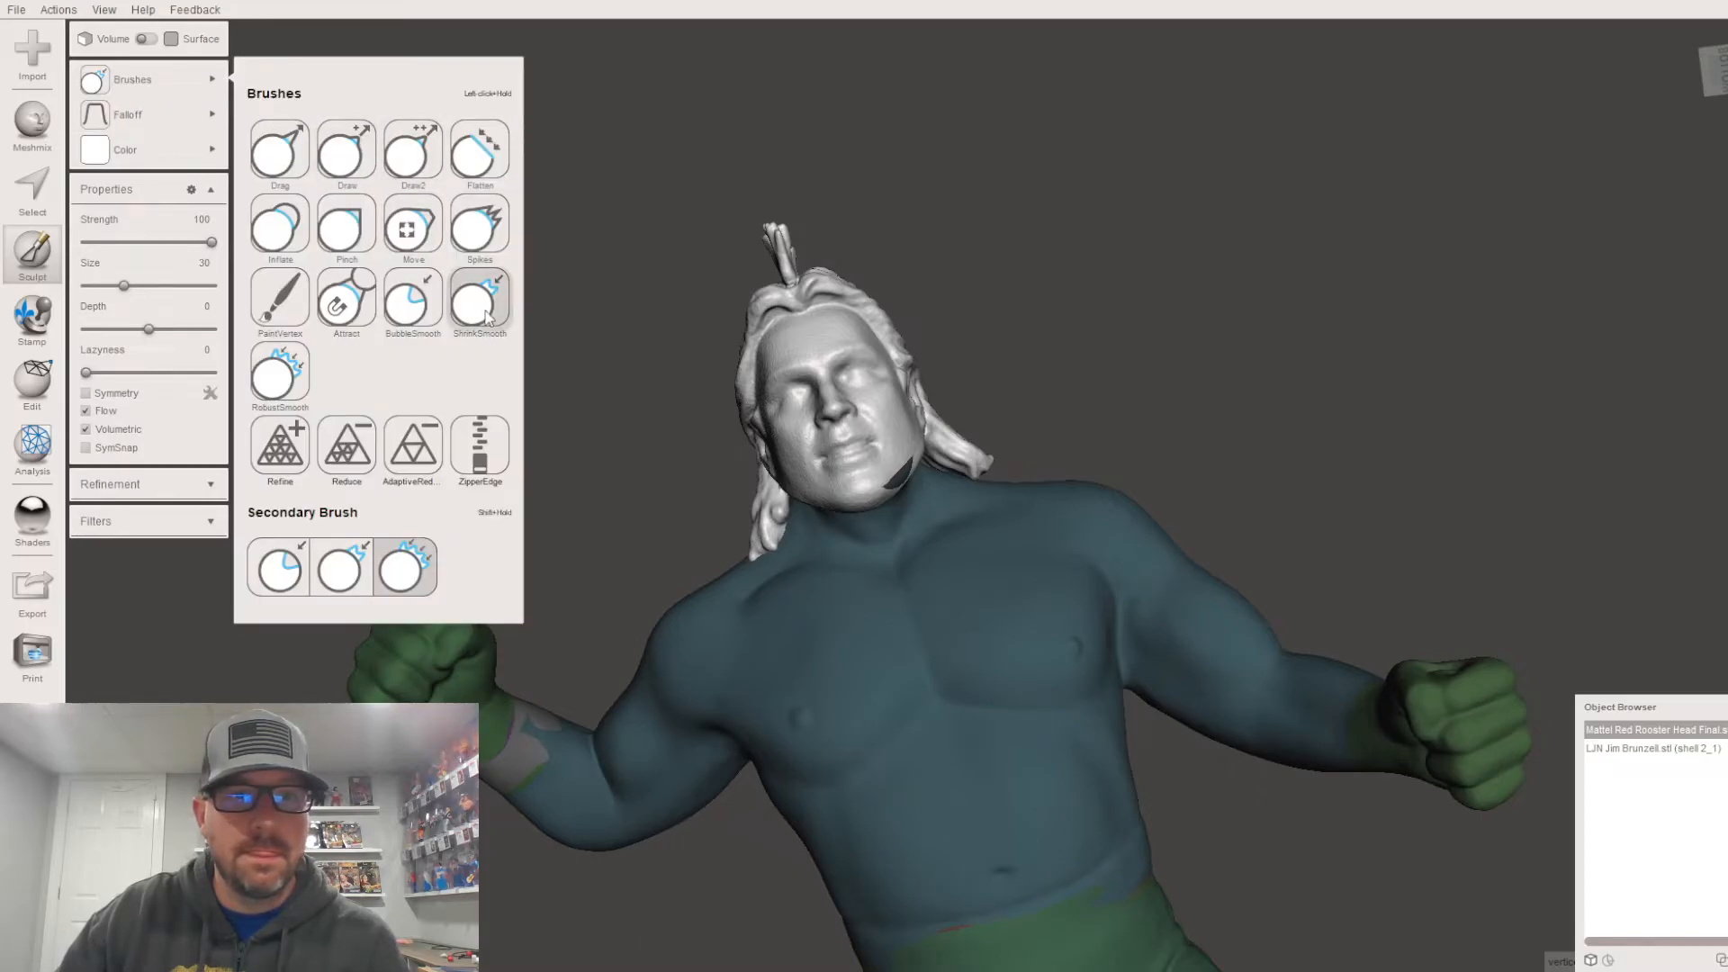
scroll(936, 528, "up", 5)
right_click_drag(882, 454, 810, 551)
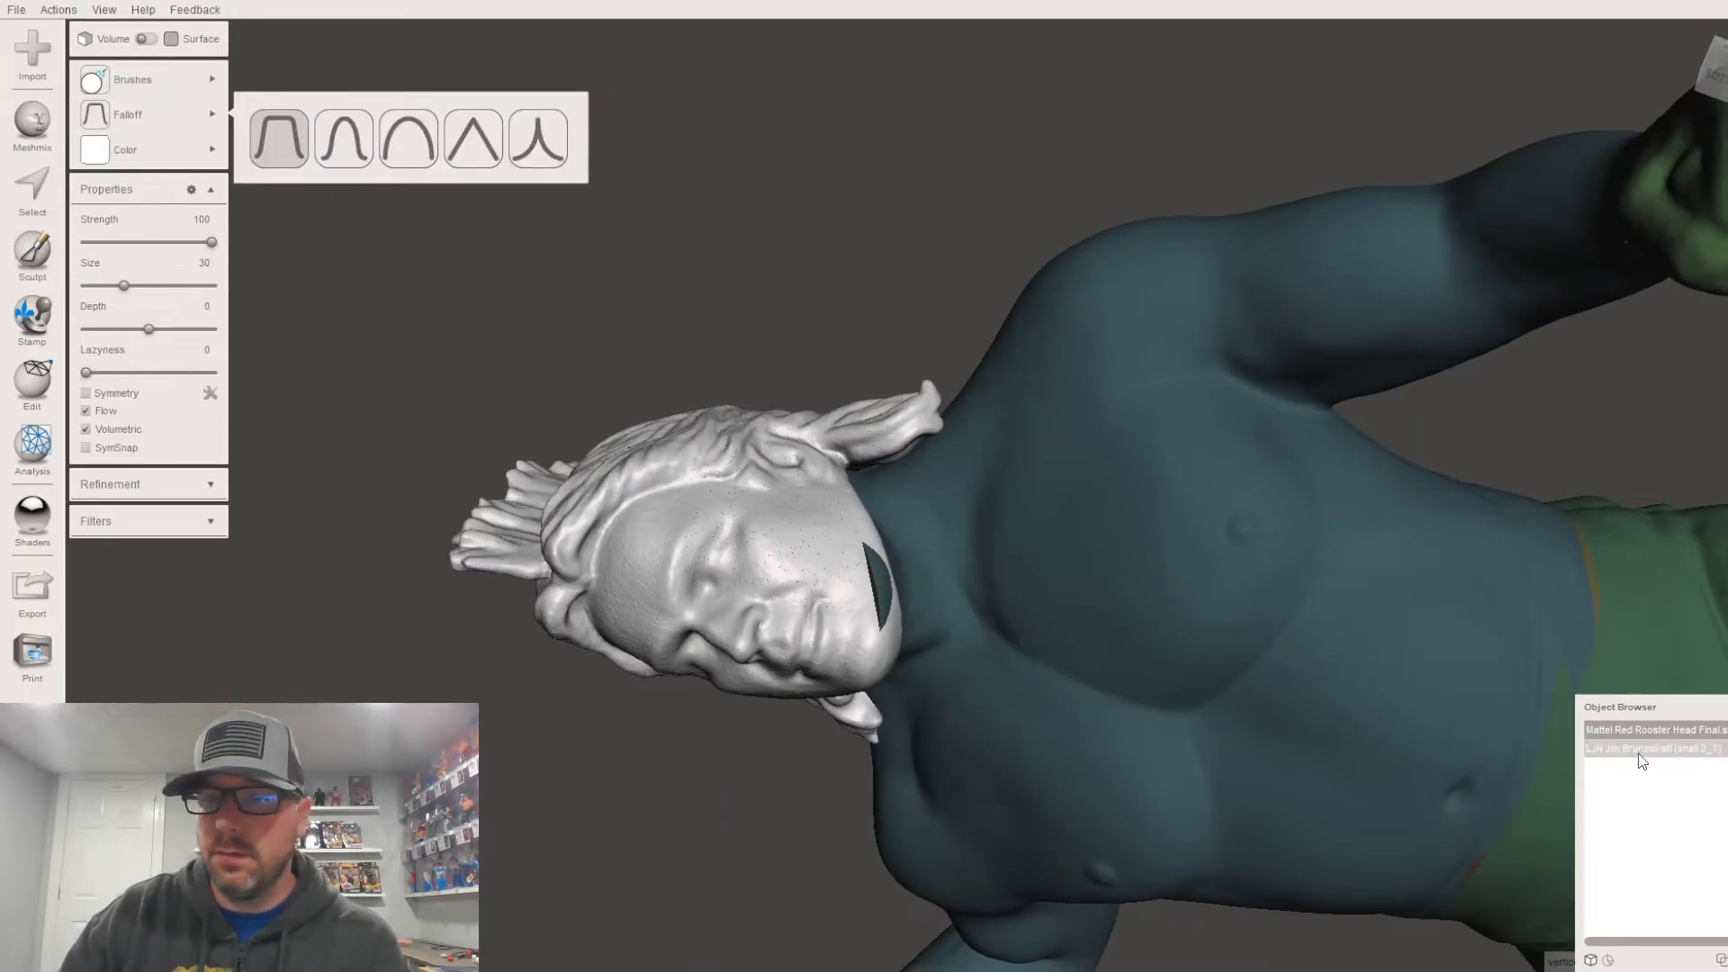
left_click(1641, 749)
left_click(52, 257)
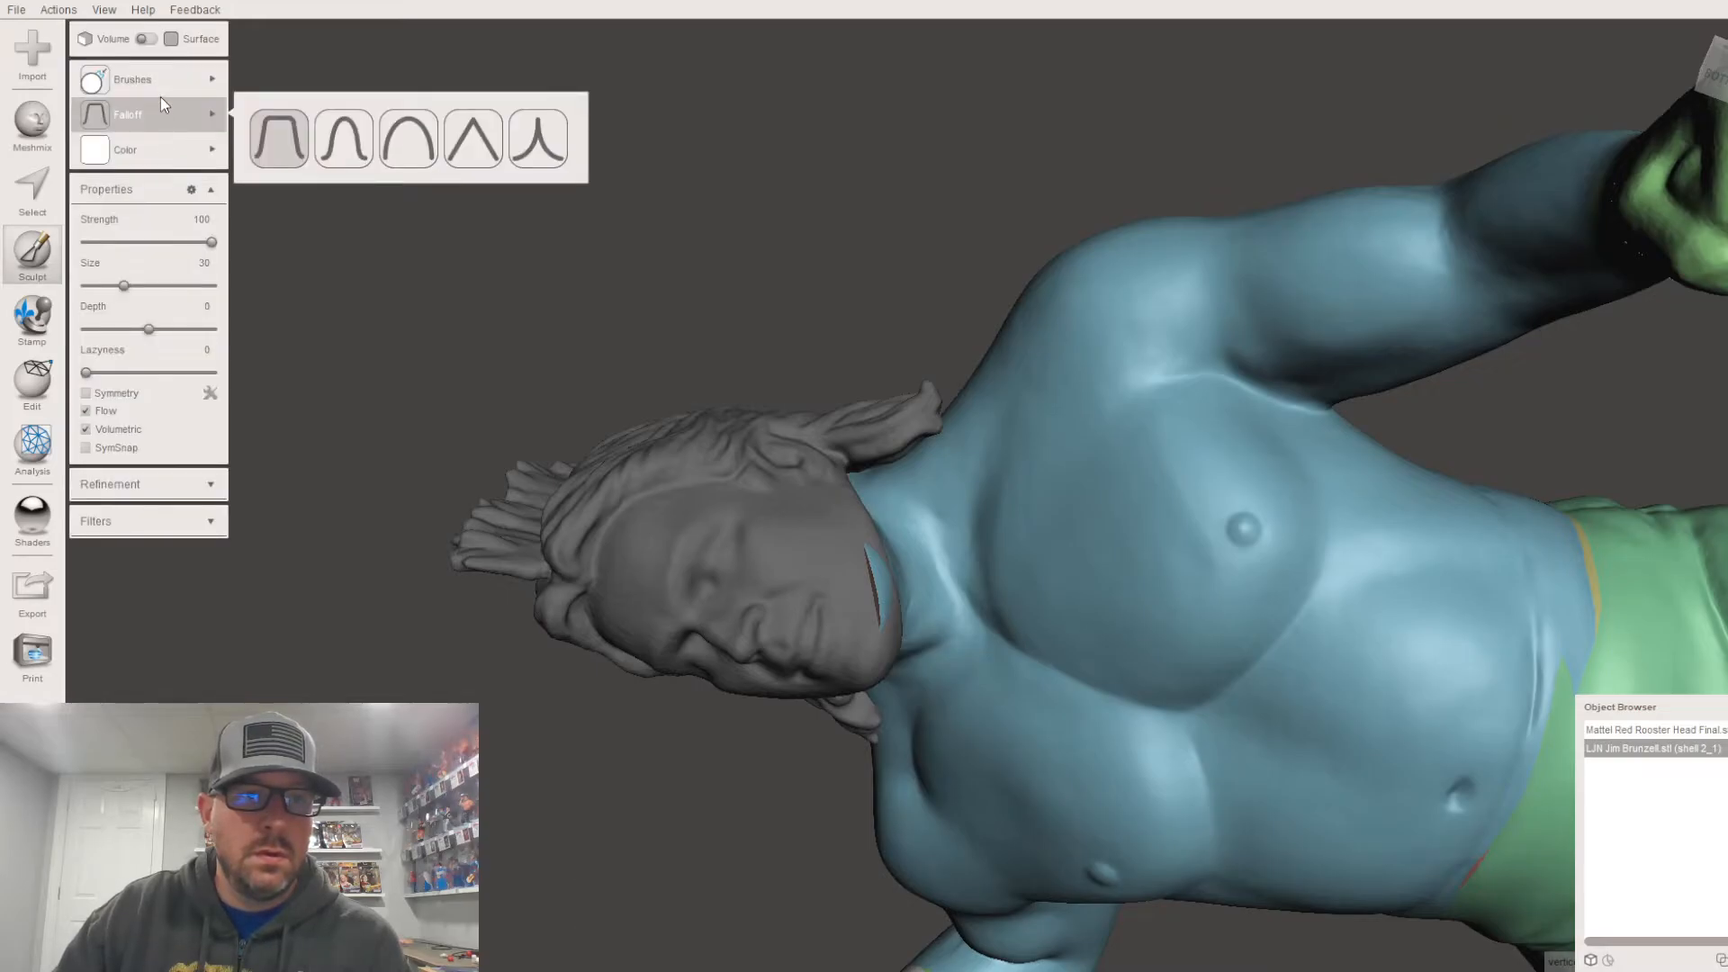
Step: Smooth the cut edge of the body's neck where it pokes through the hair at the back of the new head
scroll(834, 580, "up", 3)
right_click_drag(833, 580, 921, 751)
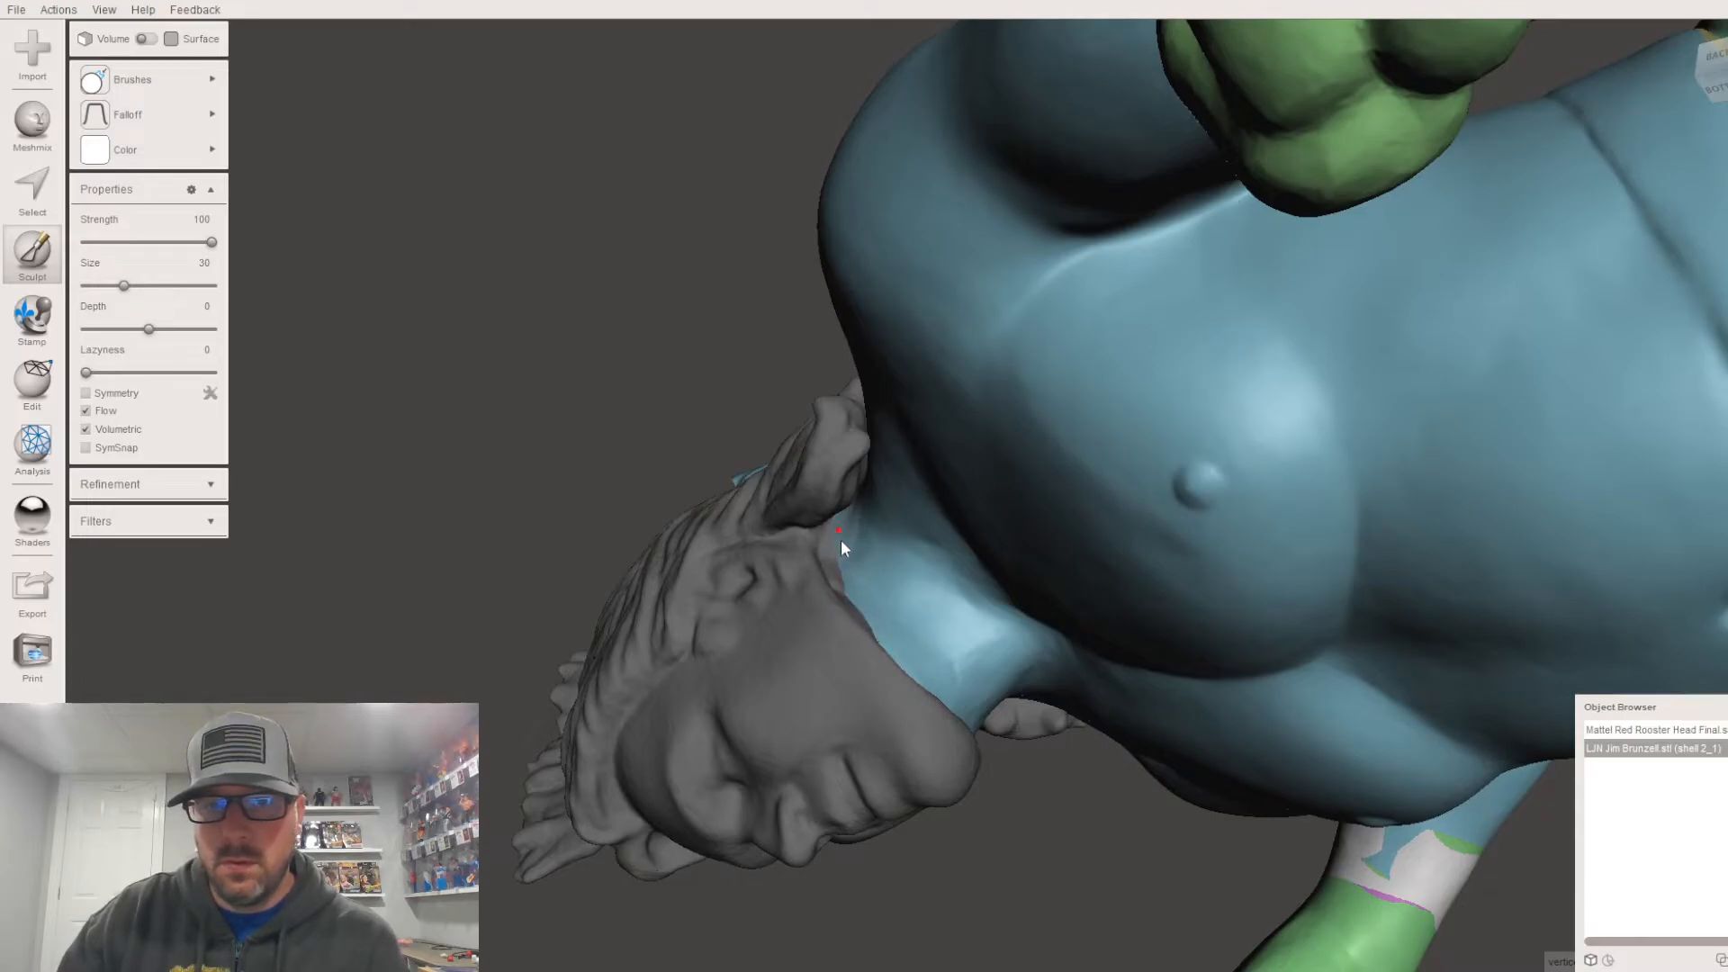
right_click_drag(918, 706, 624, 748)
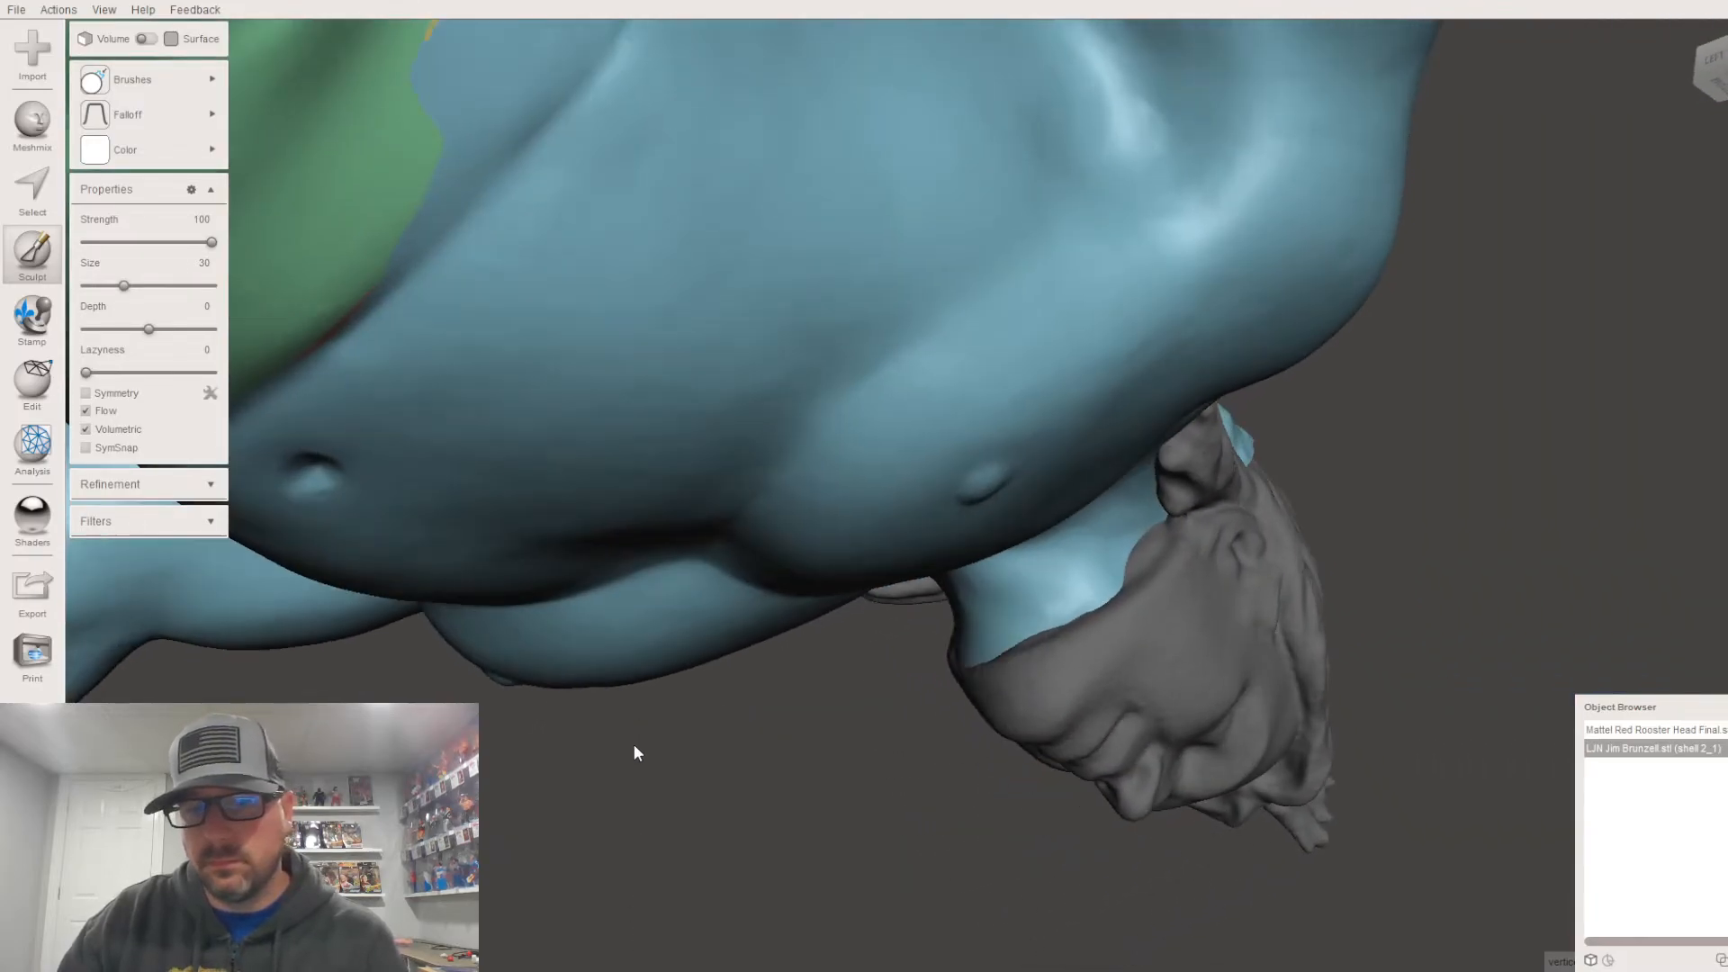
right_click_drag(1139, 546, 990, 559)
mouse_move(1028, 578)
left_mouse_down()
mouse_move(958, 522)
mouse_move(943, 466)
mouse_move(1066, 551)
mouse_move(1160, 408)
mouse_move(1105, 508)
left_mouse_up()
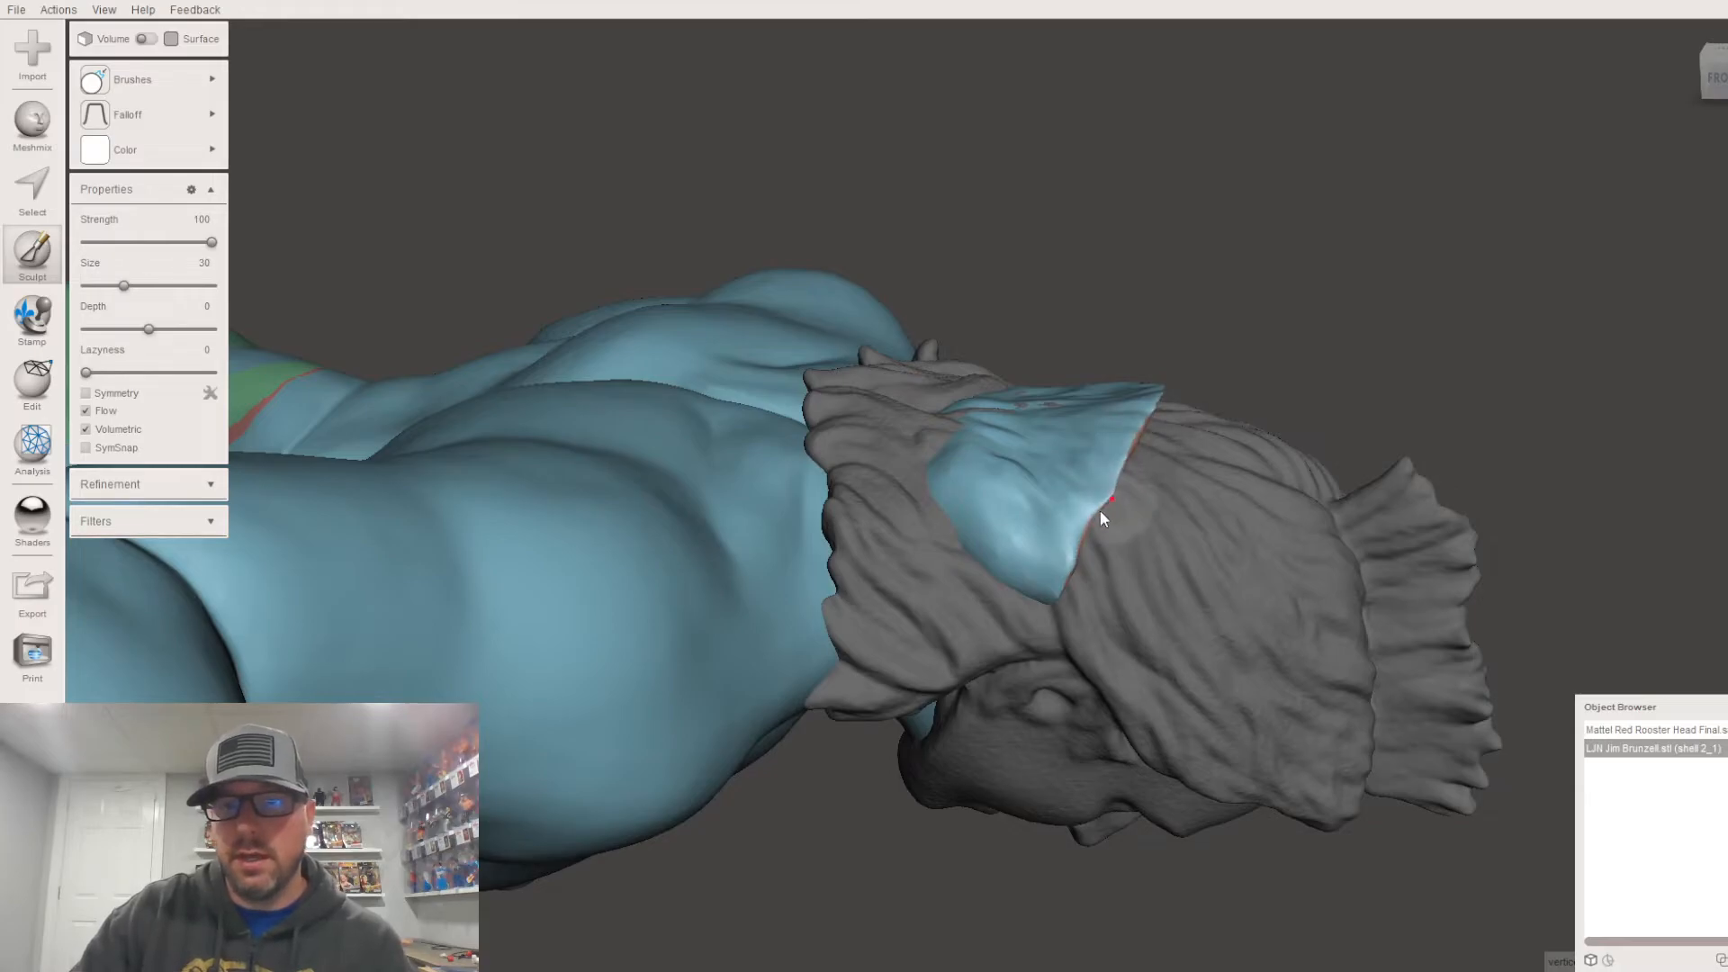
mouse_move(1045, 579)
left_mouse_down()
mouse_move(985, 527)
mouse_move(956, 457)
left_mouse_up()
right_click_drag(1068, 515, 817, 560)
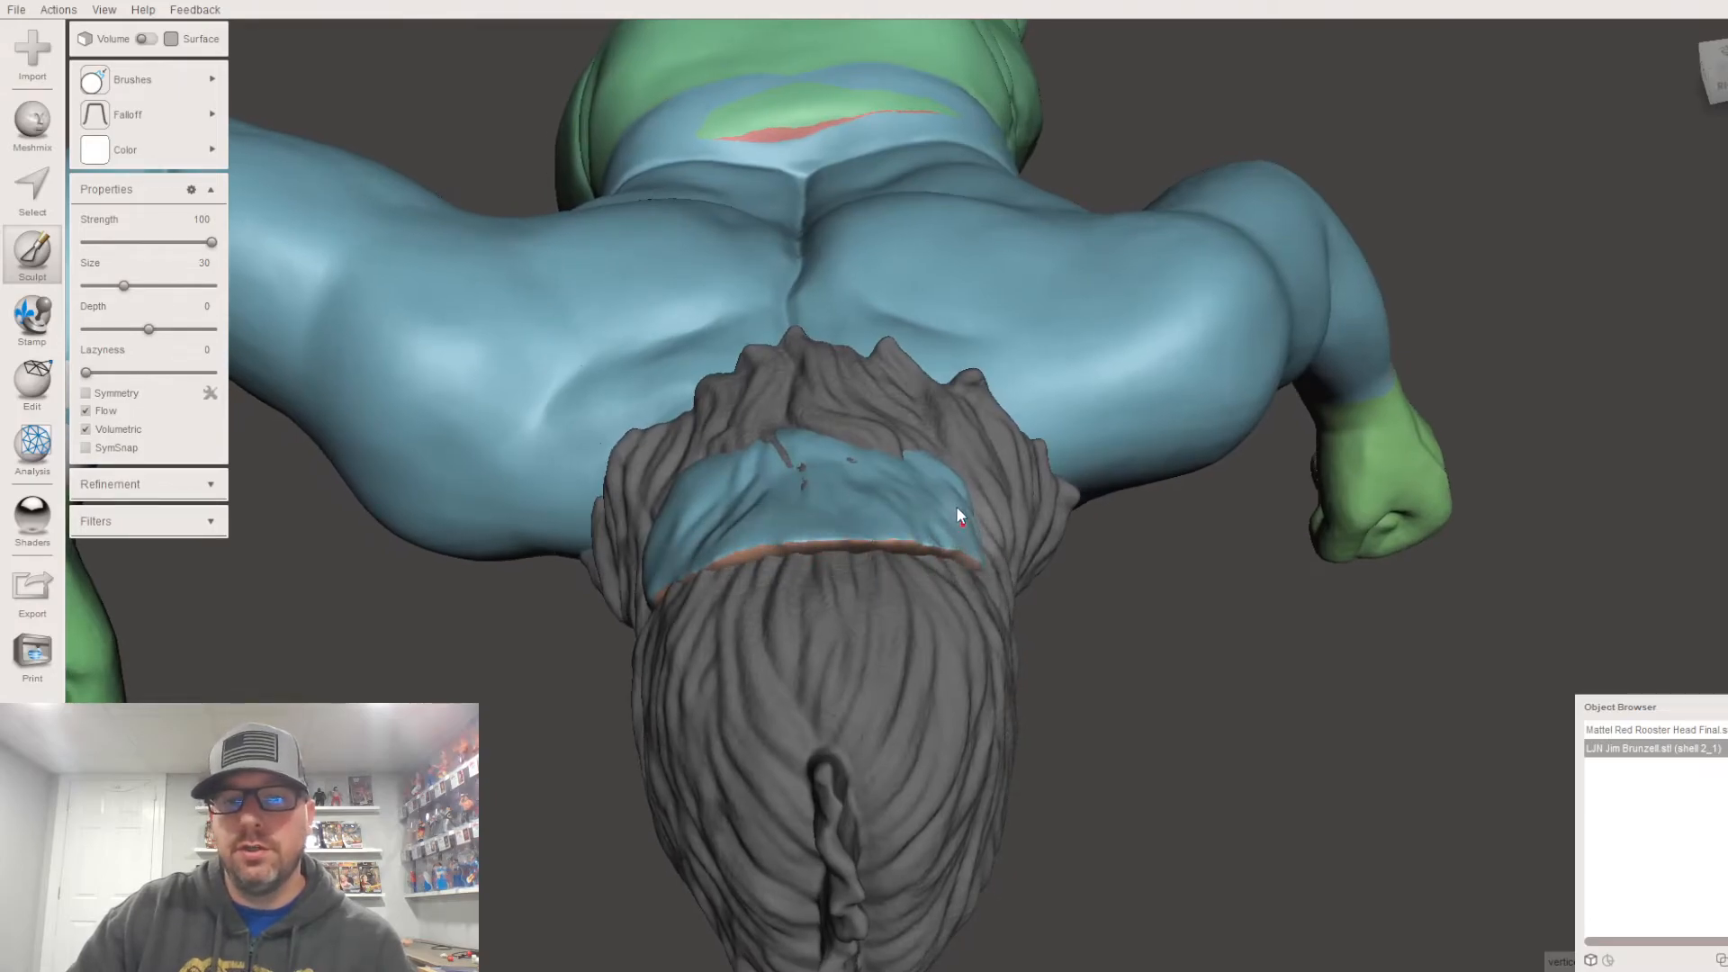
right_click_drag(783, 441, 732, 419)
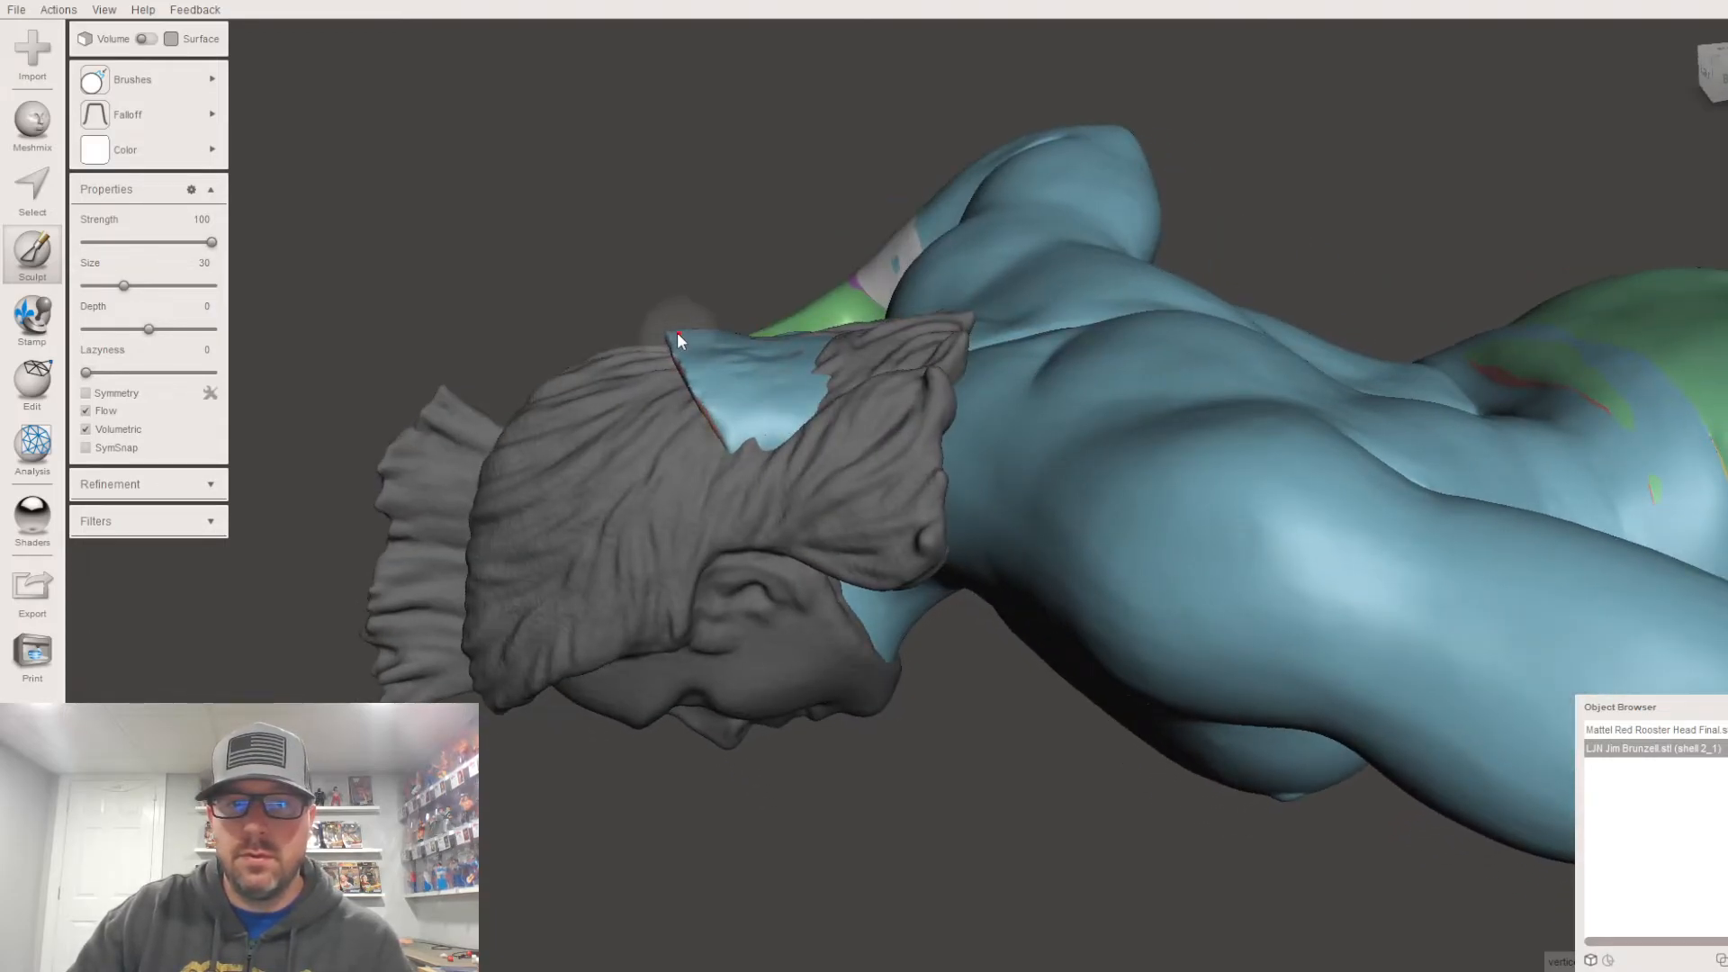
left_click_drag(711, 398, 755, 448)
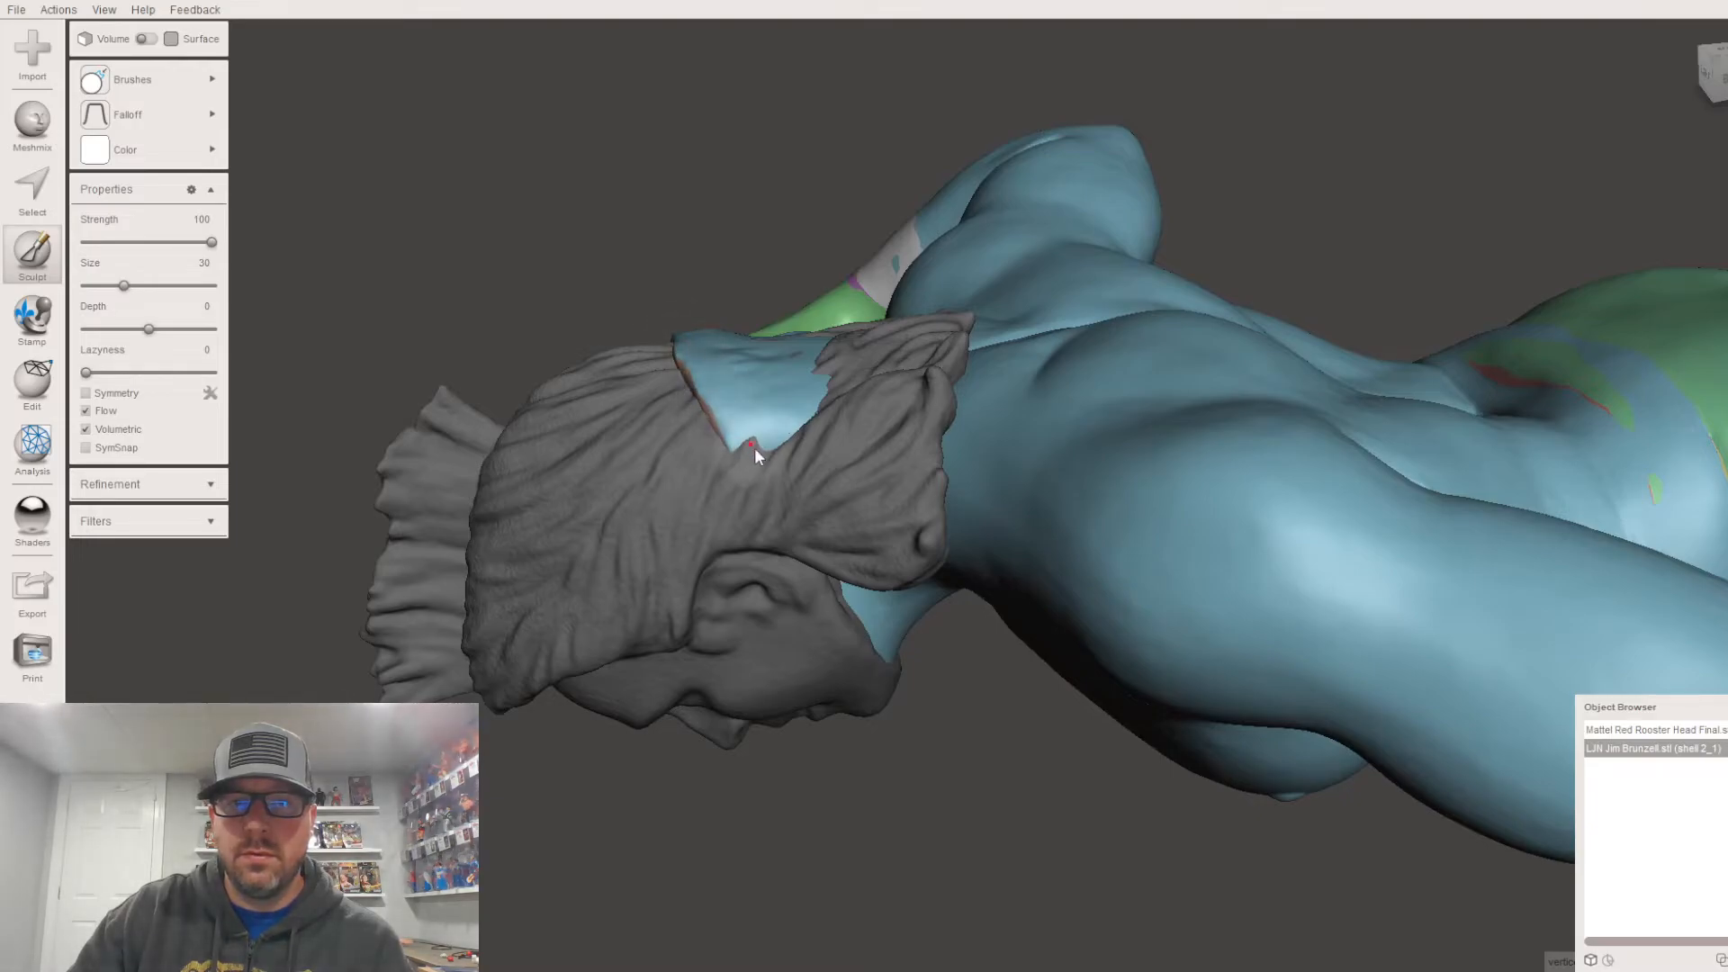
right_click_drag(741, 437, 792, 656)
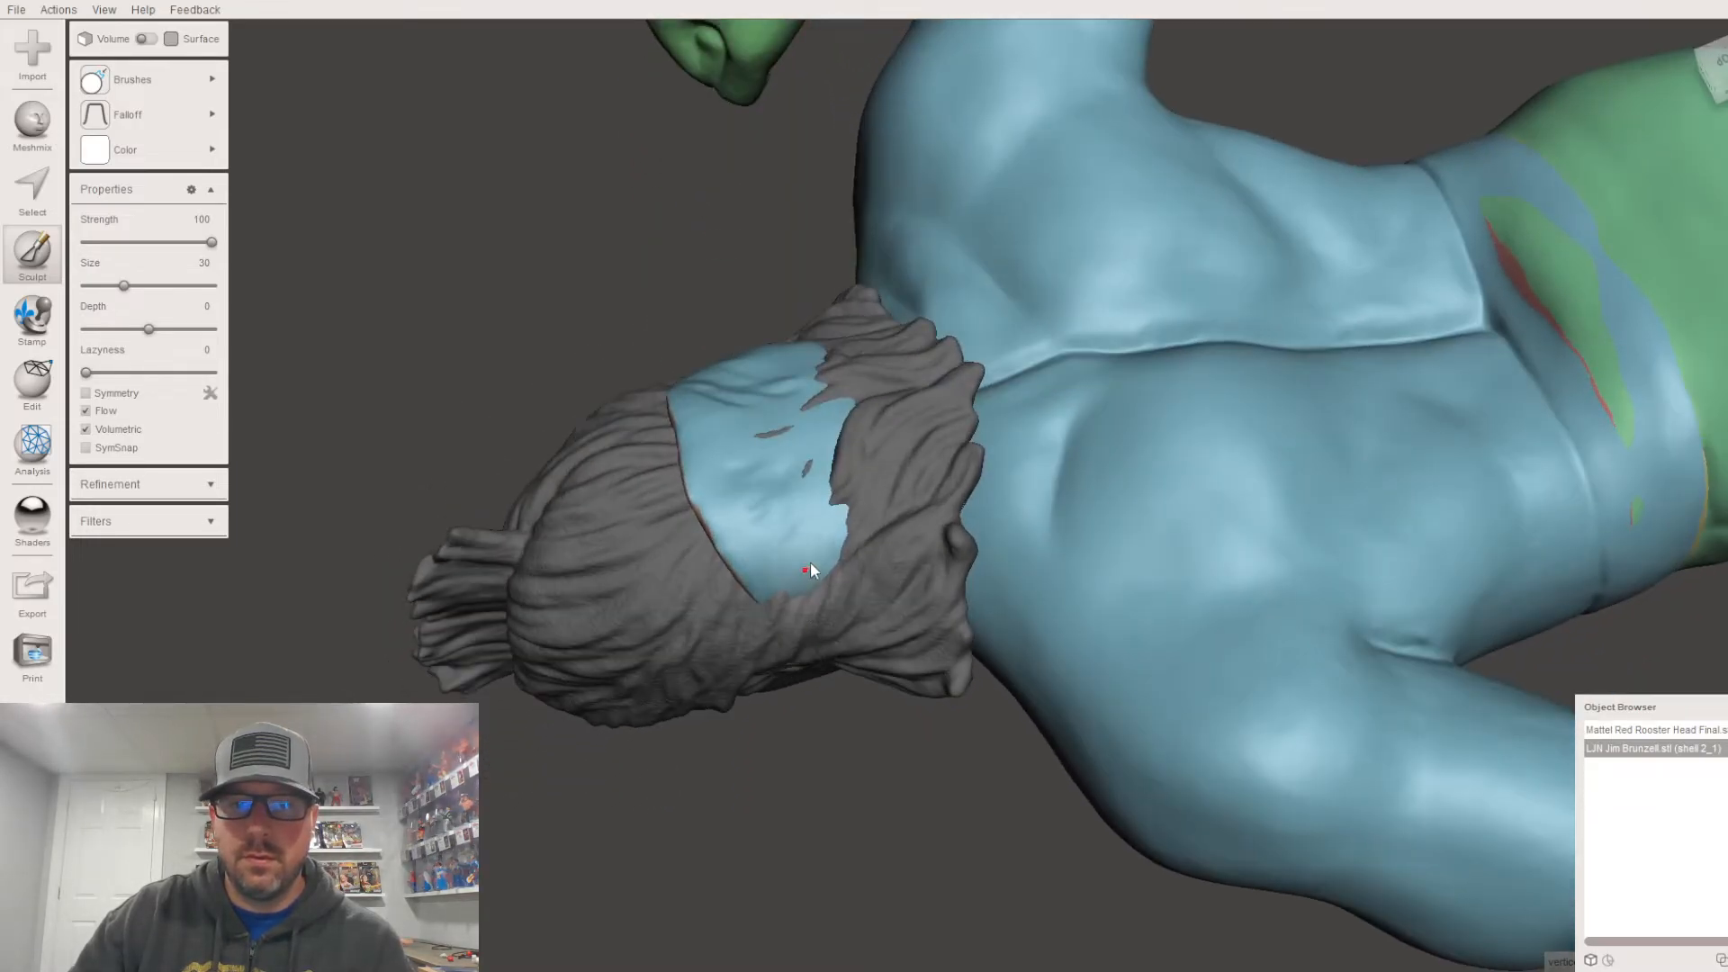
left_click_drag(707, 489, 730, 540)
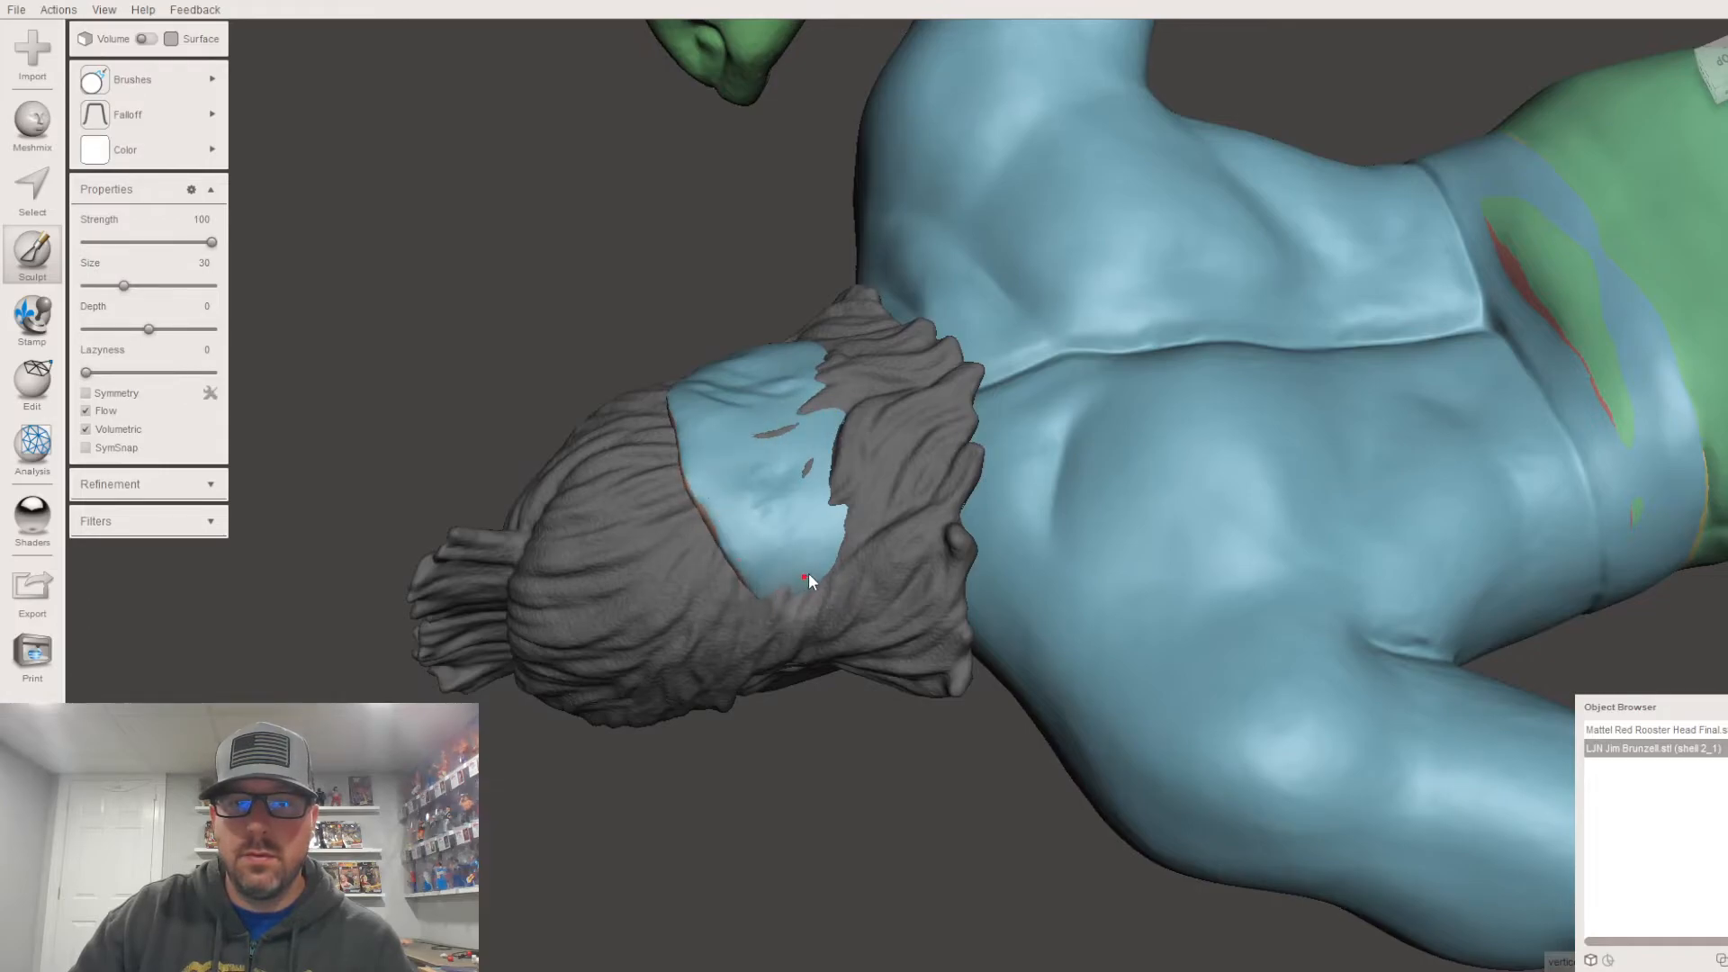
Step: Switch to the Move brush and push the protruding back of the neck down into the new head's hair
left_click(182, 77)
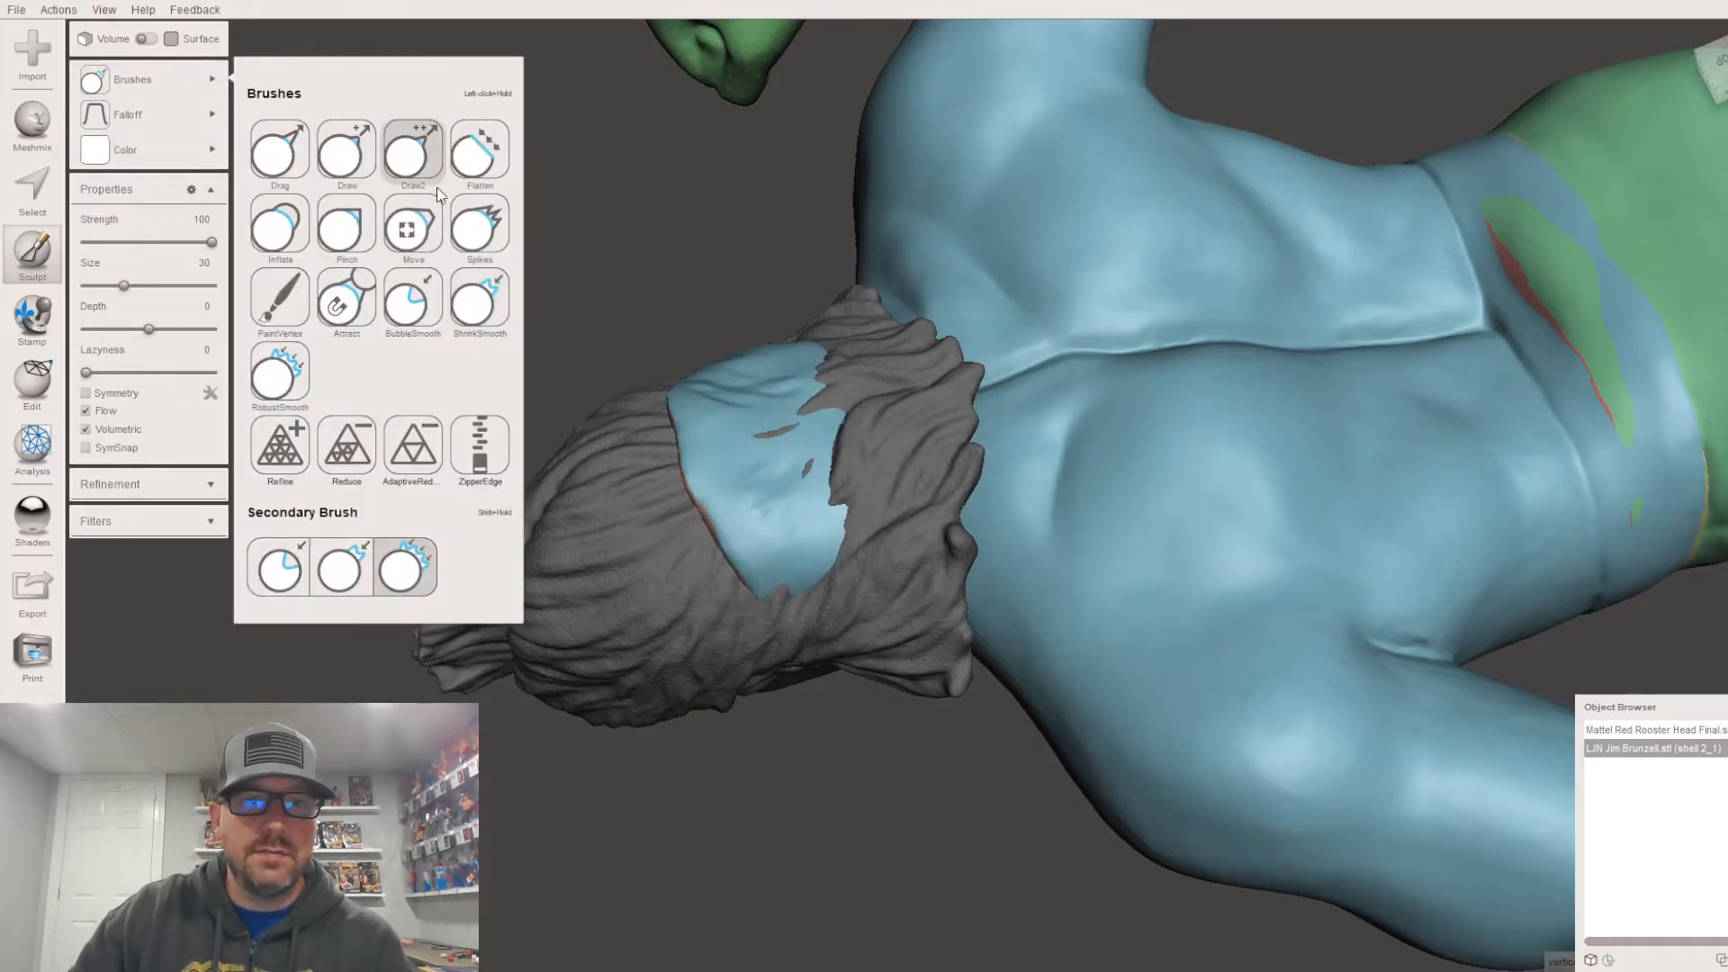
left_click(419, 222)
right_click_drag(590, 546, 548, 382)
left_click_drag(759, 467, 742, 482)
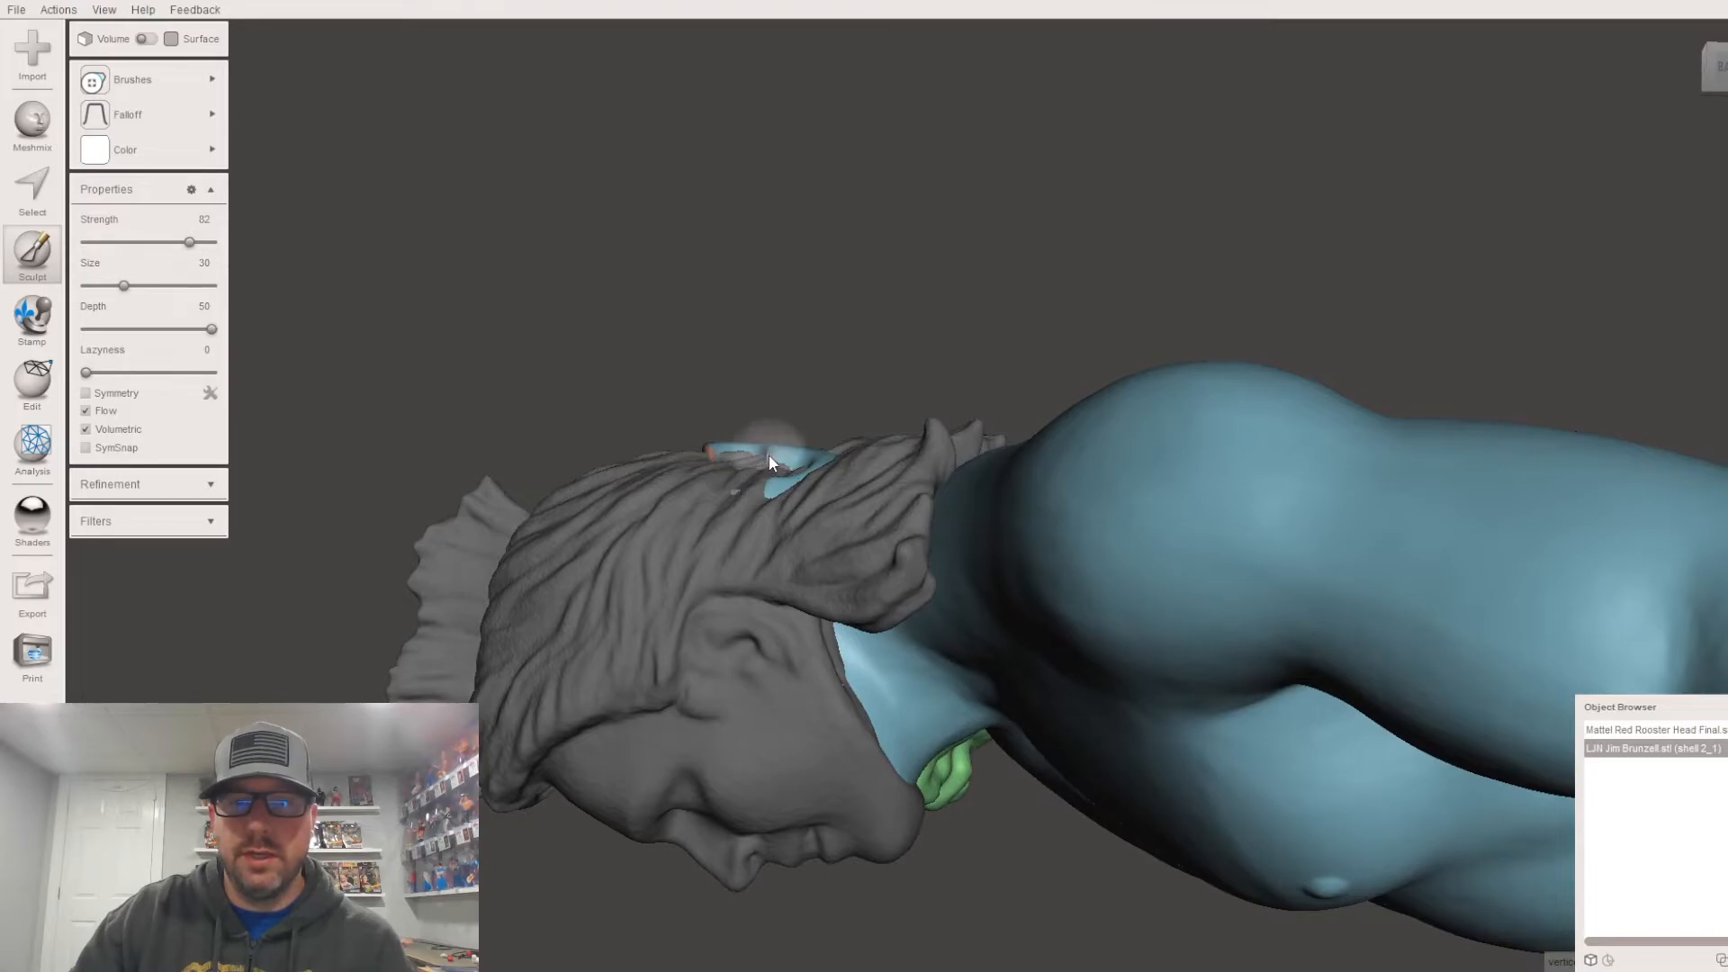
right_click_drag(787, 483, 793, 576)
right_click_drag(748, 440, 687, 520)
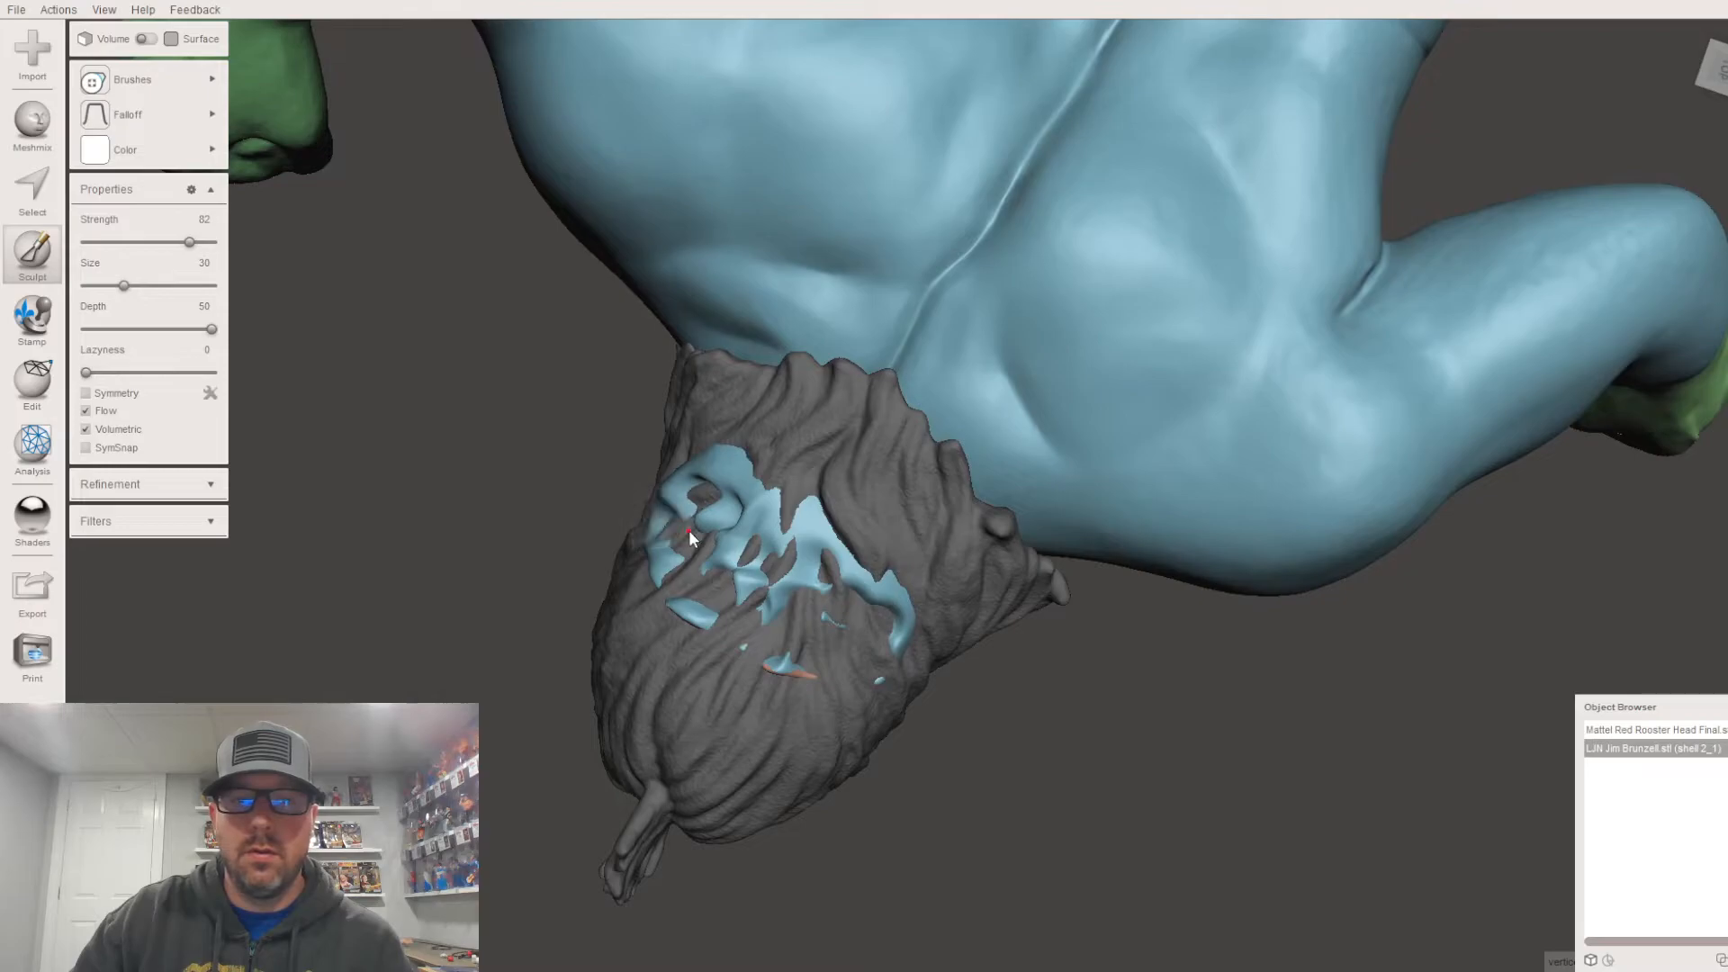
Step: Shrink the remaining patches of neck poking through the back hair with ShrinkSmooth strokes from several angles
left_click(144, 80)
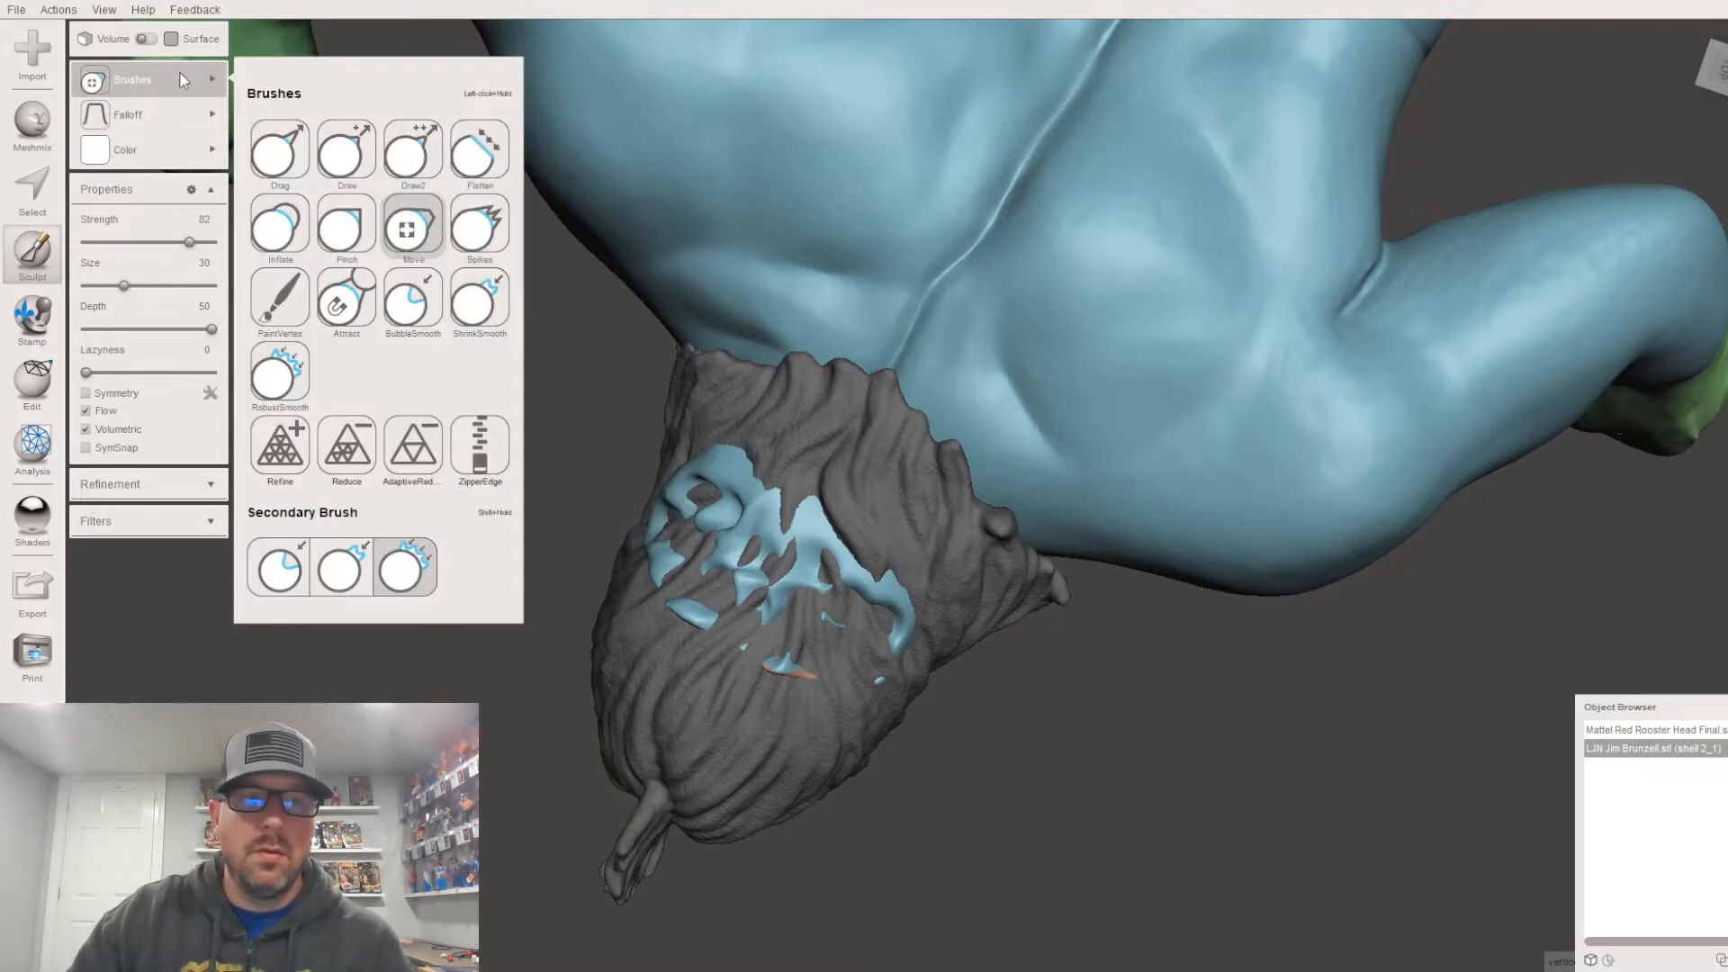
left_click(477, 297)
left_click_drag(702, 619, 751, 657)
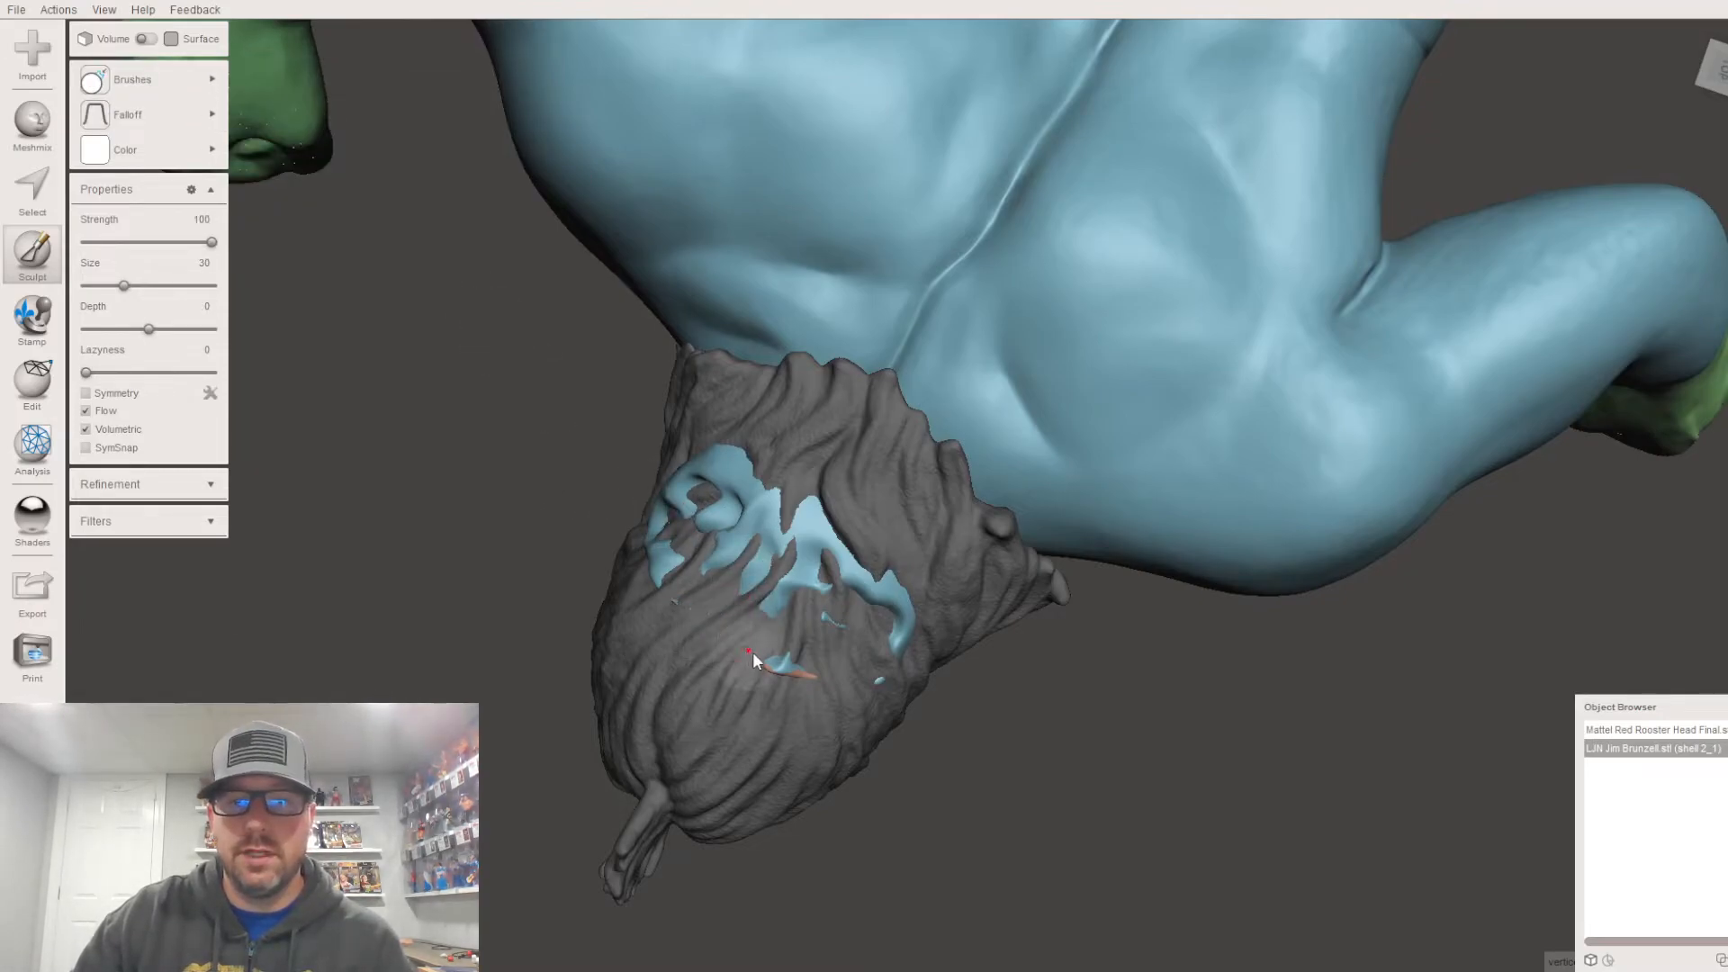
mouse_move(898, 594)
left_mouse_down()
mouse_move(806, 527)
mouse_move(785, 641)
mouse_move(915, 612)
mouse_move(882, 587)
mouse_move(909, 635)
mouse_move(835, 565)
left_mouse_up()
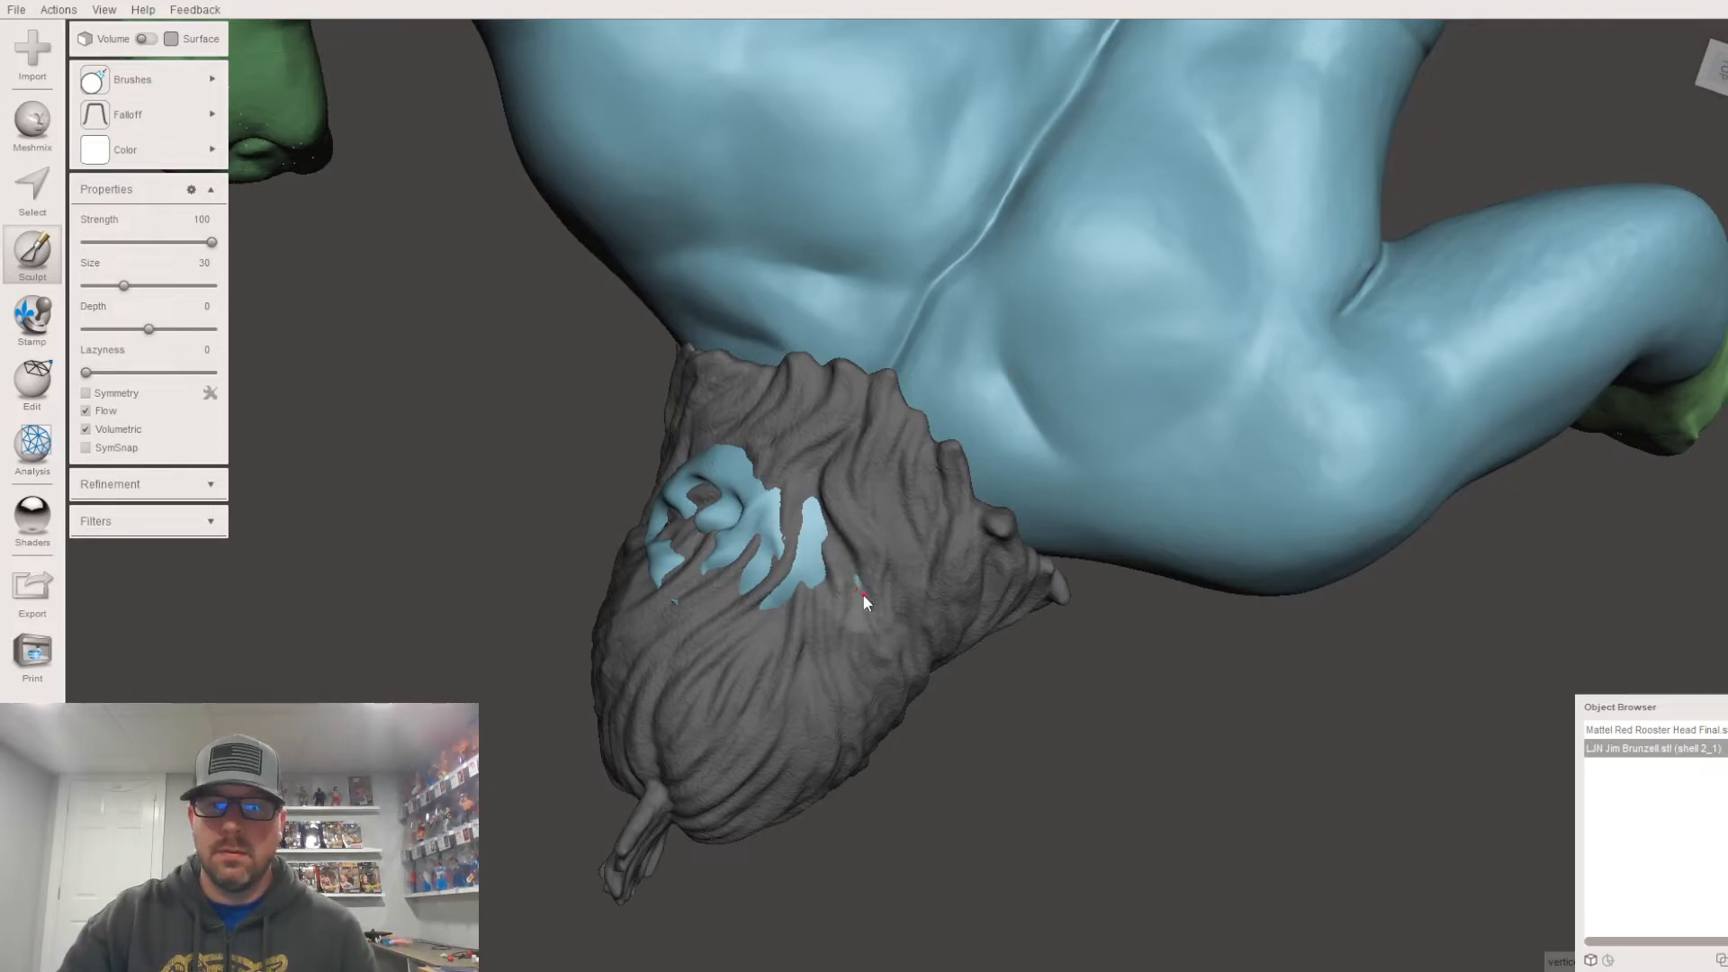
left_click_drag(806, 515, 811, 577)
right_click_drag(813, 585, 910, 725)
mouse_move(898, 731)
left_mouse_down()
mouse_move(872, 668)
mouse_move(1010, 670)
left_mouse_up()
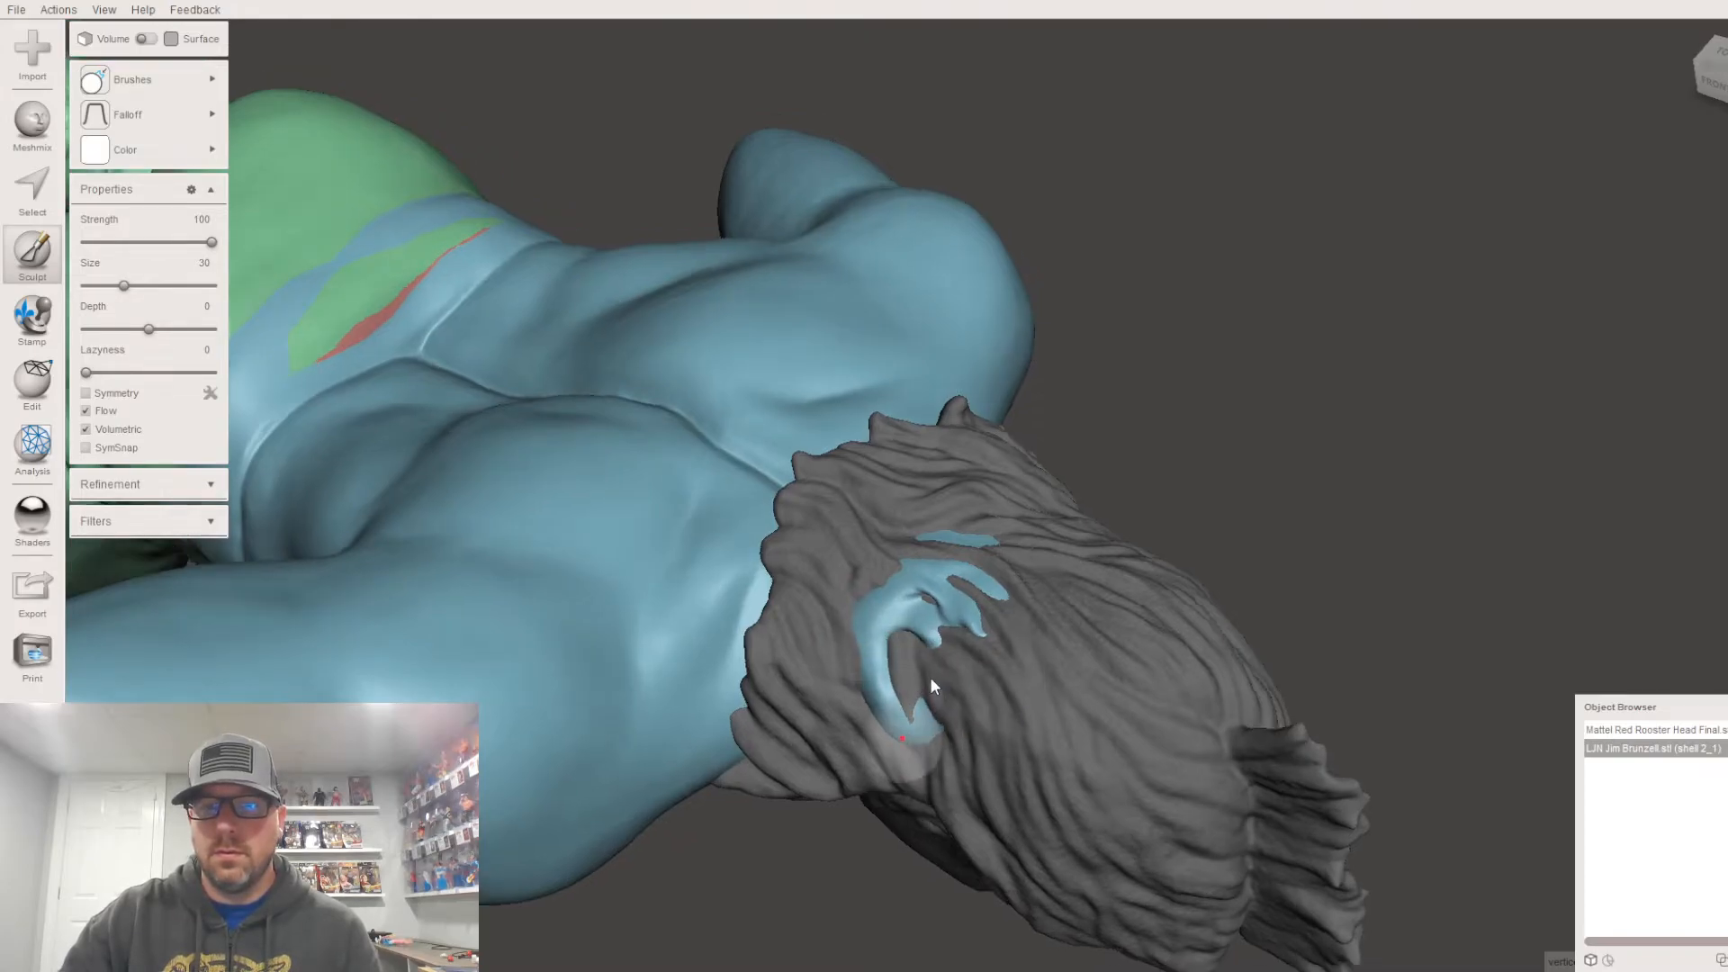
right_click_drag(925, 687, 993, 592)
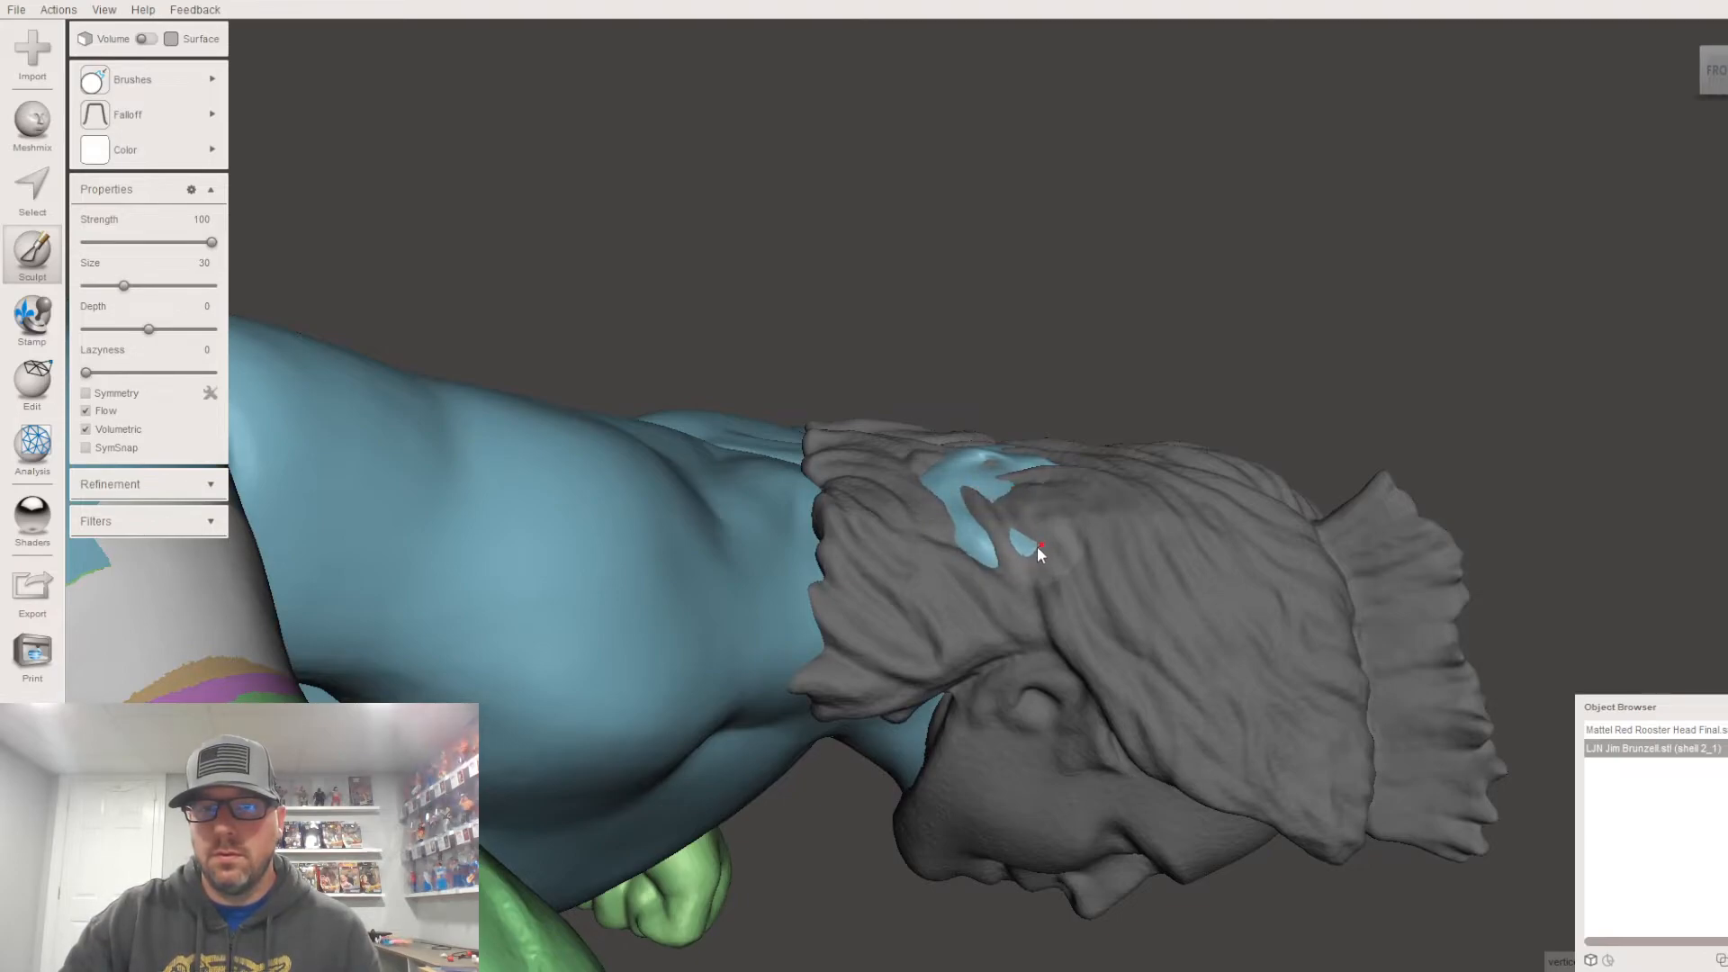
left_click_drag(1024, 544, 1004, 555)
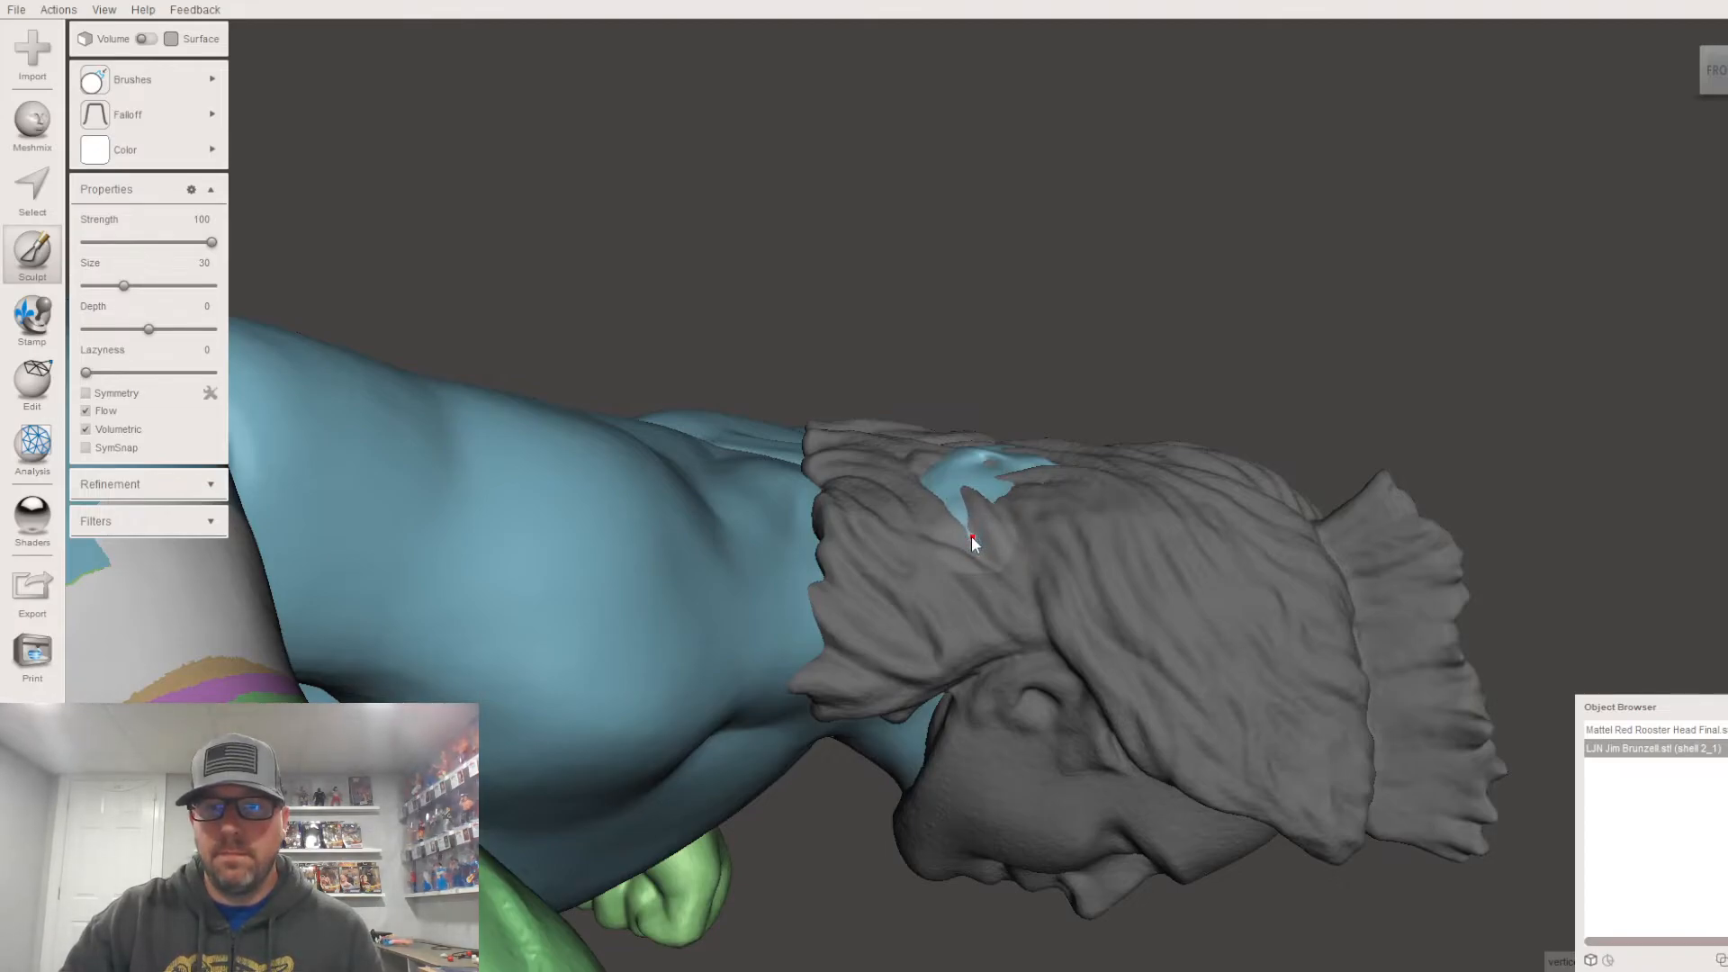
right_click_drag(940, 486, 949, 605)
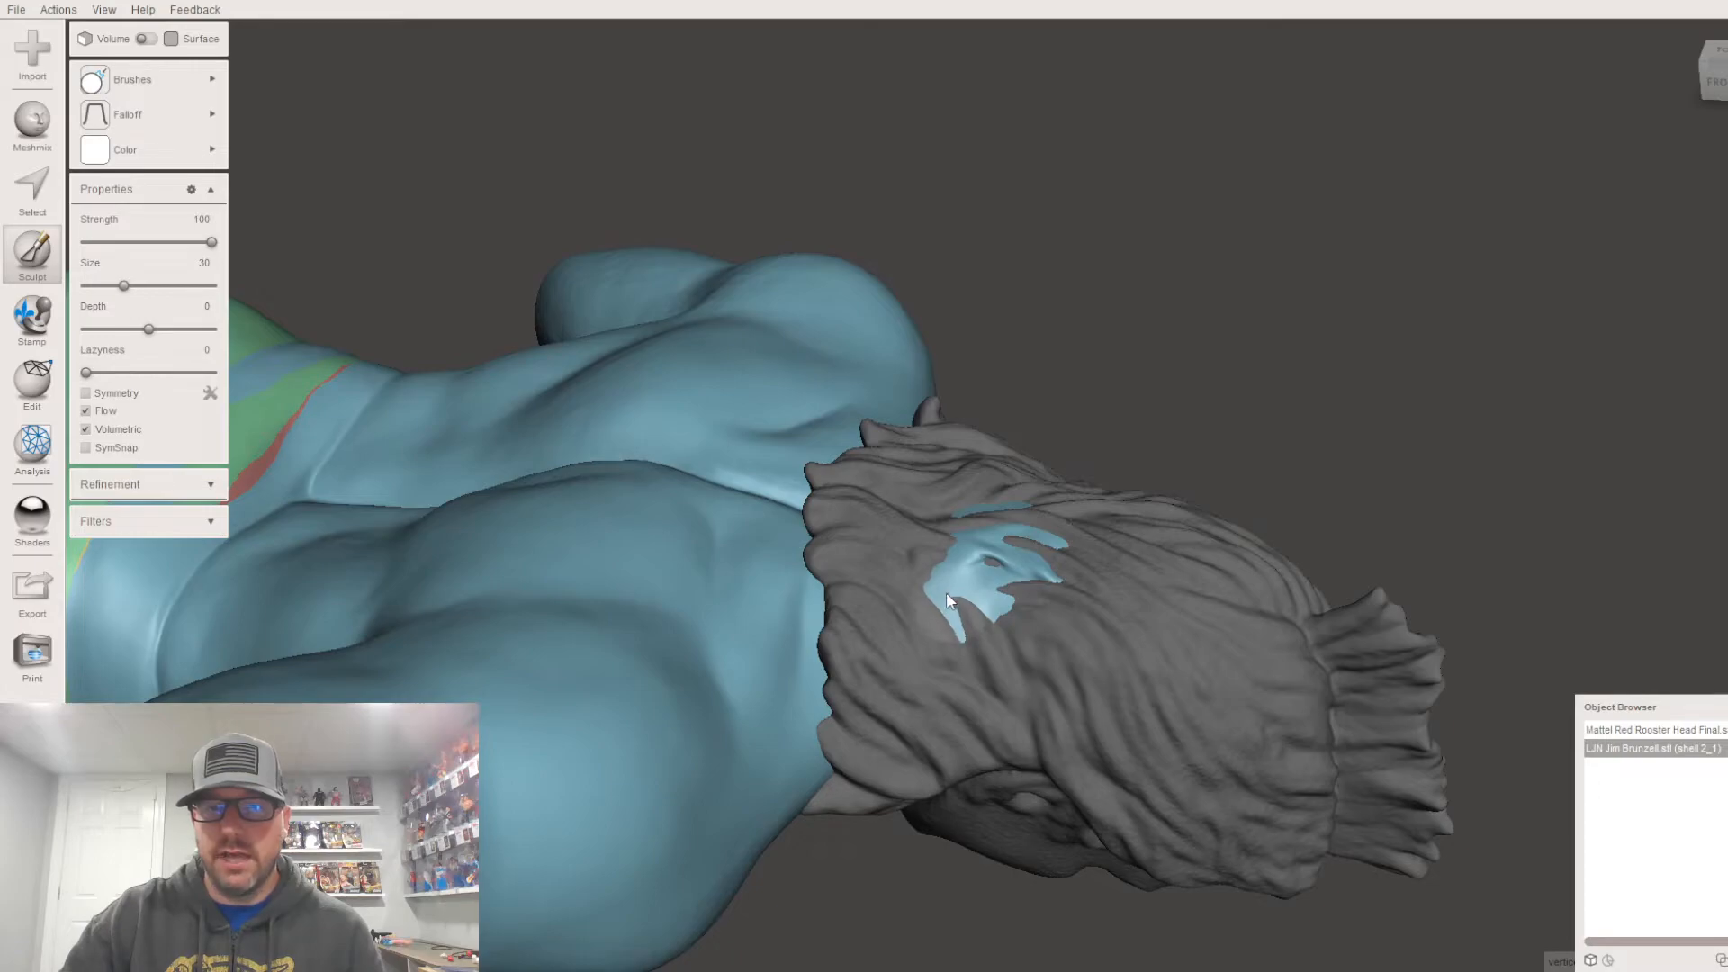
mouse_move(938, 596)
left_mouse_down()
mouse_move(957, 634)
mouse_move(940, 586)
mouse_move(1007, 623)
mouse_move(992, 554)
left_mouse_up()
right_click_drag(993, 563, 938, 619)
mouse_move(938, 619)
left_mouse_down()
mouse_move(970, 651)
mouse_move(986, 623)
left_mouse_up()
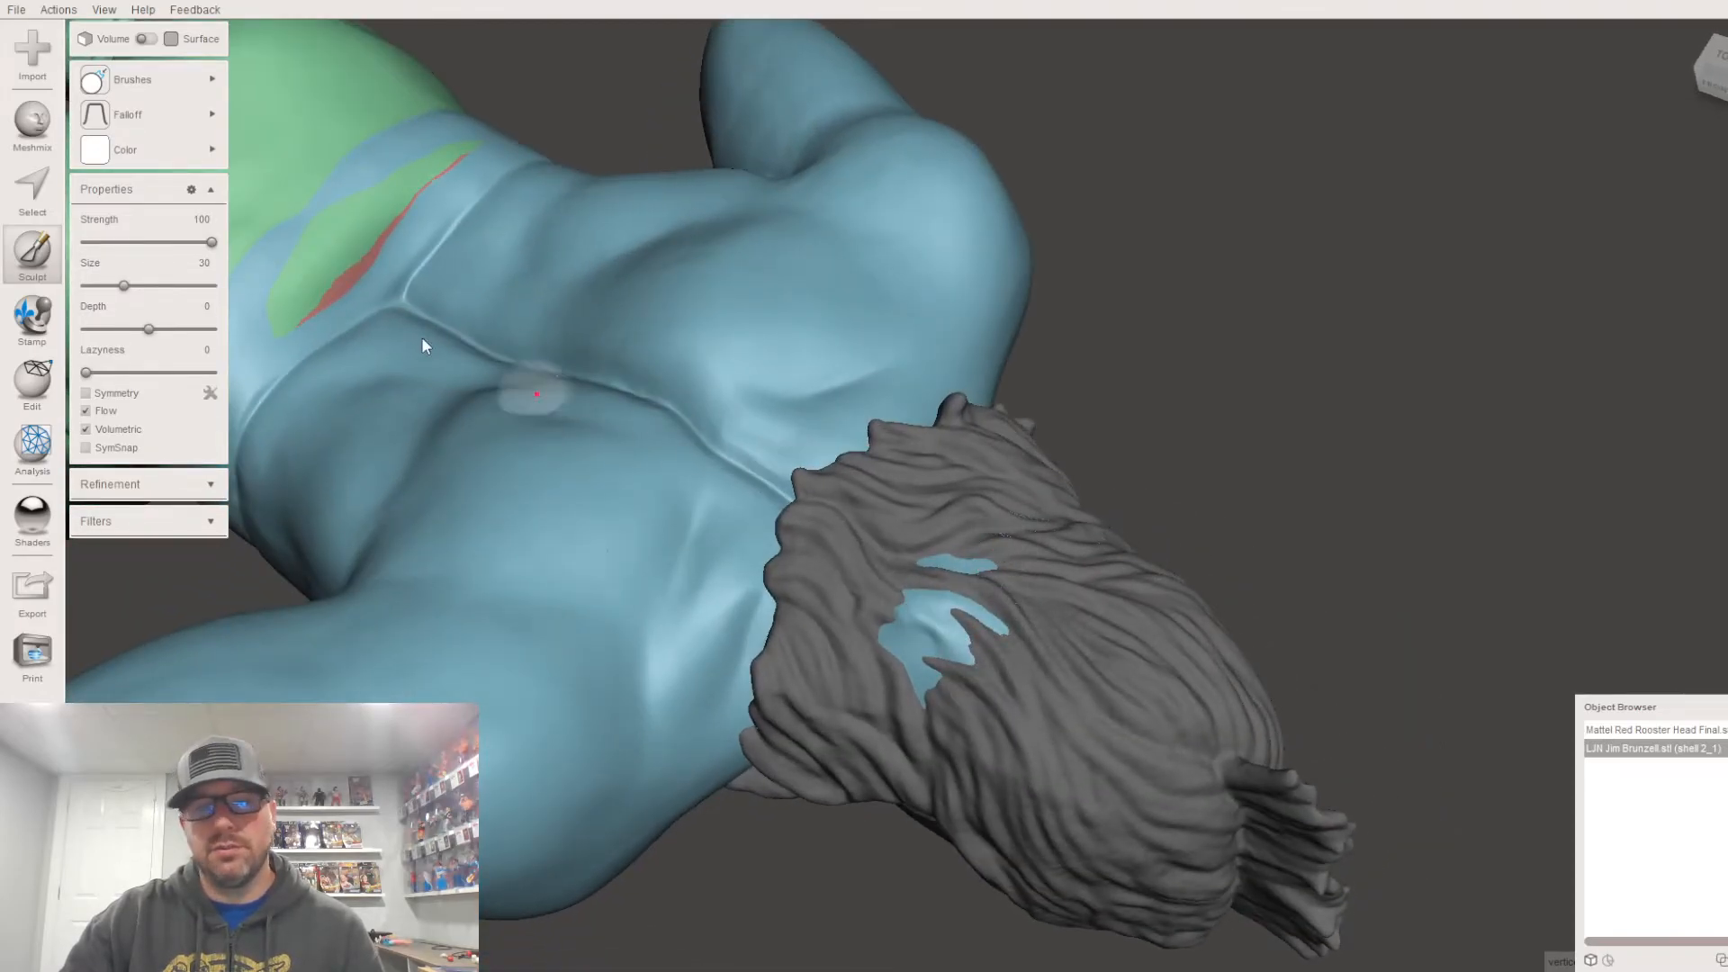
Step: Push the last large neck patch behind the head's hair inward with the Move brush
mouse_move(173, 80)
left_click(416, 256)
mouse_move(784, 553)
right_mouse_down()
mouse_move(987, 625)
mouse_move(816, 515)
right_mouse_up()
mouse_move(828, 521)
left_mouse_down()
mouse_move(808, 511)
mouse_move(791, 531)
left_mouse_up()
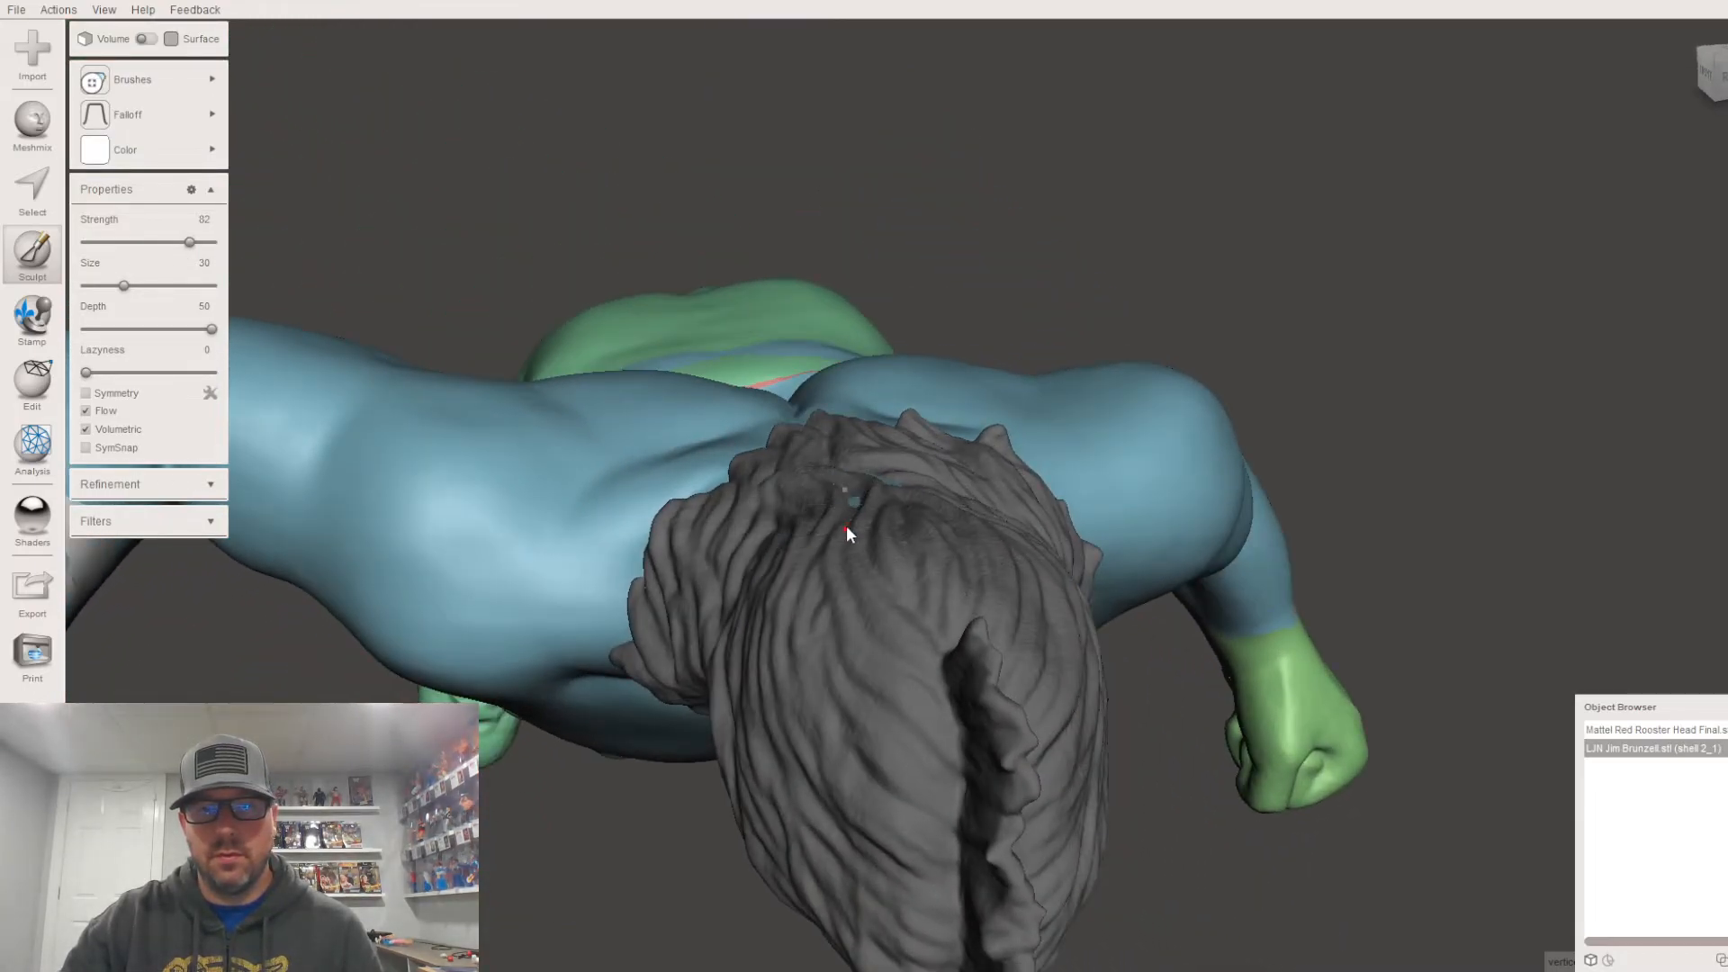
right_click_drag(845, 526, 862, 646)
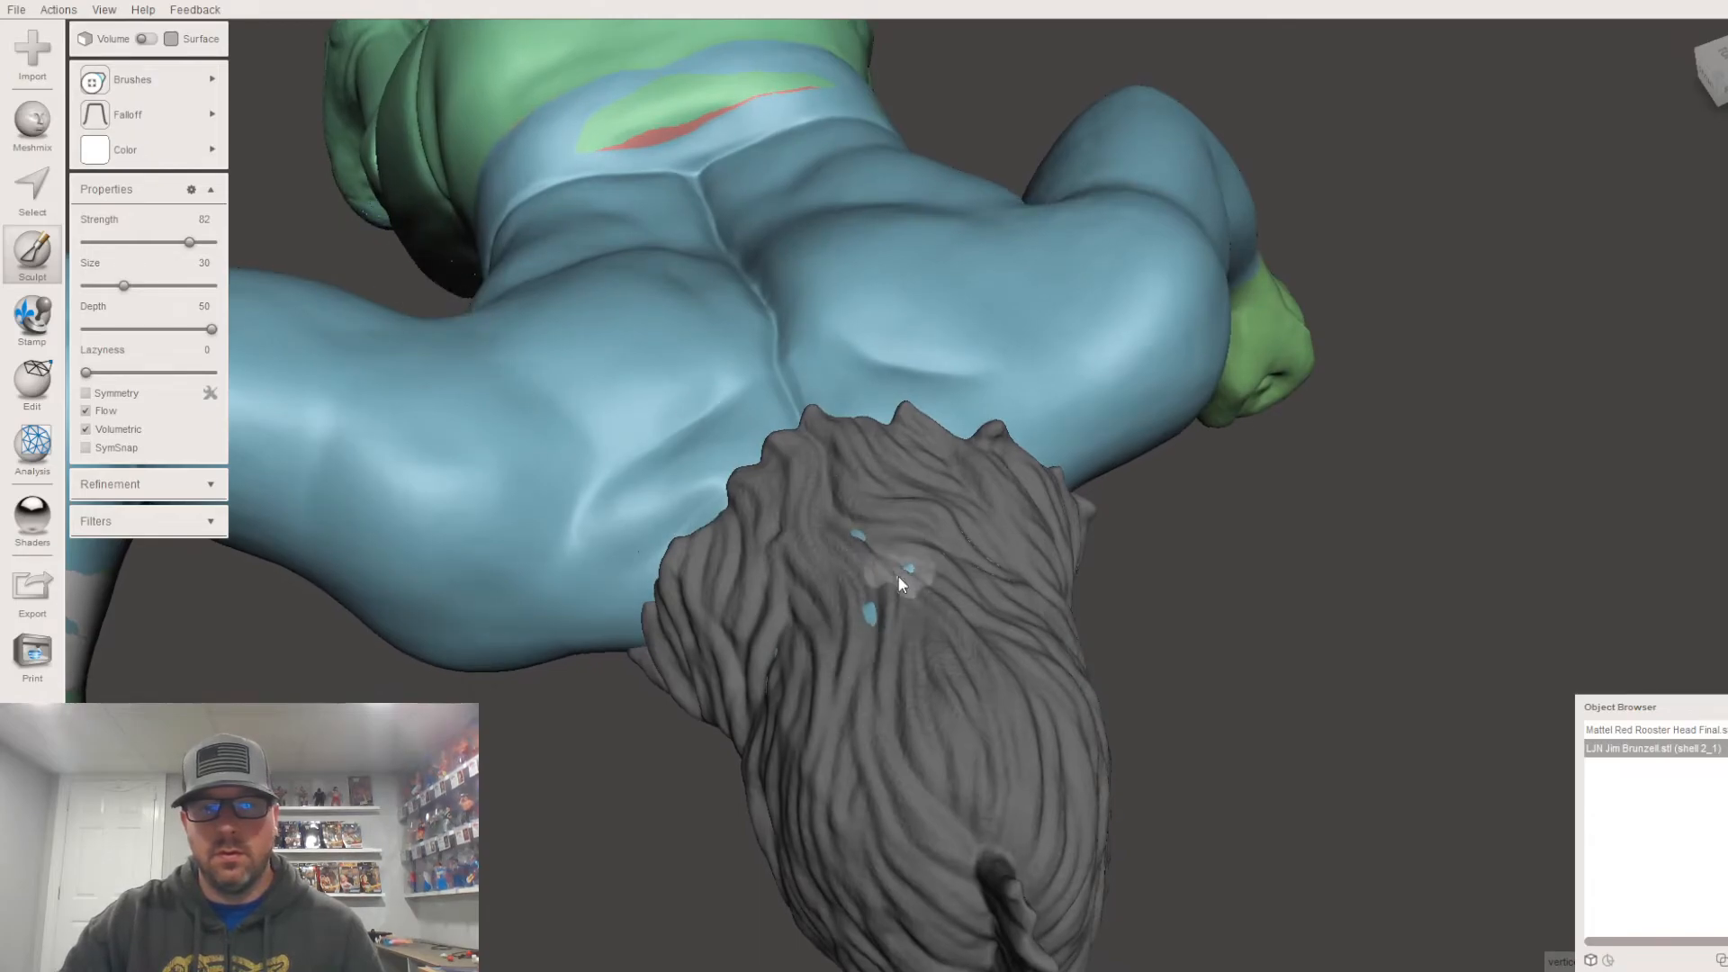
Step: Return to ShrinkSmooth and smooth away the small neck spots still showing through the back hair
mouse_move(135, 79)
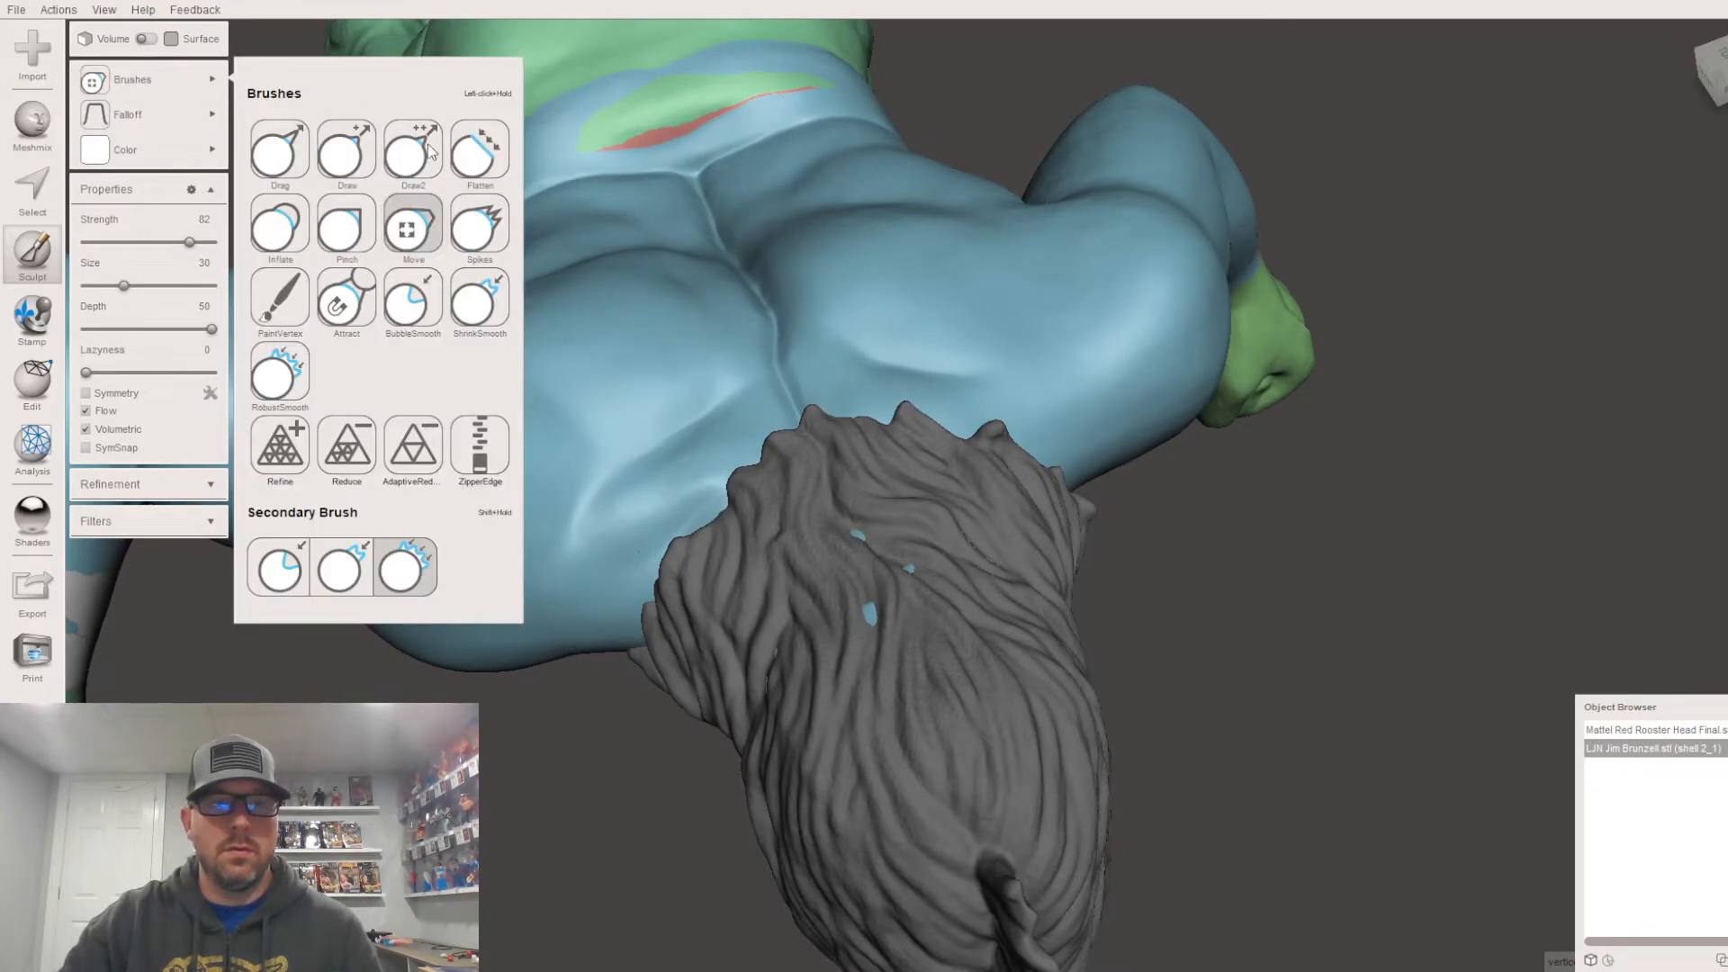
left_click(483, 305)
left_click_drag(873, 612, 784, 653)
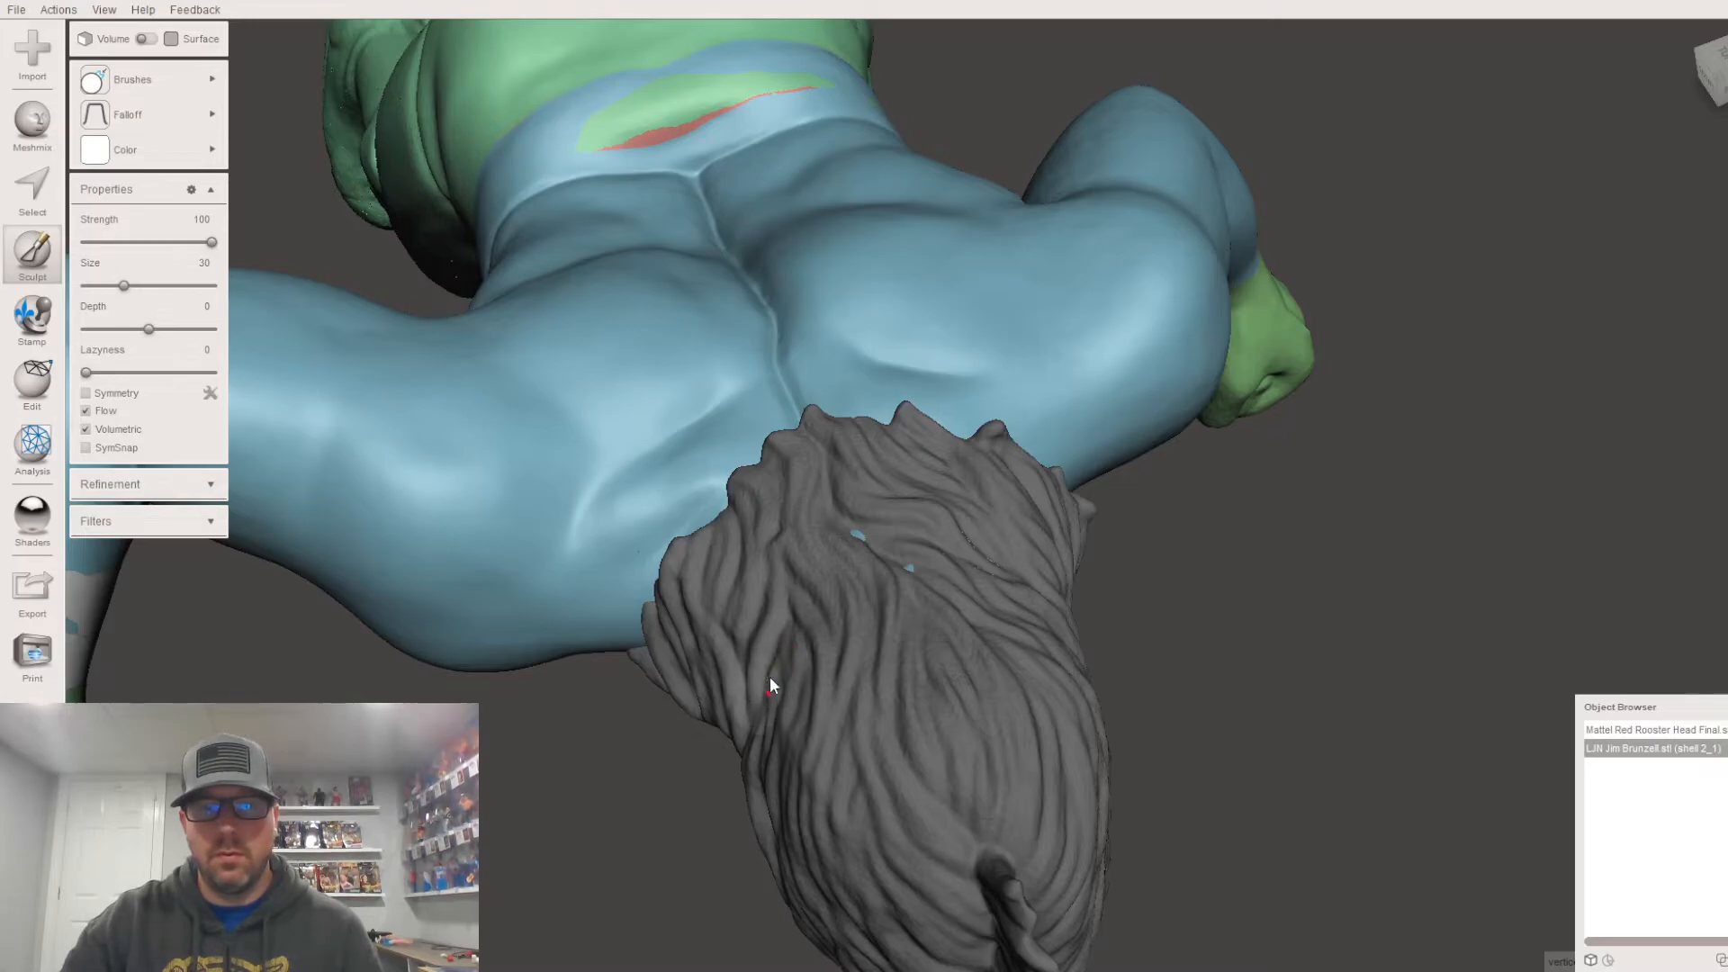
Step: Make the Red Rooster head the active object and smooth its rough forehead with the ShrinkSmooth brush
right_click_drag(878, 661, 1034, 733)
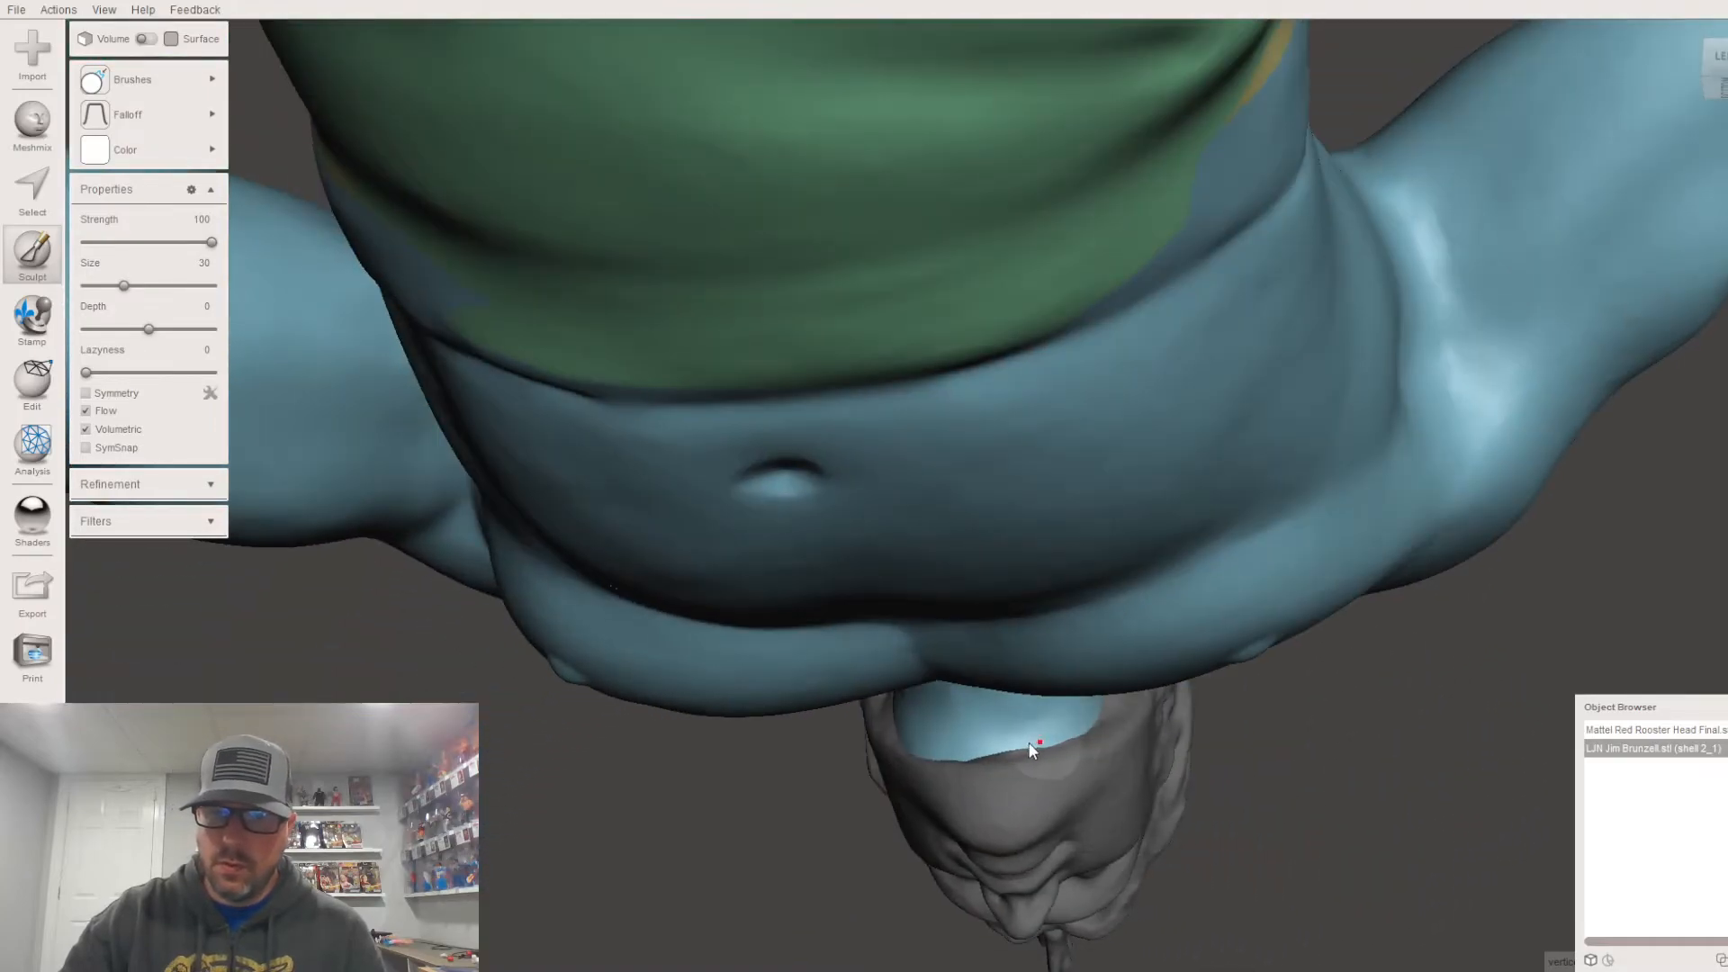
right_click_drag(906, 752, 926, 715)
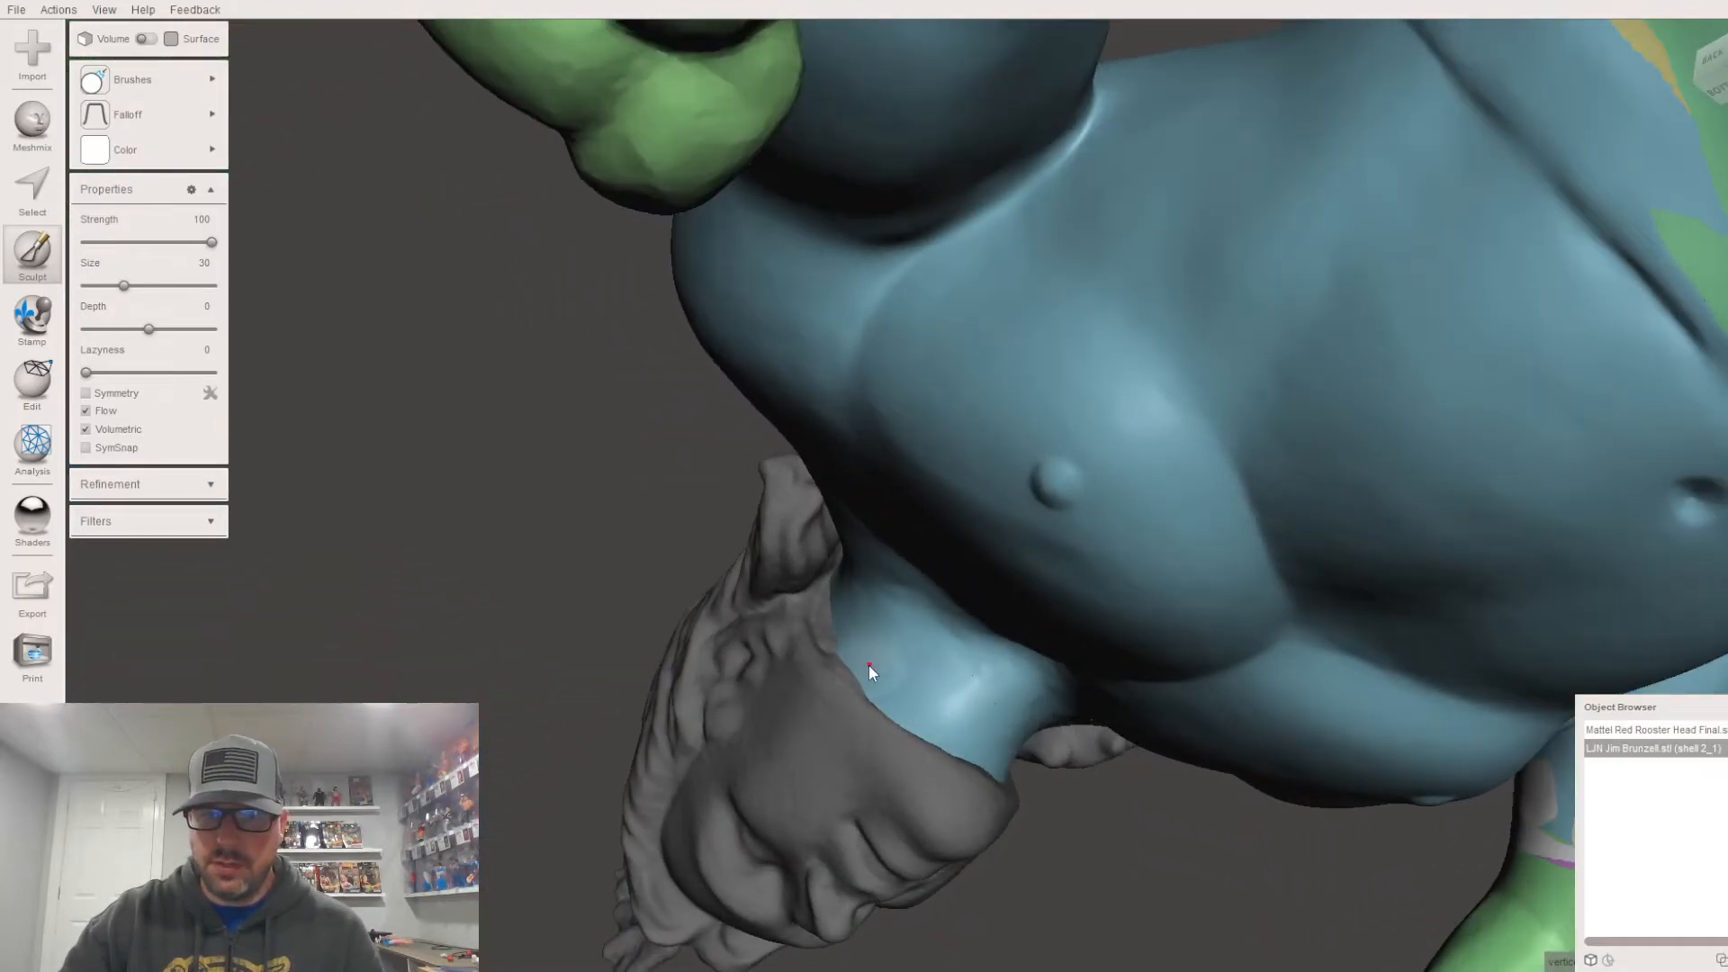
right_click_drag(824, 630, 696, 538)
left_click(1635, 731)
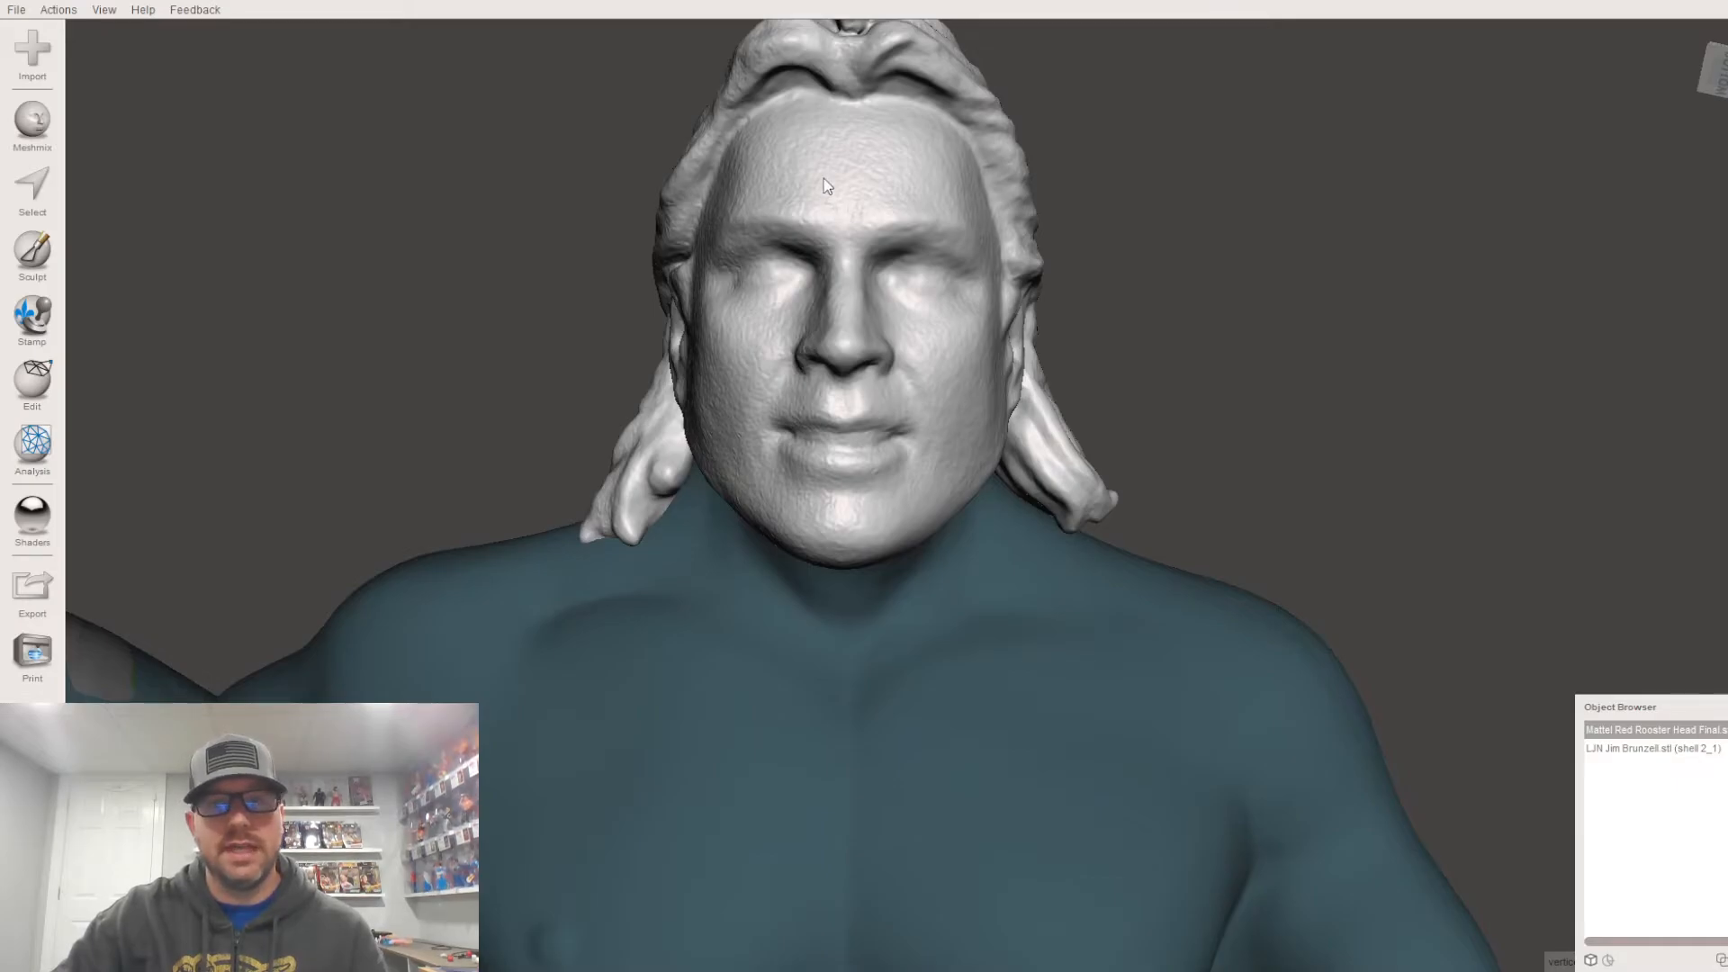
left_click(50, 259)
left_click(95, 80)
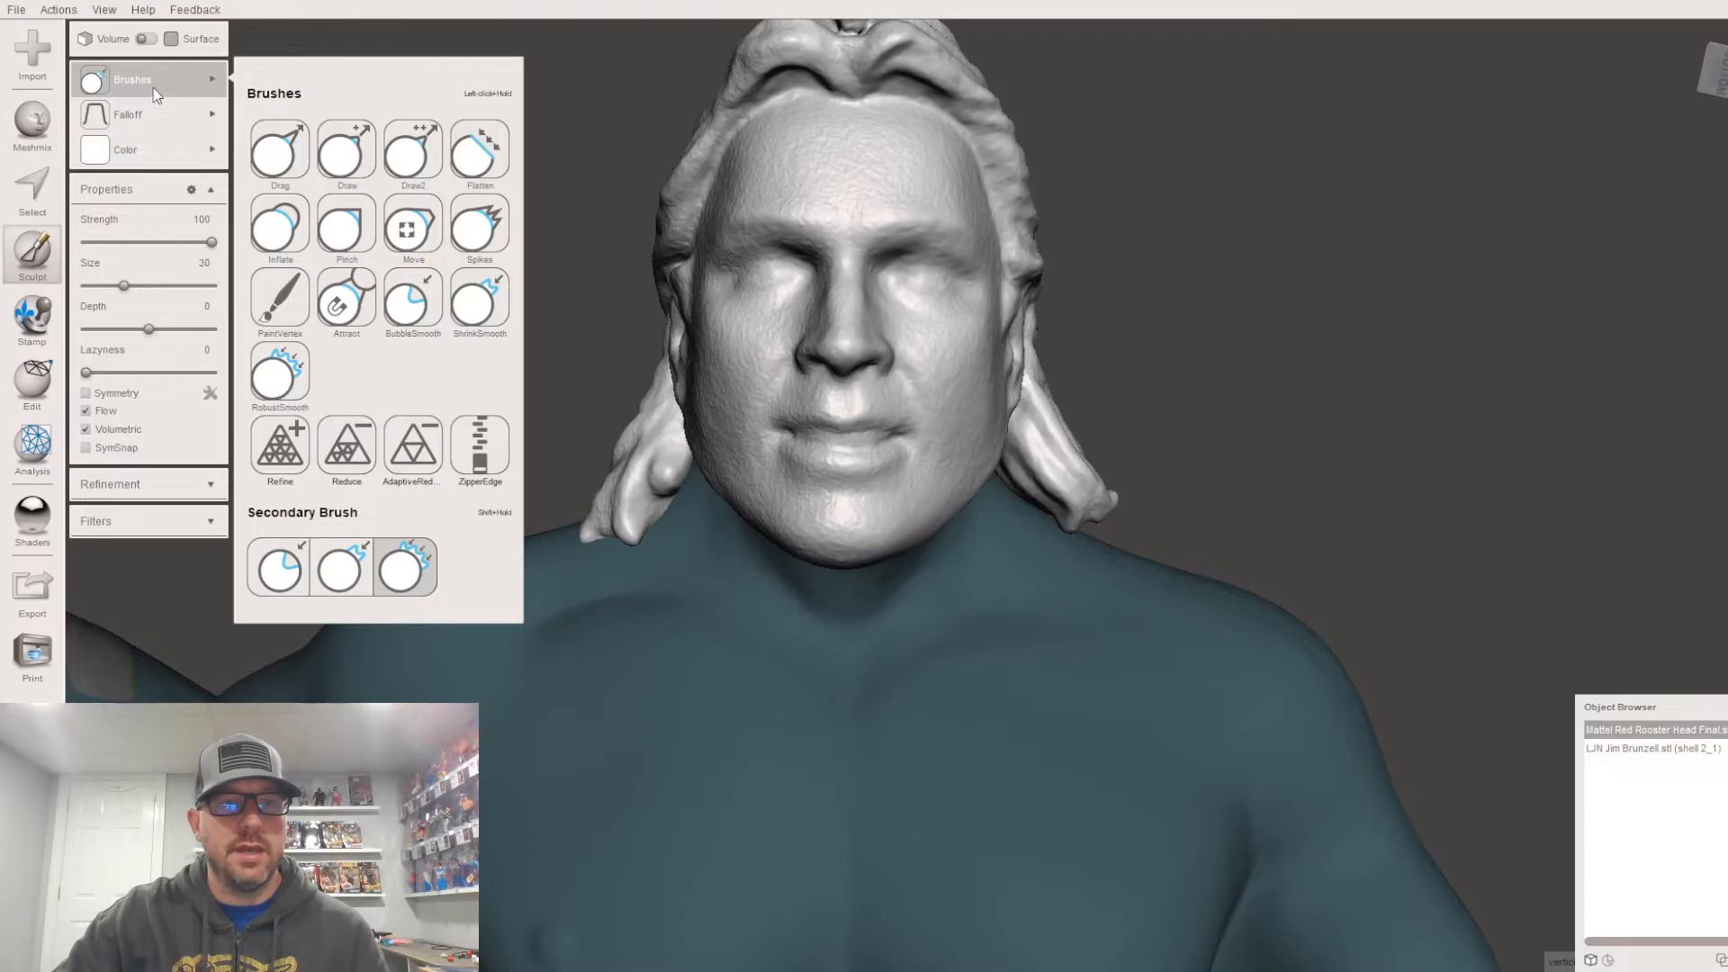
left_click(472, 306)
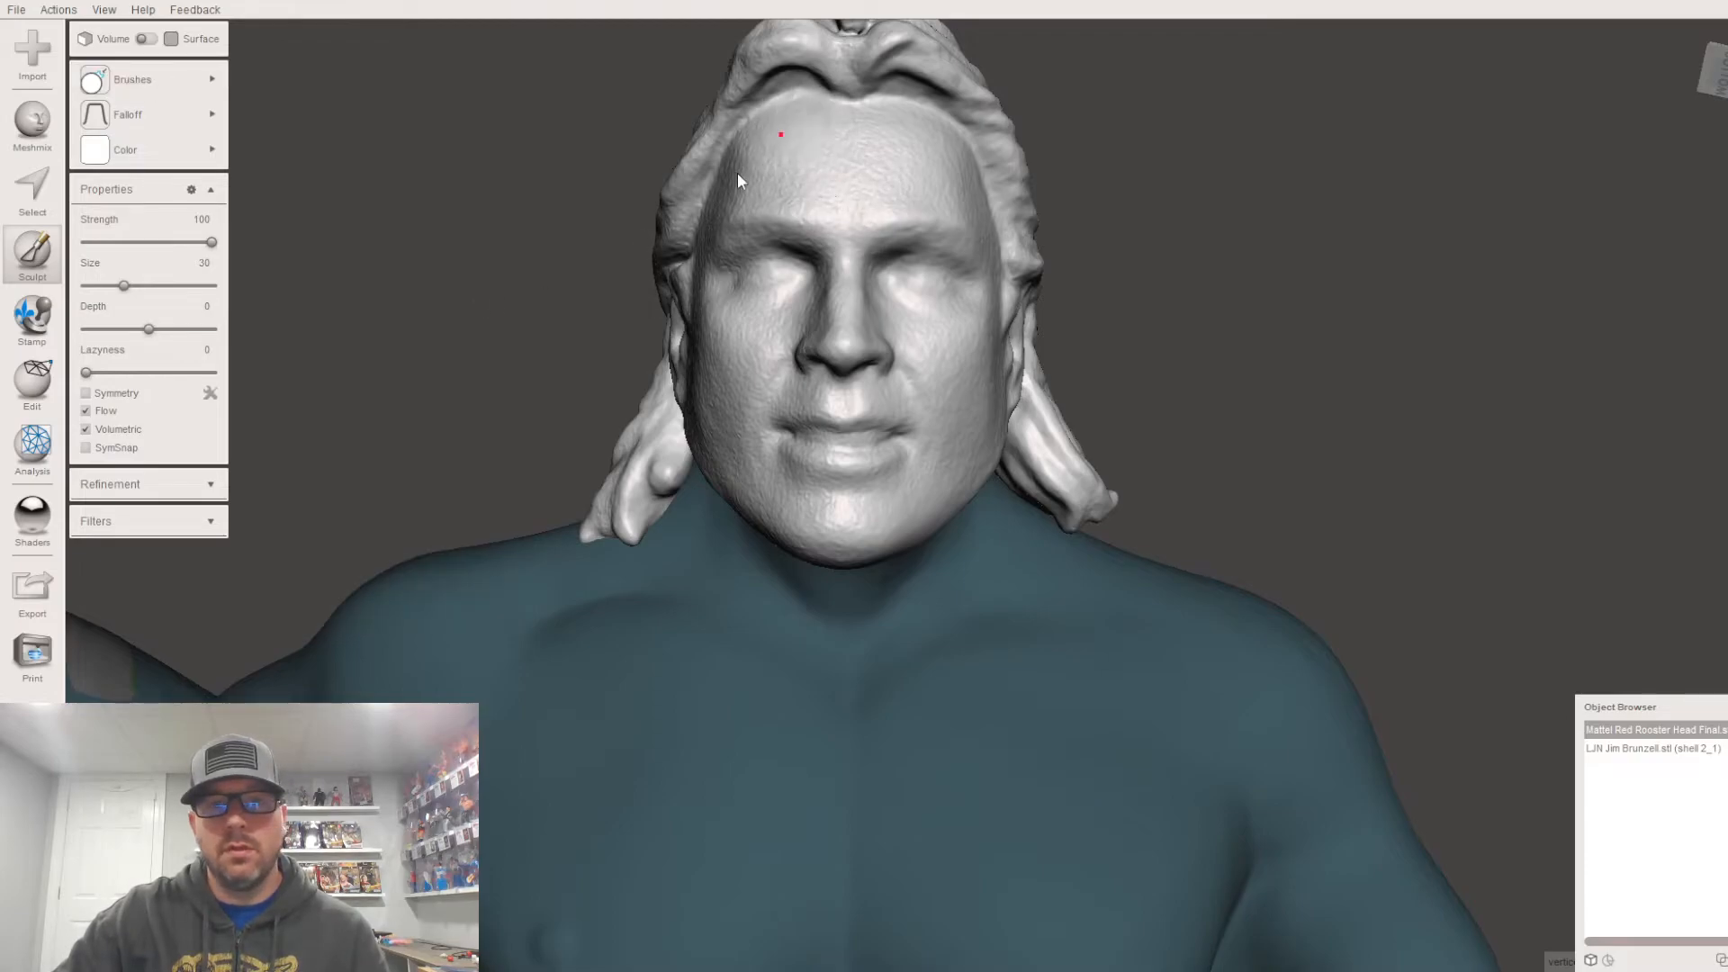
mouse_move(779, 185)
left_mouse_down()
mouse_move(943, 159)
mouse_move(841, 141)
mouse_move(929, 212)
mouse_move(733, 196)
mouse_move(909, 338)
left_mouse_up()
Step: Smooth the rough skin on the face's cheek and around the eye with ShrinkSmooth strokes
right_click_drag(911, 338, 1120, 413)
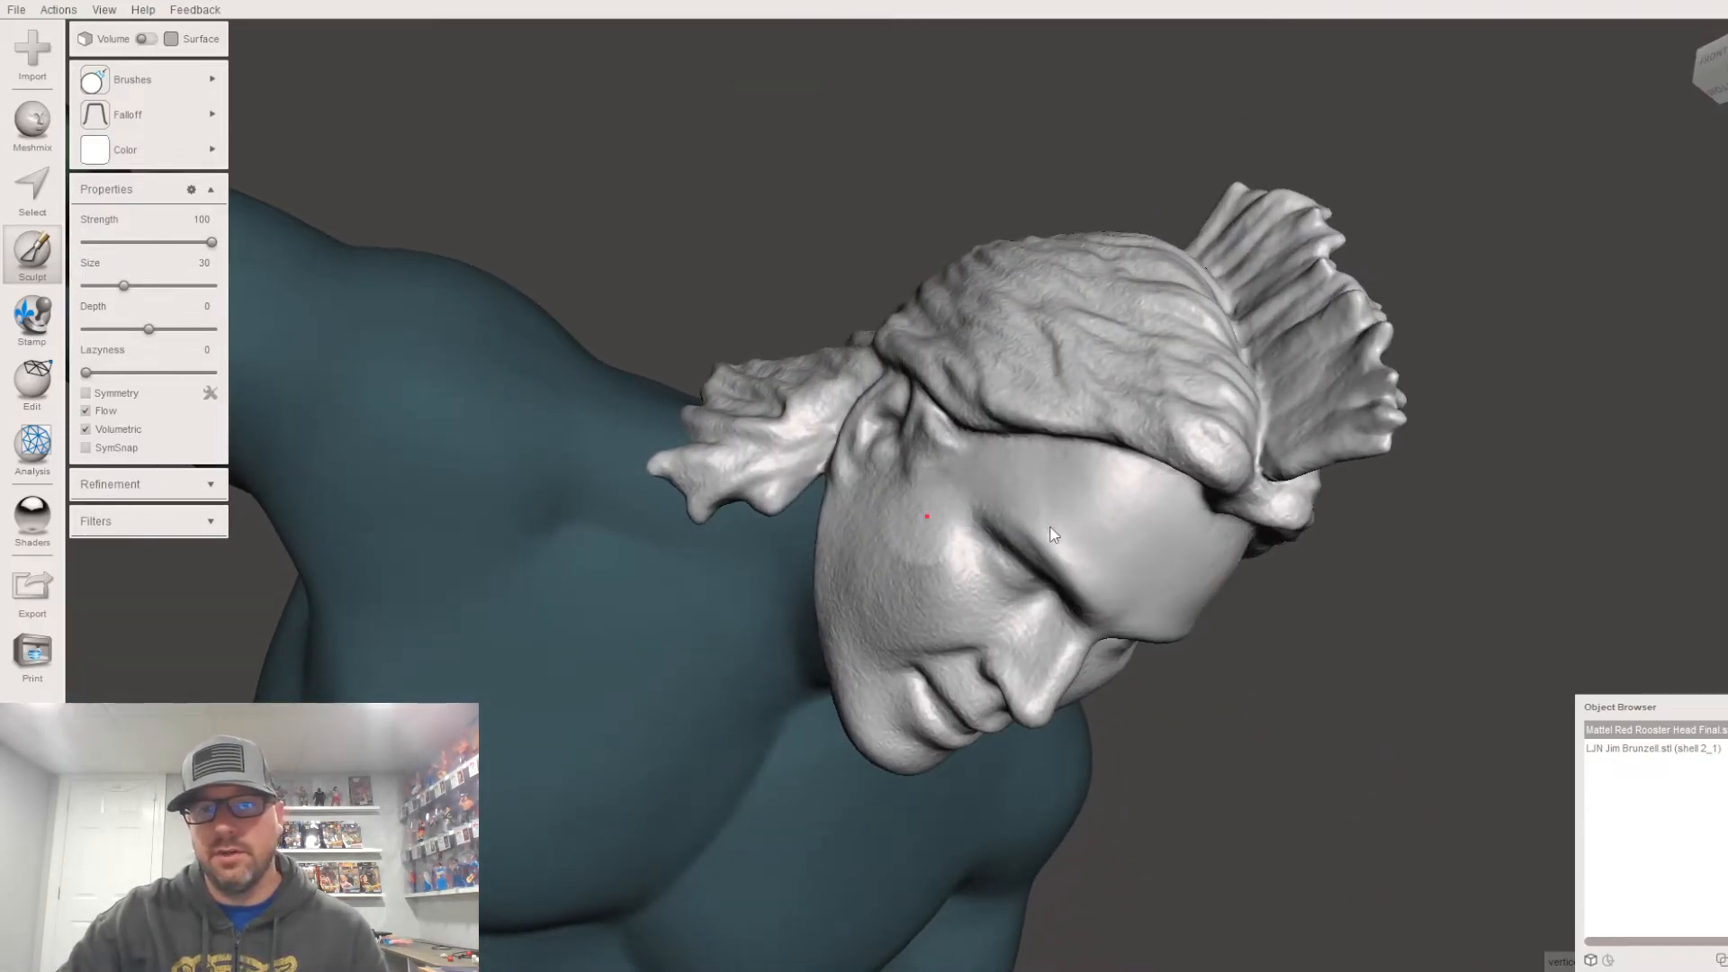
right_click_drag(1046, 524, 1071, 560)
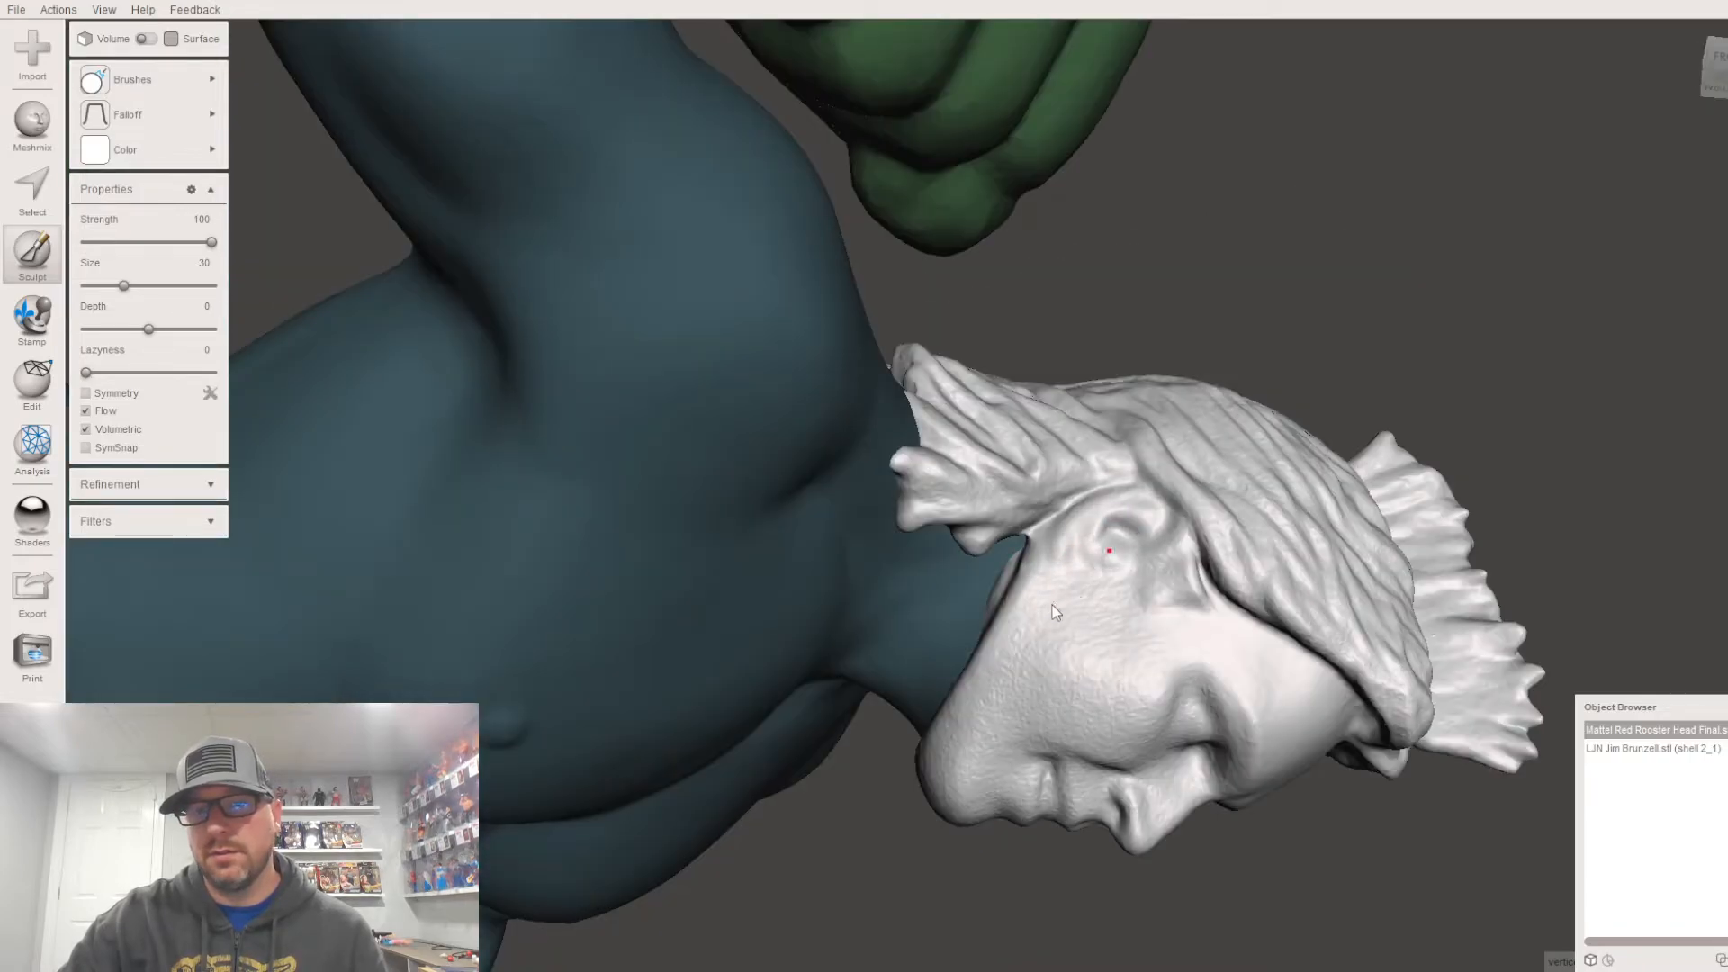
mouse_move(1007, 608)
left_mouse_down()
mouse_move(1106, 602)
mouse_move(1154, 640)
mouse_move(990, 711)
left_mouse_up()
right_click_drag(889, 591, 741, 649)
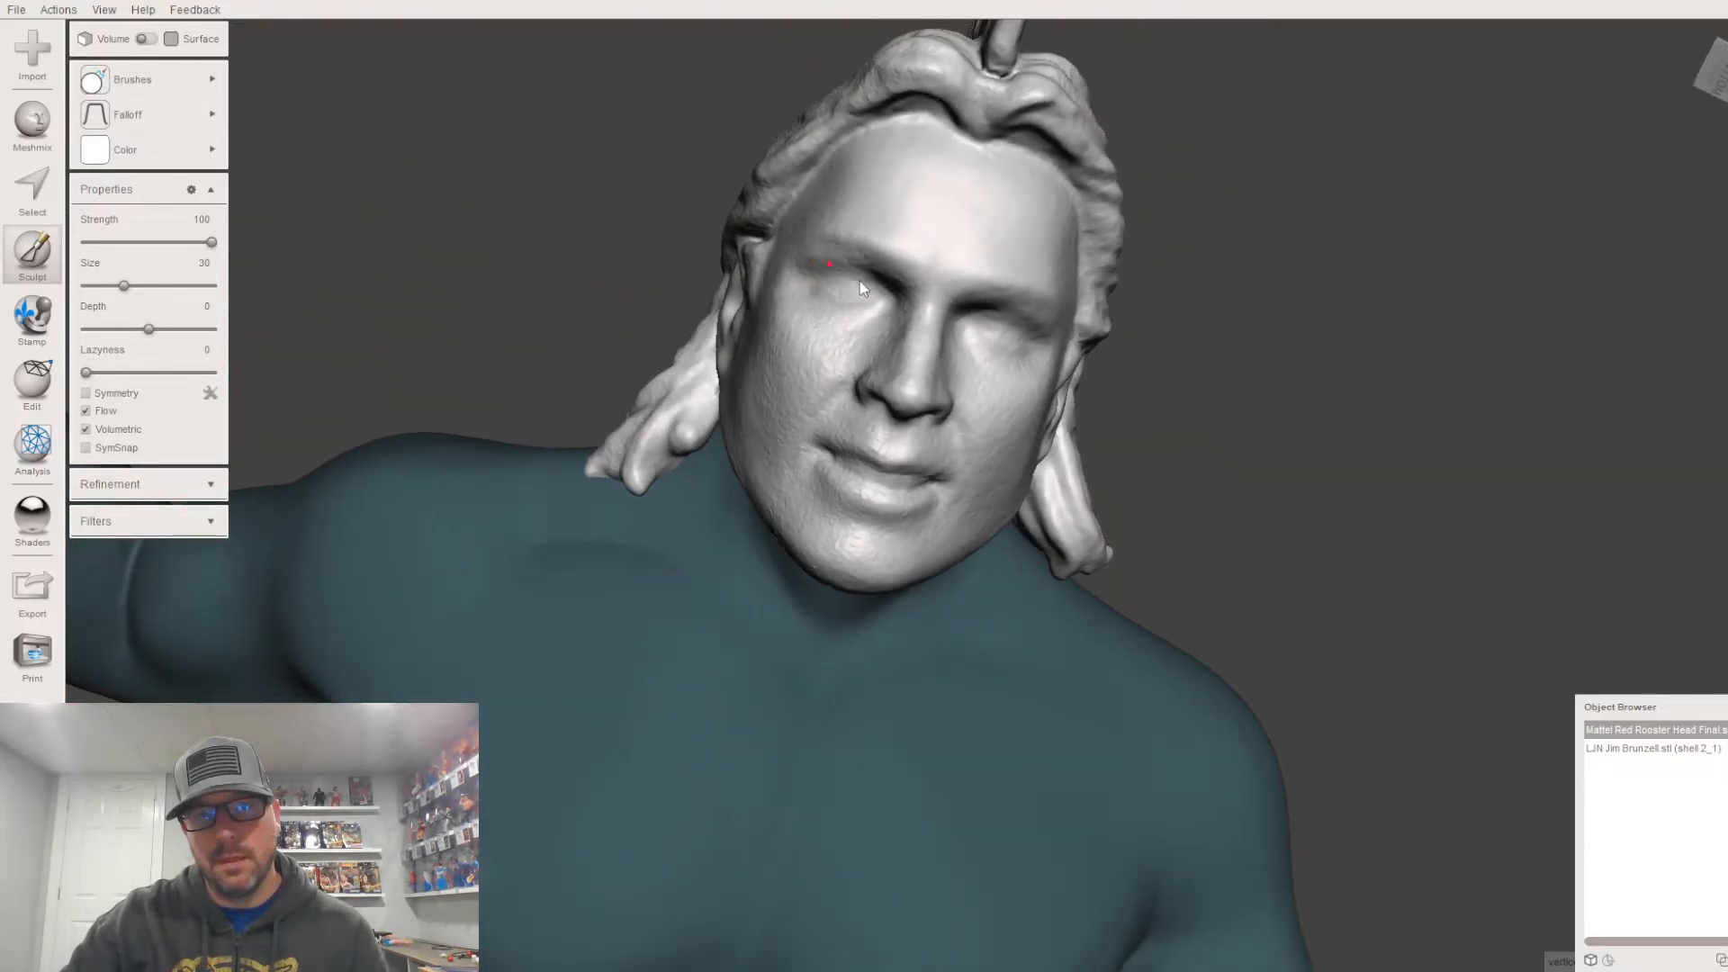
mouse_move(802, 317)
left_mouse_down()
mouse_move(927, 405)
mouse_move(963, 378)
mouse_move(895, 263)
mouse_move(876, 376)
mouse_move(931, 435)
mouse_move(829, 403)
mouse_move(785, 436)
mouse_move(861, 535)
mouse_move(895, 532)
left_mouse_up()
Step: Smooth the remaining rough skin along the jaw, mouth and chin with ShrinkSmooth
right_click_drag(895, 532, 933, 558)
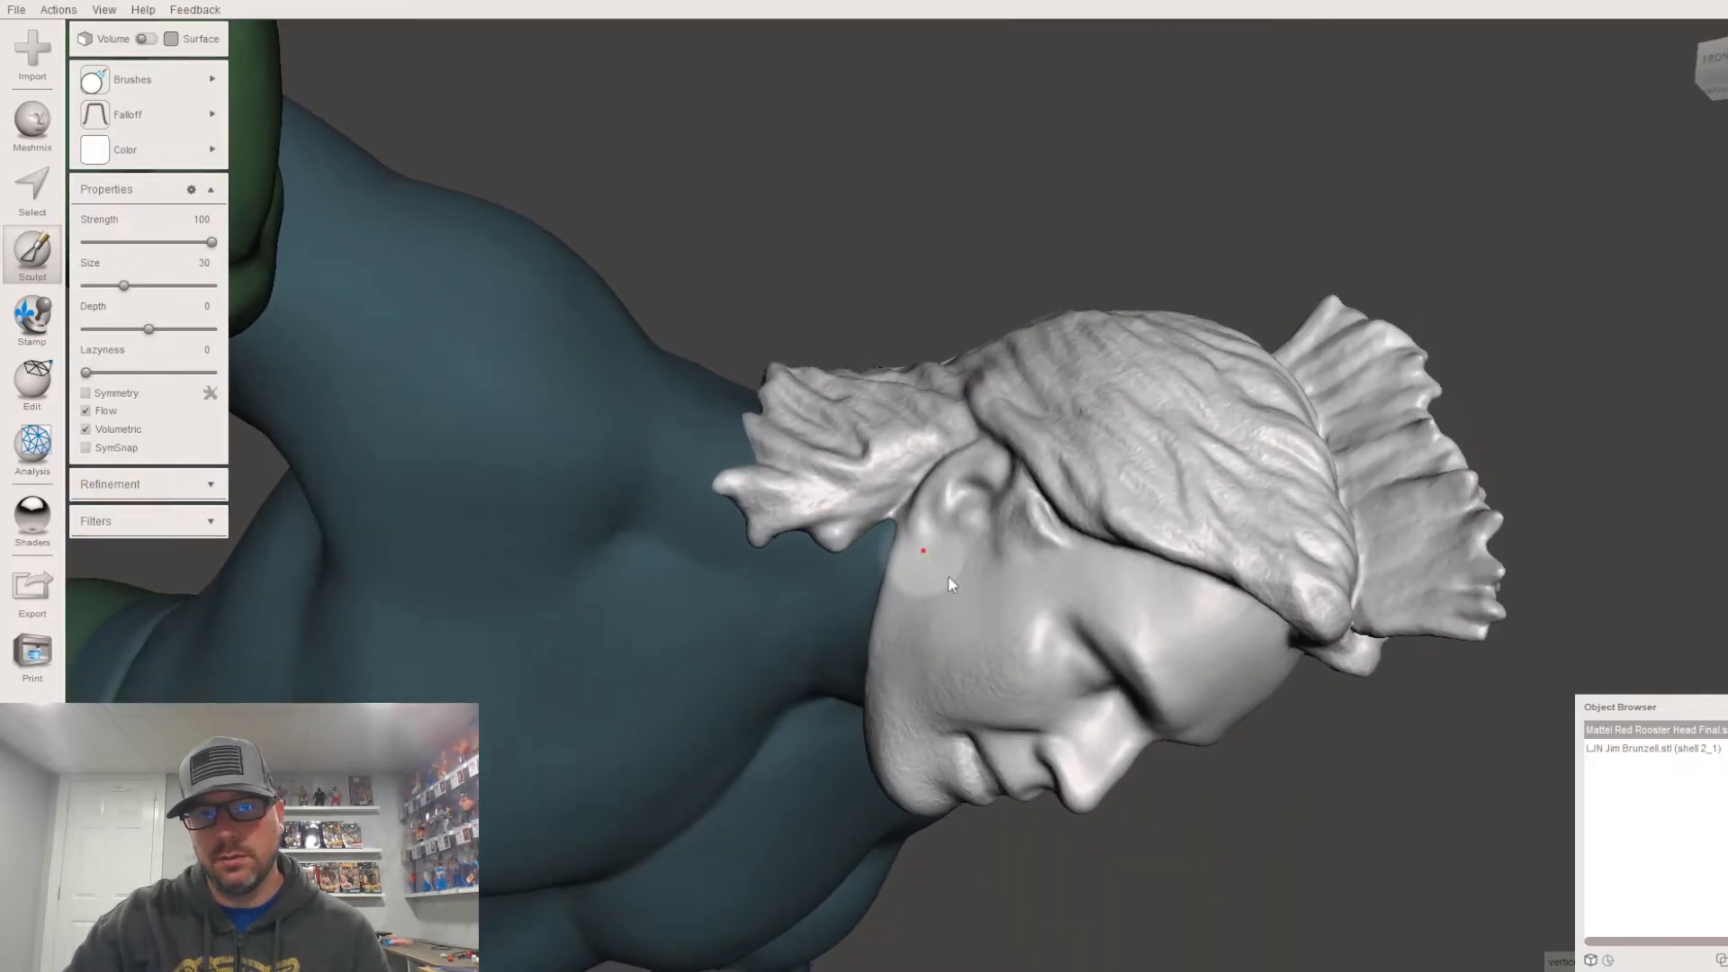
mouse_move(1023, 707)
left_mouse_down()
mouse_move(940, 720)
mouse_move(969, 670)
mouse_move(886, 634)
mouse_move(883, 698)
mouse_move(900, 641)
mouse_move(875, 546)
left_mouse_up()
mouse_move(875, 546)
right_mouse_down()
mouse_move(987, 509)
mouse_move(1100, 552)
mouse_move(1093, 643)
mouse_move(1048, 561)
mouse_move(1034, 414)
right_mouse_up()
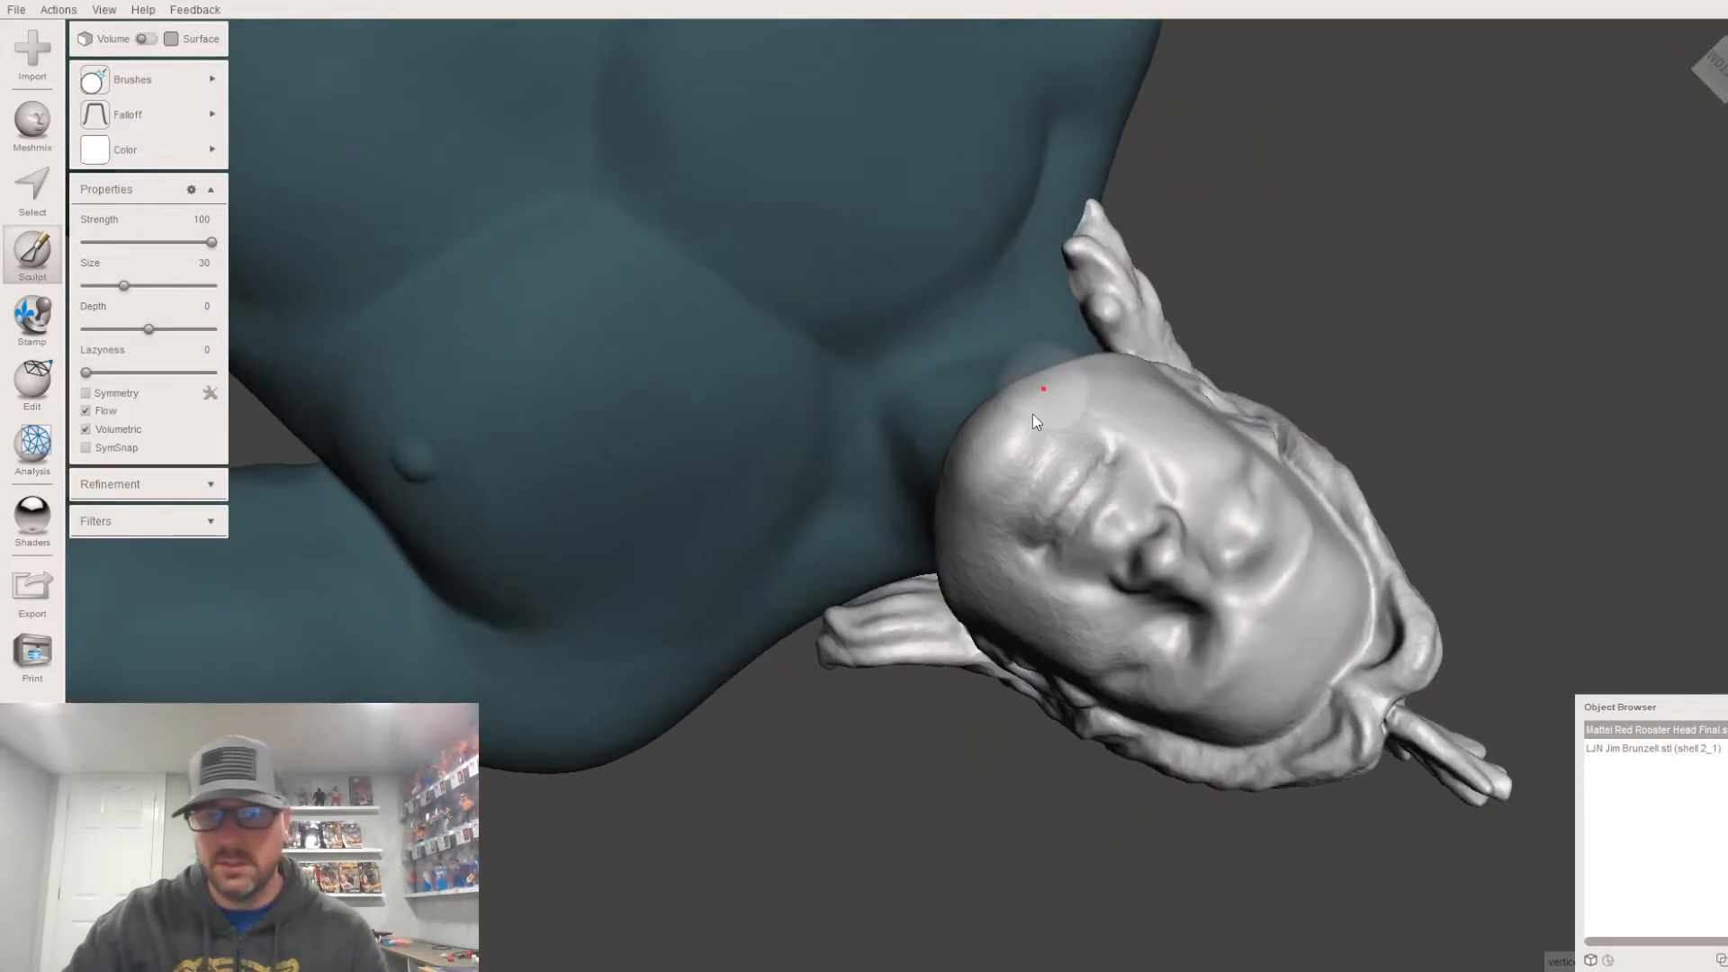
mouse_move(1048, 440)
left_mouse_down()
mouse_move(1072, 430)
mouse_move(1007, 530)
mouse_move(1052, 558)
mouse_move(1103, 468)
mouse_move(1100, 429)
mouse_move(1061, 445)
left_mouse_up()
mouse_move(1060, 445)
right_mouse_down()
mouse_move(1125, 370)
mouse_move(1357, 477)
mouse_move(1535, 501)
right_mouse_up()
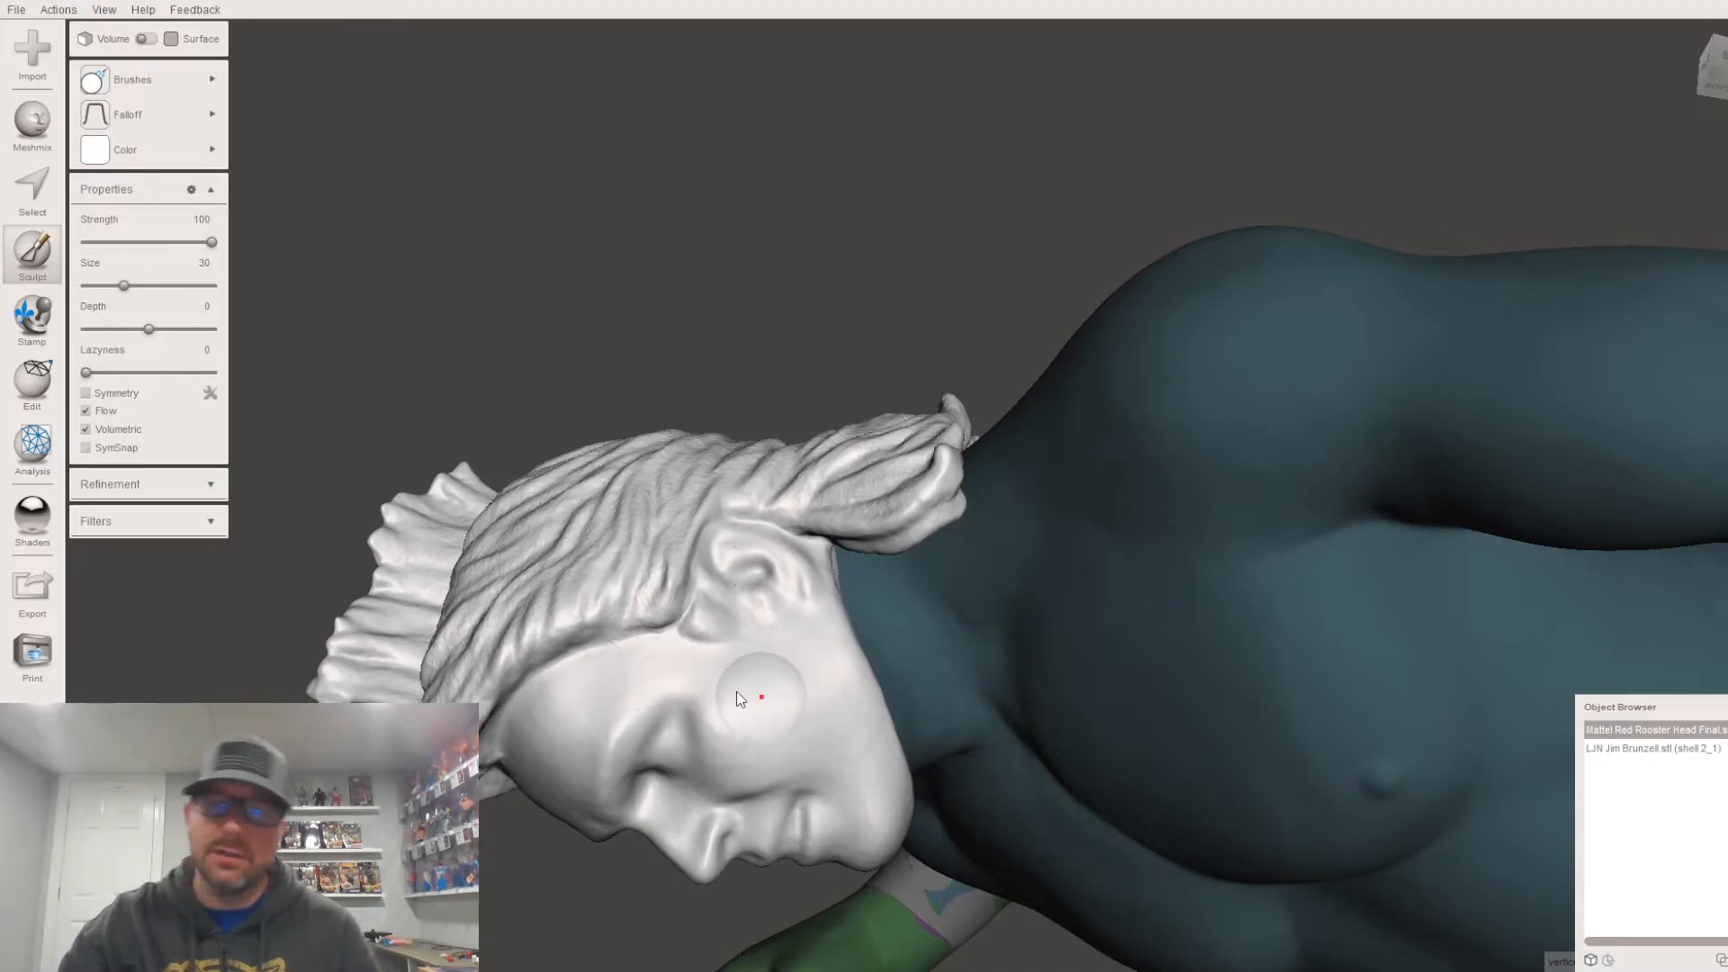
Step: Examine the smoothed face from several angles and how the back hair meets the neck and shoulders
mouse_move(921, 668)
right_mouse_down()
mouse_move(657, 689)
mouse_move(661, 769)
mouse_move(982, 614)
right_mouse_up()
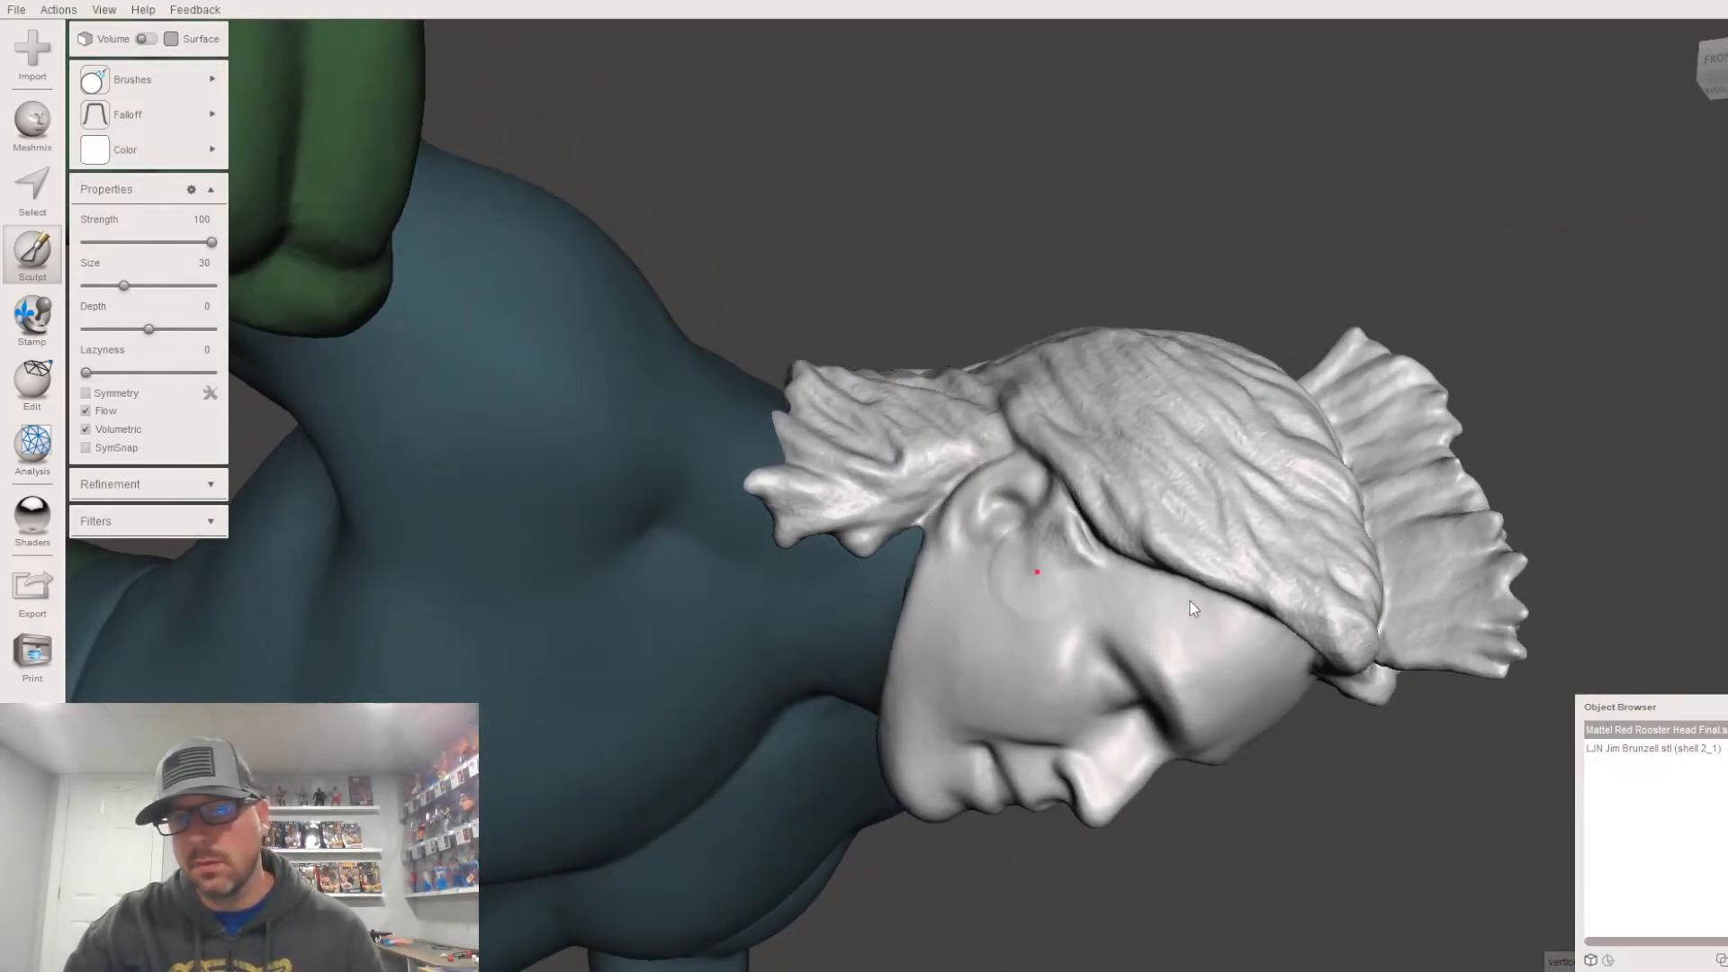
right_click_drag(1143, 587, 936, 219)
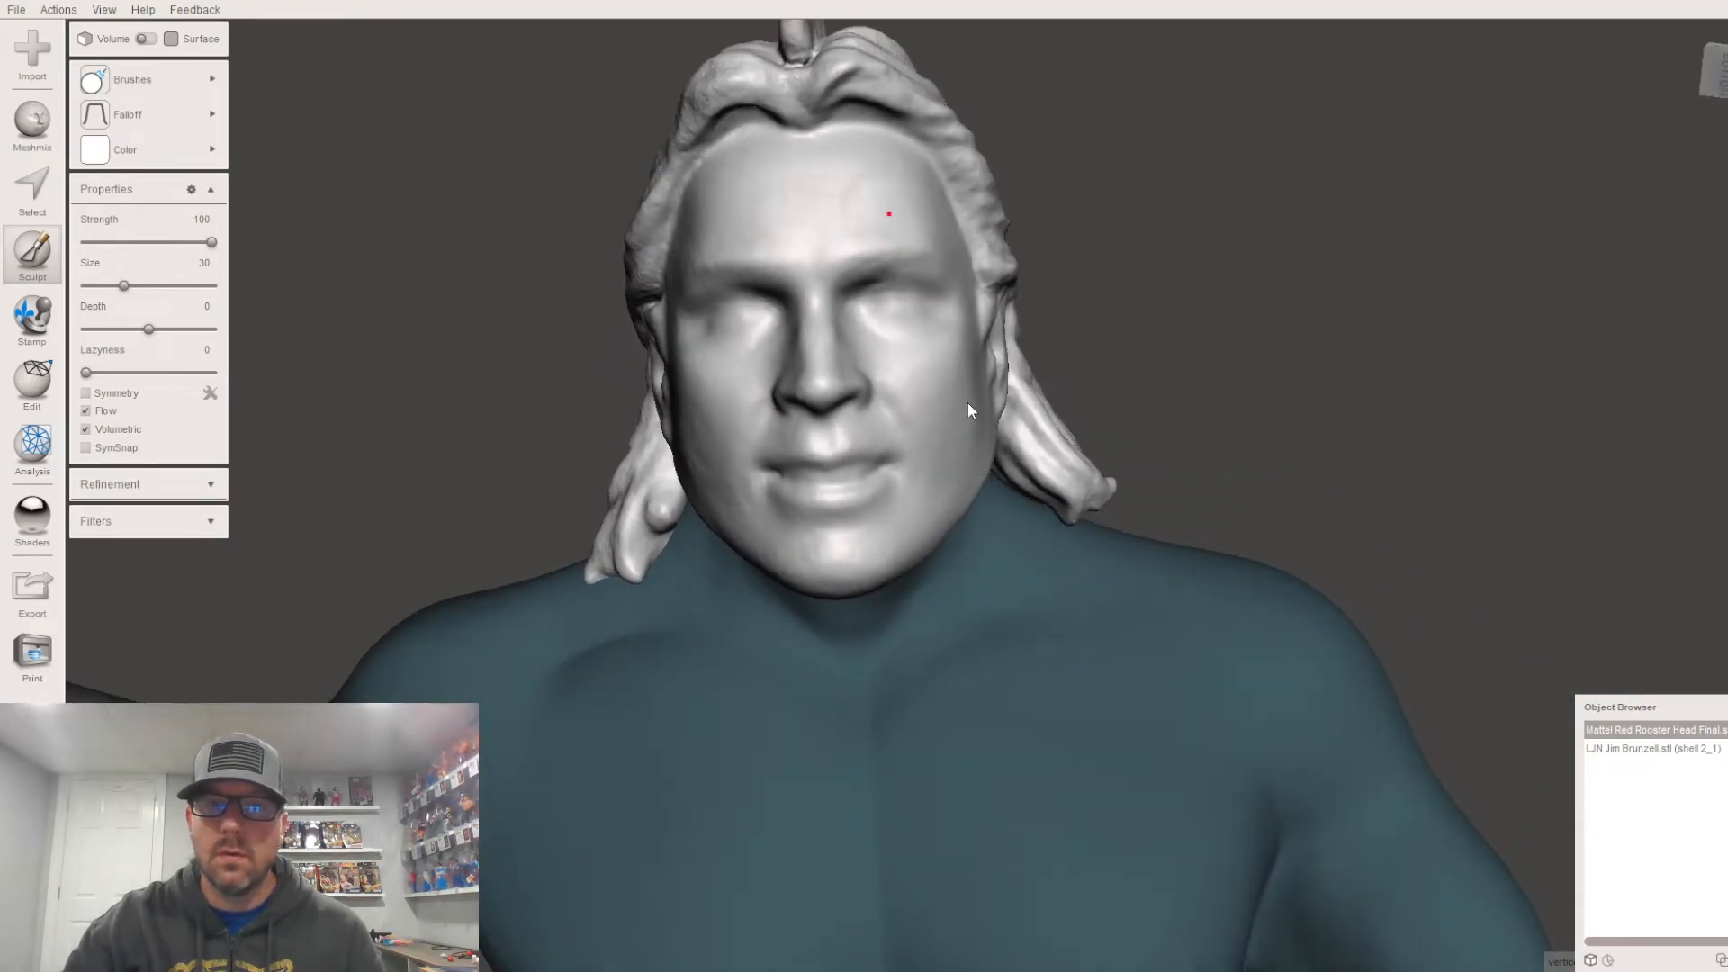
mouse_move(1011, 676)
right_mouse_down()
mouse_move(941, 673)
mouse_move(1019, 667)
right_mouse_up()
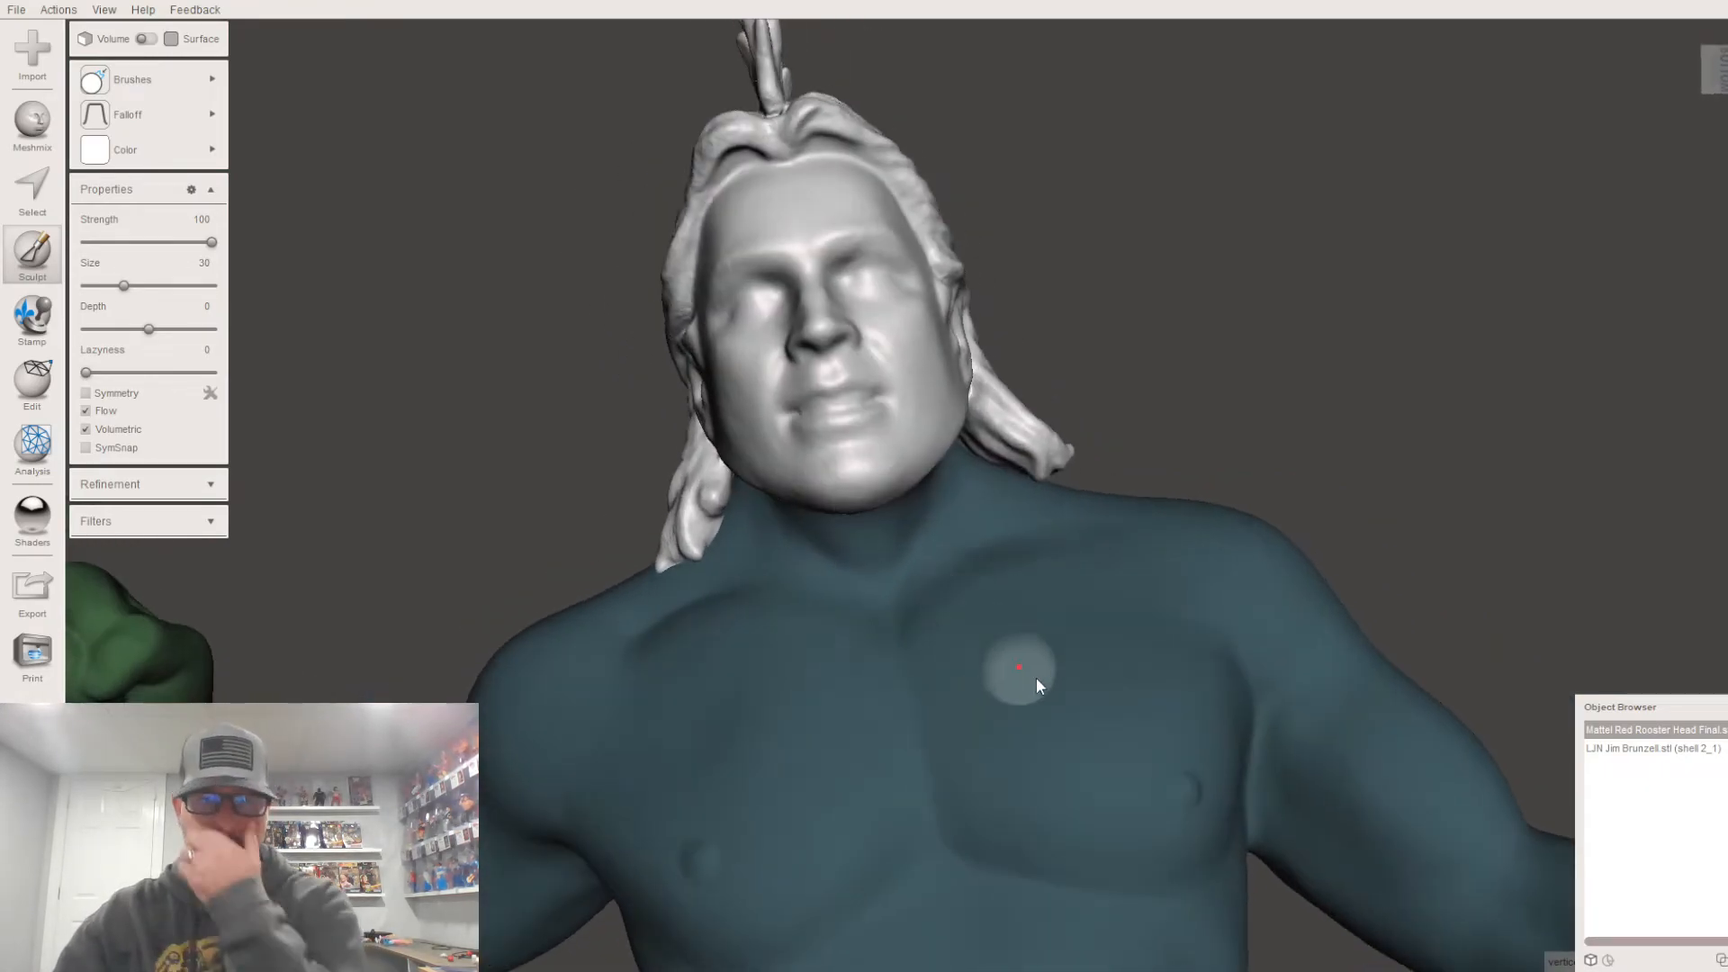
scroll(1120, 610, "up", 6)
right_click_drag(1120, 610, 845, 596)
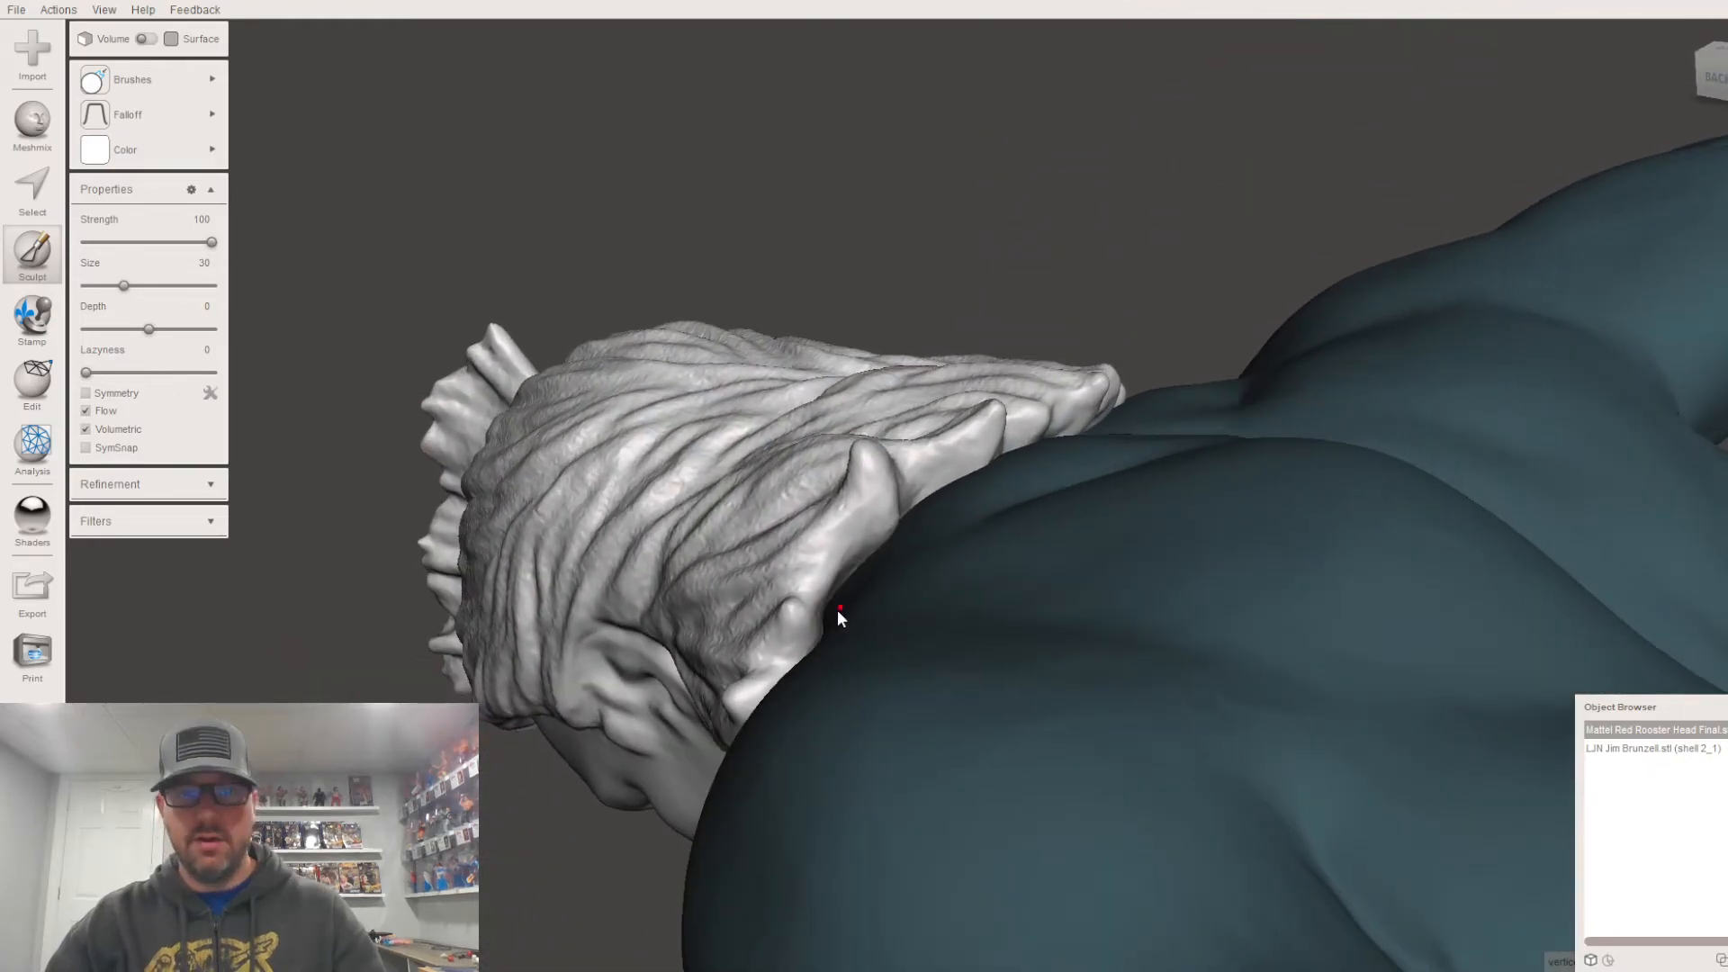
scroll(869, 625, "up", 3)
right_click_drag(844, 689, 802, 723)
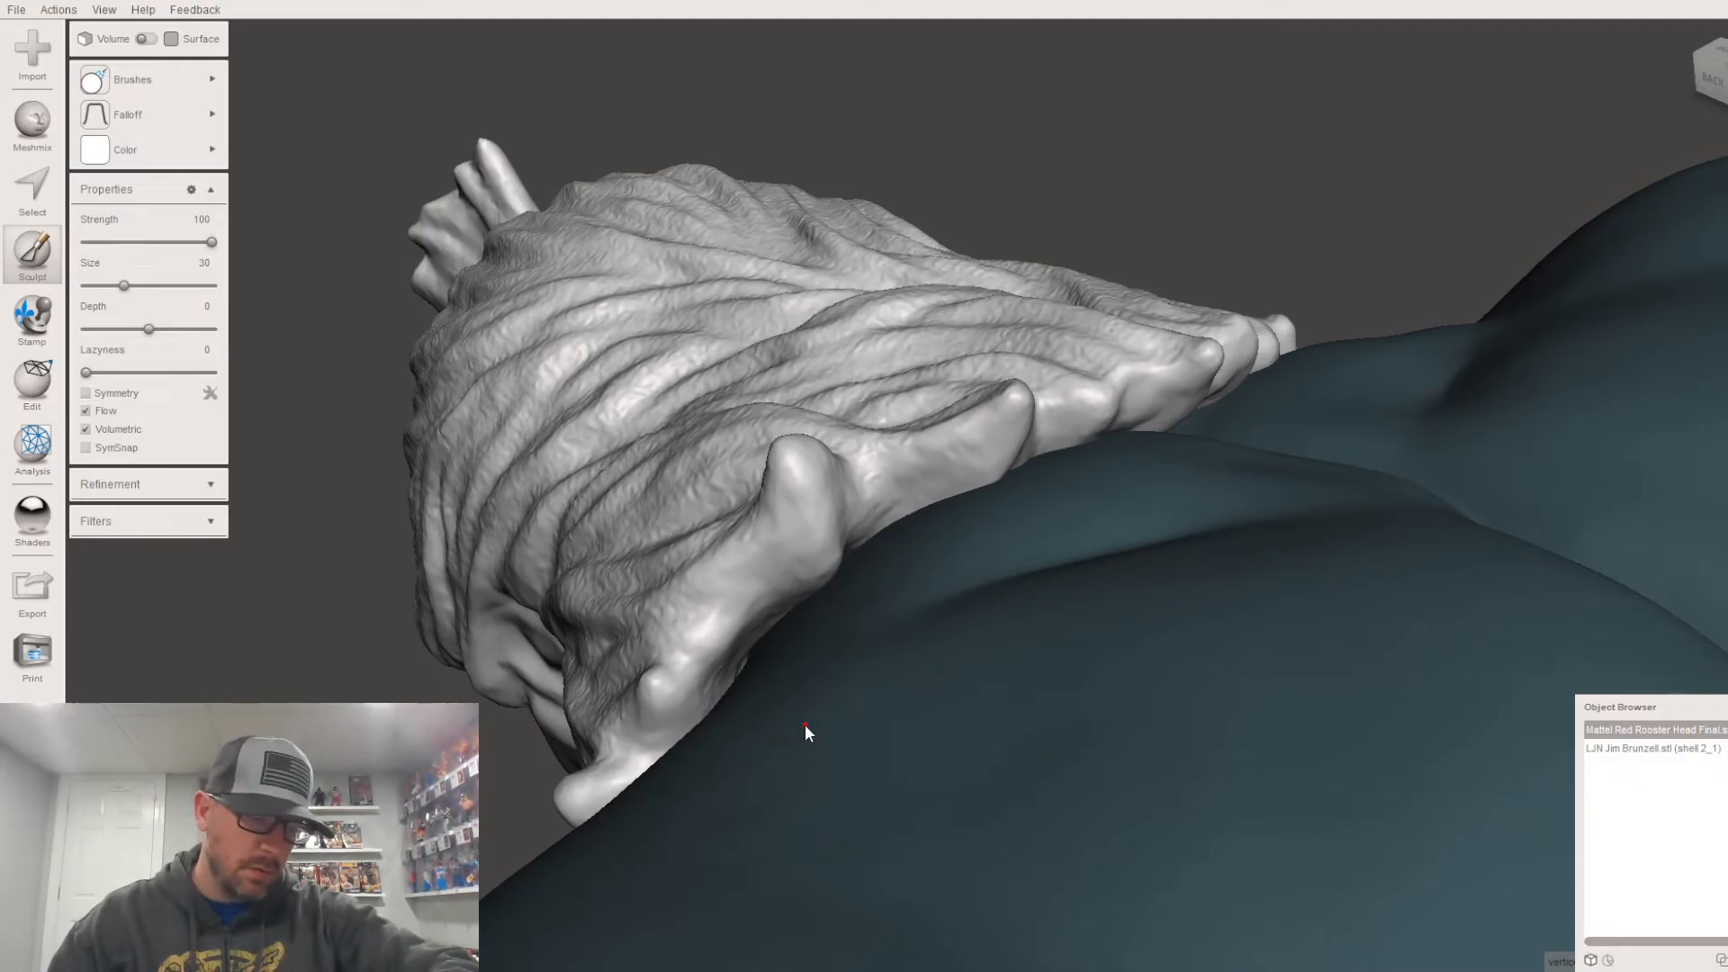
scroll(806, 726, "up", 1)
Step: With the head active, switch to the Move brush and pull the hair's underside behind the ear toward the neck
mouse_move(808, 725)
right_mouse_down()
mouse_move(893, 668)
mouse_move(936, 461)
mouse_move(926, 382)
mouse_move(1011, 408)
mouse_move(783, 369)
mouse_move(834, 369)
mouse_move(863, 427)
mouse_move(881, 366)
right_mouse_up()
left_click(1668, 753)
left_click(1657, 732)
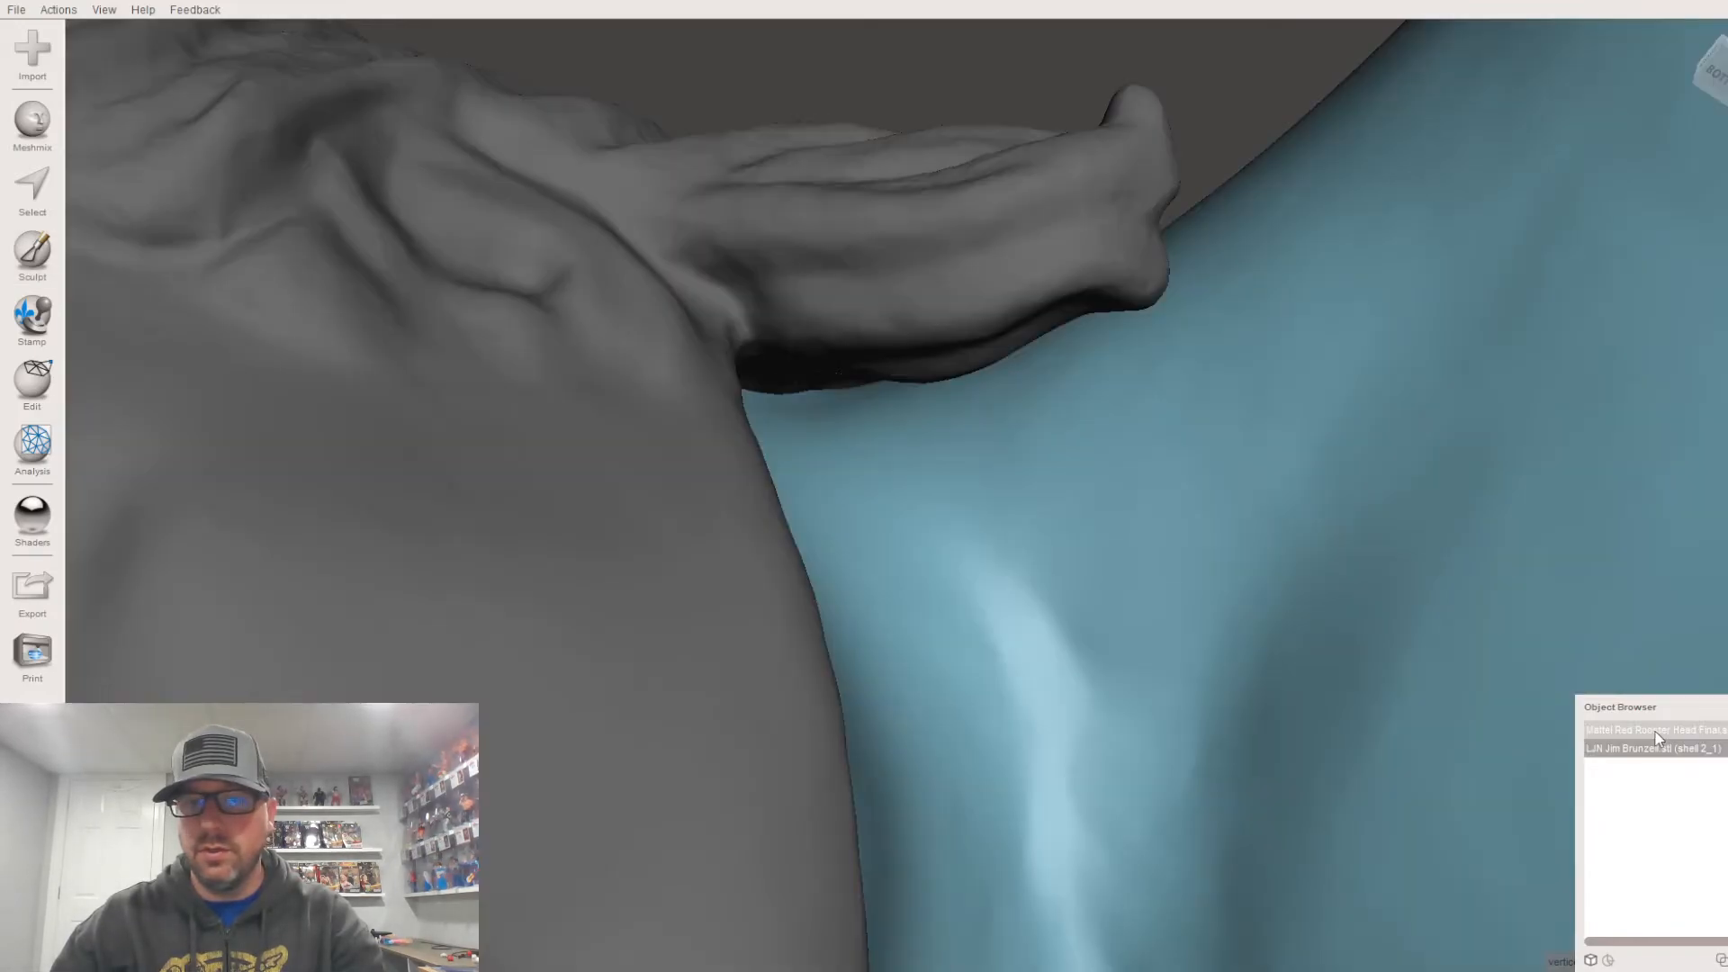
mouse_move(964, 483)
right_mouse_down()
mouse_move(939, 454)
mouse_move(925, 472)
right_mouse_up()
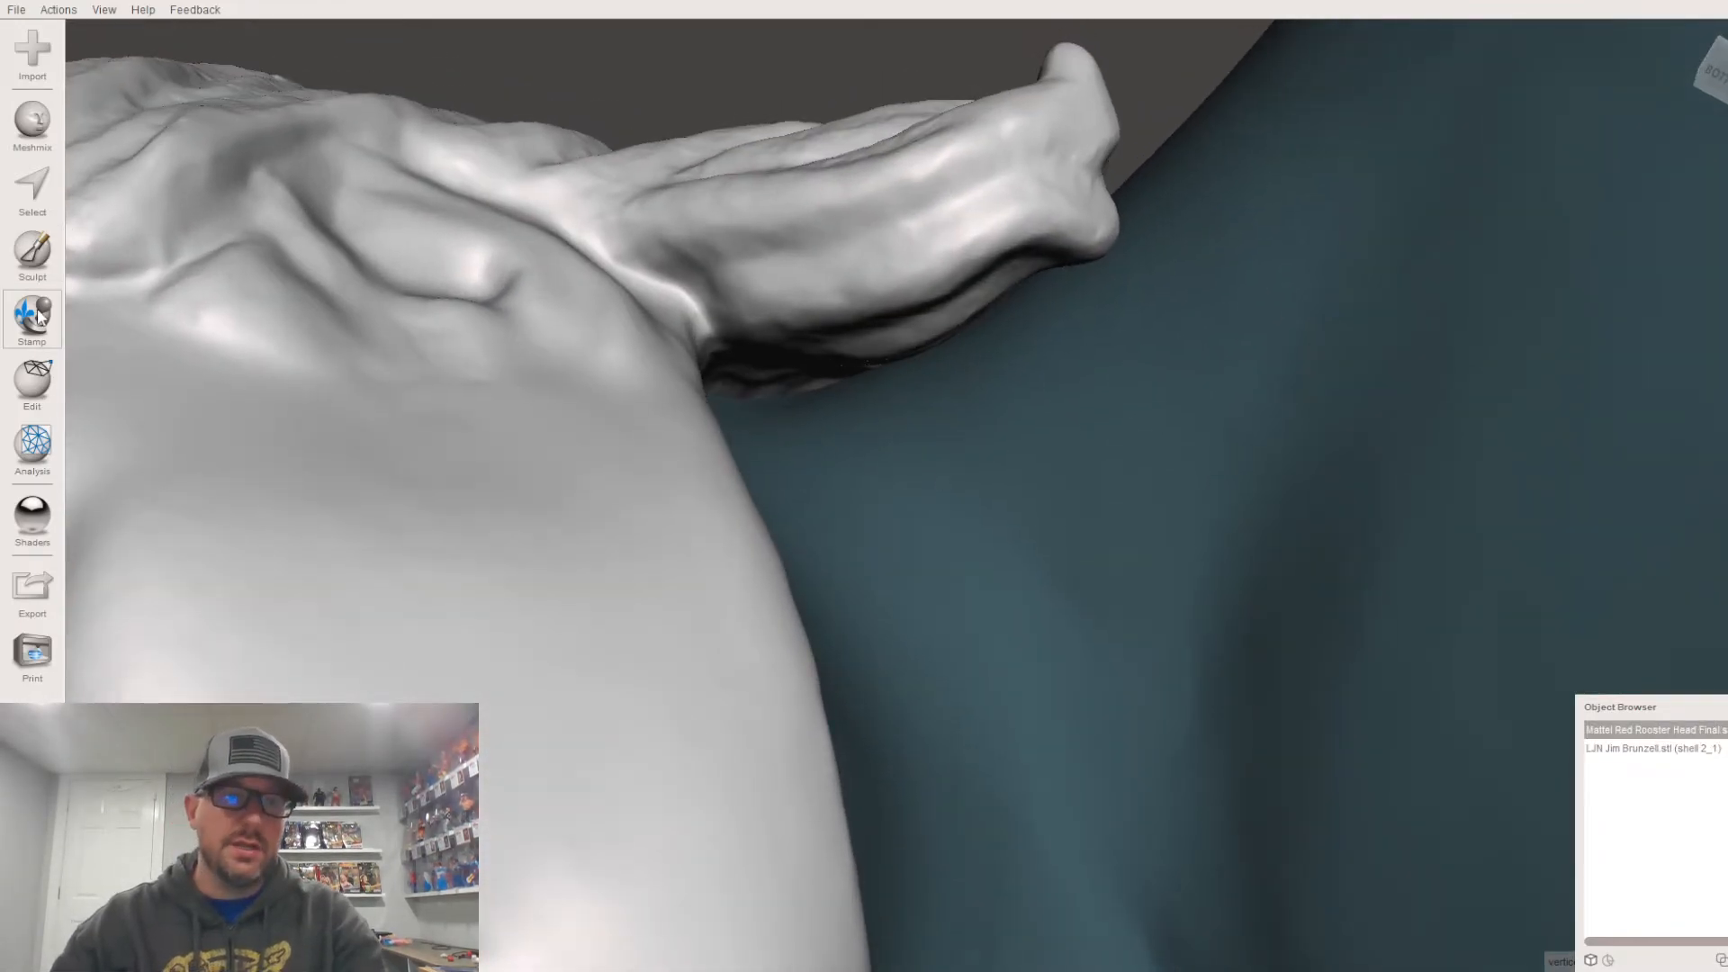
left_click(34, 389)
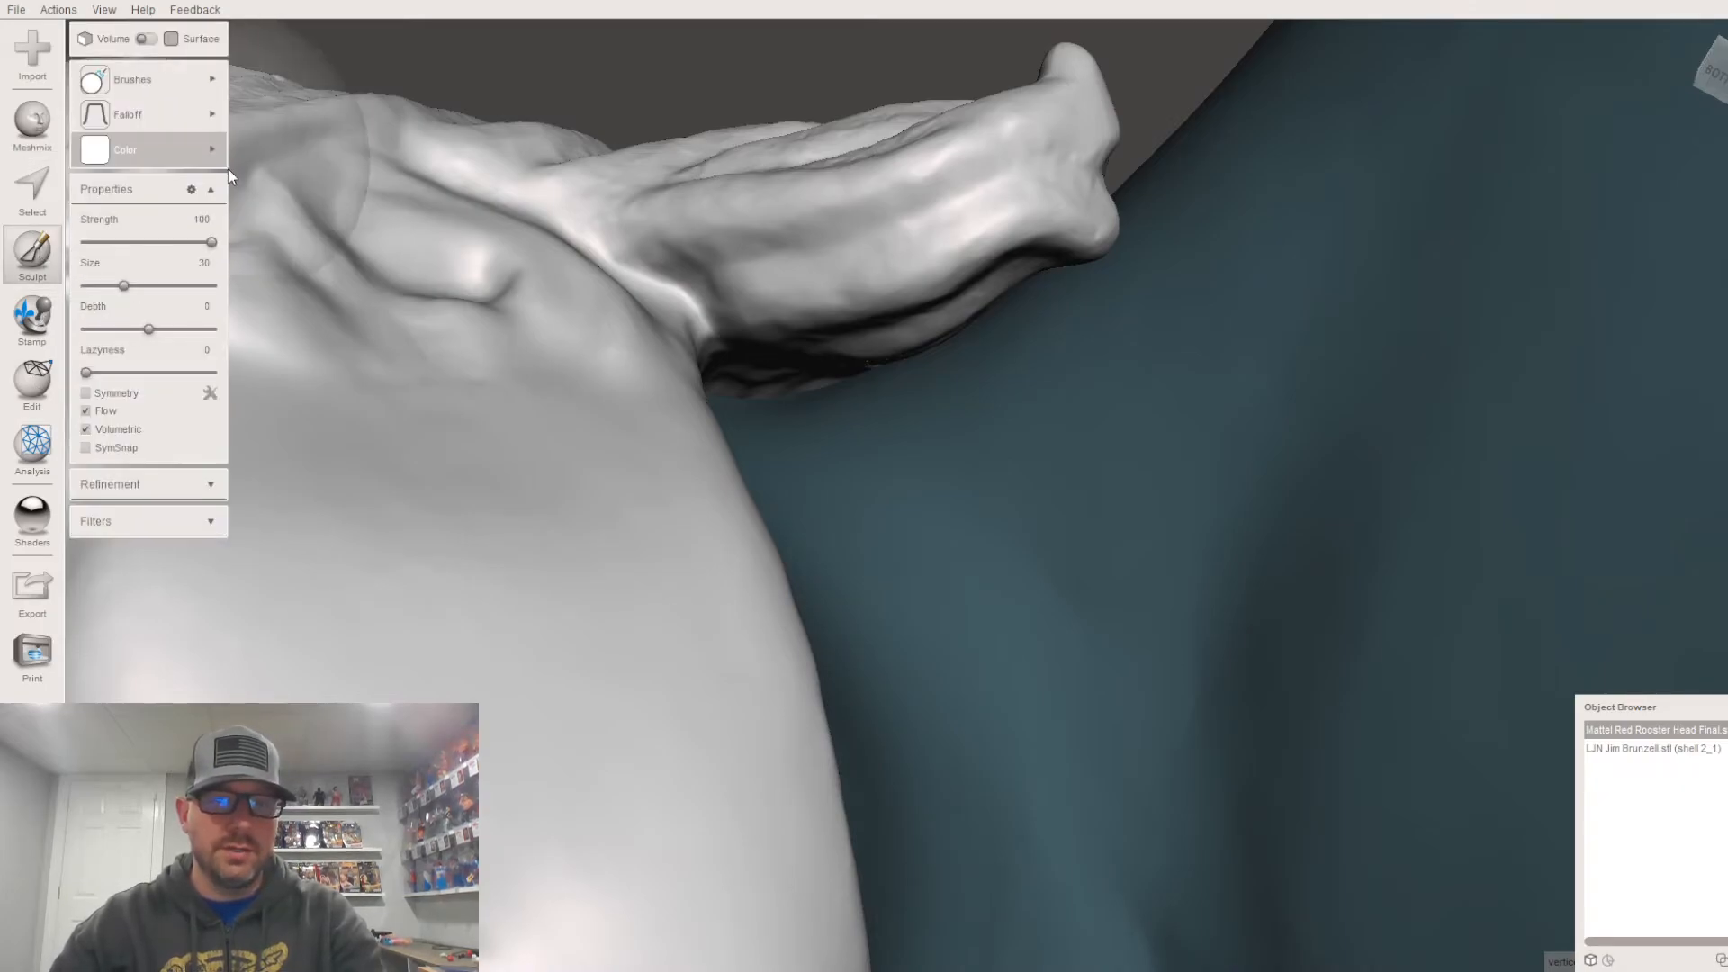
mouse_move(180, 80)
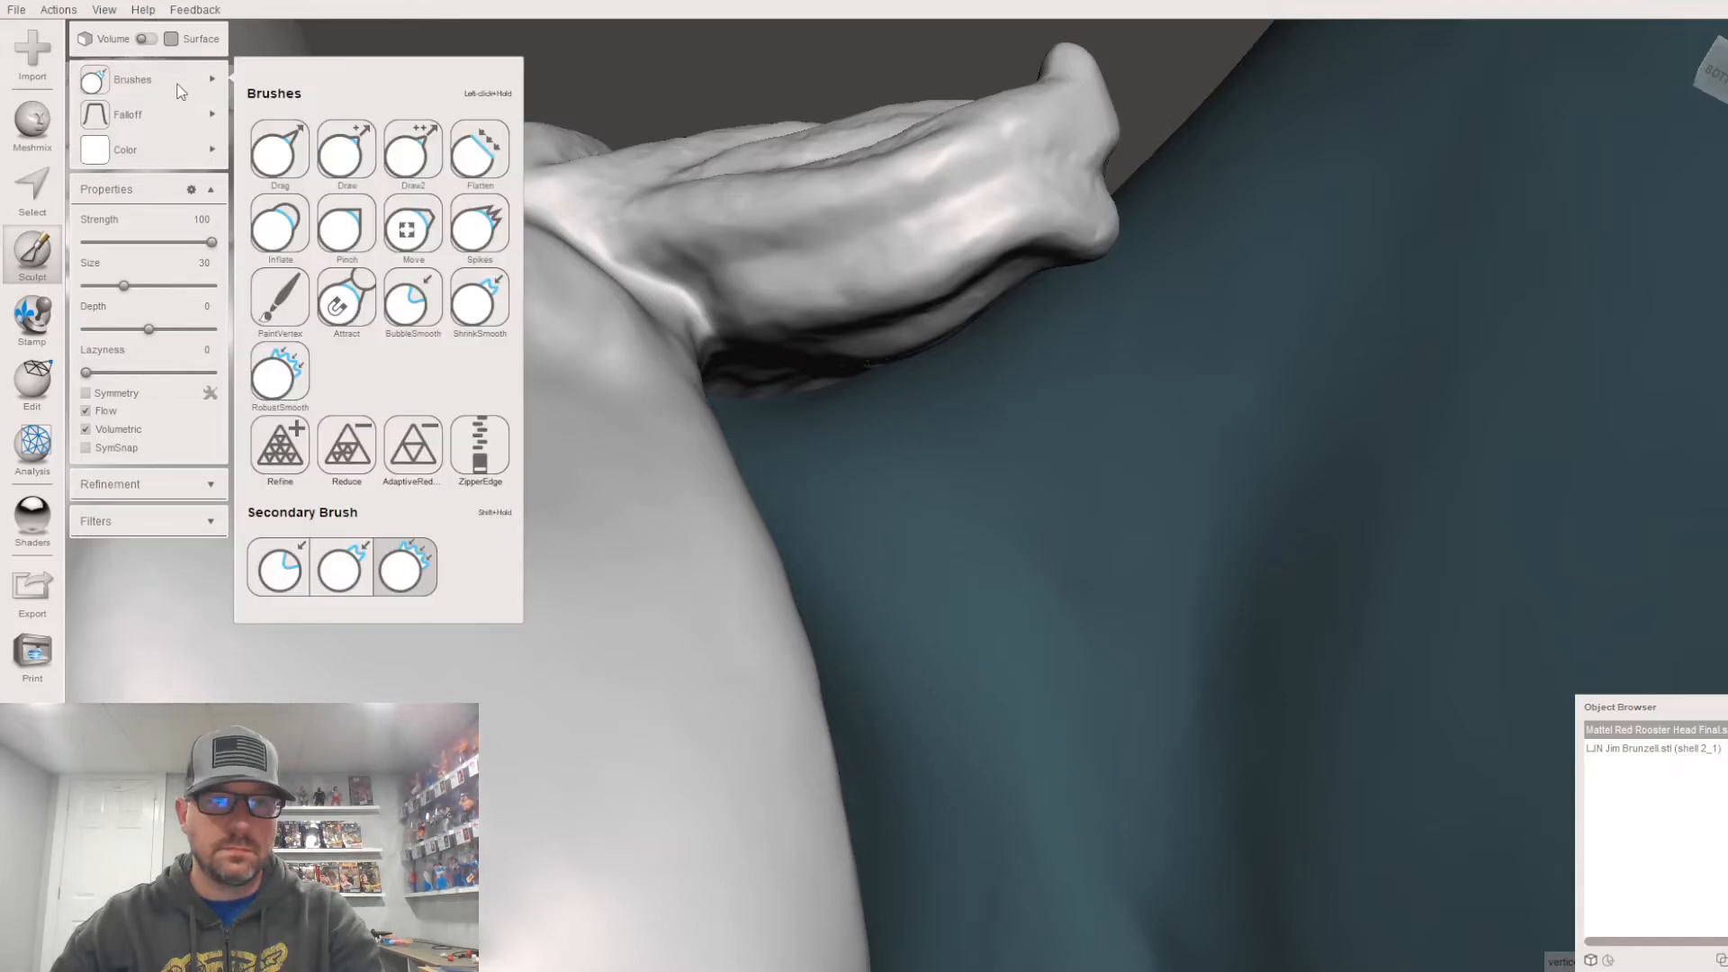
left_click(410, 236)
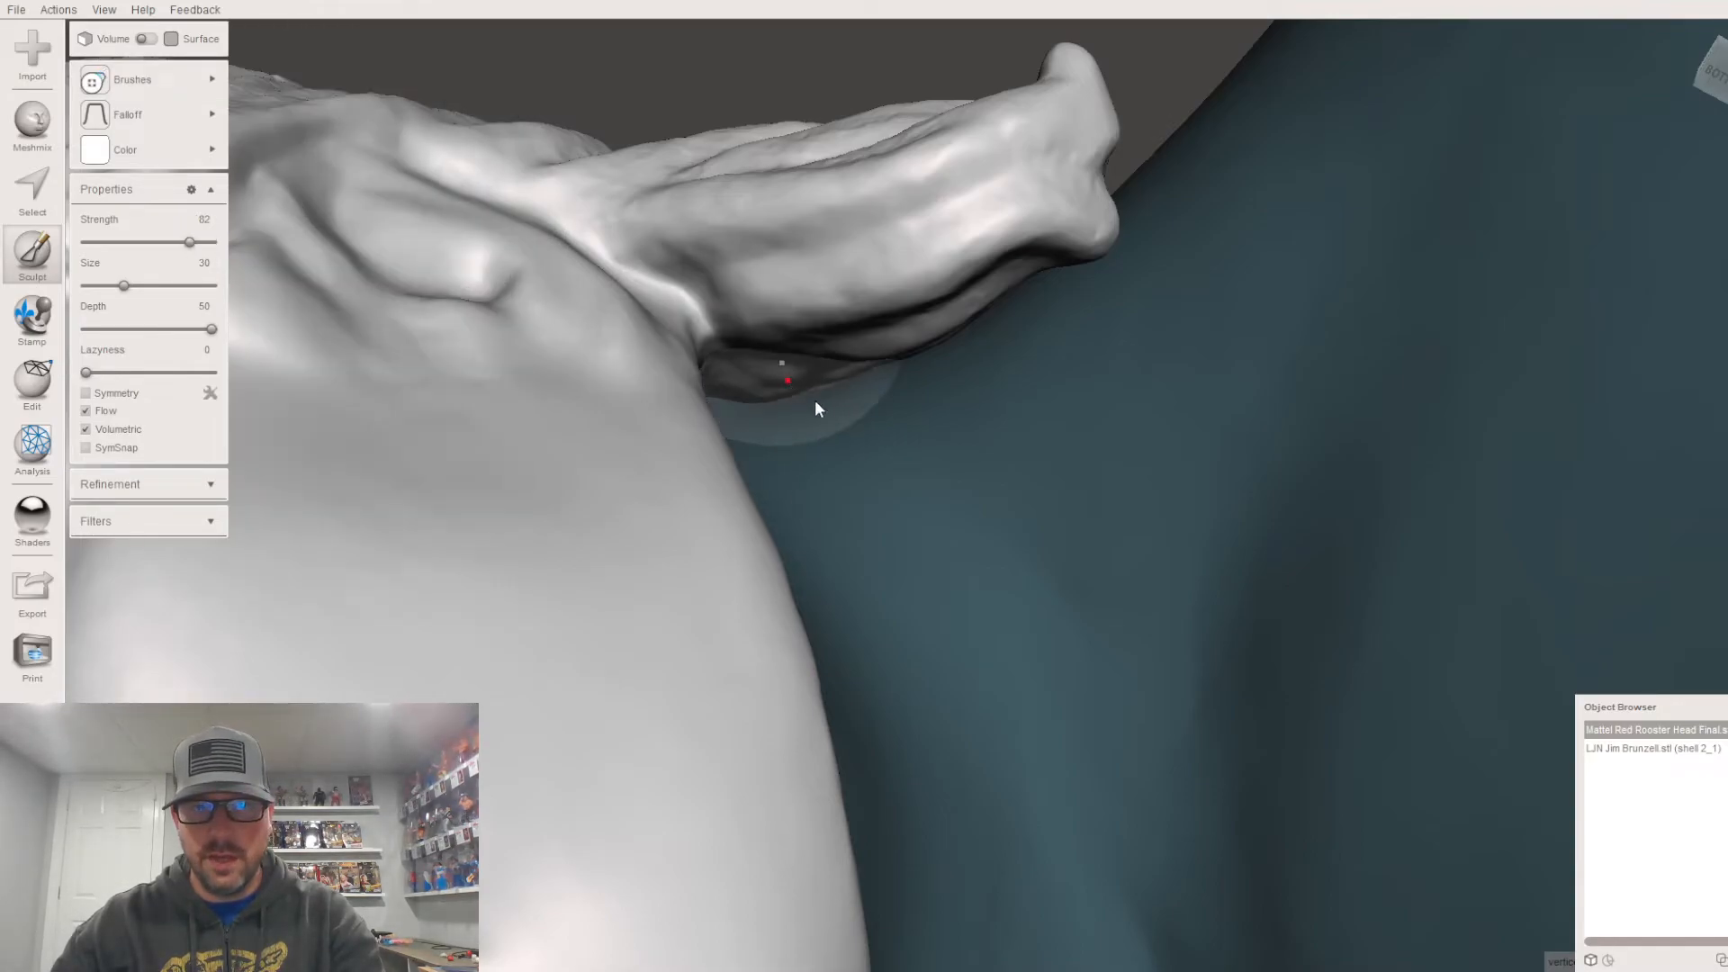
right_click_drag(743, 432, 666, 446)
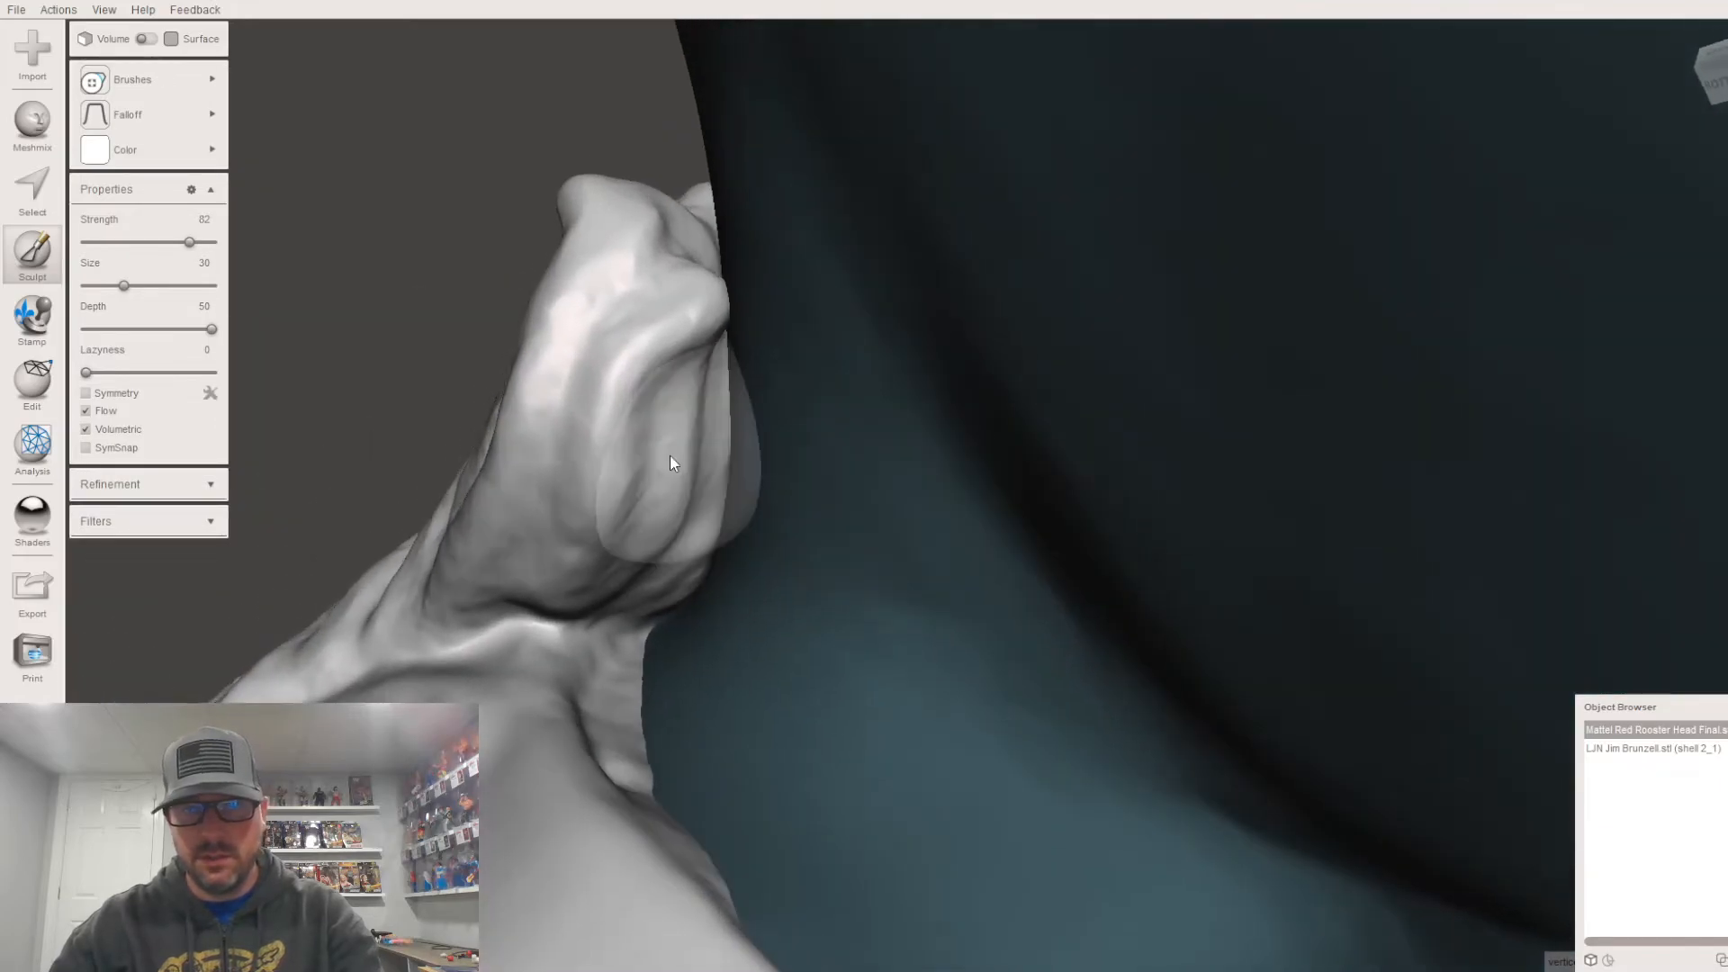
right_click_drag(704, 640, 641, 613)
mouse_move(645, 608)
left_mouse_down()
mouse_move(592, 610)
mouse_move(639, 661)
left_mouse_up()
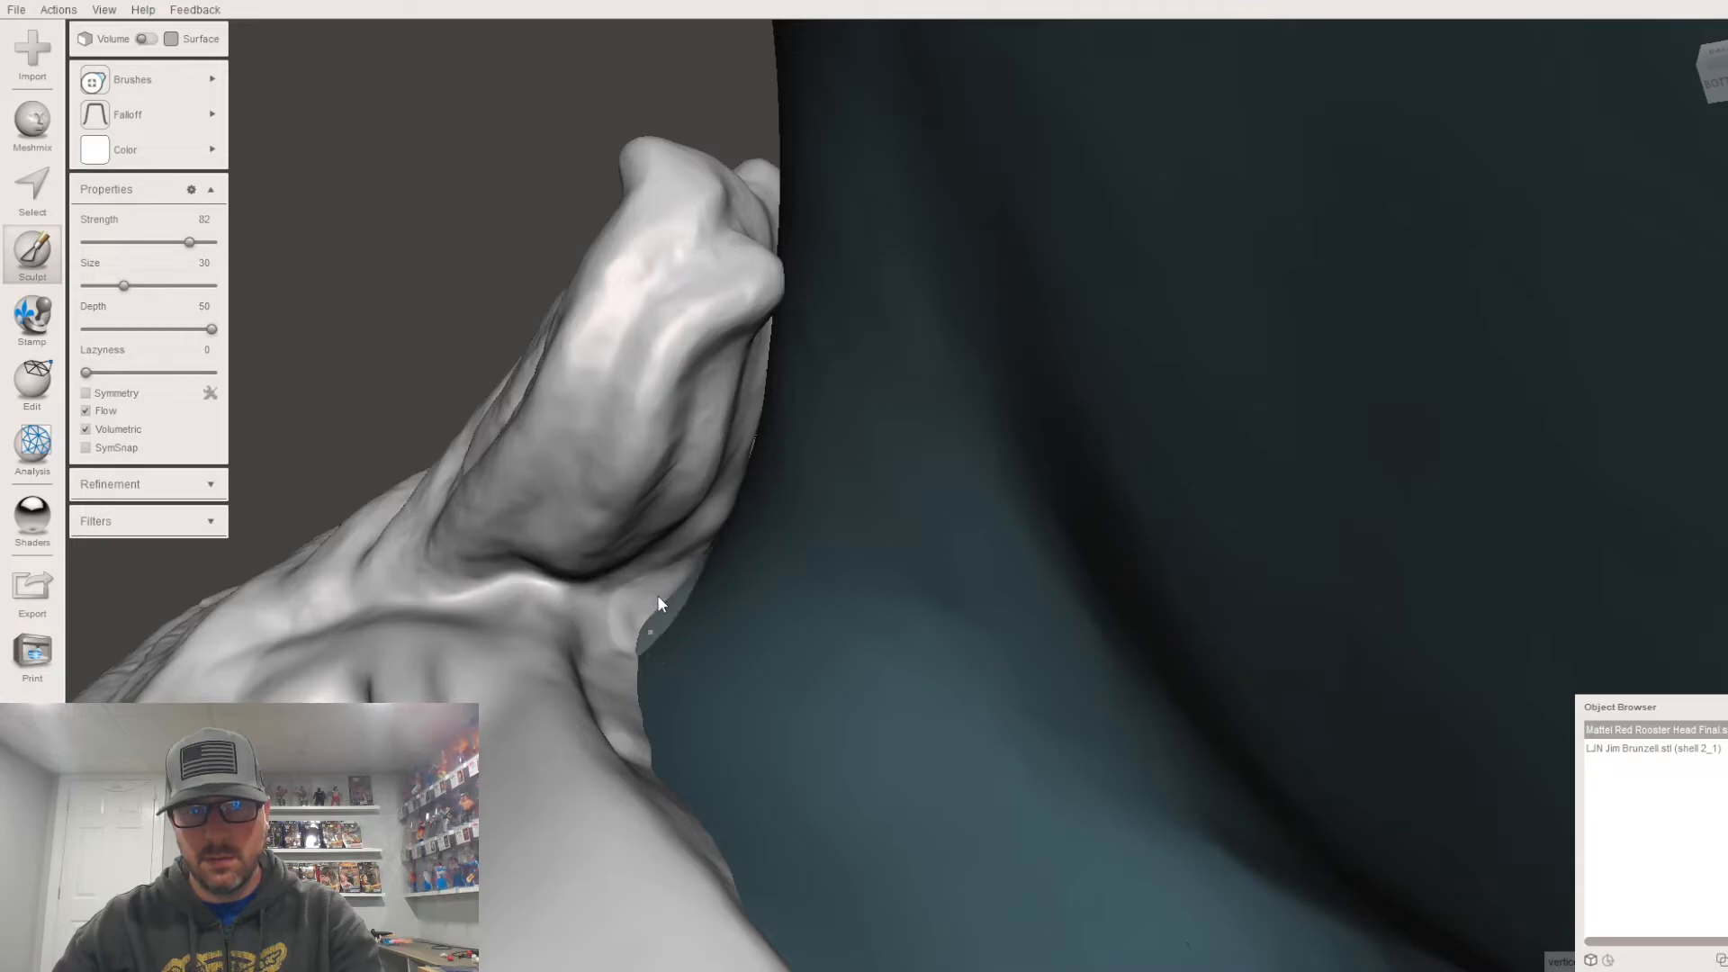
right_click_drag(764, 590, 853, 301)
mouse_move(839, 304)
left_mouse_down()
mouse_move(895, 240)
mouse_move(757, 402)
mouse_move(745, 387)
mouse_move(818, 383)
left_mouse_up()
right_click_drag(817, 389, 727, 657)
Step: Pull the lower edge of the back hair between the lock tips down onto the shoulder with the Move brush
right_click_drag(667, 588, 1062, 459)
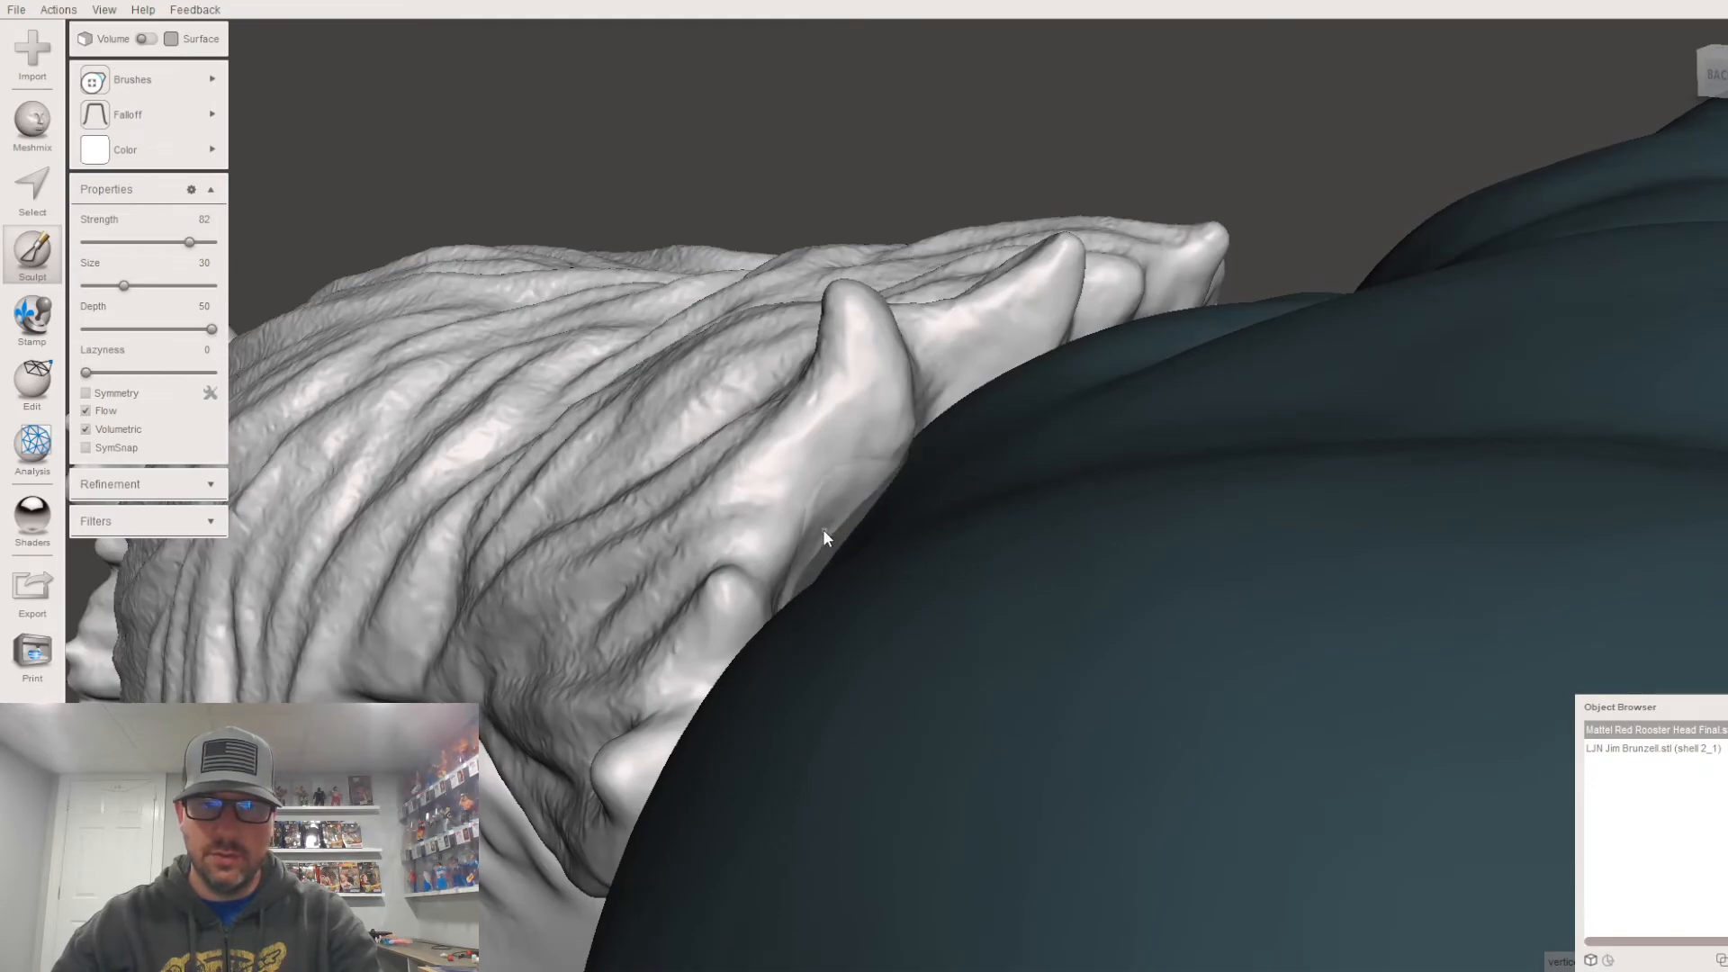
right_click_drag(887, 567, 870, 546)
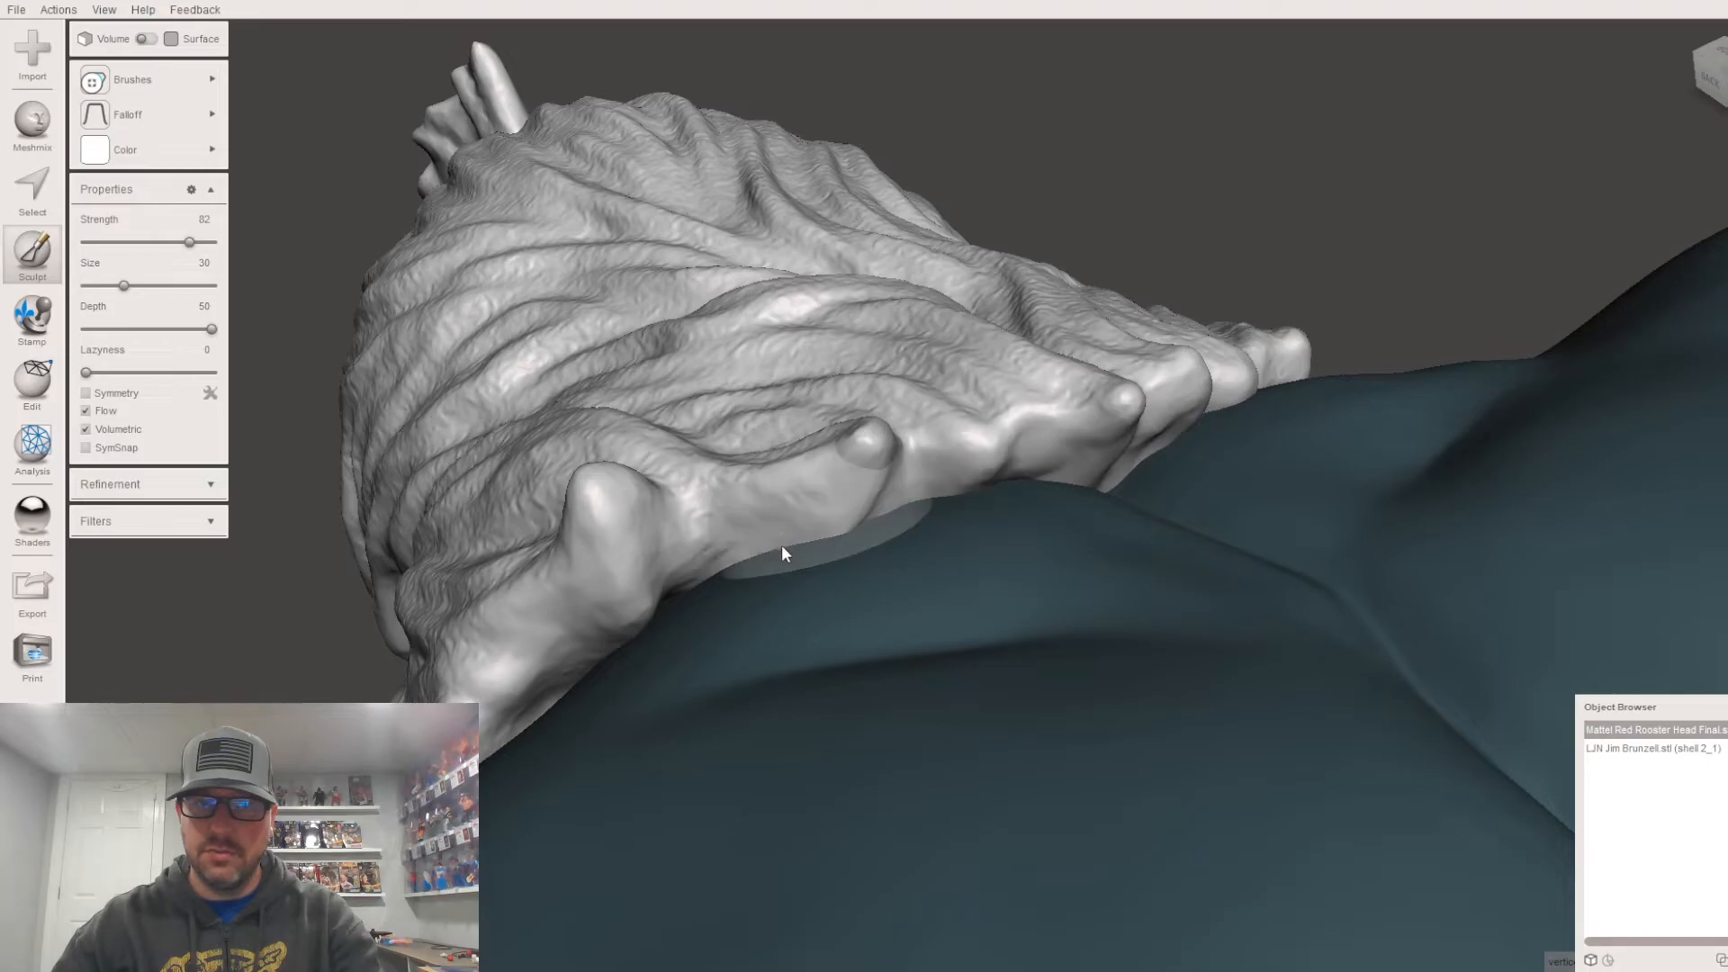
right_click_drag(810, 501, 874, 581)
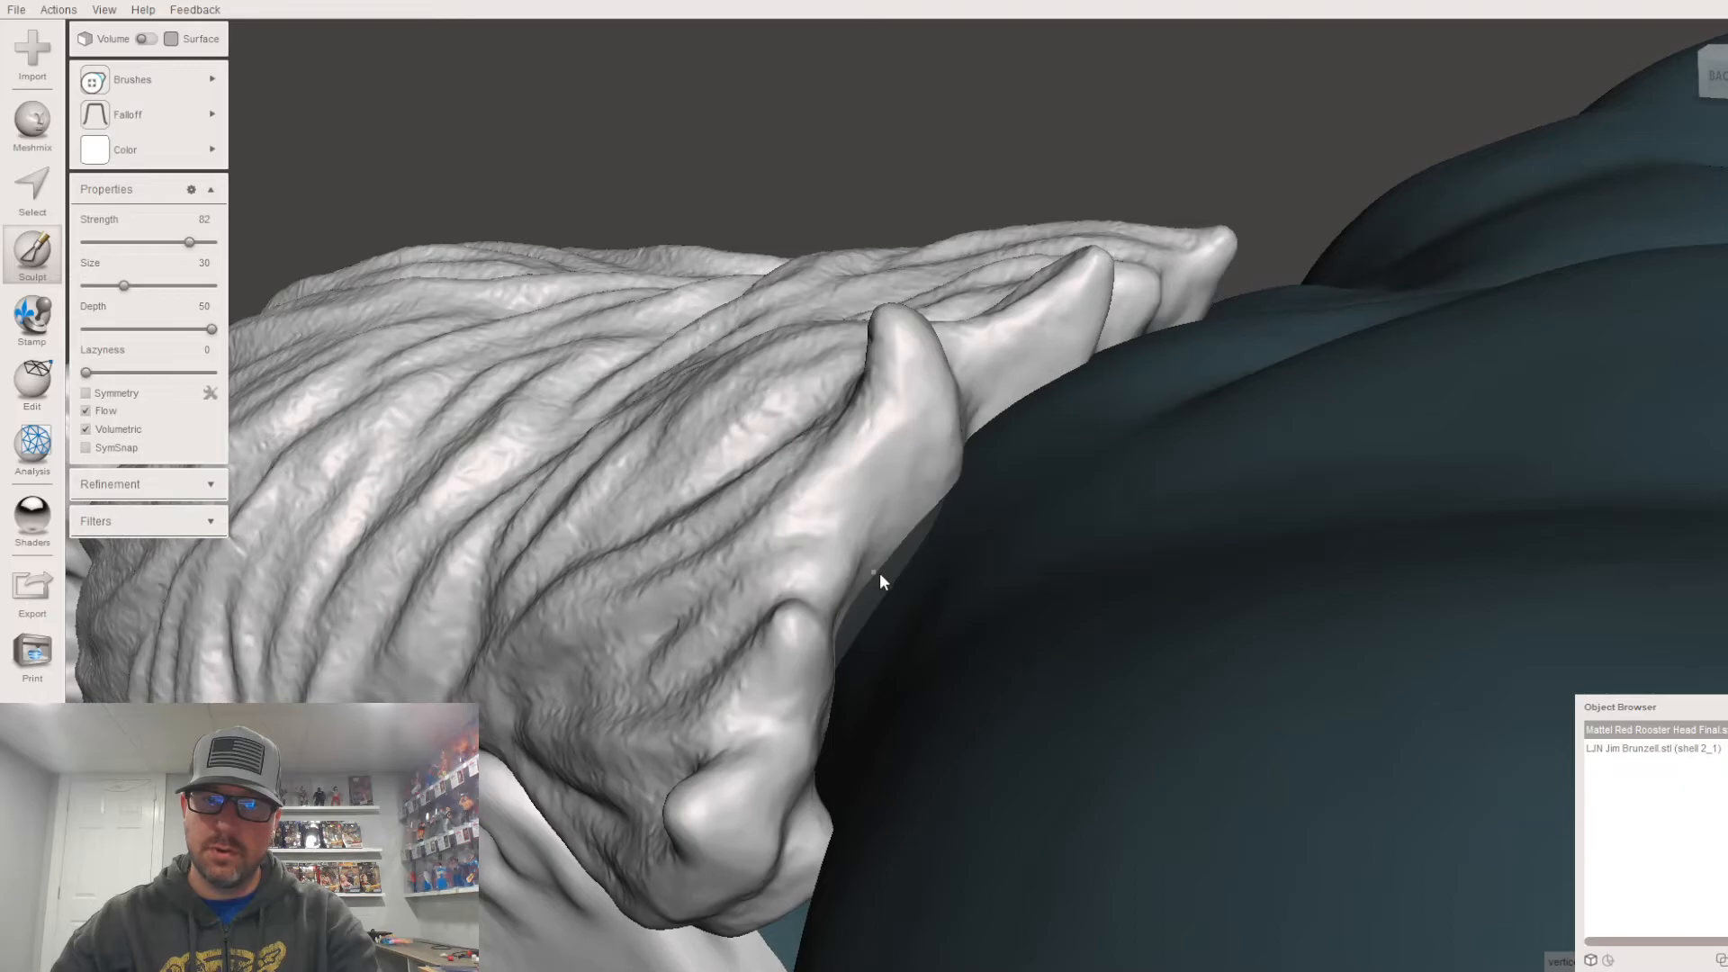
left_click_drag(854, 597, 866, 604)
Step: Pull the hair edge on the opposite side against the shoulder and reshape its lock tip with the Move brush
mouse_move(991, 568)
right_mouse_down()
mouse_move(771, 663)
mouse_move(756, 598)
mouse_move(645, 544)
mouse_move(570, 435)
mouse_move(640, 557)
right_mouse_up()
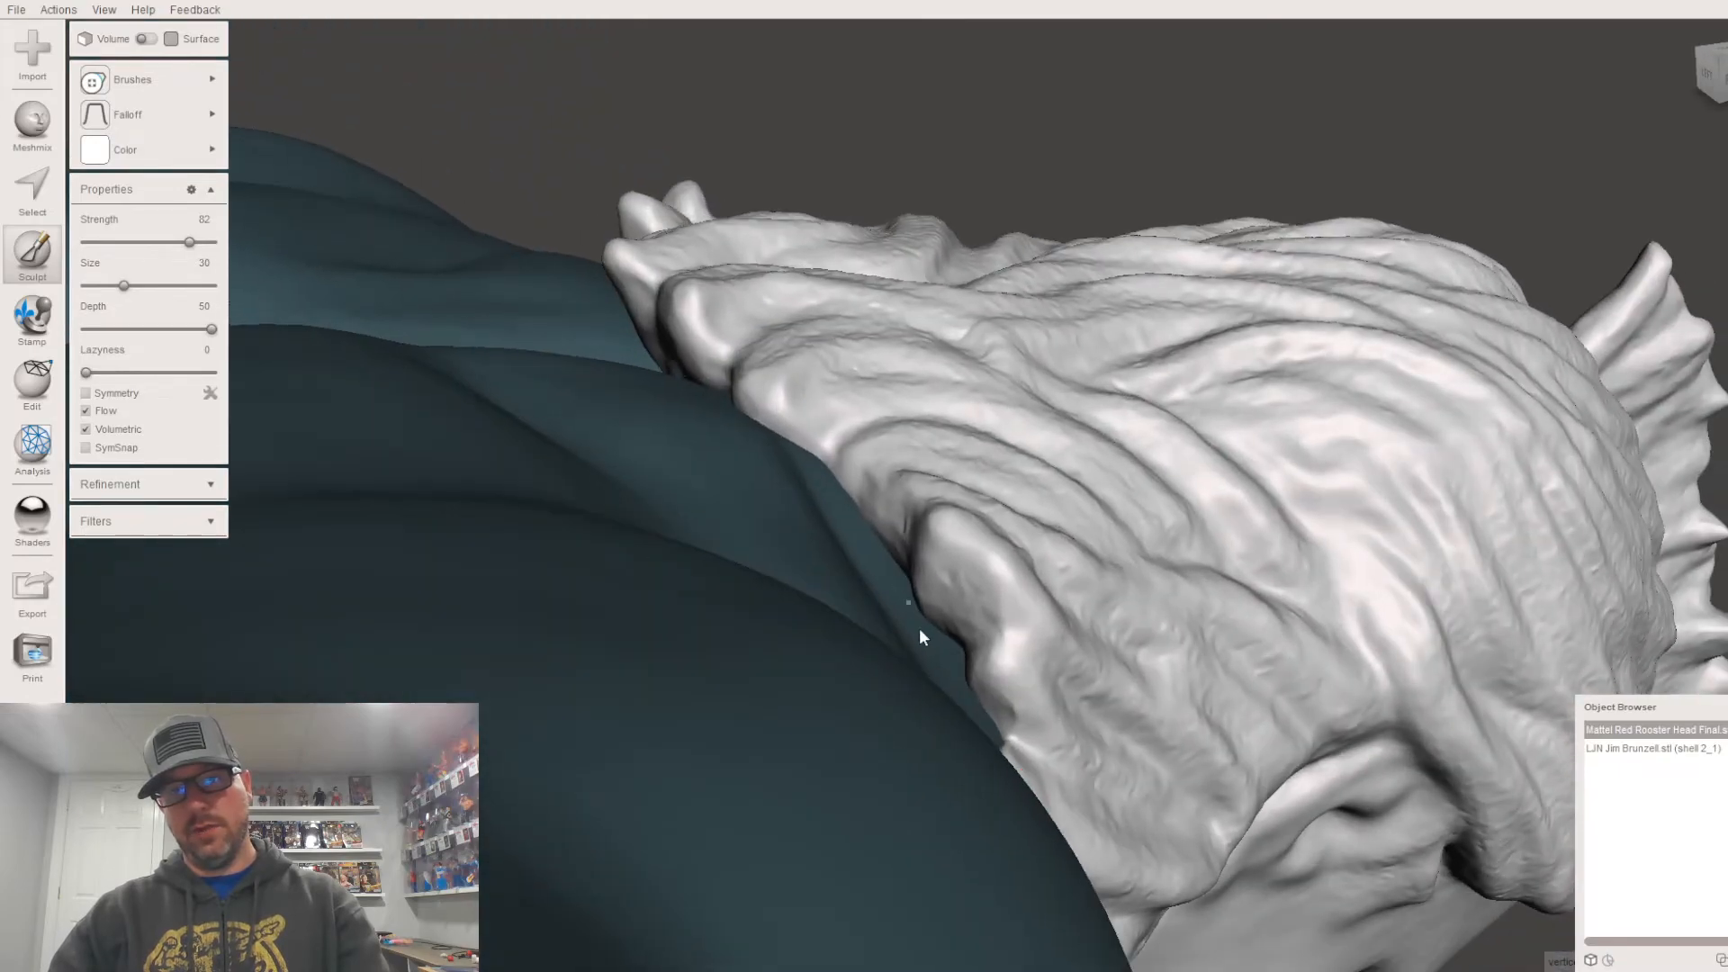
left_click_drag(952, 635, 947, 641)
mouse_move(917, 582)
left_mouse_down()
mouse_move(884, 551)
mouse_move(943, 653)
left_mouse_up()
mouse_move(943, 653)
right_mouse_down()
mouse_move(929, 529)
mouse_move(808, 498)
mouse_move(792, 552)
right_mouse_up()
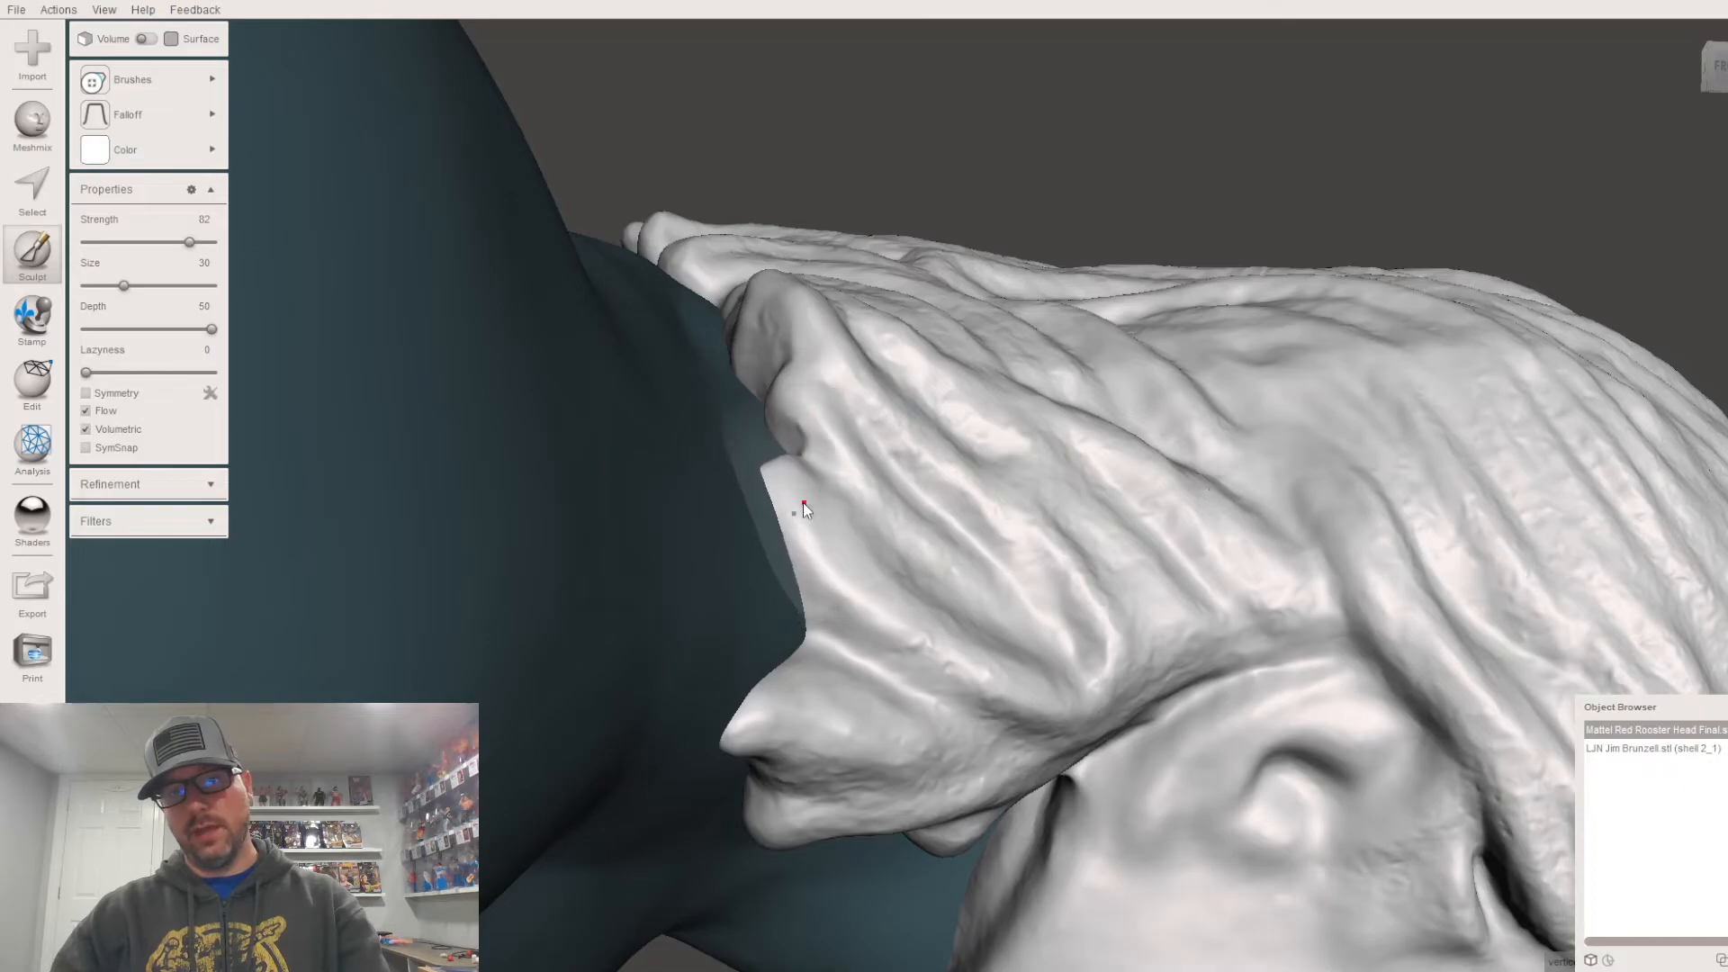
mouse_move(862, 603)
right_mouse_down()
mouse_move(888, 621)
mouse_move(883, 580)
mouse_move(799, 516)
mouse_move(837, 463)
right_mouse_up()
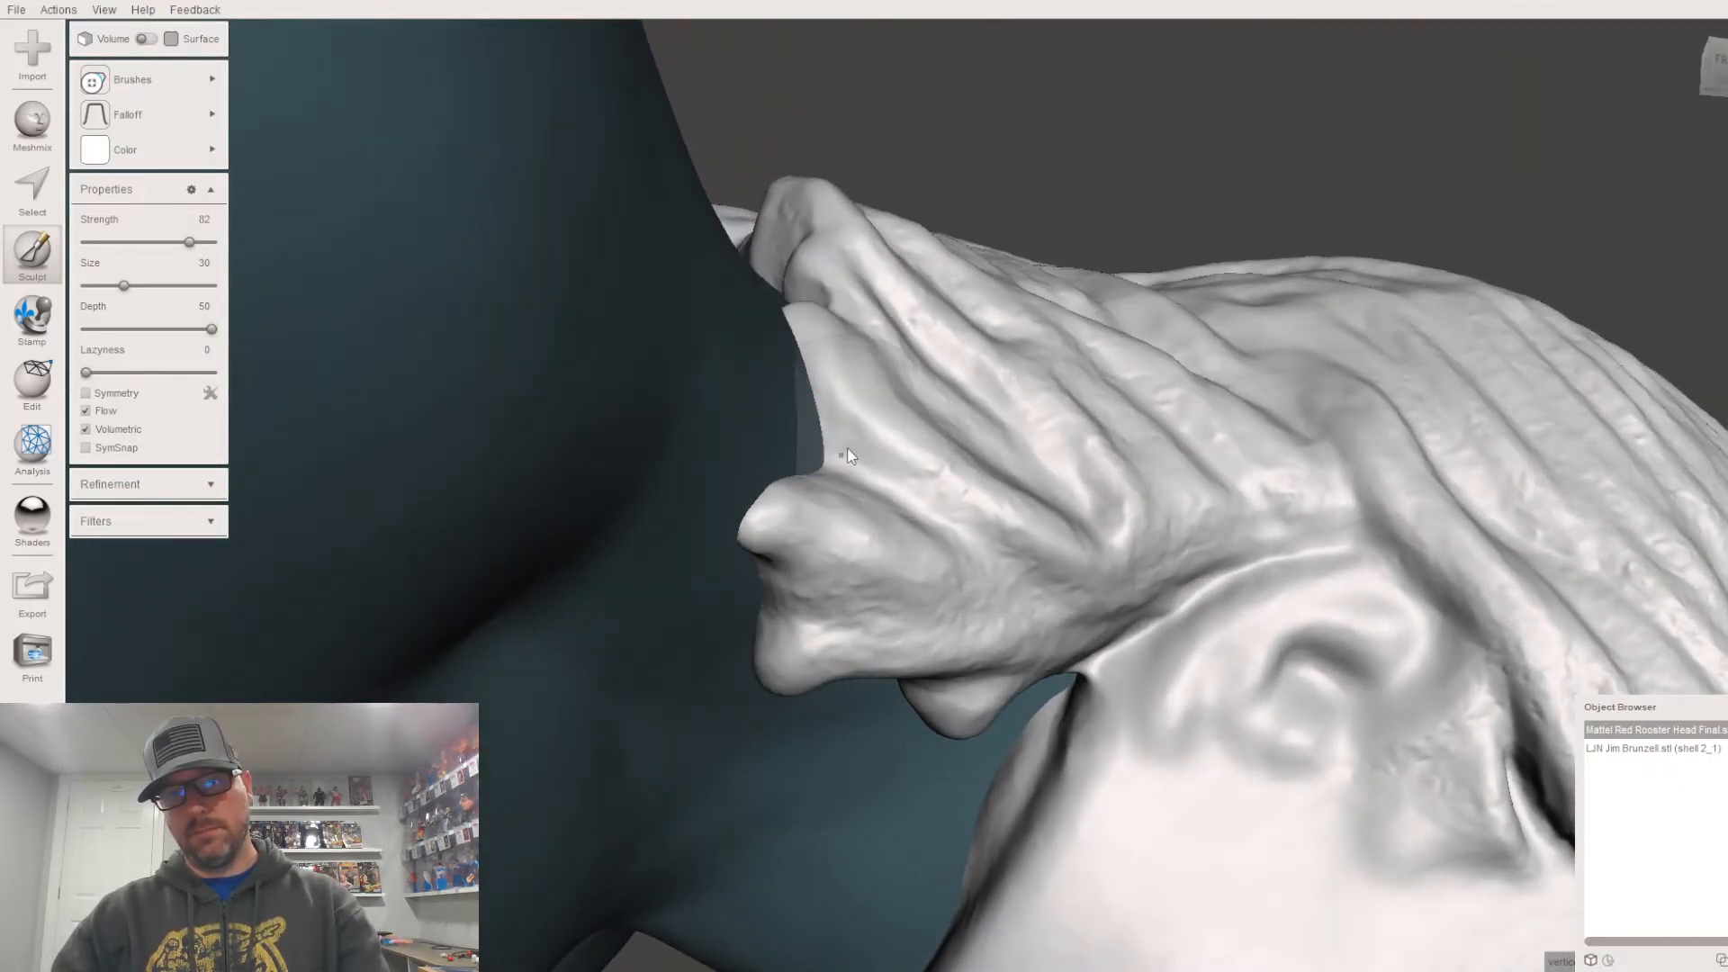
left_click_drag(833, 355, 793, 315)
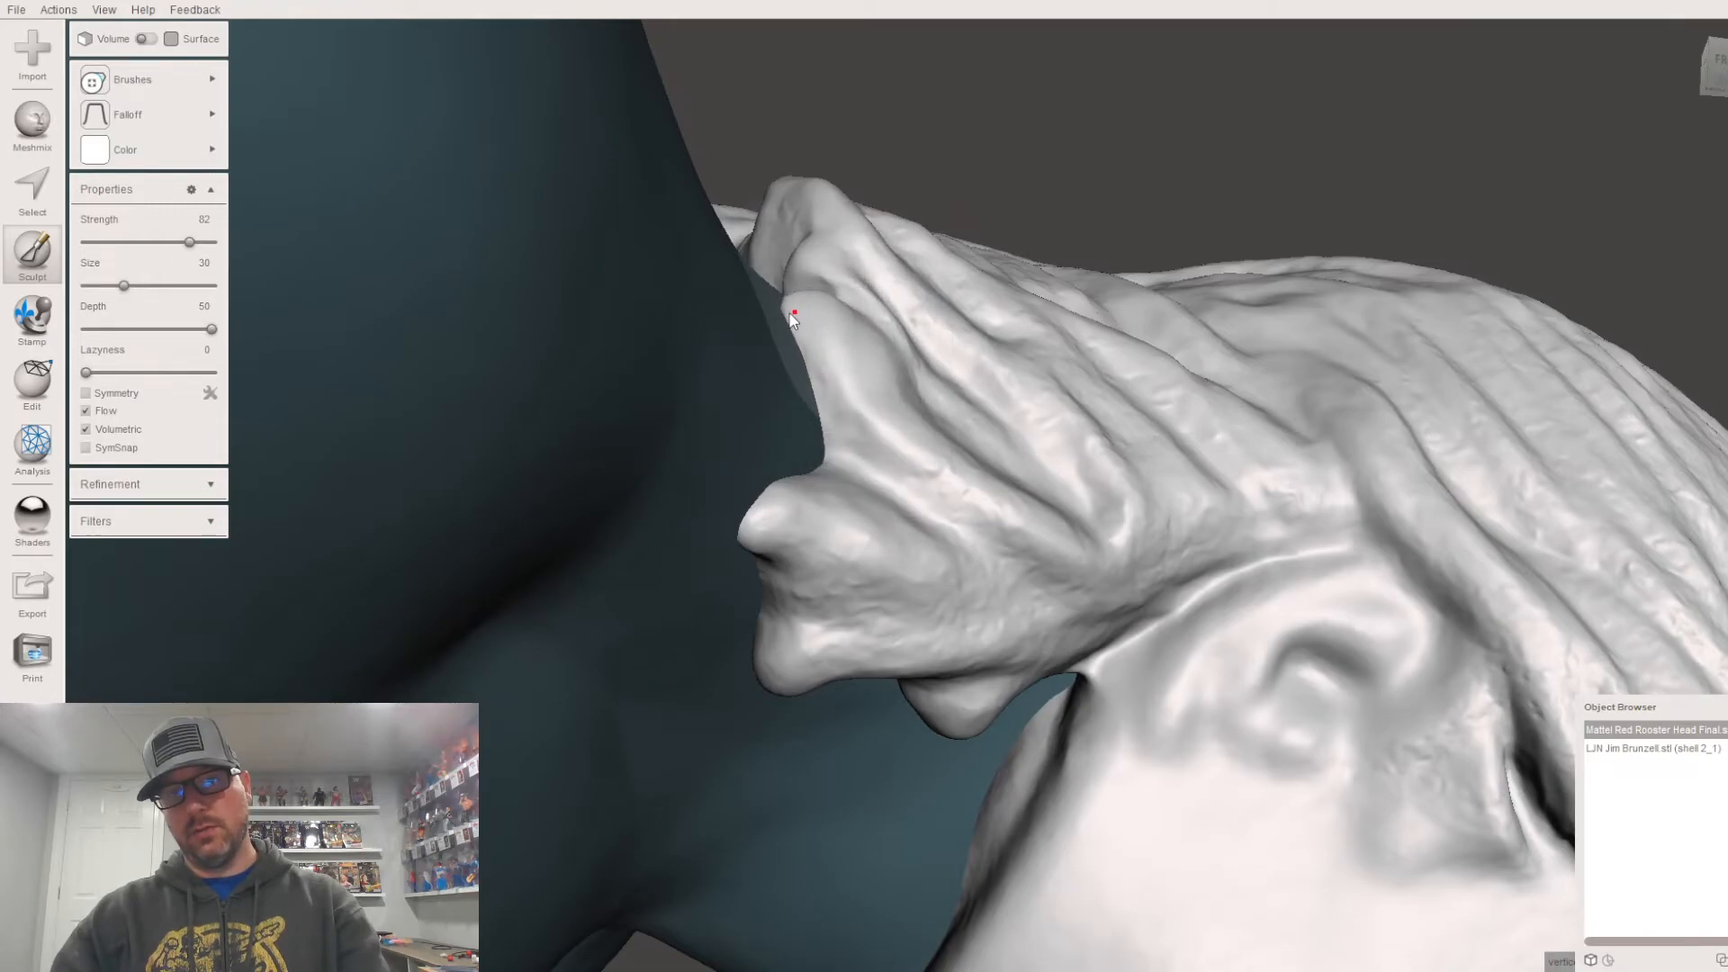
Step: Examine the hair's underside and its junction with the neck behind both ears
mouse_move(844, 484)
right_mouse_down()
mouse_move(704, 284)
mouse_move(711, 306)
mouse_move(802, 342)
mouse_move(999, 347)
mouse_move(1153, 409)
right_mouse_up()
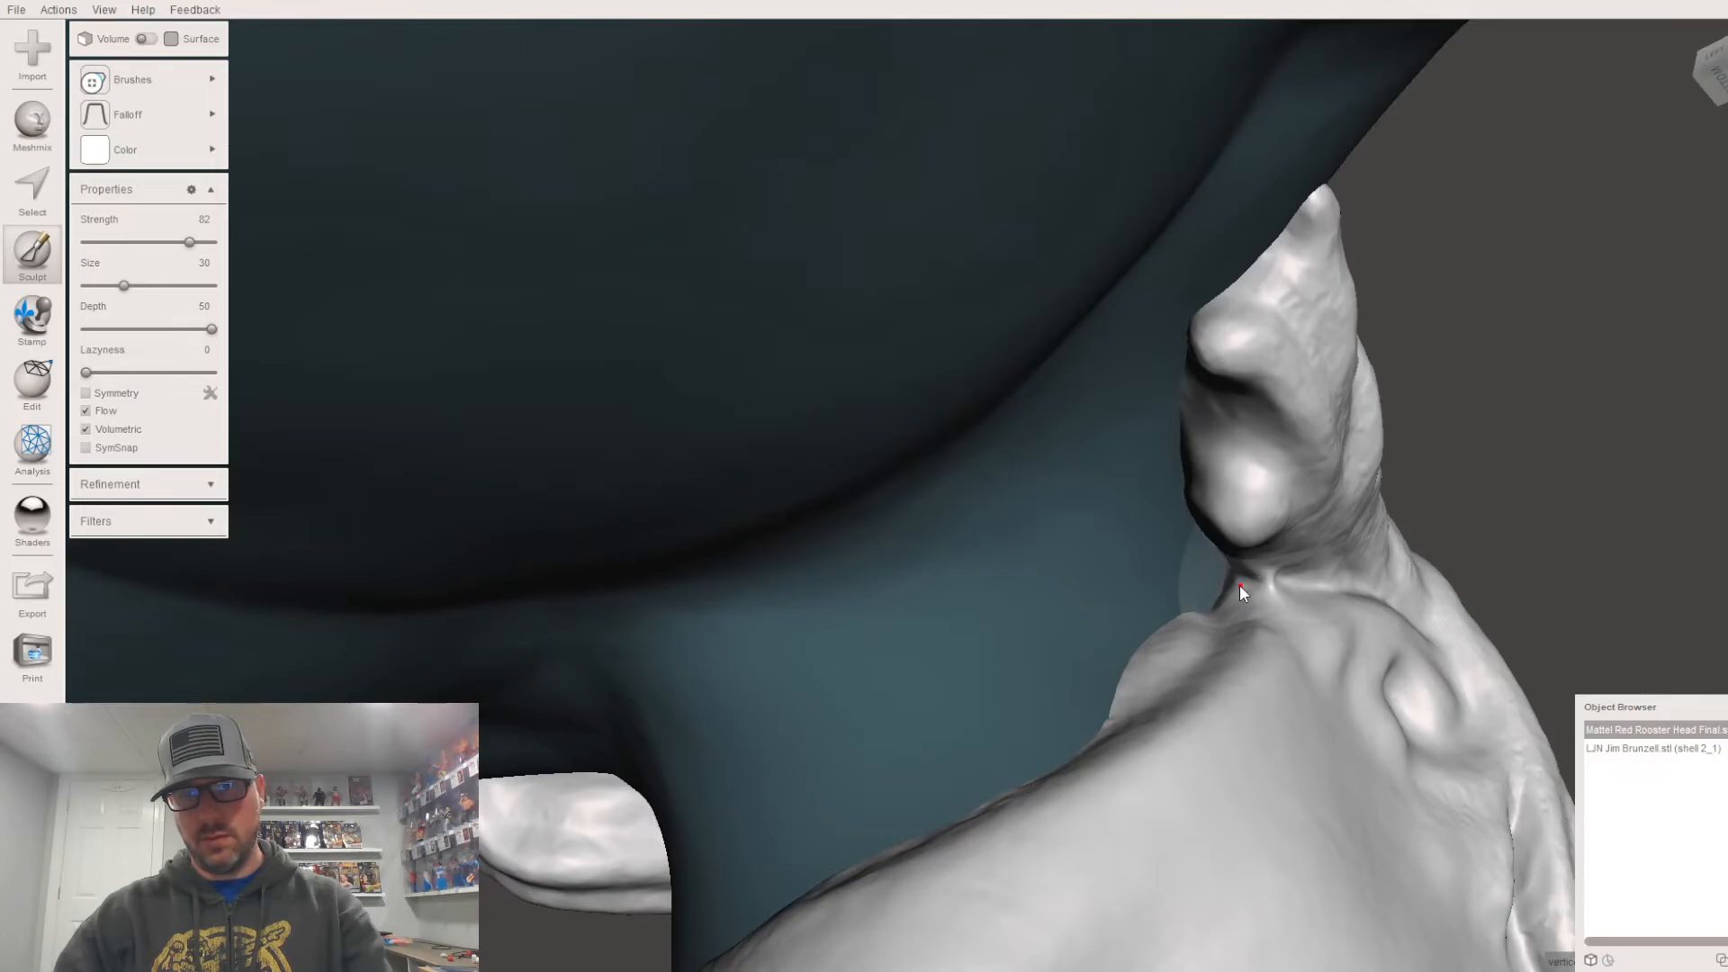
right_click_drag(1233, 584, 1127, 713)
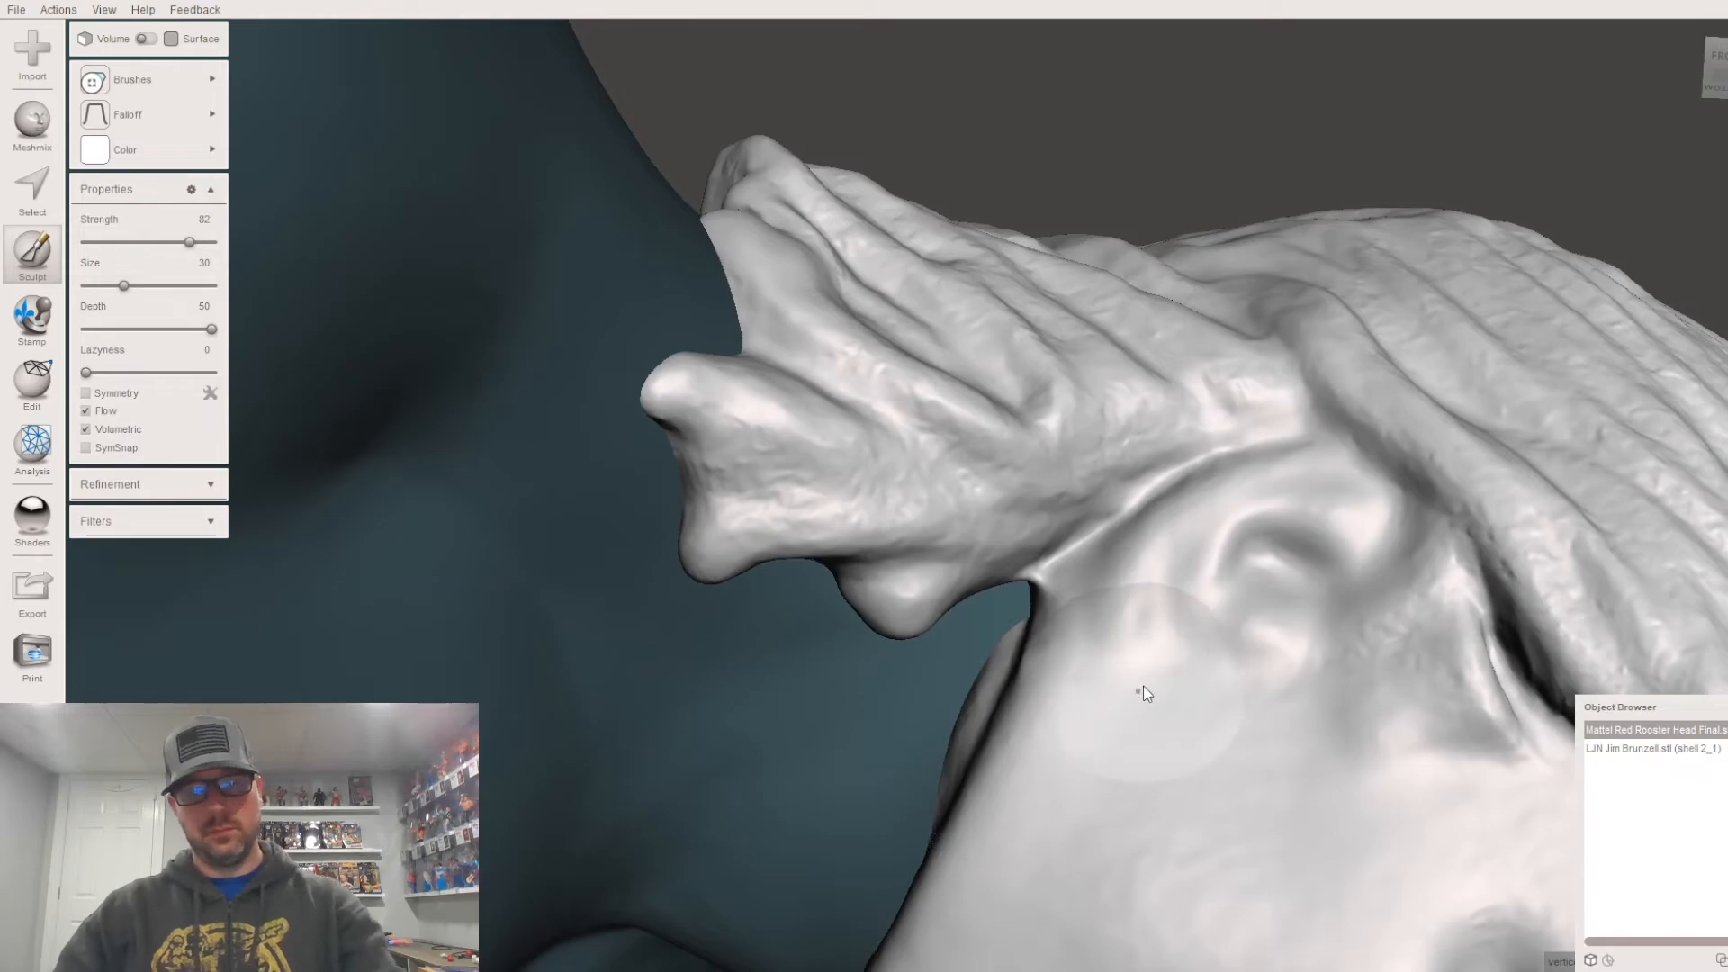
right_click_drag(1043, 667, 1284, 627)
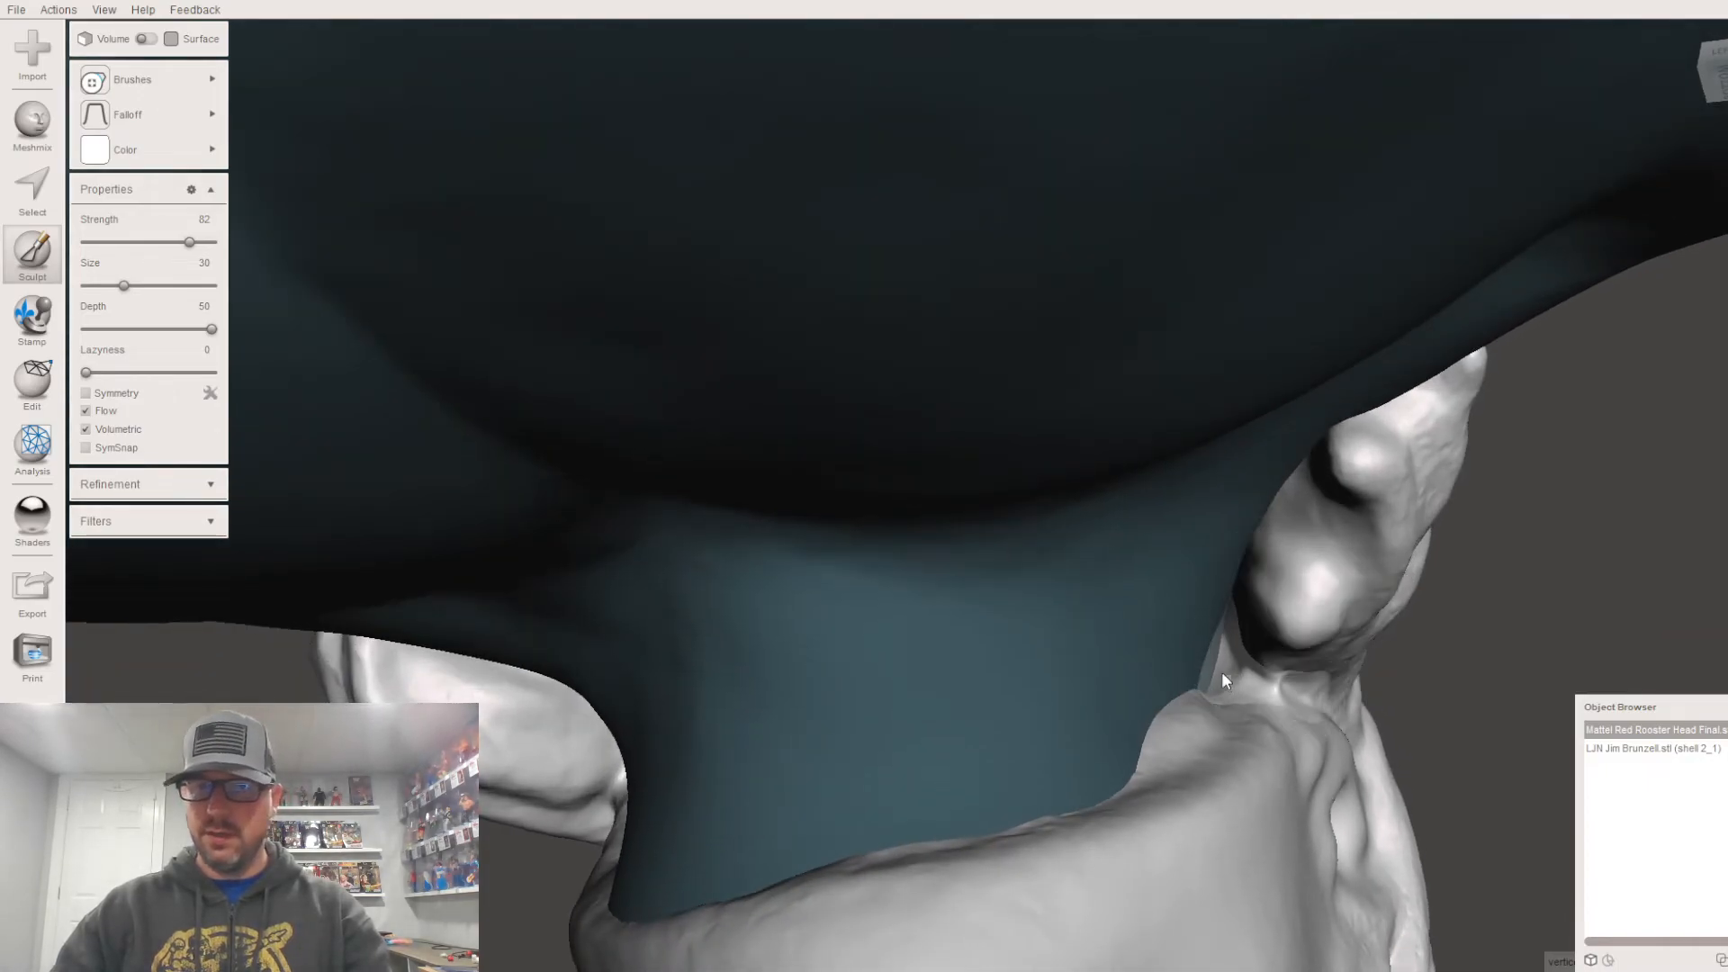
right_click_drag(1207, 677, 1201, 796)
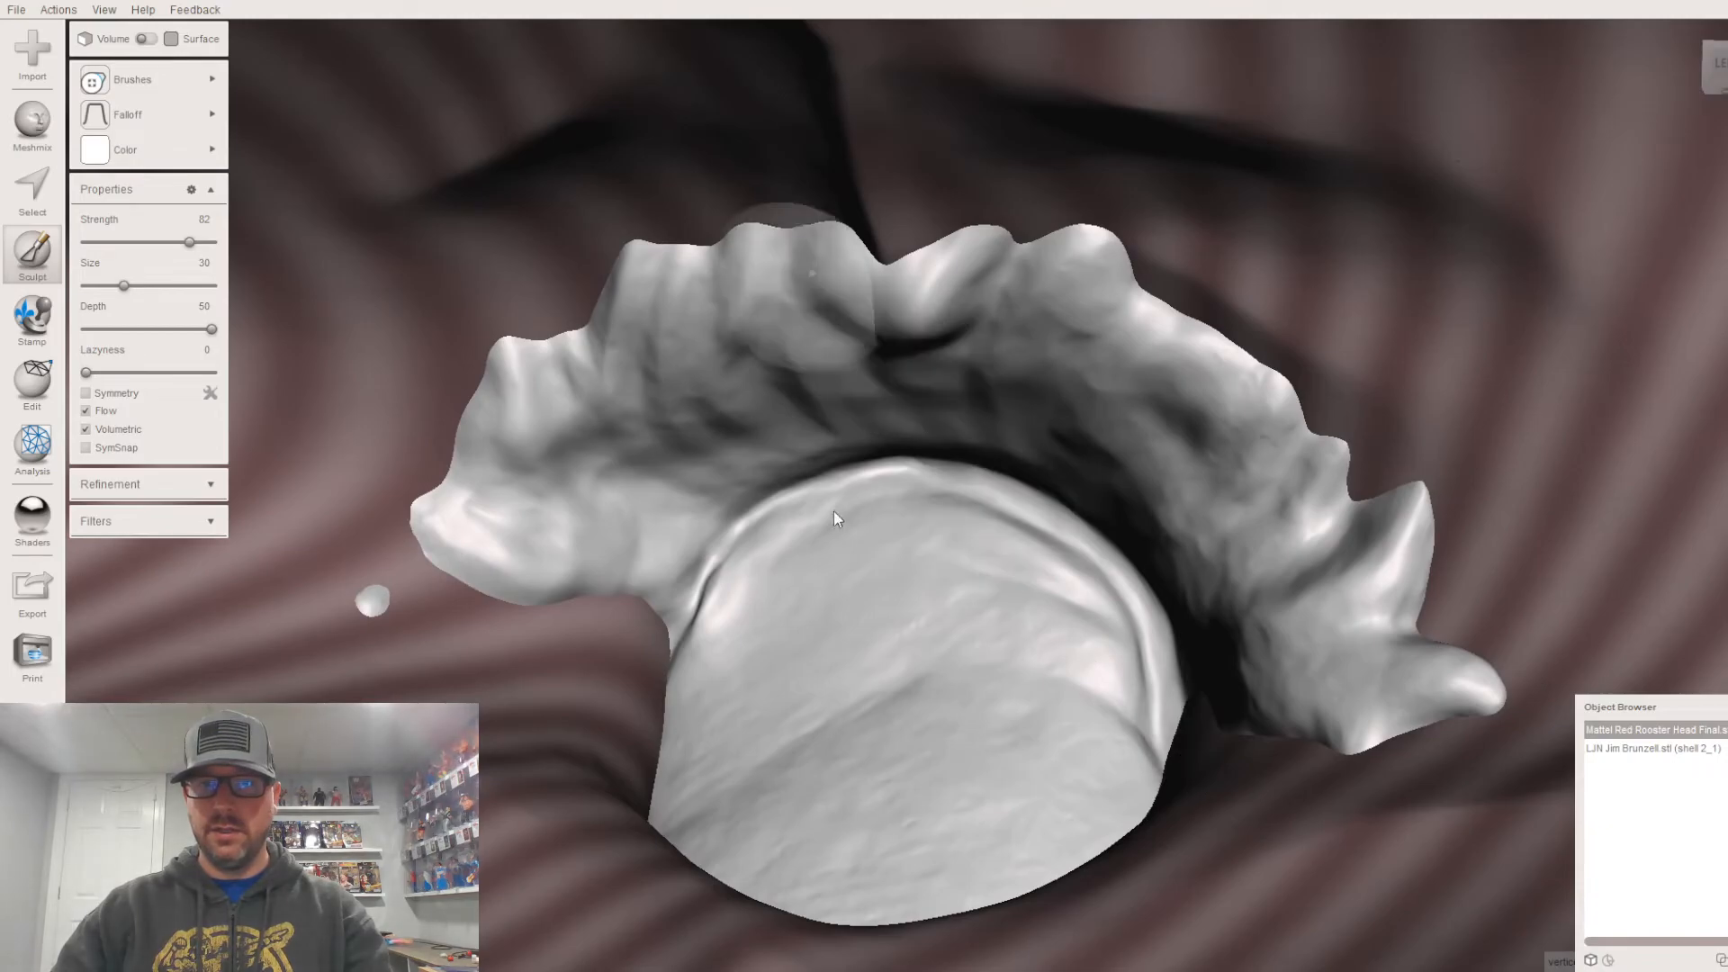
mouse_move(462, 646)
right_mouse_down()
mouse_move(524, 621)
mouse_move(661, 673)
mouse_move(716, 670)
mouse_move(725, 646)
mouse_move(587, 791)
mouse_move(668, 596)
mouse_move(624, 693)
mouse_move(612, 669)
mouse_move(522, 693)
mouse_move(448, 564)
mouse_move(428, 586)
mouse_move(470, 378)
mouse_move(530, 330)
mouse_move(532, 505)
mouse_move(639, 563)
mouse_move(316, 432)
mouse_move(378, 486)
mouse_move(409, 336)
mouse_move(385, 304)
mouse_move(710, 590)
mouse_move(910, 675)
mouse_move(490, 741)
mouse_move(918, 615)
right_mouse_up()
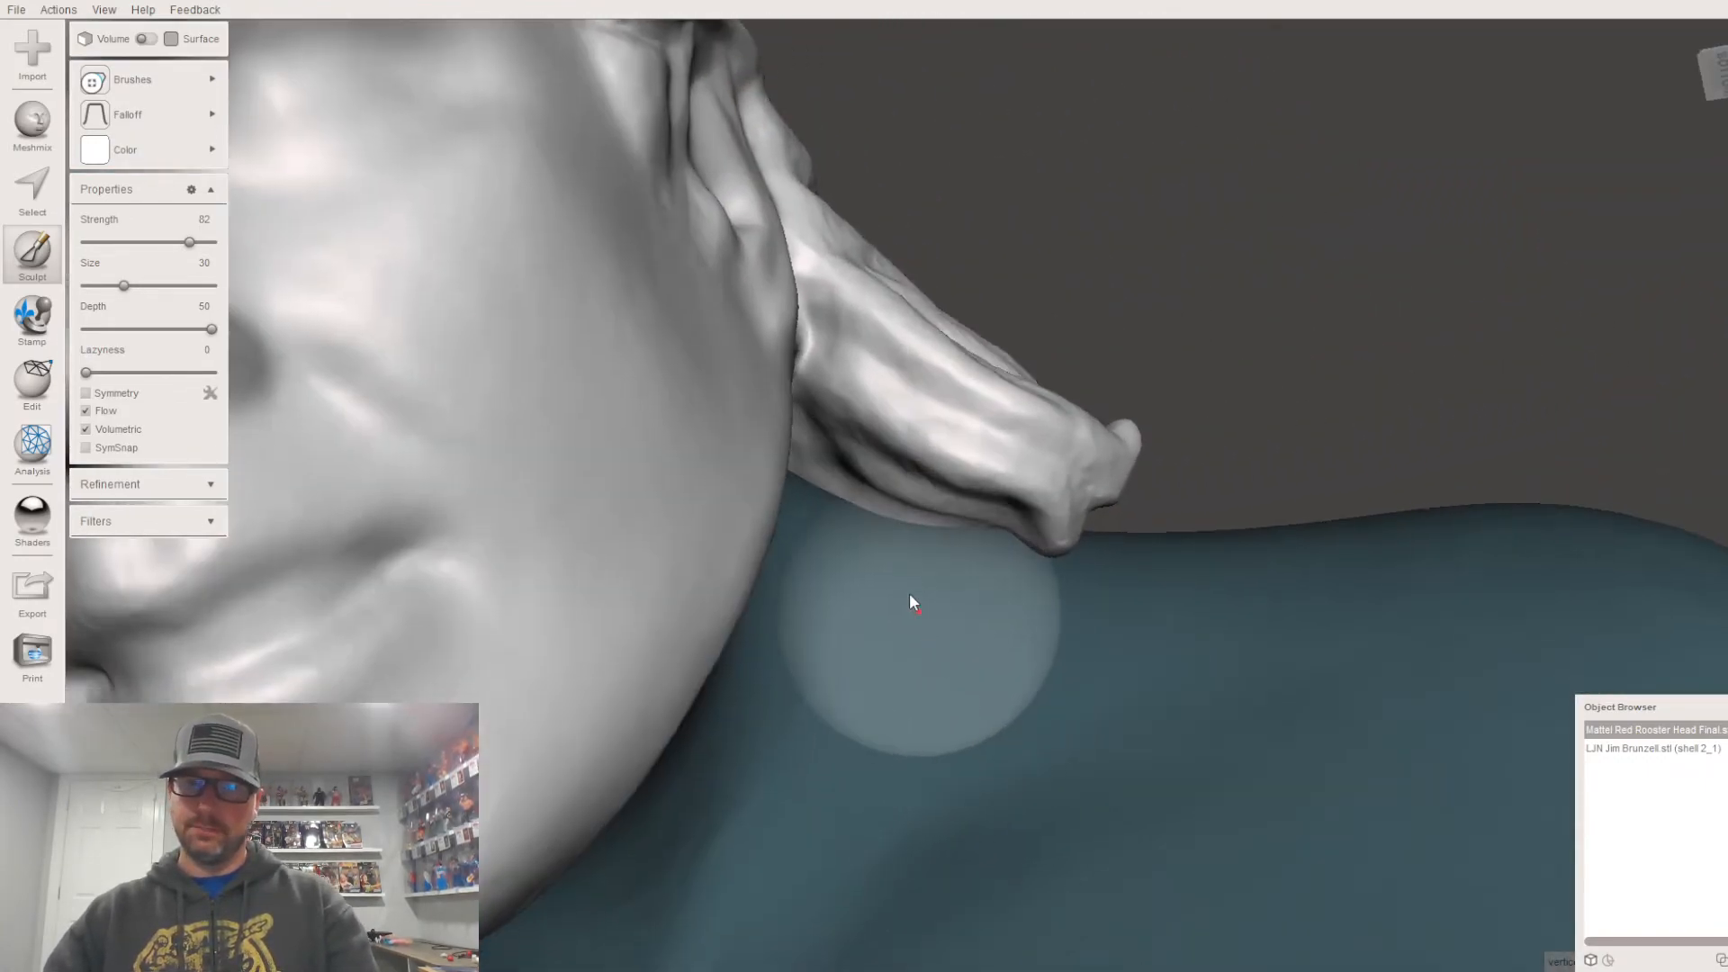
Step: Pull the underside of the hair behind the ear down toward the neck and shoulder with the Move brush
mouse_move(975, 515)
left_mouse_down()
mouse_move(965, 535)
mouse_move(855, 474)
mouse_move(878, 450)
mouse_move(927, 464)
mouse_move(1040, 533)
mouse_move(870, 511)
mouse_move(808, 467)
left_mouse_up()
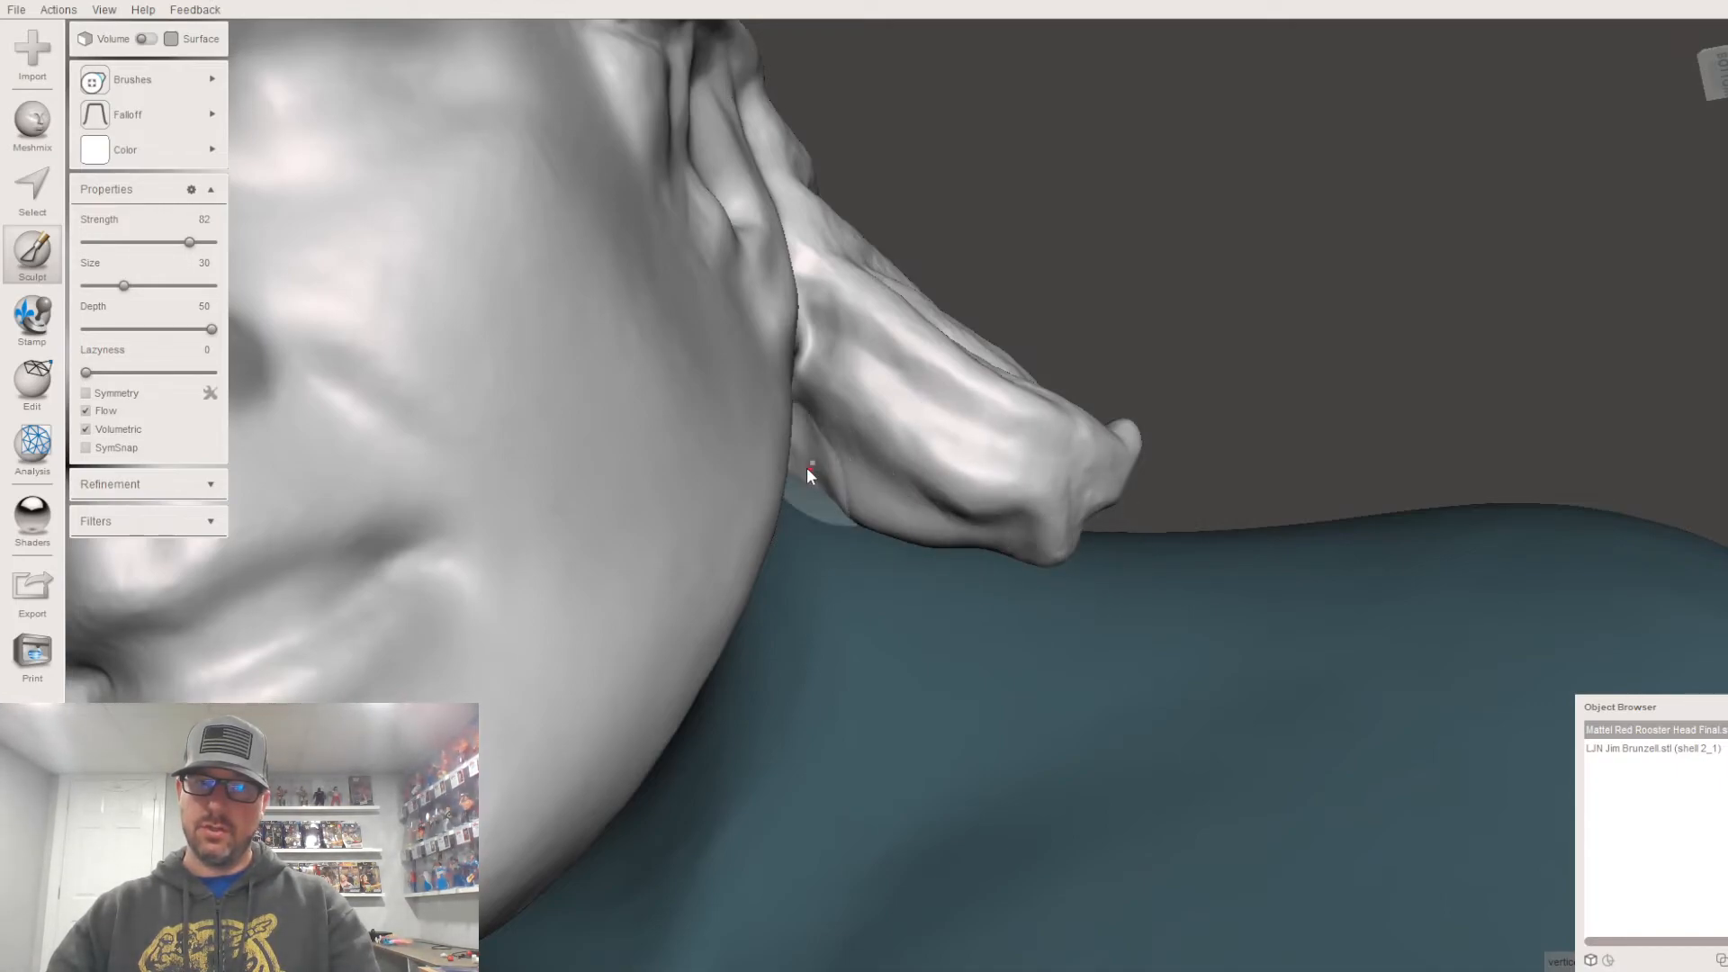
mouse_move(861, 479)
right_mouse_down()
mouse_move(759, 515)
mouse_move(733, 586)
right_mouse_up()
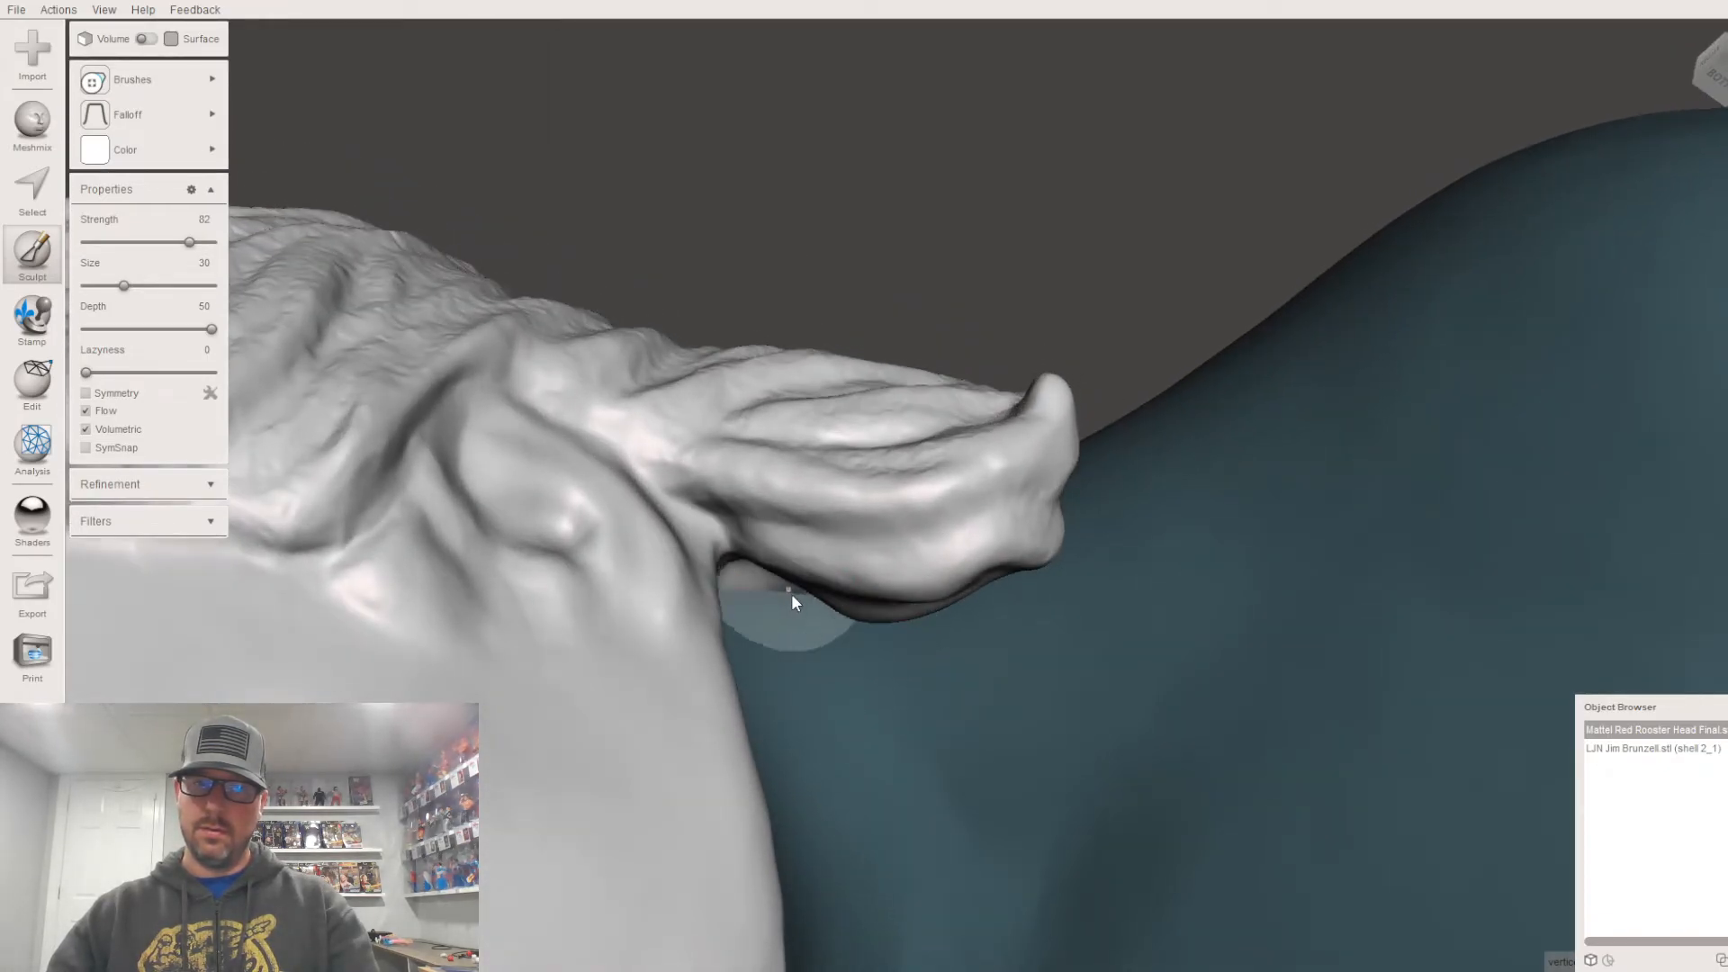
mouse_move(907, 619)
right_mouse_down()
mouse_move(721, 663)
mouse_move(750, 774)
mouse_move(733, 890)
mouse_move(754, 894)
mouse_move(819, 796)
right_mouse_up()
right_click_drag(999, 617, 990, 456)
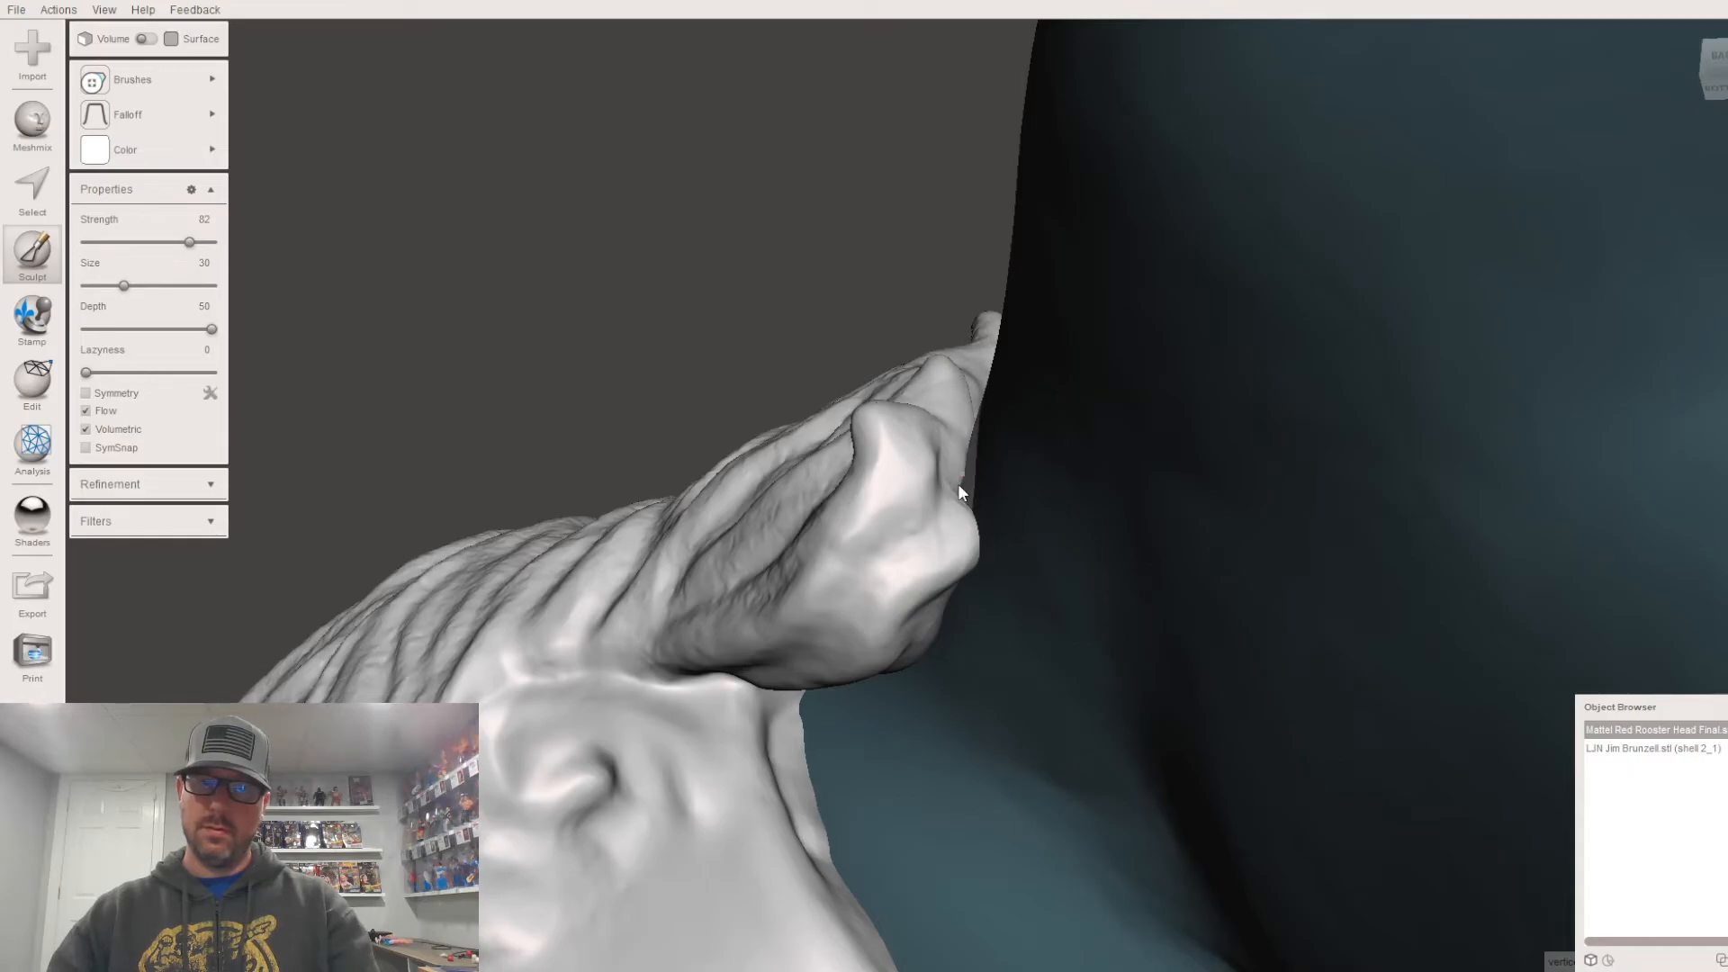
Step: Examine the hair's fit on the shoulders and the overall figure from the front and back
mouse_move(1031, 513)
right_mouse_down()
mouse_move(1036, 679)
mouse_move(813, 782)
mouse_move(501, 583)
mouse_move(463, 605)
mouse_move(510, 636)
mouse_move(239, 363)
right_mouse_up()
scroll(239, 364, "down", 10)
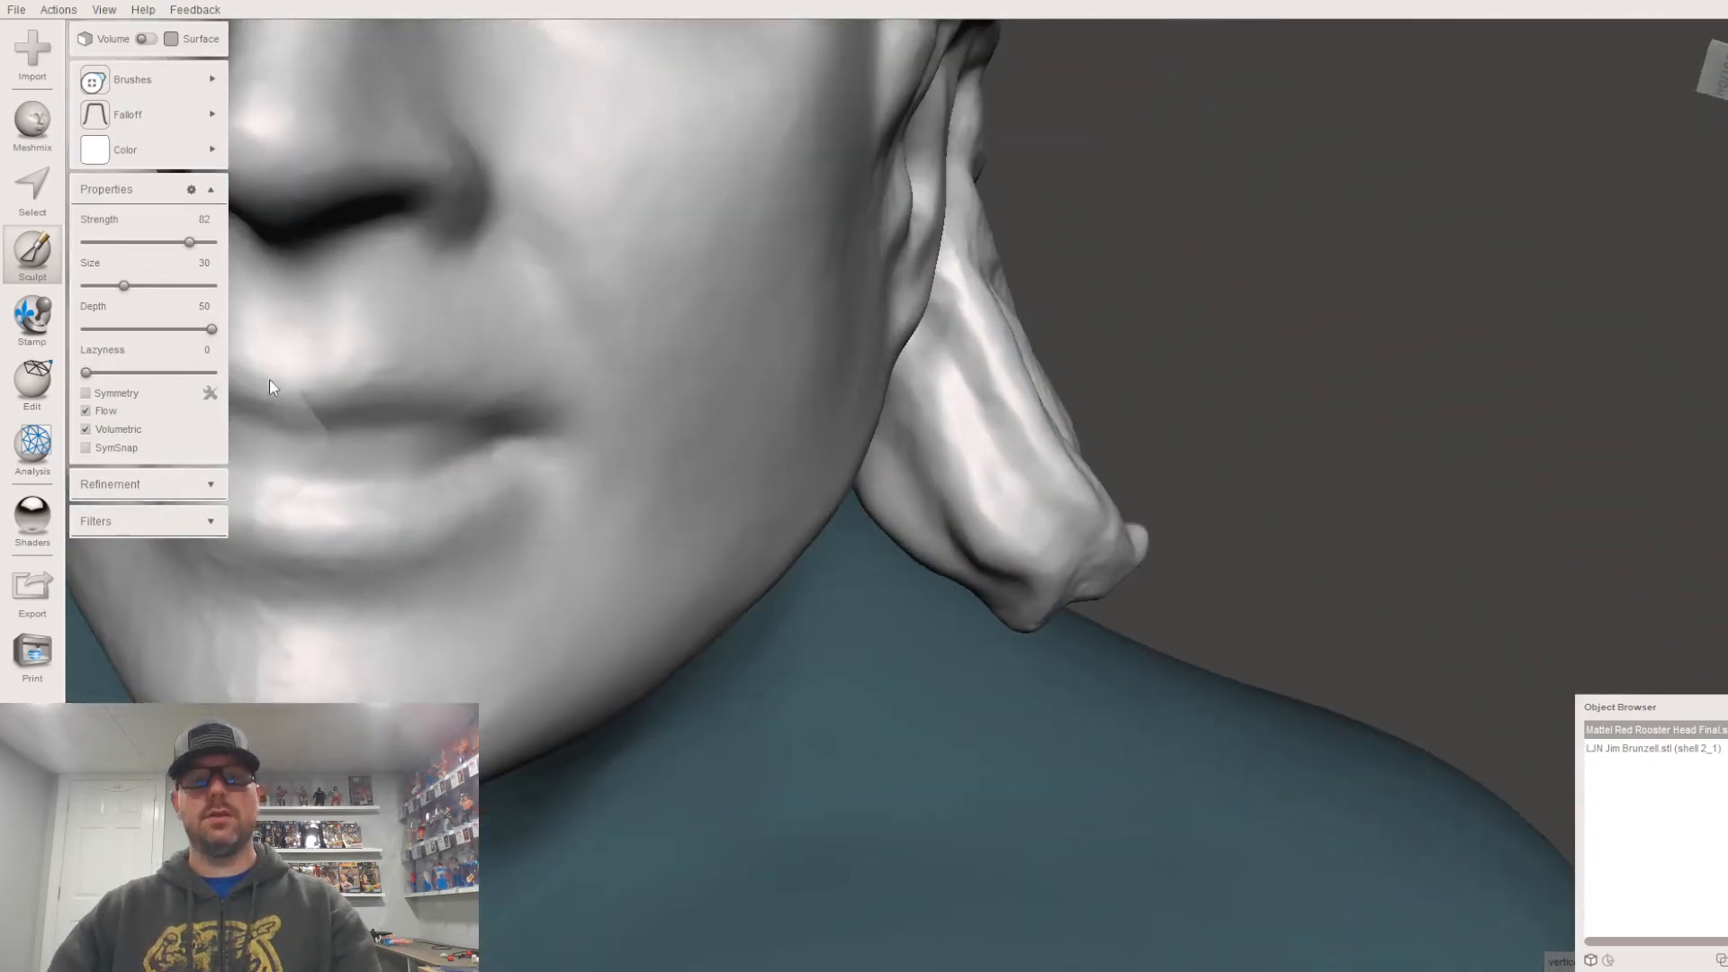
scroll(758, 531, "down", 7)
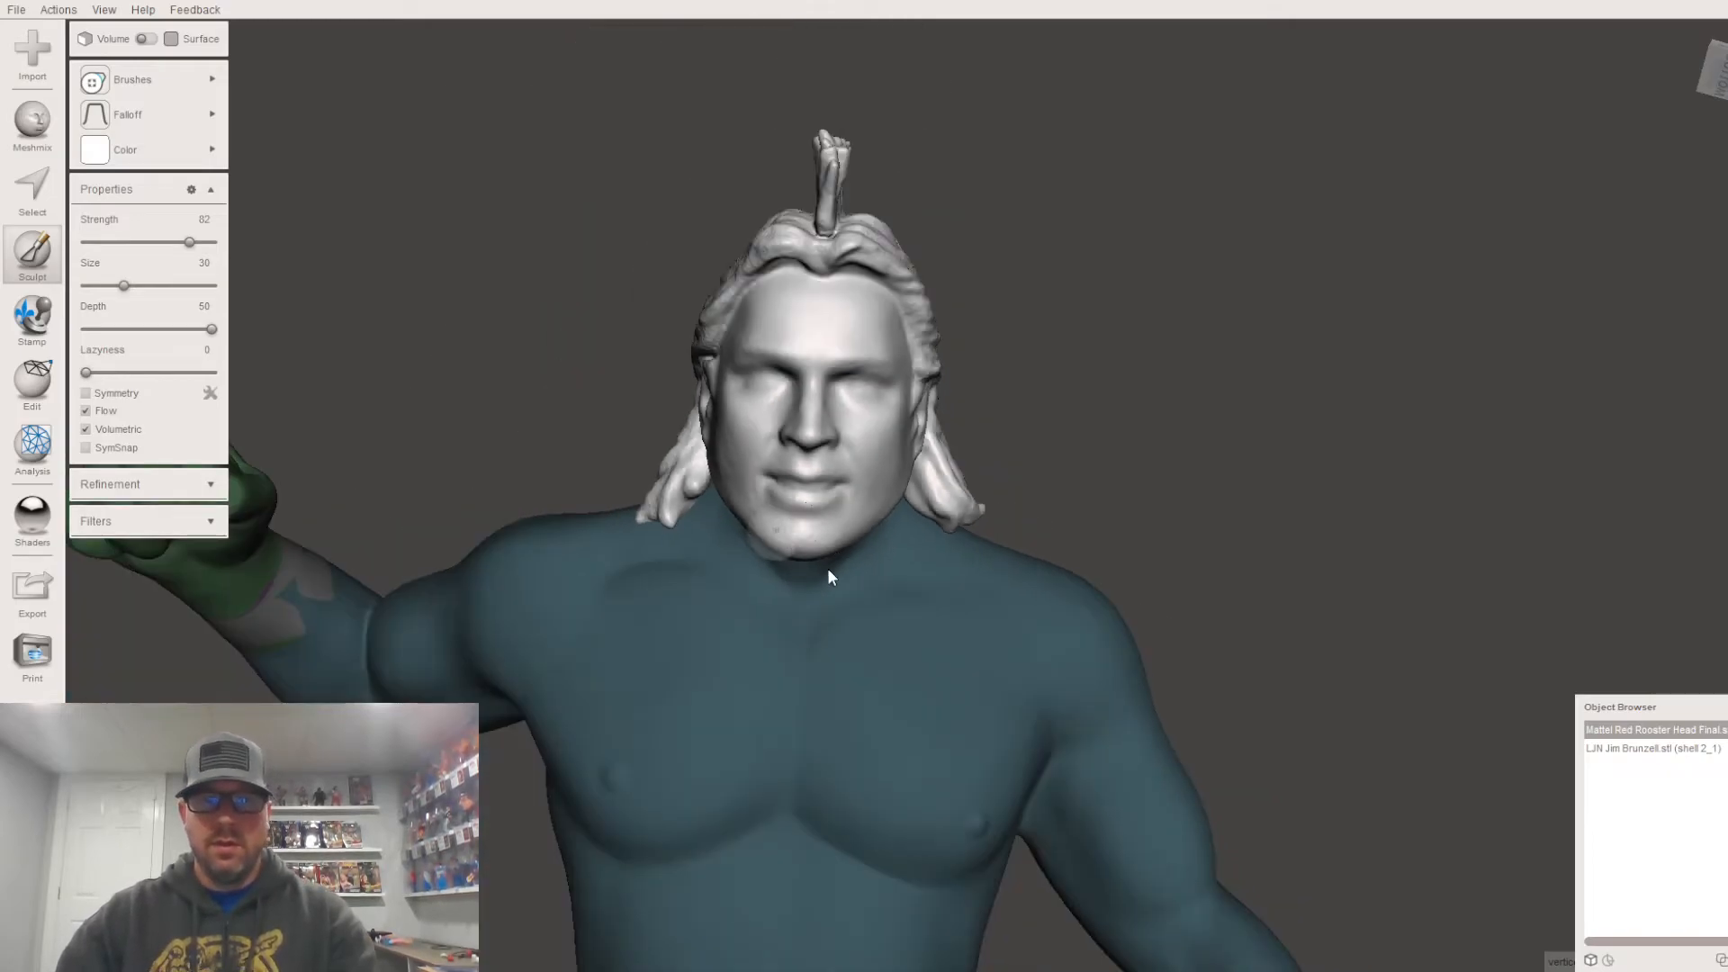
middle_click_drag(803, 572, 972, 500)
mouse_move(972, 500)
right_mouse_down()
mouse_move(1120, 542)
mouse_move(1097, 504)
right_mouse_up()
scroll(1134, 539, "down", 8)
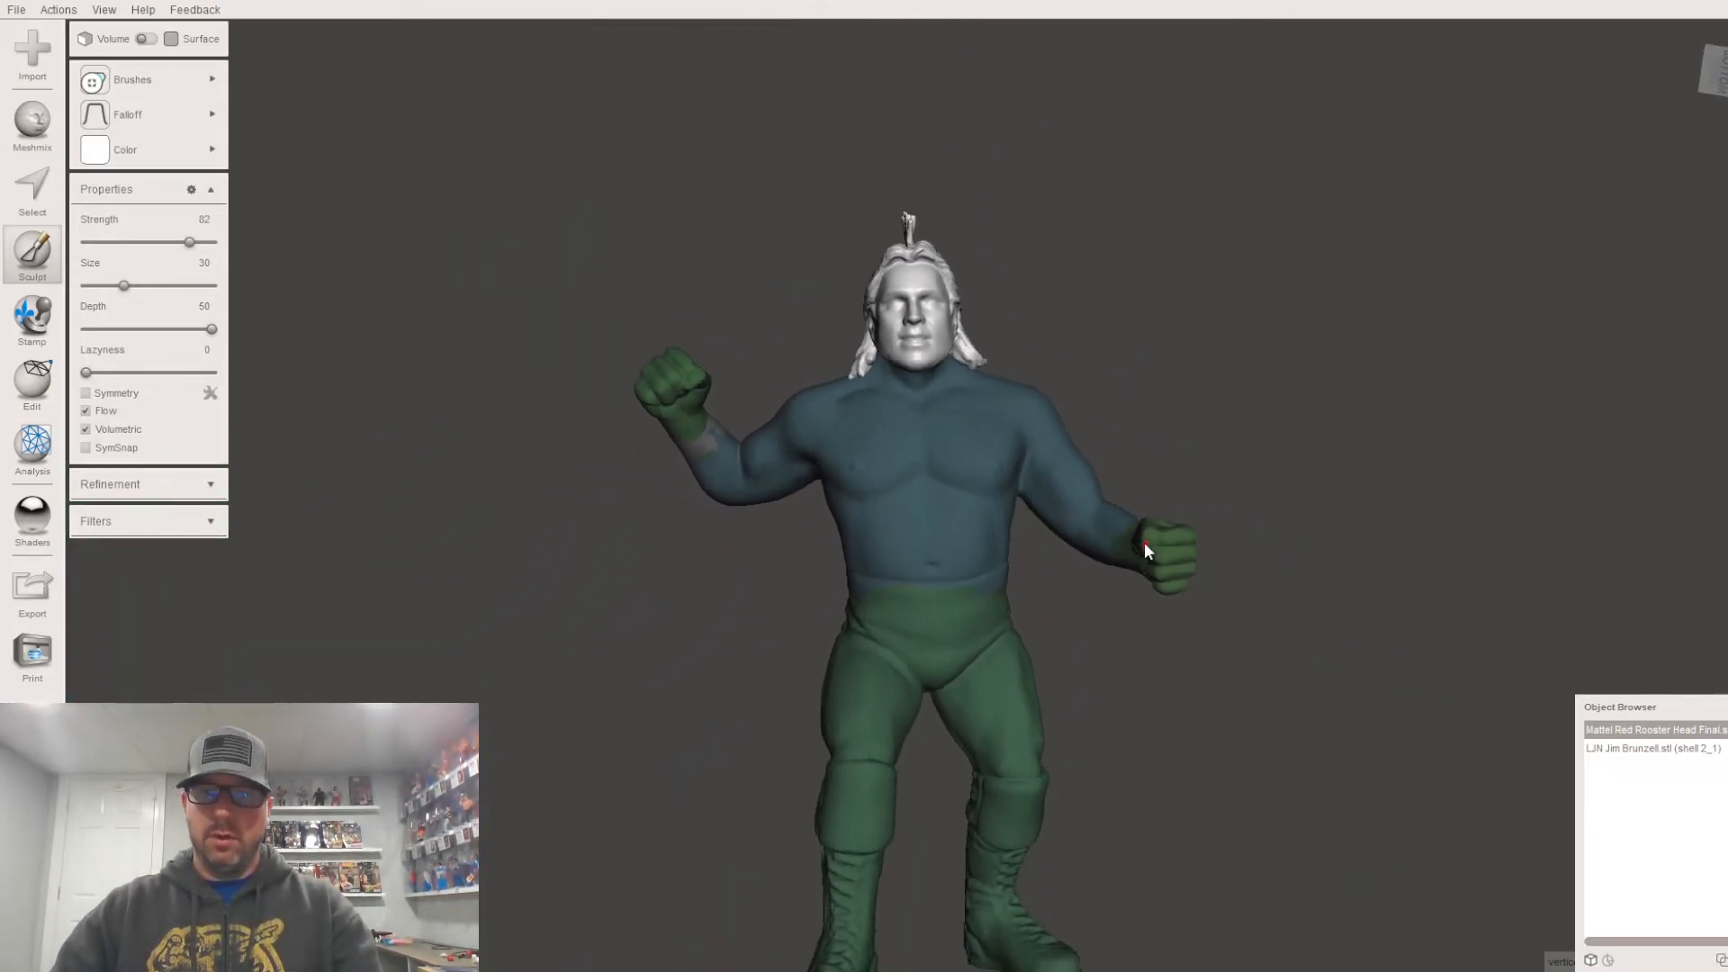
middle_click_drag(1127, 554, 1114, 529)
right_click_drag(1115, 529, 1123, 551)
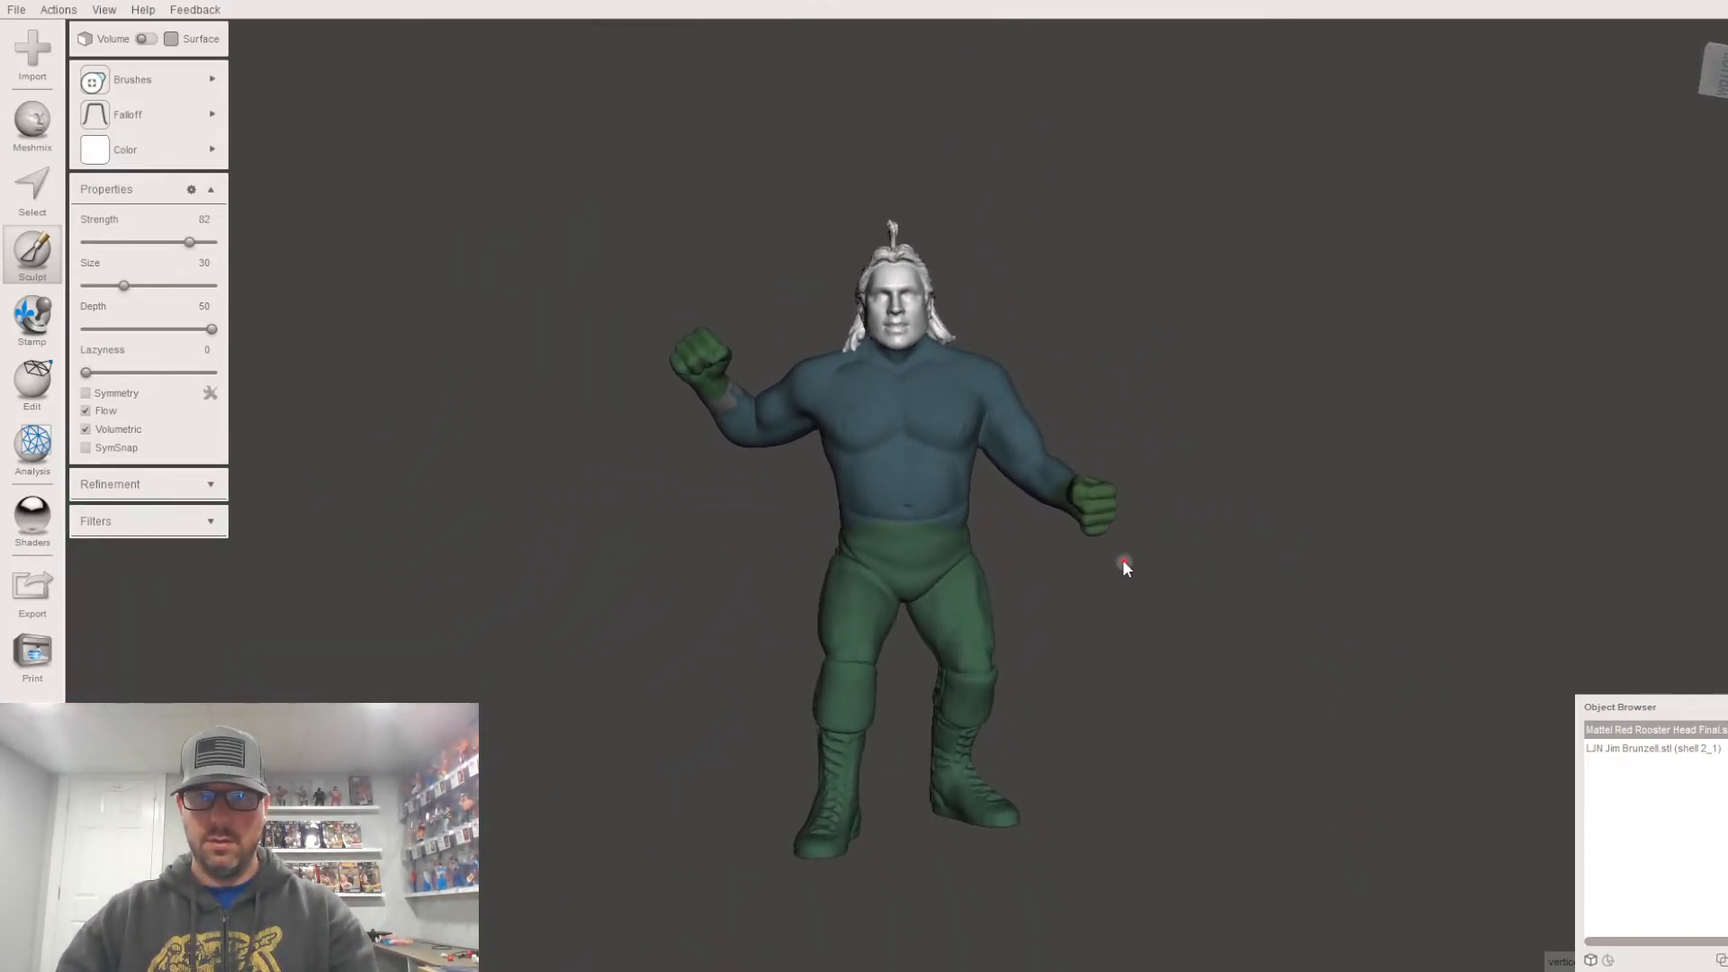
scroll(1122, 559, "up", 3)
middle_click_drag(1126, 545, 1130, 493)
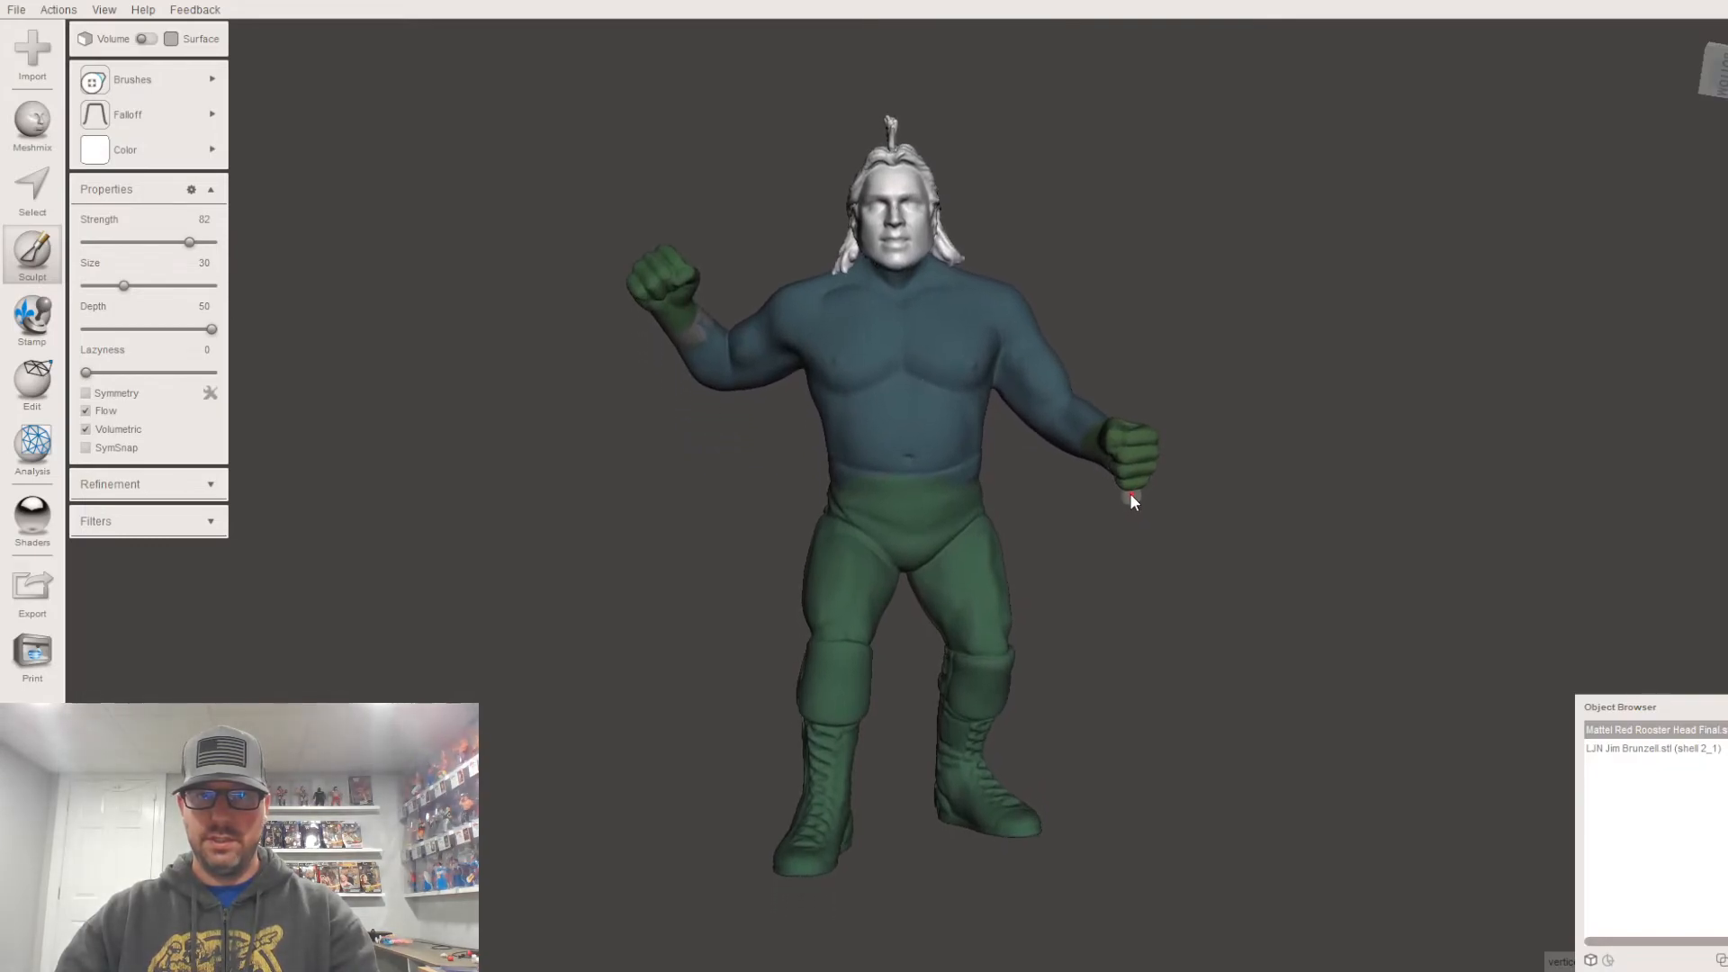
mouse_move(1150, 494)
right_mouse_down()
mouse_move(1143, 454)
mouse_move(876, 737)
mouse_move(1212, 424)
mouse_move(996, 610)
mouse_move(1177, 511)
mouse_move(1079, 597)
mouse_move(905, 167)
mouse_move(1107, 362)
mouse_move(1200, 609)
mouse_move(1046, 437)
mouse_move(1085, 466)
right_mouse_up()
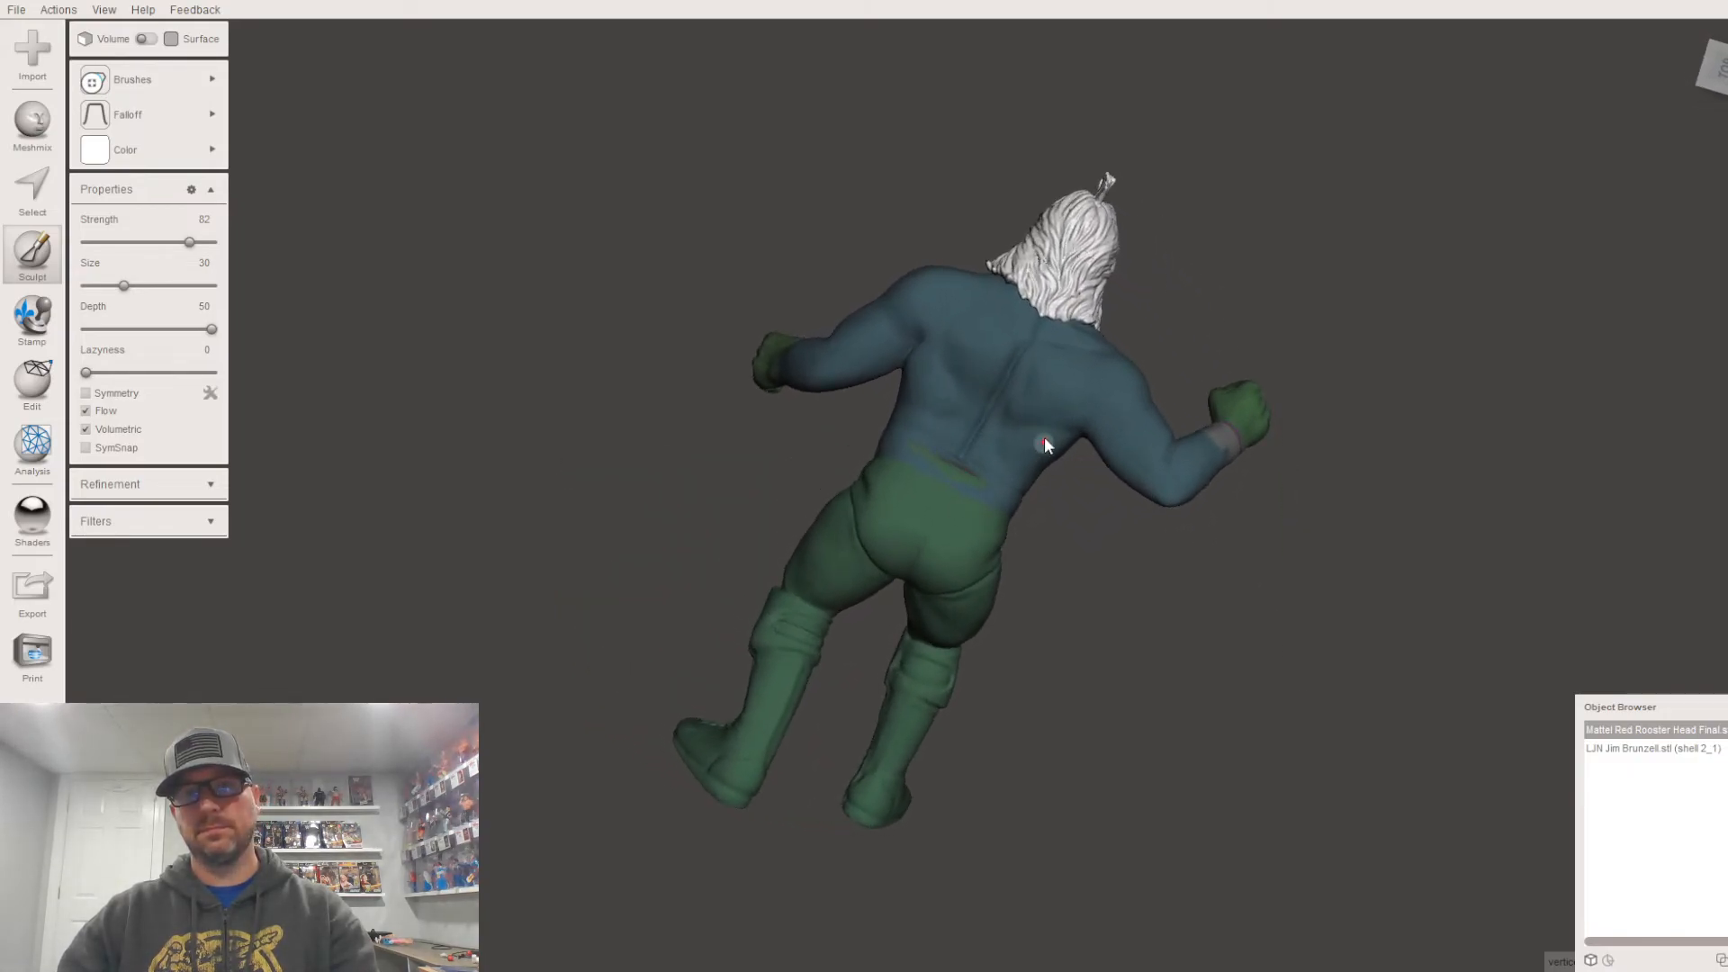
Step: Pull the flared lock tip above the shoulder inward toward the neck with the Move brush, working from front and back
scroll(1042, 441, "up", 10)
scroll(1003, 385, "up", 8)
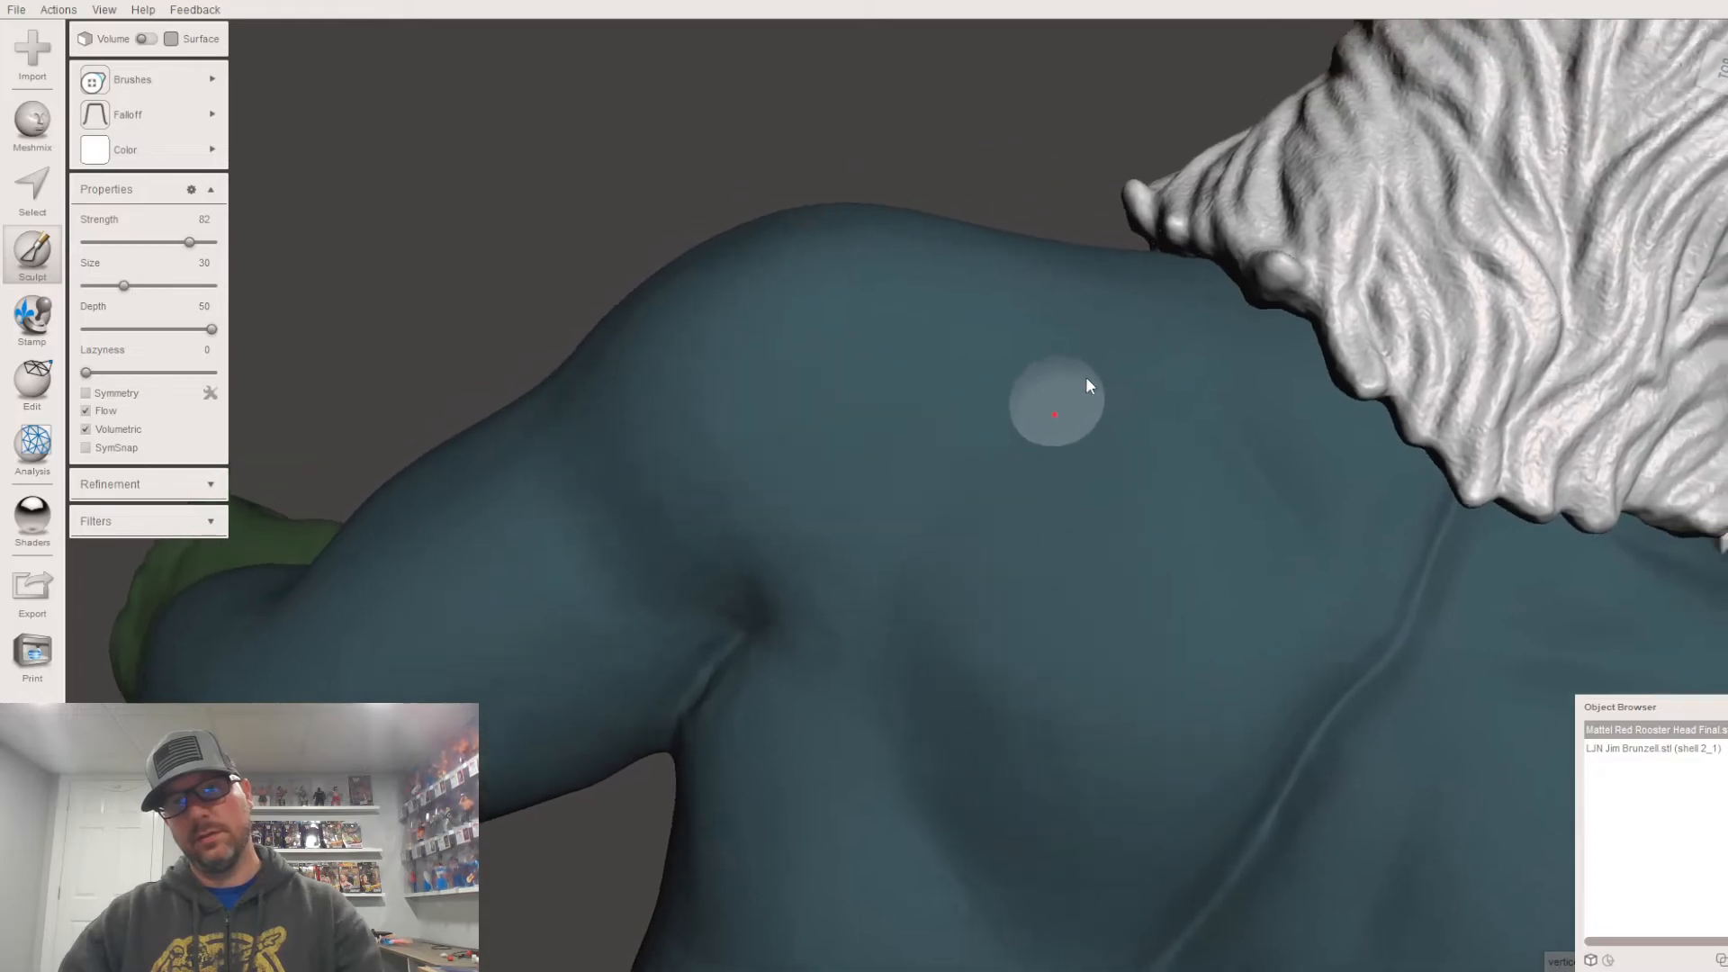
mouse_move(1085, 385)
right_mouse_down()
mouse_move(1014, 529)
mouse_move(1157, 579)
mouse_move(1466, 166)
mouse_move(1105, 272)
mouse_move(920, 419)
right_mouse_up()
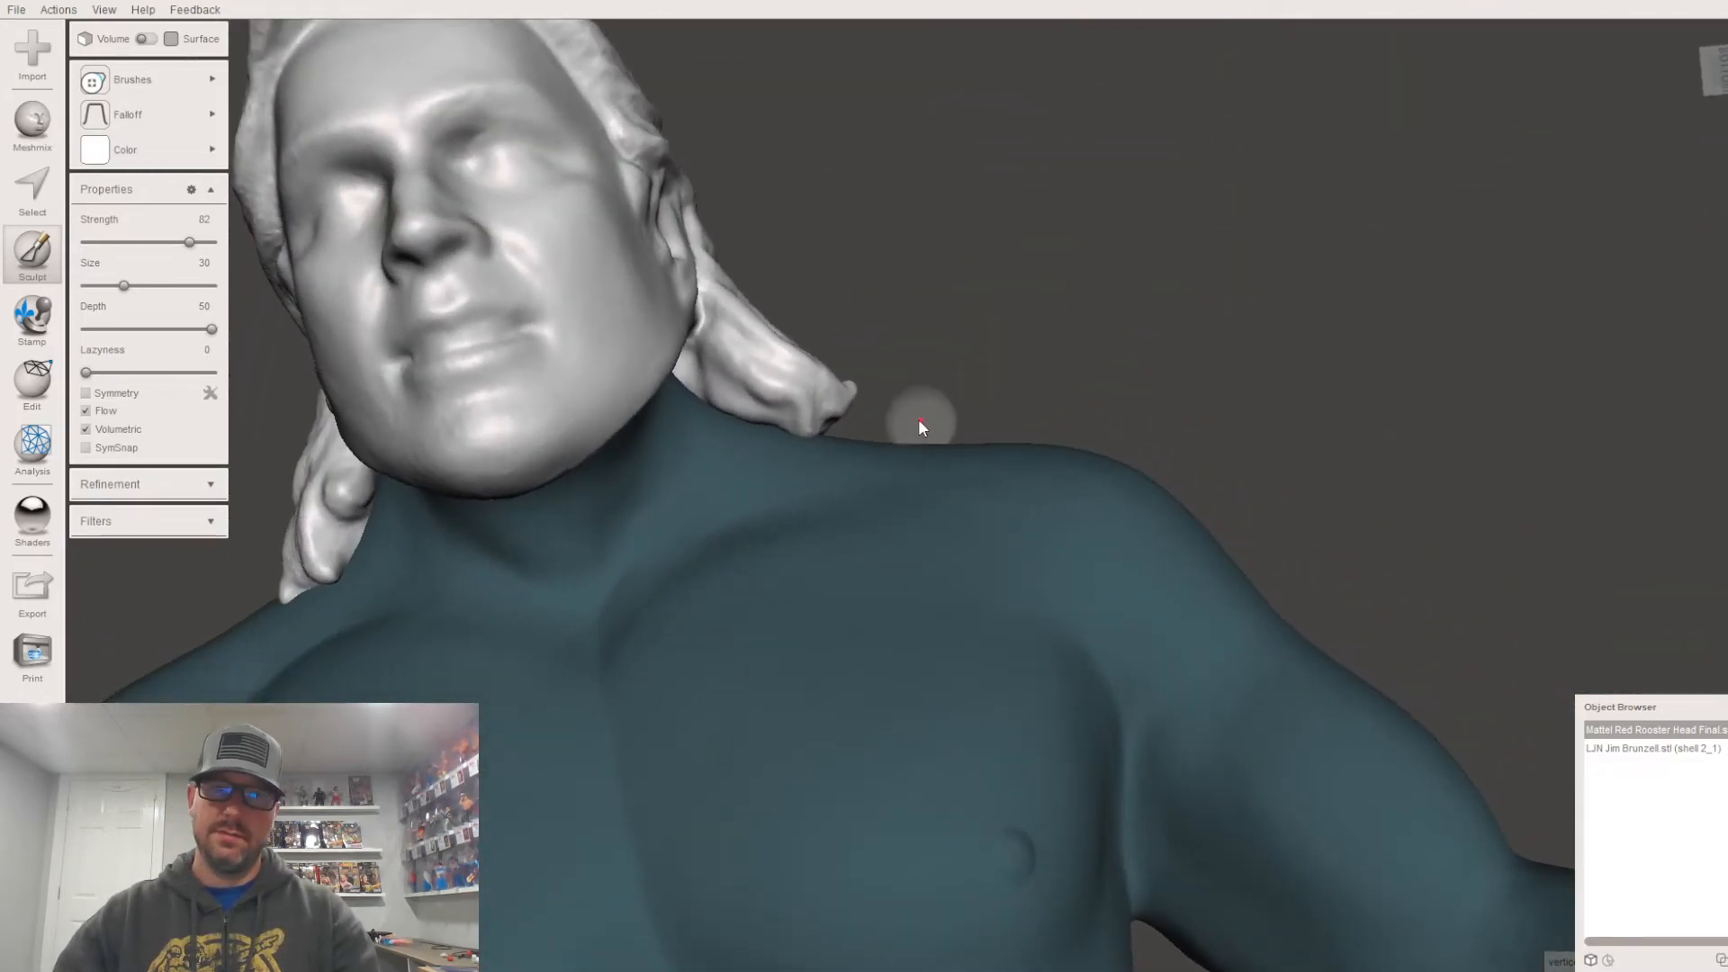
left_click_drag(818, 391, 797, 376)
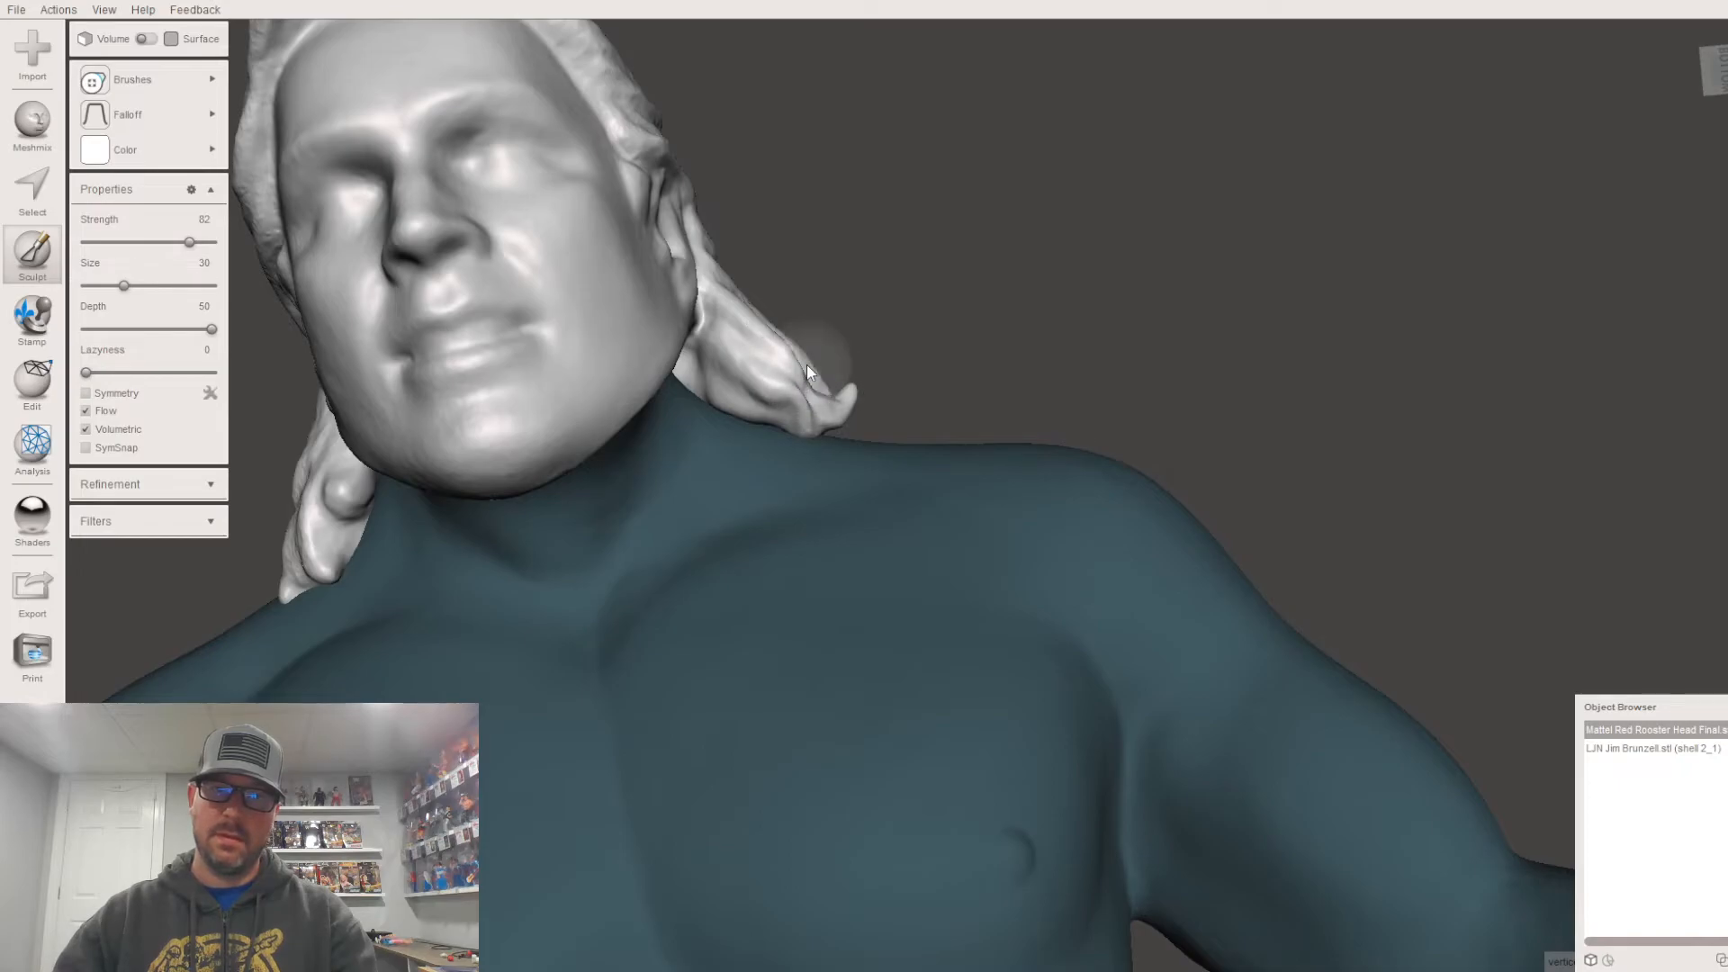
right_click_drag(863, 423, 845, 472)
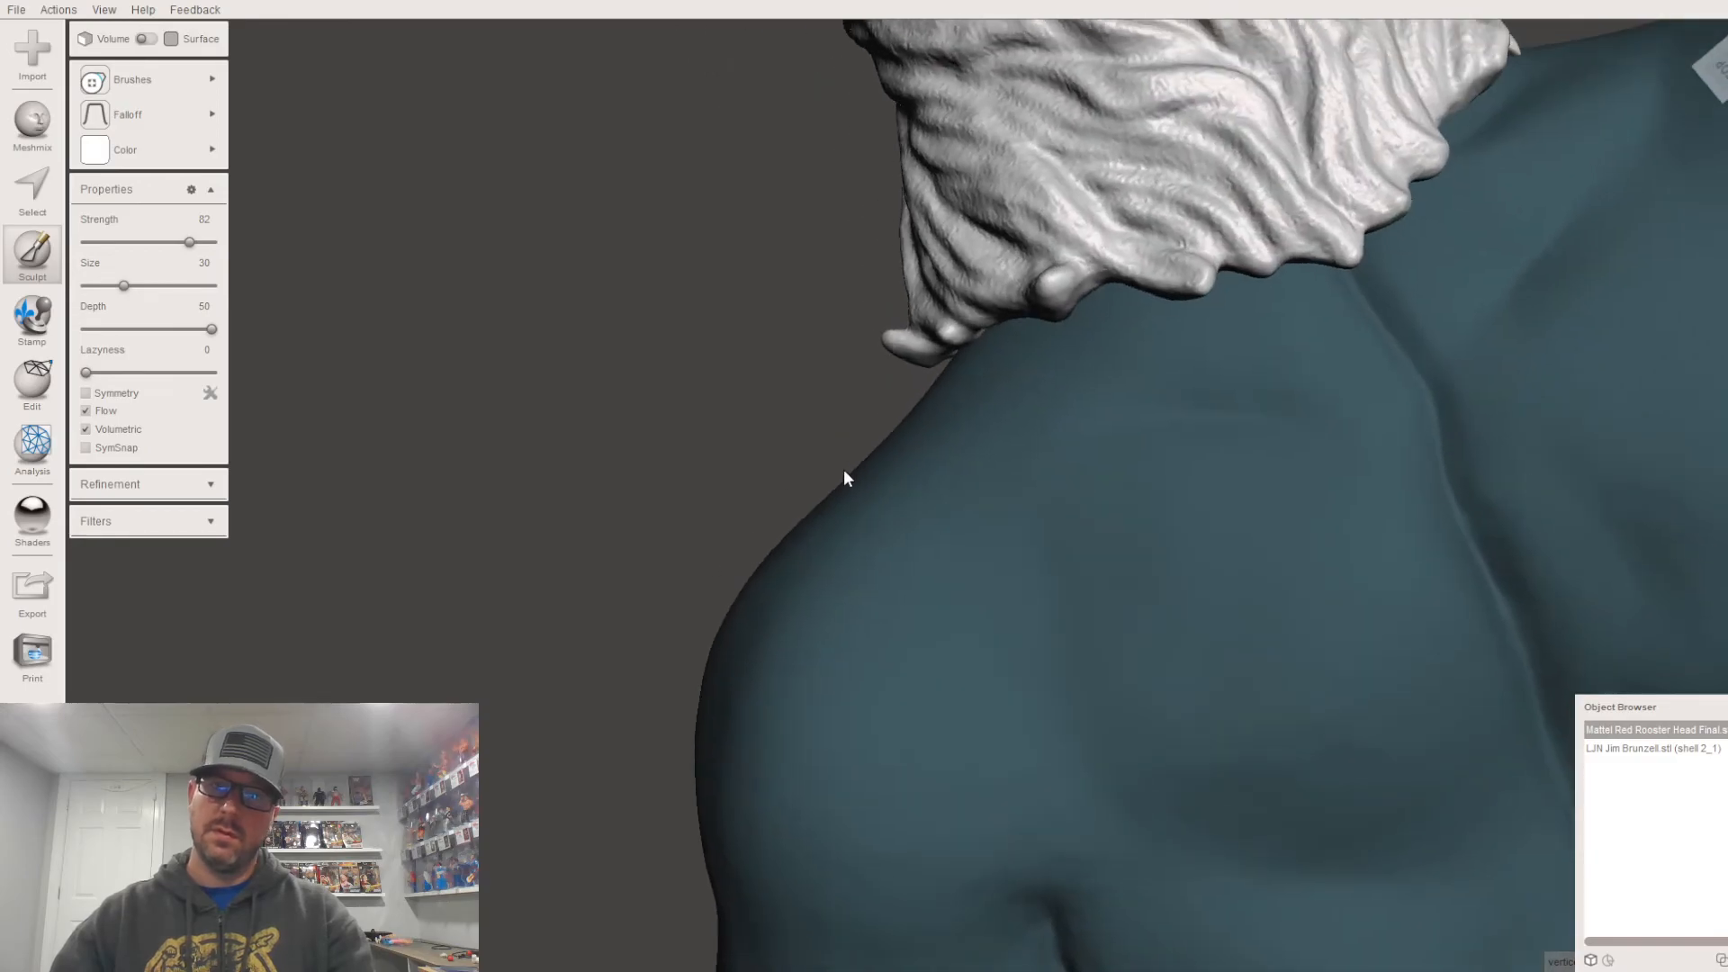
left_click_drag(905, 350, 957, 344)
mouse_move(965, 335)
right_mouse_down()
mouse_move(1087, 351)
mouse_move(1206, 227)
mouse_move(994, 126)
mouse_move(938, 324)
mouse_move(851, 339)
right_mouse_up()
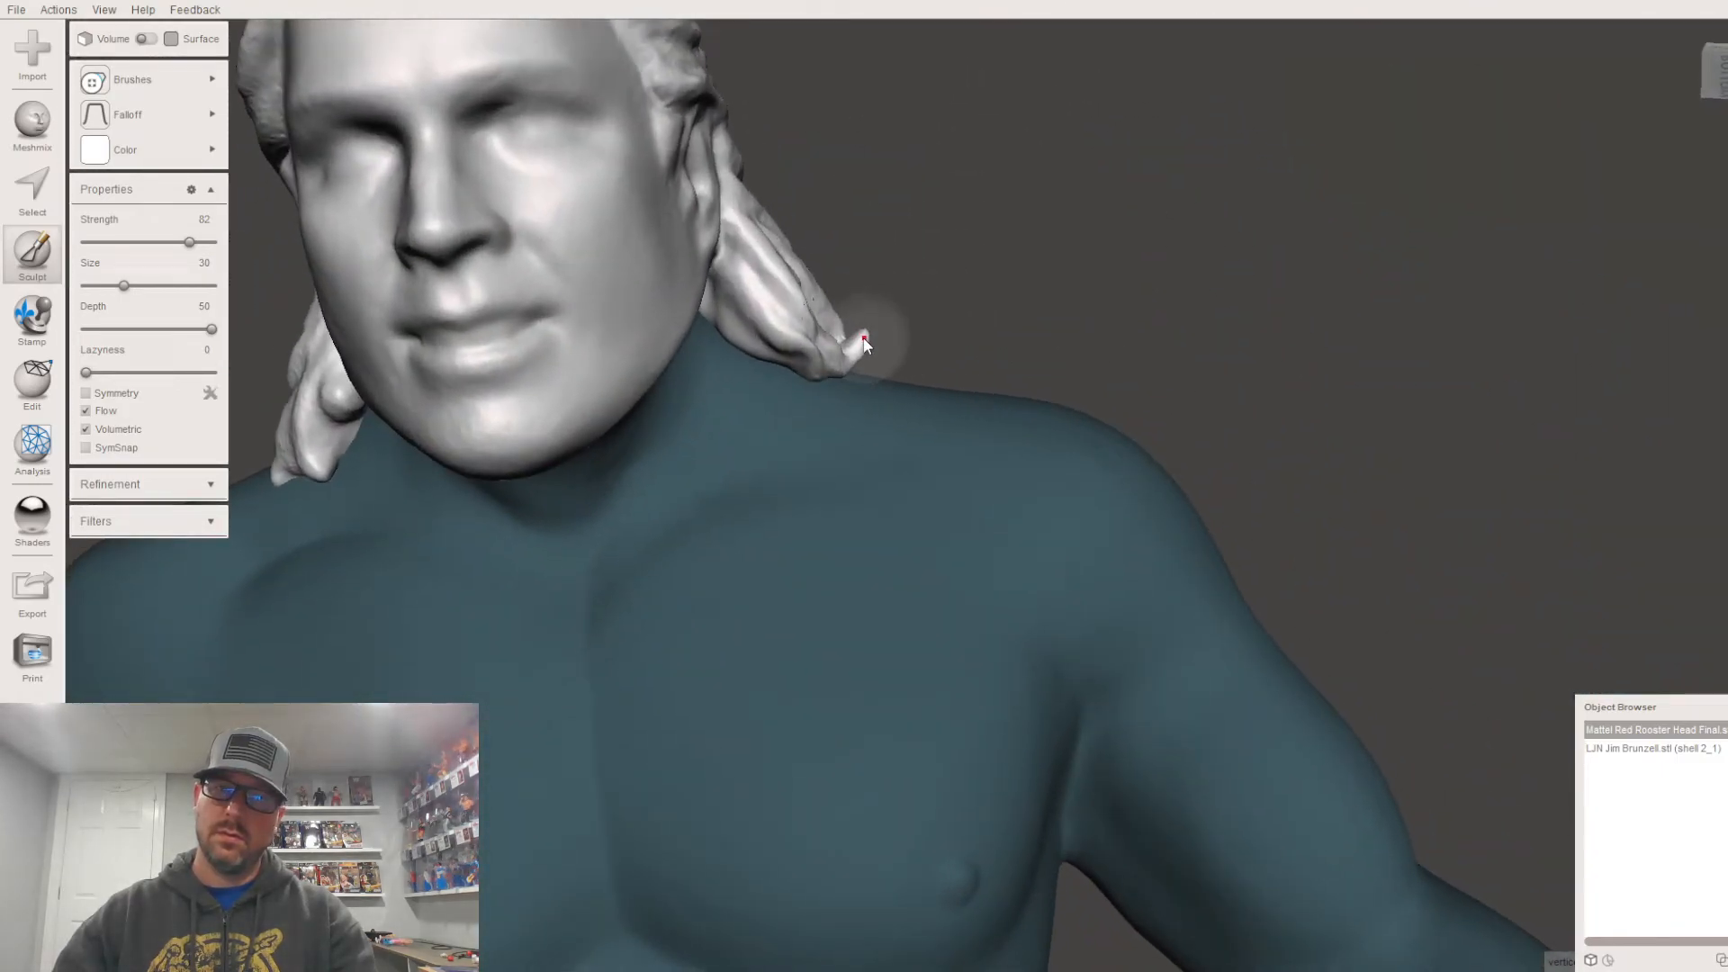
left_click_drag(851, 335, 830, 324)
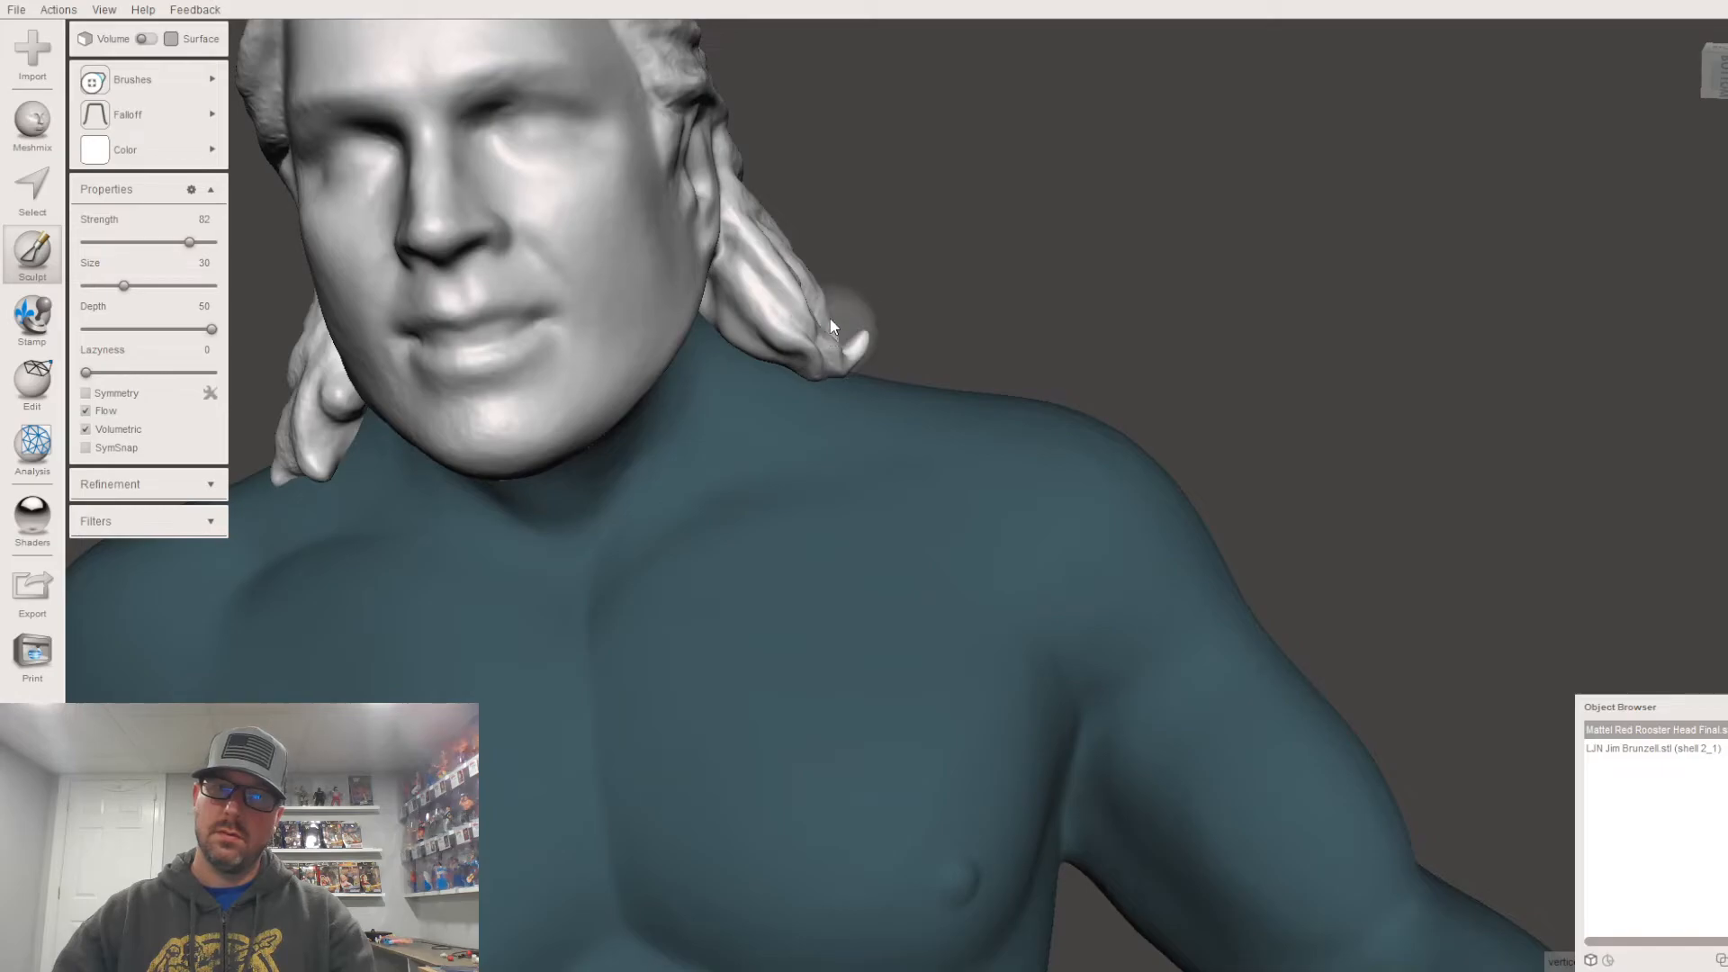
Step: Examine the reshaped hair on both sides and the proportions of the whole figure
right_click_drag(817, 423, 528, 420)
mouse_move(558, 586)
right_mouse_down()
mouse_move(457, 432)
mouse_move(423, 310)
right_mouse_up()
scroll(423, 310, "down", 2)
mouse_move(856, 478)
right_mouse_down()
mouse_move(1045, 501)
mouse_move(1068, 567)
mouse_move(1055, 659)
mouse_move(1078, 567)
mouse_move(1062, 587)
mouse_move(1062, 567)
right_mouse_up()
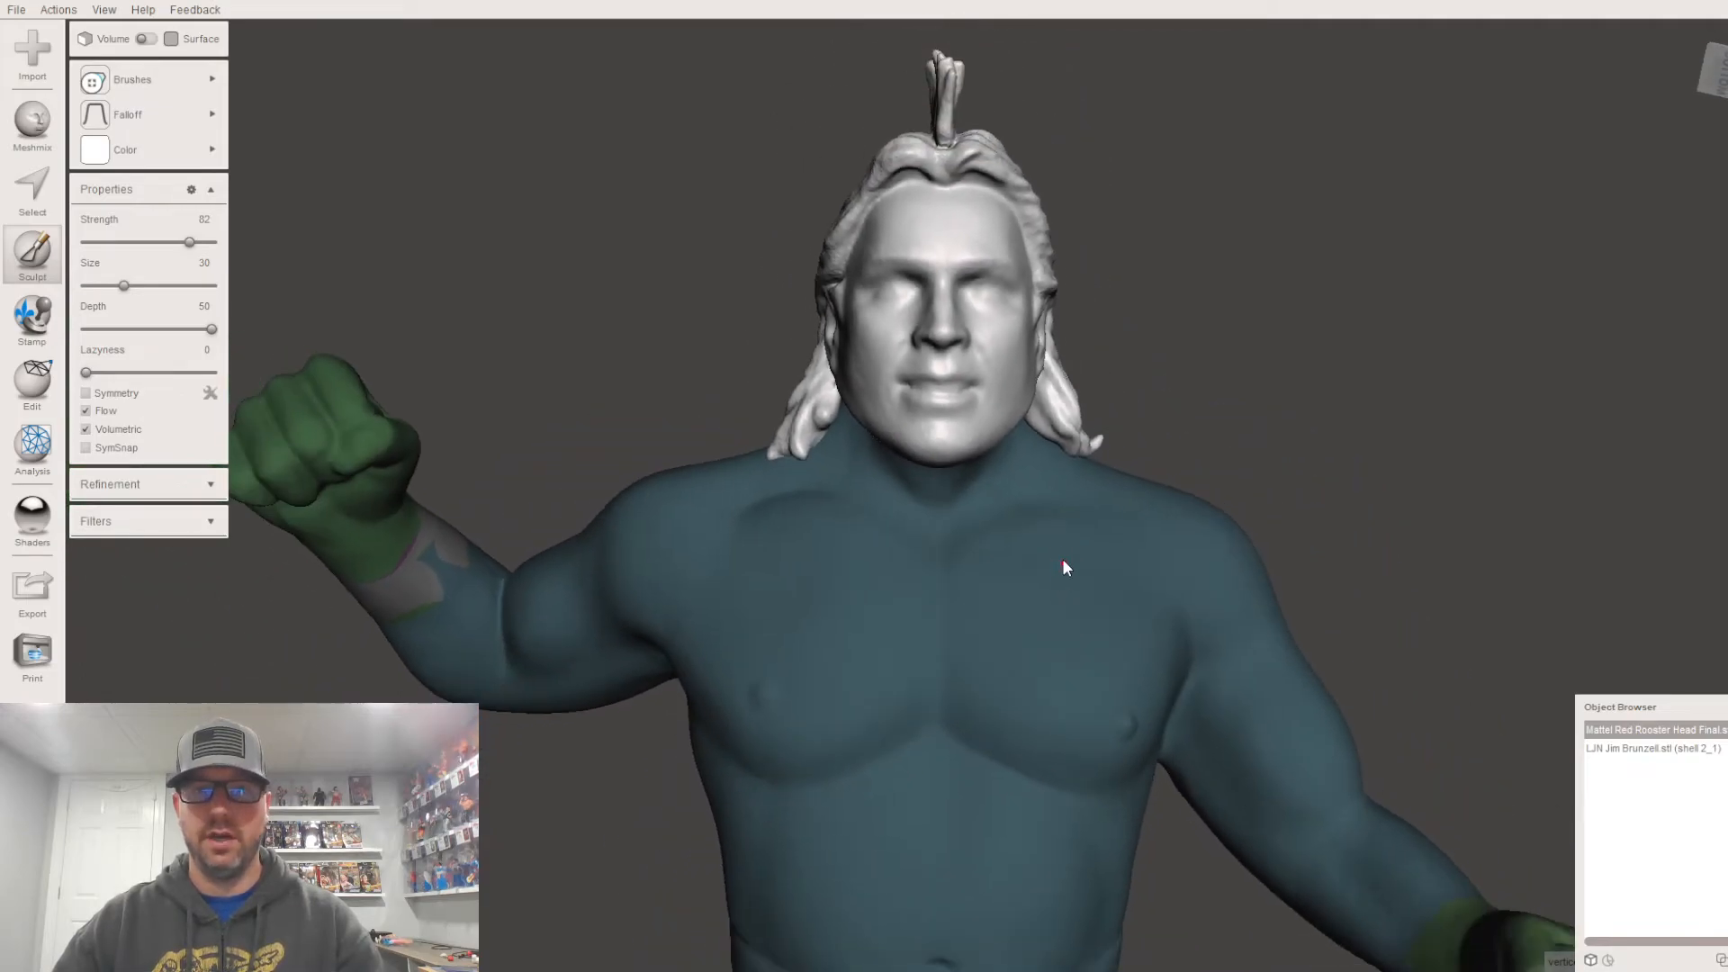
right_click_drag(1000, 367, 682, 509)
right_click_drag(886, 522, 947, 538)
middle_click_drag(947, 538, 915, 263)
right_click_drag(916, 263, 926, 389)
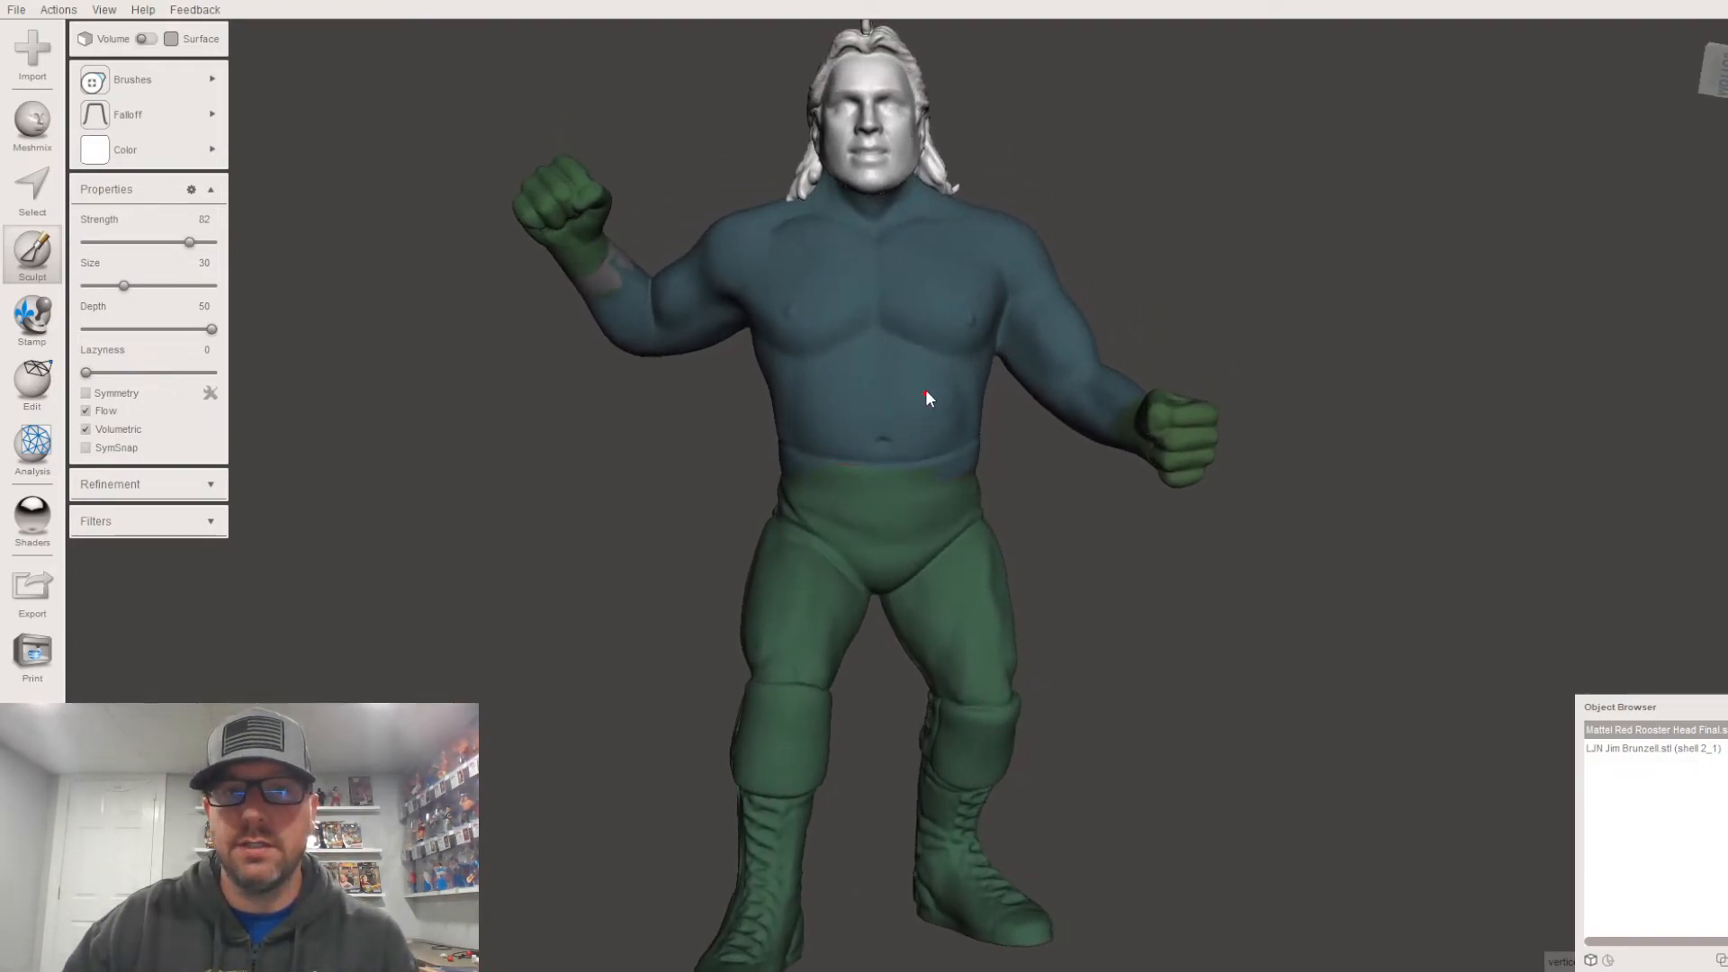
Step: Select the body together with the head and merge them with a Boolean Union in Precise solution mode
left_click(1631, 749, "shift")
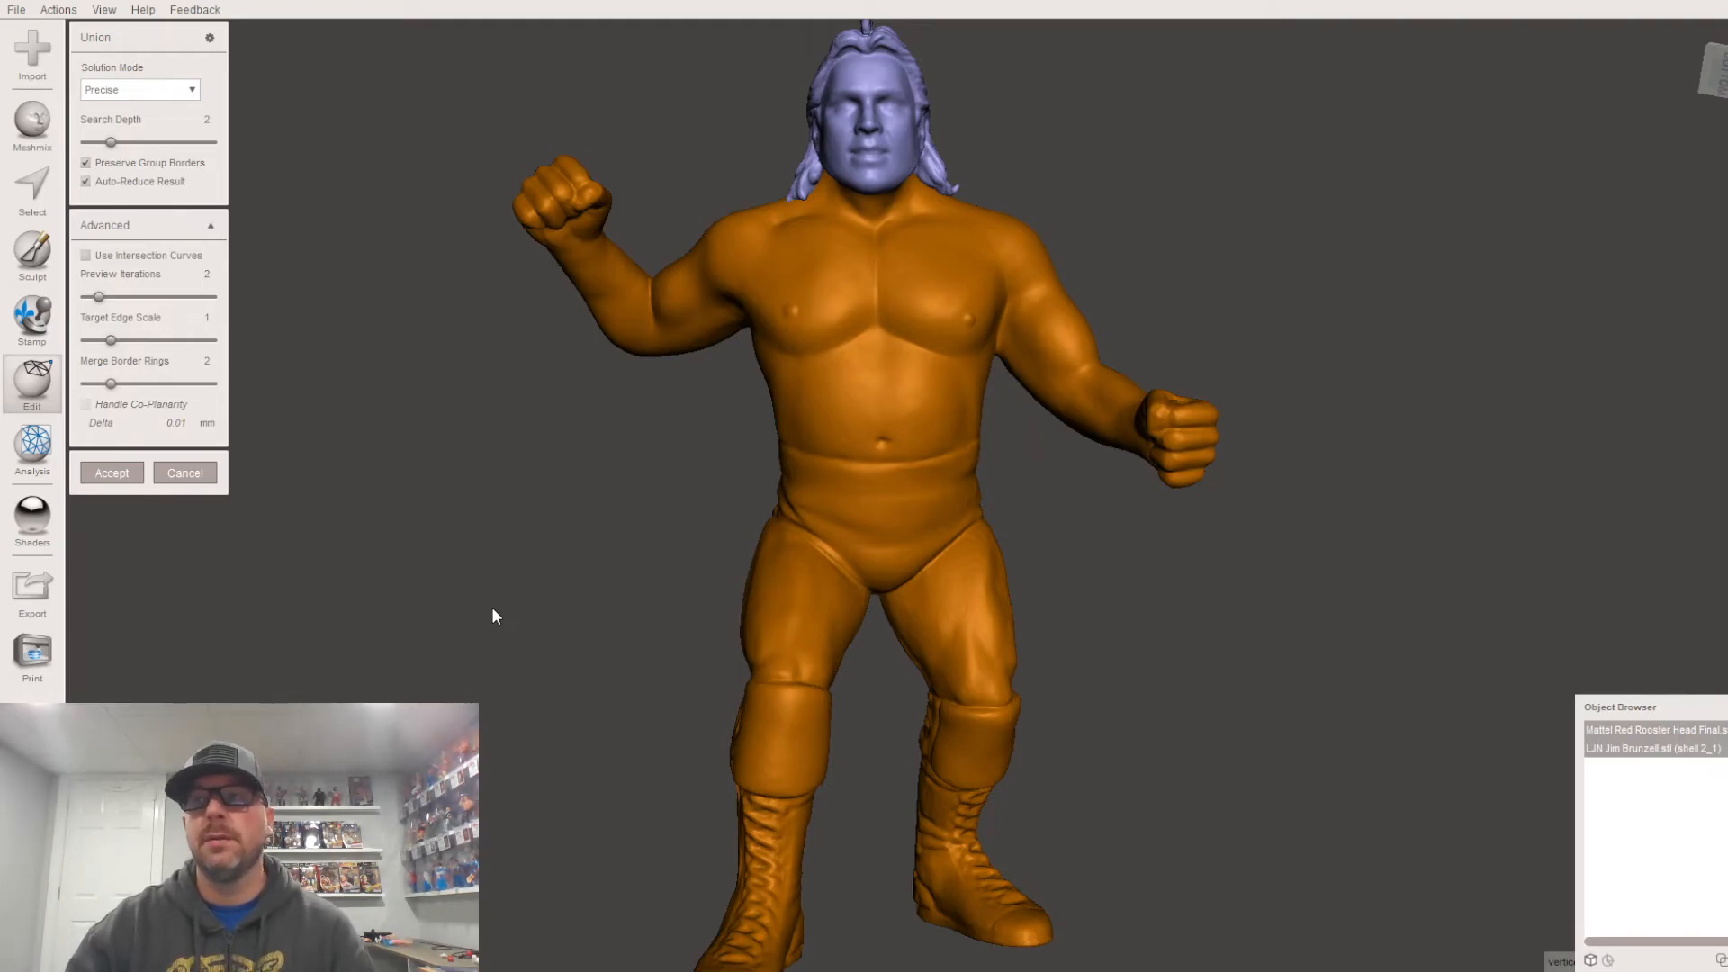
key("Return")
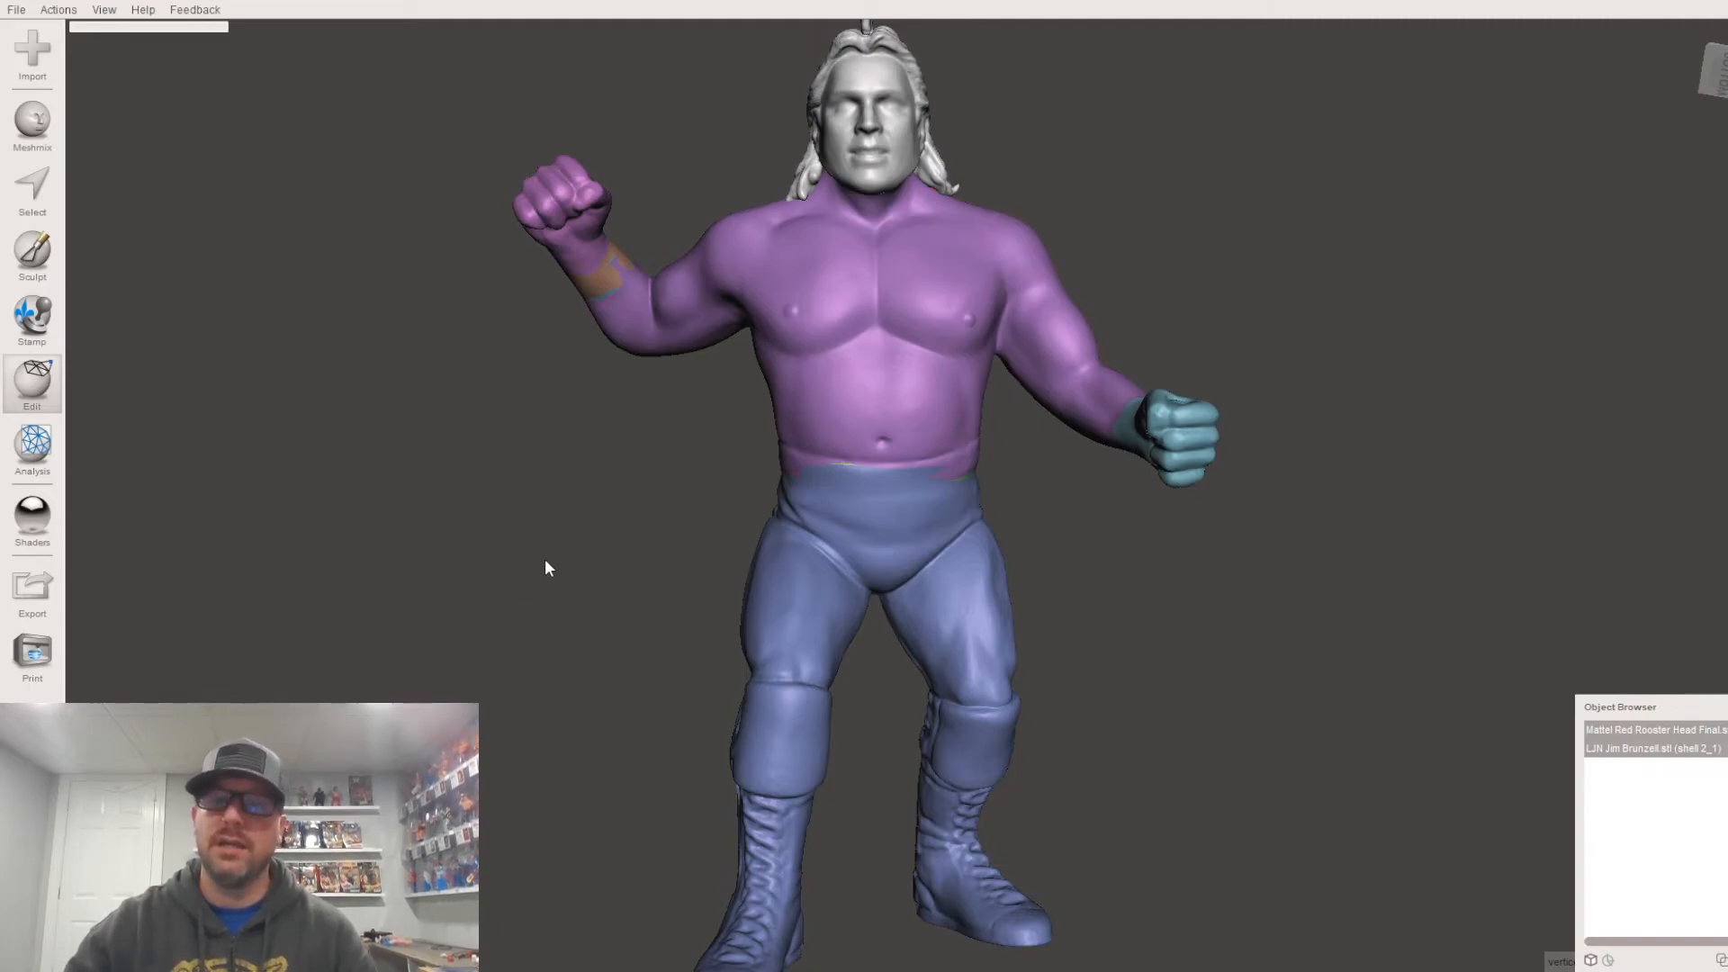
right_click_drag(872, 463, 980, 664)
scroll(1094, 639, "up", 5)
right_click_drag(954, 731, 2, 487)
Step: Inspect the merged figure for mesh defects and auto-repair all of them using Flat Fill
mouse_move(36, 463)
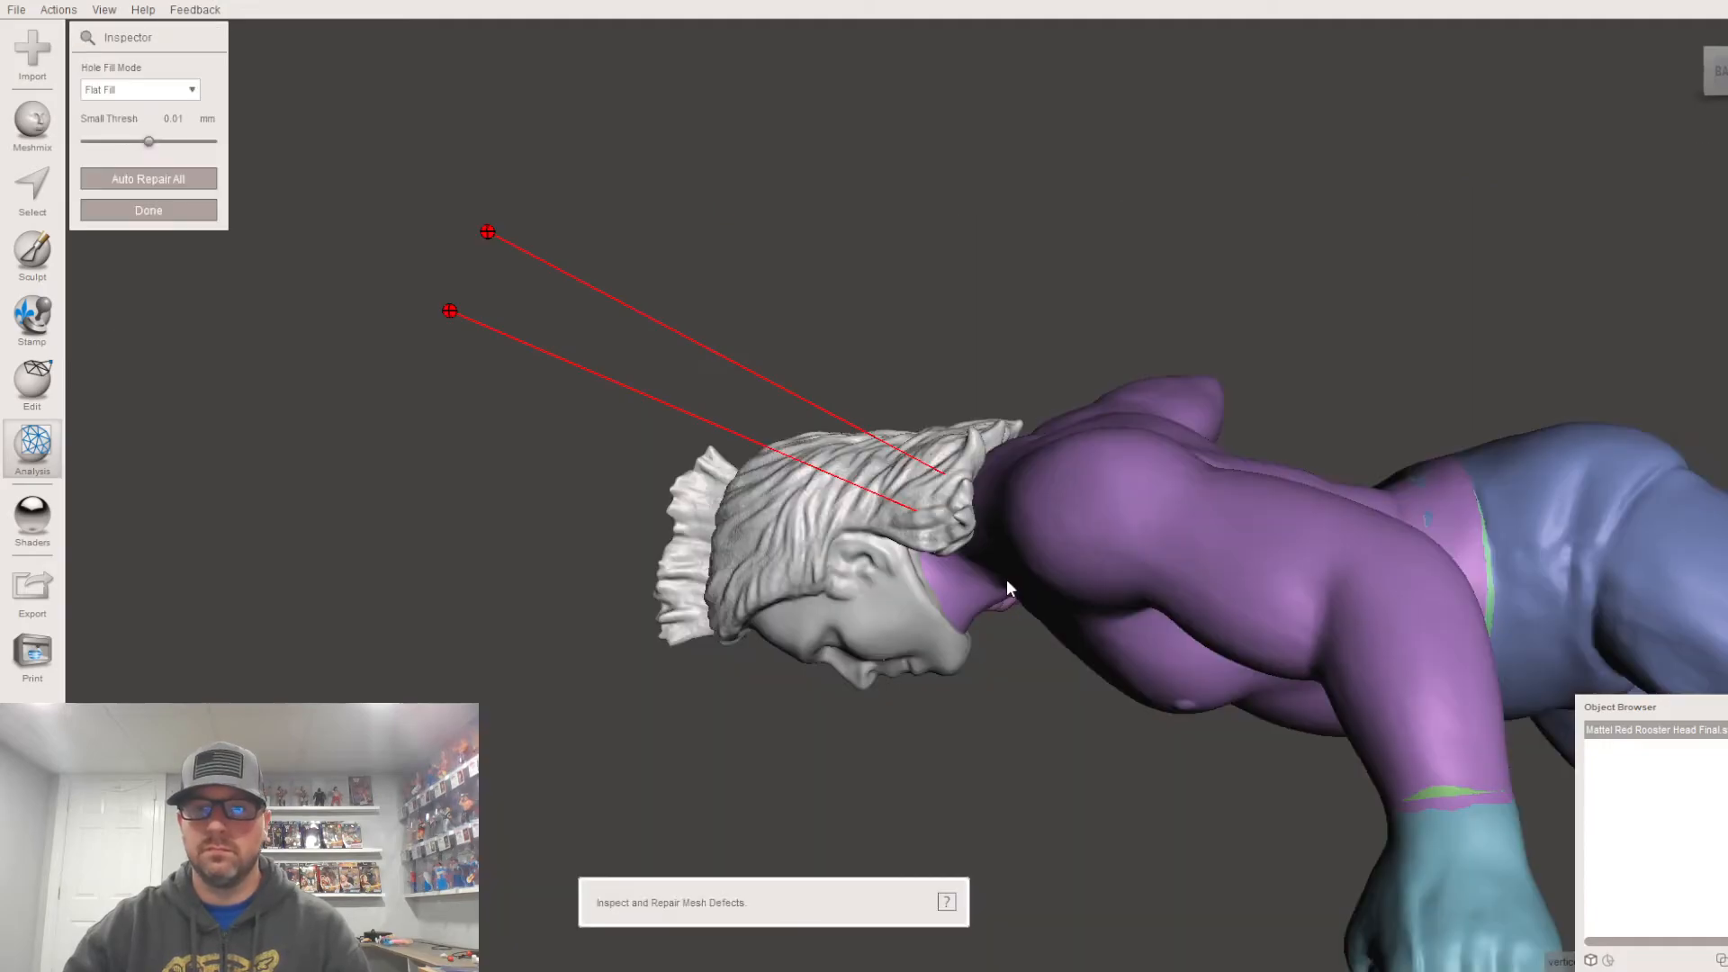
right_click_drag(907, 612, 855, 596)
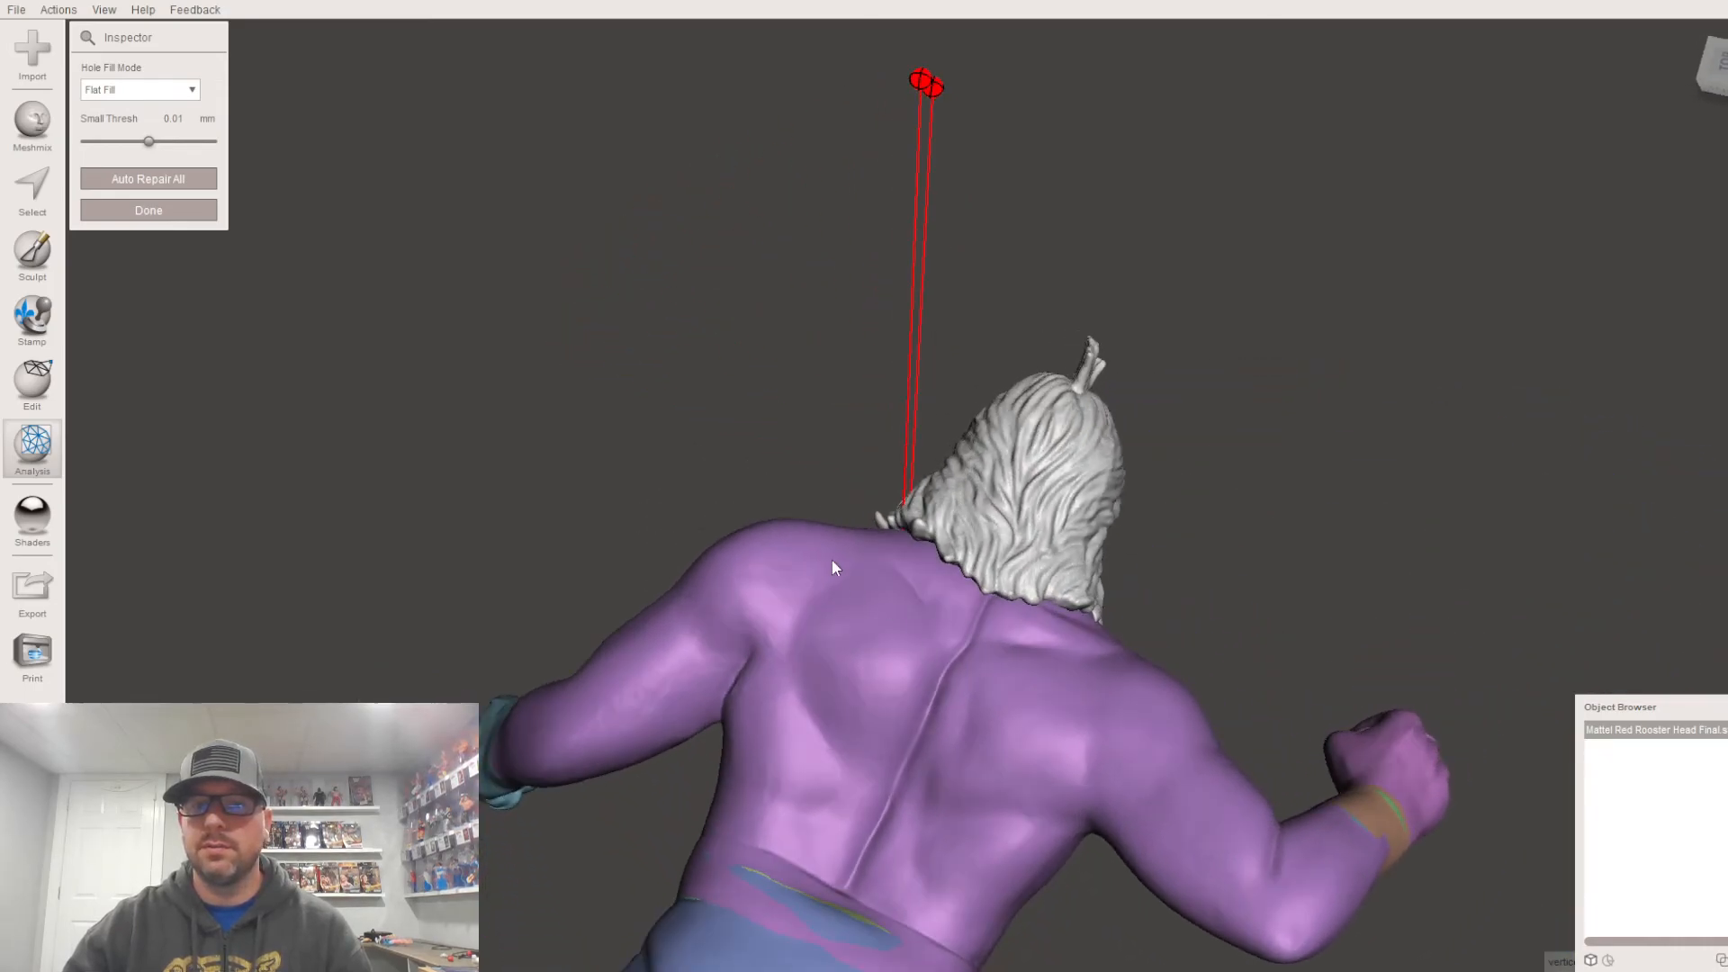
left_click(147, 186)
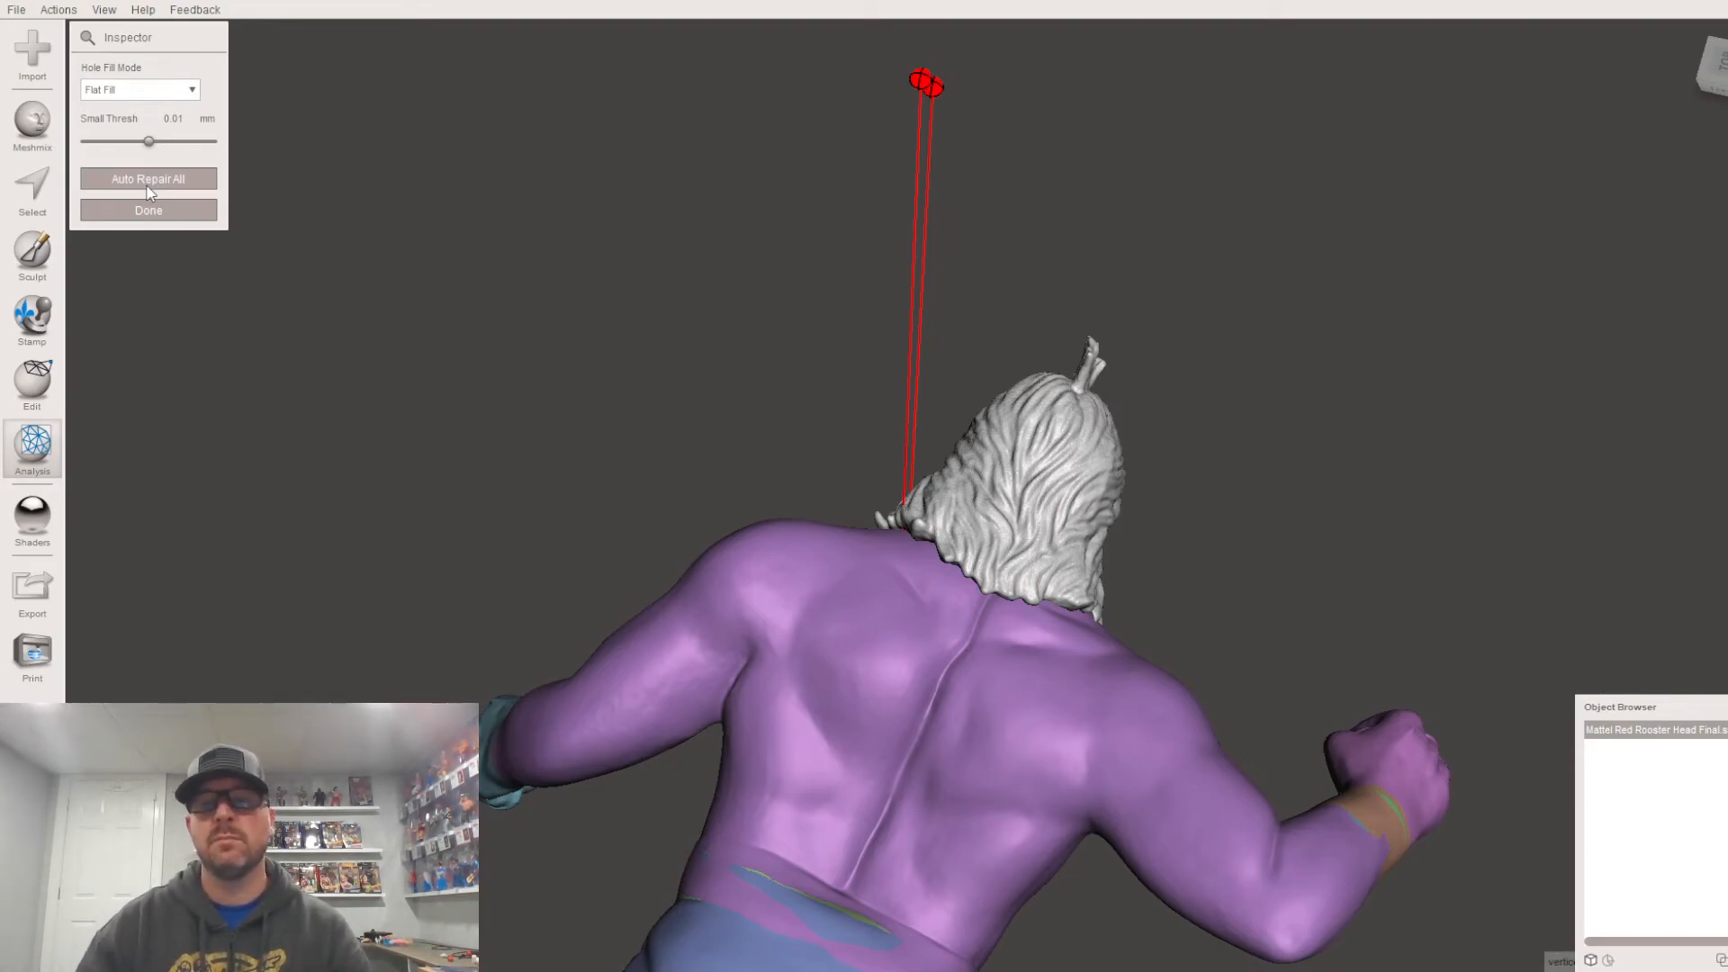
right_click_drag(597, 525, 1069, 348)
scroll(1069, 348, "down", 3)
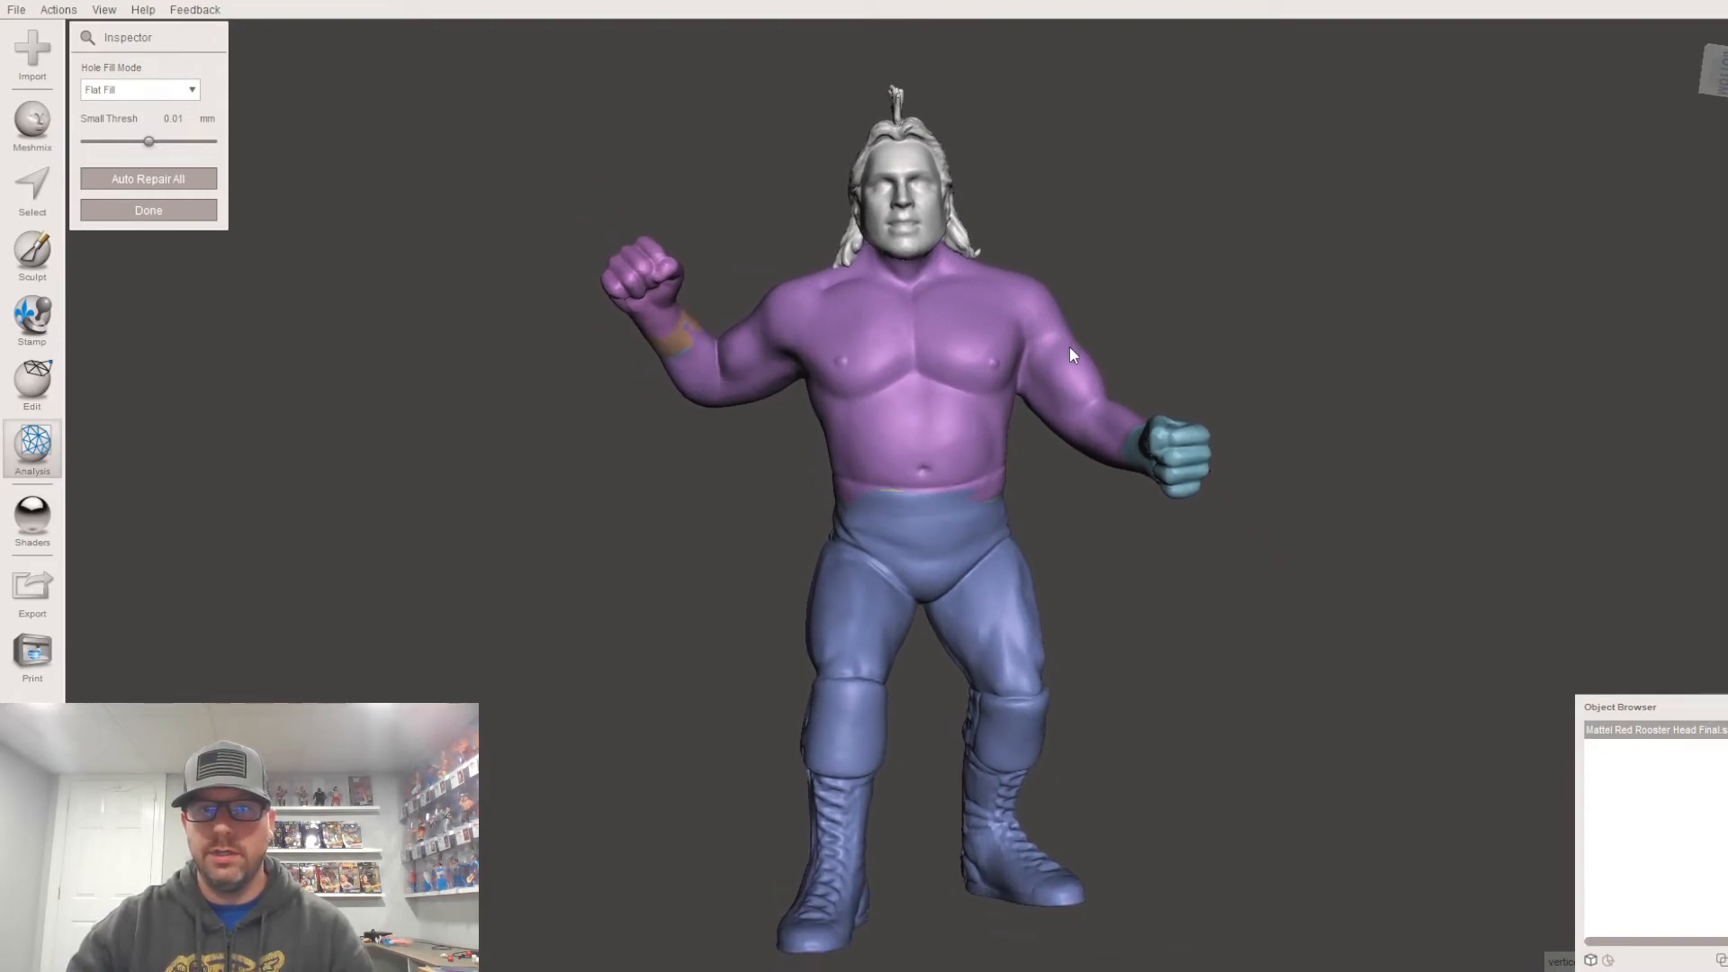
left_click(159, 210)
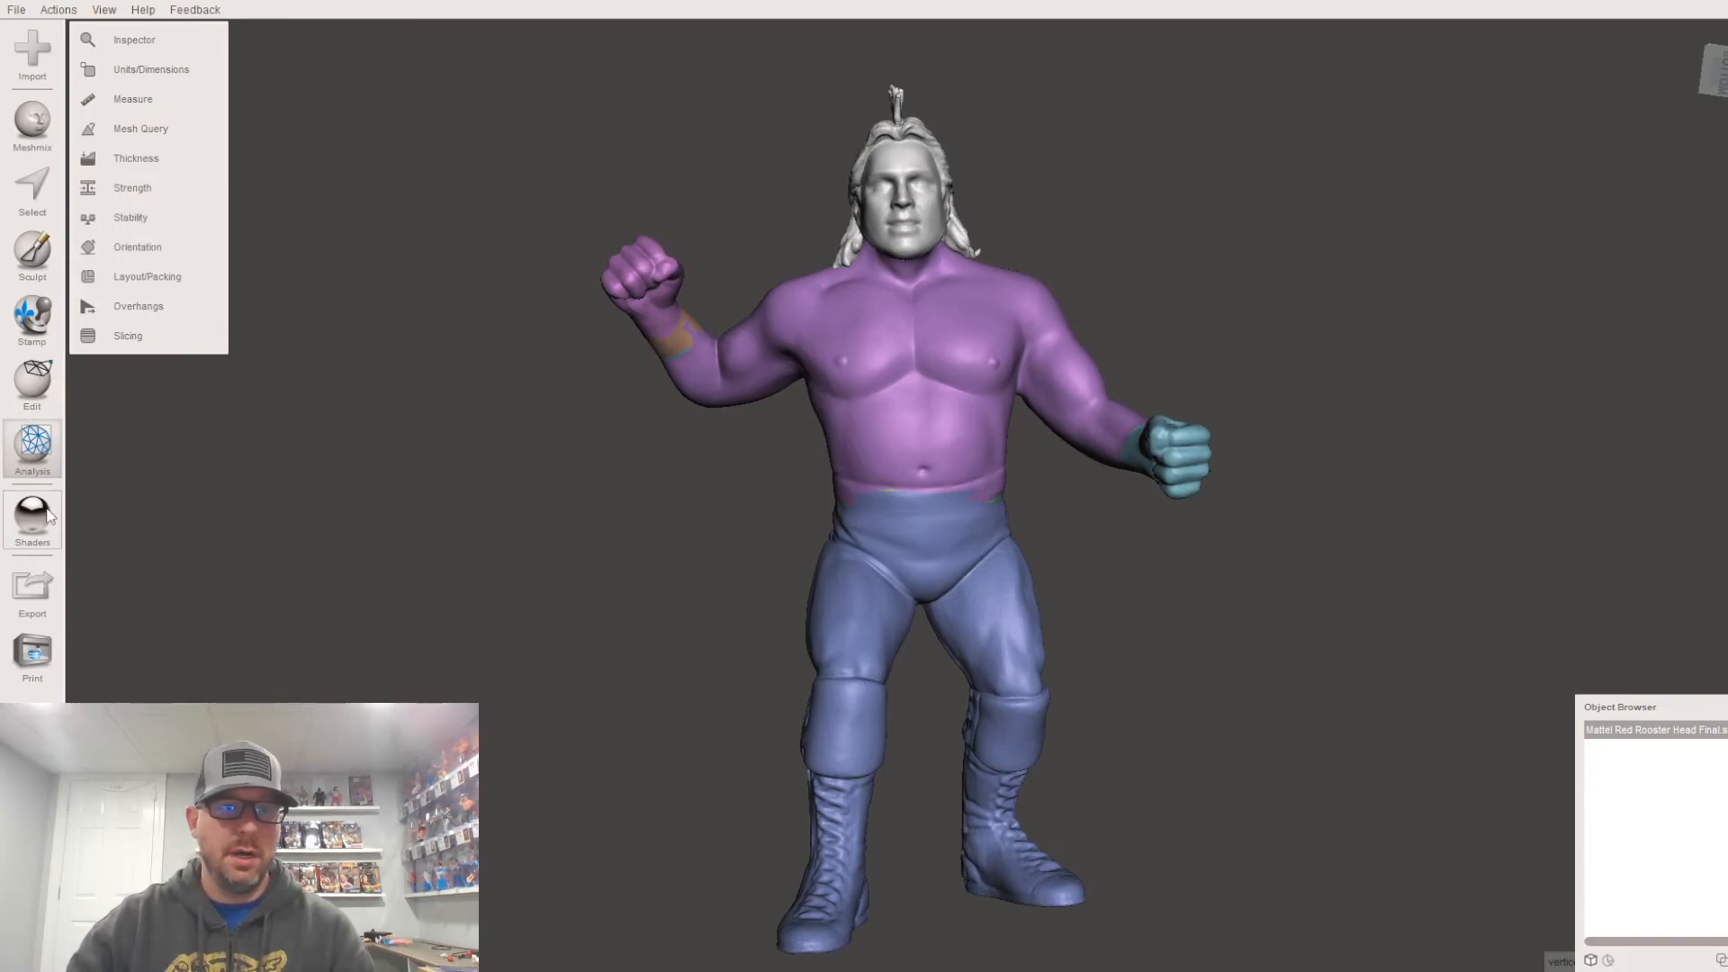
Step: Run Make Solid on the figure with solid type Accurate, solid accuracy 1028 and mesh density 1028, and update the preview
left_click(33, 382)
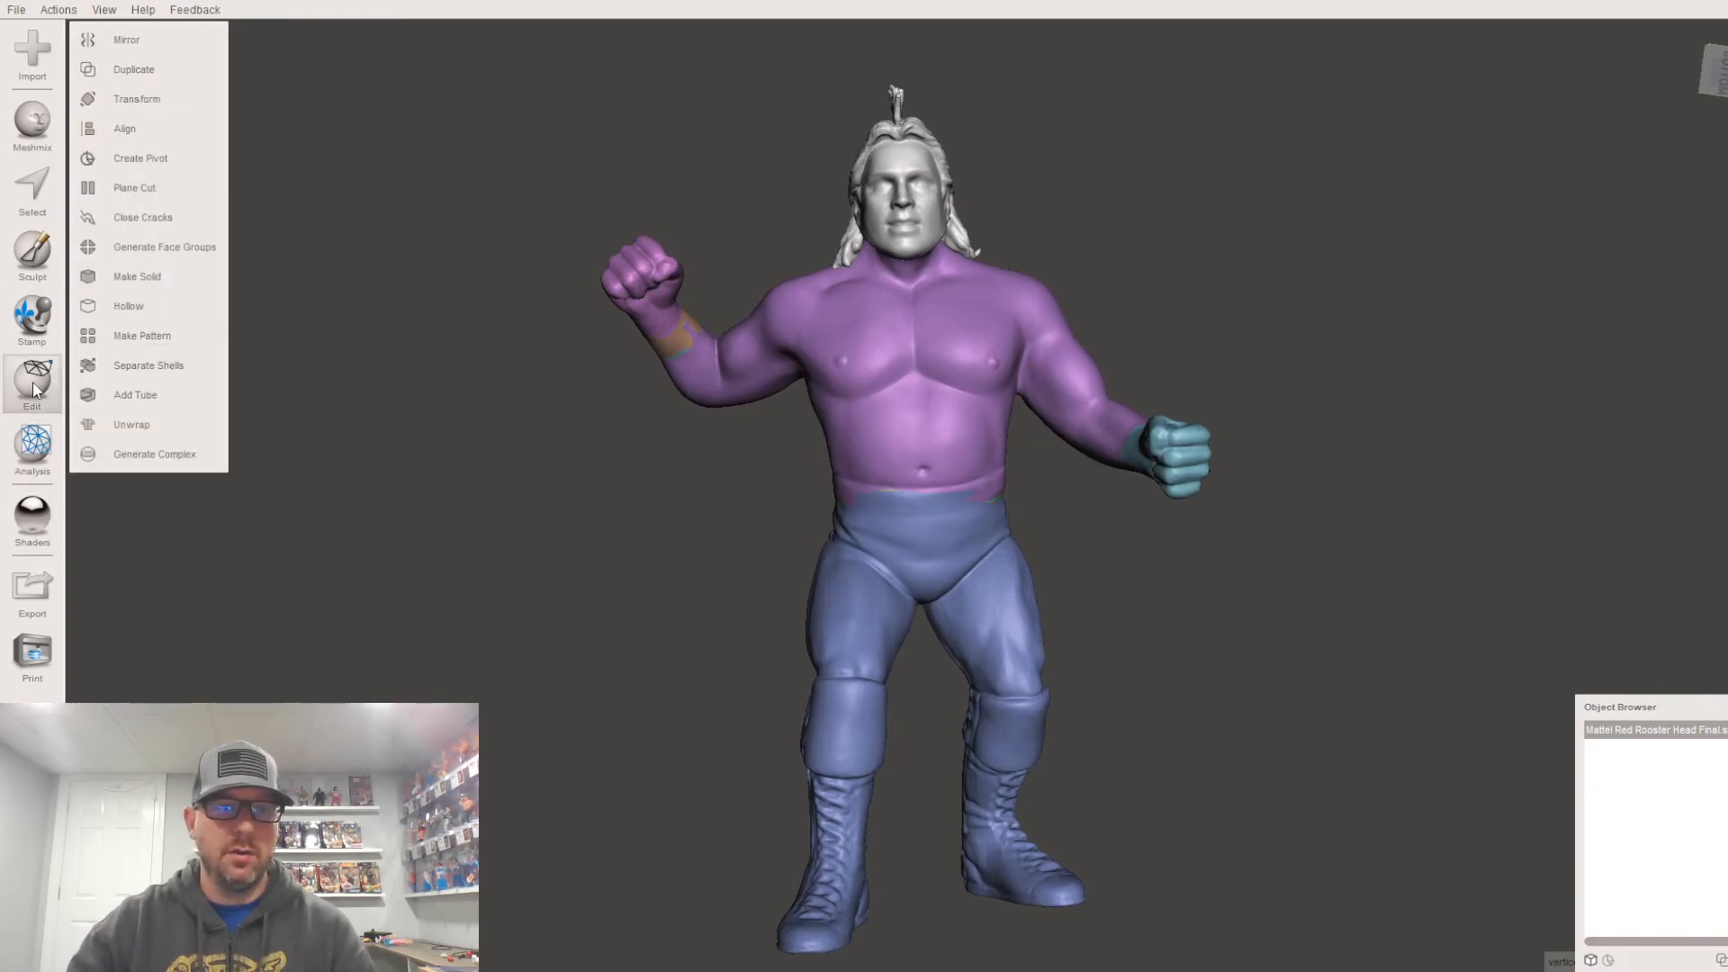
left_click(139, 277)
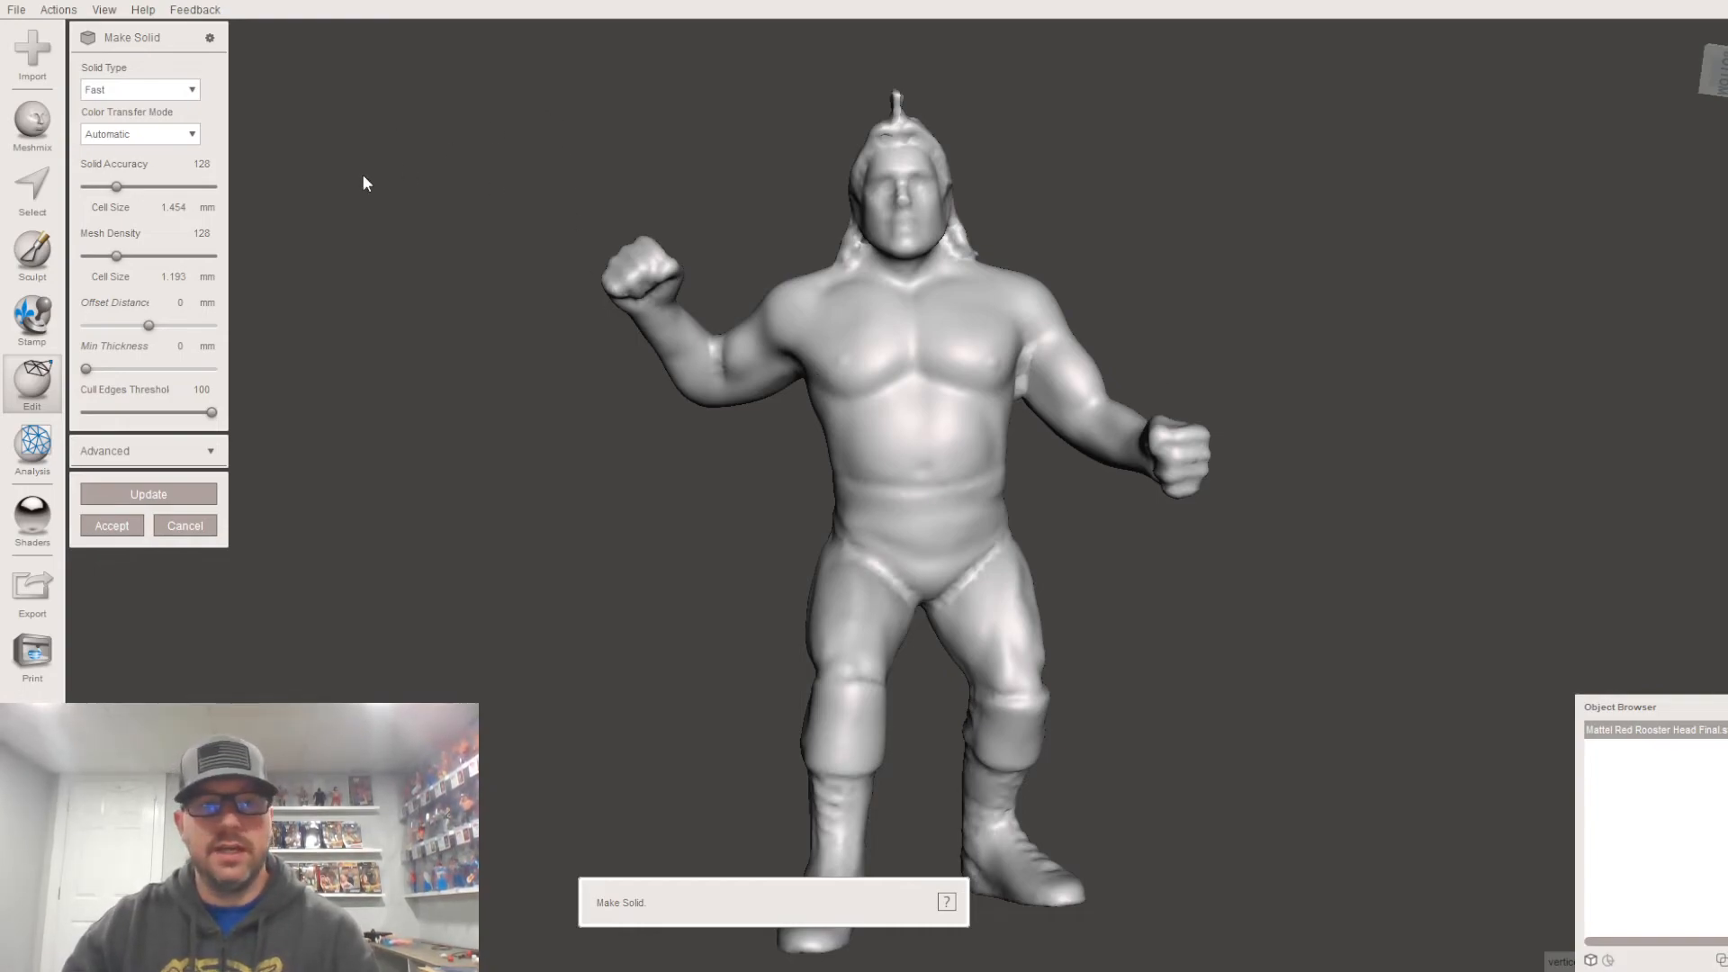
left_click(178, 94)
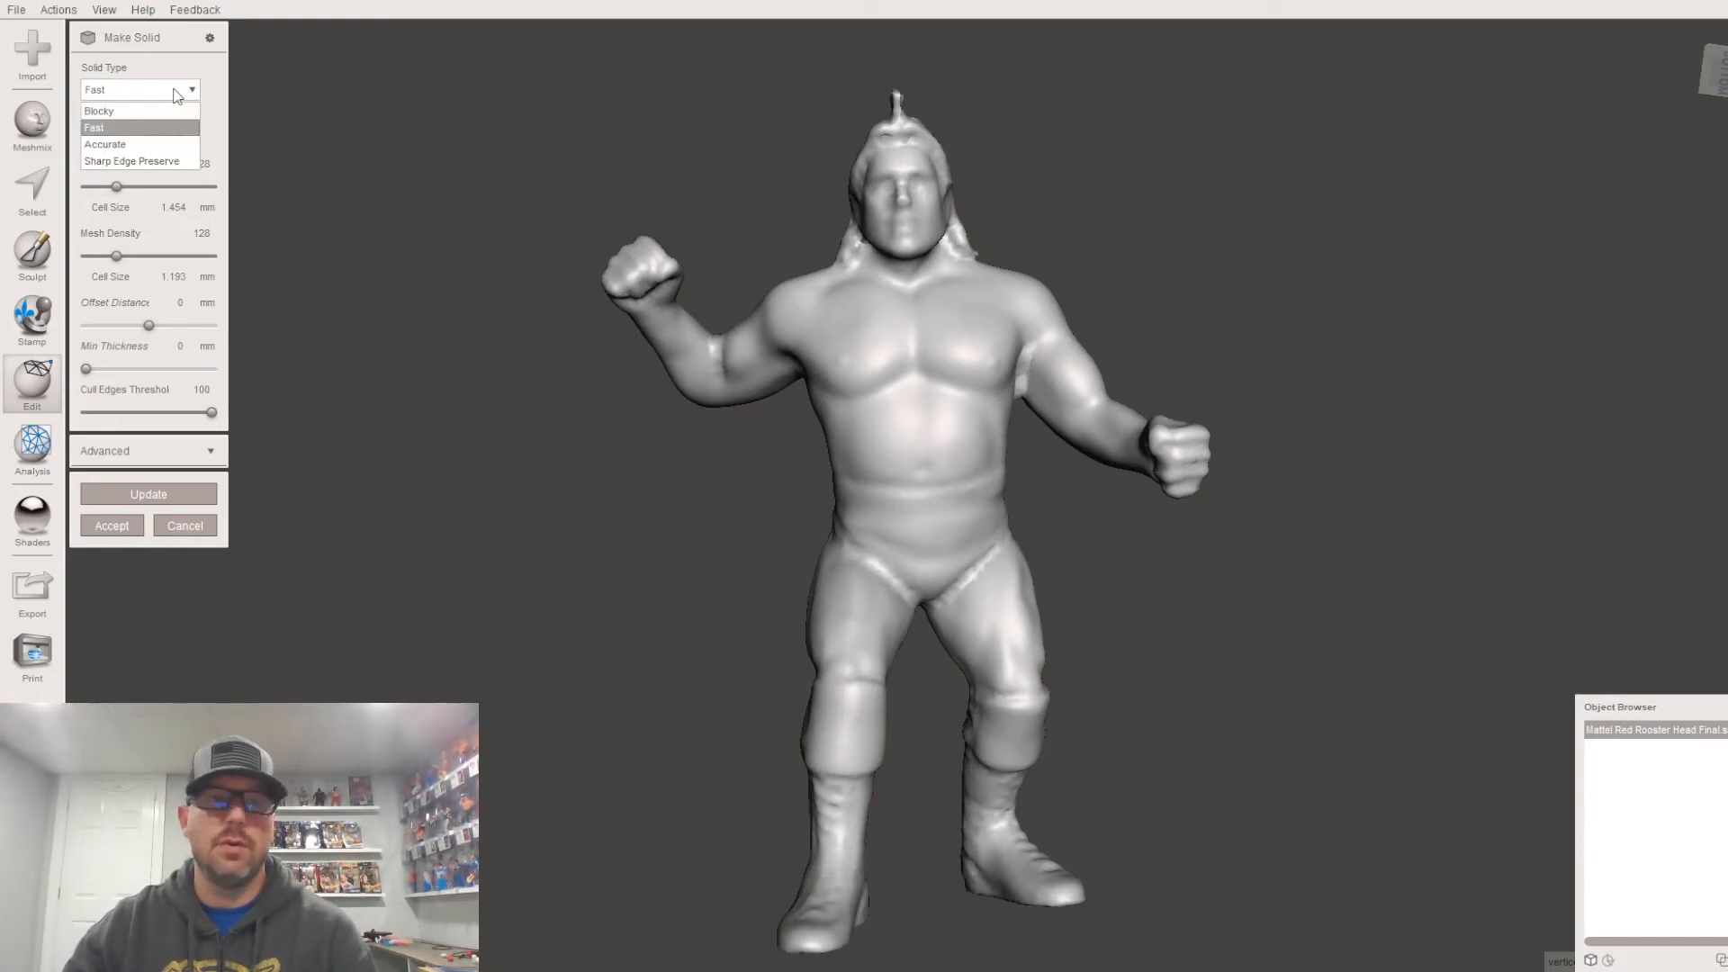
left_click(162, 145)
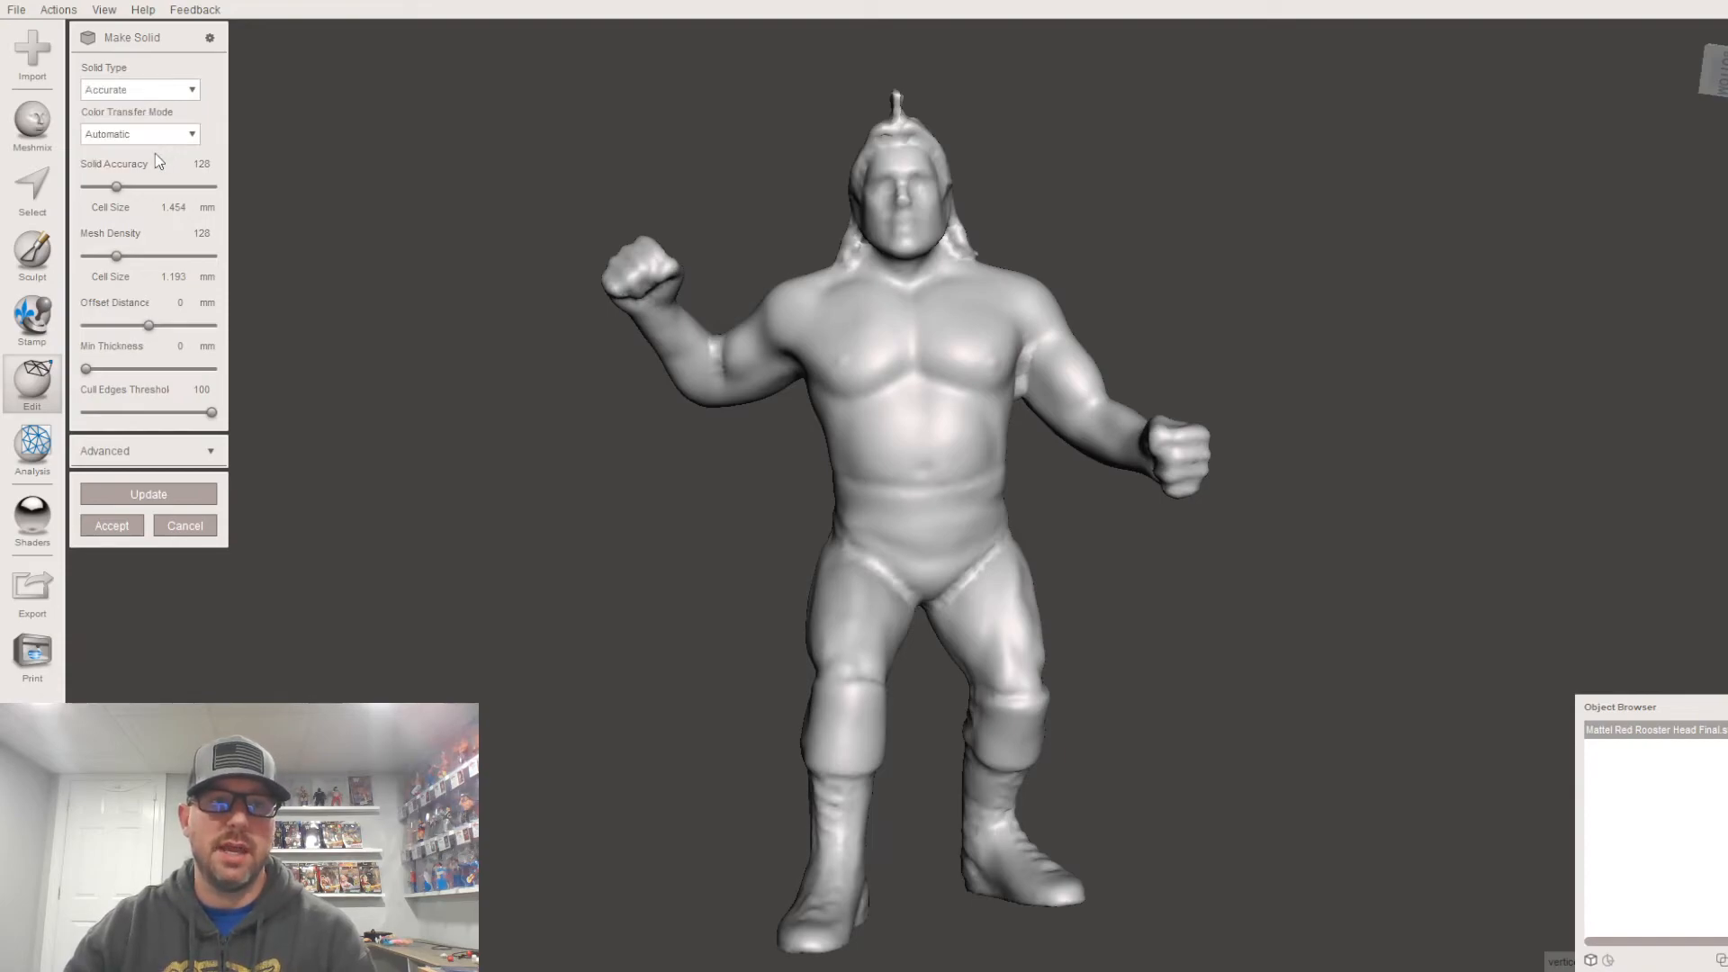
left_click(199, 165)
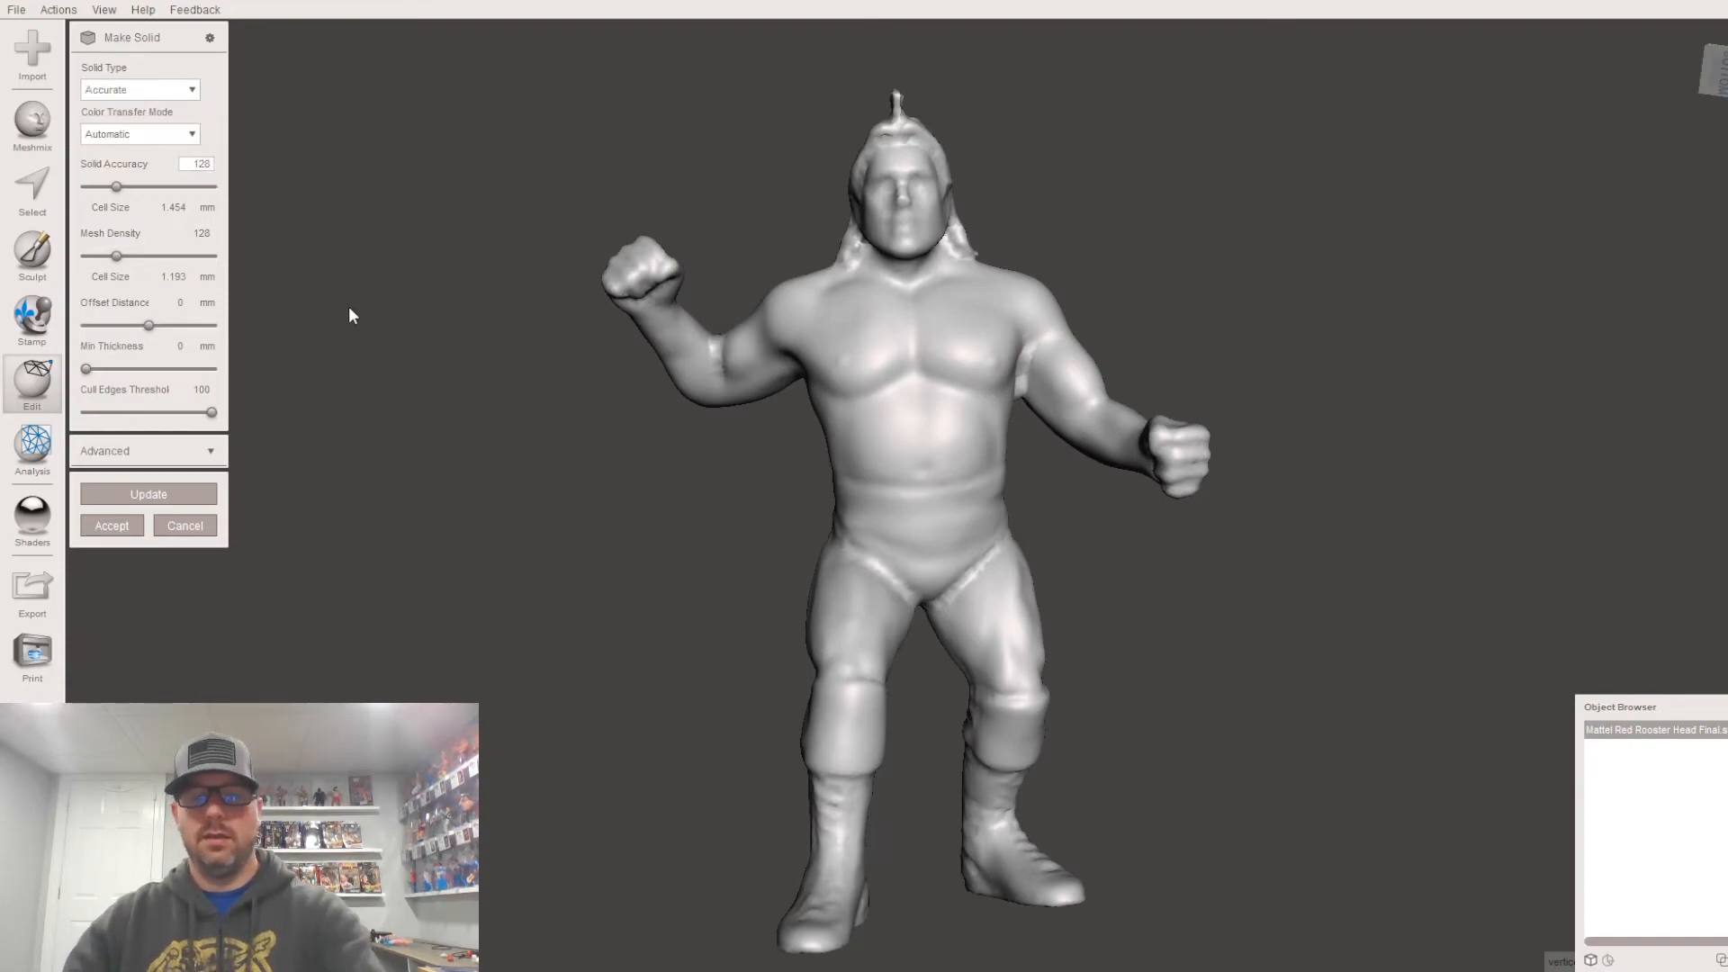
left_click(200, 233)
type("0")
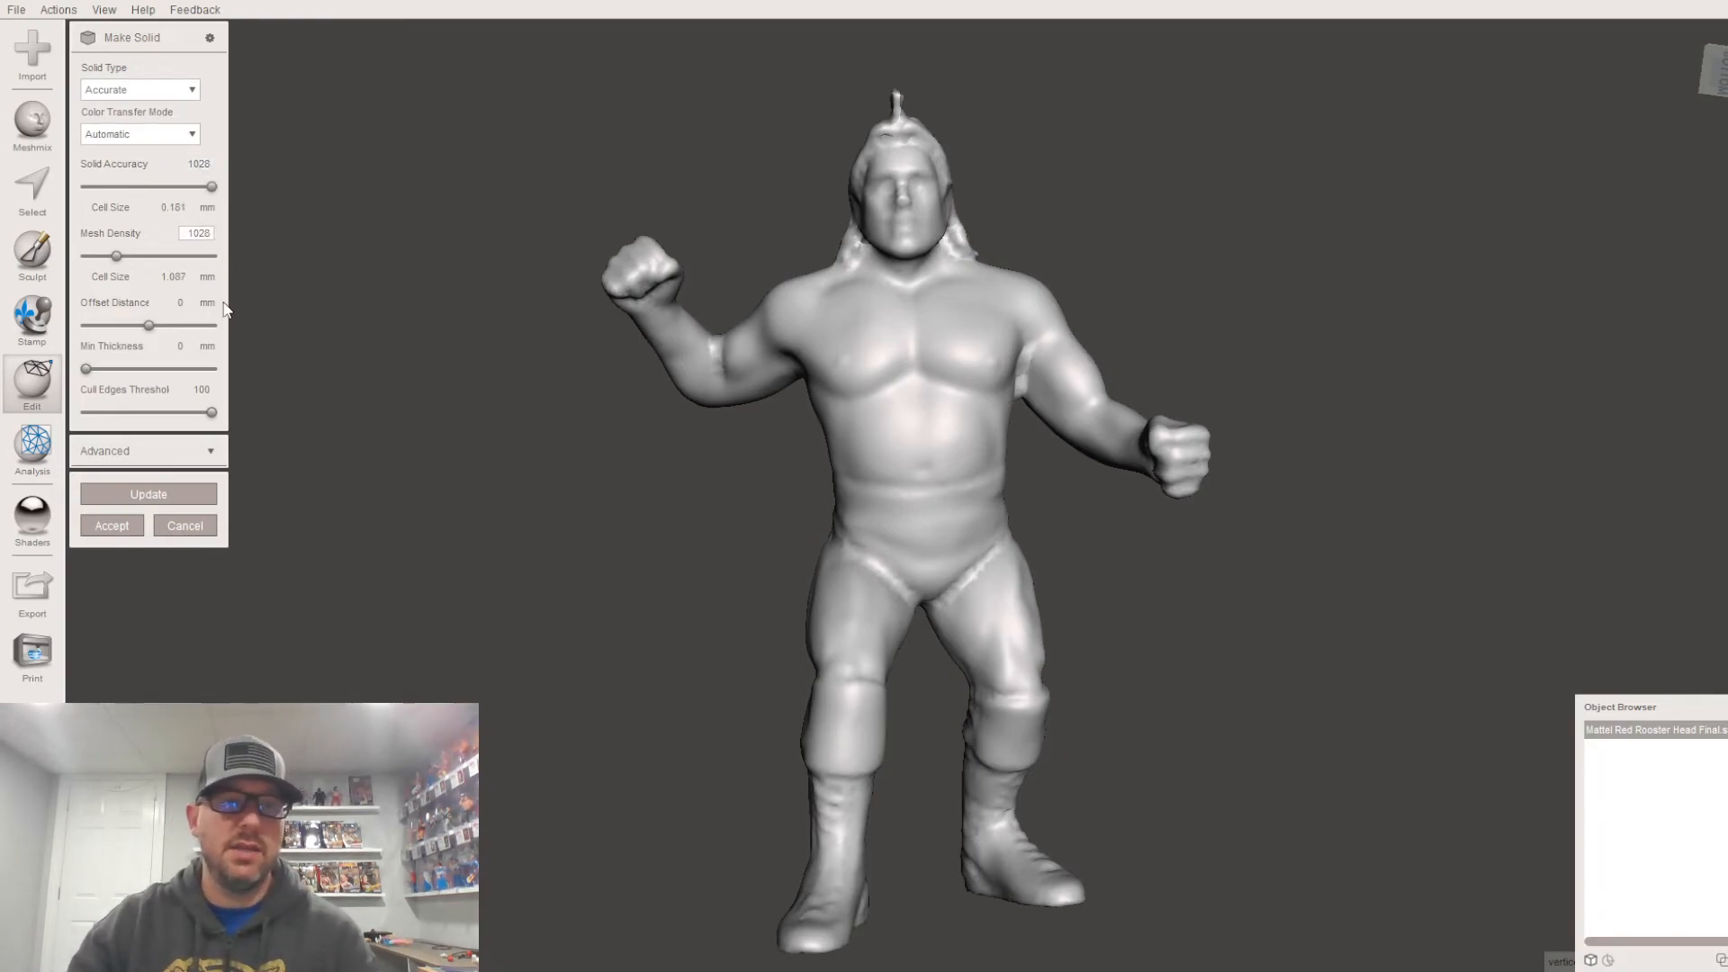
left_click(148, 495)
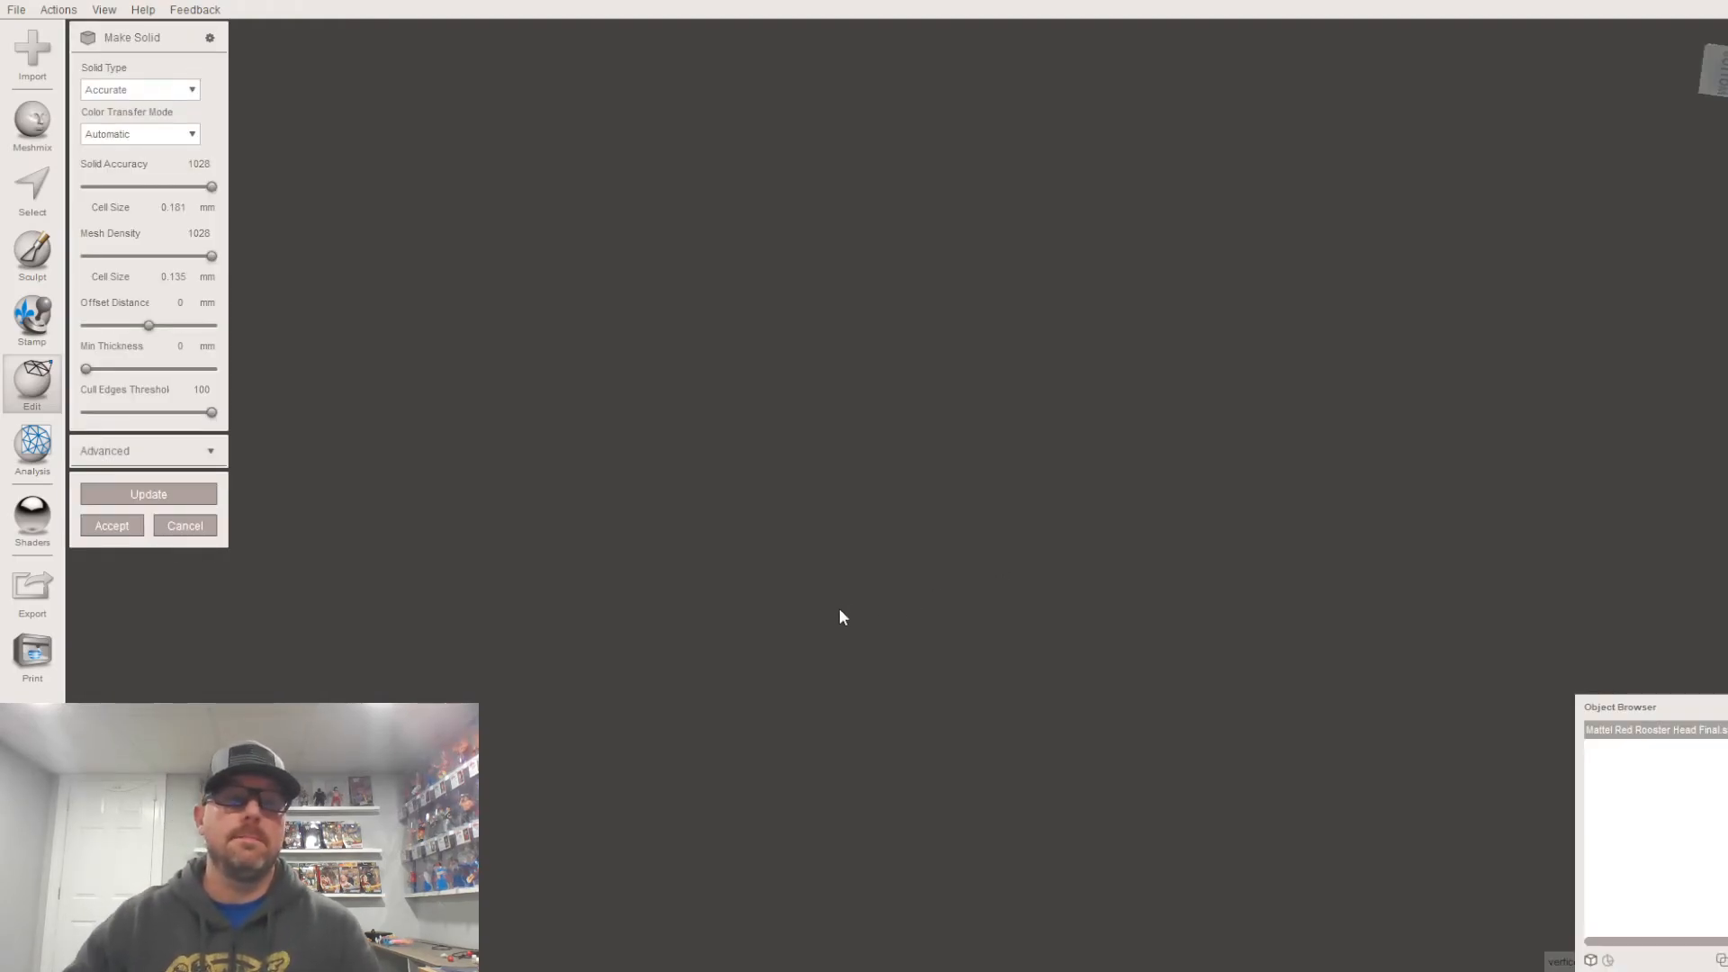
Step: Check the solid preview around the torso, neck and head, and accept the Make Solid result
right_click_drag(857, 553, 841, 573)
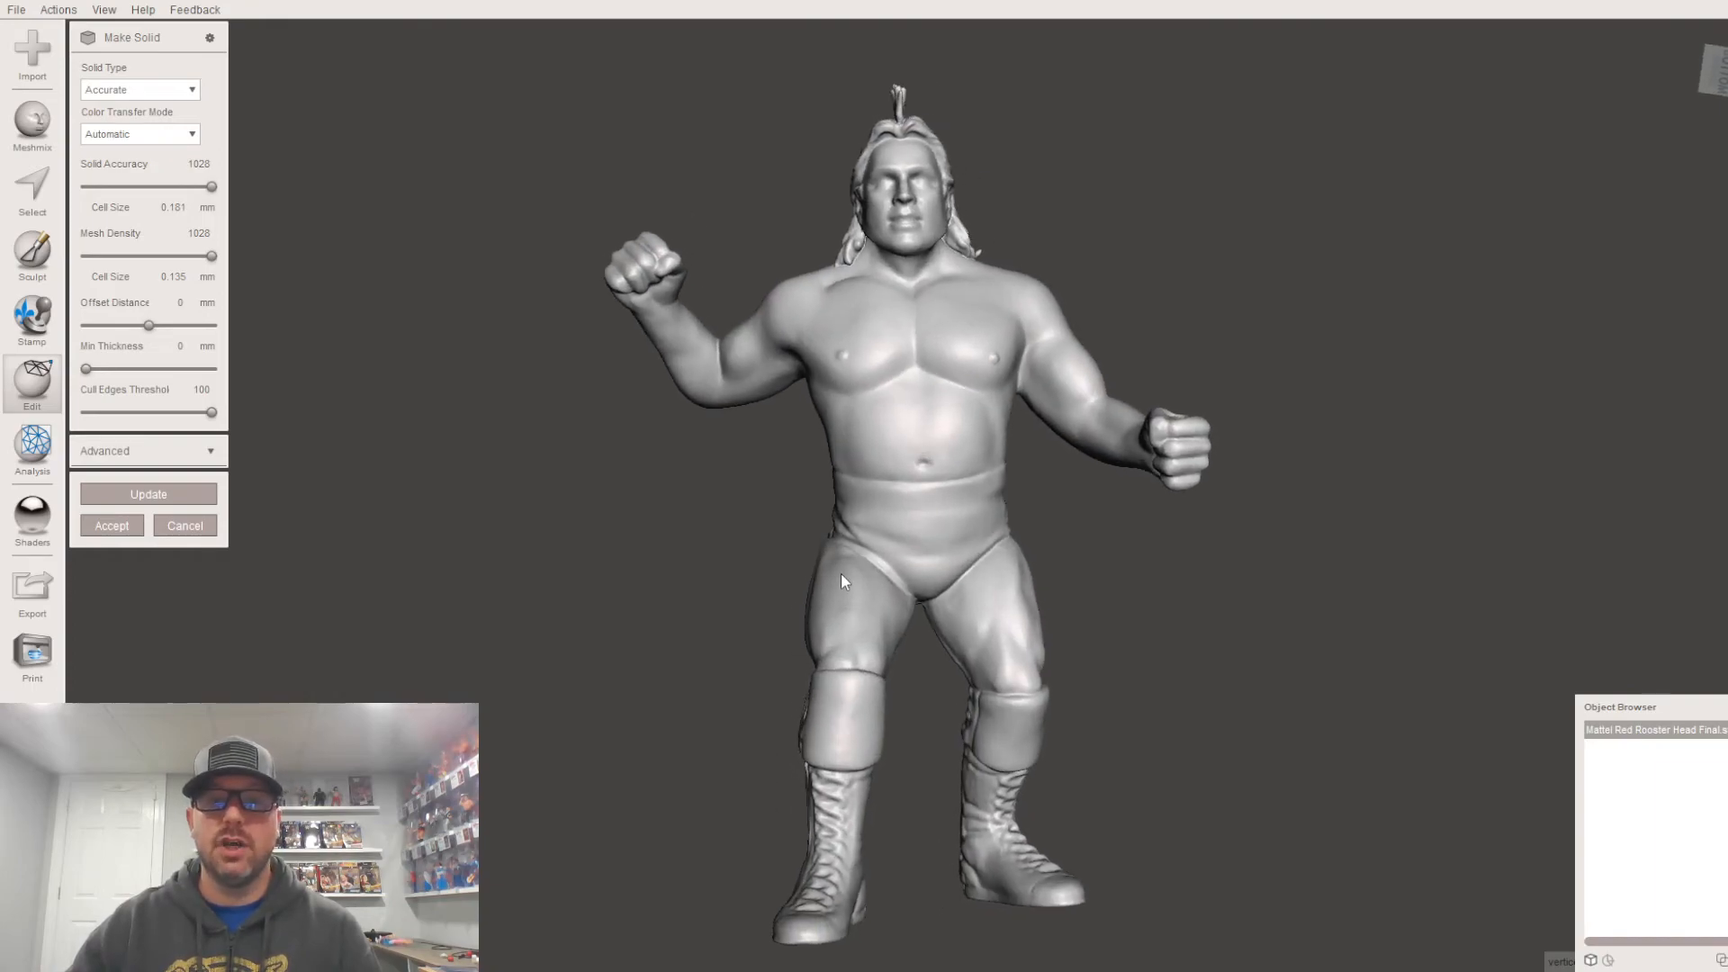
right_click_drag(920, 667, 829, 422)
scroll(772, 742, "up", 6)
right_click_drag(1011, 454, 546, 498)
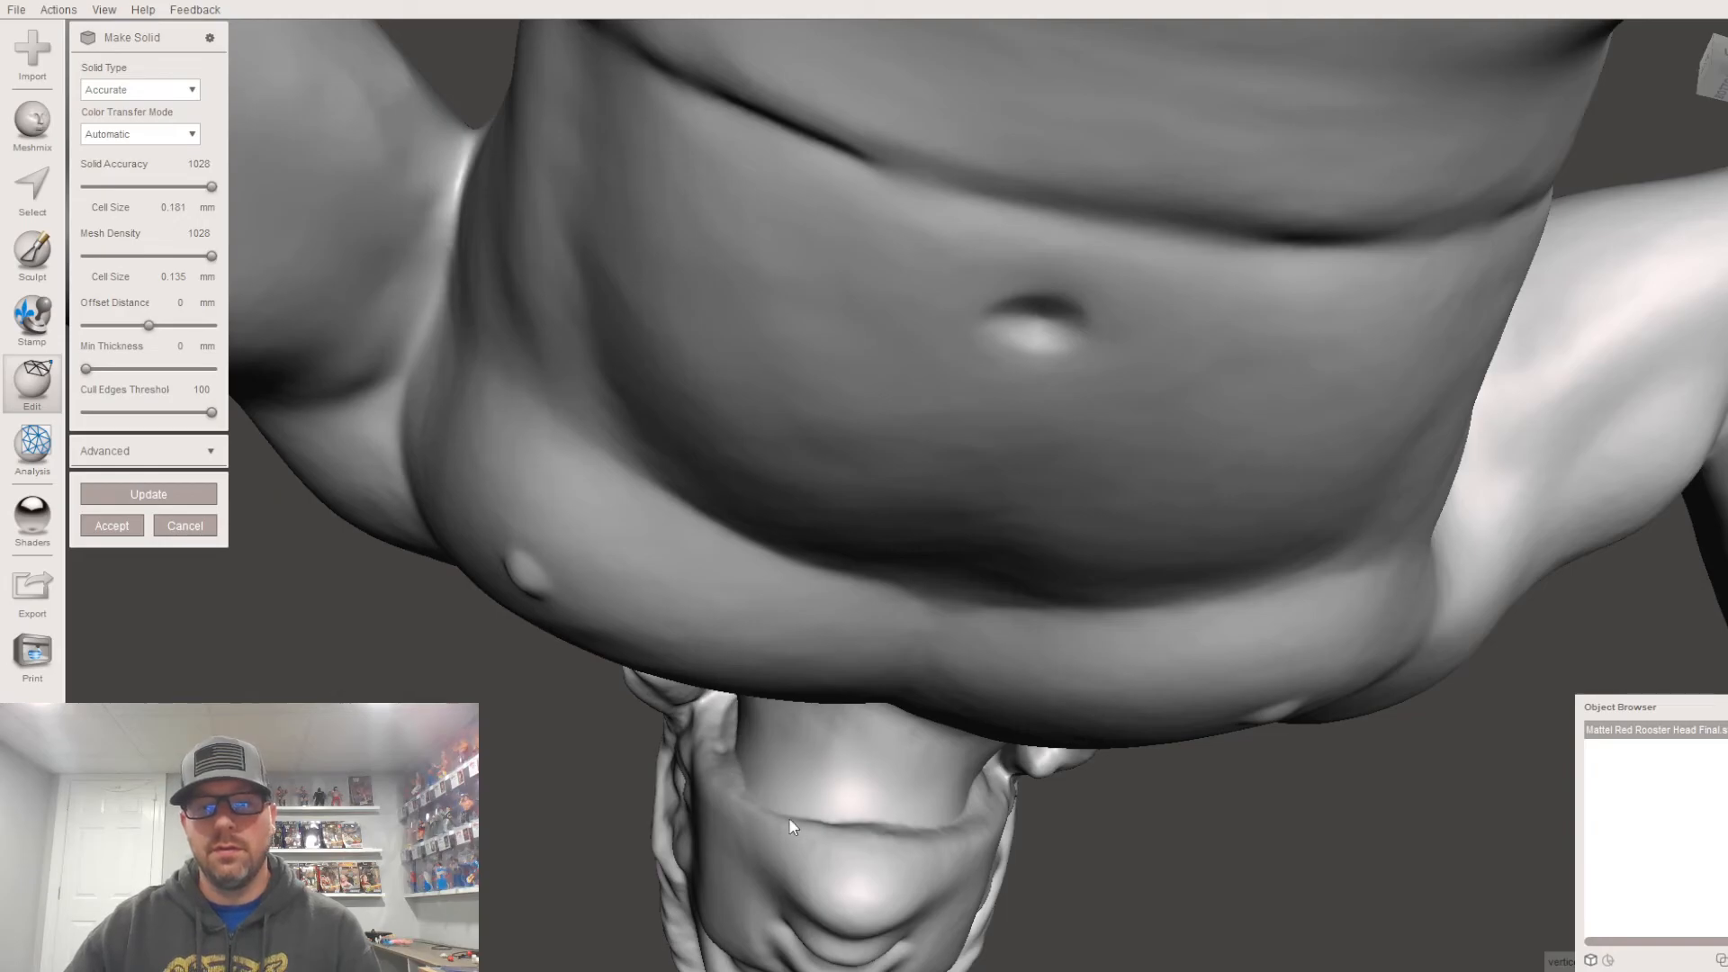
right_click_drag(819, 709, 889, 779)
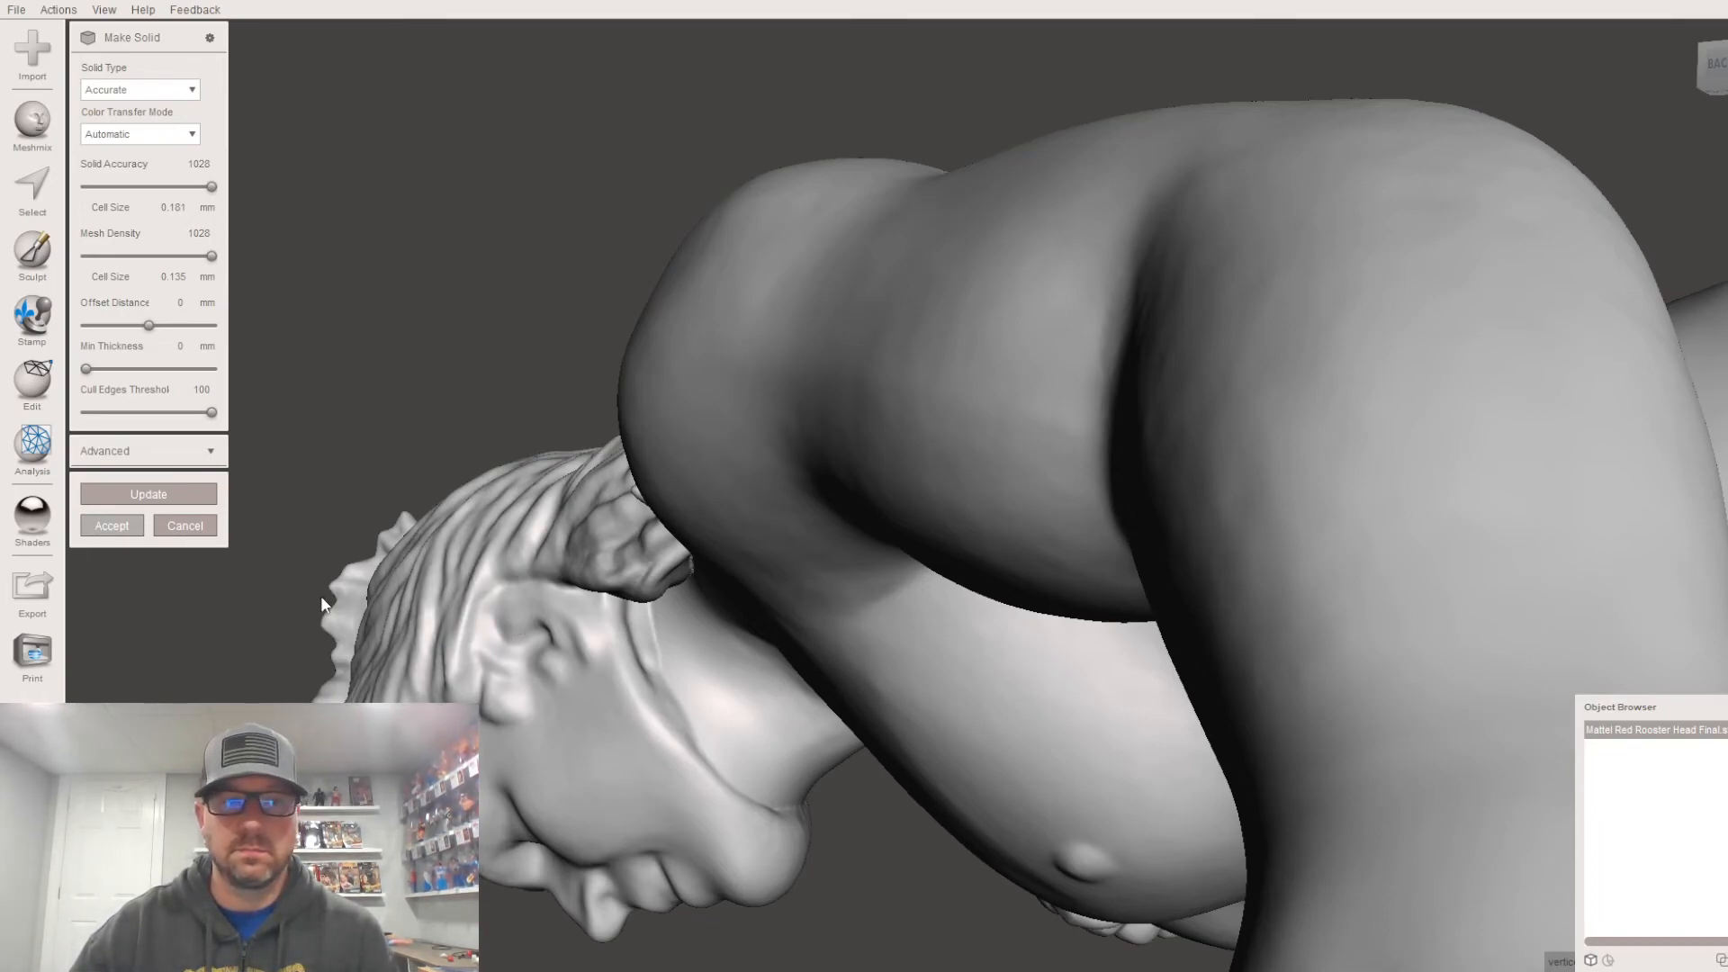
left_click(140, 521)
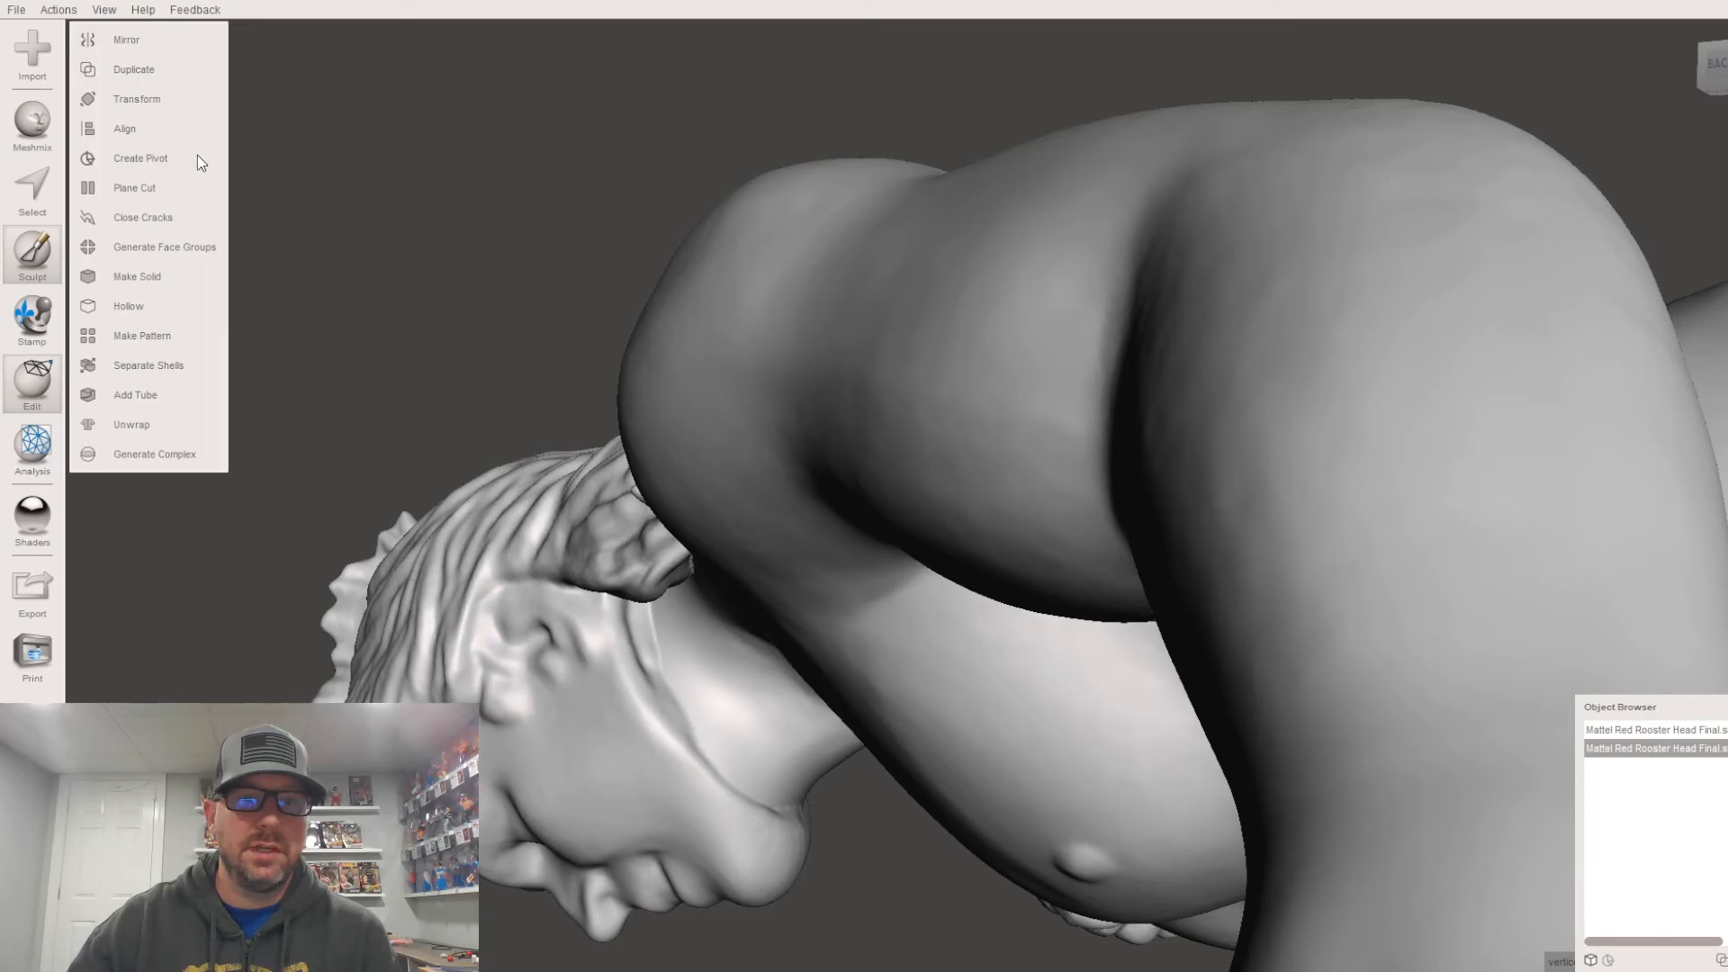
Step: Smooth the jawline and the neck seam below the ear with the ShrinkSmooth sculpting brush
left_click(33, 252)
mouse_move(193, 88)
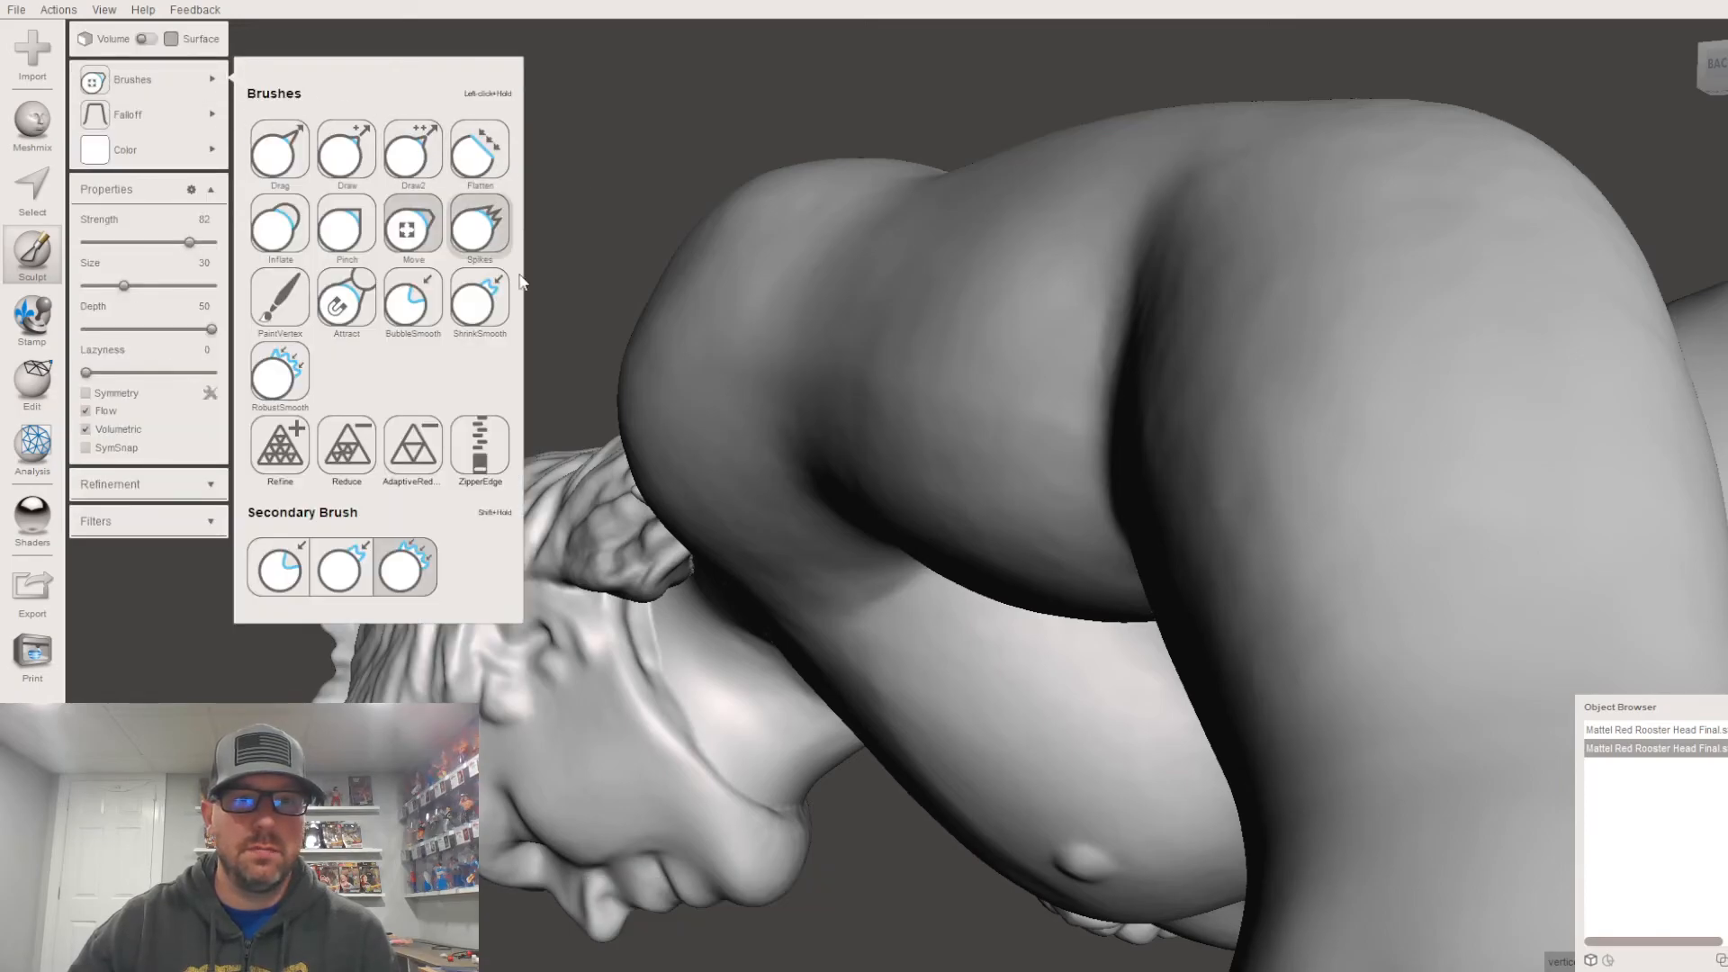
left_click(477, 303)
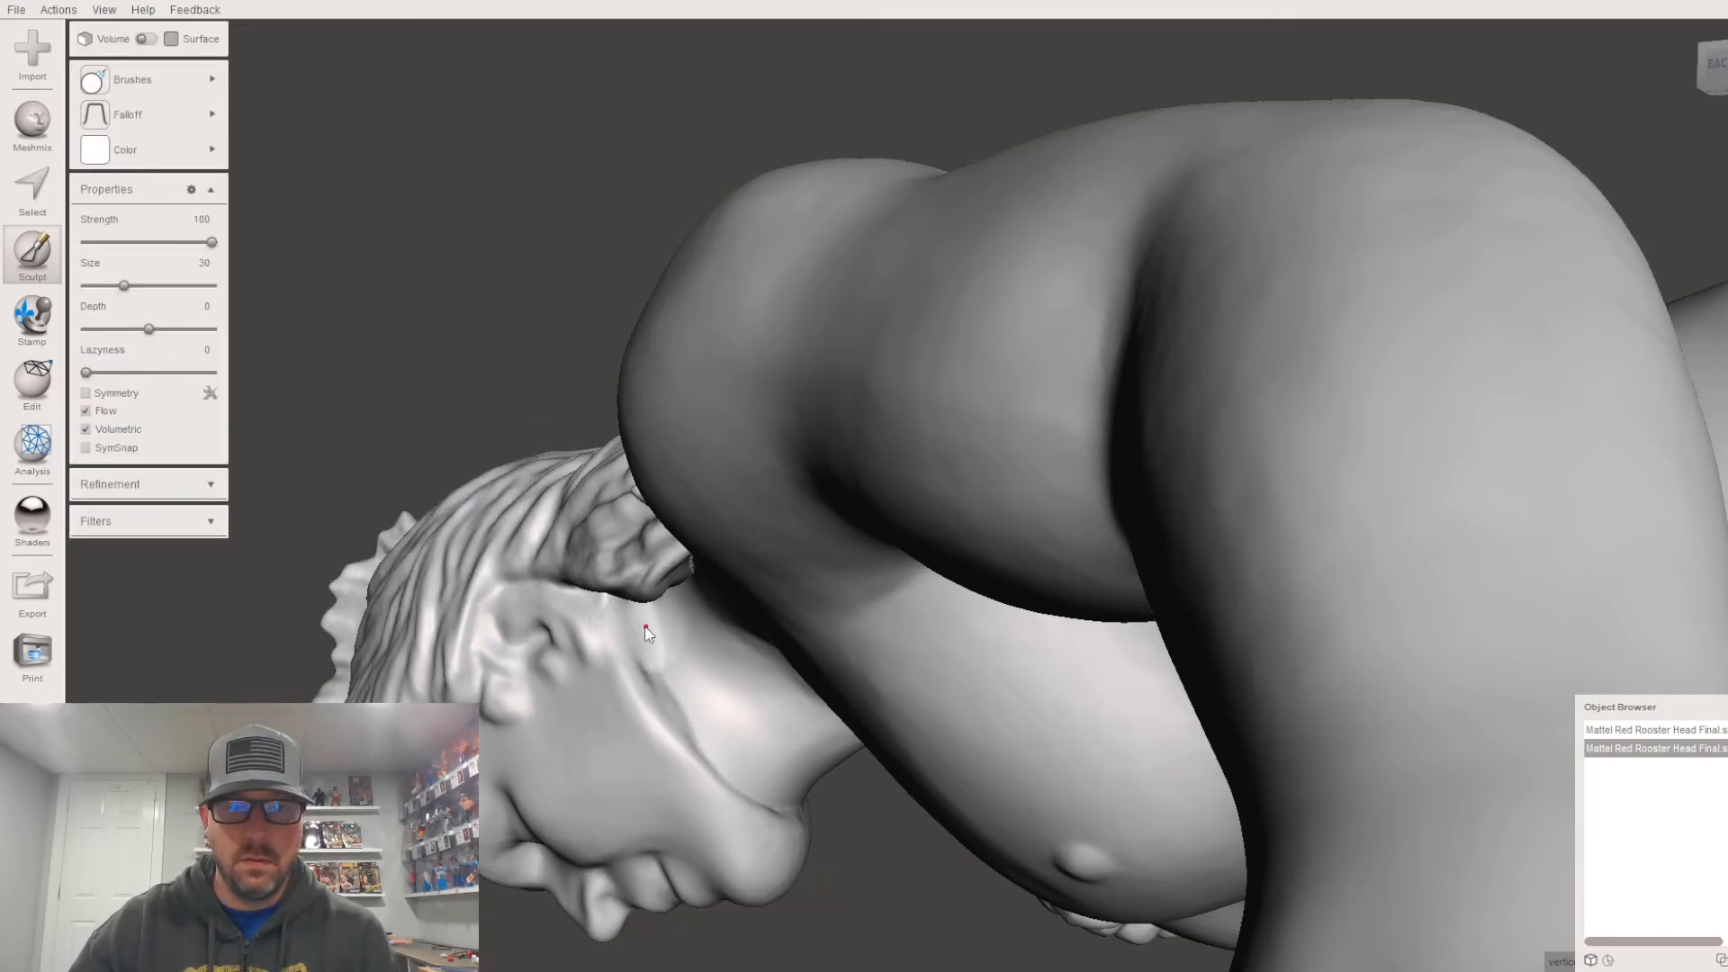
mouse_move(659, 702)
left_mouse_down()
mouse_move(711, 774)
mouse_move(720, 724)
left_mouse_up()
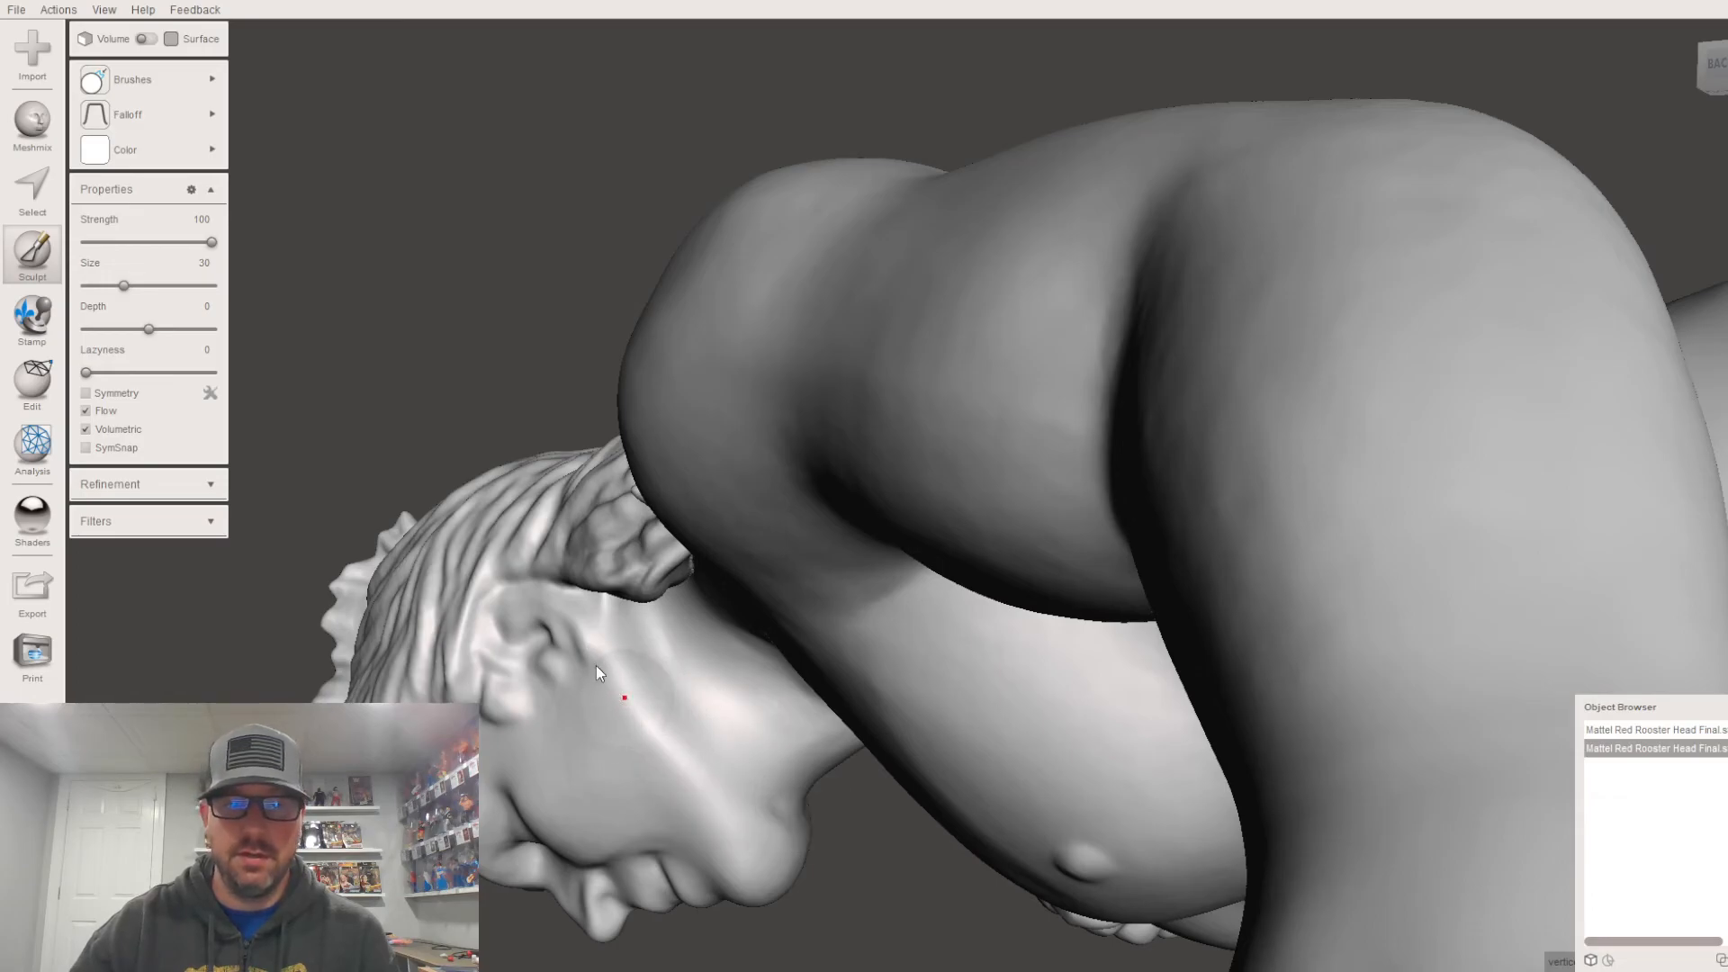
right_click_drag(756, 579, 768, 564)
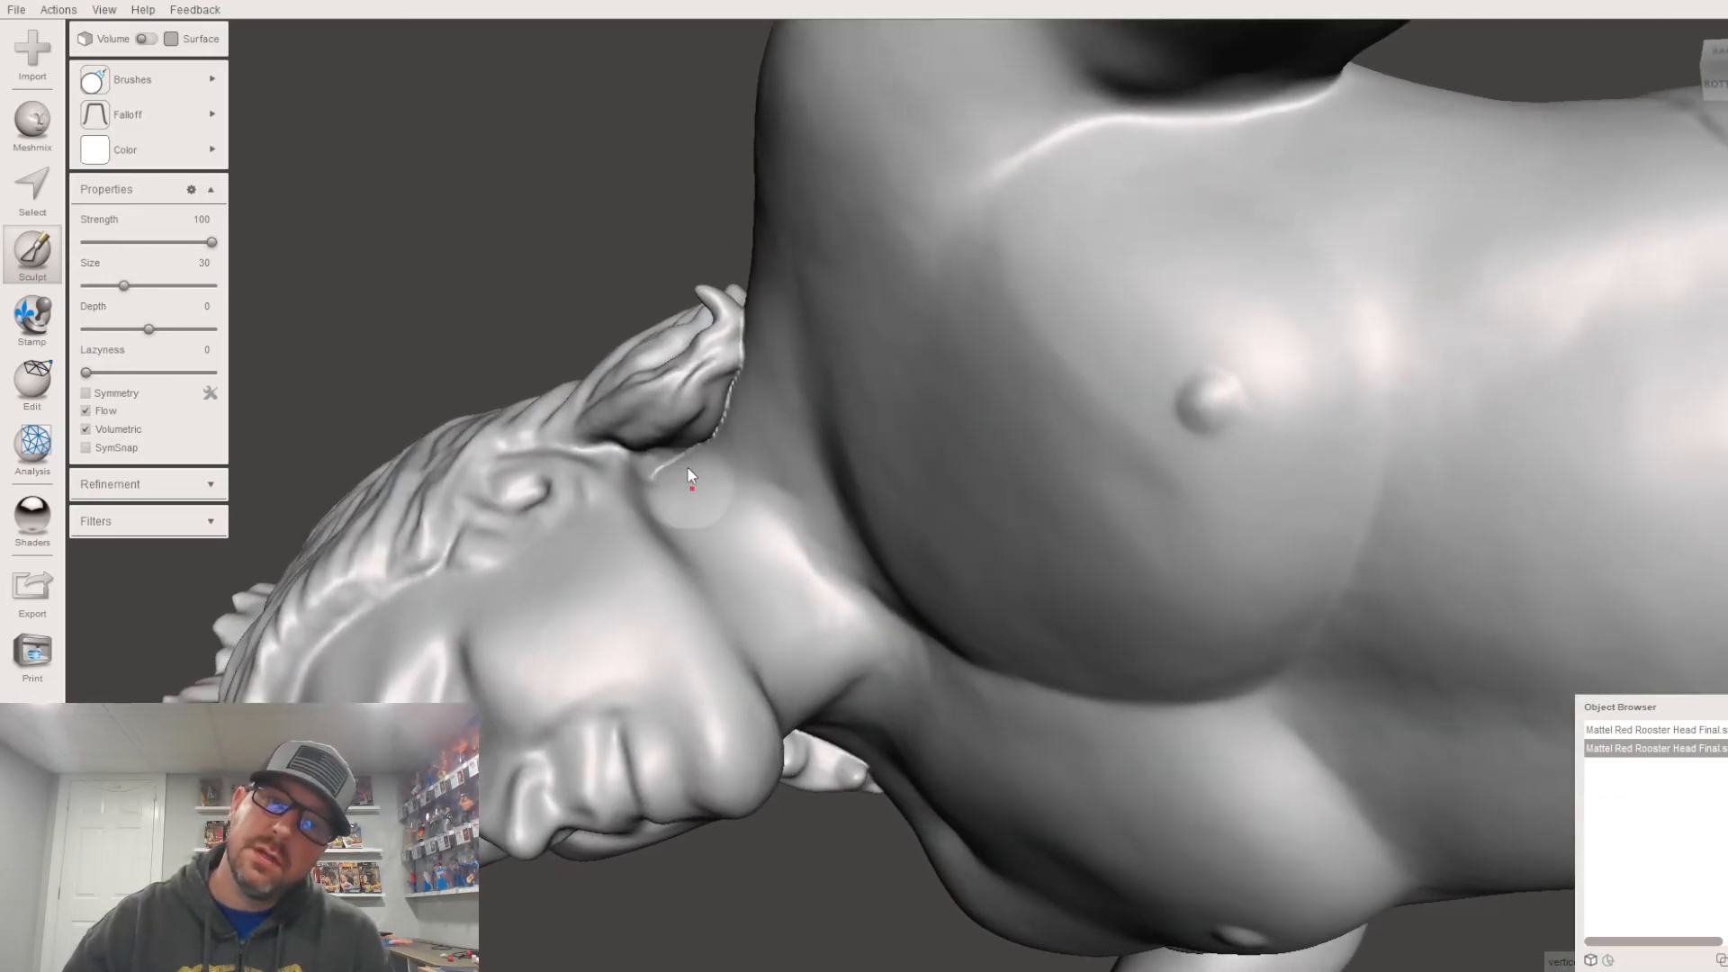
right_click_drag(687, 466, 621, 451)
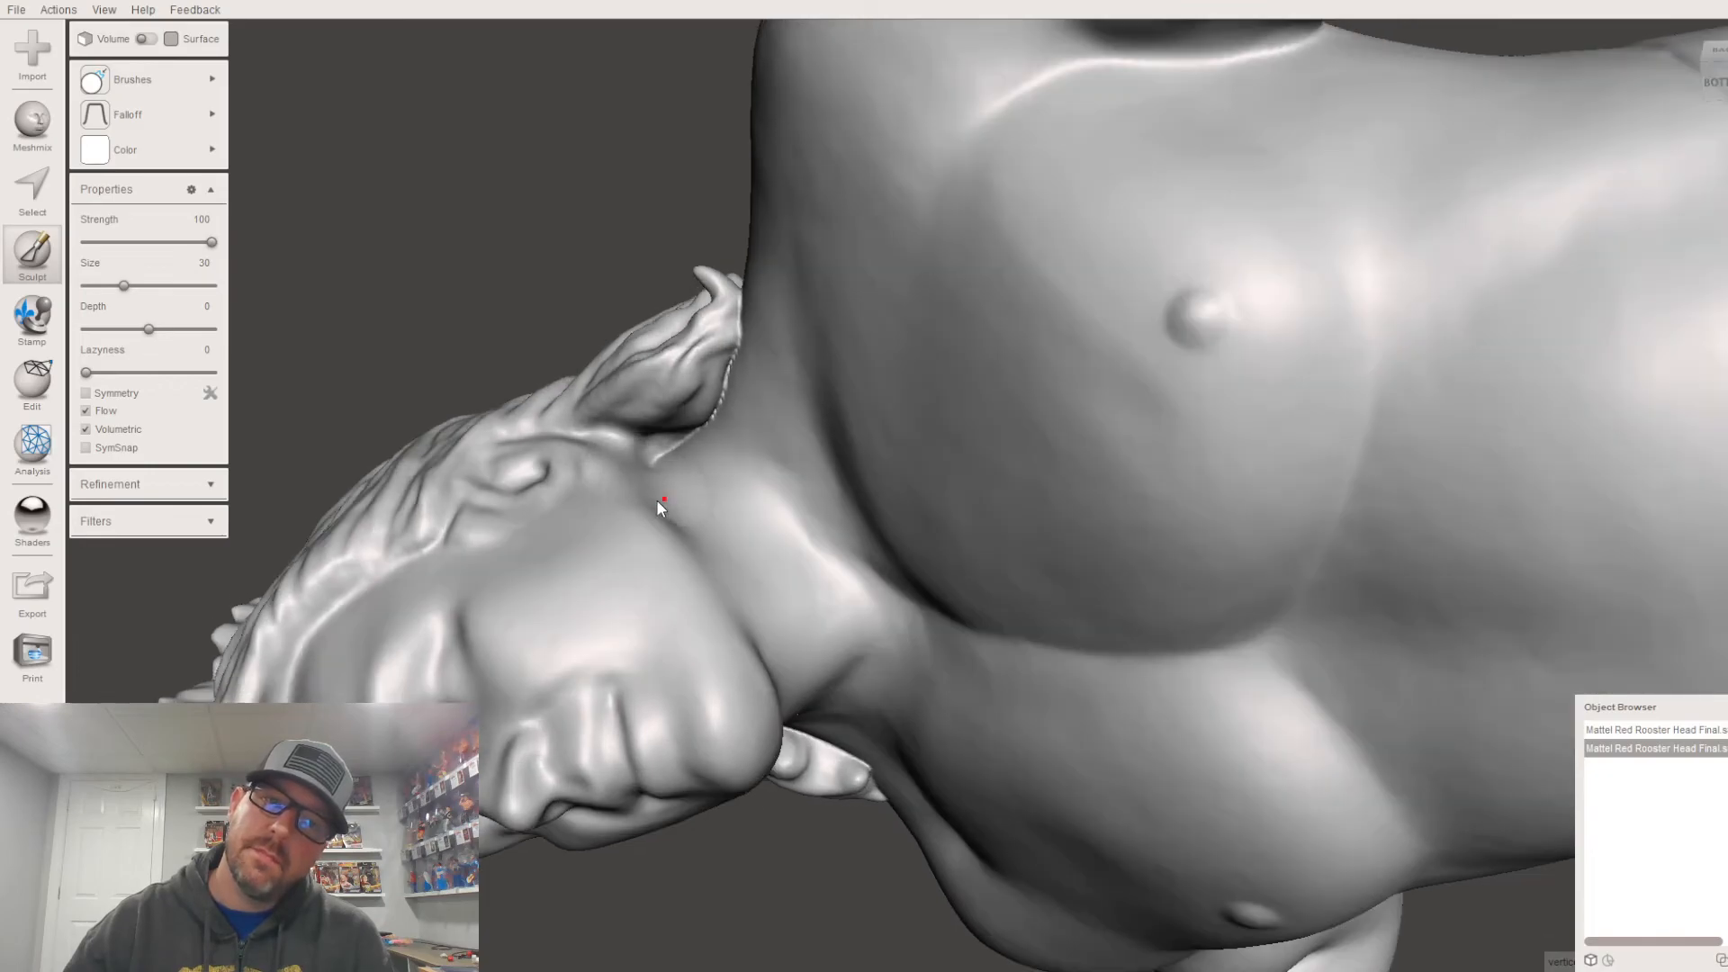
Step: Switch to the BubbleSmooth brush and work over the crease between jaw and neck
mouse_move(213, 106)
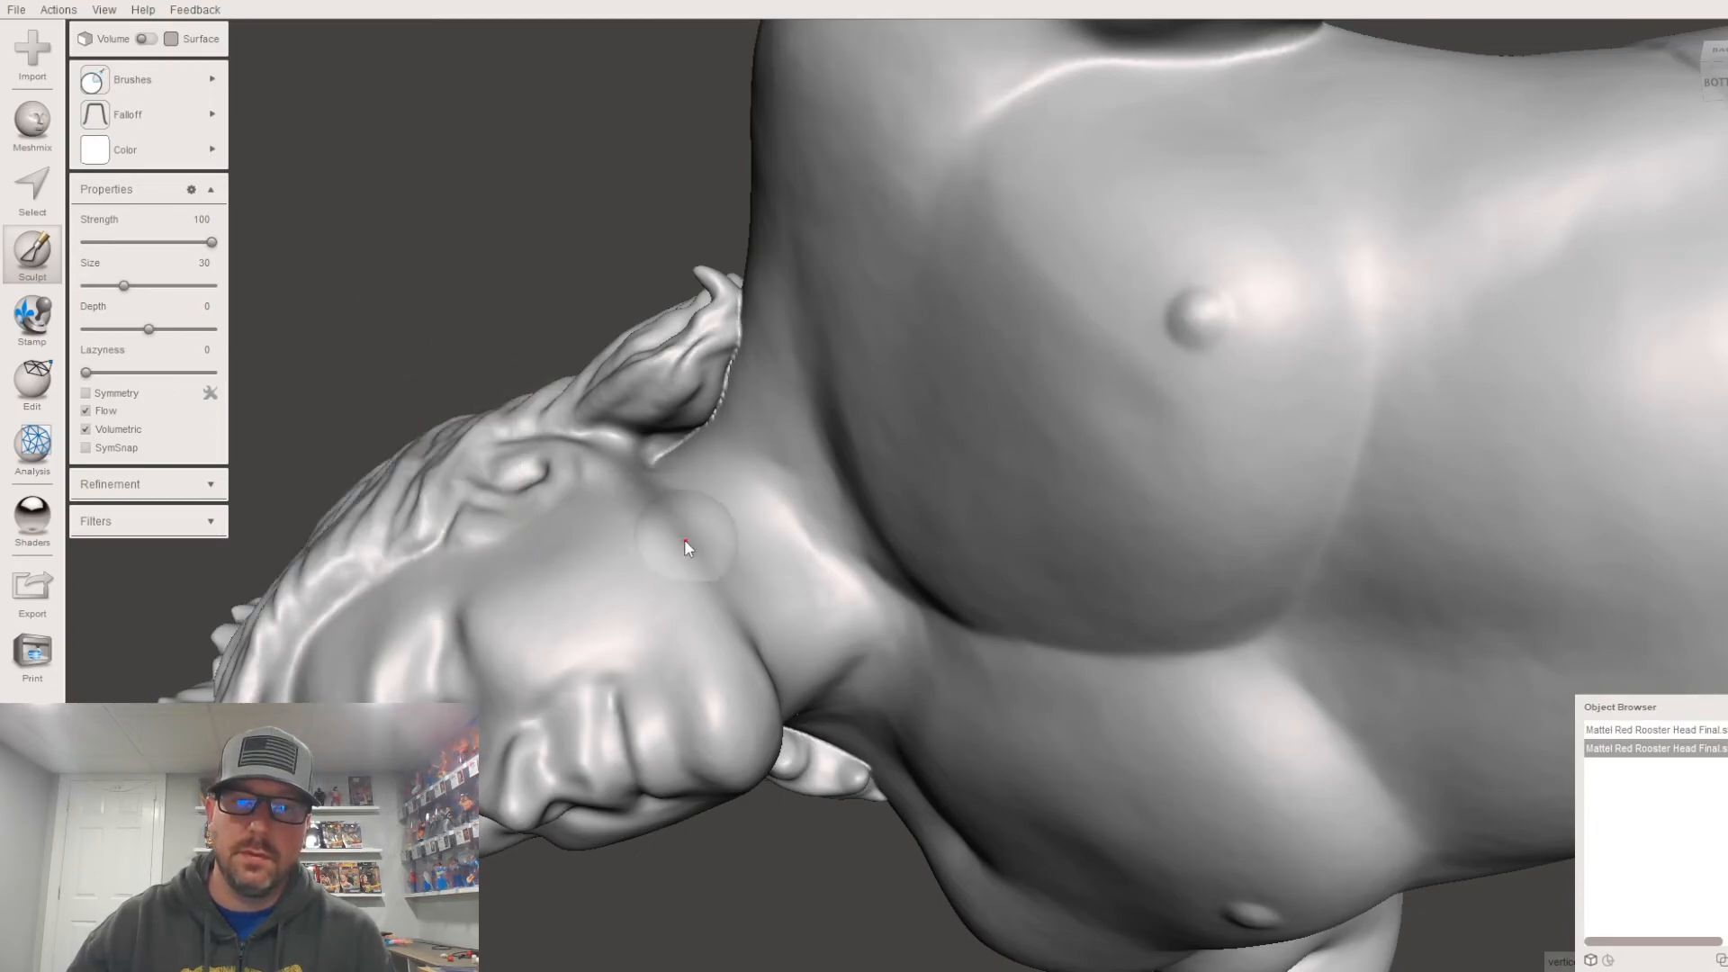
right_click_drag(653, 457, 1229, 672)
mouse_move(1187, 739)
right_mouse_down()
mouse_move(1199, 731)
mouse_move(1197, 805)
right_mouse_up()
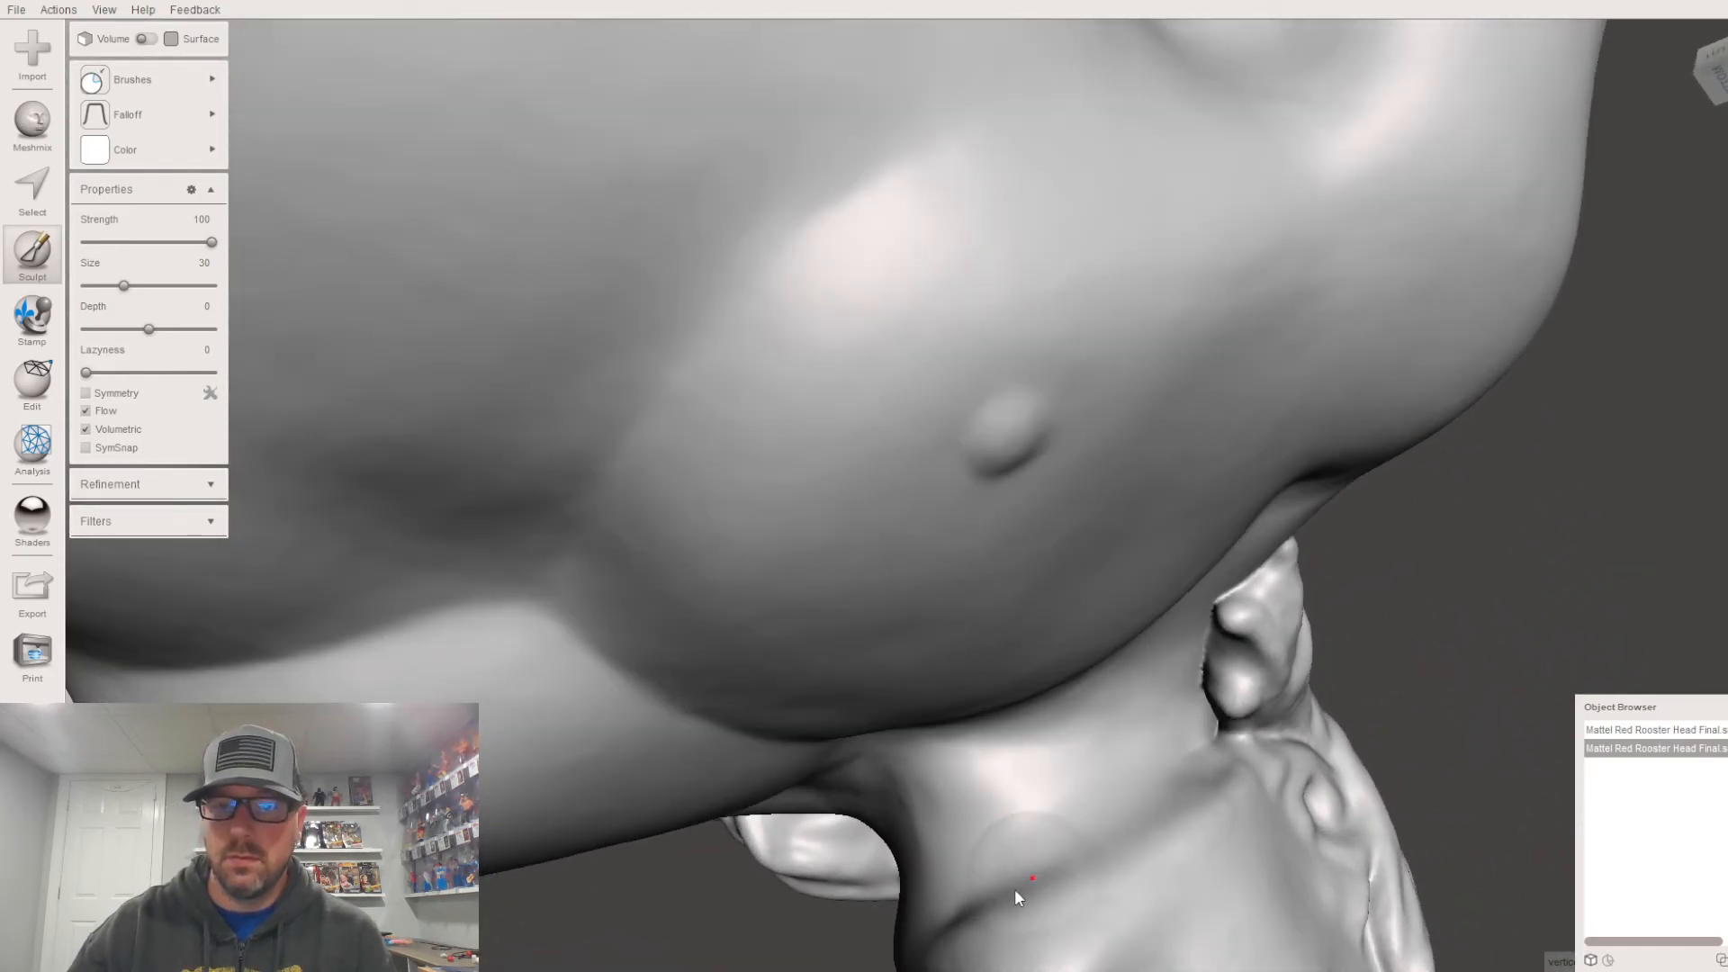
mouse_move(1073, 828)
right_mouse_down()
mouse_move(597, 619)
mouse_move(727, 663)
mouse_move(834, 612)
mouse_move(580, 780)
right_mouse_up()
Step: Return to the ShrinkSmooth brush and soften the jaw edge and neck beneath the ear and hair
left_click(175, 76)
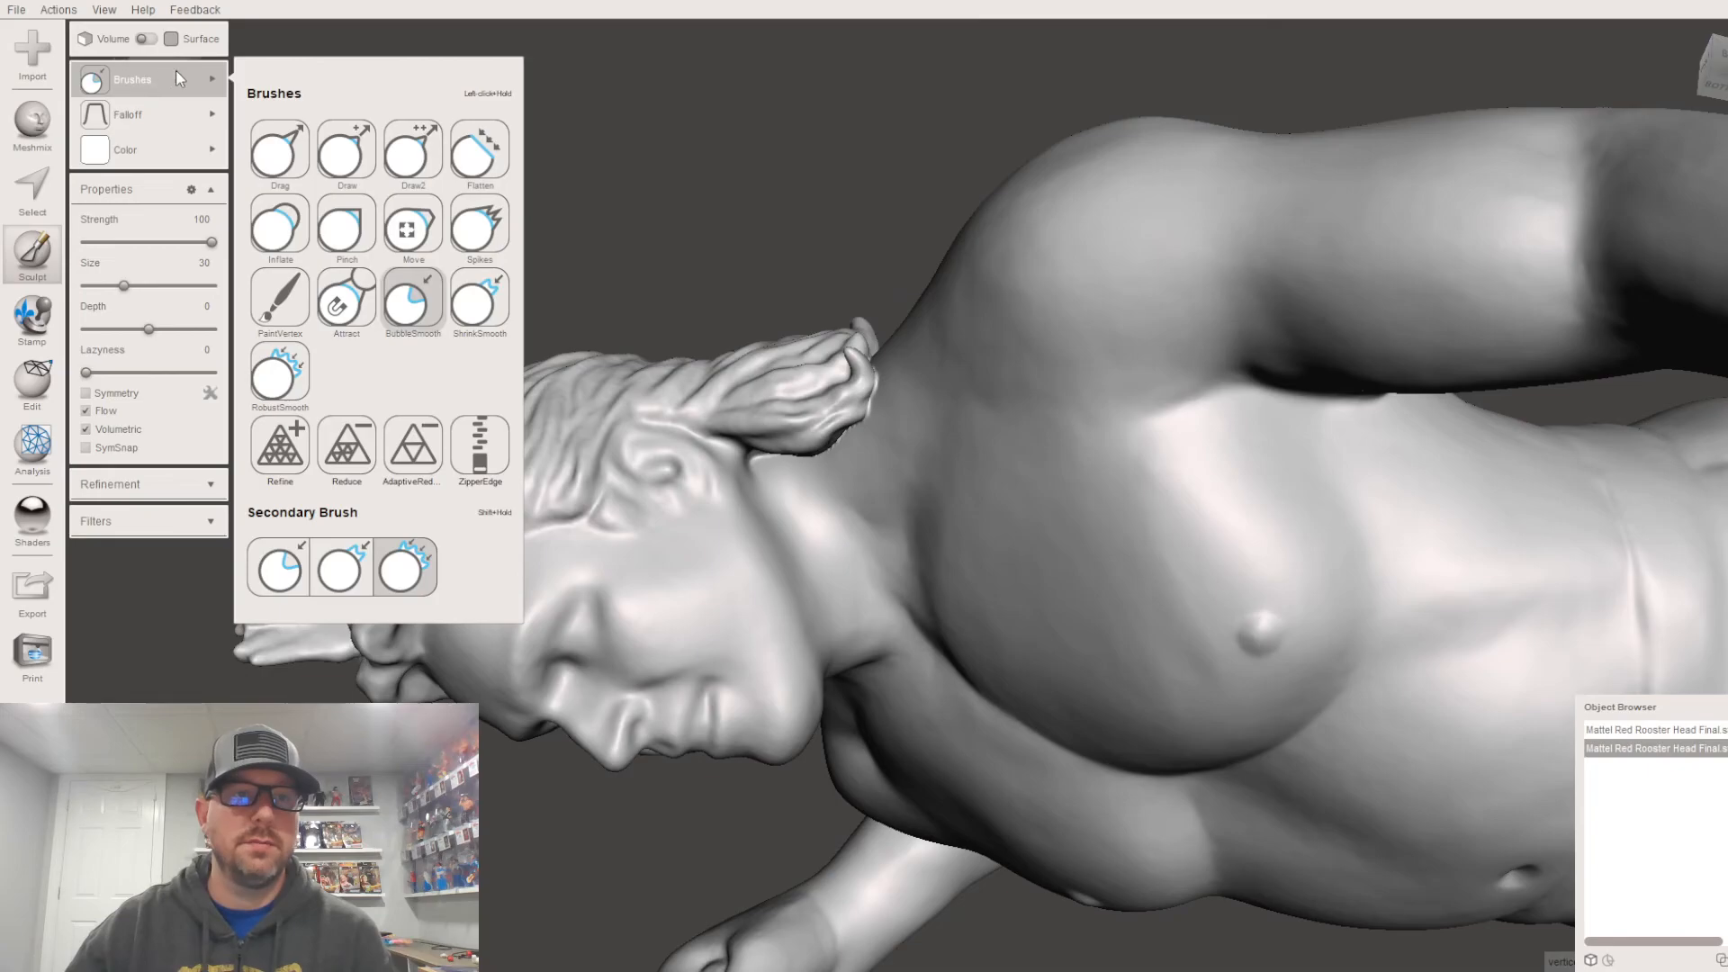
left_click(480, 302)
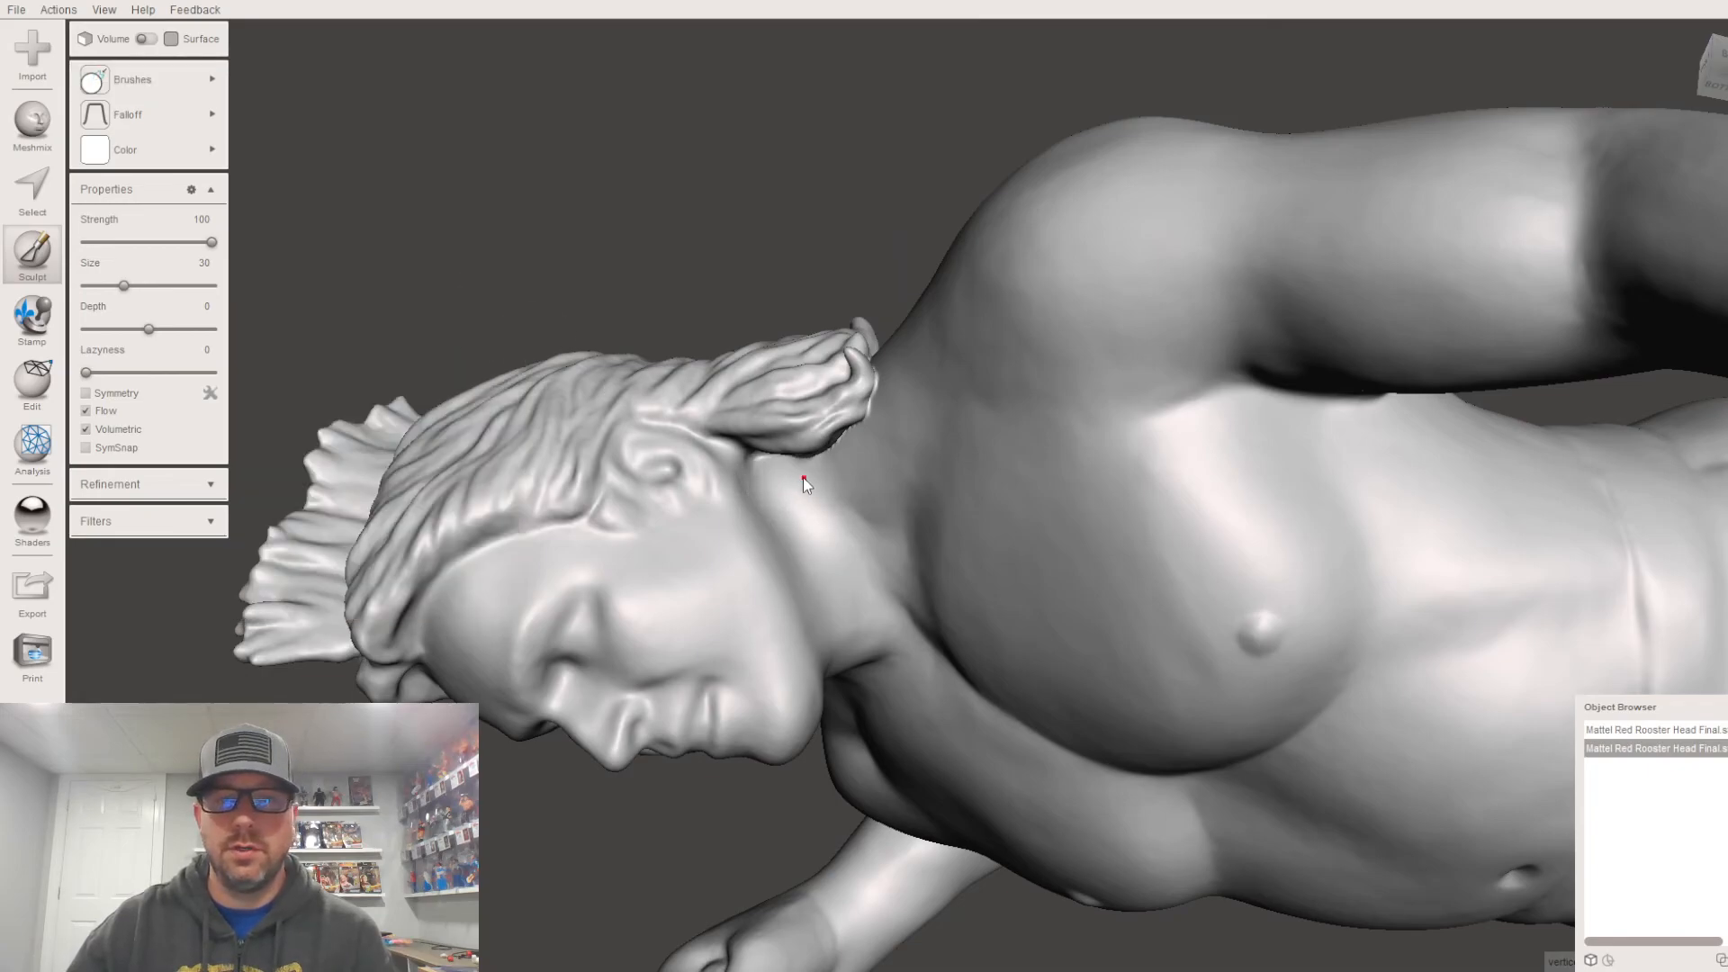
mouse_move(785, 477)
right_mouse_down()
mouse_move(805, 401)
mouse_move(800, 538)
mouse_move(696, 513)
right_mouse_up()
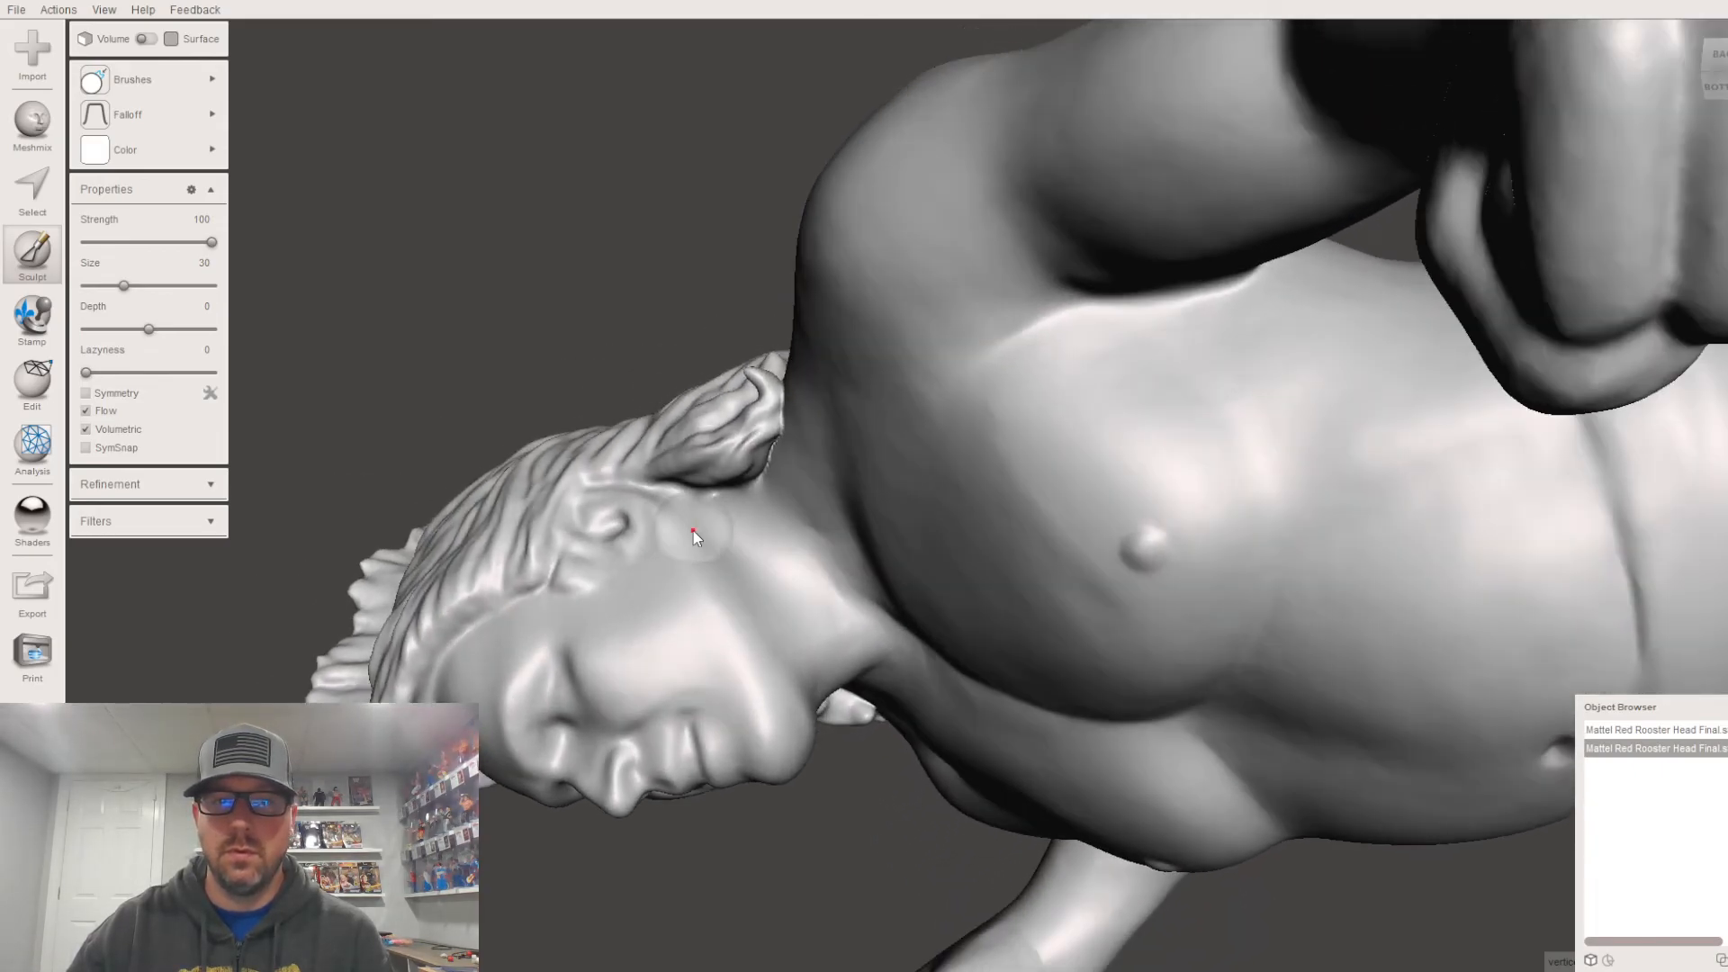
right_click_drag(846, 536, 926, 512)
Step: Smooth the jaw-to-neck transition on the opposite side of the head and underneath the chin
mouse_move(759, 429)
right_mouse_down()
mouse_move(972, 316)
mouse_move(1230, 461)
mouse_move(1096, 538)
right_mouse_up()
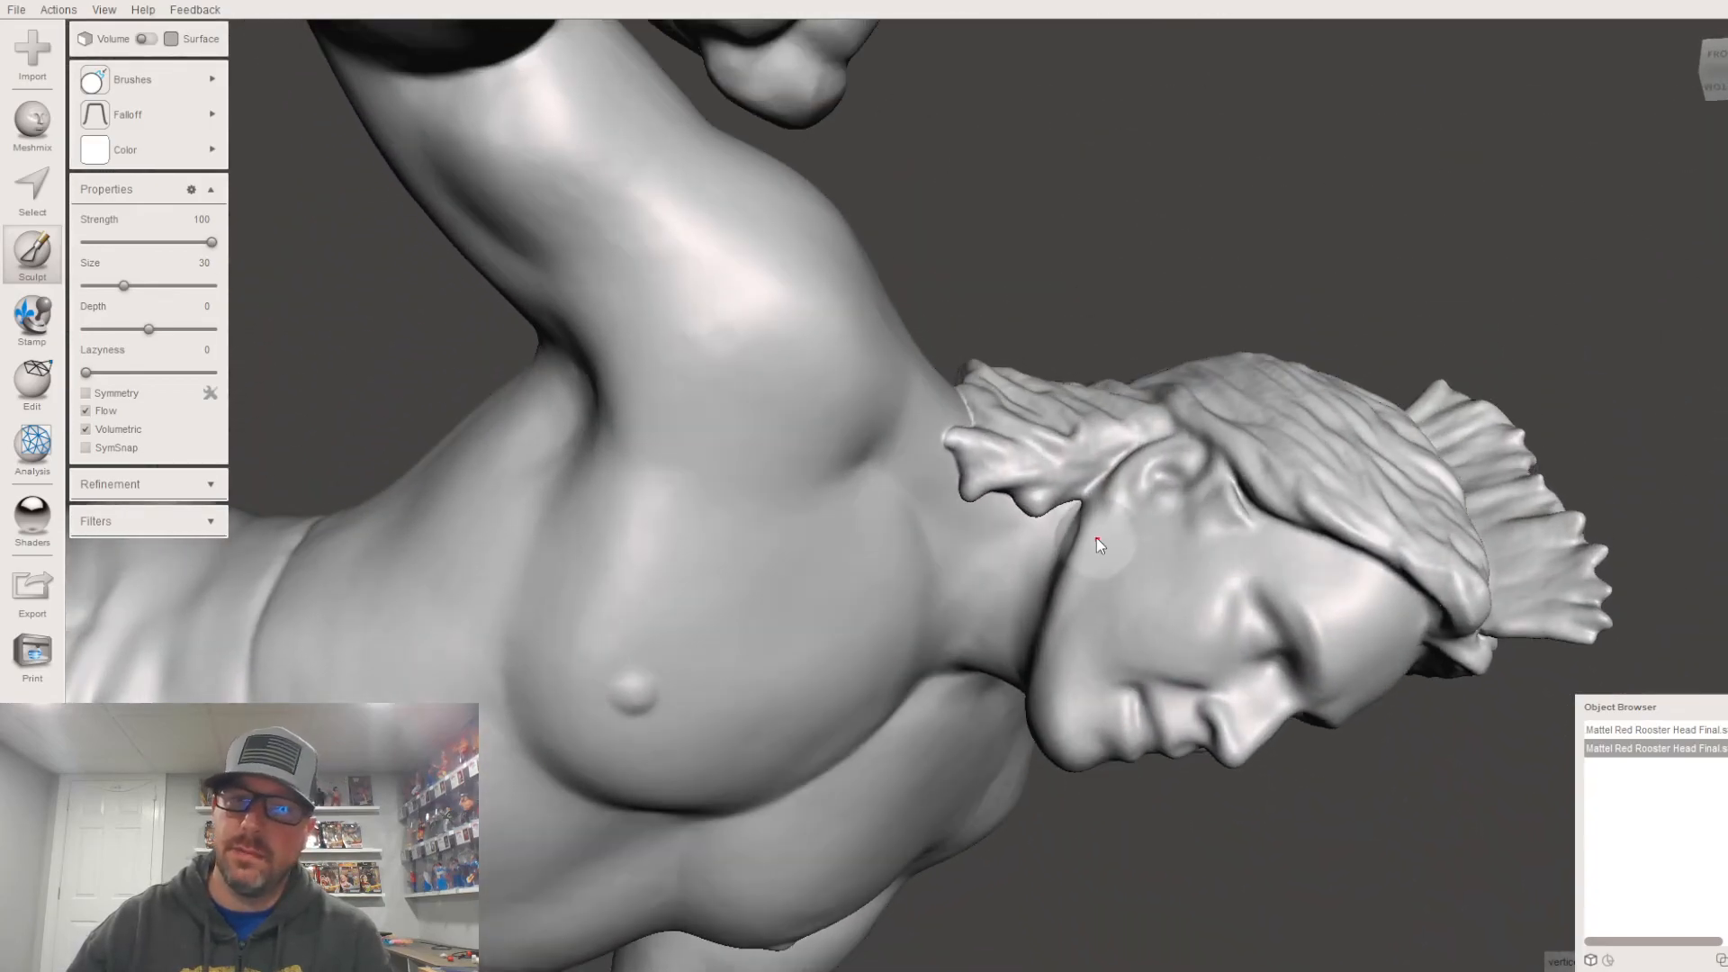
scroll(1073, 504, "up", 3)
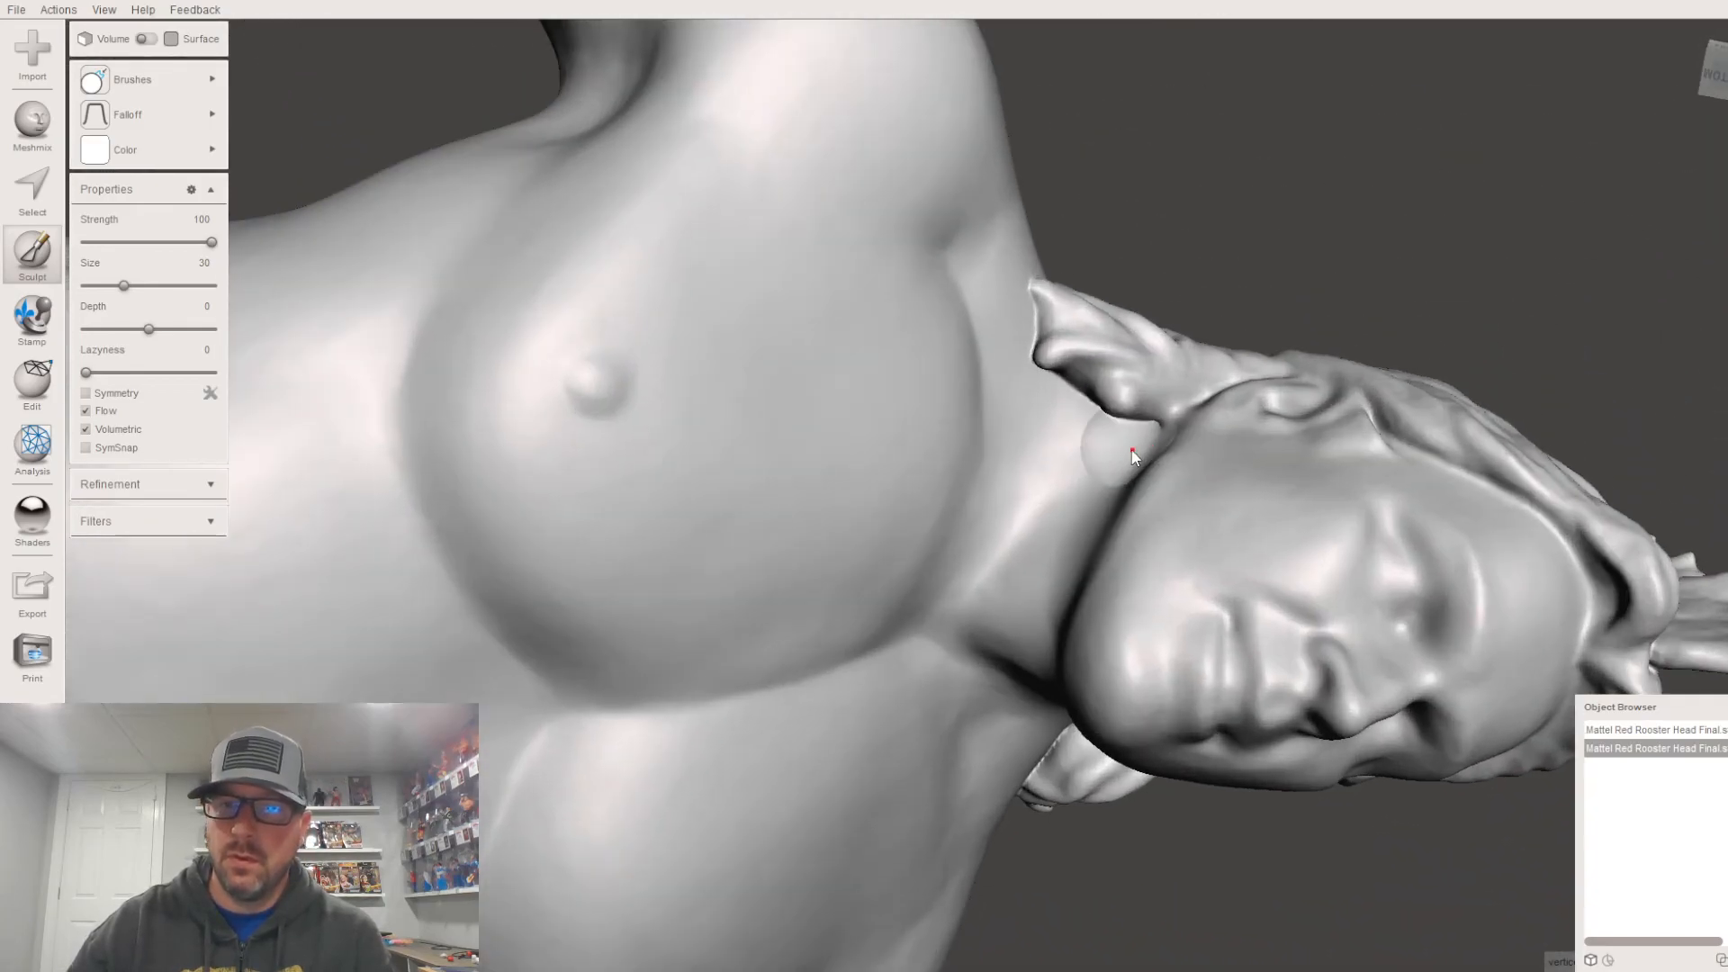
mouse_move(1172, 442)
right_mouse_down()
mouse_move(963, 486)
mouse_move(1010, 606)
mouse_move(1053, 659)
mouse_move(1092, 434)
mouse_move(1175, 500)
mouse_move(1258, 486)
mouse_move(1244, 397)
mouse_move(1229, 450)
mouse_move(1265, 540)
right_mouse_up()
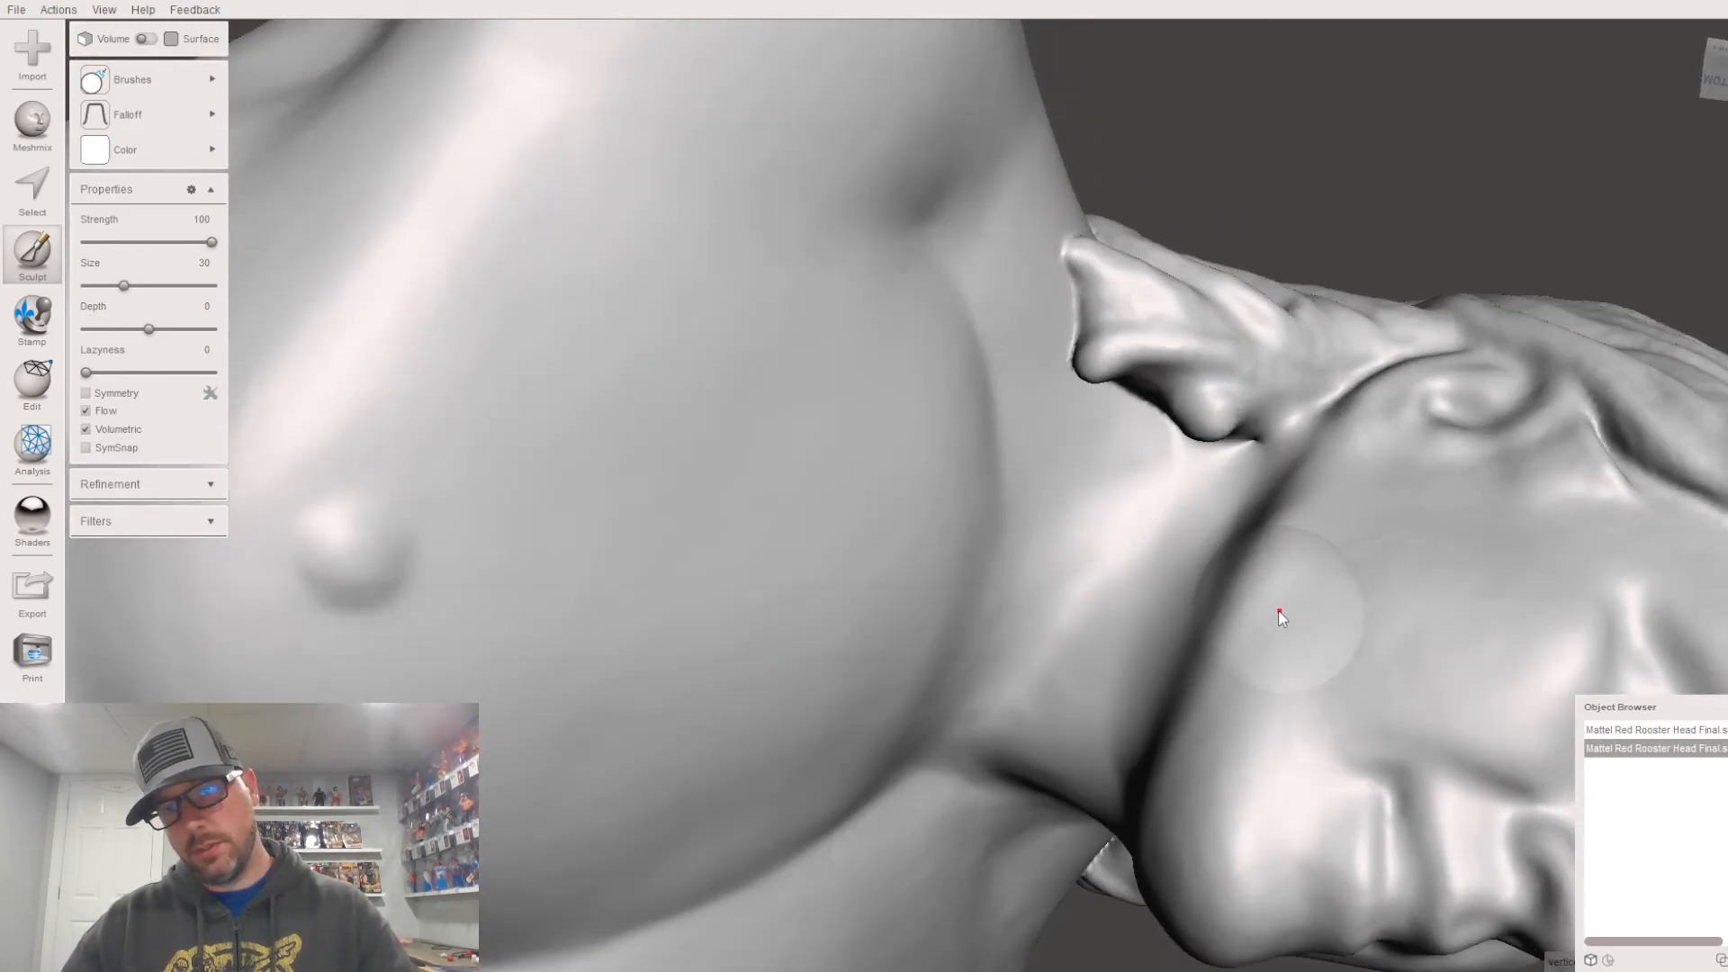
mouse_move(1261, 571)
right_mouse_down()
mouse_move(1476, 515)
mouse_move(1379, 775)
mouse_move(1320, 721)
mouse_move(1087, 614)
mouse_move(1066, 576)
right_mouse_up()
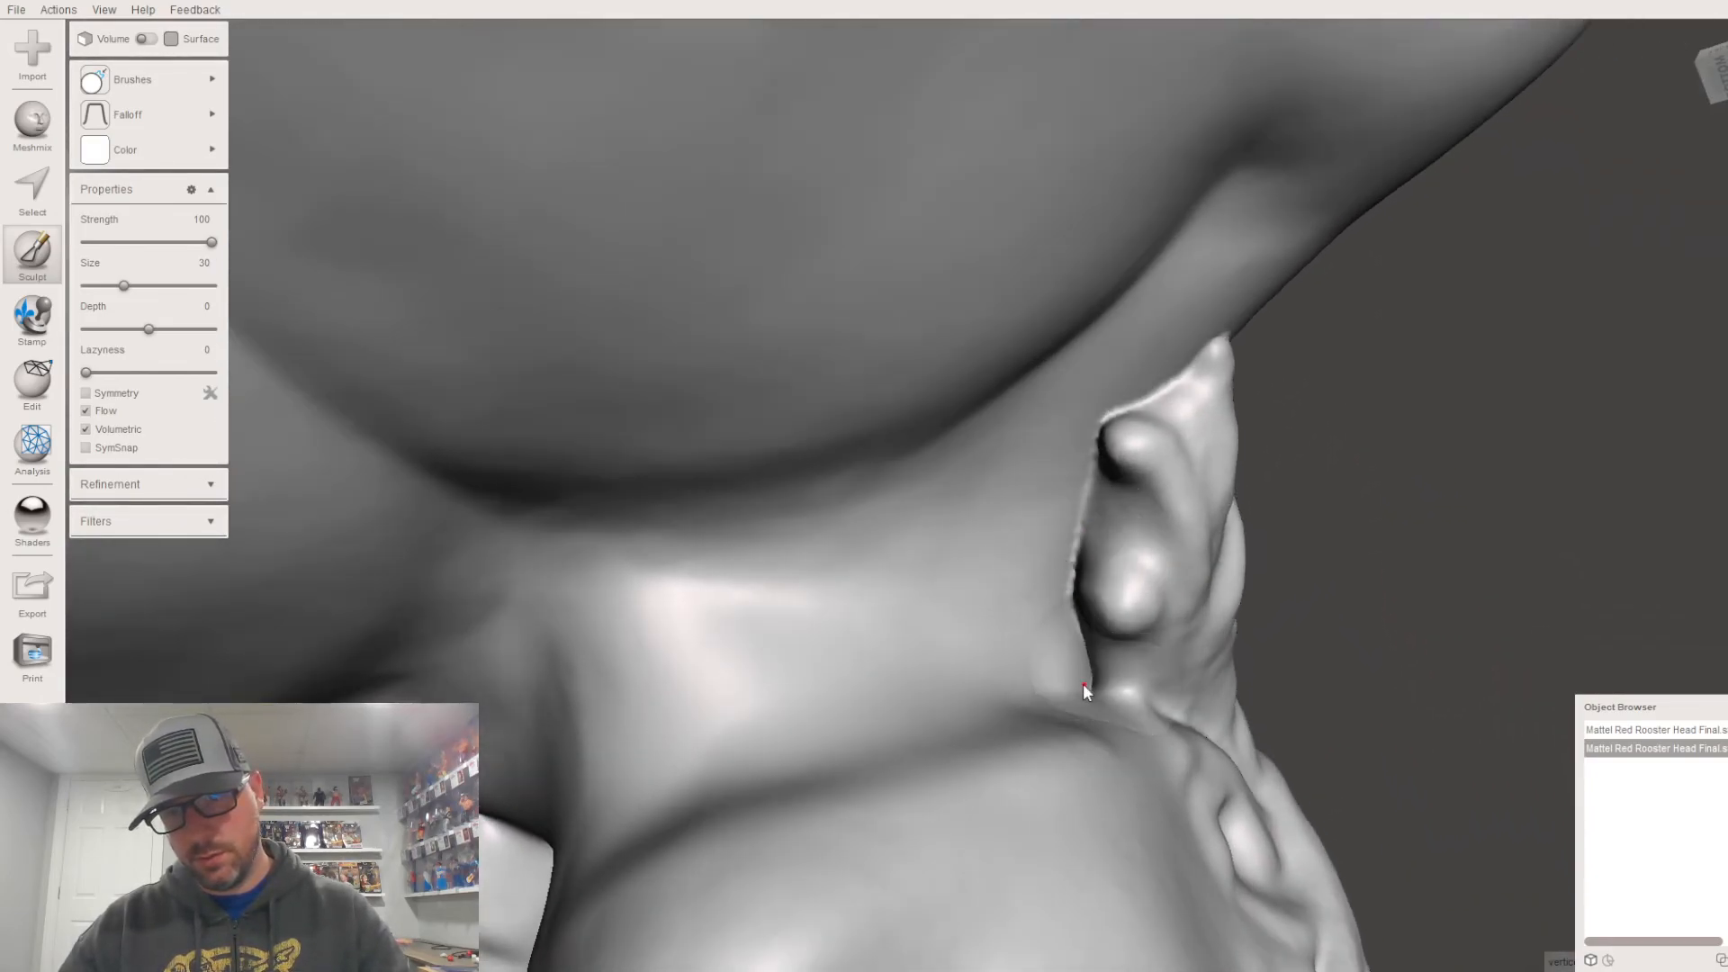
mouse_move(1041, 726)
right_mouse_down()
mouse_move(793, 774)
mouse_move(977, 781)
mouse_move(909, 450)
mouse_move(1153, 513)
mouse_move(671, 459)
mouse_move(897, 780)
right_mouse_up()
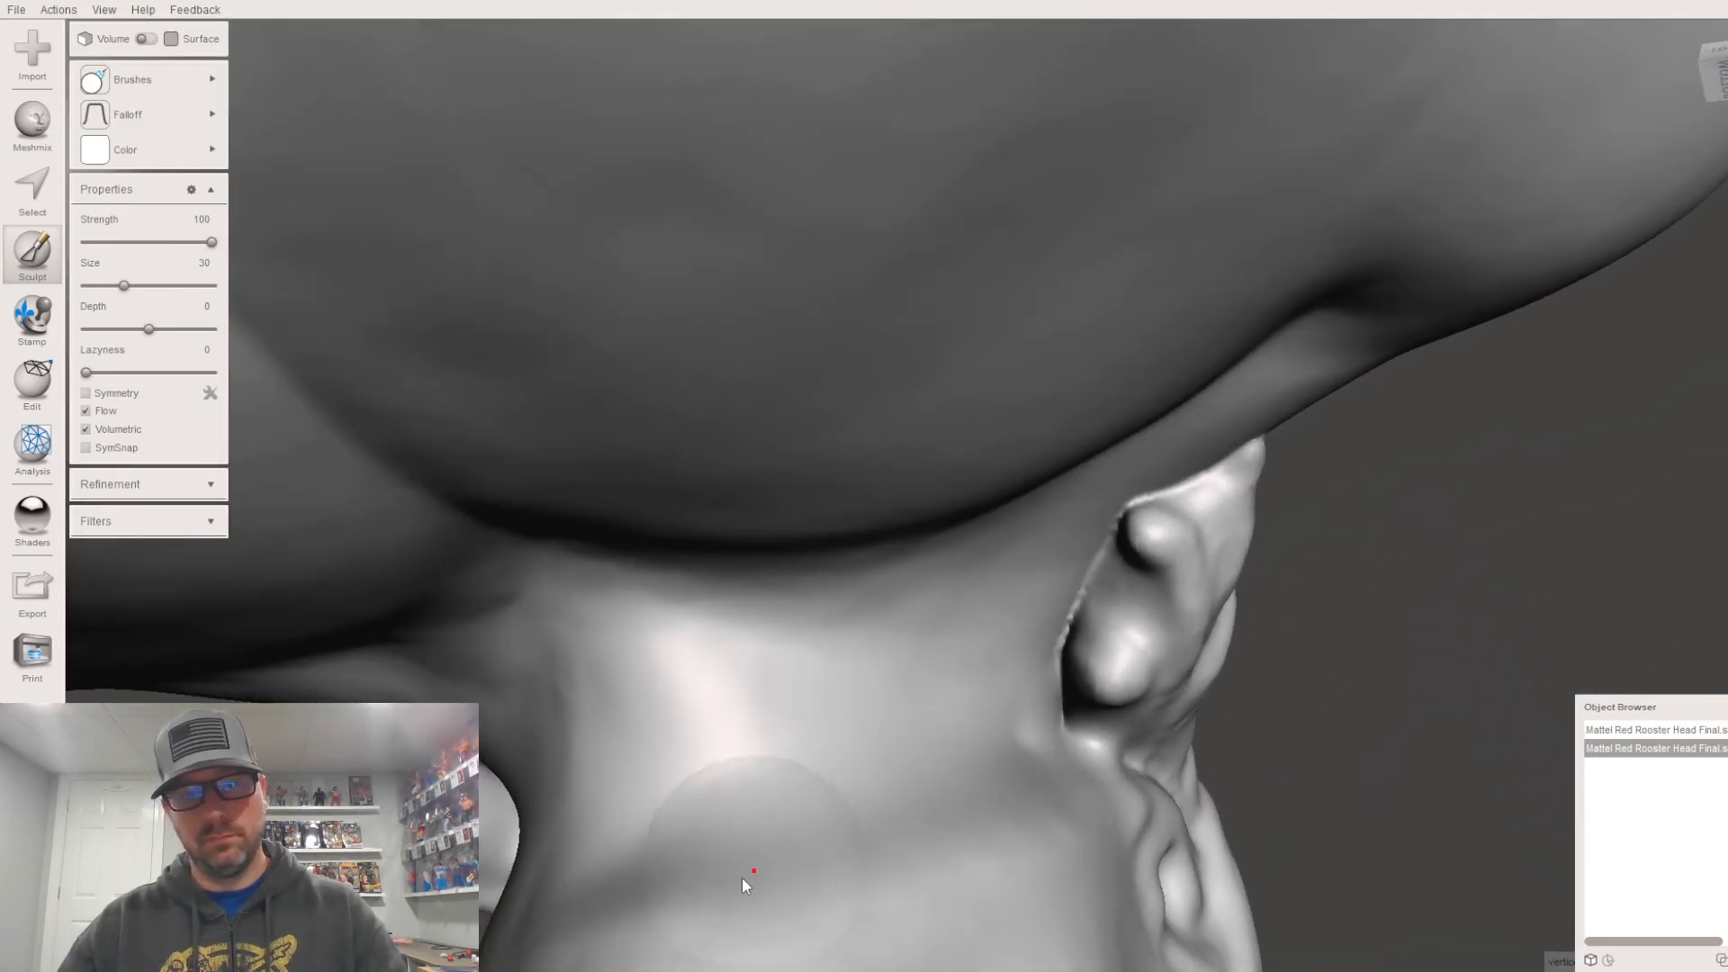
mouse_move(717, 888)
right_mouse_down()
mouse_move(785, 891)
mouse_move(937, 810)
mouse_move(1006, 842)
right_mouse_up()
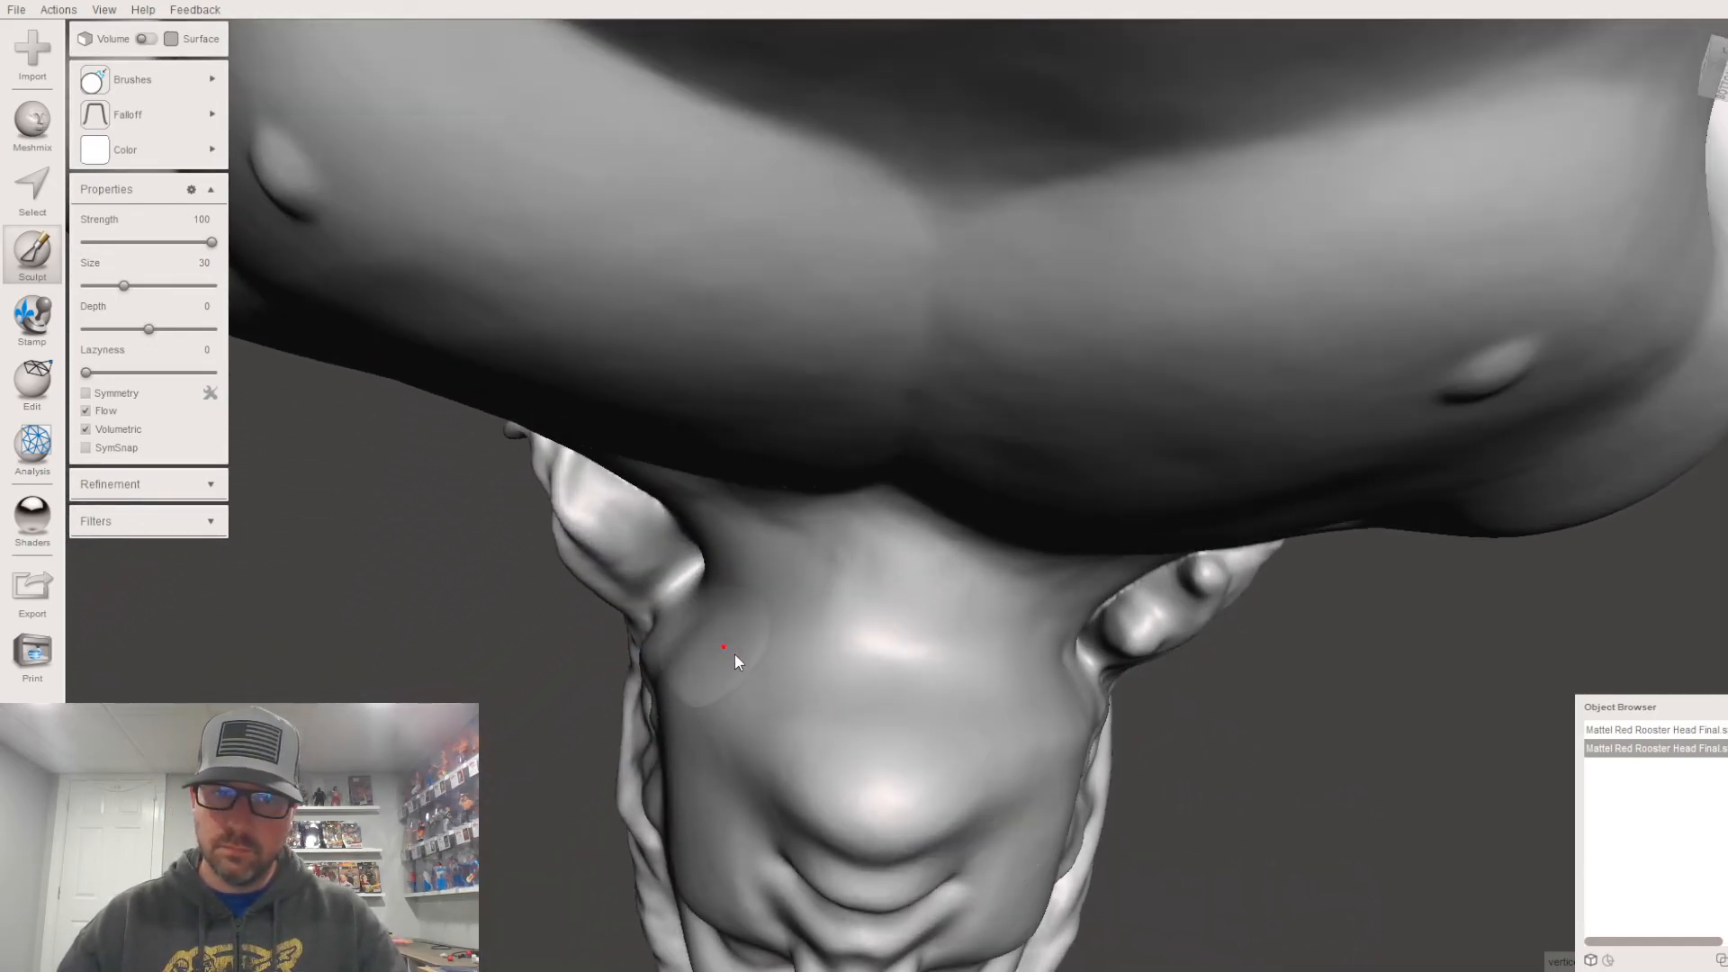
right_click_drag(947, 612, 990, 628)
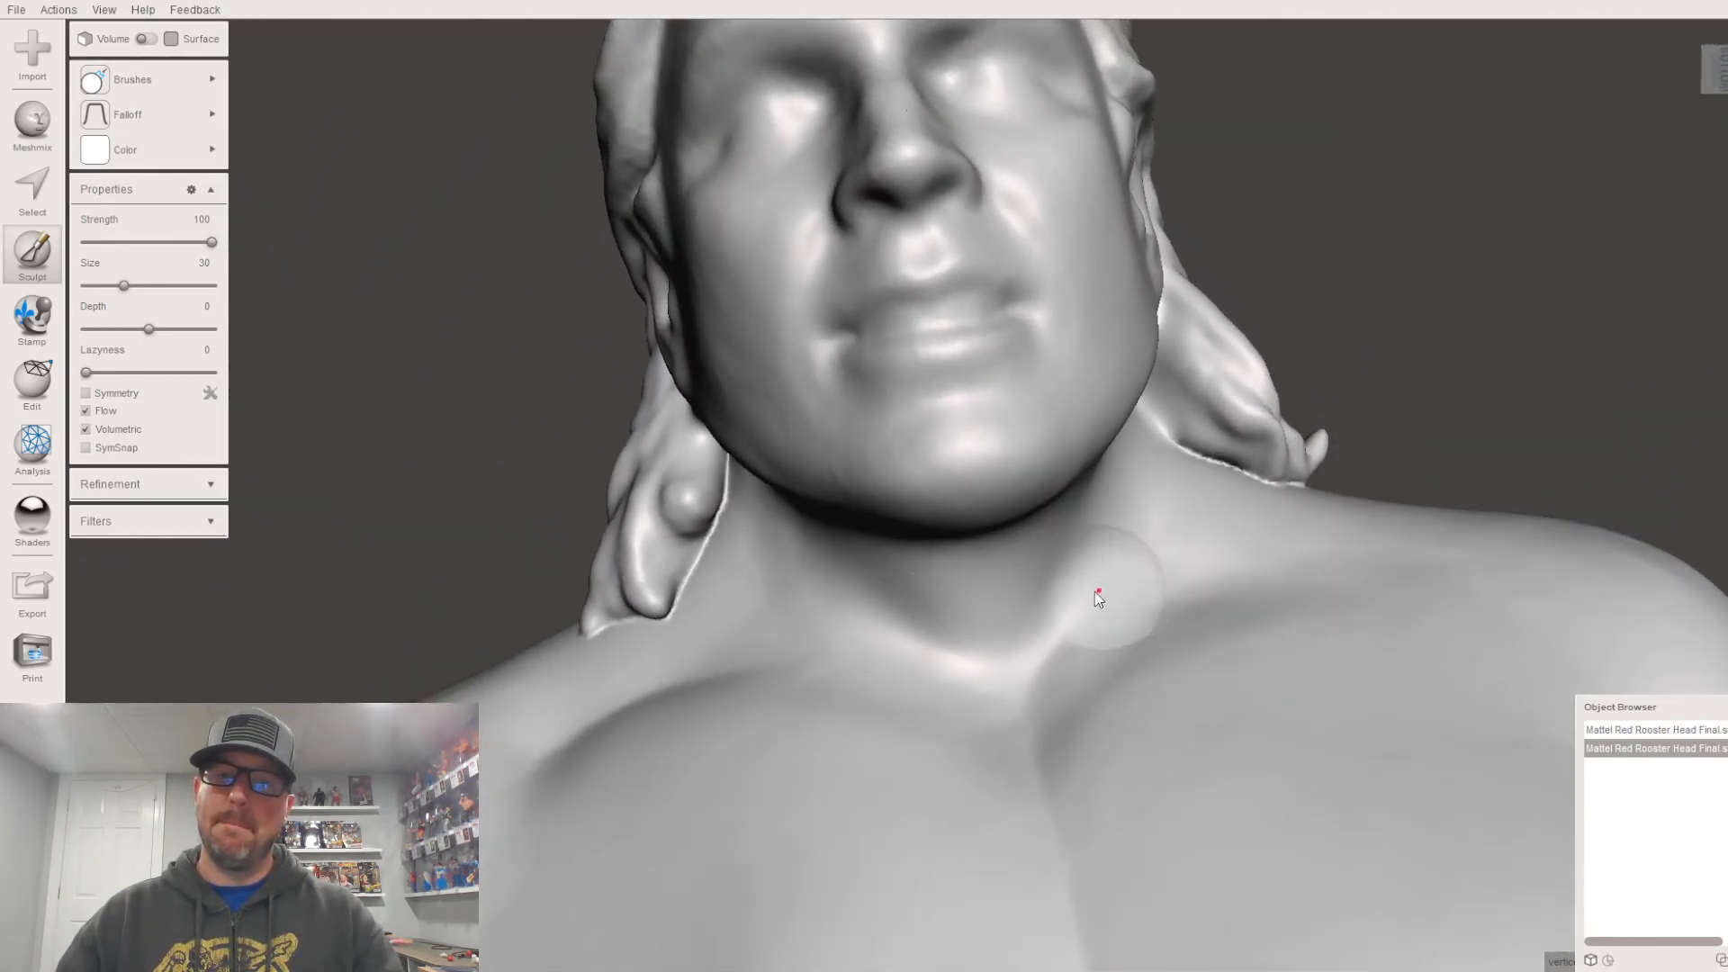
Step: Inspect the smoothed neck, jaw, ears and hair close up from the front and both sides
right_click_drag(1272, 597, 1310, 601)
right_click_drag(1352, 733, 1332, 506)
scroll(1279, 646, "down", 1)
right_click_drag(783, 501, 520, 504)
right_click_drag(936, 573, 795, 736)
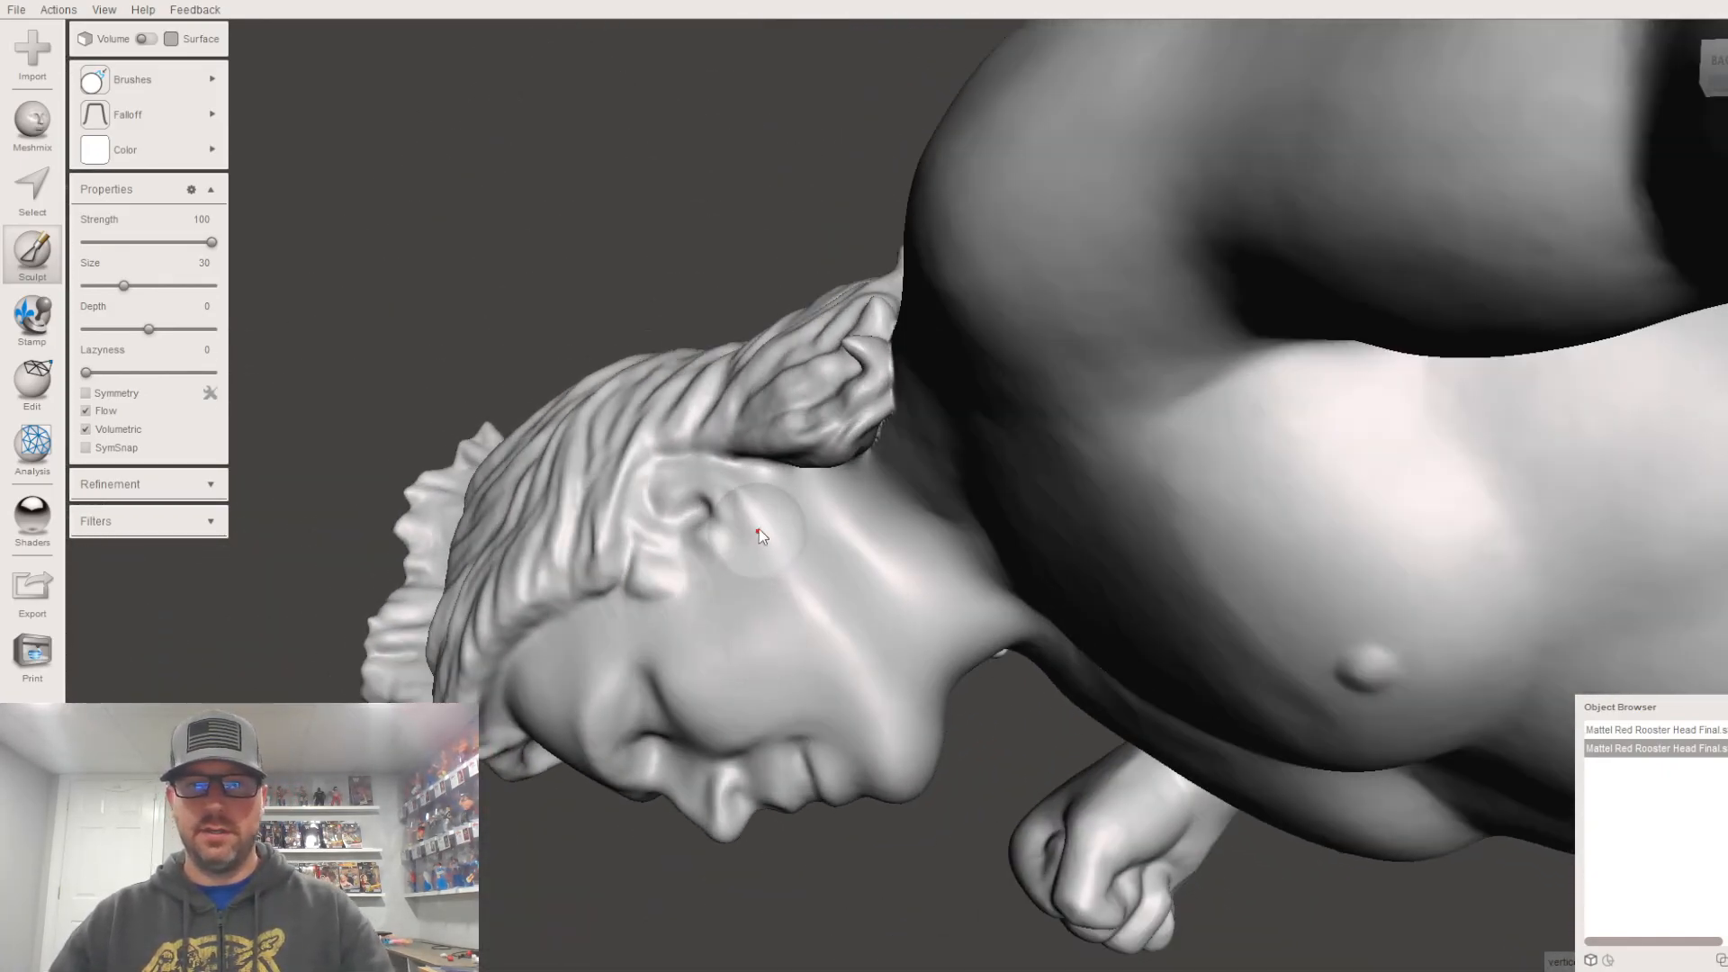
mouse_move(789, 501)
right_mouse_down()
mouse_move(1160, 387)
mouse_move(1098, 366)
right_mouse_up()
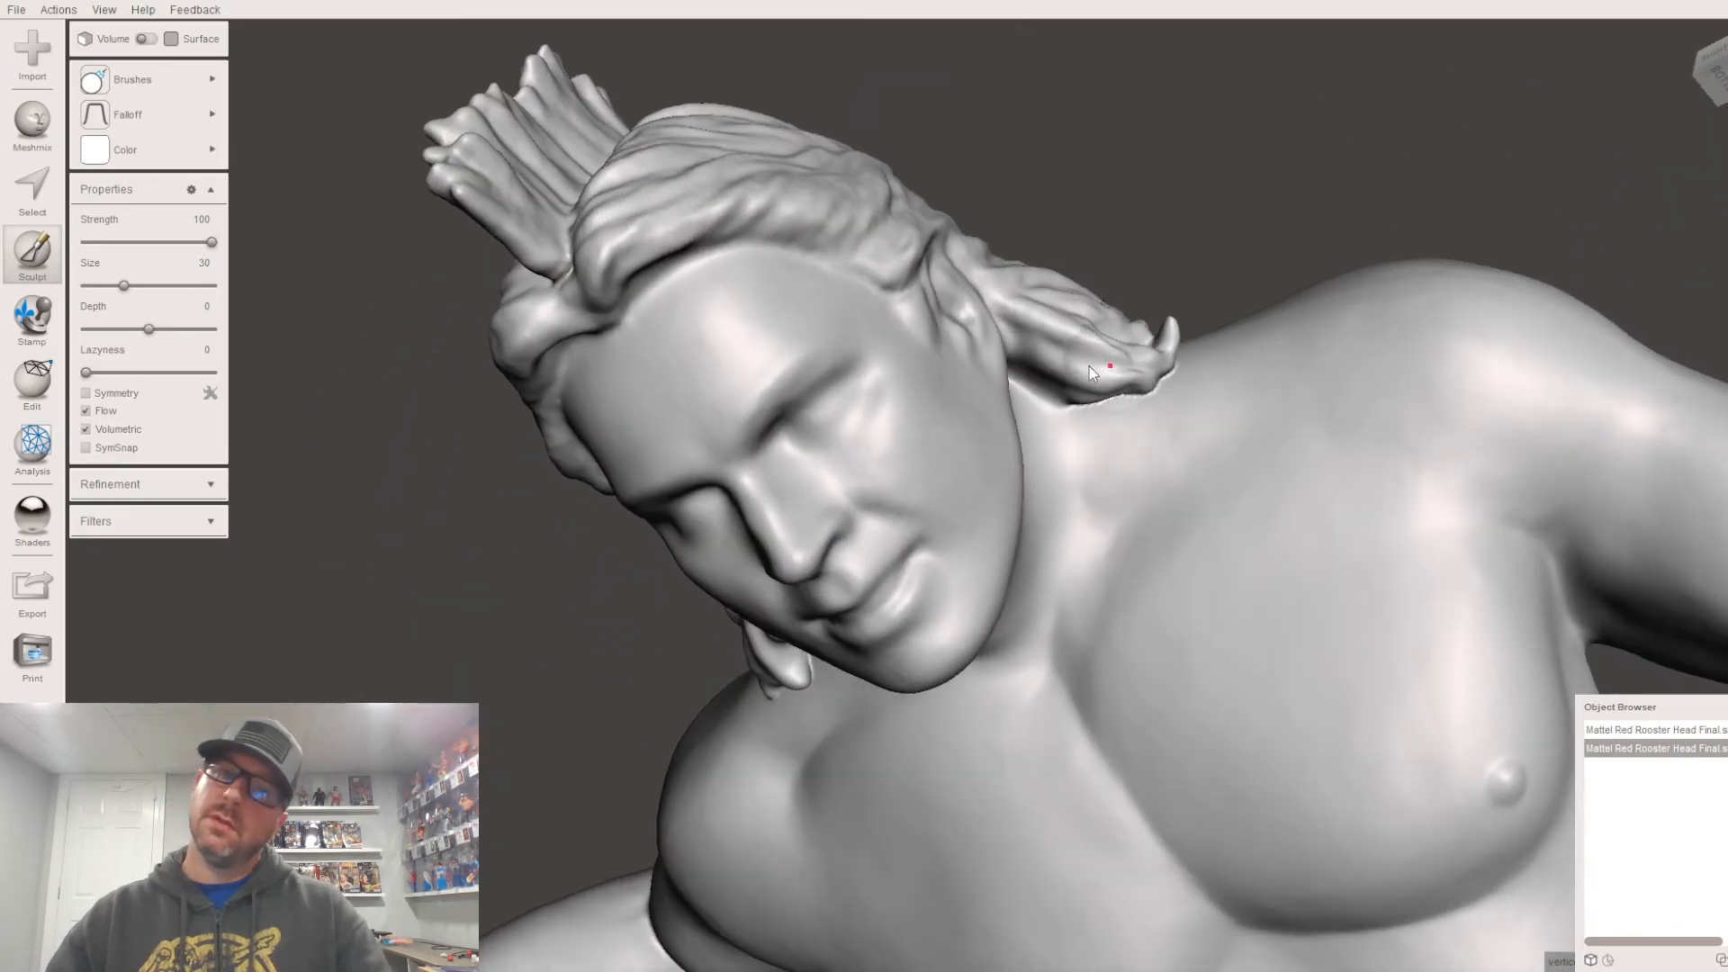
scroll(1102, 450, "up", 2)
mouse_move(1105, 480)
right_mouse_down()
mouse_move(1092, 518)
mouse_move(1050, 528)
mouse_move(934, 617)
right_mouse_up()
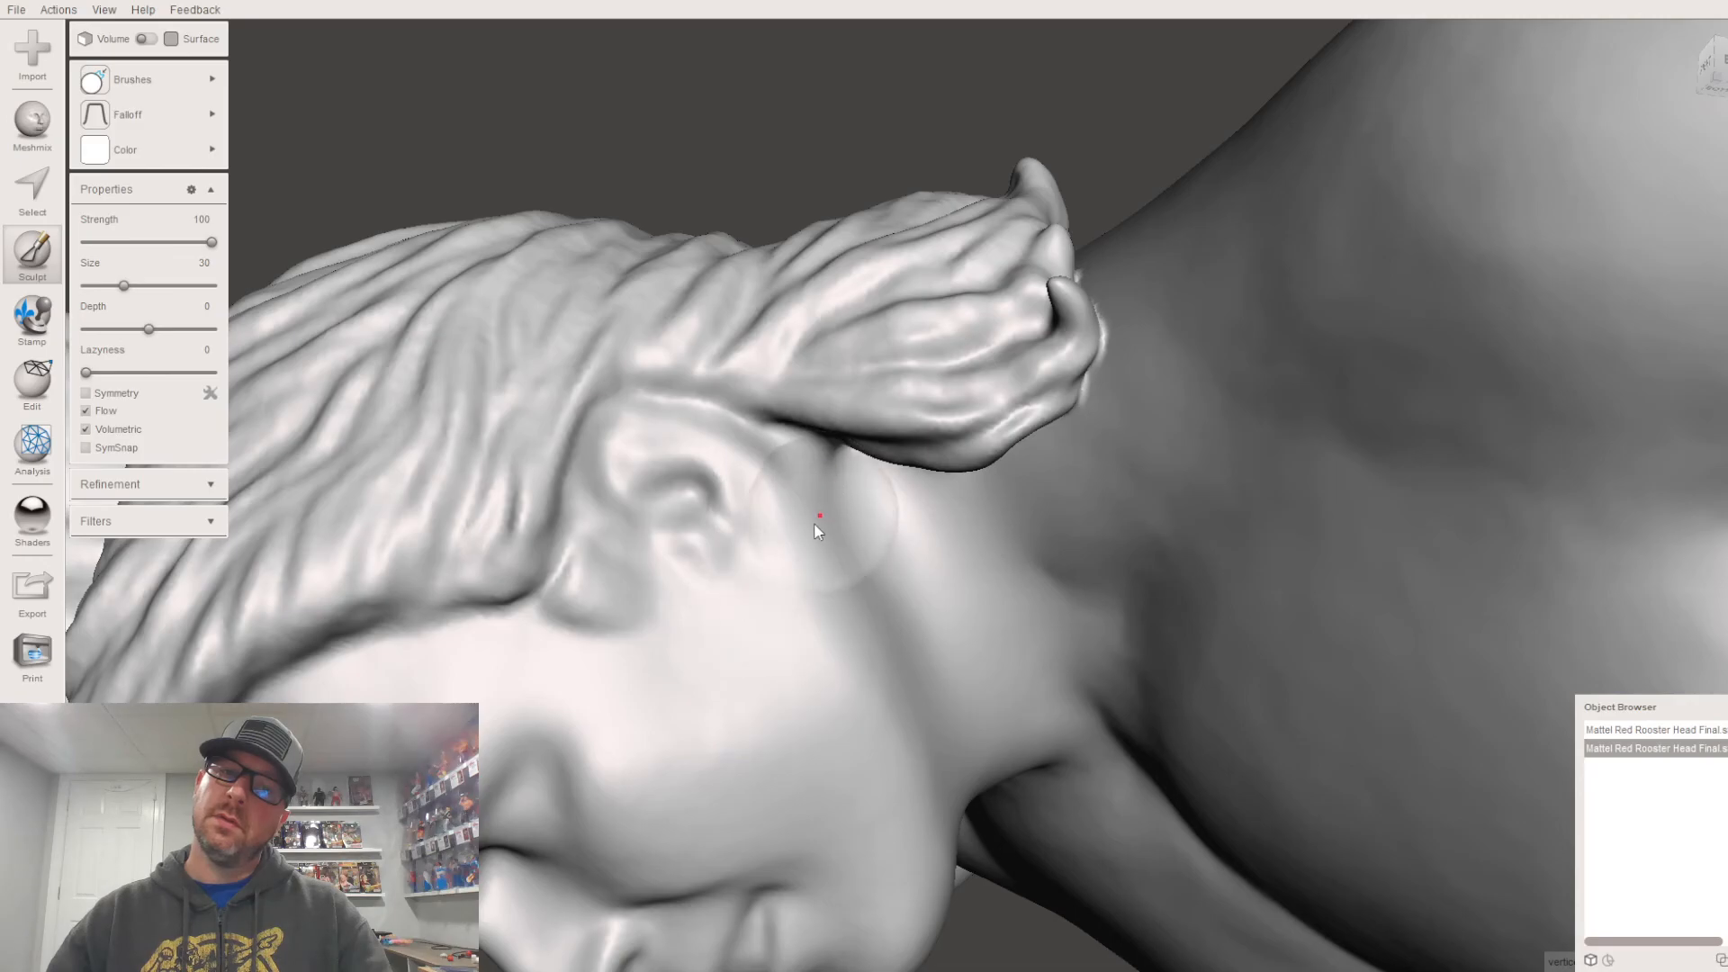
right_click_drag(988, 455, 1368, 220)
scroll(1257, 372, "down", 3)
right_click_drag(1257, 372, 1131, 755)
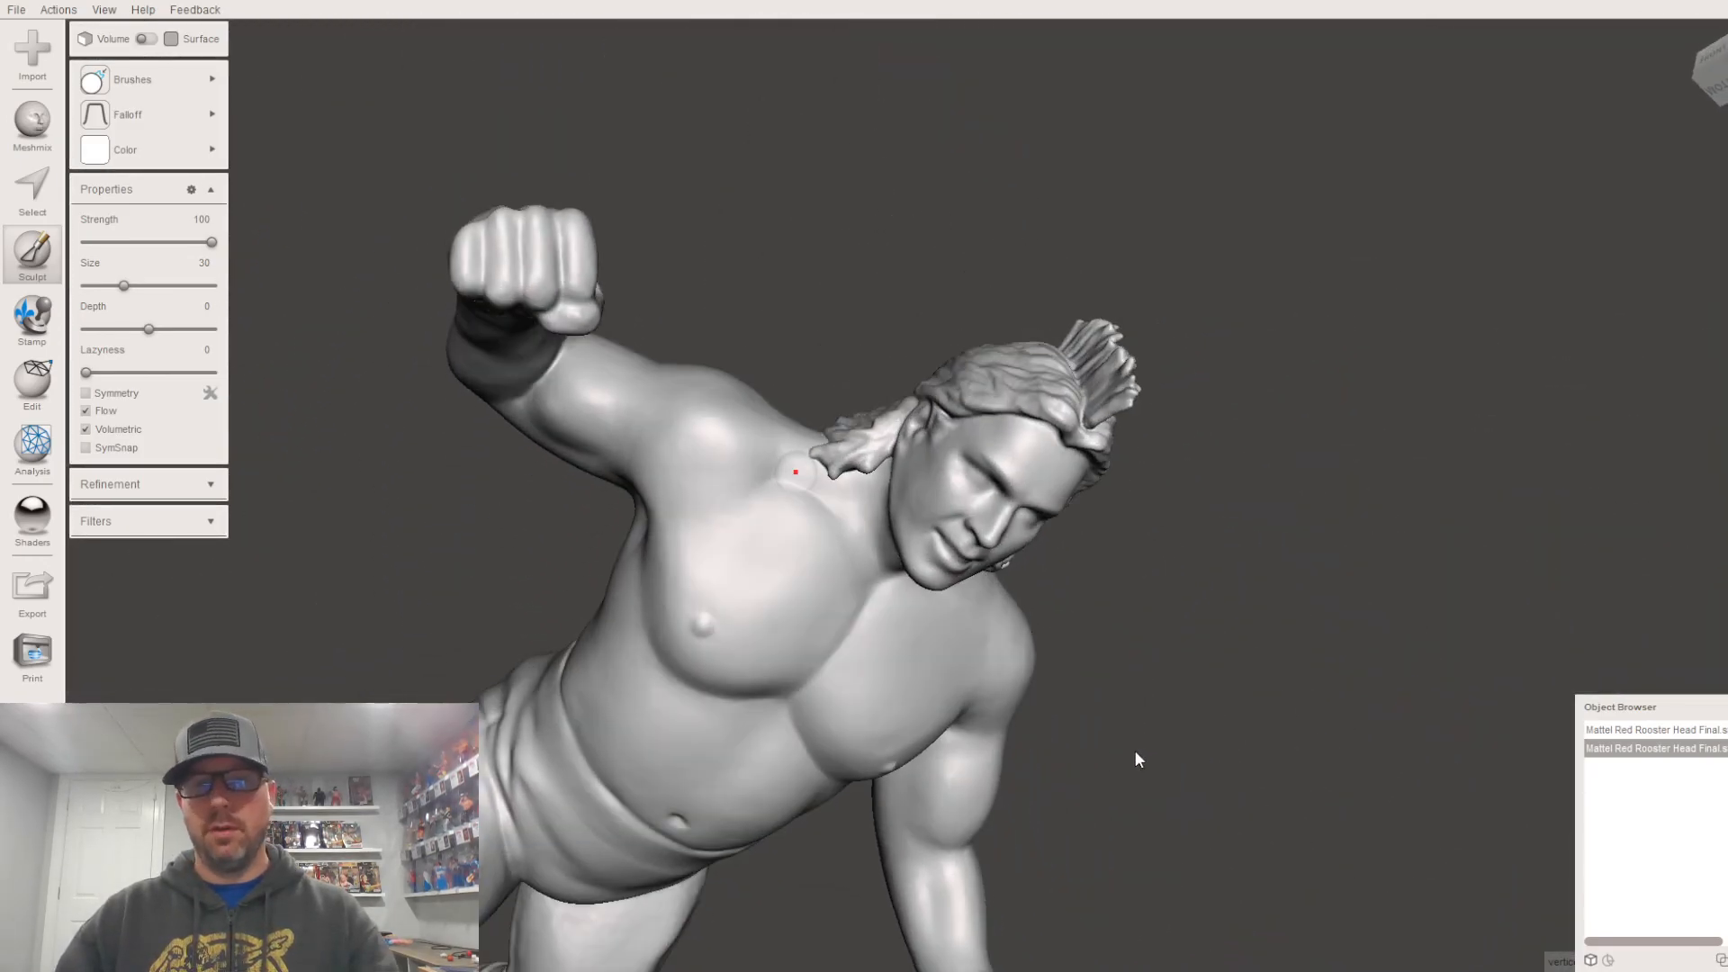
Step: Review the complete figure from the front and back, including the head, fists, torso and boots
right_click_drag(906, 712, 719, 478)
middle_click_drag(718, 478, 731, 198)
scroll(733, 214, "down", 4)
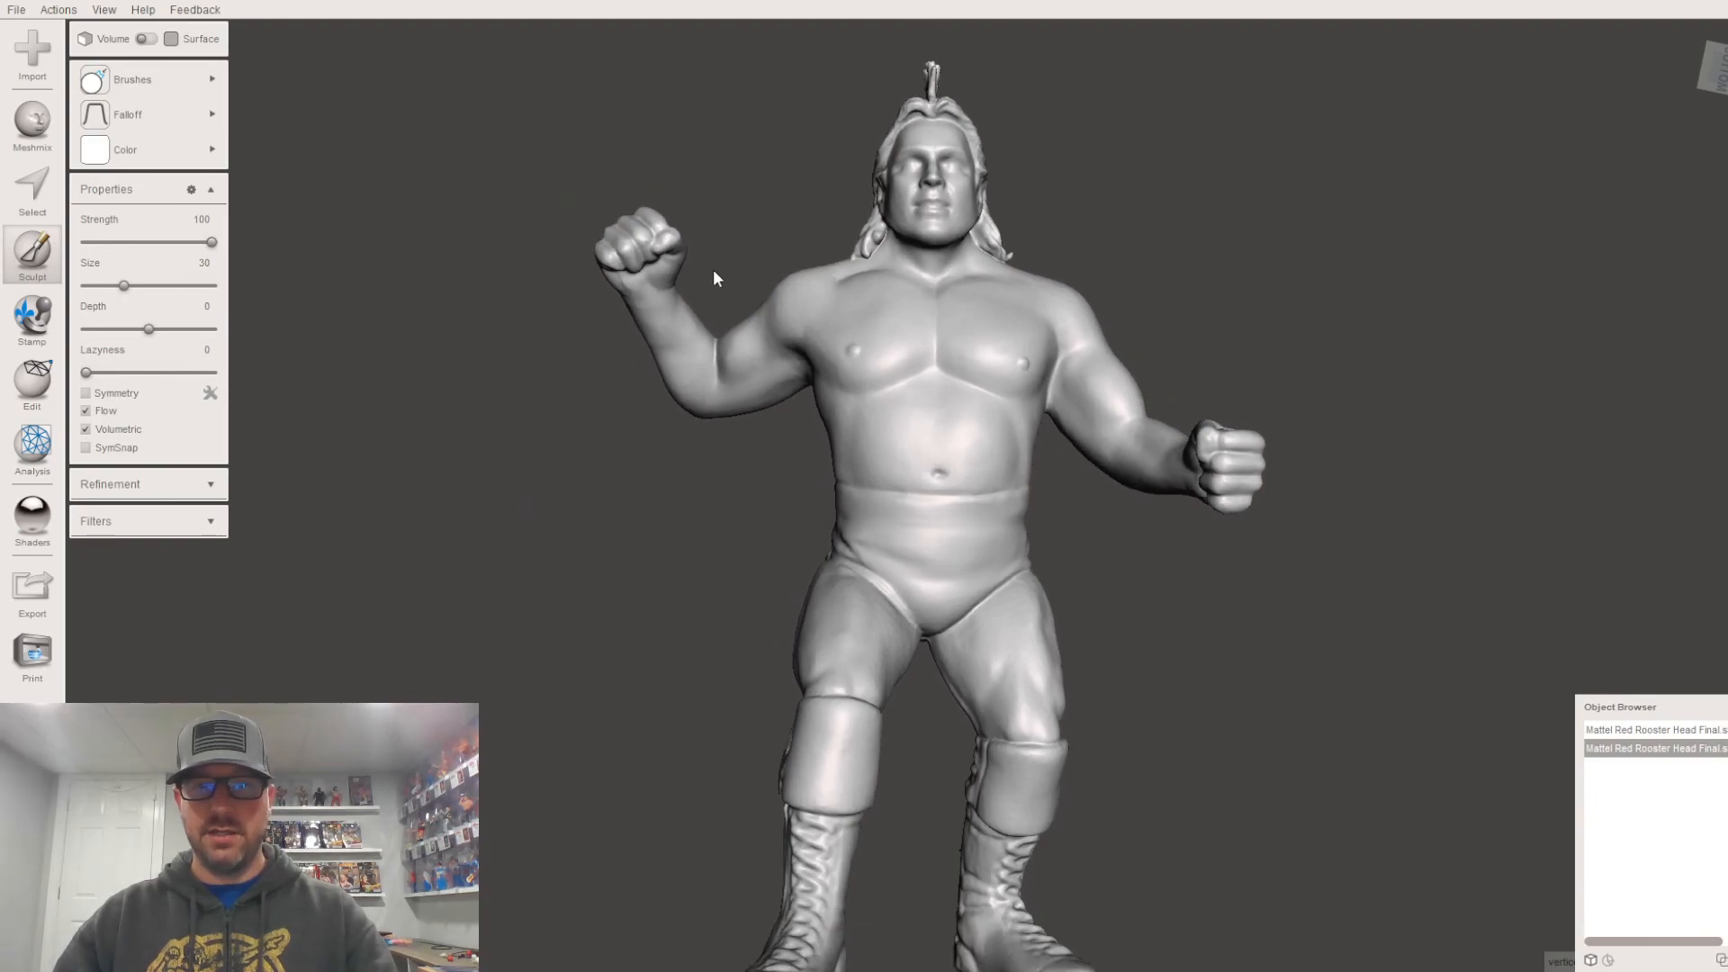
right_click_drag(709, 299, 679, 370)
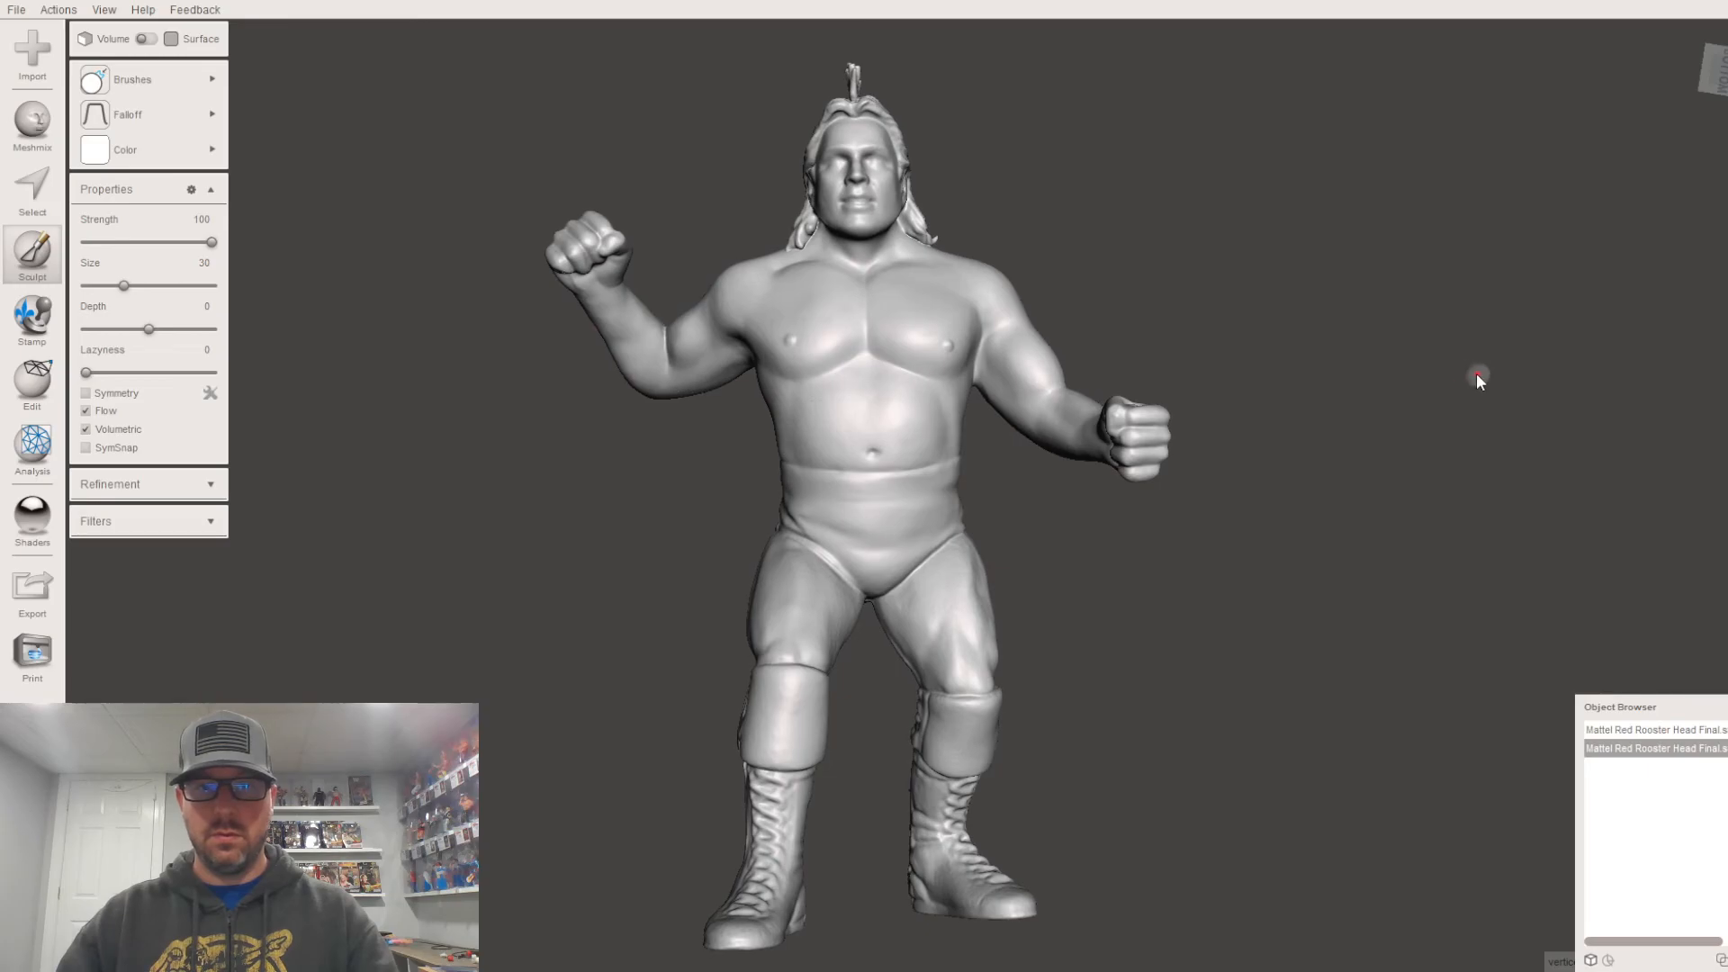
right_click_drag(1476, 373, 1483, 371)
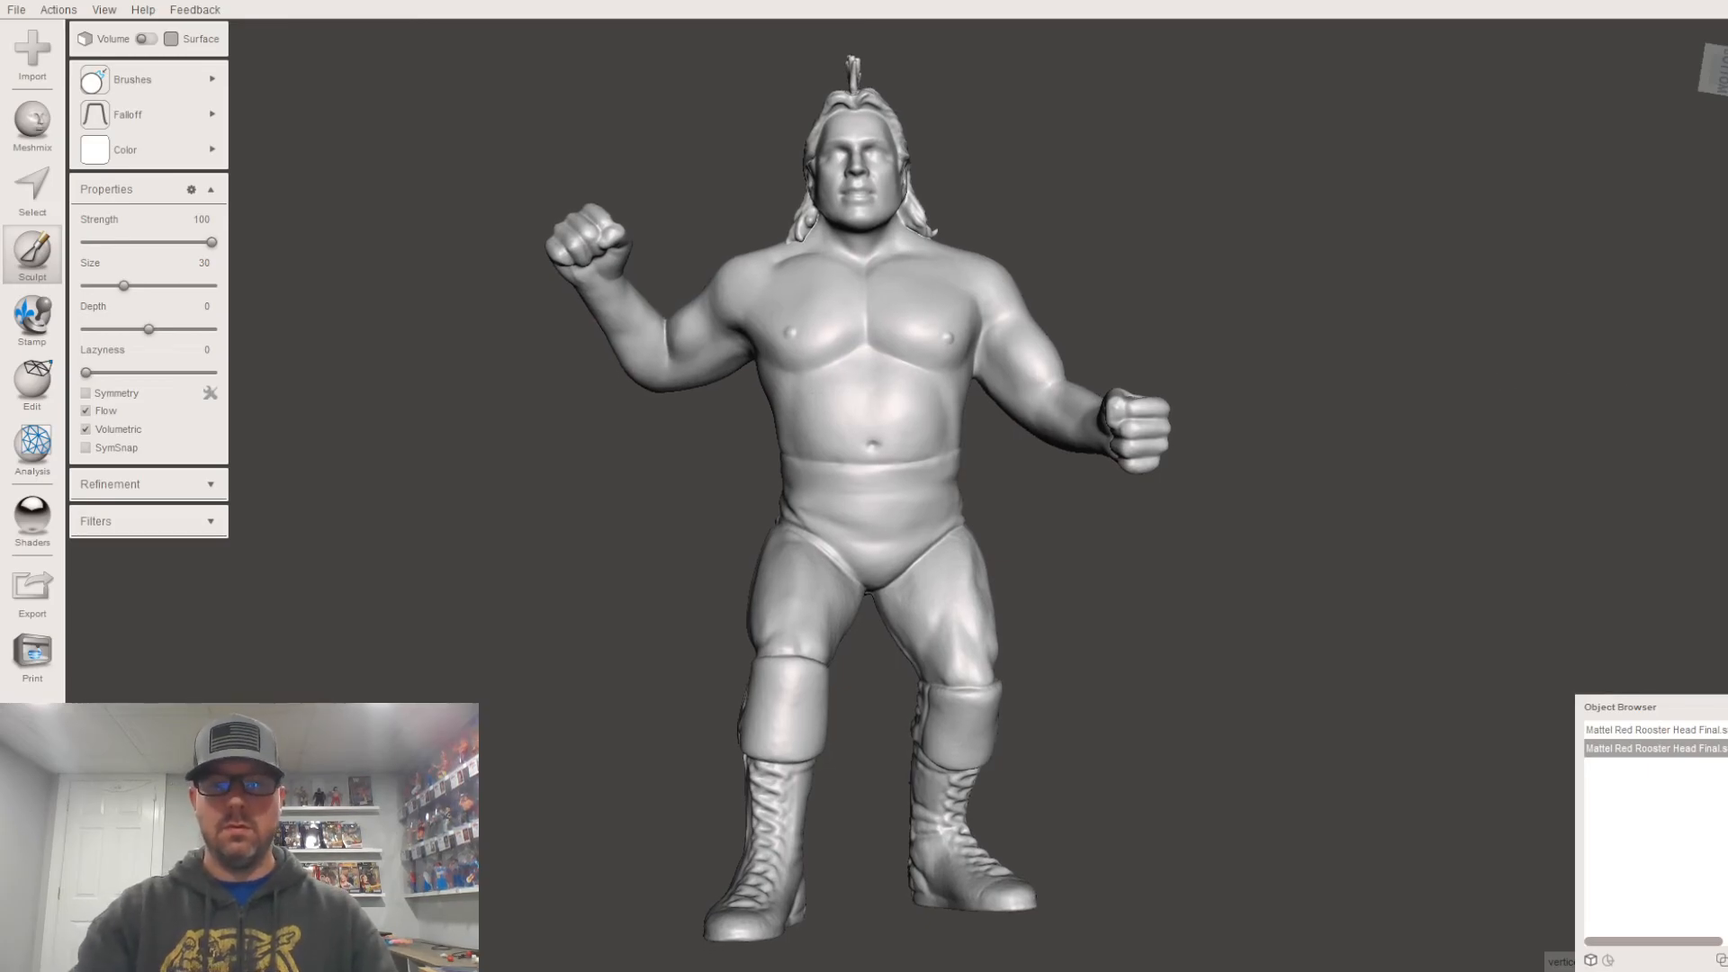
right_click_drag(1265, 647, 884, 619)
scroll(885, 617, "up", 2)
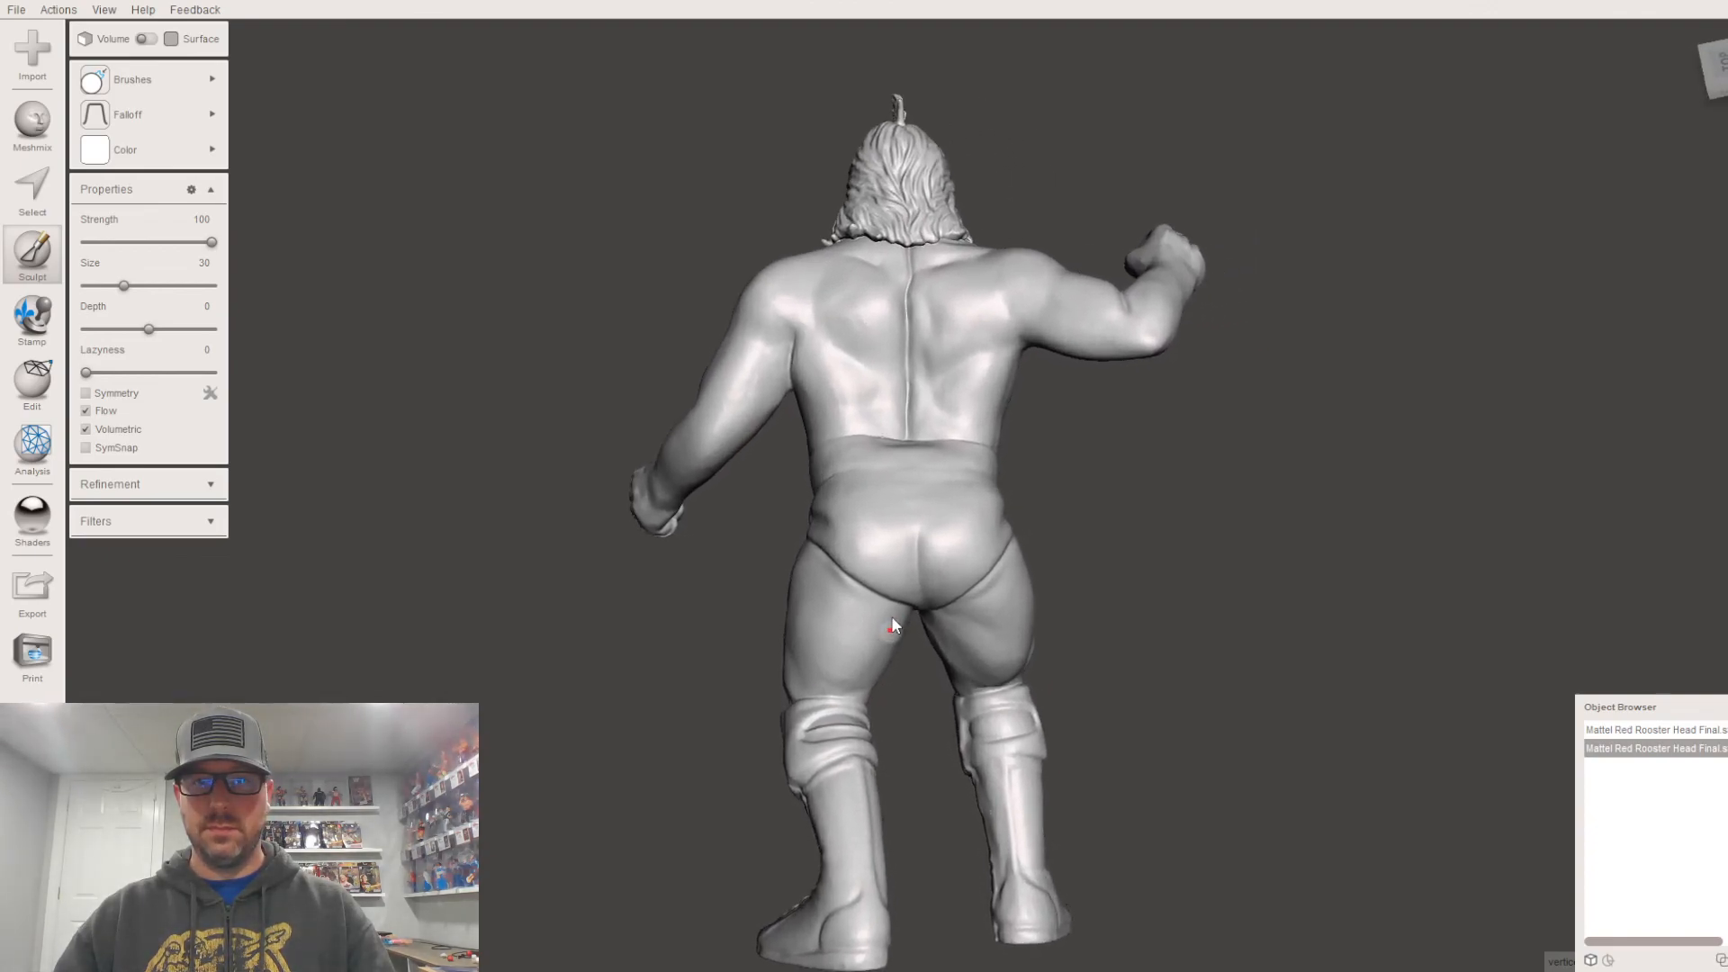
middle_click_drag(889, 619, 890, 598)
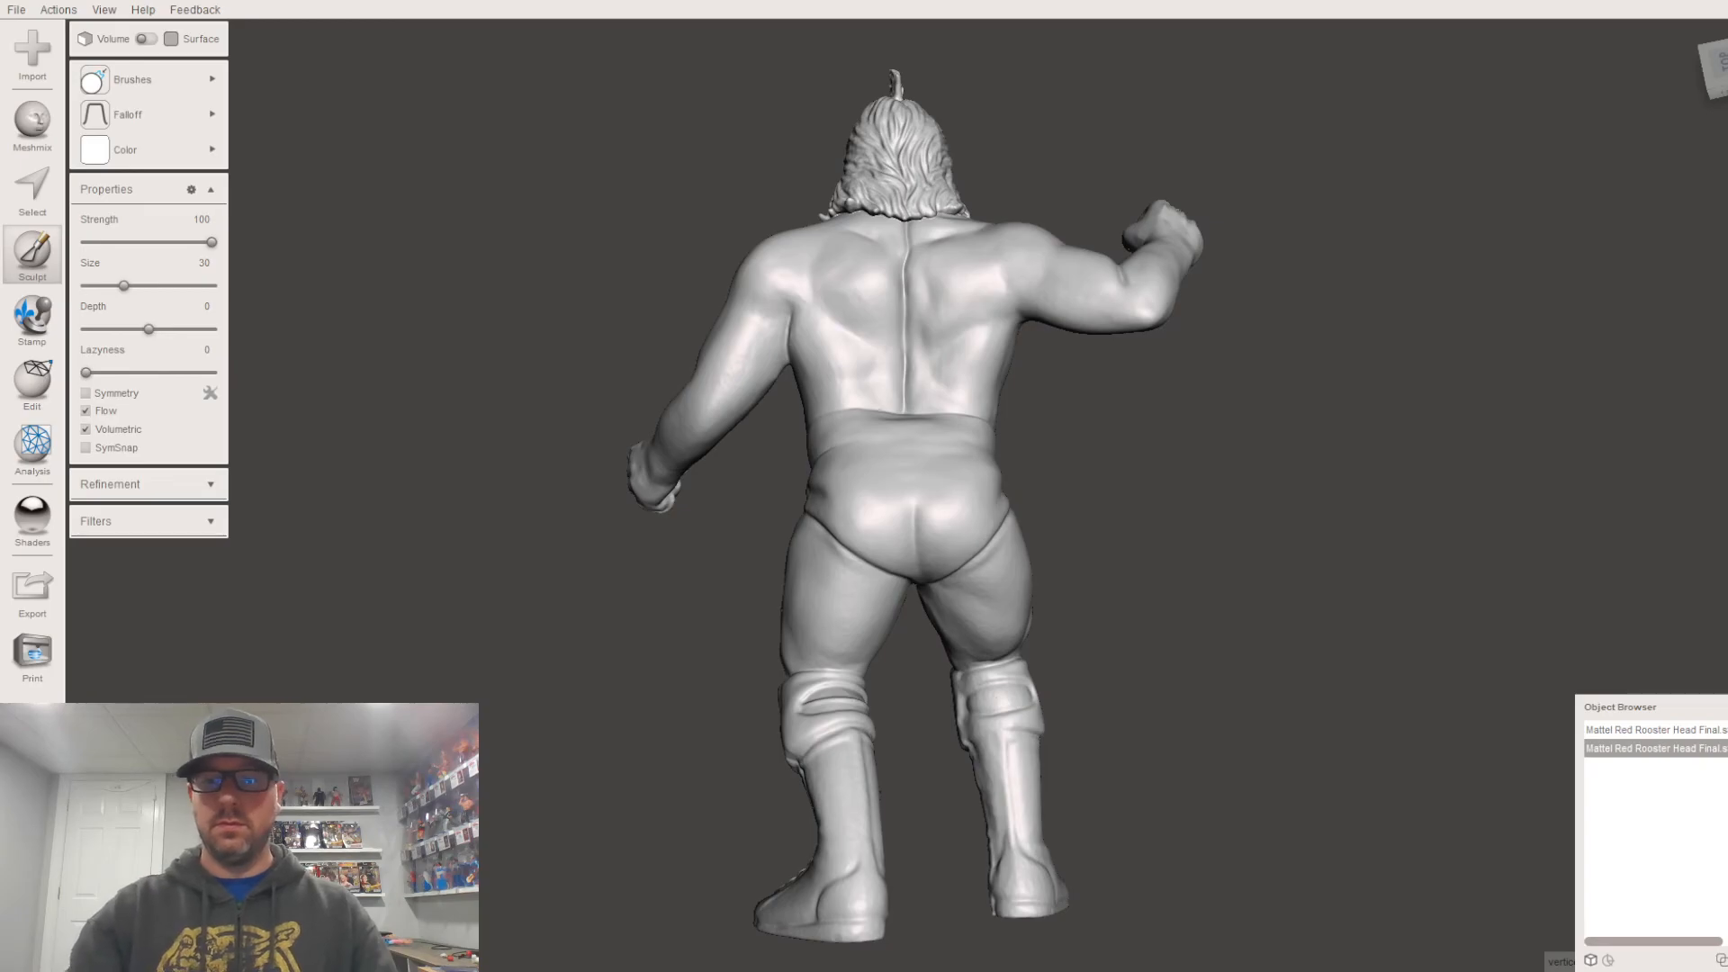
mouse_move(1107, 471)
right_mouse_down()
mouse_move(636, 116)
mouse_move(729, 465)
mouse_move(725, 435)
mouse_move(700, 459)
right_mouse_up()
scroll(722, 442, "down", 2)
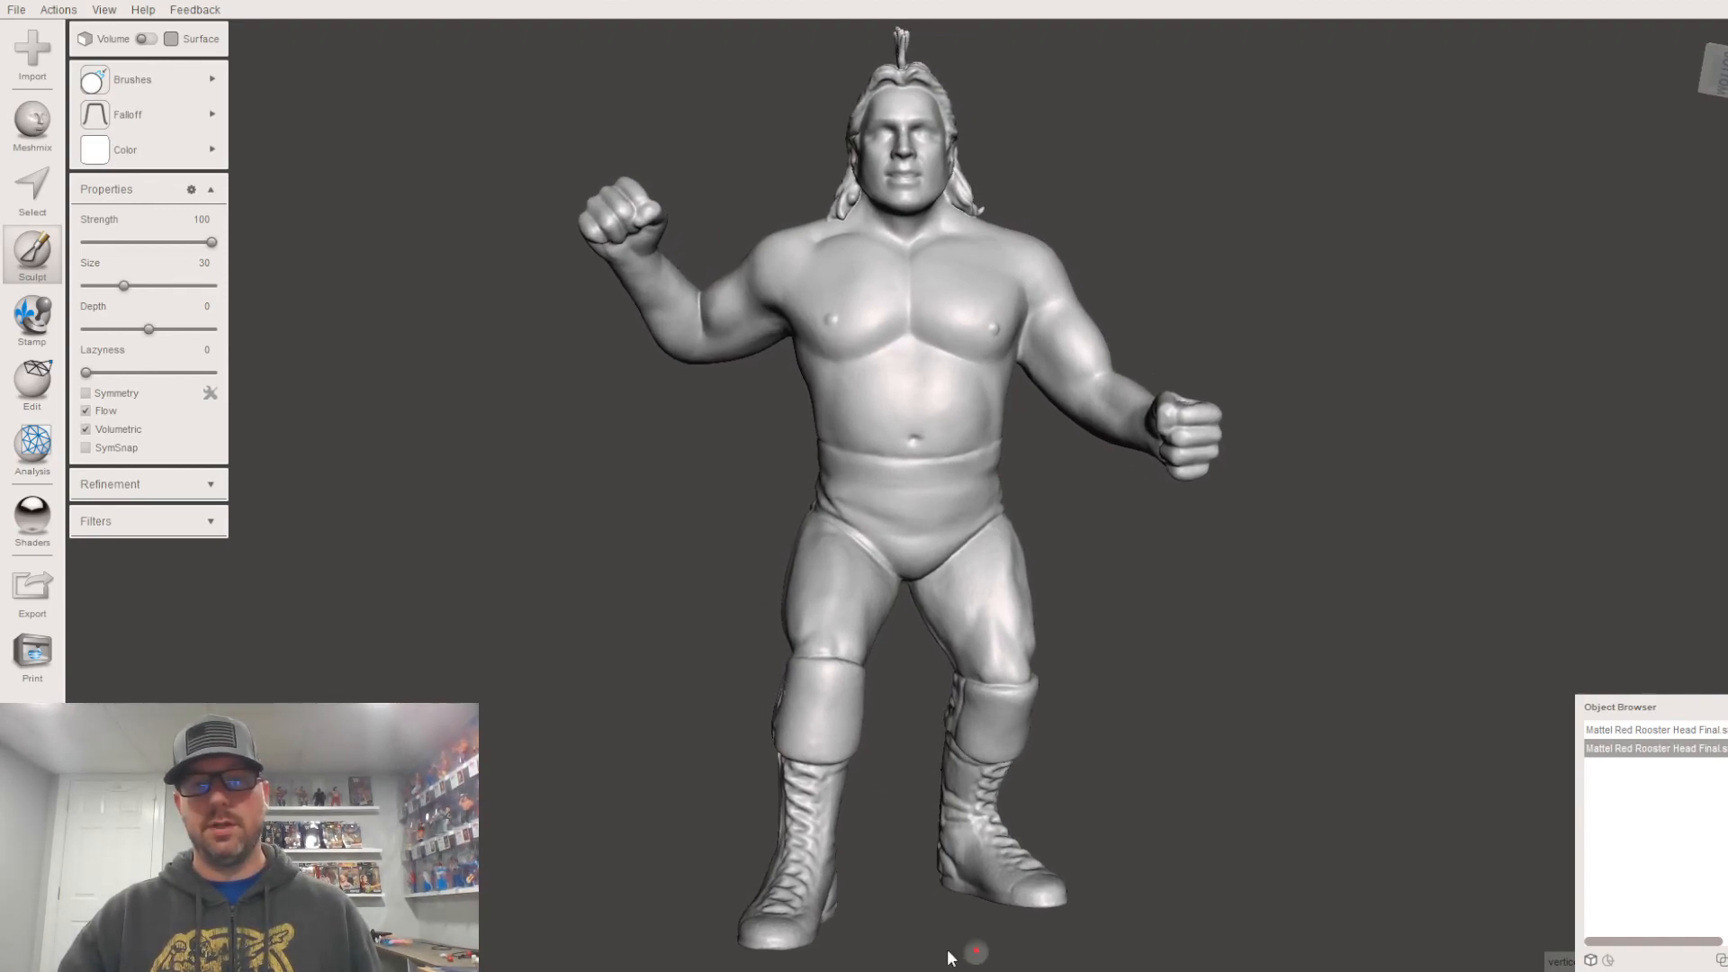